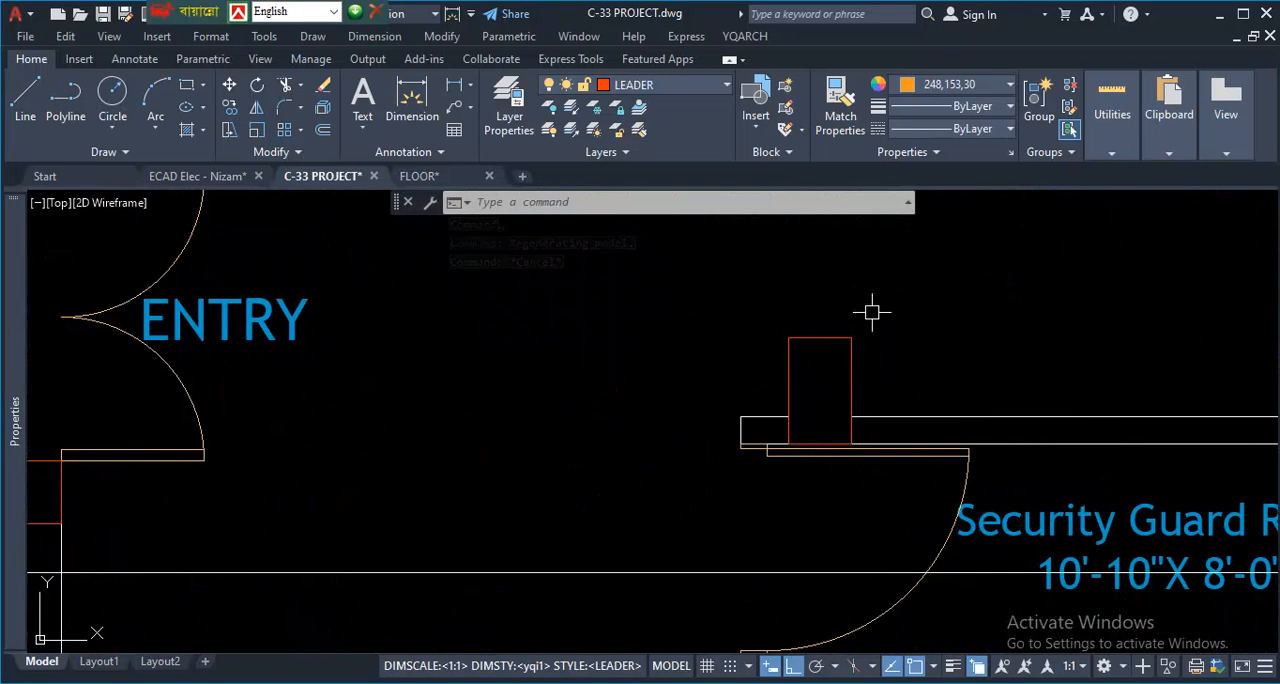
- Check the layer of the column beside the Security Guard Room door and browse the project drawing's layer list
{"action": "left_click", "coordinate": [812, 352]}
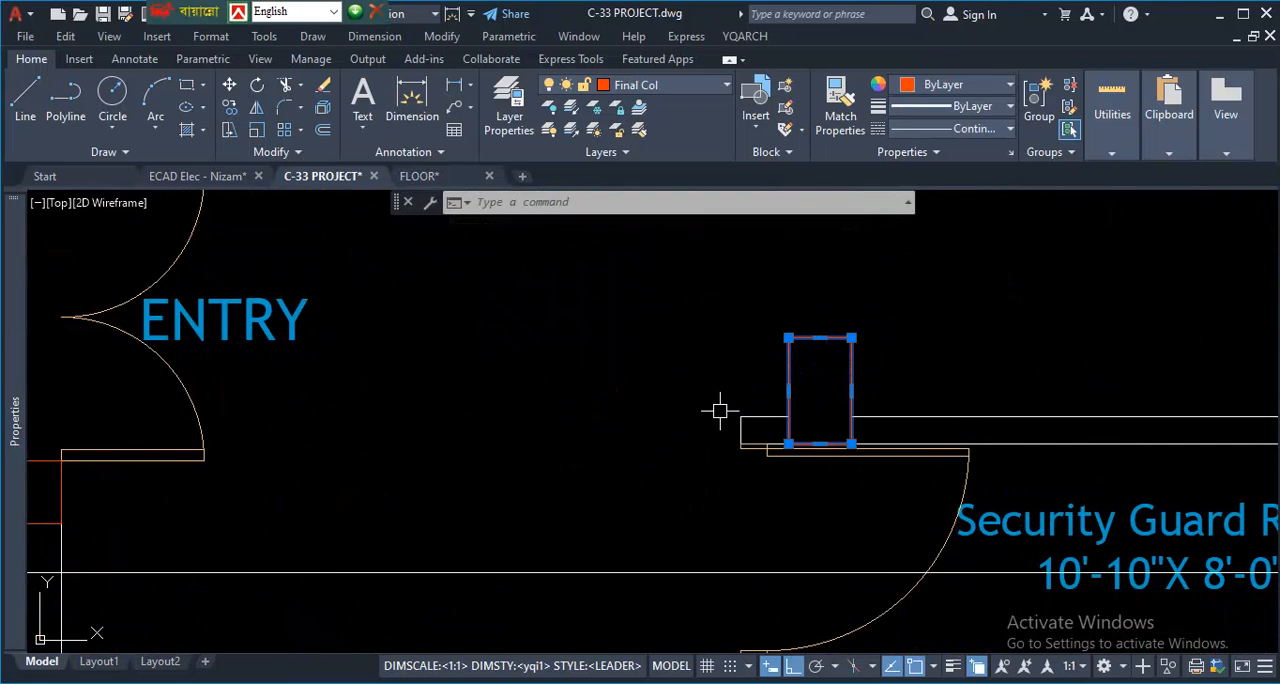
{"action": "key", "text": "Escape"}
{"action": "scroll", "coordinate": [686, 408], "scroll_direction": "down", "scroll_amount": 3}
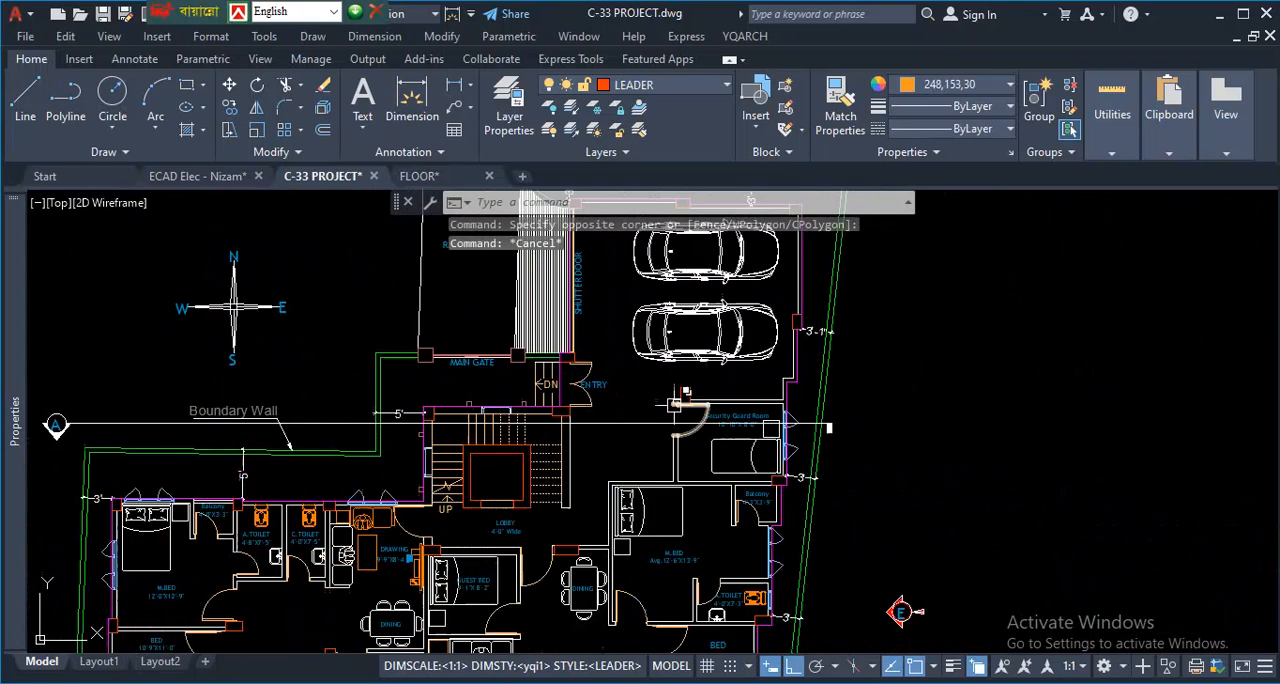
{"action": "scroll", "coordinate": [703, 396], "scroll_direction": "up", "scroll_amount": 1}
{"action": "left_click", "coordinate": [664, 350]}
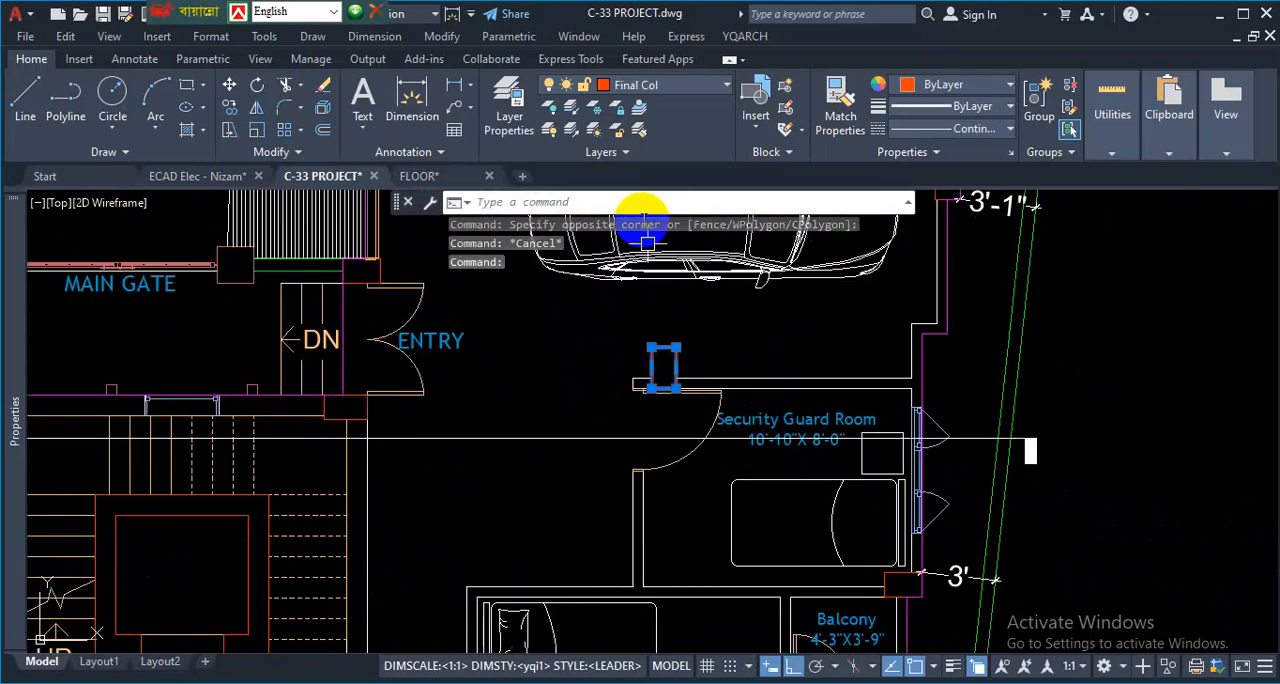
{"action": "left_click", "coordinate": [672, 87]}
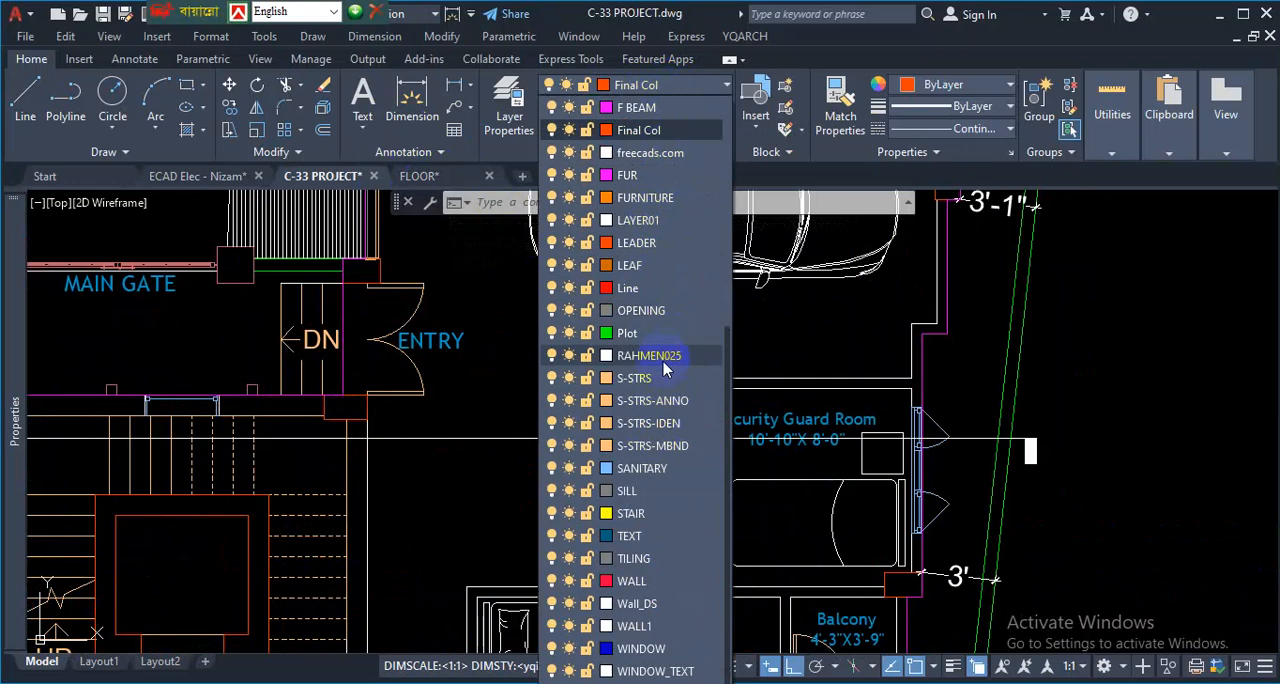
{"action": "scroll", "coordinate": [665, 368], "scroll_direction": "up", "scroll_amount": 5}
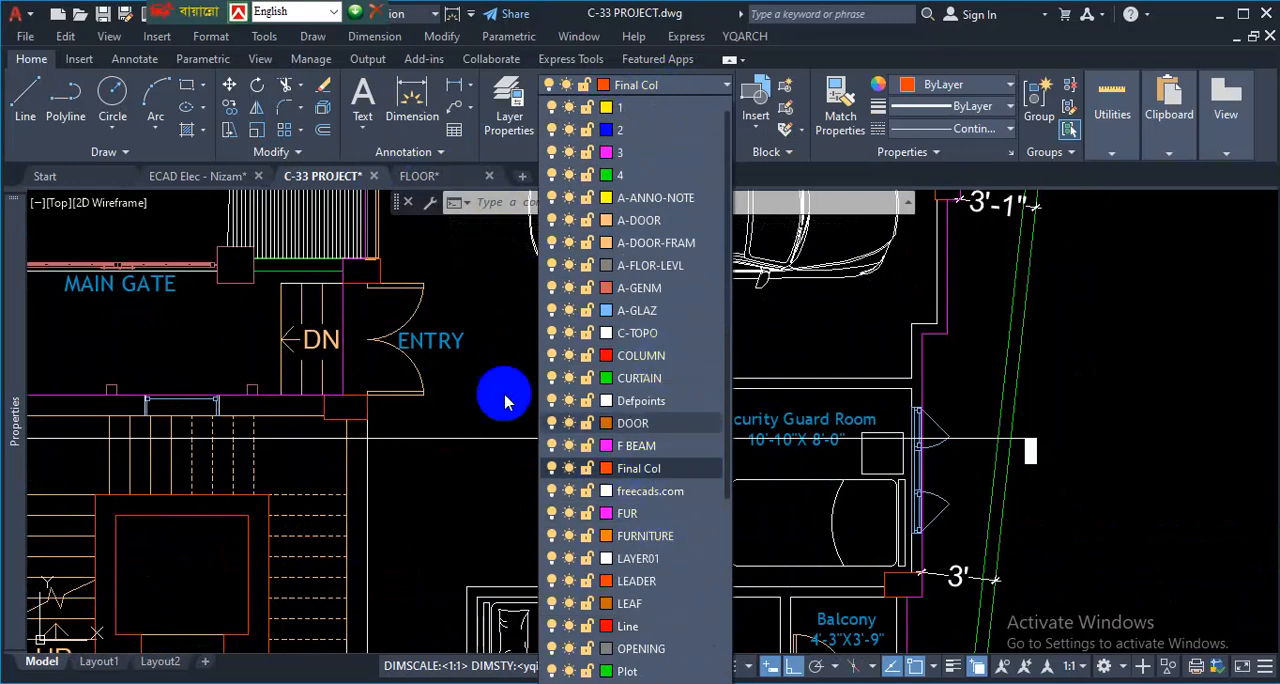
{"action": "left_click", "coordinate": [88, 180]}
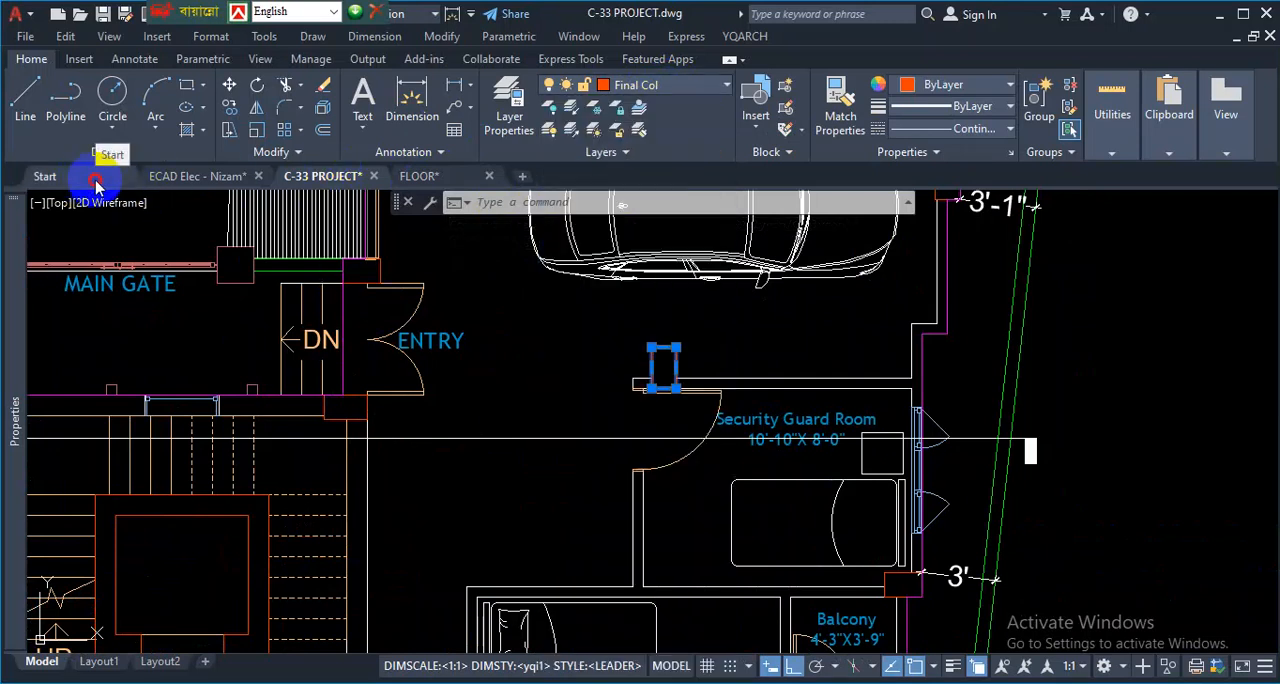
- Open the drawing 1.dwg in addition to the drawings already open
{"action": "left_click", "coordinate": [90, 178]}
{"action": "scroll", "coordinate": [986, 449], "scroll_direction": "down", "scroll_amount": 2}
{"action": "scroll", "coordinate": [986, 449], "scroll_direction": "up", "scroll_amount": 2}
{"action": "left_click", "coordinate": [995, 550]}
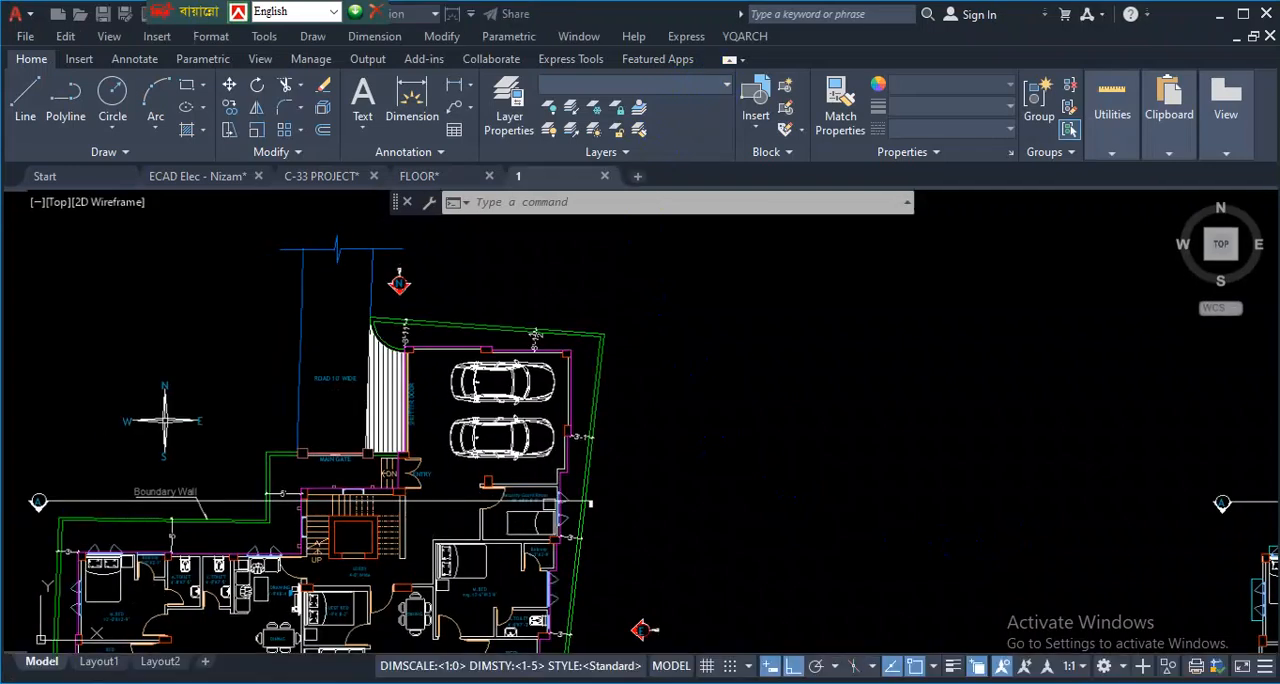
- Review the layers available in the newly opened drawing
{"action": "left_click", "coordinate": [727, 86]}
{"action": "scroll", "coordinate": [687, 220], "scroll_direction": "up", "scroll_amount": 2}
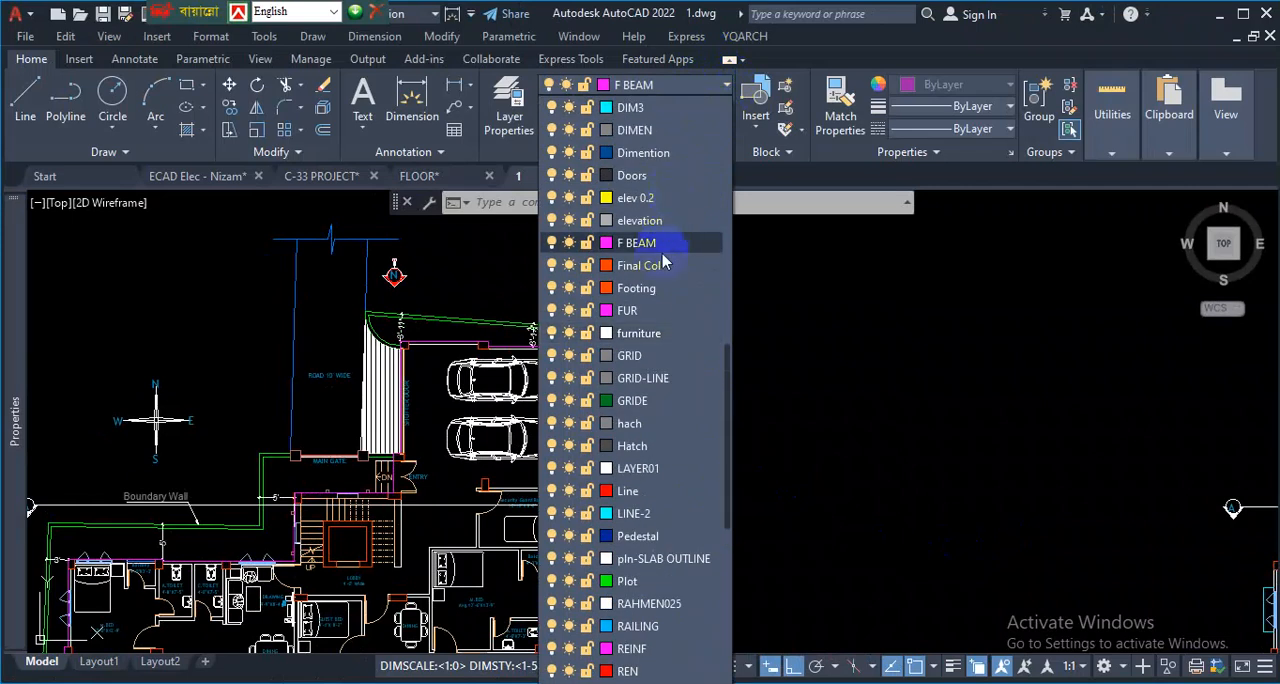
{"action": "scroll", "coordinate": [654, 270], "scroll_direction": "up", "scroll_amount": 3}
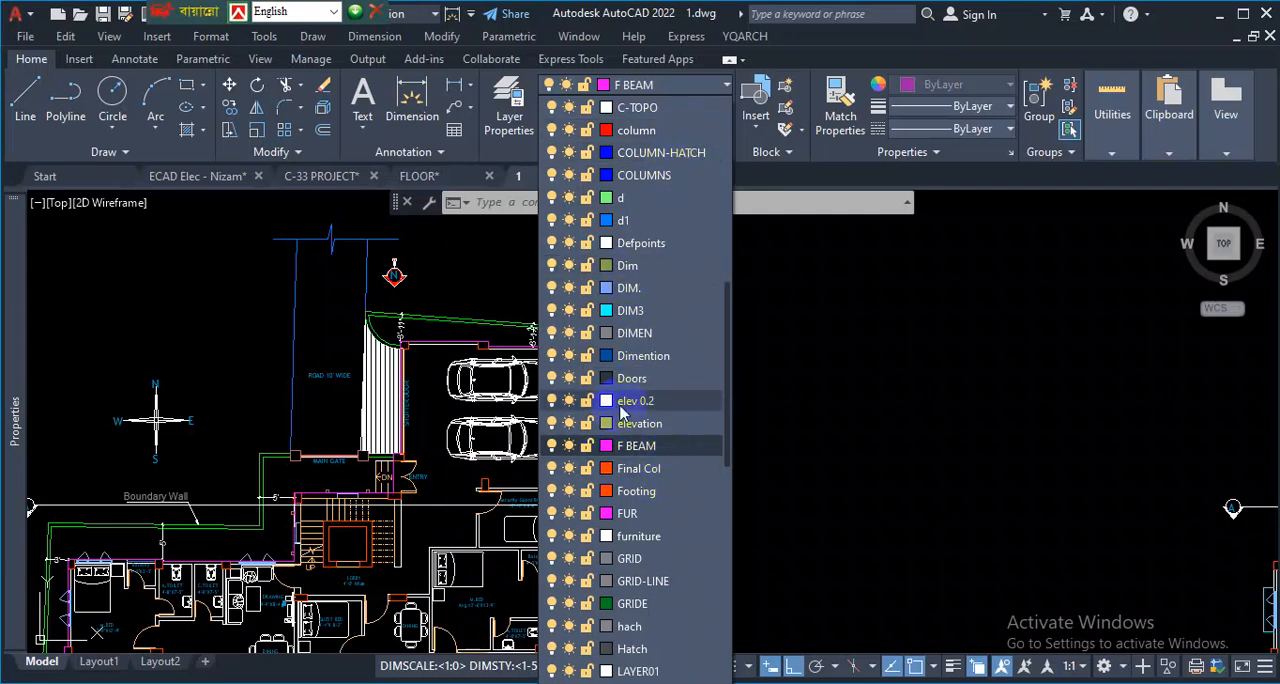
{"action": "key", "text": "Escape"}
- Examine the overall arrangement of sheets and the ground floor plan, including its parking area and corner columns
{"action": "scroll", "coordinate": [640, 418], "scroll_direction": "down", "scroll_amount": 8}
{"action": "scroll", "coordinate": [648, 492], "scroll_direction": "up", "scroll_amount": 2}
{"action": "scroll", "coordinate": [648, 368], "scroll_direction": "up", "scroll_amount": 3}
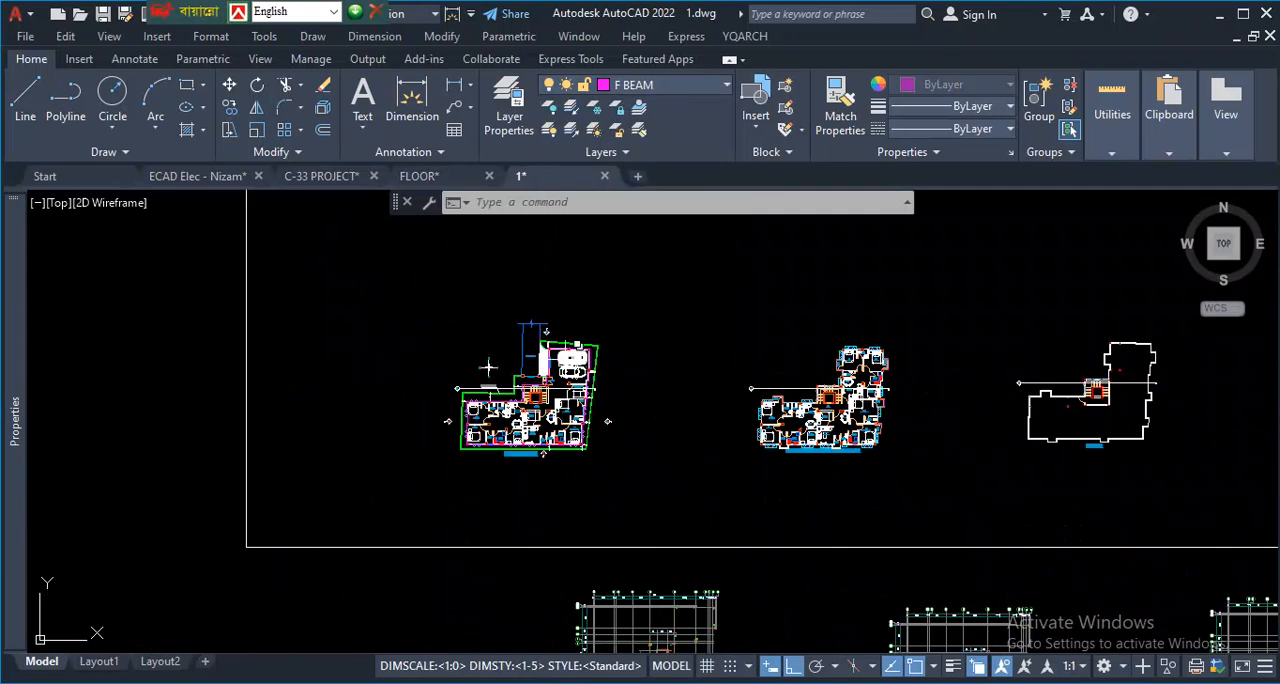
{"action": "scroll", "coordinate": [597, 399], "scroll_direction": "down", "scroll_amount": 2}
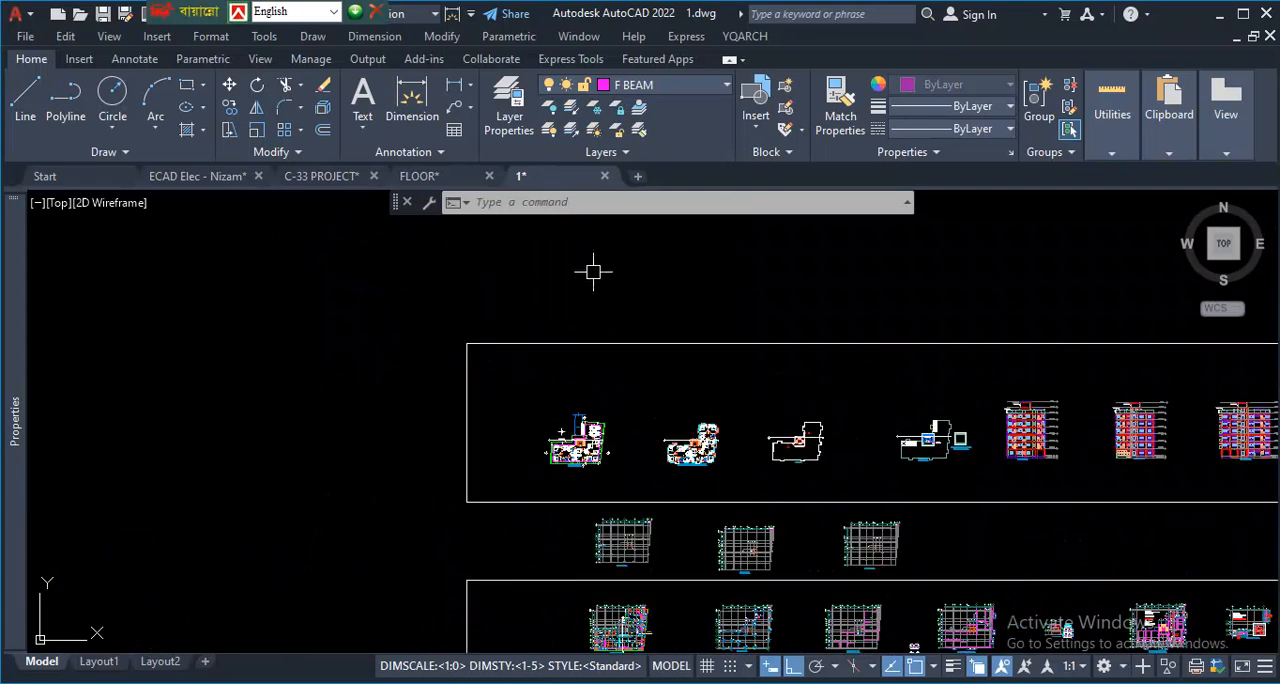
{"action": "scroll", "coordinate": [560, 425], "scroll_direction": "up", "scroll_amount": 10}
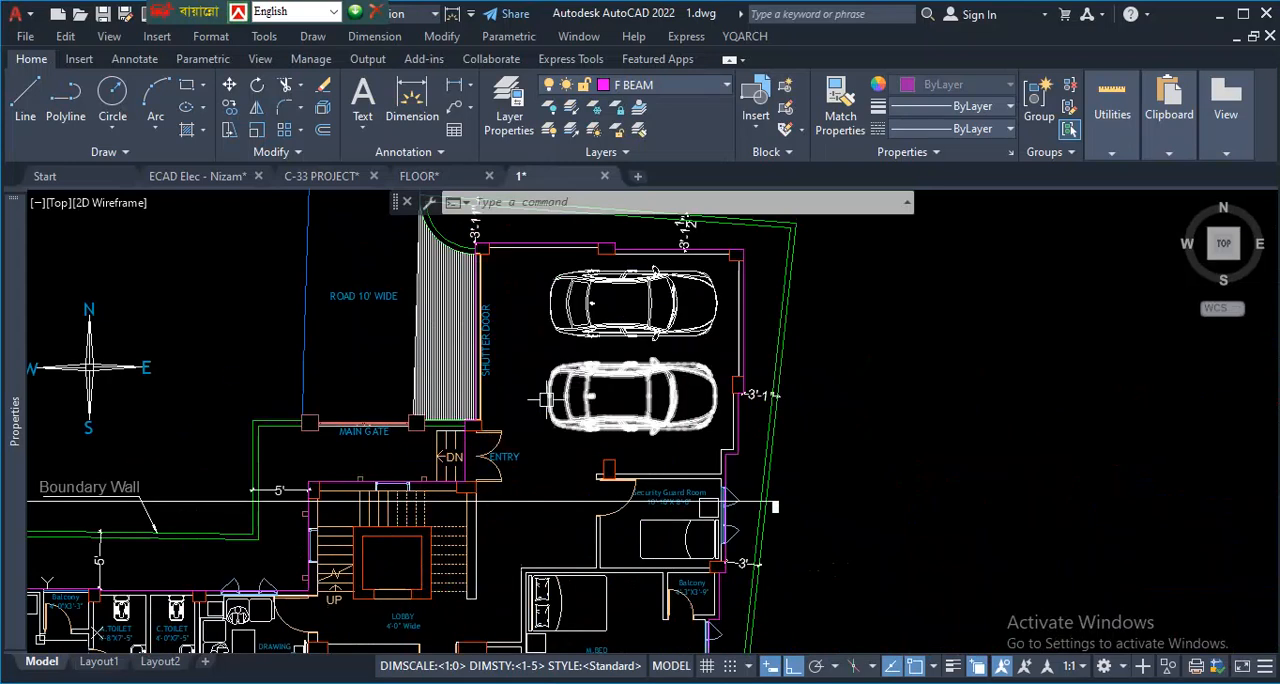
{"action": "scroll", "coordinate": [475, 418], "scroll_direction": "up", "scroll_amount": 4}
{"action": "scroll", "coordinate": [487, 449], "scroll_direction": "down", "scroll_amount": 8}
{"action": "scroll", "coordinate": [519, 573], "scroll_direction": "up", "scroll_amount": 2}
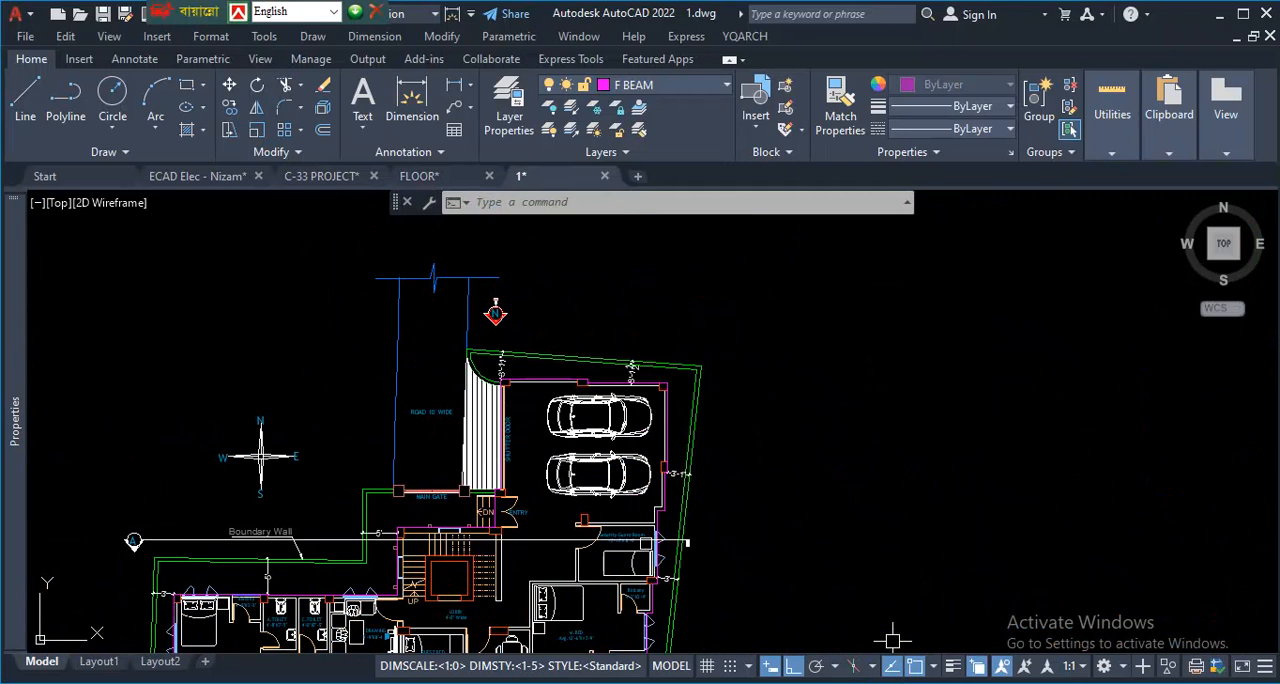
{"action": "scroll", "coordinate": [575, 410], "scroll_direction": "down", "scroll_amount": 3}
{"action": "scroll", "coordinate": [562, 398], "scroll_direction": "up", "scroll_amount": 3}
{"action": "scroll", "coordinate": [562, 398], "scroll_direction": "up", "scroll_amount": 6}
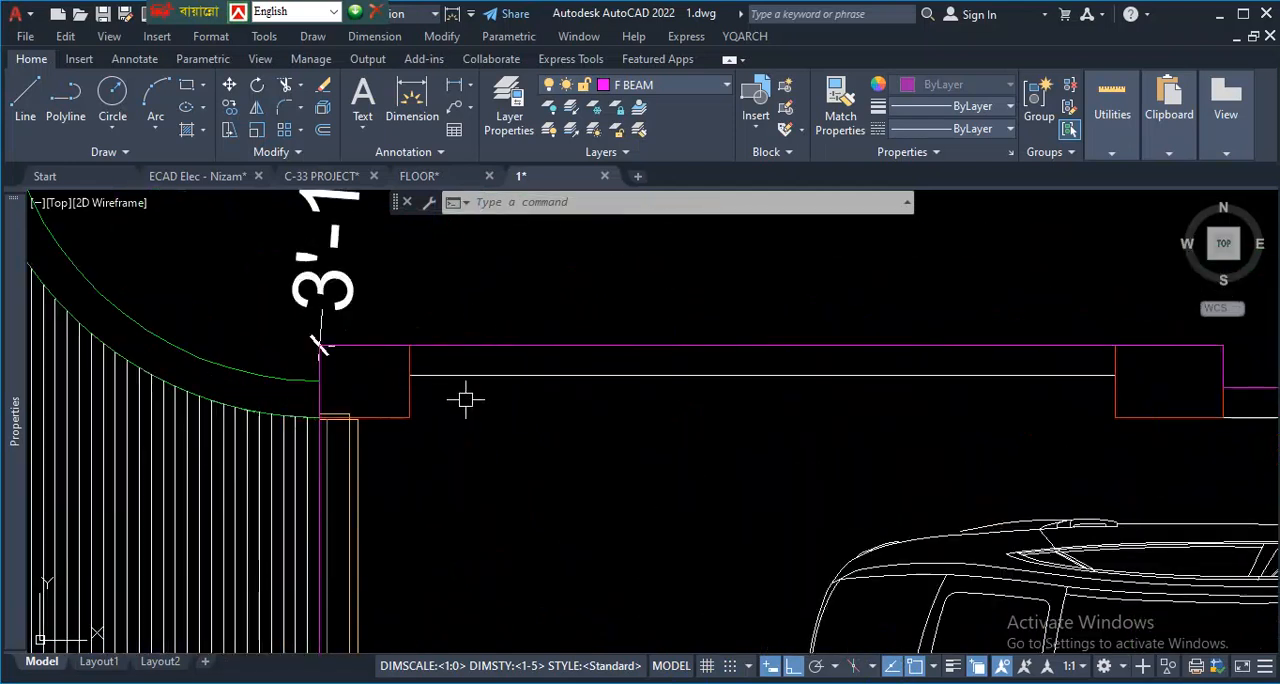
{"action": "scroll", "coordinate": [431, 398], "scroll_direction": "down", "scroll_amount": 5}
{"action": "scroll", "coordinate": [297, 458], "scroll_direction": "up", "scroll_amount": 7}
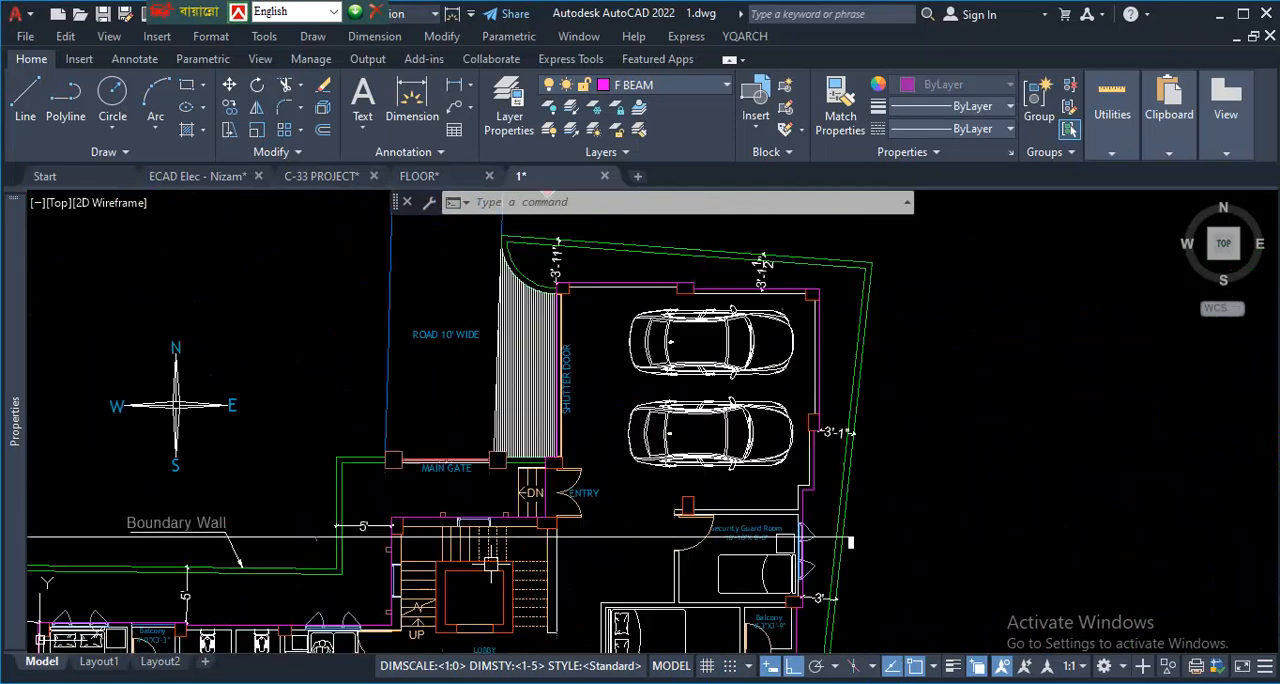
{"action": "scroll", "coordinate": [551, 424], "scroll_direction": "down", "scroll_amount": 4}
{"action": "scroll", "coordinate": [602, 471], "scroll_direction": "up", "scroll_amount": 3}
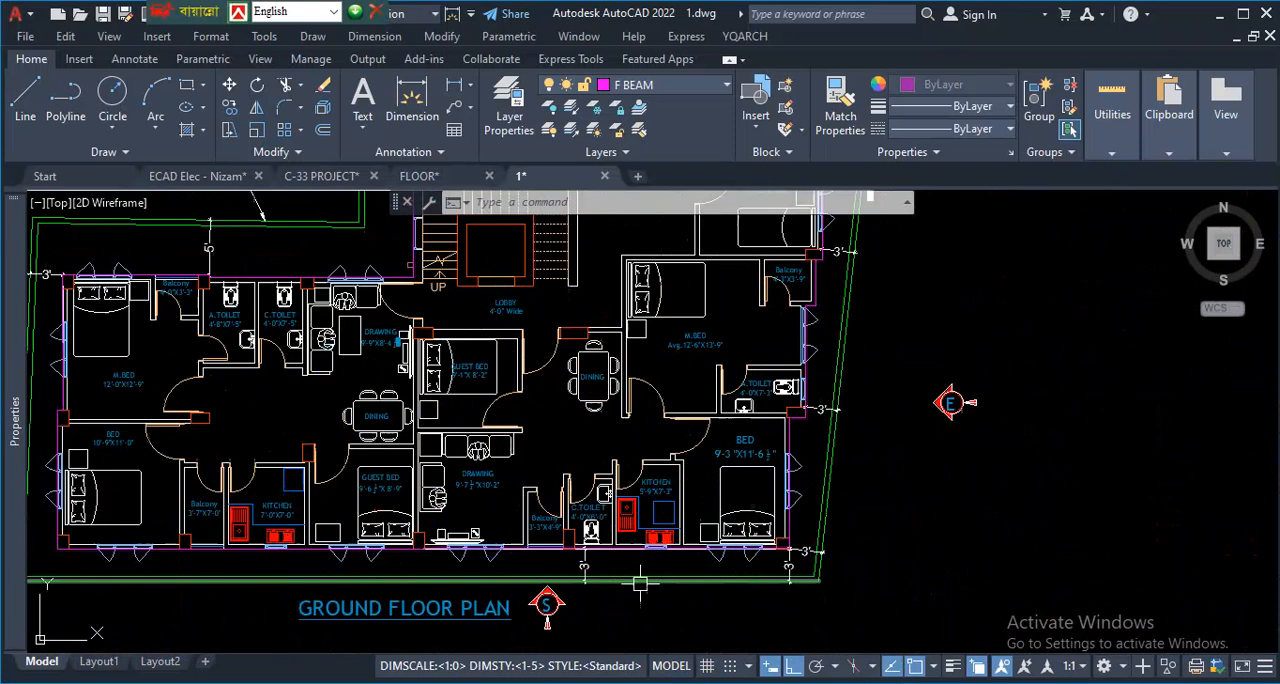
- Examine the first column layout below the floor plans, including its grid lines and column positions
{"action": "scroll", "coordinate": [590, 425], "scroll_direction": "down", "scroll_amount": 7}
{"action": "scroll", "coordinate": [640, 530], "scroll_direction": "down", "scroll_amount": 2}
{"action": "scroll", "coordinate": [610, 490], "scroll_direction": "up", "scroll_amount": 9}
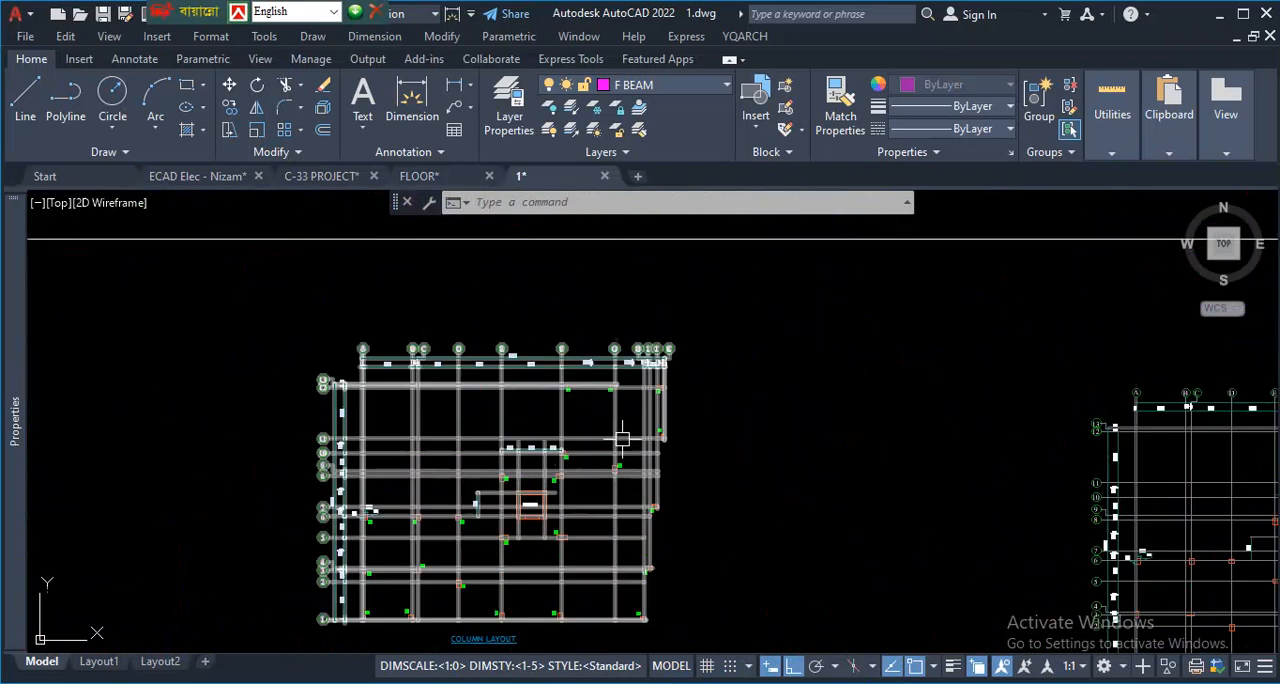
{"action": "scroll", "coordinate": [575, 453], "scroll_direction": "down", "scroll_amount": 5}
{"action": "scroll", "coordinate": [594, 509], "scroll_direction": "up", "scroll_amount": 7}
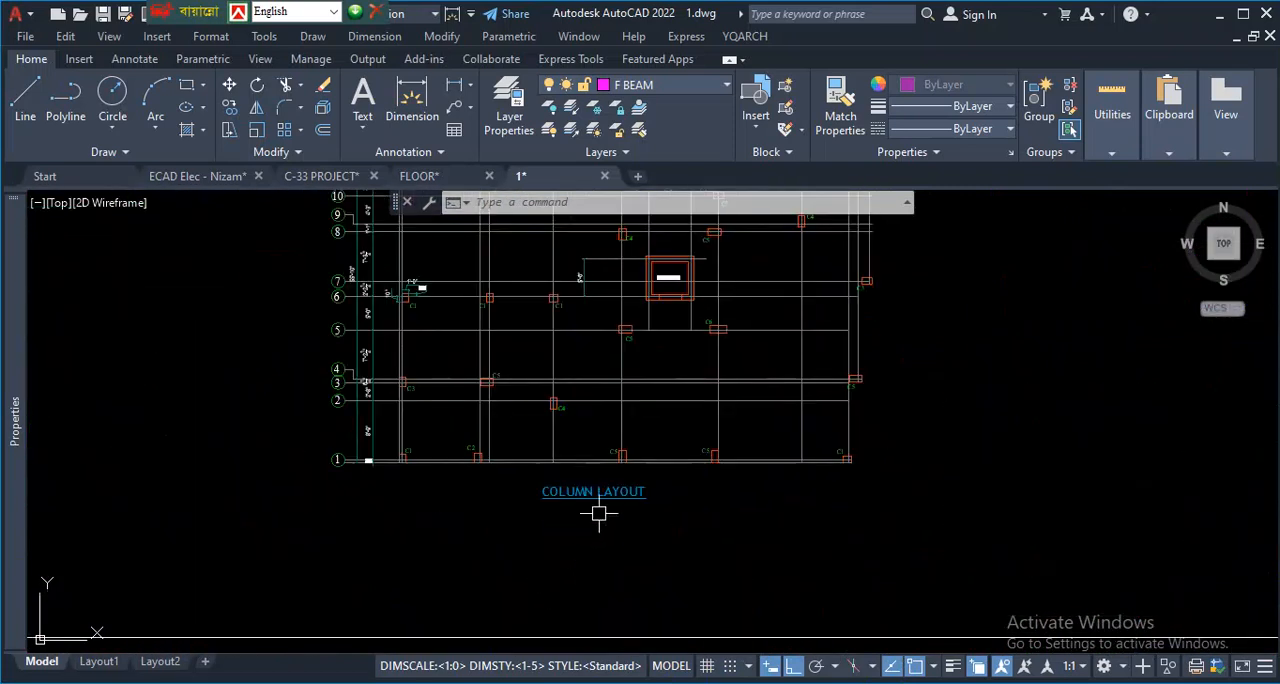
{"action": "scroll", "coordinate": [487, 511], "scroll_direction": "down", "scroll_amount": 4}
{"action": "scroll", "coordinate": [487, 511], "scroll_direction": "down", "scroll_amount": 2}
{"action": "scroll", "coordinate": [497, 462], "scroll_direction": "up", "scroll_amount": 6}
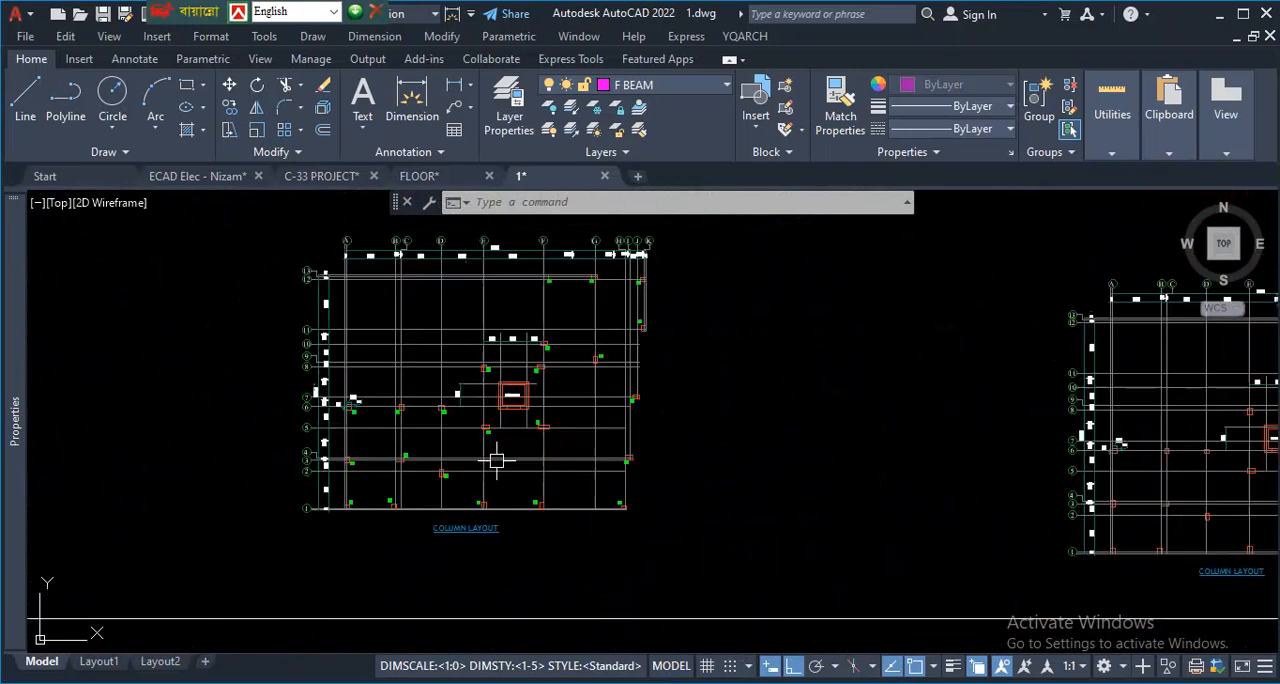
{"action": "scroll", "coordinate": [507, 525], "scroll_direction": "down", "scroll_amount": 2}
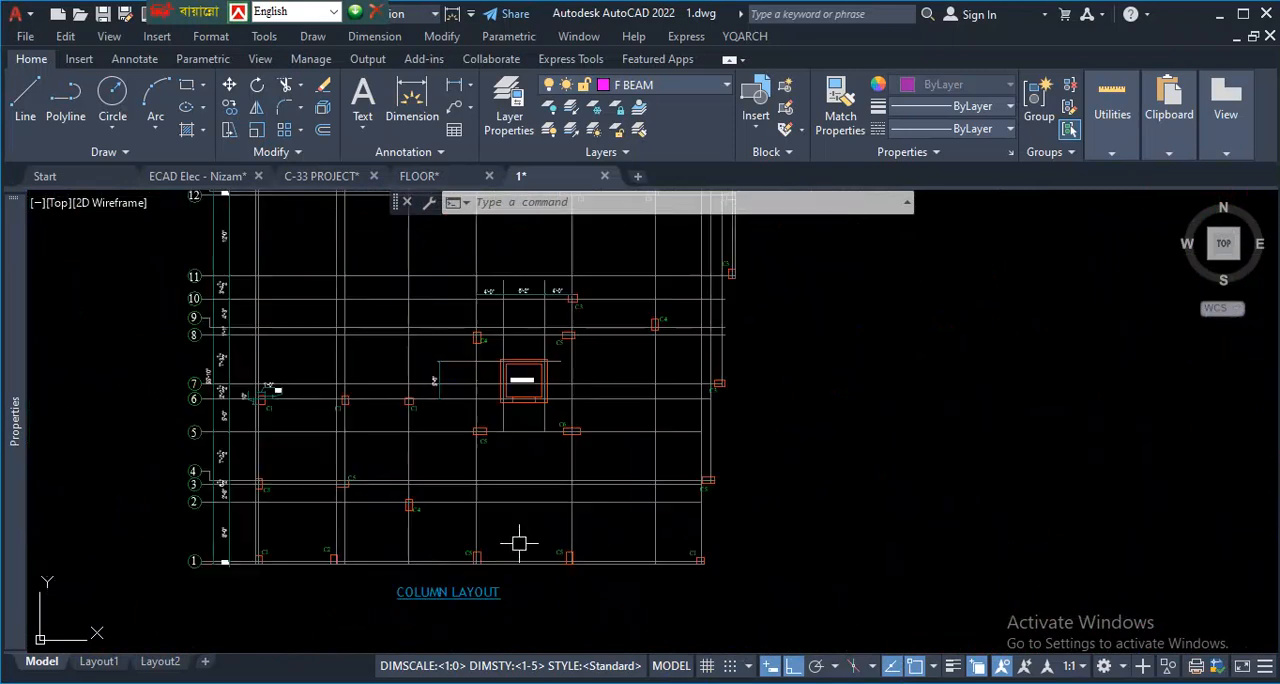
{"action": "scroll", "coordinate": [466, 488], "scroll_direction": "down", "scroll_amount": 2}
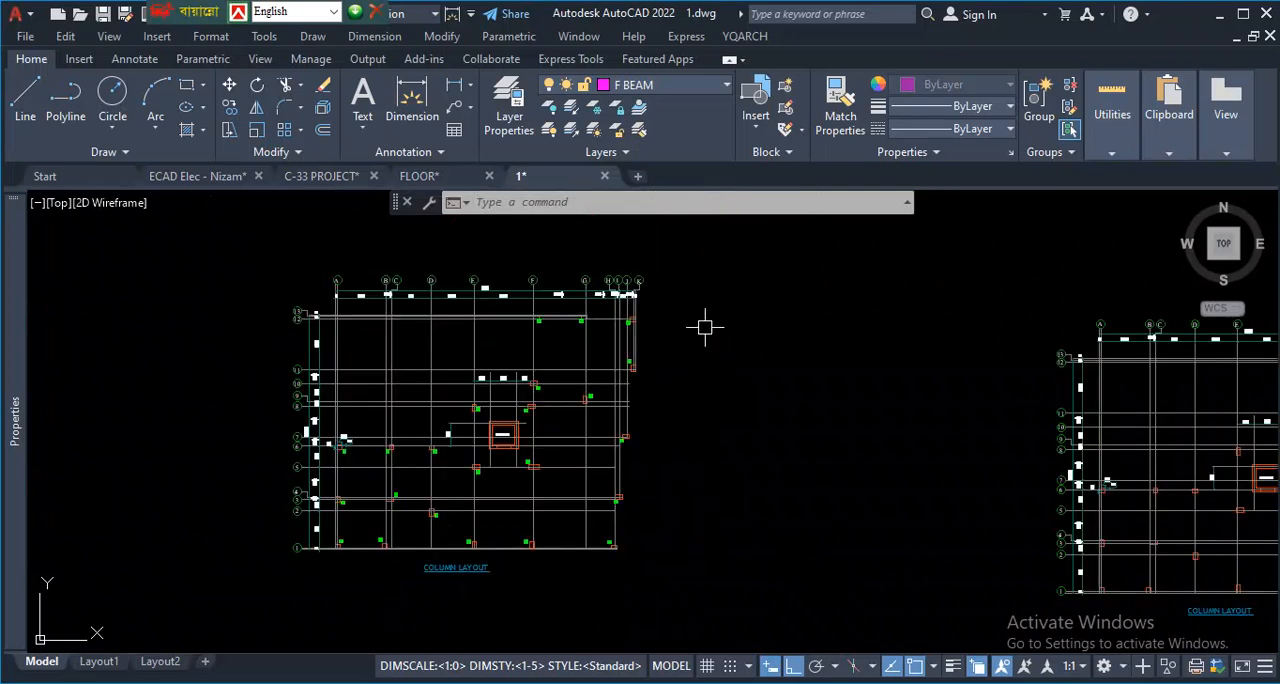
{"action": "scroll", "coordinate": [704, 326], "scroll_direction": "up", "scroll_amount": 2}
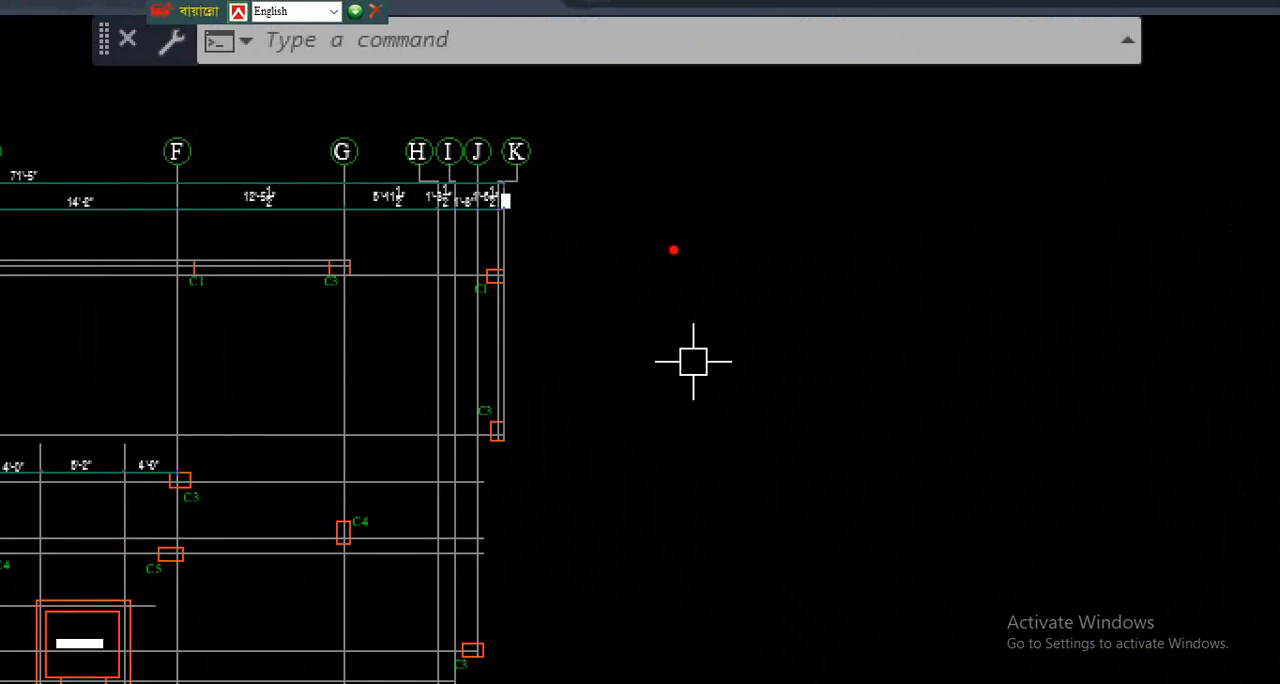
{"action": "mouse_move", "coordinate": [623, 215]}
{"action": "left_mouse_down"}
{"action": "mouse_move", "coordinate": [980, 200]}
{"action": "mouse_move", "coordinate": [585, 580]}
{"action": "mouse_move", "coordinate": [617, 220]}
{"action": "mouse_move", "coordinate": [705, 215]}
{"action": "mouse_move", "coordinate": [681, 612]}
{"action": "left_mouse_up"}
{"action": "left_click_drag", "start_coordinate": [800, 205], "coordinate": [792, 645]}
{"action": "left_click_drag", "start_coordinate": [868, 215], "coordinate": [890, 595]}
{"action": "left_click_drag", "start_coordinate": [592, 512], "coordinate": [975, 508]}
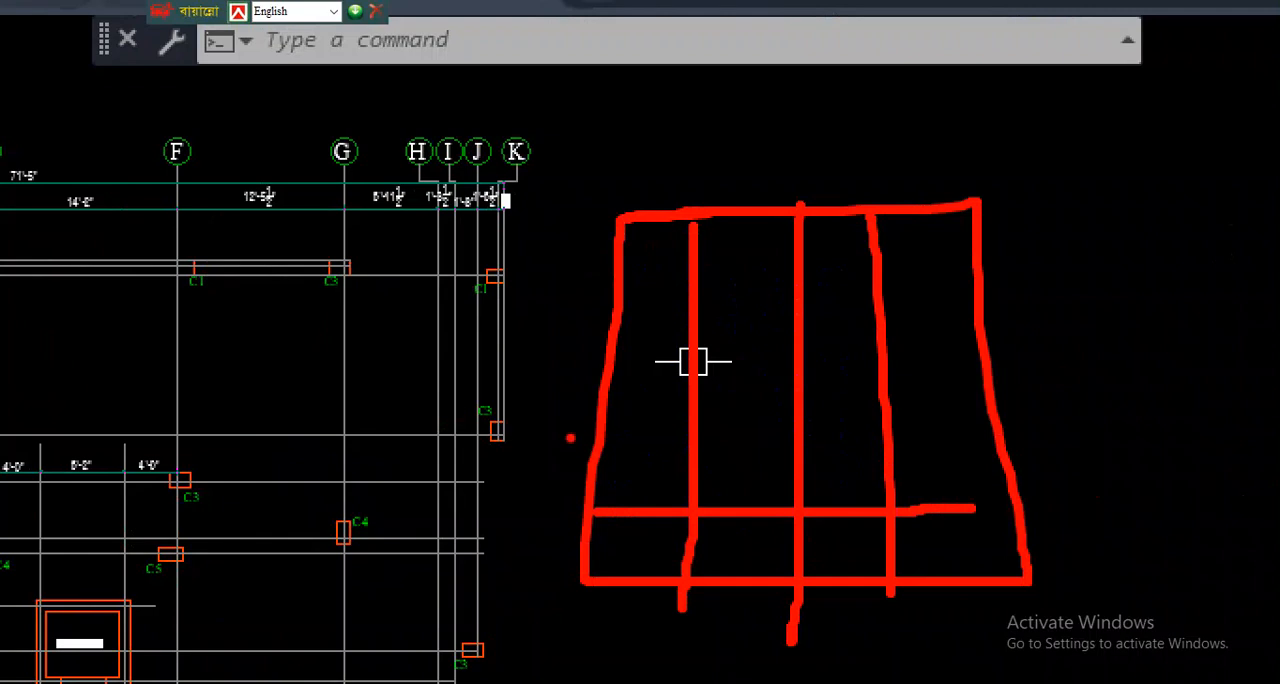
{"action": "left_click_drag", "start_coordinate": [570, 437], "coordinate": [985, 452]}
{"action": "left_click_drag", "start_coordinate": [597, 372], "coordinate": [982, 365]}
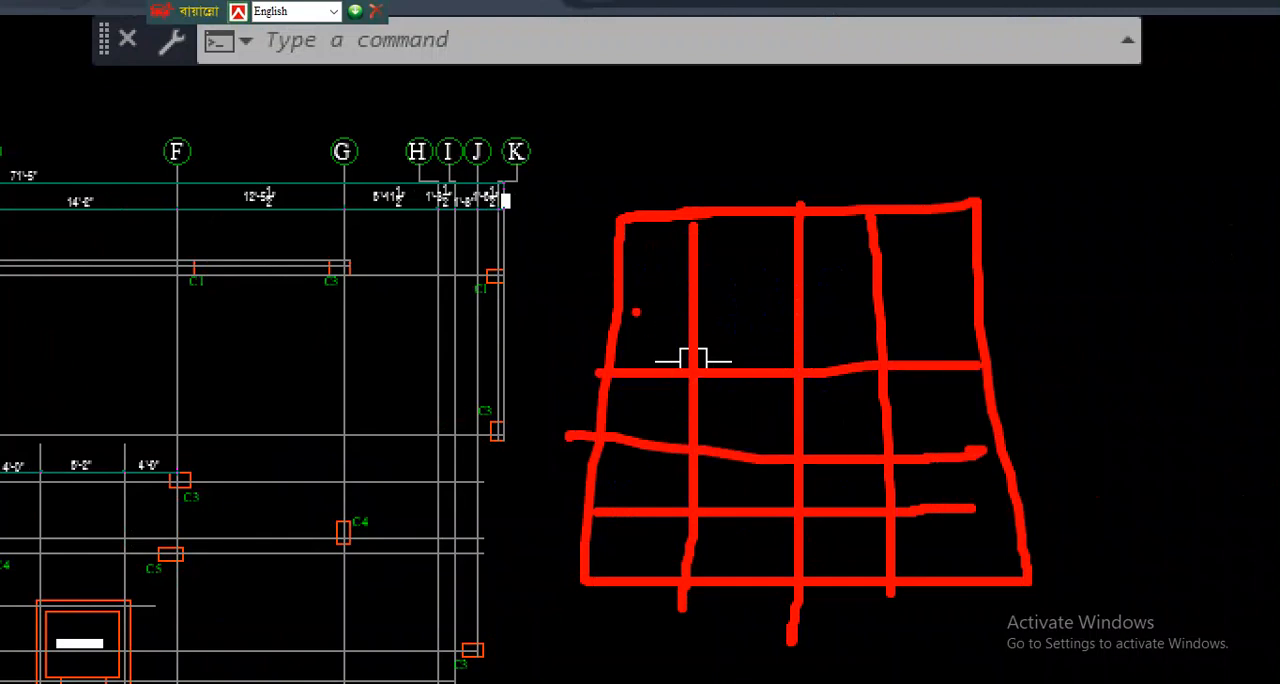
{"action": "left_click_drag", "start_coordinate": [636, 312], "coordinate": [1034, 311]}
{"action": "mouse_move", "coordinate": [329, 89]}
{"action": "left_mouse_down"}
{"action": "mouse_move", "coordinate": [500, 200]}
{"action": "mouse_move", "coordinate": [465, 137]}
{"action": "left_mouse_up"}
{"action": "mouse_move", "coordinate": [343, 177]}
{"action": "left_mouse_down"}
{"action": "mouse_move", "coordinate": [338, 515]}
{"action": "mouse_move", "coordinate": [350, 560]}
{"action": "left_mouse_up"}
{"action": "left_click_drag", "start_coordinate": [445, 182], "coordinate": [424, 372]}
{"action": "left_click_drag", "start_coordinate": [490, 135], "coordinate": [490, 378]}
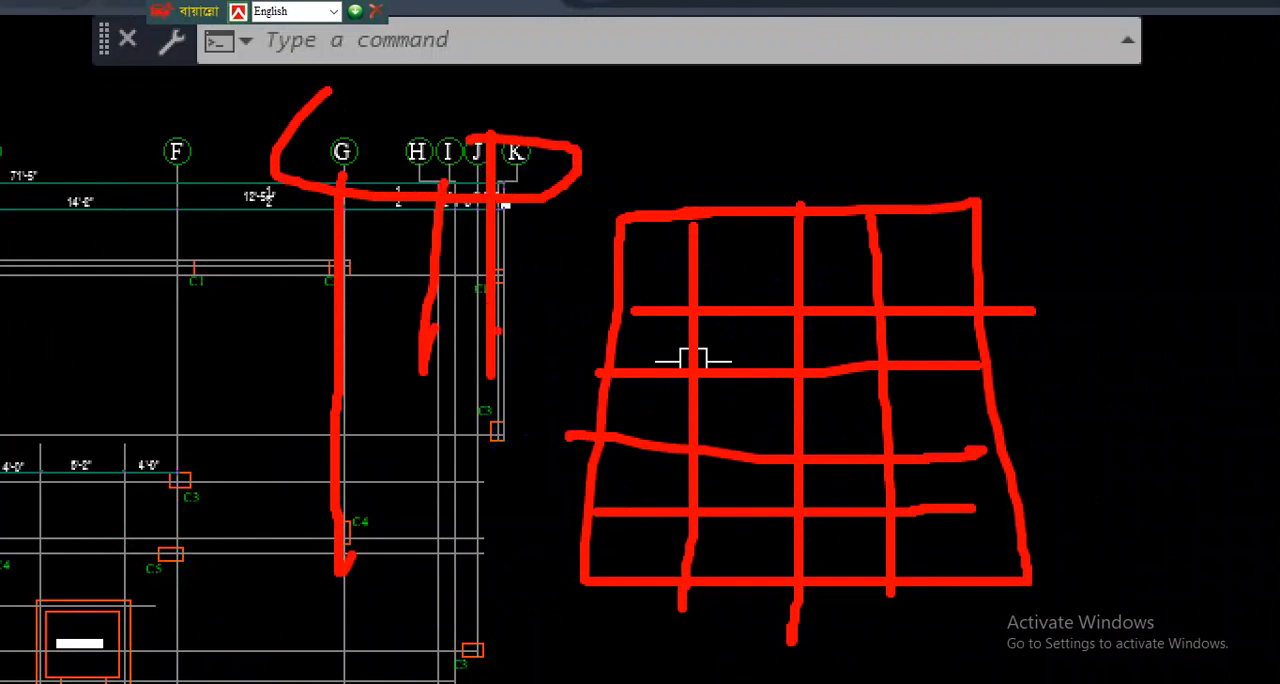
{"action": "mouse_move", "coordinate": [156, 224]}
{"action": "left_mouse_down"}
{"action": "mouse_move", "coordinate": [349, 203]}
{"action": "mouse_move", "coordinate": [312, 230]}
{"action": "left_mouse_up"}
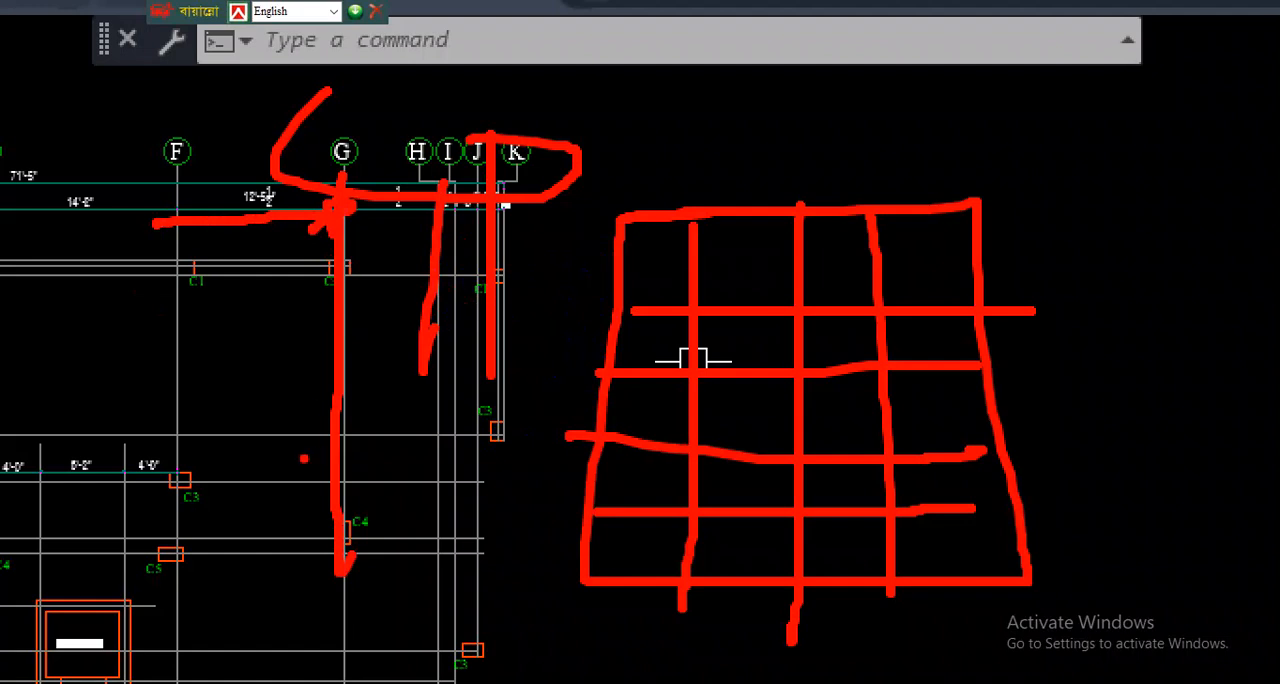
{"action": "mouse_move", "coordinate": [184, 462]}
{"action": "left_mouse_down"}
{"action": "mouse_move", "coordinate": [185, 508]}
{"action": "mouse_move", "coordinate": [192, 455]}
{"action": "left_mouse_up"}
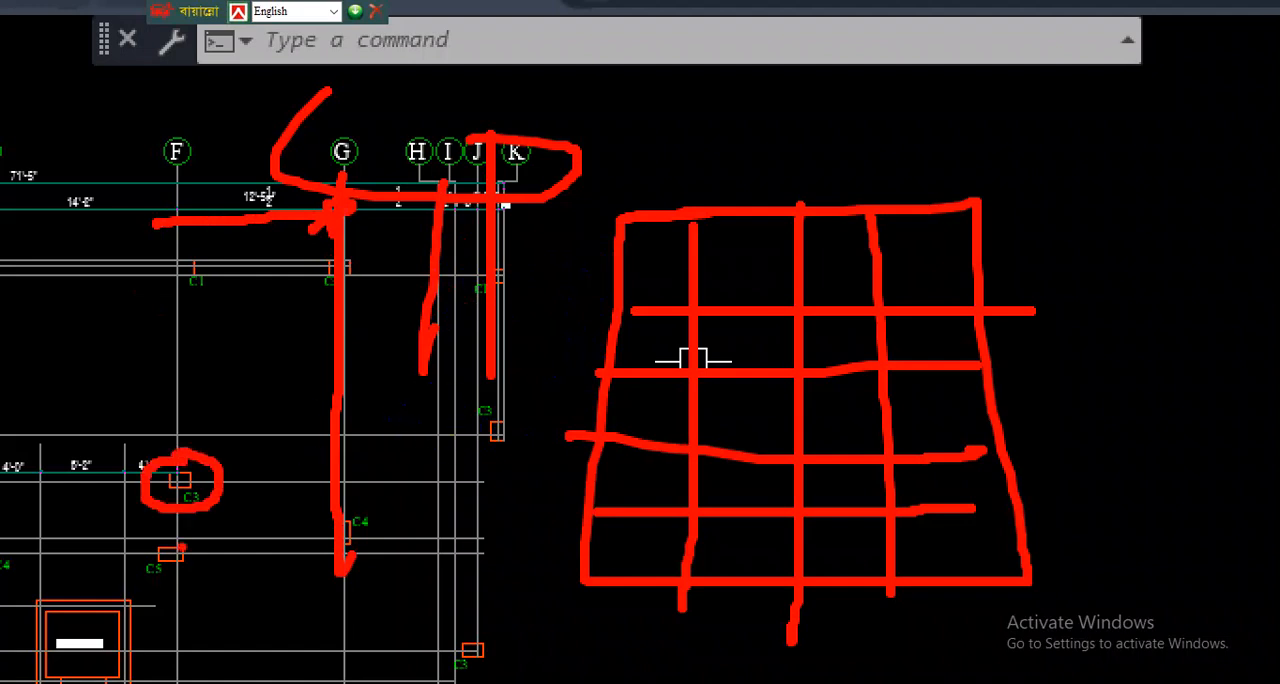
{"action": "mouse_move", "coordinate": [200, 537]}
{"action": "left_mouse_down"}
{"action": "mouse_move", "coordinate": [205, 586]}
{"action": "mouse_move", "coordinate": [197, 560]}
{"action": "left_mouse_up"}
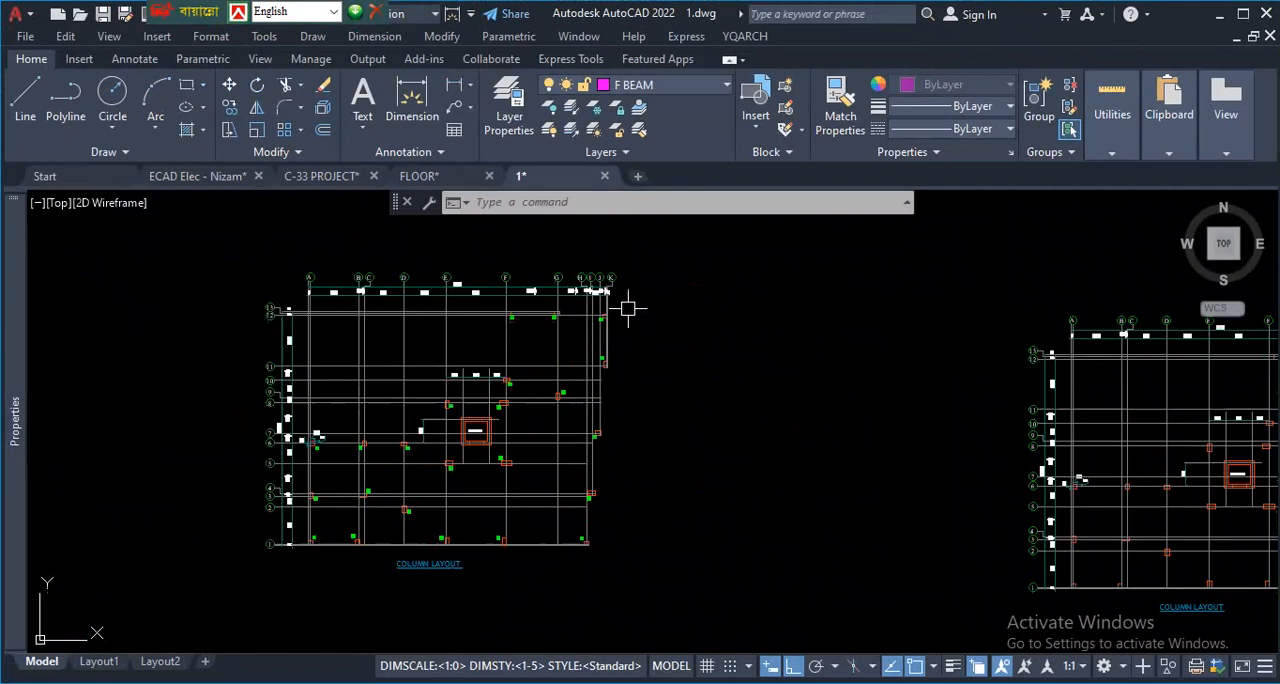
- Compare the row of column layouts and inspect the first layout's column labels, title and grid dimensions
{"action": "scroll", "coordinate": [551, 406], "scroll_direction": "down", "scroll_amount": 5}
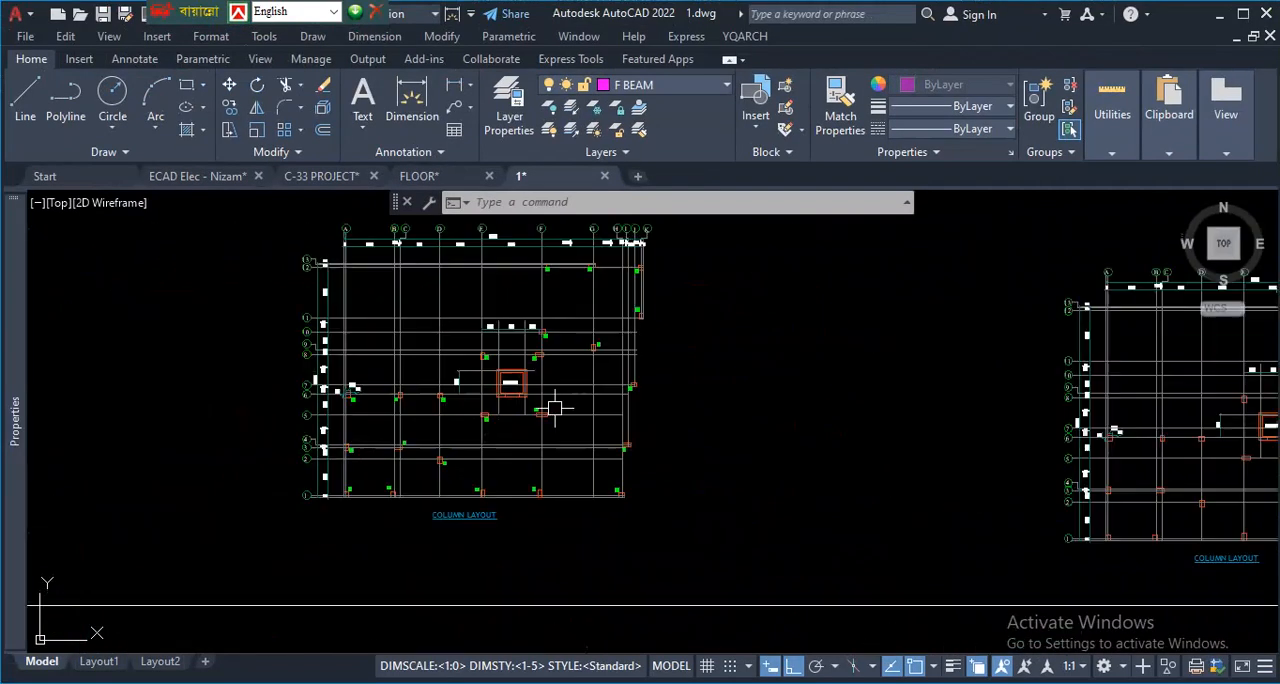
{"action": "scroll", "coordinate": [530, 440], "scroll_direction": "up", "scroll_amount": 2}
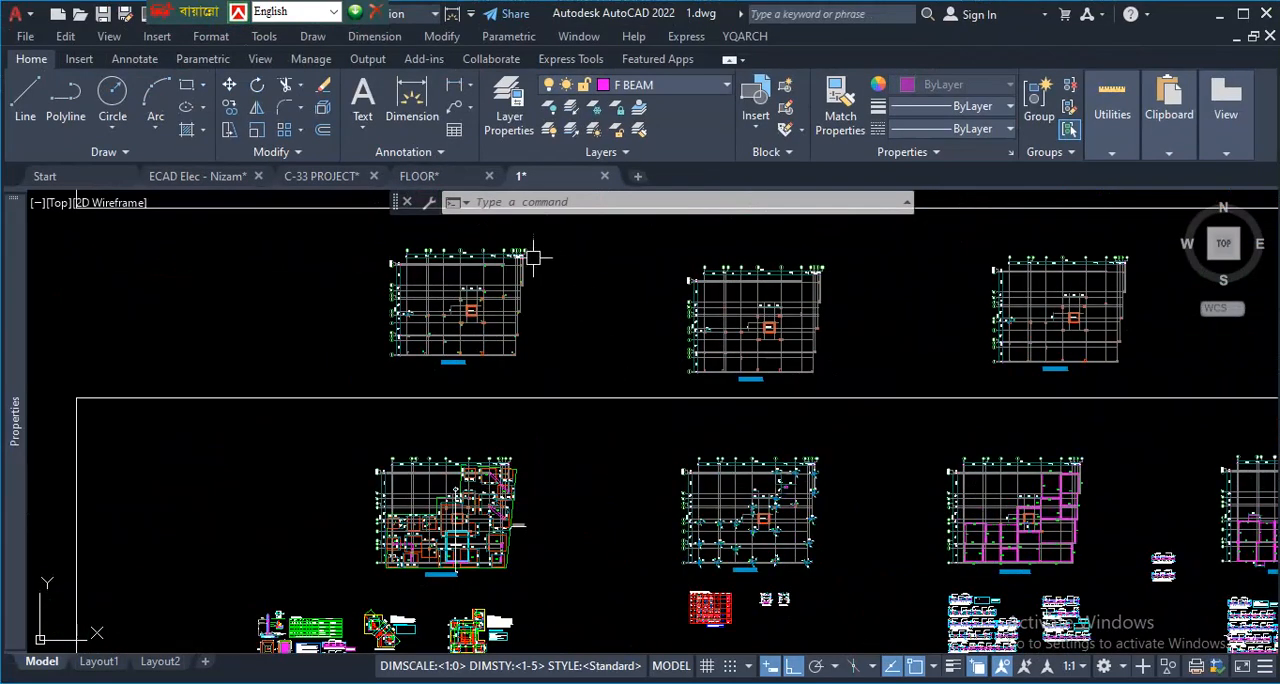
{"action": "scroll", "coordinate": [466, 300], "scroll_direction": "up", "scroll_amount": 5}
{"action": "scroll", "coordinate": [418, 413], "scroll_direction": "down", "scroll_amount": 5}
{"action": "scroll", "coordinate": [418, 413], "scroll_direction": "down", "scroll_amount": 2}
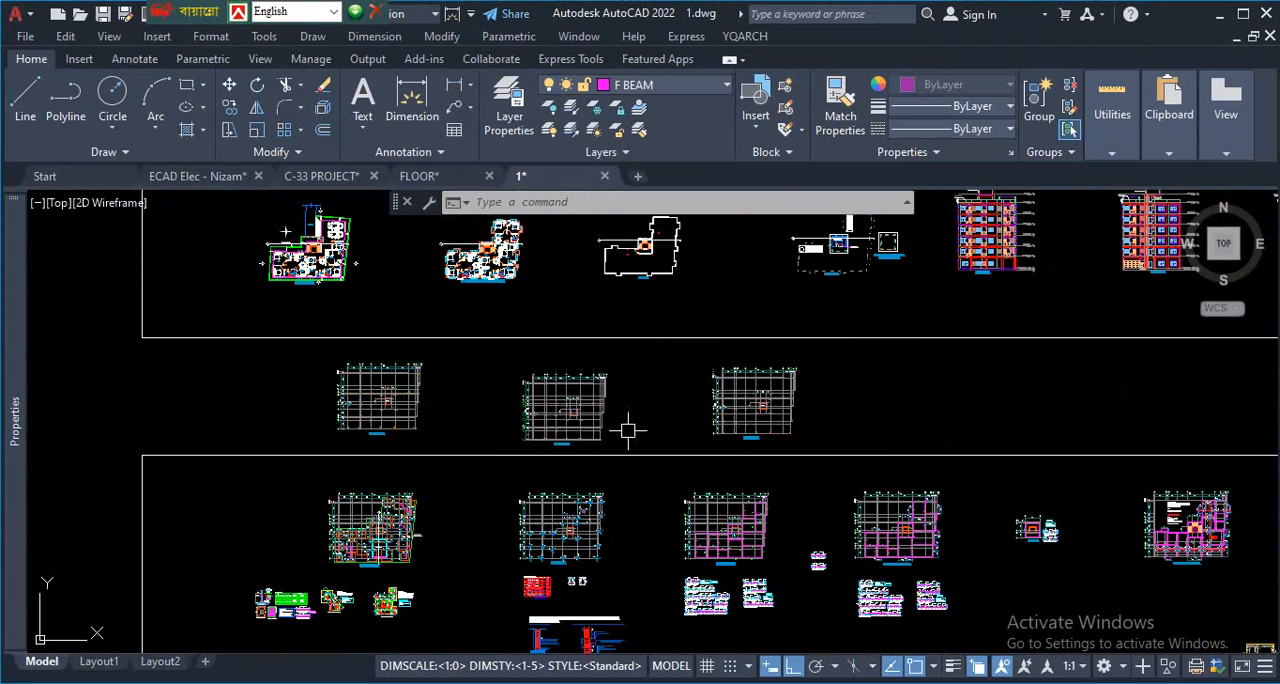
{"action": "scroll", "coordinate": [370, 410], "scroll_direction": "up", "scroll_amount": 6}
{"action": "scroll", "coordinate": [332, 497], "scroll_direction": "down", "scroll_amount": 5}
{"action": "scroll", "coordinate": [400, 491], "scroll_direction": "up", "scroll_amount": 3}
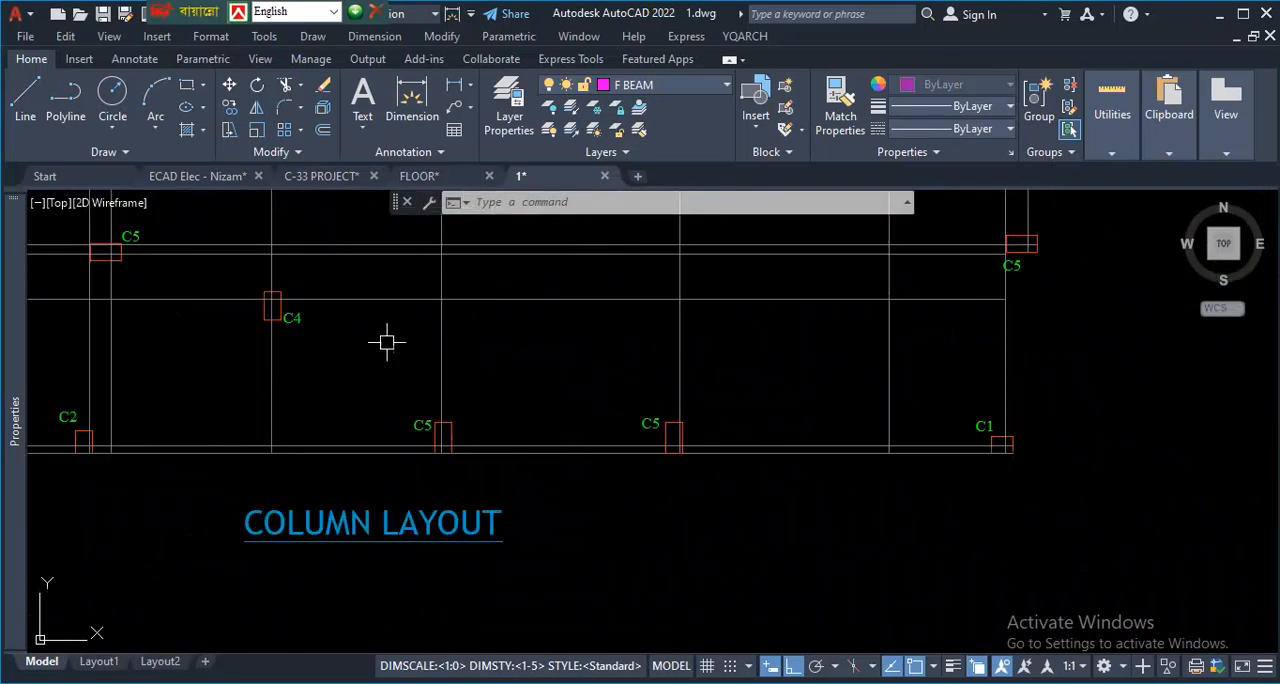
{"action": "scroll", "coordinate": [529, 521], "scroll_direction": "down", "scroll_amount": 4}
{"action": "scroll", "coordinate": [663, 509], "scroll_direction": "up", "scroll_amount": 4}
{"action": "scroll", "coordinate": [638, 512], "scroll_direction": "down", "scroll_amount": 1}
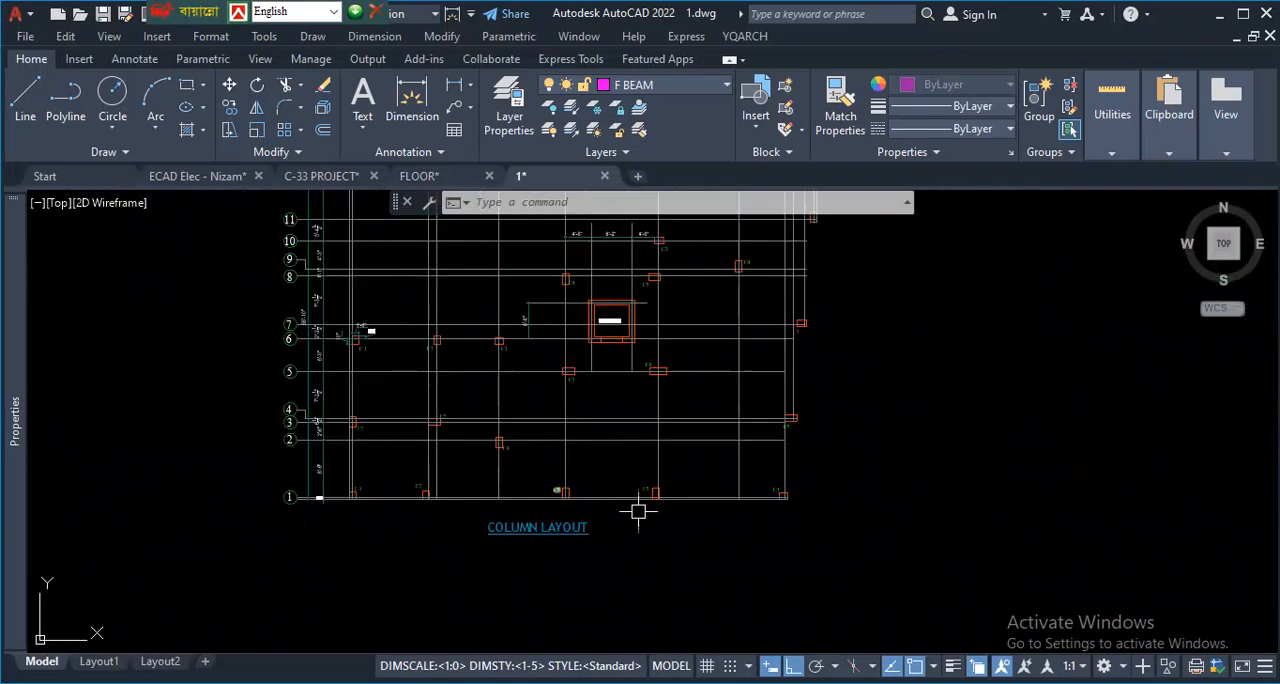
{"action": "scroll", "coordinate": [780, 552], "scroll_direction": "up", "scroll_amount": 2}
{"action": "scroll", "coordinate": [690, 507], "scroll_direction": "down", "scroll_amount": 4}
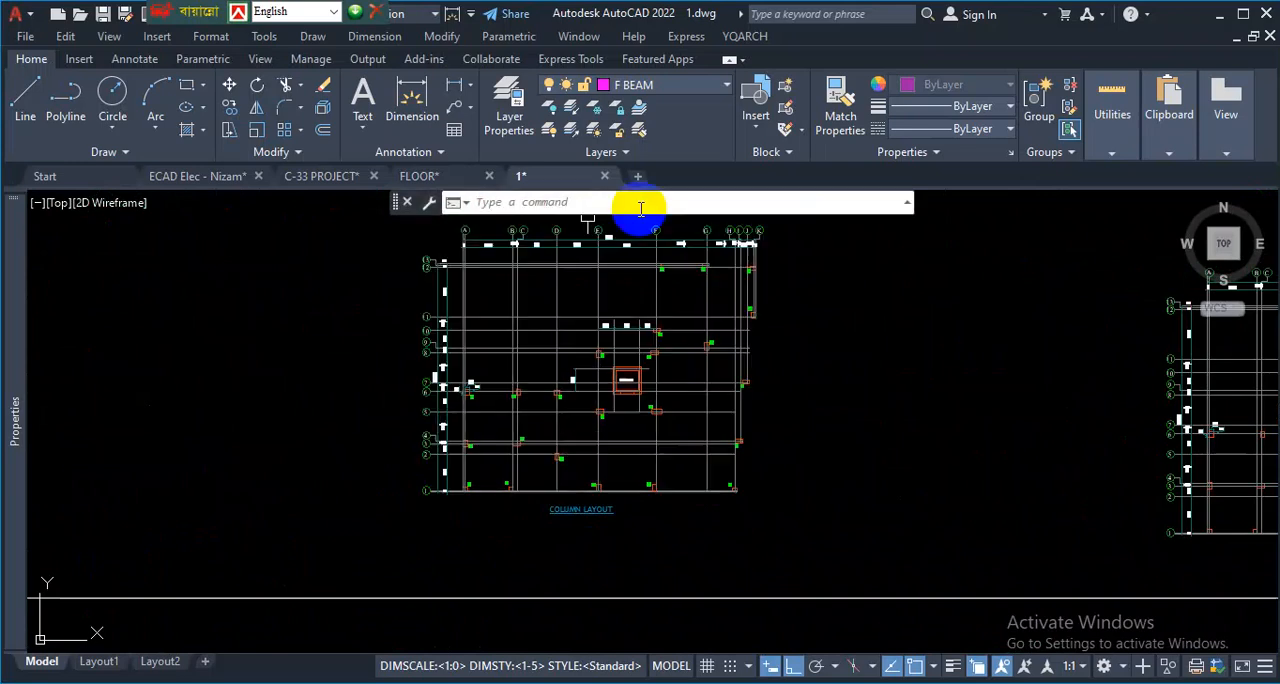
{"action": "scroll", "coordinate": [785, 235], "scroll_direction": "up", "scroll_amount": 6}
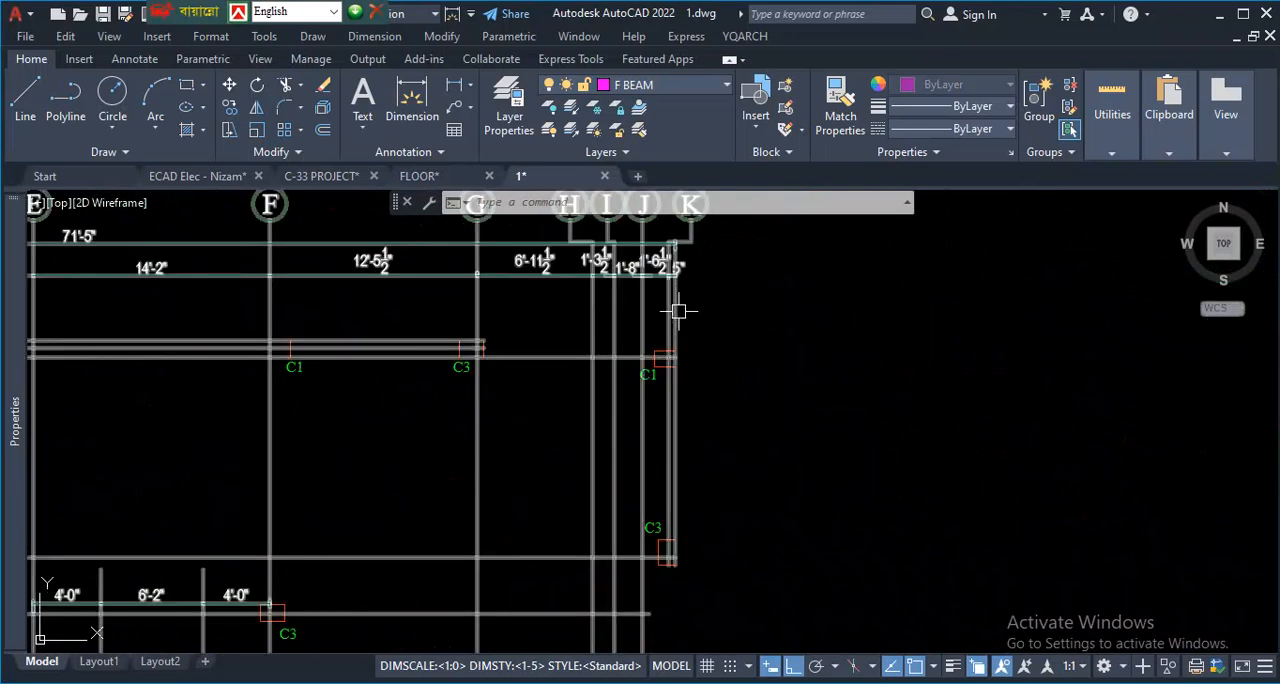
- Examine the first column layout's columns and grid lines along its eastern edge, from grid K down to the C5 column
{"action": "scroll", "coordinate": [675, 324], "scroll_direction": "up", "scroll_amount": 2}
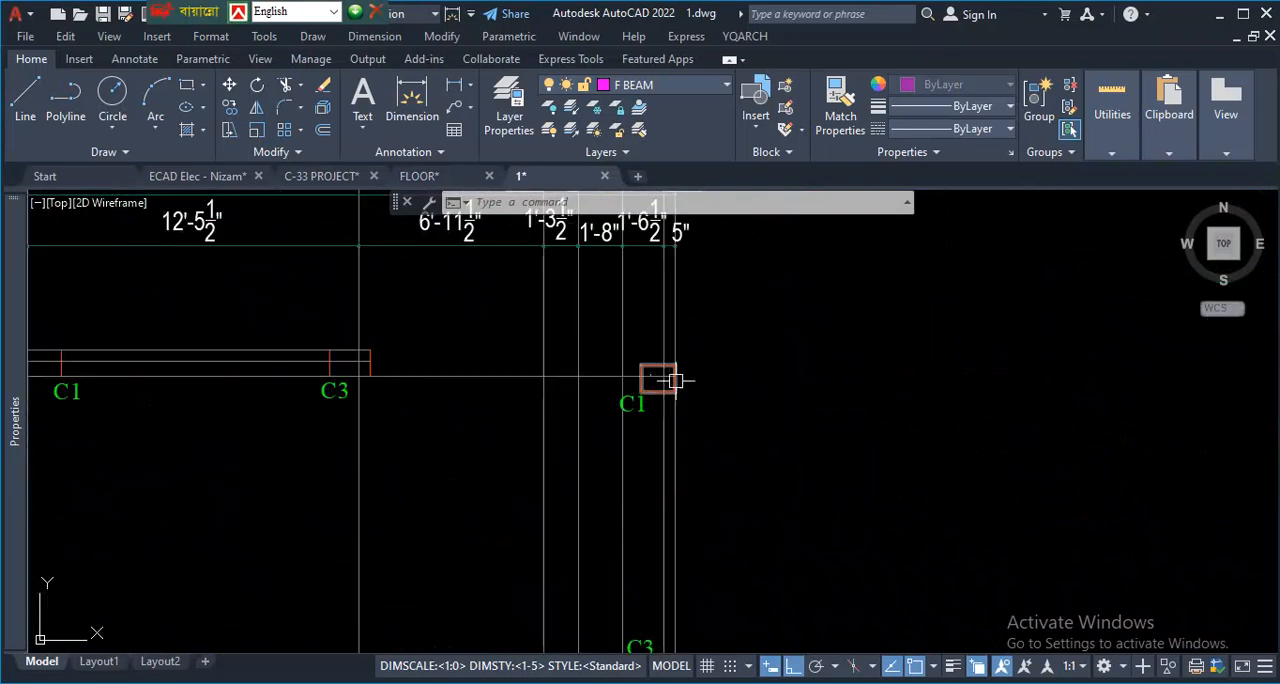
{"action": "scroll", "coordinate": [686, 323], "scroll_direction": "down", "scroll_amount": 2}
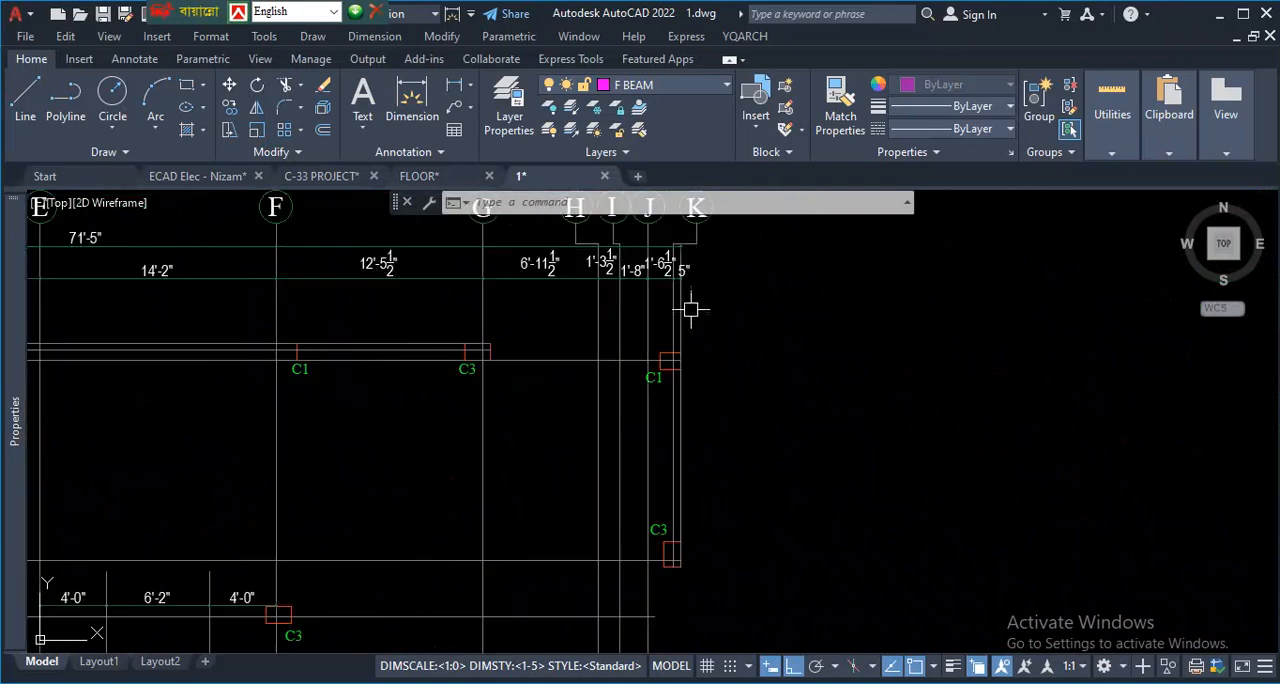
{"action": "scroll", "coordinate": [705, 340], "scroll_direction": "down", "scroll_amount": 2}
{"action": "scroll", "coordinate": [689, 515], "scroll_direction": "up", "scroll_amount": 4}
{"action": "scroll", "coordinate": [688, 432], "scroll_direction": "down", "scroll_amount": 8}
{"action": "scroll", "coordinate": [686, 485], "scroll_direction": "up", "scroll_amount": 4}
{"action": "scroll", "coordinate": [691, 426], "scroll_direction": "down", "scroll_amount": 3}
{"action": "scroll", "coordinate": [686, 546], "scroll_direction": "up", "scroll_amount": 3}
{"action": "scroll", "coordinate": [673, 519], "scroll_direction": "up", "scroll_amount": 4}
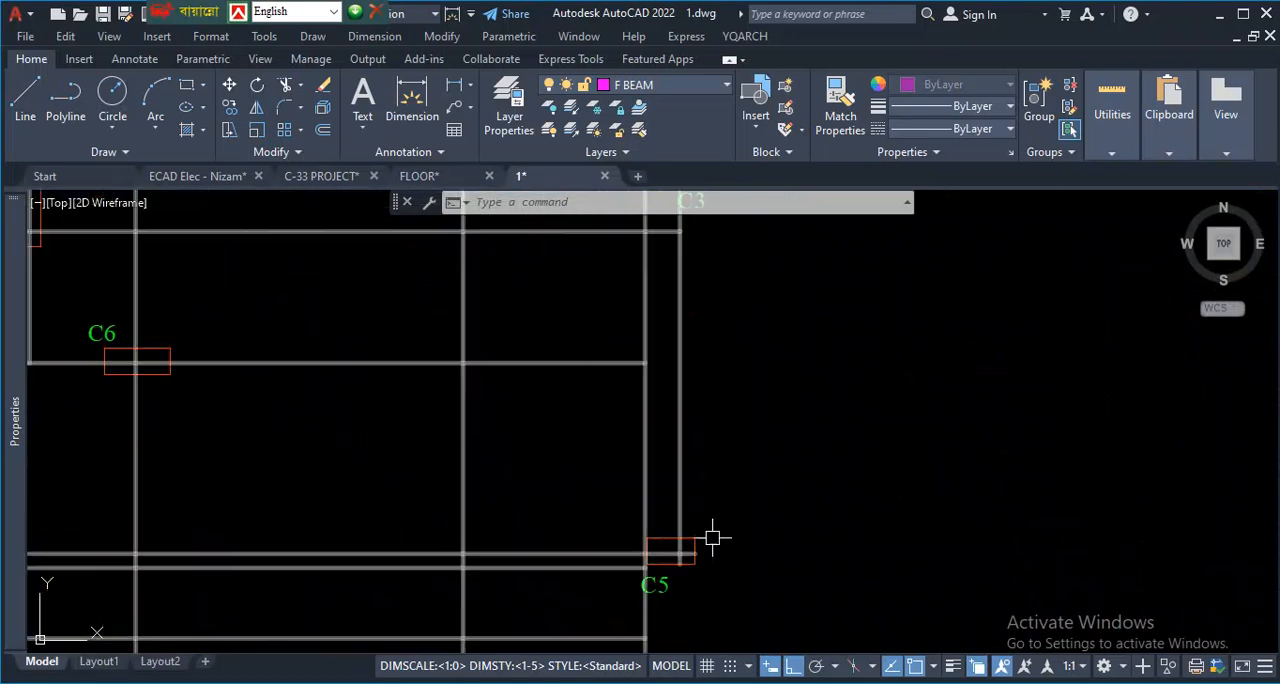
{"action": "scroll", "coordinate": [640, 470], "scroll_direction": "down", "scroll_amount": 5}
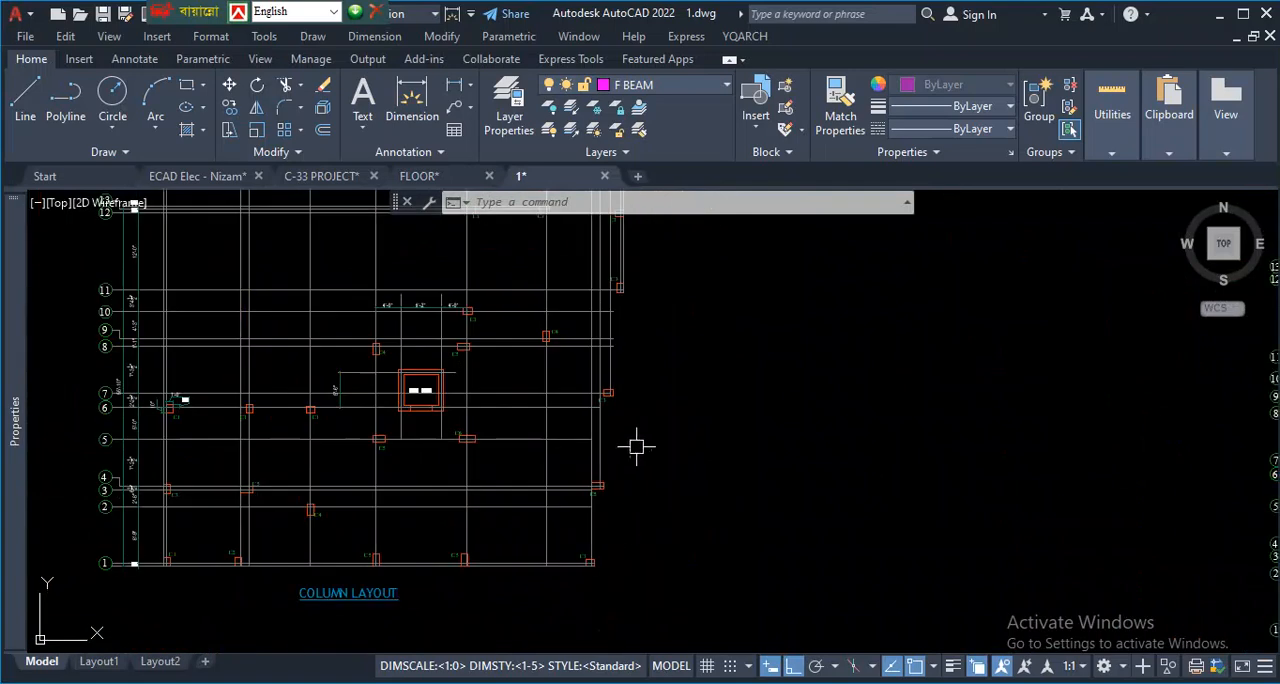
{"action": "scroll", "coordinate": [540, 444], "scroll_direction": "down", "scroll_amount": 6}
{"action": "scroll", "coordinate": [565, 446], "scroll_direction": "up", "scroll_amount": 7}
- Trace the column layout's horizontal grid lines from row 1 upward with temporary marks, following the columns in each row
{"action": "key", "text": "ctrl+1"}
{"action": "key", "text": "Escape"}
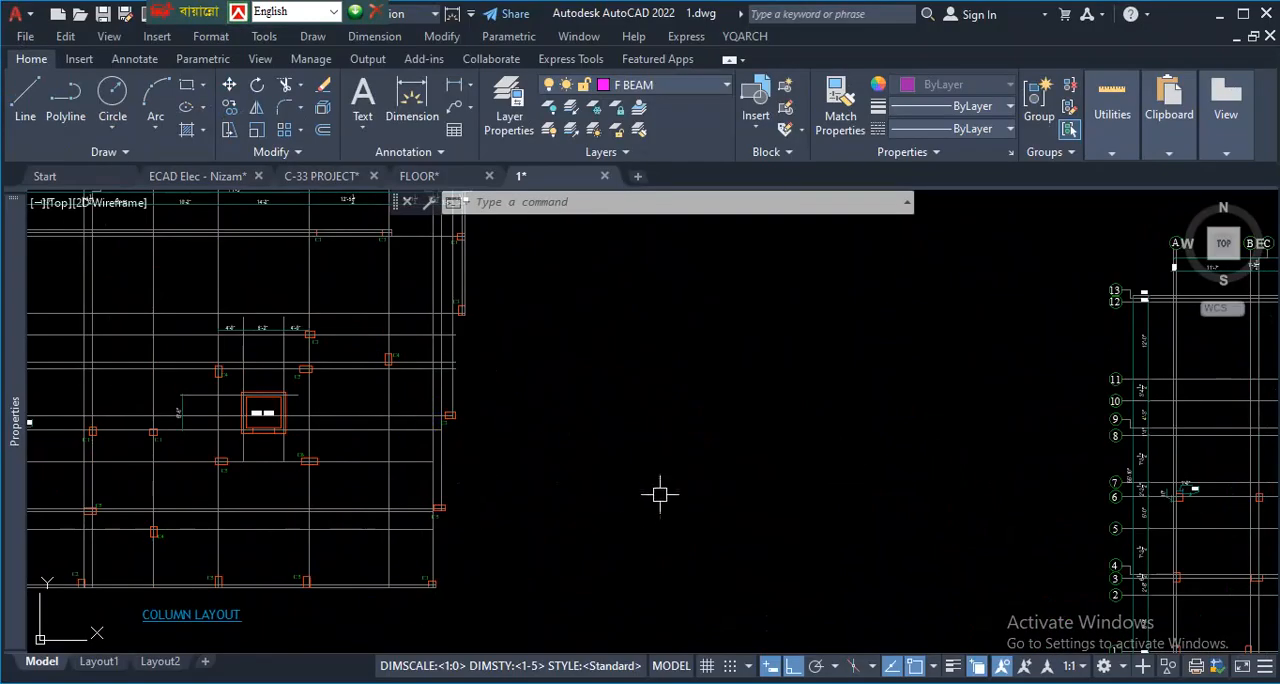
{"action": "scroll", "coordinate": [660, 494], "scroll_direction": "down", "scroll_amount": 4}
{"action": "scroll", "coordinate": [522, 532], "scroll_direction": "up", "scroll_amount": 4}
{"action": "key", "text": "ctrl+1"}
{"action": "left_click", "coordinate": [344, 588]}
{"action": "mouse_move", "coordinate": [68, 461]}
{"action": "left_mouse_down"}
{"action": "mouse_move", "coordinate": [849, 437]}
{"action": "mouse_move", "coordinate": [1053, 457]}
{"action": "left_mouse_up"}
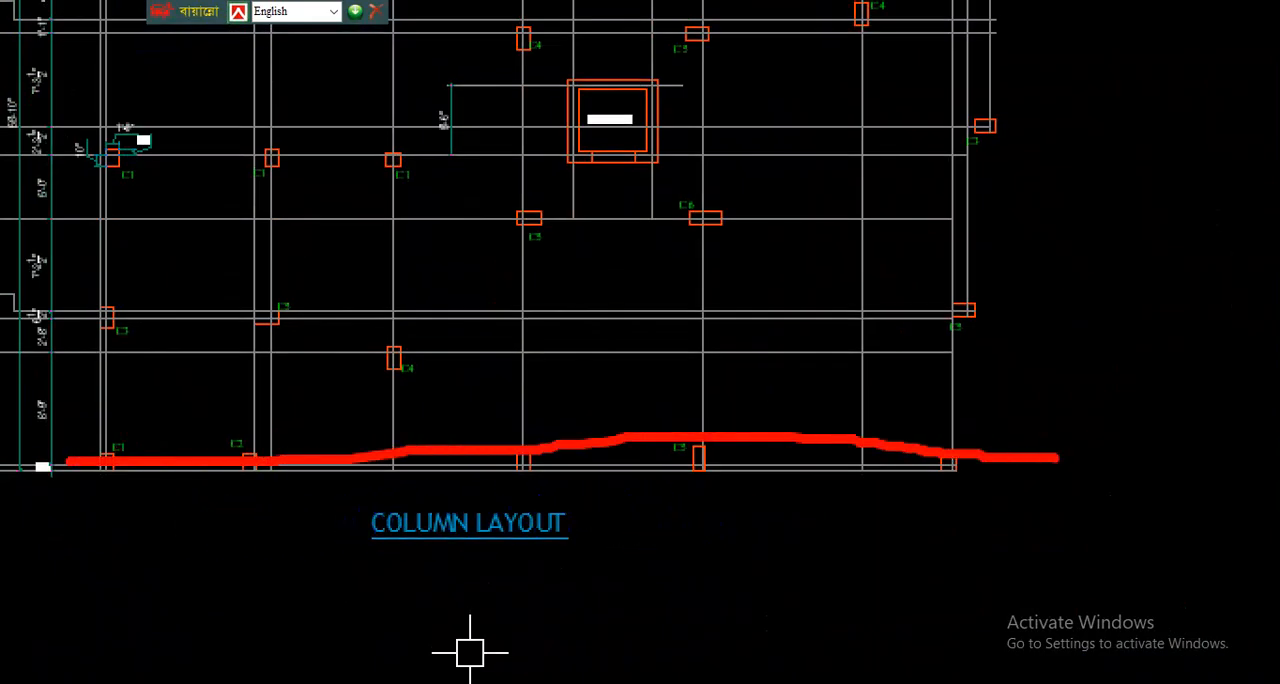
{"action": "left_click_drag", "start_coordinate": [68, 355], "coordinate": [984, 364]}
{"action": "left_click_drag", "start_coordinate": [1021, 307], "coordinate": [97, 326]}
{"action": "left_click_drag", "start_coordinate": [416, 230], "coordinate": [962, 230]}
{"action": "mouse_move", "coordinate": [1058, 109]}
{"action": "left_mouse_down"}
{"action": "mouse_move", "coordinate": [677, 149]}
{"action": "mouse_move", "coordinate": [1, 153]}
{"action": "left_mouse_up"}
{"action": "key", "text": "Escape"}
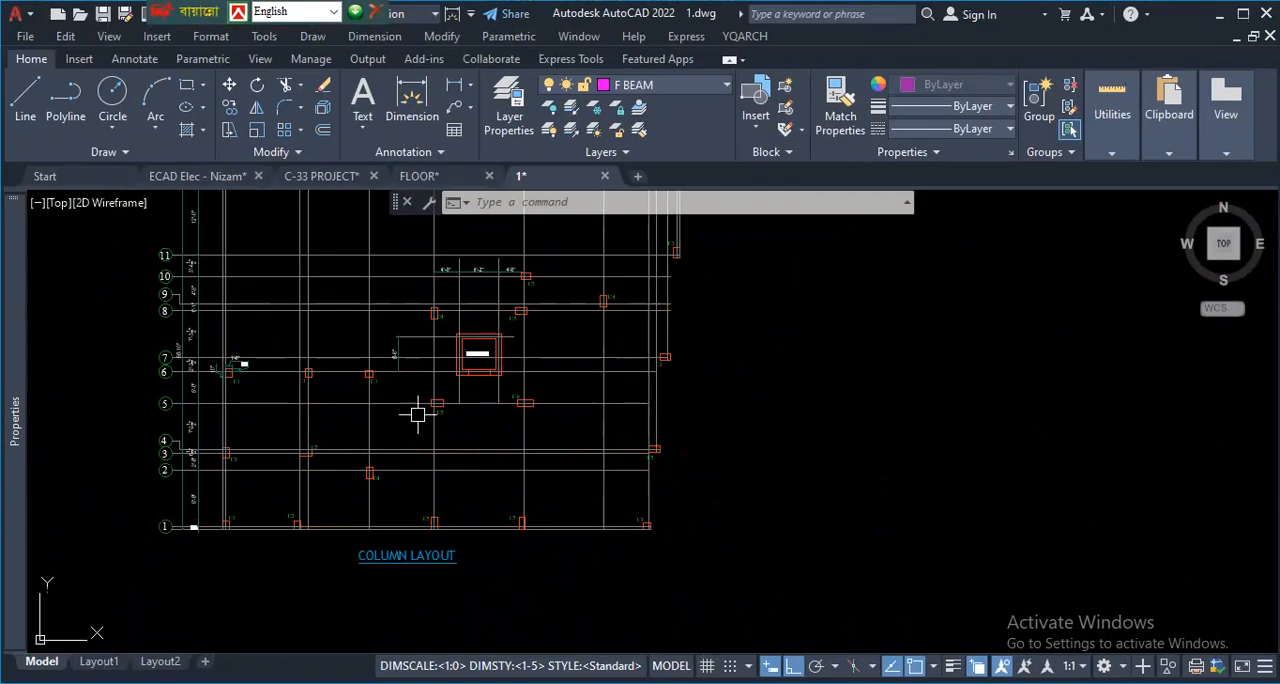
- Locate the grade beam layout below the column layouts and examine its beams around the lift core and eastern columns
{"action": "scroll", "coordinate": [371, 372], "scroll_direction": "down", "scroll_amount": 5}
{"action": "scroll", "coordinate": [352, 358], "scroll_direction": "down", "scroll_amount": 3}
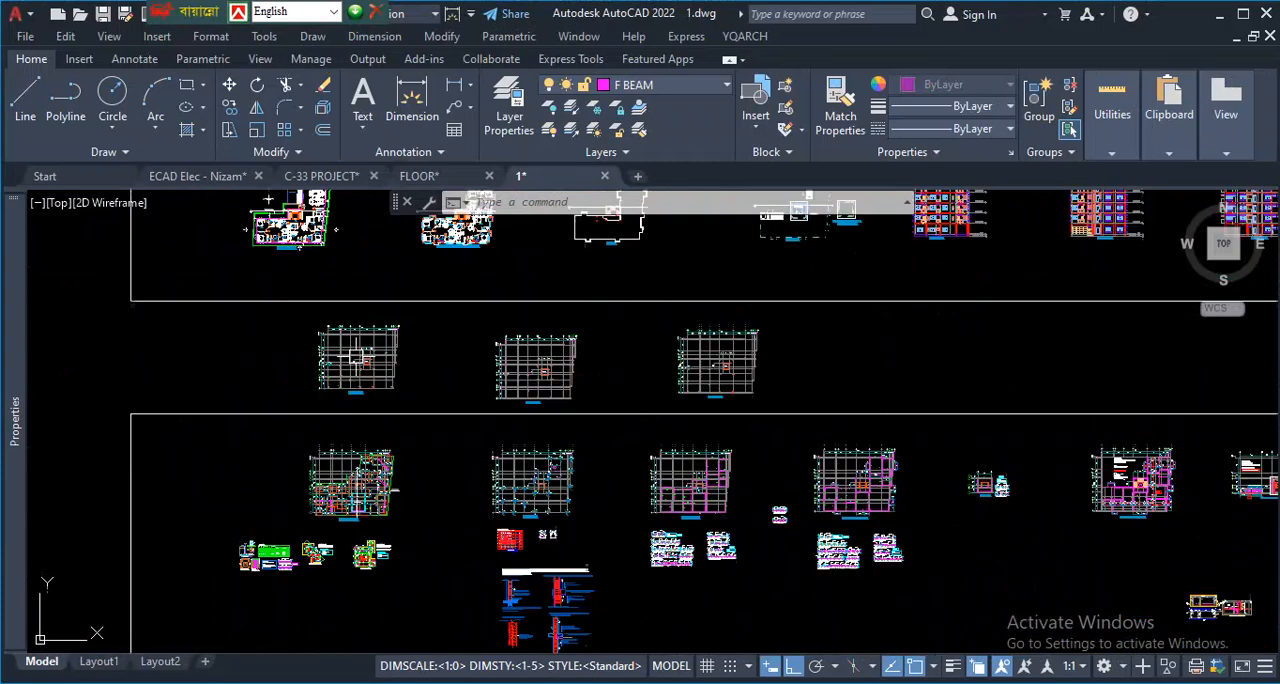
{"action": "scroll", "coordinate": [642, 517], "scroll_direction": "up", "scroll_amount": 8}
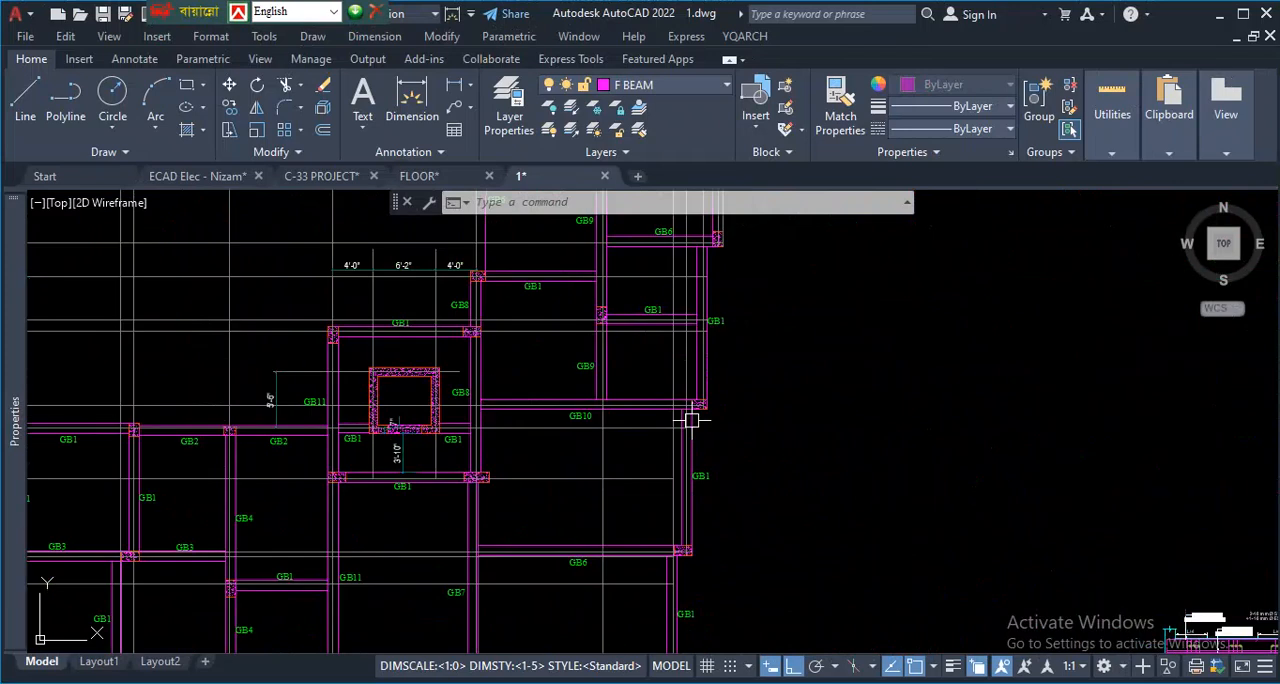
{"action": "scroll", "coordinate": [580, 438], "scroll_direction": "down", "scroll_amount": 6}
{"action": "scroll", "coordinate": [989, 450], "scroll_direction": "up", "scroll_amount": 3}
- Examine the southern edge of the typical floor beam layout, including the B5 beams, columns and dimensioned projections
{"action": "scroll", "coordinate": [989, 450], "scroll_direction": "up", "scroll_amount": 5}
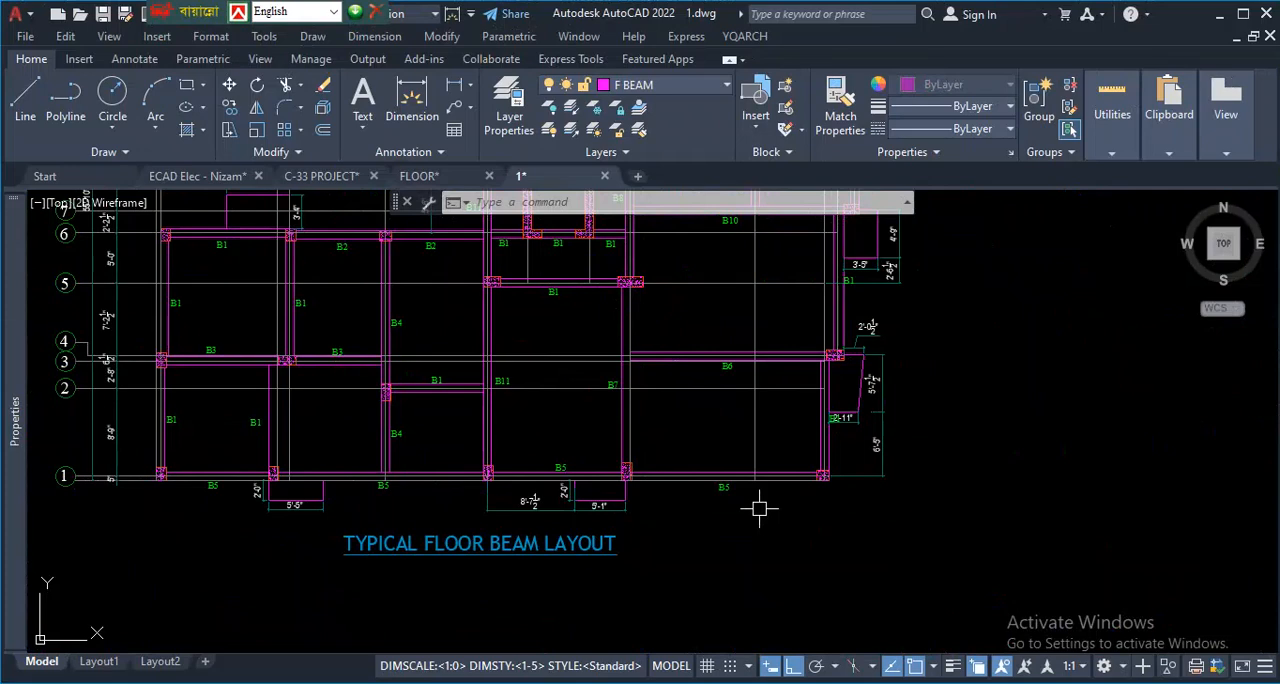
{"action": "scroll", "coordinate": [336, 520], "scroll_direction": "up", "scroll_amount": 1}
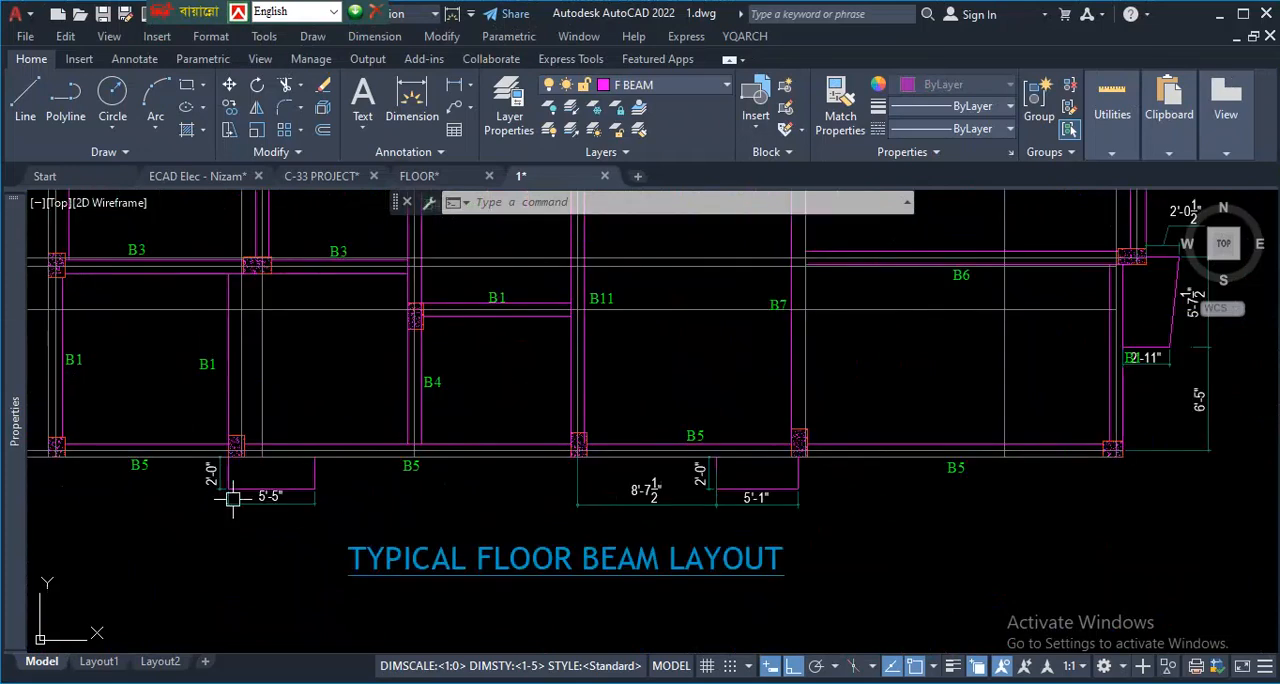
{"action": "scroll", "coordinate": [208, 451], "scroll_direction": "up", "scroll_amount": 1}
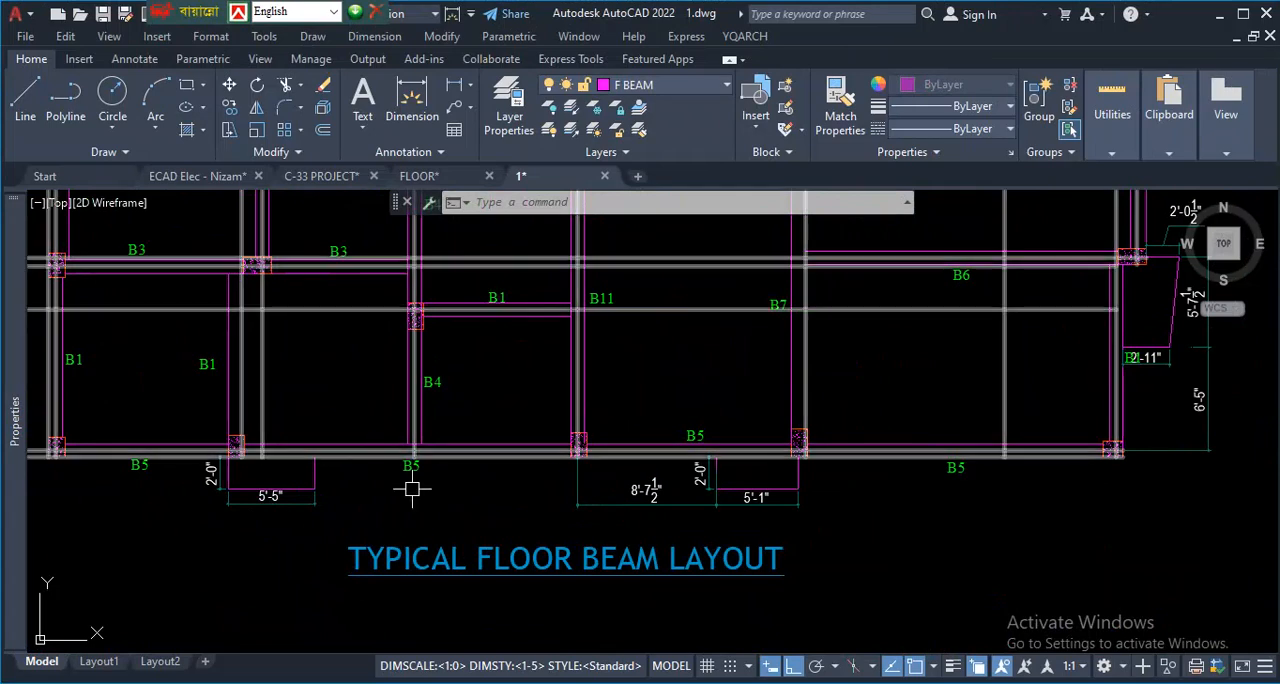
{"action": "scroll", "coordinate": [470, 515], "scroll_direction": "down", "scroll_amount": 4}
{"action": "scroll", "coordinate": [663, 527], "scroll_direction": "up", "scroll_amount": 2}
{"action": "scroll", "coordinate": [683, 514], "scroll_direction": "up", "scroll_amount": 2}
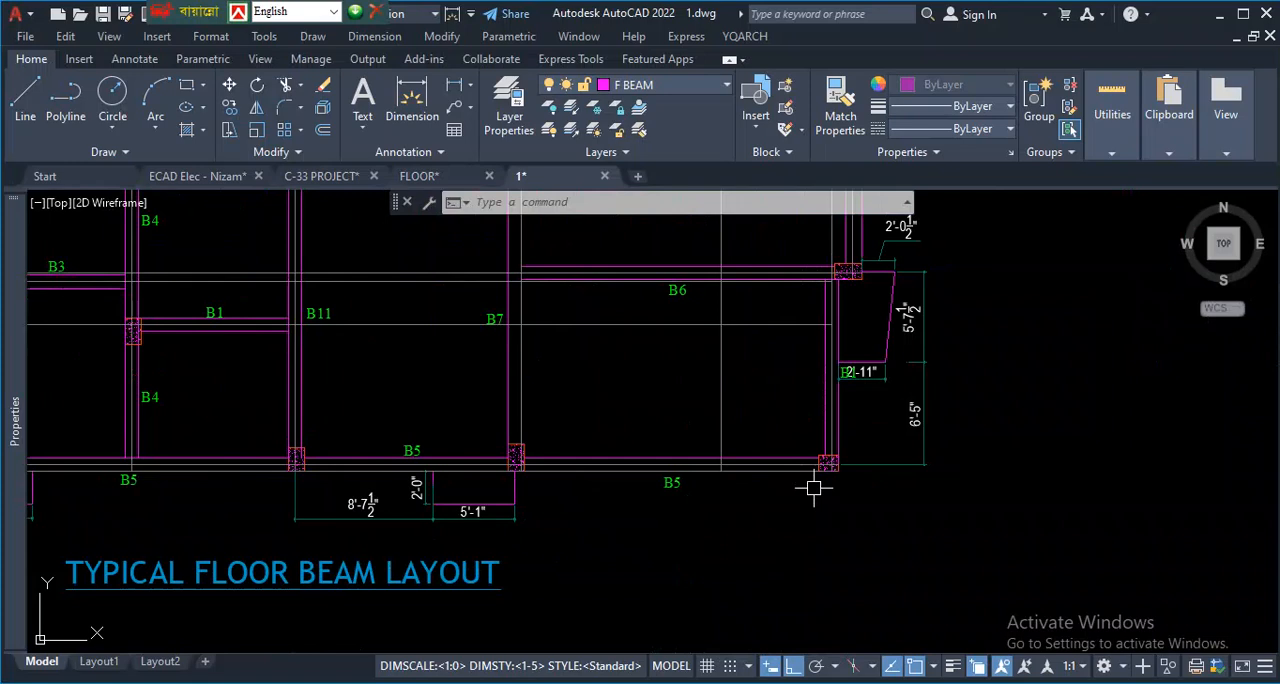
{"action": "scroll", "coordinate": [820, 478], "scroll_direction": "down", "scroll_amount": 6}
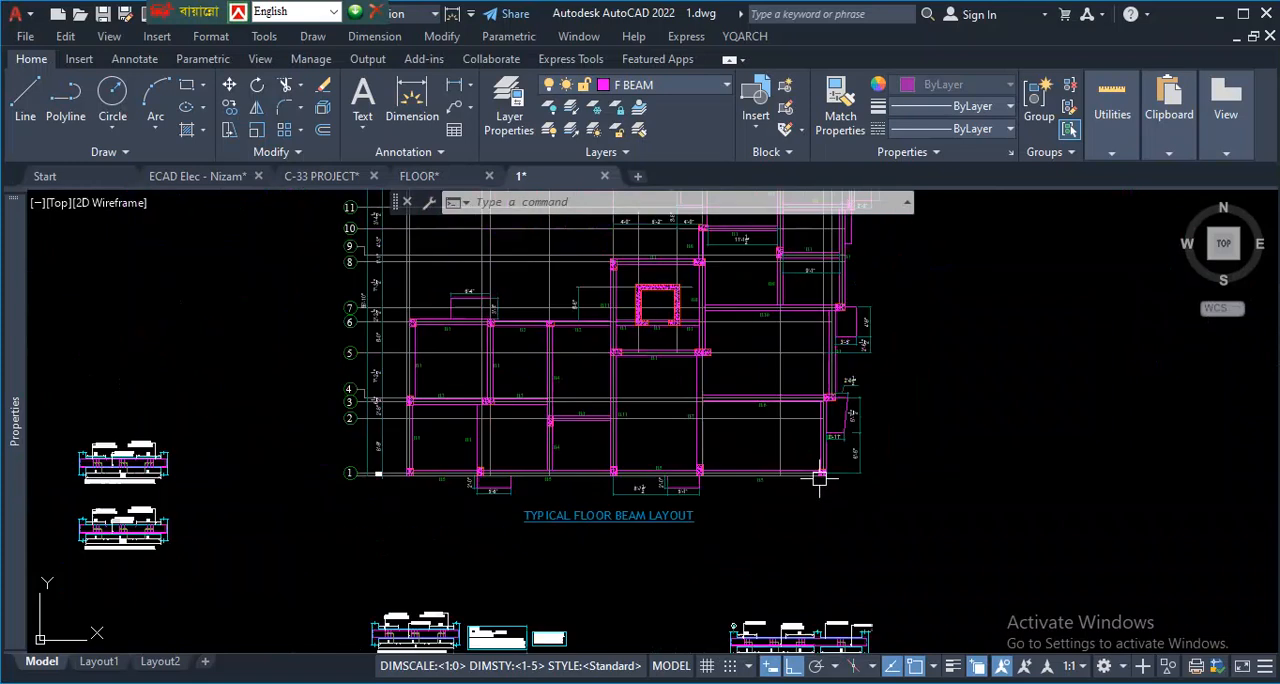
{"action": "scroll", "coordinate": [457, 460], "scroll_direction": "down", "scroll_amount": 2}
{"action": "scroll", "coordinate": [300, 449], "scroll_direction": "up", "scroll_amount": 6}
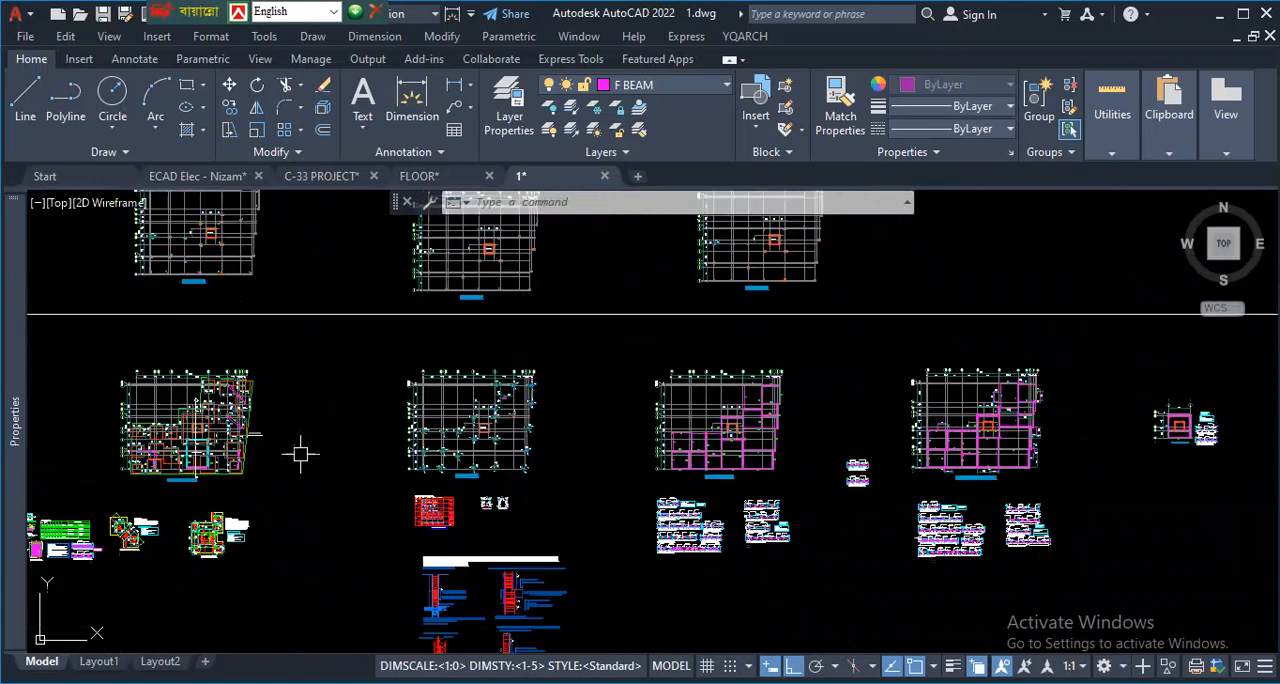
- Revisit the grade beam layout and inspect the reinforcement long sections of floor beams B4, B5 and B7
{"action": "scroll", "coordinate": [590, 425], "scroll_direction": "up", "scroll_amount": 4}
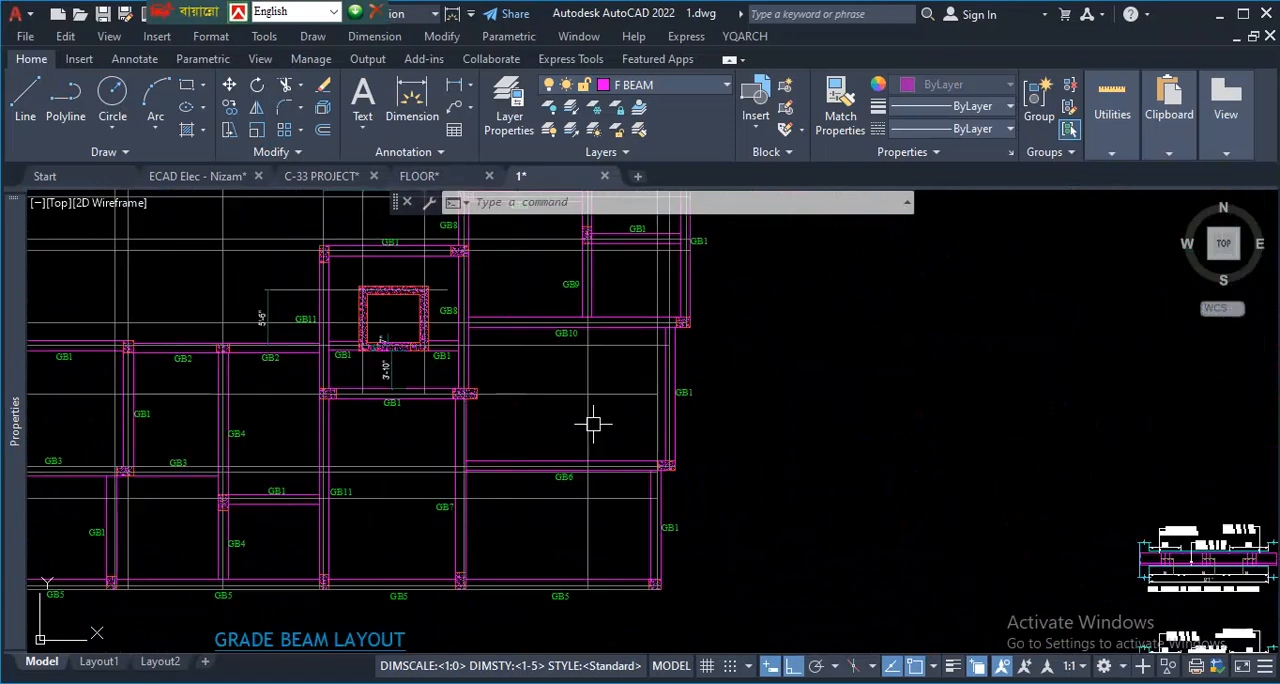
{"action": "scroll", "coordinate": [468, 392], "scroll_direction": "down", "scroll_amount": 6}
{"action": "scroll", "coordinate": [610, 460], "scroll_direction": "up", "scroll_amount": 2}
{"action": "scroll", "coordinate": [542, 458], "scroll_direction": "up", "scroll_amount": 3}
{"action": "scroll", "coordinate": [565, 411], "scroll_direction": "up", "scroll_amount": 6}
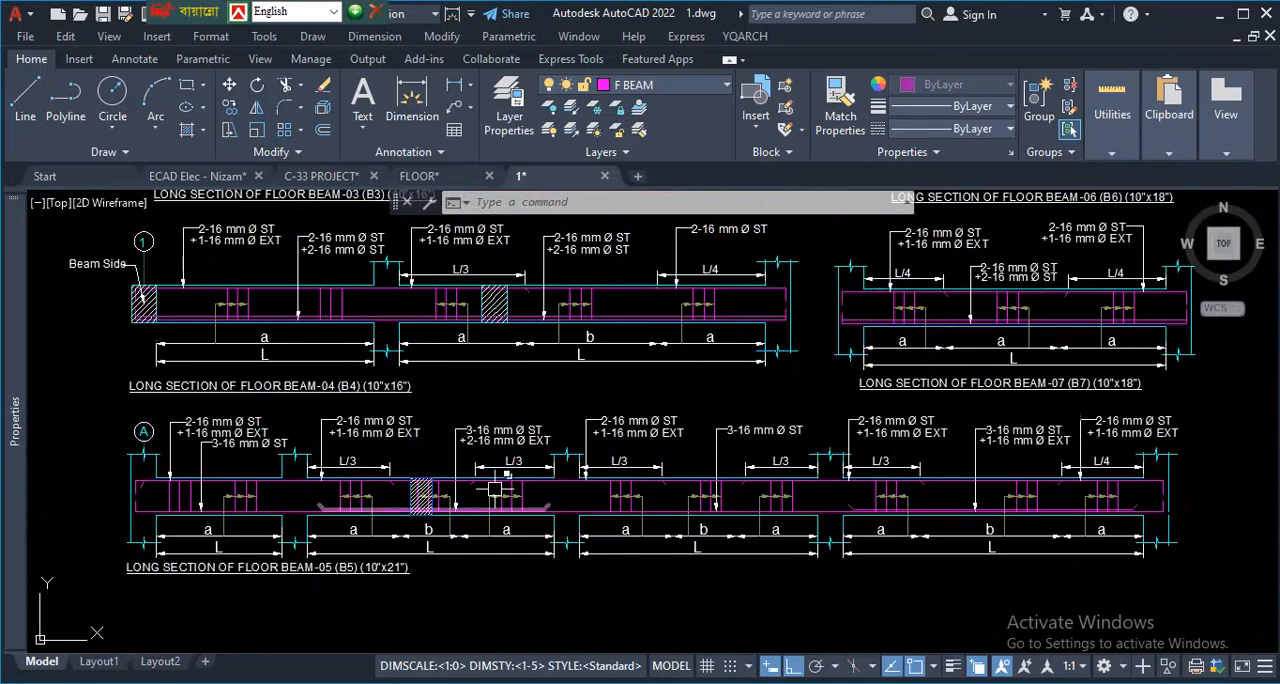
{"action": "scroll", "coordinate": [440, 516], "scroll_direction": "up", "scroll_amount": 2}
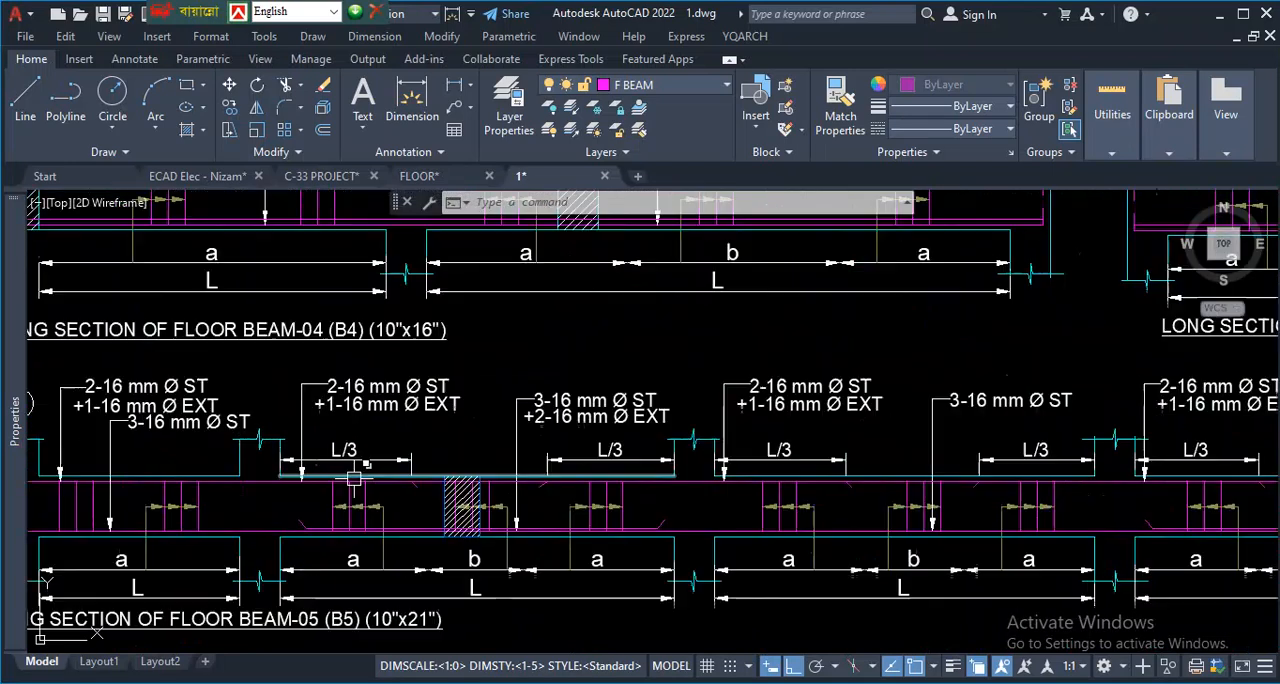
- Compare the arrangement of the beam layouts and the long-section drawings placed below them
{"action": "scroll", "coordinate": [351, 477], "scroll_direction": "down", "scroll_amount": 7}
{"action": "scroll", "coordinate": [501, 422], "scroll_direction": "down", "scroll_amount": 4}
{"action": "scroll", "coordinate": [545, 446], "scroll_direction": "up", "scroll_amount": 6}
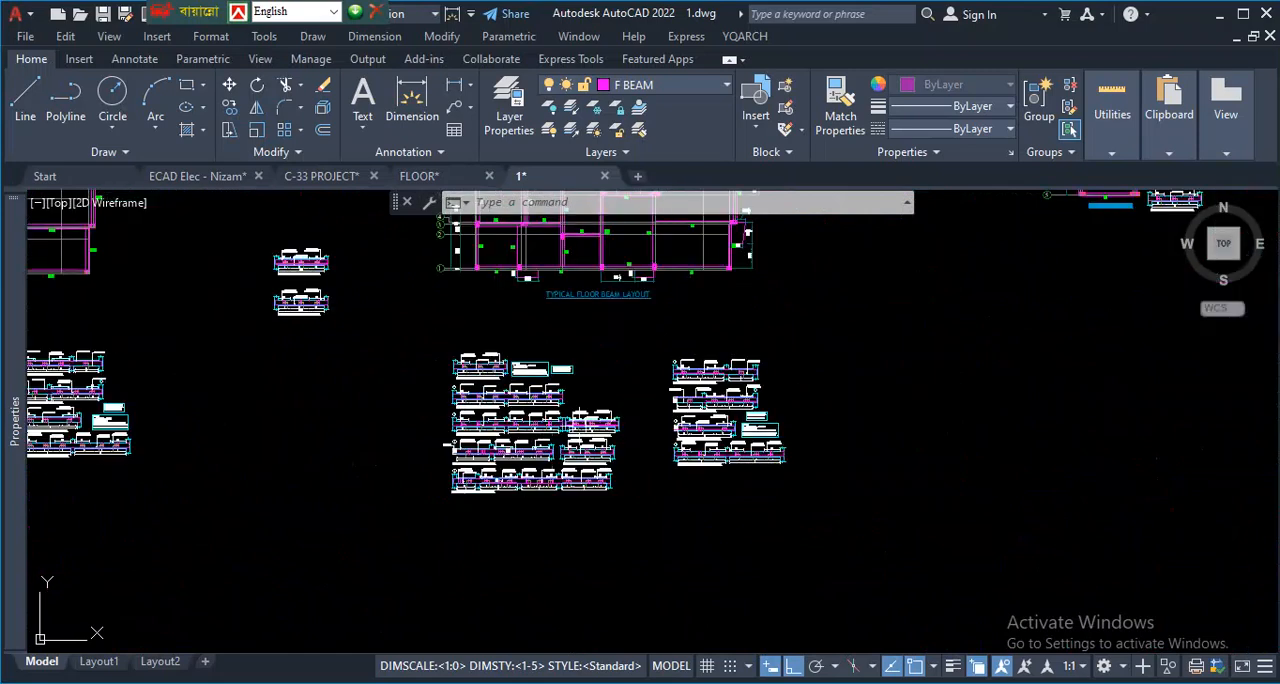
{"action": "scroll", "coordinate": [586, 393], "scroll_direction": "down", "scroll_amount": 6}
{"action": "scroll", "coordinate": [586, 393], "scroll_direction": "up", "scroll_amount": 2}
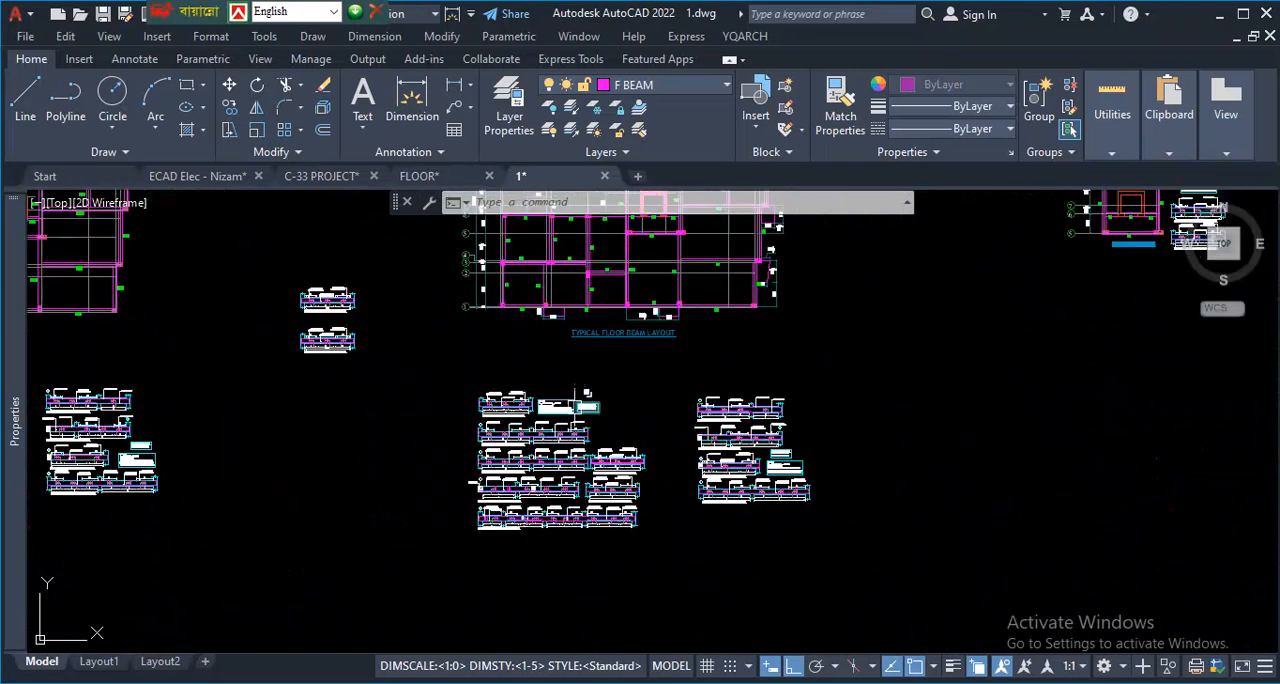
{"action": "scroll", "coordinate": [609, 371], "scroll_direction": "down", "scroll_amount": 5}
{"action": "scroll", "coordinate": [556, 383], "scroll_direction": "up", "scroll_amount": 3}
{"action": "scroll", "coordinate": [556, 383], "scroll_direction": "up", "scroll_amount": 2}
{"action": "scroll", "coordinate": [490, 381], "scroll_direction": "down", "scroll_amount": 5}
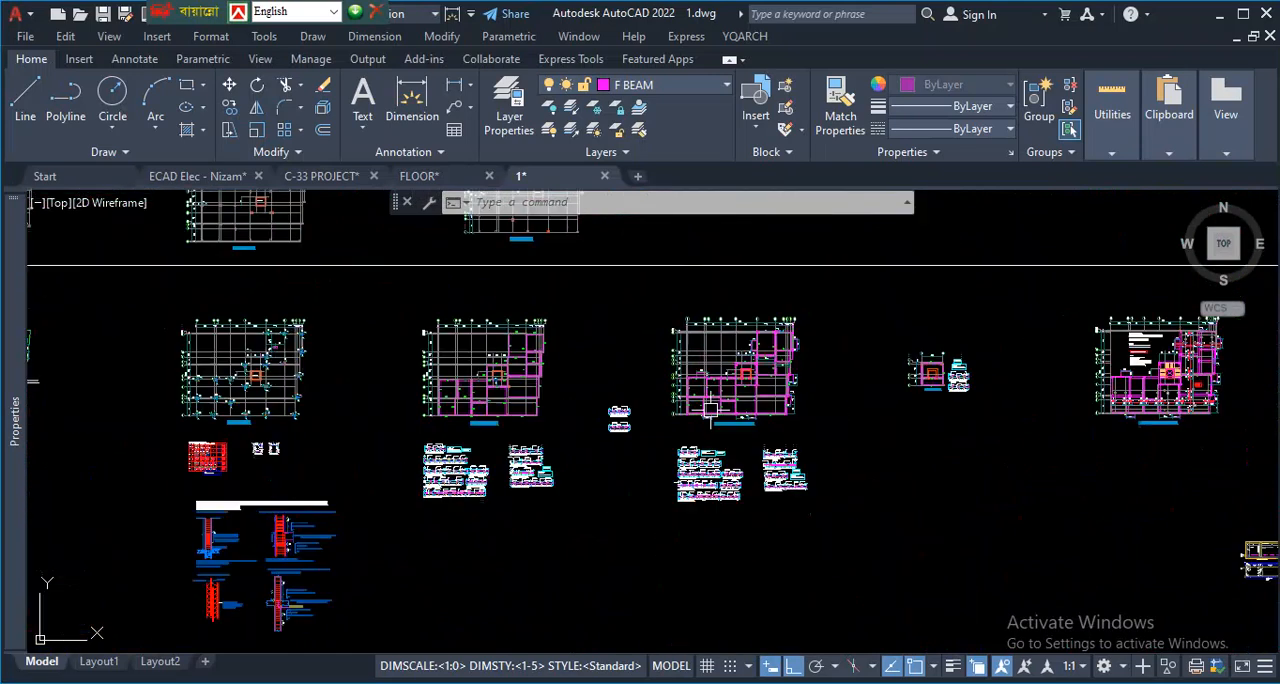
- Examine the full column layout again and mark its vertical direction and parts of grid rows 1 and 4 temporarily
{"action": "scroll", "coordinate": [265, 237], "scroll_direction": "up", "scroll_amount": 6}
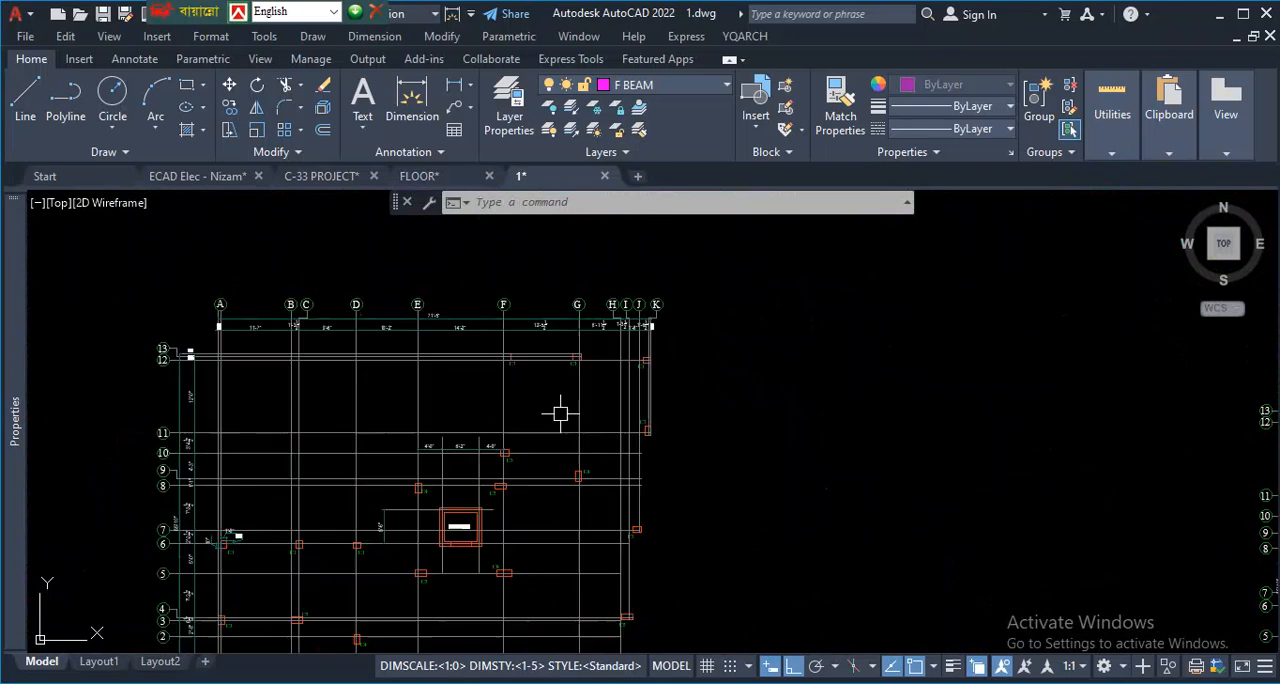
{"action": "scroll", "coordinate": [612, 410], "scroll_direction": "down", "scroll_amount": 3}
{"action": "scroll", "coordinate": [560, 405], "scroll_direction": "up", "scroll_amount": 5}
{"action": "scroll", "coordinate": [616, 343], "scroll_direction": "up", "scroll_amount": 2}
{"action": "scroll", "coordinate": [730, 338], "scroll_direction": "down", "scroll_amount": 4}
{"action": "scroll", "coordinate": [765, 310], "scroll_direction": "up", "scroll_amount": 3}
{"action": "scroll", "coordinate": [811, 349], "scroll_direction": "down", "scroll_amount": 3}
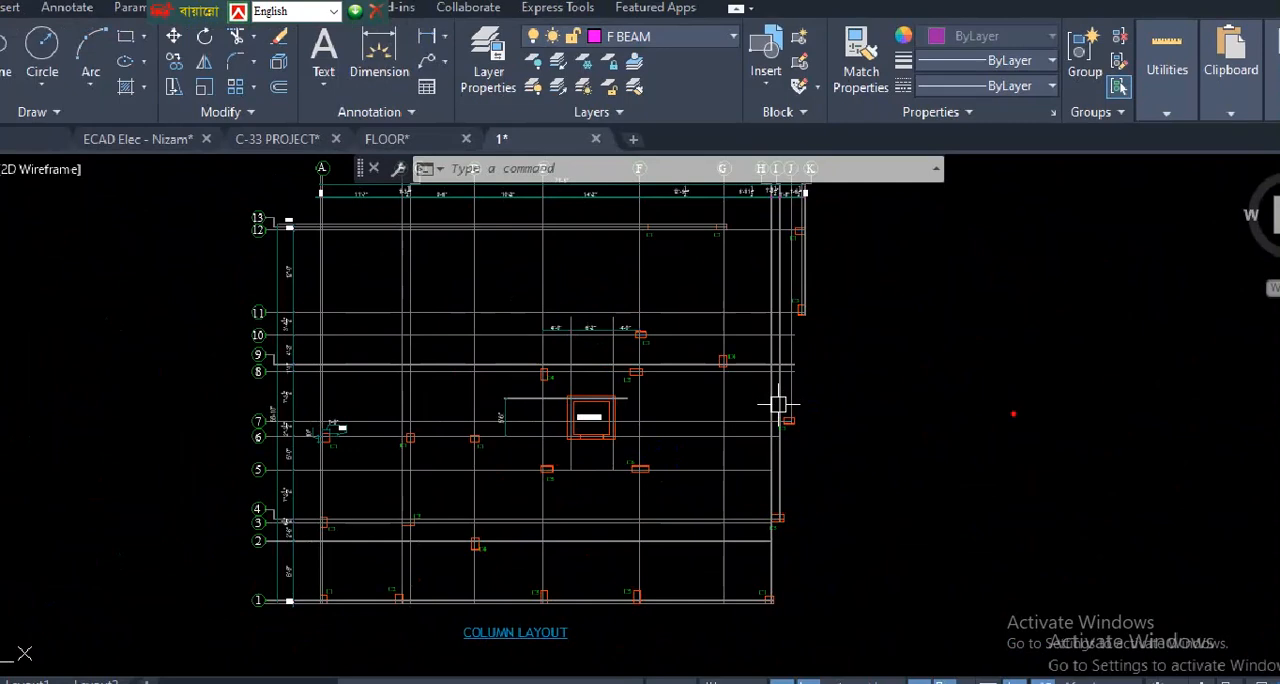
{"action": "left_click_drag", "start_coordinate": [926, 244], "coordinate": [919, 506]}
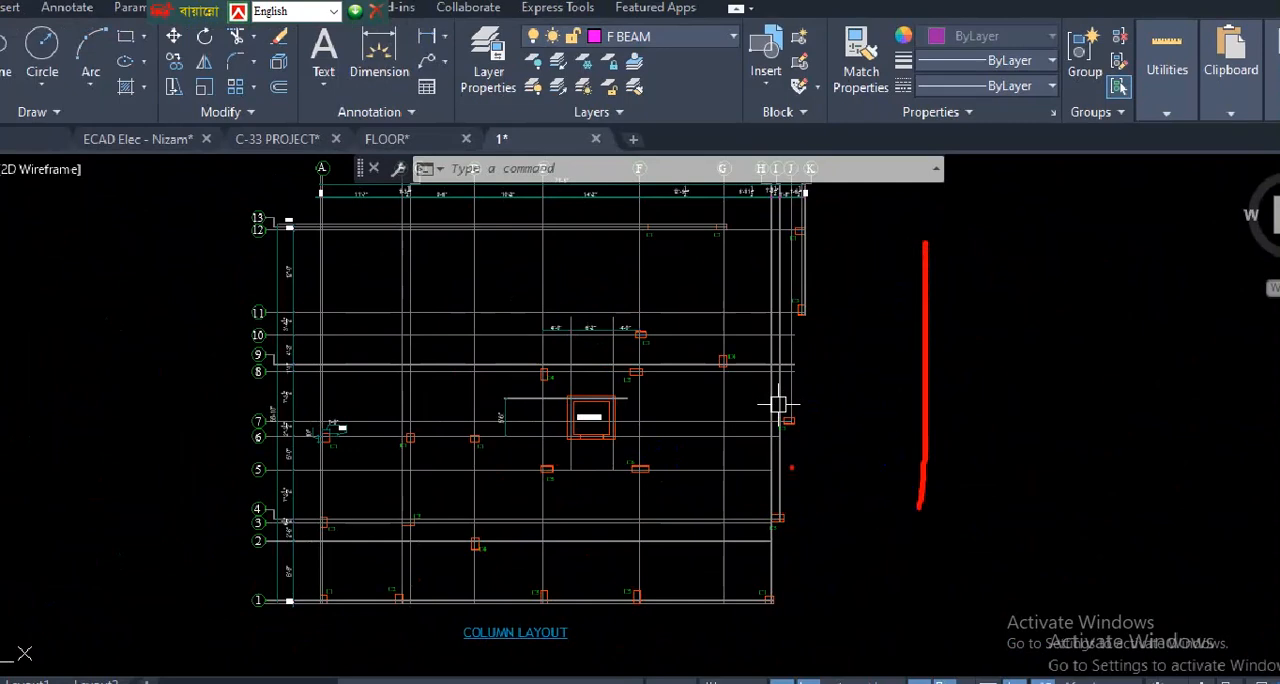
{"action": "left_click_drag", "start_coordinate": [297, 597], "coordinate": [385, 597]}
{"action": "left_click_drag", "start_coordinate": [365, 517], "coordinate": [444, 513]}
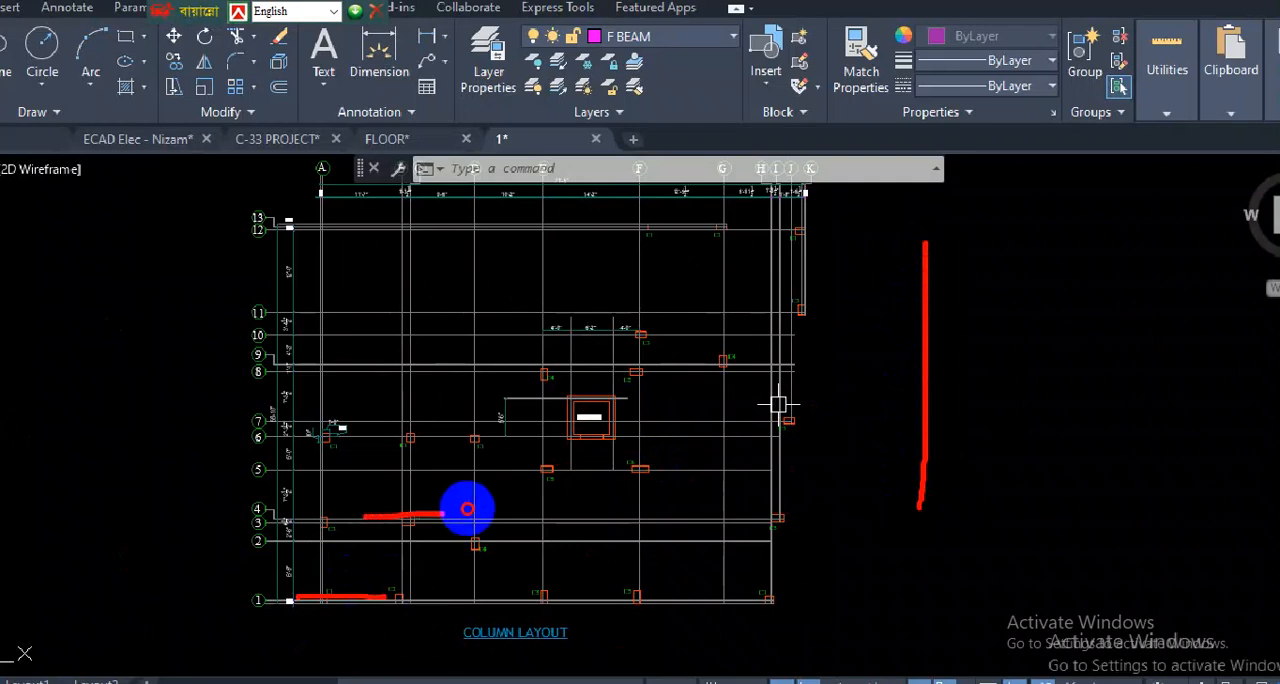
{"action": "key", "text": "Escape"}
- Examine the ground floor plan and trace a beam line from the column between the bedrooms across the dining area
{"action": "scroll", "coordinate": [754, 420], "scroll_direction": "down", "scroll_amount": 8}
{"action": "scroll", "coordinate": [926, 492], "scroll_direction": "up", "scroll_amount": 5}
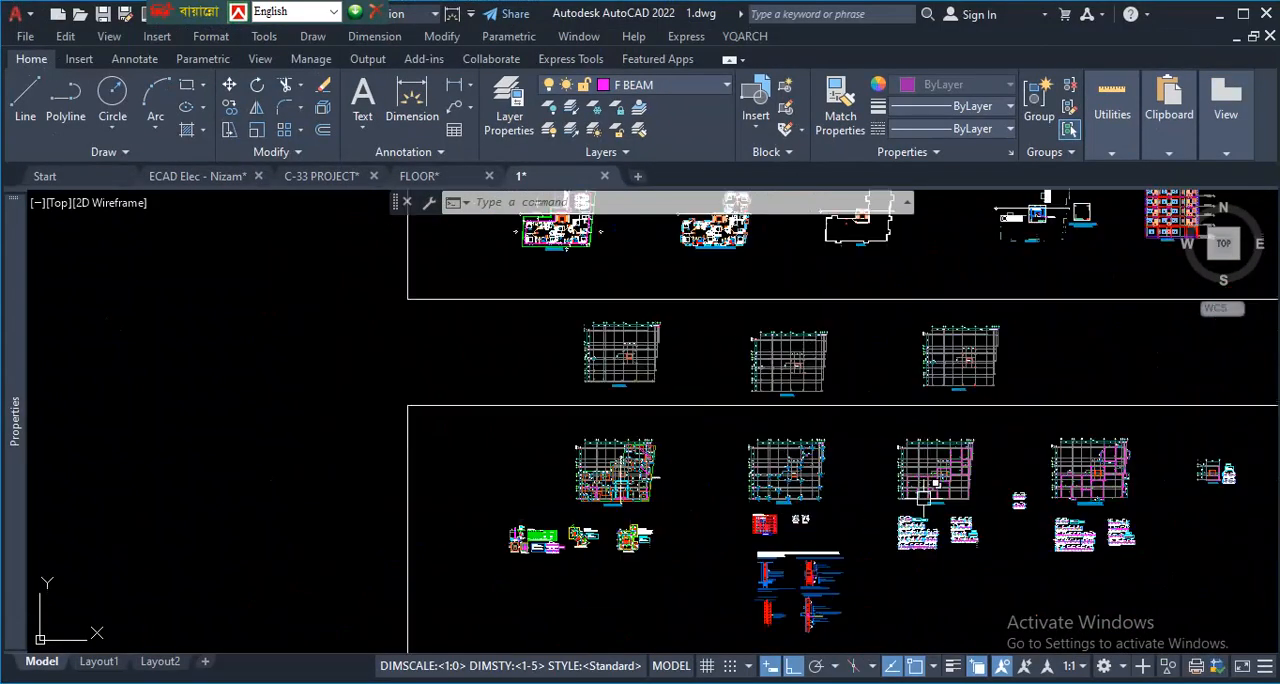
{"action": "scroll", "coordinate": [716, 453], "scroll_direction": "down", "scroll_amount": 7}
{"action": "scroll", "coordinate": [560, 340], "scroll_direction": "up", "scroll_amount": 10}
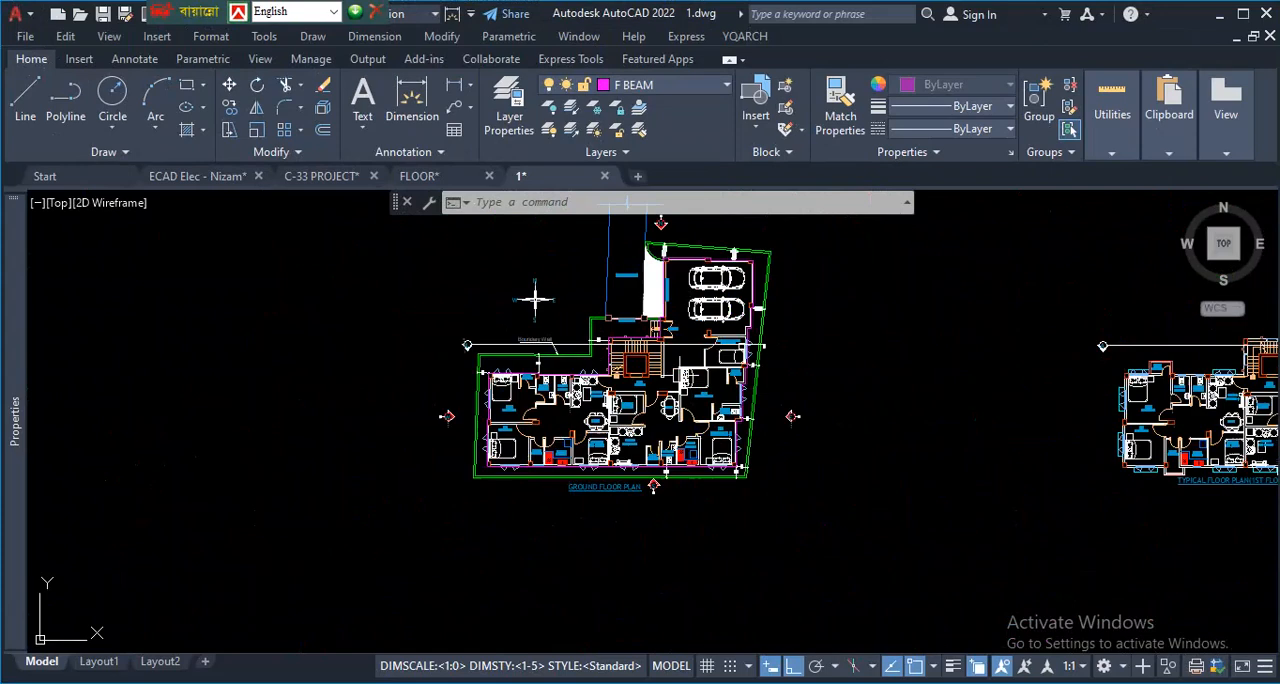
{"action": "key", "text": "ctrl+1"}
{"action": "left_click", "coordinate": [432, 425]}
{"action": "scroll", "coordinate": [403, 378], "scroll_direction": "down", "scroll_amount": 1}
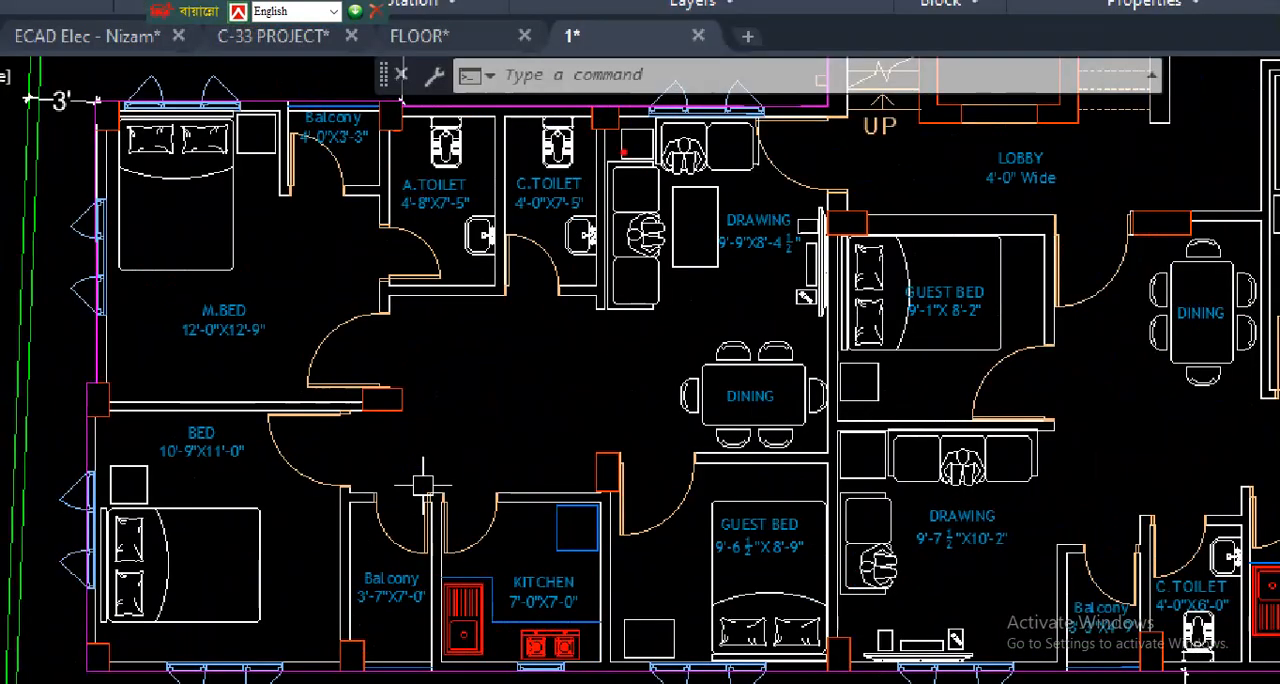
{"action": "mouse_move", "coordinate": [397, 395]}
{"action": "left_mouse_down"}
{"action": "mouse_move", "coordinate": [409, 409]}
{"action": "mouse_move", "coordinate": [686, 400]}
{"action": "mouse_move", "coordinate": [678, 424]}
{"action": "mouse_move", "coordinate": [412, 418]}
{"action": "mouse_move", "coordinate": [680, 400]}
{"action": "mouse_move", "coordinate": [652, 400]}
{"action": "left_mouse_up"}
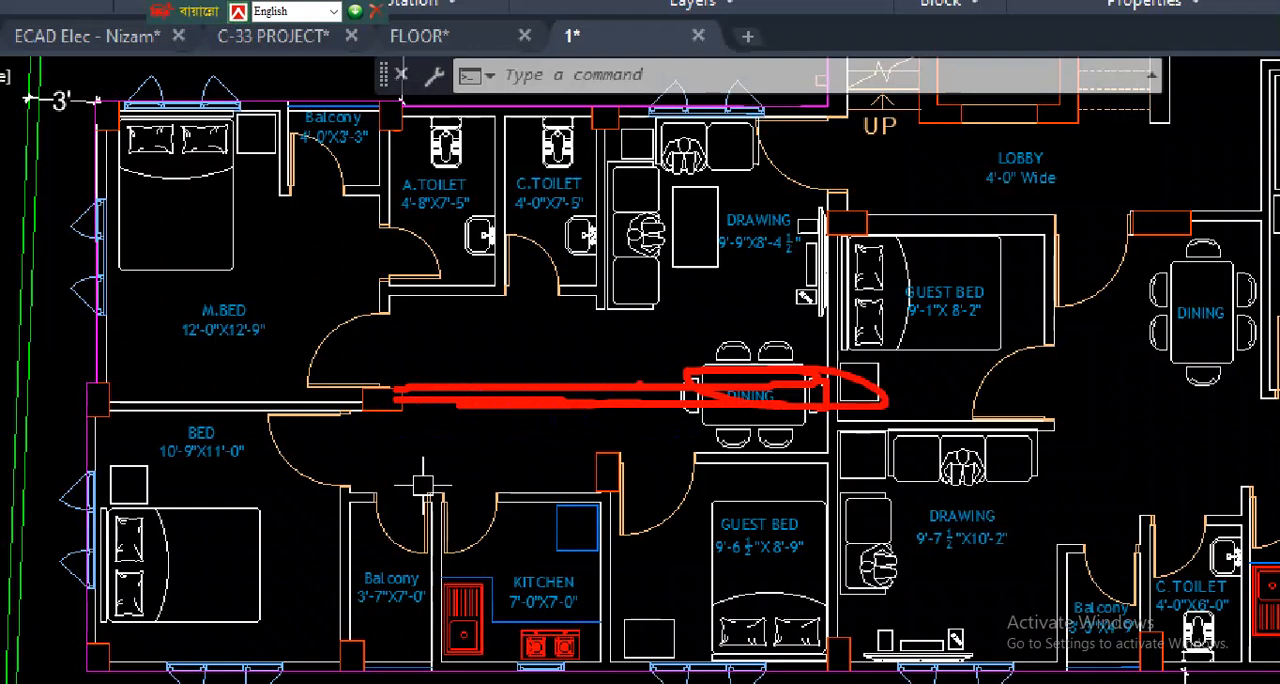
{"action": "key", "text": "Escape"}
- Trace a beam line on the ground floor plan from the column beside the kitchen westward past the balcony
{"action": "scroll", "coordinate": [458, 441], "scroll_direction": "down", "scroll_amount": 3}
{"action": "scroll", "coordinate": [532, 466], "scroll_direction": "up", "scroll_amount": 3}
{"action": "key", "text": "ctrl+1"}
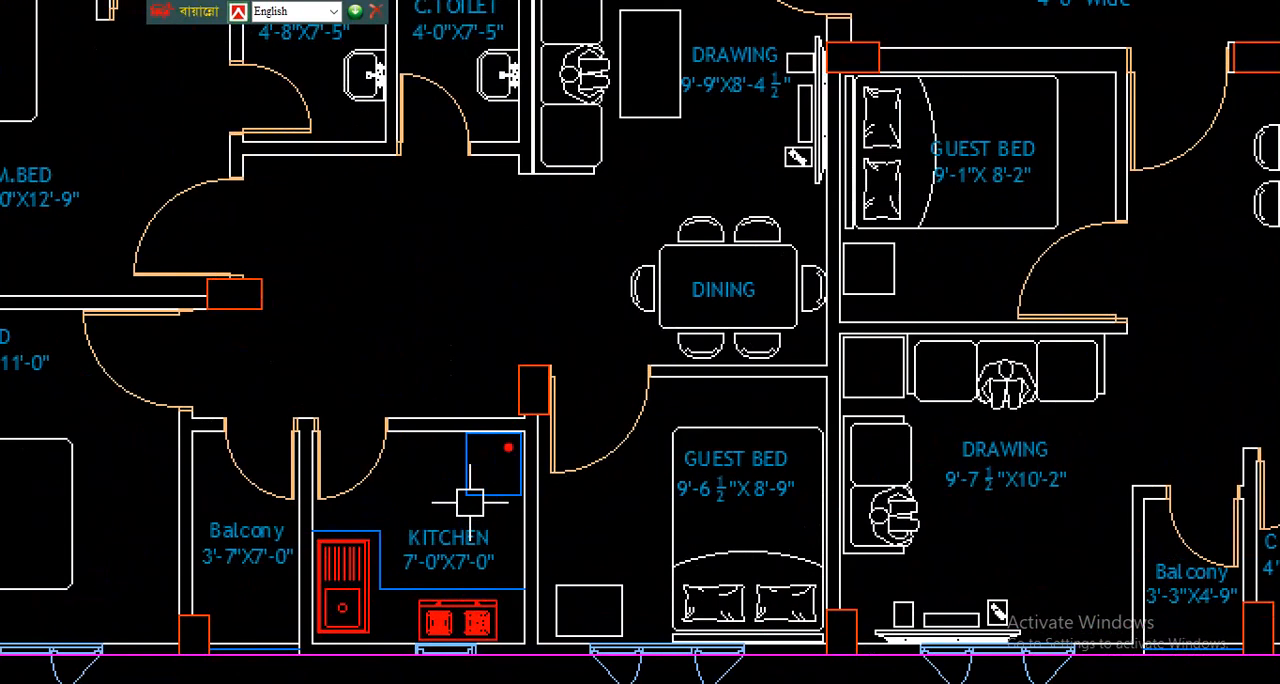
{"action": "left_click_drag", "start_coordinate": [538, 371], "coordinate": [232, 371]}
{"action": "left_click_drag", "start_coordinate": [252, 411], "coordinate": [556, 412]}
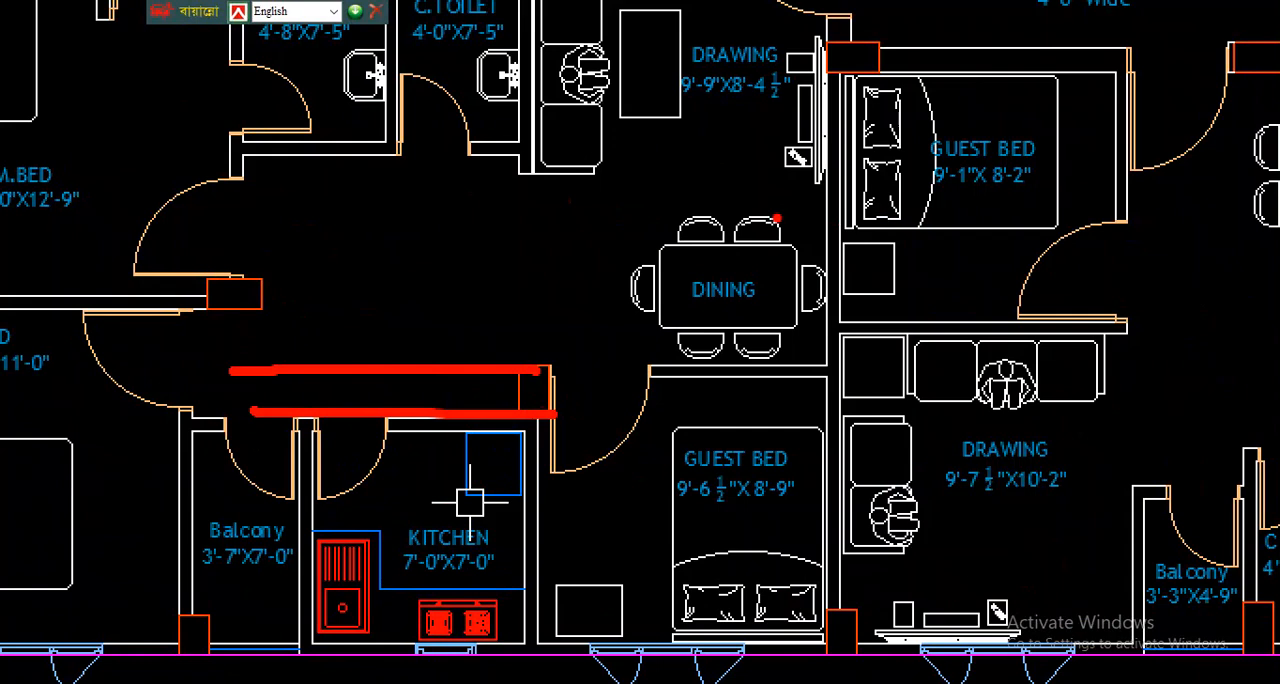
{"action": "key", "text": "Escape"}
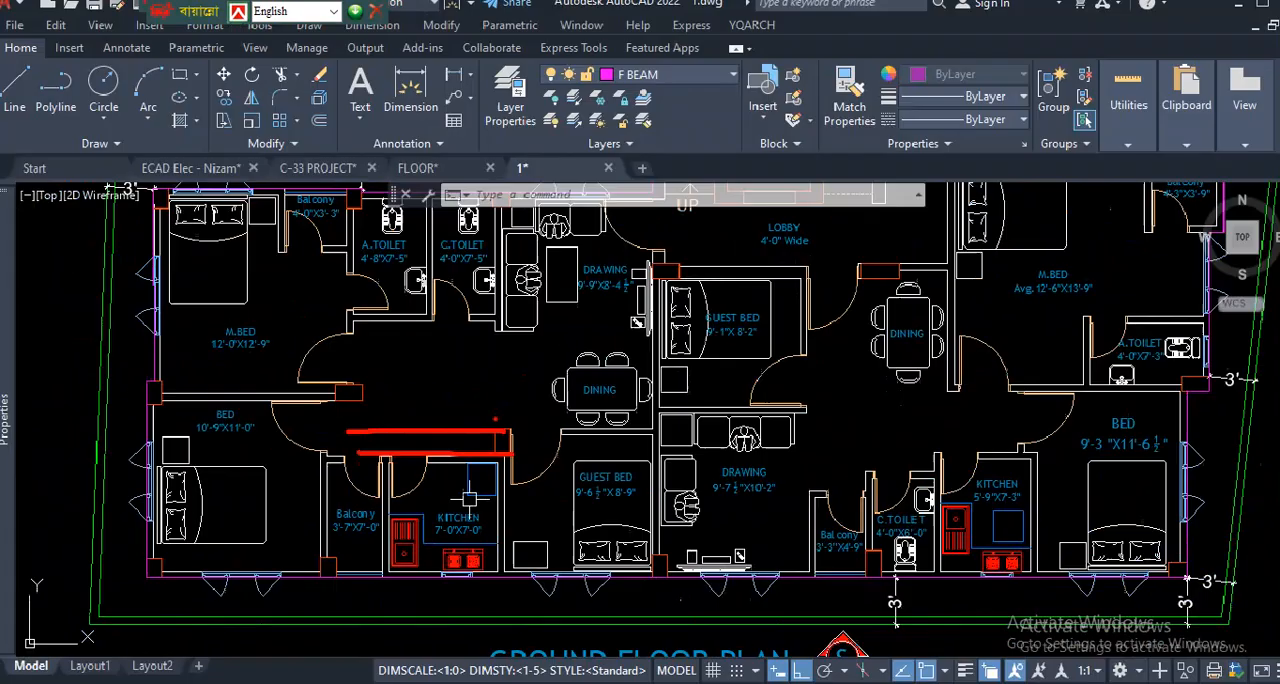
- Examine how beams B1, B3 and B4 meet the offset interior columns near grid rows 2 to 4 of the typical floor beam layout
{"action": "scroll", "coordinate": [600, 420], "scroll_direction": "down", "scroll_amount": 10}
{"action": "scroll", "coordinate": [735, 460], "scroll_direction": "up", "scroll_amount": 2}
{"action": "scroll", "coordinate": [718, 420], "scroll_direction": "down", "scroll_amount": 4}
{"action": "scroll", "coordinate": [853, 519], "scroll_direction": "up", "scroll_amount": 10}
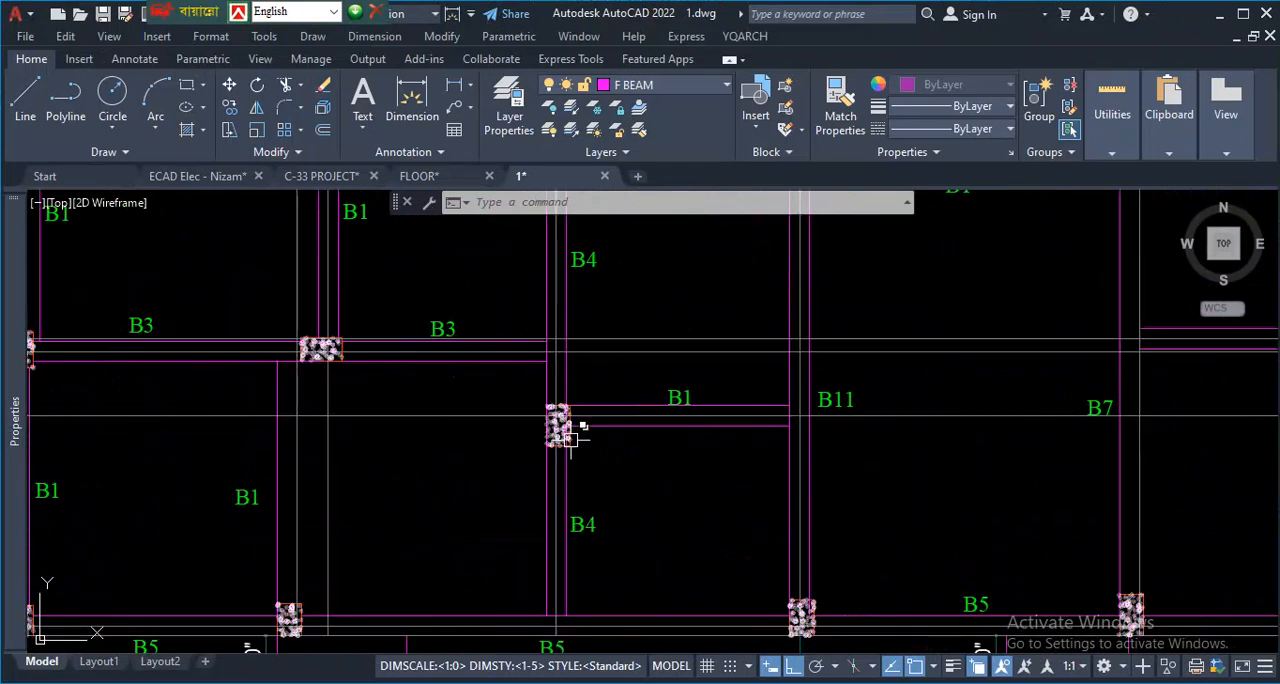
{"action": "scroll", "coordinate": [571, 425], "scroll_direction": "up", "scroll_amount": 4}
{"action": "scroll", "coordinate": [600, 420], "scroll_direction": "down", "scroll_amount": 4}
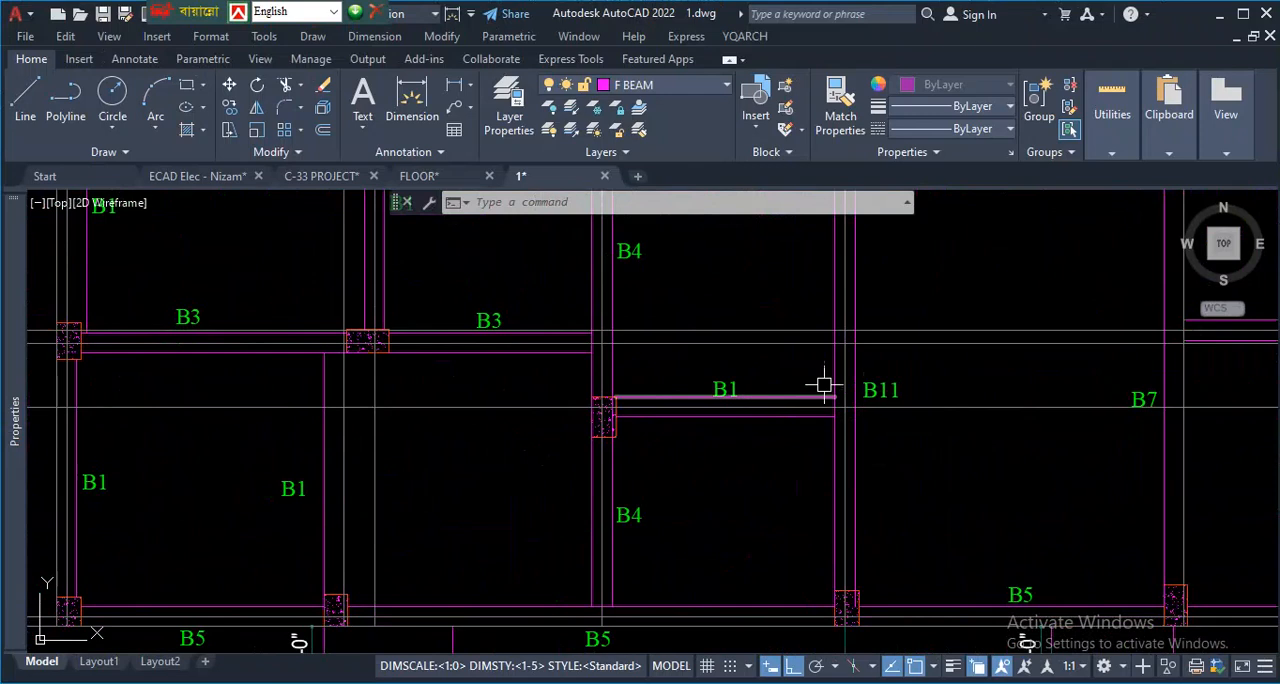
{"action": "scroll", "coordinate": [880, 457], "scroll_direction": "down", "scroll_amount": 5}
{"action": "scroll", "coordinate": [668, 366], "scroll_direction": "up", "scroll_amount": 6}
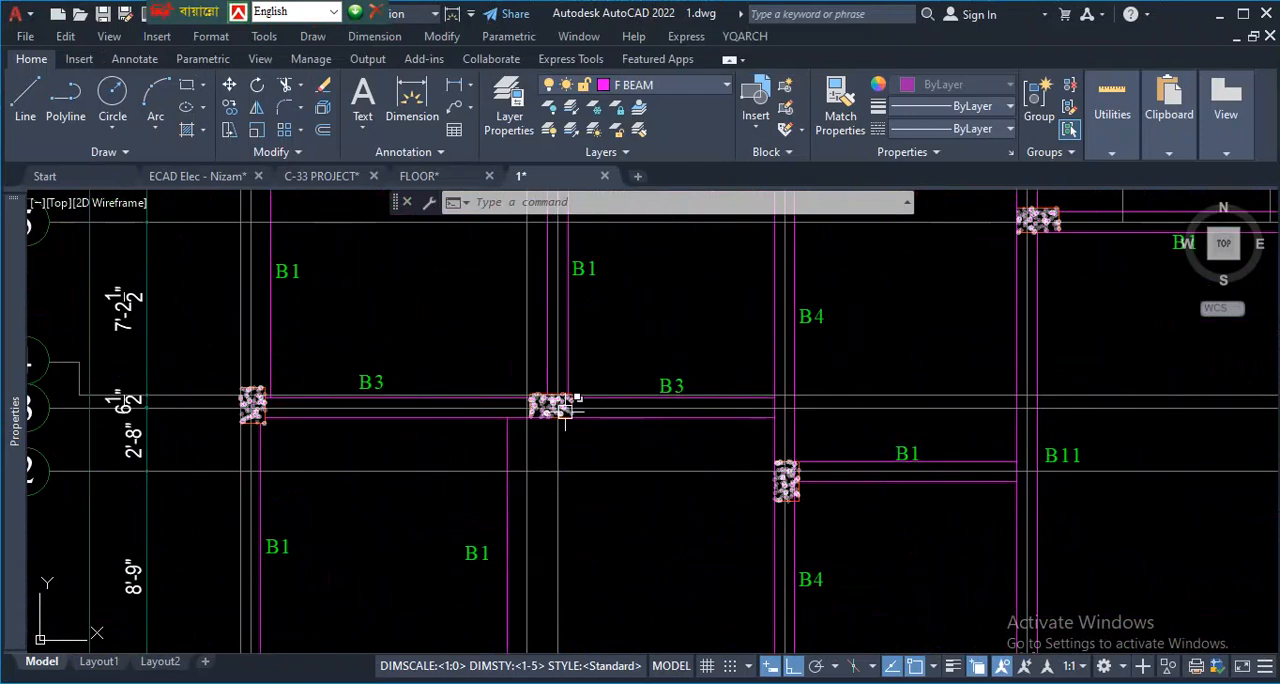
- Examine how beams B3, B1 and B6 meet the columns near grid rows 2 to 4 of the typical floor beam layout
{"action": "scroll", "coordinate": [686, 414], "scroll_direction": "down", "scroll_amount": 5}
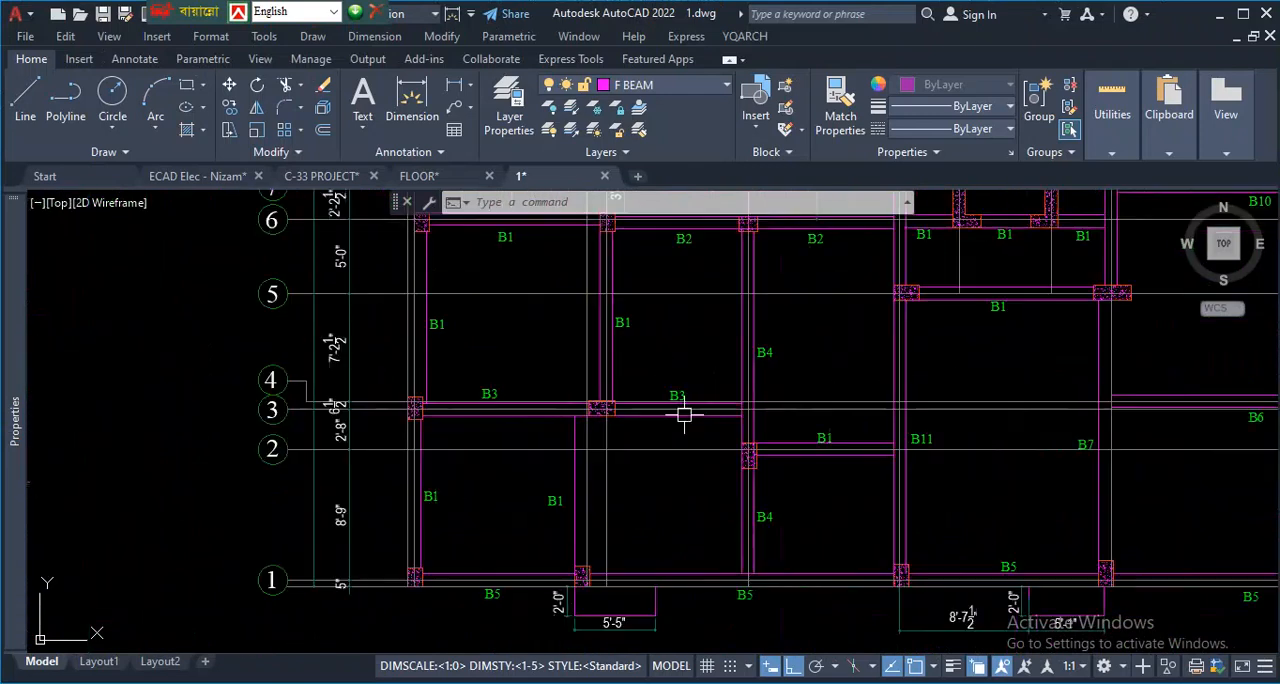
{"action": "scroll", "coordinate": [1150, 425], "scroll_direction": "up", "scroll_amount": 4}
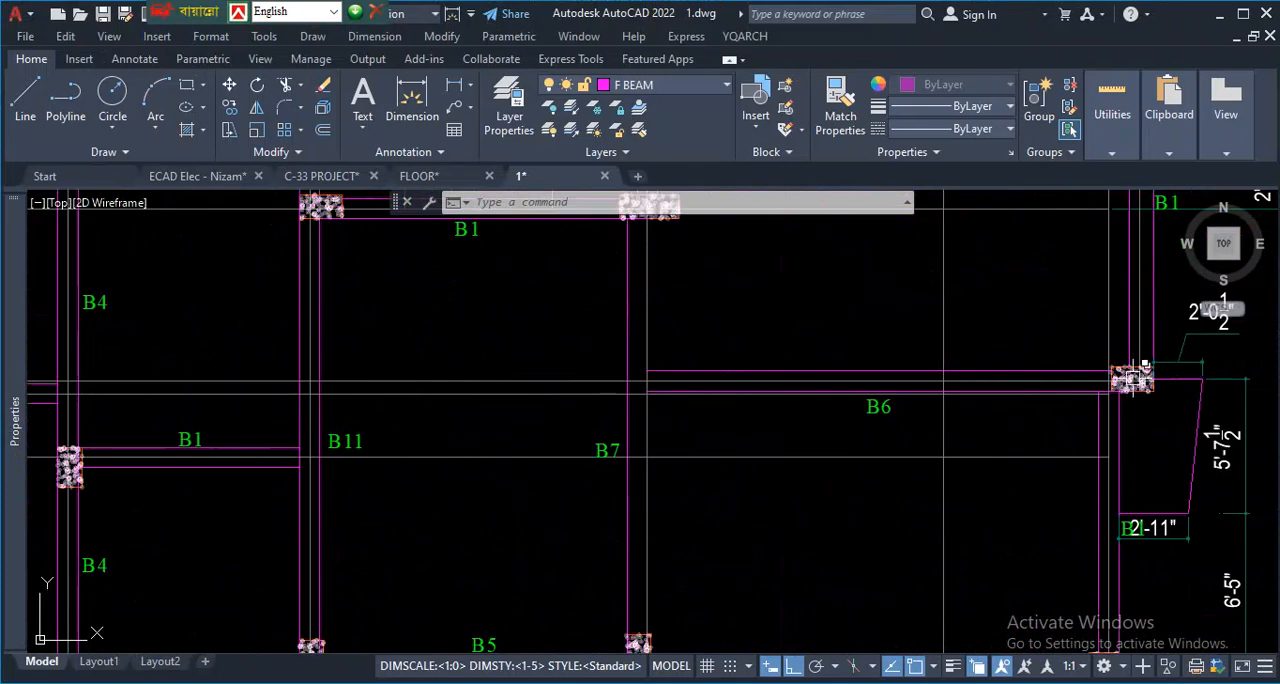
{"action": "scroll", "coordinate": [651, 372], "scroll_direction": "down", "scroll_amount": 4}
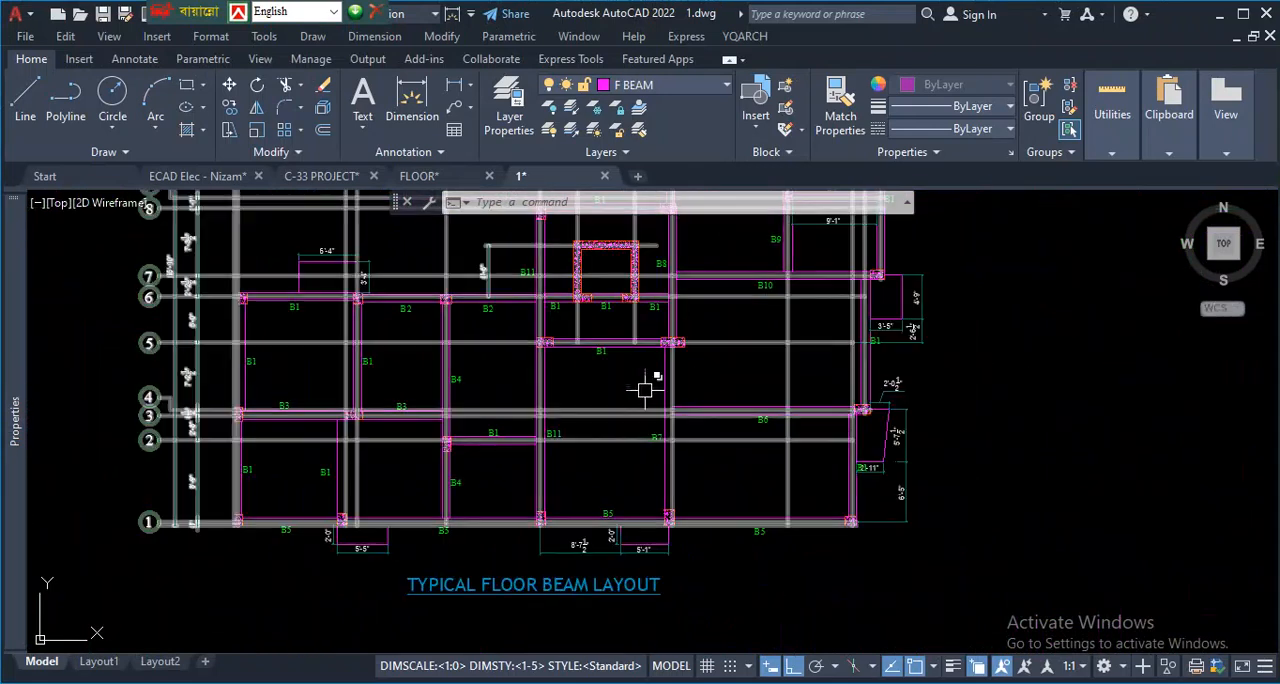
- Trace the B6 beam line and crossing vertical lines through the dining area and beside the east bedroom on the ground floor plan
{"action": "scroll", "coordinate": [715, 410], "scroll_direction": "down", "scroll_amount": 8}
{"action": "scroll", "coordinate": [465, 291], "scroll_direction": "up", "scroll_amount": 4}
{"action": "scroll", "coordinate": [545, 405], "scroll_direction": "up", "scroll_amount": 5}
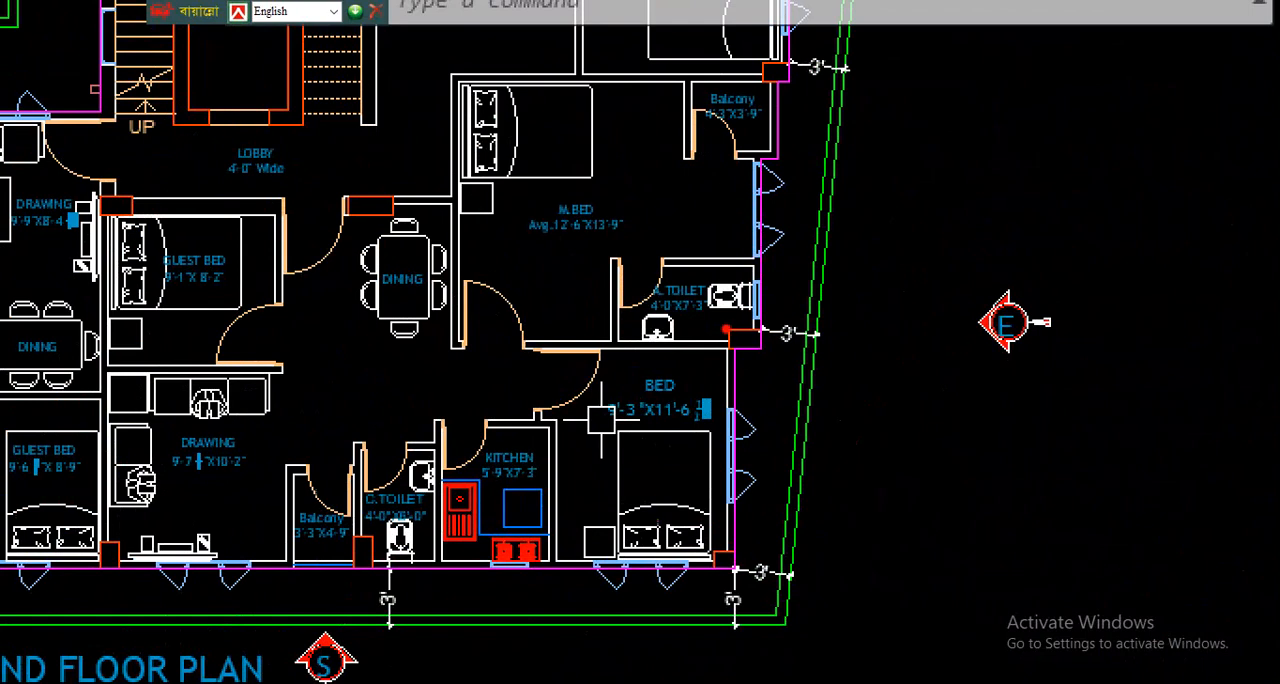
{"action": "mouse_move", "coordinate": [726, 330]}
{"action": "left_mouse_down"}
{"action": "mouse_move", "coordinate": [372, 330]}
{"action": "mouse_move", "coordinate": [548, 387]}
{"action": "mouse_move", "coordinate": [766, 345]}
{"action": "mouse_move", "coordinate": [369, 339]}
{"action": "left_mouse_up"}
{"action": "left_click_drag", "start_coordinate": [354, 177], "coordinate": [362, 524]}
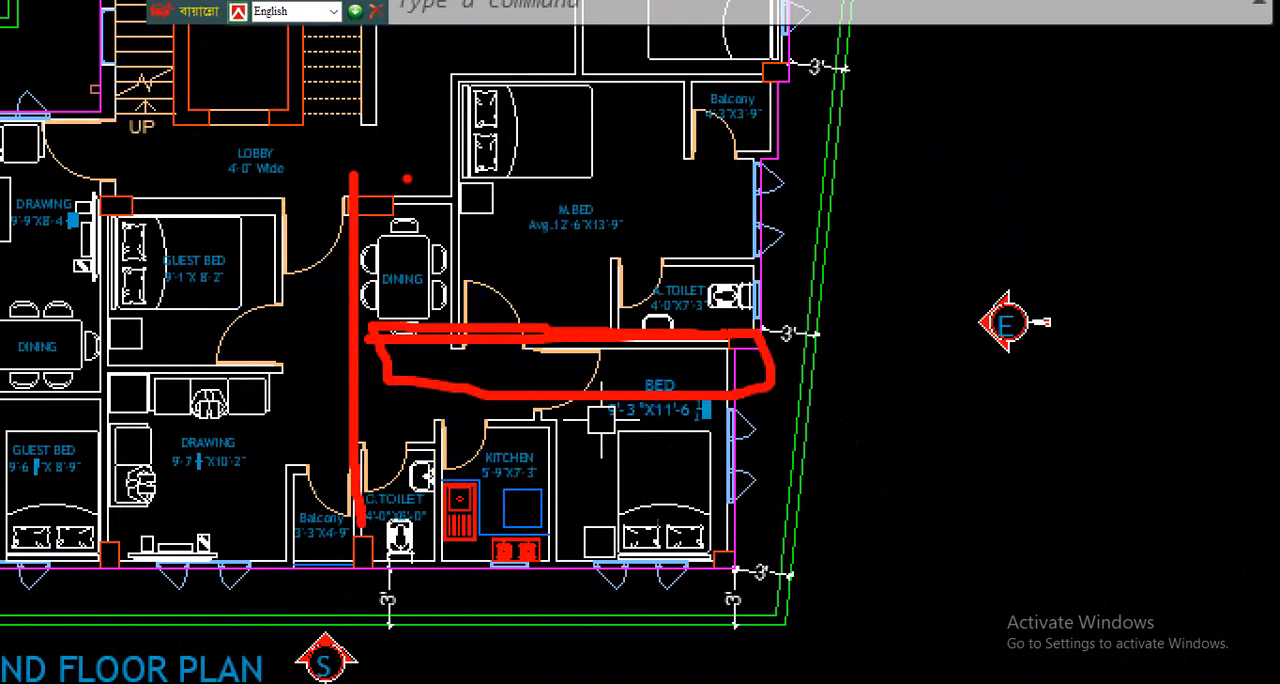
{"action": "left_click_drag", "start_coordinate": [407, 179], "coordinate": [404, 430]}
{"action": "left_click_drag", "start_coordinate": [700, 325], "coordinate": [348, 322]}
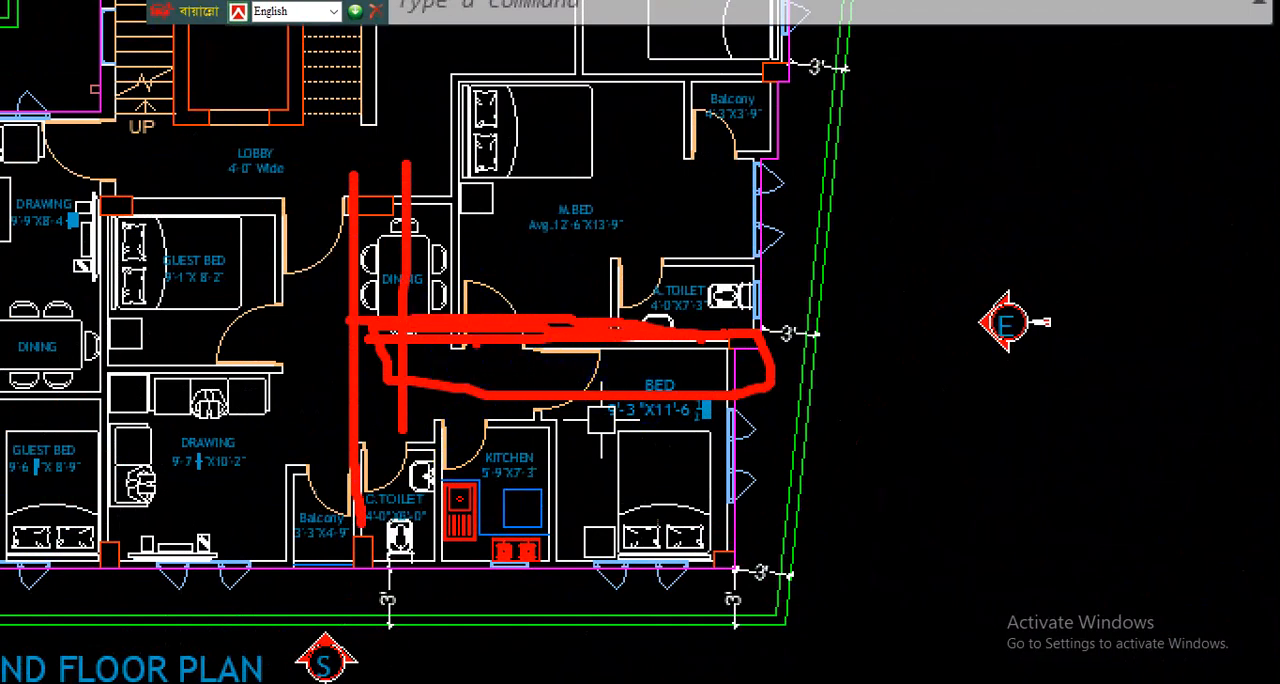
{"action": "key", "text": "Escape"}
- Trace a possible beam line on the ground floor plan from the column above the dining area across the master bedroom
{"action": "scroll", "coordinate": [543, 323], "scroll_direction": "up", "scroll_amount": 3}
{"action": "key", "text": "ctrl+1"}
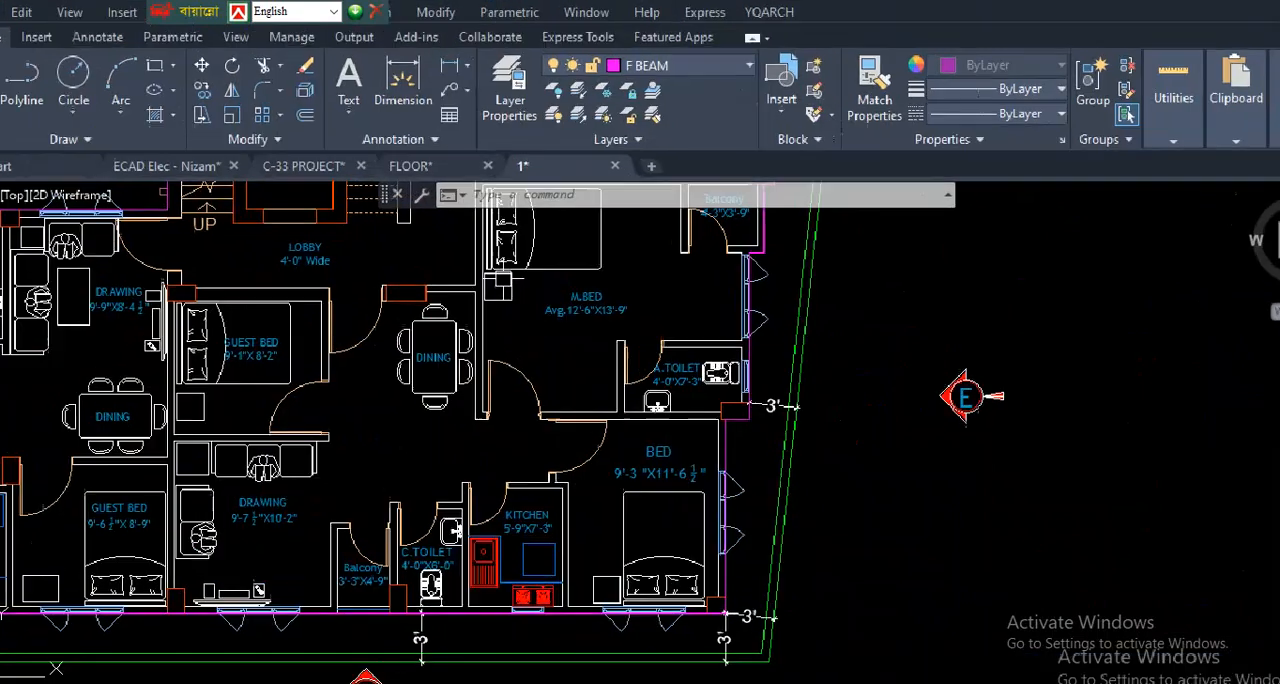
{"action": "left_click_drag", "start_coordinate": [425, 282], "coordinate": [749, 278]}
{"action": "mouse_move", "coordinate": [660, 291]}
{"action": "left_mouse_down"}
{"action": "mouse_move", "coordinate": [586, 340]}
{"action": "mouse_move", "coordinate": [655, 292]}
{"action": "left_mouse_up"}
{"action": "mouse_move", "coordinate": [482, 316]}
{"action": "left_mouse_down"}
{"action": "mouse_move", "coordinate": [671, 300]}
{"action": "mouse_move", "coordinate": [955, 327]}
{"action": "left_mouse_up"}
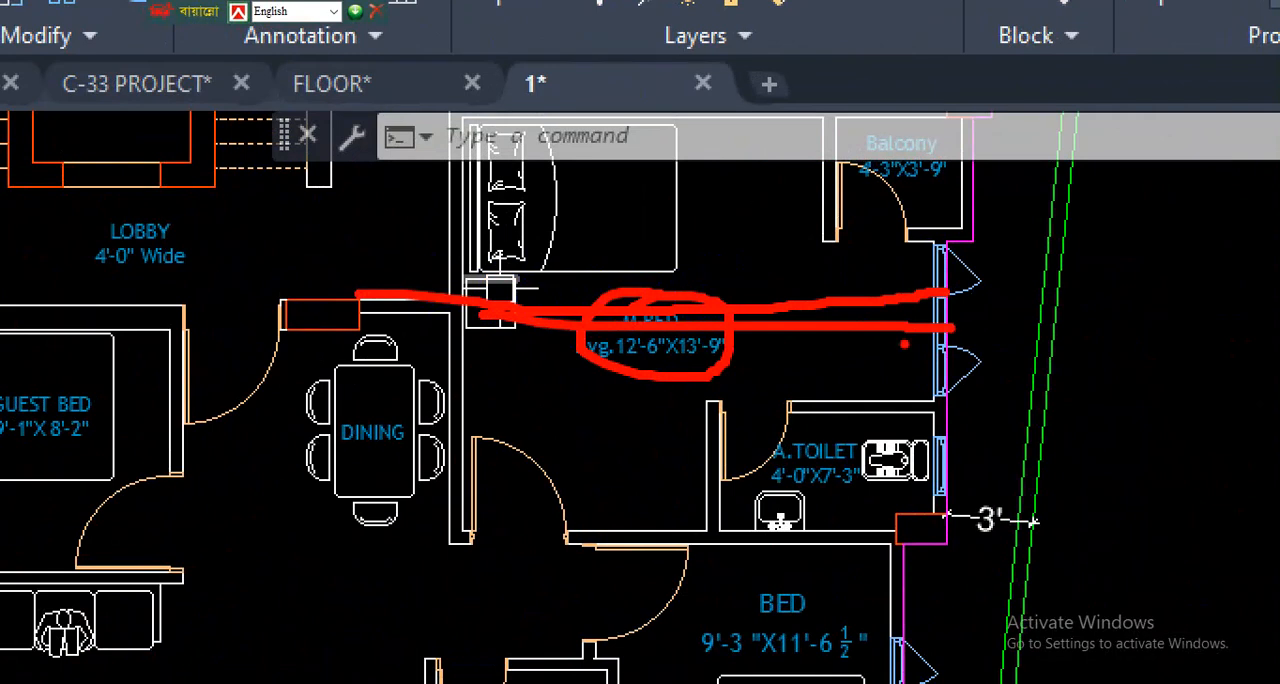
{"action": "mouse_move", "coordinate": [745, 277]}
{"action": "left_mouse_down"}
{"action": "mouse_move", "coordinate": [609, 277]}
{"action": "mouse_move", "coordinate": [660, 310]}
{"action": "left_mouse_up"}
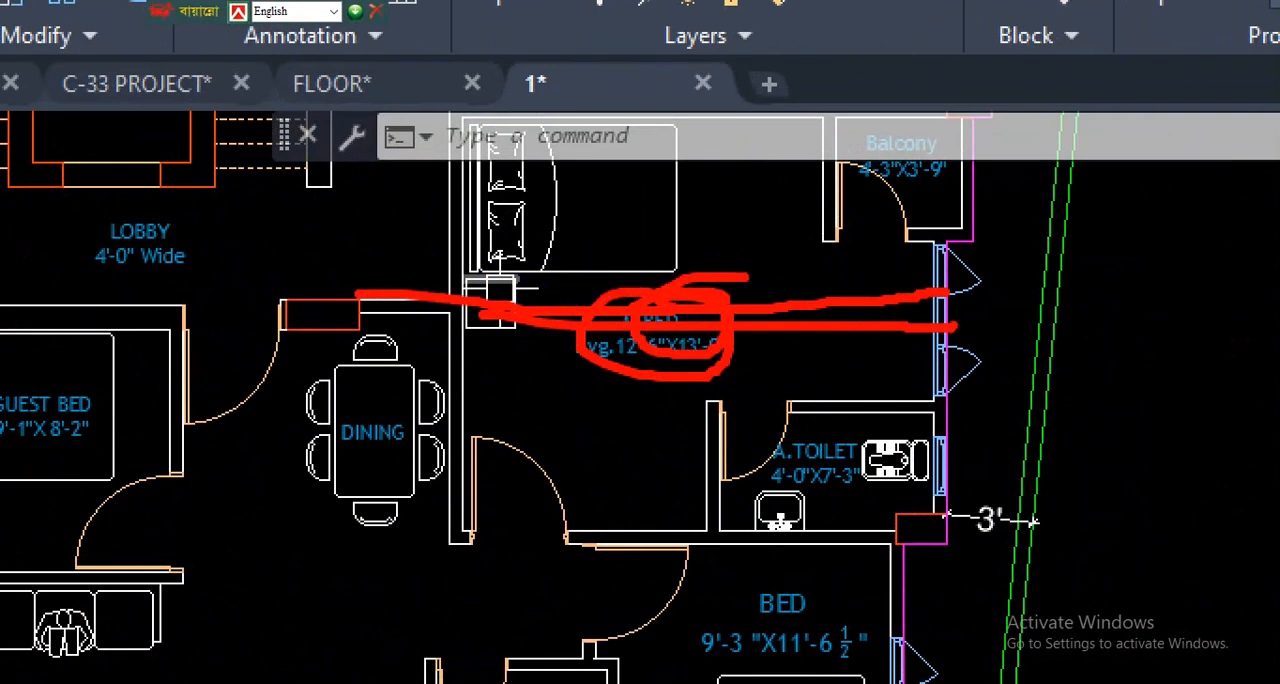
{"action": "key", "text": "Escape"}
- Examine the undimensioned column layout, from the columns around the lift core down to the southern row
{"action": "scroll", "coordinate": [590, 466], "scroll_direction": "down", "scroll_amount": 6}
{"action": "scroll", "coordinate": [583, 322], "scroll_direction": "down", "scroll_amount": 3}
{"action": "scroll", "coordinate": [698, 437], "scroll_direction": "up", "scroll_amount": 3}
{"action": "scroll", "coordinate": [760, 445], "scroll_direction": "up", "scroll_amount": 2}
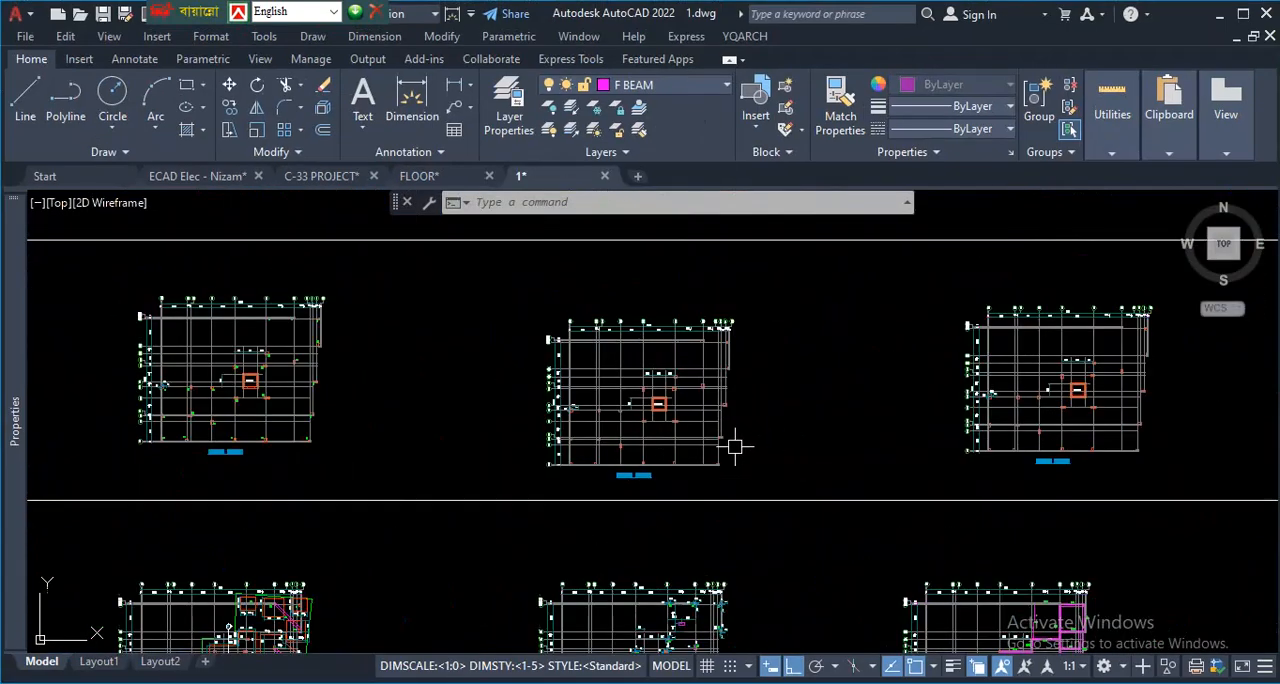
{"action": "scroll", "coordinate": [223, 349], "scroll_direction": "up", "scroll_amount": 4}
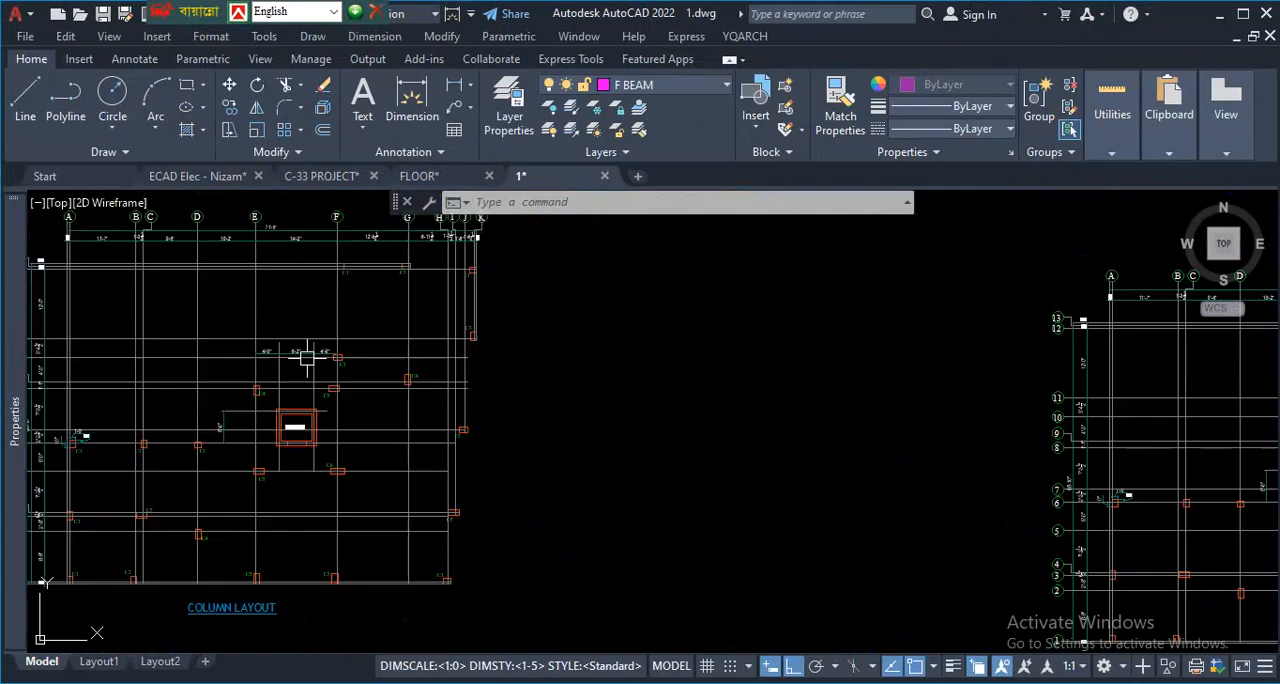
{"action": "scroll", "coordinate": [406, 529], "scroll_direction": "up", "scroll_amount": 2}
{"action": "scroll", "coordinate": [598, 541], "scroll_direction": "down", "scroll_amount": 4}
{"action": "scroll", "coordinate": [649, 541], "scroll_direction": "up", "scroll_amount": 4}
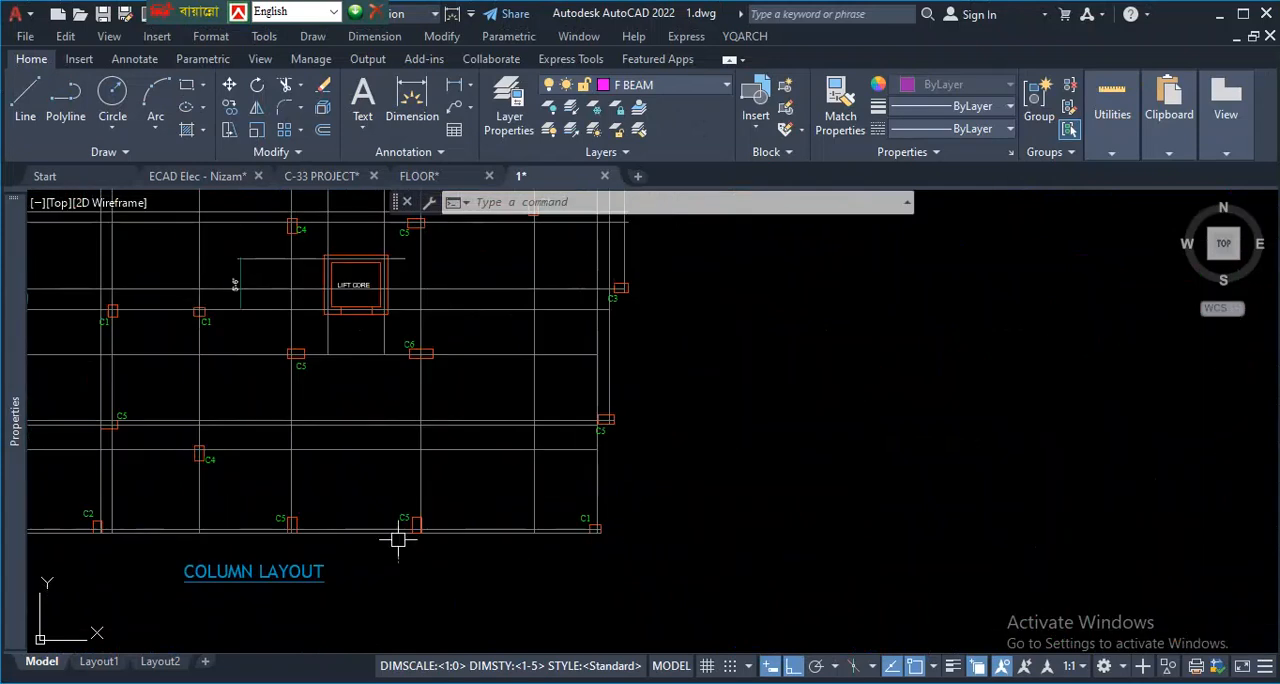
{"action": "mouse_move", "coordinate": [14, 520]}
{"action": "scroll", "coordinate": [213, 517], "scroll_direction": "down", "scroll_amount": 3}
{"action": "scroll", "coordinate": [588, 416], "scroll_direction": "down", "scroll_amount": 6}
{"action": "scroll", "coordinate": [628, 427], "scroll_direction": "down", "scroll_amount": 2}
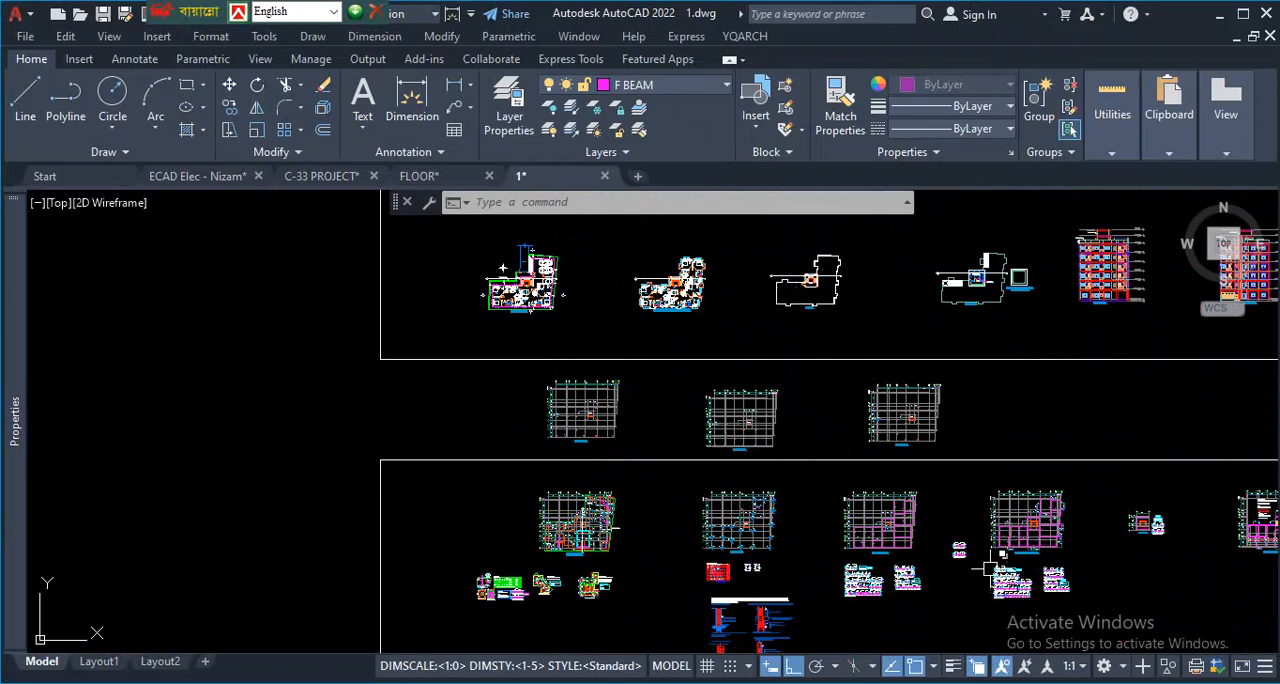
- Temporarily mark the grid row 1 line between C1 and C2, and the lines at C4 and C3 on rows 2 to 4
{"action": "scroll", "coordinate": [1056, 543], "scroll_direction": "up", "scroll_amount": 5}
{"action": "scroll", "coordinate": [820, 457], "scroll_direction": "down", "scroll_amount": 4}
{"action": "scroll", "coordinate": [638, 468], "scroll_direction": "down", "scroll_amount": 2}
{"action": "scroll", "coordinate": [414, 388], "scroll_direction": "up", "scroll_amount": 6}
{"action": "scroll", "coordinate": [482, 412], "scroll_direction": "down", "scroll_amount": 2}
{"action": "scroll", "coordinate": [483, 413], "scroll_direction": "up", "scroll_amount": 5}
{"action": "scroll", "coordinate": [528, 420], "scroll_direction": "down", "scroll_amount": 4}
{"action": "scroll", "coordinate": [514, 420], "scroll_direction": "up", "scroll_amount": 6}
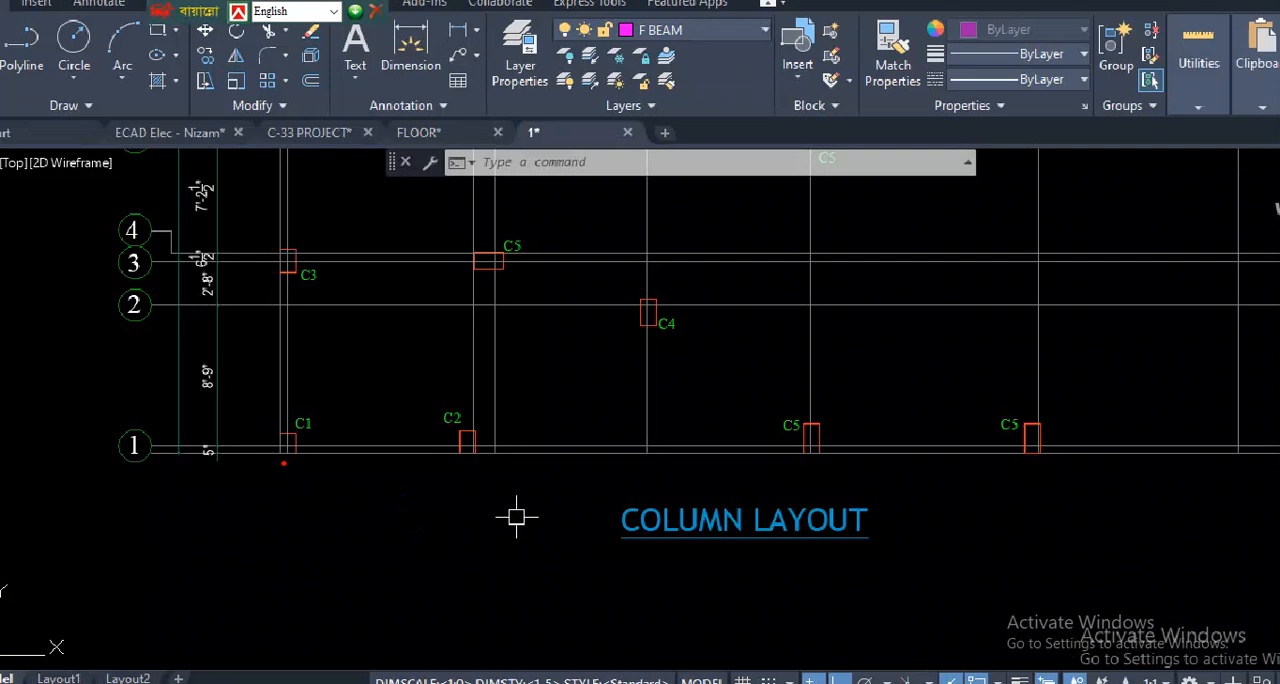
{"action": "left_click_drag", "start_coordinate": [274, 441], "coordinate": [480, 441]}
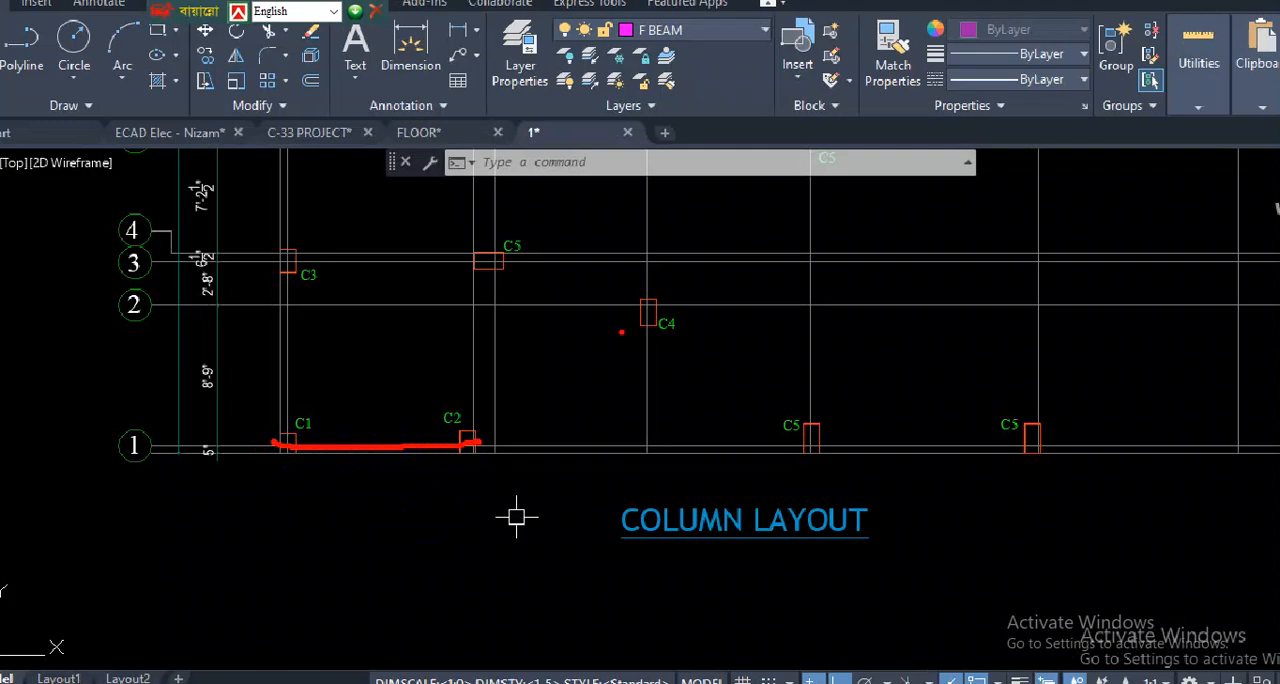
{"action": "left_click_drag", "start_coordinate": [638, 307], "coordinate": [490, 302]}
{"action": "left_click_drag", "start_coordinate": [686, 321], "coordinate": [519, 321]}
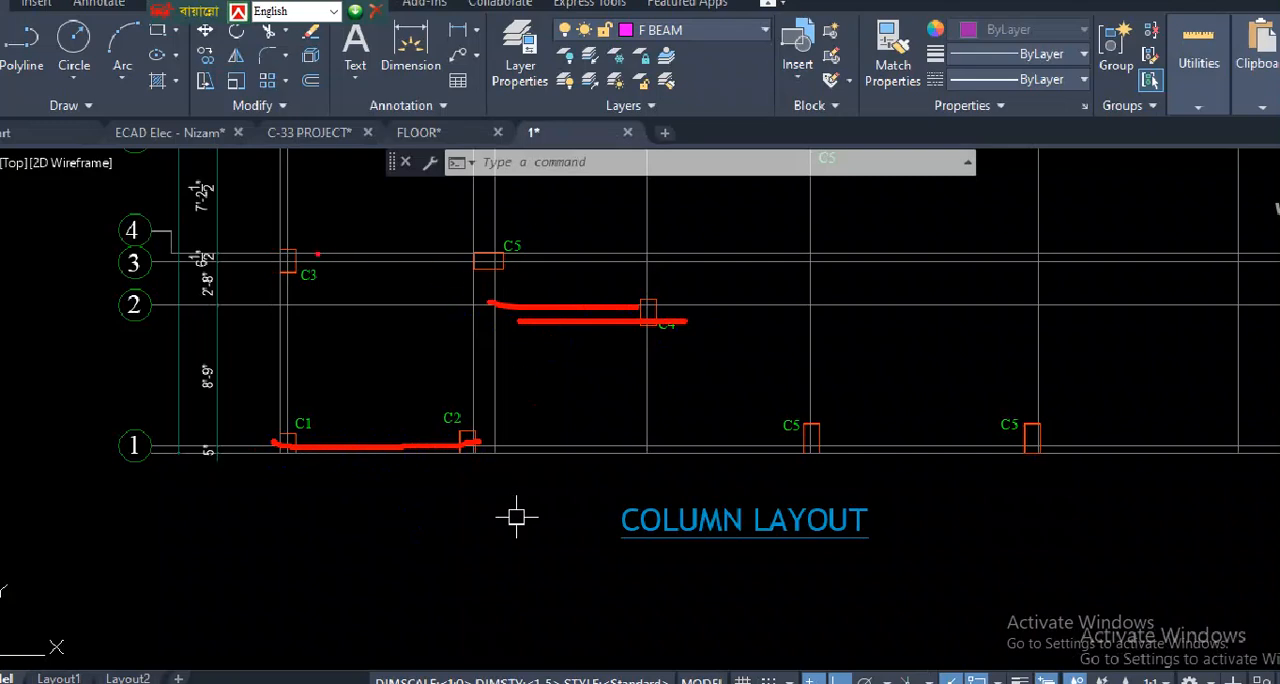
{"action": "mouse_move", "coordinate": [334, 255]}
{"action": "left_mouse_down"}
{"action": "mouse_move", "coordinate": [418, 255]}
{"action": "mouse_move", "coordinate": [352, 265]}
{"action": "left_mouse_up"}
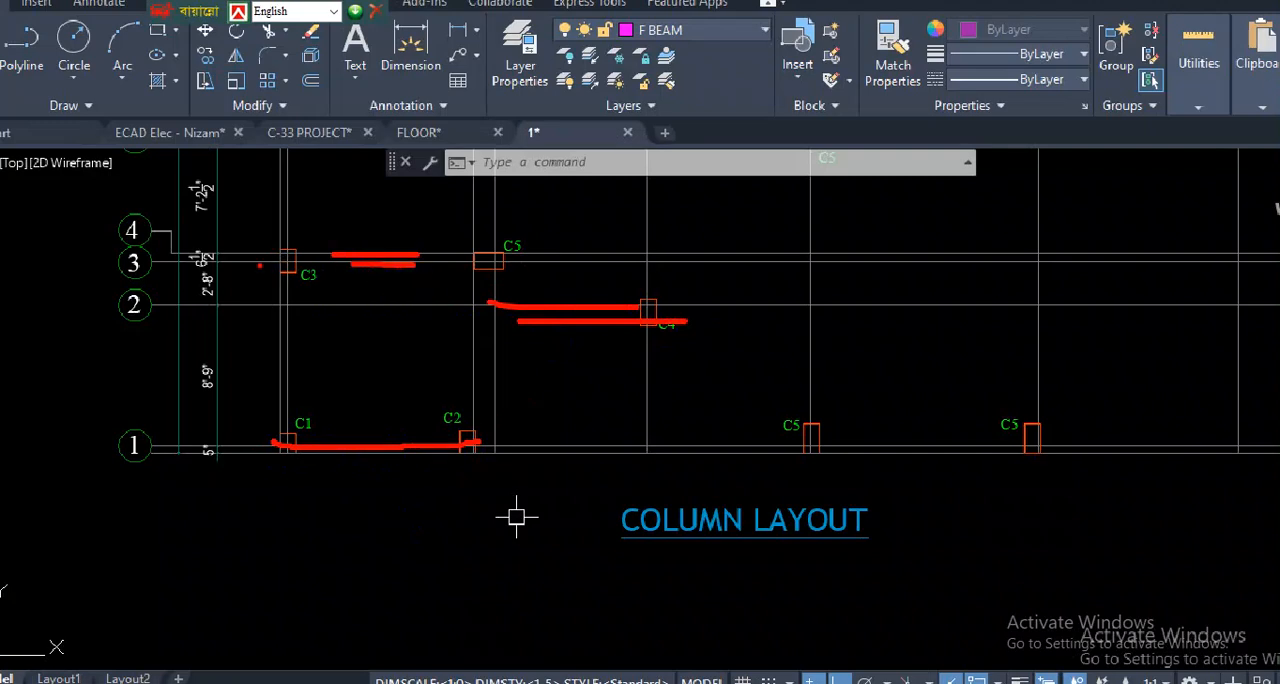
{"action": "mouse_move", "coordinate": [258, 250]}
{"action": "left_mouse_down"}
{"action": "mouse_move", "coordinate": [311, 251]}
{"action": "mouse_move", "coordinate": [261, 263]}
{"action": "mouse_move", "coordinate": [343, 267]}
{"action": "left_mouse_up"}
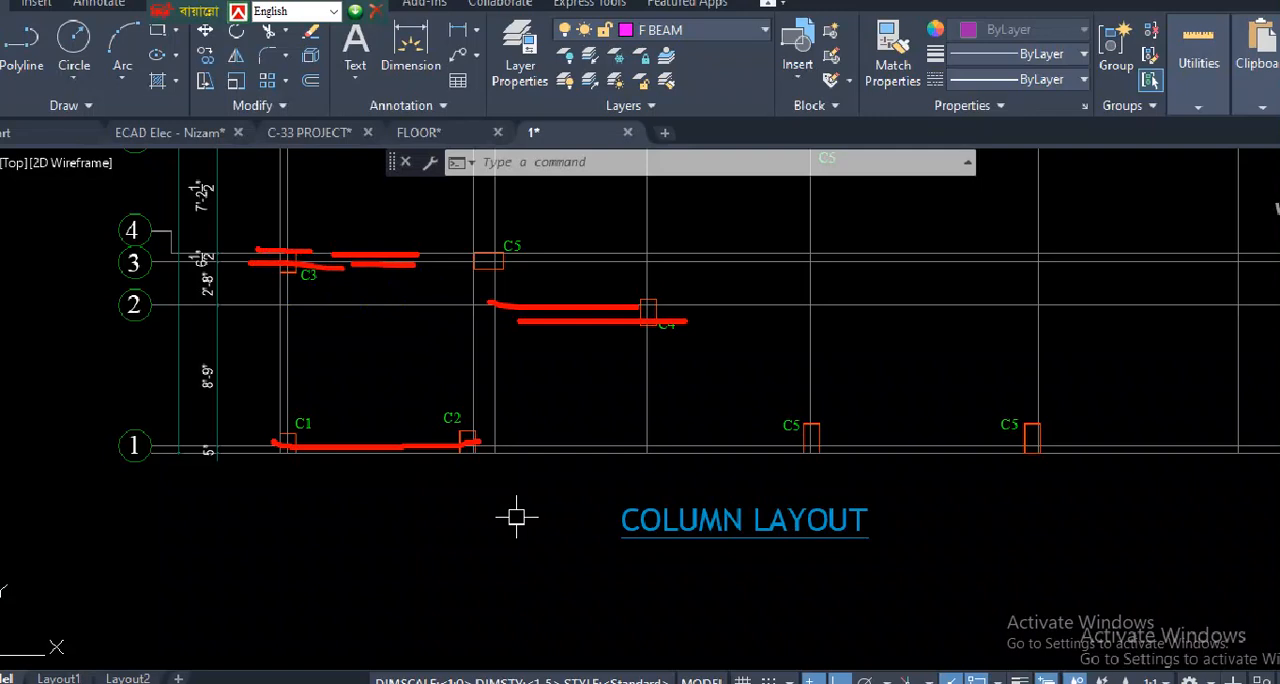
{"action": "key", "text": "Escape"}
- Locate the dimensioned column layout among the sheets and examine the column offsets along grid rows 1 to 6
{"action": "scroll", "coordinate": [392, 355], "scroll_direction": "down", "scroll_amount": 7}
{"action": "middle_click_drag", "start_coordinate": [930, 366], "coordinate": [660, 375]}
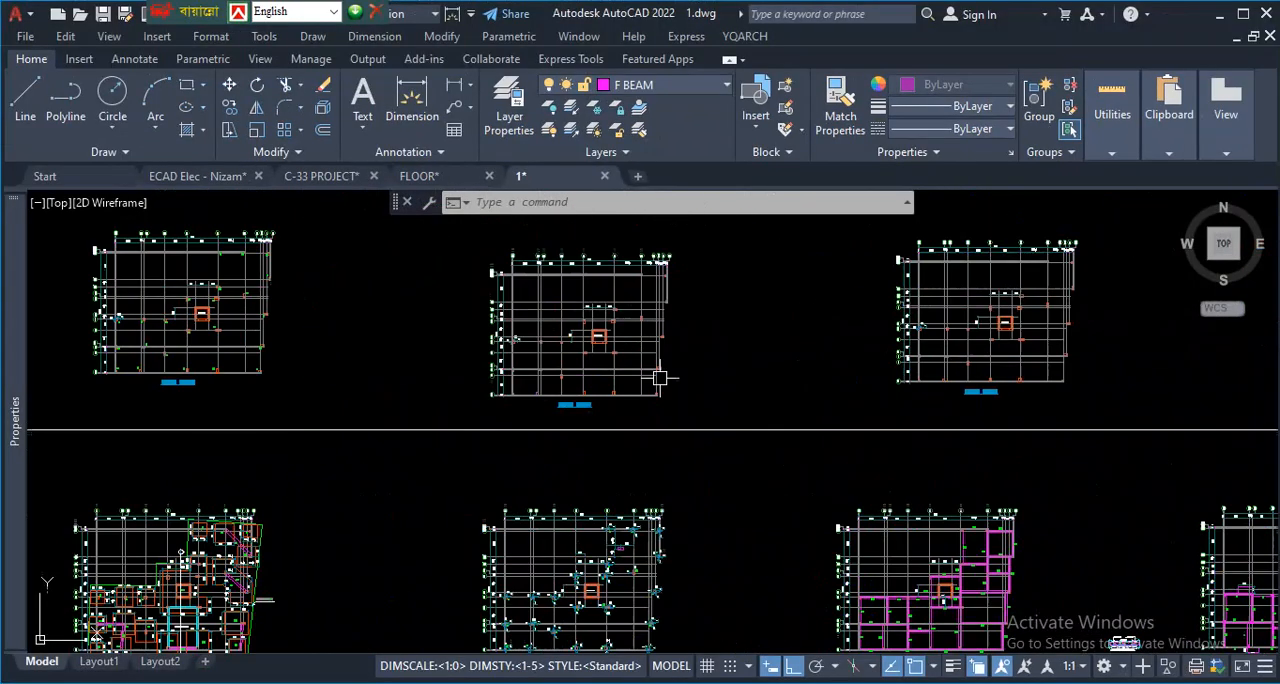
{"action": "scroll", "coordinate": [531, 328], "scroll_direction": "up", "scroll_amount": 6}
{"action": "scroll", "coordinate": [503, 323], "scroll_direction": "up", "scroll_amount": 4}
{"action": "scroll", "coordinate": [491, 340], "scroll_direction": "down", "scroll_amount": 8}
{"action": "scroll", "coordinate": [578, 333], "scroll_direction": "down", "scroll_amount": 5}
{"action": "scroll", "coordinate": [520, 420], "scroll_direction": "up", "scroll_amount": 6}
{"action": "scroll", "coordinate": [644, 407], "scroll_direction": "down", "scroll_amount": 7}
{"action": "scroll", "coordinate": [414, 443], "scroll_direction": "up", "scroll_amount": 6}
{"action": "scroll", "coordinate": [457, 414], "scroll_direction": "down", "scroll_amount": 4}
{"action": "scroll", "coordinate": [292, 443], "scroll_direction": "up", "scroll_amount": 6}
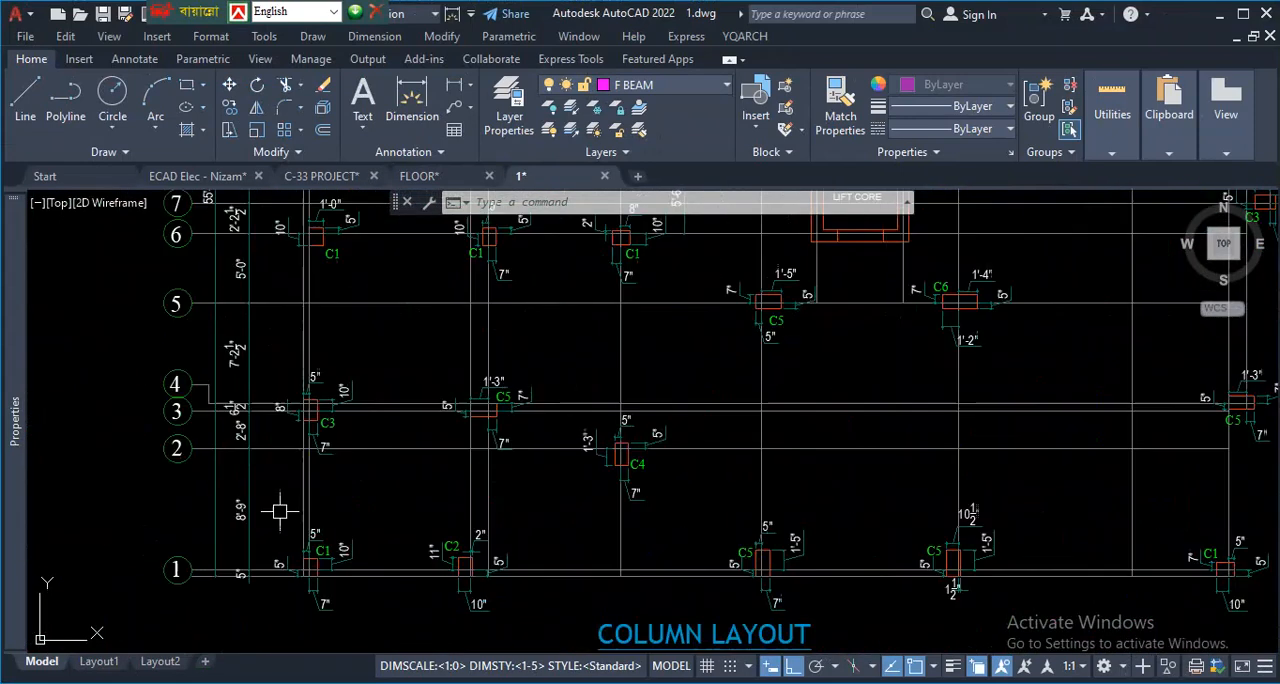
- Temporarily mark the grid row 3 line at column C3 and its 10" offset dimension in the dimensioned column layout
{"action": "scroll", "coordinate": [464, 406], "scroll_direction": "up", "scroll_amount": 2}
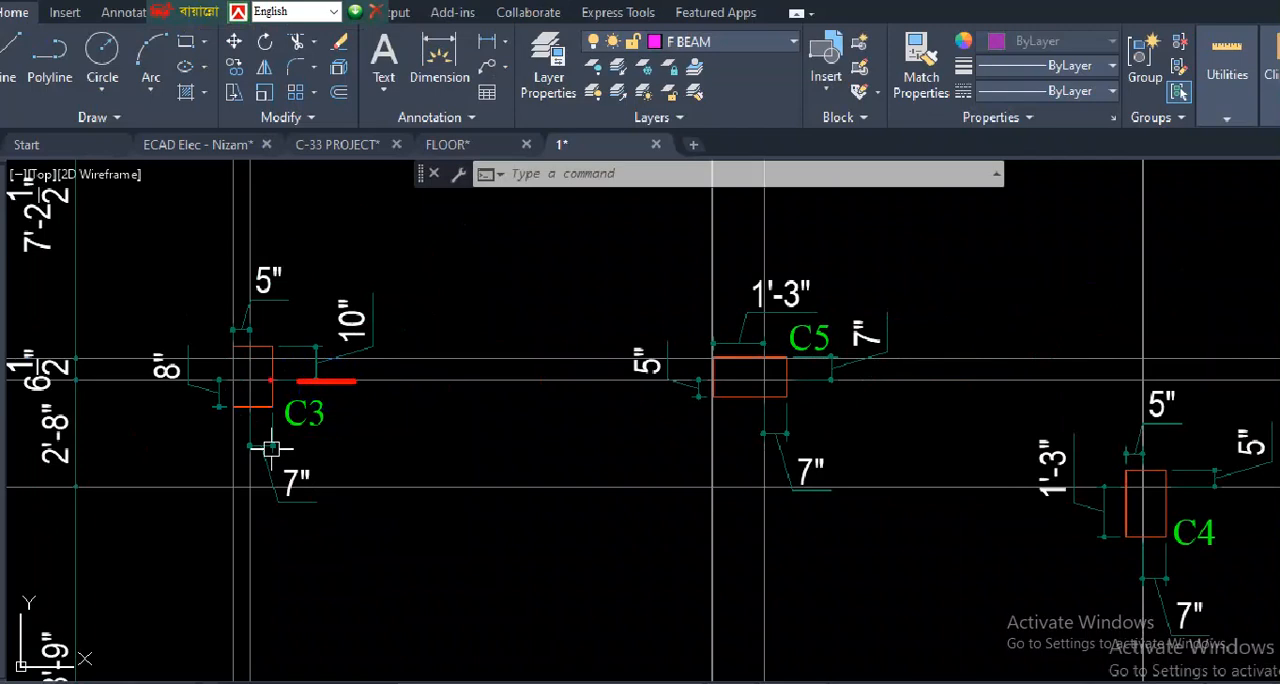
{"action": "left_click_drag", "start_coordinate": [270, 381], "coordinate": [325, 381]}
{"action": "mouse_move", "coordinate": [275, 344]}
{"action": "left_mouse_down"}
{"action": "mouse_move", "coordinate": [327, 343]}
{"action": "mouse_move", "coordinate": [326, 369]}
{"action": "left_mouse_up"}
{"action": "mouse_move", "coordinate": [345, 305]}
{"action": "left_mouse_down"}
{"action": "mouse_move", "coordinate": [370, 343]}
{"action": "mouse_move", "coordinate": [340, 288]}
{"action": "left_mouse_up"}
{"action": "key", "text": "Escape"}
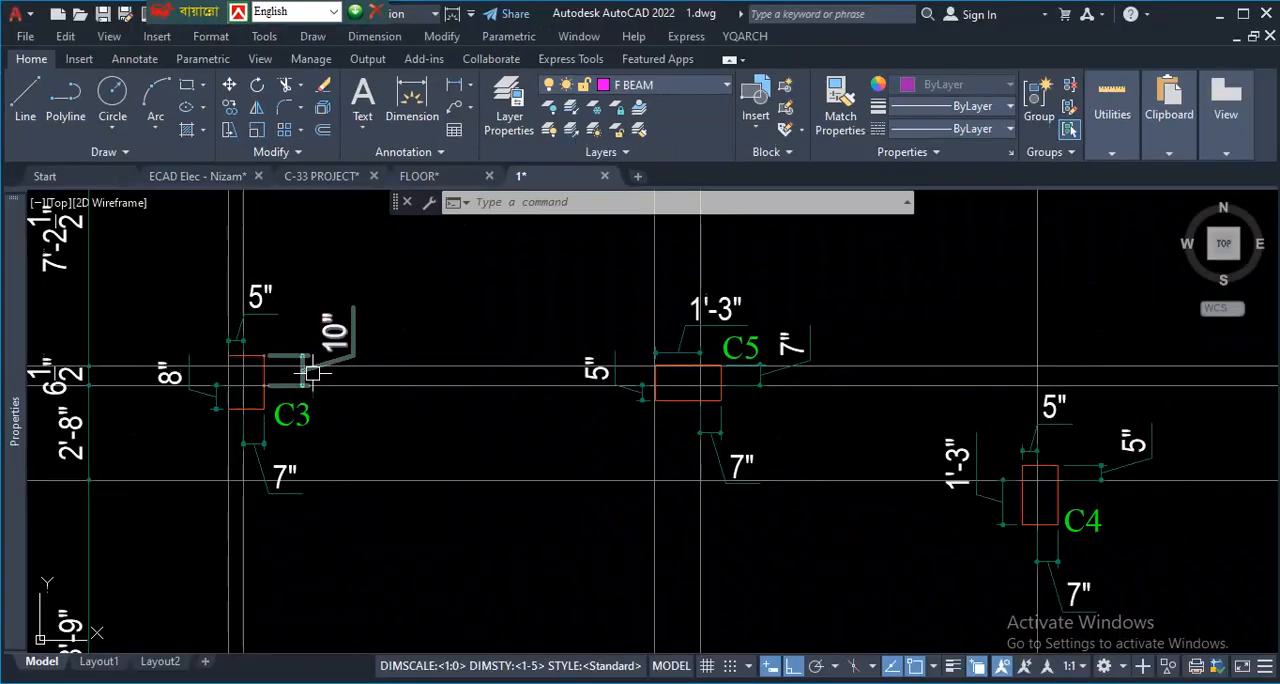
- Zoom in on column C3 and temporarily mark the two closely spaced horizontal grid lines crossing it
{"action": "scroll", "coordinate": [258, 357], "scroll_direction": "up", "scroll_amount": 2}
{"action": "key", "text": "ctrl+1"}
{"action": "left_click", "coordinate": [251, 416]}
{"action": "left_click_drag", "start_coordinate": [277, 400], "coordinate": [414, 398]}
{"action": "left_click_drag", "start_coordinate": [325, 328], "coordinate": [338, 190]}
{"action": "left_click_drag", "start_coordinate": [267, 221], "coordinate": [390, 224]}
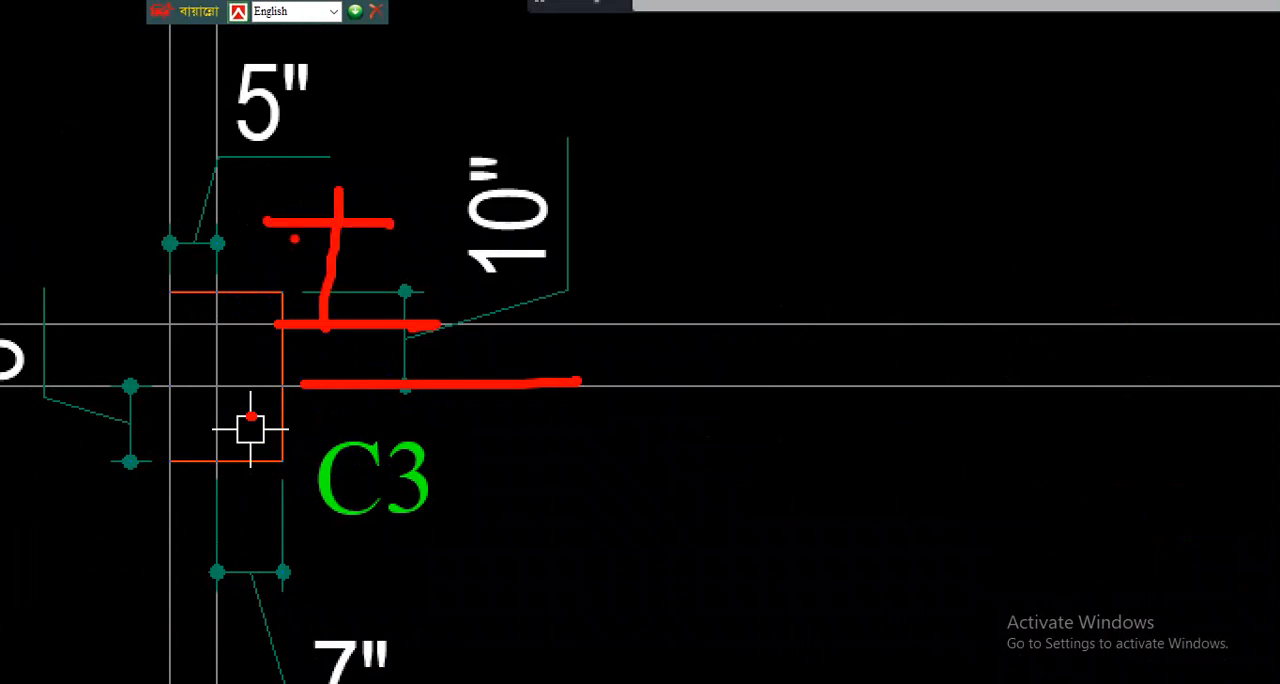
{"action": "left_click_drag", "start_coordinate": [283, 247], "coordinate": [303, 125]}
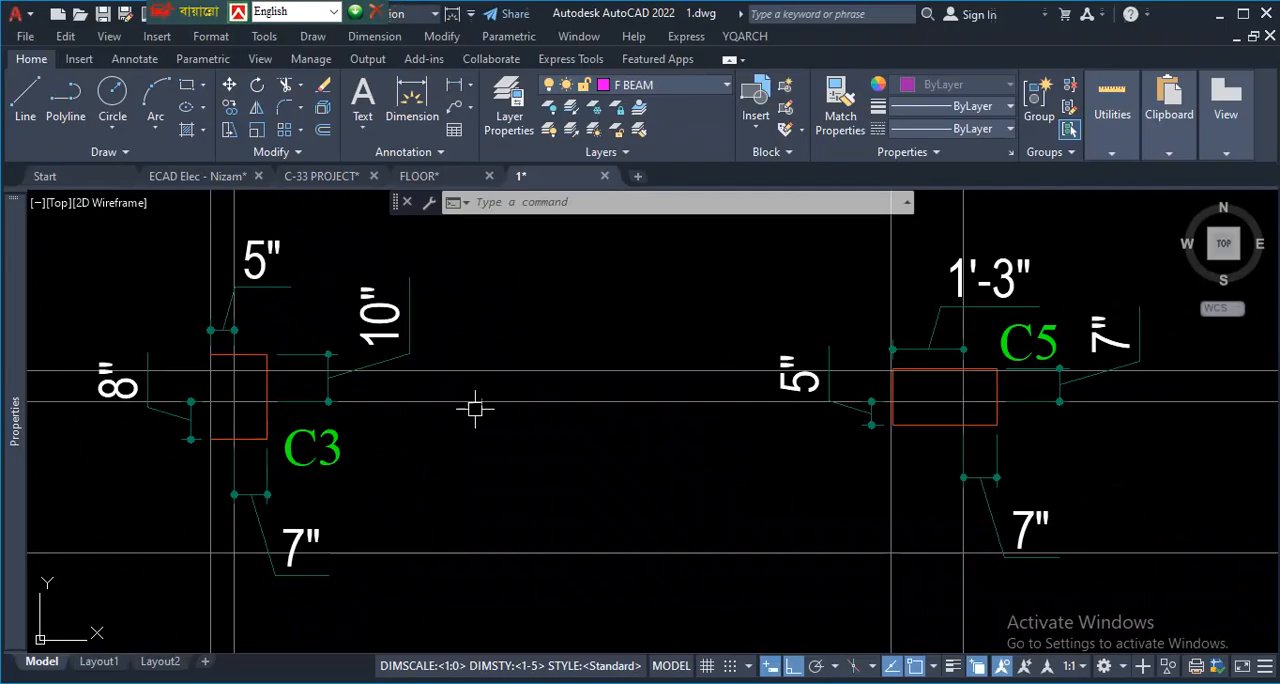
- Examine the offset dimensions of columns C1, C2 and C5 along grid row 1 of the dimensioned column layout
{"action": "scroll", "coordinate": [440, 405], "scroll_direction": "down", "scroll_amount": 4}
{"action": "scroll", "coordinate": [365, 411], "scroll_direction": "up", "scroll_amount": 2}
{"action": "scroll", "coordinate": [390, 412], "scroll_direction": "down", "scroll_amount": 3}
{"action": "scroll", "coordinate": [357, 474], "scroll_direction": "up", "scroll_amount": 6}
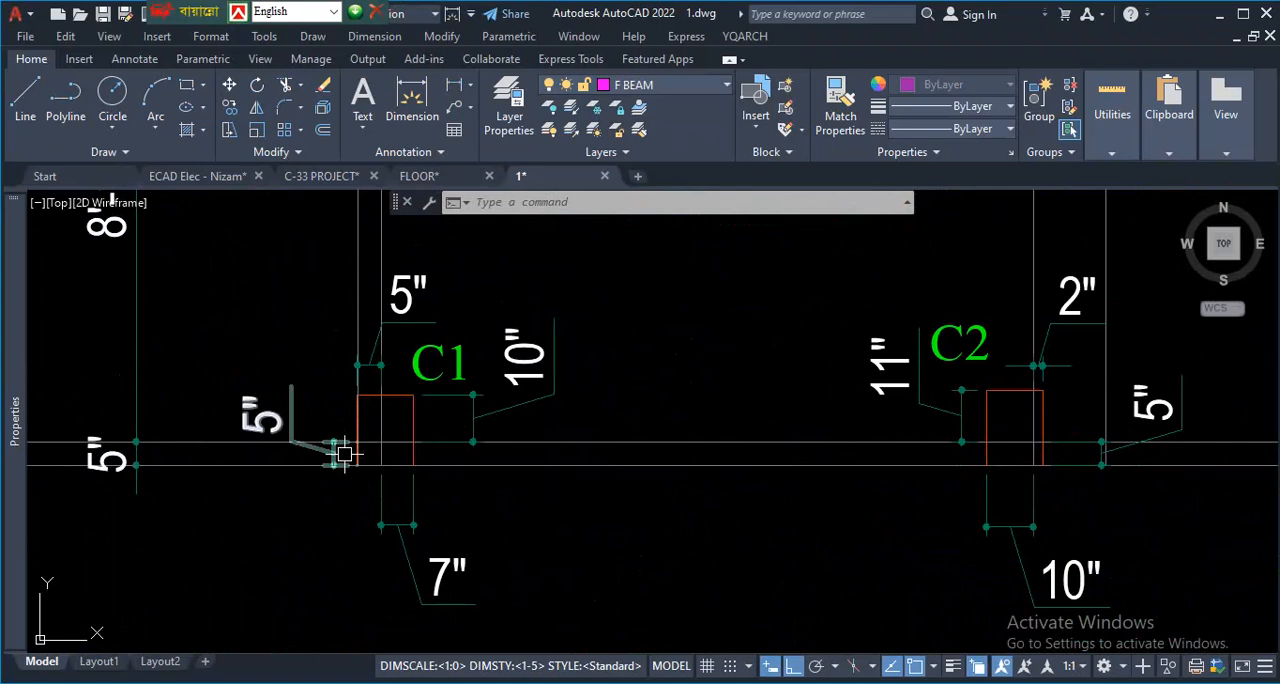
{"action": "scroll", "coordinate": [345, 468], "scroll_direction": "down", "scroll_amount": 6}
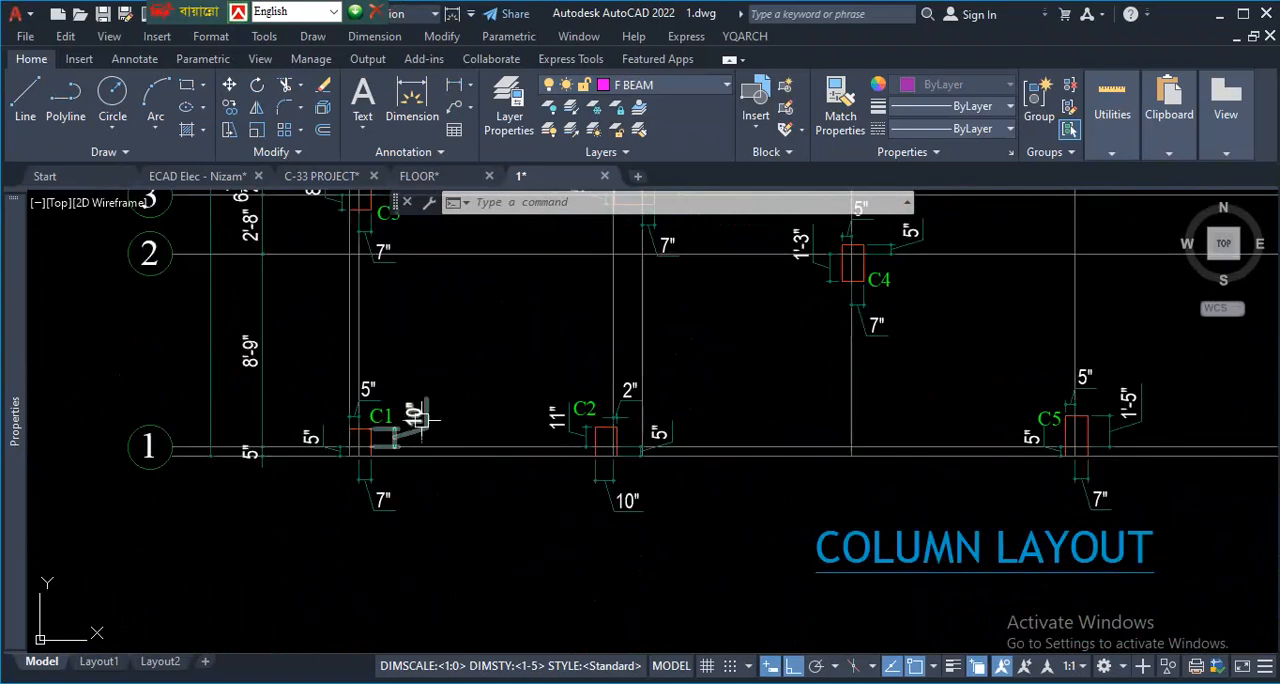
{"action": "scroll", "coordinate": [400, 455], "scroll_direction": "up", "scroll_amount": 8}
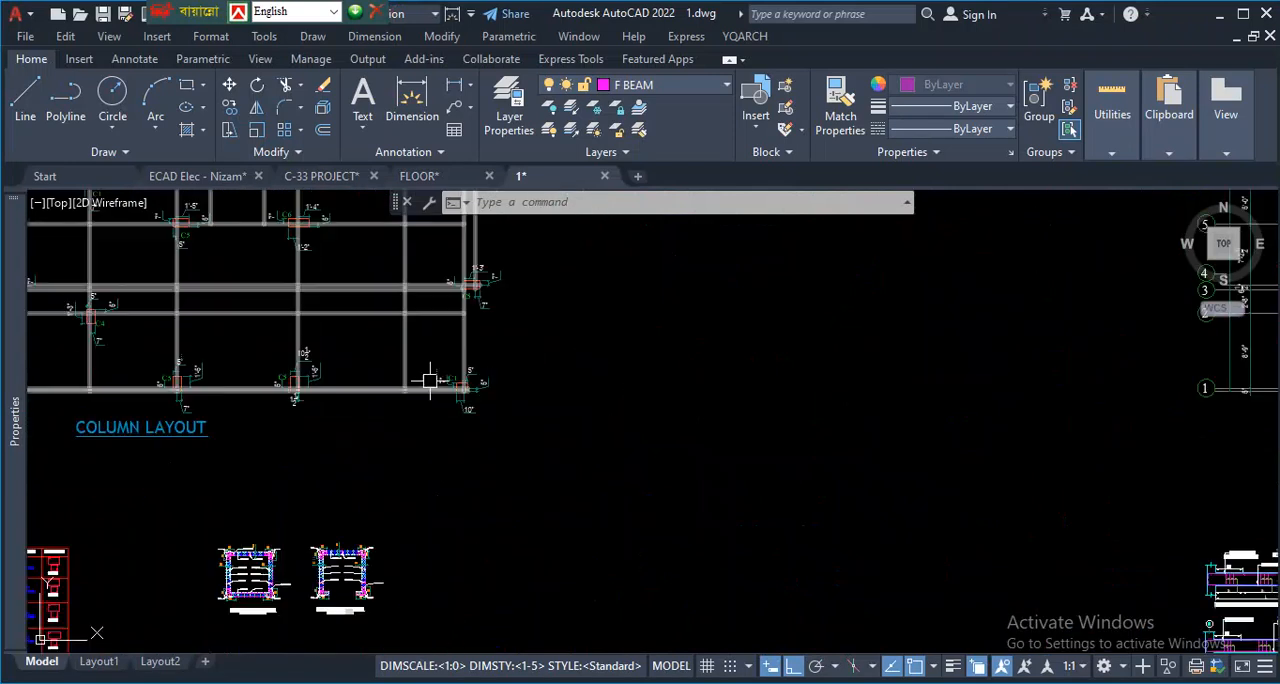
- Locate the typical floor beam layout and examine beam B5 along grid row 1 together with the southern columns
{"action": "scroll", "coordinate": [400, 410], "scroll_direction": "down", "scroll_amount": 6}
{"action": "scroll", "coordinate": [682, 398], "scroll_direction": "up", "scroll_amount": 2}
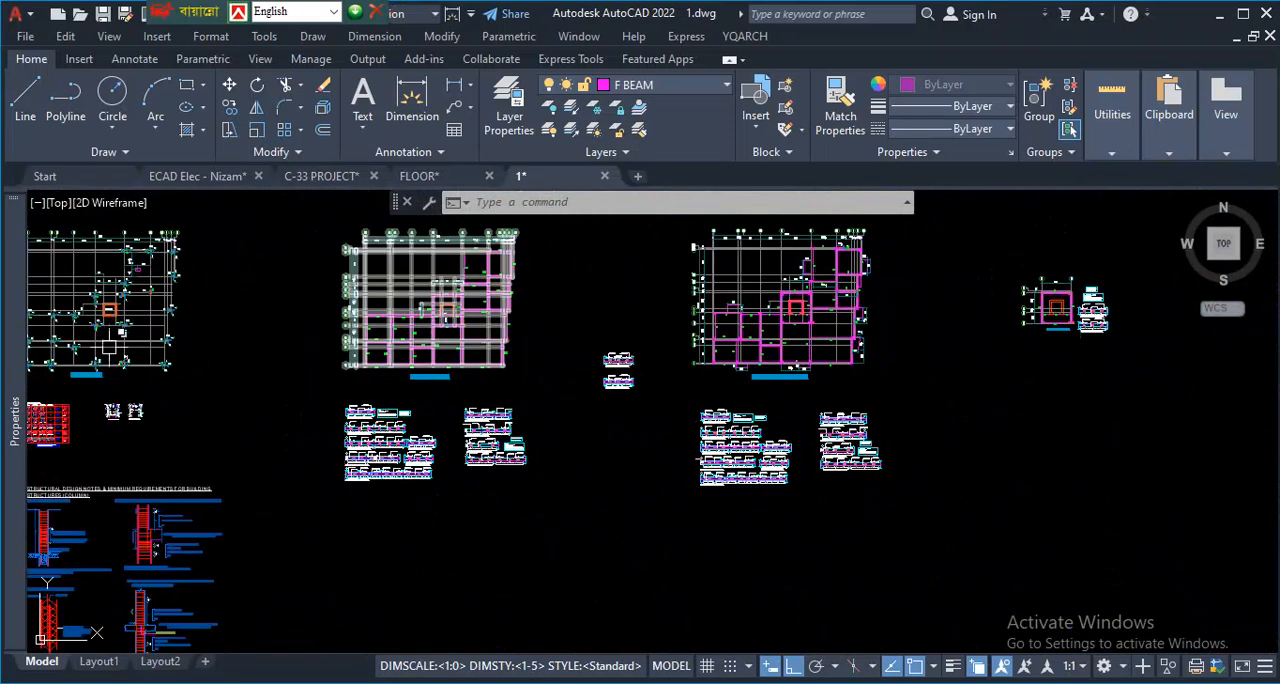
{"action": "scroll", "coordinate": [430, 362], "scroll_direction": "down", "scroll_amount": 3}
{"action": "scroll", "coordinate": [590, 422], "scroll_direction": "up", "scroll_amount": 6}
{"action": "scroll", "coordinate": [514, 429], "scroll_direction": "down", "scroll_amount": 4}
{"action": "scroll", "coordinate": [813, 397], "scroll_direction": "up", "scroll_amount": 4}
{"action": "scroll", "coordinate": [603, 443], "scroll_direction": "up", "scroll_amount": 3}
{"action": "scroll", "coordinate": [766, 586], "scroll_direction": "down", "scroll_amount": 2}
{"action": "scroll", "coordinate": [869, 493], "scroll_direction": "up", "scroll_amount": 1}
{"action": "key", "text": "ctrl+0"}
{"action": "scroll", "coordinate": [200, 517], "scroll_direction": "up", "scroll_amount": 2}
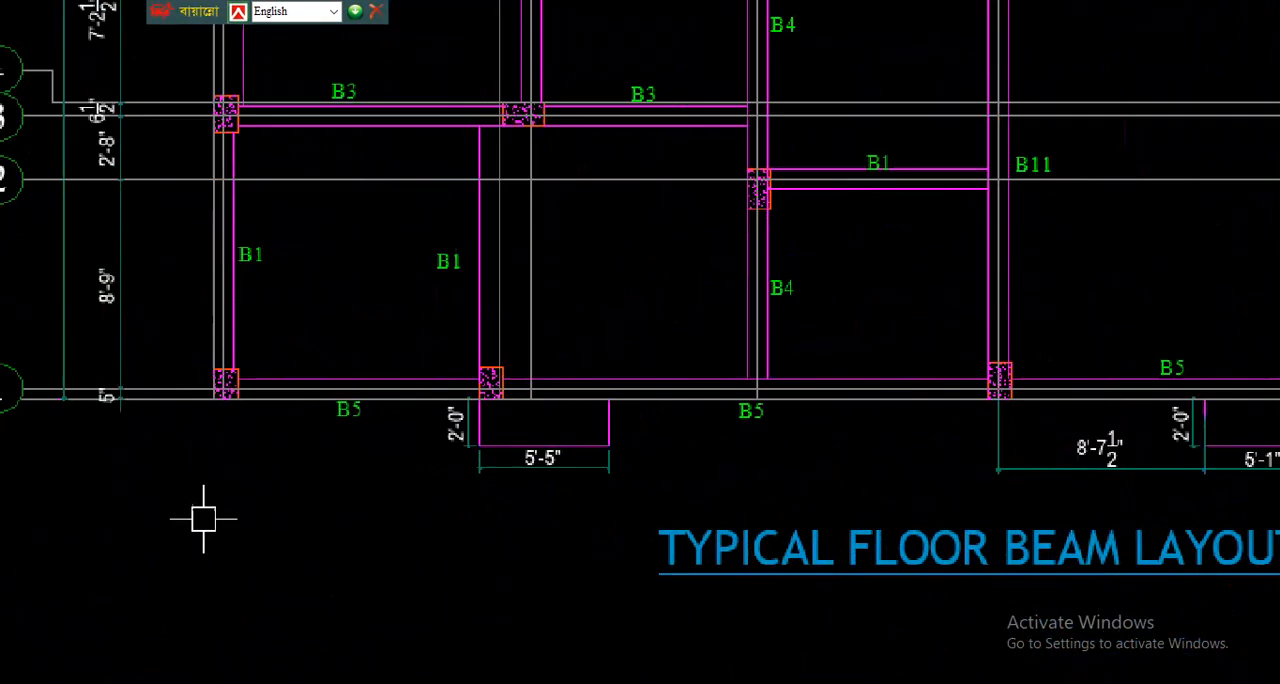
{"action": "key", "text": "Escape"}
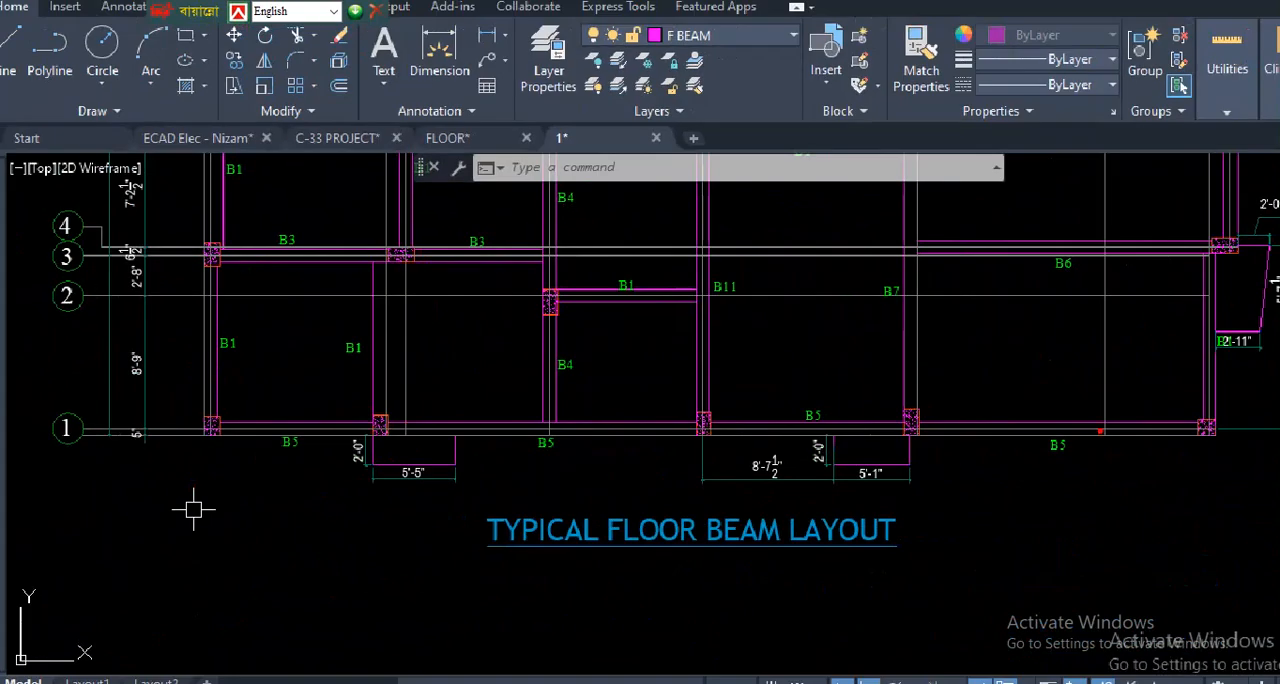
{"action": "key", "text": "Escape"}
- Inspect the paired lines at the grid 1 bubble and its southwest corner column in the typical floor beam layout
{"action": "scroll", "coordinate": [261, 499], "scroll_direction": "down", "scroll_amount": 2}
{"action": "scroll", "coordinate": [228, 464], "scroll_direction": "up", "scroll_amount": 4}
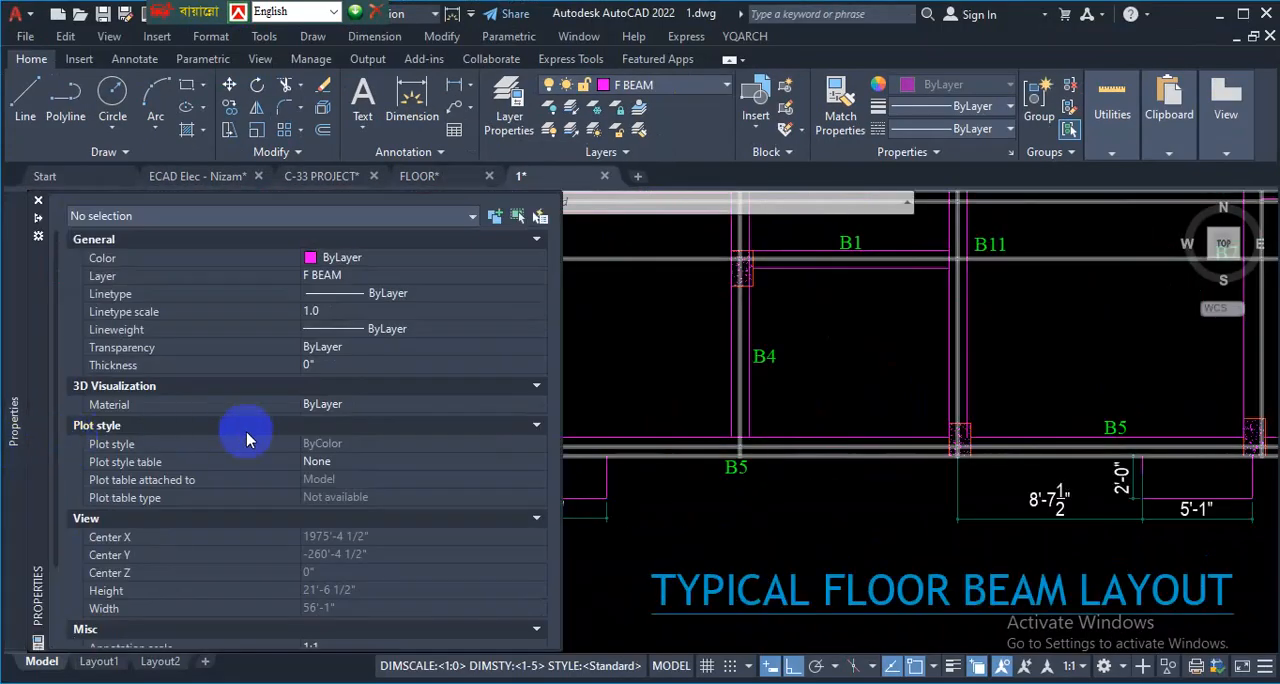
{"action": "scroll", "coordinate": [740, 440], "scroll_direction": "down", "scroll_amount": 5}
{"action": "scroll", "coordinate": [658, 513], "scroll_direction": "up", "scroll_amount": 2}
{"action": "scroll", "coordinate": [658, 513], "scroll_direction": "up", "scroll_amount": 7}
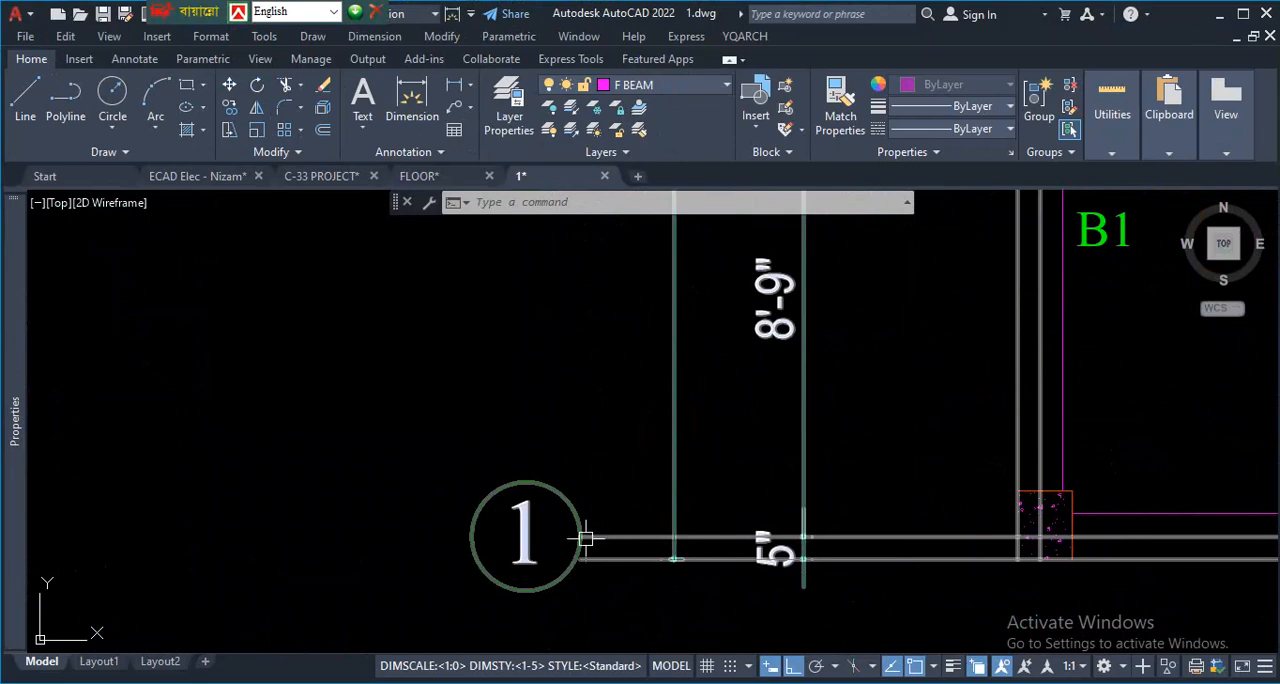
{"action": "scroll", "coordinate": [560, 500], "scroll_direction": "down", "scroll_amount": 10}
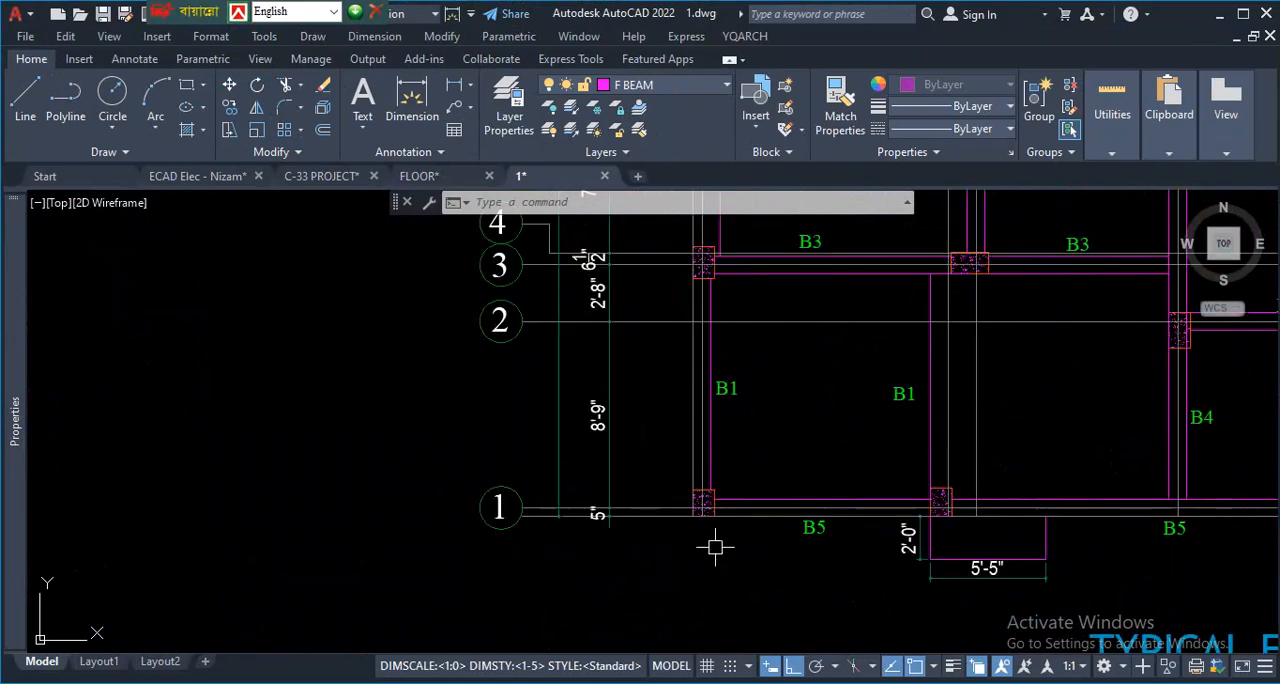
- Compare the grid row 1 lines in the dimensioned column layout at its two end C1 columns
{"action": "scroll", "coordinate": [200, 508], "scroll_direction": "up", "scroll_amount": 8}
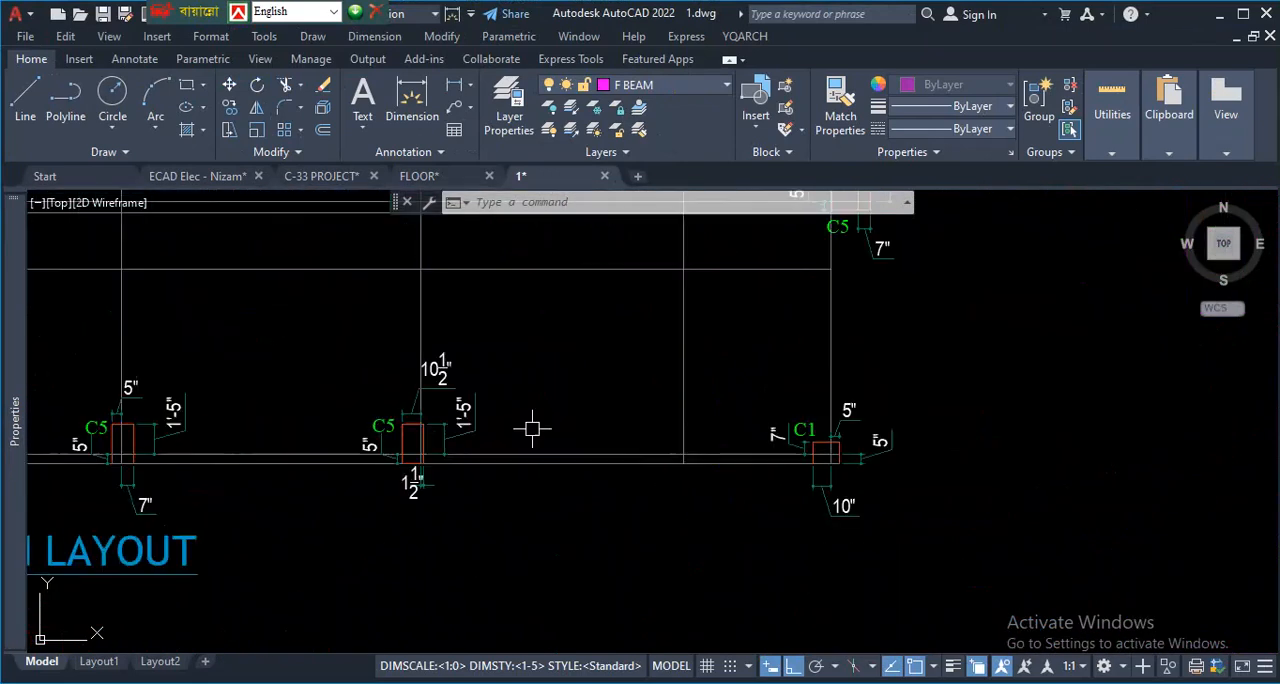
{"action": "scroll", "coordinate": [711, 505], "scroll_direction": "down", "scroll_amount": 4}
{"action": "scroll", "coordinate": [461, 522], "scroll_direction": "up", "scroll_amount": 6}
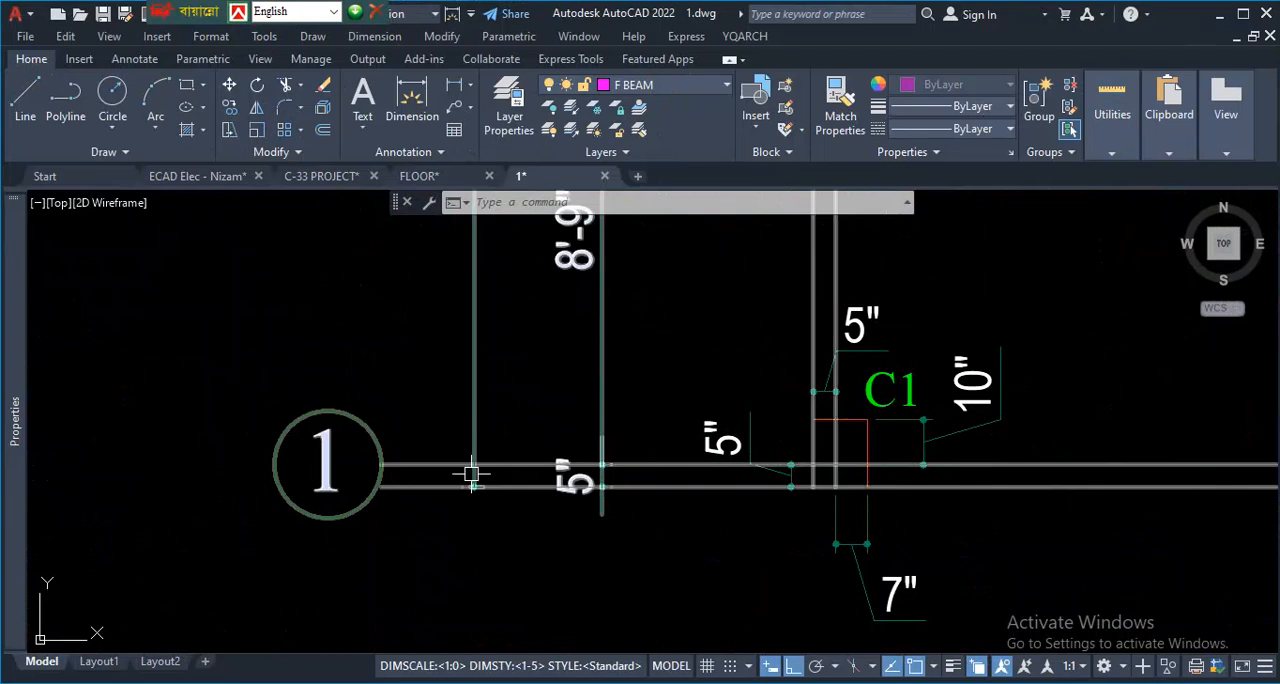
- Examine the offset dimensions of column C3 along grid rows 3 and 4 of the dimensioned column layout
{"action": "scroll", "coordinate": [455, 465], "scroll_direction": "down", "scroll_amount": 4}
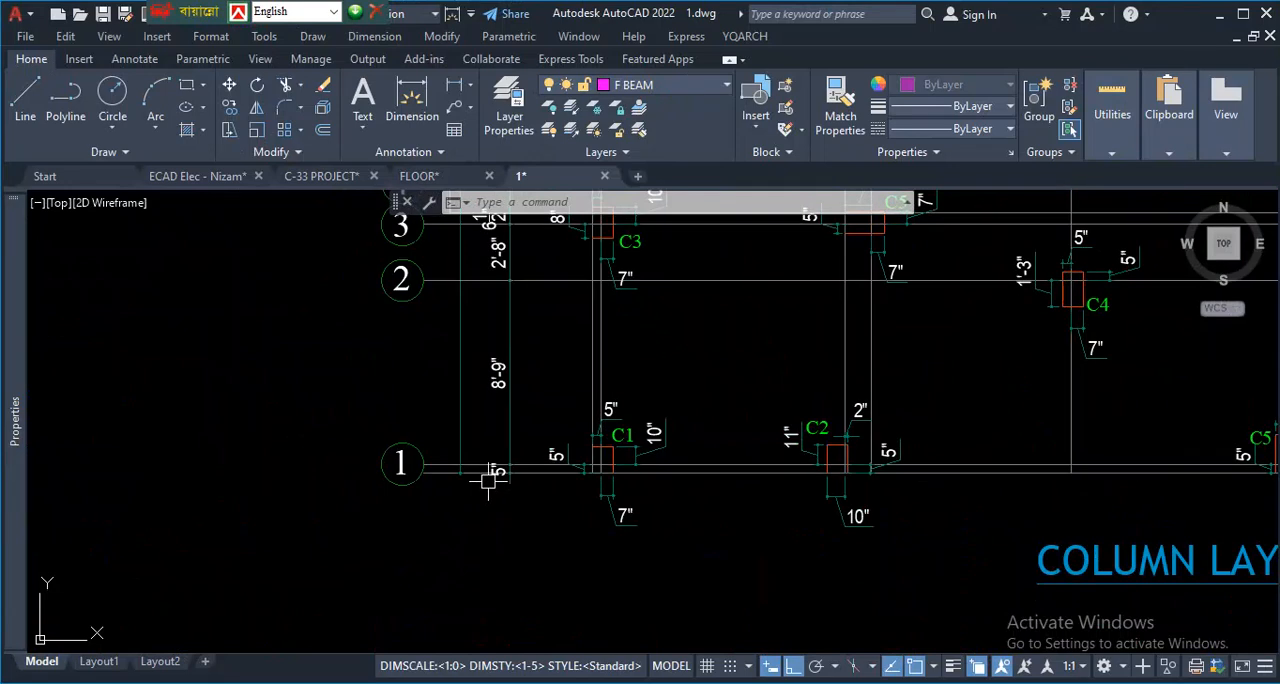
{"action": "scroll", "coordinate": [488, 481], "scroll_direction": "down", "scroll_amount": 5}
{"action": "scroll", "coordinate": [494, 374], "scroll_direction": "up", "scroll_amount": 6}
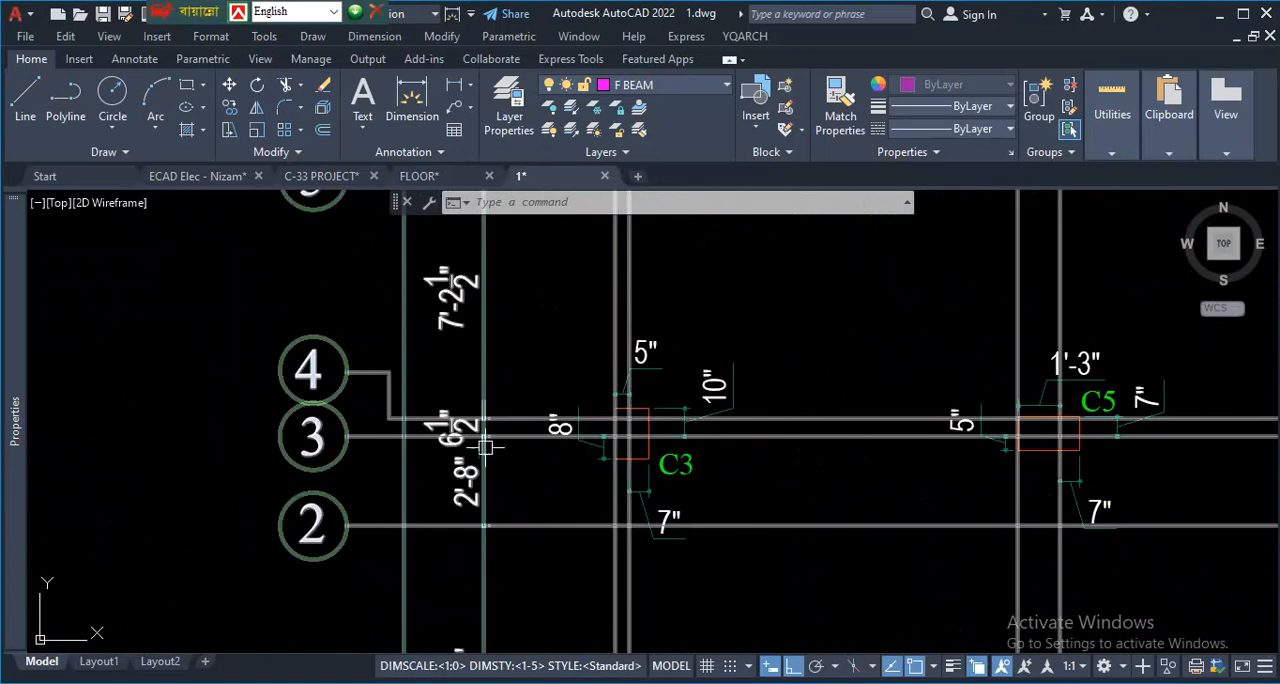
{"action": "scroll", "coordinate": [763, 418], "scroll_direction": "up", "scroll_amount": 2}
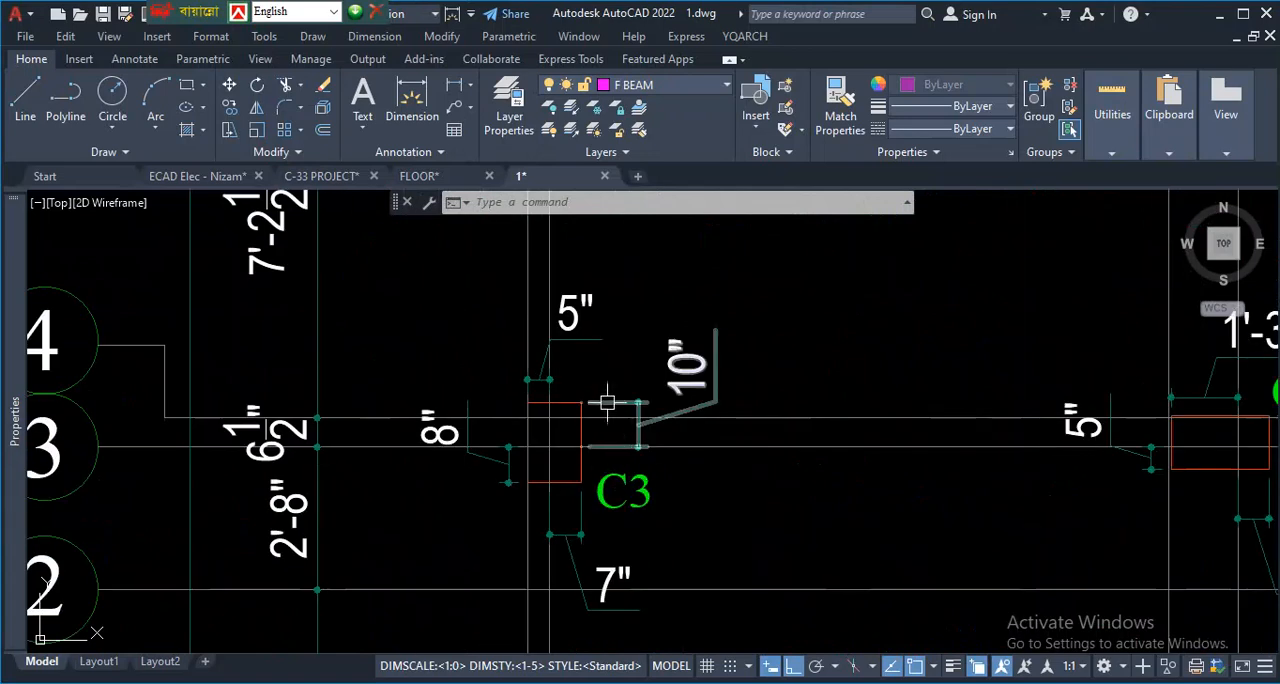
- Examine beams B3 and B6 along grid rows 3 and 4 of the typical floor beam layout
{"action": "scroll", "coordinate": [600, 400], "scroll_direction": "down", "scroll_amount": 6}
{"action": "scroll", "coordinate": [600, 428], "scroll_direction": "down", "scroll_amount": 4}
{"action": "scroll", "coordinate": [915, 432], "scroll_direction": "up", "scroll_amount": 10}
{"action": "scroll", "coordinate": [604, 386], "scroll_direction": "up", "scroll_amount": 2}
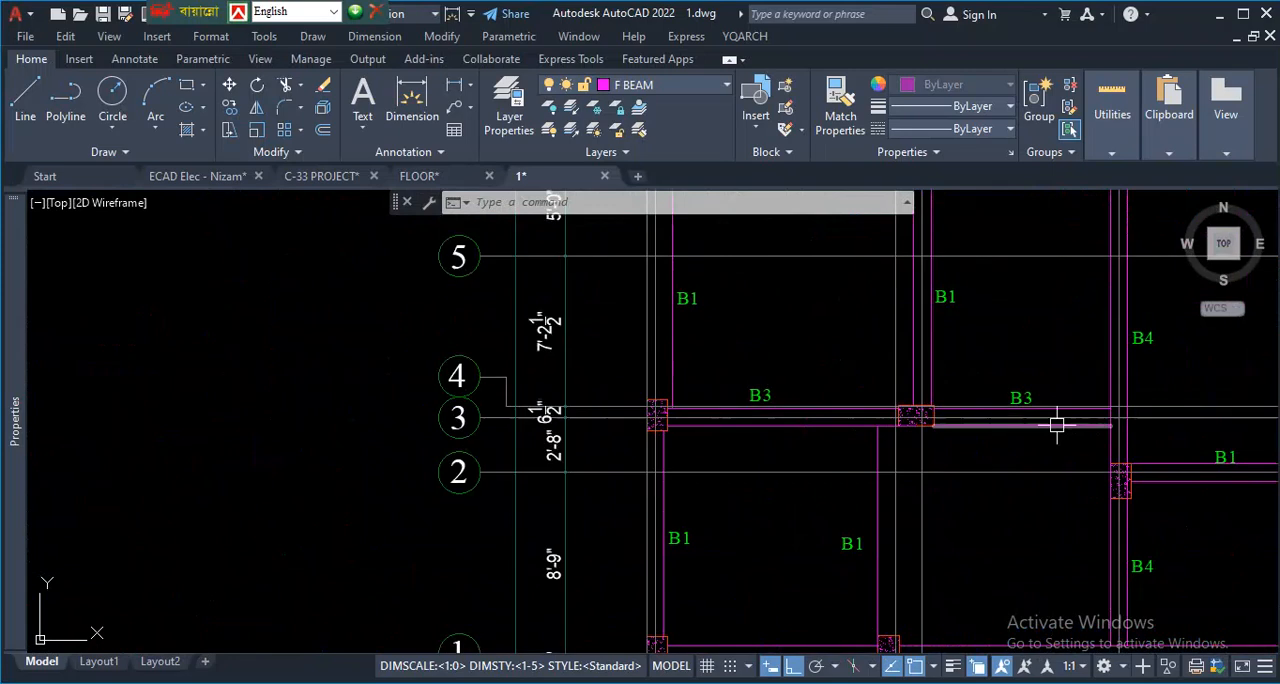
{"action": "scroll", "coordinate": [903, 446], "scroll_direction": "down", "scroll_amount": 4}
{"action": "scroll", "coordinate": [1080, 423], "scroll_direction": "up", "scroll_amount": 6}
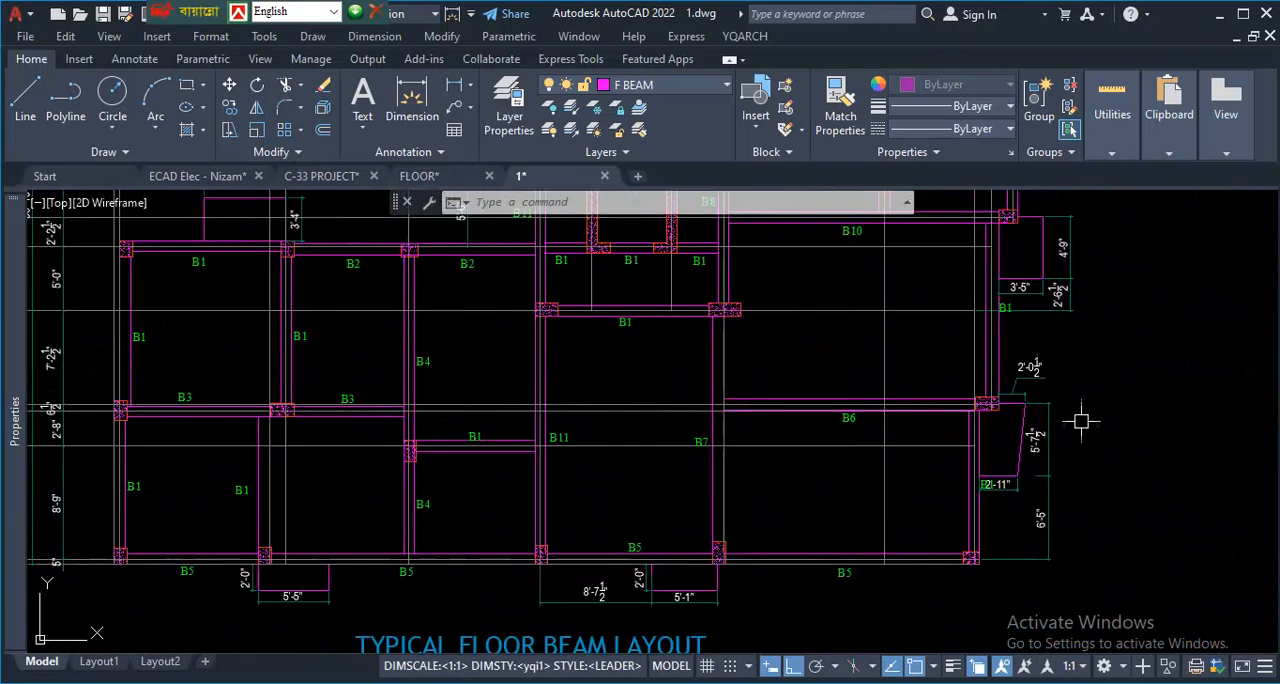
{"action": "scroll", "coordinate": [873, 424], "scroll_direction": "up", "scroll_amount": 2}
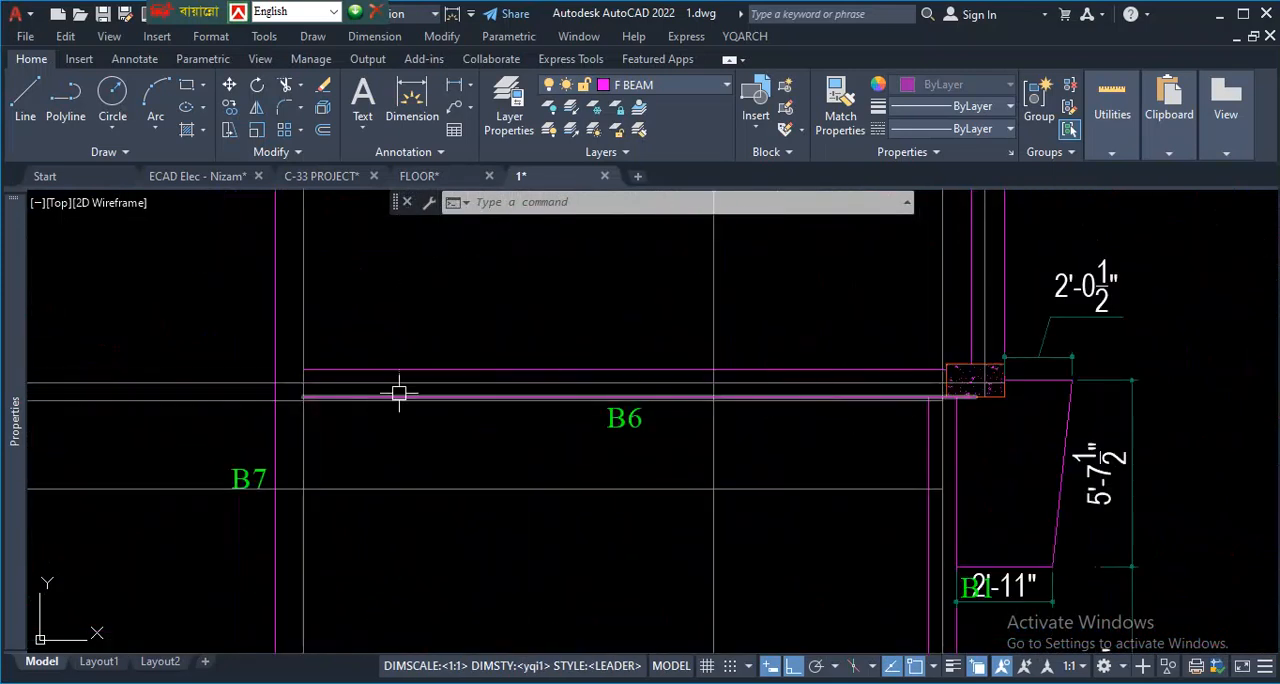
{"action": "mouse_move", "coordinate": [399, 393]}
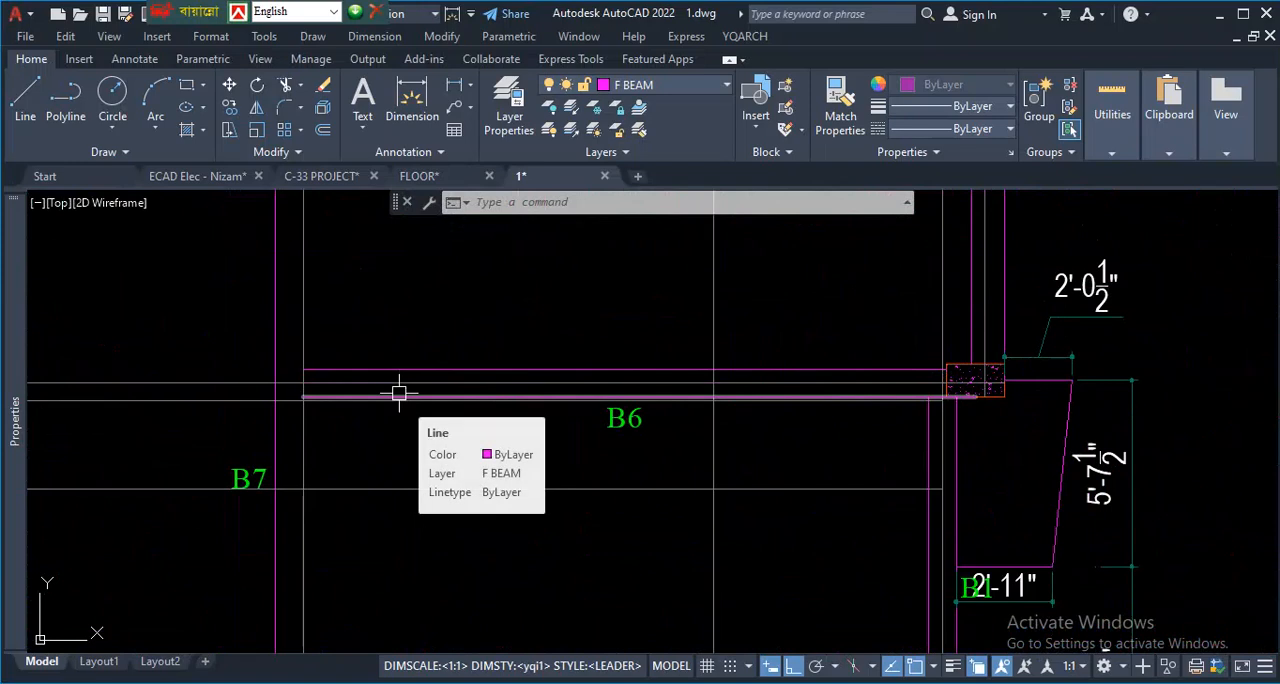
{"action": "scroll", "coordinate": [471, 389], "scroll_direction": "down", "scroll_amount": 5}
- Inspect beam B5 and its outer grid lines between the two southwestern columns of the typical floor beam layout
{"action": "scroll", "coordinate": [254, 442], "scroll_direction": "up", "scroll_amount": 4}
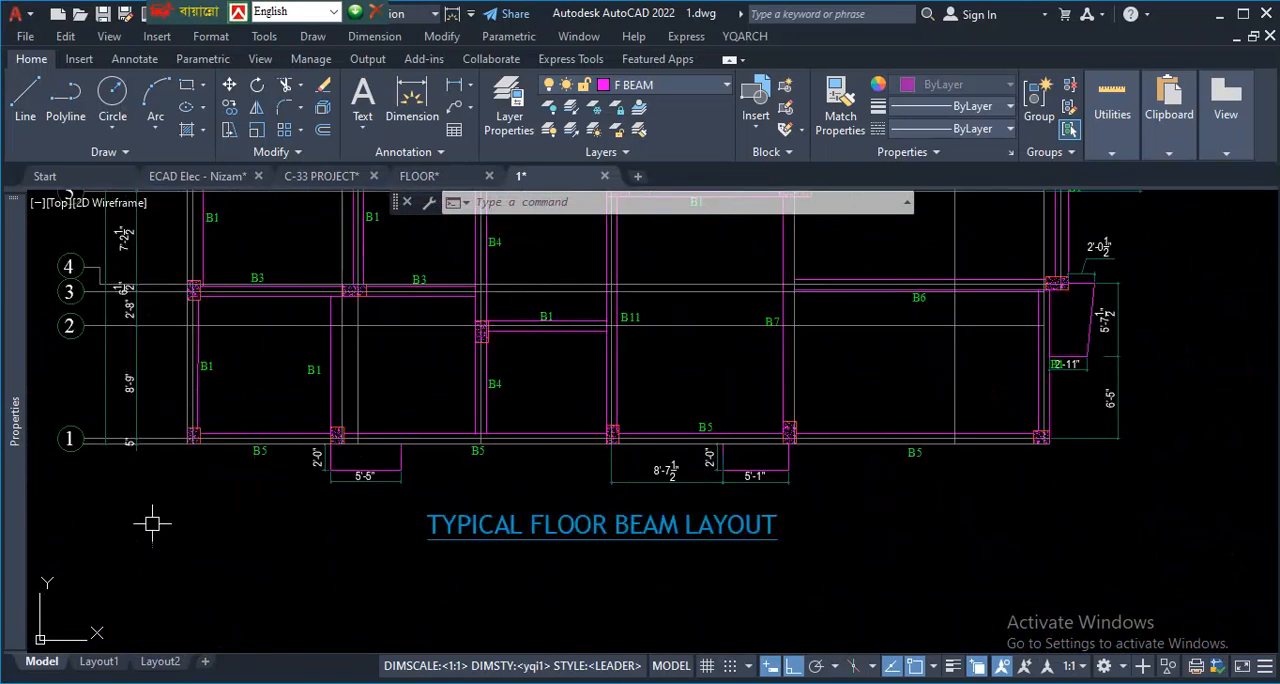
{"action": "scroll", "coordinate": [421, 474], "scroll_direction": "down", "scroll_amount": 2}
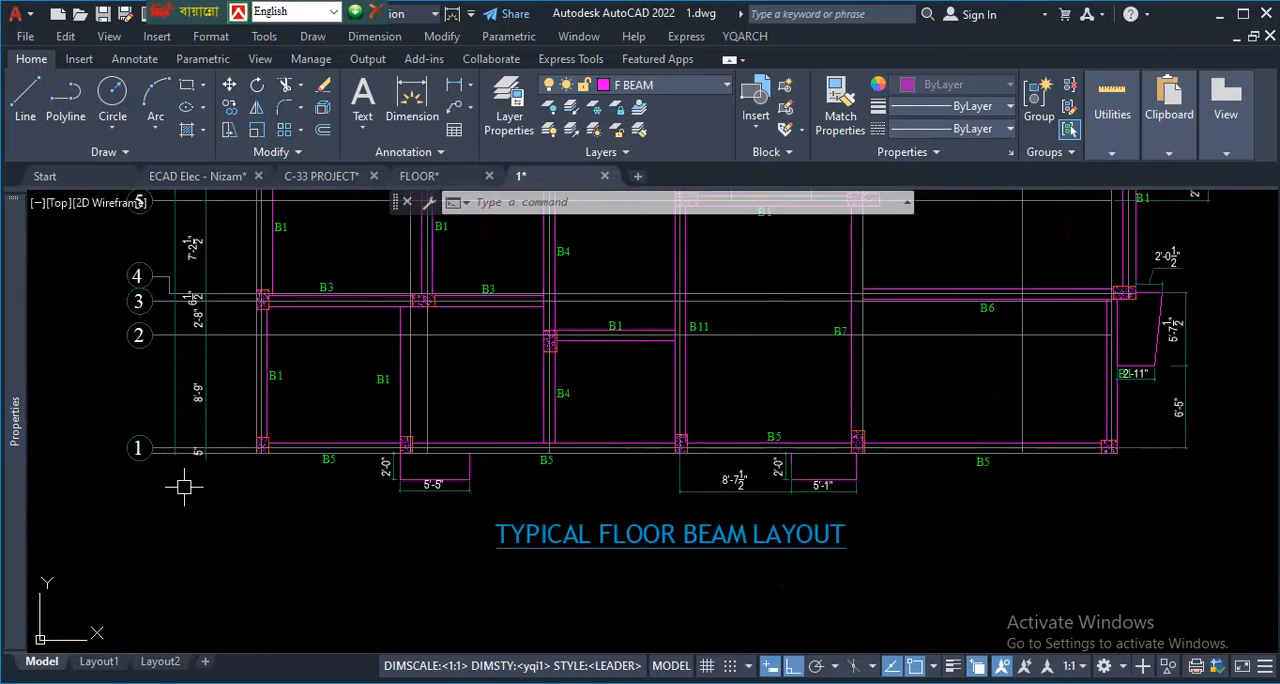
{"action": "scroll", "coordinate": [235, 474], "scroll_direction": "up", "scroll_amount": 2}
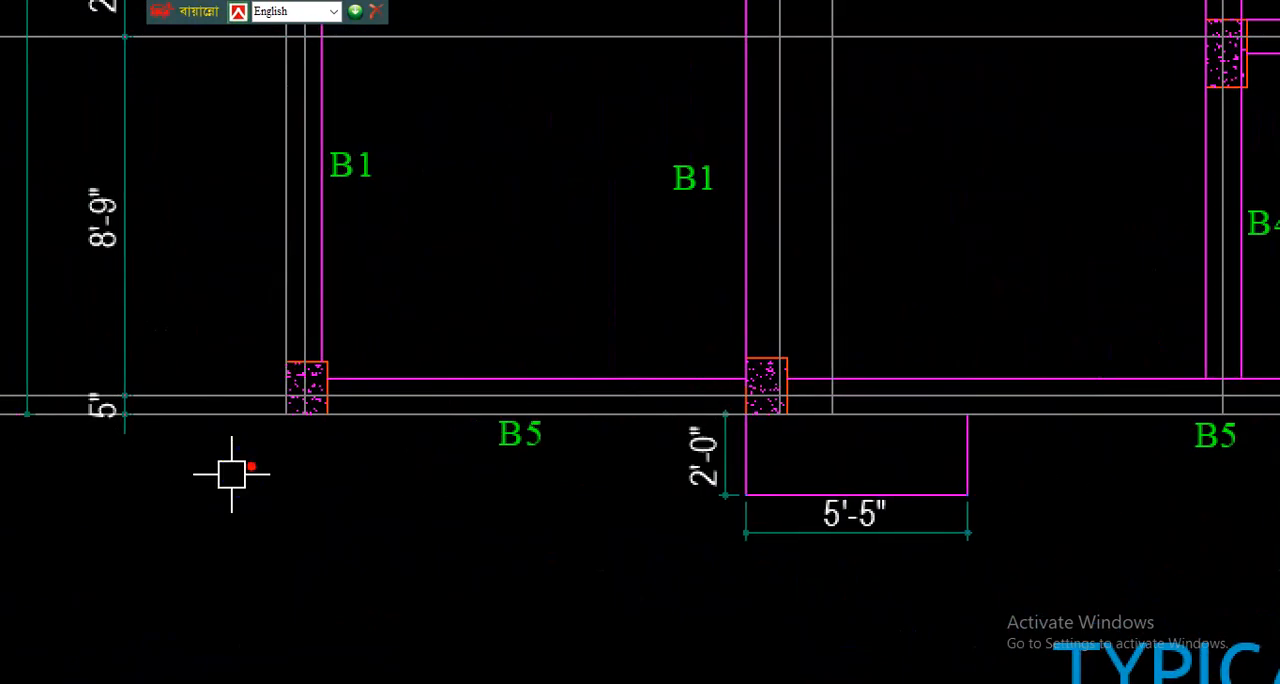
{"action": "mouse_move", "coordinate": [311, 421]}
{"action": "left_mouse_down"}
{"action": "mouse_move", "coordinate": [434, 409]}
{"action": "mouse_move", "coordinate": [634, 429]}
{"action": "mouse_move", "coordinate": [866, 405]}
{"action": "left_mouse_up"}
{"action": "mouse_move", "coordinate": [223, 395]}
{"action": "left_mouse_down"}
{"action": "mouse_move", "coordinate": [266, 431]}
{"action": "mouse_move", "coordinate": [529, 434]}
{"action": "mouse_move", "coordinate": [127, 426]}
{"action": "left_mouse_up"}
{"action": "key", "text": "Escape"}
{"action": "scroll", "coordinate": [248, 494], "scroll_direction": "down", "scroll_amount": 2}
{"action": "scroll", "coordinate": [143, 449], "scroll_direction": "up", "scroll_amount": 4}
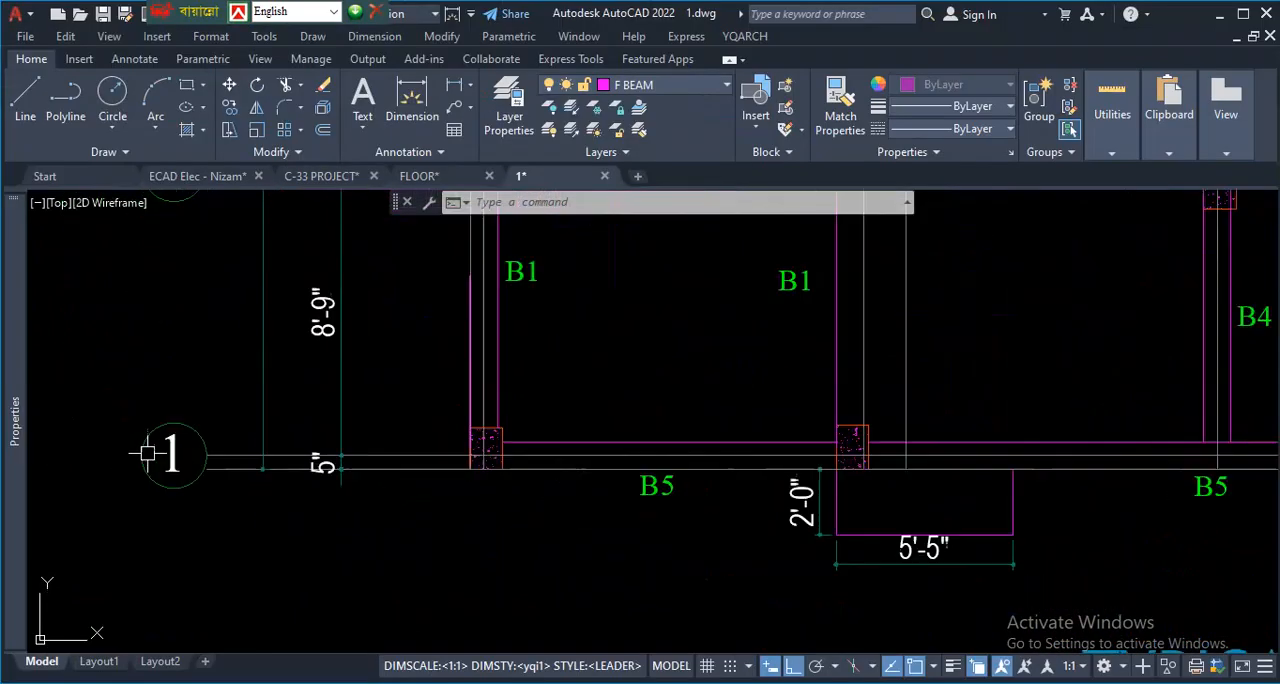
- Examine the closely spaced lines of grid rows 12 and 13 near grid column A in the typical floor beam layout
{"action": "scroll", "coordinate": [290, 500], "scroll_direction": "down", "scroll_amount": 8}
{"action": "scroll", "coordinate": [305, 212], "scroll_direction": "up", "scroll_amount": 5}
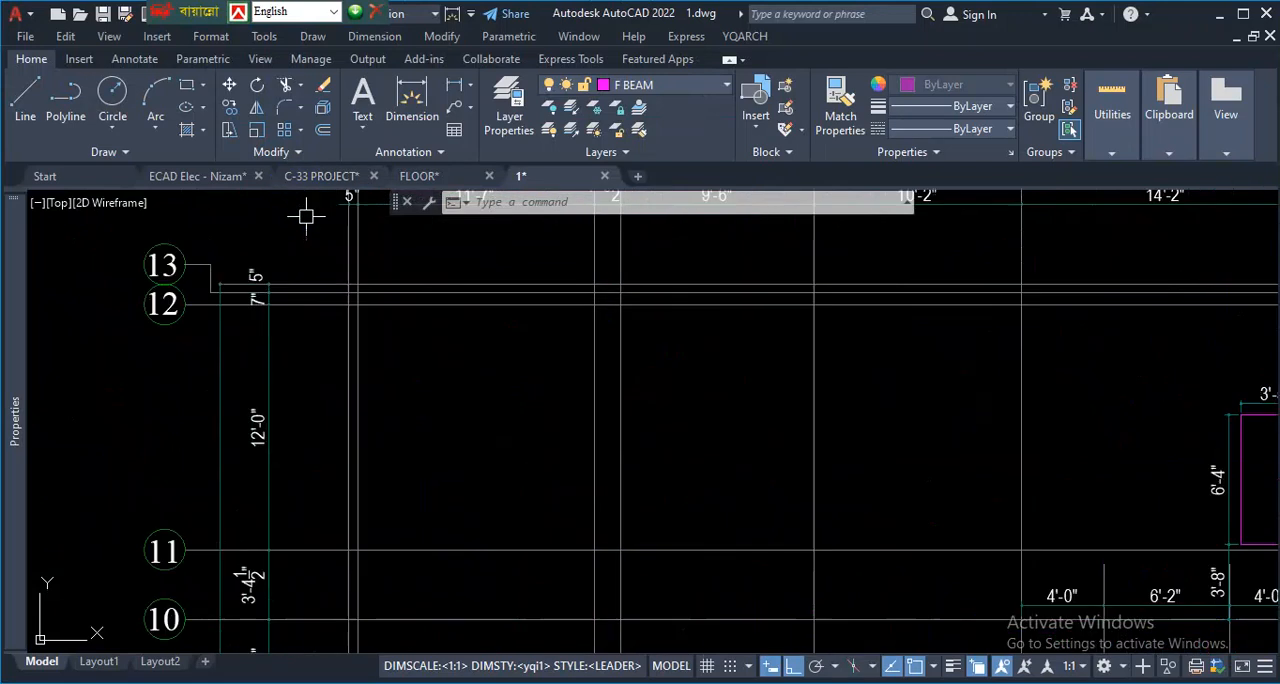
{"action": "scroll", "coordinate": [320, 295], "scroll_direction": "up", "scroll_amount": 2}
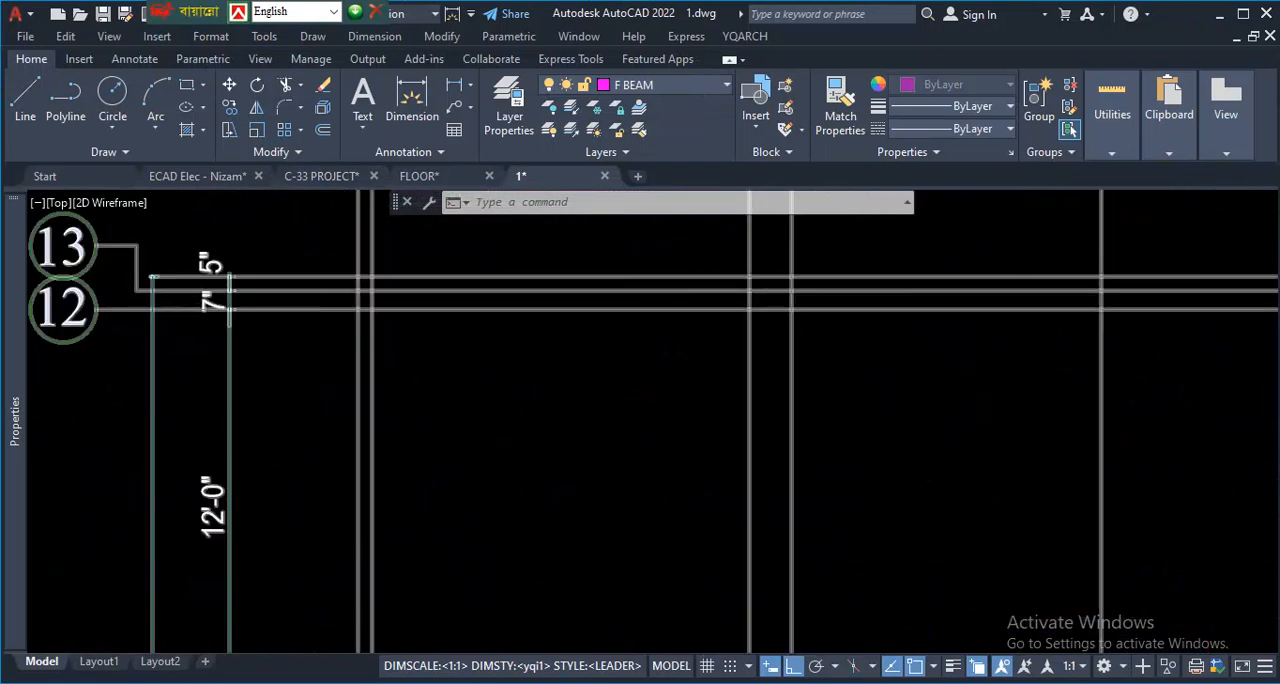
{"action": "scroll", "coordinate": [354, 306], "scroll_direction": "up", "scroll_amount": 1}
{"action": "scroll", "coordinate": [214, 314], "scroll_direction": "down", "scroll_amount": 3}
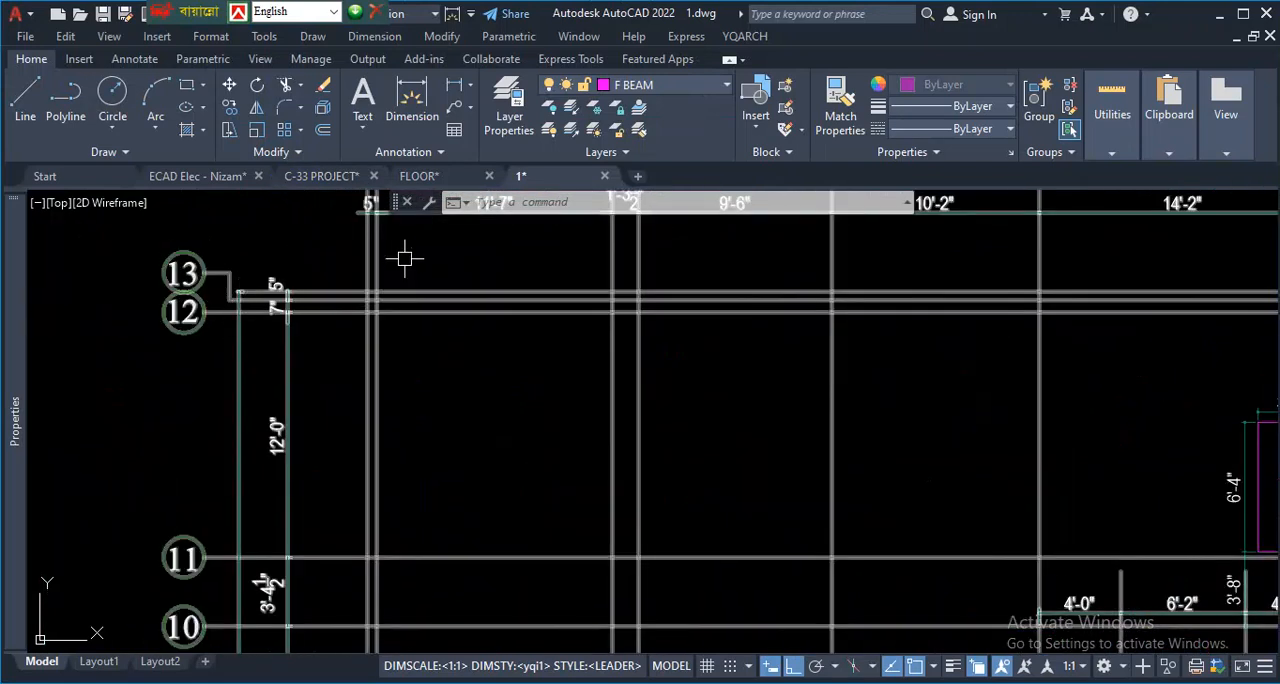
{"action": "scroll", "coordinate": [400, 262], "scroll_direction": "up", "scroll_amount": 2}
{"action": "scroll", "coordinate": [235, 322], "scroll_direction": "down", "scroll_amount": 4}
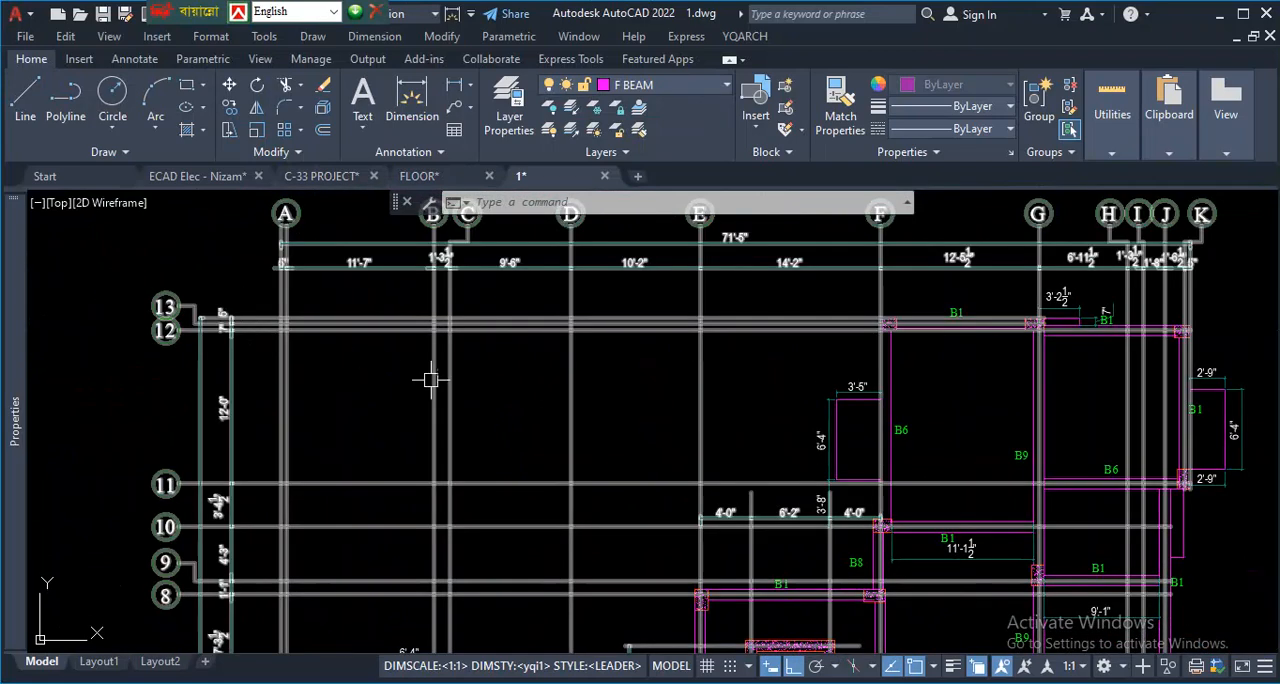
{"action": "scroll", "coordinate": [969, 309], "scroll_direction": "up", "scroll_amount": 2}
{"action": "scroll", "coordinate": [666, 334], "scroll_direction": "down", "scroll_amount": 5}
{"action": "scroll", "coordinate": [500, 288], "scroll_direction": "up", "scroll_amount": 5}
{"action": "scroll", "coordinate": [700, 400], "scroll_direction": "down", "scroll_amount": 5}
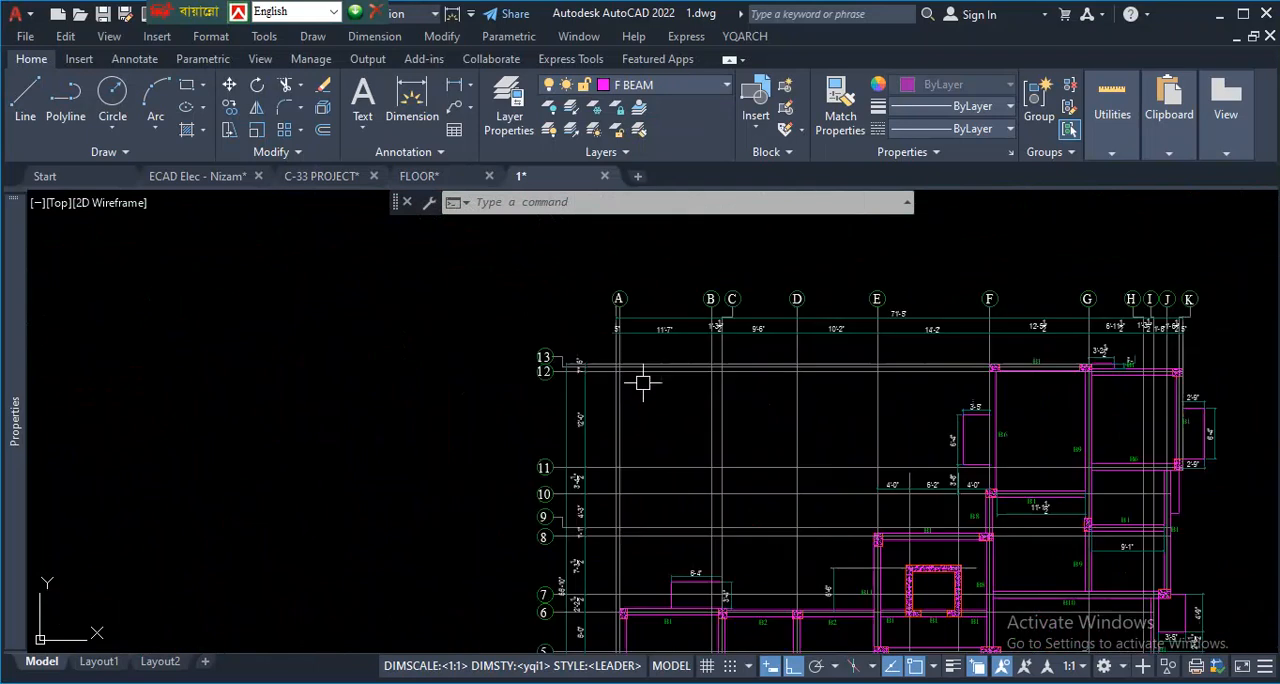
- Compare the lines at northern beam B1 between grids F and G with those at the grid 12 and 13 bubbles
{"action": "scroll", "coordinate": [1157, 387], "scroll_direction": "up", "scroll_amount": 4}
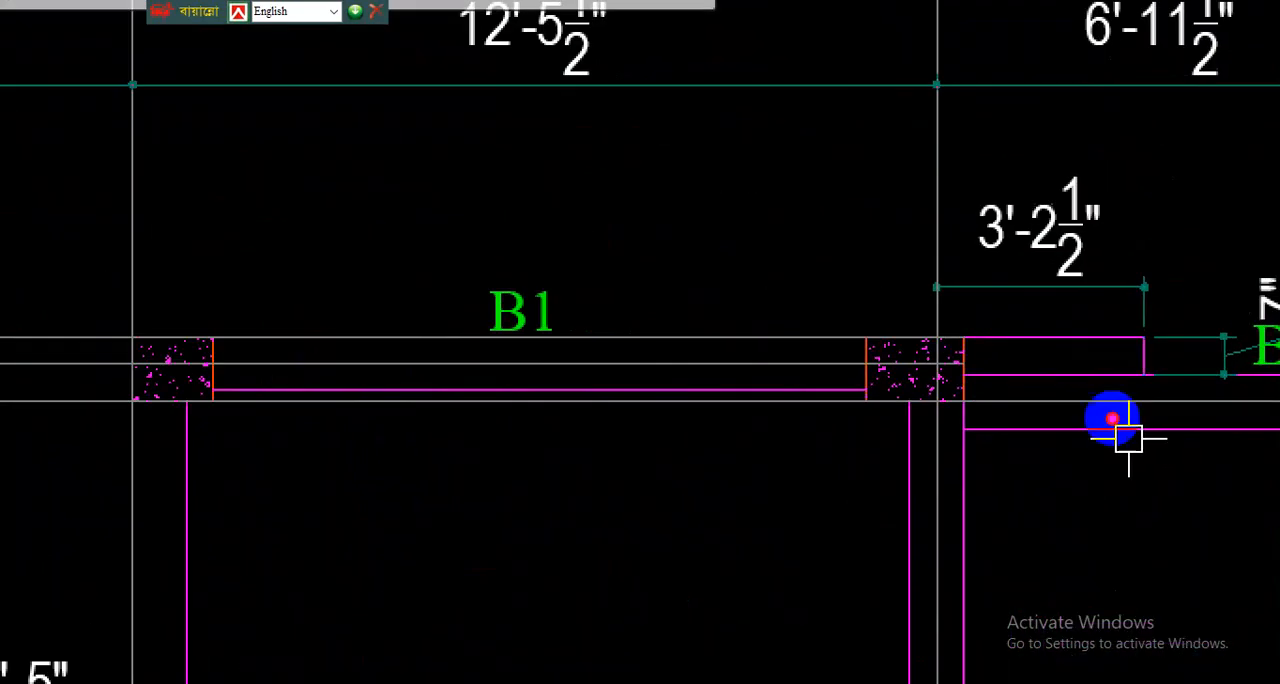
{"action": "left_click_drag", "start_coordinate": [1034, 374], "coordinate": [668, 375]}
{"action": "scroll", "coordinate": [1123, 432], "scroll_direction": "down", "scroll_amount": 5}
{"action": "scroll", "coordinate": [558, 434], "scroll_direction": "up", "scroll_amount": 6}
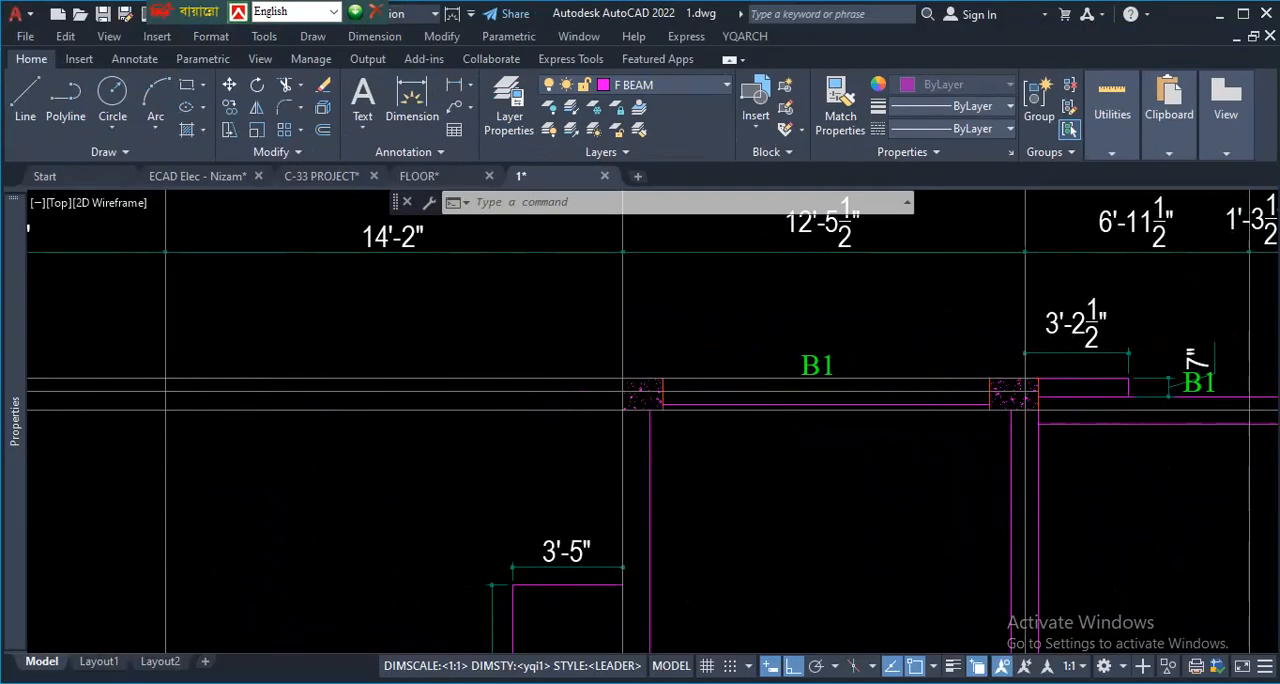
{"action": "scroll", "coordinate": [515, 415], "scroll_direction": "up", "scroll_amount": 2}
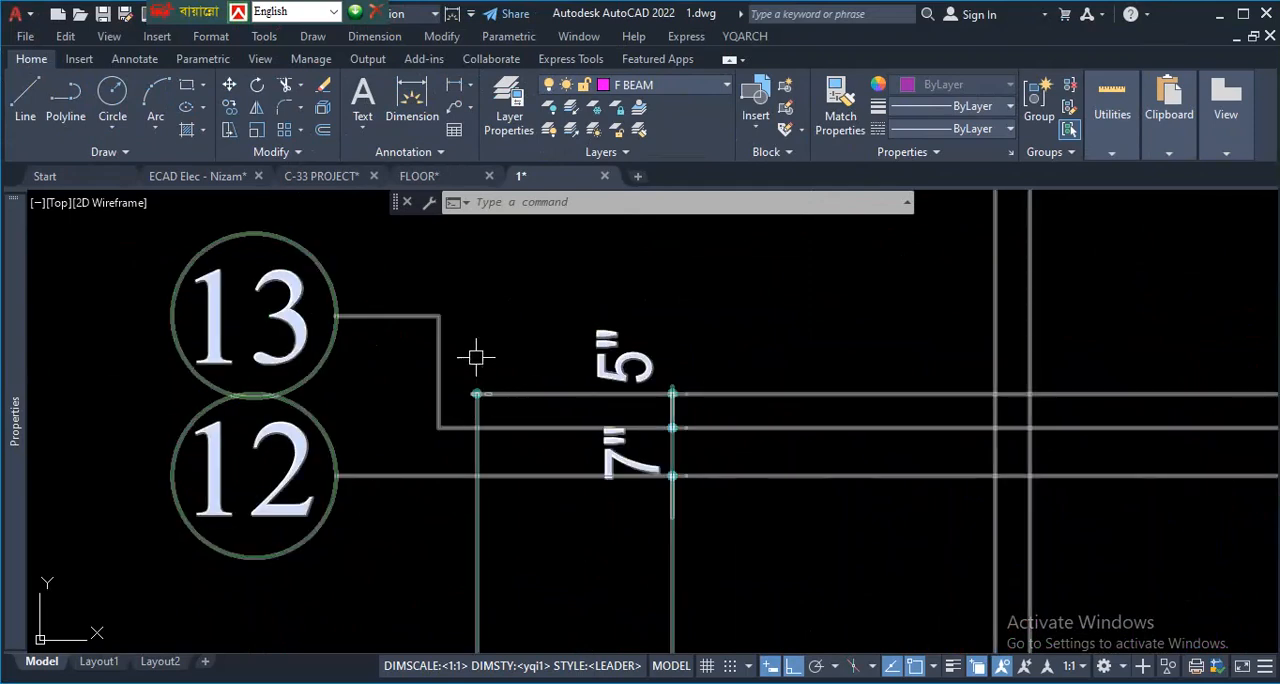
{"action": "scroll", "coordinate": [476, 357], "scroll_direction": "down", "scroll_amount": 8}
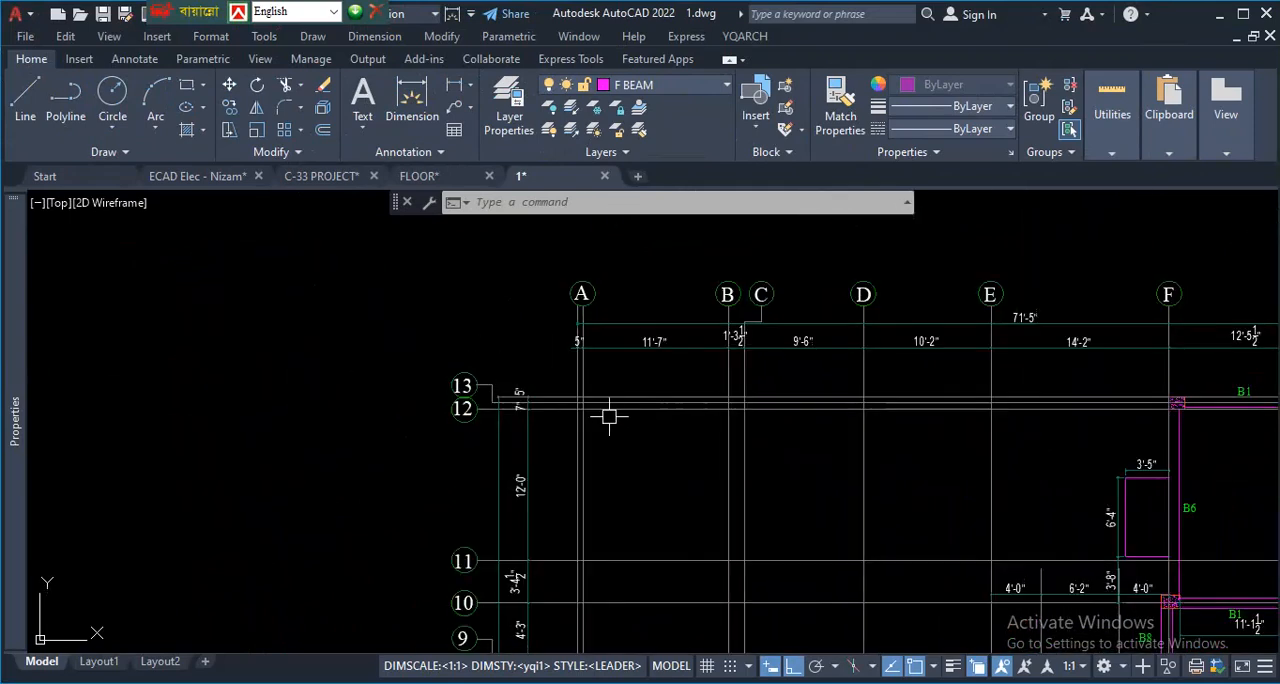
- Trace the grid 1 line and the outer line below it beside the grid 1 bubble of the typical floor beam layout
{"action": "scroll", "coordinate": [602, 417], "scroll_direction": "down", "scroll_amount": 10}
{"action": "scroll", "coordinate": [480, 338], "scroll_direction": "up", "scroll_amount": 12}
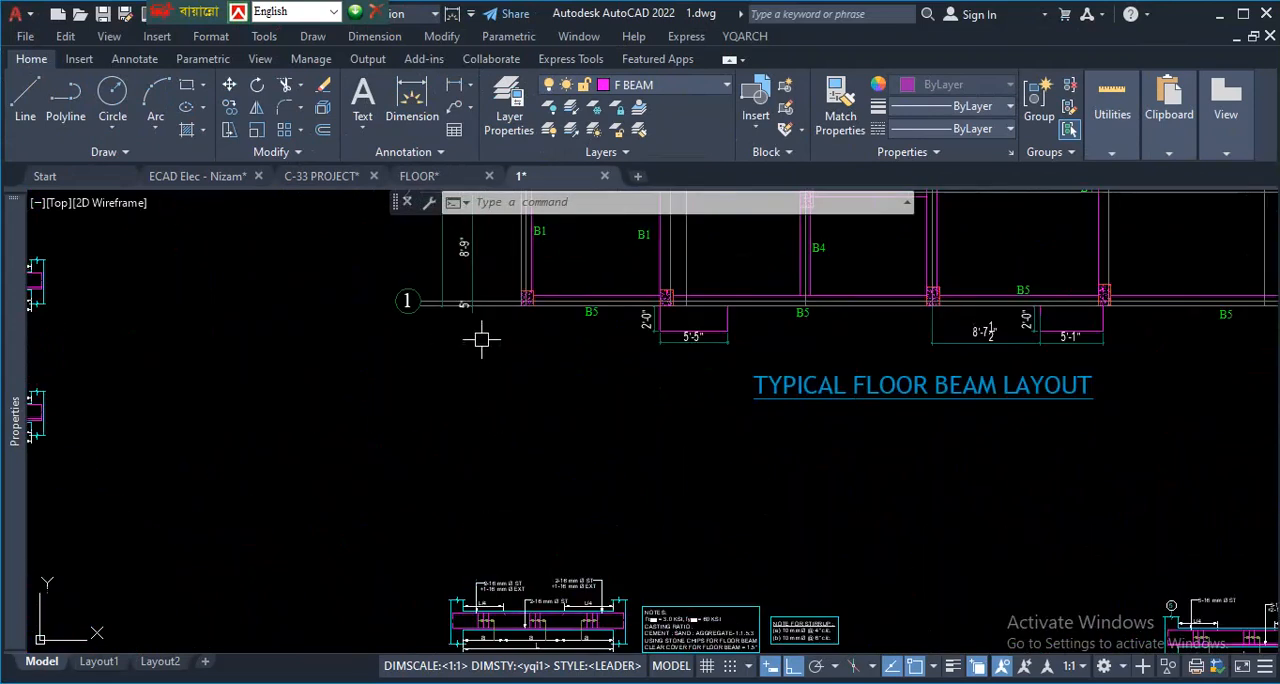
{"action": "scroll", "coordinate": [405, 261], "scroll_direction": "up", "scroll_amount": 4}
{"action": "key", "text": "ctrl+1"}
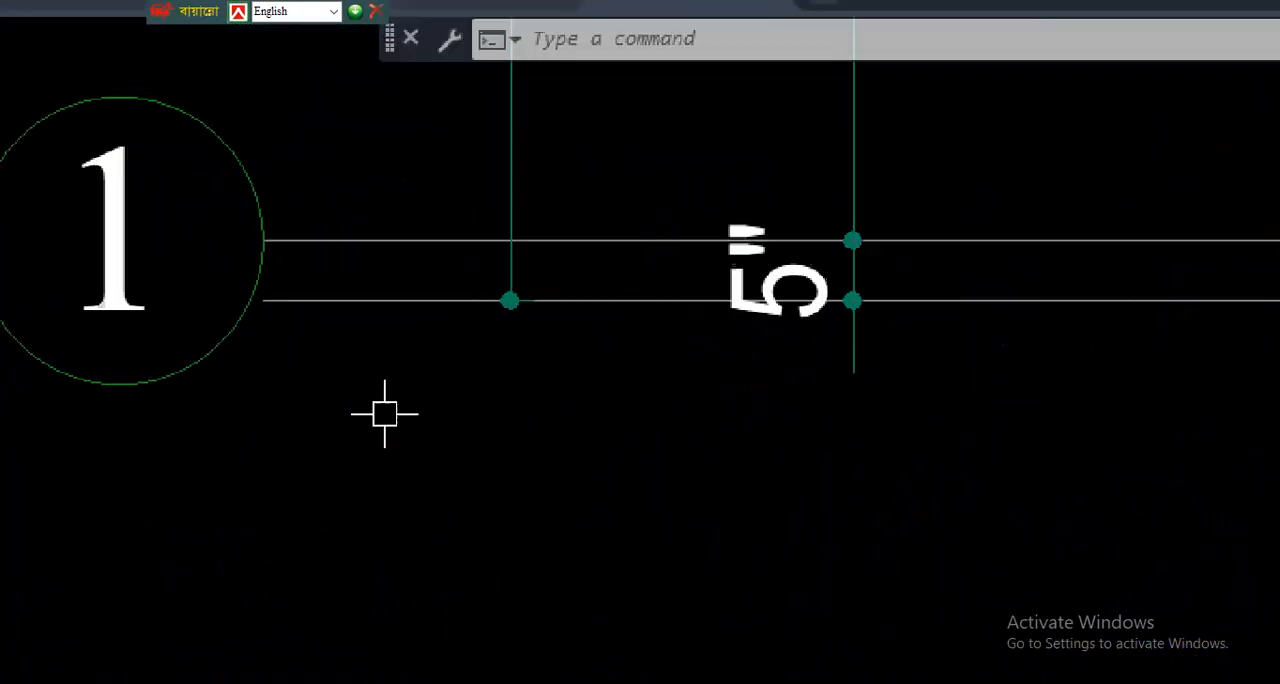
{"action": "left_click", "coordinate": [483, 403]}
{"action": "mouse_move", "coordinate": [611, 350]}
{"action": "left_mouse_down"}
{"action": "mouse_move", "coordinate": [326, 358]}
{"action": "mouse_move", "coordinate": [406, 315]}
{"action": "mouse_move", "coordinate": [623, 306]}
{"action": "mouse_move", "coordinate": [743, 318]}
{"action": "left_mouse_up"}
{"action": "mouse_move", "coordinate": [529, 286]}
{"action": "left_mouse_down"}
{"action": "mouse_move", "coordinate": [500, 312]}
{"action": "mouse_move", "coordinate": [569, 316]}
{"action": "left_mouse_up"}
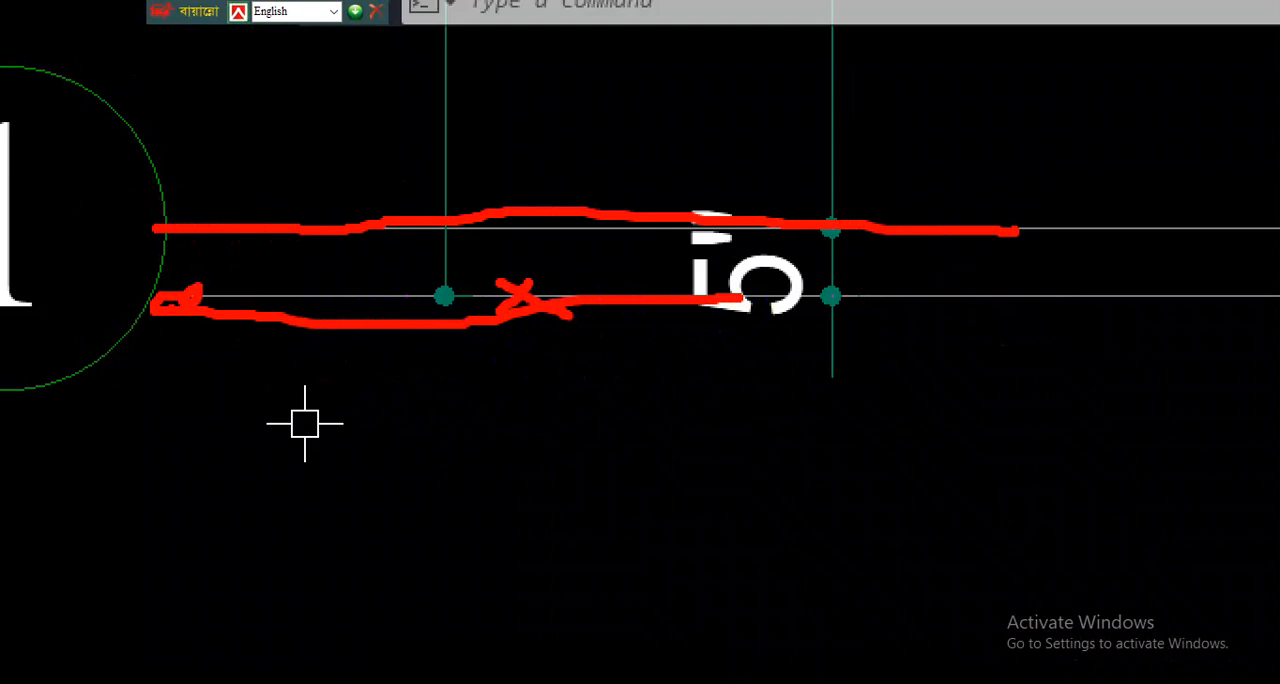
{"action": "key", "text": "Escape"}
- Locate the column layout and examine the outer line beneath columns C1 and C2 along grid row 1
{"action": "scroll", "coordinate": [622, 352], "scroll_direction": "down", "scroll_amount": 12}
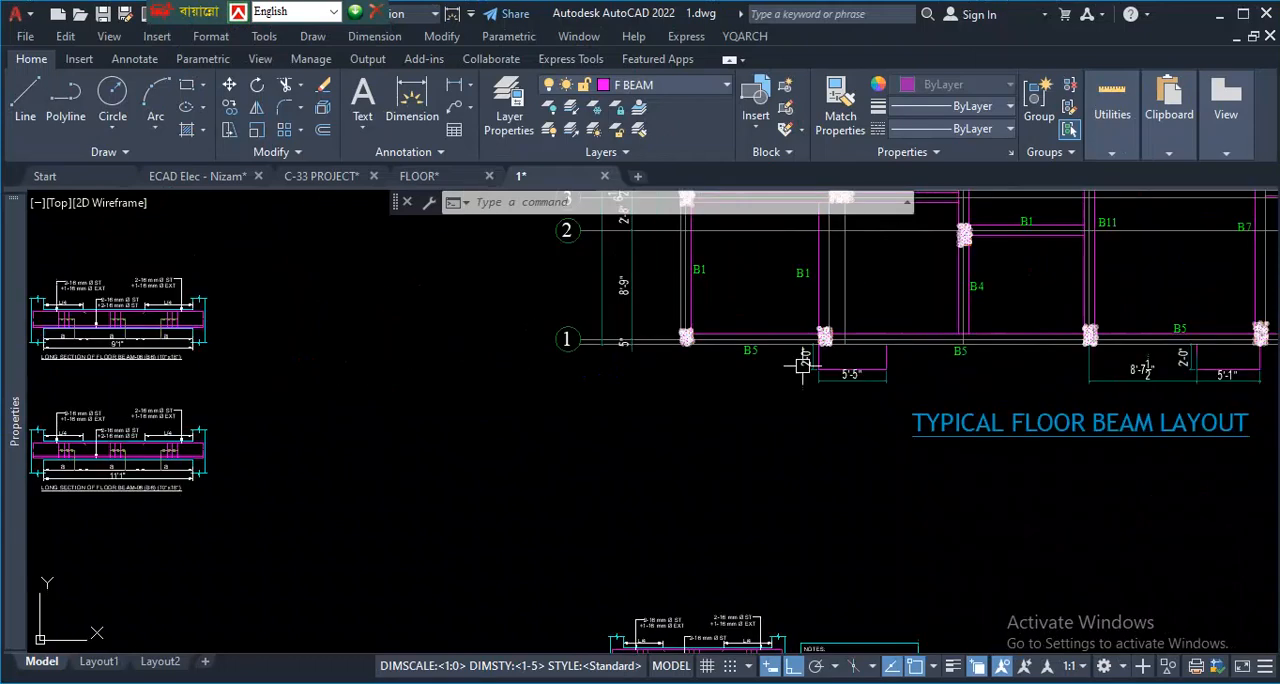
{"action": "scroll", "coordinate": [960, 352], "scroll_direction": "up", "scroll_amount": 2}
{"action": "scroll", "coordinate": [1188, 347], "scroll_direction": "down", "scroll_amount": 6}
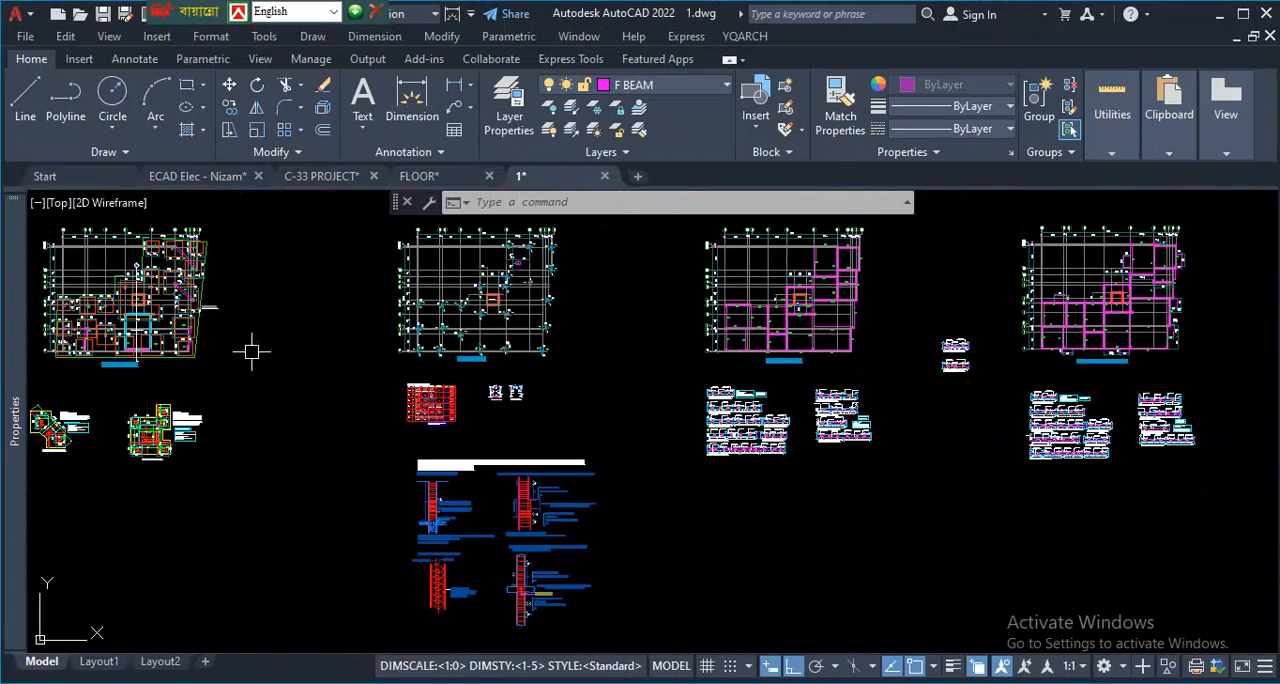
{"action": "scroll", "coordinate": [80, 342], "scroll_direction": "up", "scroll_amount": 4}
{"action": "mouse_move", "coordinate": [15, 350]}
{"action": "scroll", "coordinate": [731, 394], "scroll_direction": "down", "scroll_amount": 3}
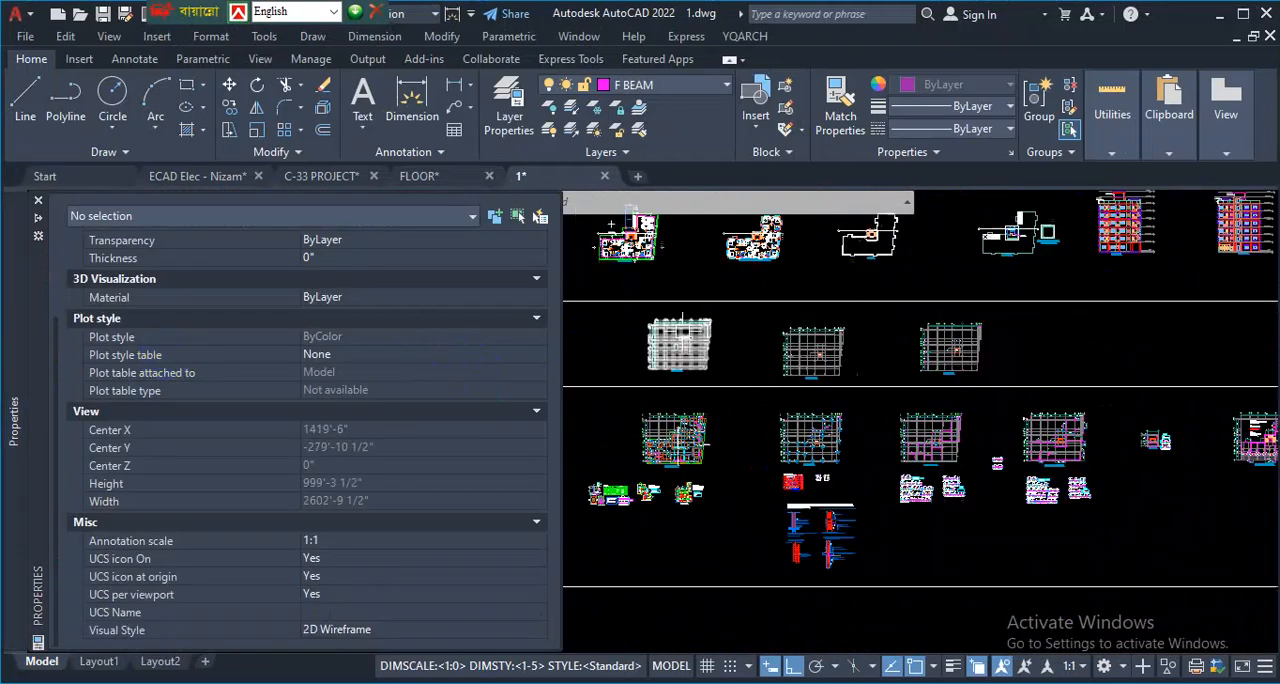
{"action": "scroll", "coordinate": [609, 549], "scroll_direction": "up", "scroll_amount": 6}
{"action": "key", "text": "ctrl+1"}
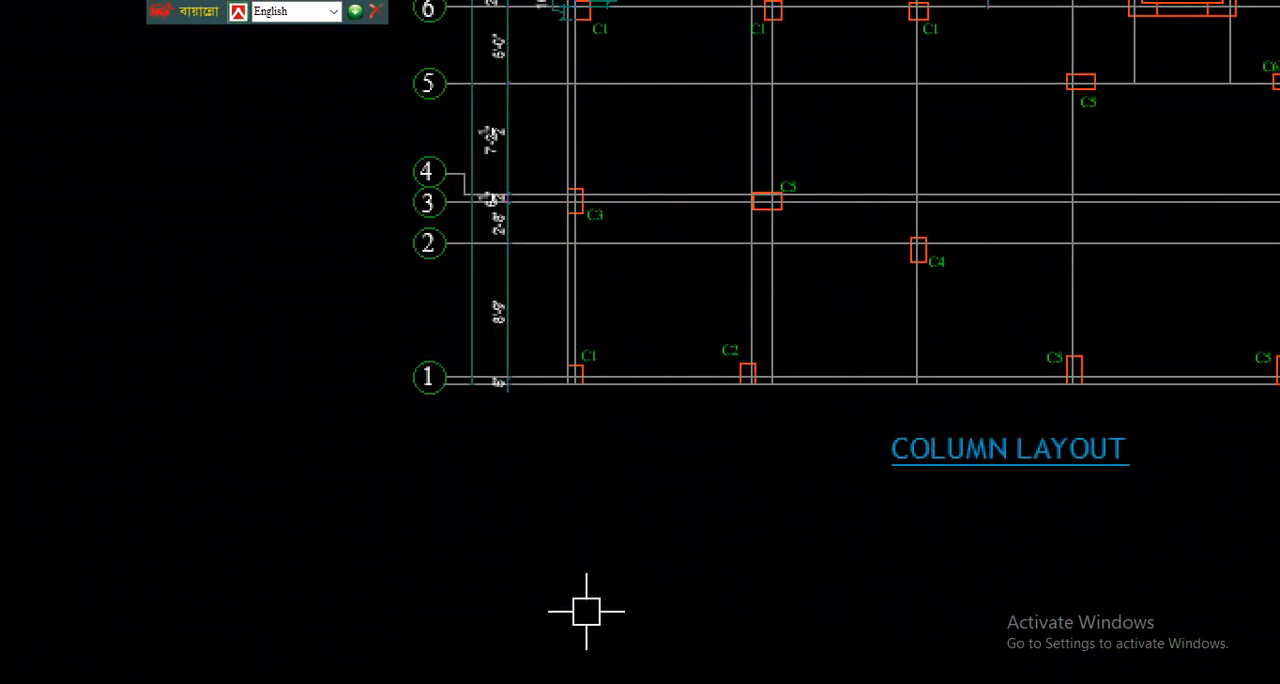
{"action": "left_click_drag", "start_coordinate": [476, 437], "coordinate": [671, 437], "text": "shift"}
{"action": "mouse_move", "coordinate": [577, 437]}
{"action": "left_mouse_down", "text": "shift"}
{"action": "mouse_move", "coordinate": [577, 421]}
{"action": "mouse_move", "coordinate": [635, 392]}
{"action": "left_mouse_up", "text": "shift"}
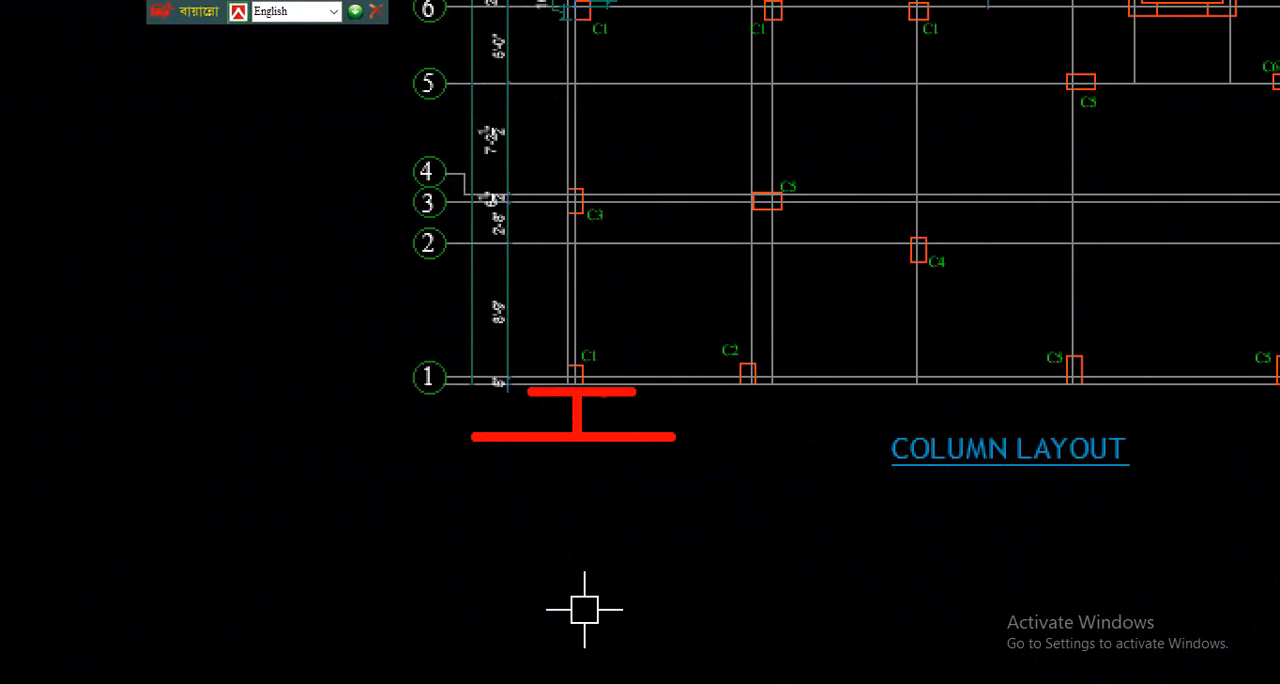
{"action": "left_click_drag", "start_coordinate": [475, 389], "coordinate": [850, 404]}
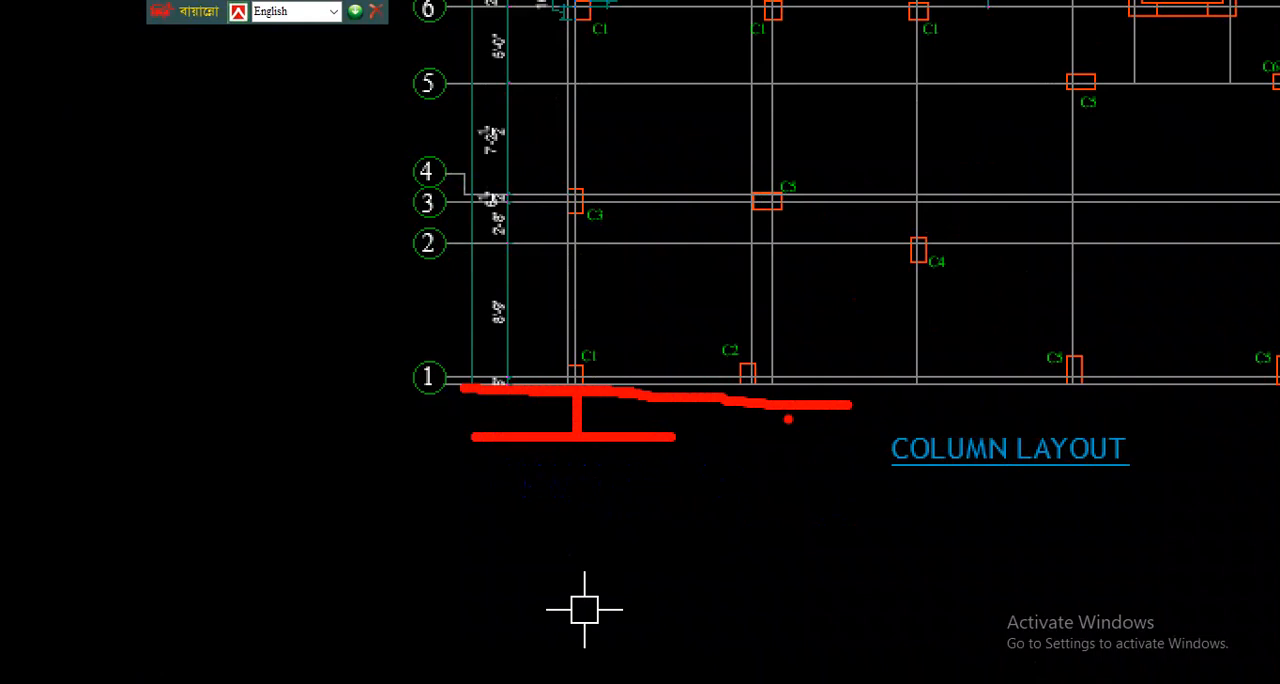
{"action": "key", "text": "Escape"}
- Examine the setback dimensions between the building's southeast corner and the property boundary in the ground floor plan
{"action": "scroll", "coordinate": [606, 530], "scroll_direction": "down", "scroll_amount": 6}
{"action": "scroll", "coordinate": [538, 426], "scroll_direction": "up", "scroll_amount": 5}
{"action": "scroll", "coordinate": [494, 418], "scroll_direction": "up", "scroll_amount": 3}
{"action": "scroll", "coordinate": [421, 531], "scroll_direction": "up", "scroll_amount": 5}
{"action": "scroll", "coordinate": [918, 464], "scroll_direction": "down", "scroll_amount": 2}
{"action": "scroll", "coordinate": [930, 452], "scroll_direction": "up", "scroll_amount": 5}
{"action": "key", "text": "ctrl+1"}
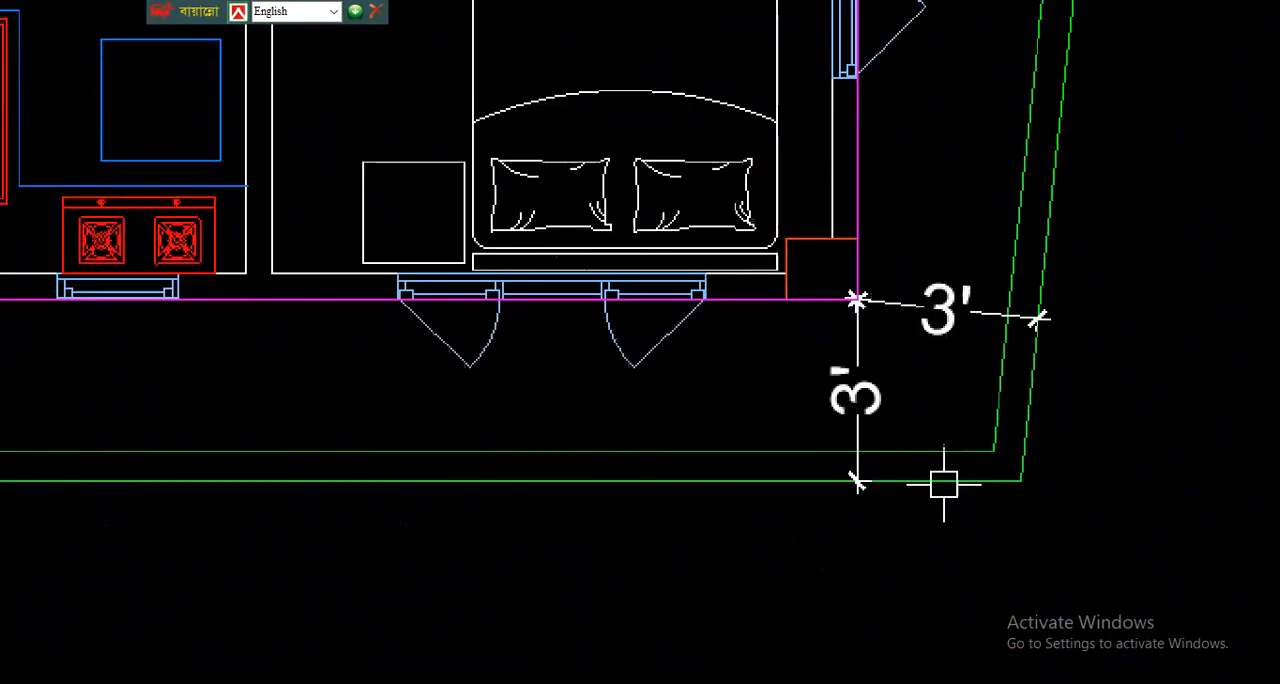
{"action": "left_click", "coordinate": [889, 463]}
{"action": "mouse_move", "coordinate": [857, 485]}
{"action": "left_mouse_down"}
{"action": "mouse_move", "coordinate": [857, 296]}
{"action": "mouse_move", "coordinate": [766, 313]}
{"action": "left_mouse_up"}
{"action": "left_click_drag", "start_coordinate": [679, 455], "coordinate": [1023, 453]}
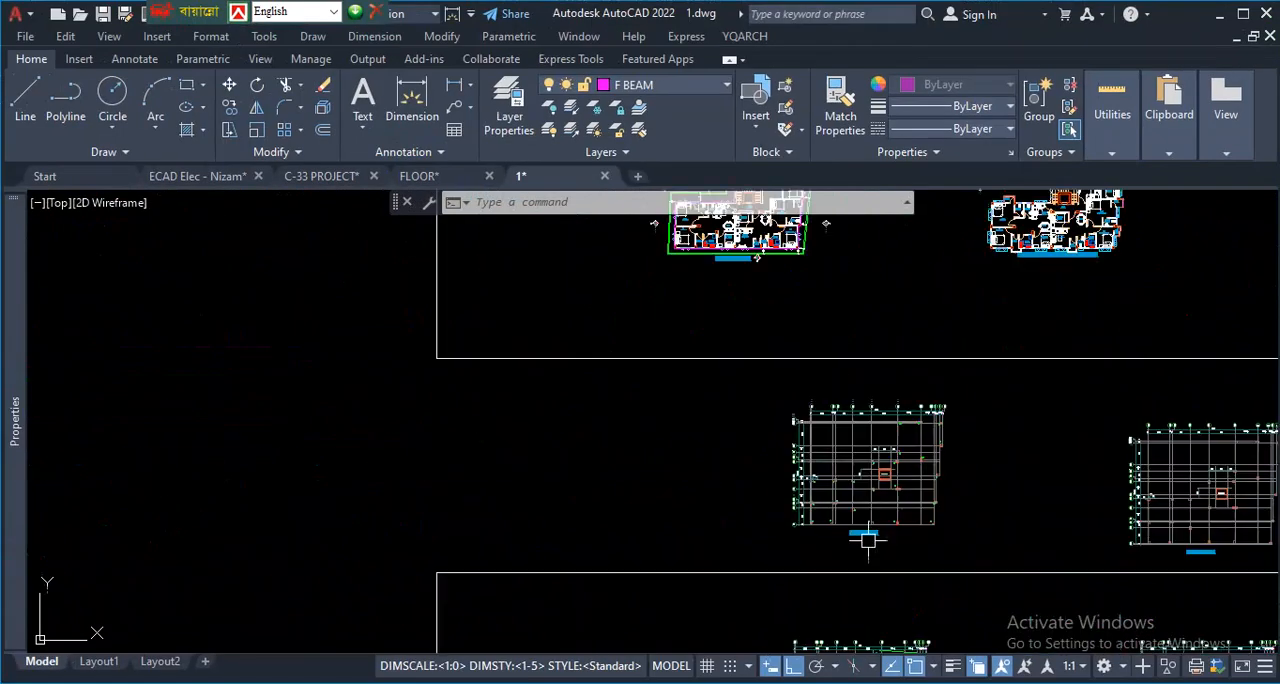
{"action": "scroll", "coordinate": [868, 540], "scroll_direction": "up", "scroll_amount": 7}
- Inspect the paired grid row 1 lines at the southwest C1 column of the column layout
{"action": "scroll", "coordinate": [723, 472], "scroll_direction": "down", "scroll_amount": 7}
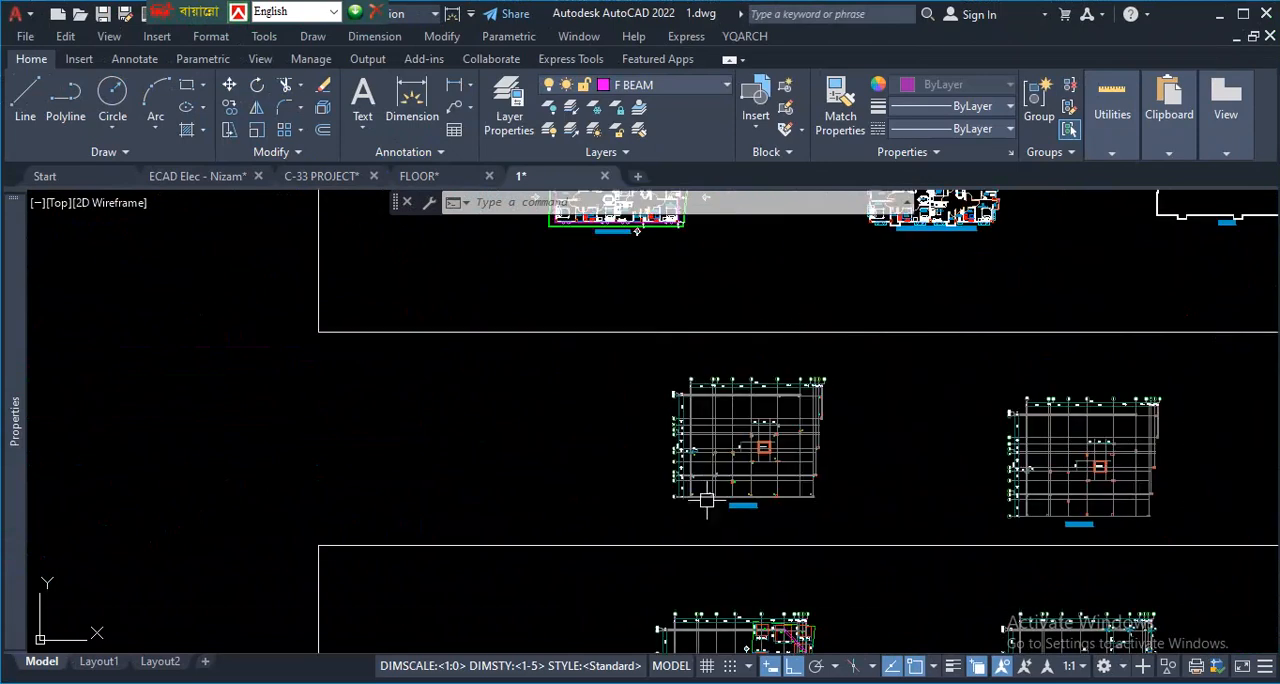
{"action": "scroll", "coordinate": [706, 500], "scroll_direction": "up", "scroll_amount": 6}
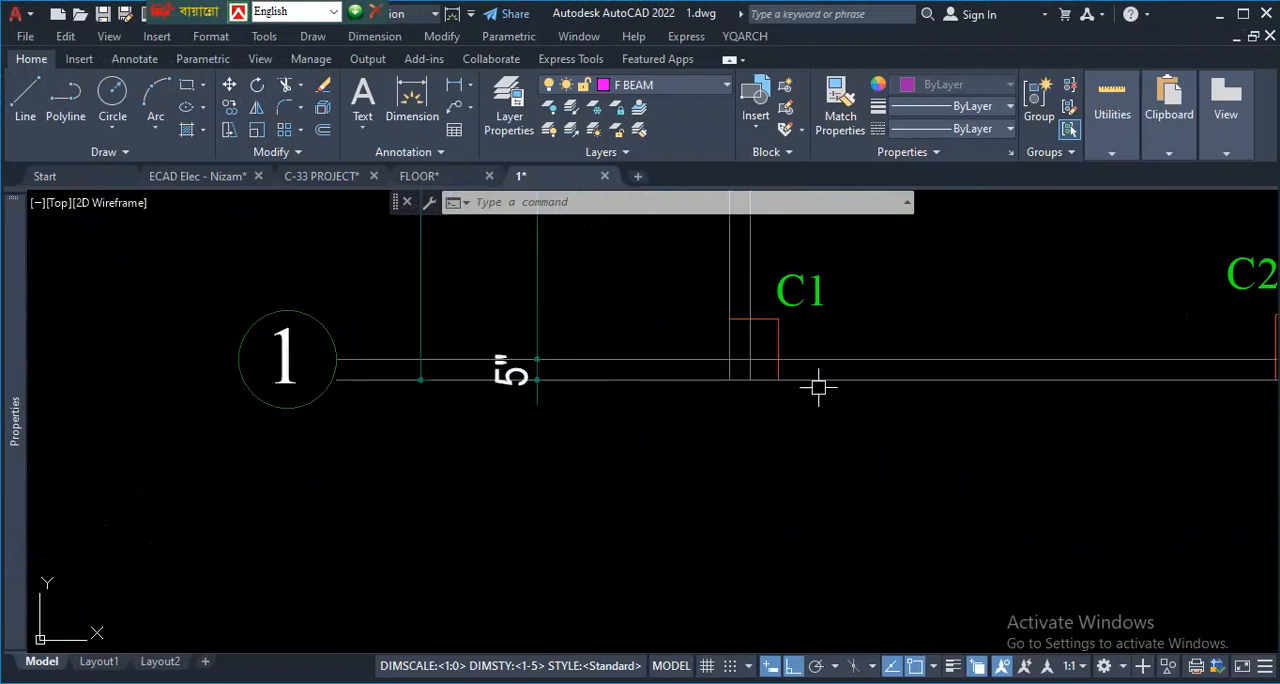
{"action": "scroll", "coordinate": [818, 387], "scroll_direction": "down", "scroll_amount": 10}
- Compare the southern outer wall line with the boundary line at the aligned setback dimension in the ground floor plan
{"action": "scroll", "coordinate": [690, 540], "scroll_direction": "up", "scroll_amount": 4}
{"action": "scroll", "coordinate": [656, 413], "scroll_direction": "up", "scroll_amount": 3}
{"action": "key", "text": "ctrl+0"}
{"action": "scroll", "coordinate": [697, 520], "scroll_direction": "up", "scroll_amount": 1}
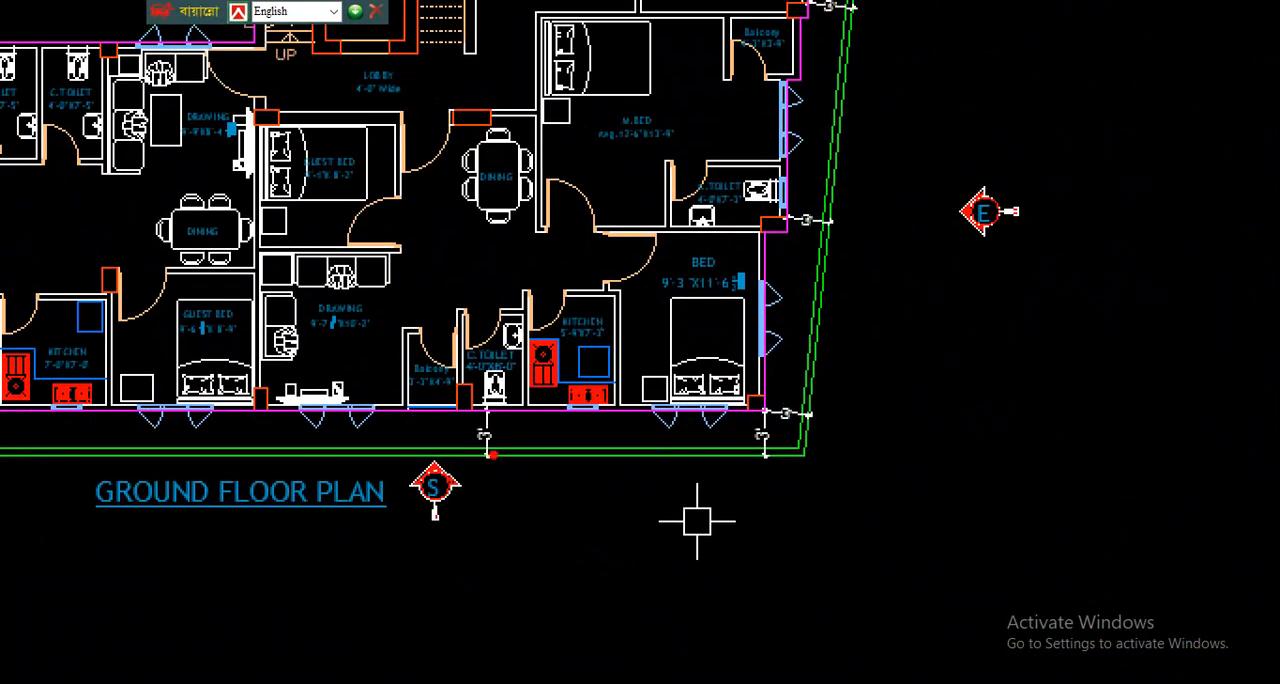
{"action": "left_click_drag", "start_coordinate": [778, 412], "coordinate": [676, 415]}
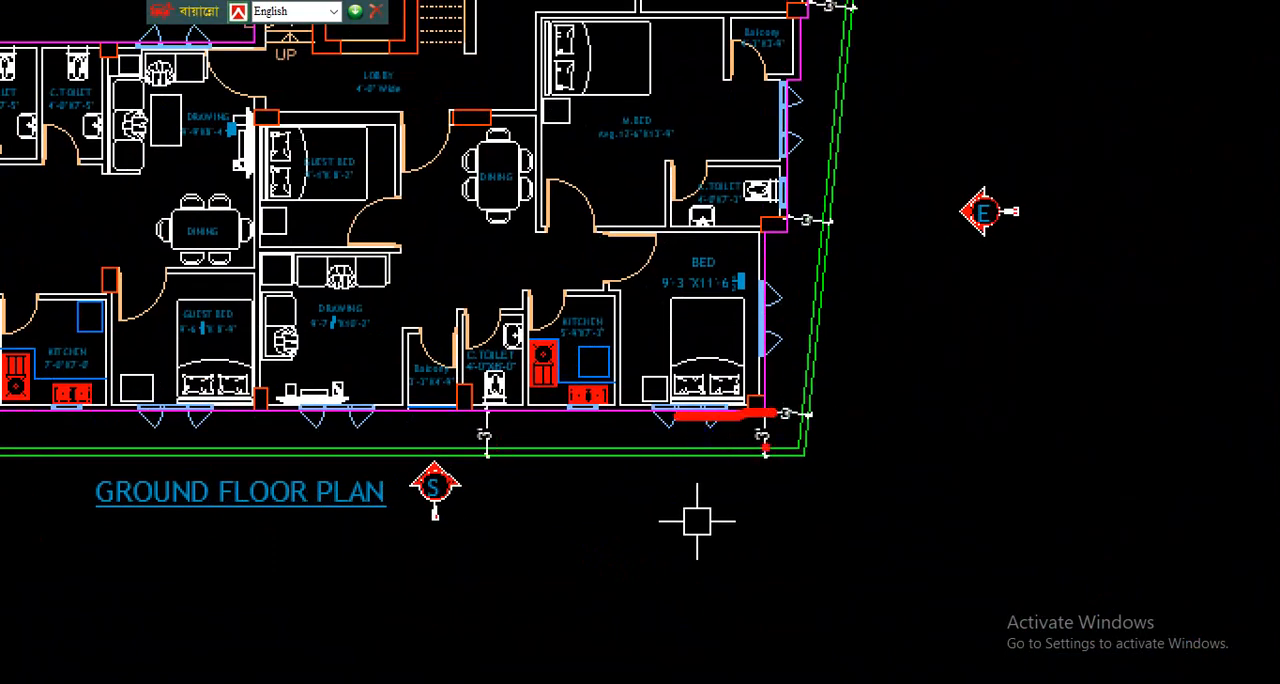
{"action": "left_click", "coordinate": [712, 459]}
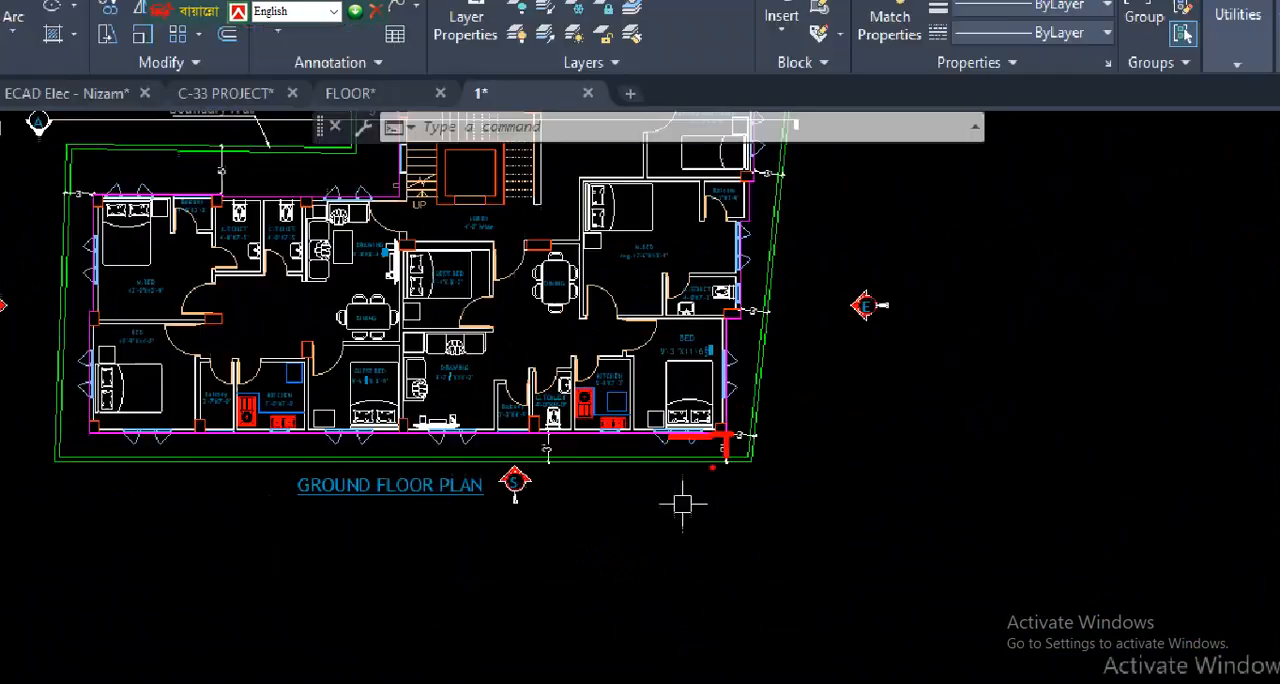
{"action": "scroll", "coordinate": [764, 453], "scroll_direction": "up", "scroll_amount": 8}
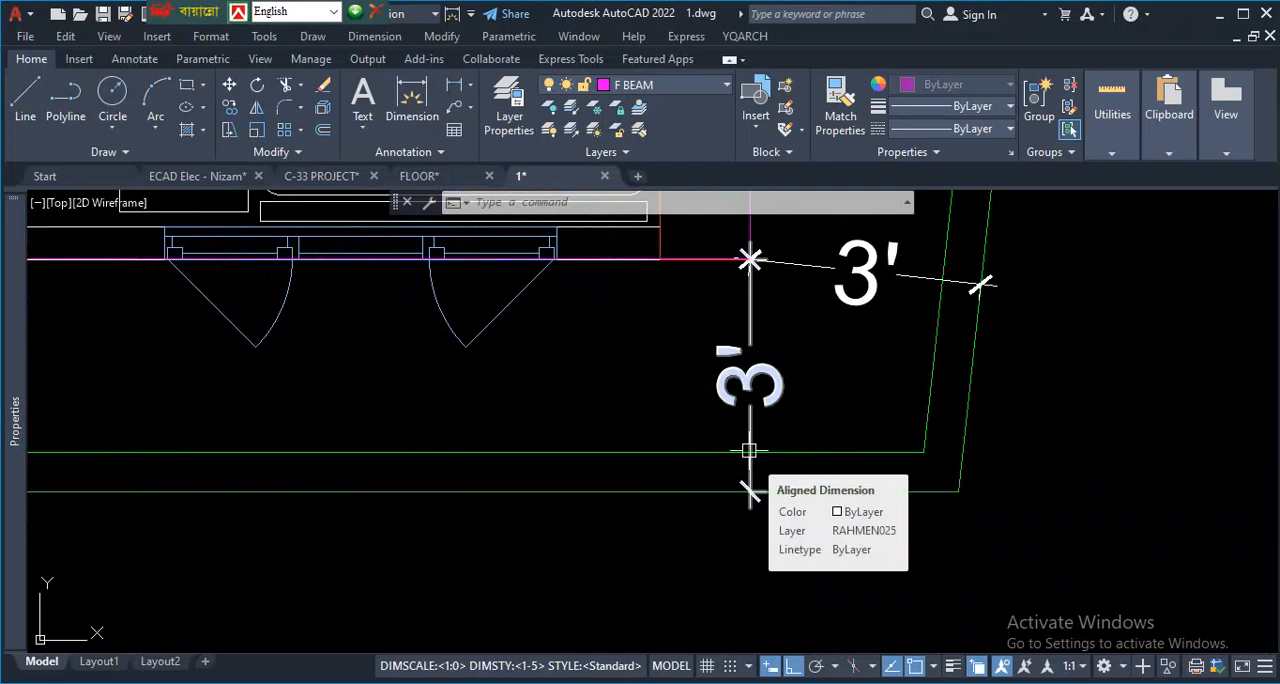
- Examine the closely spaced lines at grid rows 12 and 13 in the column layout
{"action": "scroll", "coordinate": [774, 443], "scroll_direction": "down", "scroll_amount": 6}
{"action": "scroll", "coordinate": [588, 358], "scroll_direction": "down", "scroll_amount": 9}
{"action": "scroll", "coordinate": [608, 449], "scroll_direction": "up", "scroll_amount": 7}
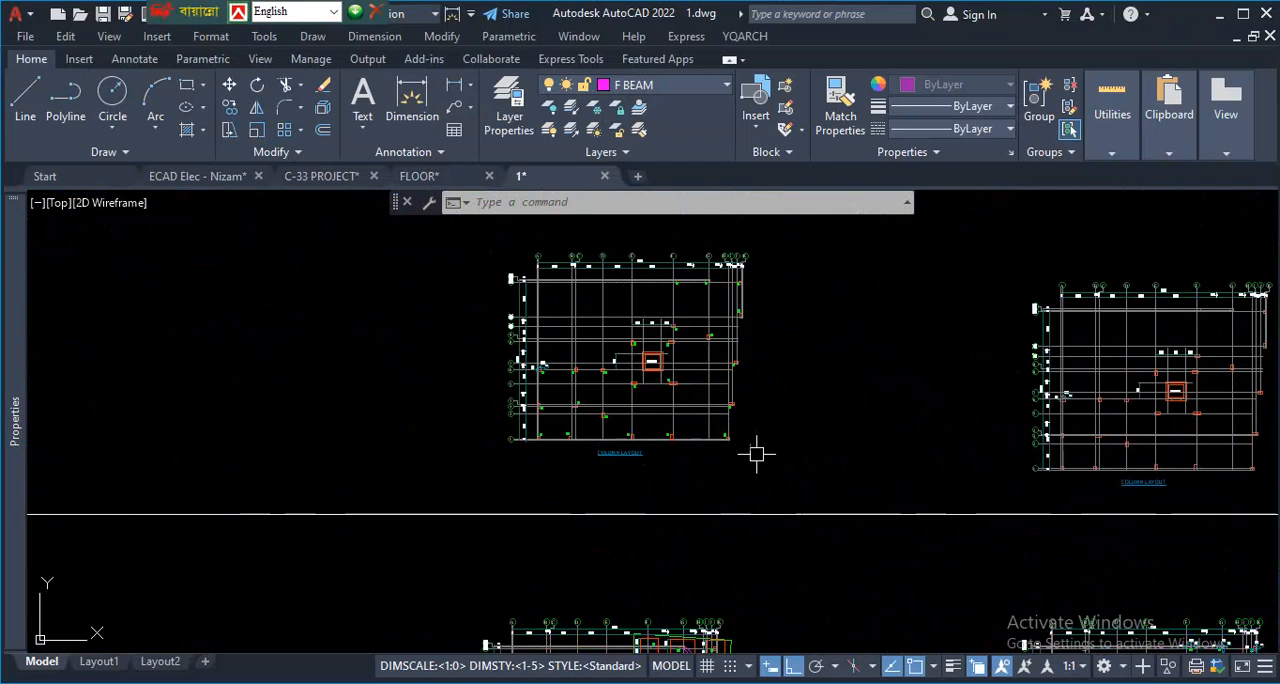
{"action": "scroll", "coordinate": [655, 285], "scroll_direction": "up", "scroll_amount": 4}
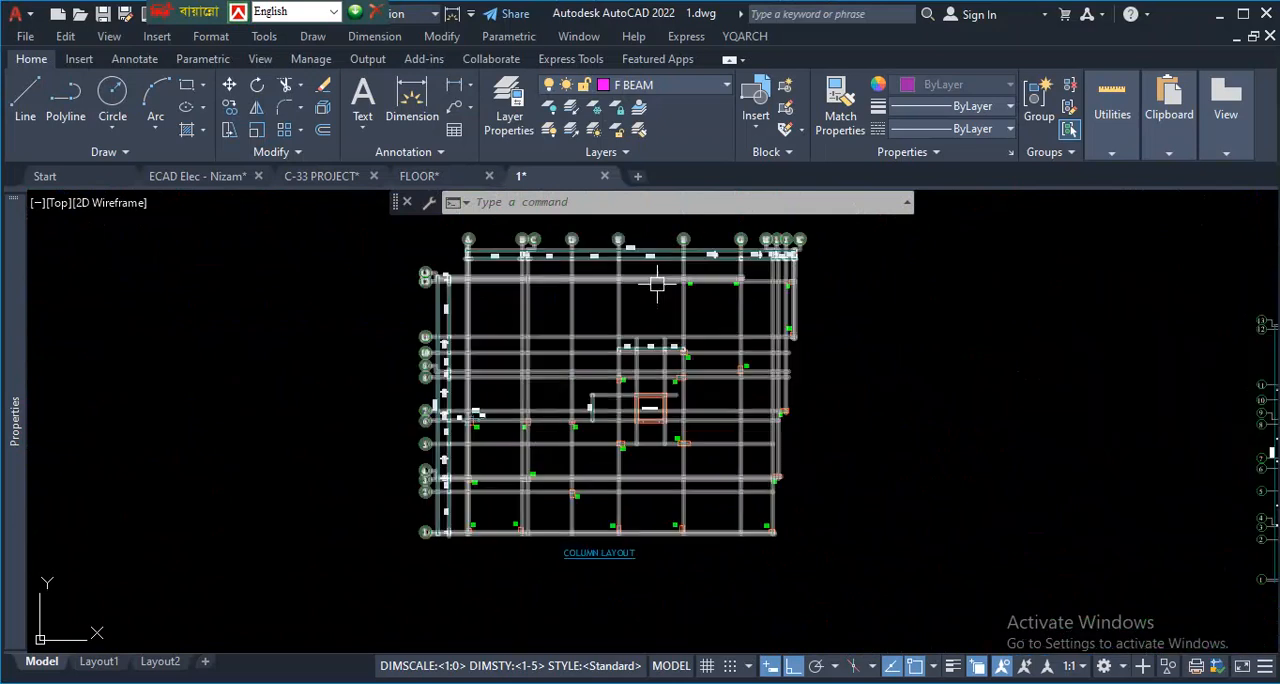
{"action": "scroll", "coordinate": [642, 381], "scroll_direction": "down", "scroll_amount": 4}
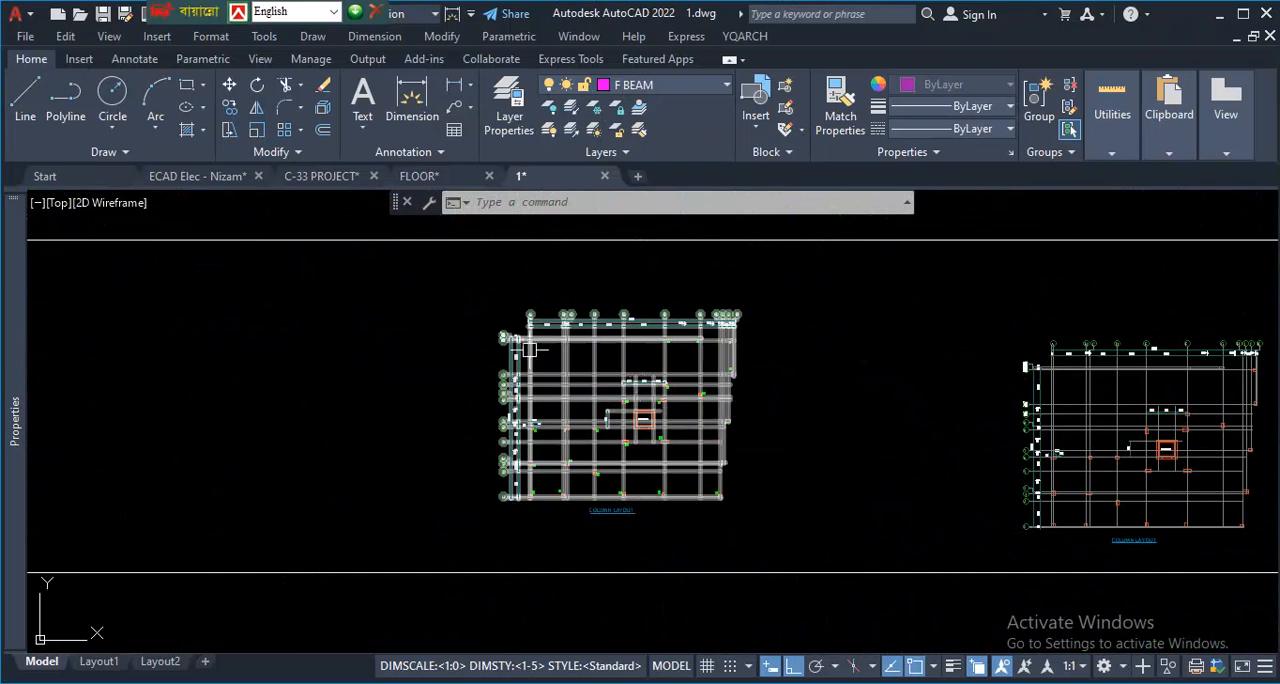
{"action": "scroll", "coordinate": [512, 328], "scroll_direction": "up", "scroll_amount": 7}
{"action": "scroll", "coordinate": [461, 352], "scroll_direction": "down", "scroll_amount": 1}
{"action": "scroll", "coordinate": [455, 350], "scroll_direction": "up", "scroll_amount": 4}
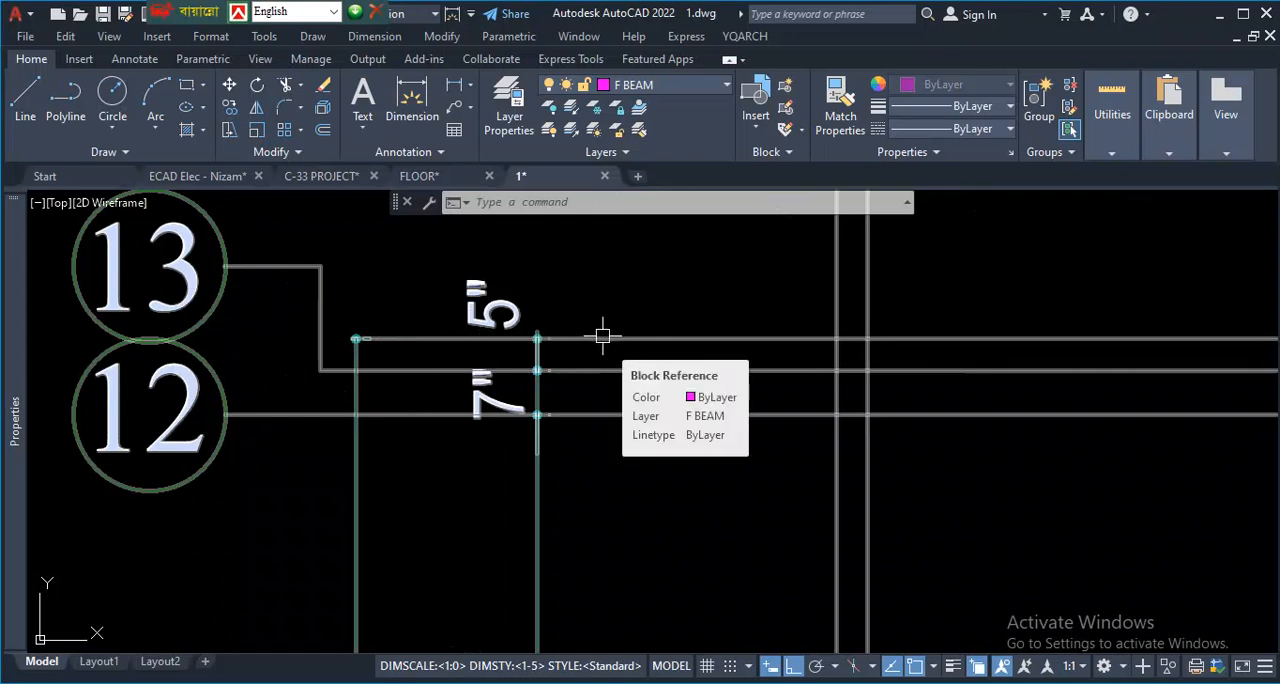
- Mark up the setback between the column beside C.TOILET and the southern boundary lines in the ground floor plan
{"action": "scroll", "coordinate": [602, 336], "scroll_direction": "down", "scroll_amount": 10}
{"action": "scroll", "coordinate": [520, 374], "scroll_direction": "up", "scroll_amount": 4}
{"action": "scroll", "coordinate": [740, 563], "scroll_direction": "up", "scroll_amount": 5}
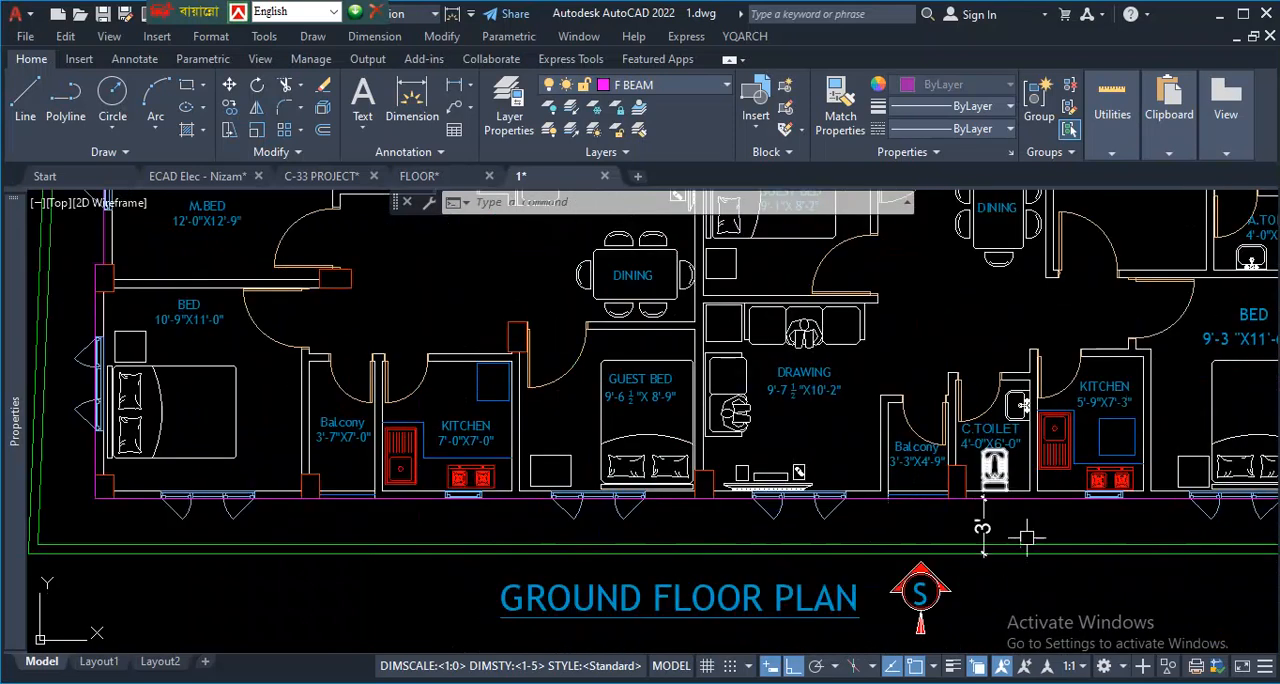
{"action": "scroll", "coordinate": [1027, 538], "scroll_direction": "up", "scroll_amount": 2}
{"action": "key", "text": "ctrl+1"}
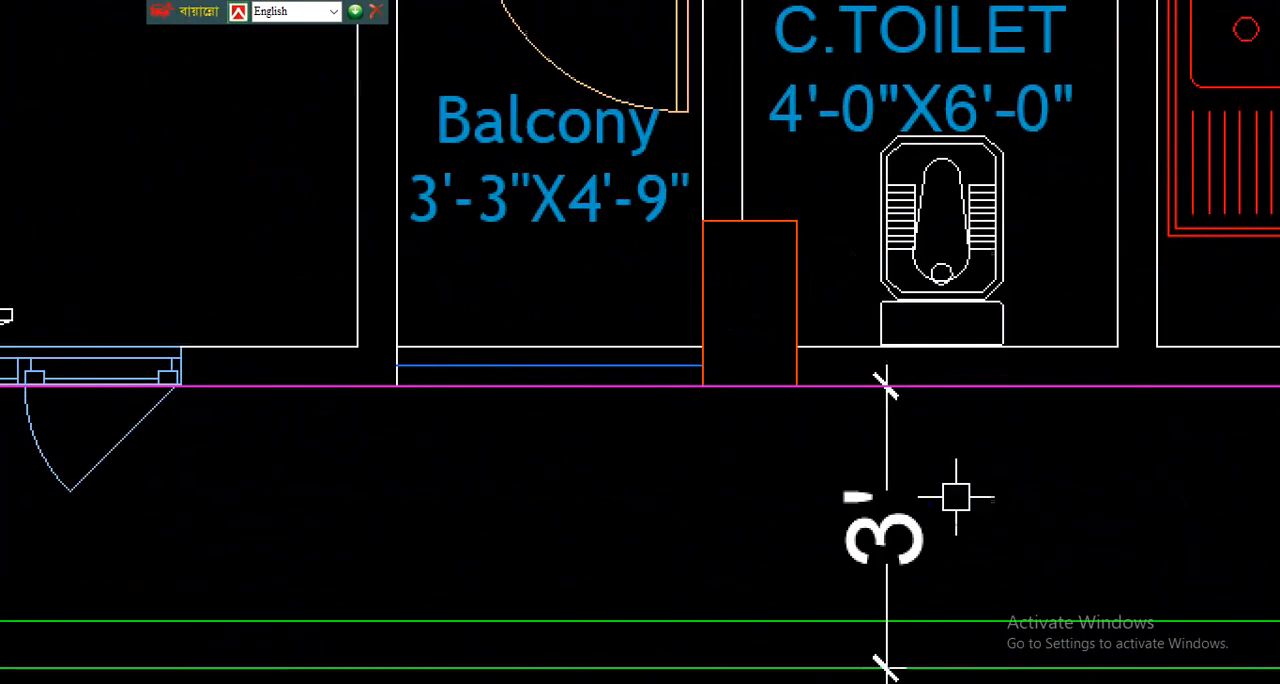
{"action": "left_click", "coordinate": [872, 461]}
{"action": "mouse_move", "coordinate": [775, 411]}
{"action": "left_mouse_down"}
{"action": "mouse_move", "coordinate": [841, 407]}
{"action": "mouse_move", "coordinate": [822, 683]}
{"action": "left_mouse_up"}
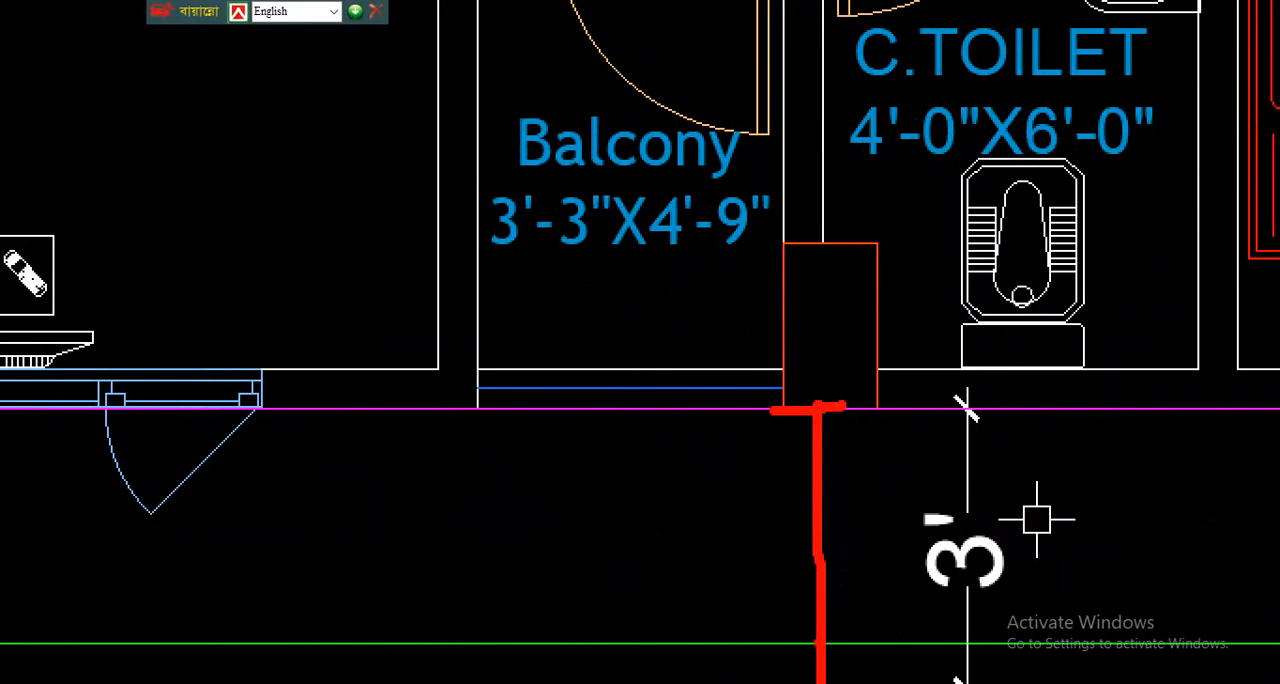
{"action": "left_click_drag", "start_coordinate": [807, 638], "coordinate": [918, 633]}
{"action": "left_click_drag", "start_coordinate": [784, 646], "coordinate": [781, 412]}
- Trace the southern outer wall line across the column beside C.TOILET and add a handwritten note below the balcony
{"action": "left_click_drag", "start_coordinate": [517, 412], "coordinate": [930, 424]}
{"action": "mouse_move", "coordinate": [574, 554]}
{"action": "left_mouse_down"}
{"action": "mouse_move", "coordinate": [577, 598]}
{"action": "mouse_move", "coordinate": [655, 576]}
{"action": "left_mouse_up"}
{"action": "mouse_move", "coordinate": [638, 497]}
{"action": "left_mouse_down"}
{"action": "mouse_move", "coordinate": [622, 533]}
{"action": "mouse_move", "coordinate": [711, 576]}
{"action": "left_mouse_up"}
{"action": "left_click_drag", "start_coordinate": [736, 467], "coordinate": [733, 492]}
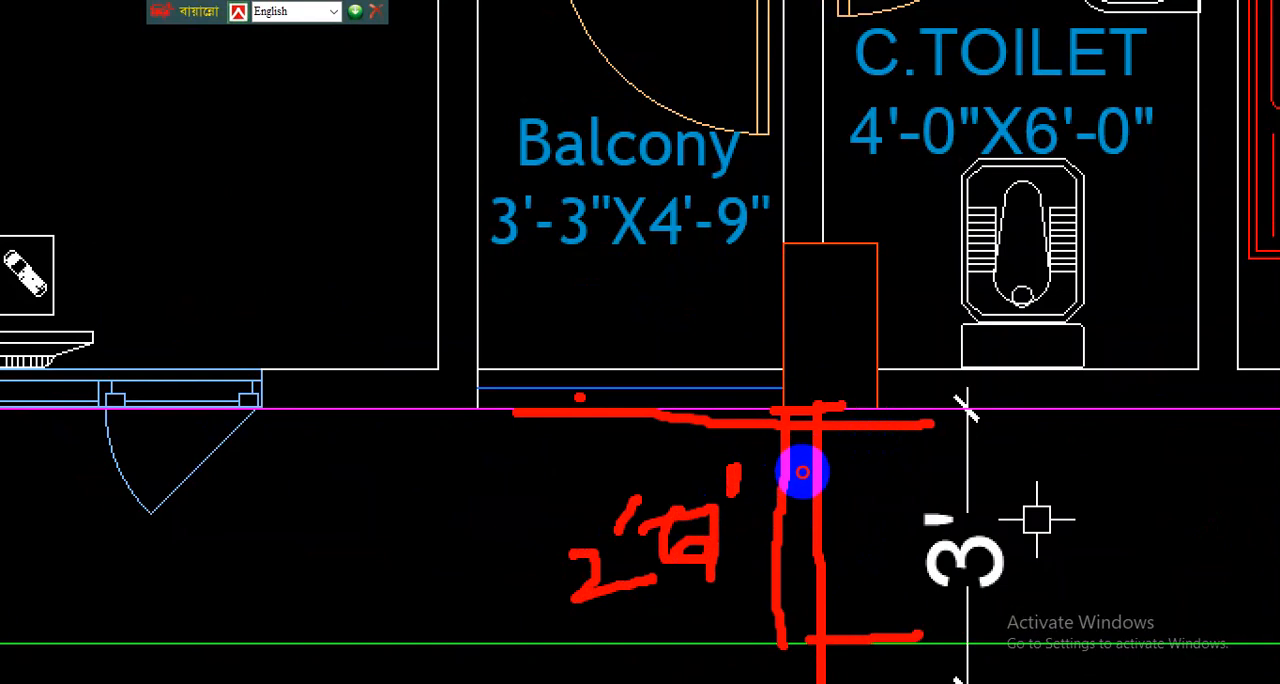
{"action": "mouse_move", "coordinate": [720, 382]}
{"action": "left_mouse_down"}
{"action": "mouse_move", "coordinate": [1066, 381]}
{"action": "mouse_move", "coordinate": [640, 381]}
{"action": "left_mouse_up"}
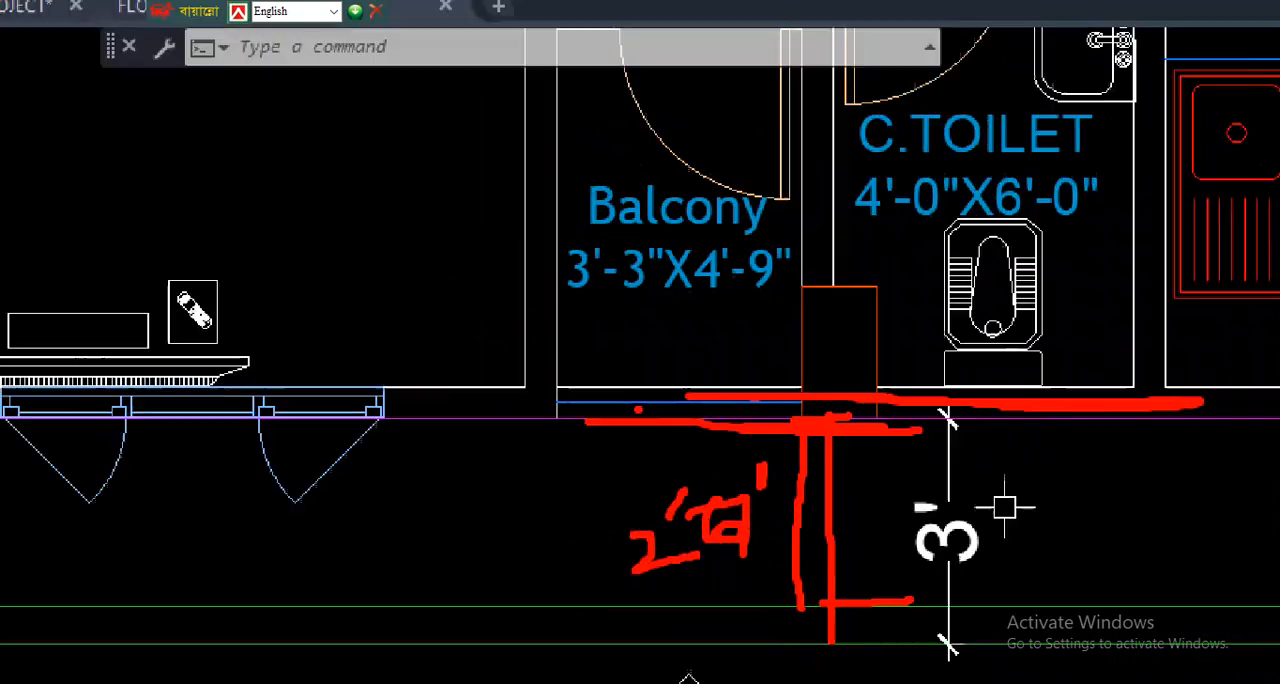
- Switch to the C-33 PROJECT drawing and examine the ground floor plan's outer walls and setbacks
{"action": "scroll", "coordinate": [689, 497], "scroll_direction": "down", "scroll_amount": 10}
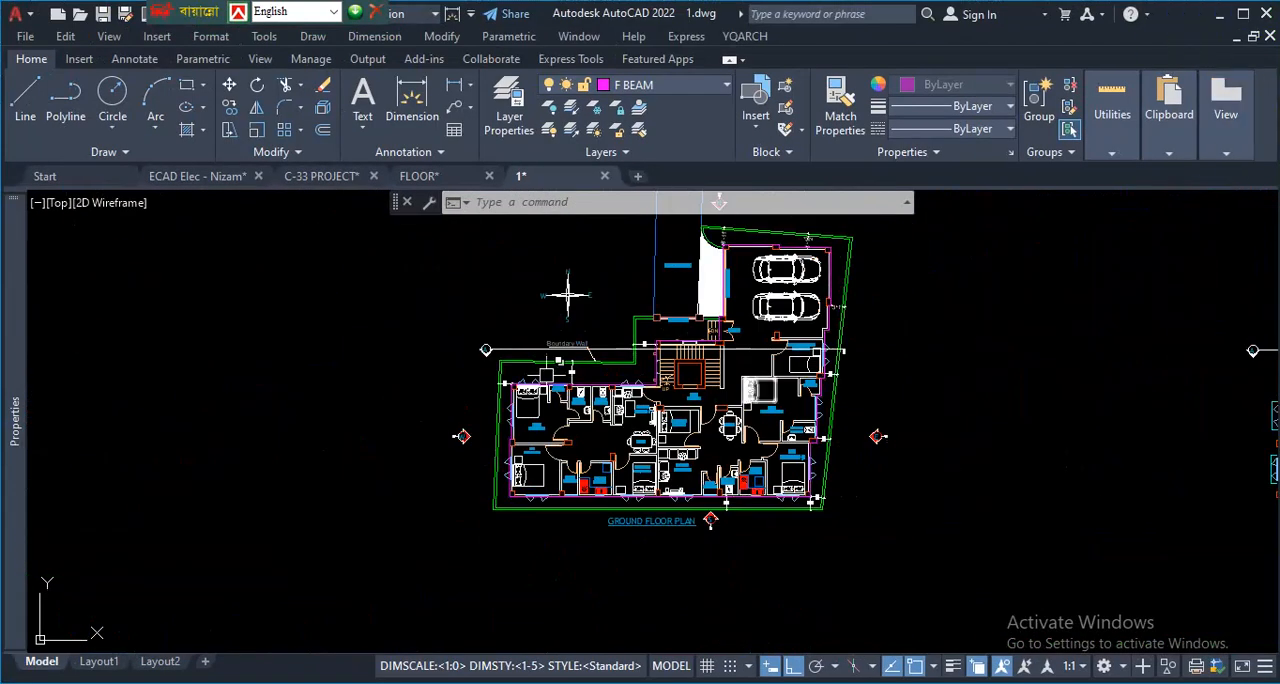
{"action": "left_click", "coordinate": [330, 176]}
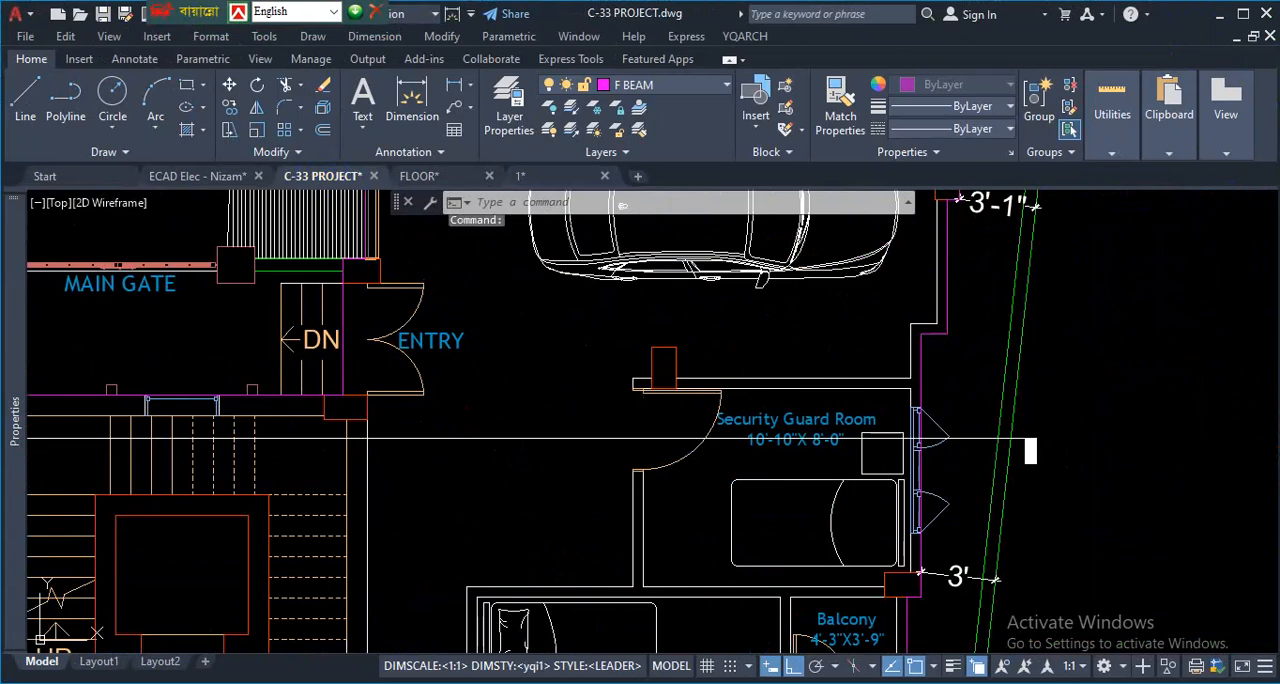
{"action": "scroll", "coordinate": [500, 429], "scroll_direction": "down", "scroll_amount": 8}
{"action": "scroll", "coordinate": [457, 557], "scroll_direction": "up", "scroll_amount": 3}
{"action": "scroll", "coordinate": [1248, 500], "scroll_direction": "up", "scroll_amount": 3}
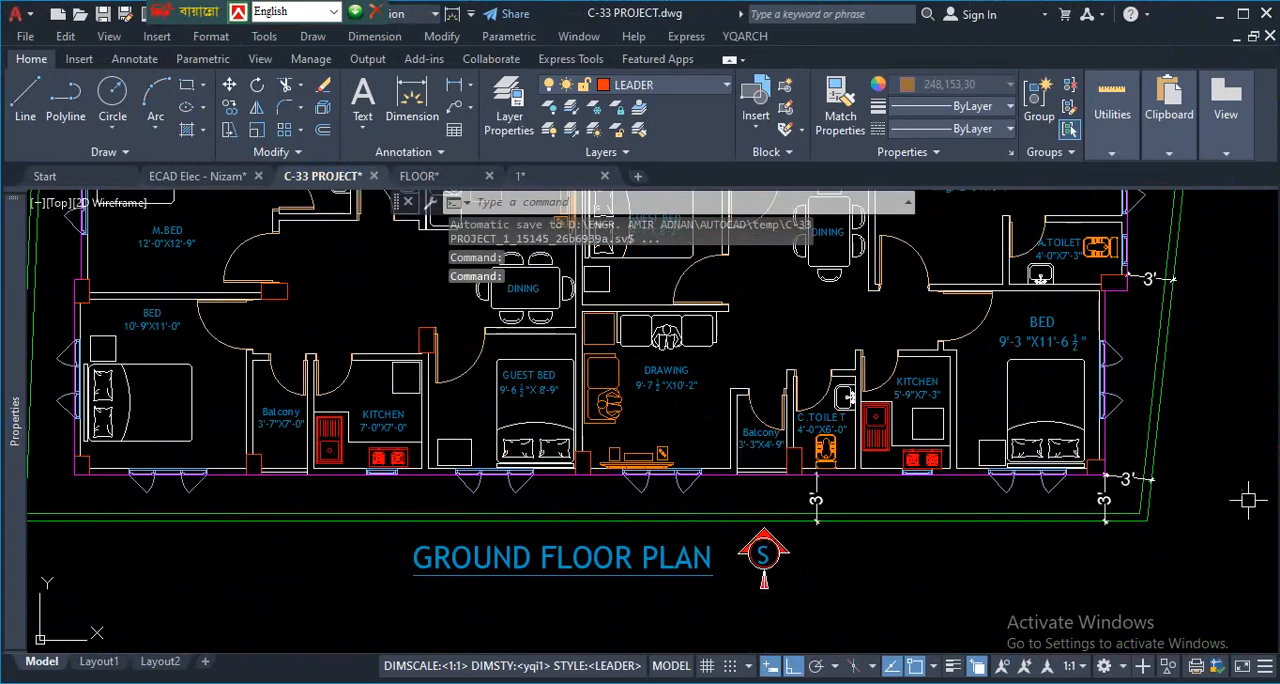
{"action": "scroll", "coordinate": [525, 490], "scroll_direction": "down", "scroll_amount": 3}
{"action": "scroll", "coordinate": [627, 433], "scroll_direction": "up", "scroll_amount": 1}
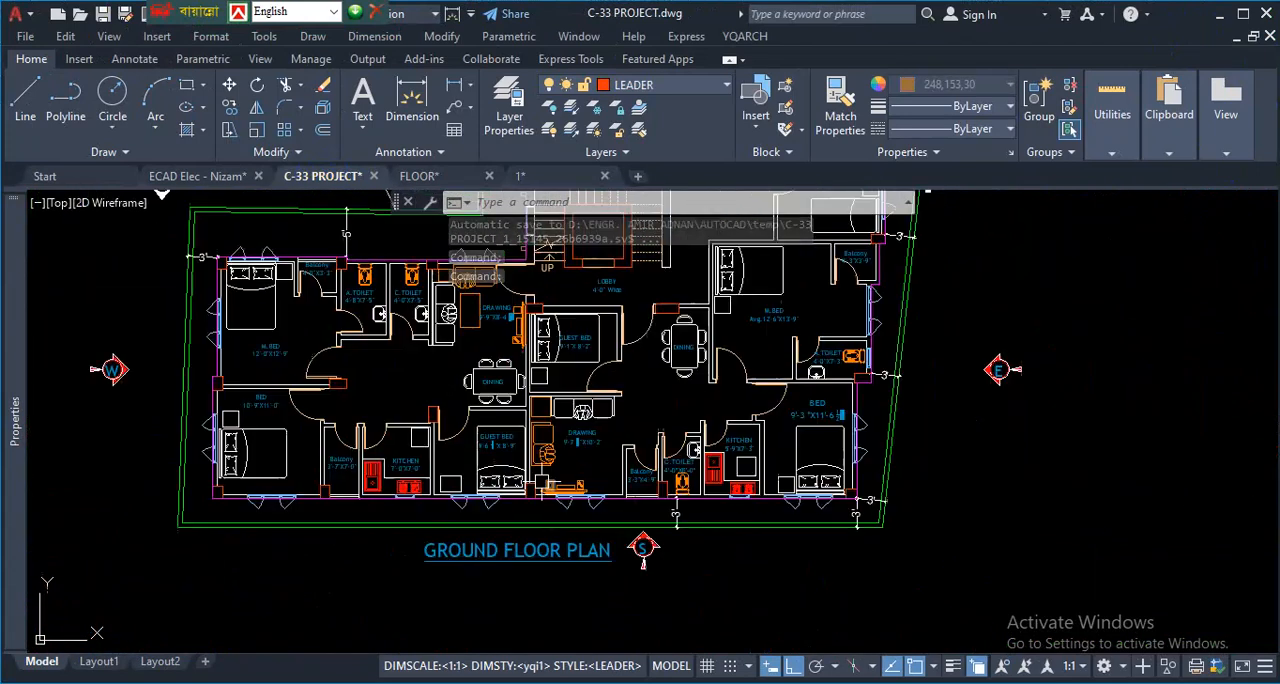
{"action": "scroll", "coordinate": [300, 515], "scroll_direction": "up", "scroll_amount": 2}
{"action": "scroll", "coordinate": [464, 490], "scroll_direction": "down", "scroll_amount": 2}
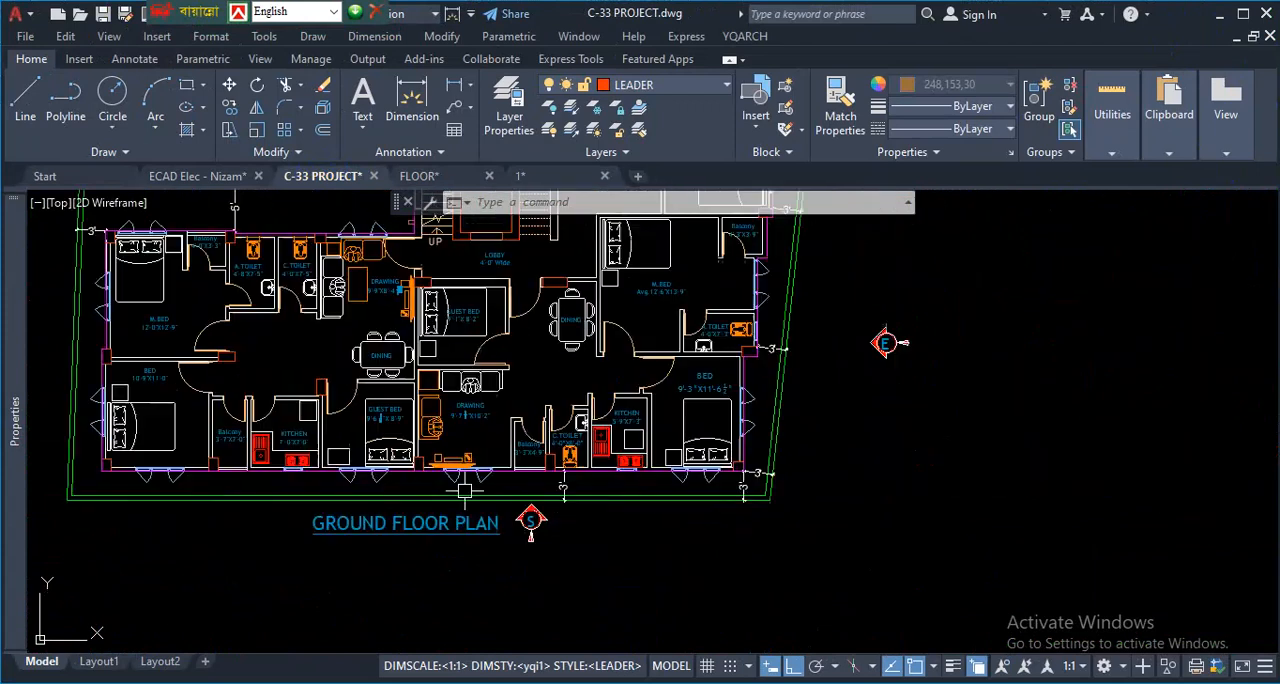
{"action": "scroll", "coordinate": [414, 496], "scroll_direction": "down", "scroll_amount": 4}
{"action": "scroll", "coordinate": [359, 492], "scroll_direction": "up", "scroll_amount": 4}
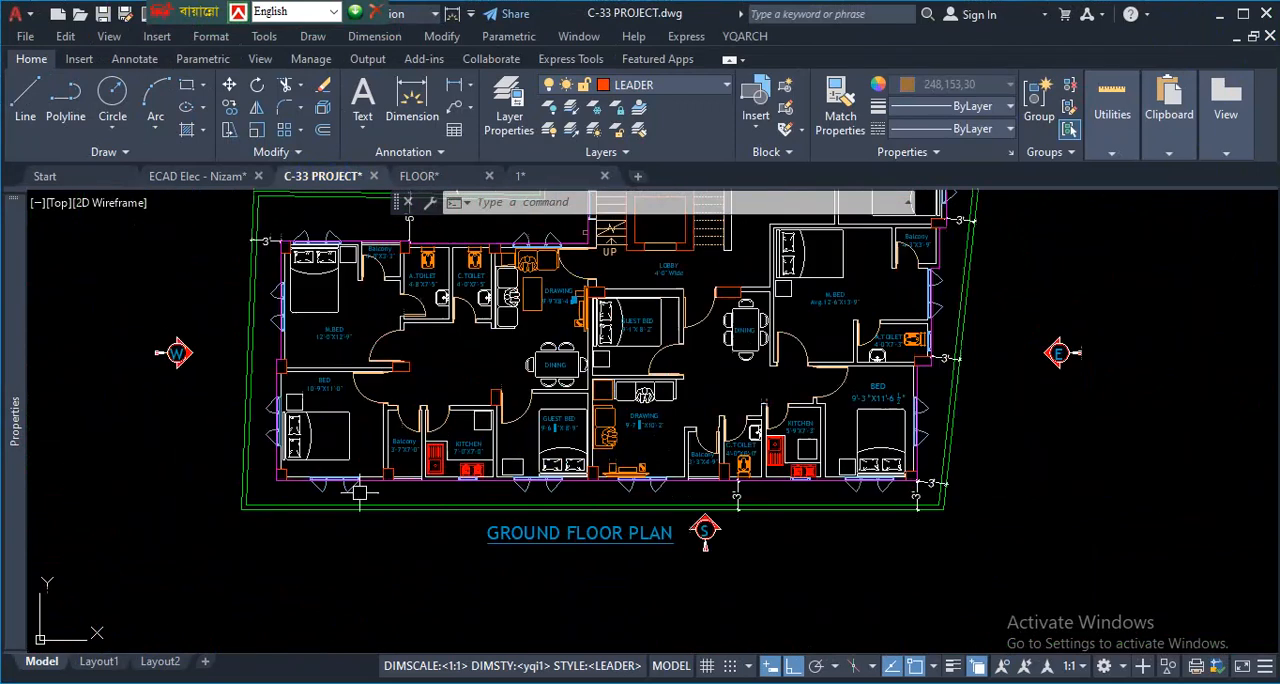
{"action": "scroll", "coordinate": [560, 445], "scroll_direction": "down", "scroll_amount": 2}
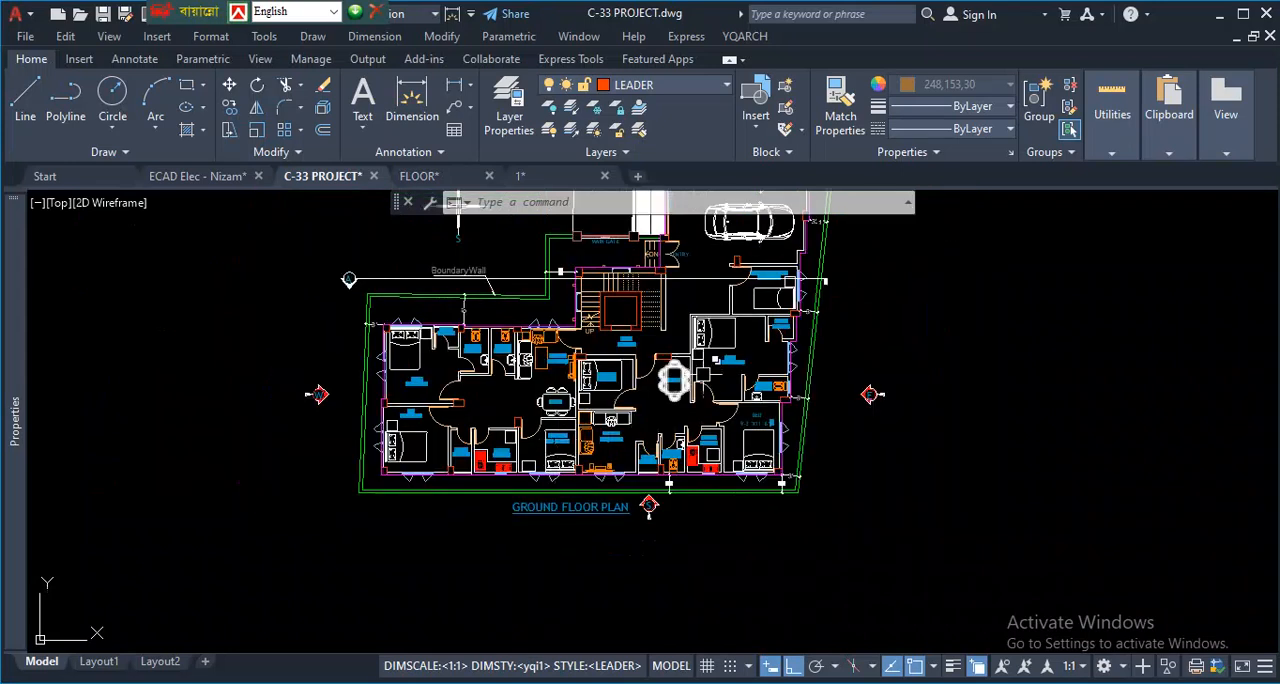
{"action": "scroll", "coordinate": [722, 362], "scroll_direction": "up", "scroll_amount": 2}
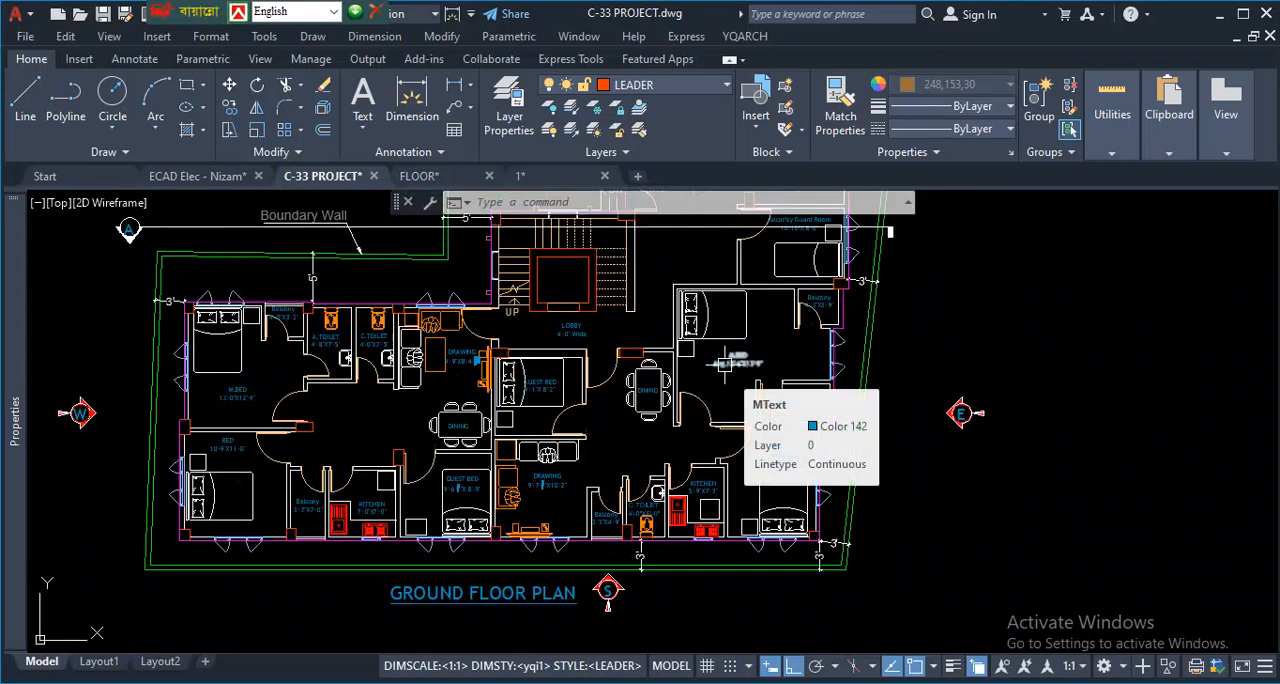
{"action": "scroll", "coordinate": [722, 362], "scroll_direction": "down", "scroll_amount": 4}
{"action": "scroll", "coordinate": [690, 280], "scroll_direction": "up", "scroll_amount": 3}
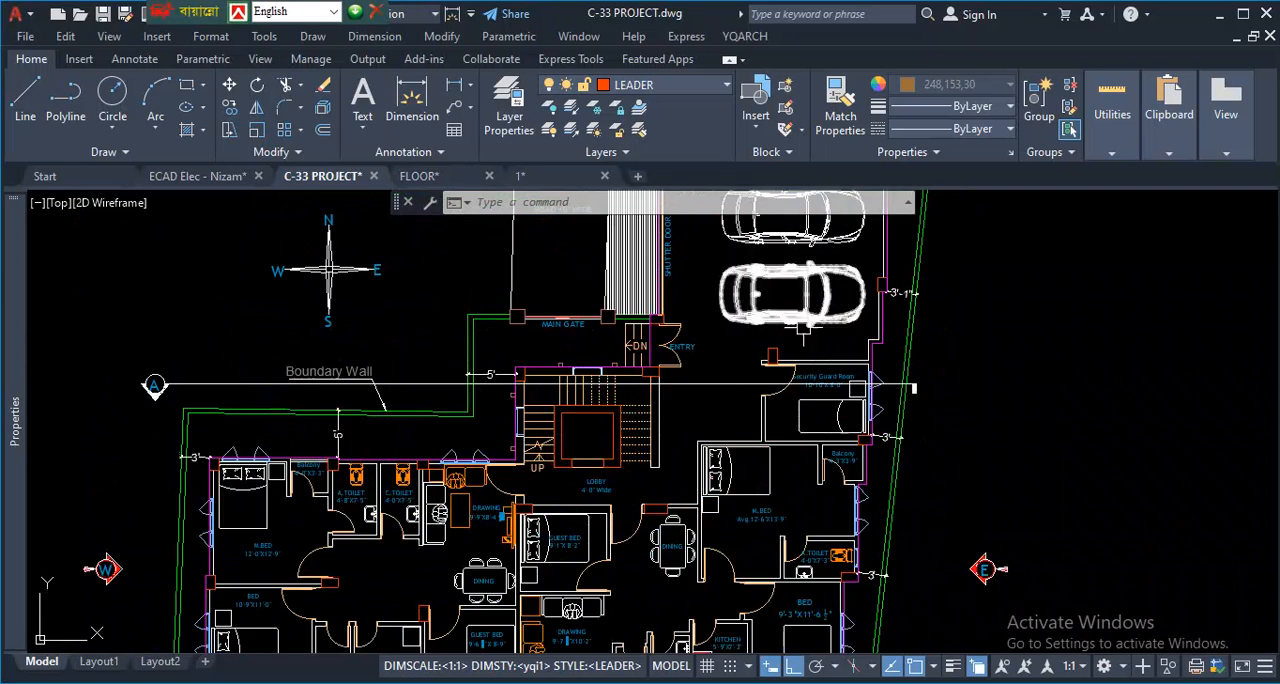
- Trace horizontal alignment lines through the columns at the main gate, entry, Security Guard Room and eastern wall
{"action": "scroll", "coordinate": [804, 334], "scroll_direction": "up", "scroll_amount": 2}
{"action": "scroll", "coordinate": [820, 337], "scroll_direction": "up", "scroll_amount": 2}
{"action": "scroll", "coordinate": [820, 337], "scroll_direction": "down", "scroll_amount": 3}
{"action": "scroll", "coordinate": [814, 366], "scroll_direction": "up", "scroll_amount": 2}
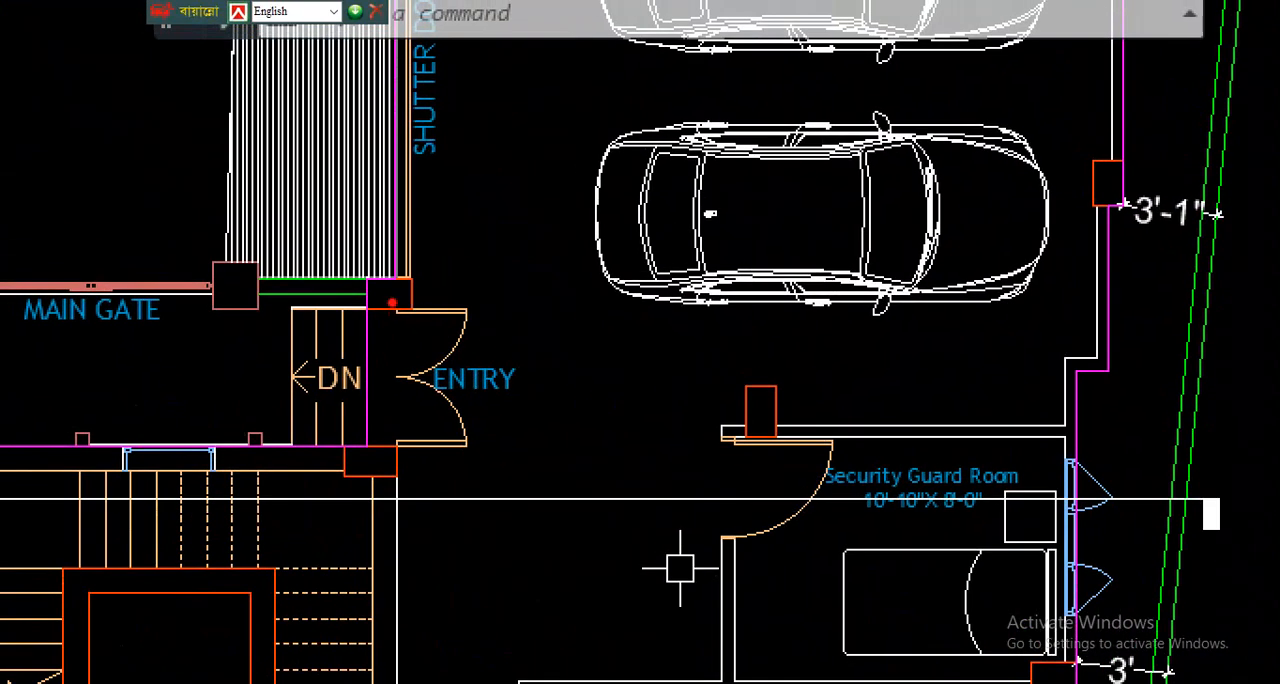
{"action": "left_click_drag", "start_coordinate": [204, 298], "coordinate": [652, 279]}
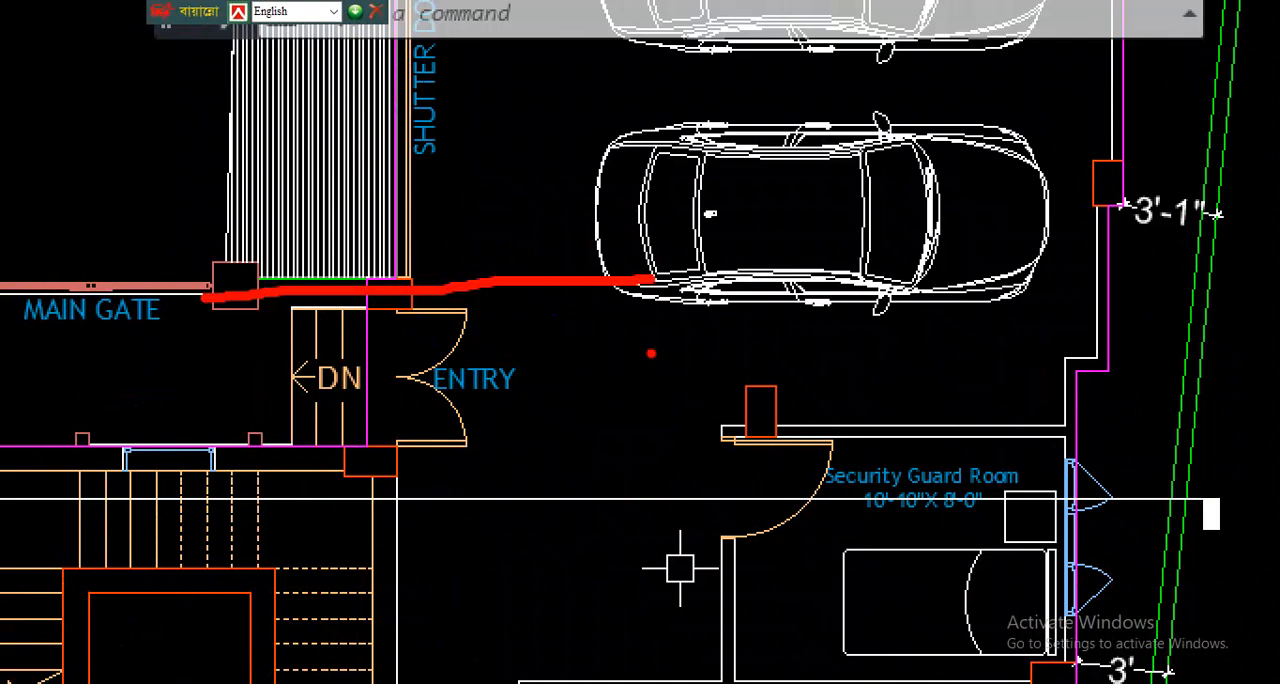
{"action": "left_click_drag", "start_coordinate": [788, 413], "coordinate": [298, 412]}
{"action": "left_click_drag", "start_coordinate": [309, 478], "coordinate": [1158, 463]}
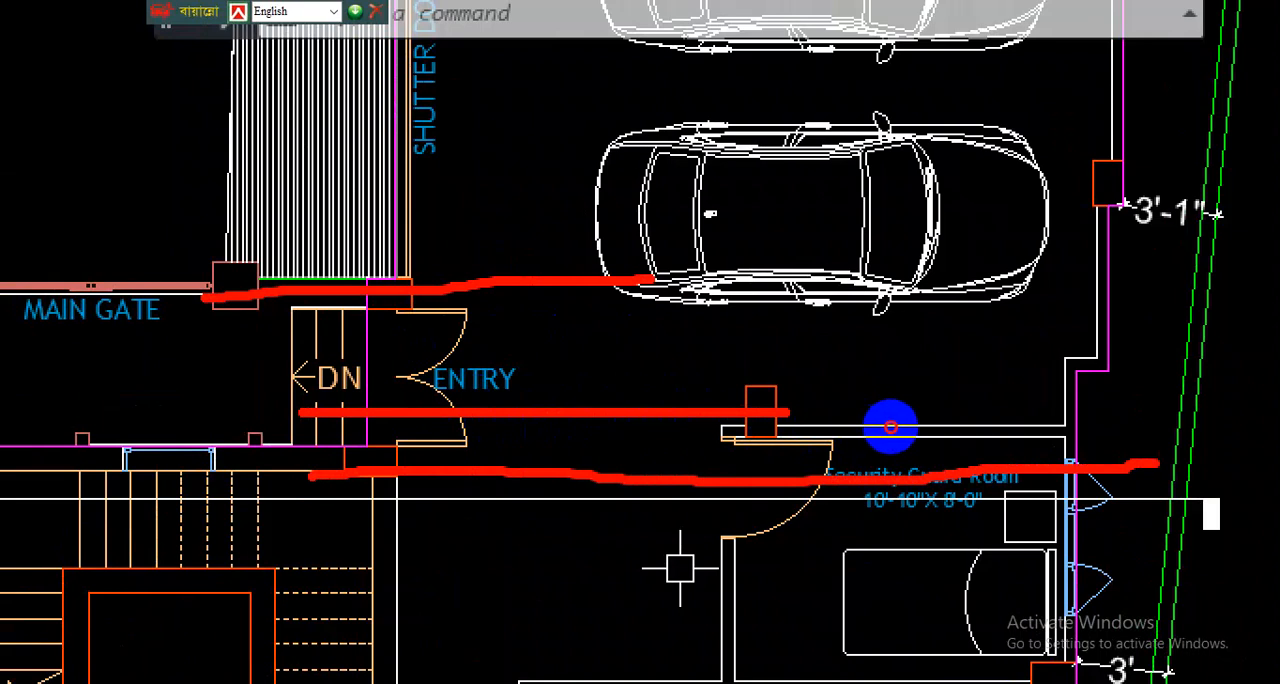
{"action": "left_click_drag", "start_coordinate": [255, 298], "coordinate": [812, 298]}
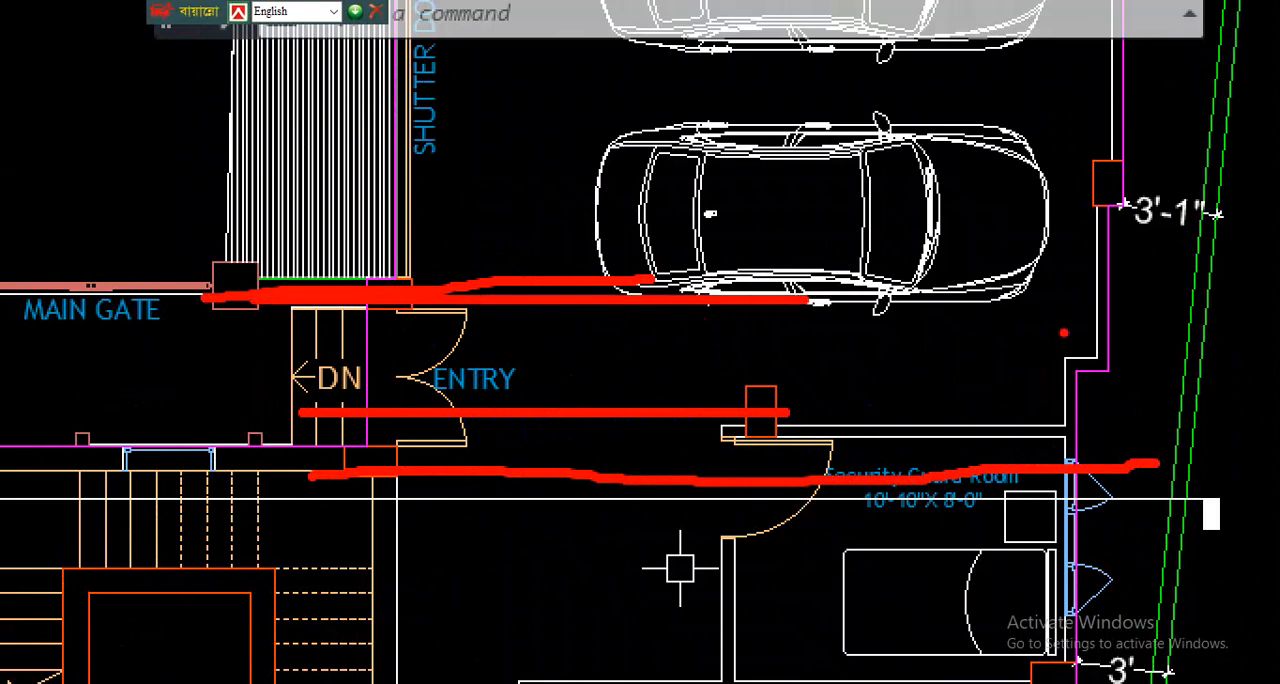
{"action": "left_click_drag", "start_coordinate": [1198, 177], "coordinate": [976, 192]}
{"action": "left_click_drag", "start_coordinate": [810, 290], "coordinate": [355, 295]}
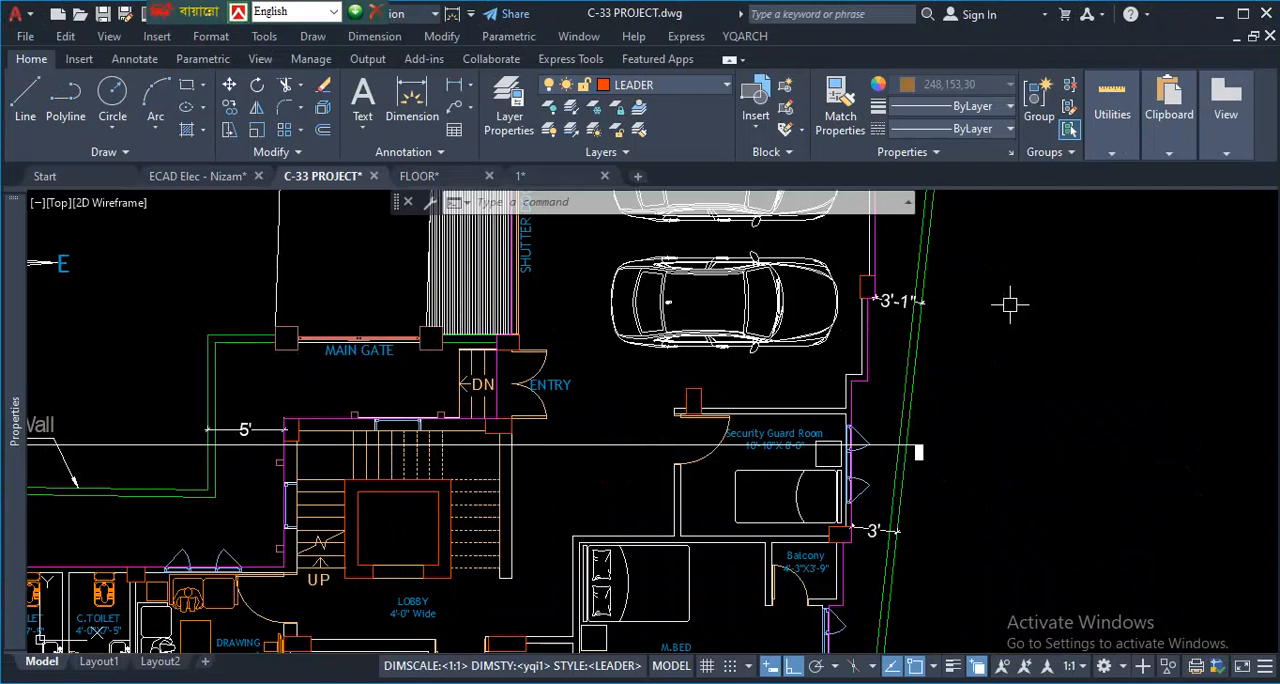
- Return to the 1.dwg drawing and inspect grid rows 5 to 10 along the column layout's west side
{"action": "scroll", "coordinate": [677, 363], "scroll_direction": "down", "scroll_amount": 5}
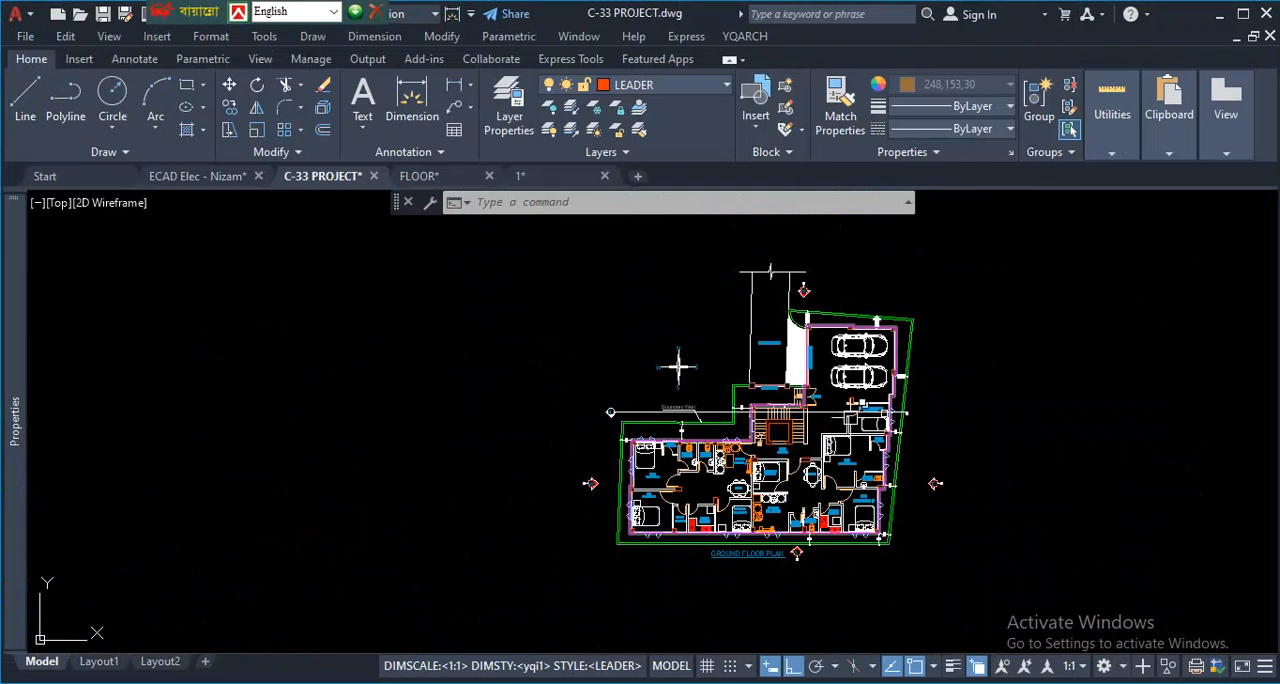
{"action": "scroll", "coordinate": [645, 360], "scroll_direction": "down", "scroll_amount": 3}
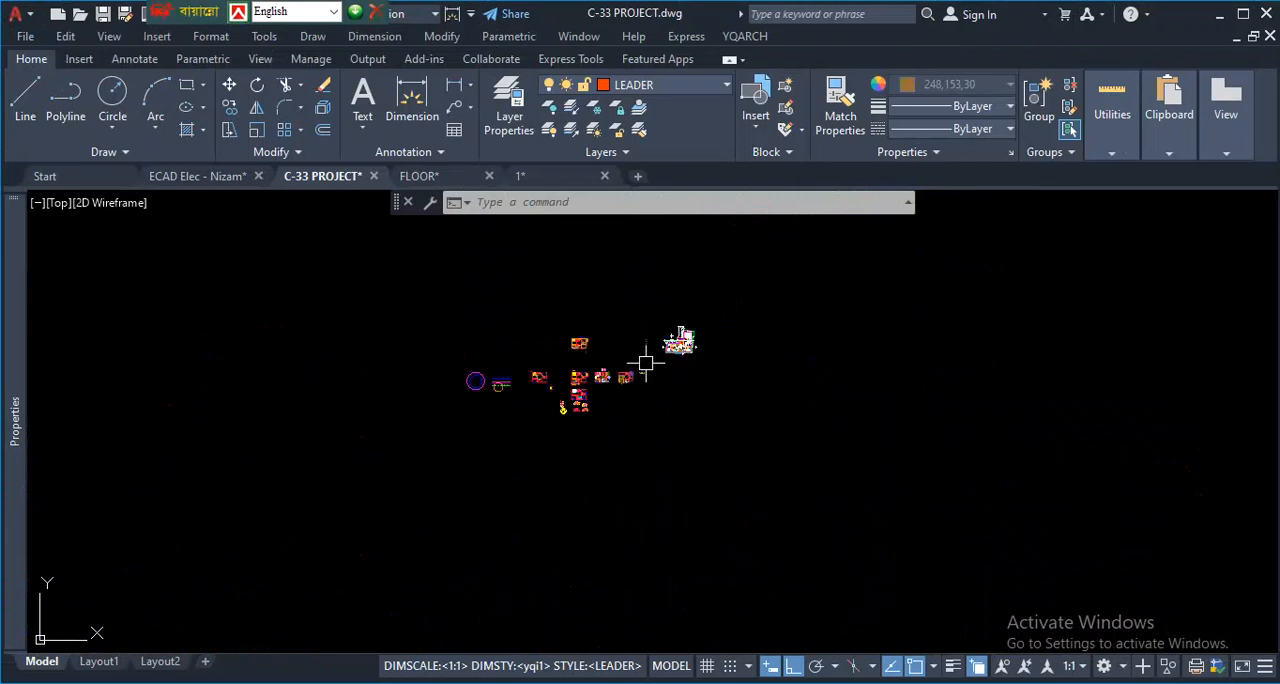
{"action": "left_click", "coordinate": [520, 176]}
{"action": "scroll", "coordinate": [543, 543], "scroll_direction": "up", "scroll_amount": 2}
{"action": "scroll", "coordinate": [557, 452], "scroll_direction": "down", "scroll_amount": 4}
{"action": "scroll", "coordinate": [586, 492], "scroll_direction": "up", "scroll_amount": 4}
{"action": "scroll", "coordinate": [603, 525], "scroll_direction": "up", "scroll_amount": 4}
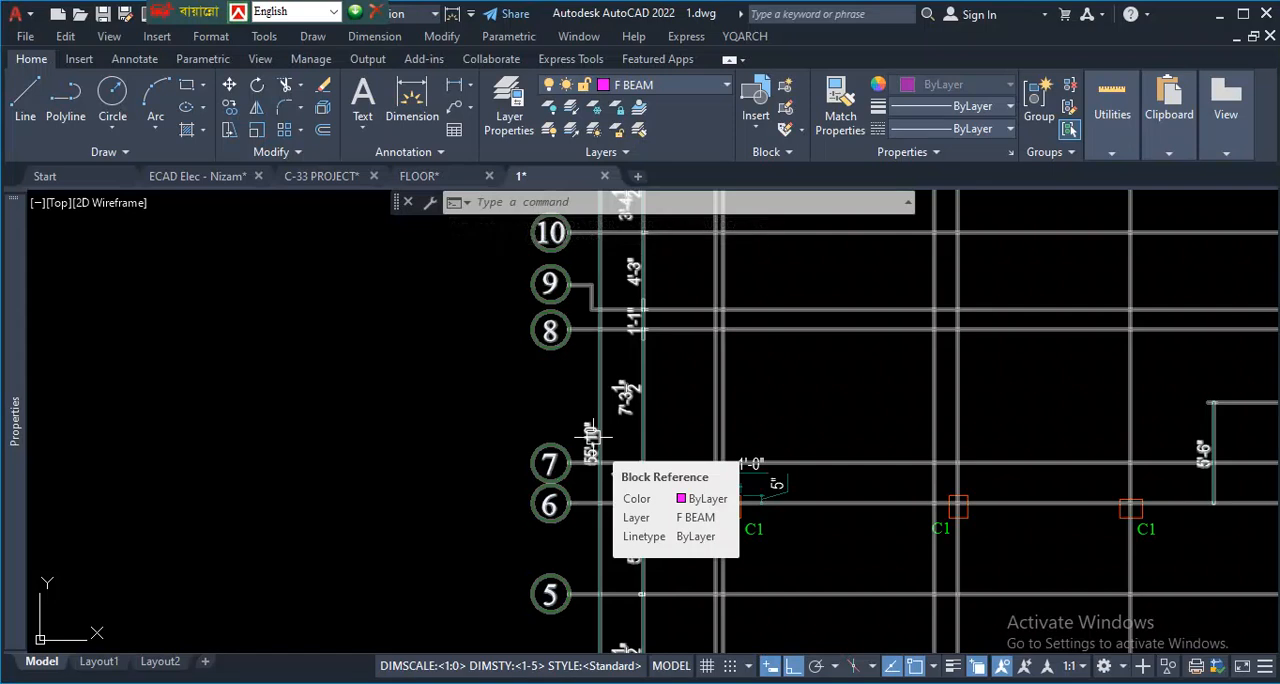
- Inspect the C1 and C3 columns at the northeast corner of the column layout against the whole grid
{"action": "scroll", "coordinate": [506, 354], "scroll_direction": "down", "scroll_amount": 6}
{"action": "scroll", "coordinate": [712, 312], "scroll_direction": "up", "scroll_amount": 1}
{"action": "scroll", "coordinate": [712, 312], "scroll_direction": "up", "scroll_amount": 7}
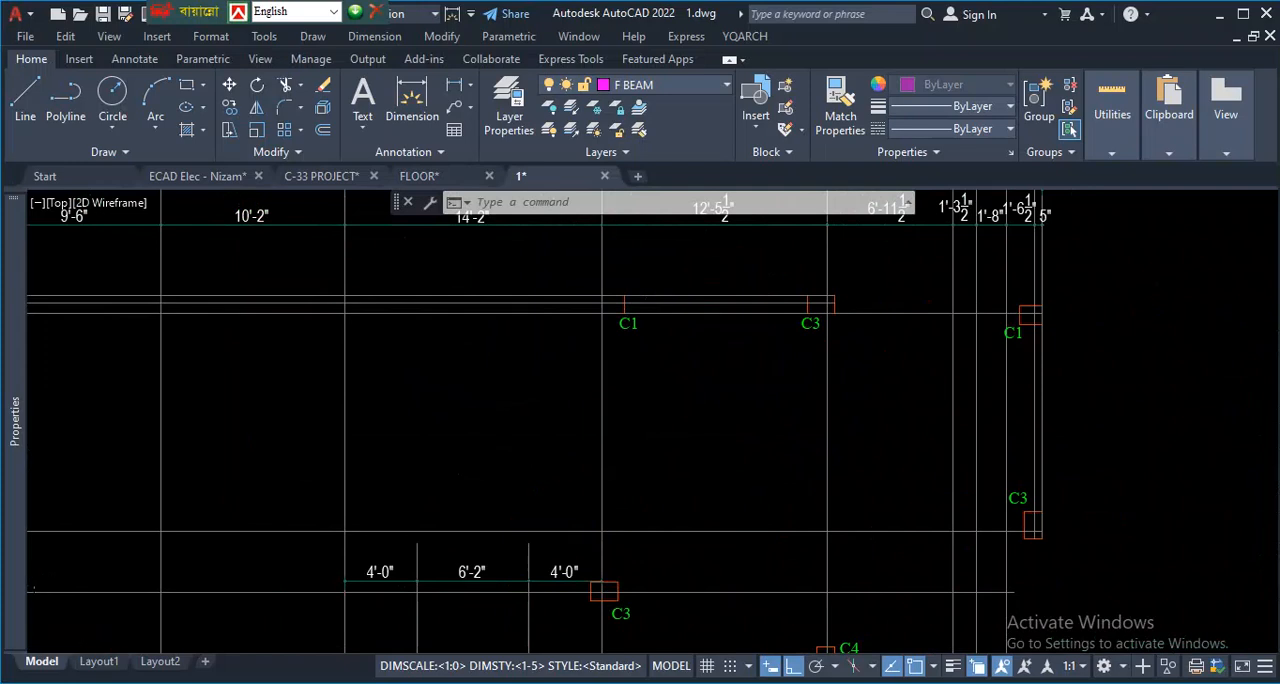
{"action": "scroll", "coordinate": [713, 368], "scroll_direction": "down", "scroll_amount": 10}
{"action": "scroll", "coordinate": [774, 505], "scroll_direction": "up", "scroll_amount": 4}
{"action": "scroll", "coordinate": [514, 316], "scroll_direction": "up", "scroll_amount": 2}
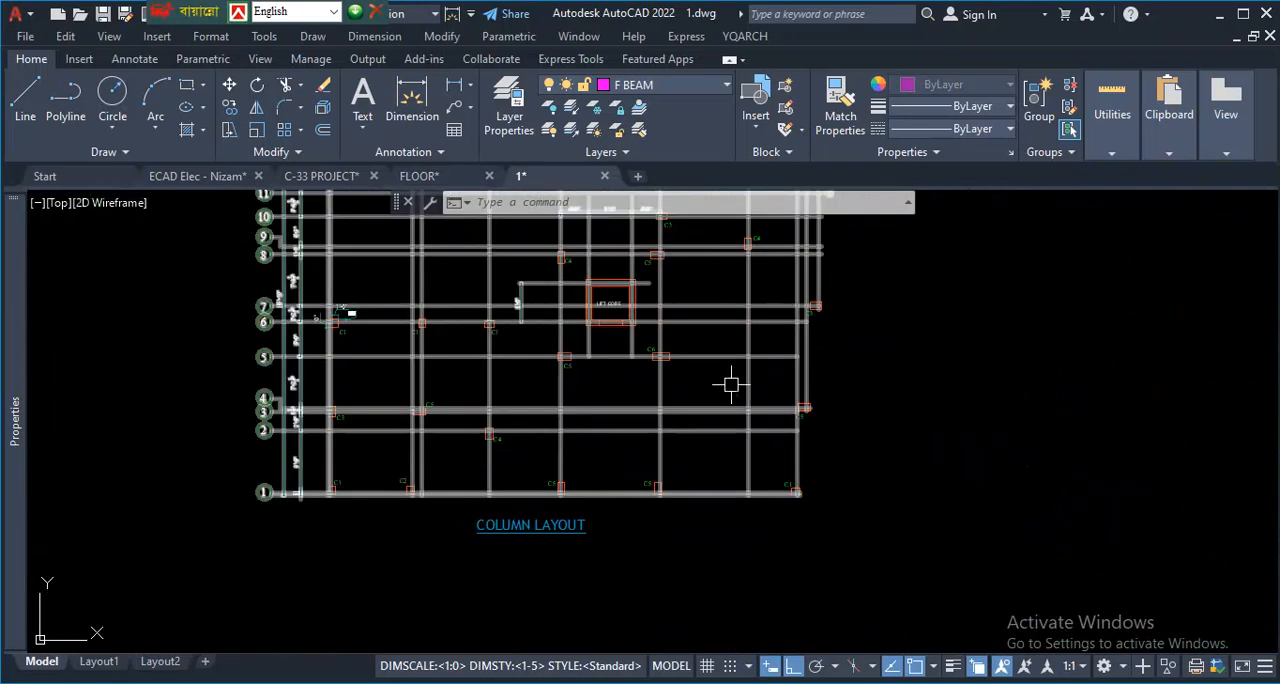
- Examine how columns C3, C4 and C5 north of the lift core sit on their grid lines
{"action": "scroll", "coordinate": [586, 354], "scroll_direction": "up", "scroll_amount": 2}
{"action": "scroll", "coordinate": [480, 400], "scroll_direction": "down", "scroll_amount": 6}
{"action": "scroll", "coordinate": [448, 318], "scroll_direction": "up", "scroll_amount": 3}
{"action": "scroll", "coordinate": [514, 480], "scroll_direction": "down", "scroll_amount": 3}
{"action": "scroll", "coordinate": [560, 430], "scroll_direction": "up", "scroll_amount": 5}
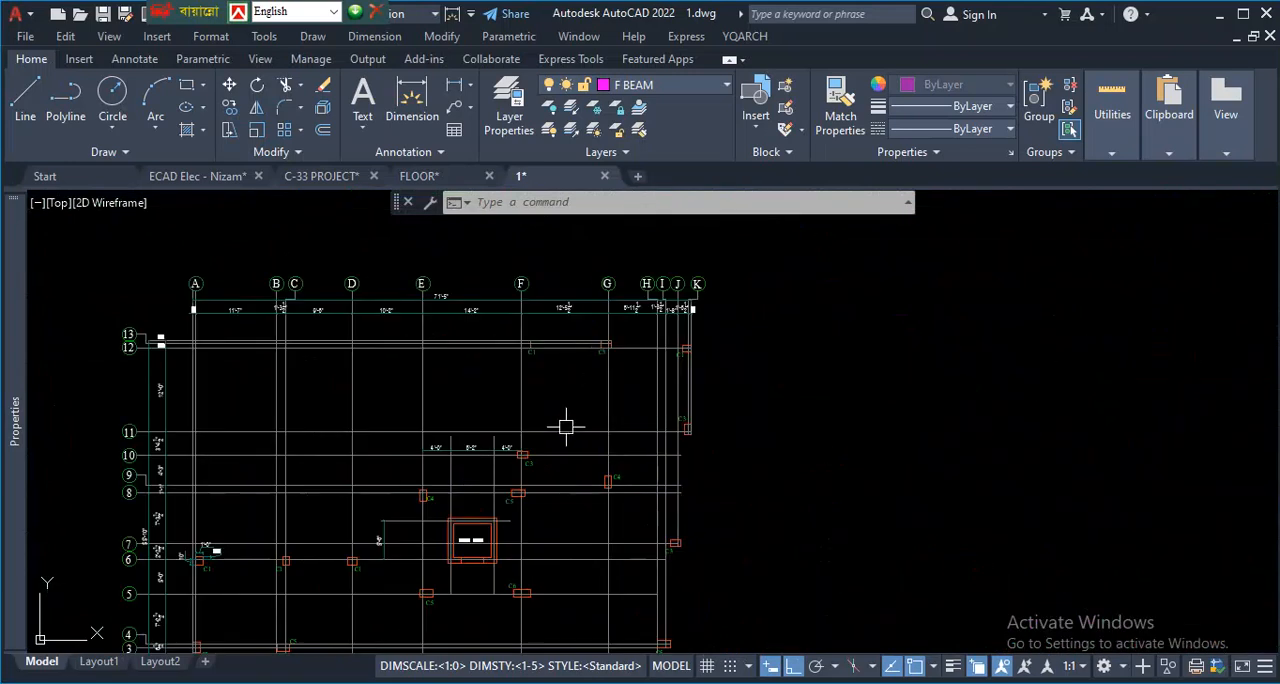
{"action": "scroll", "coordinate": [600, 337], "scroll_direction": "up", "scroll_amount": 5}
{"action": "scroll", "coordinate": [557, 460], "scroll_direction": "down", "scroll_amount": 2}
{"action": "scroll", "coordinate": [550, 523], "scroll_direction": "up", "scroll_amount": 1}
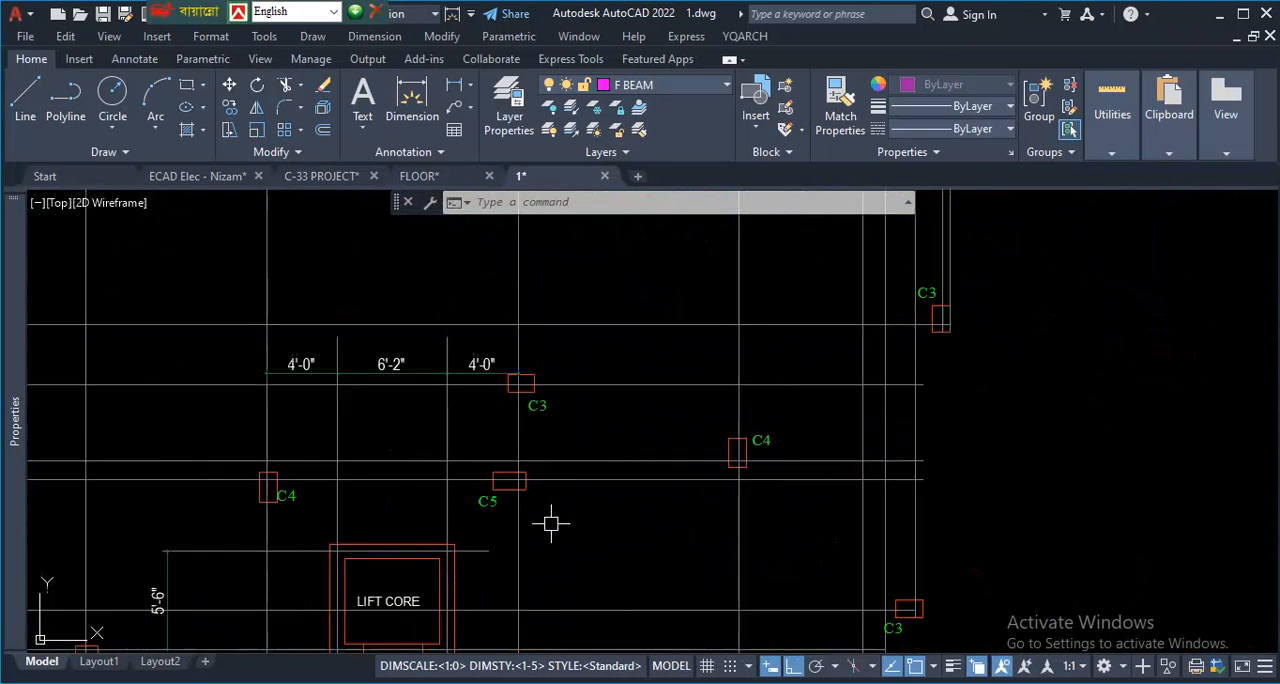
{"action": "scroll", "coordinate": [806, 505], "scroll_direction": "down", "scroll_amount": 4}
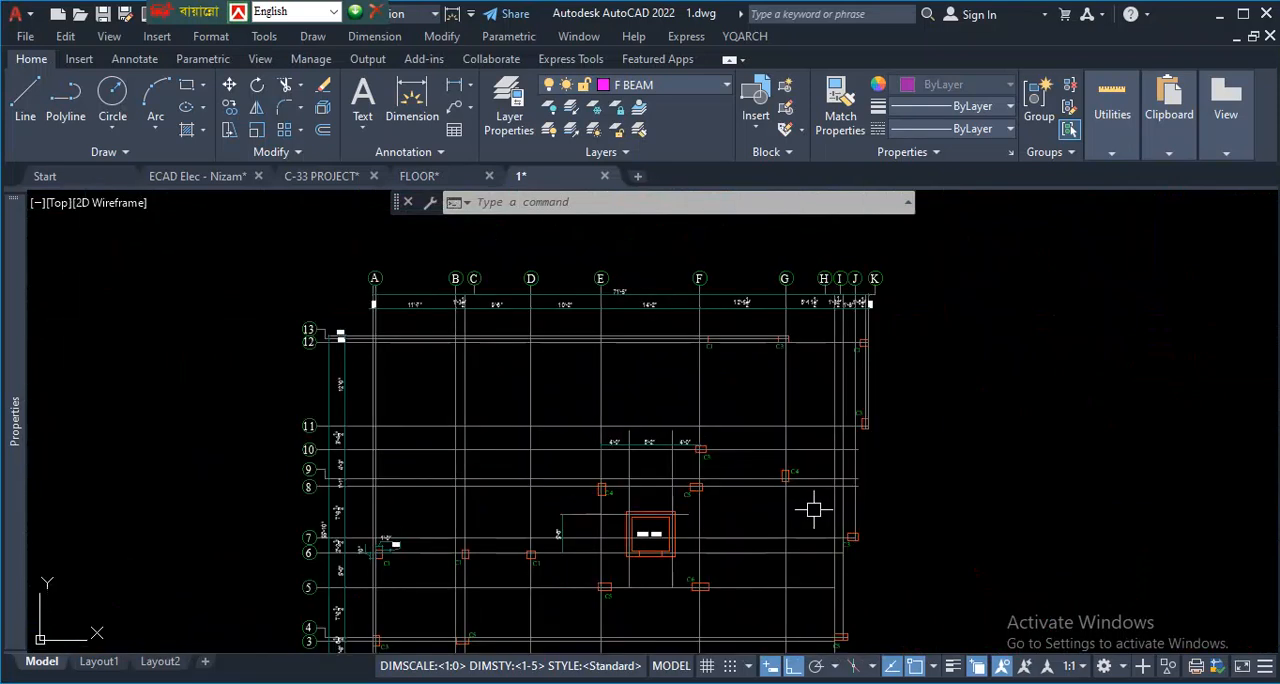
- Trace a common horizontal line north of the lift core and mark the offsets to nearby C3, C4 and C5 columns
{"action": "scroll", "coordinate": [813, 510], "scroll_direction": "up", "scroll_amount": 2}
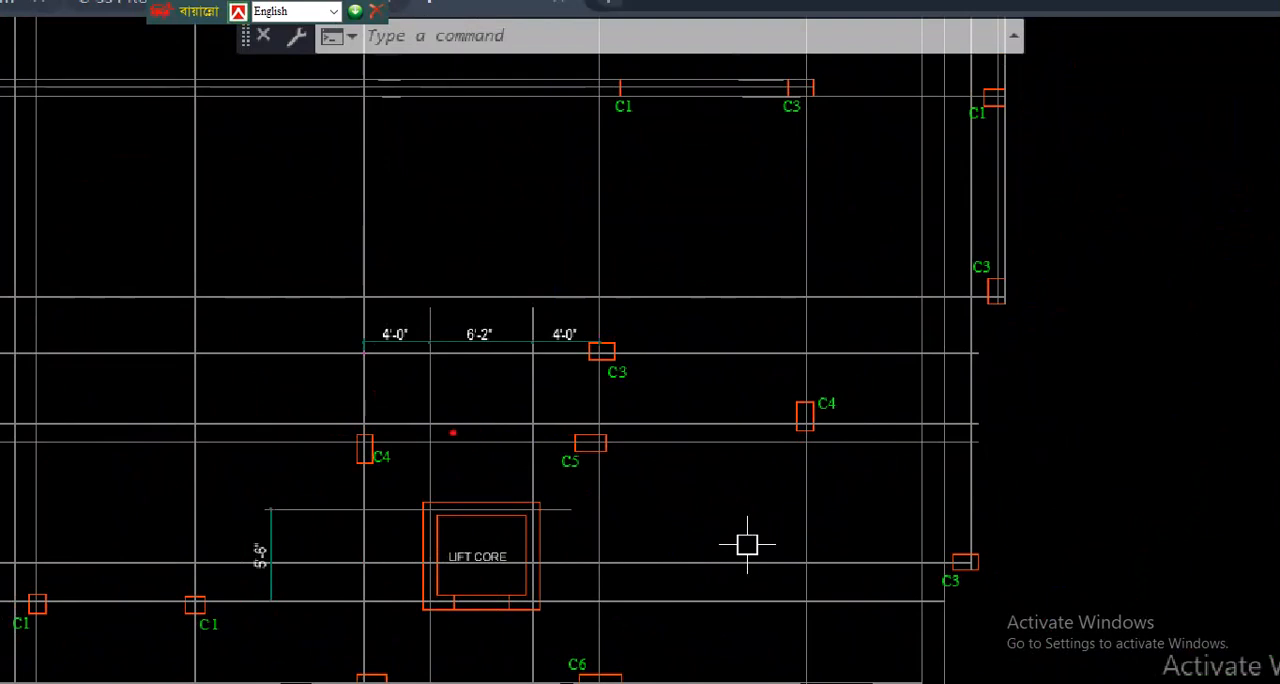
{"action": "left_click_drag", "start_coordinate": [468, 438], "coordinate": [479, 291]}
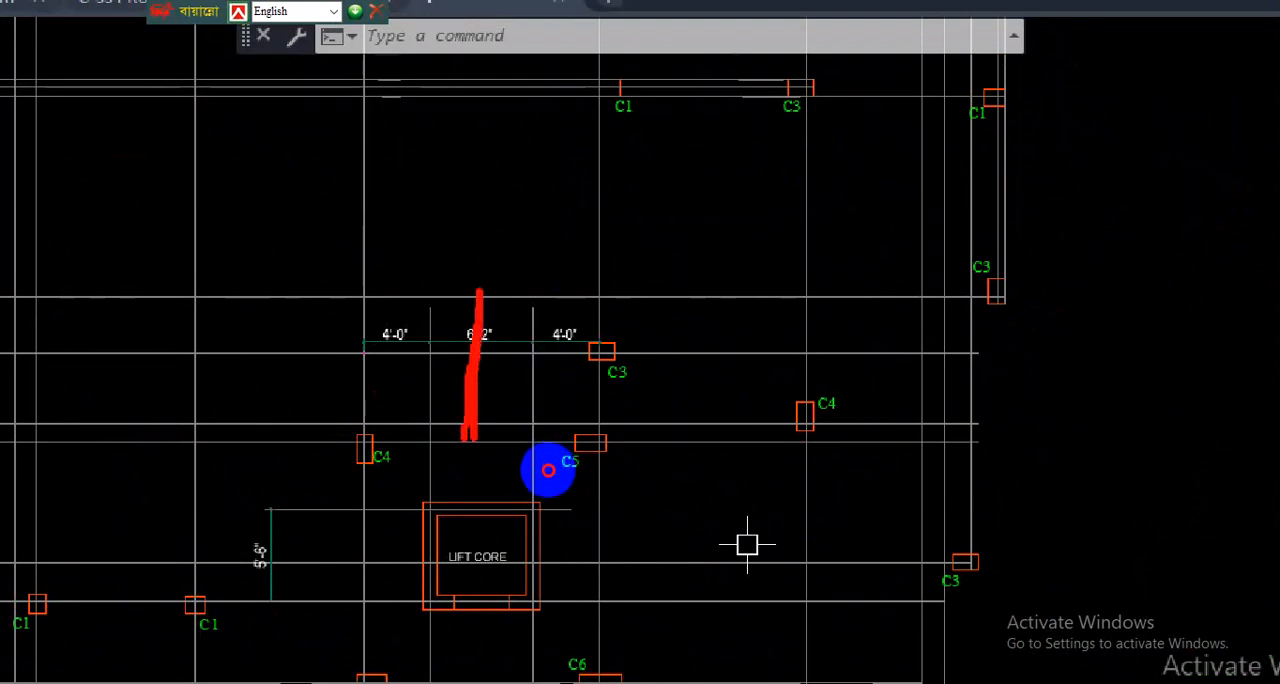
{"action": "left_click_drag", "start_coordinate": [167, 380], "coordinate": [1147, 387]}
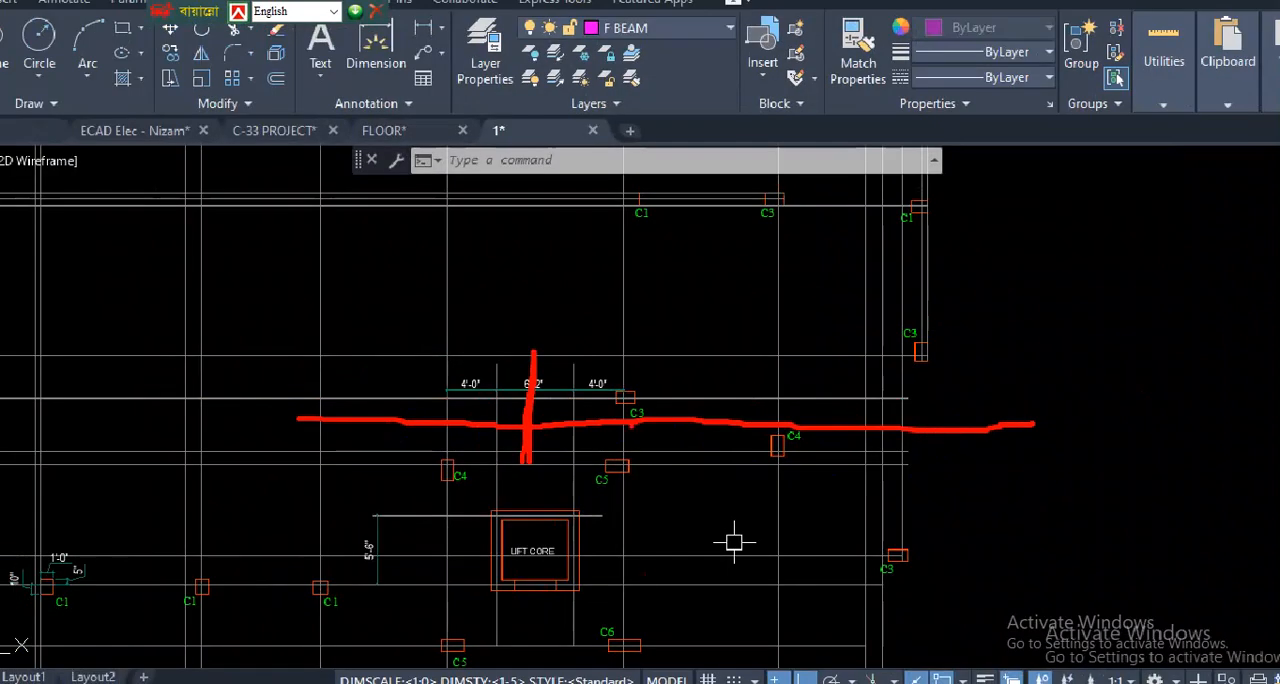
{"action": "left_click", "coordinate": [630, 418]}
{"action": "left_click_drag", "start_coordinate": [918, 430], "coordinate": [918, 352]}
{"action": "mouse_move", "coordinate": [777, 420]}
{"action": "left_mouse_down"}
{"action": "mouse_move", "coordinate": [775, 452]}
{"action": "mouse_move", "coordinate": [842, 447]}
{"action": "left_mouse_up"}
{"action": "mouse_move", "coordinate": [607, 425]}
{"action": "left_mouse_down"}
{"action": "mouse_move", "coordinate": [610, 466]}
{"action": "mouse_move", "coordinate": [655, 466]}
{"action": "left_mouse_up"}
{"action": "mouse_move", "coordinate": [449, 425]}
{"action": "left_mouse_down"}
{"action": "mouse_move", "coordinate": [449, 463]}
{"action": "mouse_move", "coordinate": [525, 463]}
{"action": "left_mouse_up"}
{"action": "left_click", "coordinate": [577, 479]}
{"action": "left_click_drag", "start_coordinate": [603, 350], "coordinate": [603, 470]}
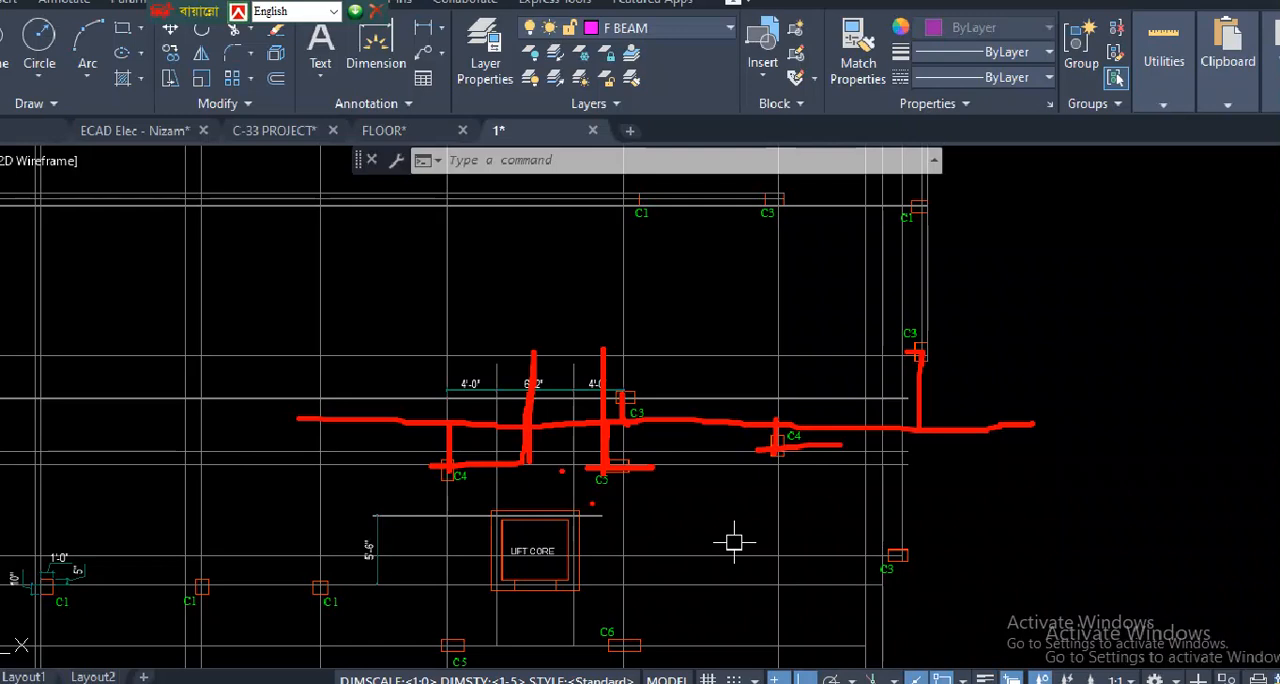
- Clear the markup and inspect grid rows 1 to 7 of the column layout
{"action": "key", "text": "Escape"}
{"action": "scroll", "coordinate": [706, 412], "scroll_direction": "down", "scroll_amount": 8}
{"action": "scroll", "coordinate": [720, 420], "scroll_direction": "up", "scroll_amount": 6}
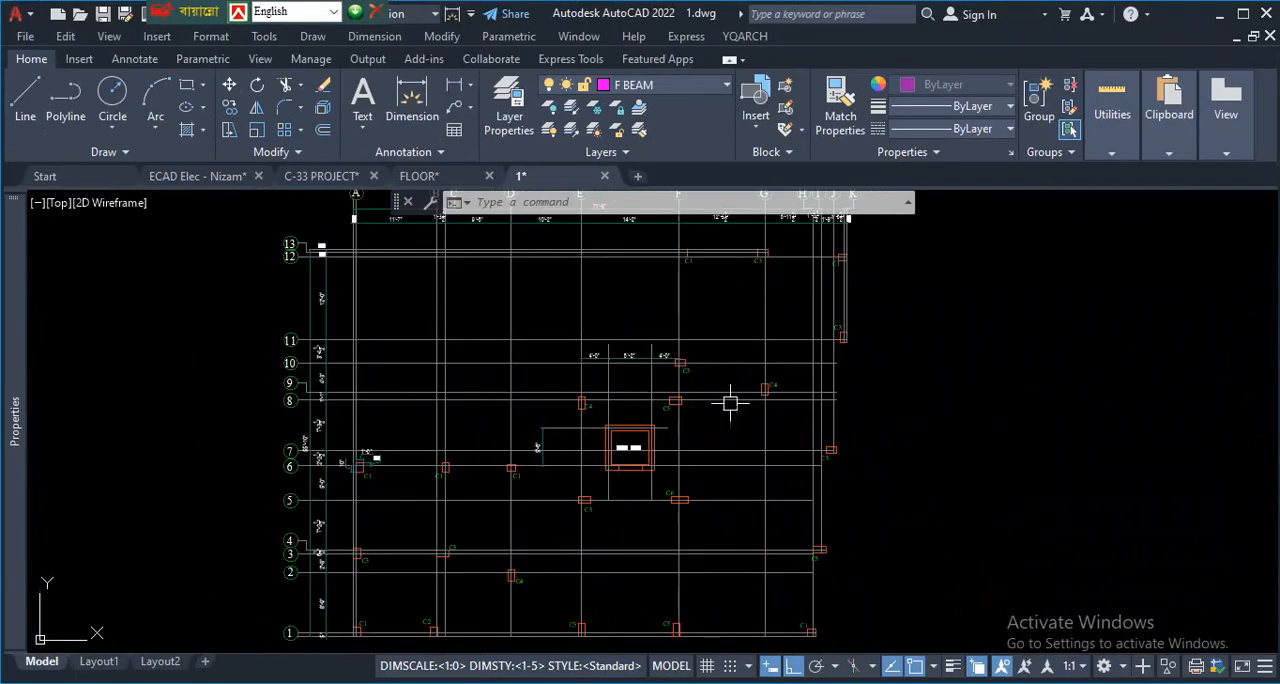
{"action": "scroll", "coordinate": [457, 479], "scroll_direction": "up", "scroll_amount": 6}
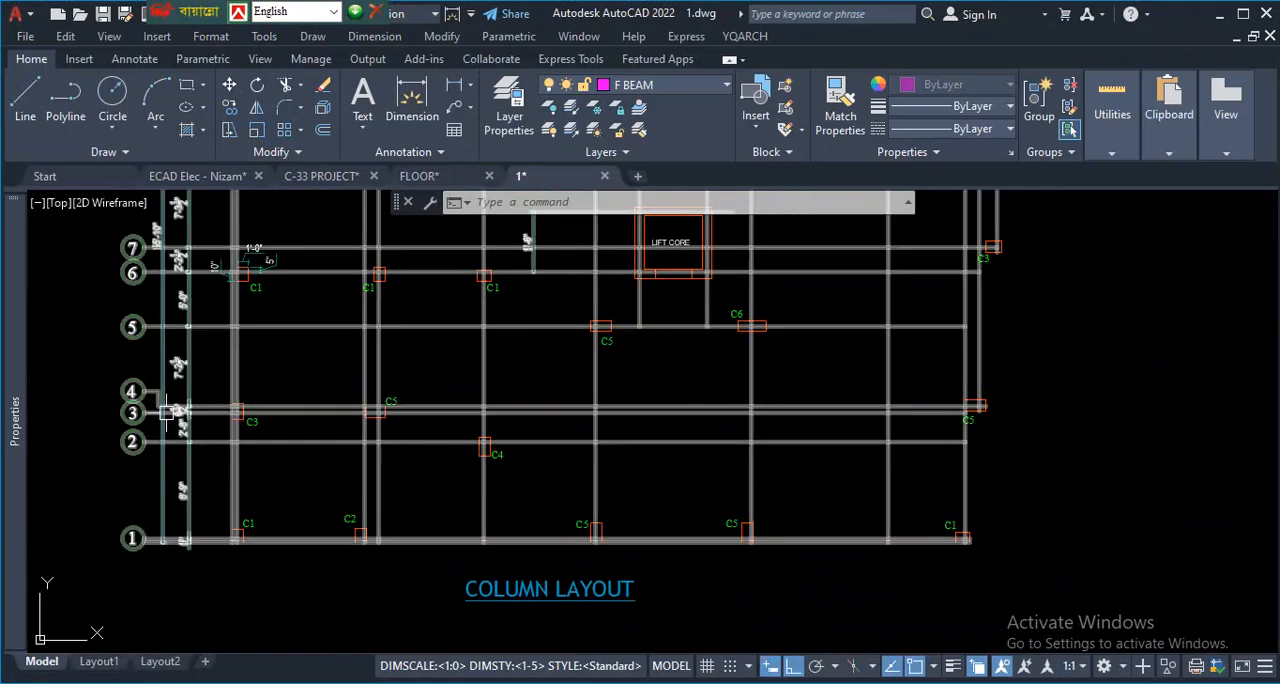
- Compare the grade beam layout with the typical floor beam layout around their lift cores
{"action": "scroll", "coordinate": [310, 450], "scroll_direction": "down", "scroll_amount": 2}
{"action": "scroll", "coordinate": [1083, 477], "scroll_direction": "down", "scroll_amount": 5}
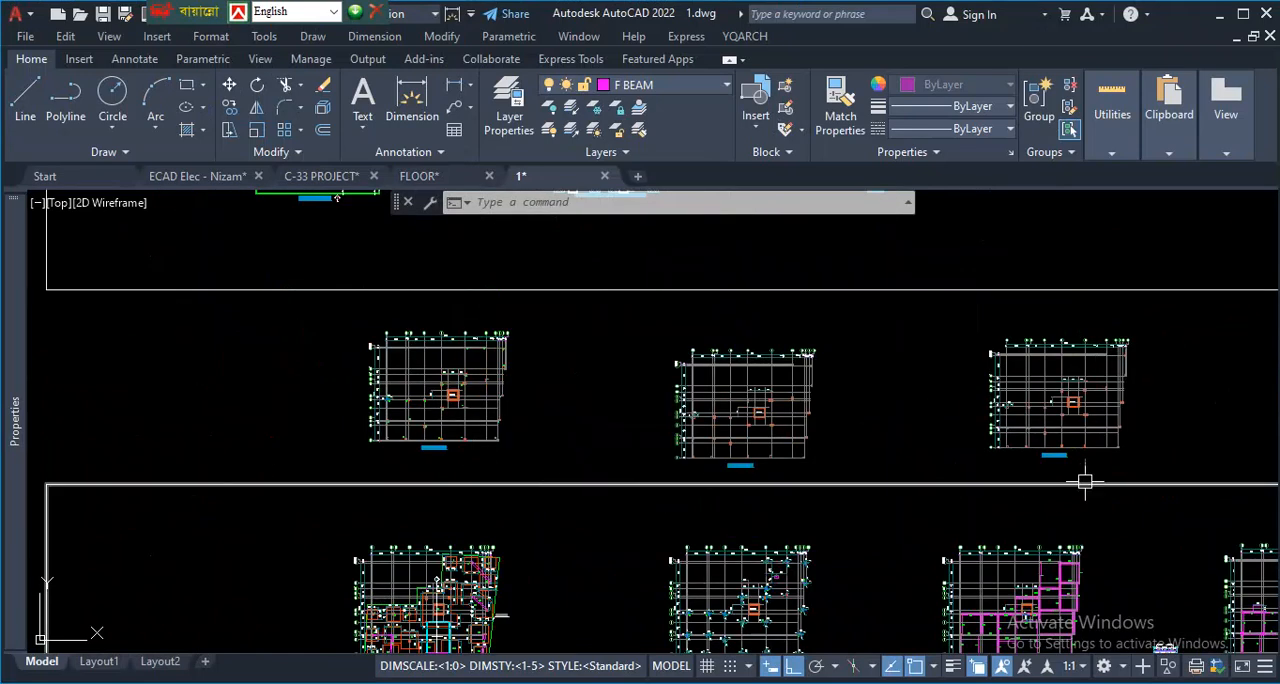
{"action": "scroll", "coordinate": [943, 451], "scroll_direction": "up", "scroll_amount": 5}
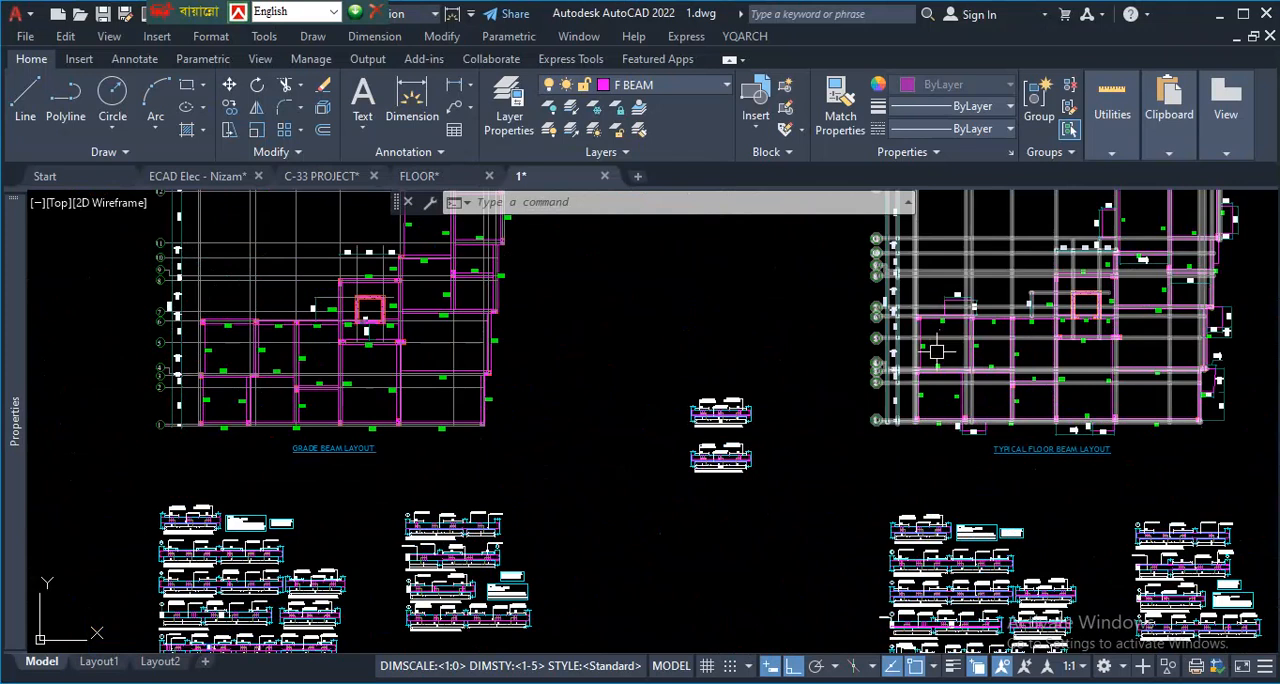
{"action": "scroll", "coordinate": [943, 350], "scroll_direction": "down", "scroll_amount": 5}
- Examine the offsets of the C3, C4 and C5 columns north of the lift core in the column layout
{"action": "scroll", "coordinate": [599, 246], "scroll_direction": "up", "scroll_amount": 3}
{"action": "scroll", "coordinate": [667, 411], "scroll_direction": "up", "scroll_amount": 6}
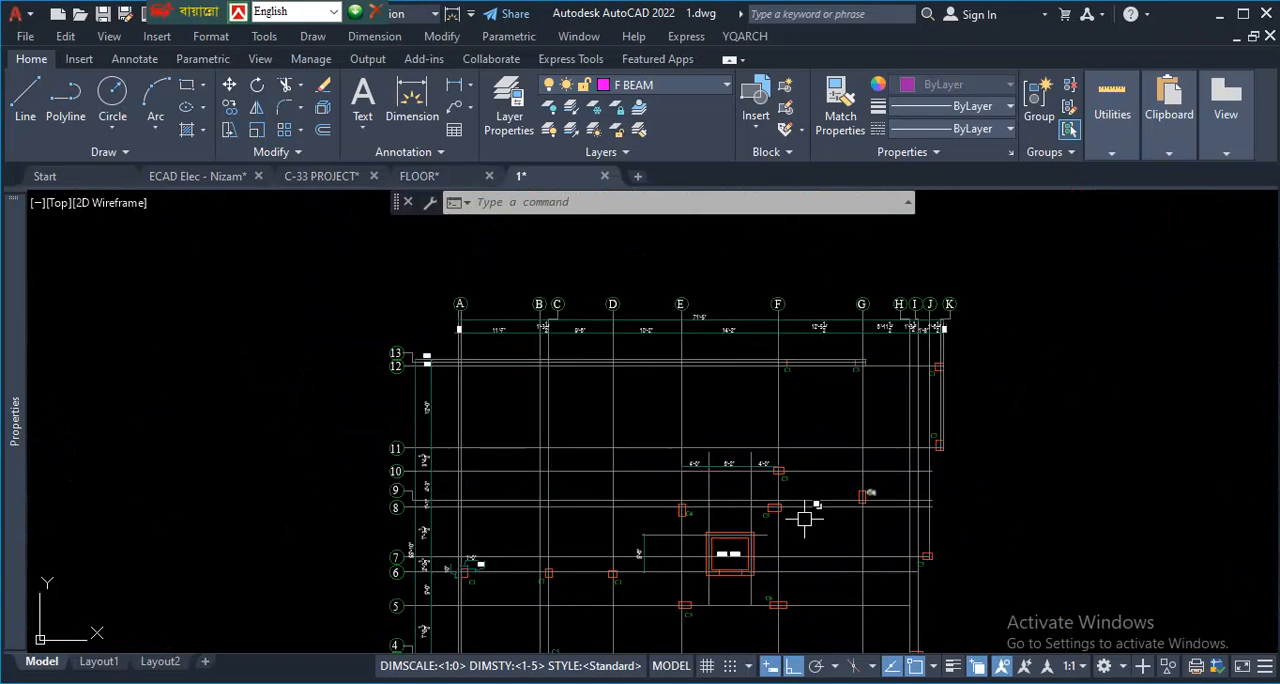
{"action": "scroll", "coordinate": [794, 457], "scroll_direction": "up", "scroll_amount": 2}
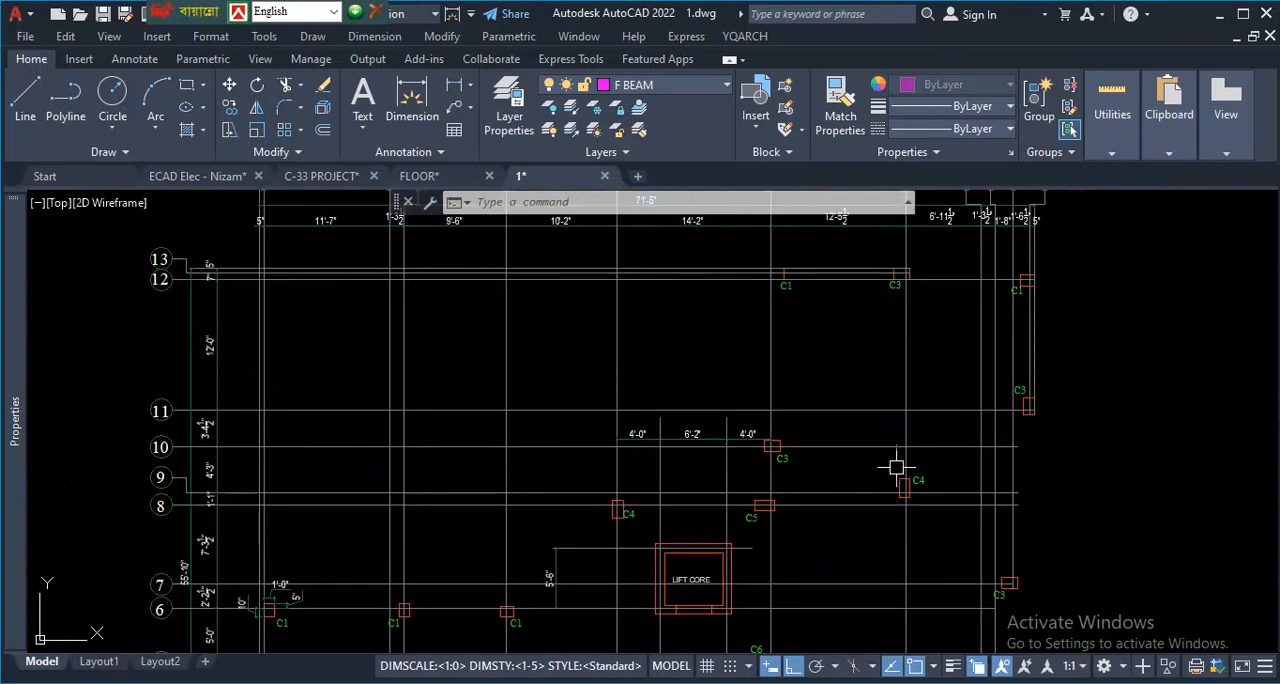
{"action": "scroll", "coordinate": [771, 452], "scroll_direction": "up", "scroll_amount": 2}
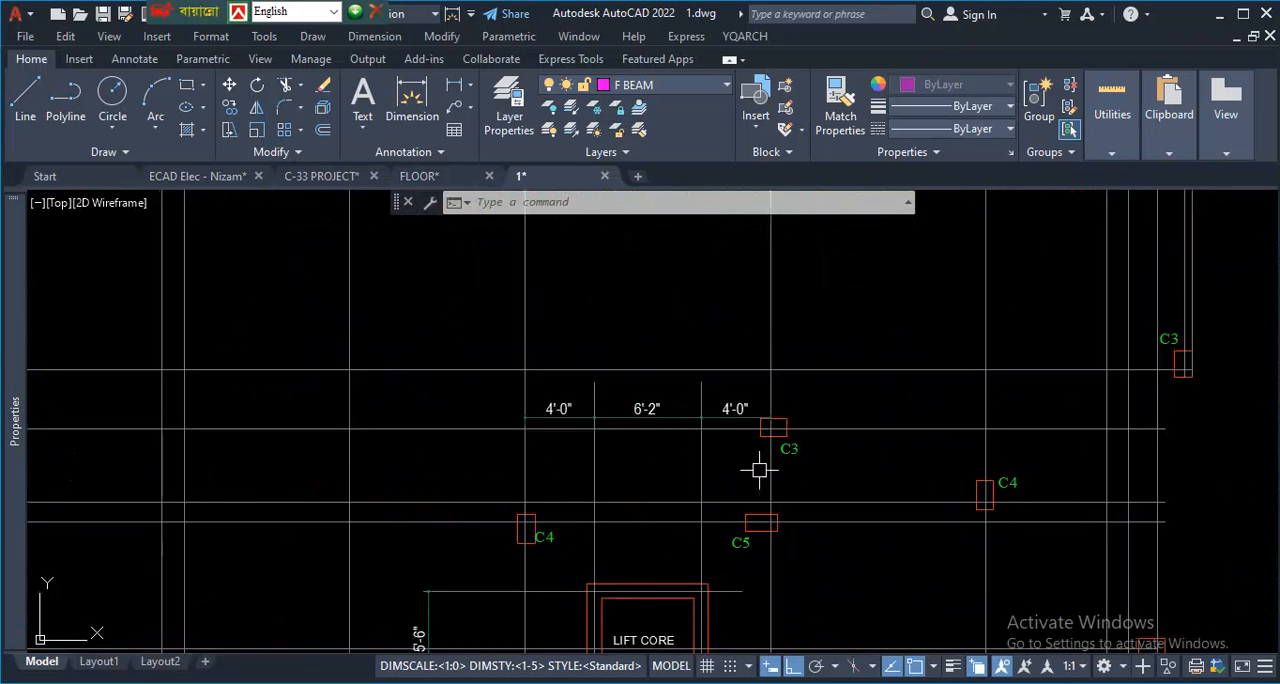
- Mark a cross beside the westernmost column layout and link it to the typical floor beam layout with a curved line
{"action": "scroll", "coordinate": [548, 376], "scroll_direction": "down", "scroll_amount": 10}
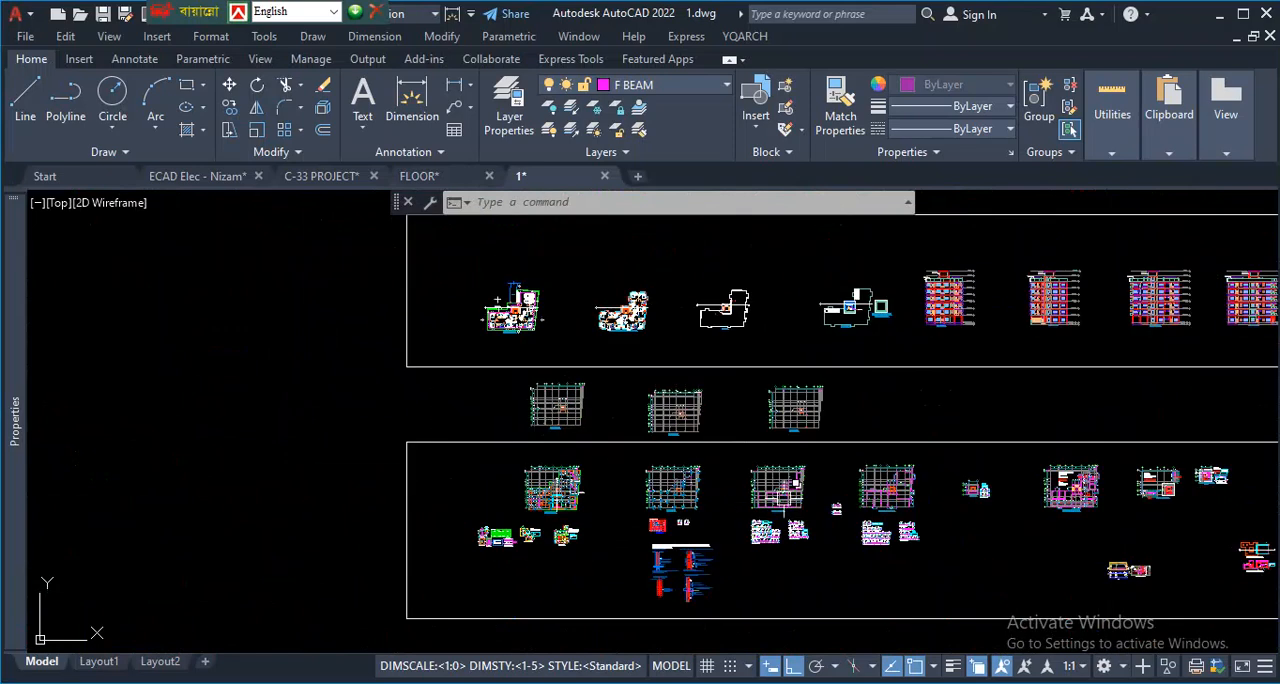
{"action": "scroll", "coordinate": [784, 498], "scroll_direction": "up", "scroll_amount": 8}
{"action": "scroll", "coordinate": [680, 482], "scroll_direction": "down", "scroll_amount": 6}
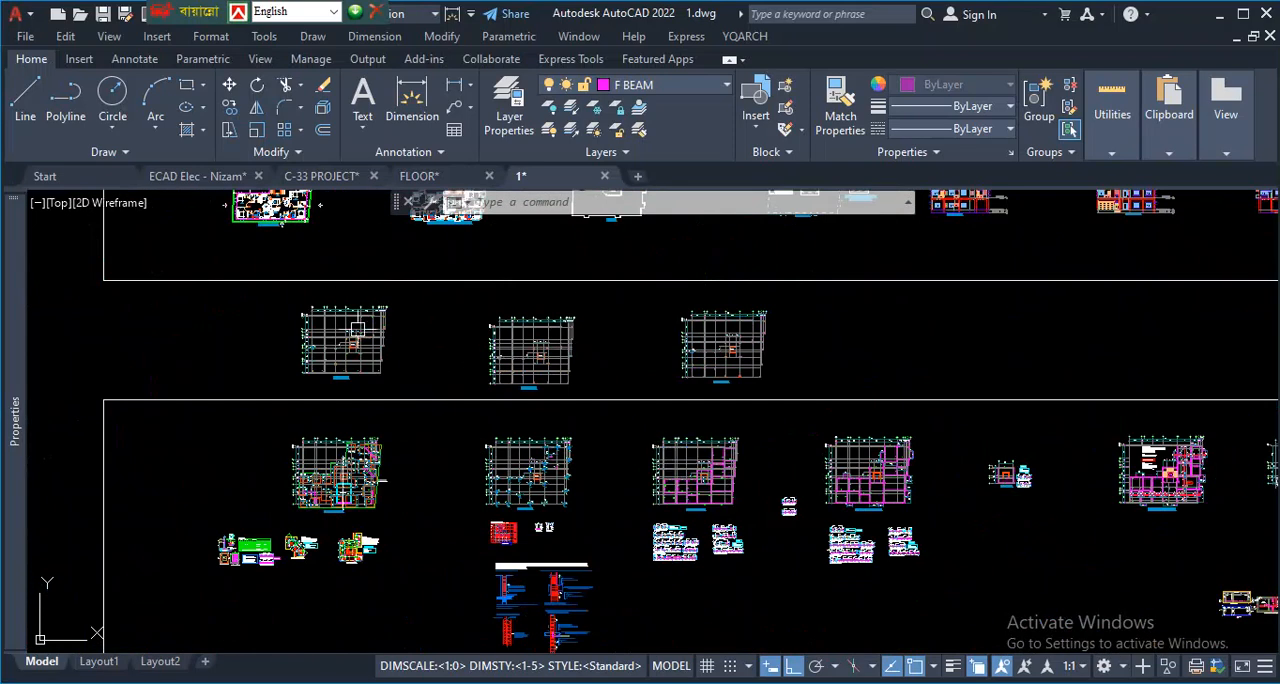
{"action": "scroll", "coordinate": [360, 328], "scroll_direction": "up", "scroll_amount": 2}
{"action": "key", "text": "ctrl+1"}
{"action": "left_click", "coordinate": [364, 325]}
{"action": "mouse_move", "coordinate": [454, 296]}
{"action": "left_mouse_down"}
{"action": "mouse_move", "coordinate": [516, 293]}
{"action": "mouse_move", "coordinate": [500, 334]}
{"action": "left_mouse_up"}
{"action": "key", "text": "Escape"}
{"action": "mouse_move", "coordinate": [1220, 535]}
{"action": "left_mouse_down"}
{"action": "mouse_move", "coordinate": [1023, 357]}
{"action": "mouse_move", "coordinate": [432, 333]}
{"action": "left_mouse_up"}
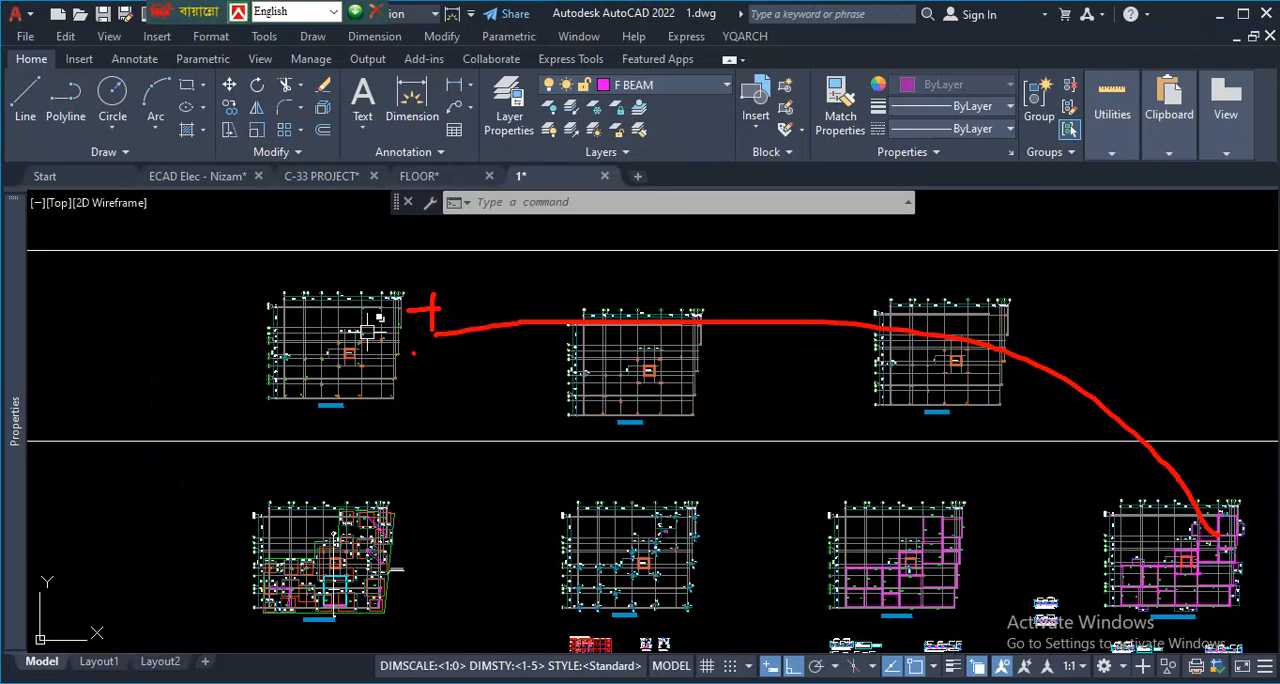
- Review the column and beam layout sheets alongside the ground floor beam layout in Protitee Final Project.dwg
{"action": "scroll", "coordinate": [367, 333], "scroll_direction": "down", "scroll_amount": 5}
{"action": "scroll", "coordinate": [478, 395], "scroll_direction": "up", "scroll_amount": 6}
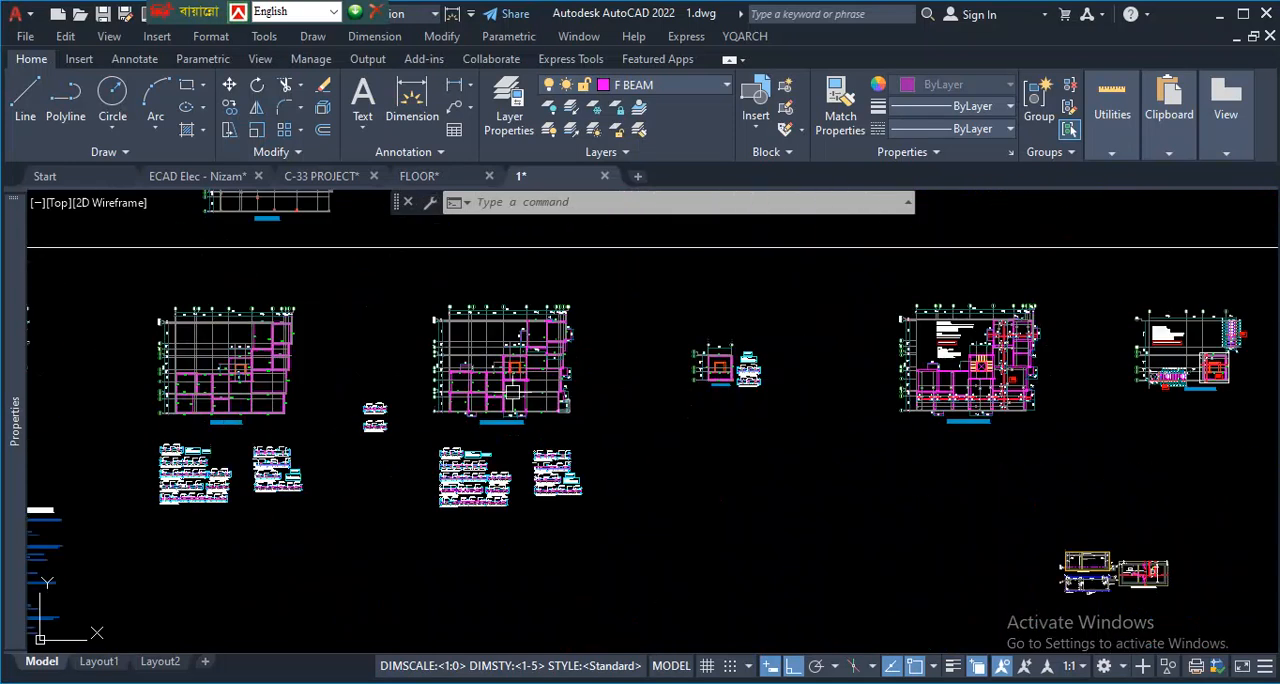
{"action": "scroll", "coordinate": [478, 395], "scroll_direction": "down", "scroll_amount": 5}
{"action": "scroll", "coordinate": [428, 324], "scroll_direction": "up", "scroll_amount": 4}
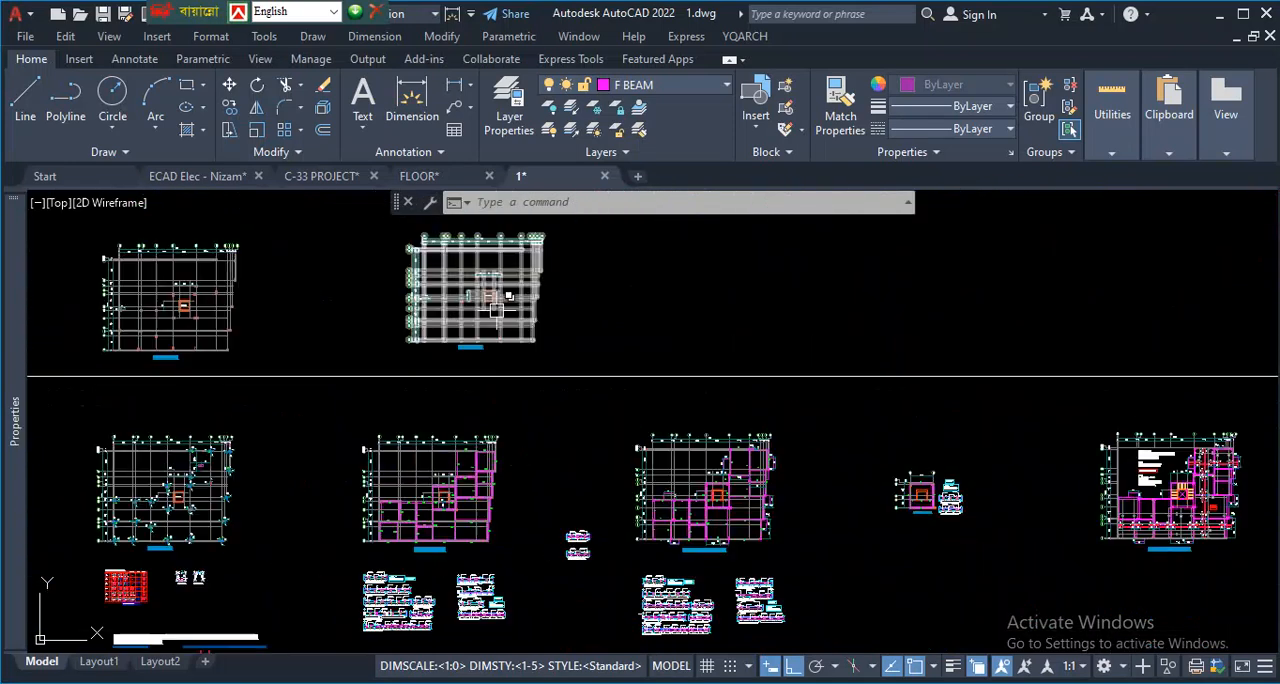
{"action": "scroll", "coordinate": [600, 360], "scroll_direction": "down", "scroll_amount": 4}
{"action": "scroll", "coordinate": [955, 414], "scroll_direction": "up", "scroll_amount": 4}
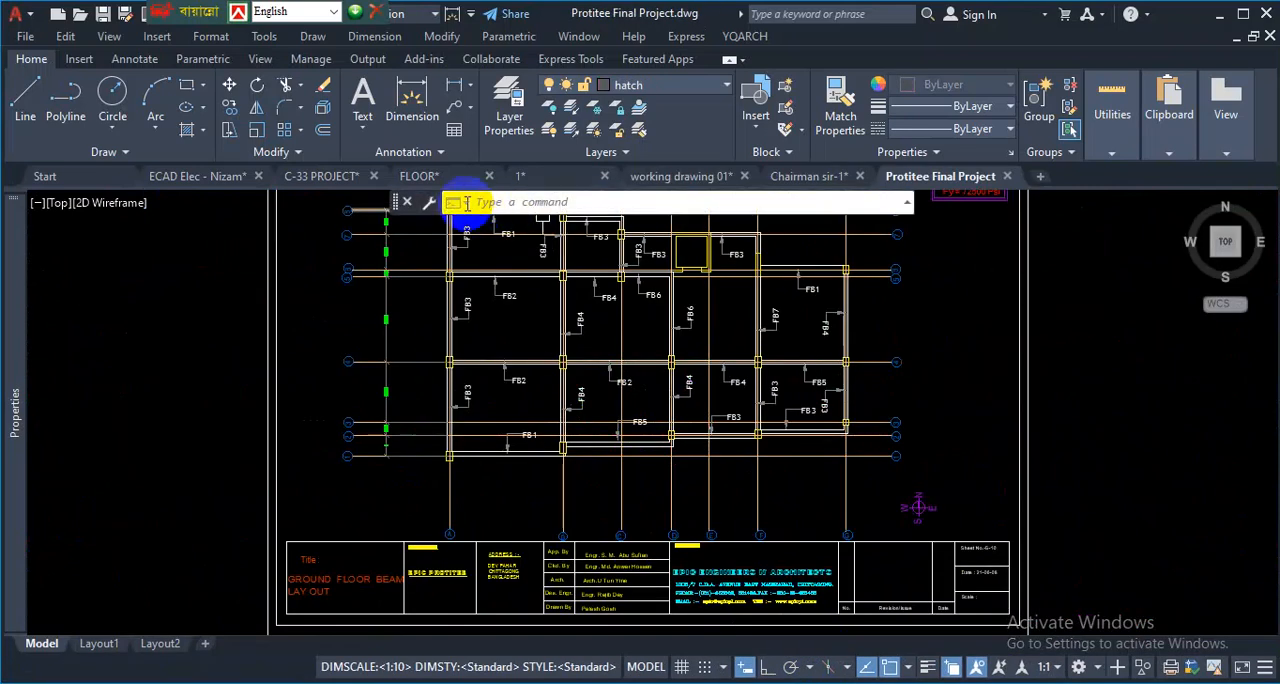
- Return to the 1.dwg drawing and inspect the southern part of the grade beam layout
{"action": "left_click", "coordinate": [565, 177]}
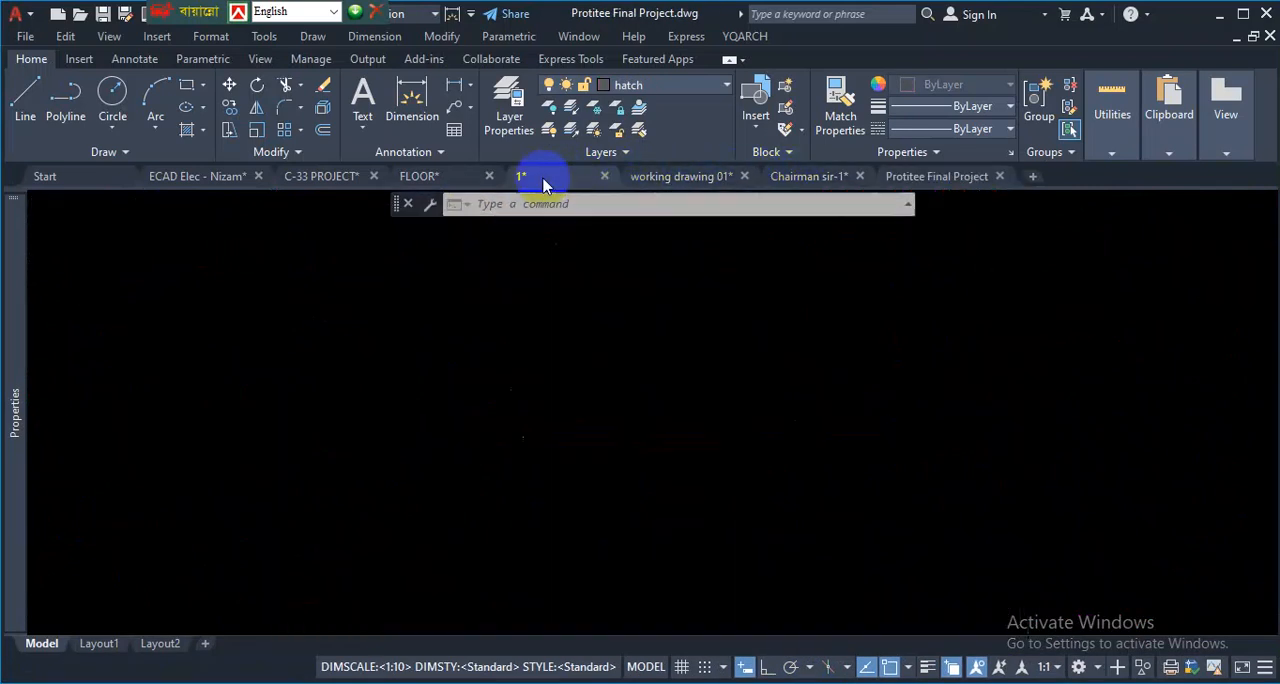
{"action": "scroll", "coordinate": [574, 452], "scroll_direction": "up", "scroll_amount": 3}
{"action": "scroll", "coordinate": [415, 465], "scroll_direction": "down", "scroll_amount": 8}
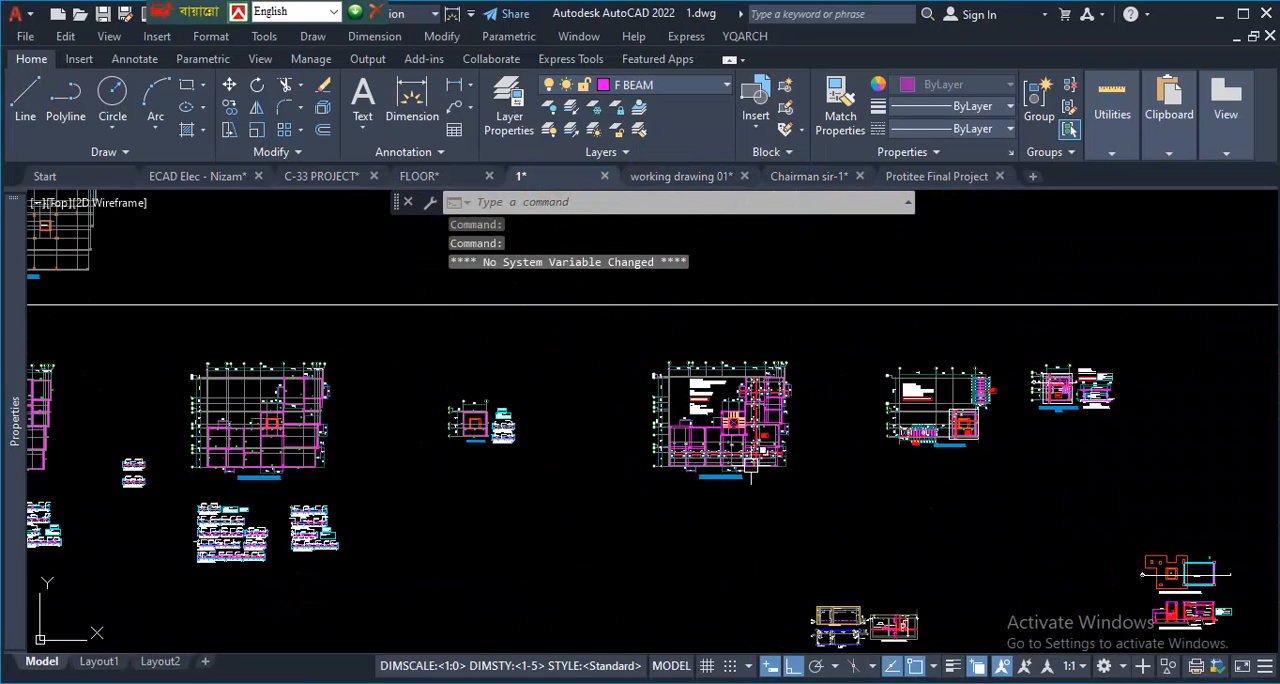
{"action": "scroll", "coordinate": [415, 465], "scroll_direction": "up", "scroll_amount": 6}
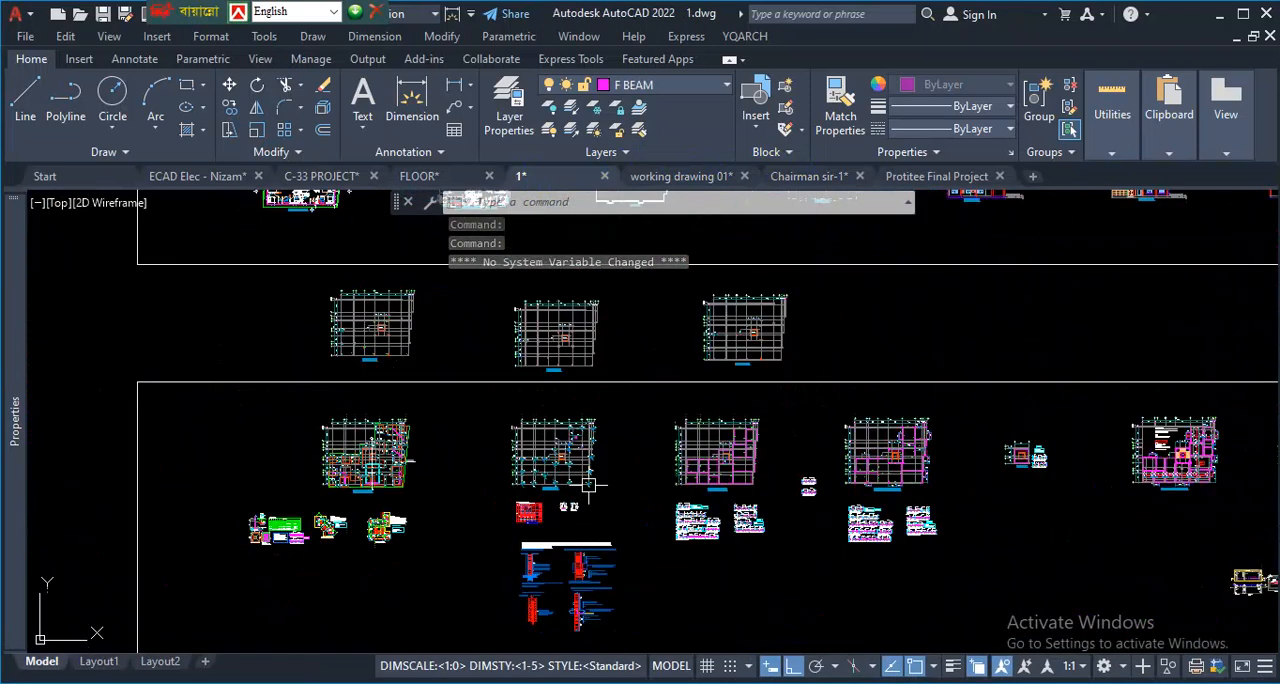
{"action": "scroll", "coordinate": [768, 478], "scroll_direction": "up", "scroll_amount": 5}
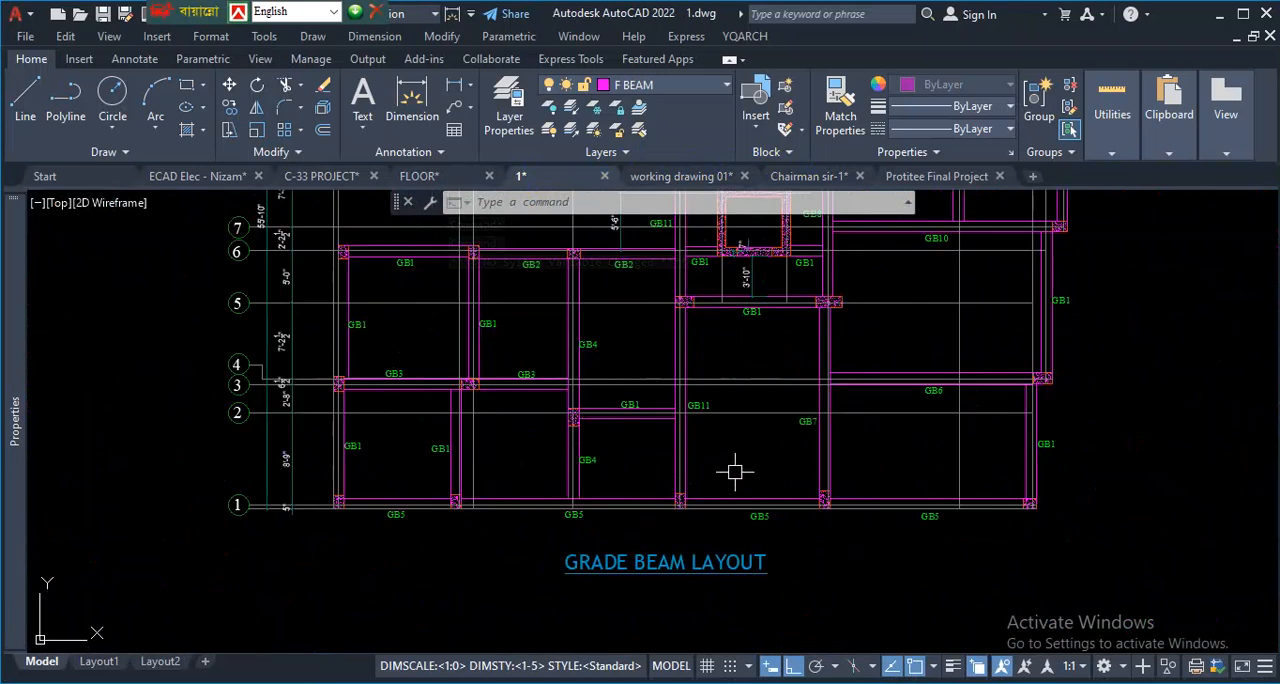
- Highlight the GB1 beam on grid 2 and the GB6 beam, and circle the column at GB6's east end
{"action": "key", "text": "ctrl+1"}
{"action": "left_click", "coordinate": [628, 435]}
{"action": "left_click_drag", "start_coordinate": [491, 392], "coordinate": [685, 385]}
{"action": "key", "text": "Escape"}
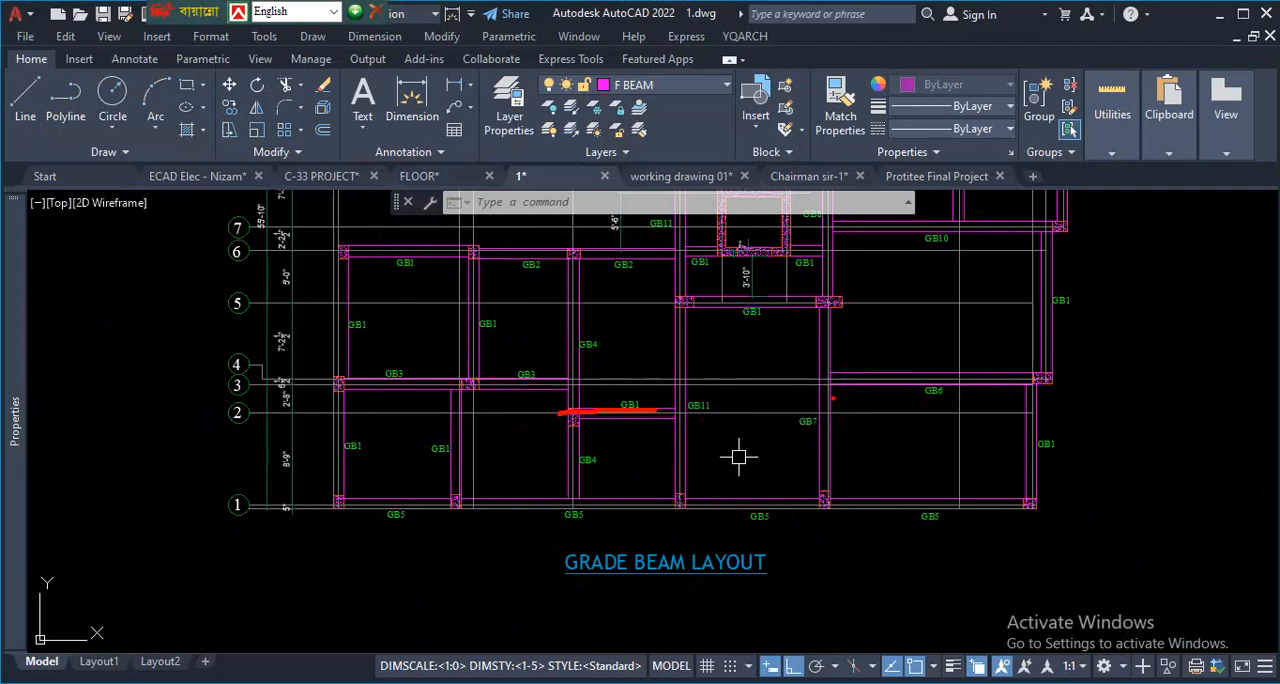
{"action": "left_click_drag", "start_coordinate": [1036, 378], "coordinate": [885, 378]}
{"action": "mouse_move", "coordinate": [1060, 362]}
{"action": "left_mouse_down"}
{"action": "mouse_move", "coordinate": [1051, 386]}
{"action": "mouse_move", "coordinate": [1020, 374]}
{"action": "mouse_move", "coordinate": [1034, 362]}
{"action": "left_mouse_up"}
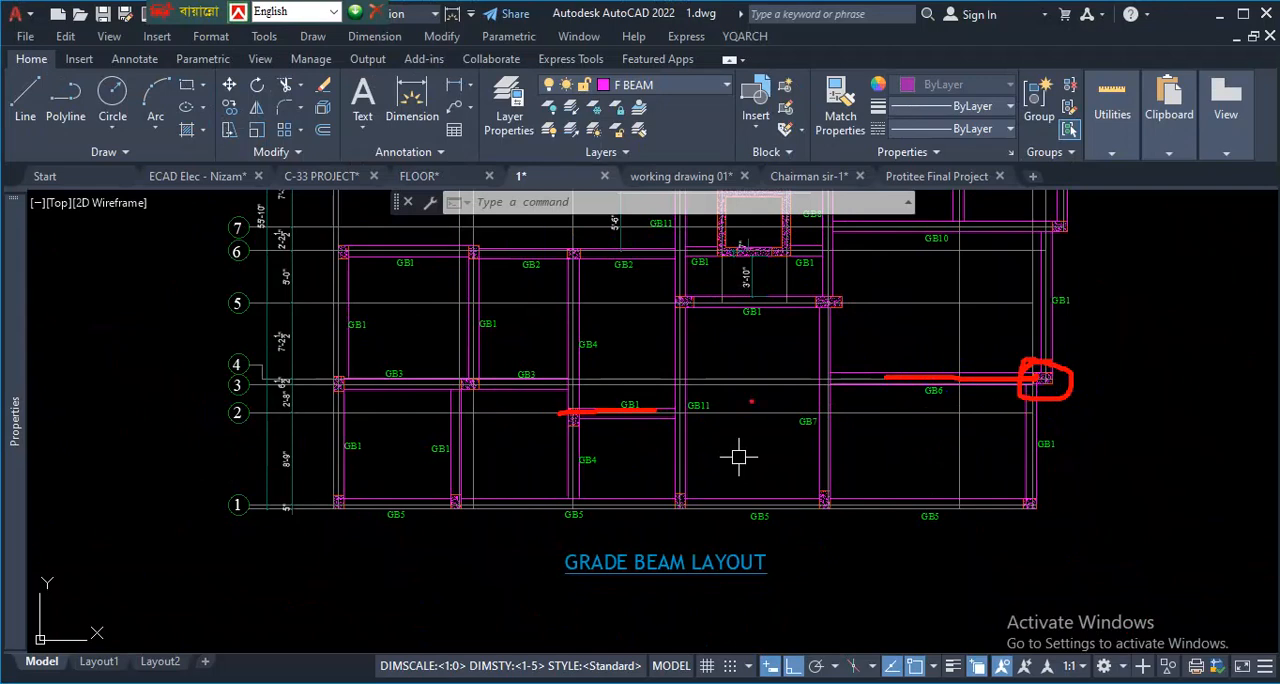
- Outline the GB1 beam between its grid 2 column and beam GB11, and mark its connection at the column
{"action": "scroll", "coordinate": [700, 390], "scroll_direction": "down", "scroll_amount": 3}
{"action": "scroll", "coordinate": [590, 390], "scroll_direction": "up", "scroll_amount": 5}
{"action": "scroll", "coordinate": [590, 495], "scroll_direction": "up", "scroll_amount": 1}
{"action": "scroll", "coordinate": [640, 485], "scroll_direction": "down", "scroll_amount": 3}
{"action": "scroll", "coordinate": [760, 460], "scroll_direction": "up", "scroll_amount": 4}
{"action": "scroll", "coordinate": [826, 471], "scroll_direction": "down", "scroll_amount": 3}
{"action": "scroll", "coordinate": [835, 460], "scroll_direction": "down", "scroll_amount": 4}
{"action": "scroll", "coordinate": [660, 530], "scroll_direction": "up", "scroll_amount": 6}
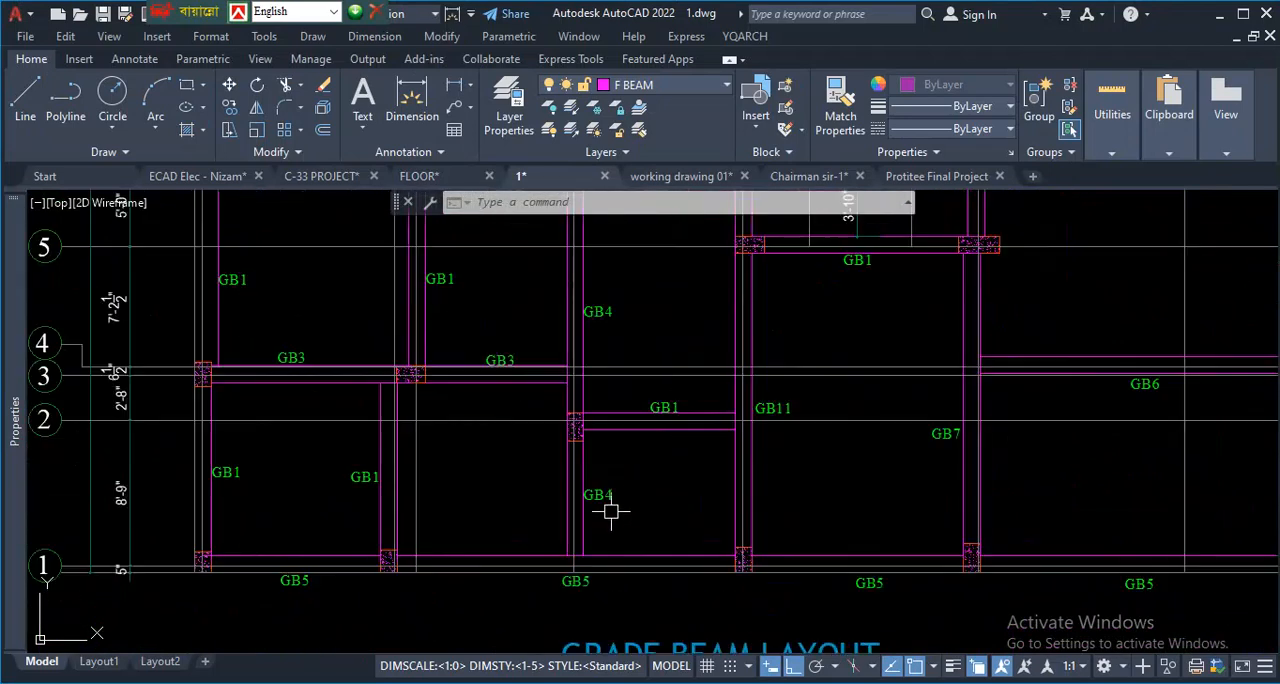
{"action": "key", "text": "ctrl+1"}
{"action": "left_click", "coordinate": [626, 431]}
{"action": "mouse_move", "coordinate": [586, 394]}
{"action": "left_mouse_down"}
{"action": "mouse_move", "coordinate": [533, 420]}
{"action": "mouse_move", "coordinate": [615, 434]}
{"action": "mouse_move", "coordinate": [714, 392]}
{"action": "mouse_move", "coordinate": [886, 395]}
{"action": "mouse_move", "coordinate": [888, 432]}
{"action": "mouse_move", "coordinate": [528, 431]}
{"action": "mouse_move", "coordinate": [660, 431]}
{"action": "mouse_move", "coordinate": [900, 393]}
{"action": "left_mouse_up"}
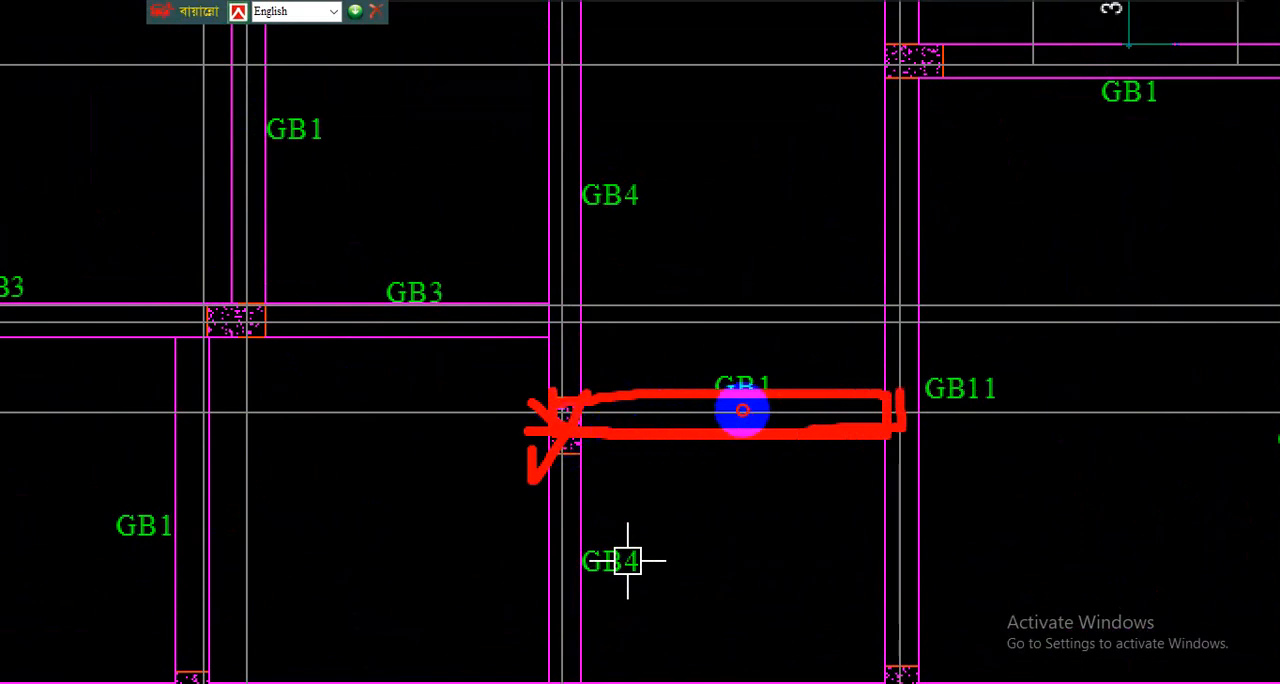
{"action": "key", "text": "Escape"}
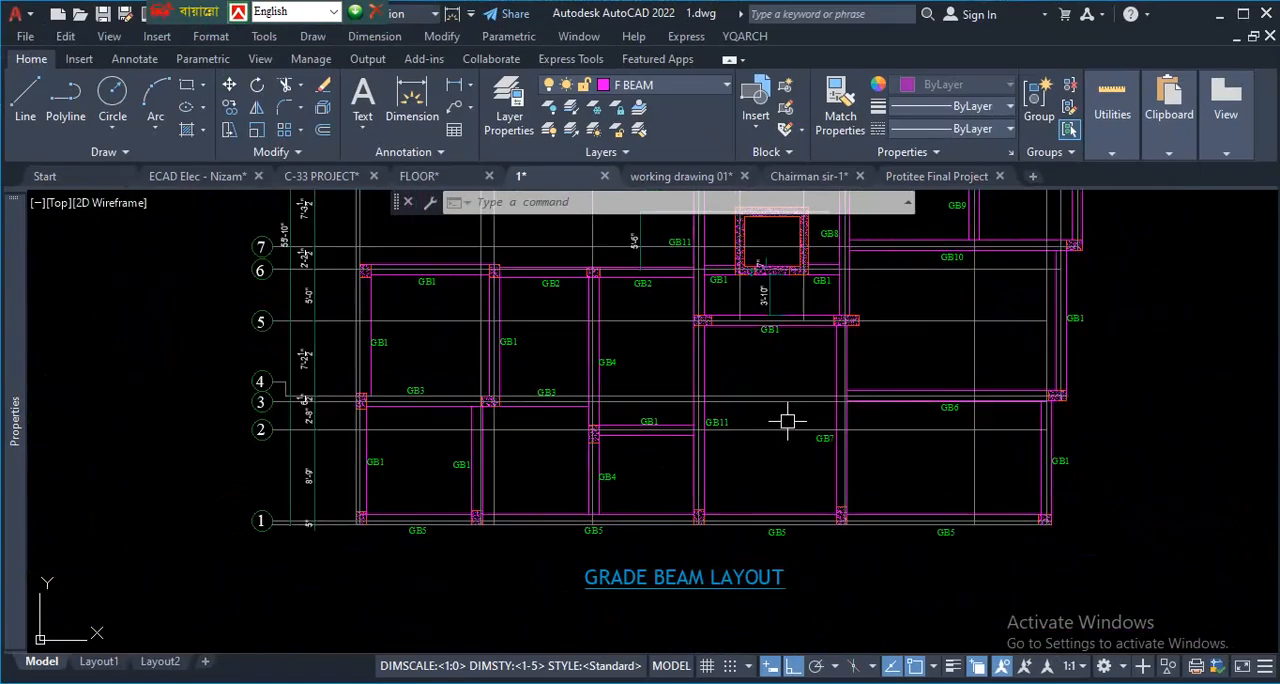
- Mark an X and a short dash in the grade beam panel between GB11 and GB7
{"action": "key", "text": "ctrl+1"}
{"action": "left_click", "coordinate": [797, 419]}
{"action": "left_click_drag", "start_coordinate": [797, 419], "coordinate": [770, 478]}
{"action": "left_click_drag", "start_coordinate": [767, 436], "coordinate": [805, 455]}
{"action": "left_click_drag", "start_coordinate": [827, 465], "coordinate": [852, 472]}
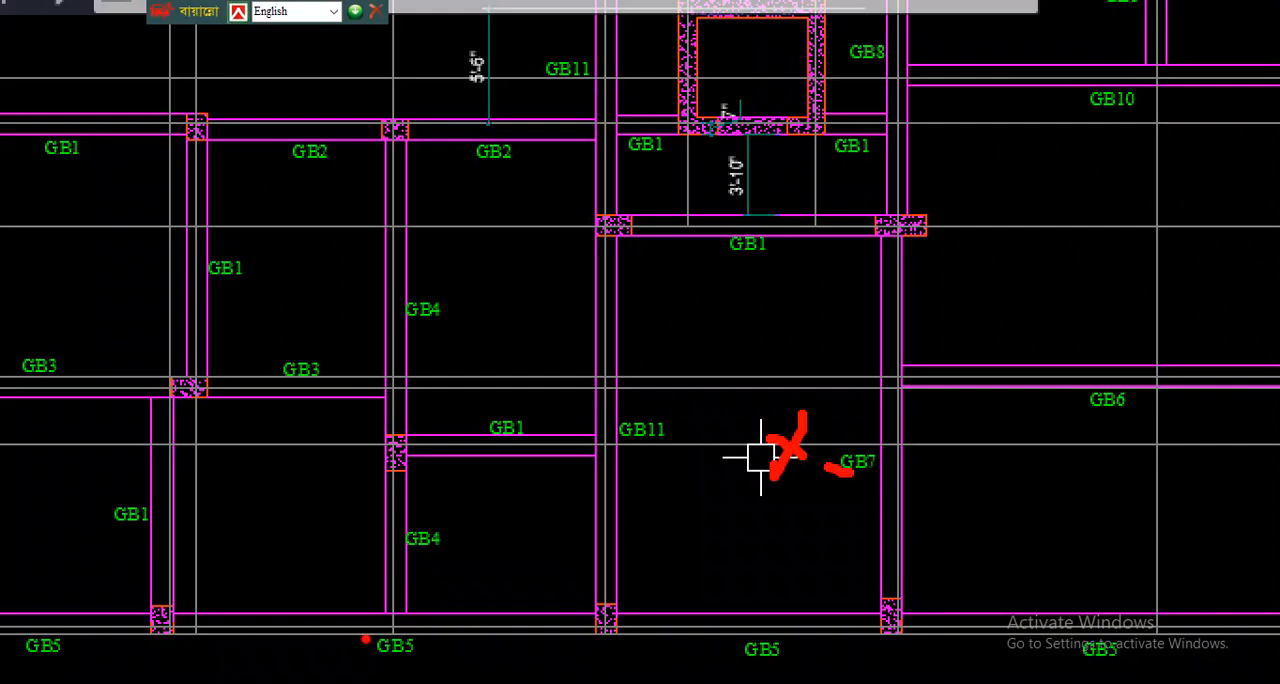
- Trace the GB5 beam along grid 1 and draw two vertical strokes from it toward the GB1 beam on grid 2
{"action": "left_click_drag", "start_coordinate": [459, 610], "coordinate": [471, 478]}
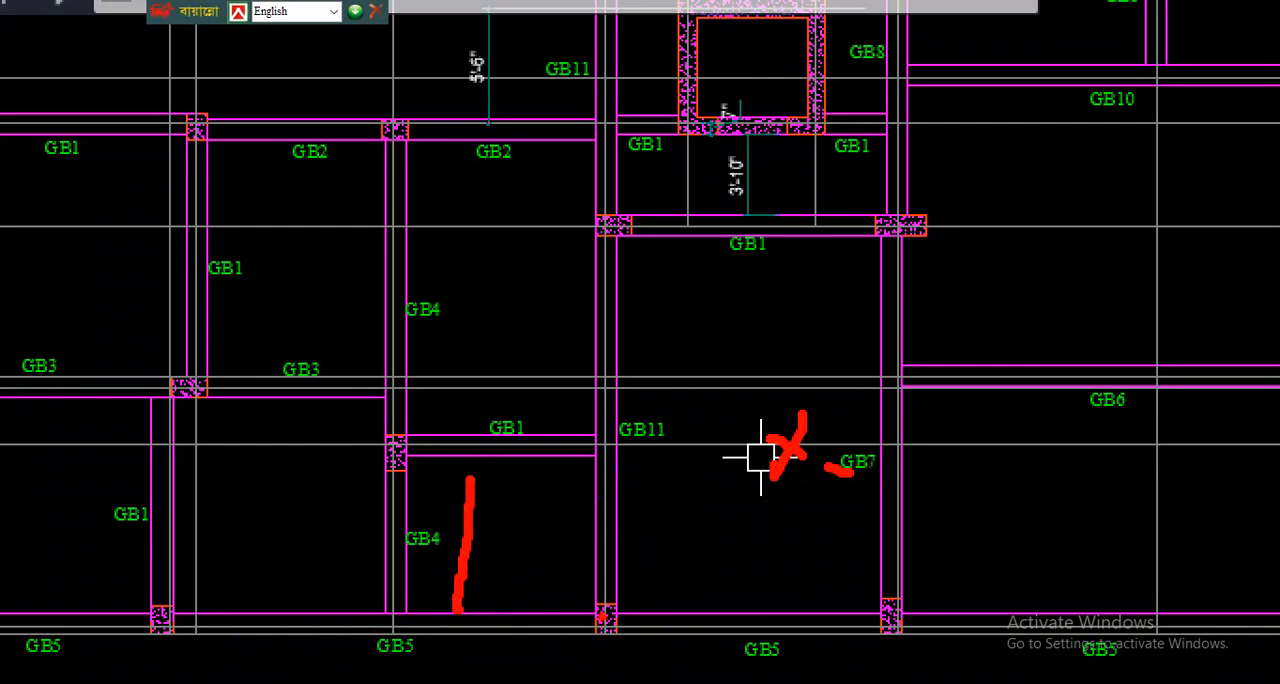
{"action": "left_click_drag", "start_coordinate": [600, 616], "coordinate": [352, 612]}
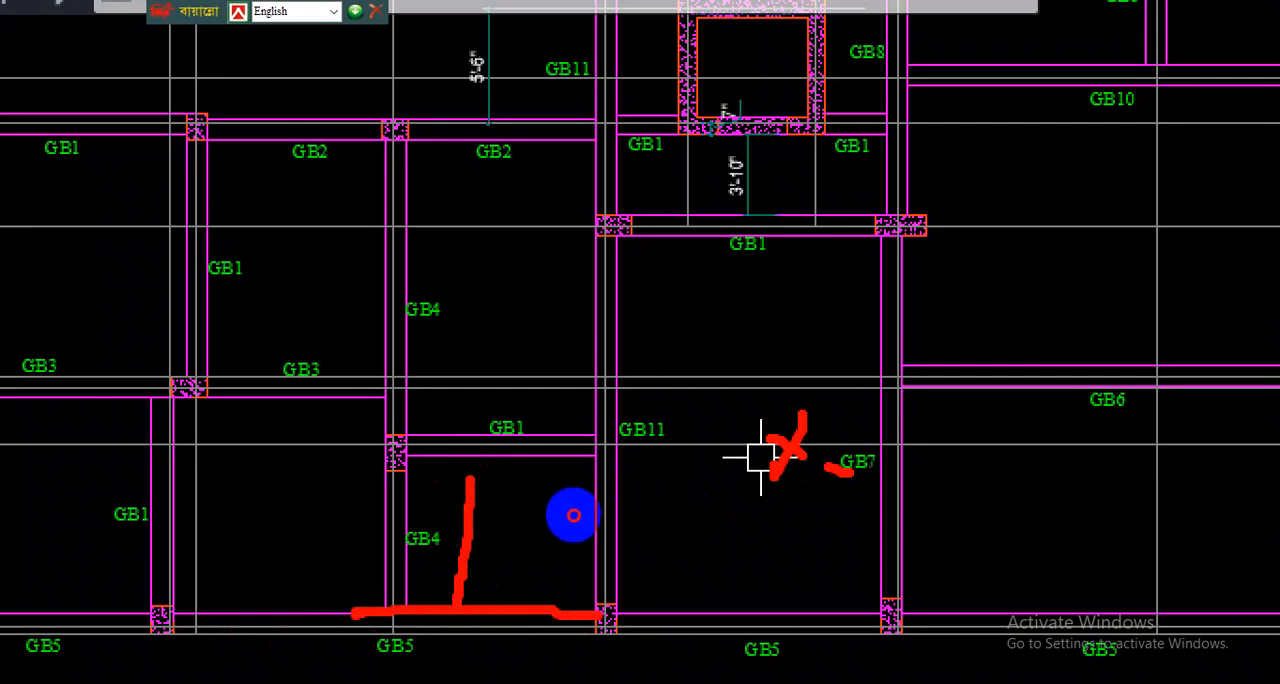
{"action": "left_click_drag", "start_coordinate": [514, 606], "coordinate": [530, 463]}
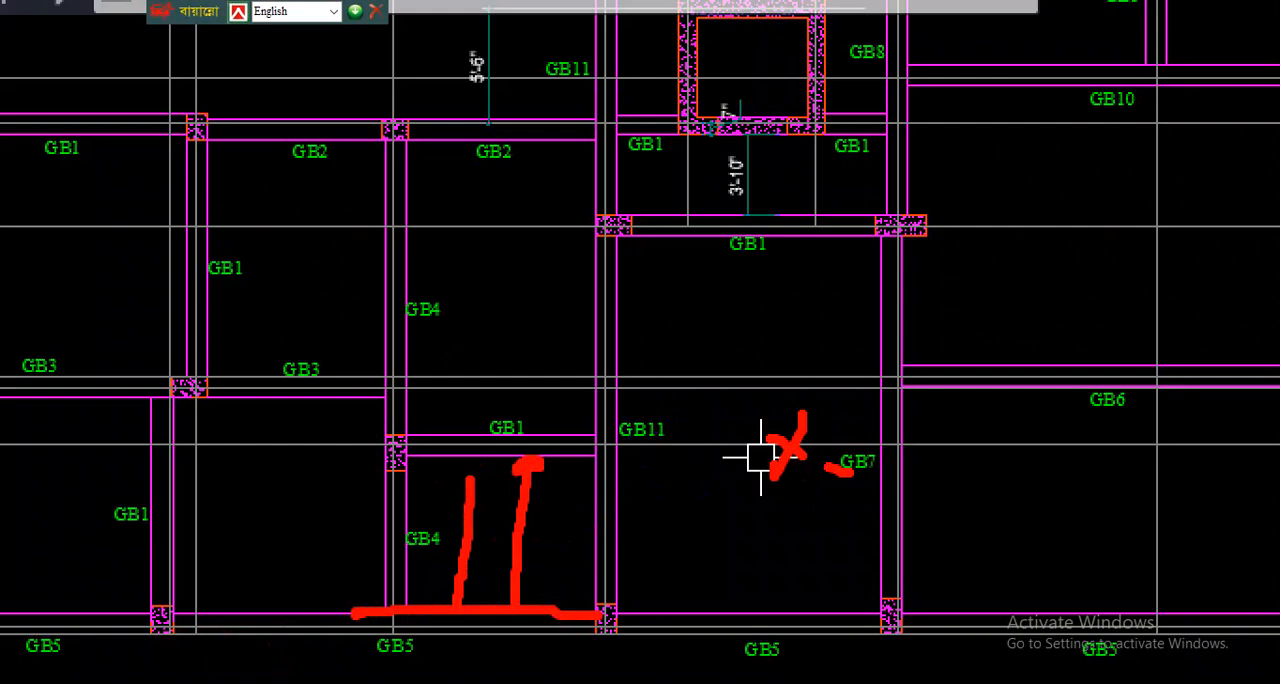
{"action": "key", "text": "Escape"}
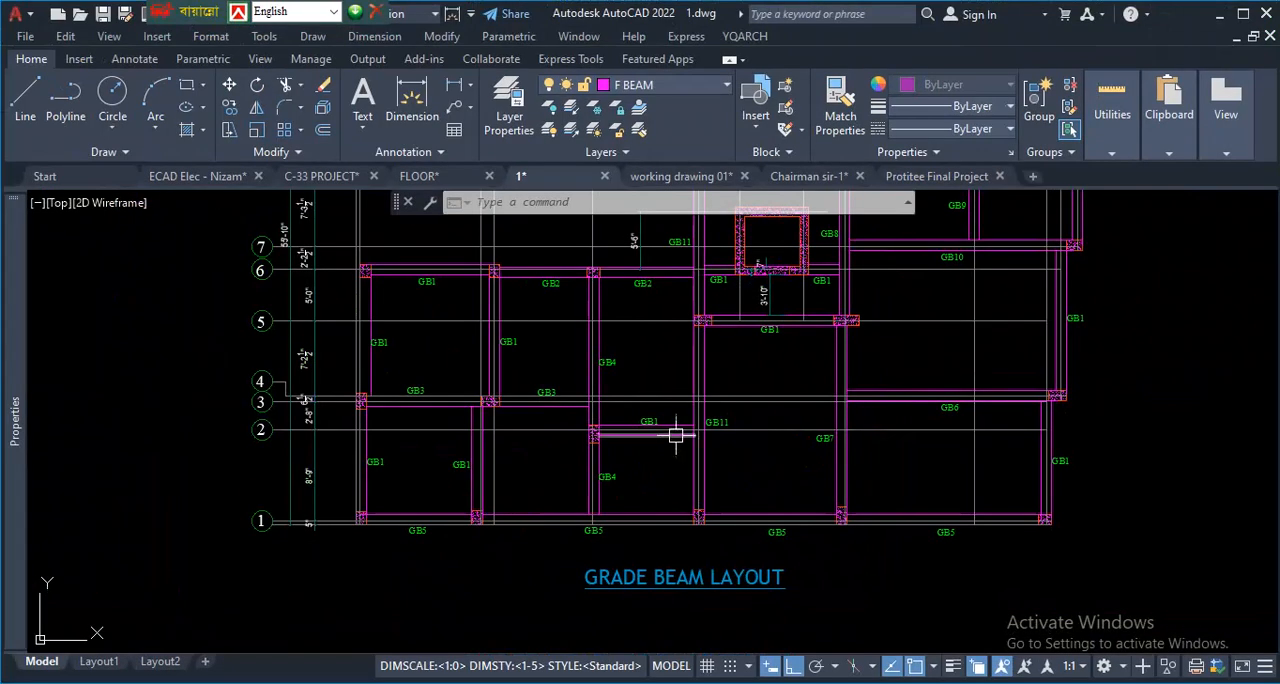
- Examine the column at the northeast corner of the 7'-0"x7'-0" kitchen in the ground floor plan
{"action": "scroll", "coordinate": [677, 437], "scroll_direction": "up", "scroll_amount": 2}
{"action": "scroll", "coordinate": [661, 495], "scroll_direction": "down", "scroll_amount": 10}
{"action": "scroll", "coordinate": [668, 500], "scroll_direction": "down", "scroll_amount": 2}
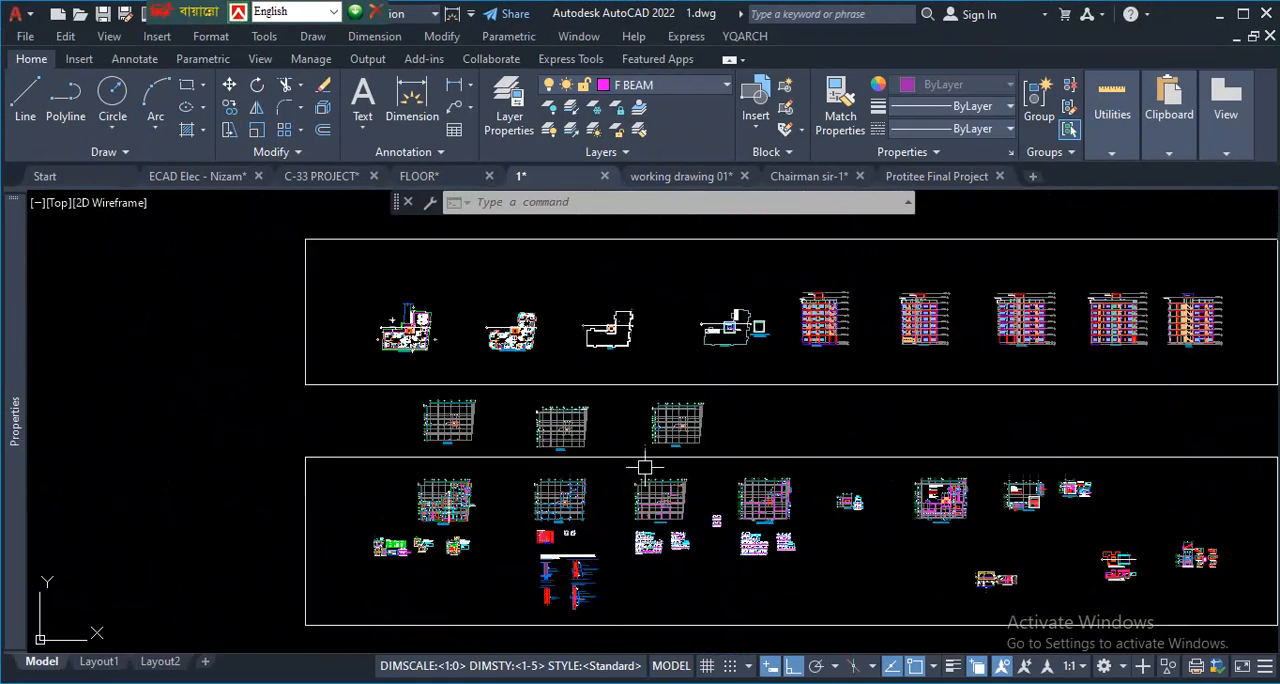
{"action": "scroll", "coordinate": [420, 350], "scroll_direction": "up", "scroll_amount": 5}
{"action": "scroll", "coordinate": [410, 316], "scroll_direction": "up", "scroll_amount": 4}
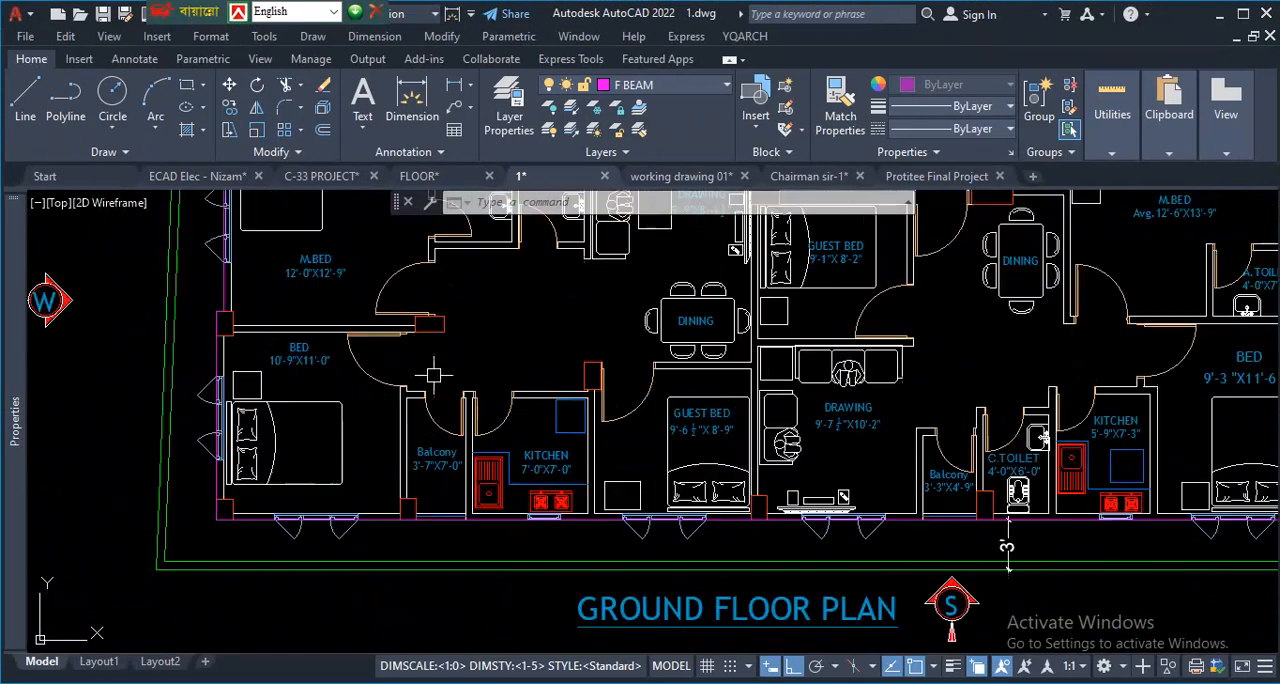
{"action": "scroll", "coordinate": [540, 440], "scroll_direction": "down", "scroll_amount": 1}
{"action": "scroll", "coordinate": [472, 467], "scroll_direction": "up", "scroll_amount": 4}
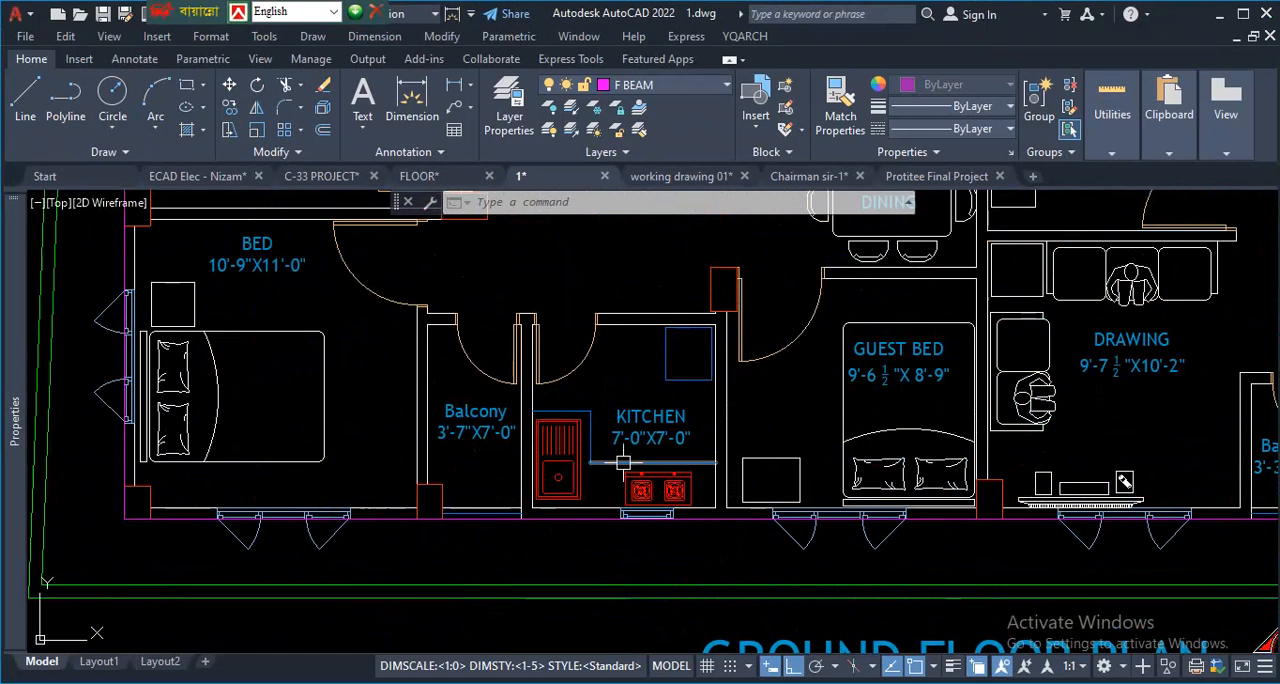
{"action": "key", "text": "ctrl+1"}
{"action": "left_click", "coordinate": [631, 417]}
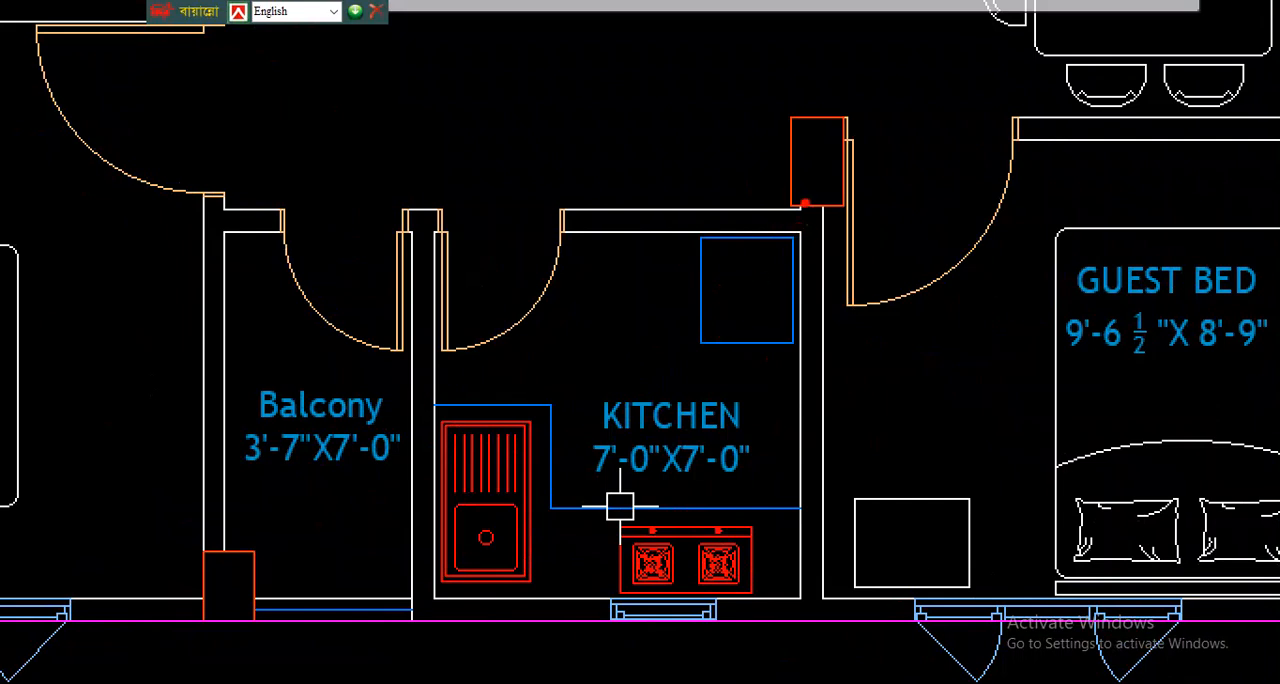
{"action": "key", "text": "Escape"}
- Inspect how the beams meet the matching column in the floor beam layout against the foundation and column layouts
{"action": "scroll", "coordinate": [663, 402], "scroll_direction": "down", "scroll_amount": 6}
{"action": "scroll", "coordinate": [764, 556], "scroll_direction": "down", "scroll_amount": 7}
{"action": "scroll", "coordinate": [980, 622], "scroll_direction": "up", "scroll_amount": 5}
{"action": "scroll", "coordinate": [1058, 442], "scroll_direction": "up", "scroll_amount": 10}
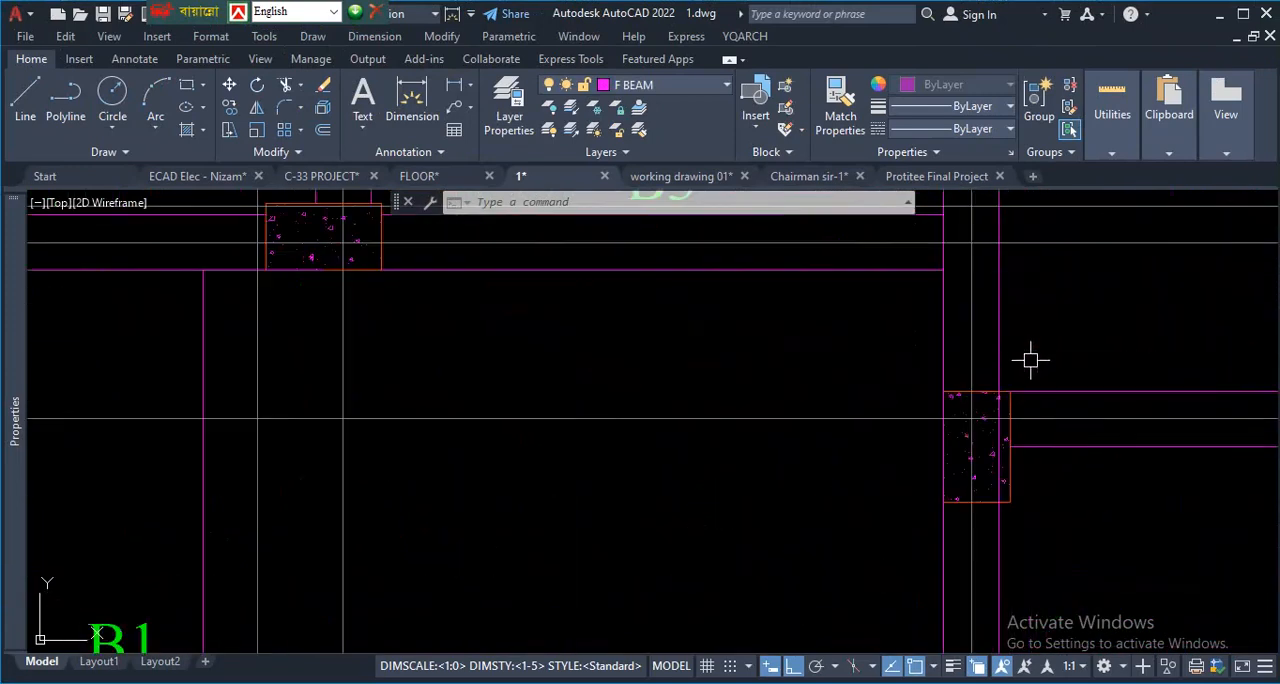
{"action": "scroll", "coordinate": [986, 466], "scroll_direction": "down", "scroll_amount": 10}
{"action": "scroll", "coordinate": [523, 430], "scroll_direction": "up", "scroll_amount": 6}
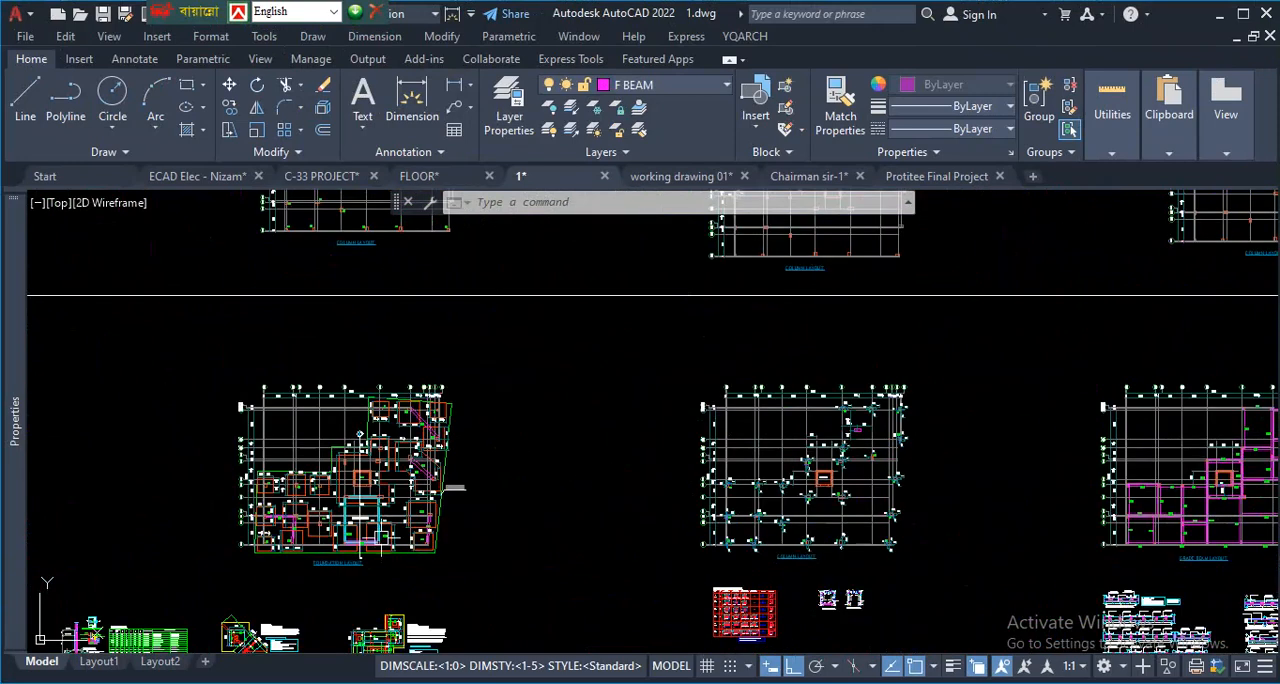
- Return to the ground floor plan and examine the column between the kitchen and guest bedroom near the dining area
{"action": "scroll", "coordinate": [596, 438], "scroll_direction": "down", "scroll_amount": 6}
{"action": "scroll", "coordinate": [674, 337], "scroll_direction": "down", "scroll_amount": 4}
{"action": "scroll", "coordinate": [674, 337], "scroll_direction": "up", "scroll_amount": 10}
{"action": "scroll", "coordinate": [520, 500], "scroll_direction": "up", "scroll_amount": 5}
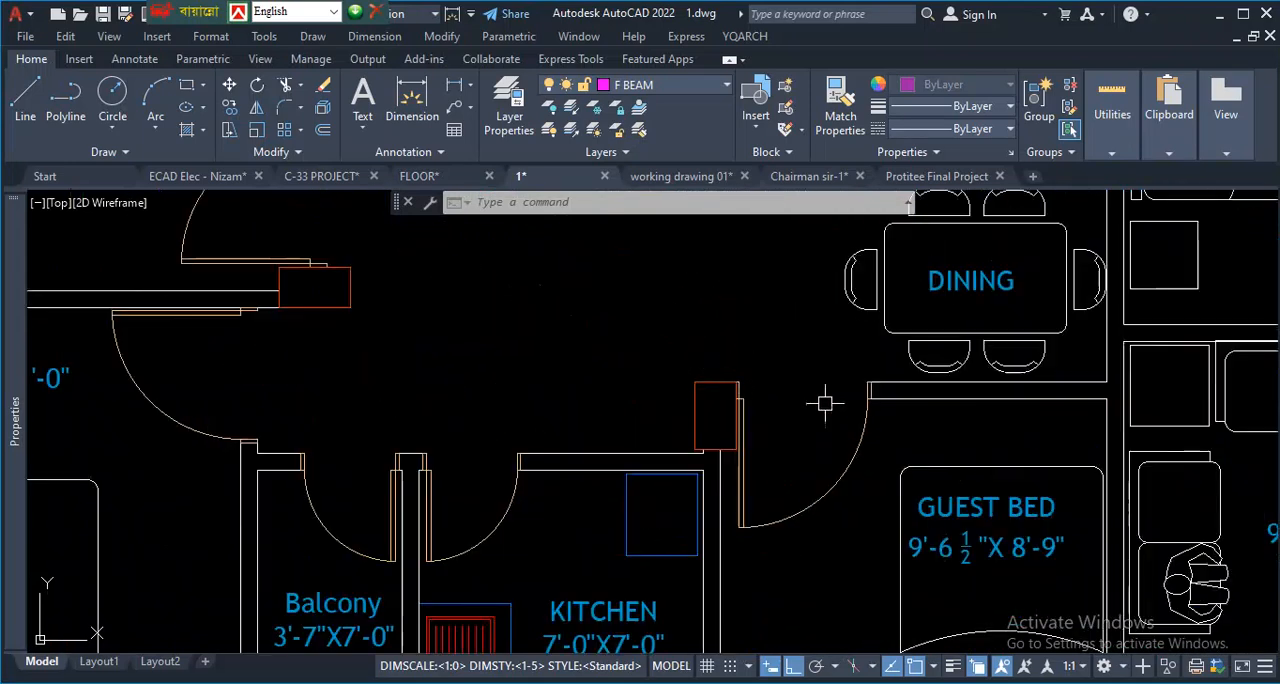
{"action": "scroll", "coordinate": [825, 458], "scroll_direction": "down", "scroll_amount": 3}
{"action": "scroll", "coordinate": [850, 455], "scroll_direction": "up", "scroll_amount": 2}
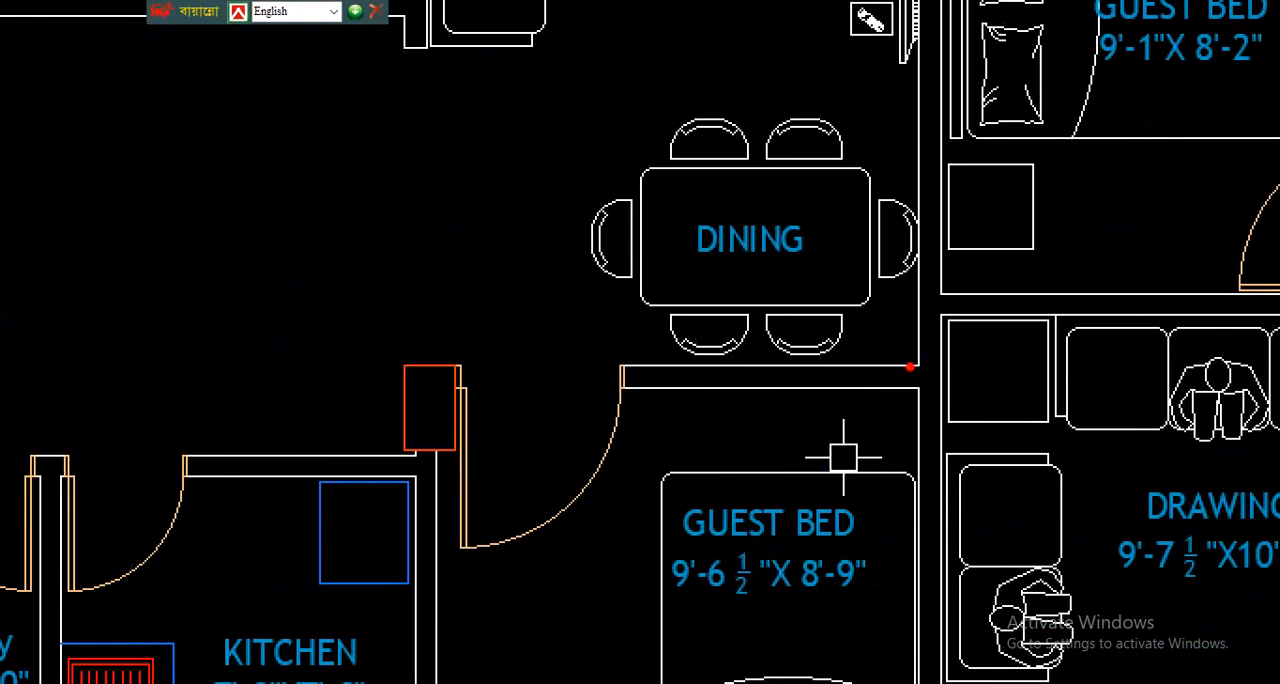
- Trace the beam line along the wall between the dining area and guest bedroom and cross out the column beside the kitchen
{"action": "mouse_move", "coordinate": [910, 367]}
{"action": "left_mouse_down"}
{"action": "mouse_move", "coordinate": [794, 409]}
{"action": "mouse_move", "coordinate": [548, 404]}
{"action": "left_mouse_up"}
{"action": "mouse_move", "coordinate": [446, 406]}
{"action": "left_mouse_down"}
{"action": "mouse_move", "coordinate": [643, 429]}
{"action": "mouse_move", "coordinate": [892, 429]}
{"action": "left_mouse_up"}
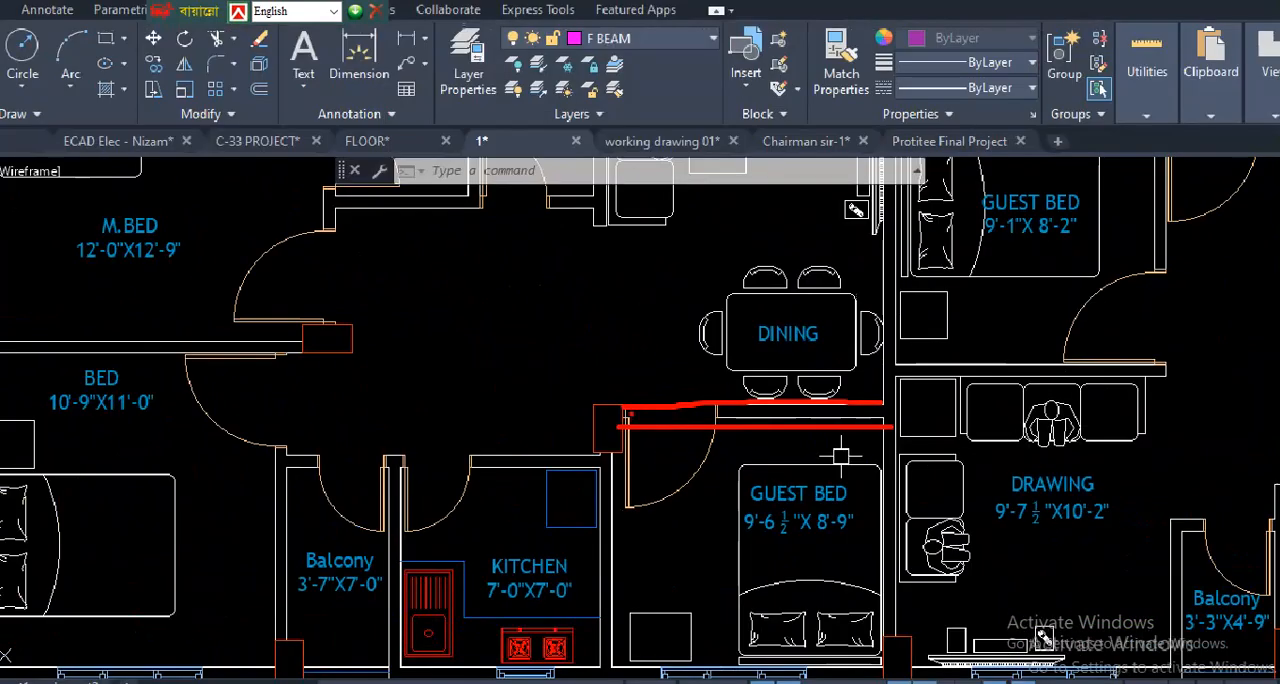
{"action": "left_click_drag", "start_coordinate": [624, 410], "coordinate": [570, 465]}
{"action": "left_click_drag", "start_coordinate": [578, 432], "coordinate": [645, 470]}
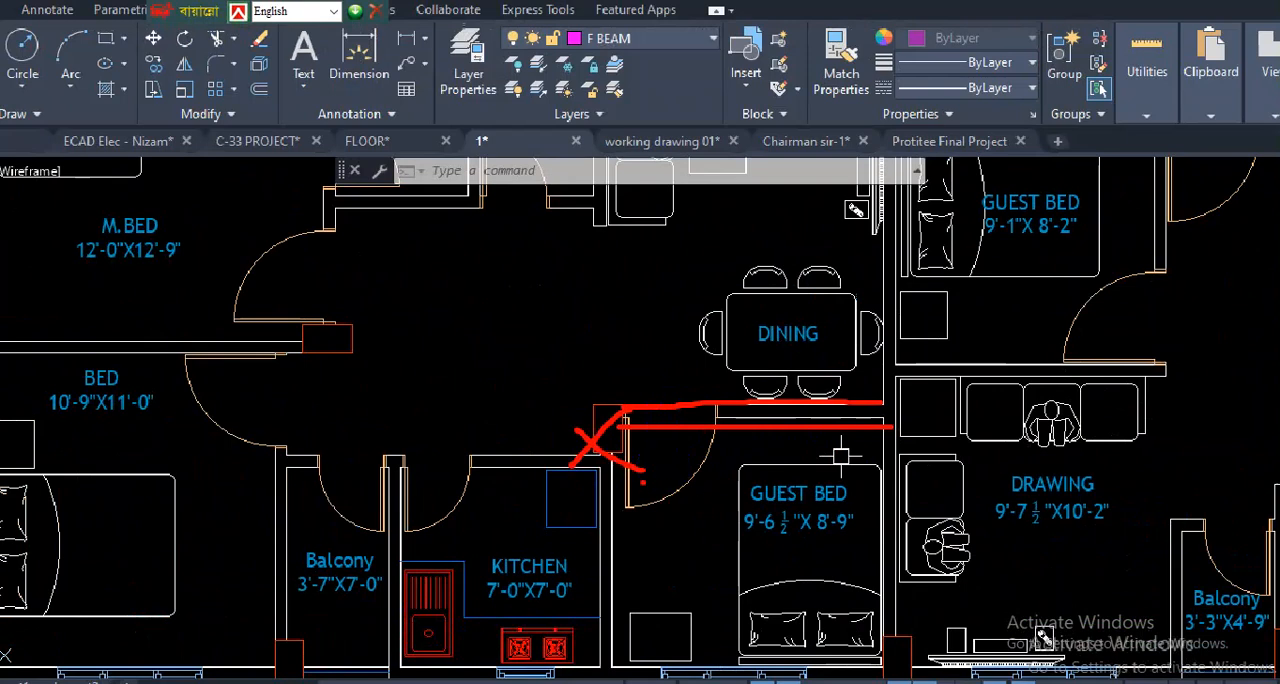
{"action": "mouse_move", "coordinate": [820, 400]}
{"action": "left_mouse_down"}
{"action": "mouse_move", "coordinate": [666, 409]}
{"action": "mouse_move", "coordinate": [860, 408]}
{"action": "left_mouse_up"}
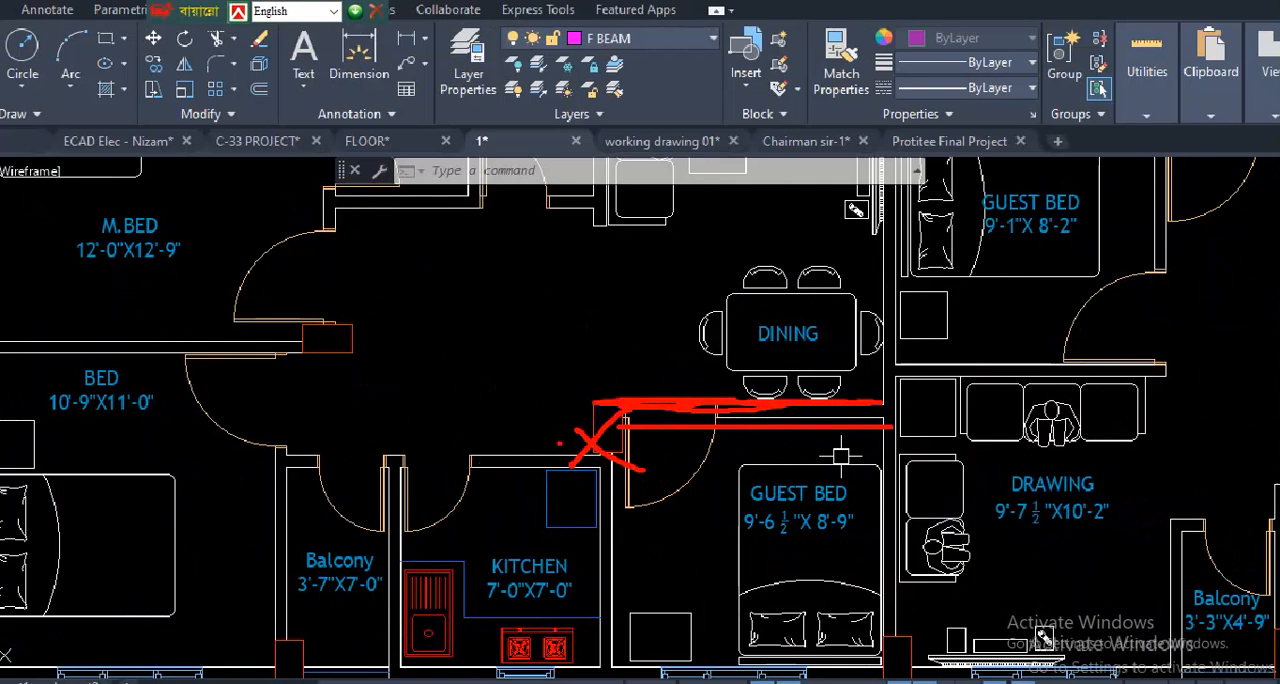
- Draw two vertical strokes through the 9'-6 1/2"x8'-9" guest bedroom toward the traced beam line, then clear the annotations
{"action": "left_click_drag", "start_coordinate": [684, 662], "coordinate": [705, 432]}
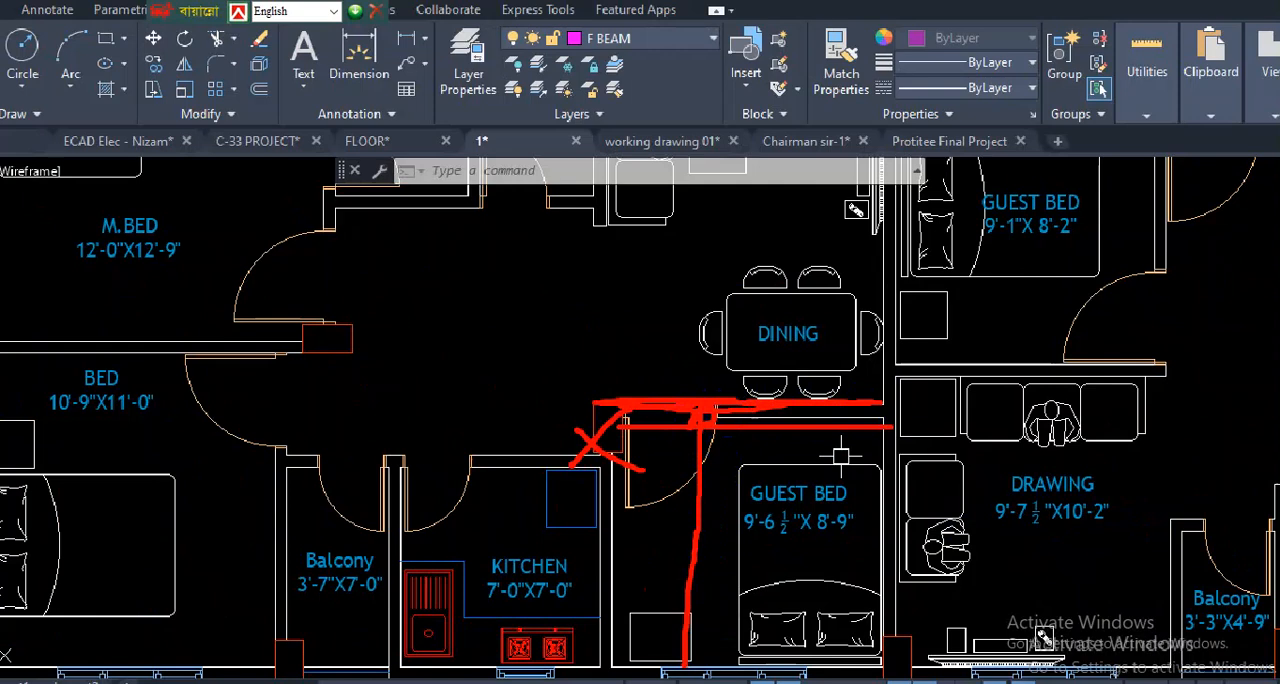
{"action": "left_click_drag", "start_coordinate": [711, 618], "coordinate": [707, 472]}
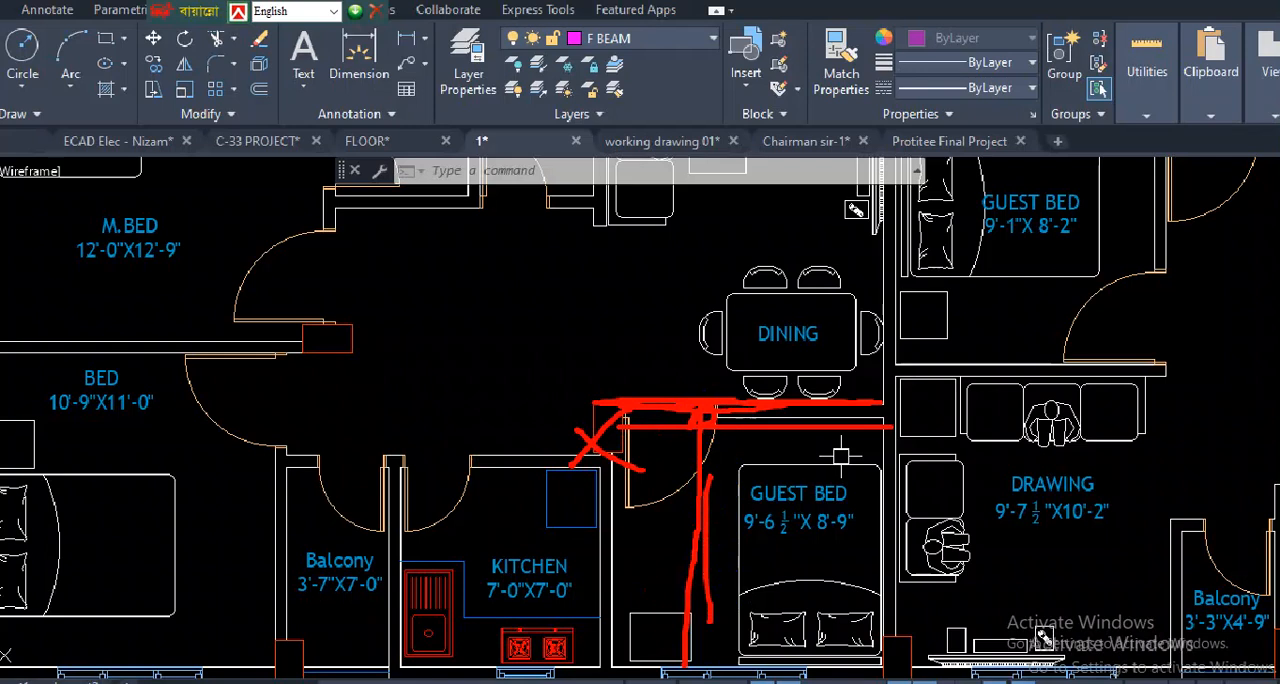
{"action": "key", "text": "Escape"}
- In the typical floor beam layout, draw a vertical stroke from the B5 beam up to the B1 beam on grid 2 and a short crossing stroke
{"action": "scroll", "coordinate": [490, 350], "scroll_direction": "down", "scroll_amount": 16}
{"action": "scroll", "coordinate": [684, 474], "scroll_direction": "up", "scroll_amount": 9}
{"action": "scroll", "coordinate": [478, 472], "scroll_direction": "up", "scroll_amount": 6}
{"action": "scroll", "coordinate": [428, 511], "scroll_direction": "down", "scroll_amount": 10}
{"action": "scroll", "coordinate": [428, 511], "scroll_direction": "up", "scroll_amount": 5}
{"action": "scroll", "coordinate": [600, 400], "scroll_direction": "down", "scroll_amount": 5}
{"action": "scroll", "coordinate": [805, 393], "scroll_direction": "up", "scroll_amount": 9}
{"action": "scroll", "coordinate": [828, 414], "scroll_direction": "down", "scroll_amount": 6}
{"action": "scroll", "coordinate": [852, 499], "scroll_direction": "up", "scroll_amount": 2}
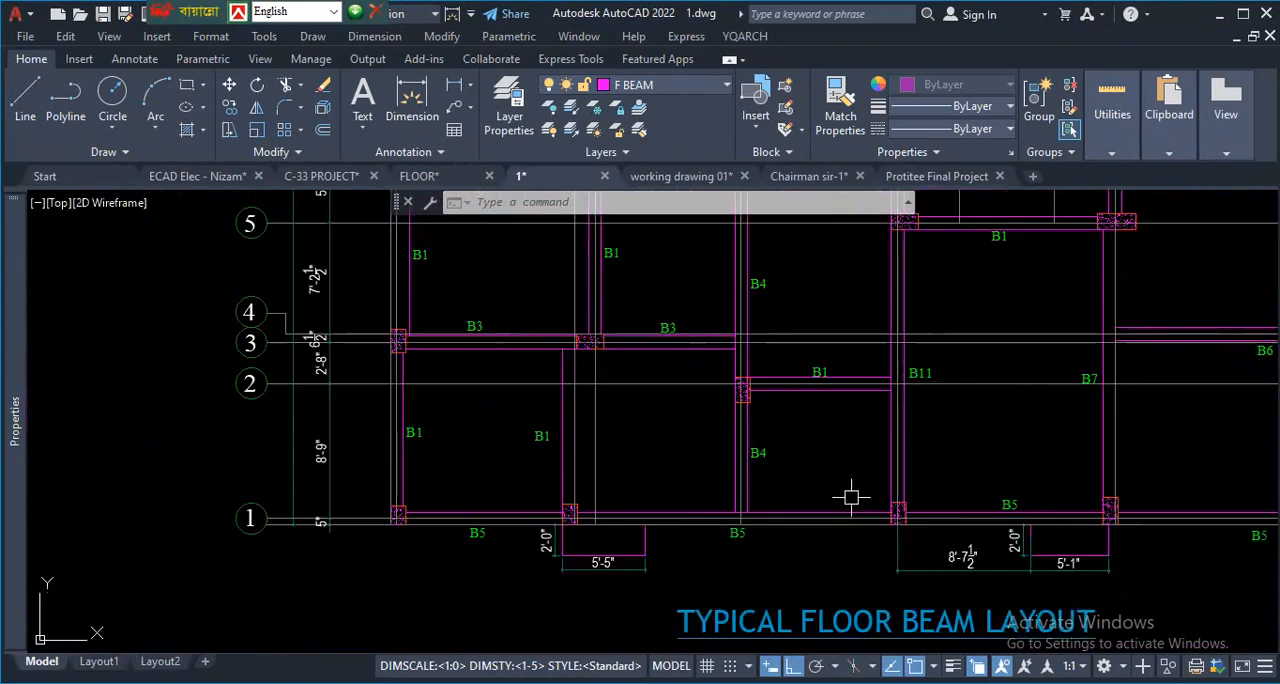
{"action": "key", "text": "ctrl+1"}
{"action": "left_click", "coordinate": [850, 485]}
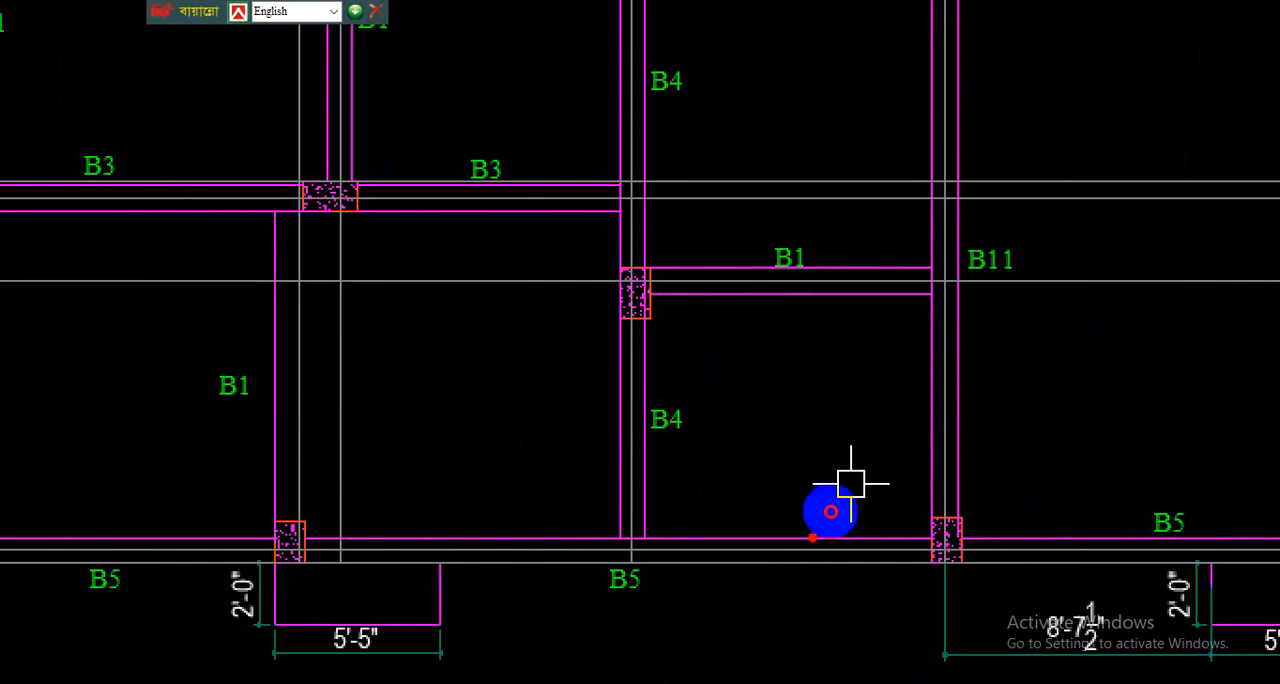
{"action": "left_click_drag", "start_coordinate": [812, 537], "coordinate": [820, 306]}
{"action": "left_click_drag", "start_coordinate": [738, 332], "coordinate": [848, 314]}
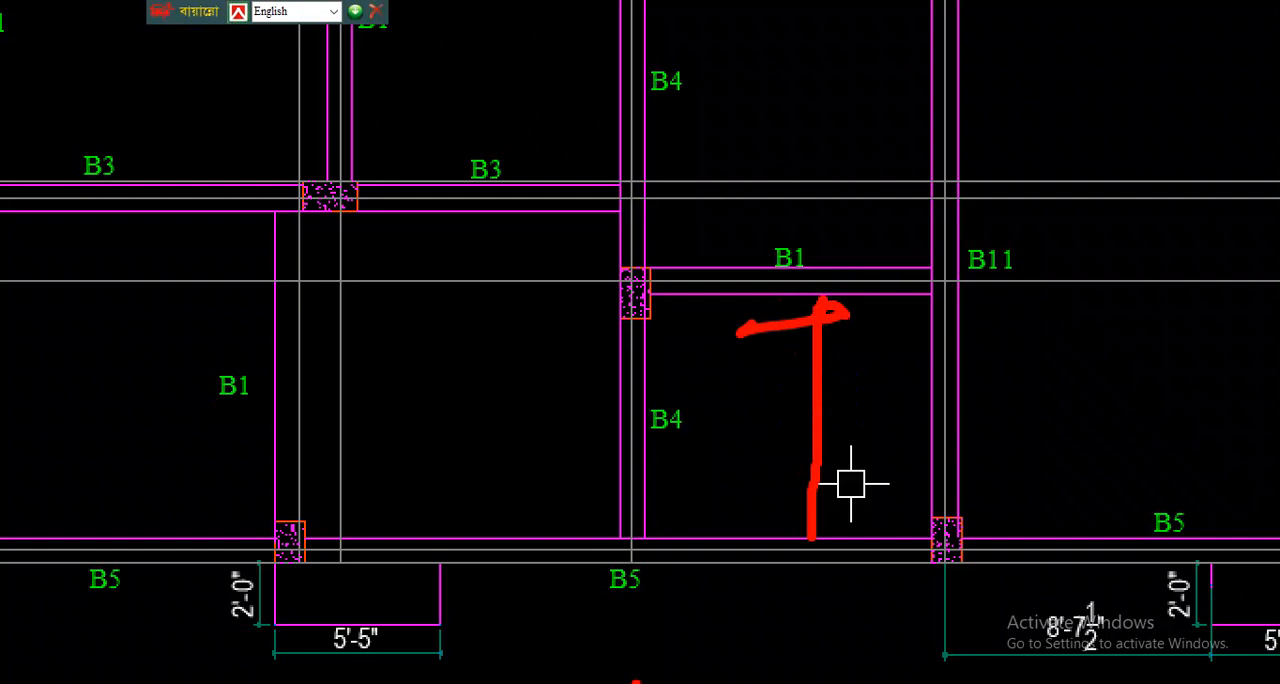
- Draw vertical strokes beside the B4 beam and trace the B1 beam on grid 2 to its column
{"action": "left_click_drag", "start_coordinate": [714, 541], "coordinate": [698, 306]}
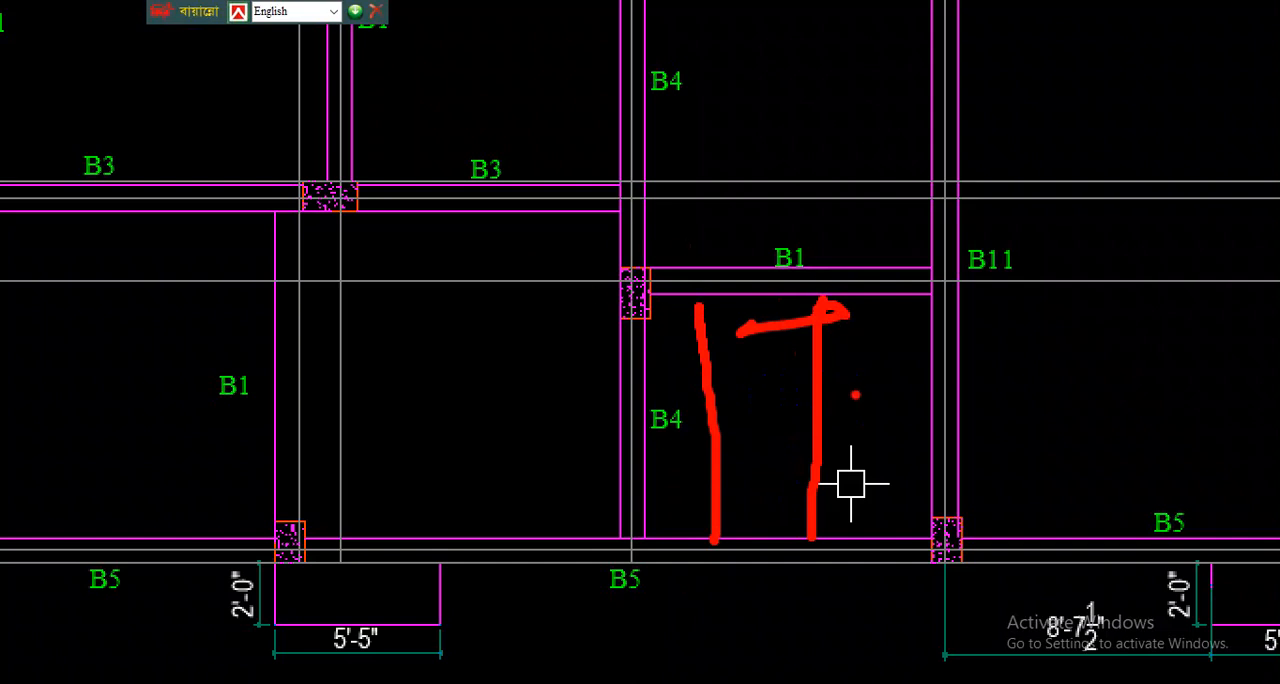
{"action": "left_click_drag", "start_coordinate": [923, 260], "coordinate": [598, 257]}
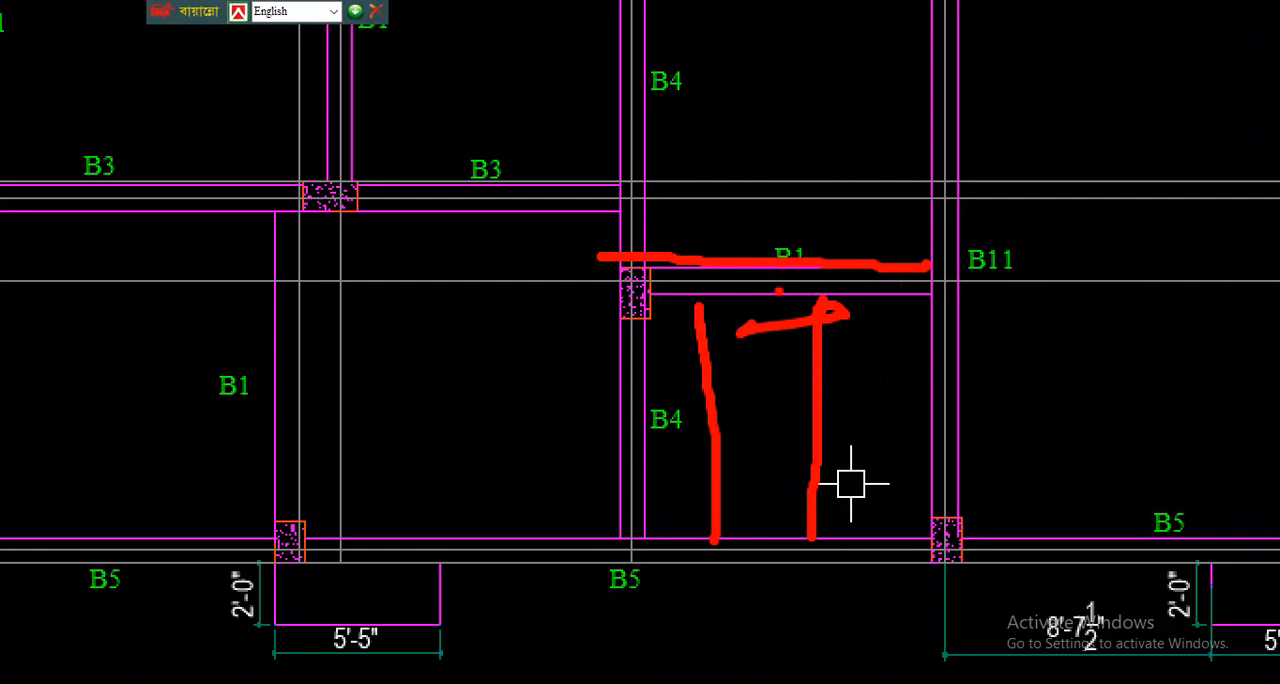
{"action": "left_click_drag", "start_coordinate": [730, 528], "coordinate": [717, 290]}
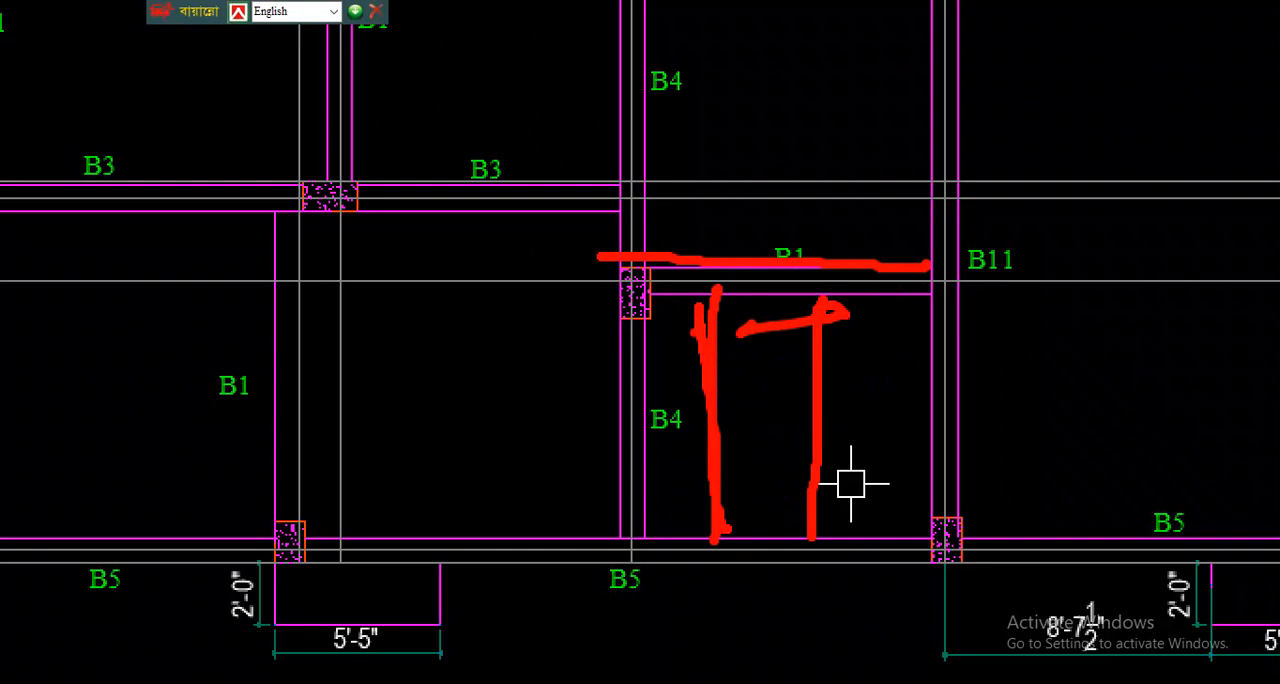
{"action": "key", "text": "Escape"}
- Examine the B3 beams along grid 3 and how they meet the column and the B4 beam
{"action": "scroll", "coordinate": [763, 397], "scroll_direction": "down", "scroll_amount": 9}
{"action": "scroll", "coordinate": [780, 406], "scroll_direction": "up", "scroll_amount": 5}
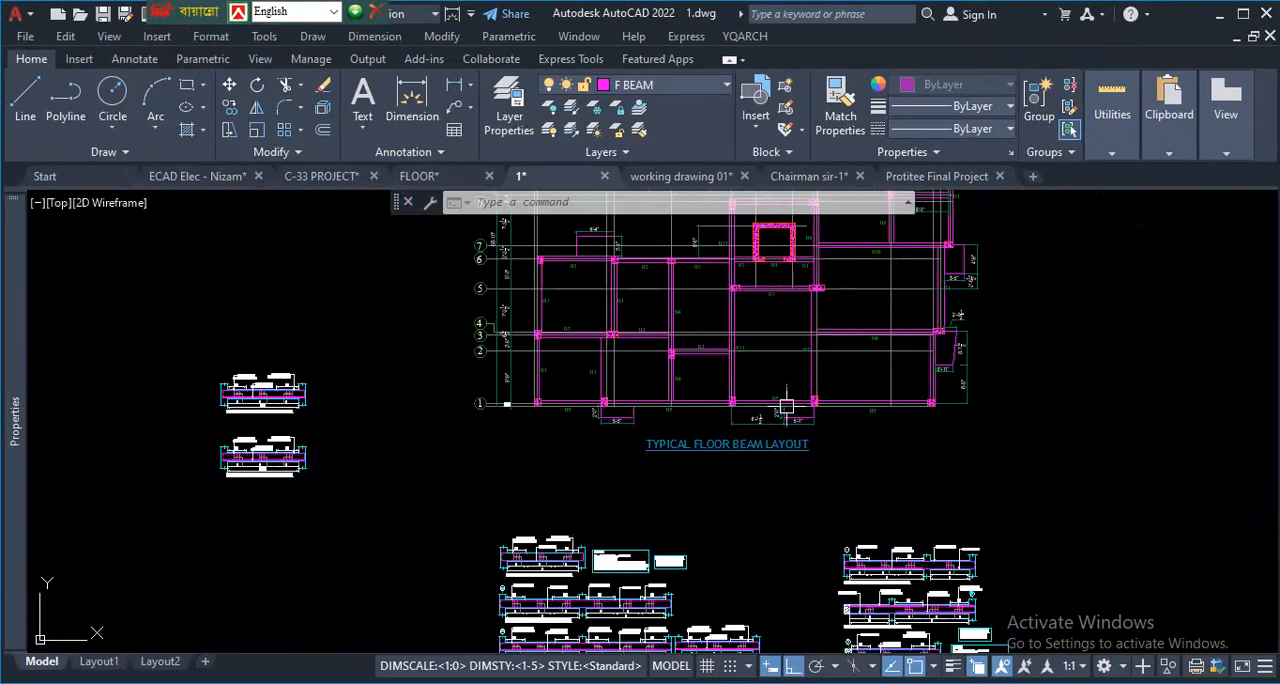
{"action": "scroll", "coordinate": [763, 338], "scroll_direction": "up", "scroll_amount": 2}
{"action": "scroll", "coordinate": [214, 272], "scroll_direction": "up", "scroll_amount": 5}
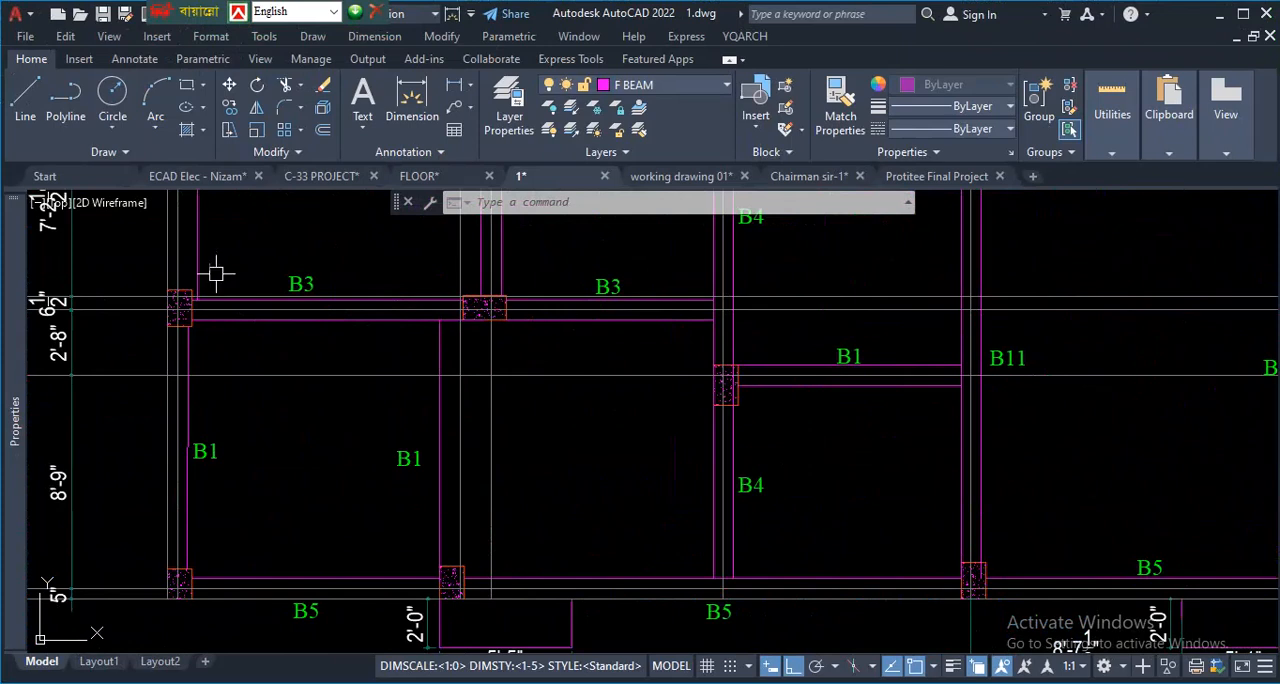
{"action": "mouse_move", "coordinate": [592, 317]}
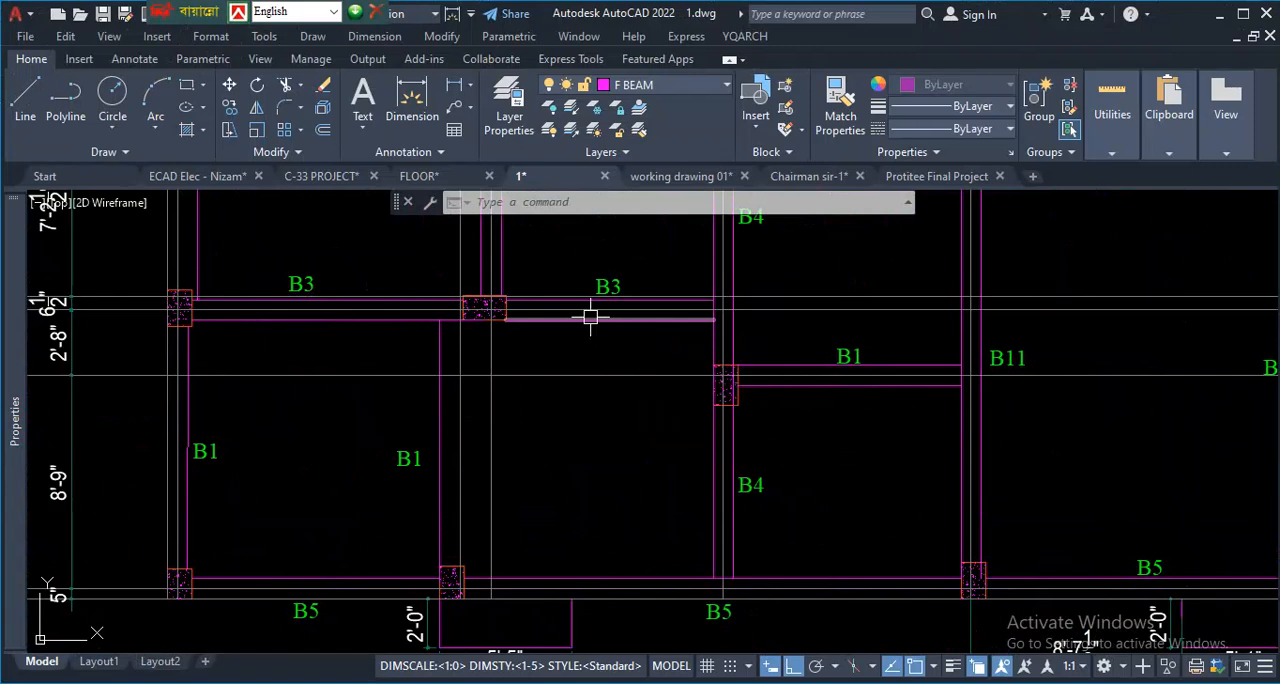
- Trace the B5 beam along grid 1 of the typical floor beam layout from the east corner column westward
{"action": "scroll", "coordinate": [614, 400], "scroll_direction": "down", "scroll_amount": 6}
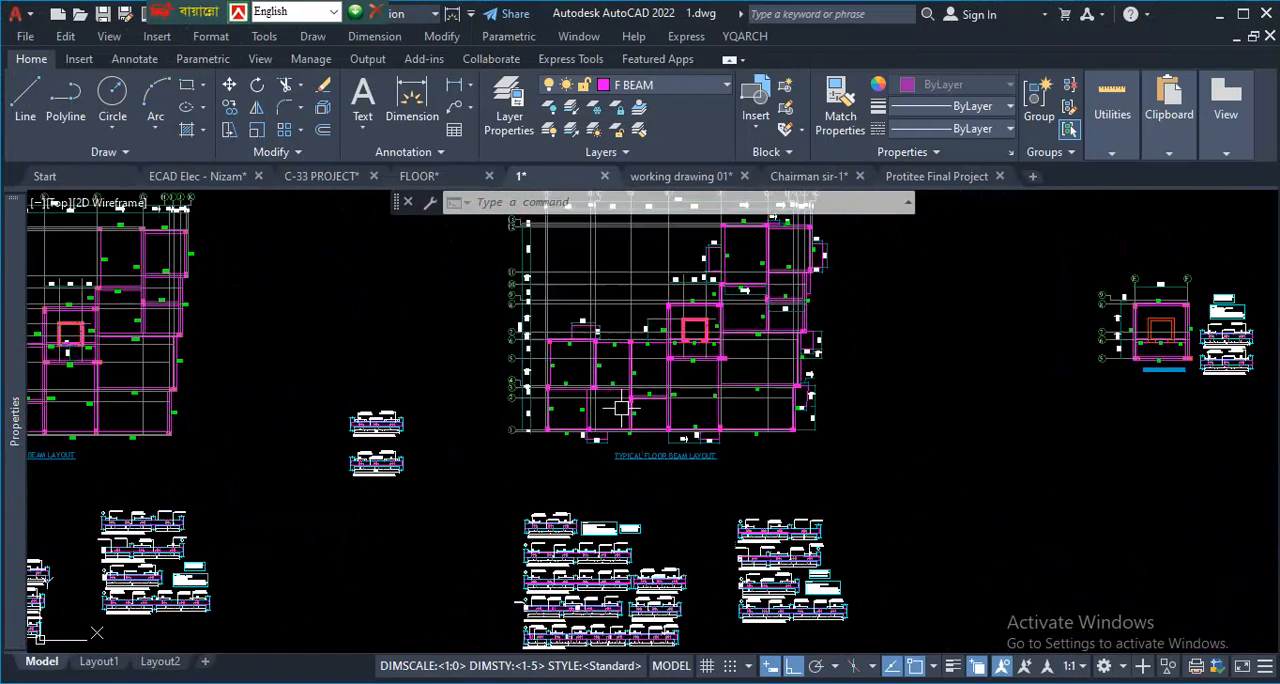
{"action": "scroll", "coordinate": [616, 404], "scroll_direction": "up", "scroll_amount": 5}
{"action": "scroll", "coordinate": [540, 354], "scroll_direction": "down", "scroll_amount": 4}
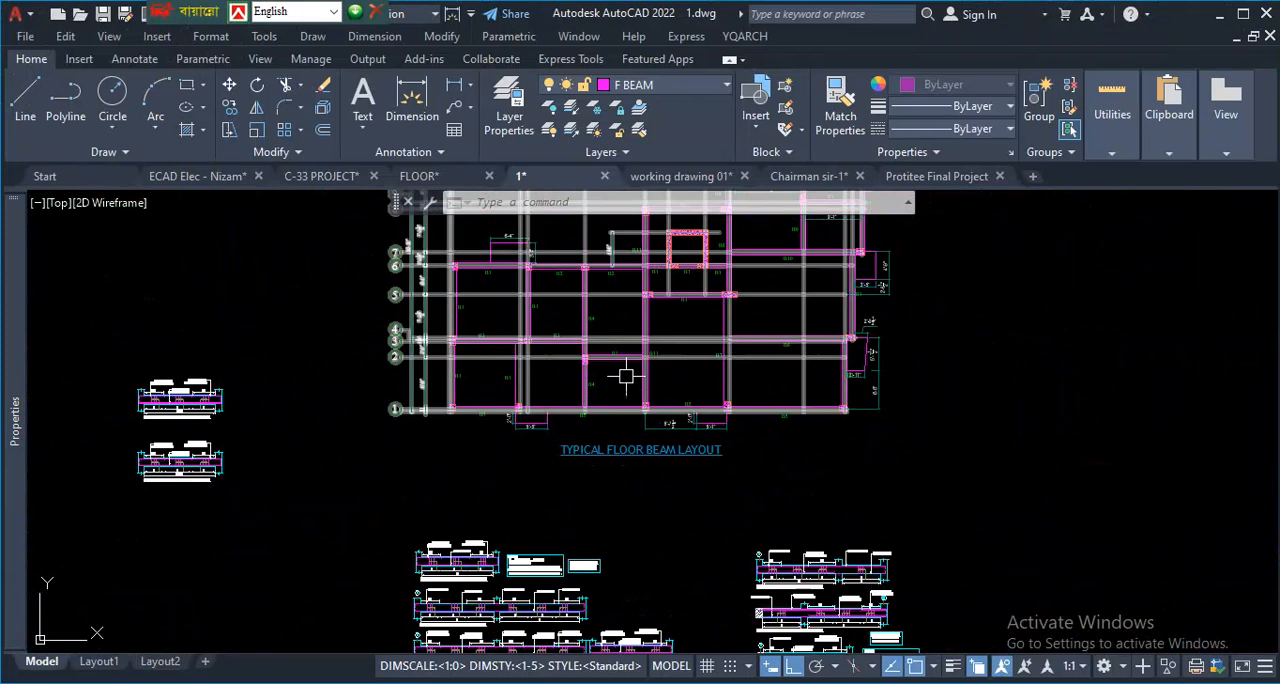
{"action": "scroll", "coordinate": [626, 375], "scroll_direction": "down", "scroll_amount": 4}
{"action": "scroll", "coordinate": [570, 462], "scroll_direction": "up", "scroll_amount": 6}
{"action": "scroll", "coordinate": [474, 354], "scroll_direction": "down", "scroll_amount": 3}
{"action": "scroll", "coordinate": [779, 386], "scroll_direction": "up", "scroll_amount": 3}
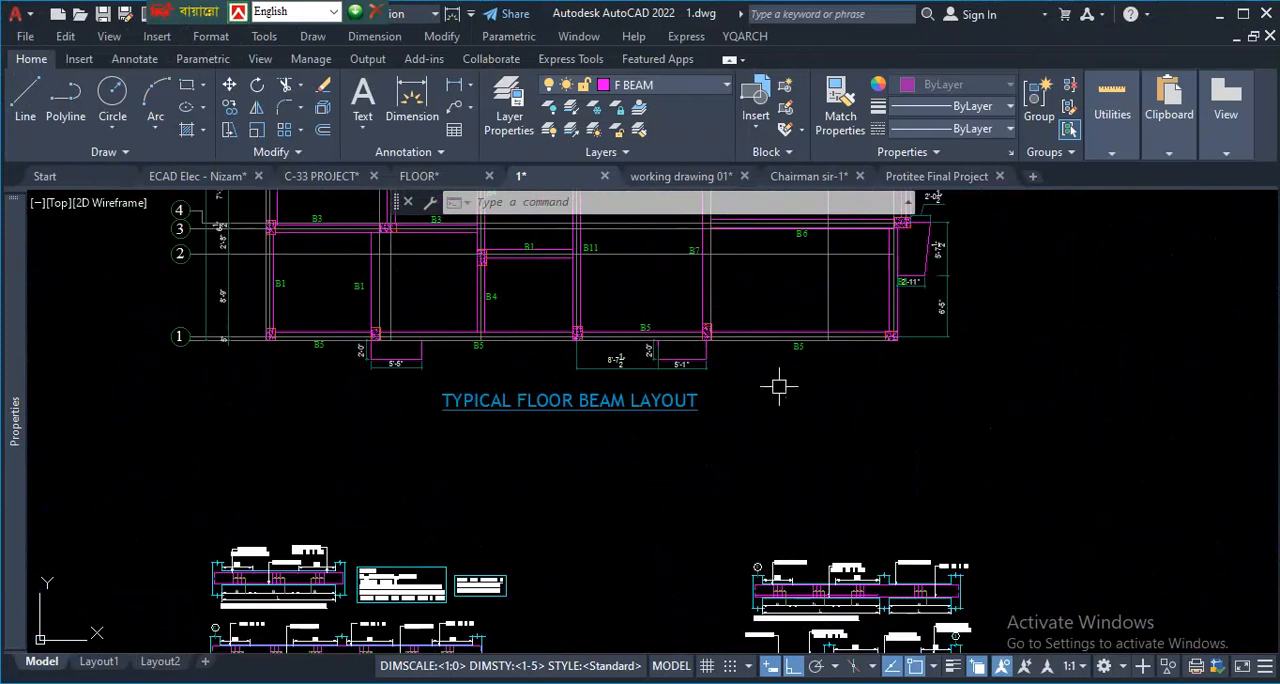
{"action": "left_click_drag", "start_coordinate": [1026, 276], "coordinate": [380, 258]}
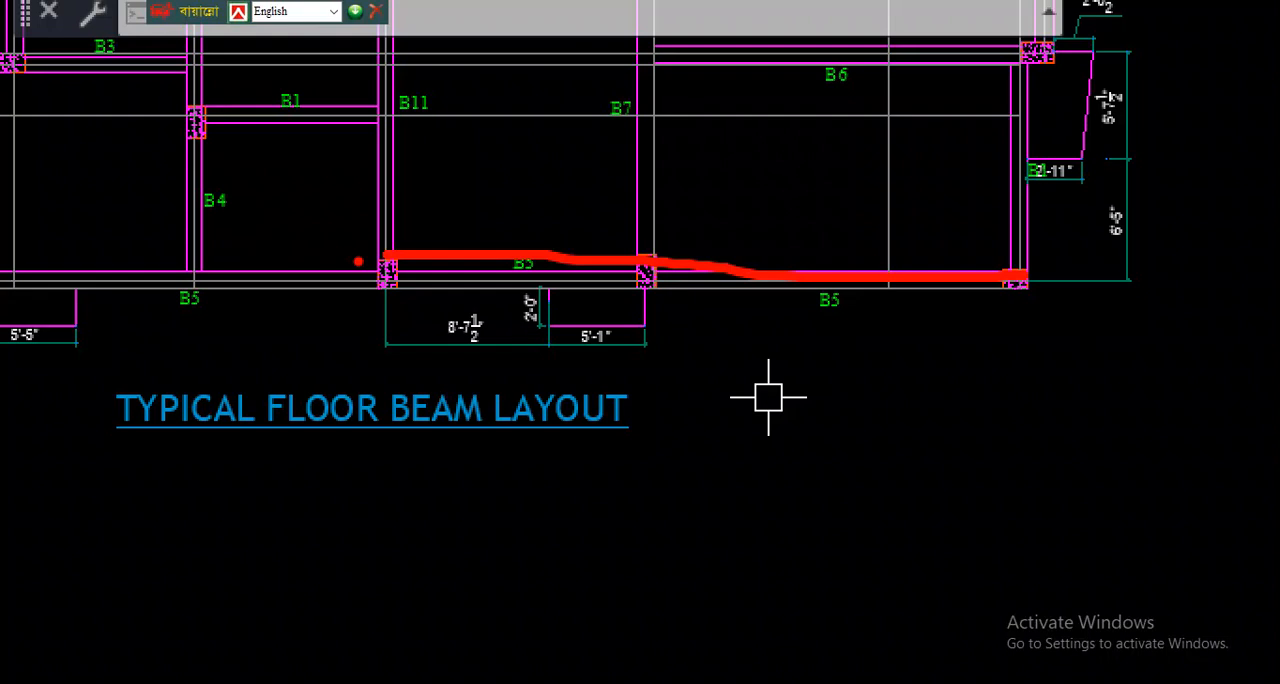
{"action": "key", "text": "Escape"}
- Examine the long section of floor beam-05 (B5) (10"x21"), including its spans and reinforcement callouts
{"action": "scroll", "coordinate": [562, 326], "scroll_direction": "down", "scroll_amount": 6}
{"action": "scroll", "coordinate": [526, 374], "scroll_direction": "up", "scroll_amount": 6}
{"action": "scroll", "coordinate": [480, 484], "scroll_direction": "up", "scroll_amount": 3}
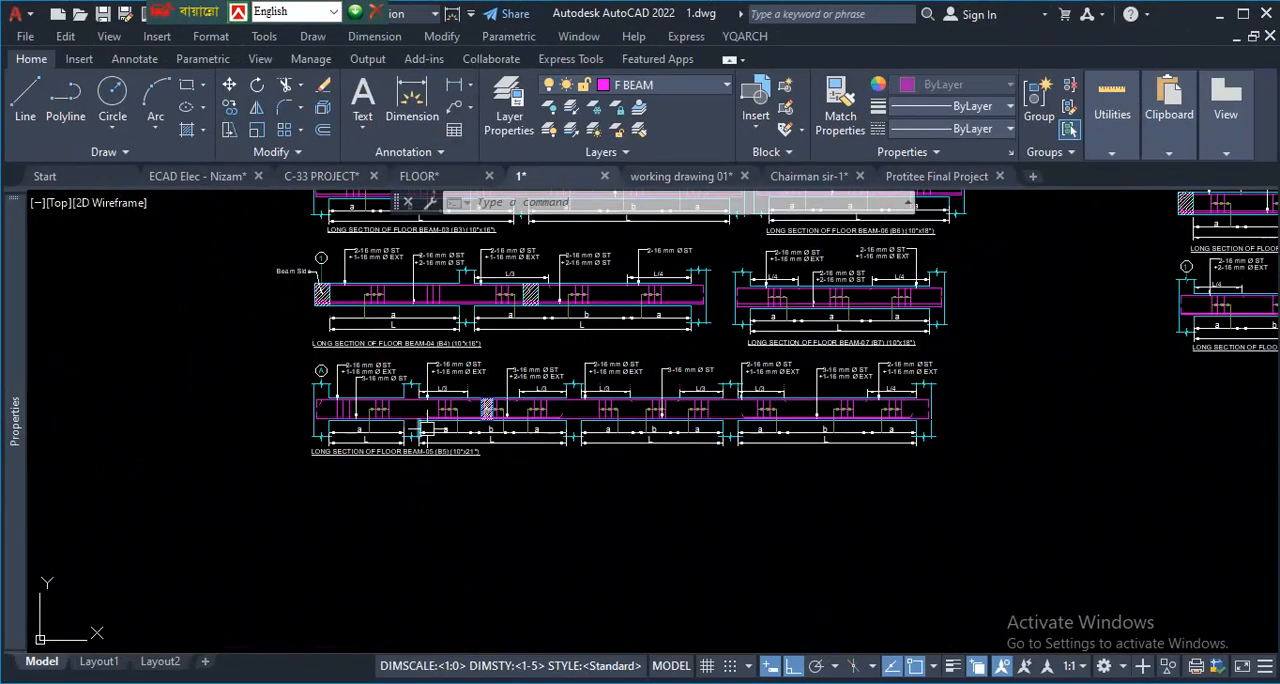
{"action": "scroll", "coordinate": [425, 428], "scroll_direction": "up", "scroll_amount": 2}
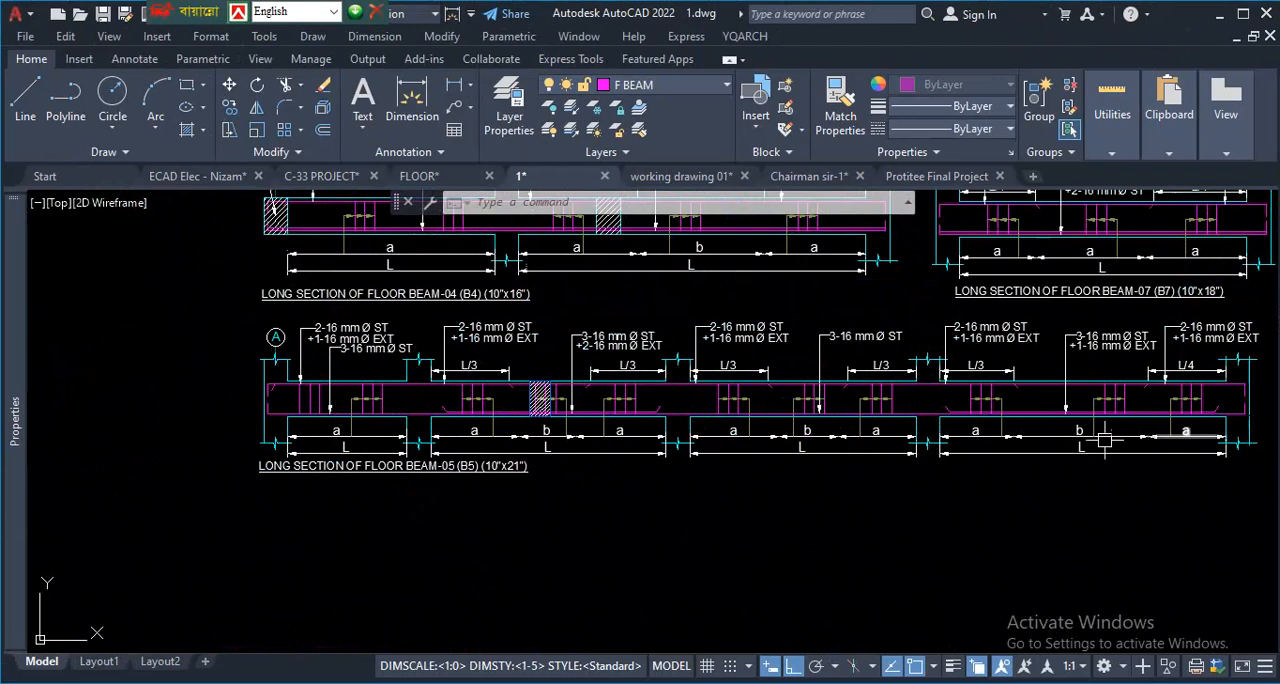
{"action": "scroll", "coordinate": [440, 430], "scroll_direction": "up", "scroll_amount": 3}
{"action": "scroll", "coordinate": [430, 435], "scroll_direction": "down", "scroll_amount": 3}
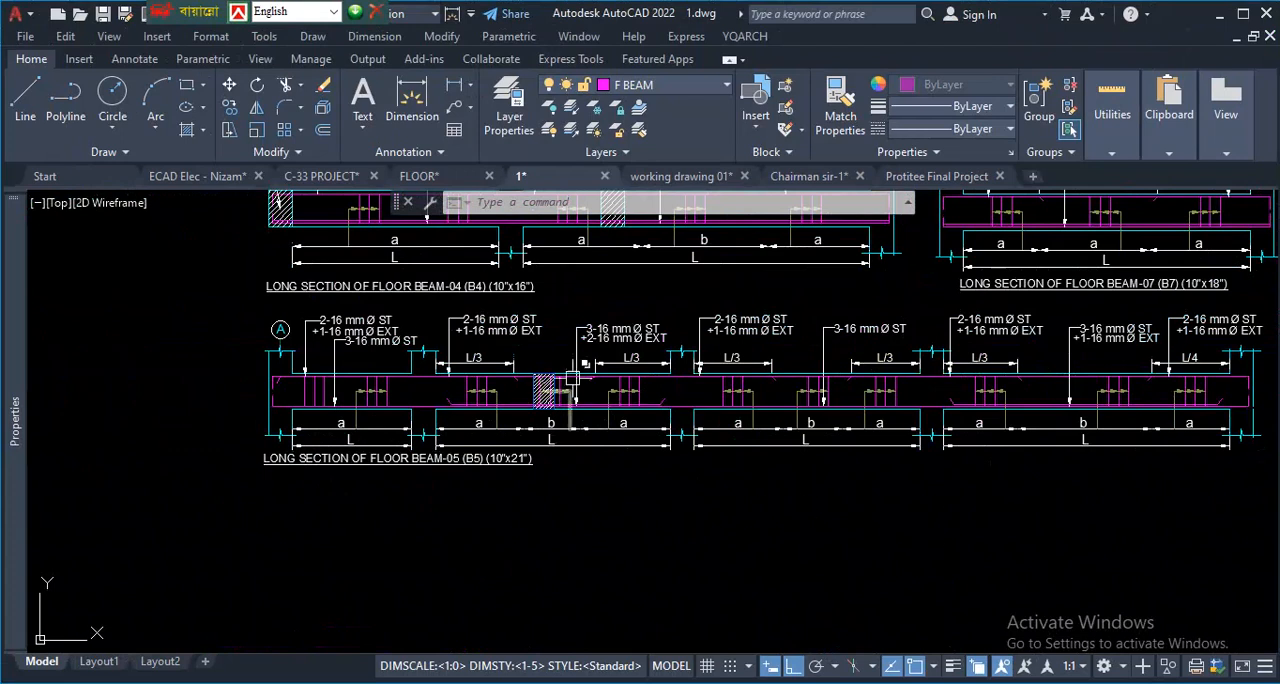
{"action": "scroll", "coordinate": [505, 475], "scroll_direction": "down", "scroll_amount": 4}
{"action": "scroll", "coordinate": [520, 485], "scroll_direction": "up", "scroll_amount": 6}
{"action": "scroll", "coordinate": [454, 483], "scroll_direction": "up", "scroll_amount": 2}
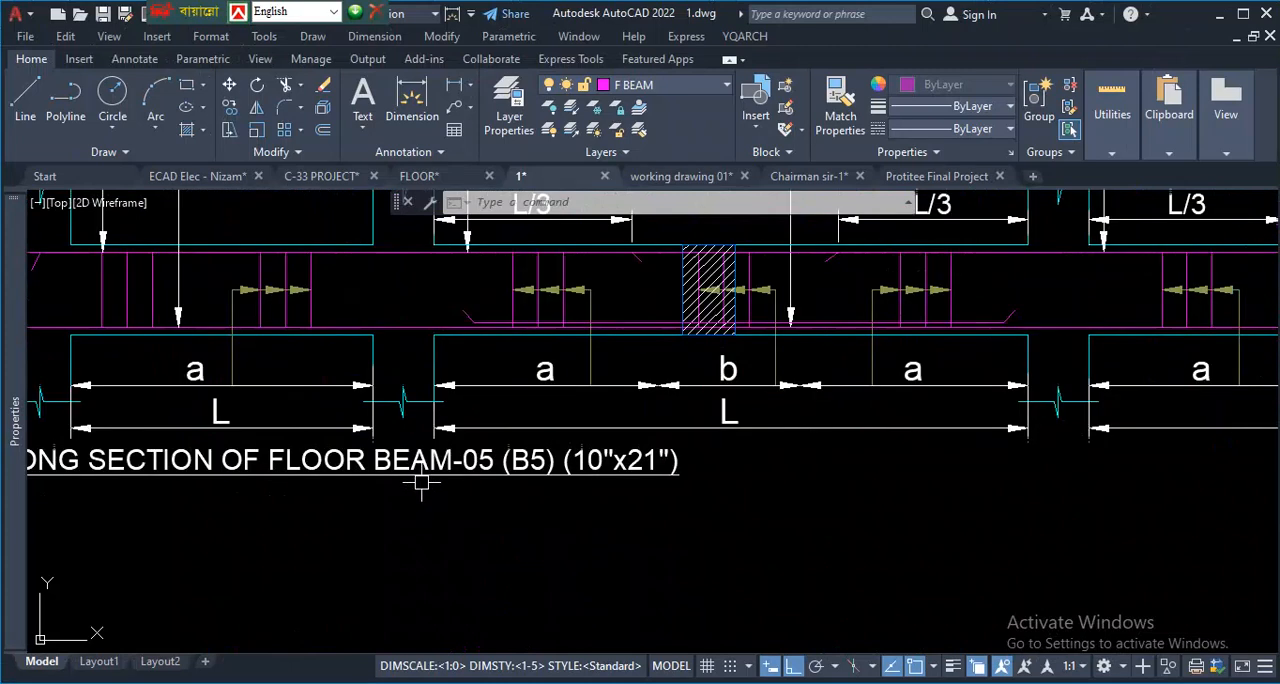
- Return to the typical floor beam layout and circle the B5 label above the 8'-7 1/2" dimension
{"action": "scroll", "coordinate": [530, 470], "scroll_direction": "down", "scroll_amount": 6}
{"action": "scroll", "coordinate": [566, 537], "scroll_direction": "up", "scroll_amount": 2}
{"action": "scroll", "coordinate": [575, 469], "scroll_direction": "down", "scroll_amount": 4}
{"action": "scroll", "coordinate": [600, 404], "scroll_direction": "up", "scroll_amount": 9}
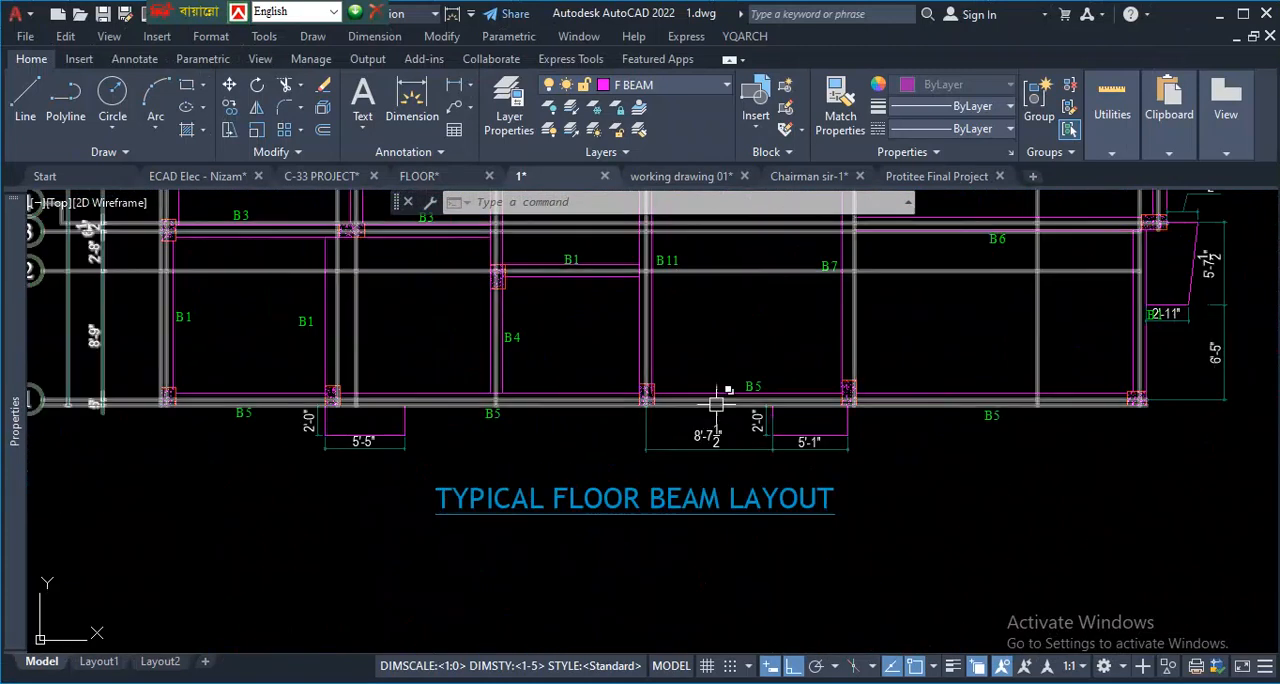
{"action": "scroll", "coordinate": [725, 395], "scroll_direction": "up", "scroll_amount": 2}
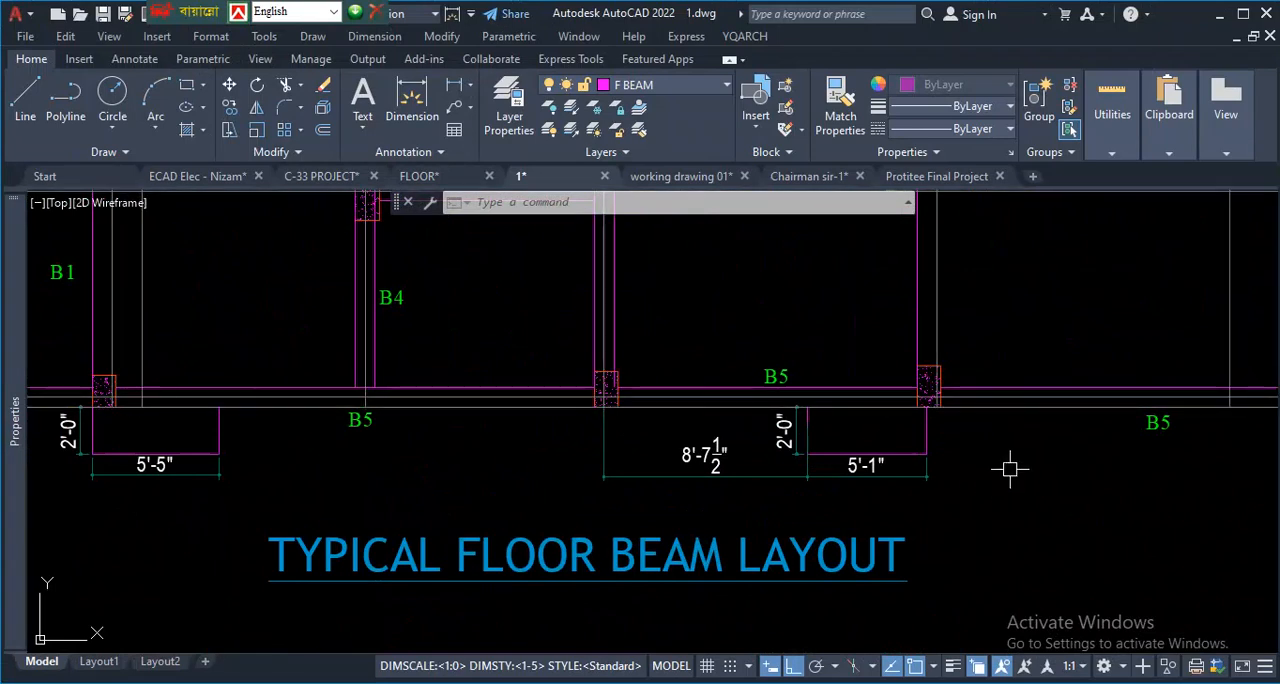
{"action": "key", "text": "ctrl+1"}
{"action": "left_click", "coordinate": [1074, 444]}
{"action": "left_click_drag", "start_coordinate": [760, 354], "coordinate": [740, 370]}
{"action": "mouse_move", "coordinate": [401, 298]}
{"action": "left_mouse_down"}
{"action": "mouse_move", "coordinate": [527, 300]}
{"action": "mouse_move", "coordinate": [452, 262]}
{"action": "left_mouse_up"}
{"action": "left_click_drag", "start_coordinate": [578, 320], "coordinate": [514, 330]}
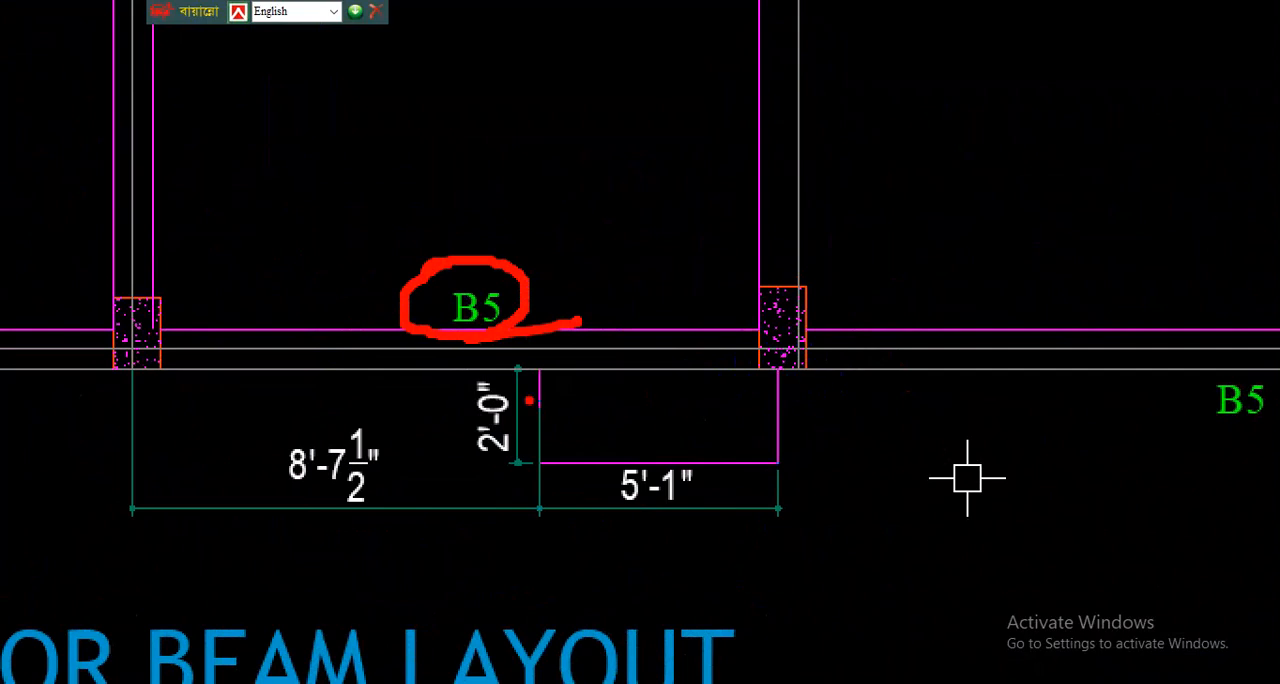
{"action": "key", "text": "Escape"}
- In the column layout, trace the rows of columns along grids 1, 2 and 3
{"action": "scroll", "coordinate": [891, 477], "scroll_direction": "down", "scroll_amount": 11}
{"action": "scroll", "coordinate": [625, 435], "scroll_direction": "down", "scroll_amount": 7}
{"action": "scroll", "coordinate": [506, 390], "scroll_direction": "up", "scroll_amount": 11}
{"action": "scroll", "coordinate": [533, 386], "scroll_direction": "up", "scroll_amount": 5}
{"action": "scroll", "coordinate": [486, 366], "scroll_direction": "down", "scroll_amount": 7}
{"action": "scroll", "coordinate": [500, 400], "scroll_direction": "up", "scroll_amount": 8}
{"action": "scroll", "coordinate": [547, 354], "scroll_direction": "down", "scroll_amount": 7}
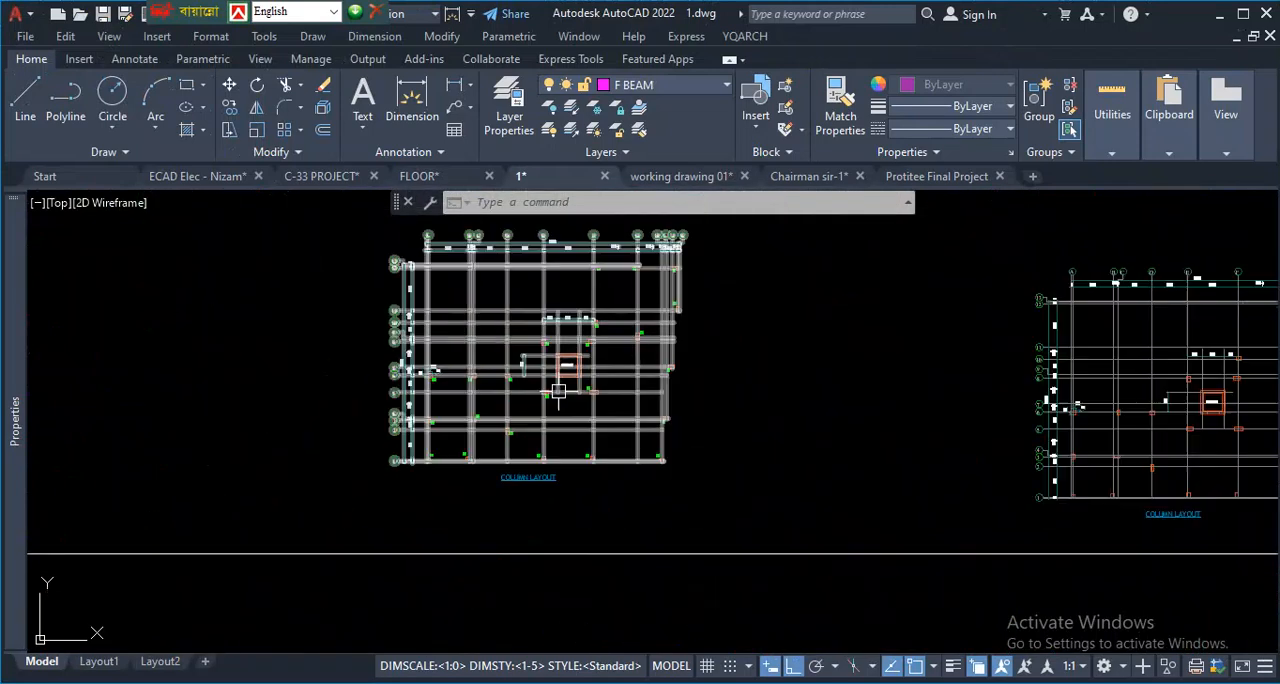
{"action": "scroll", "coordinate": [570, 405], "scroll_direction": "up", "scroll_amount": 2}
{"action": "scroll", "coordinate": [534, 403], "scroll_direction": "down", "scroll_amount": 7}
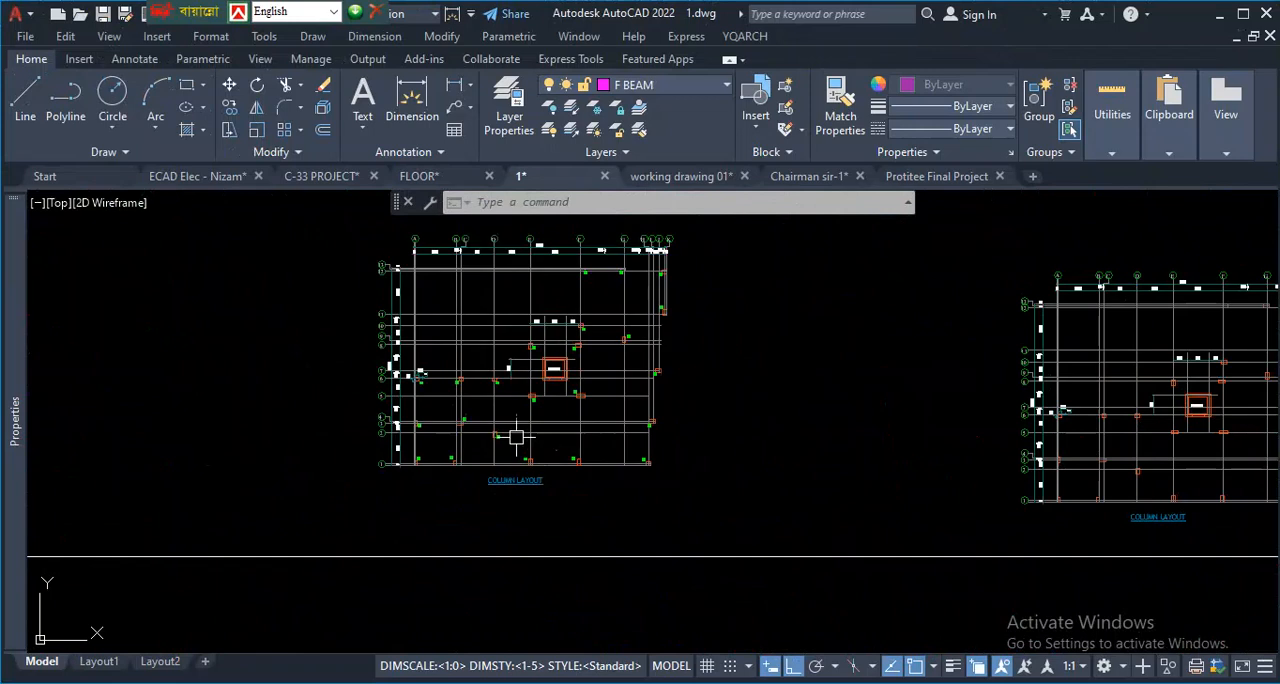
{"action": "scroll", "coordinate": [543, 451], "scroll_direction": "up", "scroll_amount": 7}
{"action": "key", "text": "ctrl+1"}
{"action": "left_click", "coordinate": [547, 506]}
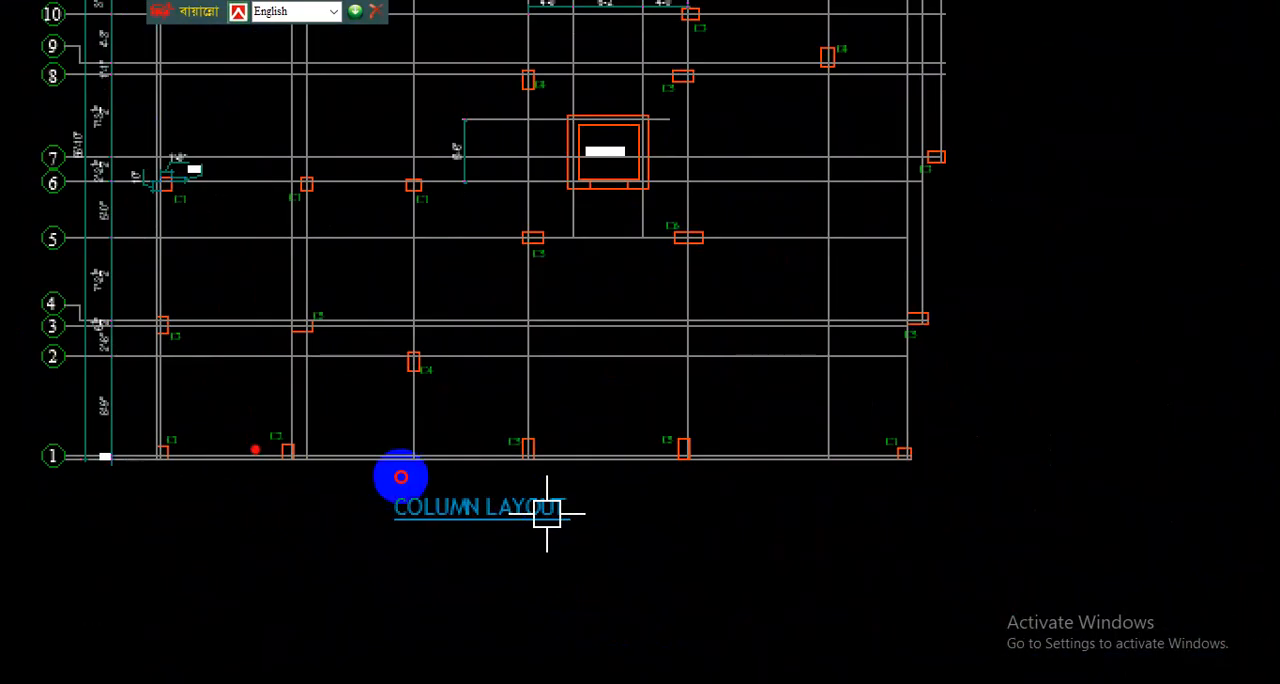
{"action": "left_click_drag", "start_coordinate": [156, 455], "coordinate": [1000, 450]}
{"action": "left_click_drag", "start_coordinate": [104, 362], "coordinate": [852, 388]}
{"action": "left_click_drag", "start_coordinate": [143, 330], "coordinate": [990, 333]}
{"action": "key", "text": "Escape"}
- Draw a line across the C4, C5 and C4 columns north of the lift core, with a branch up to the C3 column
{"action": "scroll", "coordinate": [663, 409], "scroll_direction": "up", "scroll_amount": 5}
{"action": "key", "text": "ctrl+1"}
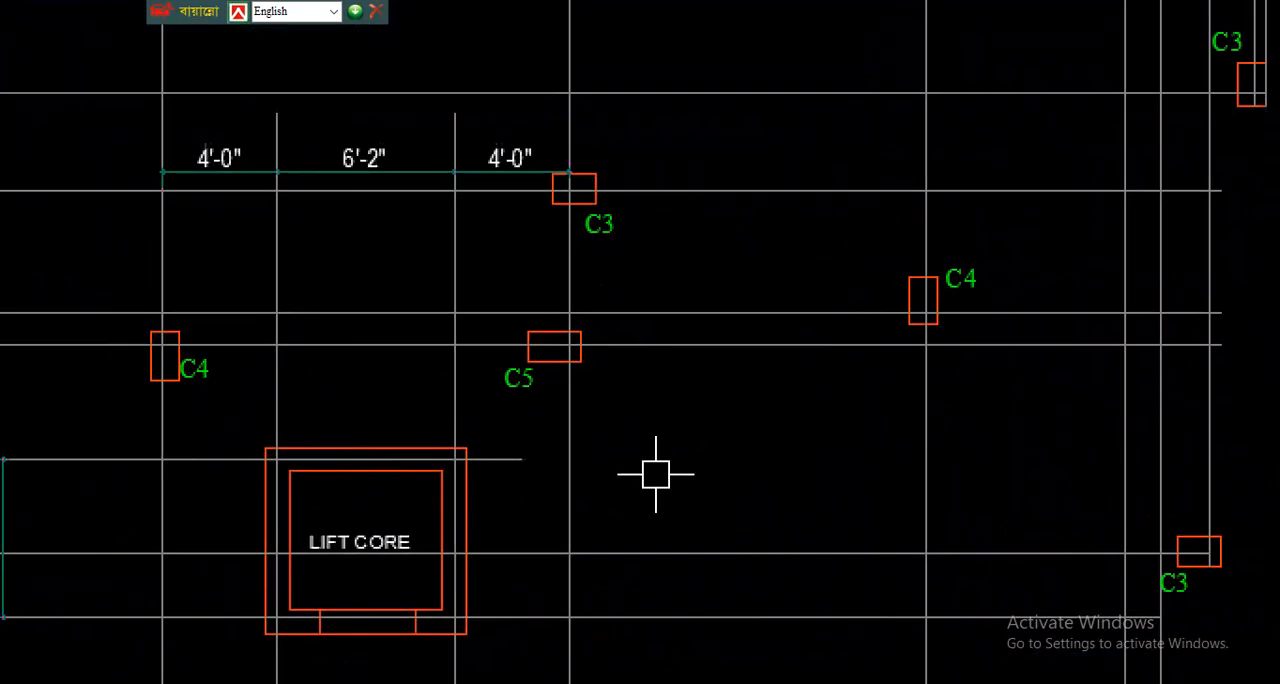
{"action": "mouse_move", "coordinate": [127, 310]}
{"action": "left_mouse_down"}
{"action": "mouse_move", "coordinate": [386, 360]}
{"action": "mouse_move", "coordinate": [936, 330]}
{"action": "left_mouse_up"}
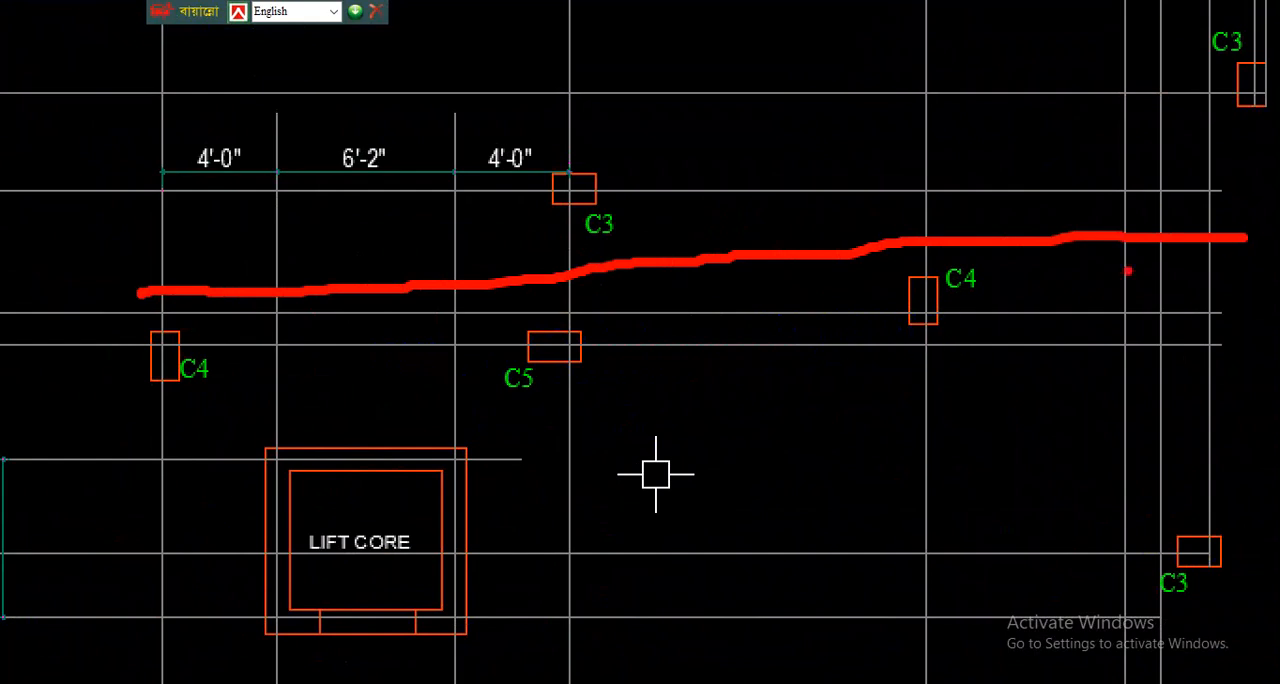
{"action": "left_click_drag", "start_coordinate": [568, 278], "coordinate": [583, 168]}
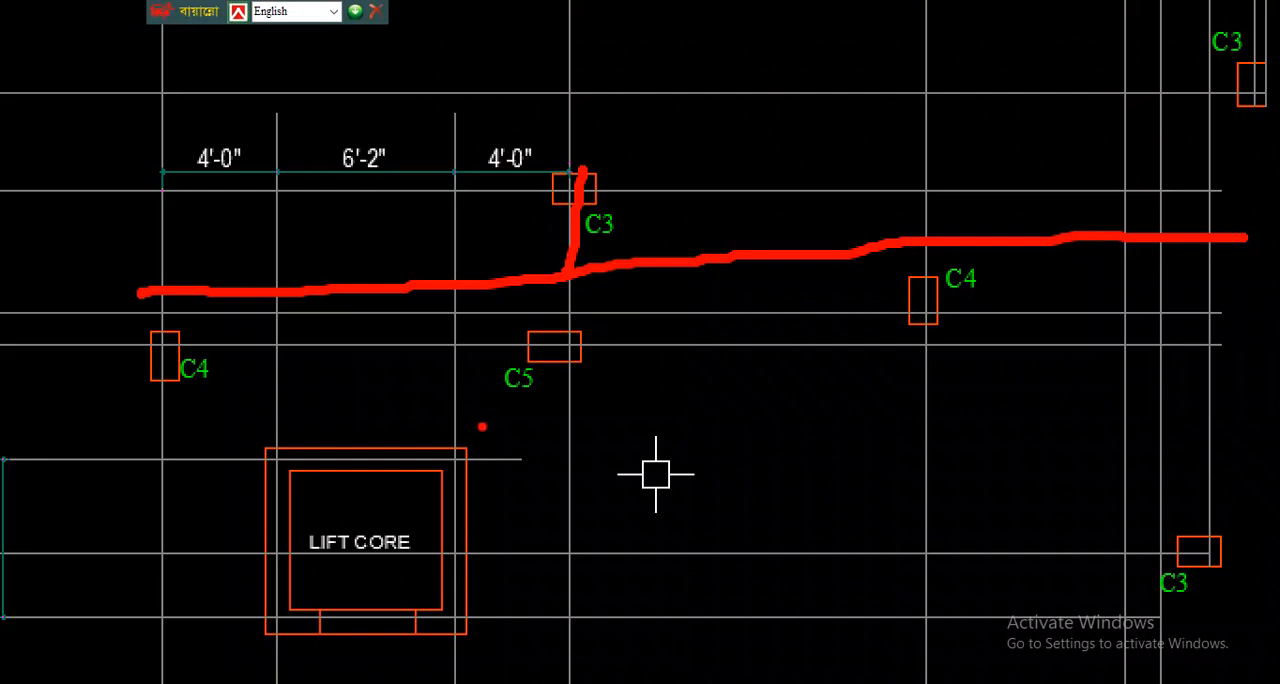
- Switch to the C-33 PROJECT drawing and examine the columns along the south side of the ground floor plan
{"action": "key", "text": "Escape"}
{"action": "scroll", "coordinate": [601, 390], "scroll_direction": "down", "scroll_amount": 8}
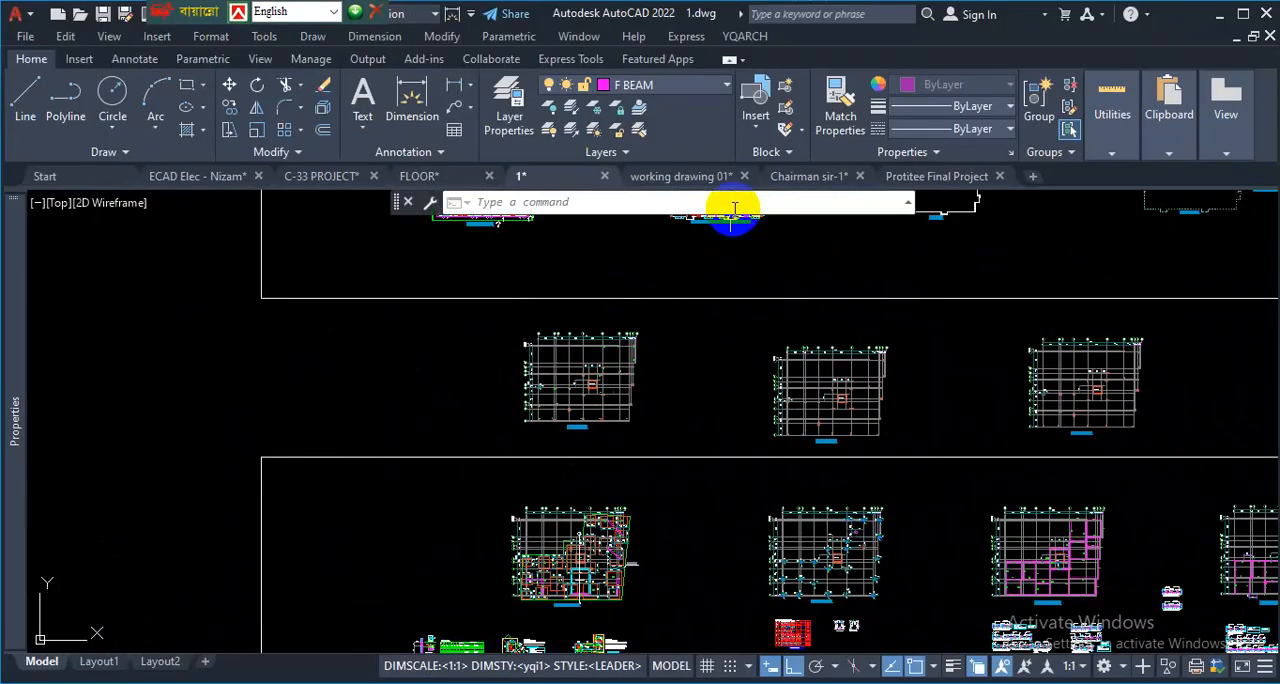
{"action": "mouse_move", "coordinate": [845, 188]}
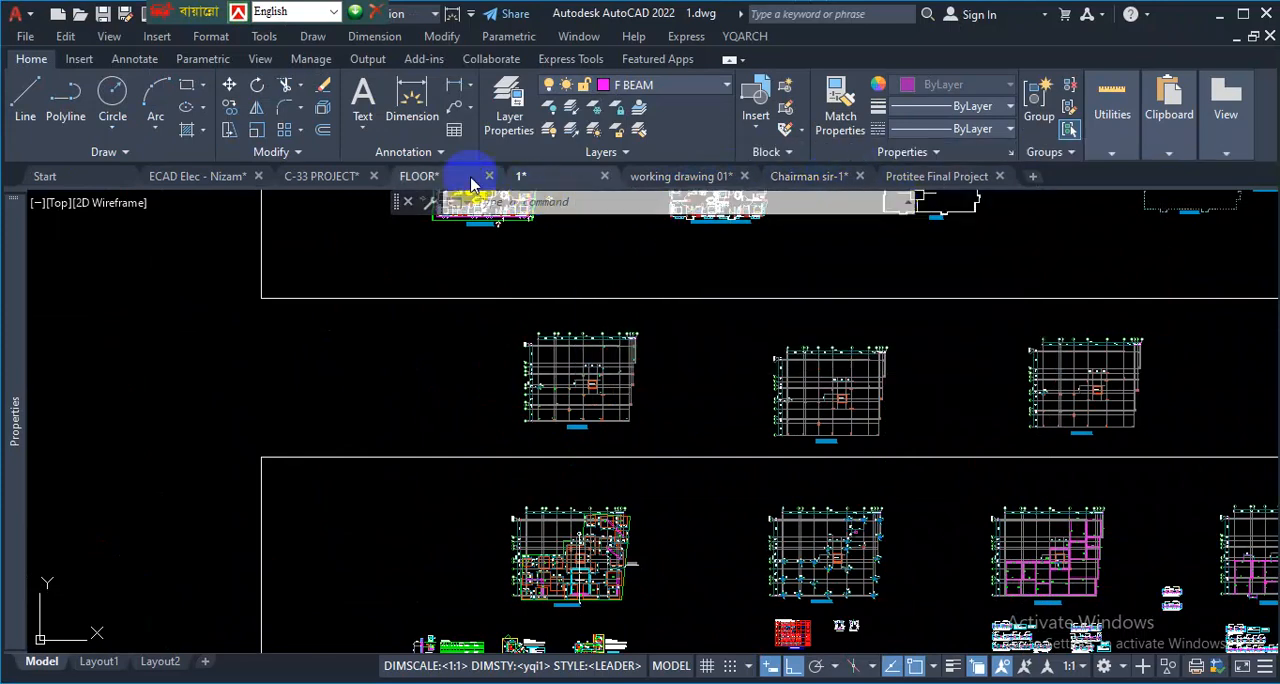
{"action": "left_click", "coordinate": [345, 180]}
{"action": "scroll", "coordinate": [704, 368], "scroll_direction": "up", "scroll_amount": 10}
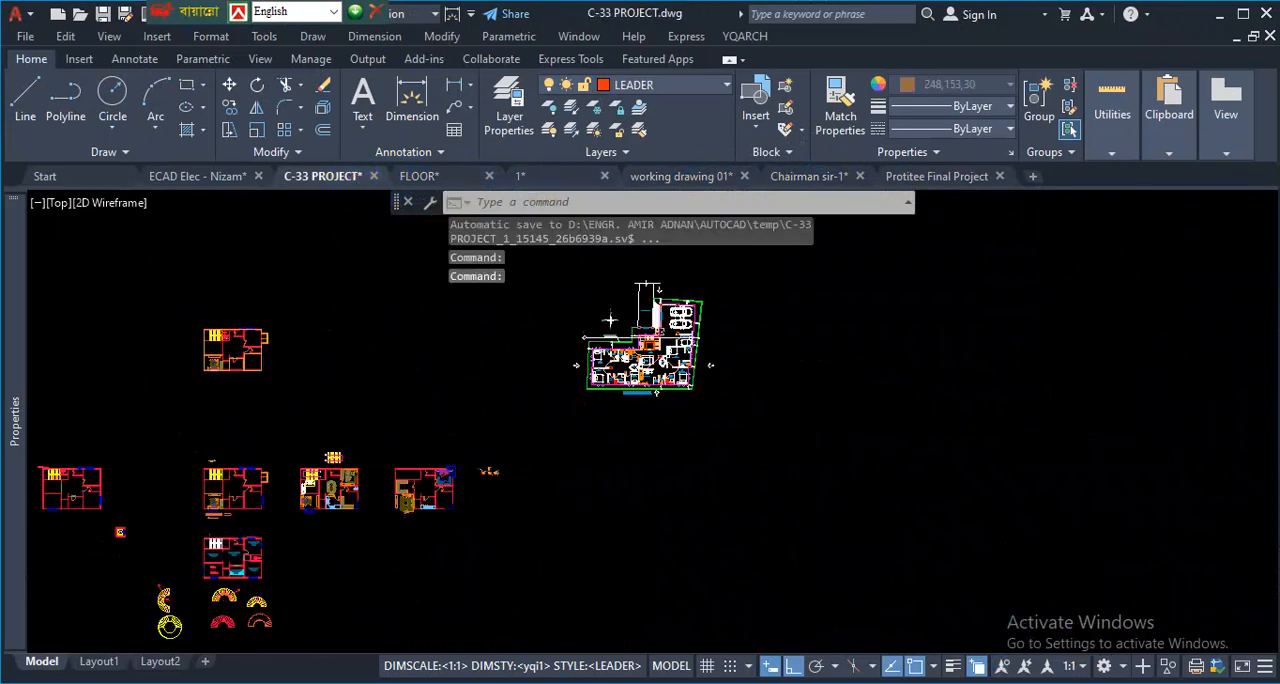
{"action": "scroll", "coordinate": [700, 385], "scroll_direction": "down", "scroll_amount": 4}
{"action": "scroll", "coordinate": [702, 583], "scroll_direction": "up", "scroll_amount": 6}
{"action": "scroll", "coordinate": [722, 424], "scroll_direction": "down", "scroll_amount": 6}
{"action": "scroll", "coordinate": [743, 502], "scroll_direction": "up", "scroll_amount": 4}
{"action": "scroll", "coordinate": [515, 372], "scroll_direction": "up", "scroll_amount": 2}
{"action": "scroll", "coordinate": [518, 385], "scroll_direction": "up", "scroll_amount": 2}
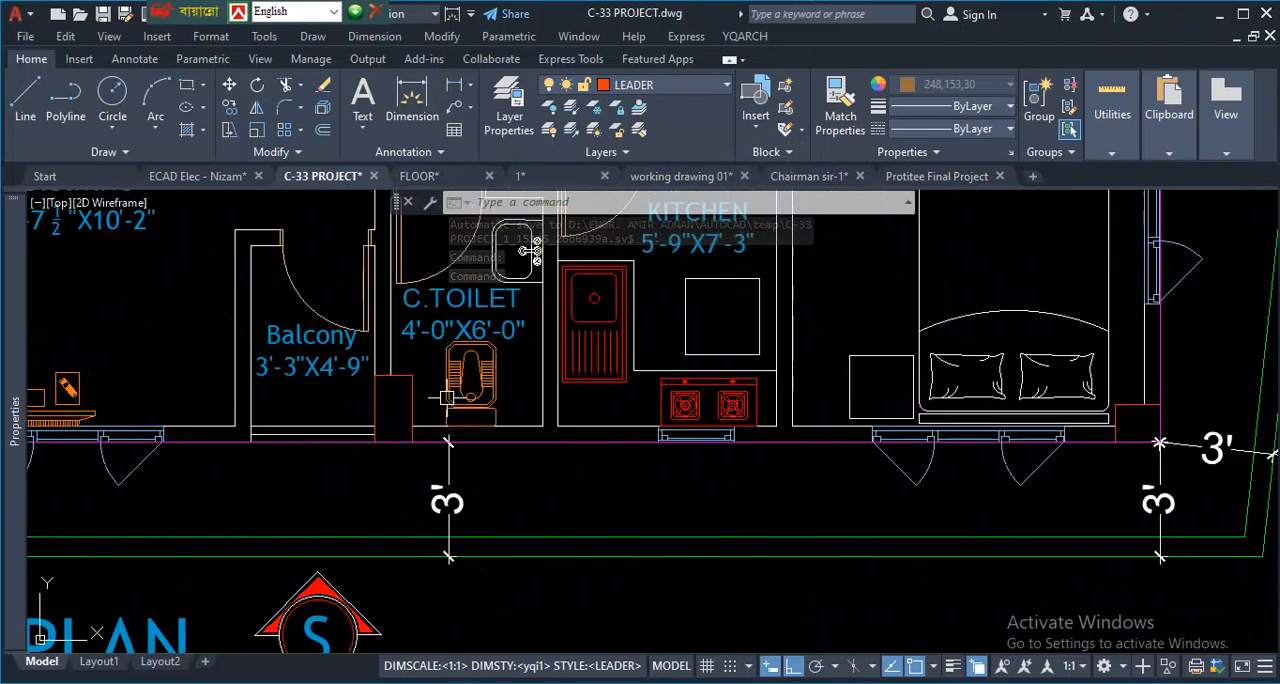
{"action": "scroll", "coordinate": [545, 425], "scroll_direction": "down", "scroll_amount": 5}
{"action": "scroll", "coordinate": [330, 420], "scroll_direction": "up", "scroll_amount": 2}
{"action": "scroll", "coordinate": [709, 376], "scroll_direction": "down", "scroll_amount": 6}
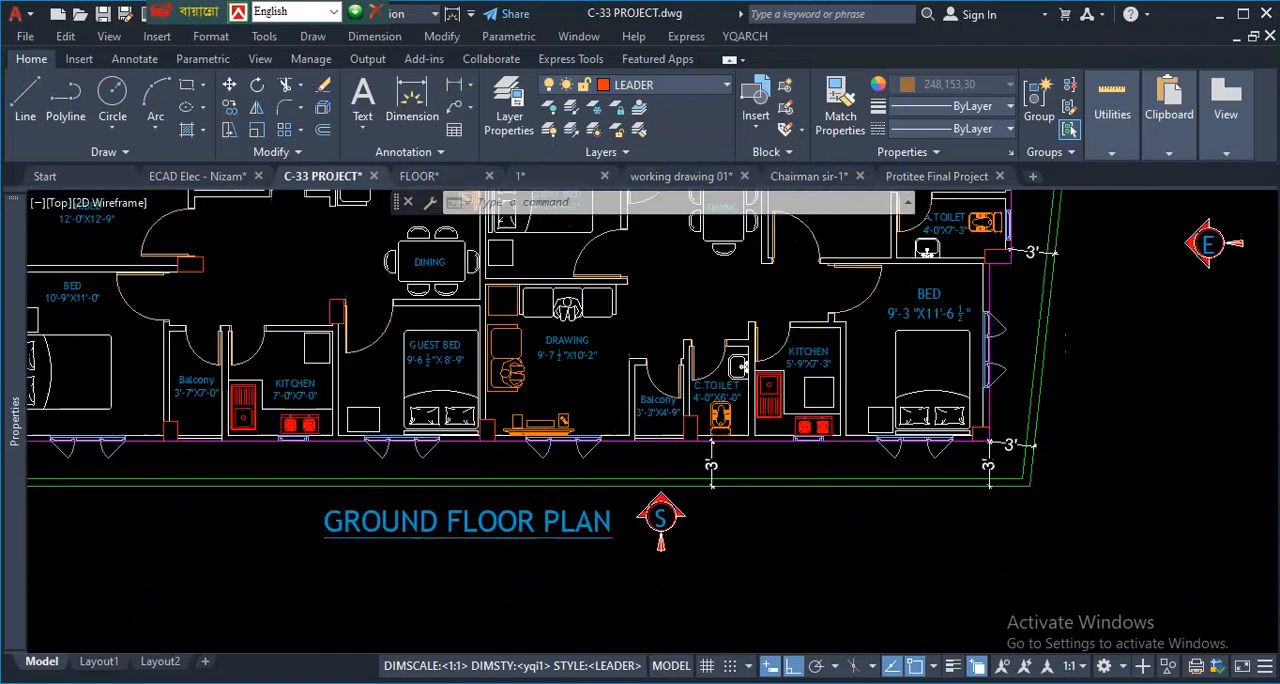
- Examine the column positions around the ground floor plan's southwest bedroom, northern balcony and eastern master bedroom
{"action": "scroll", "coordinate": [257, 266], "scroll_direction": "up", "scroll_amount": 3}
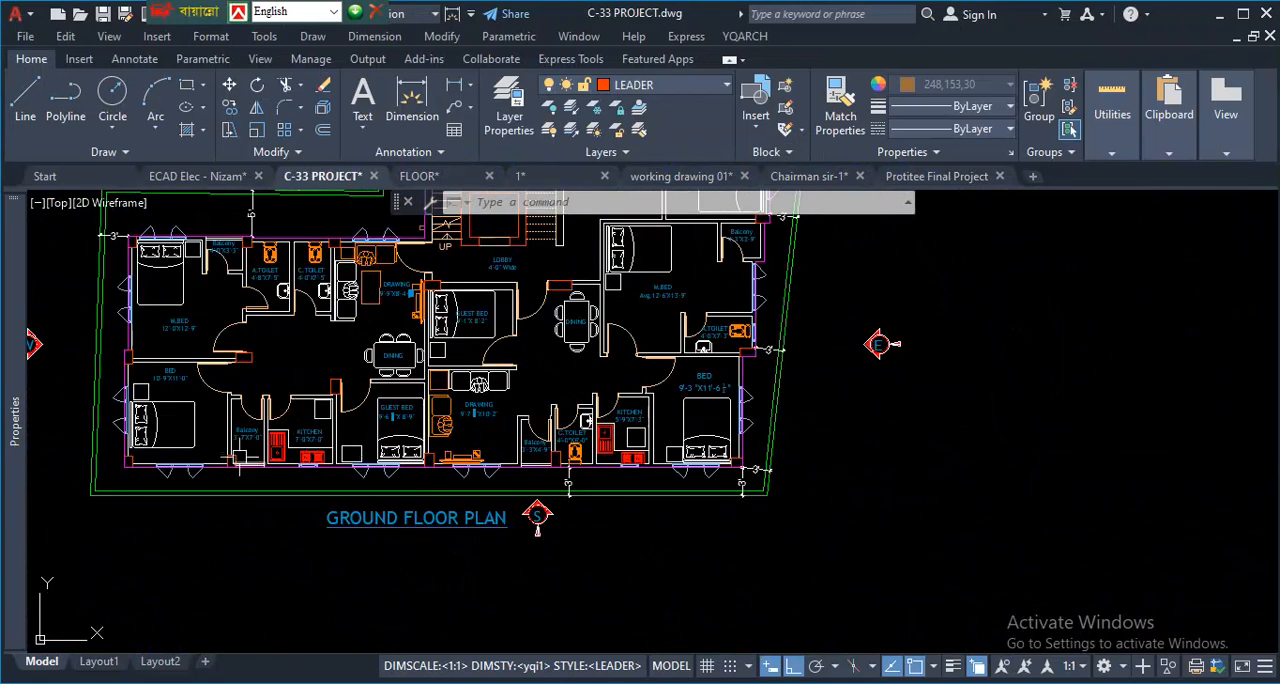
{"action": "scroll", "coordinate": [257, 471], "scroll_direction": "up", "scroll_amount": 5}
{"action": "scroll", "coordinate": [555, 500], "scroll_direction": "down", "scroll_amount": 5}
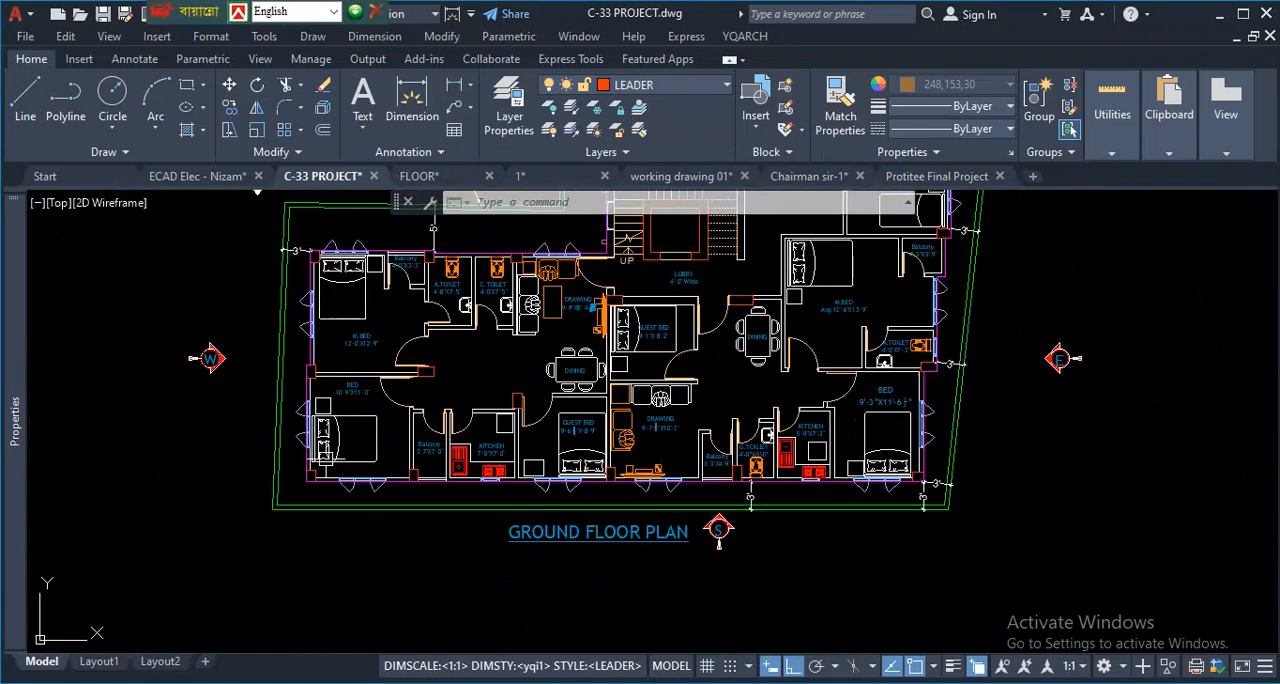
{"action": "scroll", "coordinate": [340, 470], "scroll_direction": "up", "scroll_amount": 5}
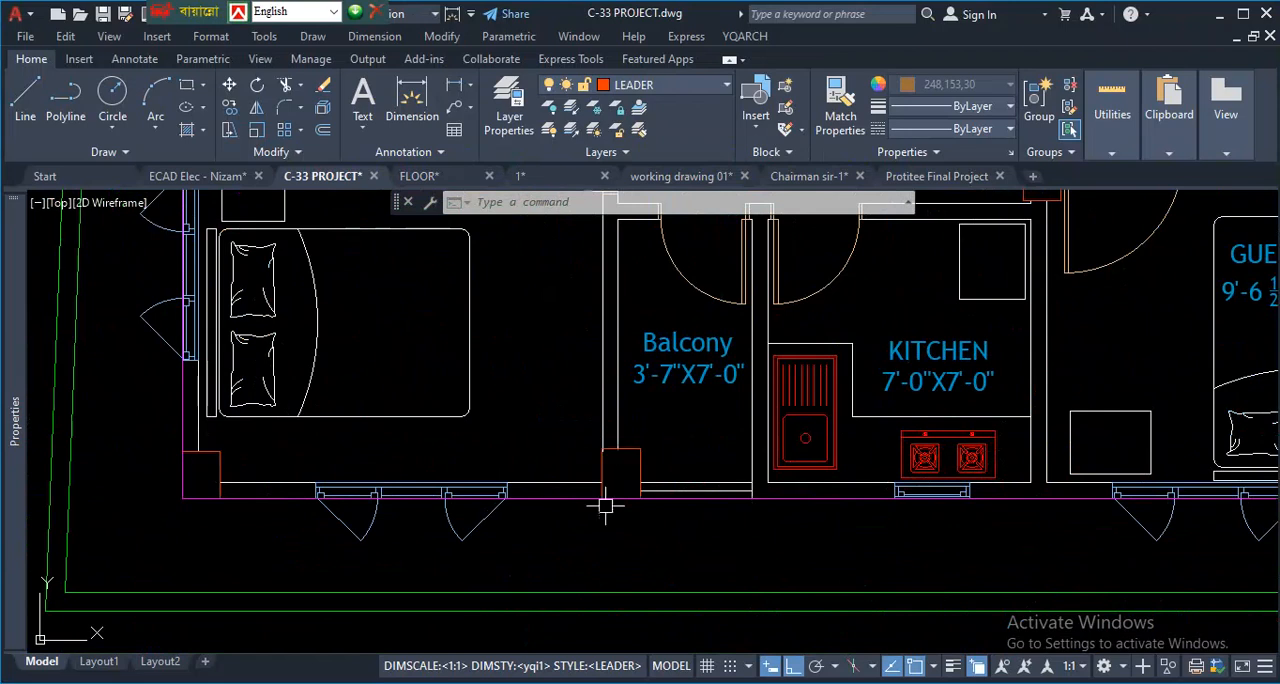
{"action": "scroll", "coordinate": [574, 477], "scroll_direction": "down", "scroll_amount": 6}
{"action": "scroll", "coordinate": [636, 423], "scroll_direction": "up", "scroll_amount": 5}
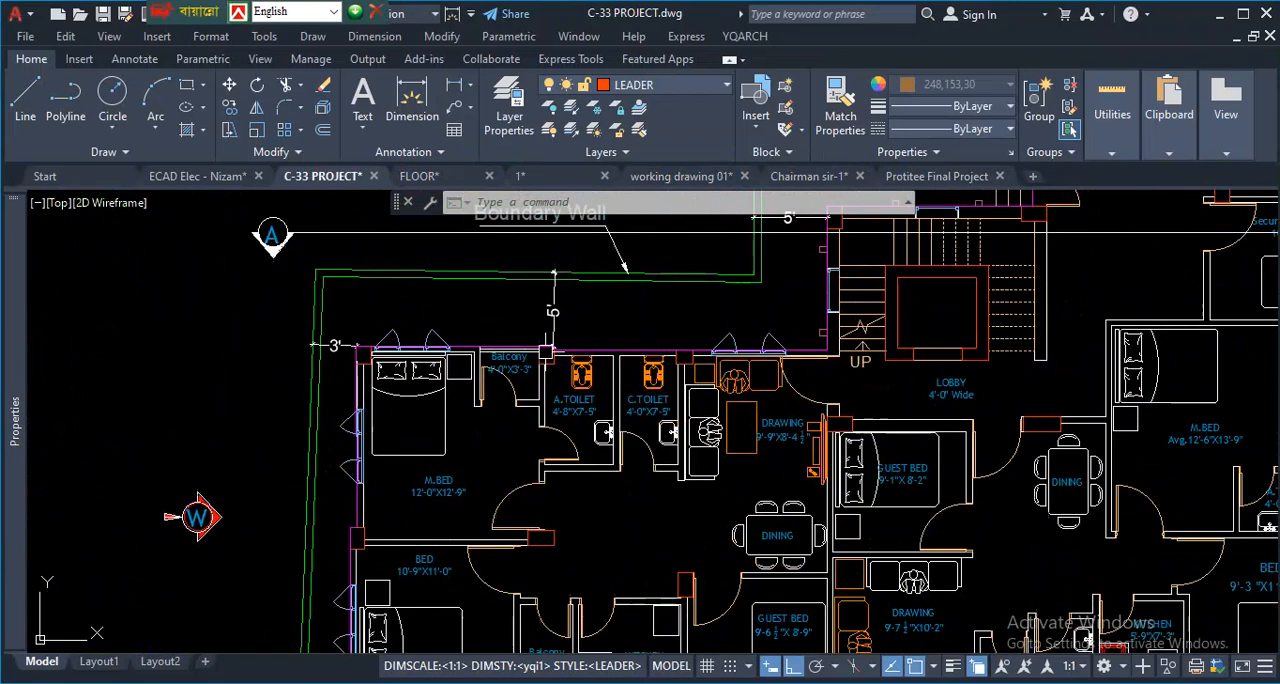
{"action": "scroll", "coordinate": [826, 451], "scroll_direction": "down", "scroll_amount": 6}
{"action": "scroll", "coordinate": [994, 434], "scroll_direction": "up", "scroll_amount": 5}
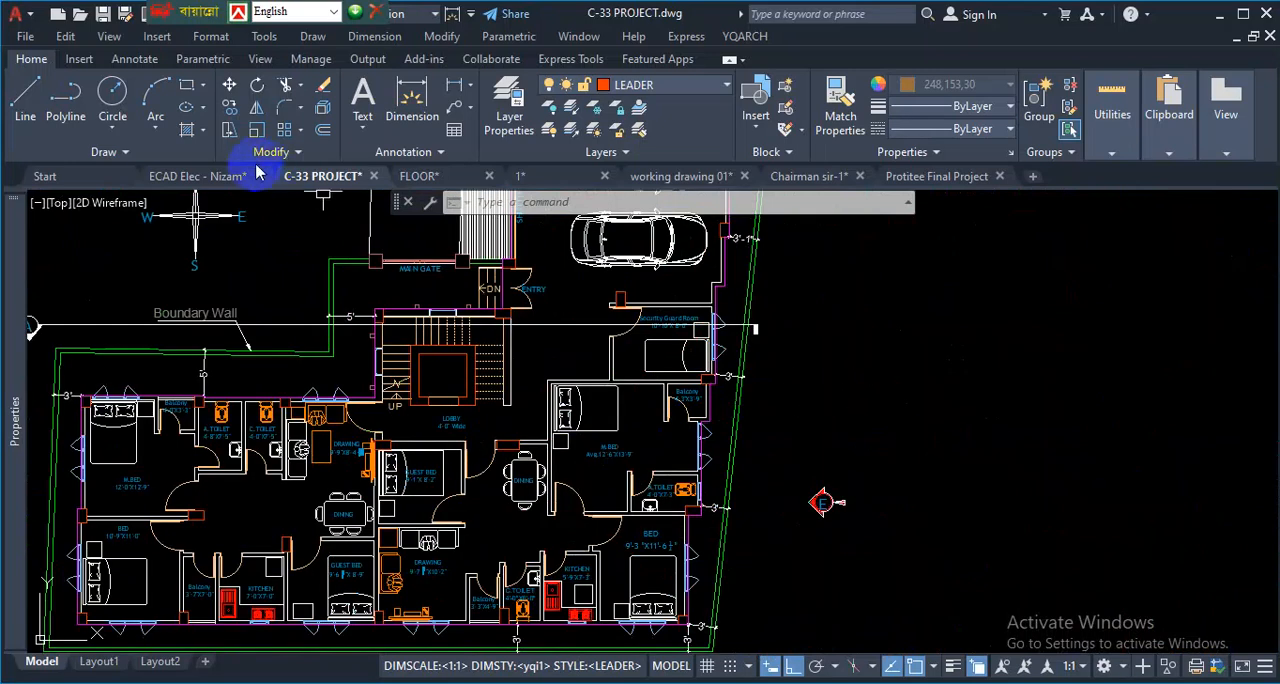
{"action": "scroll", "coordinate": [700, 490], "scroll_direction": "up", "scroll_amount": 4}
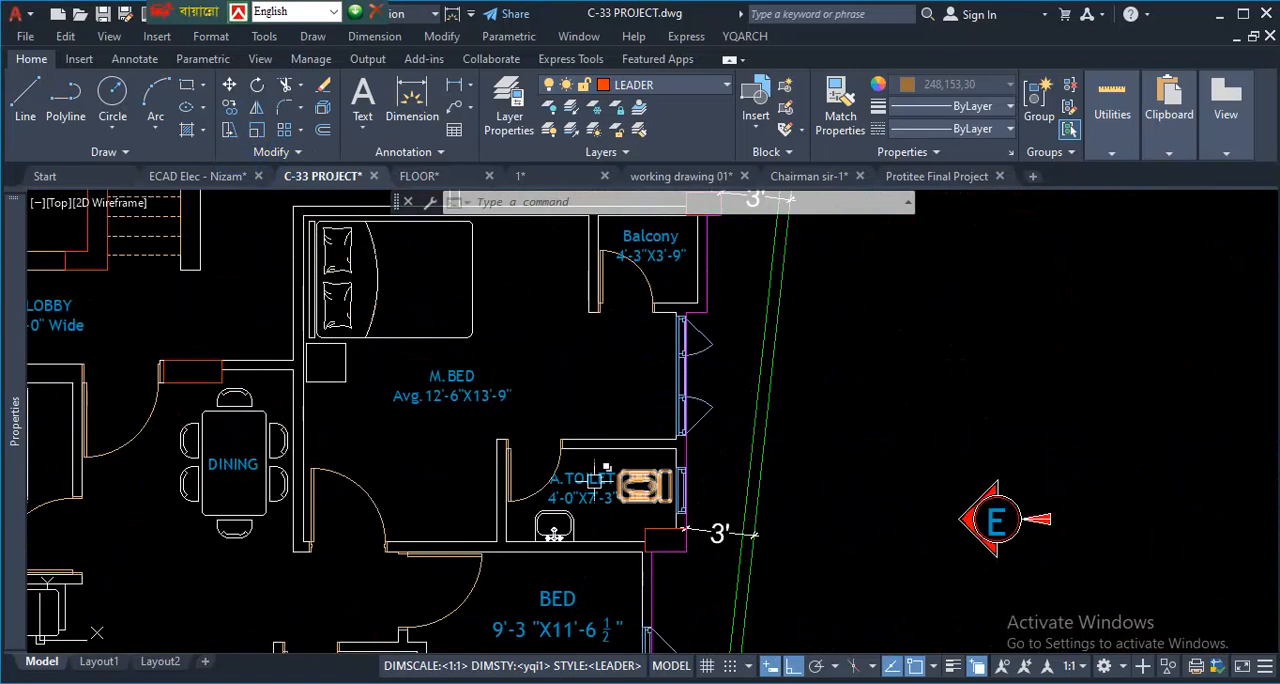
{"action": "scroll", "coordinate": [549, 362], "scroll_direction": "down", "scroll_amount": 6}
{"action": "scroll", "coordinate": [584, 373], "scroll_direction": "down", "scroll_amount": 6}
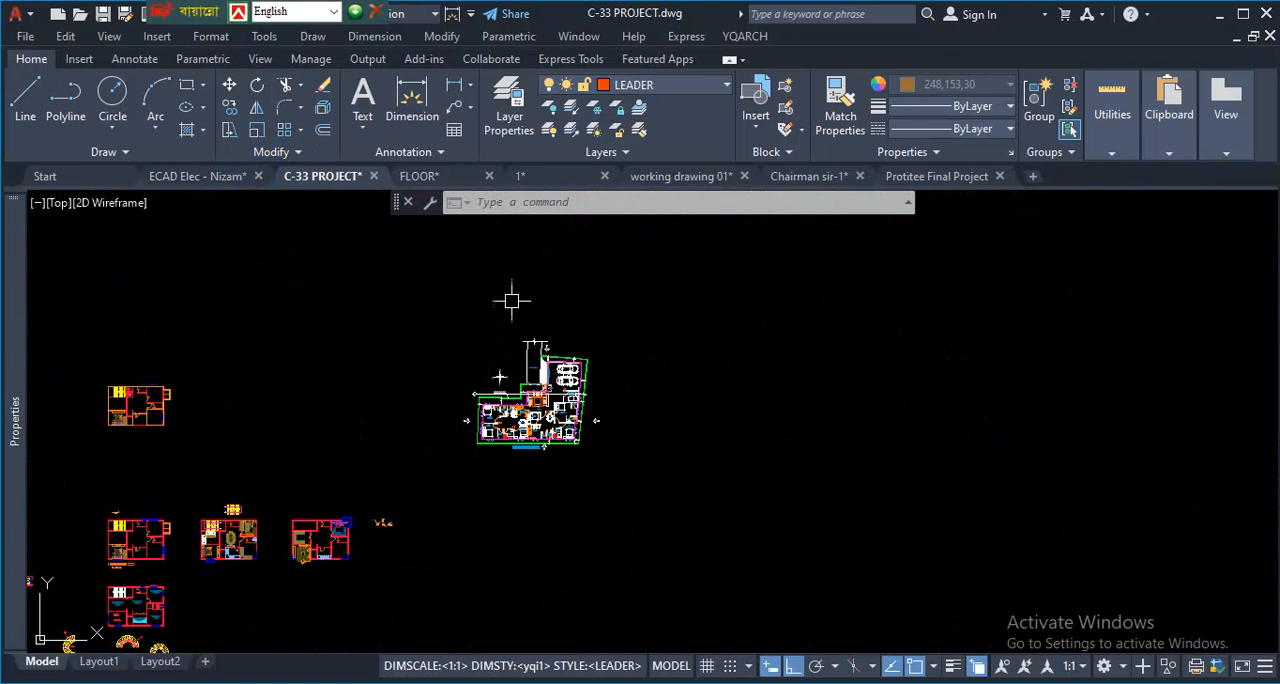
- Return to drawing 1 and examine the column types and sizes in the Schedule of Column Reinforcement
{"action": "left_click", "coordinate": [571, 177]}
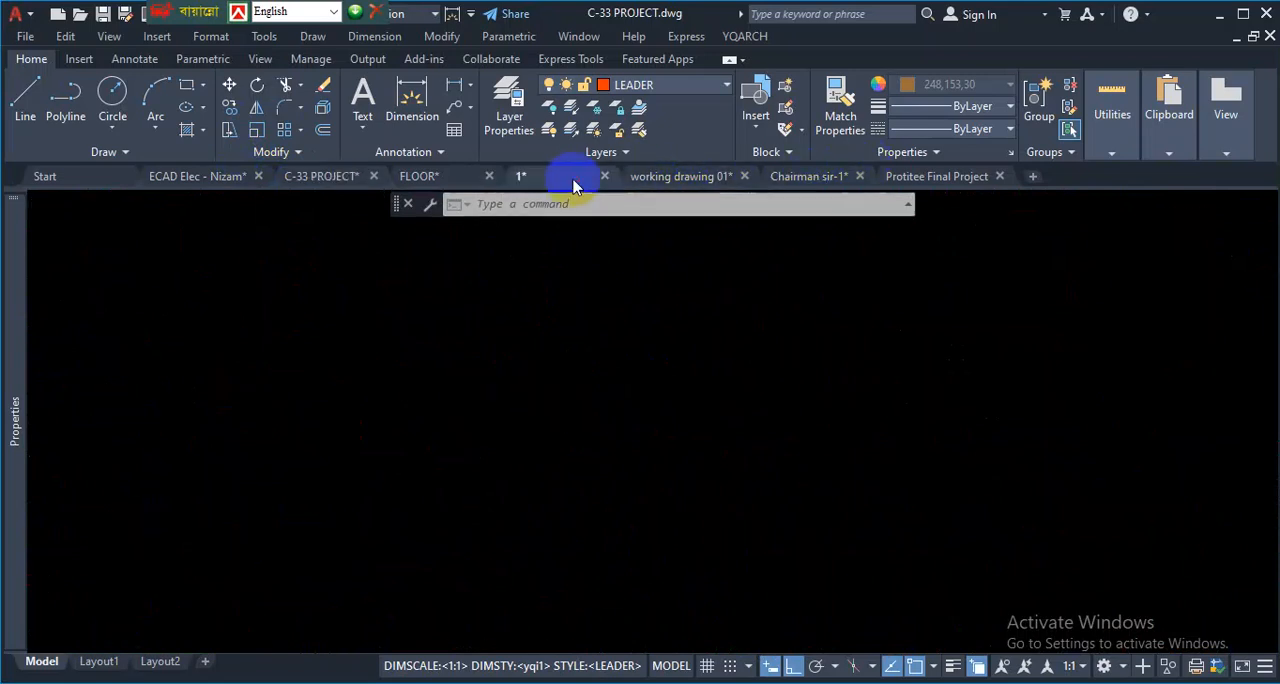
{"action": "scroll", "coordinate": [586, 457], "scroll_direction": "down", "scroll_amount": 5}
{"action": "scroll", "coordinate": [697, 494], "scroll_direction": "up", "scroll_amount": 4}
{"action": "scroll", "coordinate": [697, 494], "scroll_direction": "down", "scroll_amount": 4}
{"action": "scroll", "coordinate": [1024, 492], "scroll_direction": "up", "scroll_amount": 6}
{"action": "scroll", "coordinate": [697, 437], "scroll_direction": "down", "scroll_amount": 4}
{"action": "scroll", "coordinate": [387, 459], "scroll_direction": "up", "scroll_amount": 2}
{"action": "scroll", "coordinate": [387, 459], "scroll_direction": "up", "scroll_amount": 2}
{"action": "scroll", "coordinate": [387, 459], "scroll_direction": "down", "scroll_amount": 2}
{"action": "scroll", "coordinate": [91, 486], "scroll_direction": "up", "scroll_amount": 4}
{"action": "scroll", "coordinate": [152, 466], "scroll_direction": "up", "scroll_amount": 2}
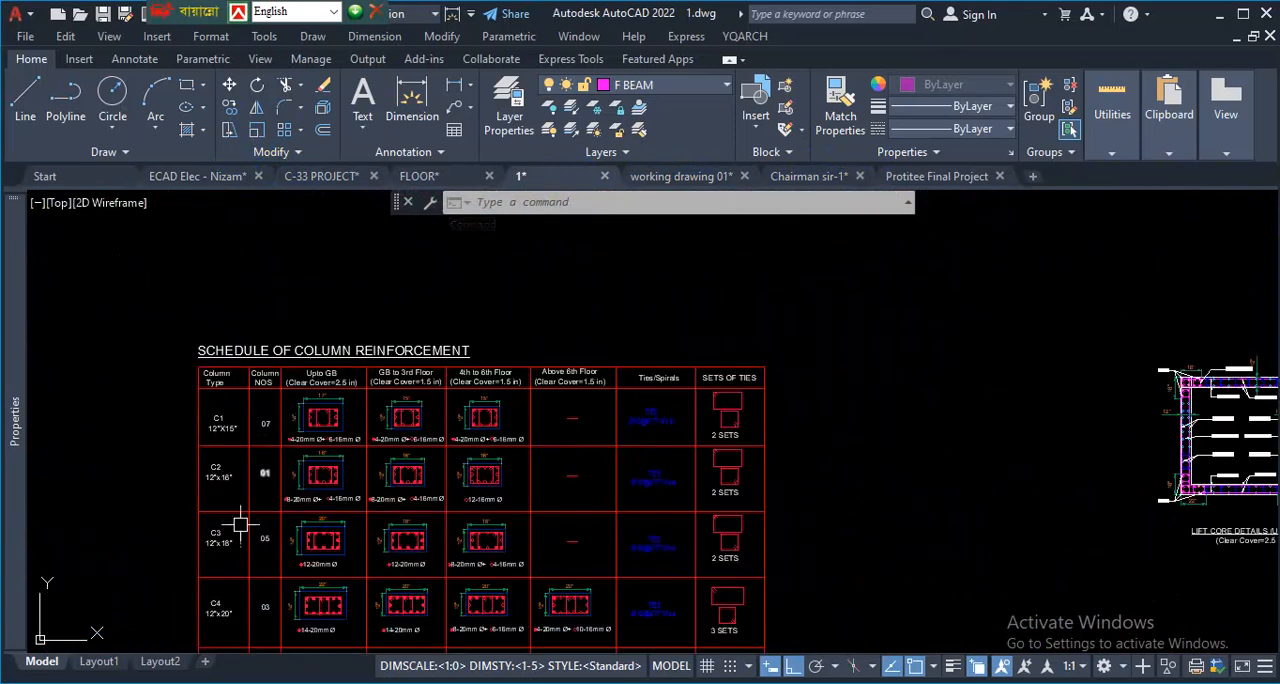
{"action": "scroll", "coordinate": [240, 526], "scroll_direction": "up", "scroll_amount": 2}
{"action": "scroll", "coordinate": [396, 451], "scroll_direction": "up", "scroll_amount": 1}
{"action": "scroll", "coordinate": [486, 234], "scroll_direction": "up", "scroll_amount": 1}
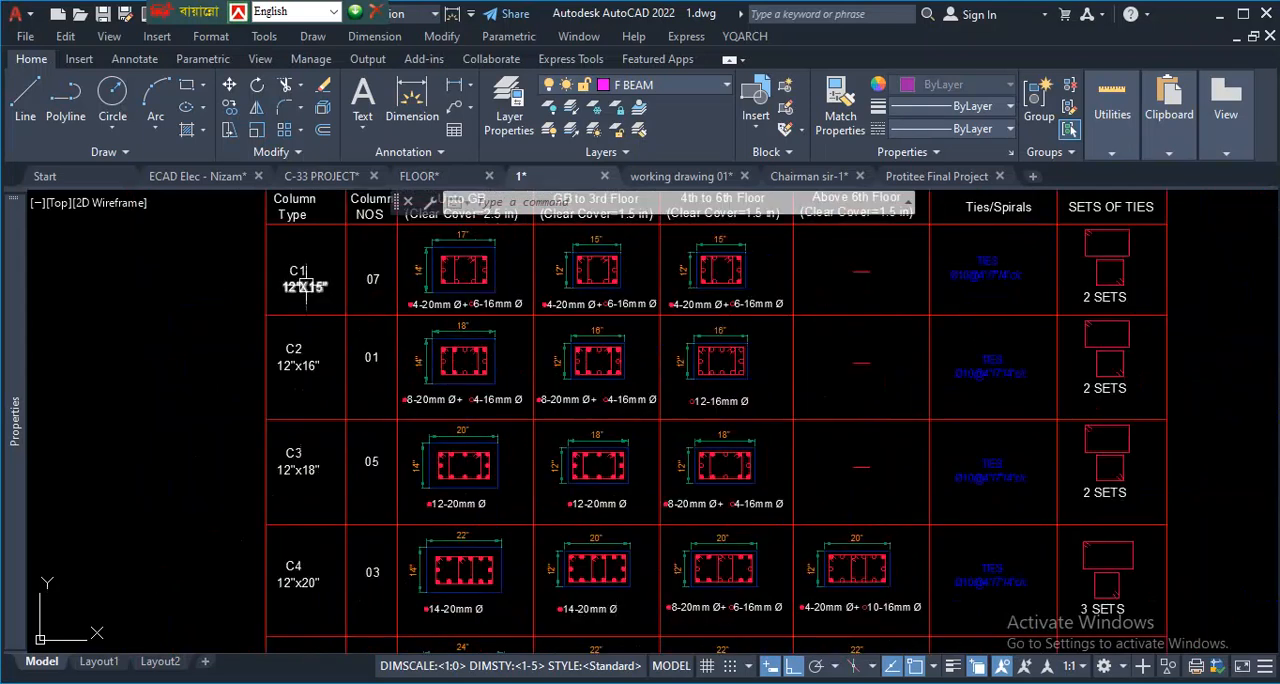
{"action": "scroll", "coordinate": [329, 343], "scroll_direction": "up", "scroll_amount": 1}
{"action": "middle_click_drag", "start_coordinate": [329, 343], "coordinate": [337, 297]}
{"action": "scroll", "coordinate": [344, 297], "scroll_direction": "down", "scroll_amount": 3}
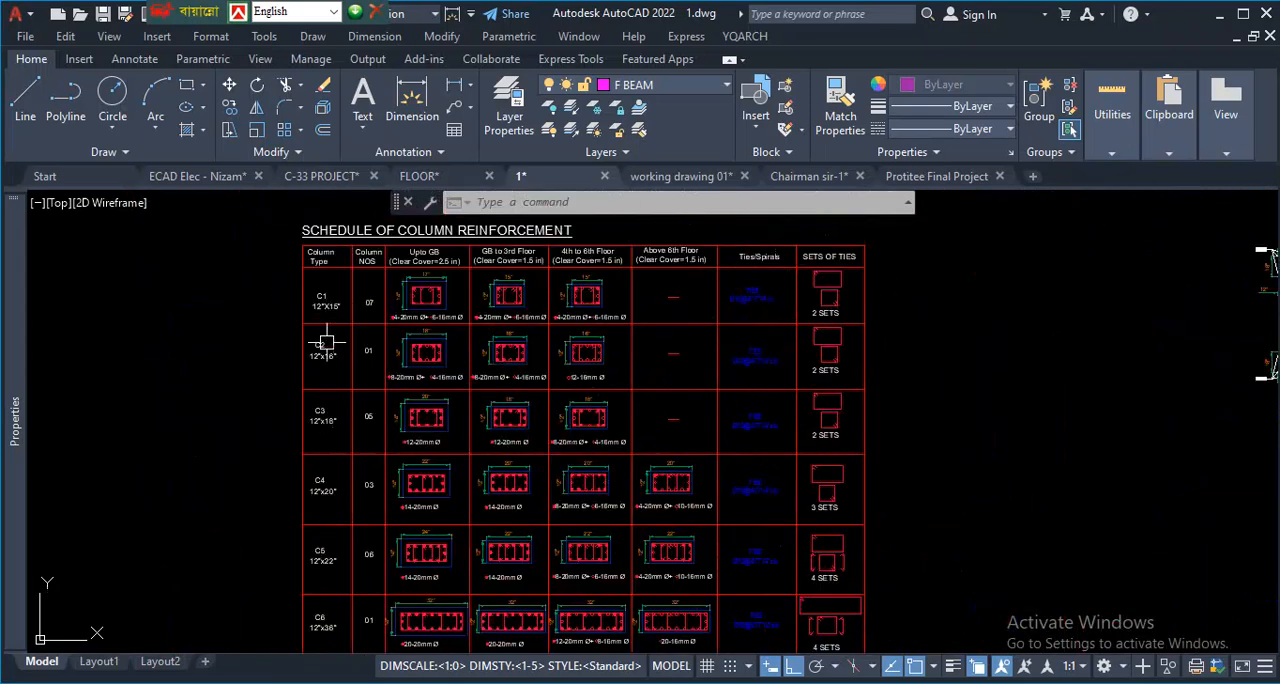
- Compare the sizes, quantities and reinforcement of columns C1 to C6 in the reinforcement schedule
{"action": "scroll", "coordinate": [334, 391], "scroll_direction": "up", "scroll_amount": 2}
{"action": "scroll", "coordinate": [346, 432], "scroll_direction": "down", "scroll_amount": 2}
{"action": "middle_click_drag", "start_coordinate": [349, 426], "coordinate": [350, 400]}
{"action": "scroll", "coordinate": [343, 508], "scroll_direction": "down", "scroll_amount": 2}
{"action": "scroll", "coordinate": [337, 557], "scroll_direction": "up", "scroll_amount": 6}
{"action": "scroll", "coordinate": [343, 400], "scroll_direction": "down", "scroll_amount": 6}
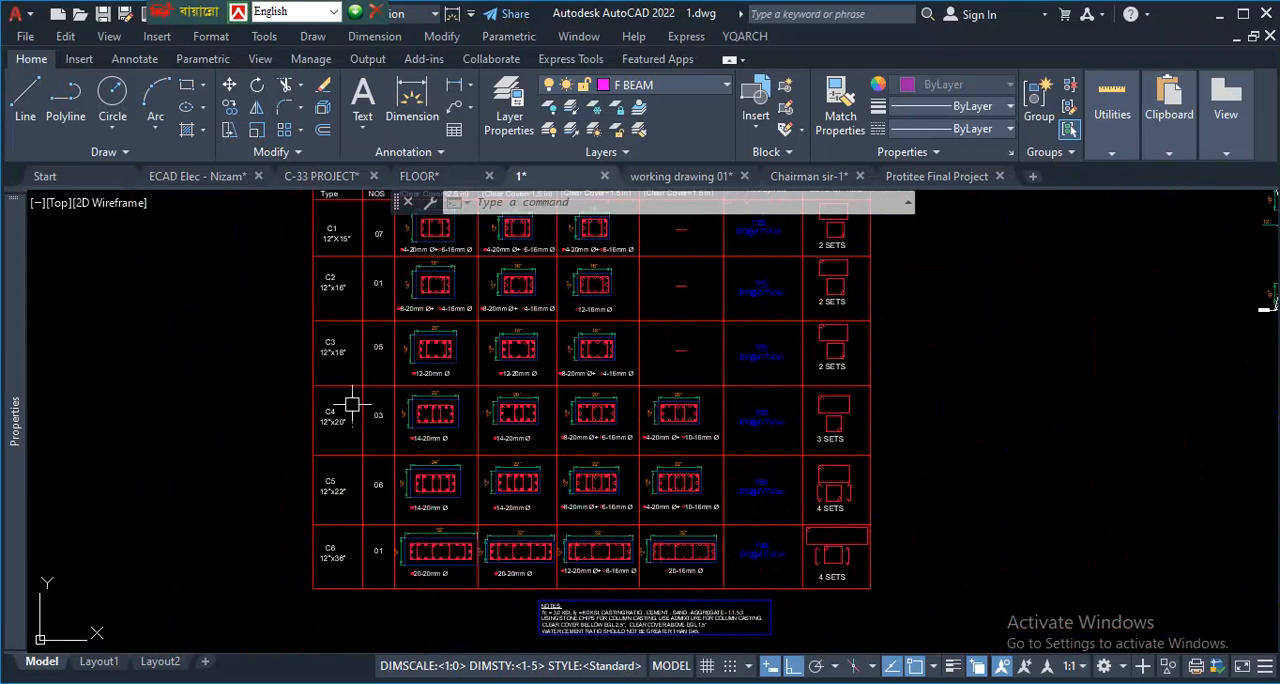
{"action": "scroll", "coordinate": [366, 366], "scroll_direction": "up", "scroll_amount": 4}
{"action": "scroll", "coordinate": [357, 308], "scroll_direction": "up", "scroll_amount": 5}
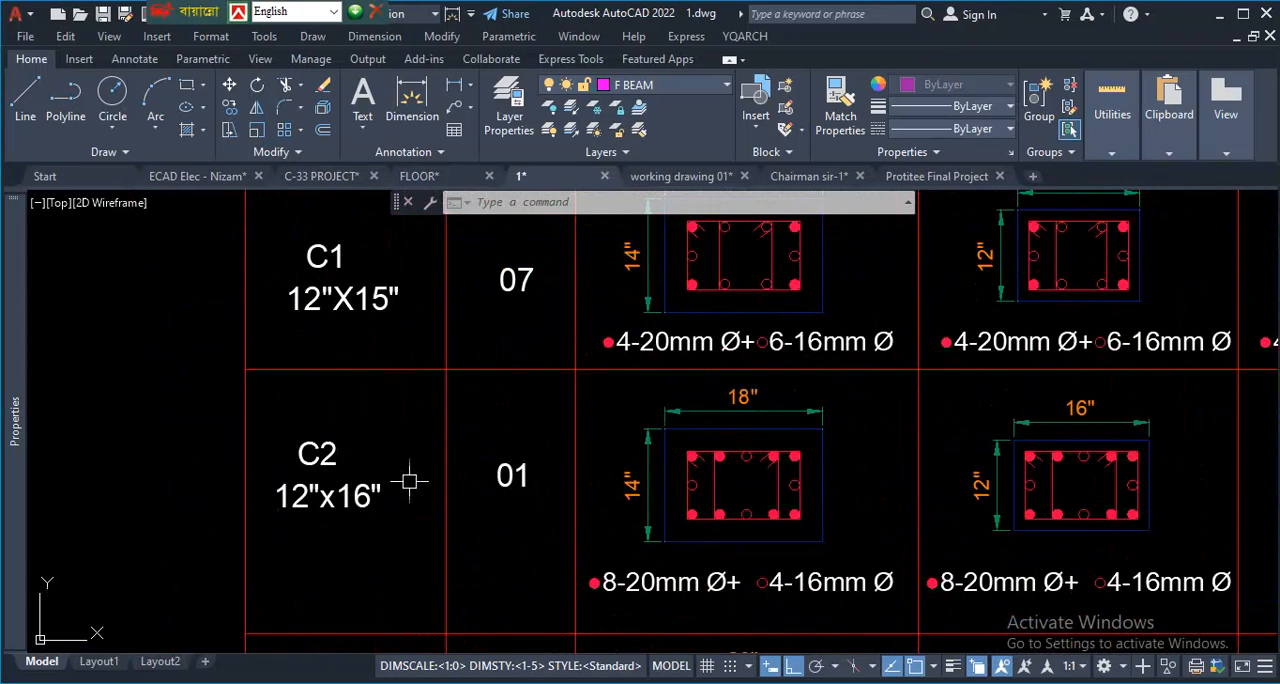
{"action": "scroll", "coordinate": [412, 475], "scroll_direction": "down", "scroll_amount": 3}
{"action": "scroll", "coordinate": [381, 580], "scroll_direction": "up", "scroll_amount": 2}
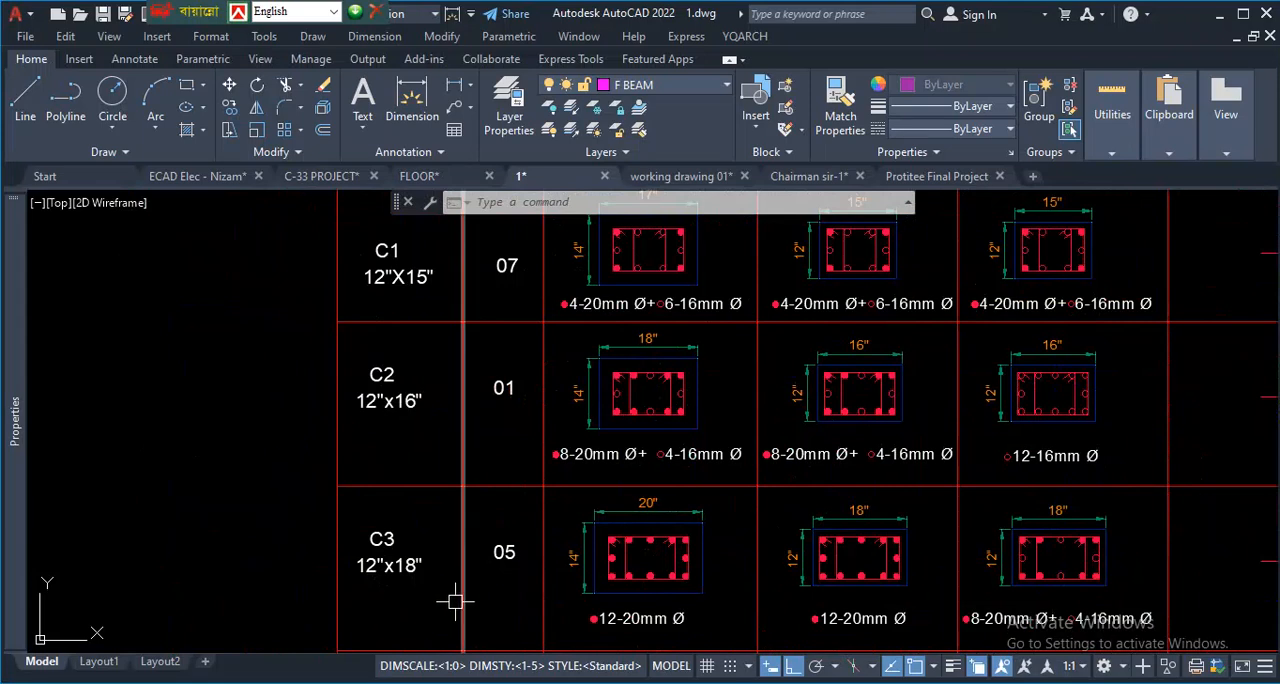
{"action": "scroll", "coordinate": [452, 596], "scroll_direction": "down", "scroll_amount": 2}
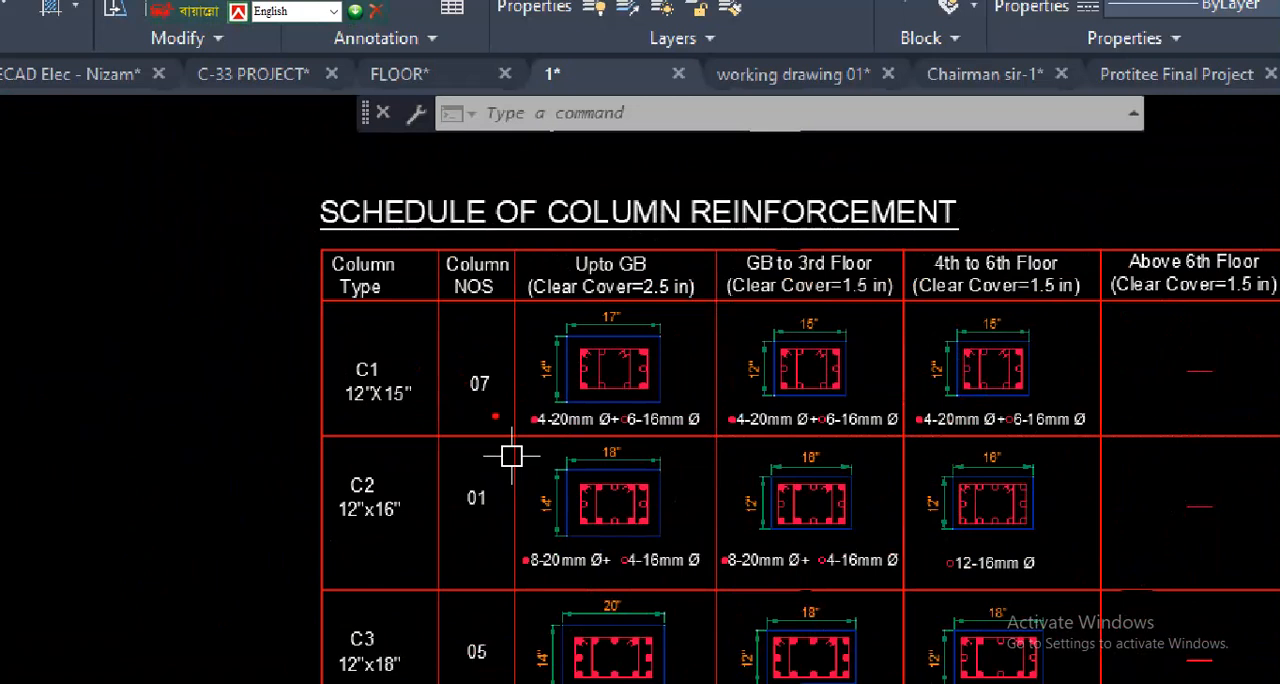
- Mark up the C1 row by underlining the 15" size, circling the Upto GB 17" dimension, and circling and crossing the C1 label
{"action": "left_click_drag", "start_coordinate": [383, 411], "coordinate": [411, 407]}
{"action": "mouse_move", "coordinate": [638, 303]}
{"action": "left_mouse_down"}
{"action": "mouse_move", "coordinate": [588, 323]}
{"action": "mouse_move", "coordinate": [641, 294]}
{"action": "mouse_move", "coordinate": [598, 299]}
{"action": "left_mouse_up"}
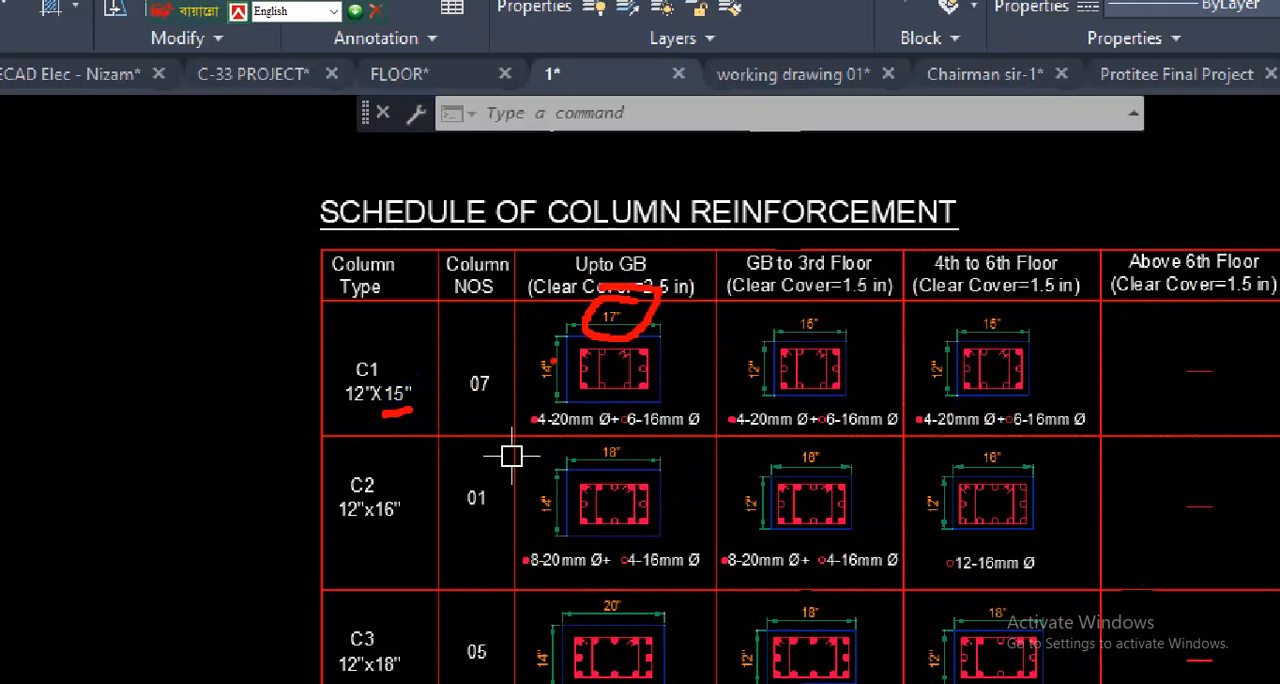
{"action": "left_click_drag", "start_coordinate": [573, 408], "coordinate": [626, 406]}
{"action": "left_click_drag", "start_coordinate": [854, 383], "coordinate": [890, 379]}
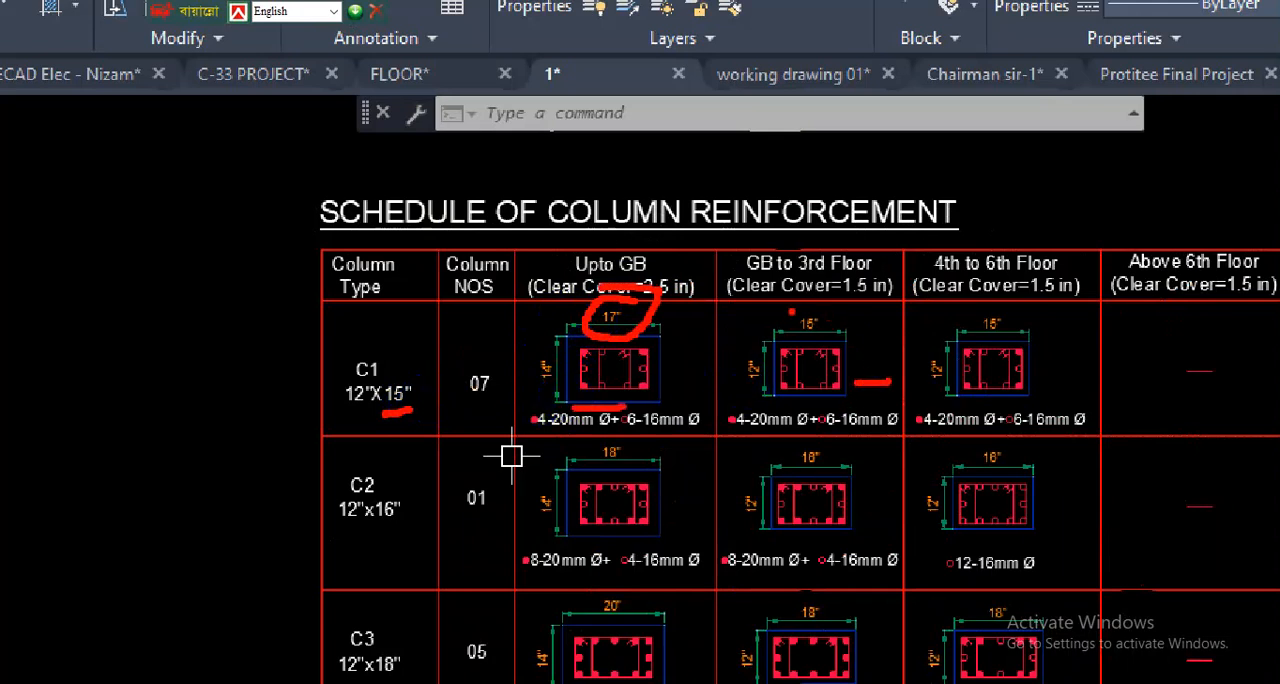
{"action": "mouse_move", "coordinate": [370, 327]}
{"action": "left_mouse_down"}
{"action": "mouse_move", "coordinate": [329, 352]}
{"action": "mouse_move", "coordinate": [360, 395]}
{"action": "mouse_move", "coordinate": [434, 391]}
{"action": "mouse_move", "coordinate": [390, 340]}
{"action": "left_mouse_up"}
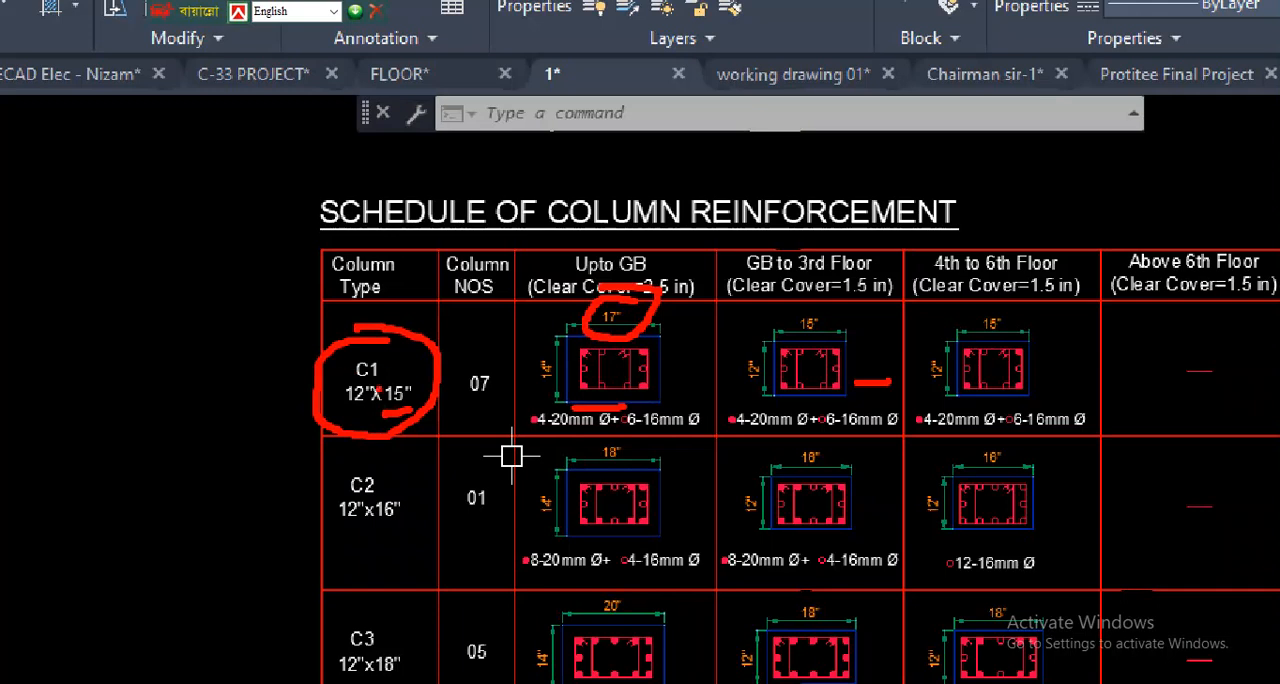
{"action": "mouse_move", "coordinate": [377, 362]}
{"action": "left_mouse_down"}
{"action": "mouse_move", "coordinate": [332, 384]}
{"action": "mouse_move", "coordinate": [380, 381]}
{"action": "left_mouse_up"}
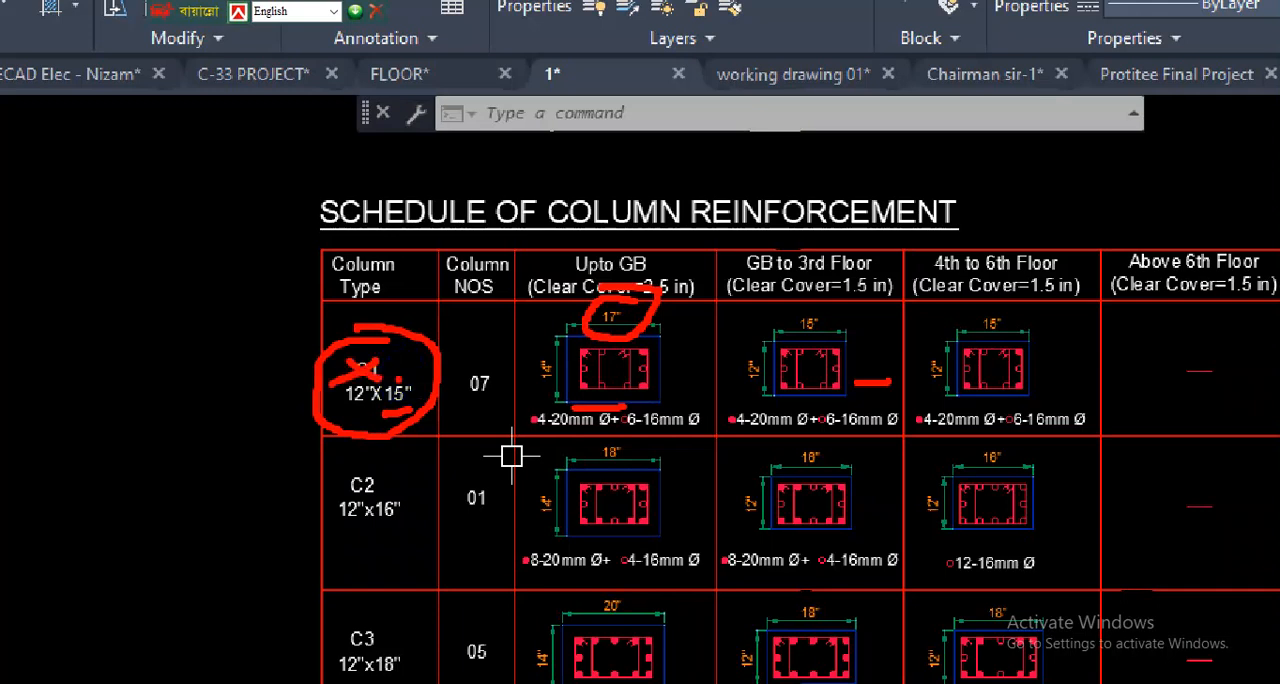
- Underline the C1 row's reinforcement callouts from the Upto GB column across to the 4th to 6th Floor column
{"action": "left_click_drag", "start_coordinate": [562, 424], "coordinate": [680, 422]}
{"action": "left_click_drag", "start_coordinate": [790, 428], "coordinate": [838, 427]}
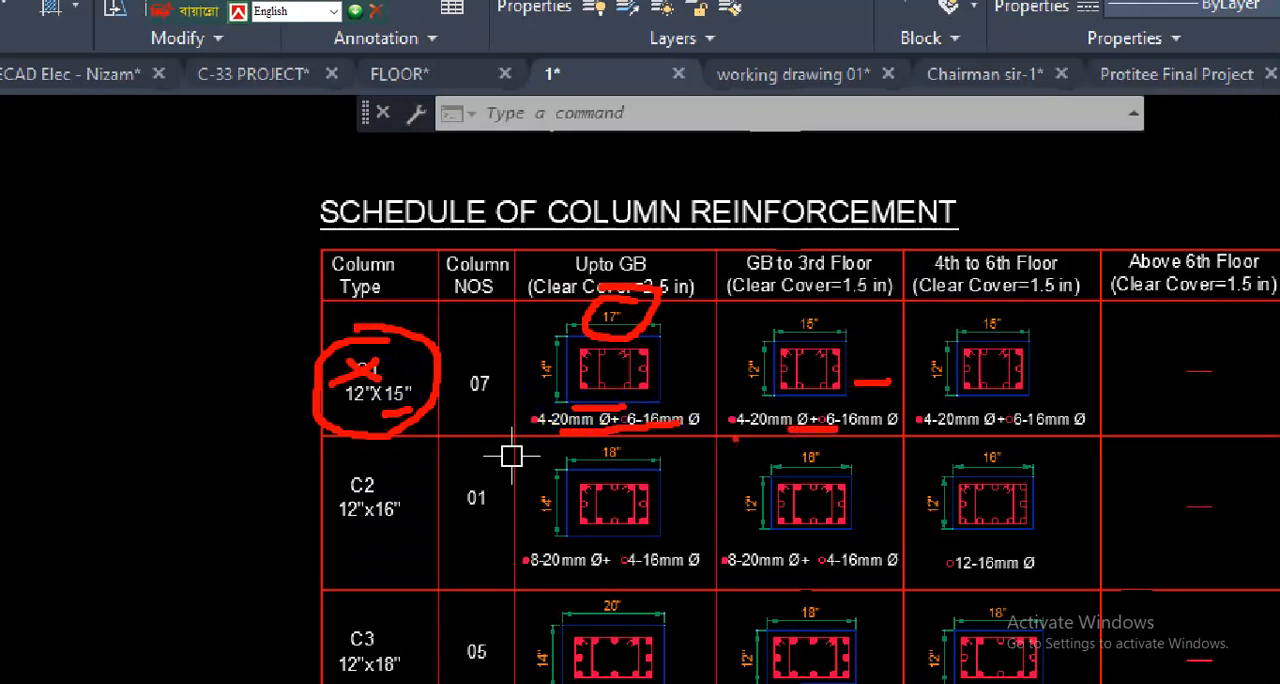
{"action": "left_click_drag", "start_coordinate": [648, 432], "coordinate": [874, 440]}
{"action": "left_click_drag", "start_coordinate": [1052, 442], "coordinate": [1129, 445]}
{"action": "left_click_drag", "start_coordinate": [851, 450], "coordinate": [853, 450]}
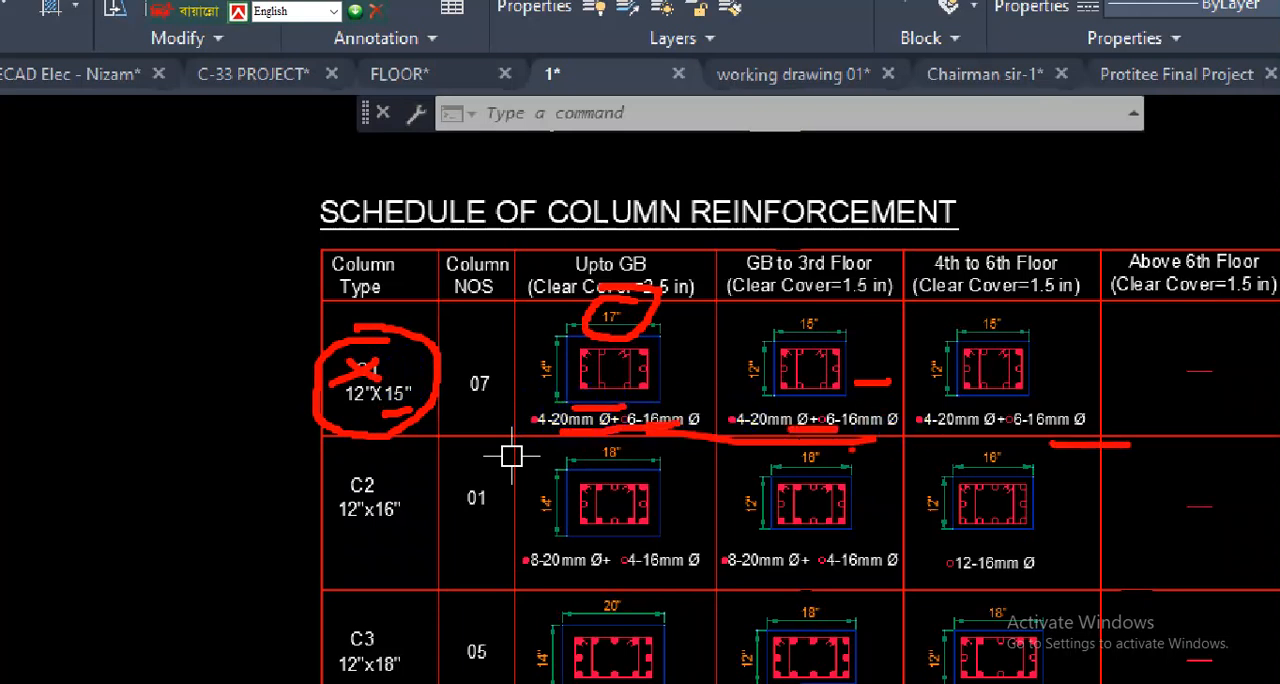
{"action": "mouse_move", "coordinate": [632, 309]}
{"action": "left_mouse_down"}
{"action": "mouse_move", "coordinate": [564, 321]}
{"action": "mouse_move", "coordinate": [520, 353]}
{"action": "left_mouse_up"}
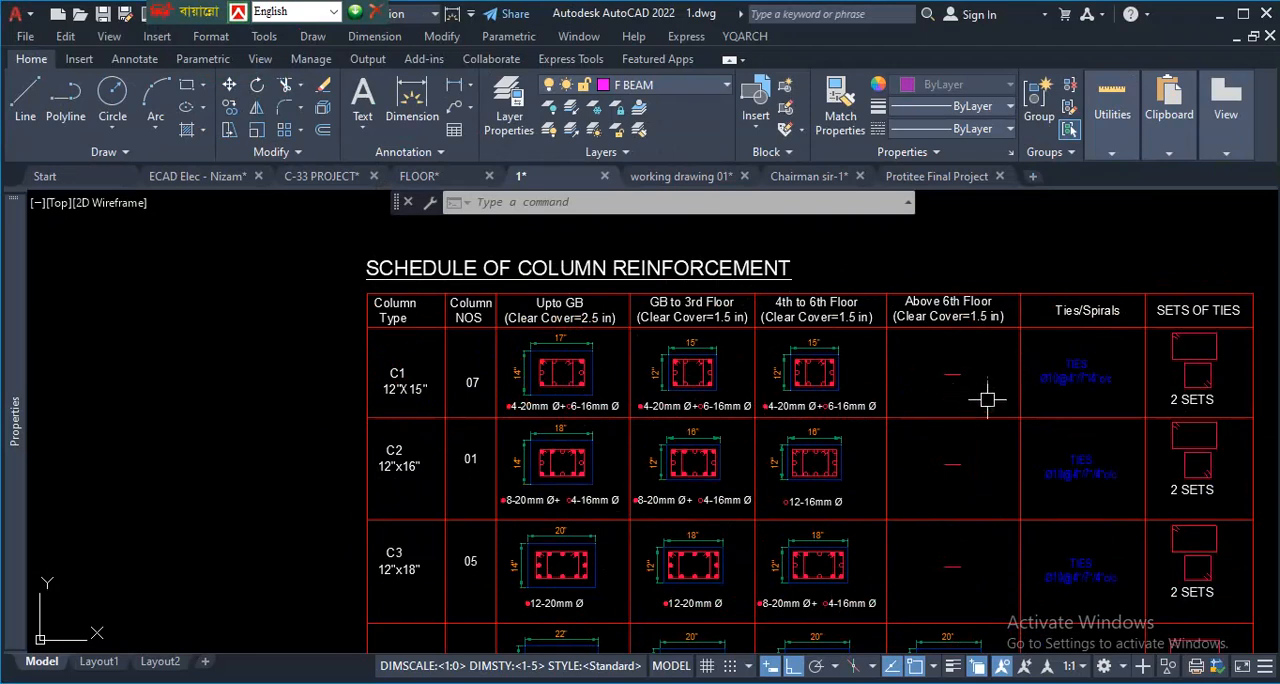
- Review the overall sheet arrangement of drawing 1 and examine the building elevations, including the west and north elevations
{"action": "scroll", "coordinate": [952, 360], "scroll_direction": "down", "scroll_amount": 1}
{"action": "scroll", "coordinate": [960, 363], "scroll_direction": "up", "scroll_amount": 3}
{"action": "scroll", "coordinate": [920, 374], "scroll_direction": "down", "scroll_amount": 10}
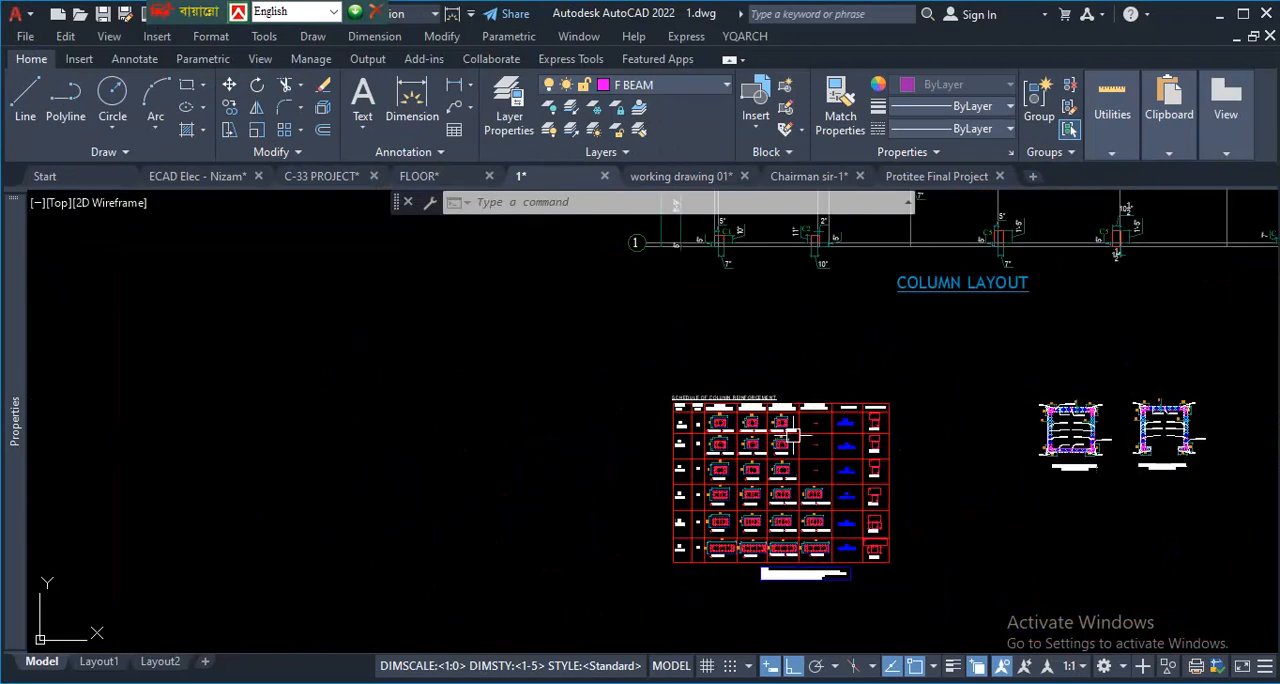
{"action": "scroll", "coordinate": [834, 380], "scroll_direction": "down", "scroll_amount": 8}
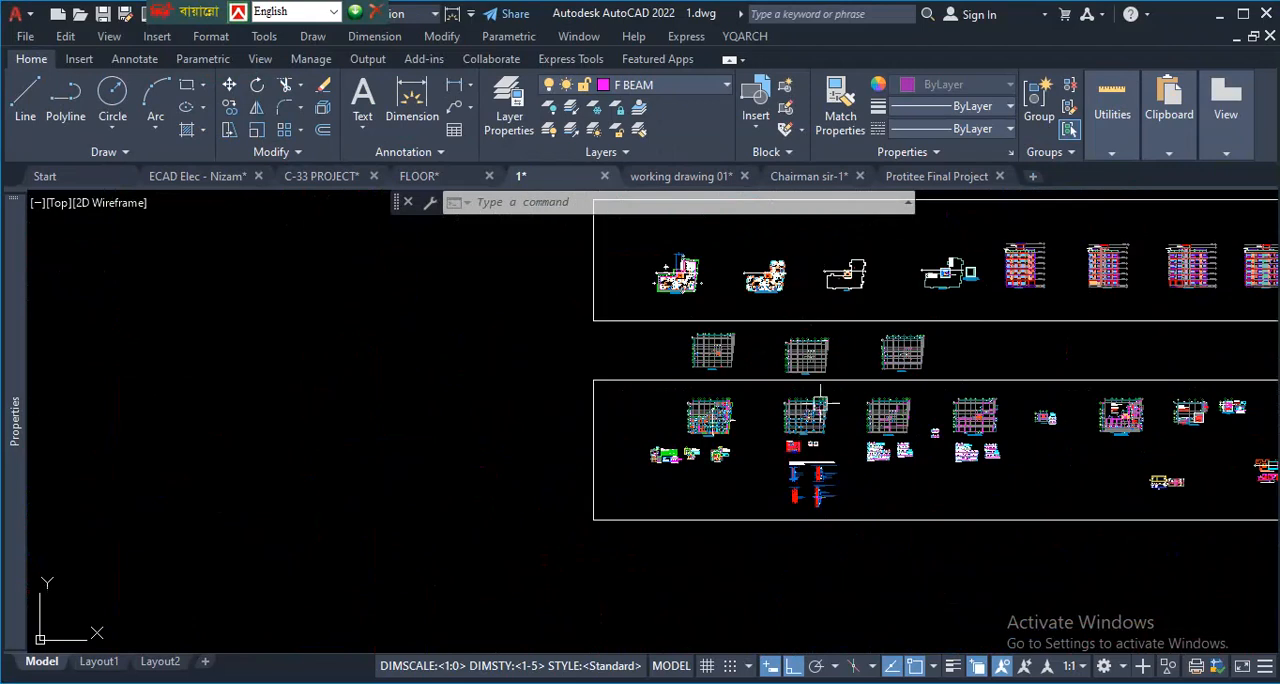
{"action": "scroll", "coordinate": [900, 340], "scroll_direction": "up", "scroll_amount": 6}
{"action": "scroll", "coordinate": [966, 337], "scroll_direction": "down", "scroll_amount": 6}
{"action": "scroll", "coordinate": [1008, 325], "scroll_direction": "up", "scroll_amount": 6}
{"action": "scroll", "coordinate": [1008, 325], "scroll_direction": "up", "scroll_amount": 4}
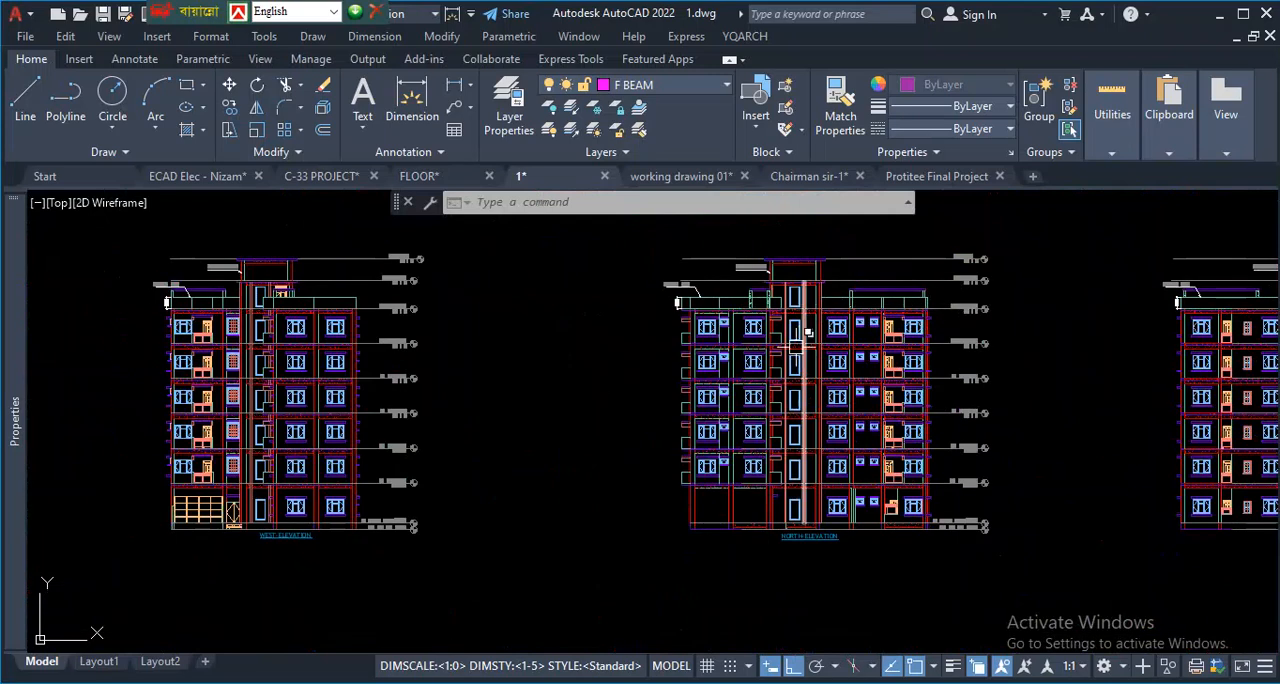
{"action": "scroll", "coordinate": [1008, 325], "scroll_direction": "down", "scroll_amount": 3}
{"action": "scroll", "coordinate": [1138, 348], "scroll_direction": "up", "scroll_amount": 3}
{"action": "scroll", "coordinate": [1138, 348], "scroll_direction": "up", "scroll_amount": 2}
{"action": "scroll", "coordinate": [990, 395], "scroll_direction": "down", "scroll_amount": 6}
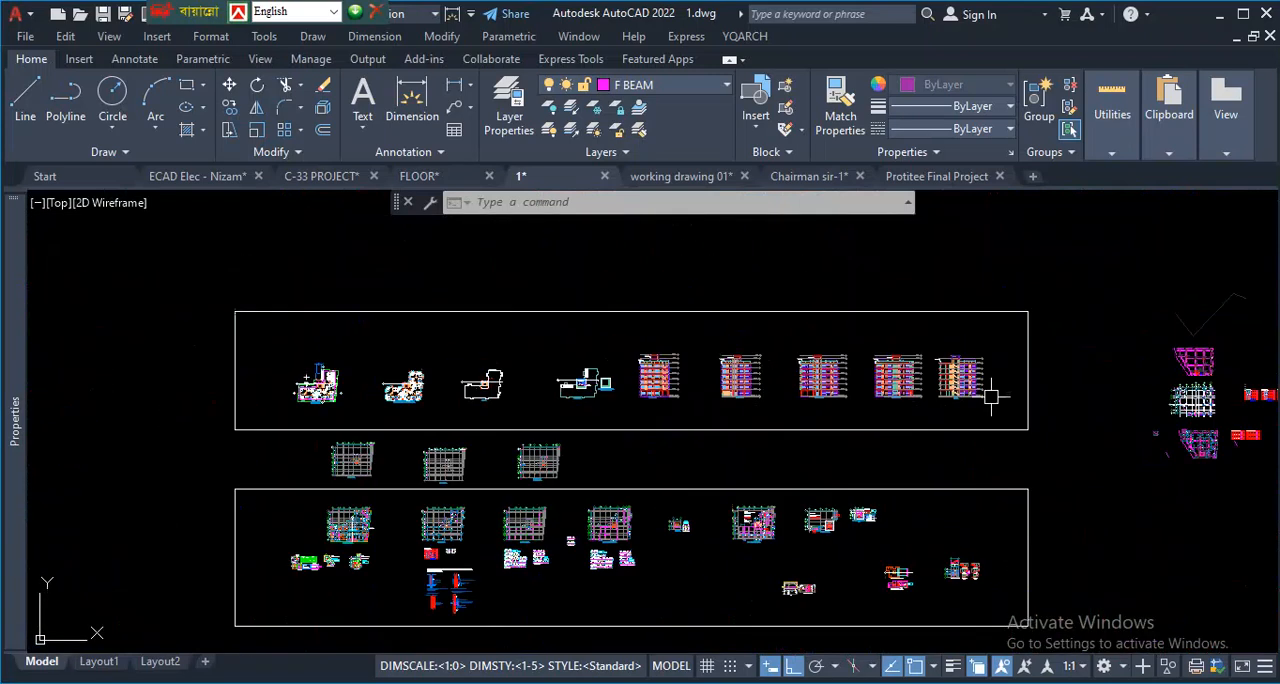
- Examine the main gate, entry and stair area of the ground floor plan in drawing 1
{"action": "scroll", "coordinate": [1020, 410], "scroll_direction": "up", "scroll_amount": 3}
{"action": "scroll", "coordinate": [1040, 405], "scroll_direction": "down", "scroll_amount": 3}
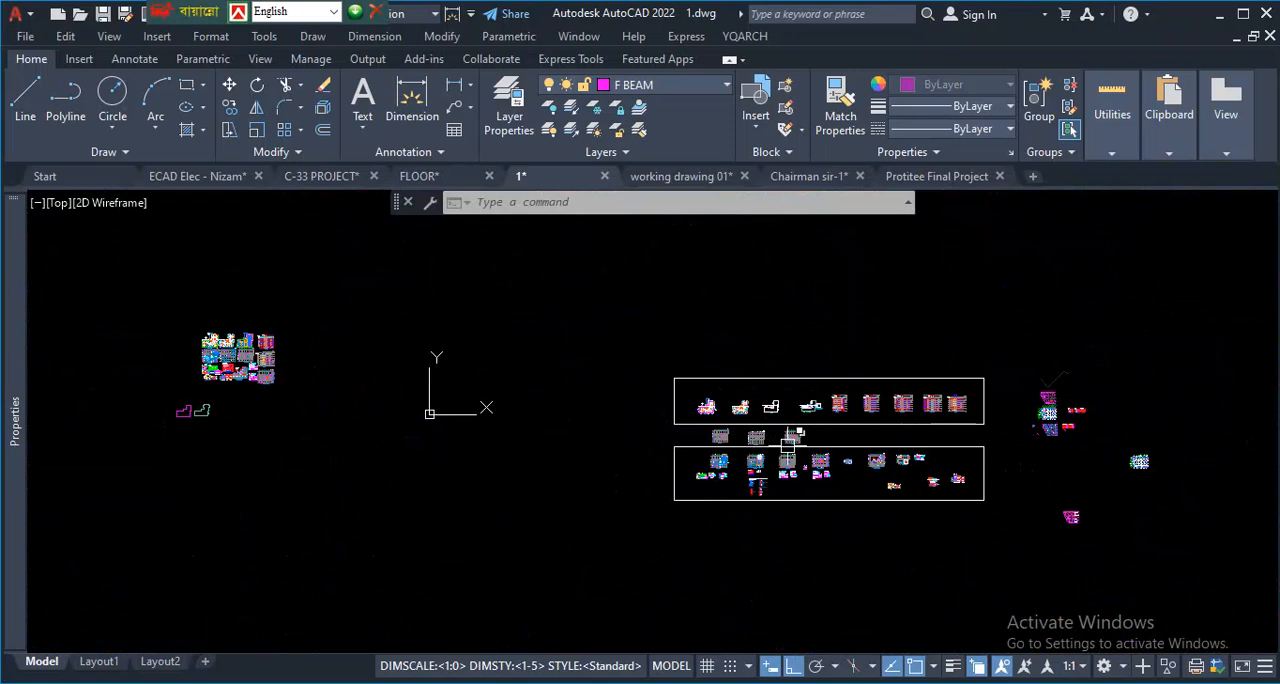
{"action": "scroll", "coordinate": [788, 446], "scroll_direction": "up", "scroll_amount": 4}
{"action": "scroll", "coordinate": [800, 445], "scroll_direction": "down", "scroll_amount": 3}
{"action": "scroll", "coordinate": [835, 443], "scroll_direction": "up", "scroll_amount": 5}
{"action": "scroll", "coordinate": [835, 443], "scroll_direction": "up", "scroll_amount": 5}
{"action": "scroll", "coordinate": [700, 440], "scroll_direction": "down", "scroll_amount": 3}
{"action": "scroll", "coordinate": [650, 430], "scroll_direction": "up", "scroll_amount": 4}
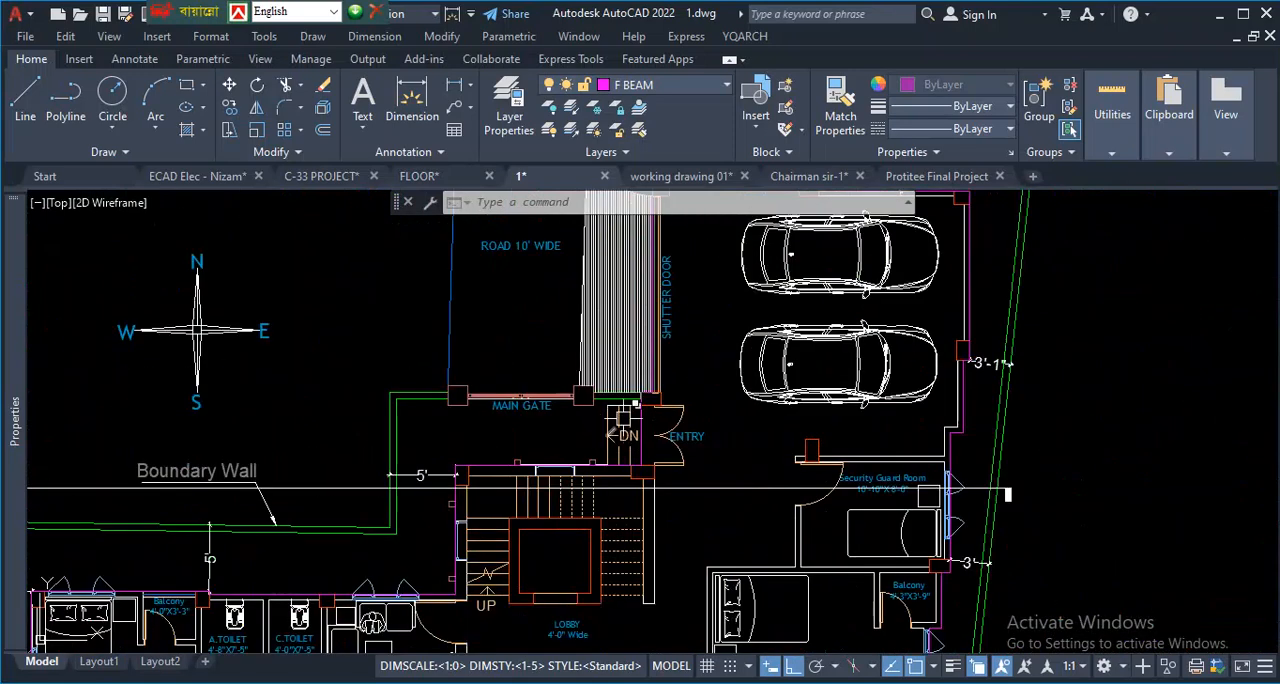
{"action": "scroll", "coordinate": [623, 415], "scroll_direction": "down", "scroll_amount": 4}
{"action": "scroll", "coordinate": [573, 398], "scroll_direction": "up", "scroll_amount": 4}
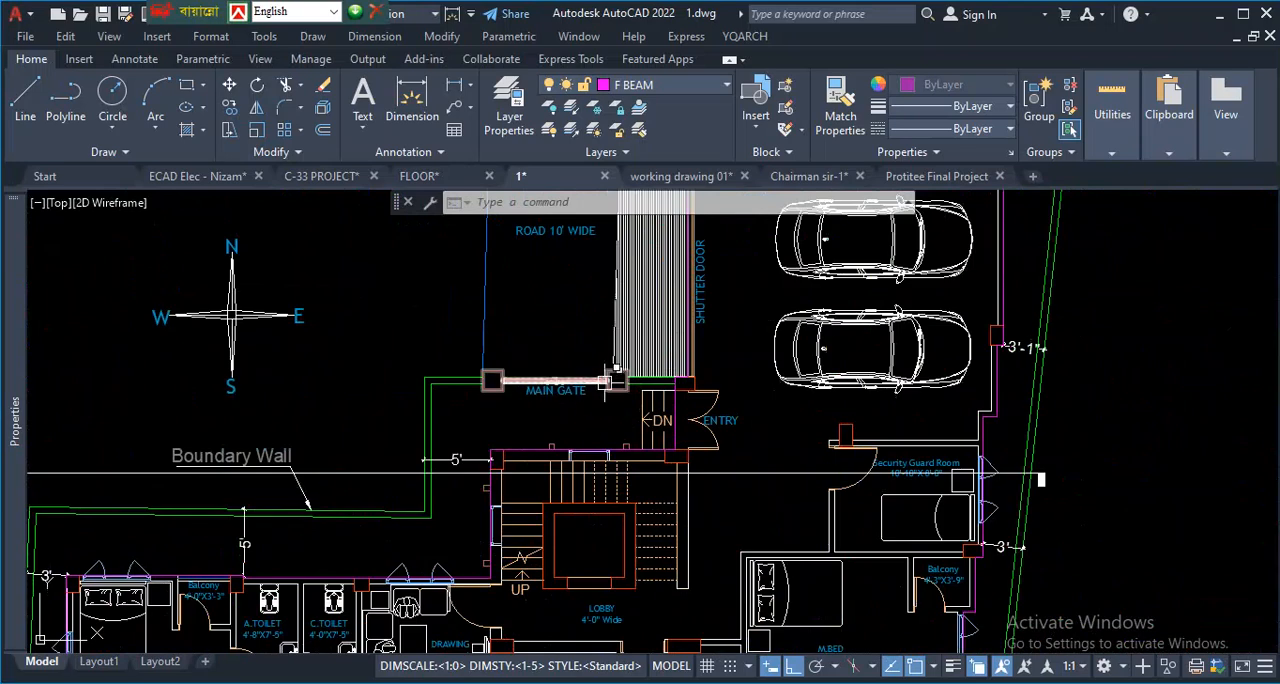
{"action": "scroll", "coordinate": [600, 460], "scroll_direction": "down", "scroll_amount": 6}
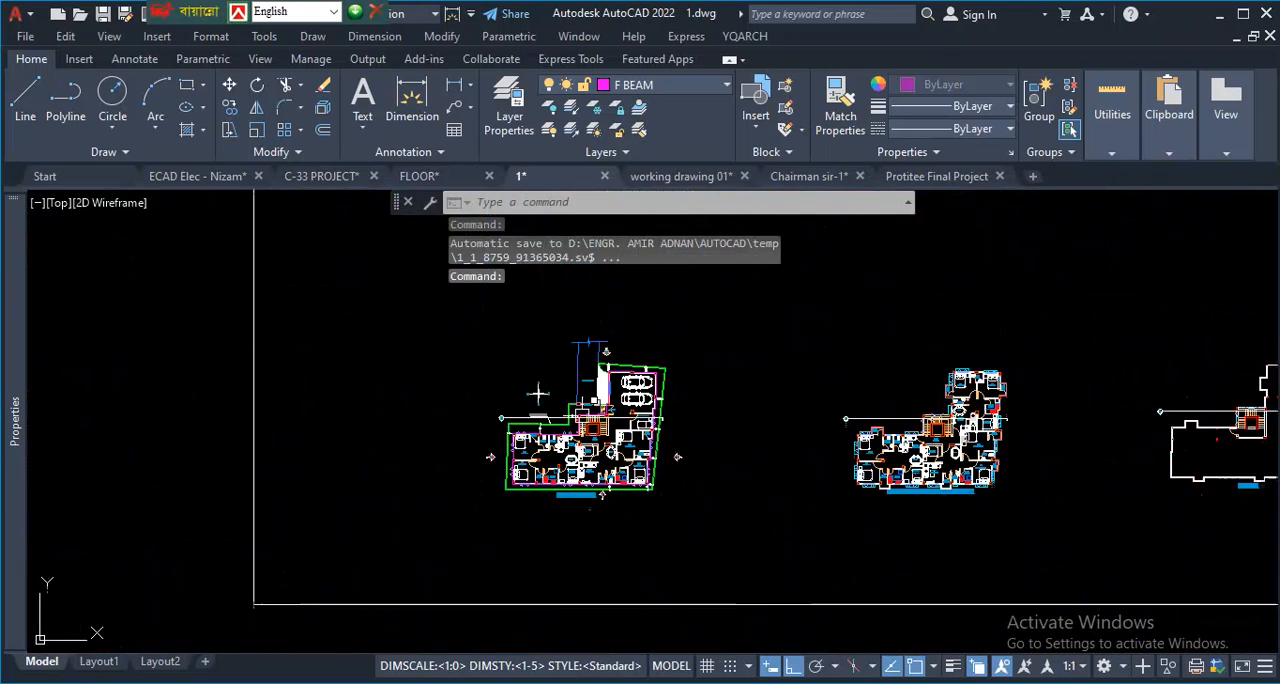
- Examine the east elevation and its floor levels in drawing 1
{"action": "scroll", "coordinate": [560, 372], "scroll_direction": "up", "scroll_amount": 5}
{"action": "scroll", "coordinate": [900, 400], "scroll_direction": "down", "scroll_amount": 5}
{"action": "scroll", "coordinate": [986, 406], "scroll_direction": "up", "scroll_amount": 4}
{"action": "scroll", "coordinate": [986, 406], "scroll_direction": "down", "scroll_amount": 4}
{"action": "scroll", "coordinate": [885, 381], "scroll_direction": "up", "scroll_amount": 2}
{"action": "scroll", "coordinate": [885, 381], "scroll_direction": "up", "scroll_amount": 2}
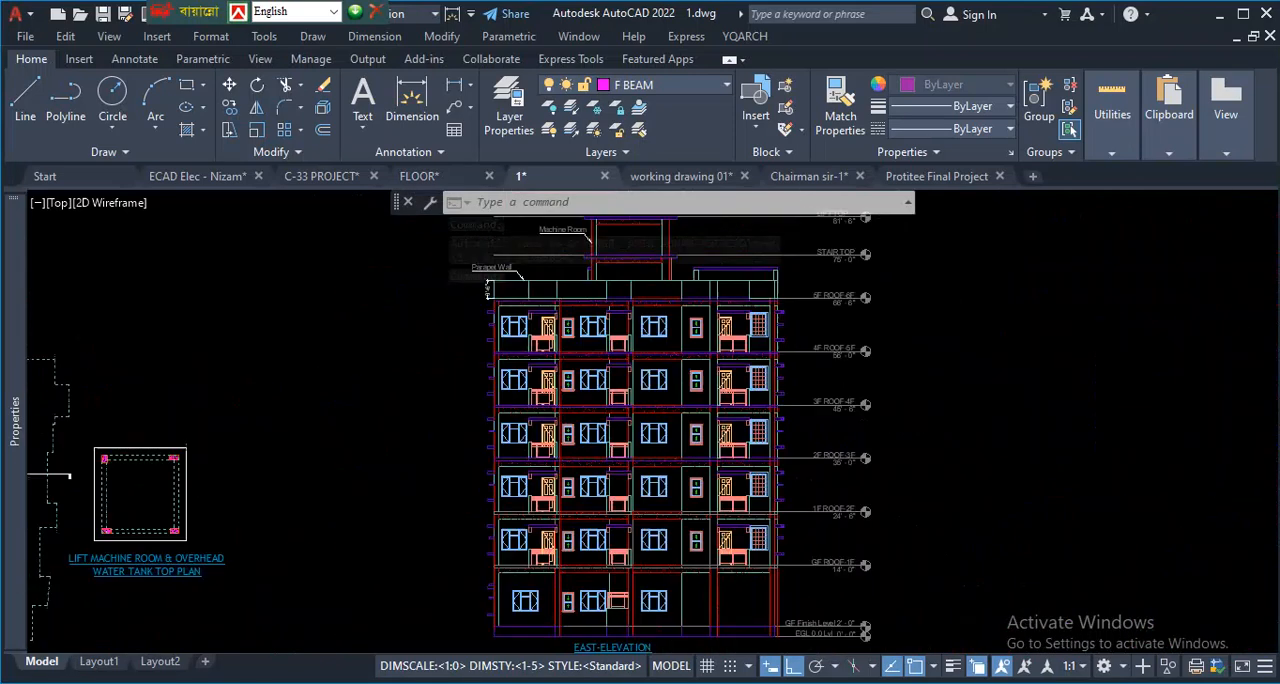
- Review the row of structural layouts in drawing 1 and examine the foundation layout beside the column layout
{"action": "scroll", "coordinate": [885, 381], "scroll_direction": "down", "scroll_amount": 6}
{"action": "scroll", "coordinate": [628, 497], "scroll_direction": "up", "scroll_amount": 2}
{"action": "scroll", "coordinate": [628, 497], "scroll_direction": "up", "scroll_amount": 2}
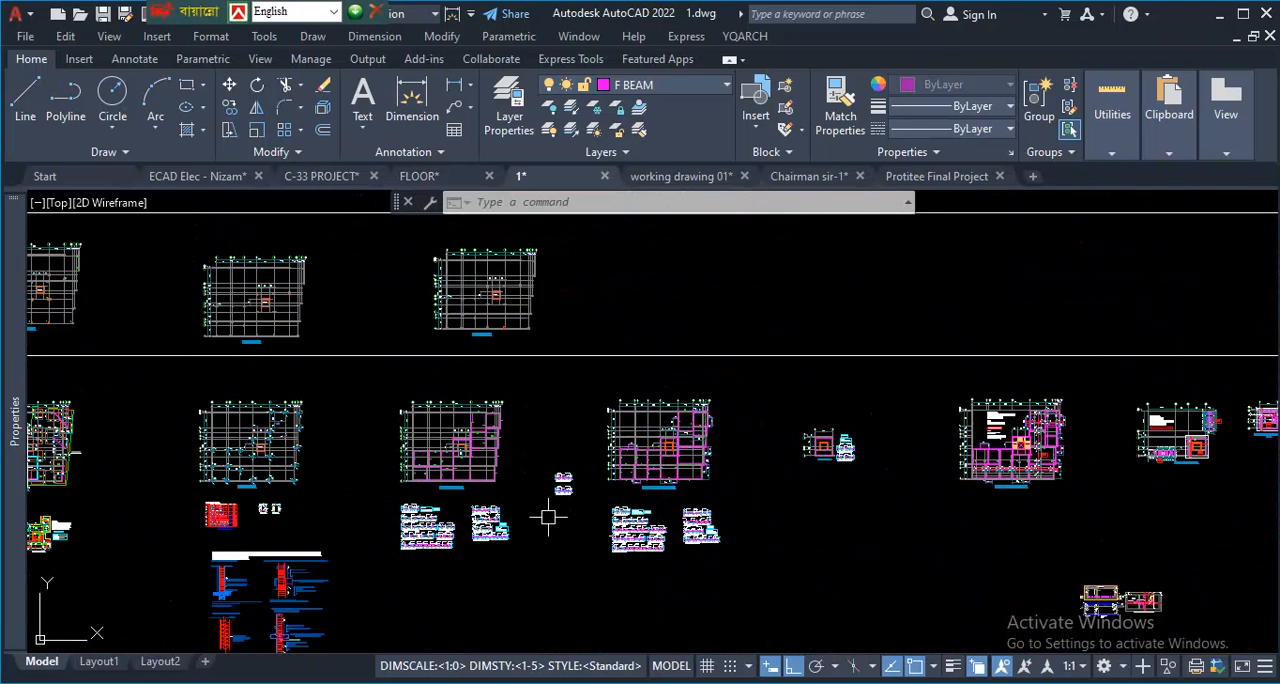
{"action": "scroll", "coordinate": [611, 491], "scroll_direction": "down", "scroll_amount": 2}
{"action": "scroll", "coordinate": [410, 455], "scroll_direction": "up", "scroll_amount": 4}
{"action": "scroll", "coordinate": [410, 455], "scroll_direction": "down", "scroll_amount": 3}
{"action": "scroll", "coordinate": [553, 475], "scroll_direction": "up", "scroll_amount": 5}
{"action": "scroll", "coordinate": [530, 302], "scroll_direction": "down", "scroll_amount": 5}
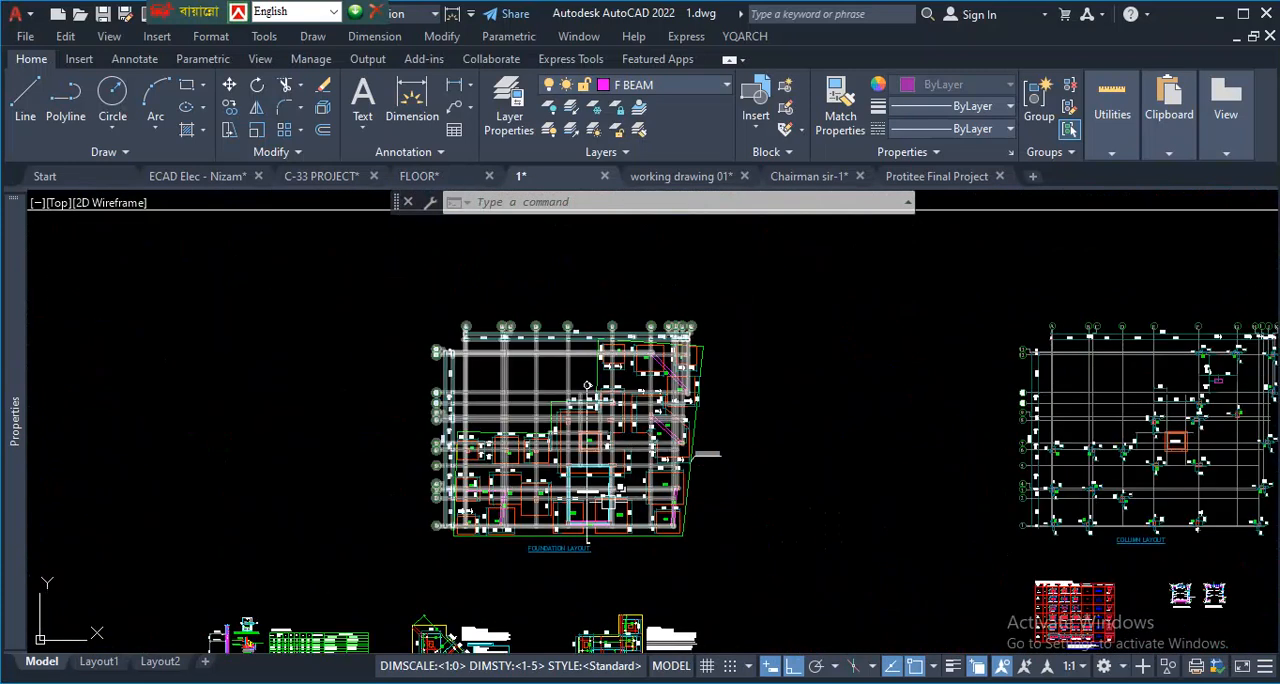
{"action": "scroll", "coordinate": [527, 523], "scroll_direction": "up", "scroll_amount": 5}
{"action": "scroll", "coordinate": [527, 523], "scroll_direction": "down", "scroll_amount": 5}
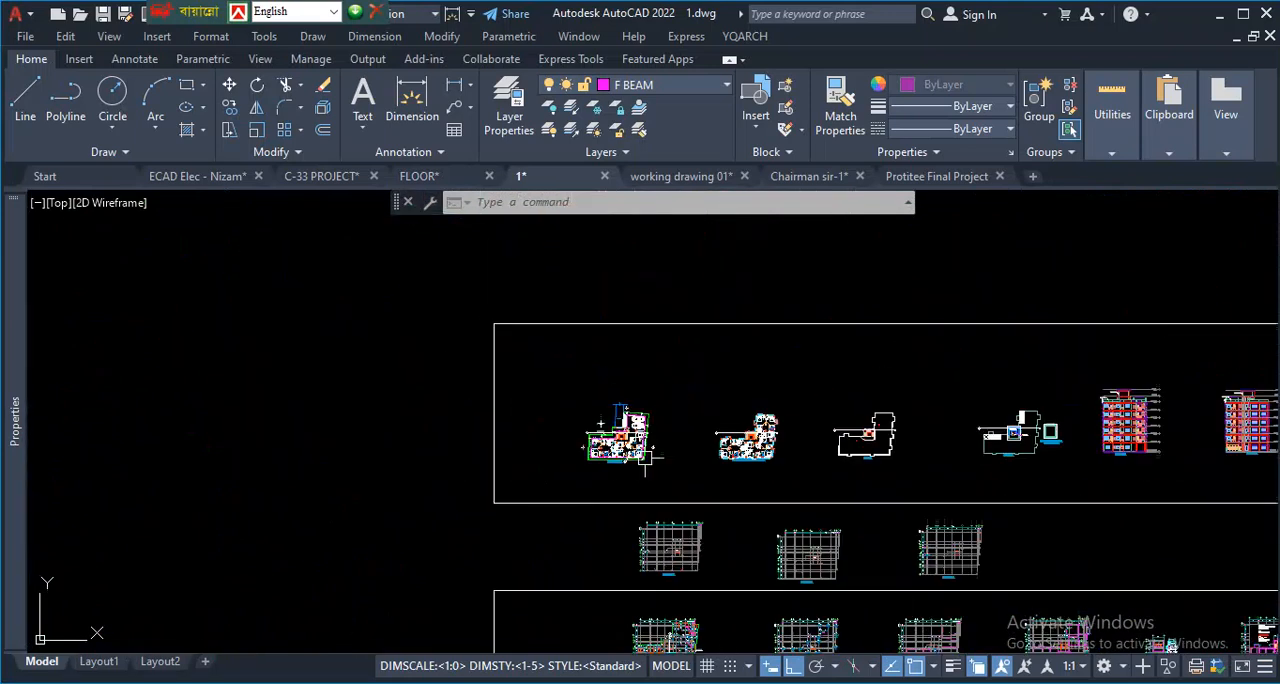
- Survey the separate drawings beyond the sheet frames and the details below the structural layouts in drawing 1
{"action": "scroll", "coordinate": [947, 571], "scroll_direction": "up", "scroll_amount": 5}
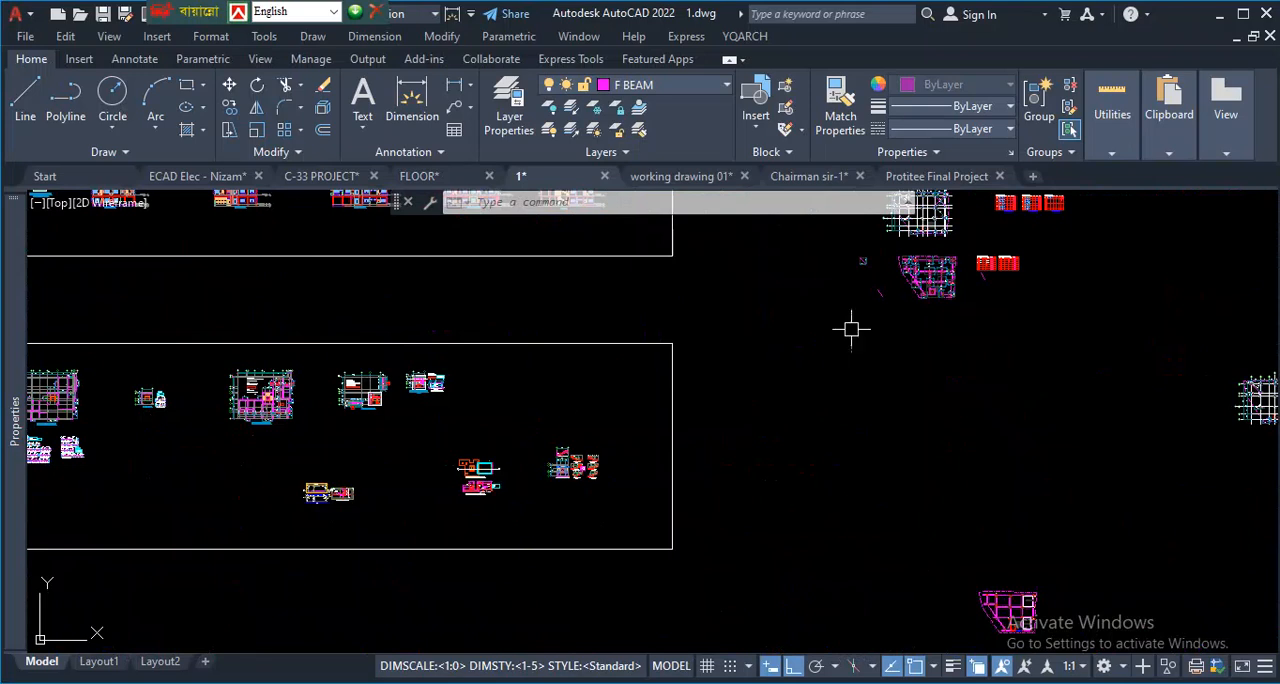
{"action": "scroll", "coordinate": [952, 277], "scroll_direction": "up", "scroll_amount": 4}
{"action": "scroll", "coordinate": [915, 366], "scroll_direction": "down", "scroll_amount": 4}
{"action": "scroll", "coordinate": [521, 522], "scroll_direction": "up", "scroll_amount": 7}
{"action": "scroll", "coordinate": [585, 510], "scroll_direction": "down", "scroll_amount": 7}
{"action": "scroll", "coordinate": [275, 480], "scroll_direction": "up", "scroll_amount": 5}
{"action": "scroll", "coordinate": [586, 480], "scroll_direction": "down", "scroll_amount": 4}
{"action": "scroll", "coordinate": [394, 493], "scroll_direction": "up", "scroll_amount": 3}
{"action": "scroll", "coordinate": [410, 450], "scroll_direction": "up", "scroll_amount": 3}
{"action": "scroll", "coordinate": [400, 330], "scroll_direction": "down", "scroll_amount": 5}
{"action": "scroll", "coordinate": [320, 360], "scroll_direction": "up", "scroll_amount": 4}
{"action": "scroll", "coordinate": [410, 430], "scroll_direction": "down", "scroll_amount": 3}
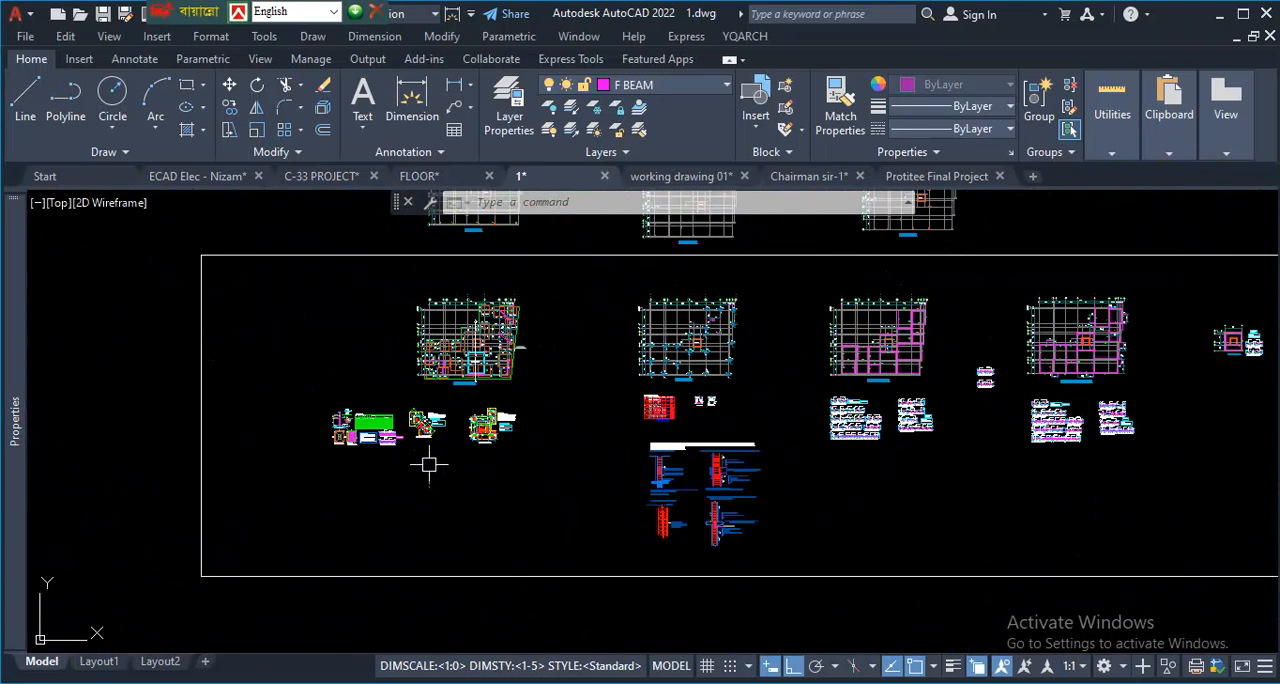
{"action": "scroll", "coordinate": [429, 463], "scroll_direction": "down", "scroll_amount": 4}
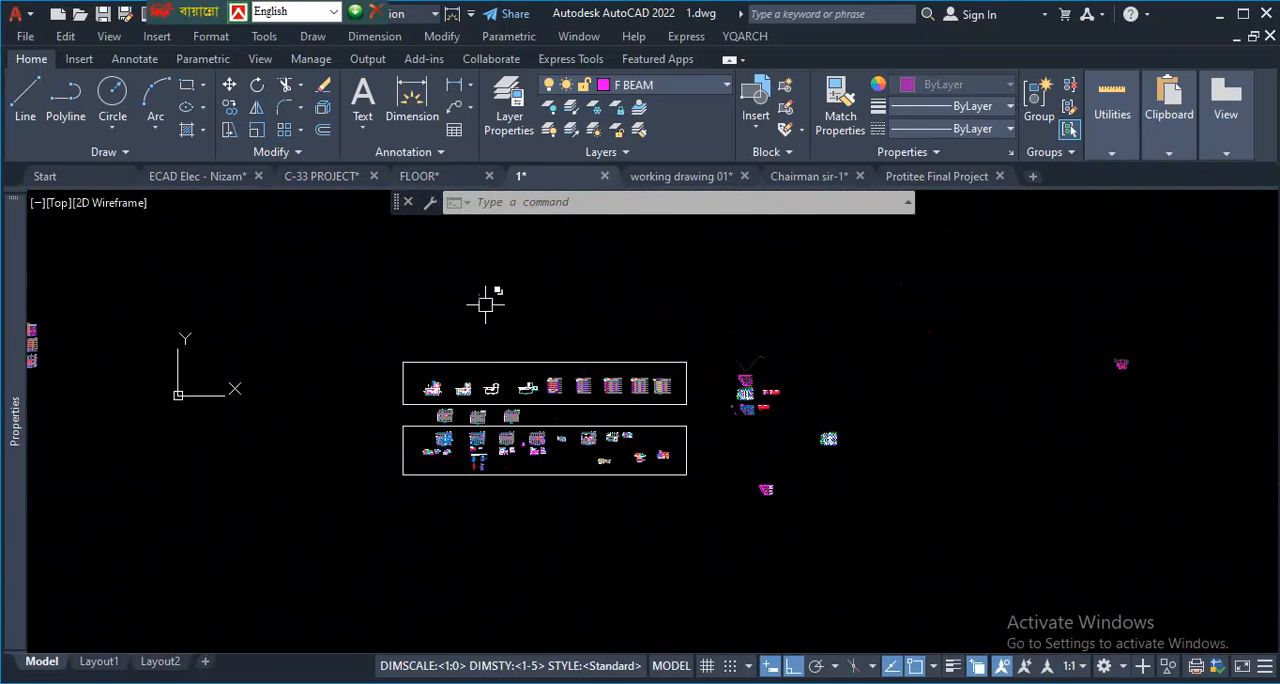
- Switch to the C-33 PROJECT drawing and bring its ground floor plan and the empty area east of it into view
{"action": "left_click", "coordinate": [330, 177]}
{"action": "scroll", "coordinate": [475, 370], "scroll_direction": "up", "scroll_amount": 4}
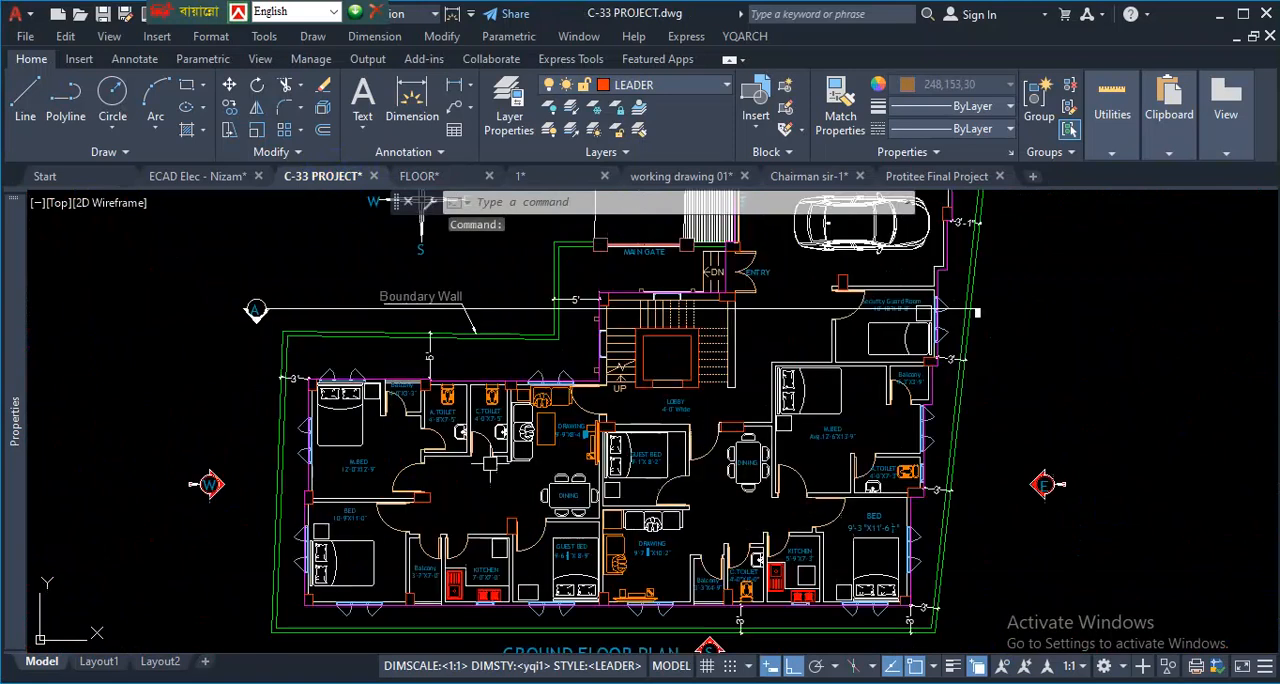
{"action": "scroll", "coordinate": [429, 271], "scroll_direction": "down", "scroll_amount": 2}
{"action": "scroll", "coordinate": [898, 385], "scroll_direction": "up", "scroll_amount": 1}
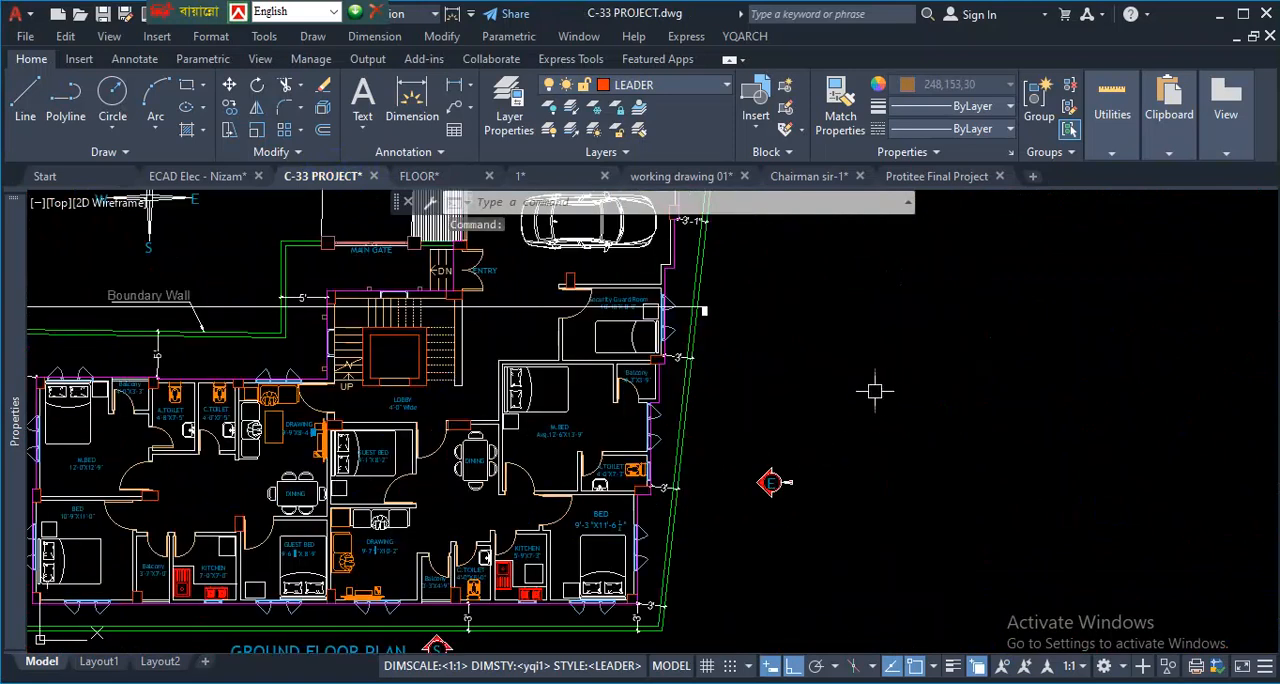
- Draw a rectangle about 3'-4" wide and 6'-8" high in the empty area east of the ground floor plan
{"action": "left_click", "coordinate": [197, 91]}
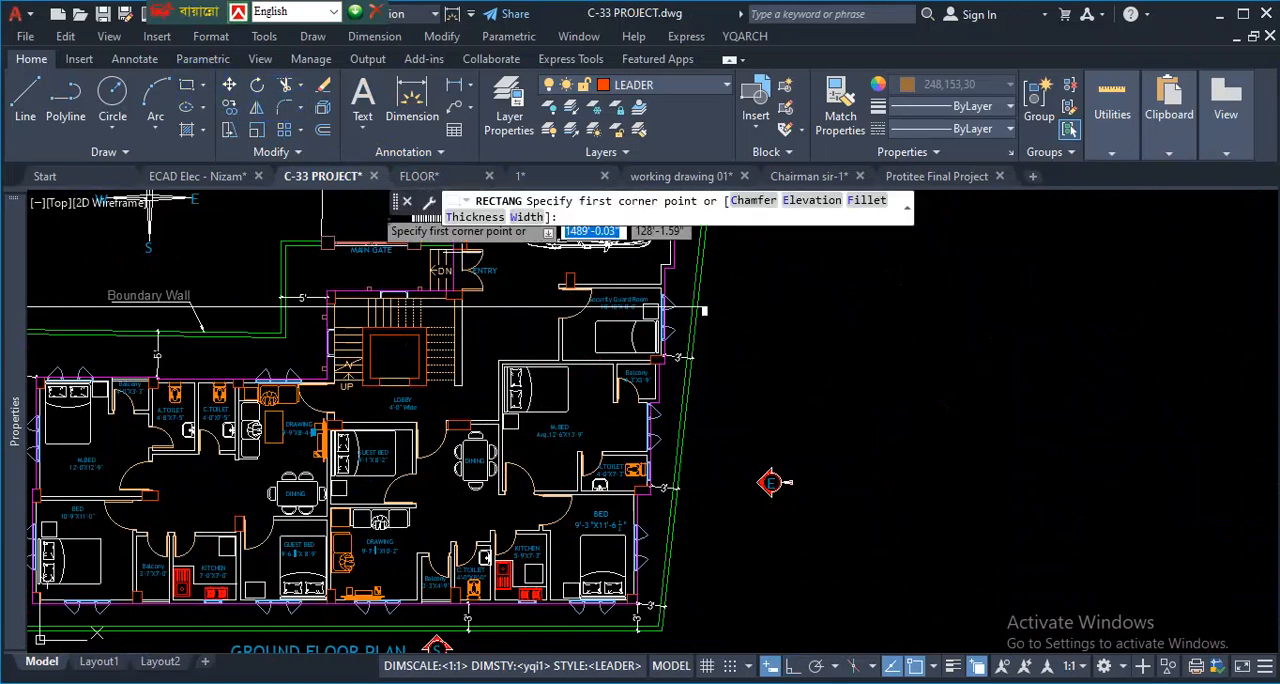
{"action": "scroll", "coordinate": [737, 420], "scroll_direction": "down", "scroll_amount": 3}
{"action": "scroll", "coordinate": [663, 346], "scroll_direction": "up", "scroll_amount": 4}
{"action": "left_click", "coordinate": [663, 346]}
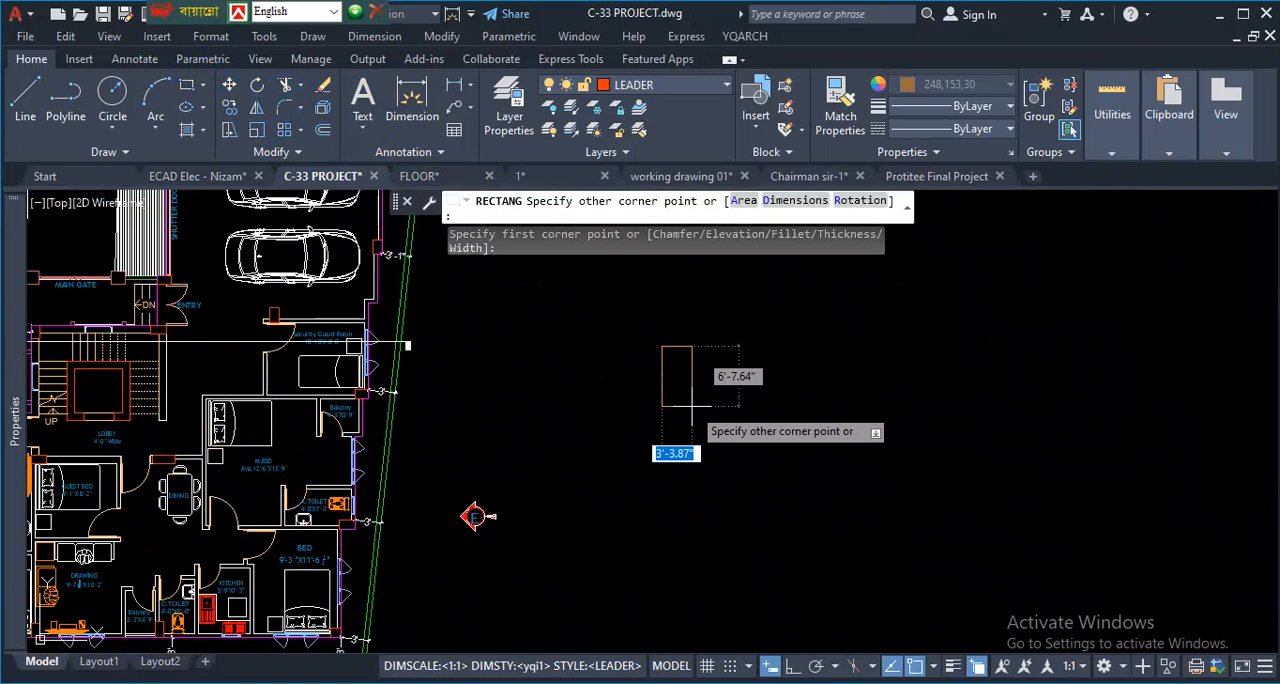
{"action": "left_click", "coordinate": [690, 406]}
{"action": "scroll", "coordinate": [686, 357], "scroll_direction": "up", "scroll_amount": 2}
{"action": "left_click", "coordinate": [720, 334]}
{"action": "left_click", "coordinate": [674, 363]}
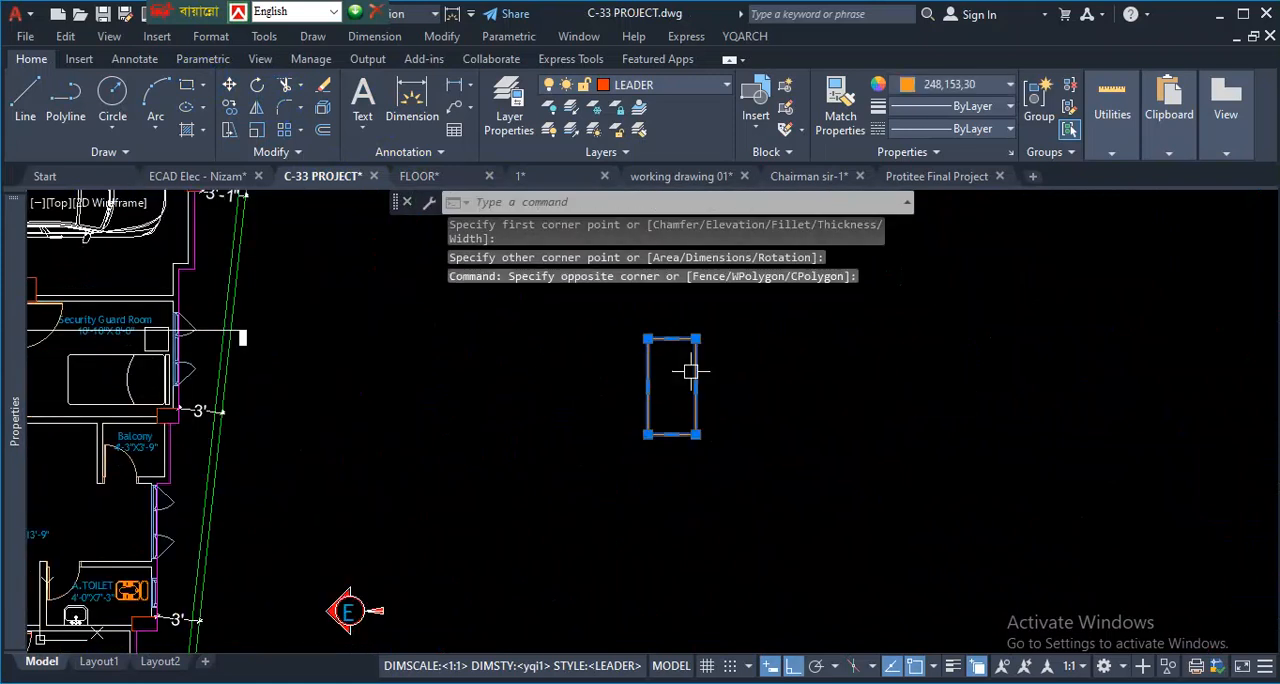
{"action": "type", "text": "CO"}
{"action": "key", "text": "Return"}
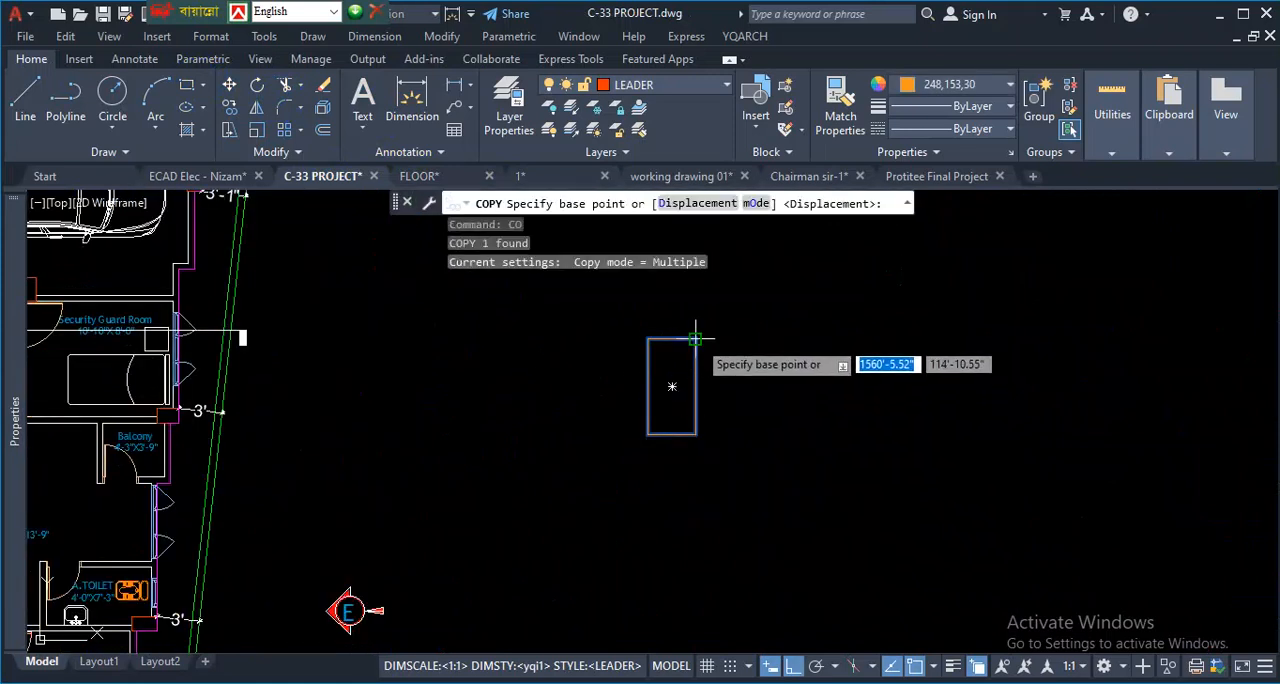
{"action": "left_click", "coordinate": [697, 338]}
{"action": "scroll", "coordinate": [575, 430], "scroll_direction": "down", "scroll_amount": 5}
{"action": "left_click", "coordinate": [793, 665]}
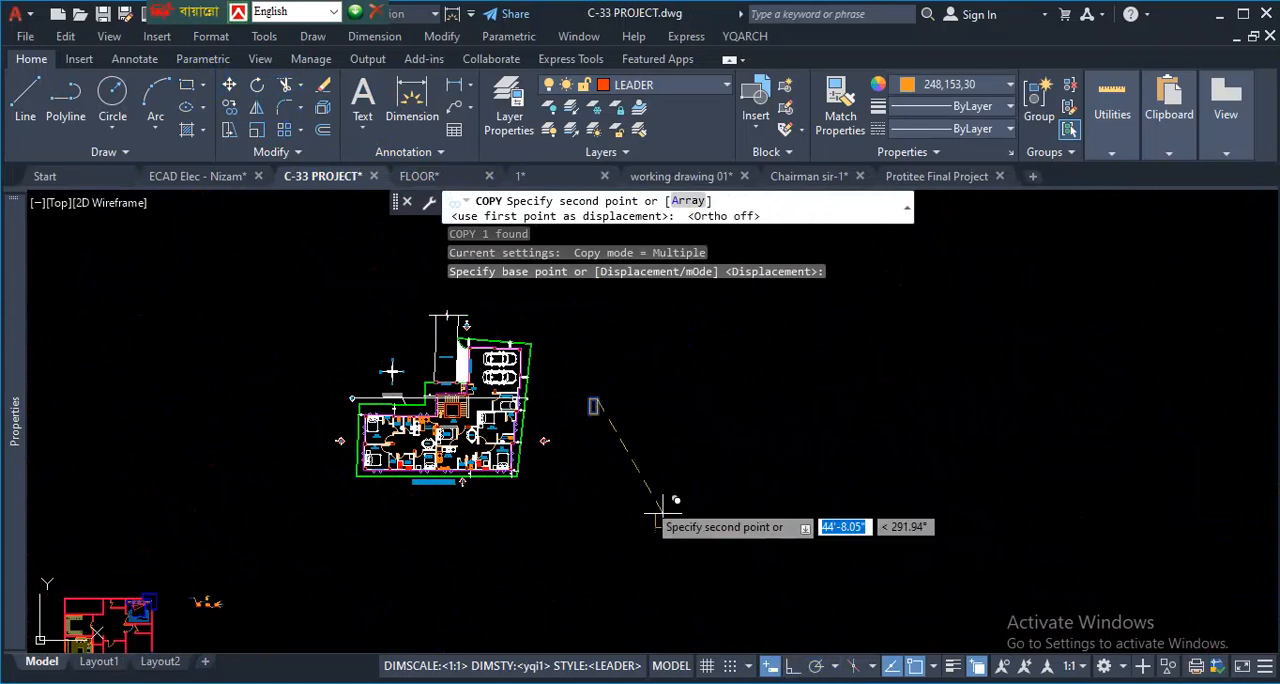
{"action": "scroll", "coordinate": [510, 345], "scroll_direction": "up", "scroll_amount": 6}
{"action": "scroll", "coordinate": [414, 429], "scroll_direction": "down", "scroll_amount": 5}
{"action": "scroll", "coordinate": [378, 420], "scroll_direction": "up", "scroll_amount": 6}
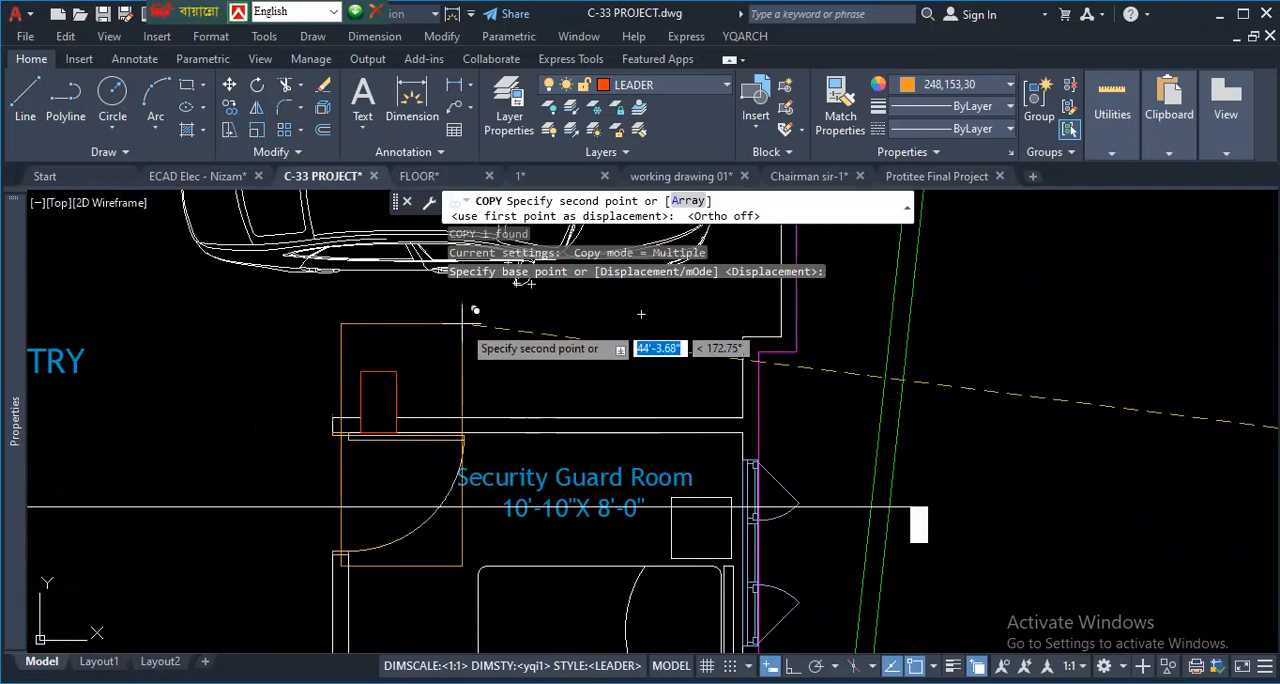
{"action": "scroll", "coordinate": [540, 350], "scroll_direction": "down", "scroll_amount": 5}
{"action": "key", "text": "Escape"}
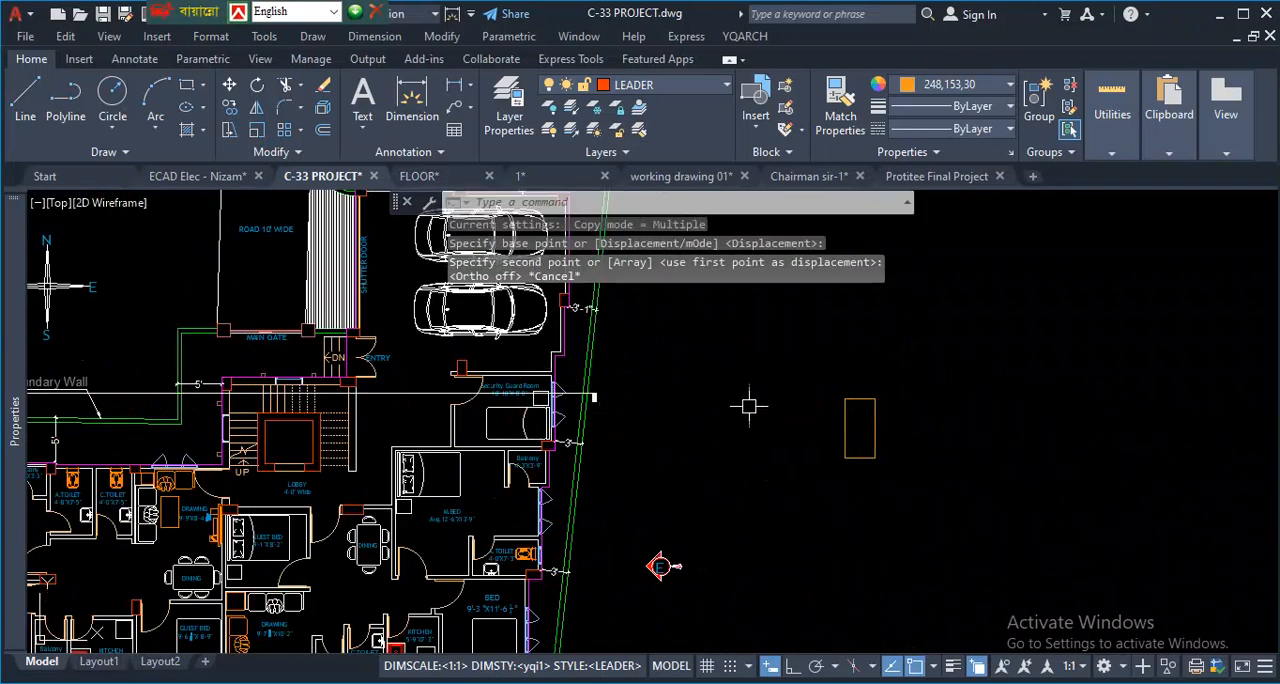
- Outline in red the columns at the M.BED's northwest corner and between the balcony and A.TOILET, and clear the markup
{"action": "scroll", "coordinate": [467, 360], "scroll_direction": "up", "scroll_amount": 5}
{"action": "scroll", "coordinate": [467, 360], "scroll_direction": "up", "scroll_amount": 3}
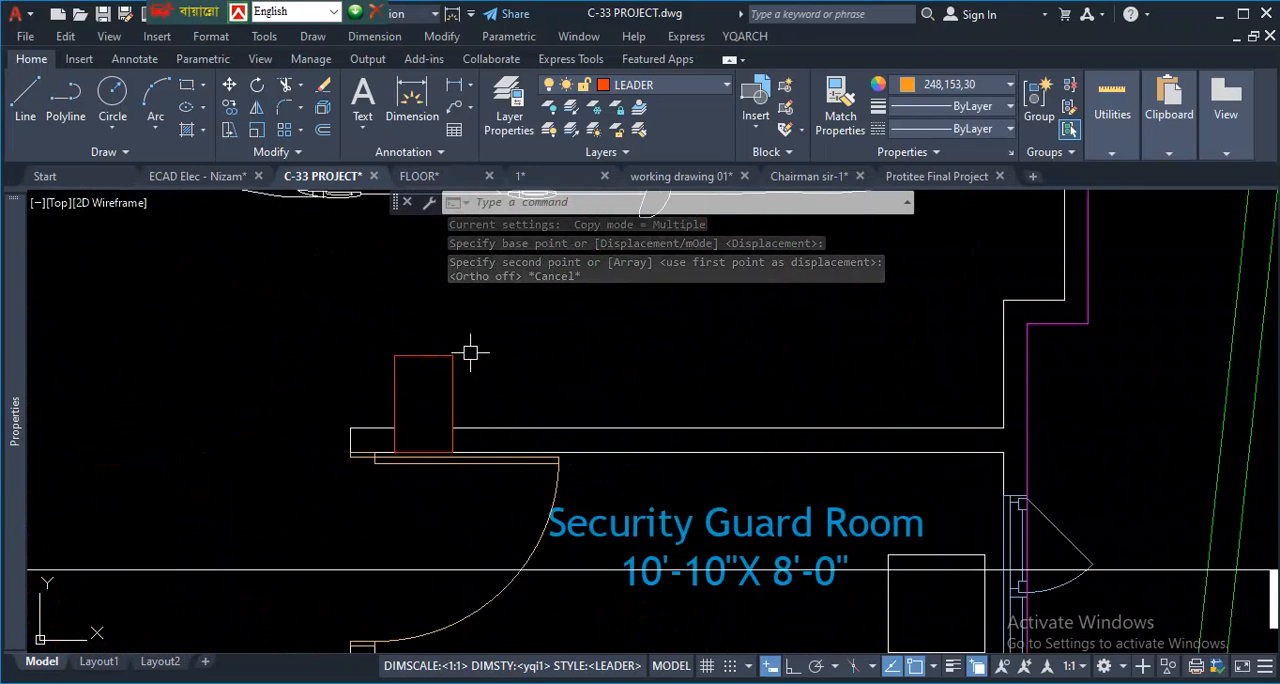
{"action": "scroll", "coordinate": [470, 352], "scroll_direction": "down", "scroll_amount": 8}
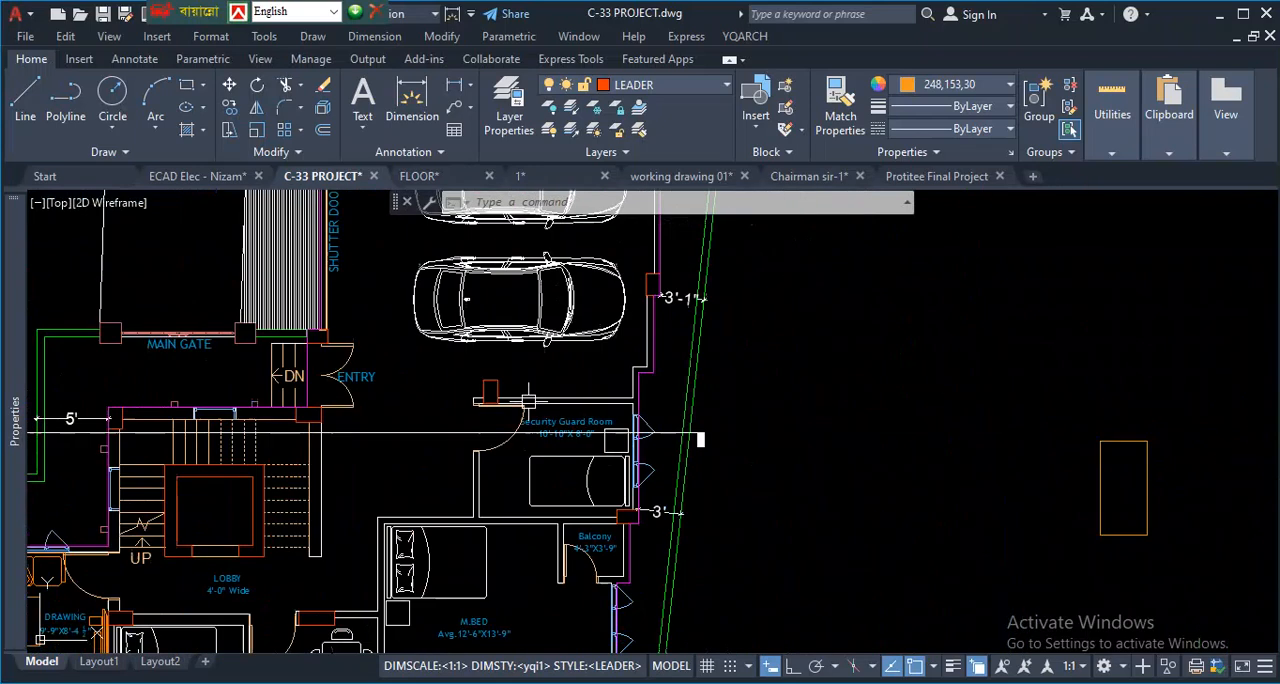
{"action": "scroll", "coordinate": [430, 556], "scroll_direction": "up", "scroll_amount": 4}
{"action": "scroll", "coordinate": [412, 596], "scroll_direction": "down", "scroll_amount": 4}
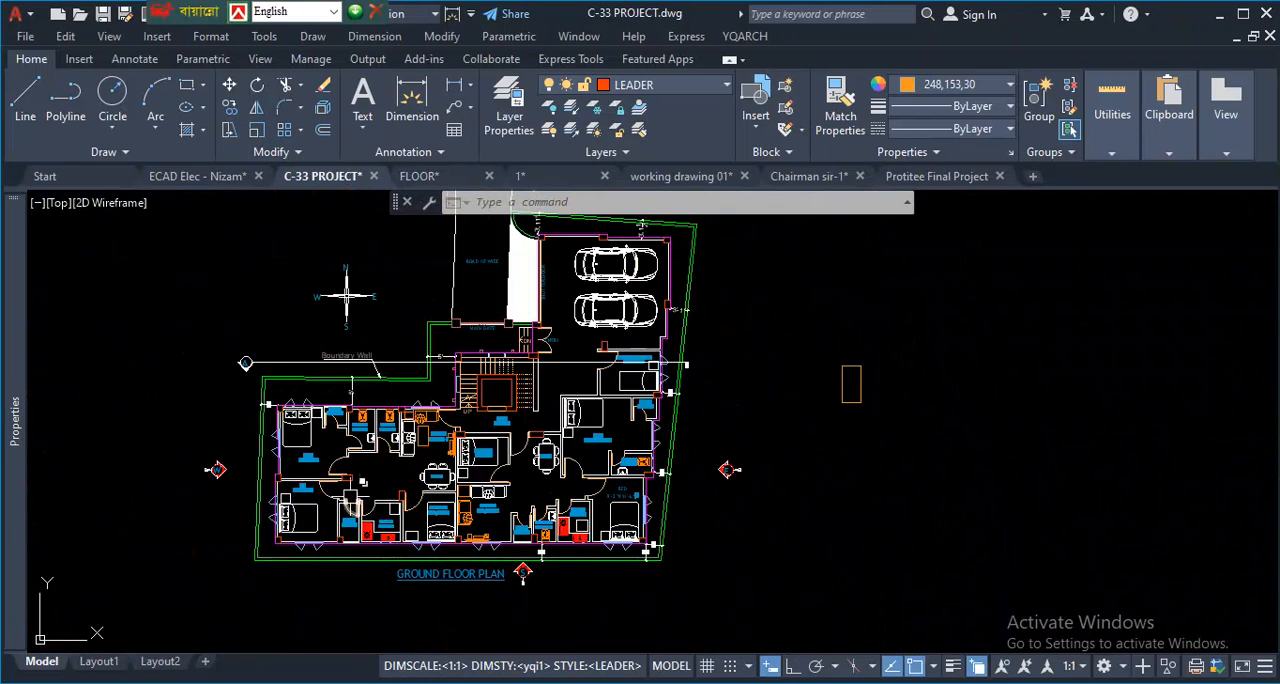
{"action": "scroll", "coordinate": [365, 488], "scroll_direction": "up", "scroll_amount": 5}
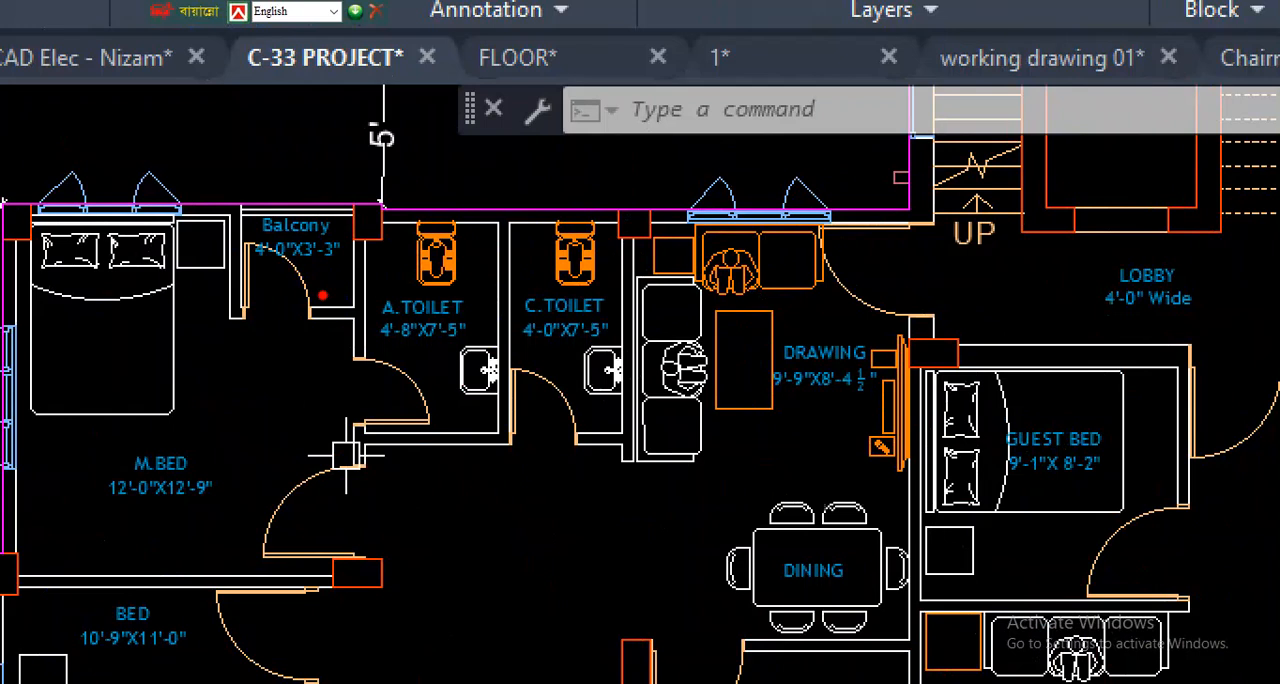
{"action": "mouse_move", "coordinate": [356, 201]}
{"action": "left_mouse_down"}
{"action": "mouse_move", "coordinate": [346, 248]}
{"action": "mouse_move", "coordinate": [388, 264]}
{"action": "mouse_move", "coordinate": [344, 206]}
{"action": "mouse_move", "coordinate": [328, 206]}
{"action": "left_mouse_up"}
{"action": "mouse_move", "coordinate": [6, 207]}
{"action": "left_mouse_down"}
{"action": "mouse_move", "coordinate": [5, 242]}
{"action": "mouse_move", "coordinate": [34, 196]}
{"action": "mouse_move", "coordinate": [20, 201]}
{"action": "left_mouse_up"}
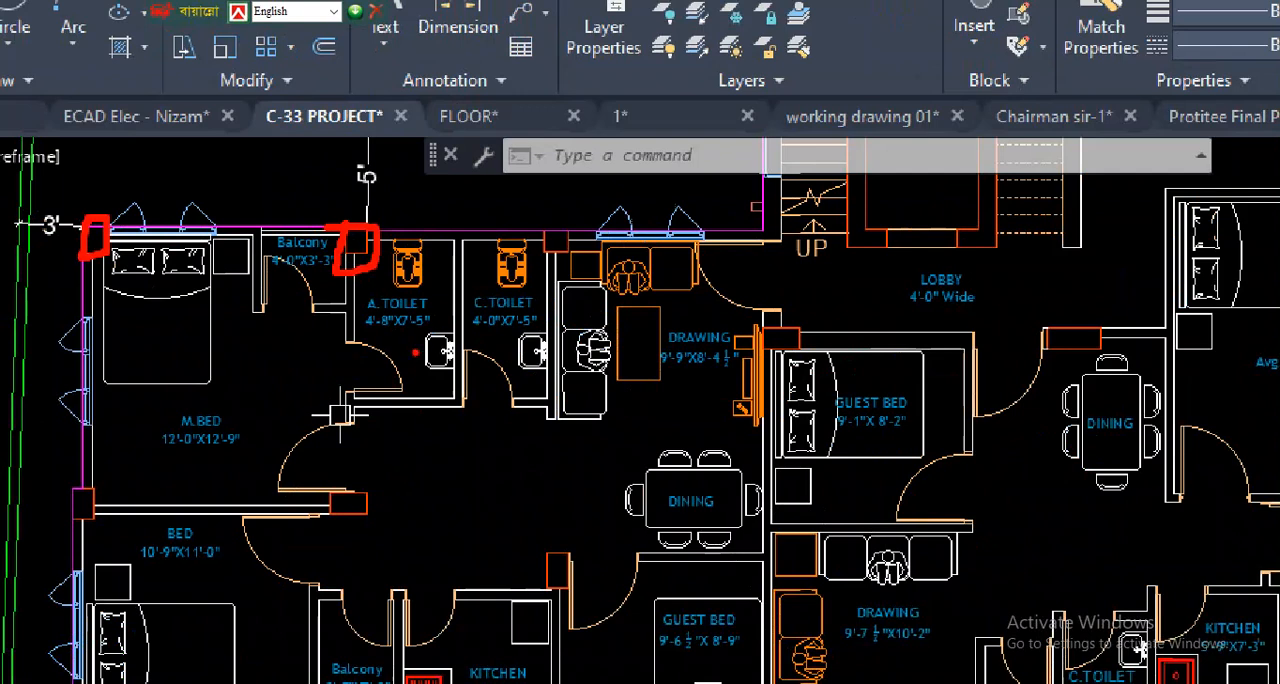
{"action": "key", "text": "Escape"}
- Outline a column position along the shutter door in red, draw an arrow from the road into the garage, and clear the markup
{"action": "scroll", "coordinate": [464, 388], "scroll_direction": "down", "scroll_amount": 8}
{"action": "scroll", "coordinate": [513, 374], "scroll_direction": "up", "scroll_amount": 6}
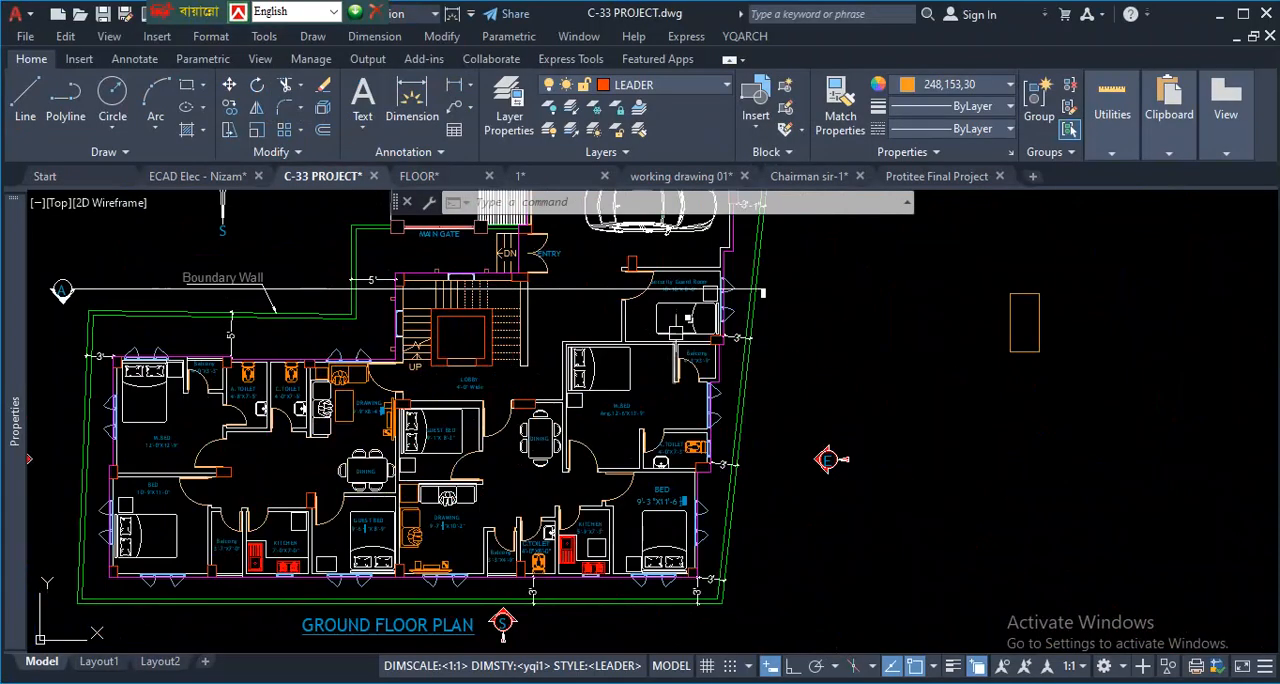
{"action": "scroll", "coordinate": [486, 300], "scroll_direction": "down", "scroll_amount": 4}
{"action": "scroll", "coordinate": [660, 321], "scroll_direction": "up", "scroll_amount": 8}
{"action": "scroll", "coordinate": [660, 321], "scroll_direction": "down", "scroll_amount": 4}
{"action": "scroll", "coordinate": [615, 322], "scroll_direction": "up", "scroll_amount": 7}
{"action": "scroll", "coordinate": [631, 461], "scroll_direction": "up", "scroll_amount": 3}
{"action": "scroll", "coordinate": [634, 454], "scroll_direction": "down", "scroll_amount": 3}
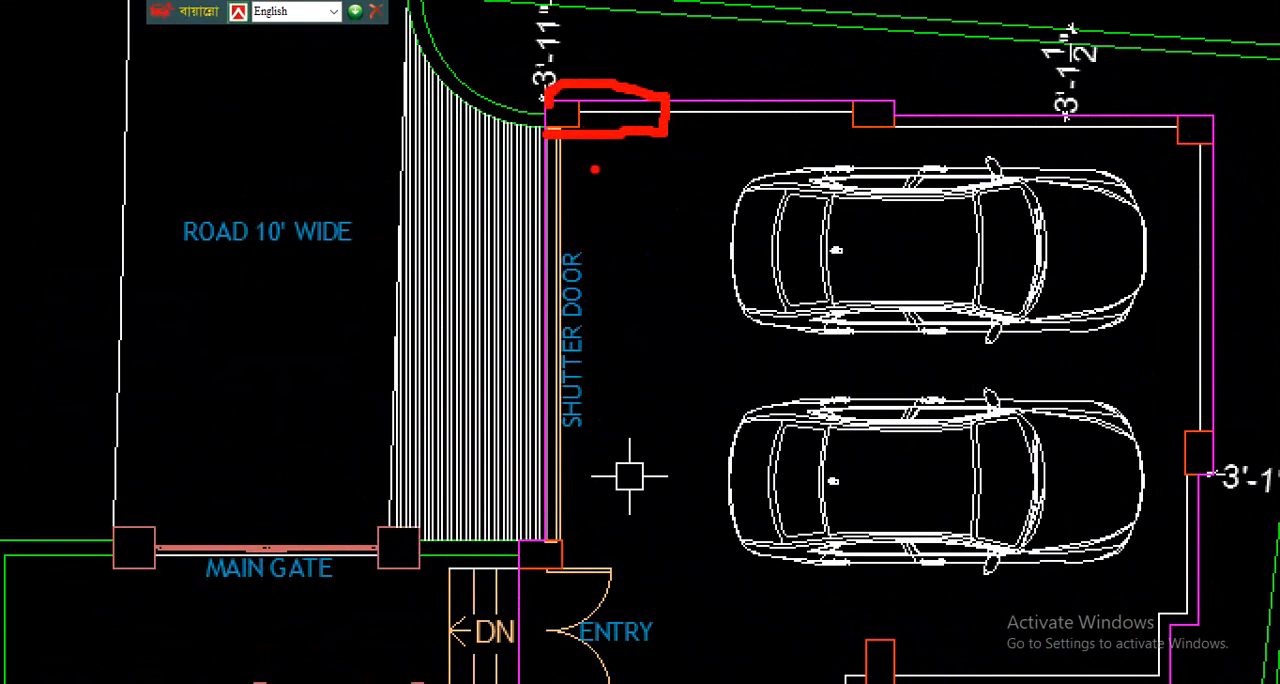
{"action": "mouse_move", "coordinate": [542, 127]}
{"action": "left_mouse_down"}
{"action": "mouse_move", "coordinate": [523, 250]}
{"action": "mouse_move", "coordinate": [580, 252]}
{"action": "mouse_move", "coordinate": [581, 126]}
{"action": "left_mouse_up"}
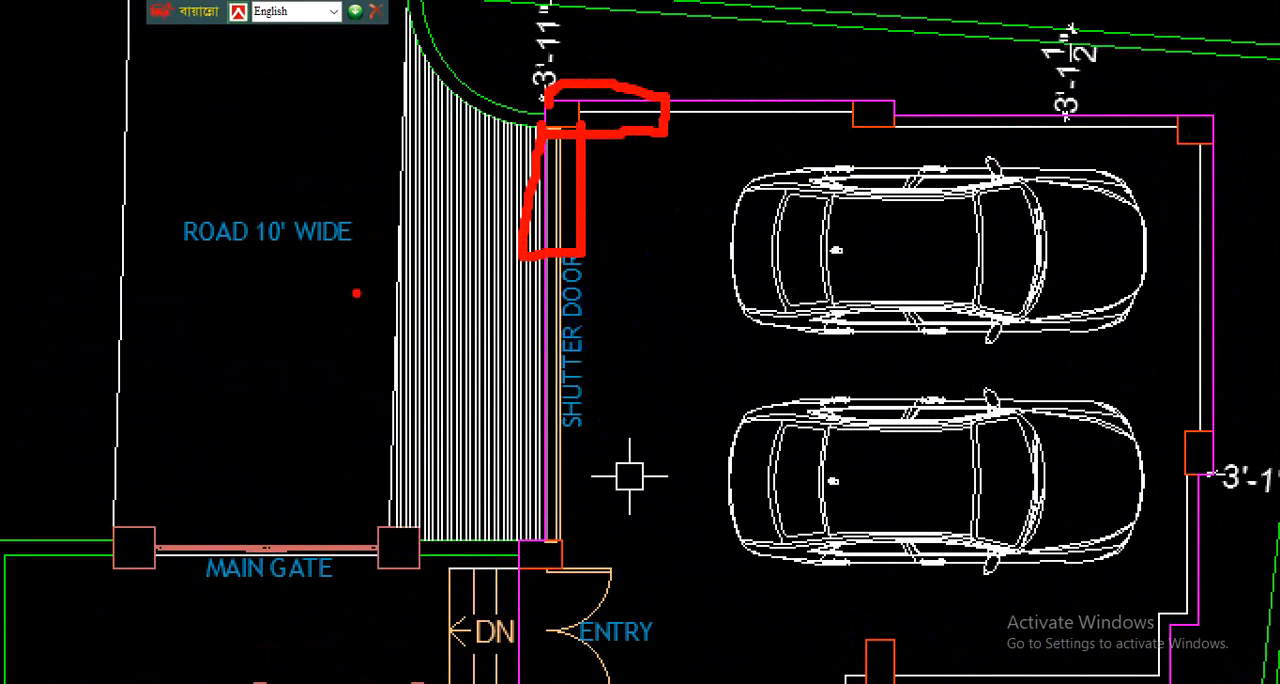
{"action": "left_click_drag", "start_coordinate": [338, 277], "coordinate": [660, 275]}
{"action": "mouse_move", "coordinate": [605, 244]}
{"action": "left_mouse_down"}
{"action": "mouse_move", "coordinate": [620, 309]}
{"action": "mouse_move", "coordinate": [650, 305]}
{"action": "left_mouse_up"}
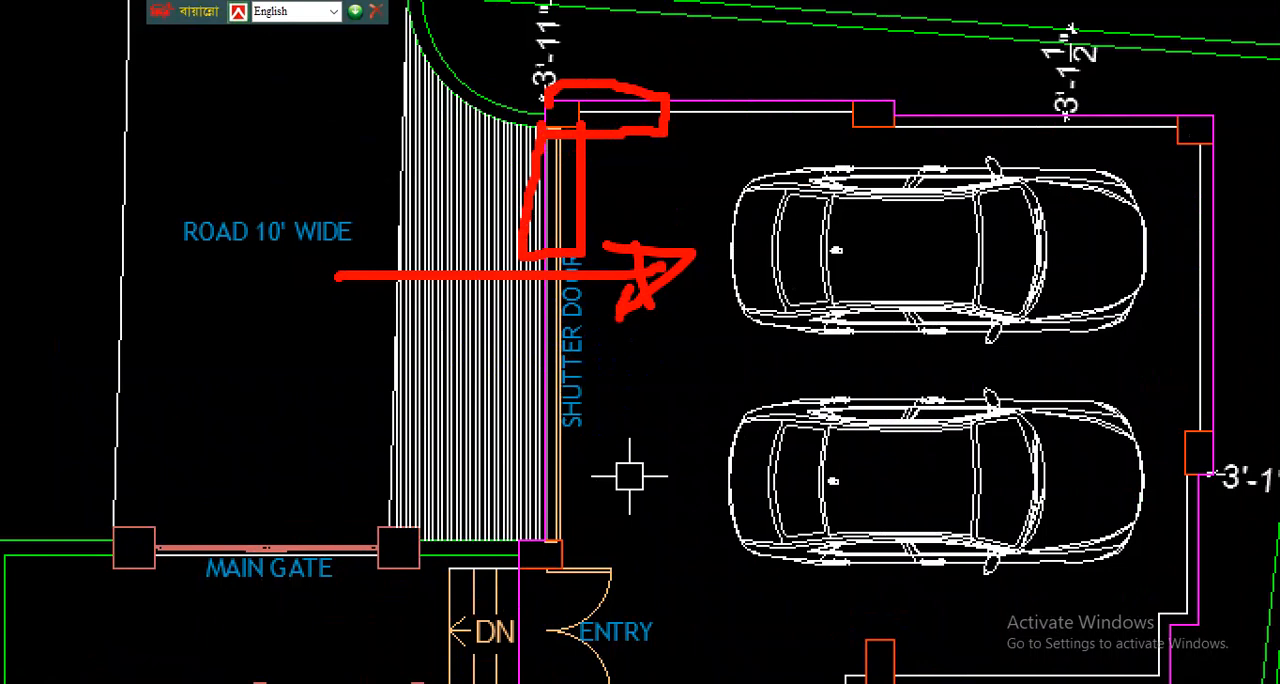
{"action": "key", "text": "Escape"}
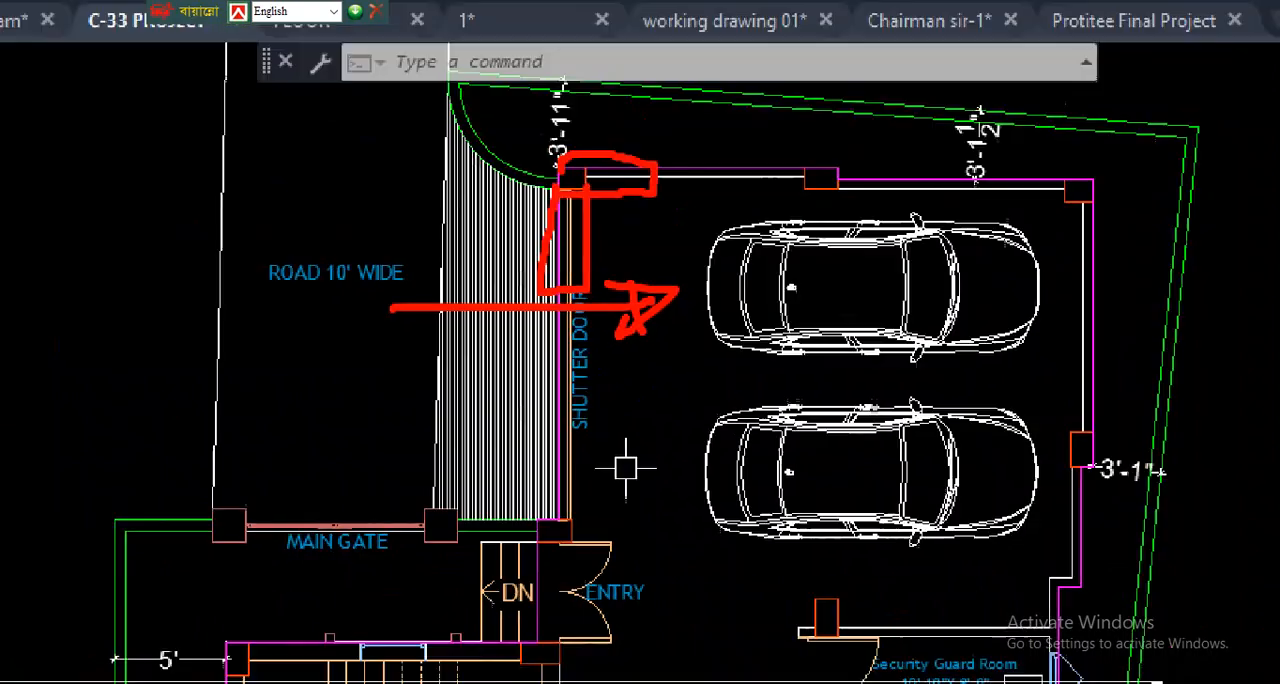
- Mark in red the drawing room's TV corner, the Balcony's lower edge and the column beside the guest bed, and clear the markup
{"action": "scroll", "coordinate": [651, 425], "scroll_direction": "down", "scroll_amount": 8}
{"action": "scroll", "coordinate": [656, 542], "scroll_direction": "up", "scroll_amount": 2}
{"action": "scroll", "coordinate": [656, 542], "scroll_direction": "up", "scroll_amount": 10}
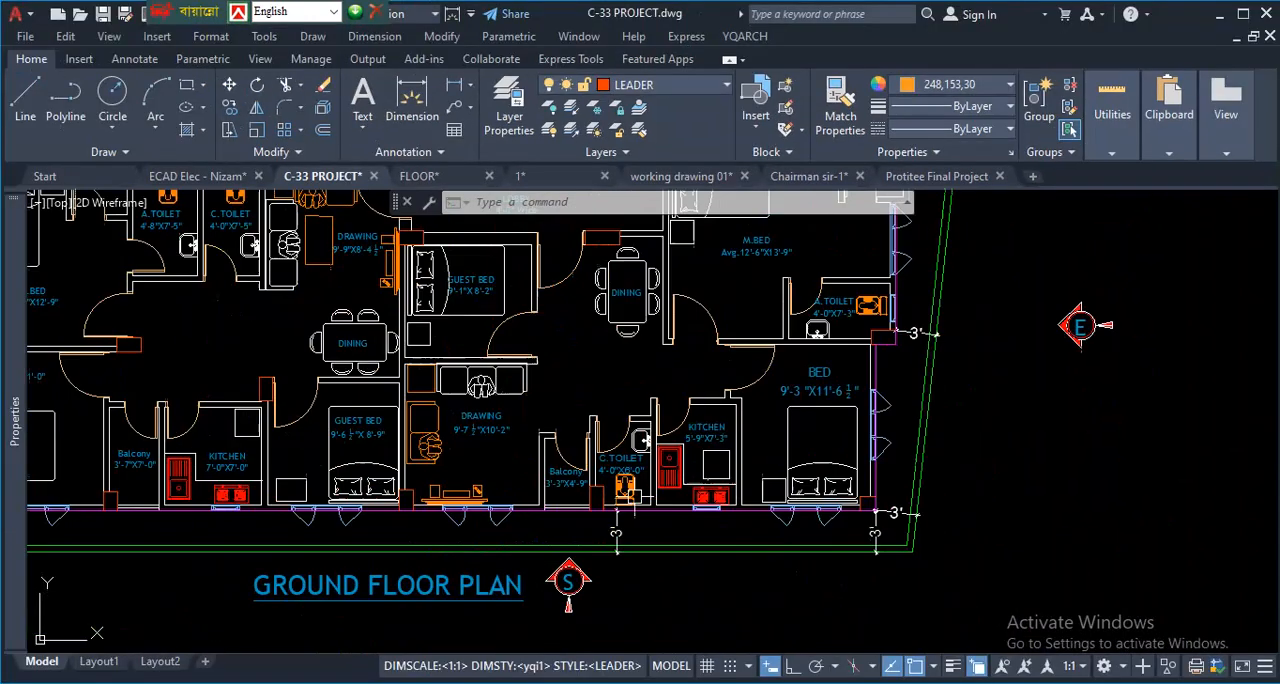
{"action": "scroll", "coordinate": [580, 466], "scroll_direction": "down", "scroll_amount": 5}
{"action": "scroll", "coordinate": [450, 460], "scroll_direction": "up", "scroll_amount": 6}
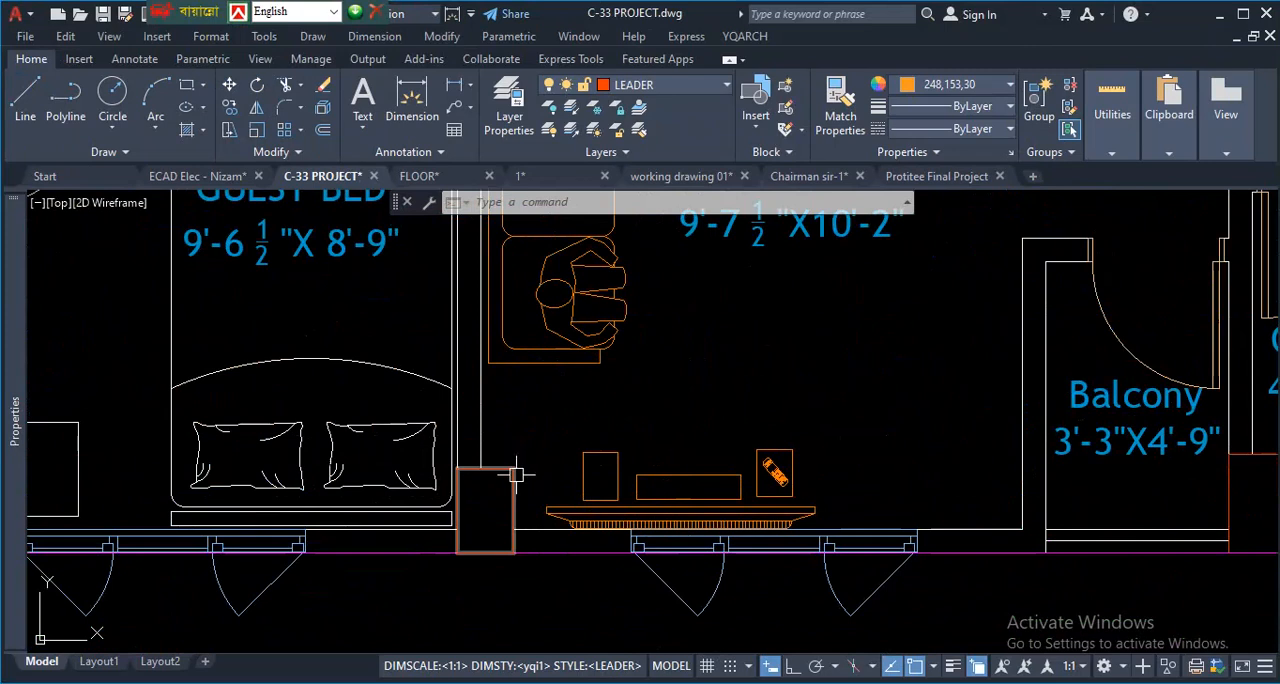
{"action": "key", "text": "ctrl+1"}
{"action": "left_click", "coordinate": [573, 500]}
{"action": "left_click_drag", "start_coordinate": [528, 448], "coordinate": [598, 496]}
{"action": "key", "text": "Escape"}
{"action": "left_click_drag", "start_coordinate": [1118, 501], "coordinate": [1206, 504]}
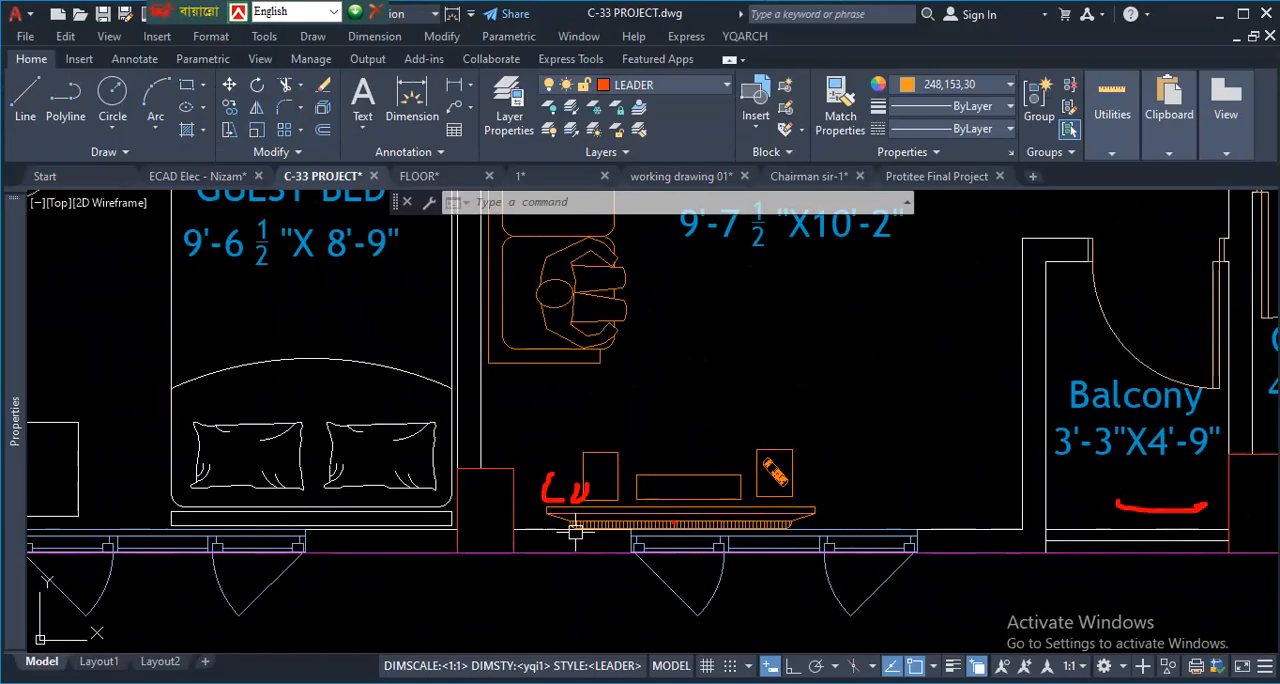
{"action": "mouse_move", "coordinate": [424, 558]}
{"action": "left_mouse_down"}
{"action": "mouse_move", "coordinate": [424, 495]}
{"action": "mouse_move", "coordinate": [520, 520]}
{"action": "mouse_move", "coordinate": [518, 562]}
{"action": "left_mouse_up"}
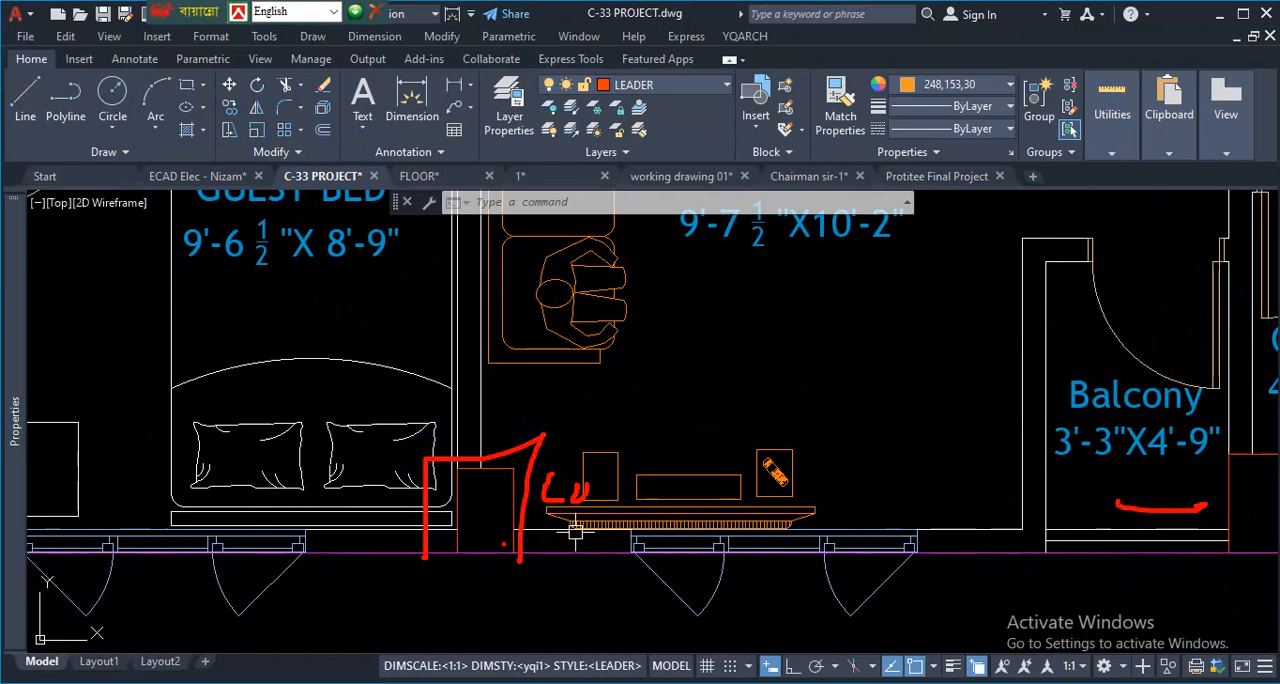
{"action": "key", "text": "Escape"}
- Examine the columns around the garage, entry, stair and Security Guard Room on the ground floor plan
{"action": "scroll", "coordinate": [534, 566], "scroll_direction": "down", "scroll_amount": 10}
{"action": "scroll", "coordinate": [640, 480], "scroll_direction": "up", "scroll_amount": 6}
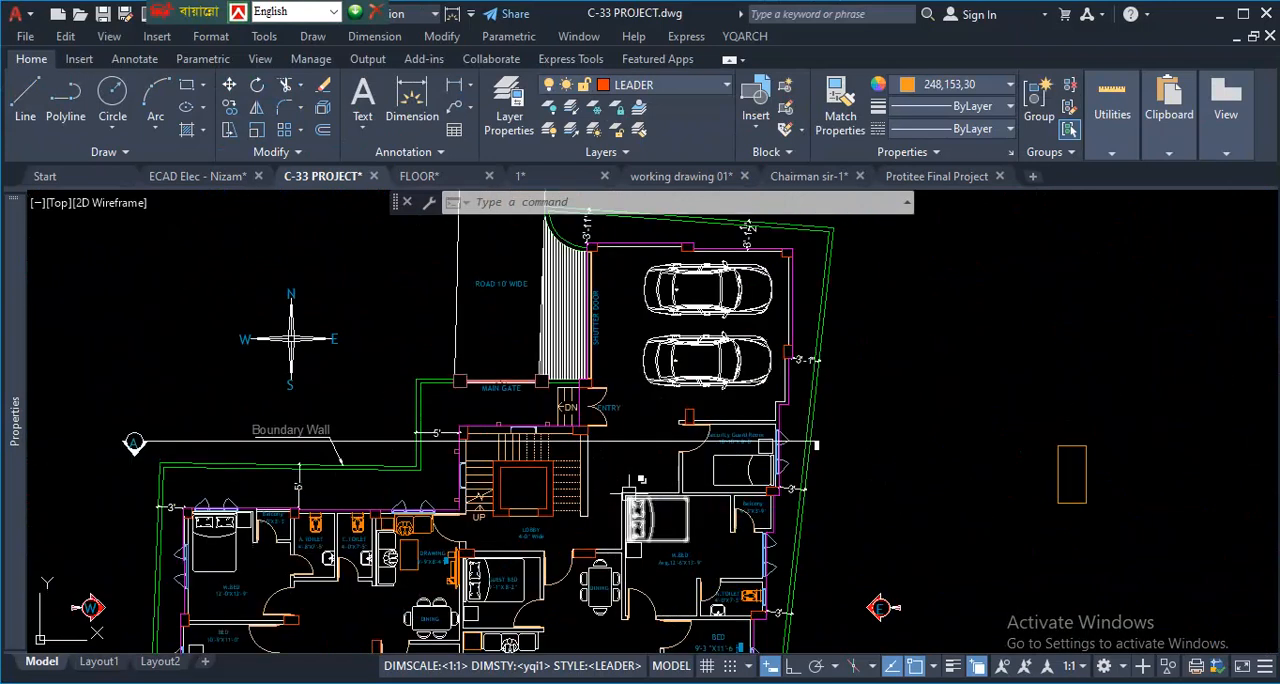
{"action": "scroll", "coordinate": [582, 403], "scroll_direction": "up", "scroll_amount": 5}
{"action": "scroll", "coordinate": [563, 374], "scroll_direction": "down", "scroll_amount": 6}
{"action": "scroll", "coordinate": [710, 383], "scroll_direction": "up", "scroll_amount": 1}
{"action": "scroll", "coordinate": [710, 383], "scroll_direction": "up", "scroll_amount": 2}
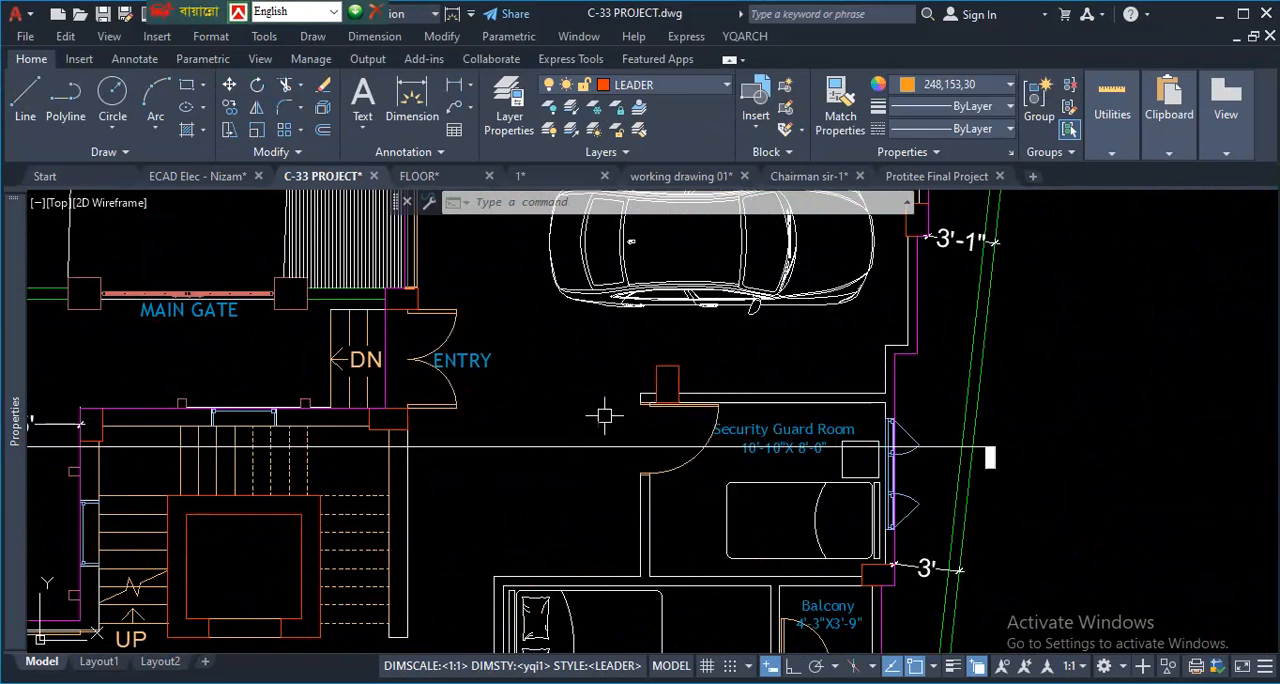
{"action": "scroll", "coordinate": [638, 397], "scroll_direction": "down", "scroll_amount": 5}
{"action": "scroll", "coordinate": [649, 377], "scroll_direction": "up", "scroll_amount": 5}
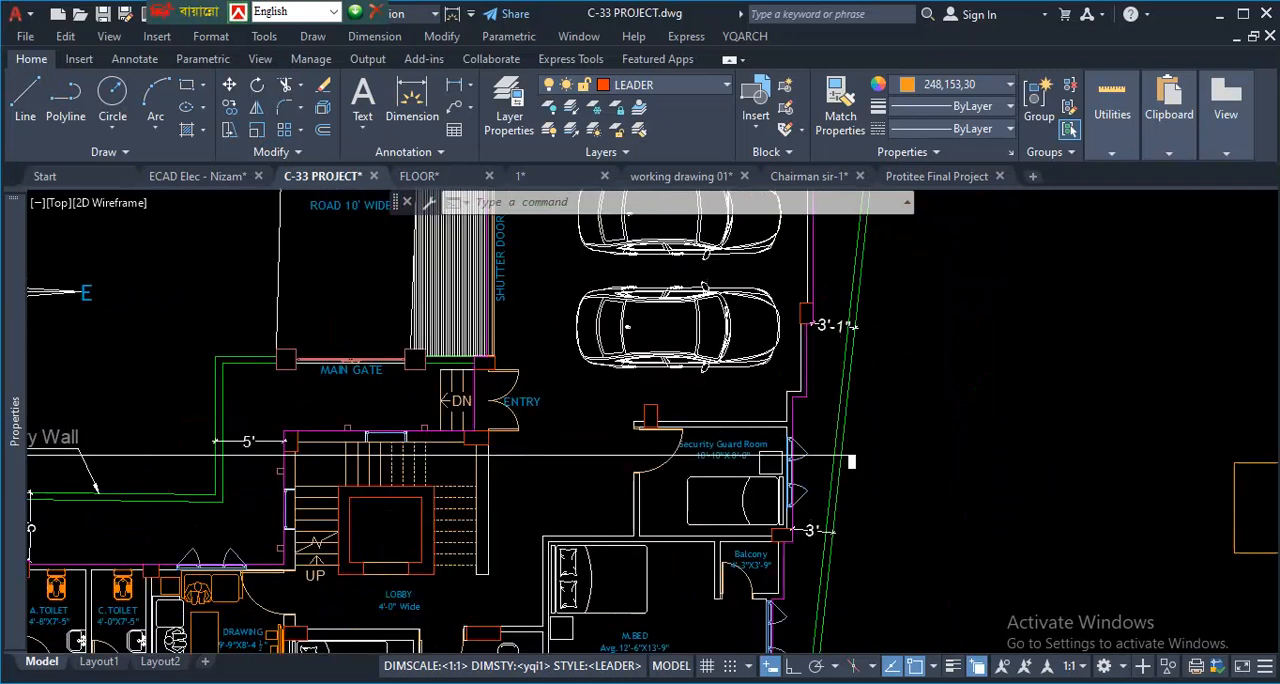
{"action": "scroll", "coordinate": [505, 355], "scroll_direction": "down", "scroll_amount": 4}
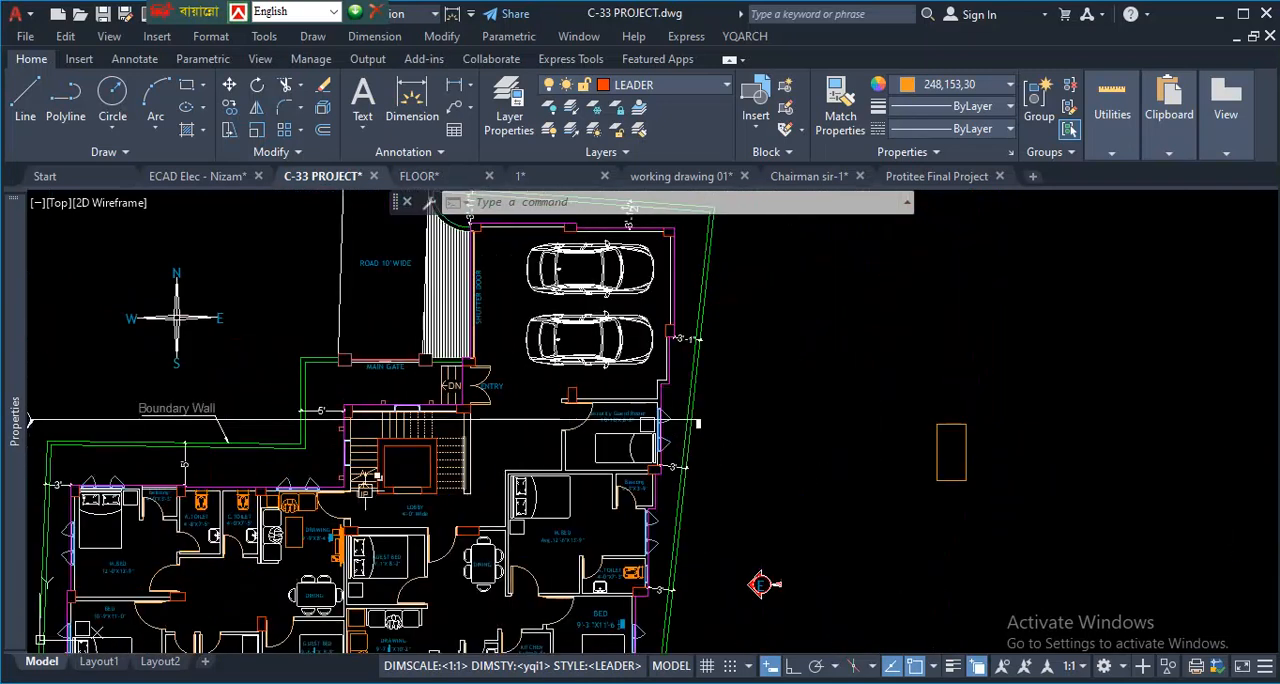
{"action": "scroll", "coordinate": [577, 374], "scroll_direction": "up", "scroll_amount": 4}
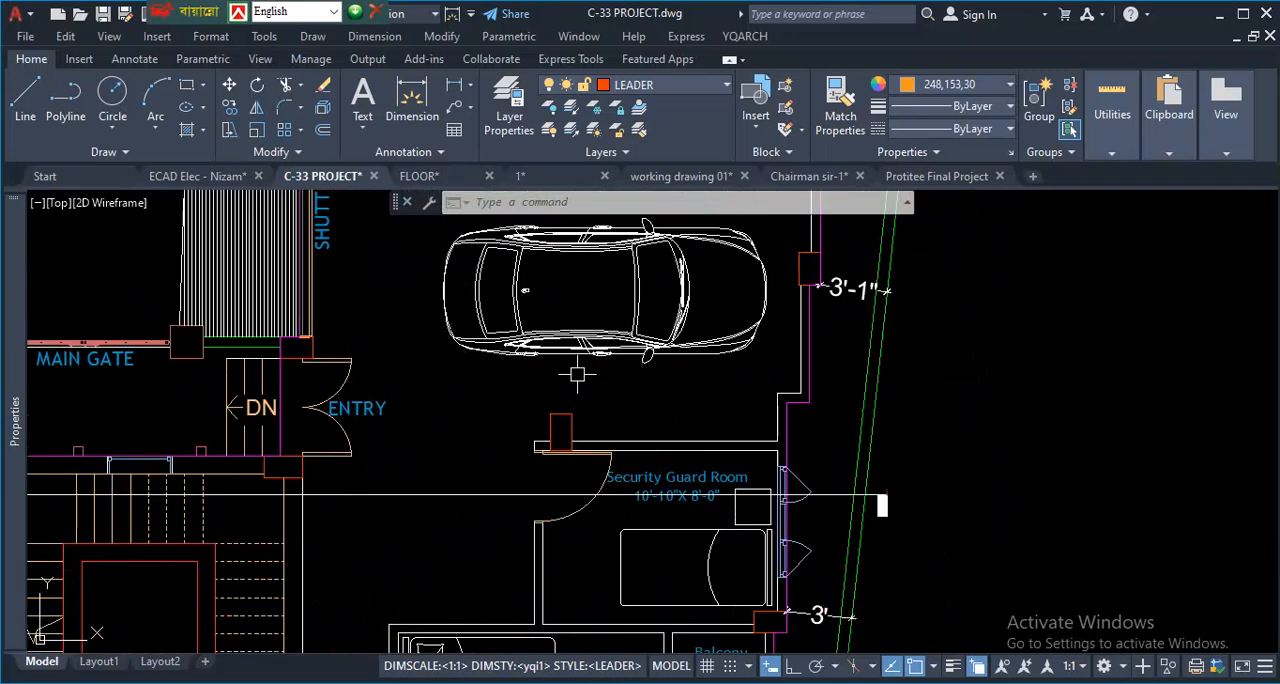
- Isolate the column layer by picking the column at the Security Guard Room's northwest corner
{"action": "left_click", "coordinate": [574, 118]}
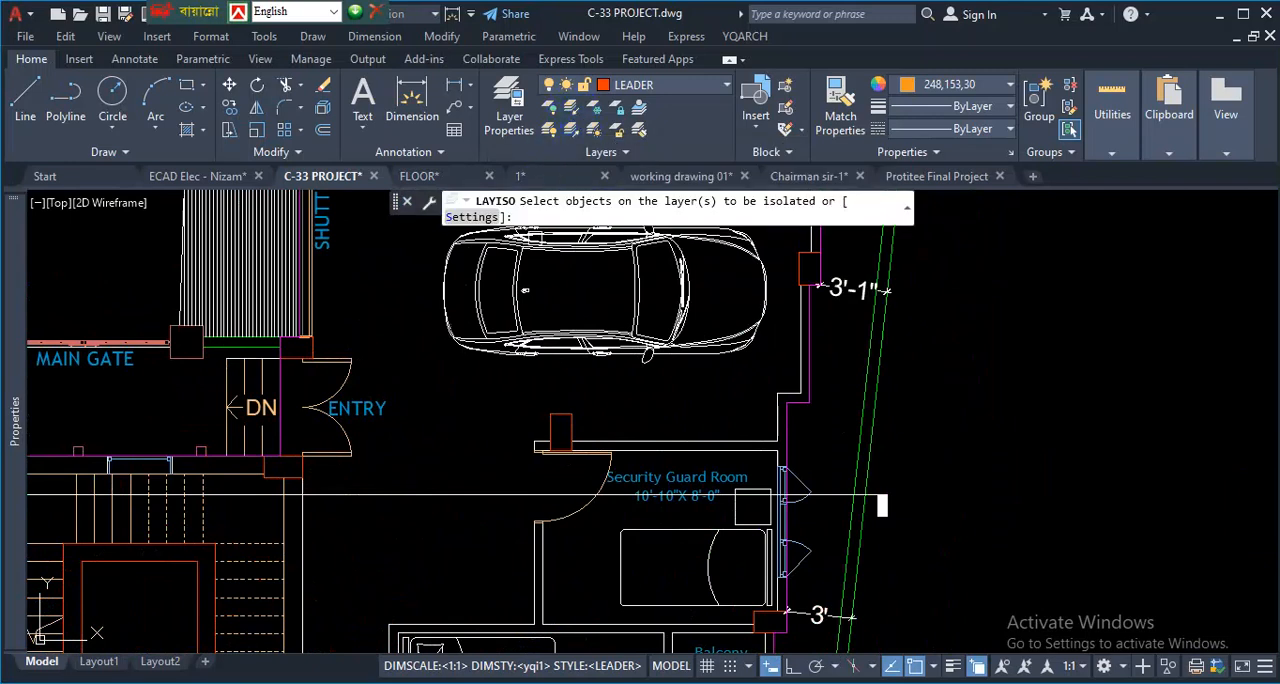
{"action": "scroll", "coordinate": [588, 414], "scroll_direction": "up", "scroll_amount": 2}
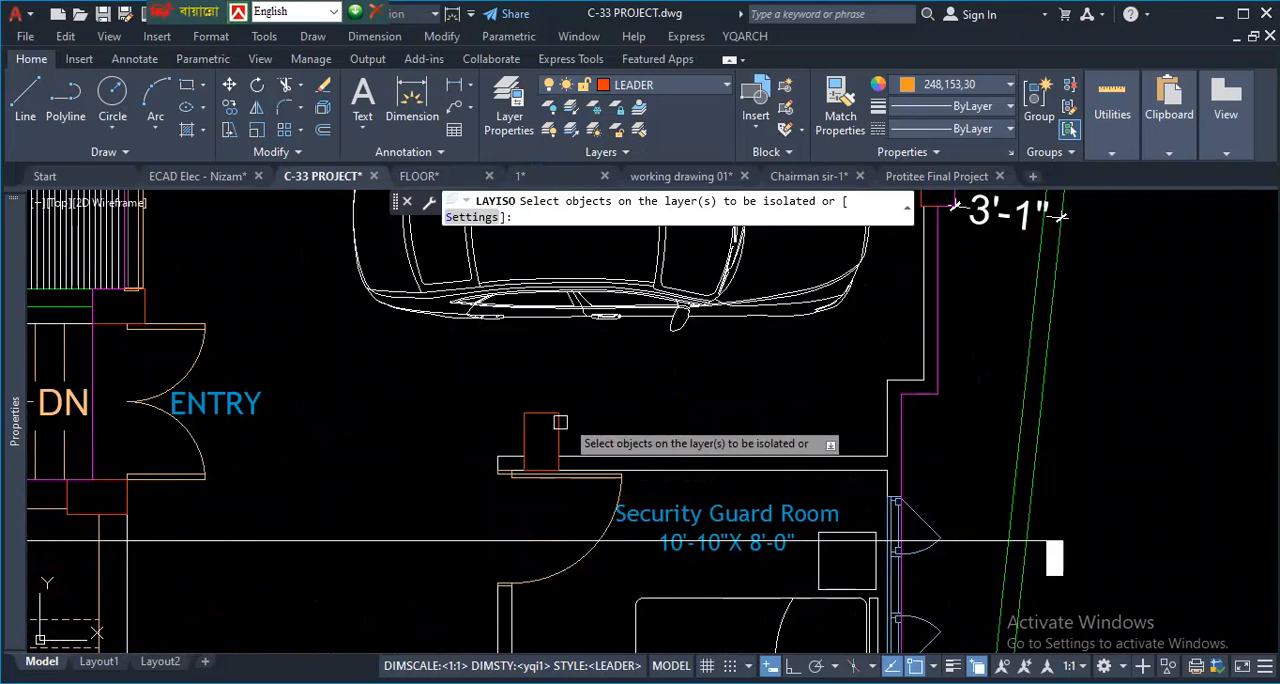
{"action": "left_click", "coordinate": [556, 414]}
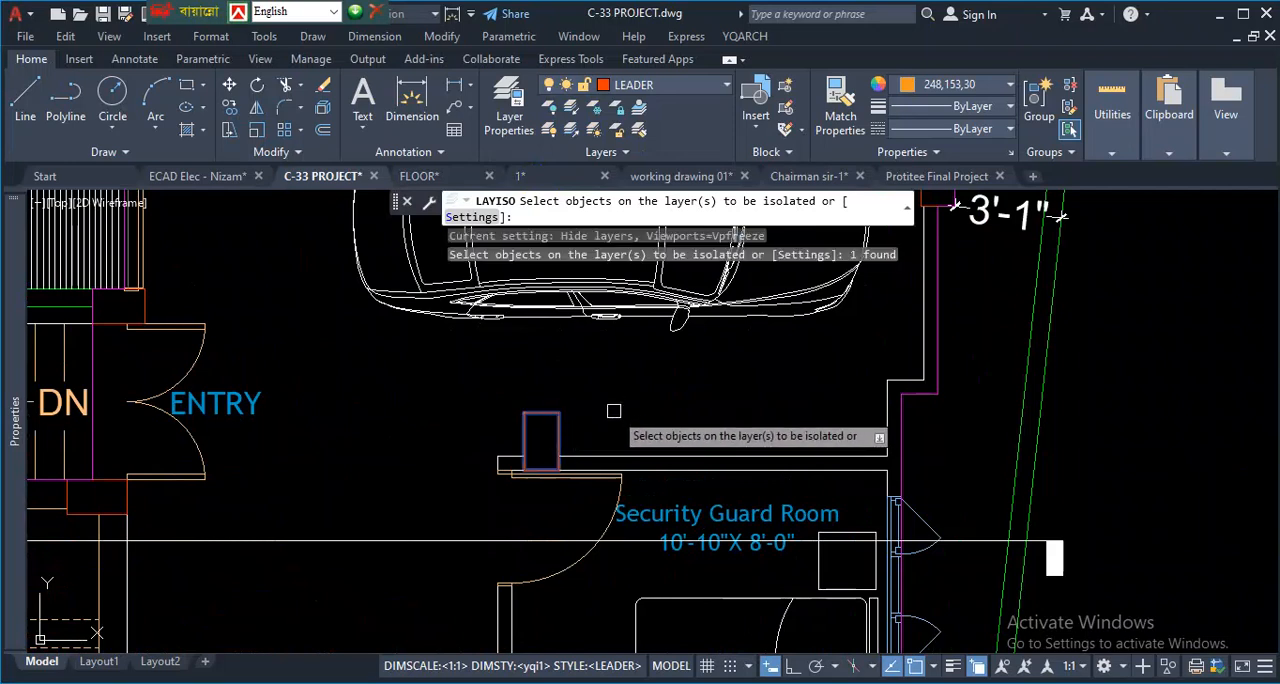
{"action": "key", "text": "Return"}
{"action": "scroll", "coordinate": [625, 404], "scroll_direction": "down", "scroll_amount": 3}
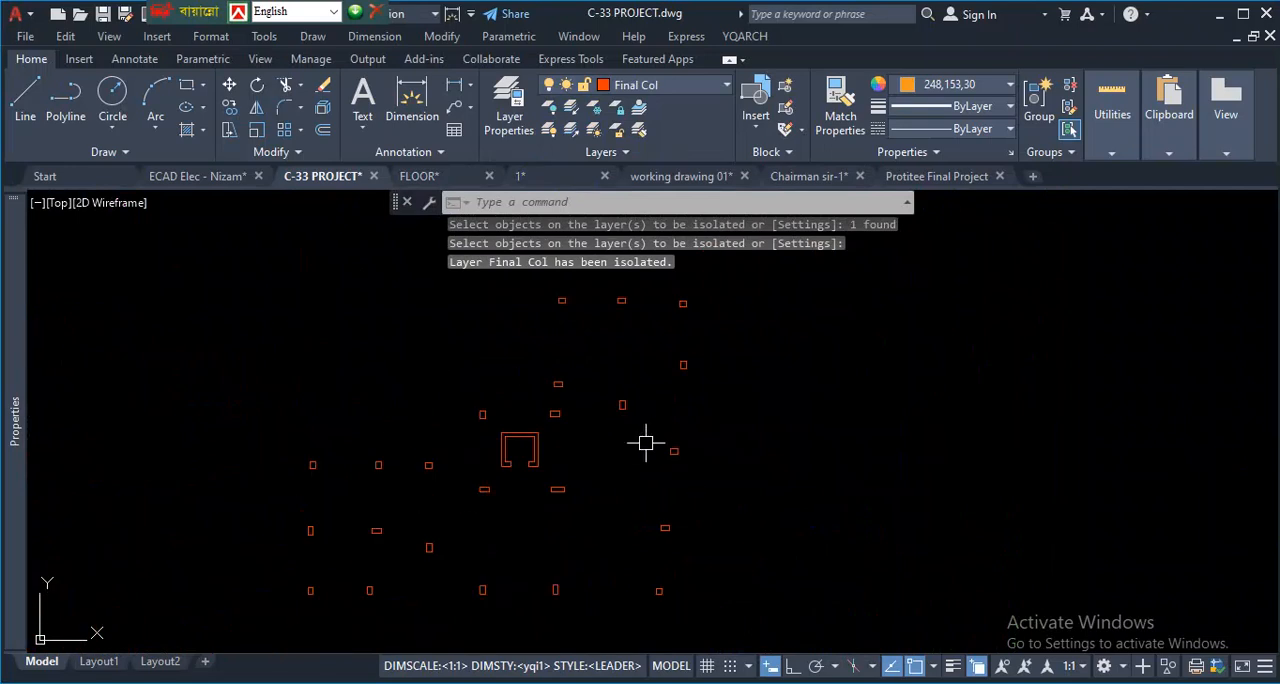
- Examine the layout of the isolated columns and the lift core wall across the whole ground floor
{"action": "scroll", "coordinate": [670, 398], "scroll_direction": "down", "scroll_amount": 4}
{"action": "scroll", "coordinate": [658, 368], "scroll_direction": "up", "scroll_amount": 4}
{"action": "scroll", "coordinate": [552, 488], "scroll_direction": "down", "scroll_amount": 4}
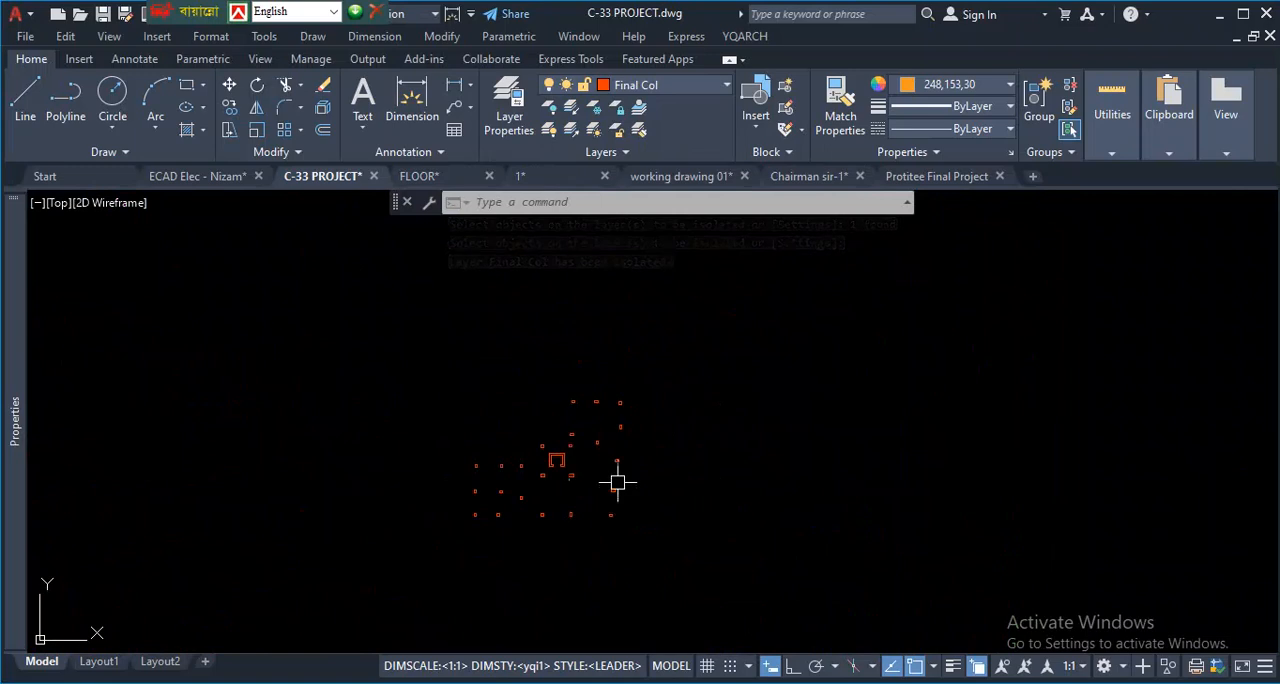
{"action": "scroll", "coordinate": [651, 426], "scroll_direction": "up", "scroll_amount": 4}
{"action": "scroll", "coordinate": [550, 400], "scroll_direction": "down", "scroll_amount": 5}
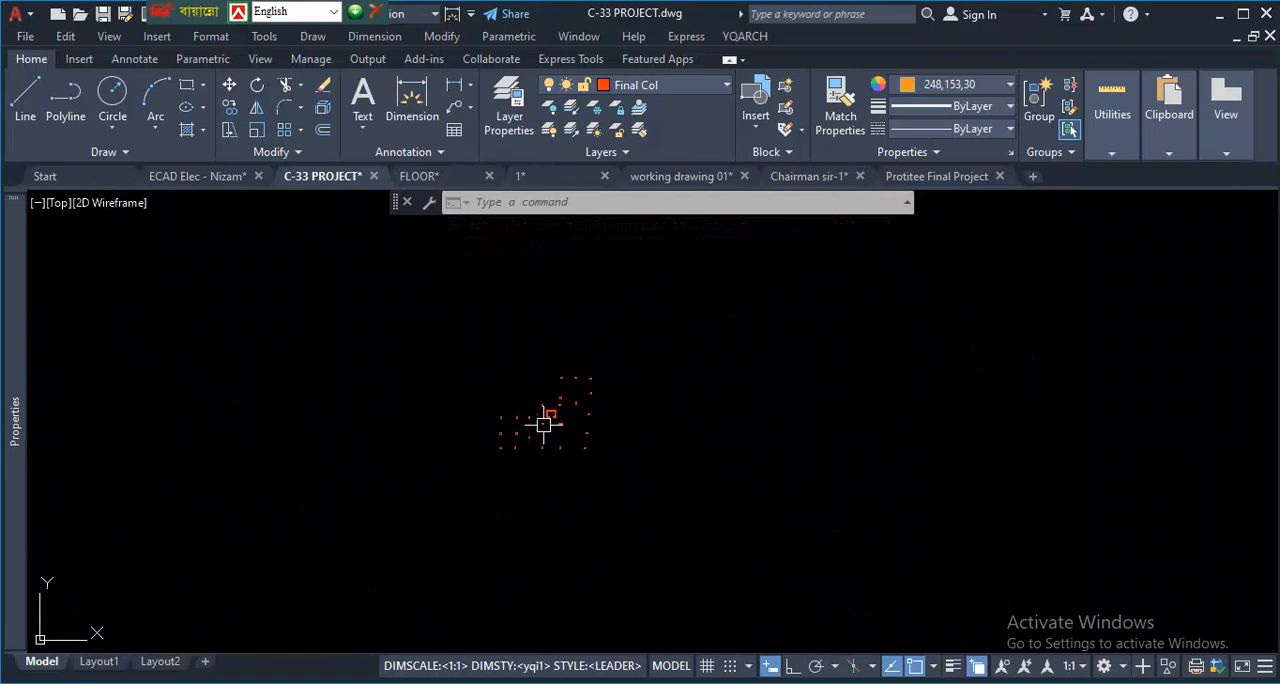
{"action": "scroll", "coordinate": [541, 463], "scroll_direction": "up", "scroll_amount": 5}
{"action": "scroll", "coordinate": [500, 450], "scroll_direction": "down", "scroll_amount": 4}
{"action": "scroll", "coordinate": [530, 474], "scroll_direction": "up", "scroll_amount": 2}
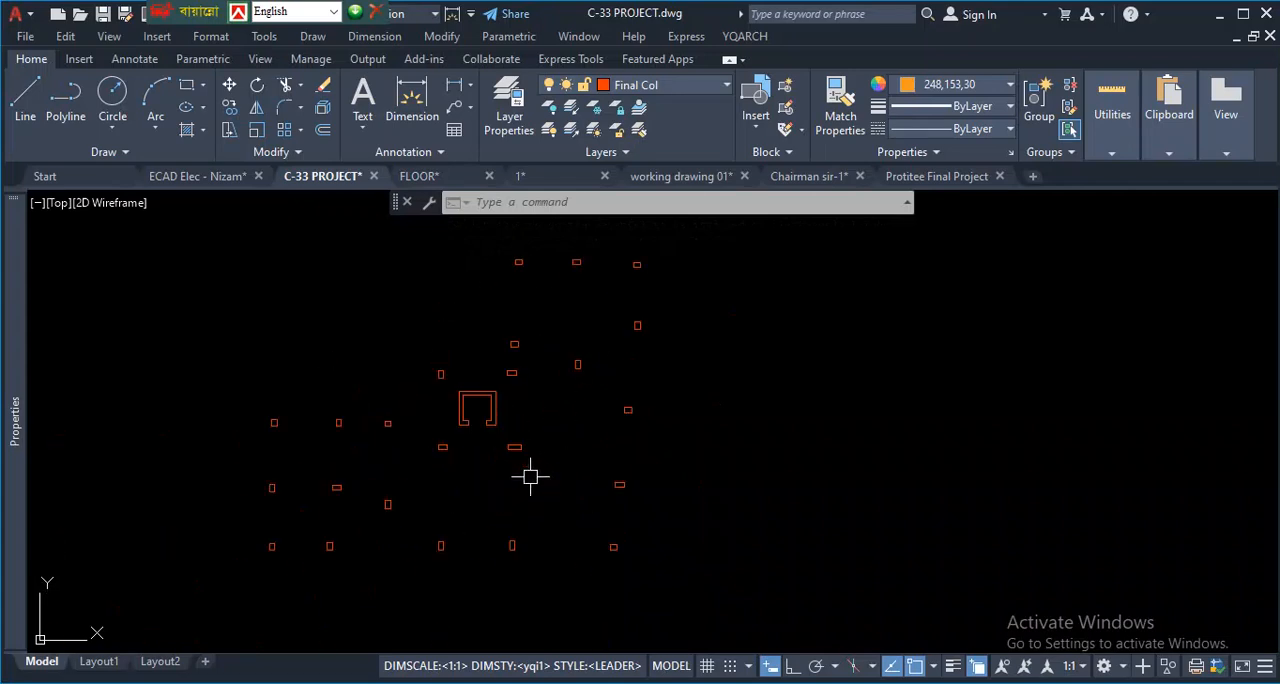
{"action": "scroll", "coordinate": [532, 477], "scroll_direction": "down", "scroll_amount": 2}
{"action": "scroll", "coordinate": [544, 458], "scroll_direction": "up", "scroll_amount": 2}
{"action": "scroll", "coordinate": [460, 405], "scroll_direction": "up", "scroll_amount": 3}
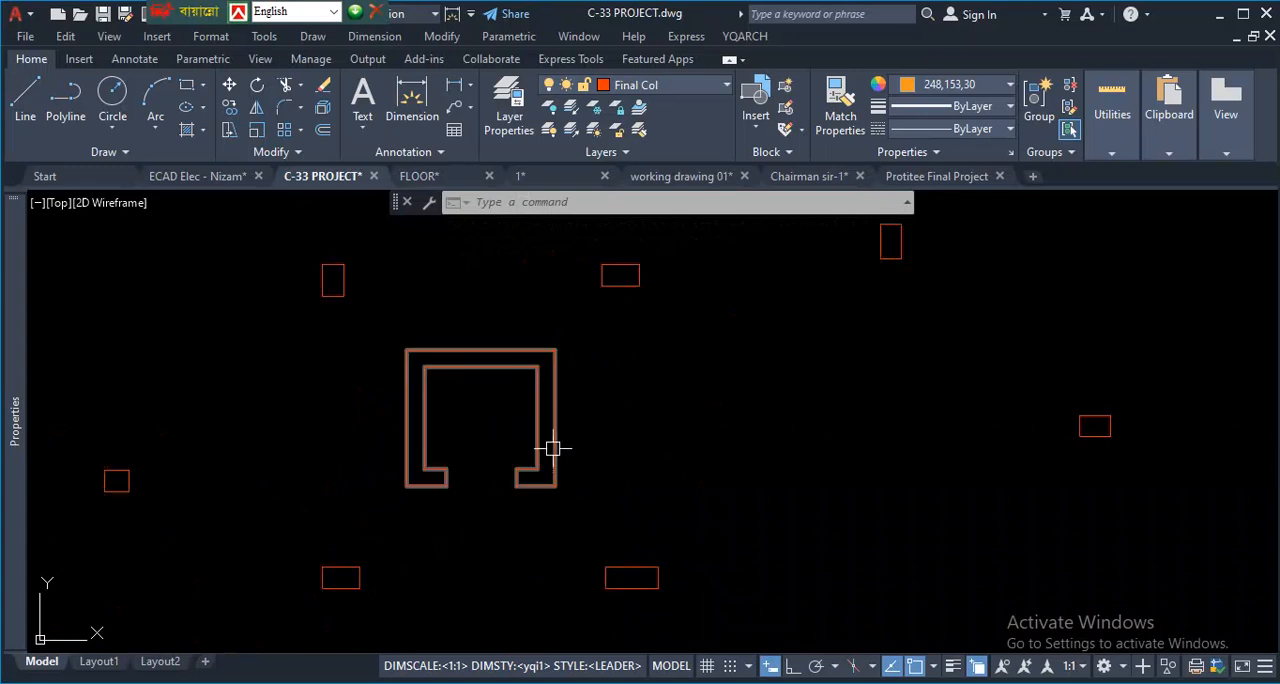
{"action": "mouse_move", "coordinate": [553, 448]}
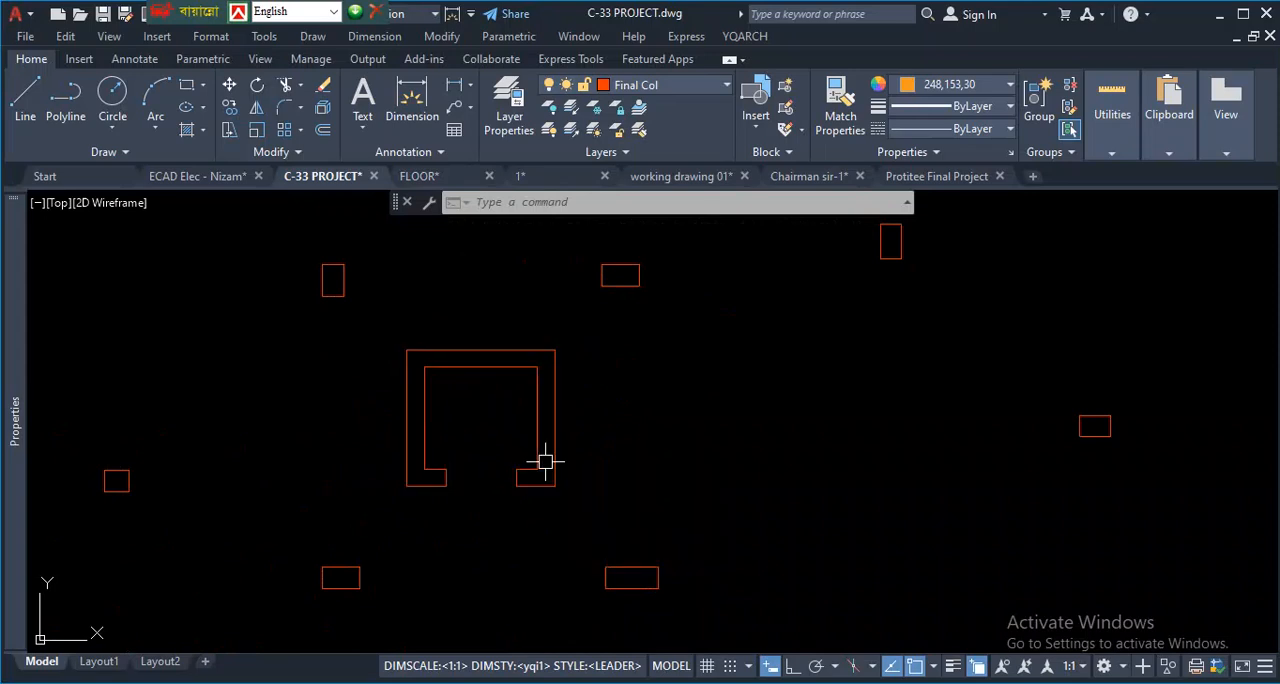
{"action": "key", "text": "Escape"}
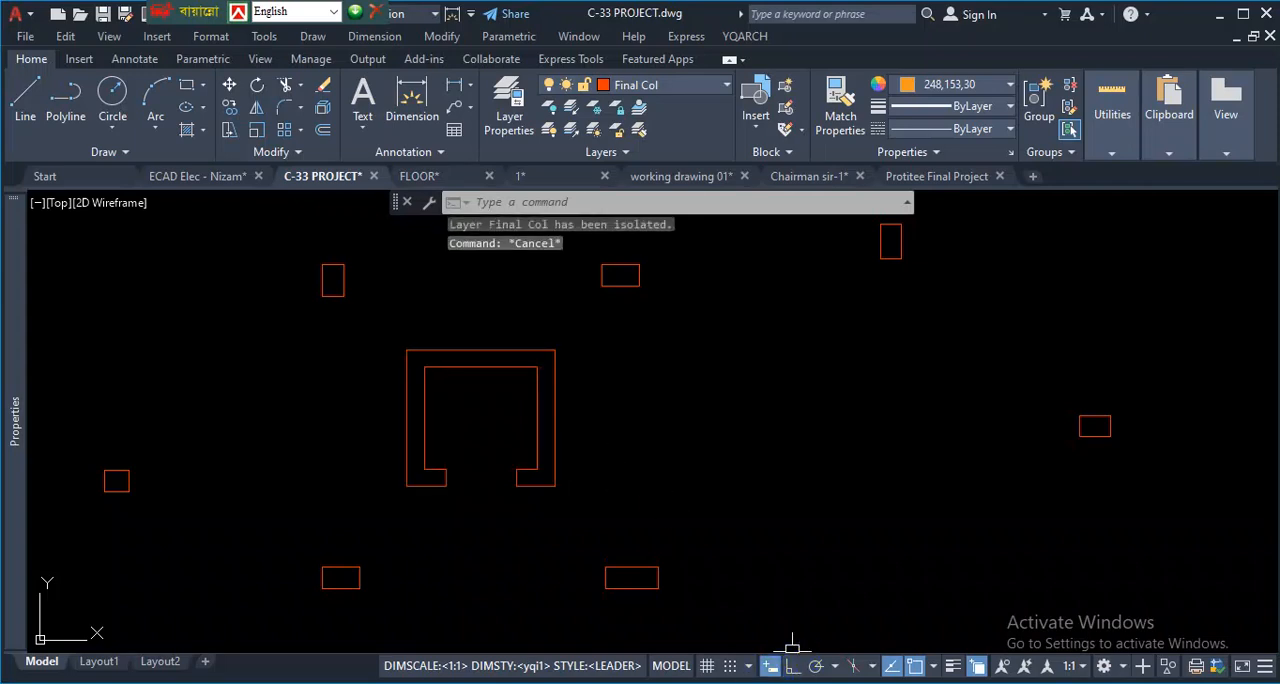
- Restore the layers hidden by the isolation
{"action": "scroll", "coordinate": [554, 440], "scroll_direction": "down", "scroll_amount": 3}
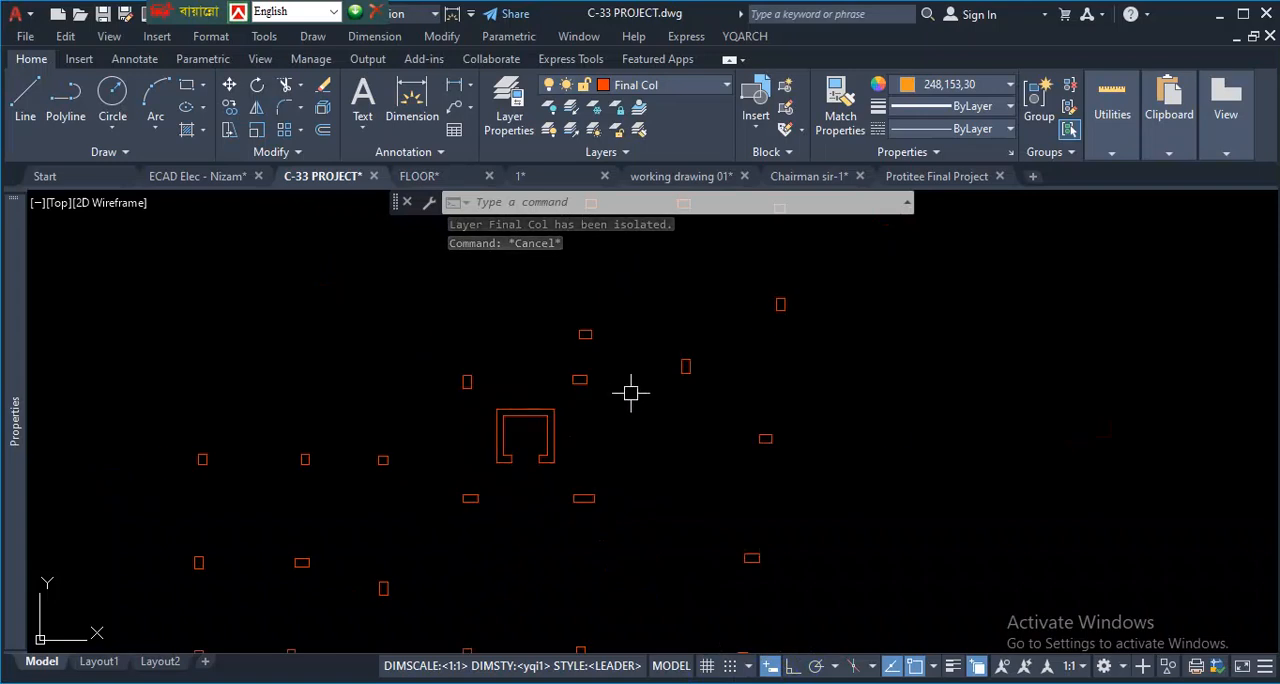
{"action": "left_click", "coordinate": [574, 133]}
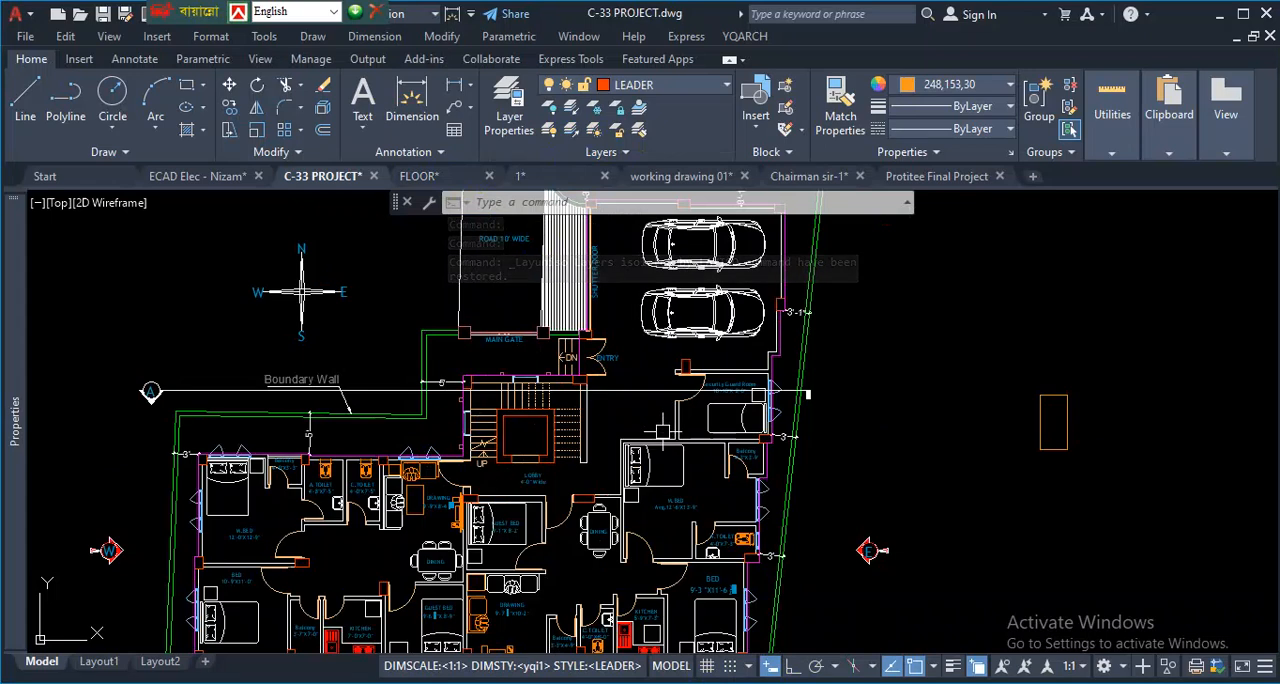
{"action": "scroll", "coordinate": [696, 360], "scroll_direction": "up", "scroll_amount": 4}
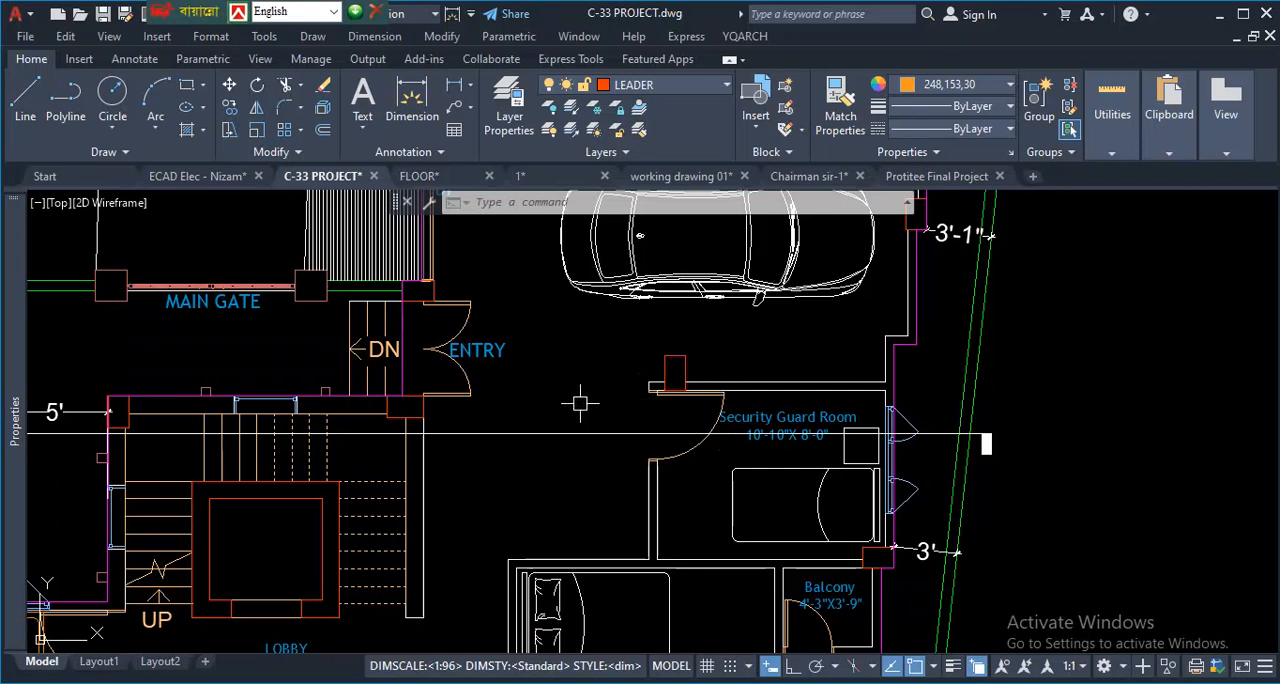
{"action": "scroll", "coordinate": [723, 334], "scroll_direction": "up", "scroll_amount": 2}
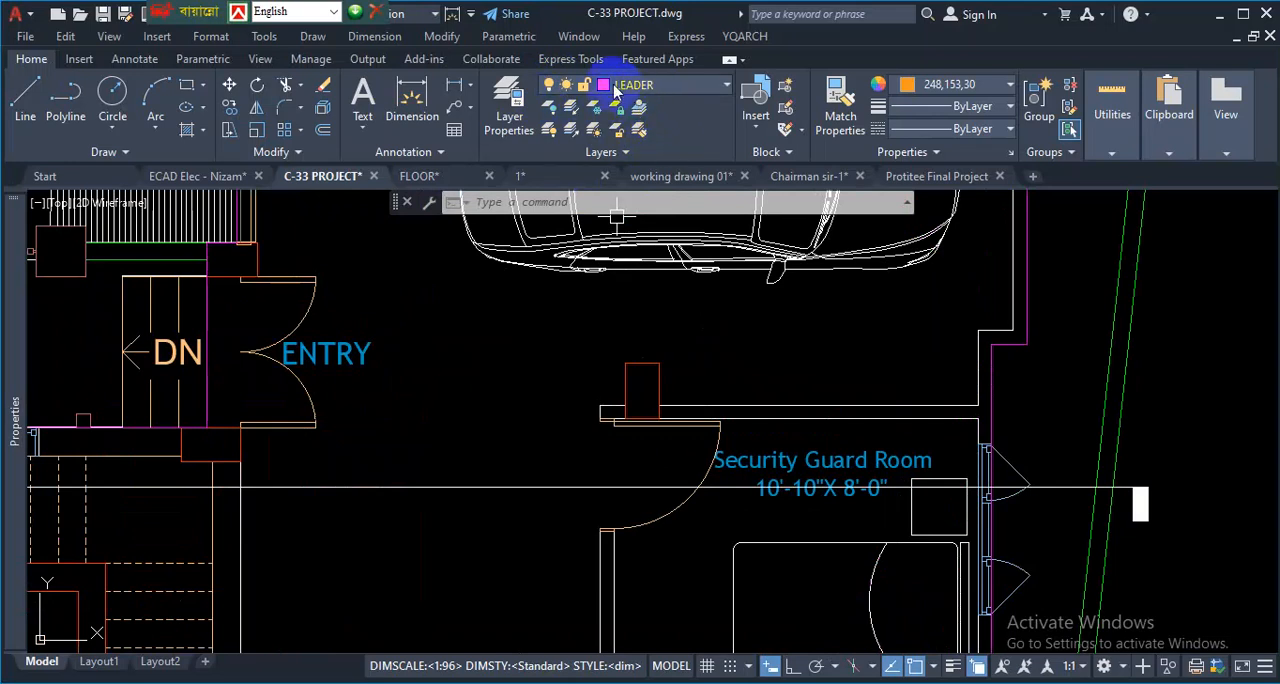
- Open the Layer Settings dialog from the Layer Properties Manager
{"action": "left_click", "coordinate": [510, 118]}
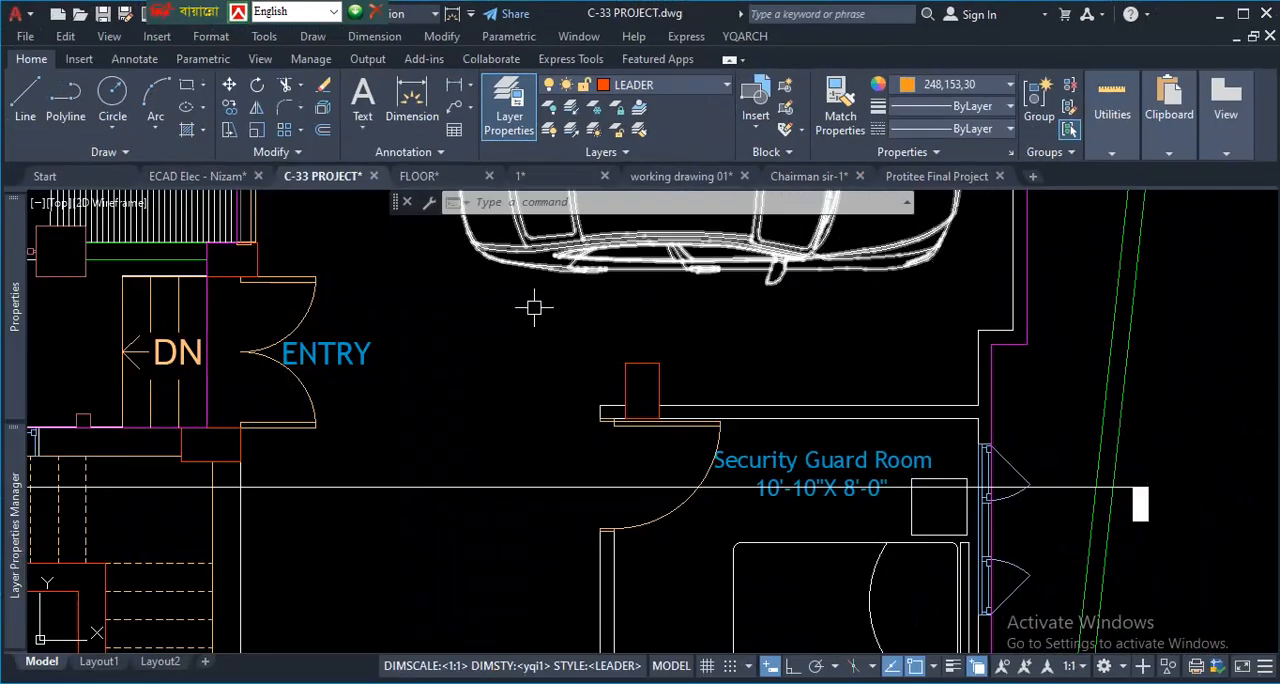
{"action": "mouse_move", "coordinate": [16, 518]}
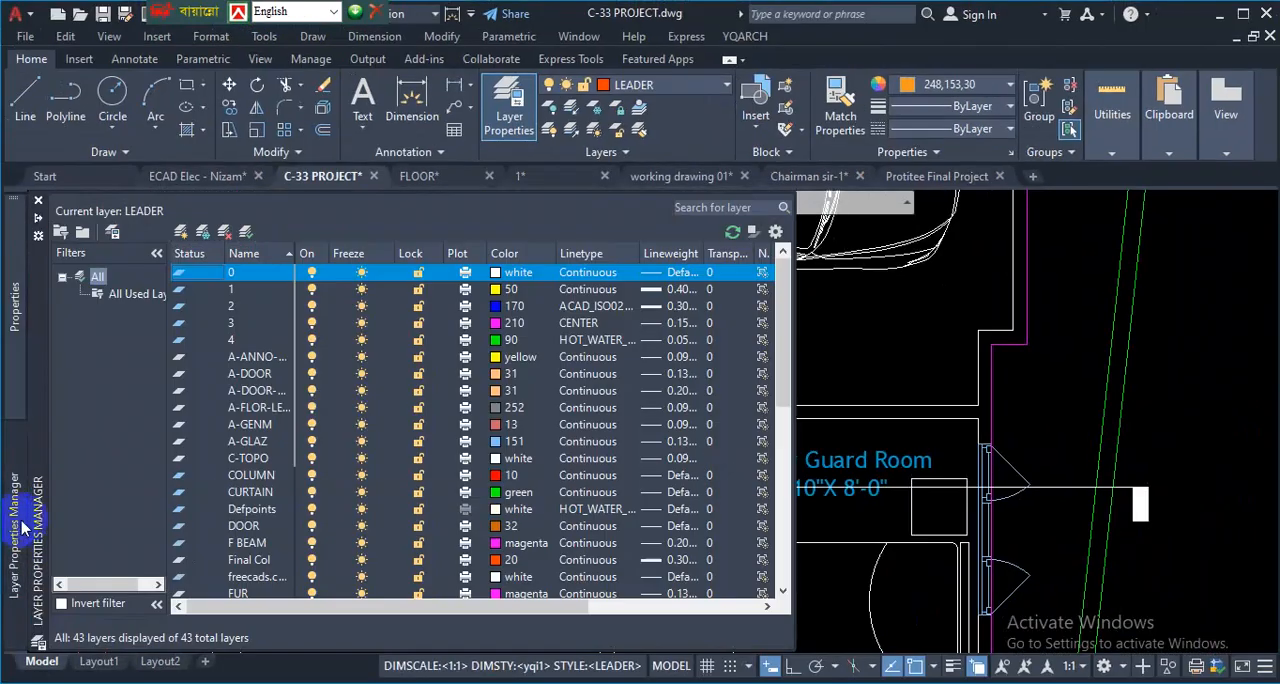
{"action": "left_click", "coordinate": [777, 234]}
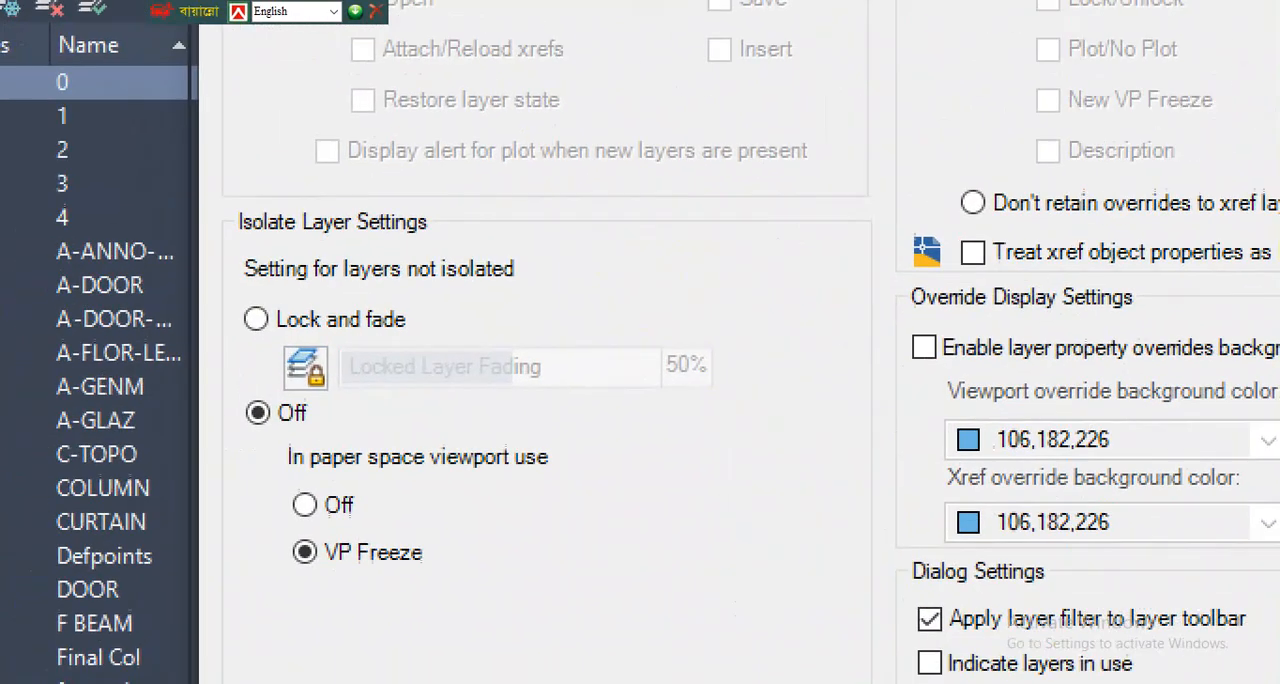
- Mark in red the Isolate Layer Settings heading and its Lock and fade and Off options
{"action": "mouse_move", "coordinate": [241, 246]}
{"action": "left_mouse_down"}
{"action": "mouse_move", "coordinate": [533, 254]}
{"action": "mouse_move", "coordinate": [246, 153]}
{"action": "mouse_move", "coordinate": [212, 256]}
{"action": "left_mouse_up"}
{"action": "mouse_move", "coordinate": [241, 388]}
{"action": "left_mouse_down"}
{"action": "mouse_move", "coordinate": [231, 393]}
{"action": "mouse_move", "coordinate": [268, 452]}
{"action": "mouse_move", "coordinate": [322, 405]}
{"action": "mouse_move", "coordinate": [292, 378]}
{"action": "left_mouse_up"}
{"action": "mouse_move", "coordinate": [232, 338]}
{"action": "left_mouse_down"}
{"action": "mouse_move", "coordinate": [412, 410]}
{"action": "mouse_move", "coordinate": [381, 382]}
{"action": "mouse_move", "coordinate": [315, 395]}
{"action": "mouse_move", "coordinate": [287, 368]}
{"action": "left_mouse_up"}
{"action": "left_click_drag", "start_coordinate": [255, 441], "coordinate": [300, 440]}
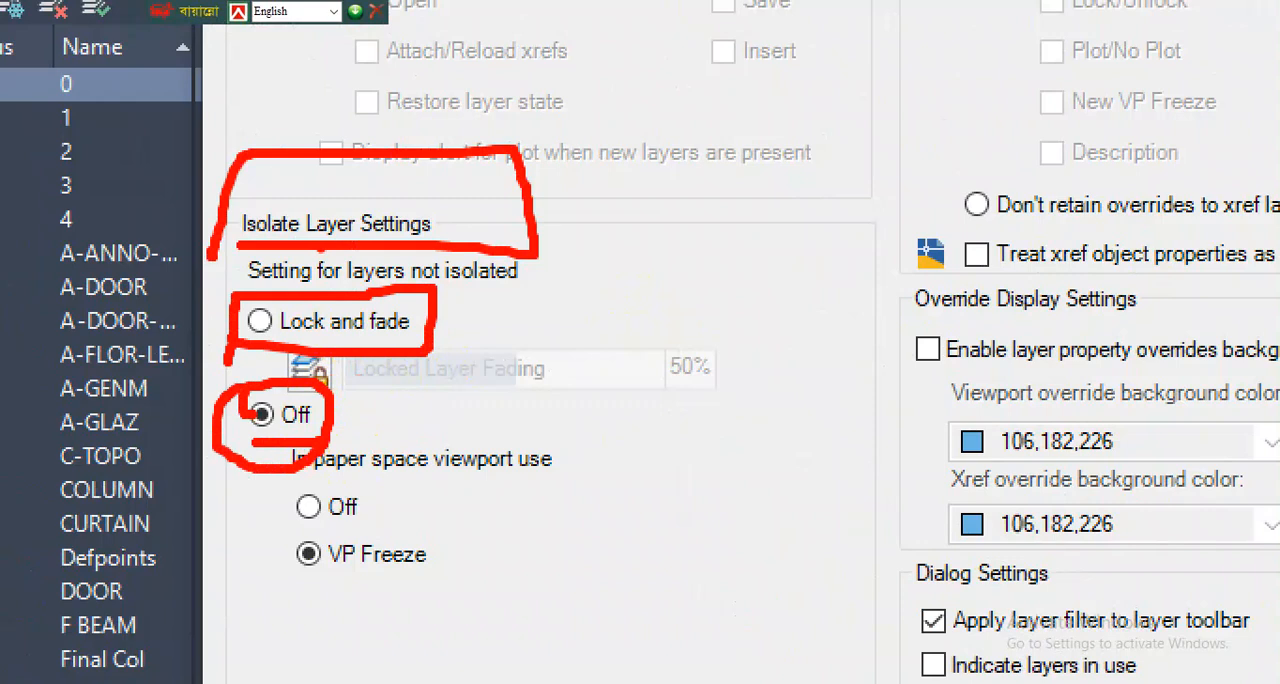
- Underline Lock and fade in red, circle the 50% locked layer fading value, mark the Off option, and clear the markup
{"action": "mouse_move", "coordinate": [263, 338]}
{"action": "left_mouse_down"}
{"action": "mouse_move", "coordinate": [288, 330]}
{"action": "mouse_move", "coordinate": [267, 321]}
{"action": "left_mouse_up"}
{"action": "left_click_drag", "start_coordinate": [342, 333], "coordinate": [470, 333]}
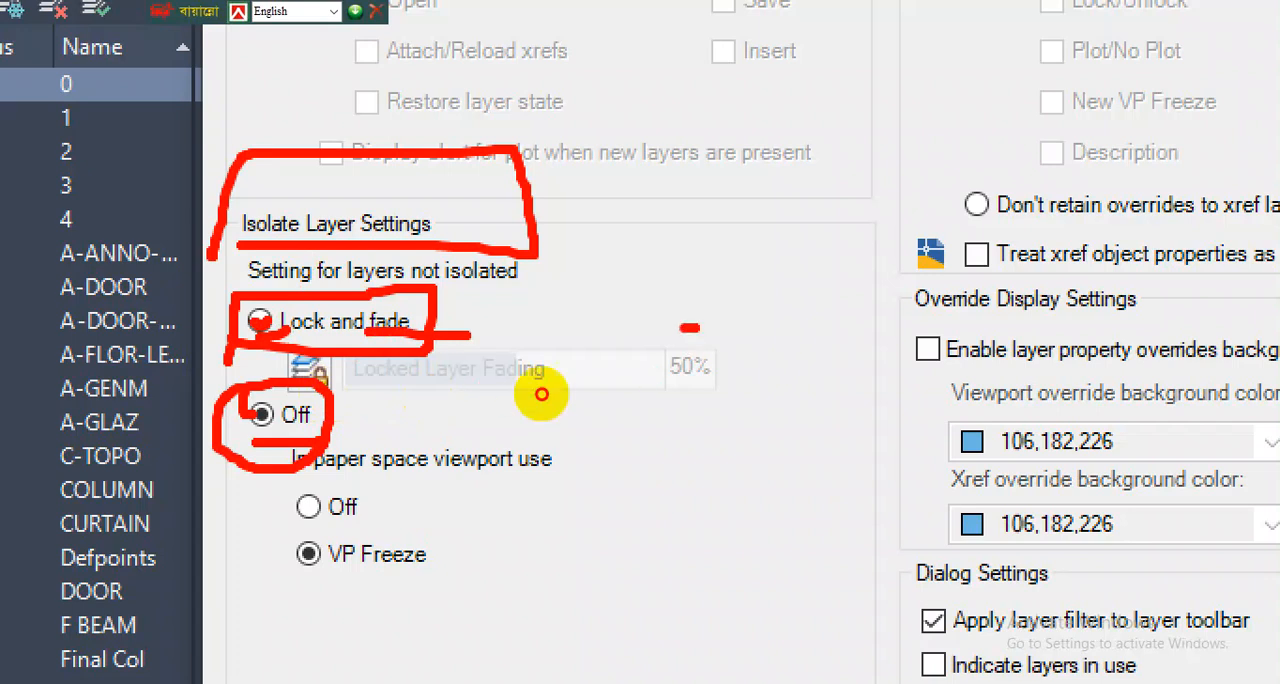
{"action": "left_click_drag", "start_coordinate": [697, 328], "coordinate": [705, 340]}
{"action": "left_click_drag", "start_coordinate": [443, 352], "coordinate": [636, 372]}
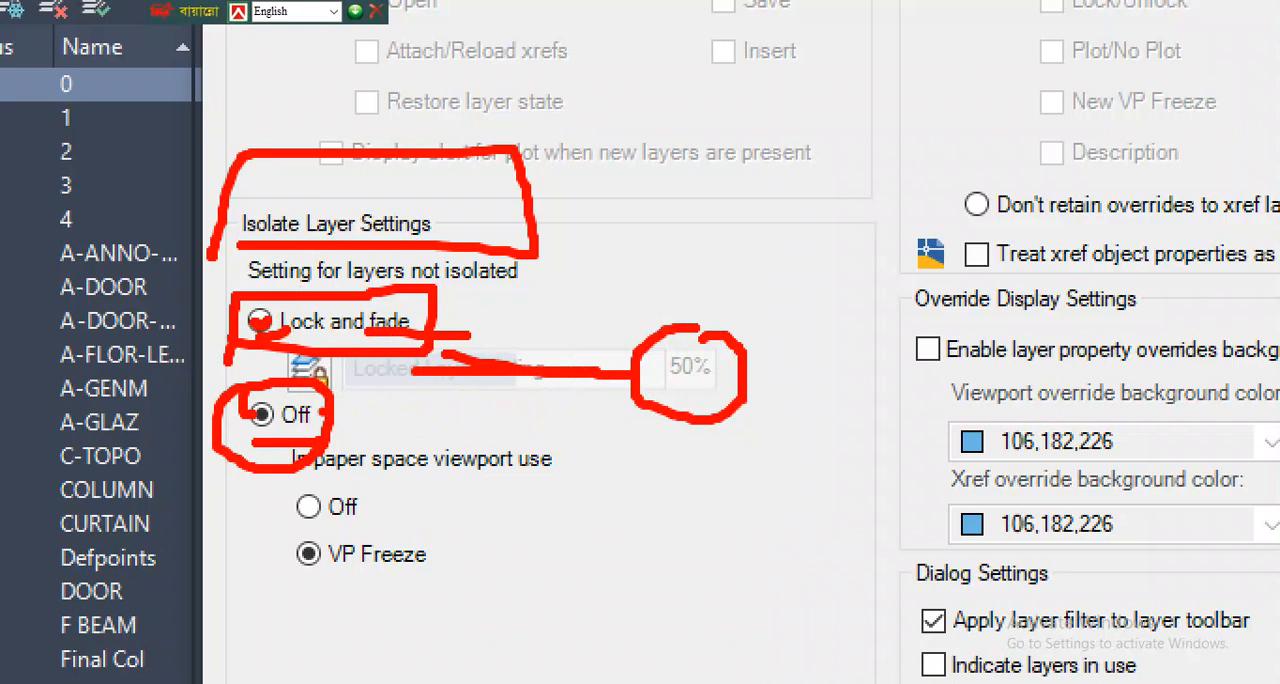
{"action": "mouse_move", "coordinate": [273, 389]}
{"action": "left_mouse_down"}
{"action": "mouse_move", "coordinate": [236, 383]}
{"action": "mouse_move", "coordinate": [272, 456]}
{"action": "mouse_move", "coordinate": [306, 368]}
{"action": "mouse_move", "coordinate": [274, 371]}
{"action": "left_mouse_up"}
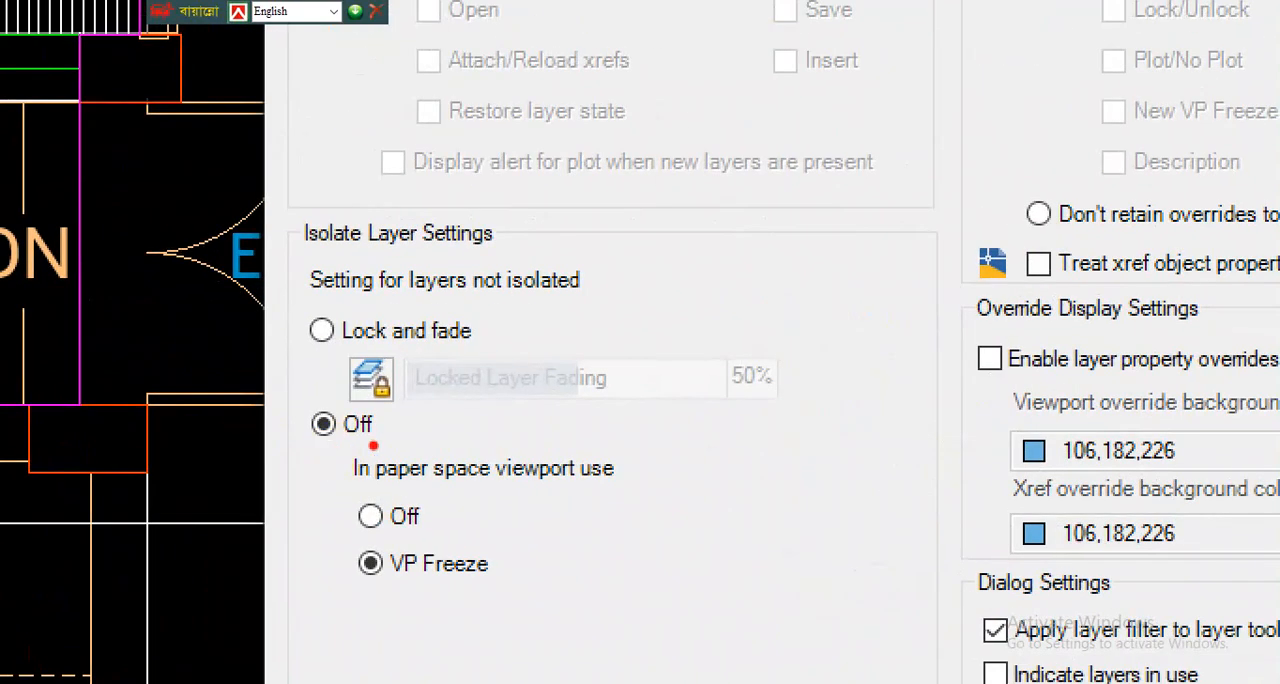
- Outline in red the paper space viewport options Off and VP Freeze, and clear the markup
{"action": "left_click_drag", "start_coordinate": [357, 498], "coordinate": [400, 497]}
{"action": "mouse_move", "coordinate": [345, 456]}
{"action": "left_mouse_down"}
{"action": "mouse_move", "coordinate": [340, 528]}
{"action": "mouse_move", "coordinate": [571, 595]}
{"action": "mouse_move", "coordinate": [650, 465]}
{"action": "mouse_move", "coordinate": [508, 428]}
{"action": "mouse_move", "coordinate": [376, 428]}
{"action": "left_mouse_up"}
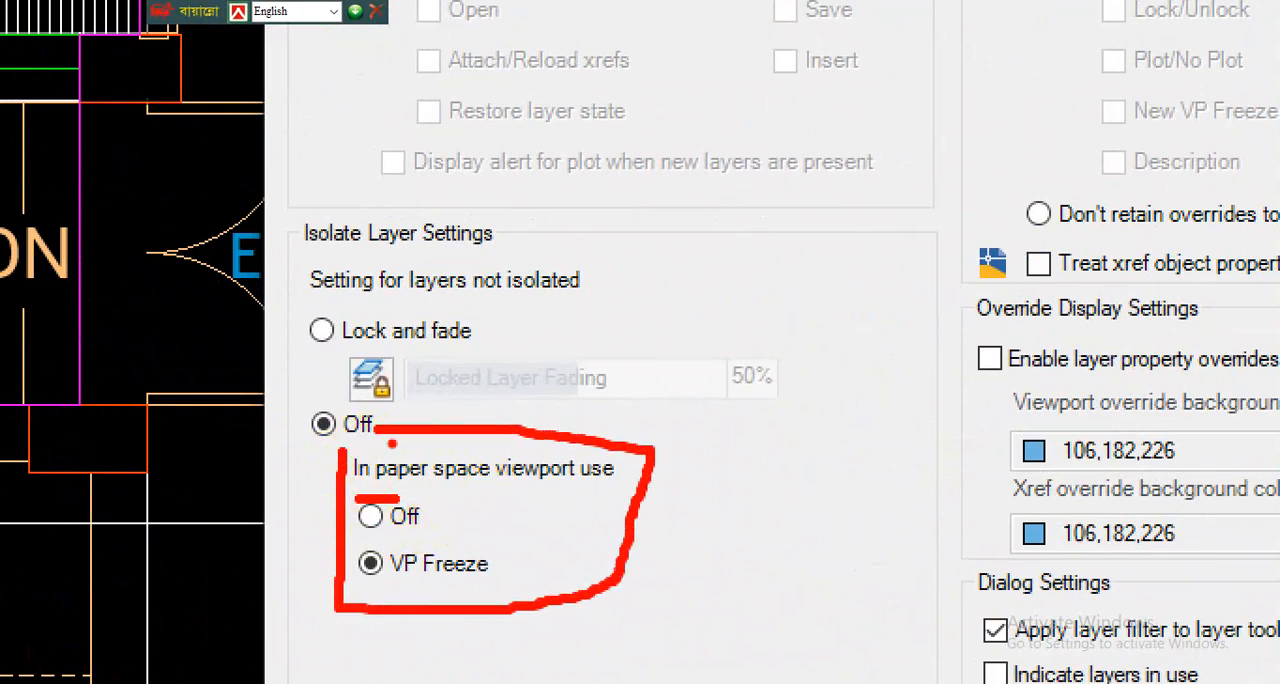
{"action": "key", "text": "Escape"}
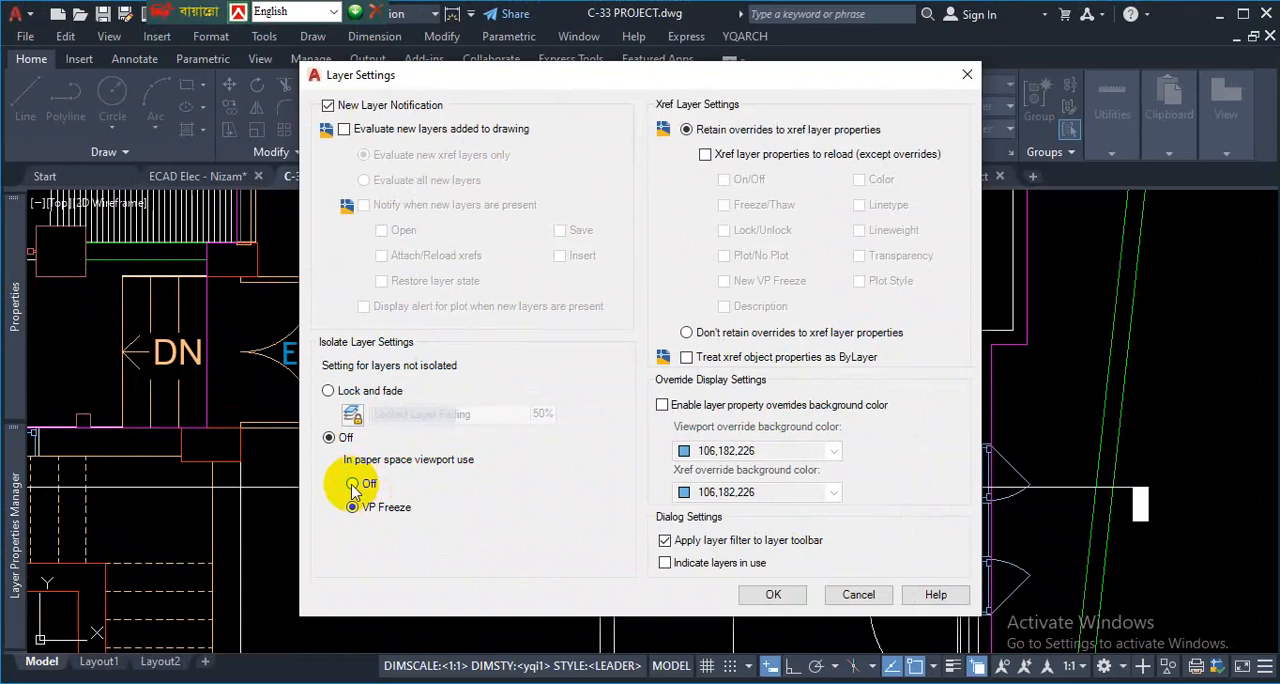
- Switch the paper space viewport setting for non-isolated layers to Off and back to VP Freeze, and accept the layer settings
{"action": "left_click", "coordinate": [353, 485]}
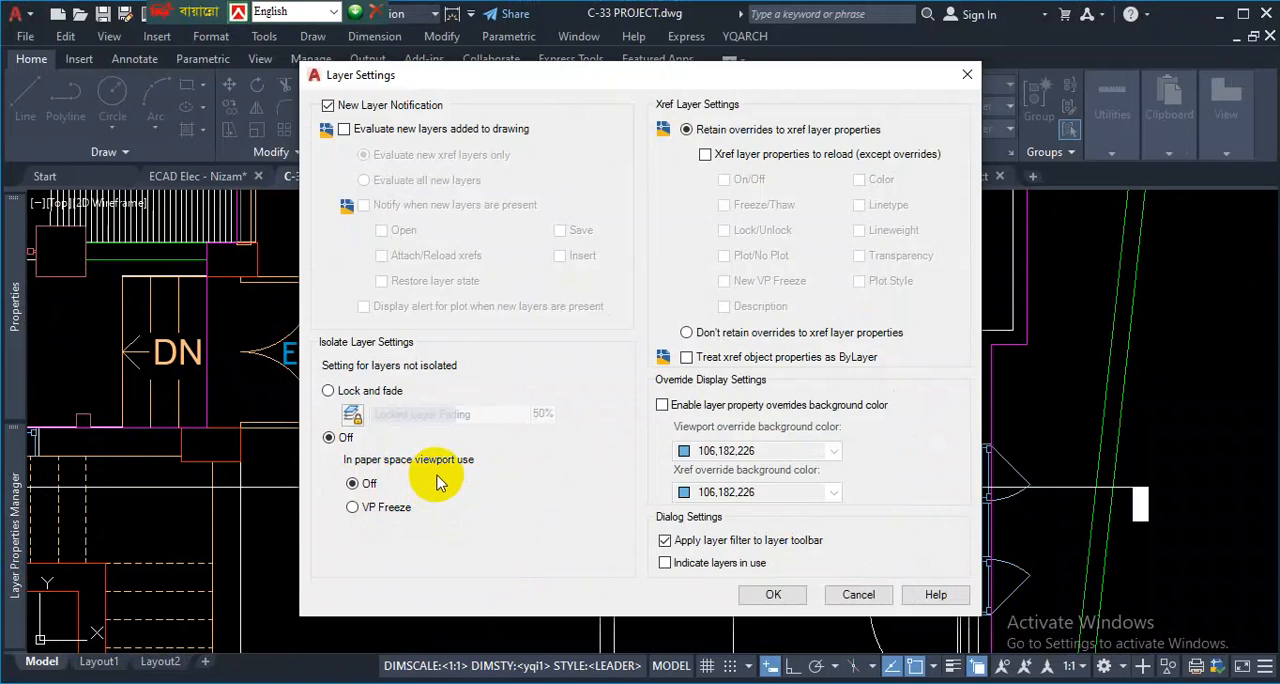
{"action": "left_click", "coordinate": [352, 508]}
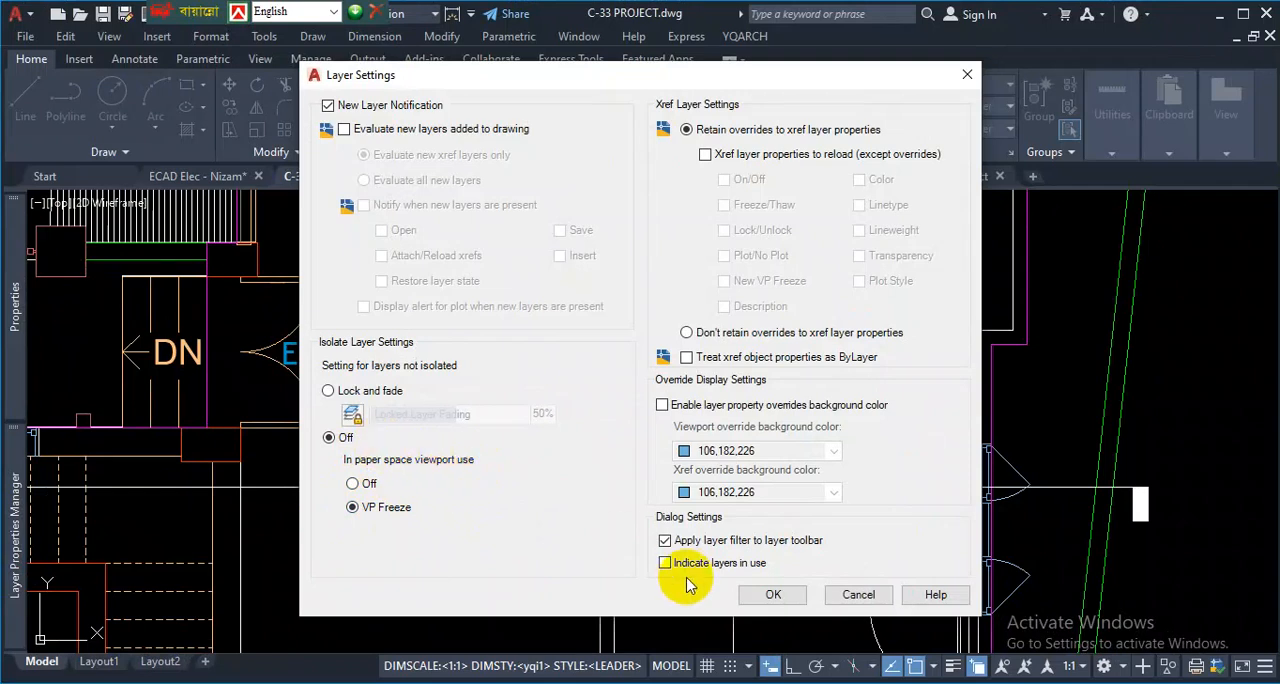
{"action": "left_click", "coordinate": [766, 595]}
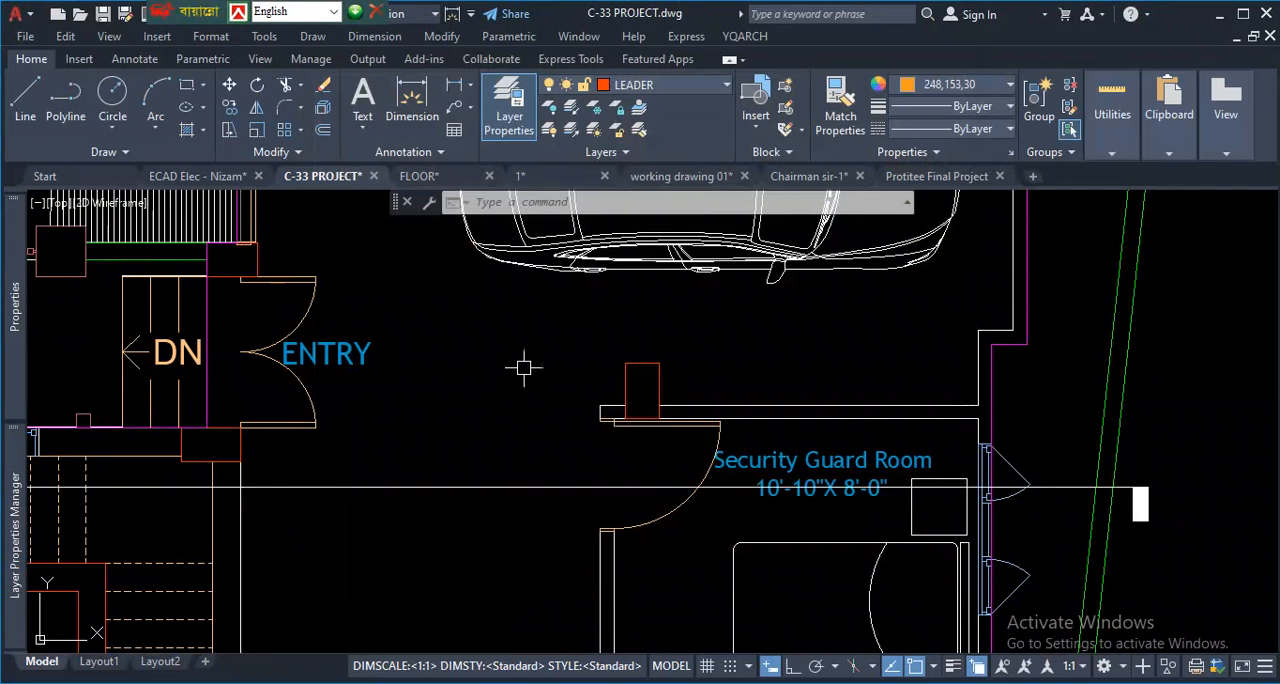
- Examine the magenta outer wall line and the columns around the garage and shutter door
{"action": "scroll", "coordinate": [457, 351], "scroll_direction": "down", "scroll_amount": 6}
{"action": "scroll", "coordinate": [577, 367], "scroll_direction": "up", "scroll_amount": 5}
{"action": "scroll", "coordinate": [577, 367], "scroll_direction": "up", "scroll_amount": 2}
{"action": "scroll", "coordinate": [351, 329], "scroll_direction": "down", "scroll_amount": 6}
{"action": "scroll", "coordinate": [345, 355], "scroll_direction": "up", "scroll_amount": 3}
{"action": "scroll", "coordinate": [565, 262], "scroll_direction": "up", "scroll_amount": 3}
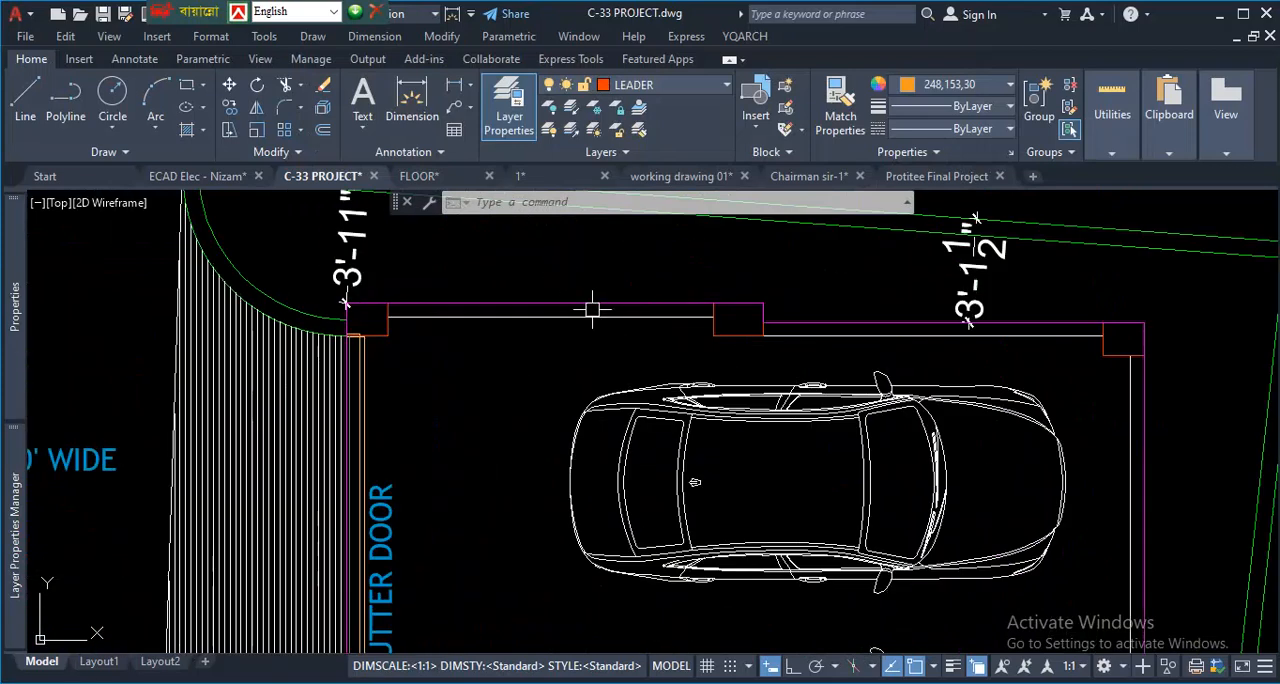
{"action": "scroll", "coordinate": [594, 310], "scroll_direction": "down", "scroll_amount": 6}
{"action": "scroll", "coordinate": [517, 363], "scroll_direction": "up", "scroll_amount": 2}
{"action": "scroll", "coordinate": [591, 360], "scroll_direction": "down", "scroll_amount": 2}
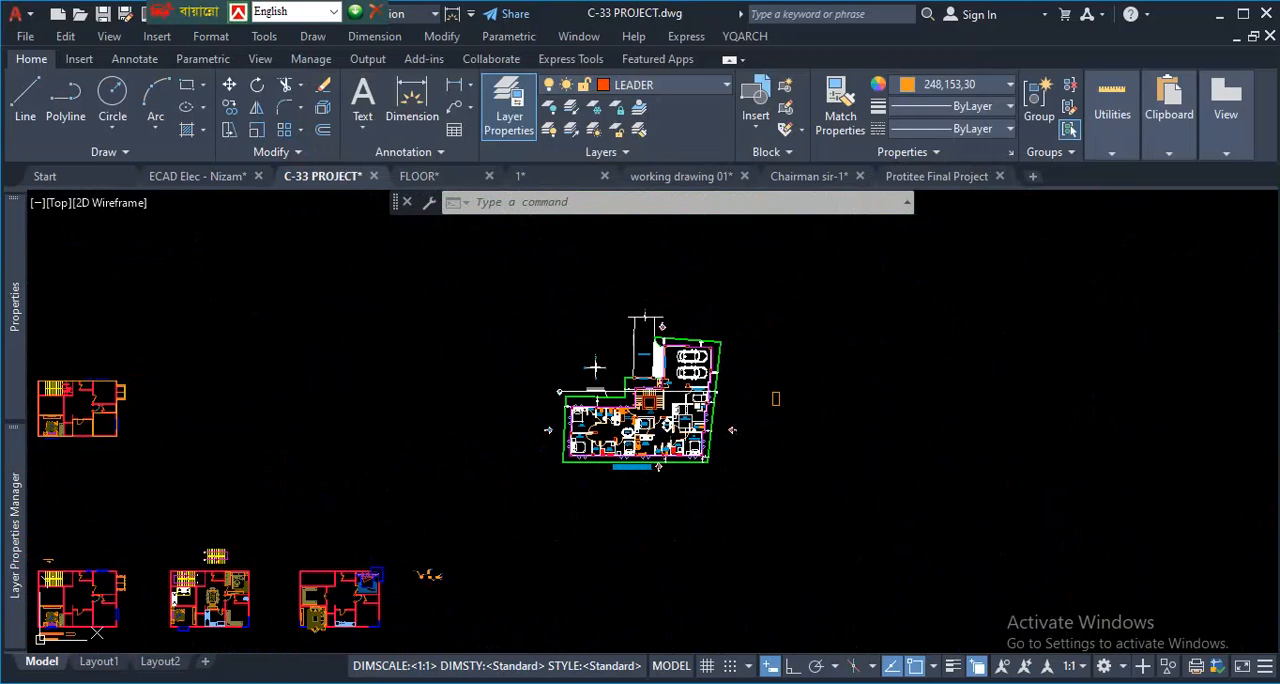
{"action": "scroll", "coordinate": [594, 367], "scroll_direction": "up", "scroll_amount": 5}
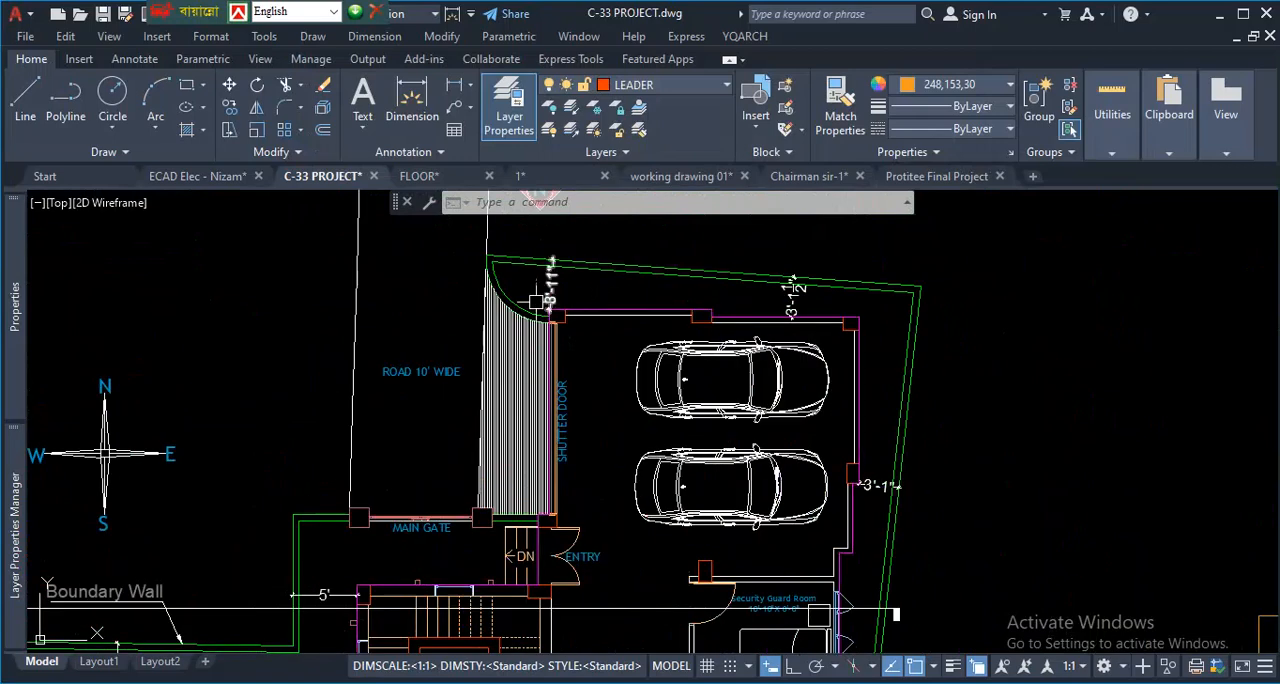
{"action": "scroll", "coordinate": [564, 346], "scroll_direction": "up", "scroll_amount": 3}
{"action": "scroll", "coordinate": [564, 346], "scroll_direction": "up", "scroll_amount": 1}
{"action": "scroll", "coordinate": [549, 331], "scroll_direction": "down", "scroll_amount": 7}
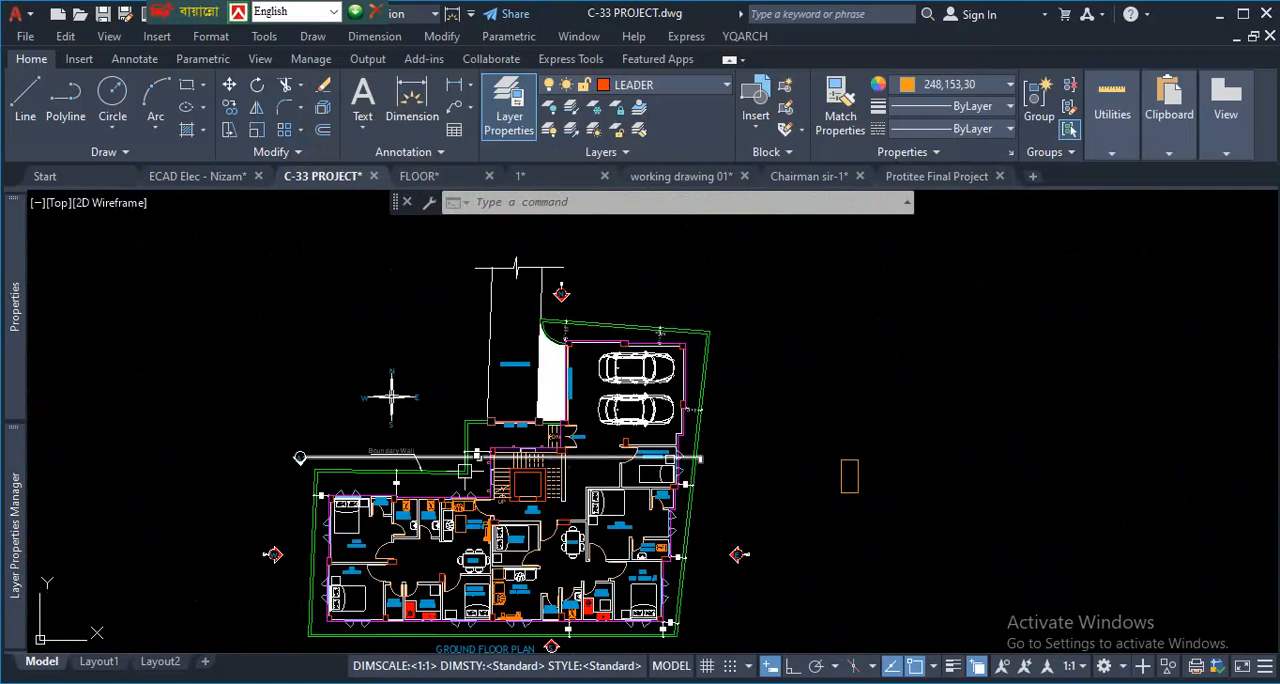
- Examine the magenta outer wall line around the column between the east A.TOILET and BED, and return to the full ground floor plan
{"action": "scroll", "coordinate": [539, 536], "scroll_direction": "up", "scroll_amount": 3}
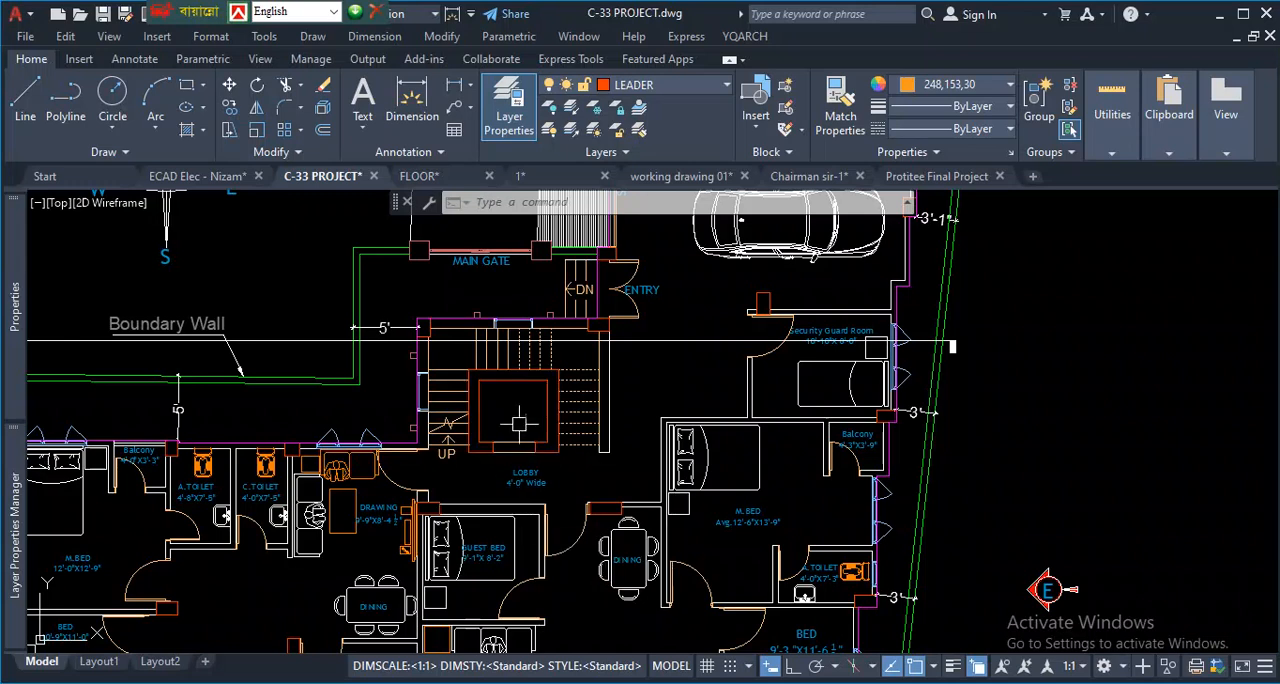
{"action": "scroll", "coordinate": [948, 368], "scroll_direction": "down", "scroll_amount": 3}
{"action": "scroll", "coordinate": [820, 462], "scroll_direction": "up", "scroll_amount": 6}
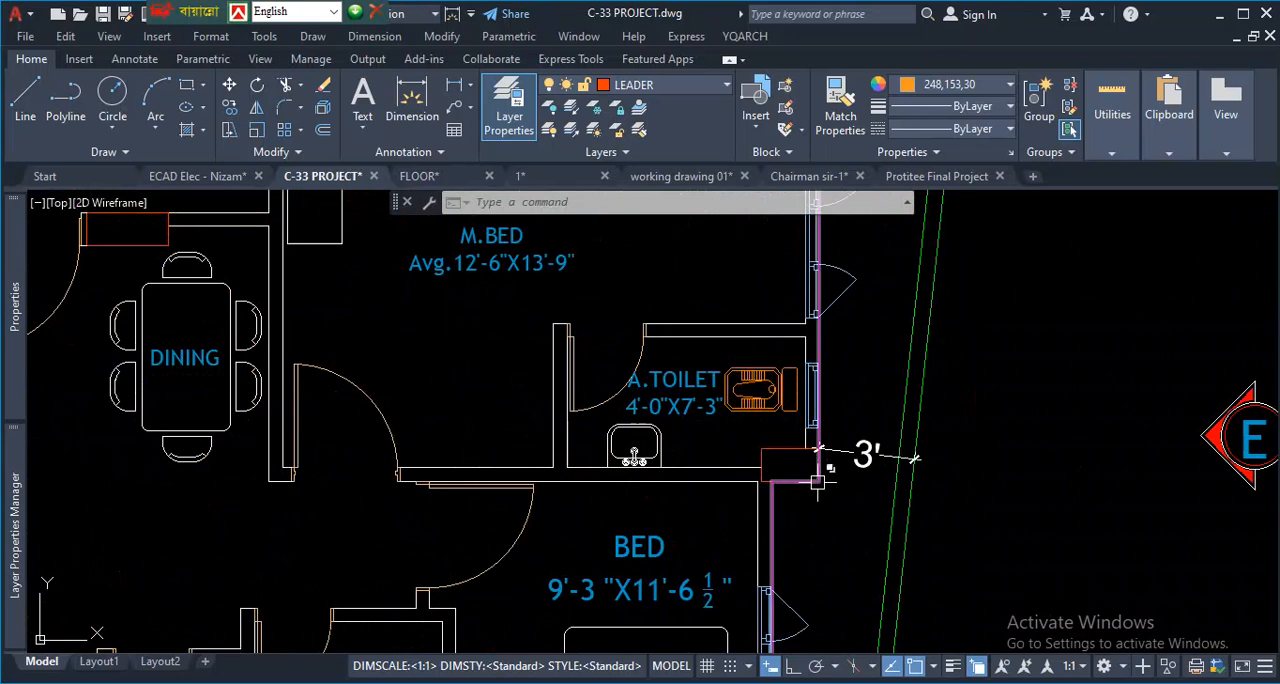
{"action": "scroll", "coordinate": [825, 440], "scroll_direction": "down", "scroll_amount": 5}
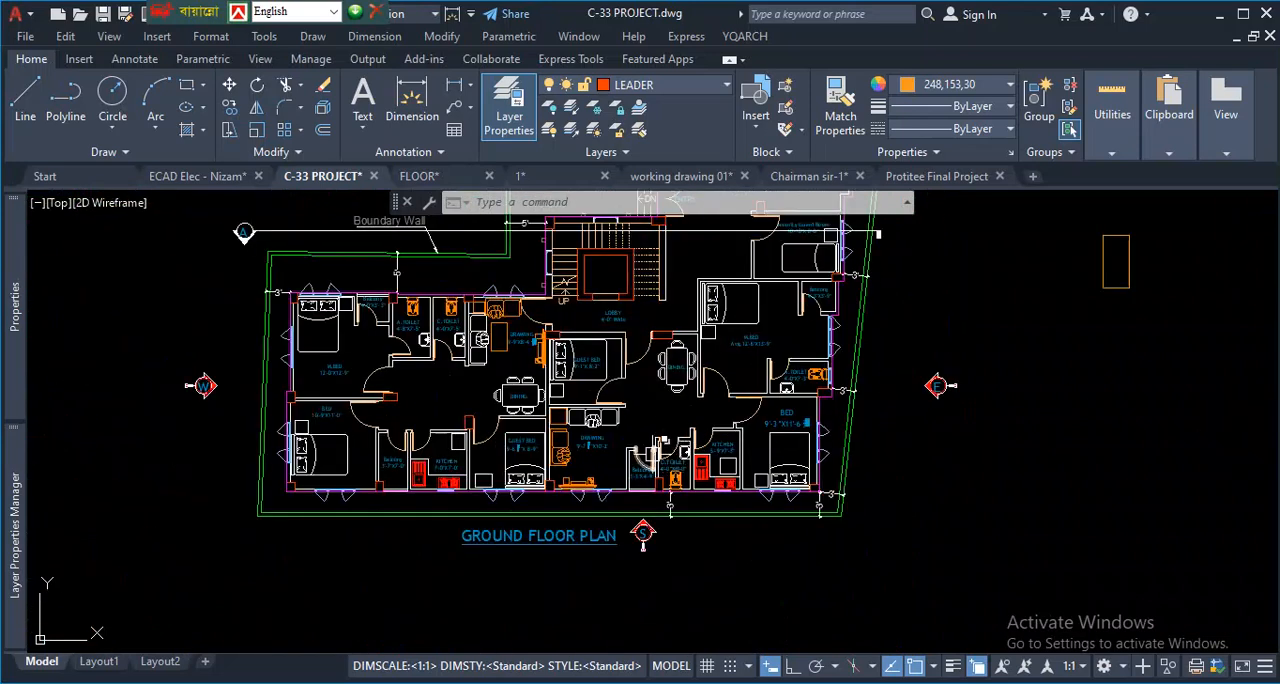
{"action": "scroll", "coordinate": [560, 400], "scroll_direction": "down", "scroll_amount": 4}
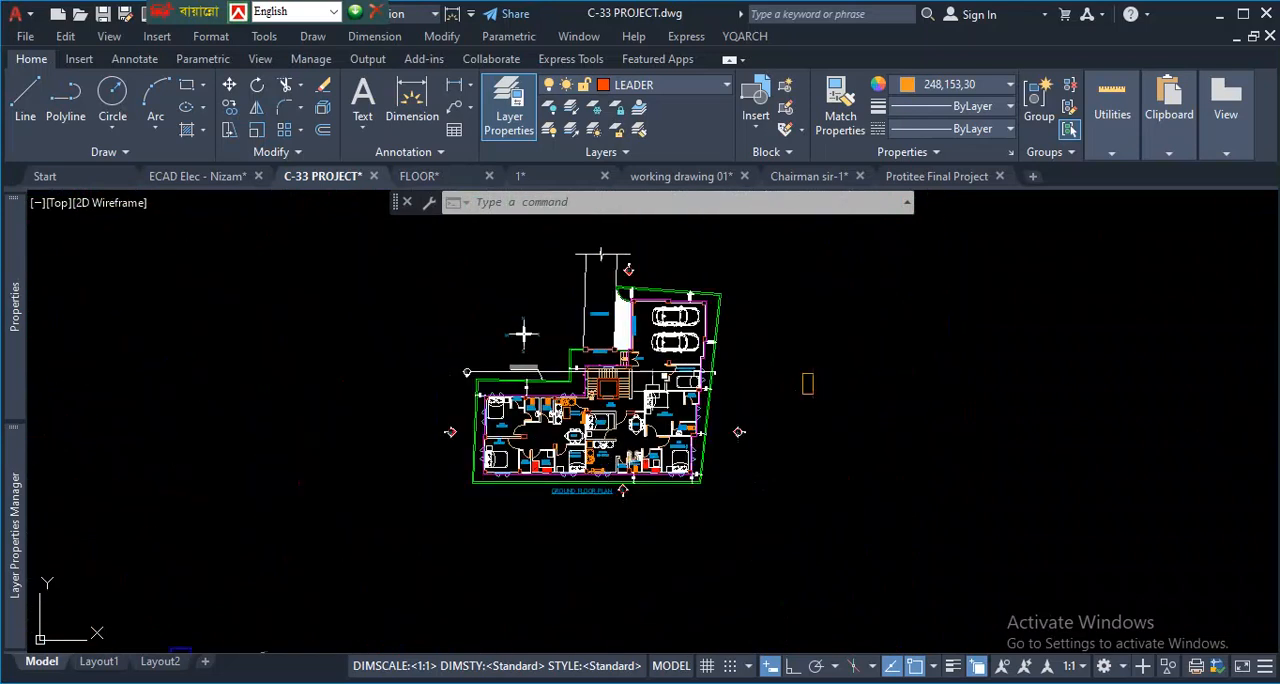
{"action": "scroll", "coordinate": [660, 292], "scroll_direction": "up", "scroll_amount": 2}
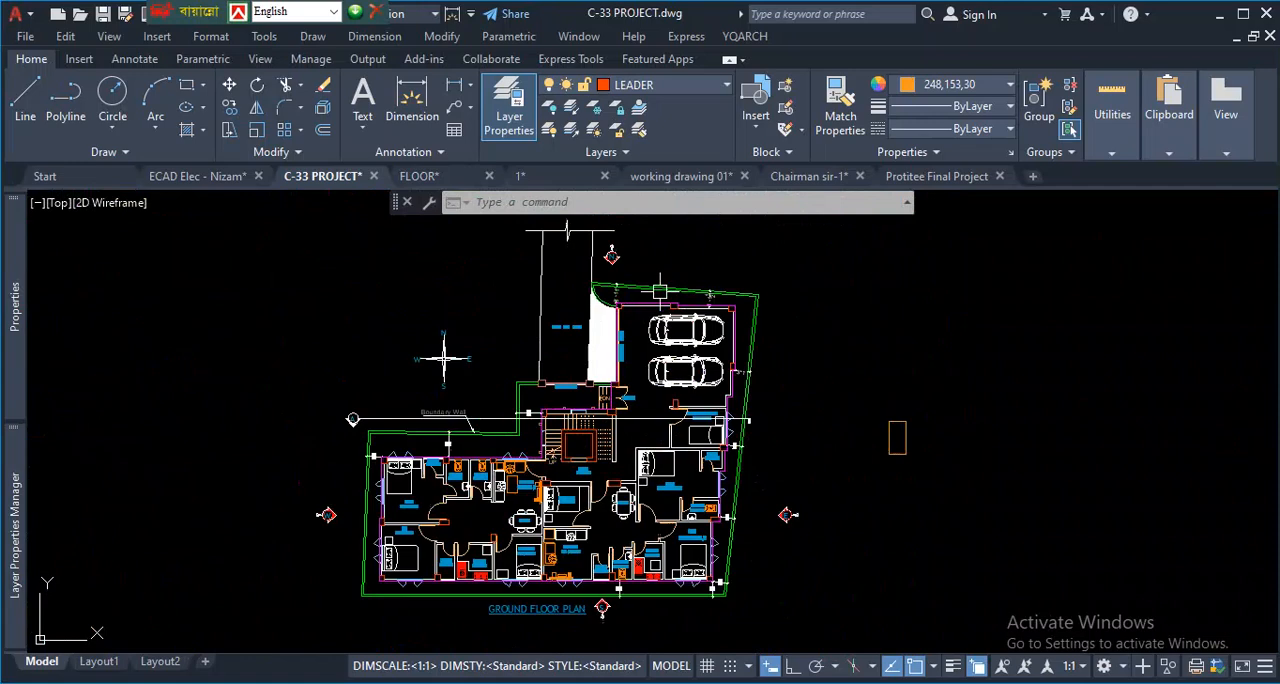
- Isolate the Final Col layer by picking a column on the garage's north wall
{"action": "left_click", "coordinate": [573, 115]}
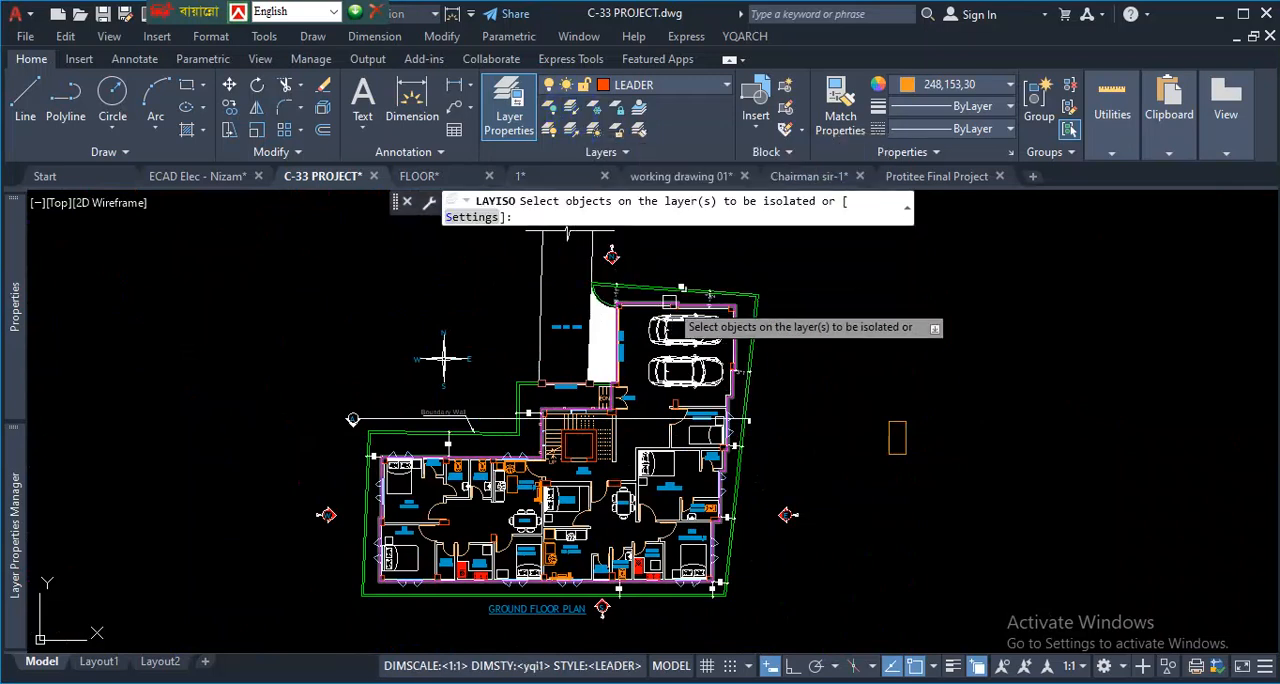
{"action": "scroll", "coordinate": [713, 330], "scroll_direction": "up", "scroll_amount": 3}
{"action": "scroll", "coordinate": [720, 316], "scroll_direction": "up", "scroll_amount": 3}
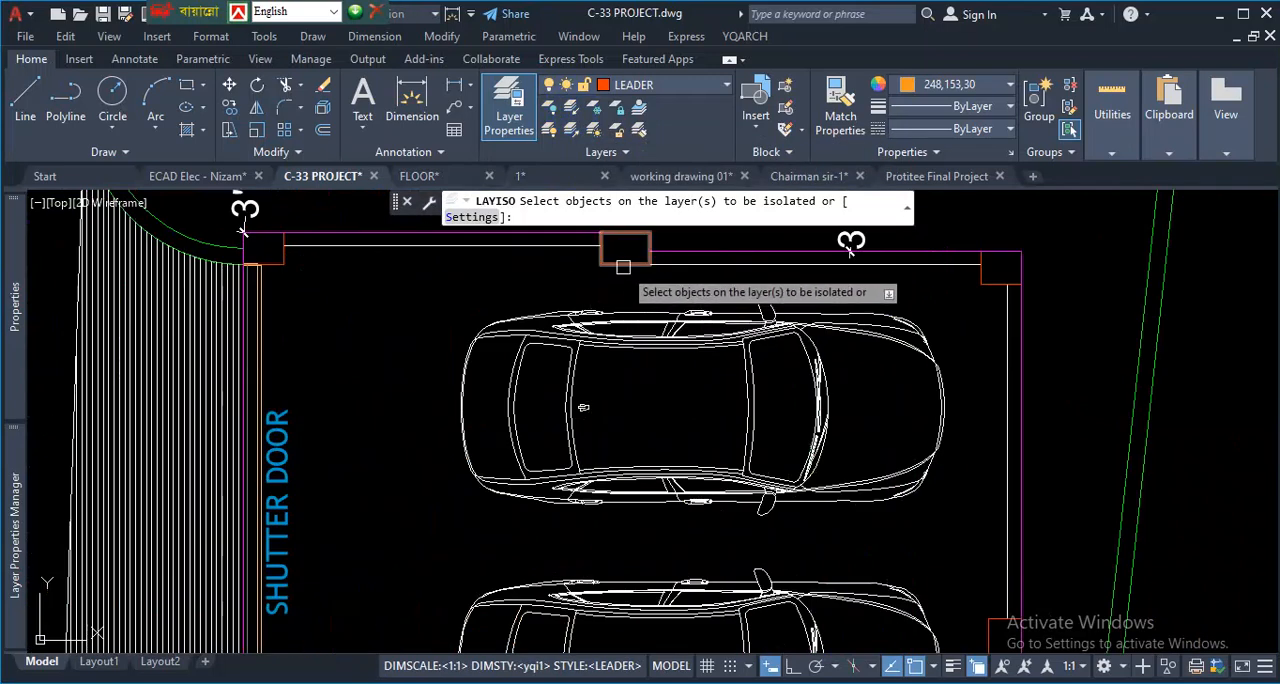
{"action": "left_click", "coordinate": [550, 288]}
{"action": "key", "text": "Return"}
{"action": "scroll", "coordinate": [623, 300], "scroll_direction": "down", "scroll_amount": 5}
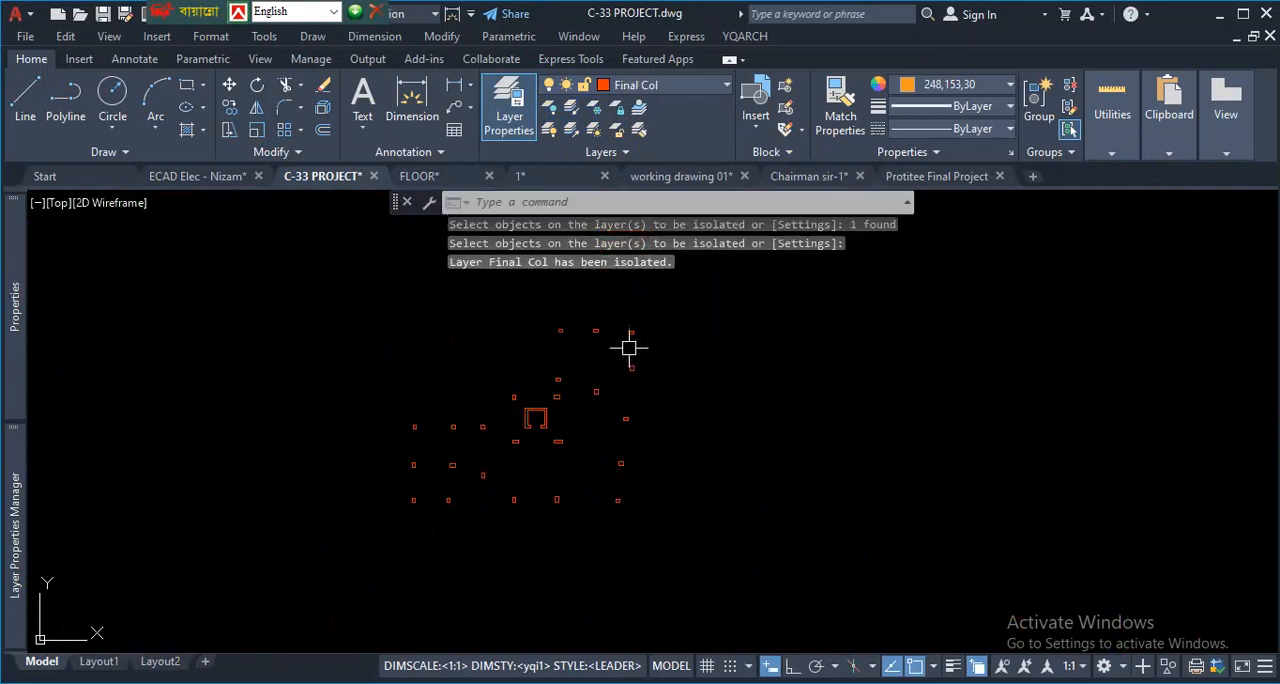
{"action": "scroll", "coordinate": [666, 358], "scroll_direction": "up", "scroll_amount": 2}
{"action": "scroll", "coordinate": [605, 378], "scroll_direction": "down", "scroll_amount": 4}
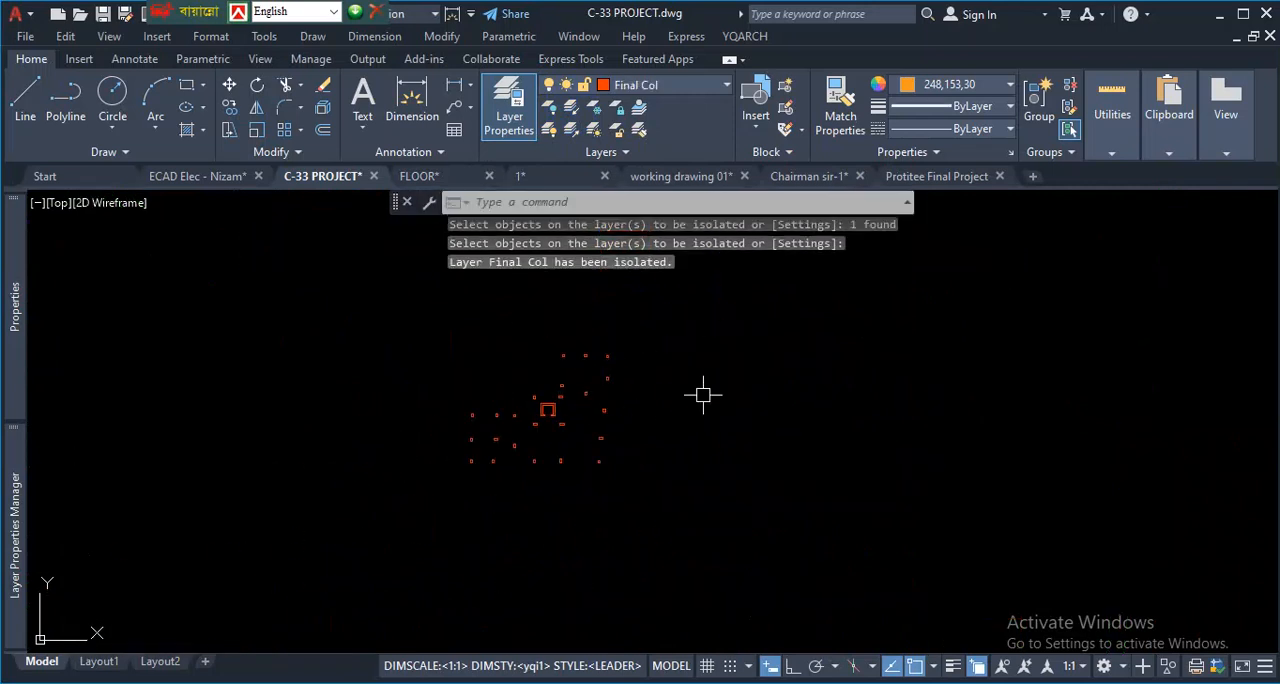
- Copy all the isolated columns horizontally to an empty area east of the ground floor plan, with Ortho on
{"action": "scroll", "coordinate": [600, 408], "scroll_direction": "up", "scroll_amount": 2}
{"action": "left_click", "coordinate": [701, 281]}
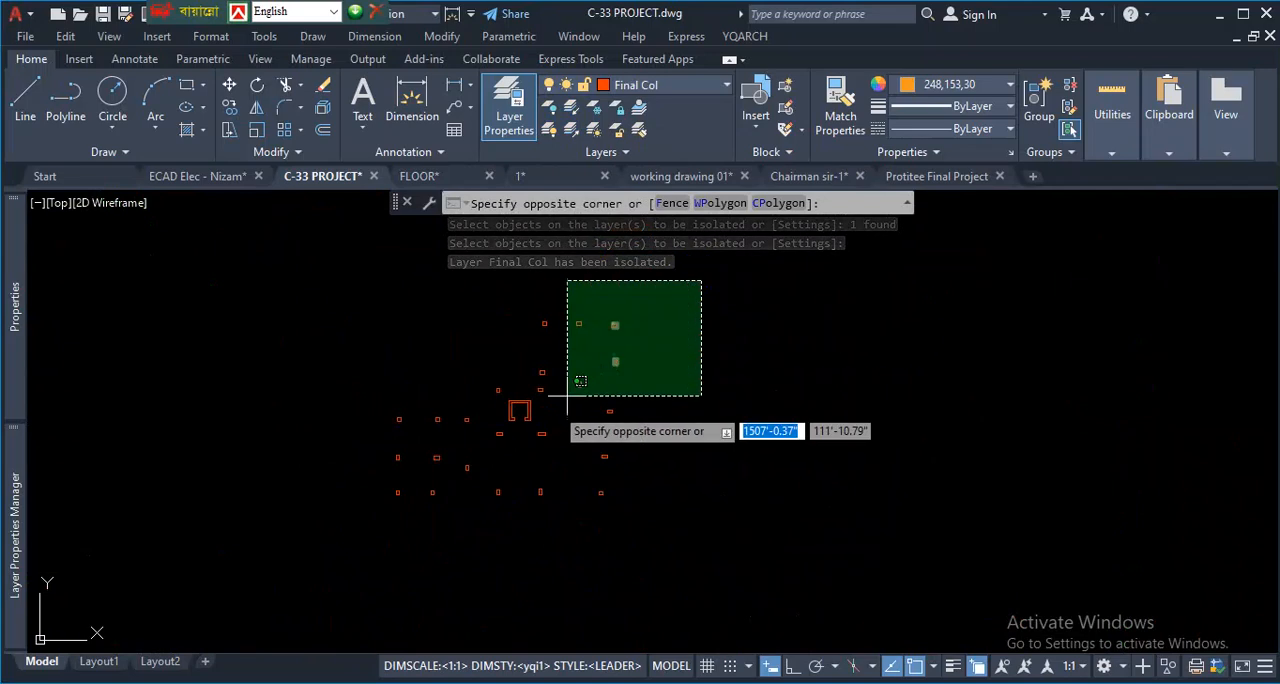
{"action": "left_click", "coordinate": [386, 517]}
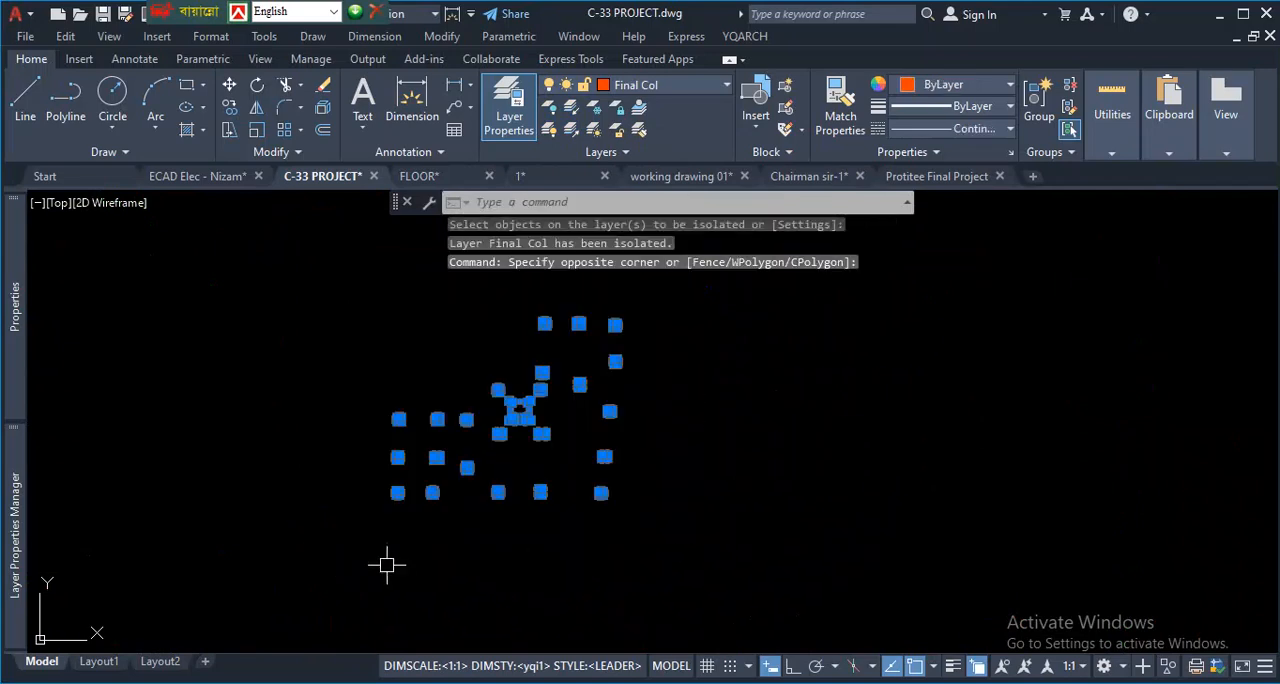
{"action": "type", "text": "co"}
{"action": "key", "text": "Return"}
{"action": "scroll", "coordinate": [385, 500], "scroll_direction": "up", "scroll_amount": 5}
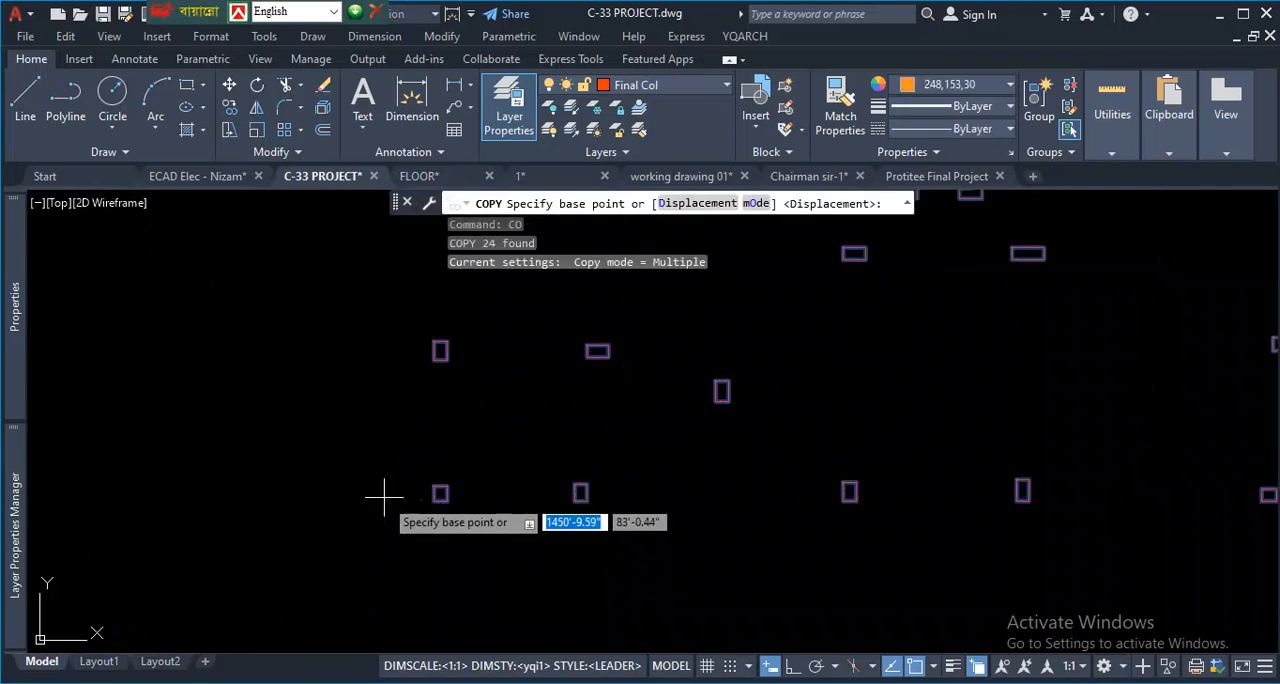
{"action": "left_click", "coordinate": [430, 505]}
{"action": "scroll", "coordinate": [263, 515], "scroll_direction": "down", "scroll_amount": 4}
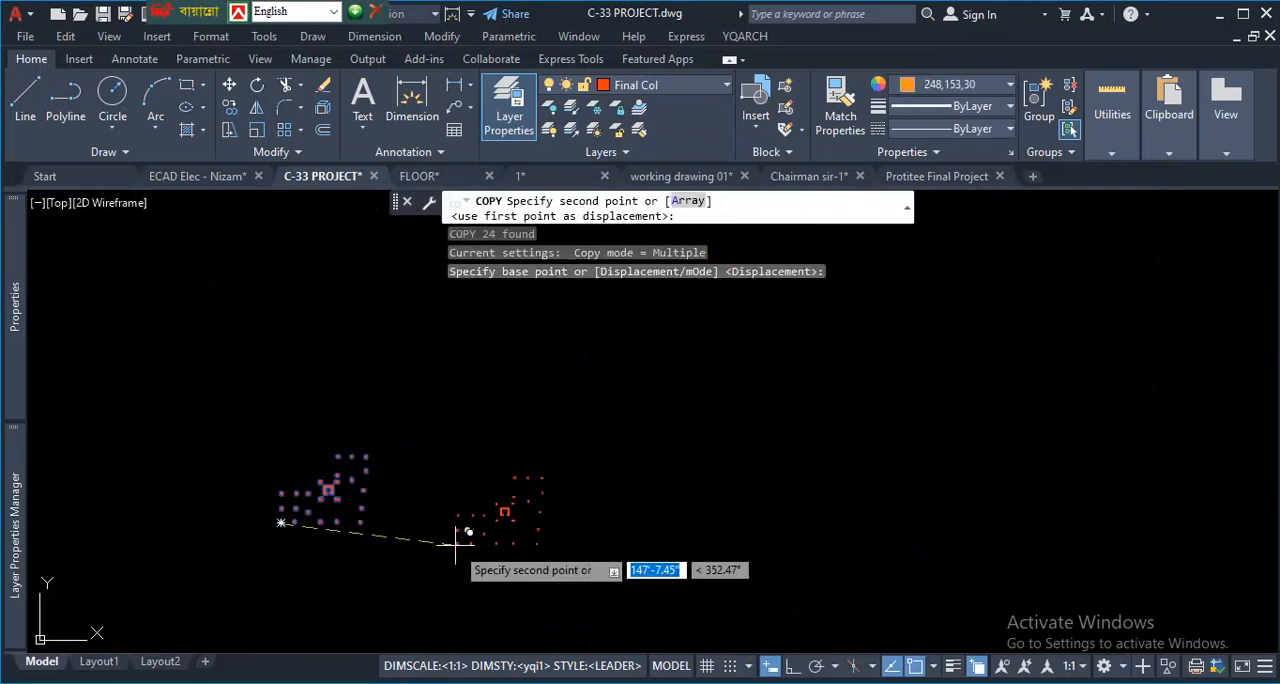
{"action": "left_click", "coordinate": [793, 665]}
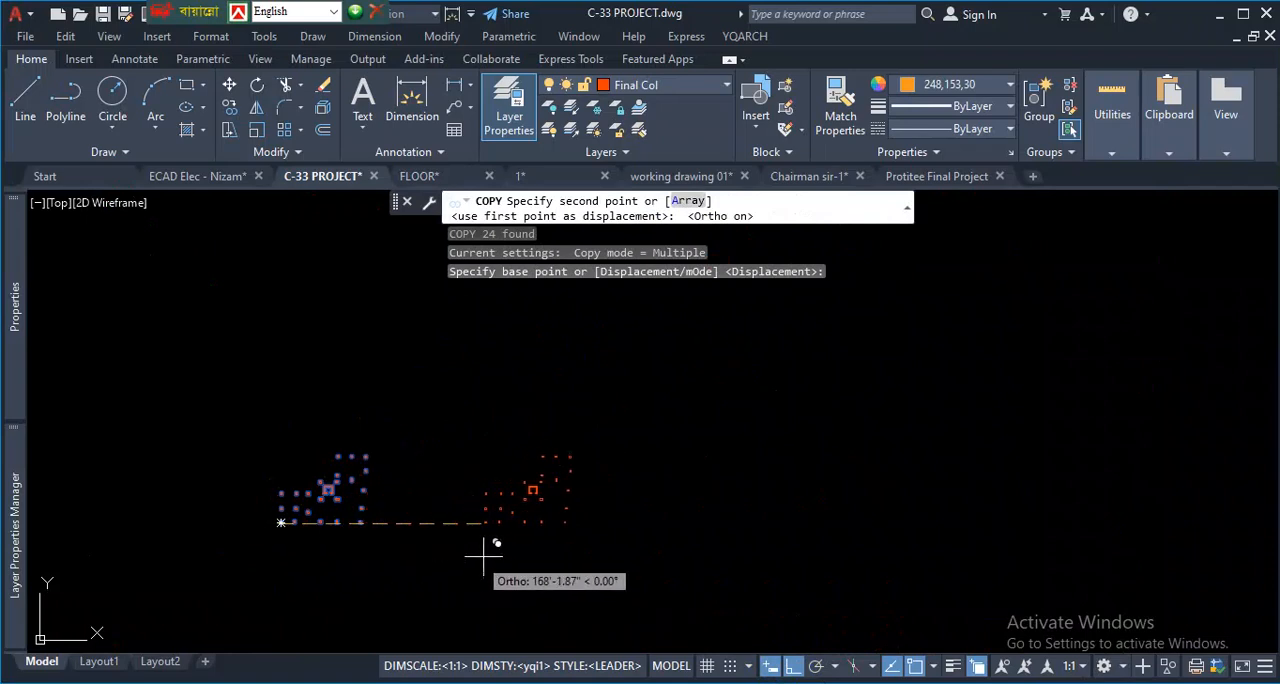
{"action": "scroll", "coordinate": [475, 520], "scroll_direction": "up", "scroll_amount": 2}
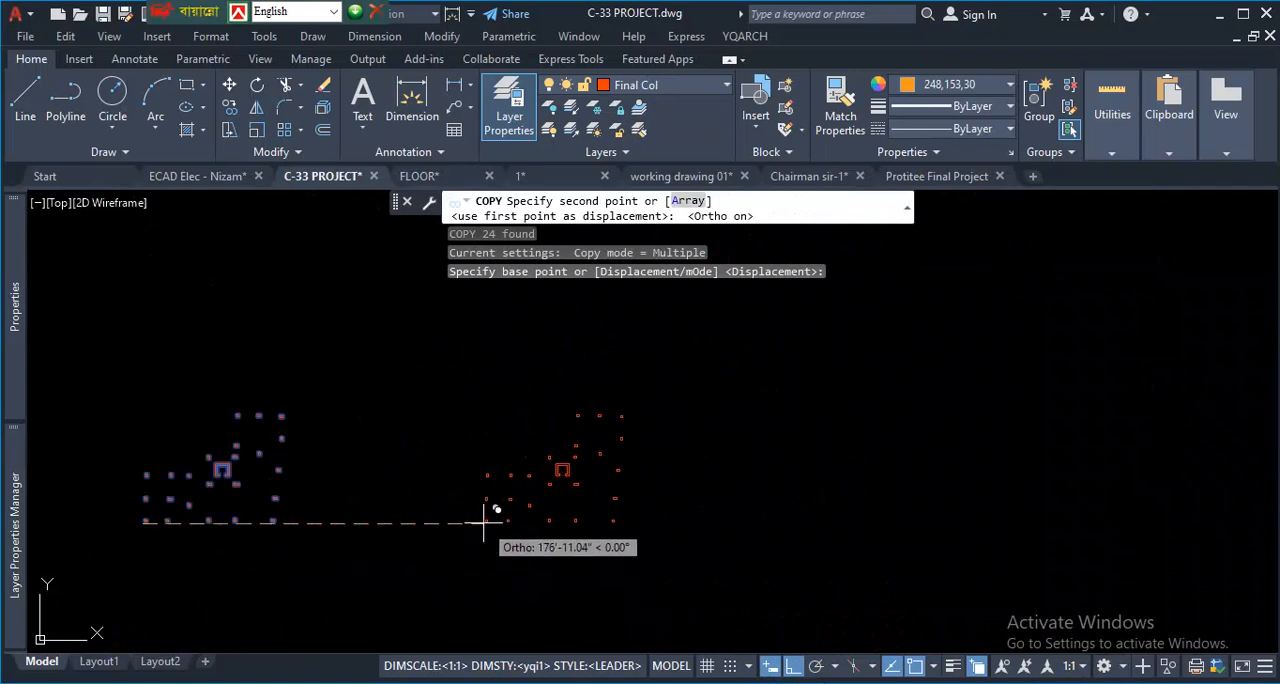
{"action": "left_click", "coordinate": [473, 522]}
{"action": "key", "text": "Escape"}
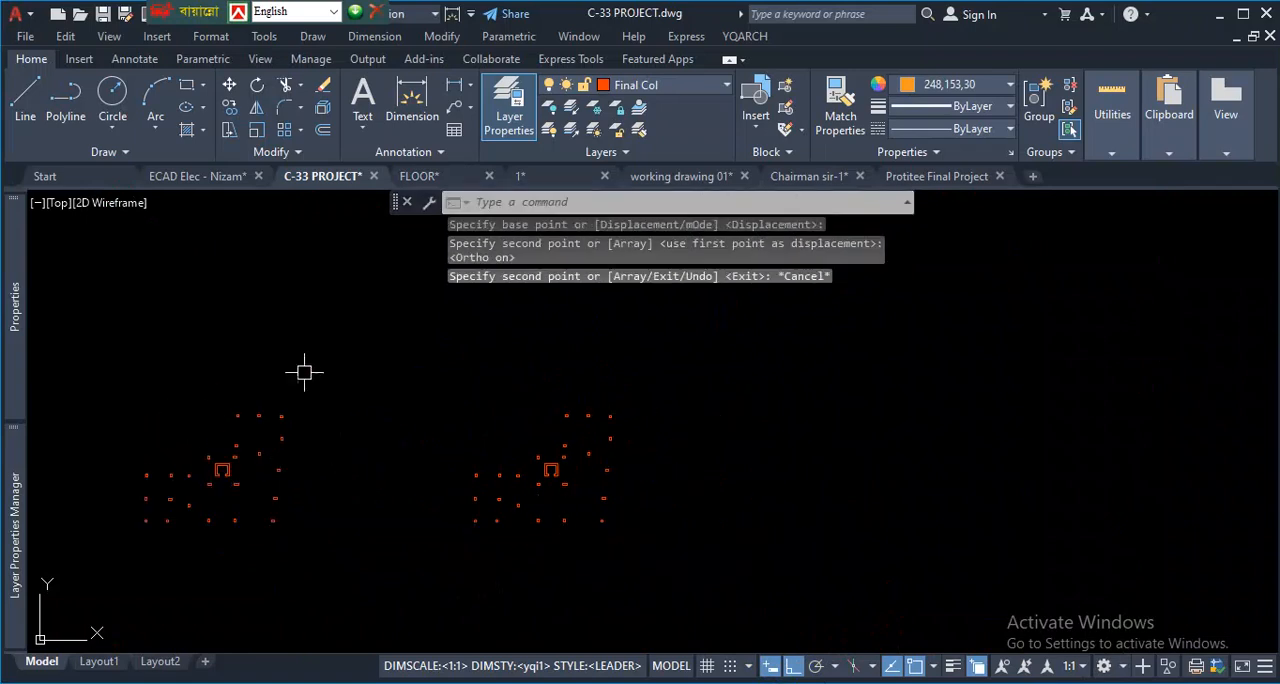
- Compare the original and copied column sets, and restore the layers hidden by the isolation
{"action": "scroll", "coordinate": [215, 487], "scroll_direction": "up", "scroll_amount": 4}
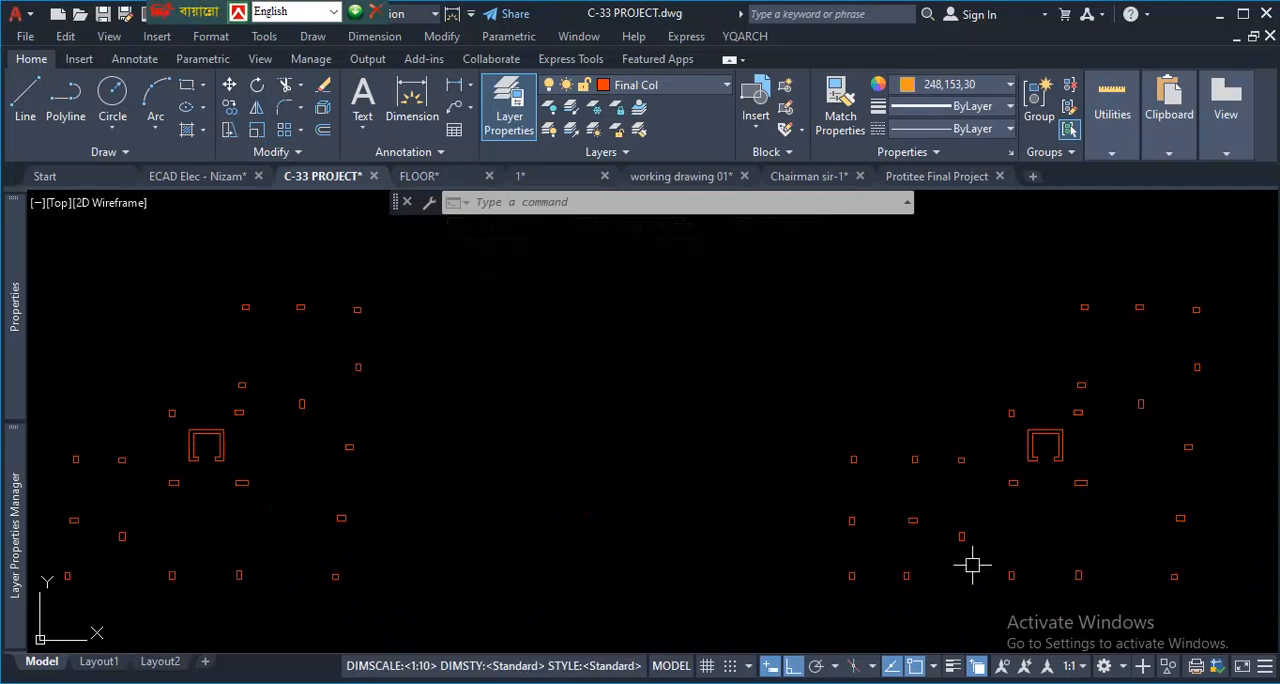
{"action": "scroll", "coordinate": [706, 495], "scroll_direction": "down", "scroll_amount": 4}
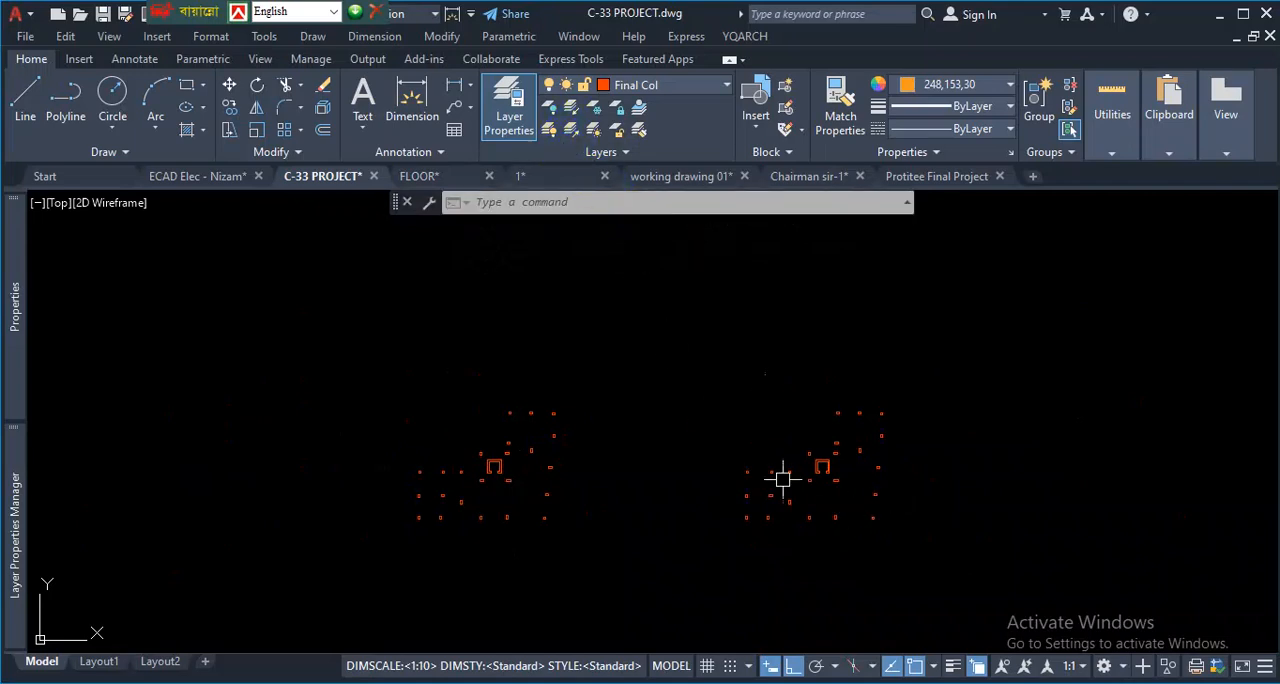
{"action": "left_click", "coordinate": [575, 138]}
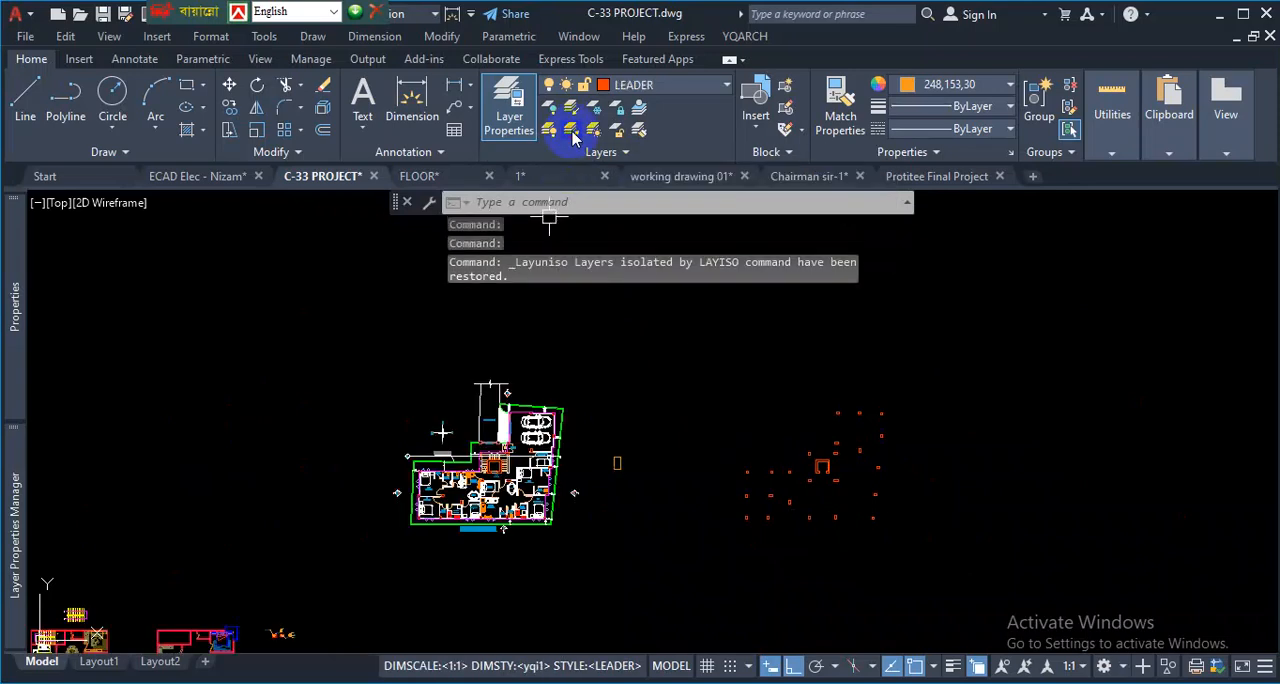
{"action": "scroll", "coordinate": [550, 340], "scroll_direction": "up", "scroll_amount": 3}
{"action": "scroll", "coordinate": [652, 466], "scroll_direction": "down", "scroll_amount": 5}
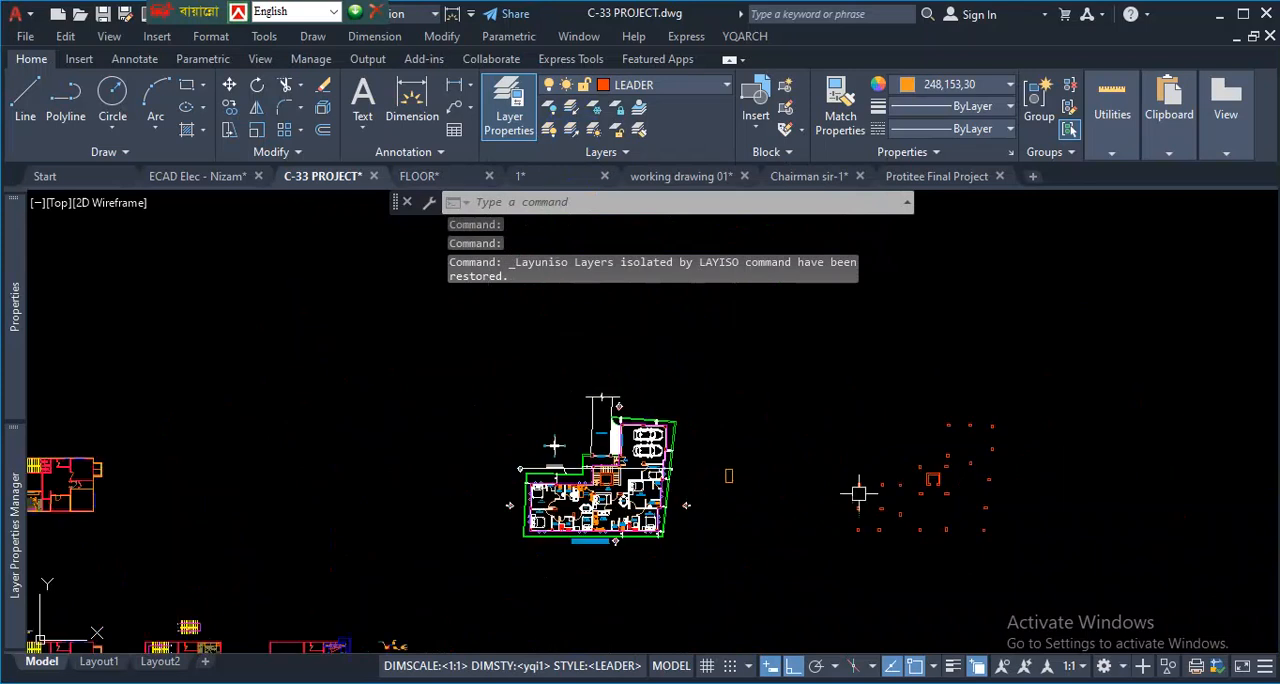
- Delete the stray orange rectangle between the ground floor plan and the copied columns
{"action": "scroll", "coordinate": [876, 490], "scroll_direction": "up", "scroll_amount": 3}
{"action": "scroll", "coordinate": [591, 469], "scroll_direction": "up", "scroll_amount": 3}
{"action": "scroll", "coordinate": [661, 449], "scroll_direction": "up", "scroll_amount": 4}
{"action": "left_click", "coordinate": [657, 423]}
{"action": "left_click", "coordinate": [494, 503]}
{"action": "key", "text": "Delete"}
- Select all columns with Select Similar, starting from the corner column above the shutter door
{"action": "scroll", "coordinate": [506, 502], "scroll_direction": "down", "scroll_amount": 5}
{"action": "scroll", "coordinate": [331, 334], "scroll_direction": "up", "scroll_amount": 3}
{"action": "scroll", "coordinate": [303, 434], "scroll_direction": "up", "scroll_amount": 5}
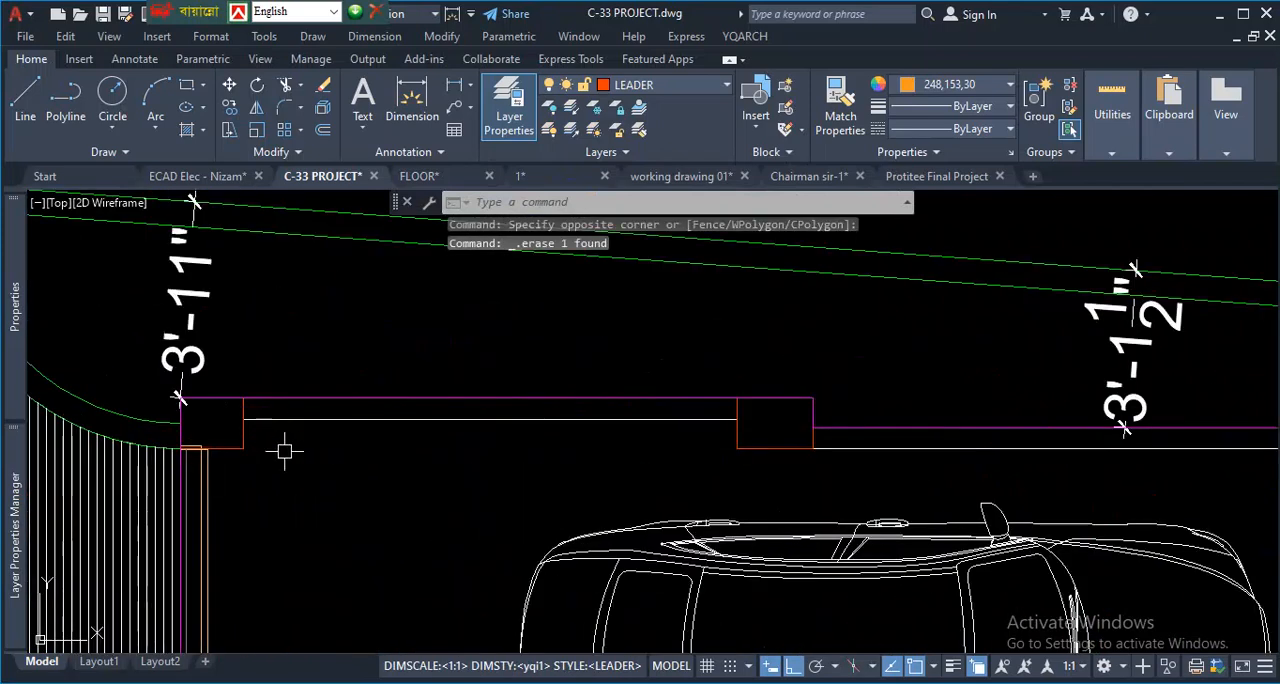
{"action": "scroll", "coordinate": [320, 450], "scroll_direction": "down", "scroll_amount": 3}
{"action": "scroll", "coordinate": [311, 463], "scroll_direction": "up", "scroll_amount": 2}
{"action": "scroll", "coordinate": [311, 463], "scroll_direction": "up", "scroll_amount": 2}
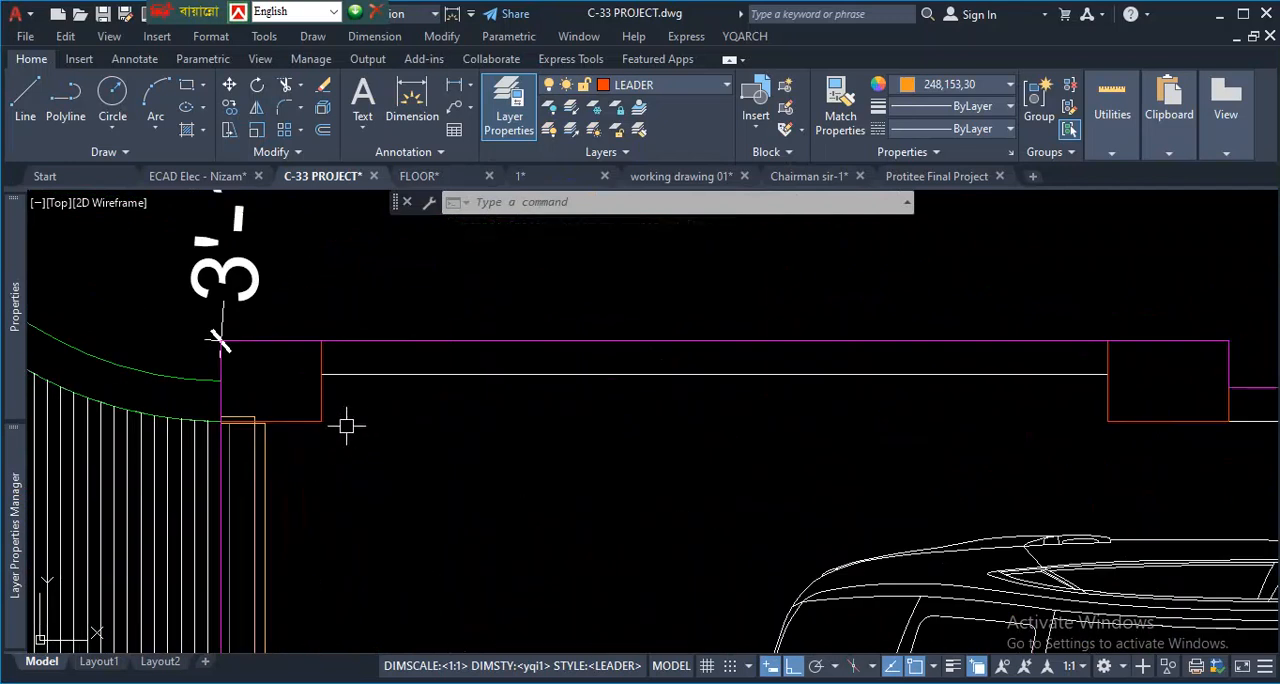
{"action": "left_click", "coordinate": [315, 405]}
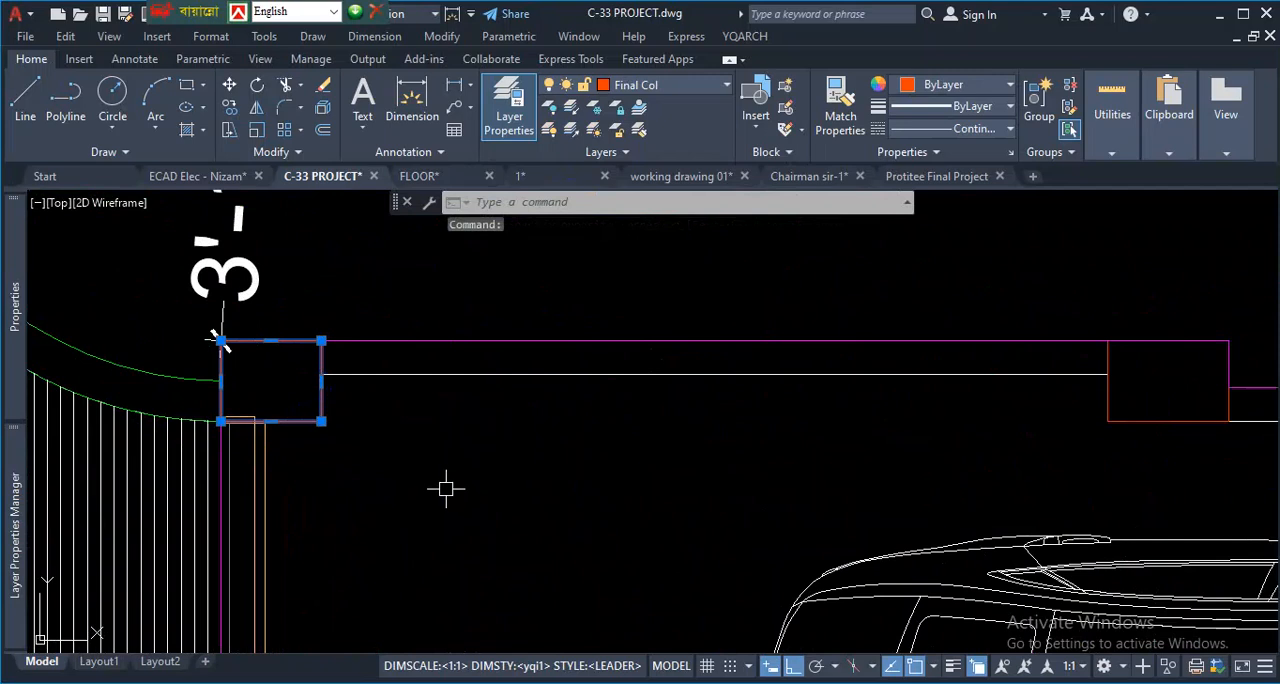
{"action": "right_click", "coordinate": [388, 445]}
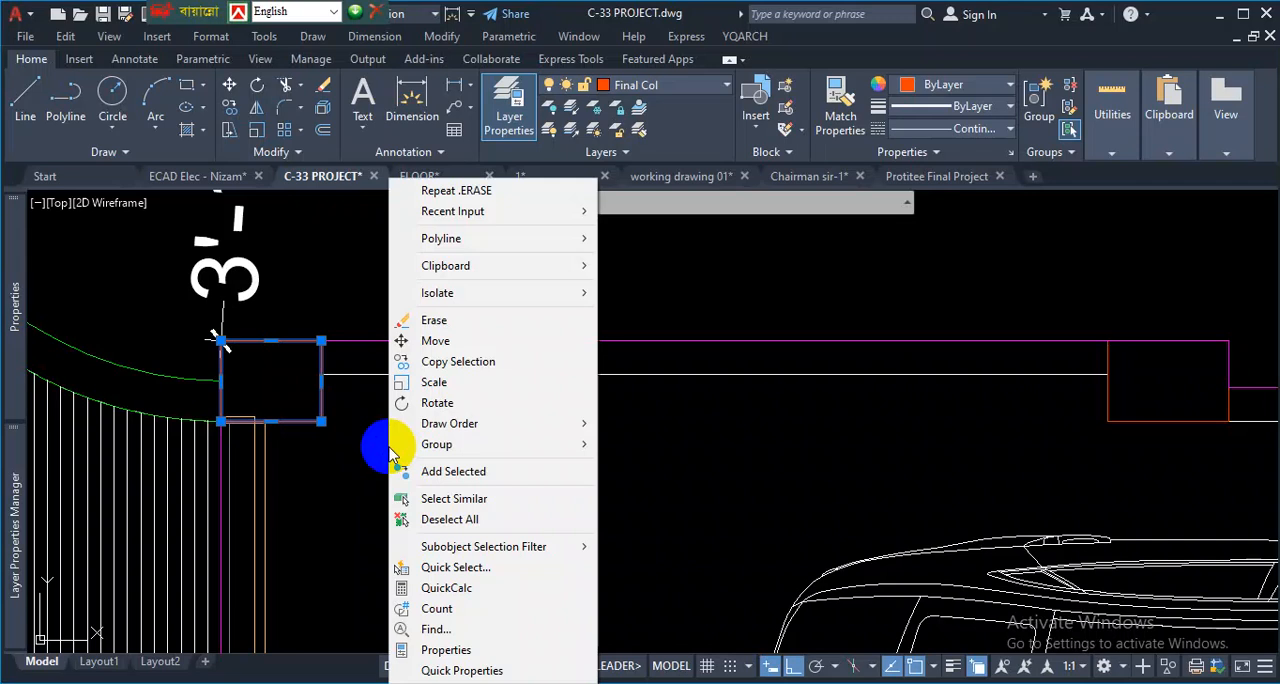
{"action": "left_click", "coordinate": [478, 498]}
{"action": "scroll", "coordinate": [560, 395], "scroll_direction": "down", "scroll_amount": 5}
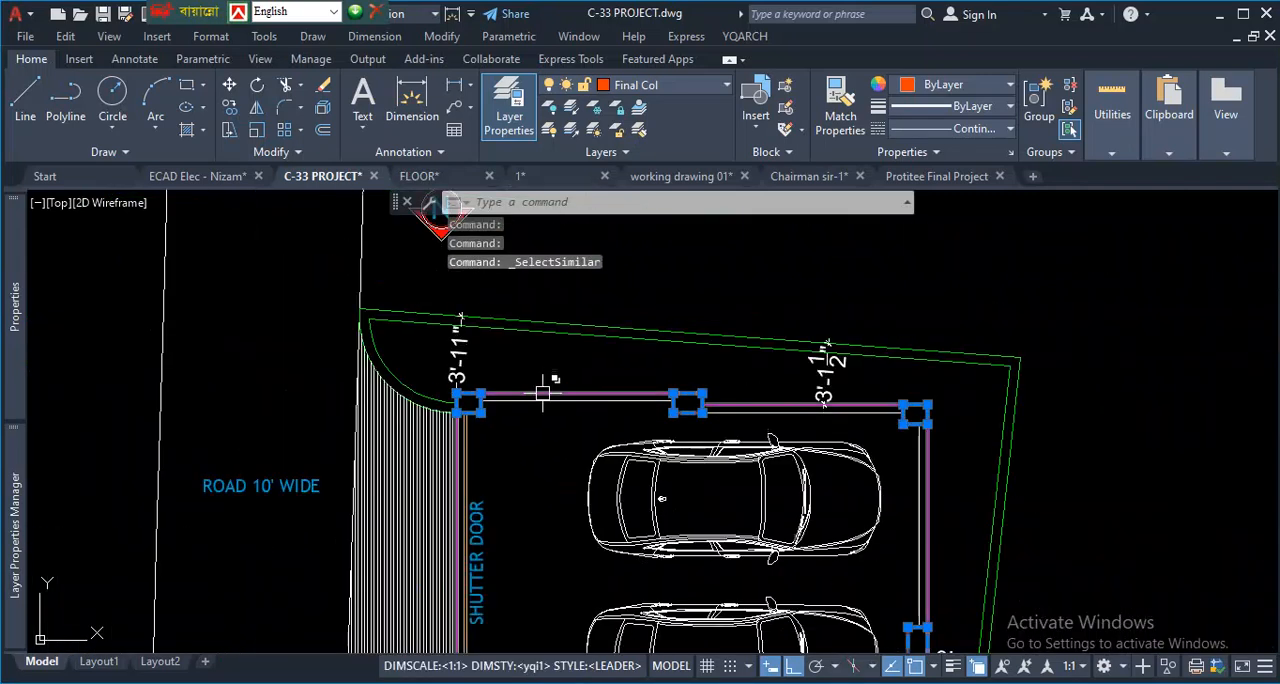
{"action": "scroll", "coordinate": [560, 395], "scroll_direction": "down", "scroll_amount": 4}
{"action": "scroll", "coordinate": [660, 241], "scroll_direction": "up", "scroll_amount": 3}
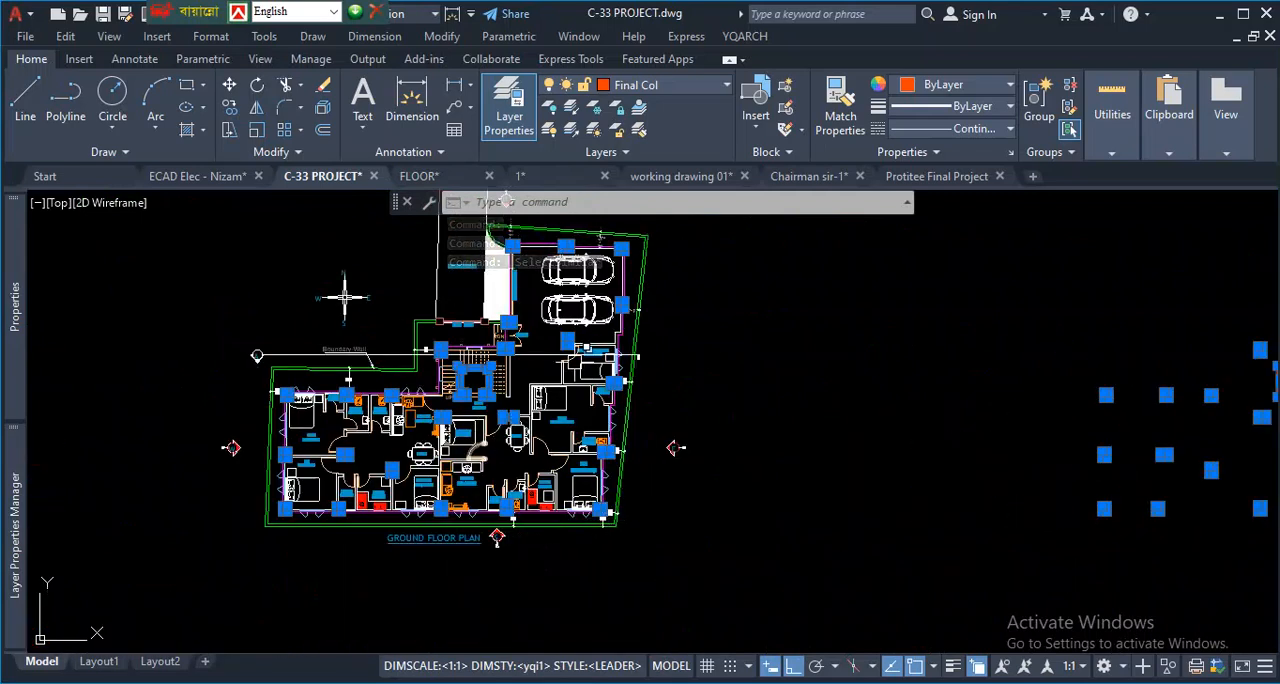
- Examine the main gate pillars against the selected columns, and compare the plan's columns with the separate column copy
{"action": "scroll", "coordinate": [530, 355], "scroll_direction": "up", "scroll_amount": 4}
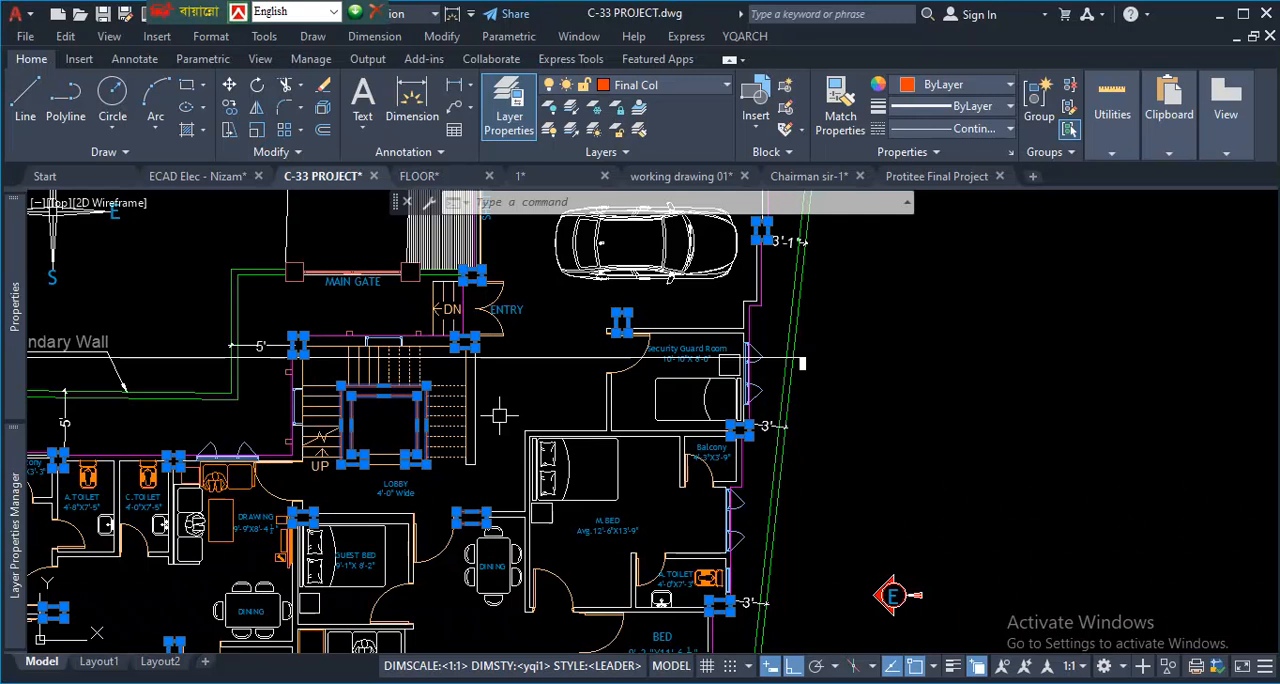
{"action": "scroll", "coordinate": [293, 272], "scroll_direction": "up", "scroll_amount": 6}
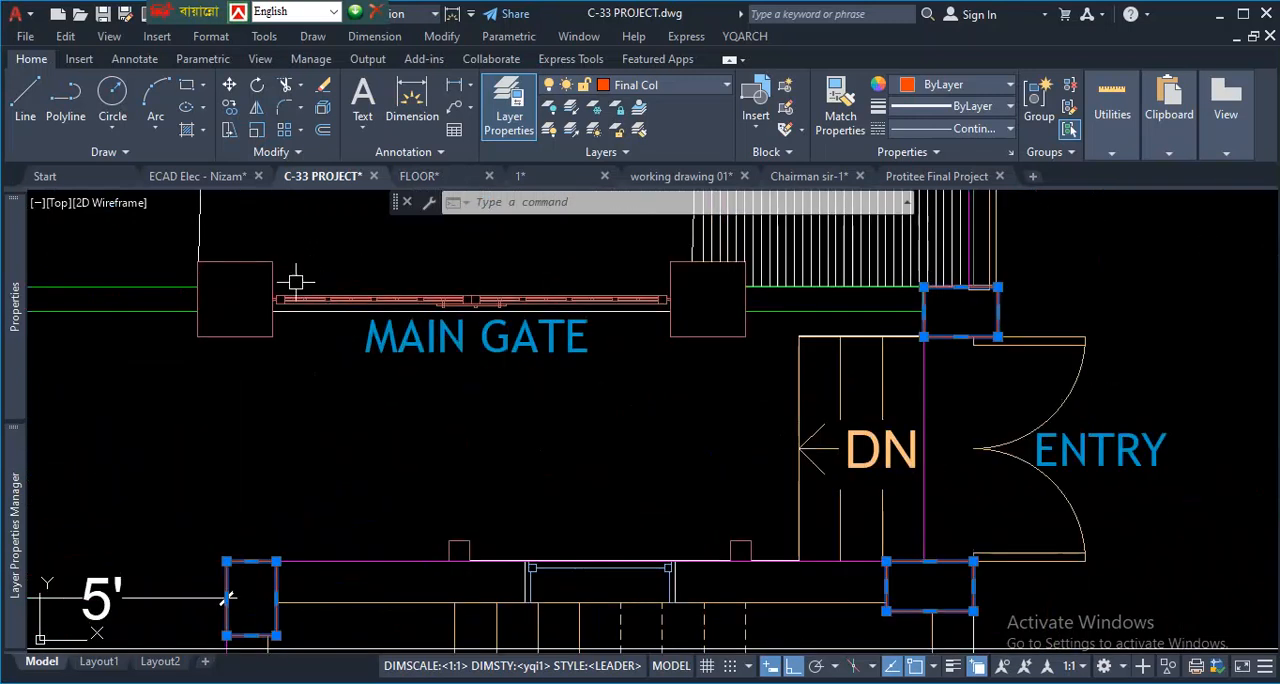
{"action": "scroll", "coordinate": [228, 275], "scroll_direction": "down", "scroll_amount": 4}
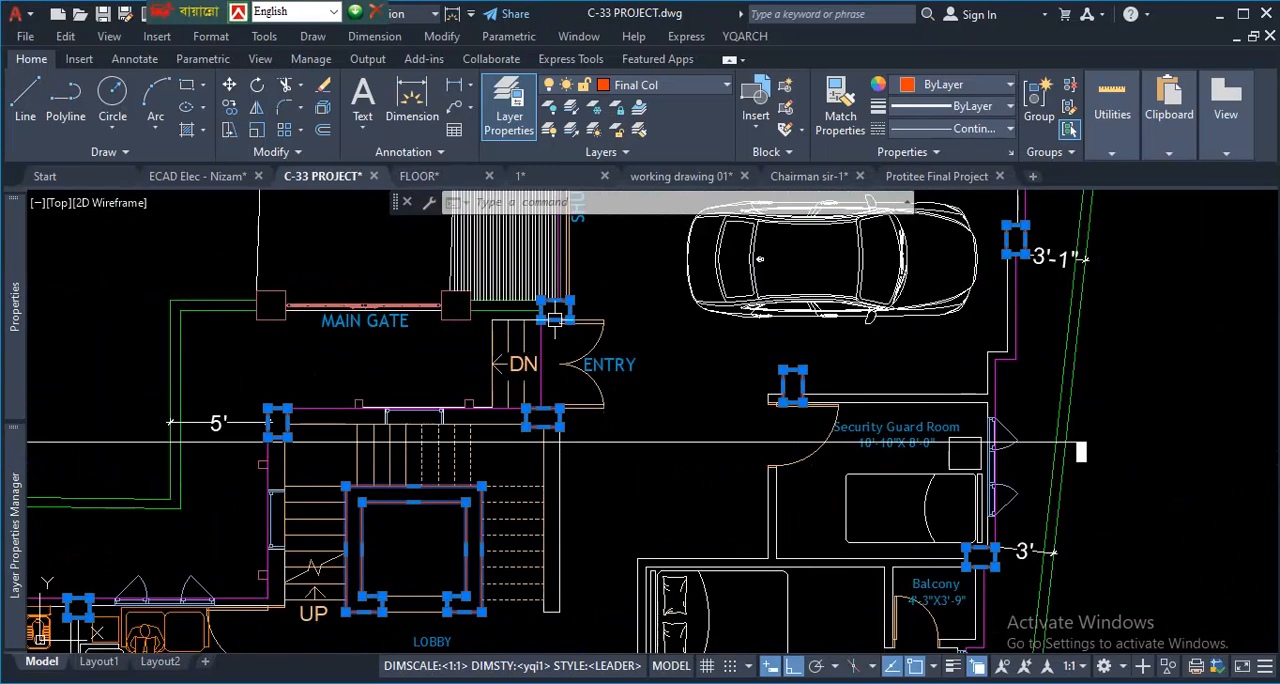
{"action": "scroll", "coordinate": [474, 332], "scroll_direction": "down", "scroll_amount": 3}
{"action": "scroll", "coordinate": [500, 320], "scroll_direction": "up", "scroll_amount": 5}
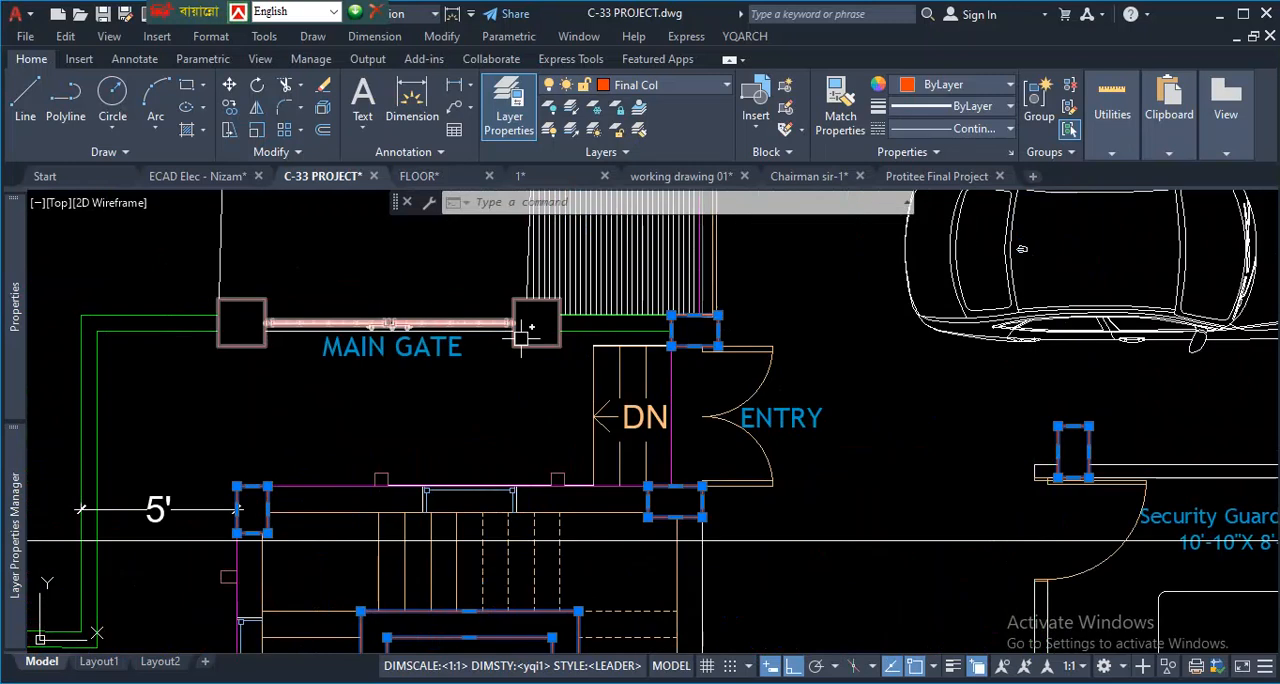
{"action": "mouse_move", "coordinate": [256, 296]}
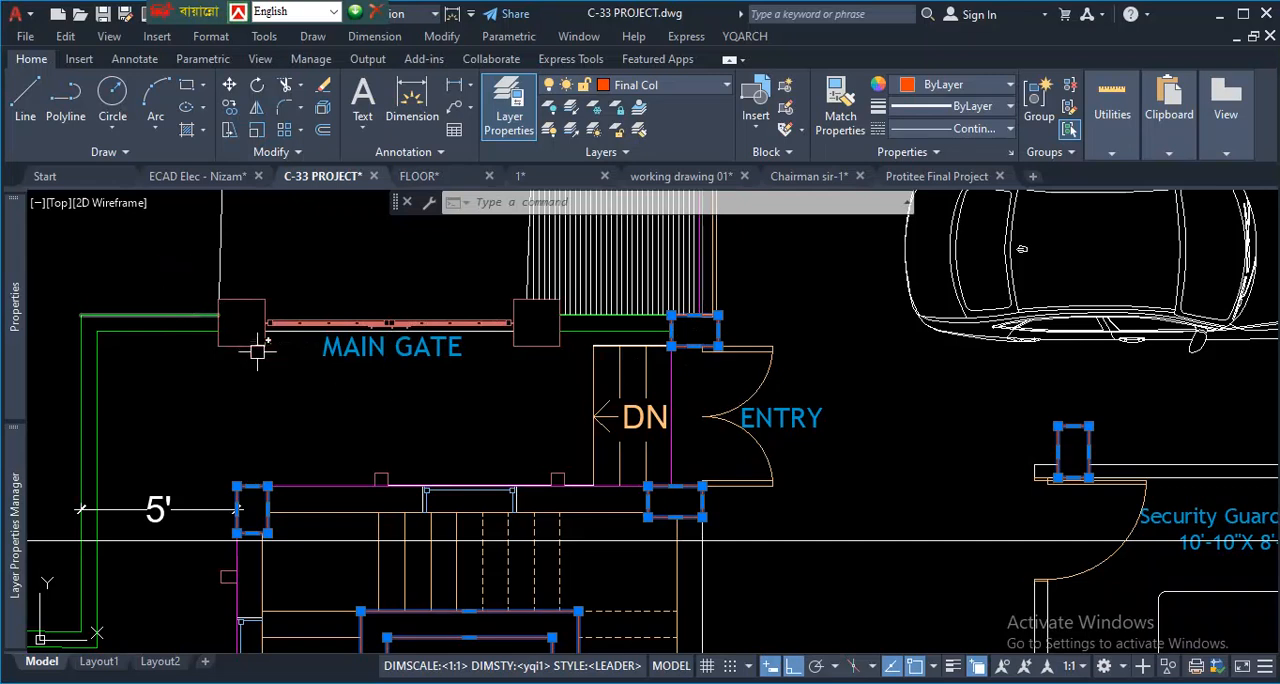
{"action": "scroll", "coordinate": [360, 307], "scroll_direction": "down", "scroll_amount": 5}
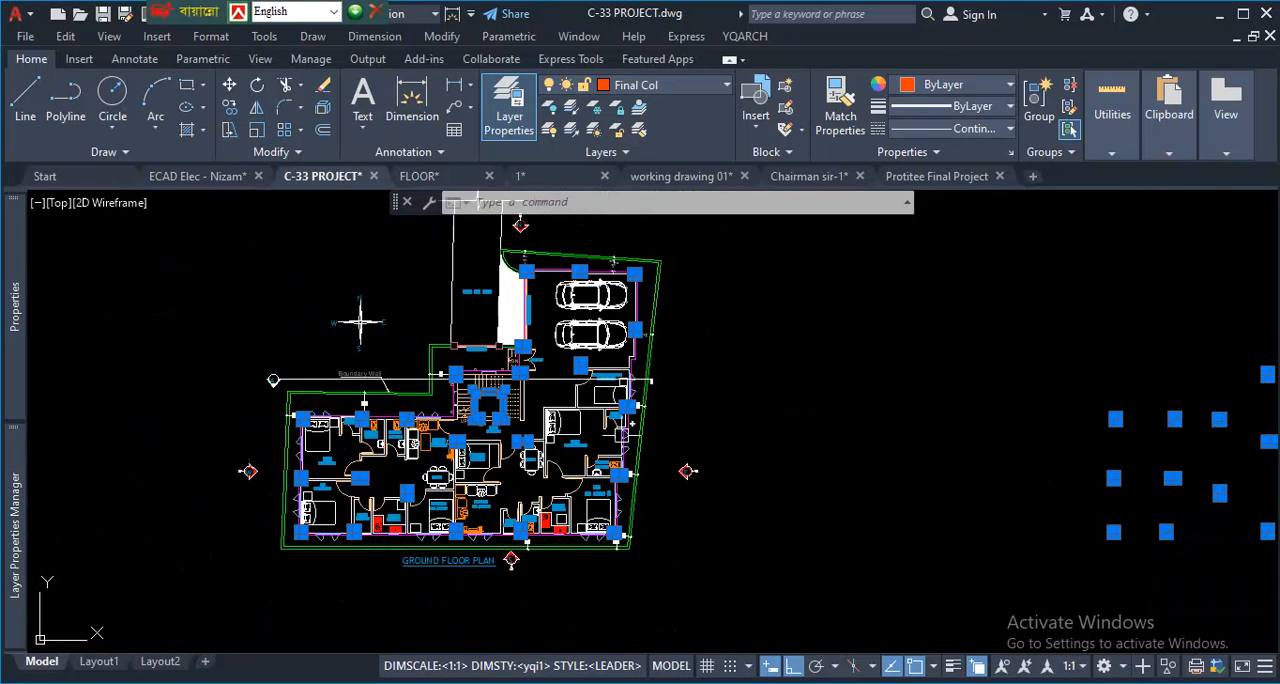
{"action": "scroll", "coordinate": [305, 308], "scroll_direction": "up", "scroll_amount": 2}
{"action": "scroll", "coordinate": [305, 308], "scroll_direction": "down", "scroll_amount": 4}
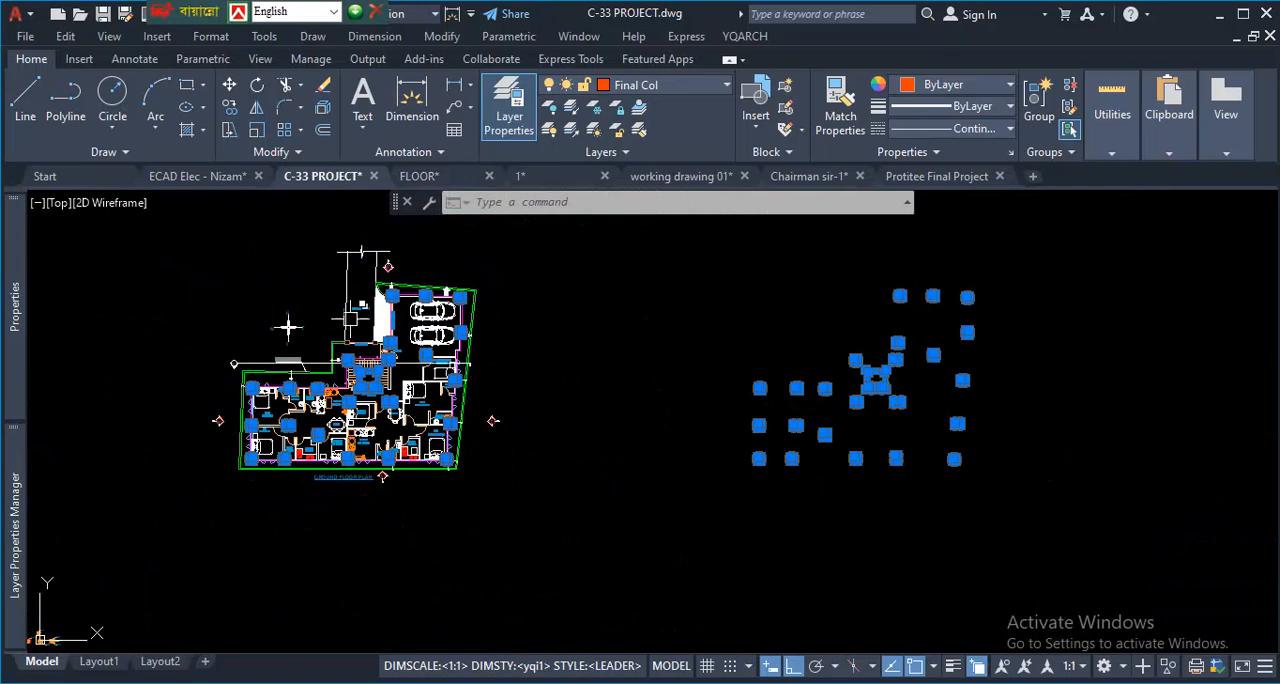
{"action": "scroll", "coordinate": [229, 286], "scroll_direction": "up", "scroll_amount": 3}
{"action": "scroll", "coordinate": [330, 347], "scroll_direction": "down", "scroll_amount": 5}
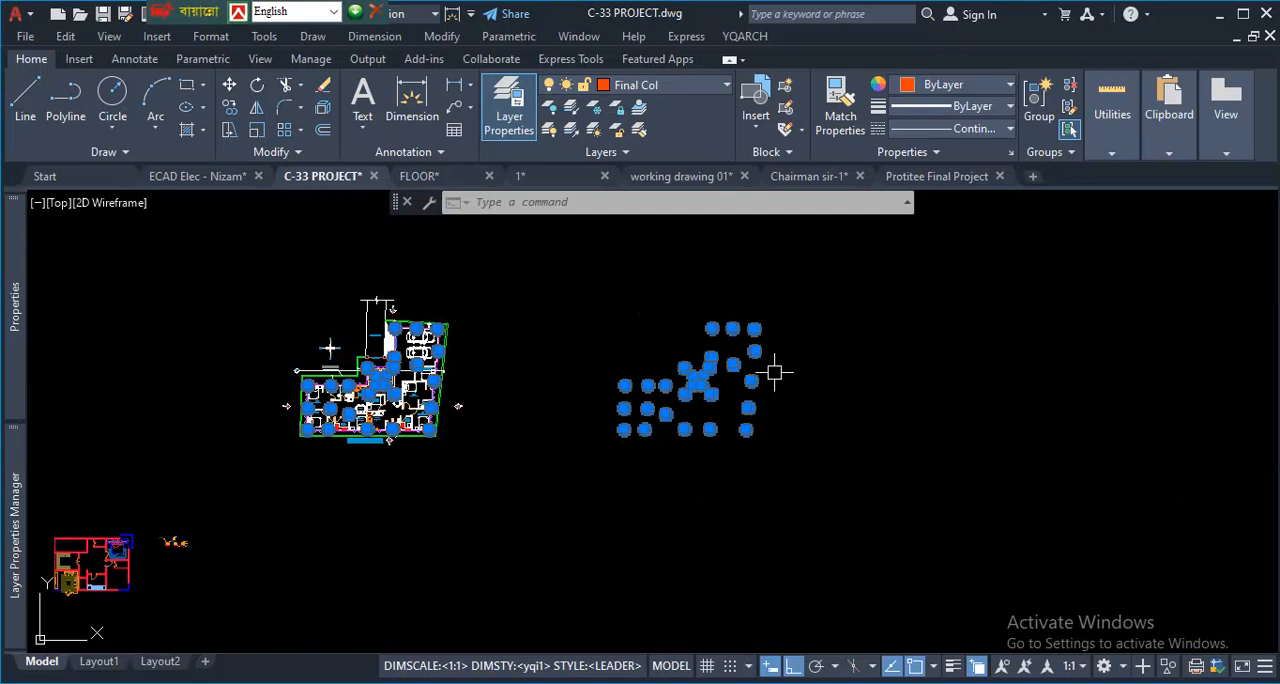
{"action": "scroll", "coordinate": [774, 373], "scroll_direction": "up", "scroll_amount": 2}
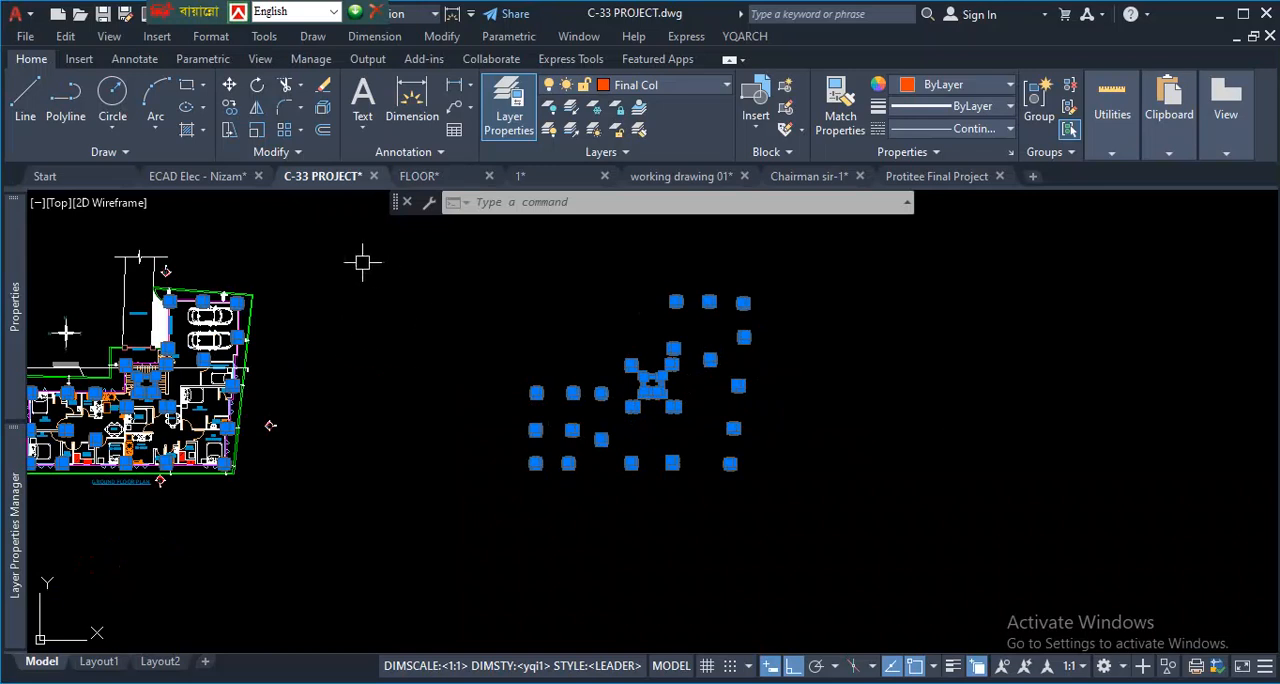
- In drawing 1, select all columns with Select Similar, starting from the column between LOBBY and M.BED on the typical floor plan
{"action": "left_click", "coordinate": [558, 177]}
{"action": "scroll", "coordinate": [425, 392], "scroll_direction": "up", "scroll_amount": 4}
{"action": "scroll", "coordinate": [669, 351], "scroll_direction": "up", "scroll_amount": 3}
{"action": "scroll", "coordinate": [516, 315], "scroll_direction": "down", "scroll_amount": 3}
{"action": "middle_click_drag", "start_coordinate": [293, 370], "coordinate": [511, 386]}
{"action": "scroll", "coordinate": [370, 354], "scroll_direction": "up", "scroll_amount": 3}
{"action": "scroll", "coordinate": [460, 370], "scroll_direction": "up", "scroll_amount": 5}
{"action": "left_click", "coordinate": [468, 373]}
{"action": "right_click", "coordinate": [430, 393]}
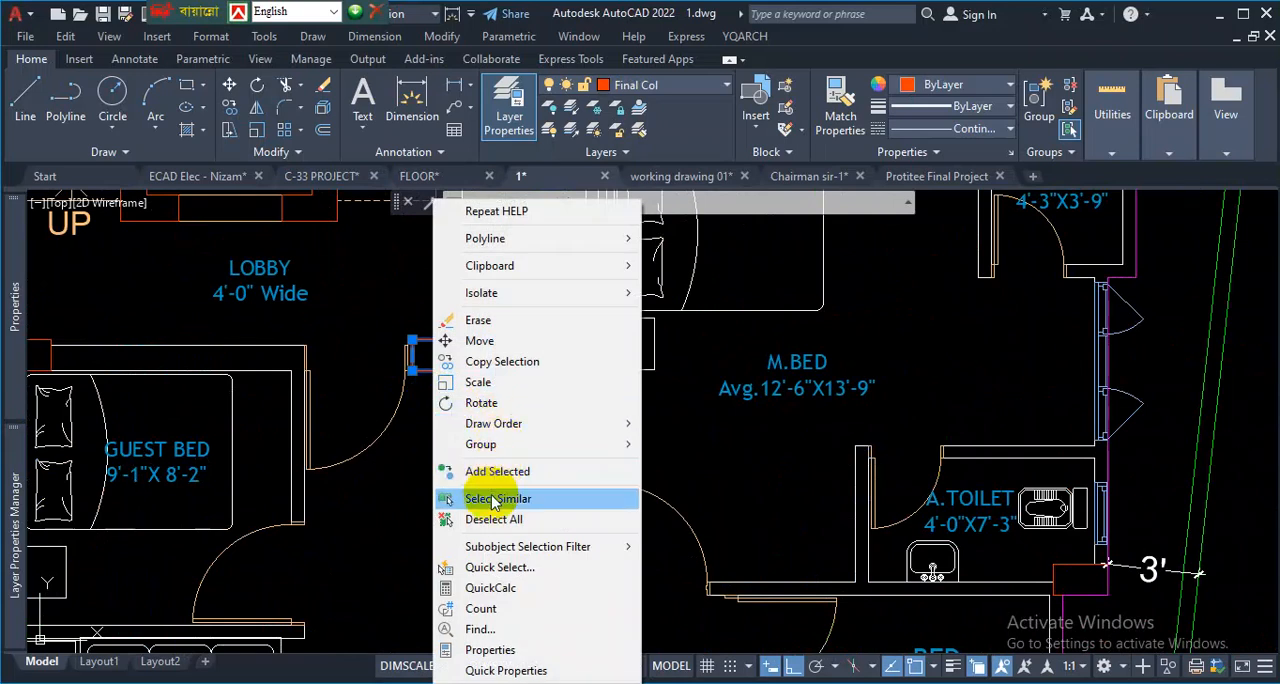
{"action": "left_click", "coordinate": [495, 498]}
{"action": "scroll", "coordinate": [700, 420], "scroll_direction": "down", "scroll_amount": 5}
{"action": "scroll", "coordinate": [545, 420], "scroll_direction": "down", "scroll_amount": 4}
{"action": "scroll", "coordinate": [560, 385], "scroll_direction": "up", "scroll_amount": 7}
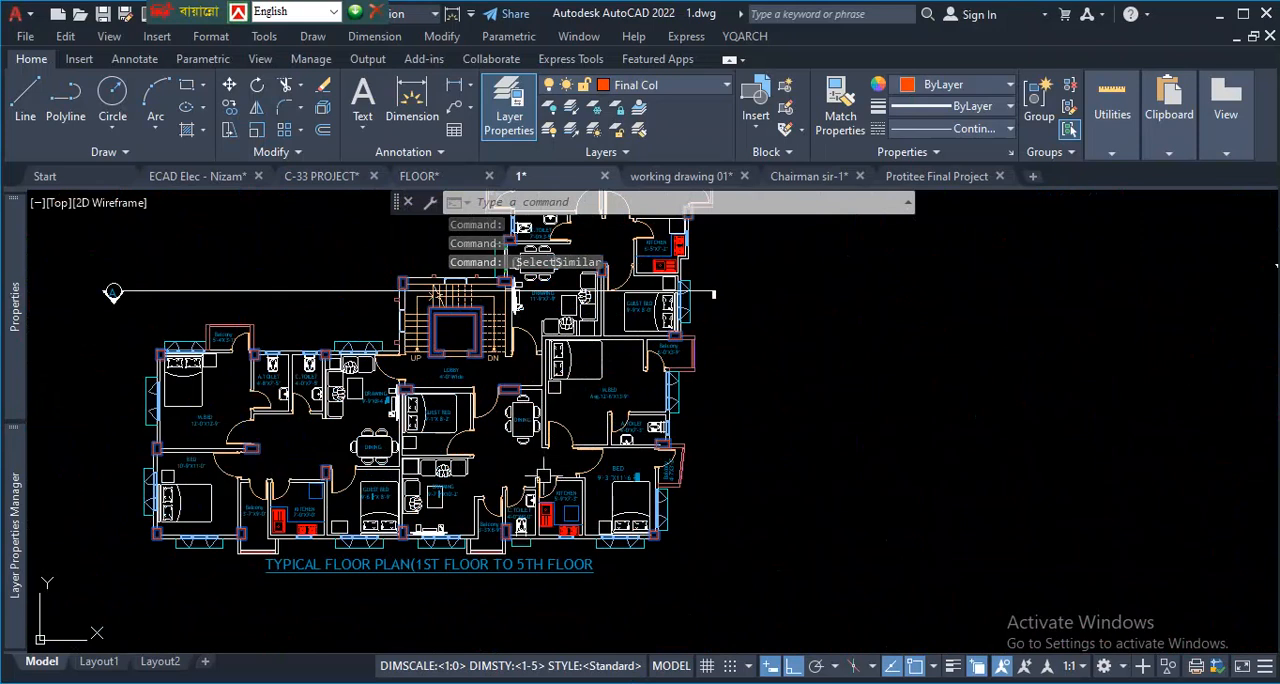
{"action": "type", "text": "co"}
{"action": "key", "text": "Return"}
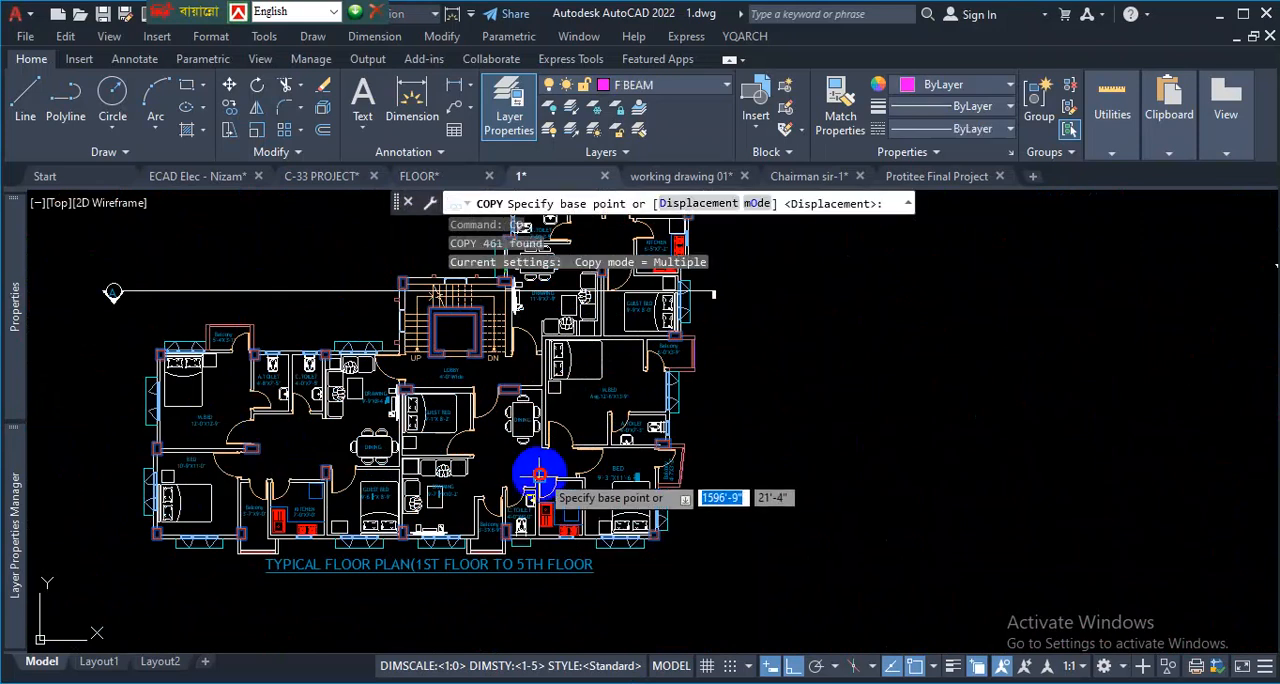
{"action": "left_click", "coordinate": [539, 474]}
{"action": "scroll", "coordinate": [541, 472], "scroll_direction": "down", "scroll_amount": 5}
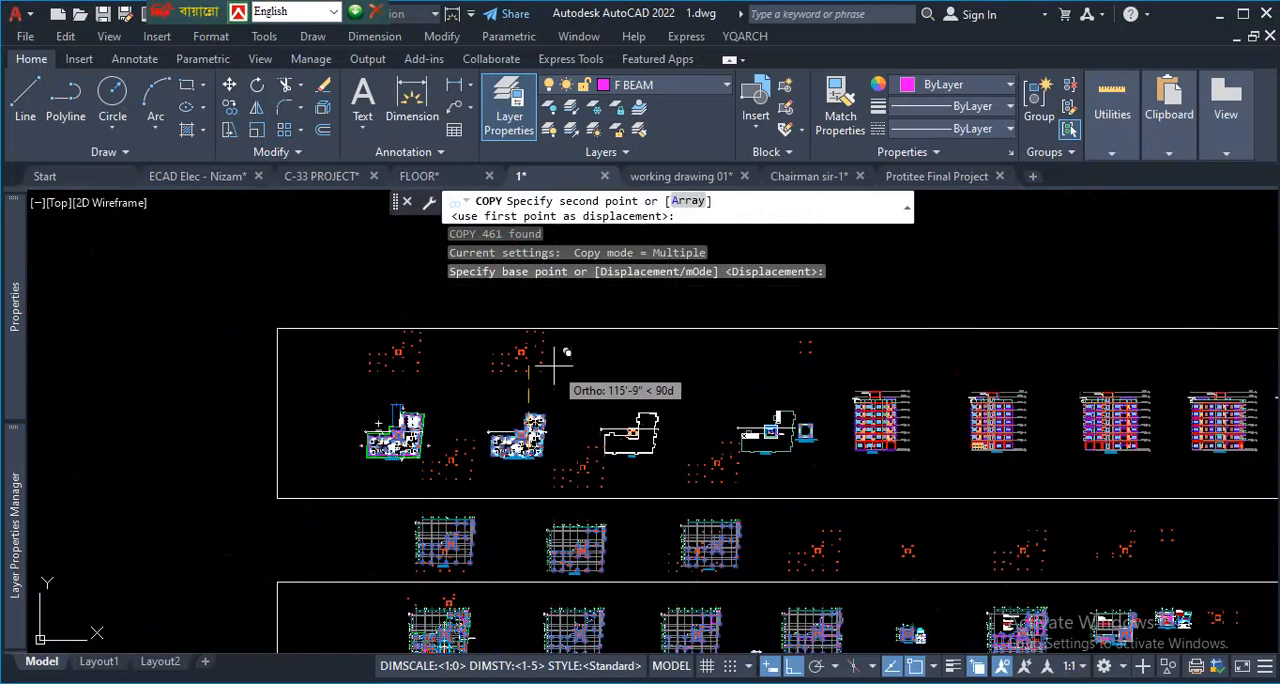
{"action": "scroll", "coordinate": [566, 300], "scroll_direction": "down", "scroll_amount": 2}
{"action": "scroll", "coordinate": [536, 462], "scroll_direction": "down", "scroll_amount": 2}
{"action": "scroll", "coordinate": [537, 310], "scroll_direction": "up", "scroll_amount": 2}
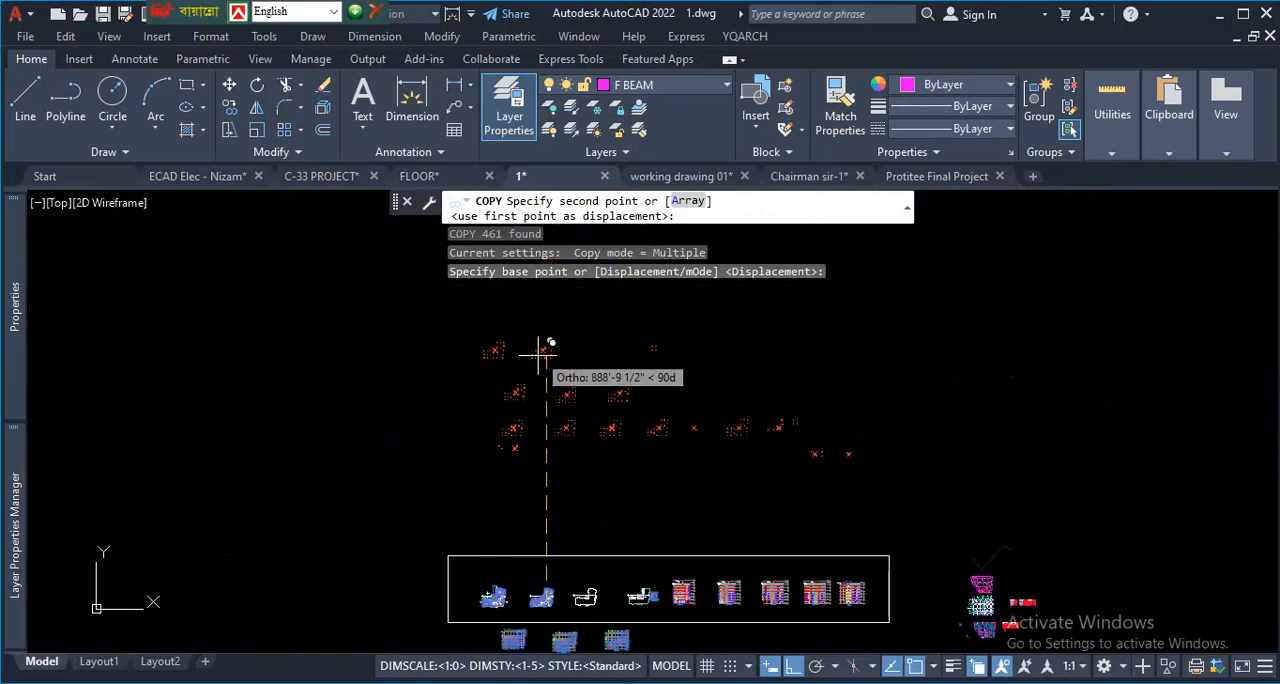
{"action": "scroll", "coordinate": [594, 370], "scroll_direction": "down", "scroll_amount": 2}
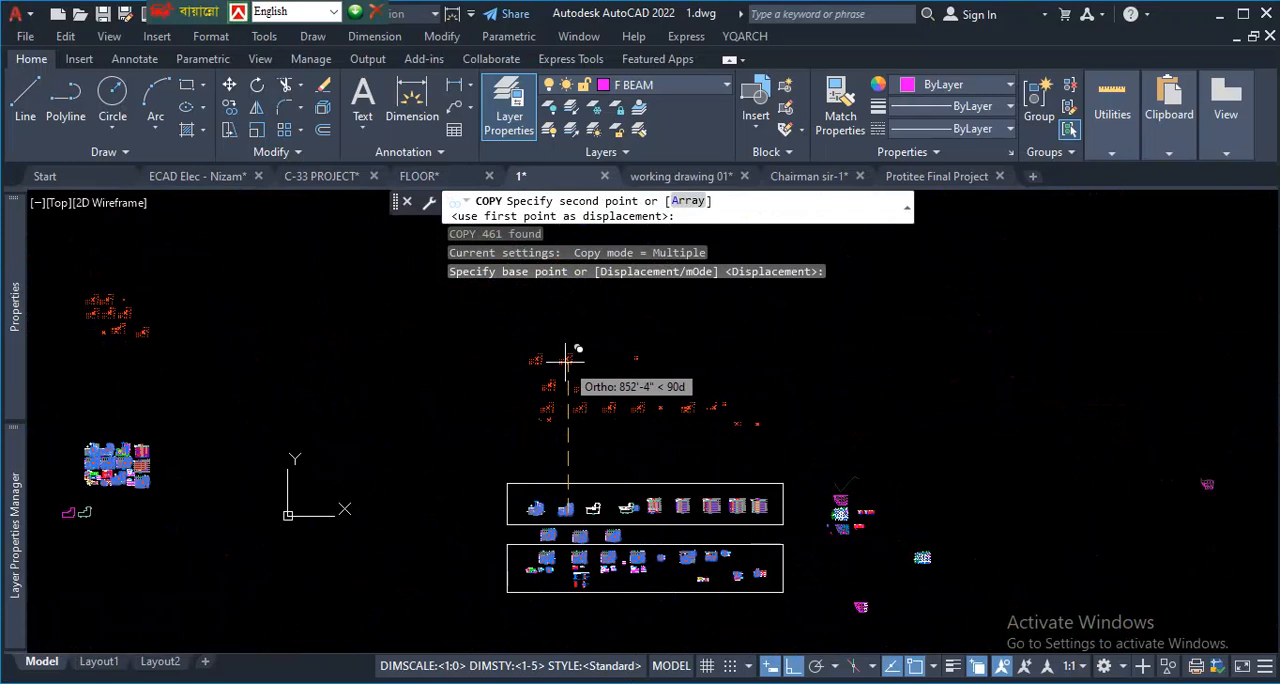
{"action": "key", "text": "Escape"}
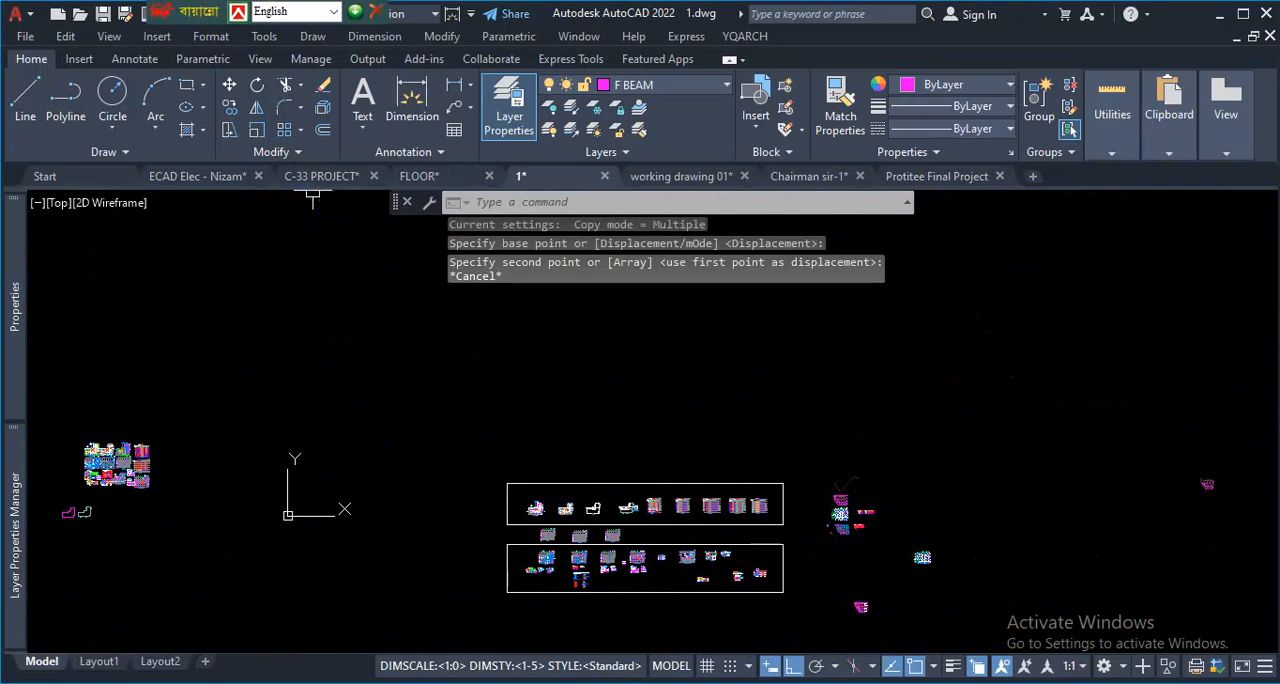
- In the C-33 PROJECT drawing, select all columns with Select Similar, starting from the column between the Balcony and A.TOILET, and clear the selection
{"action": "mouse_move", "coordinate": [305, 188]}
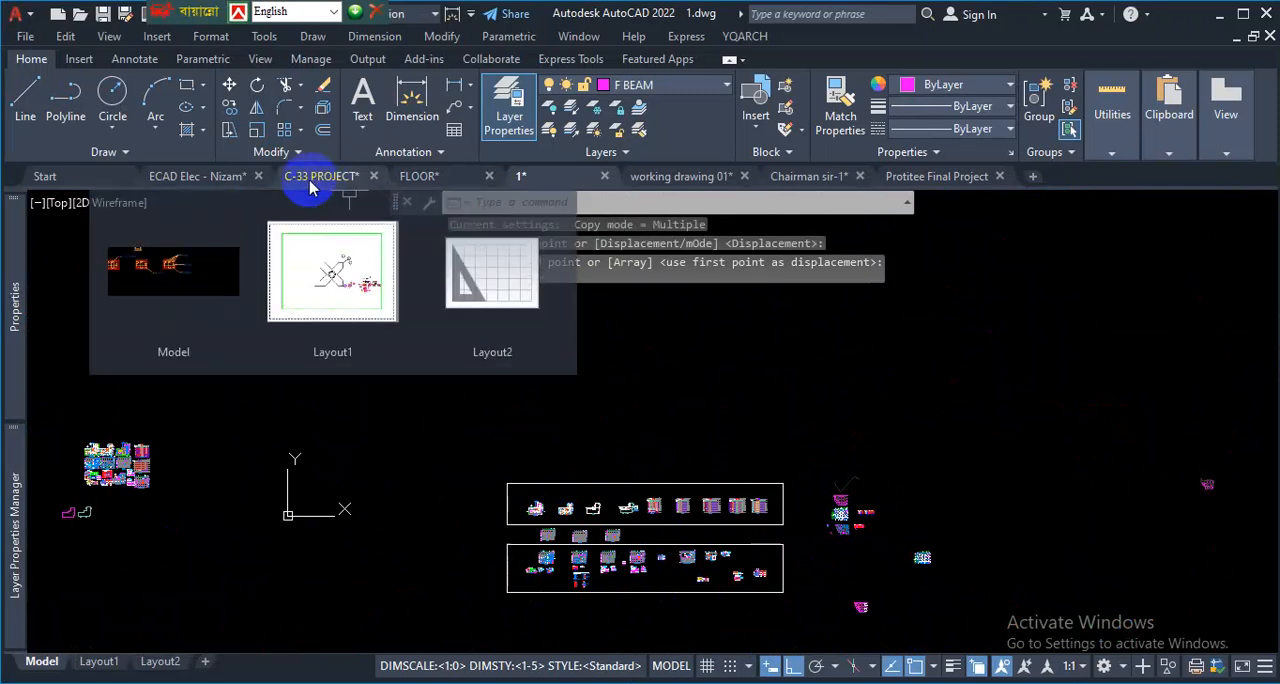
{"action": "left_click", "coordinate": [419, 176]}
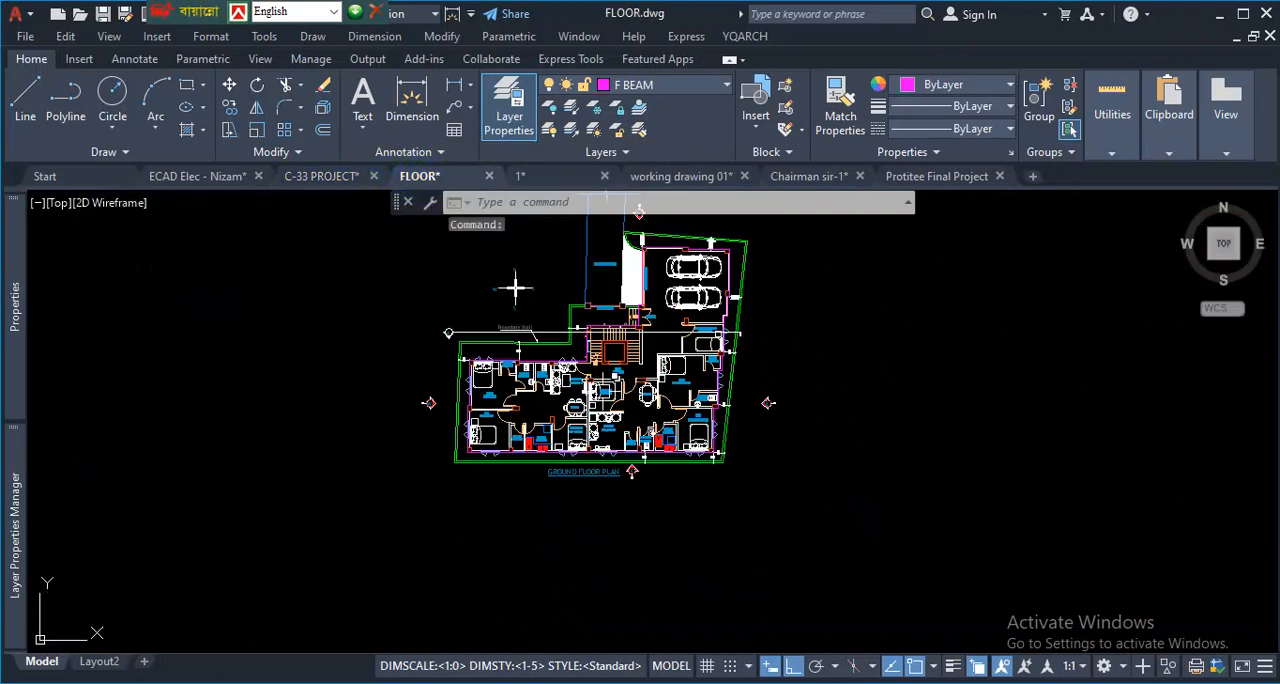
{"action": "left_click", "coordinate": [337, 180]}
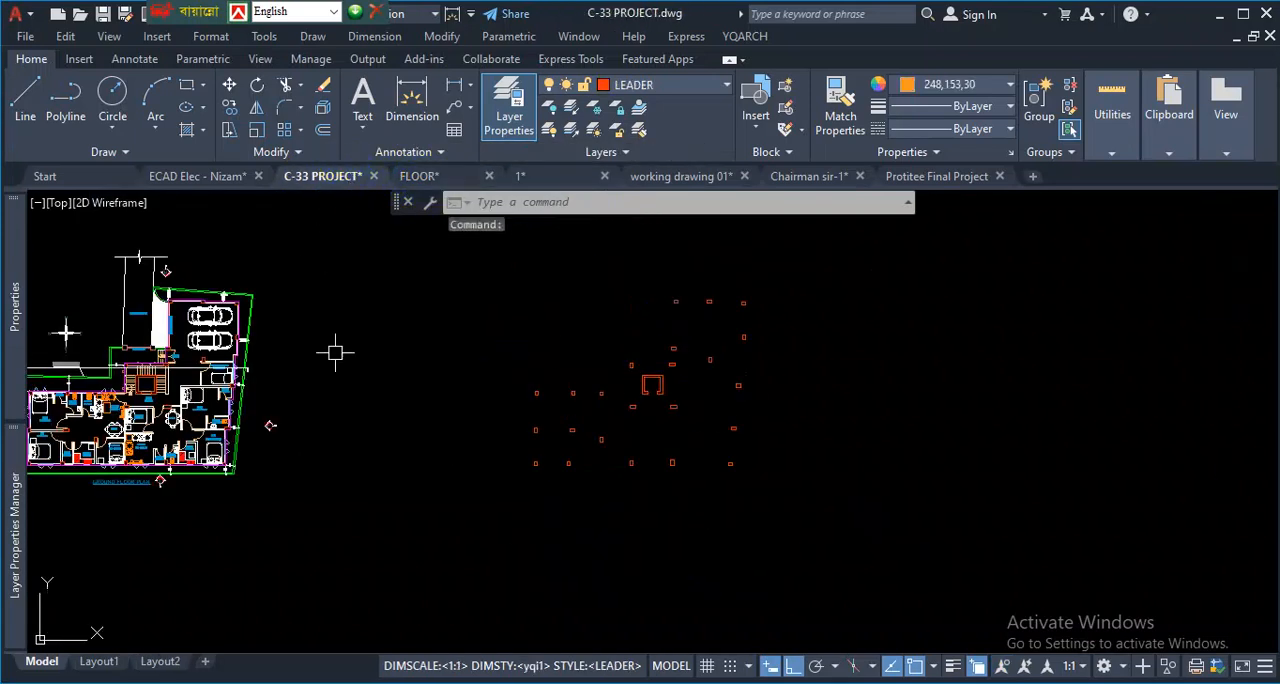
{"action": "scroll", "coordinate": [293, 429], "scroll_direction": "down", "scroll_amount": 5}
{"action": "scroll", "coordinate": [293, 429], "scroll_direction": "up", "scroll_amount": 3}
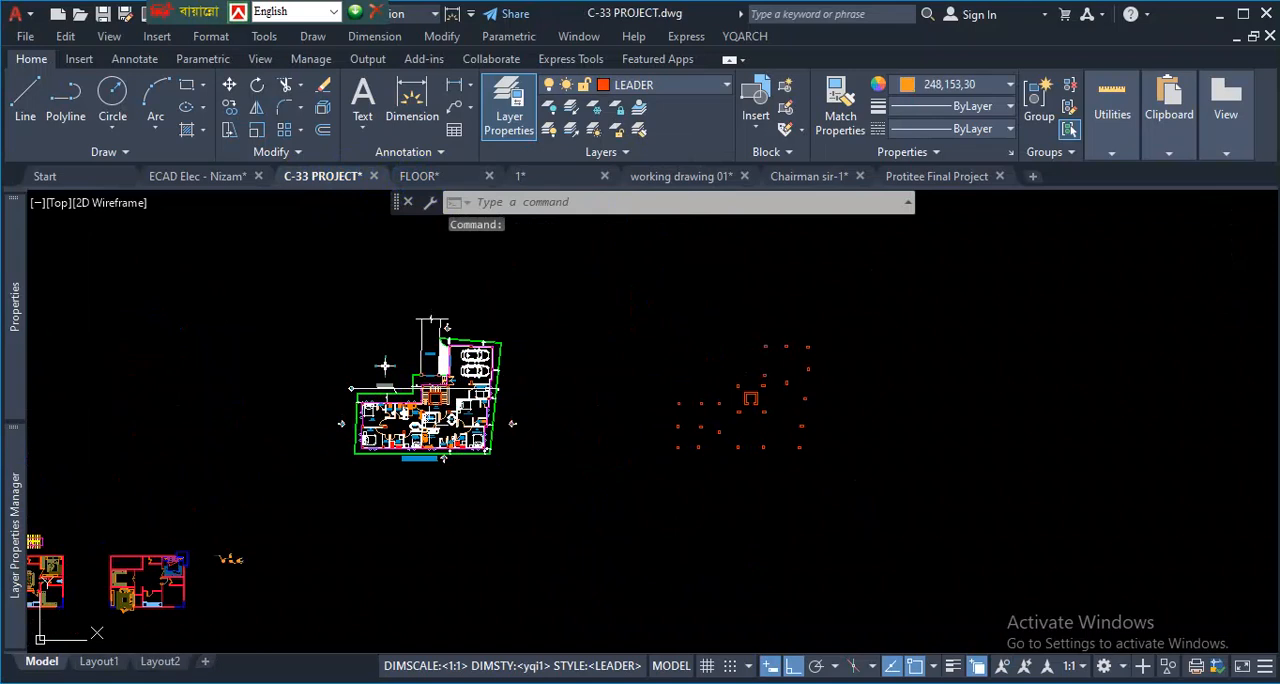
{"action": "scroll", "coordinate": [384, 366], "scroll_direction": "up", "scroll_amount": 6}
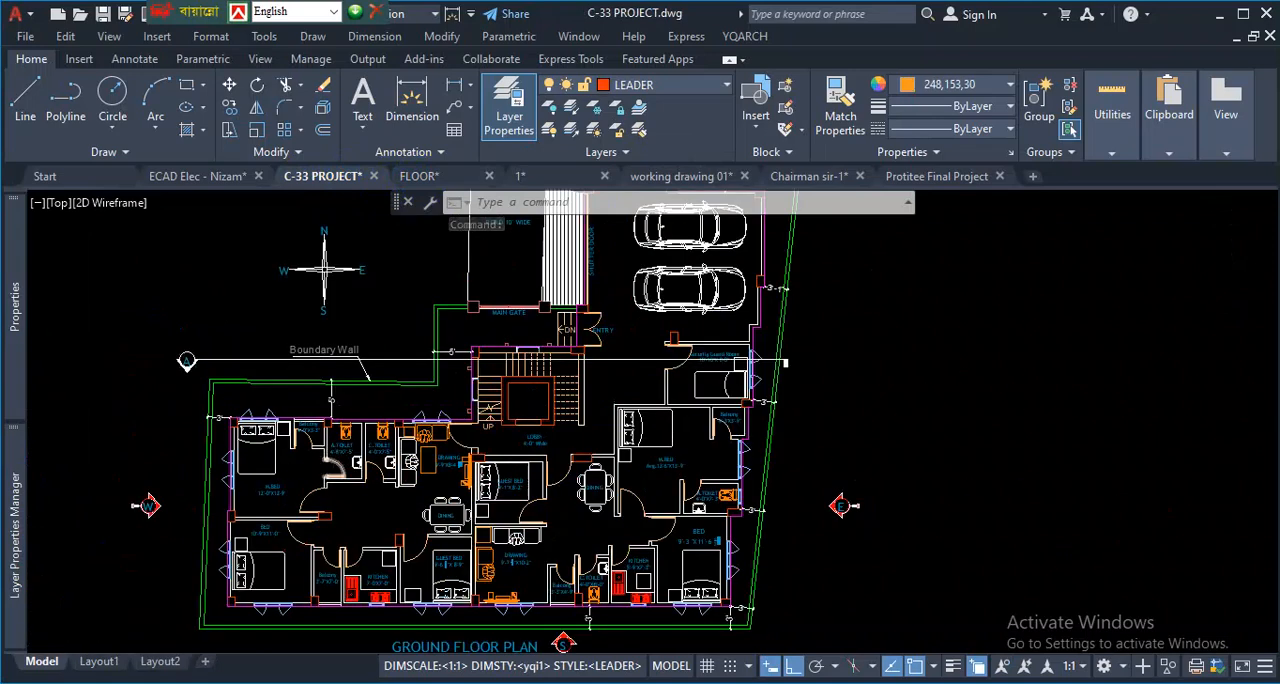
{"action": "scroll", "coordinate": [338, 404], "scroll_direction": "up", "scroll_amount": 3}
{"action": "left_click", "coordinate": [297, 381]}
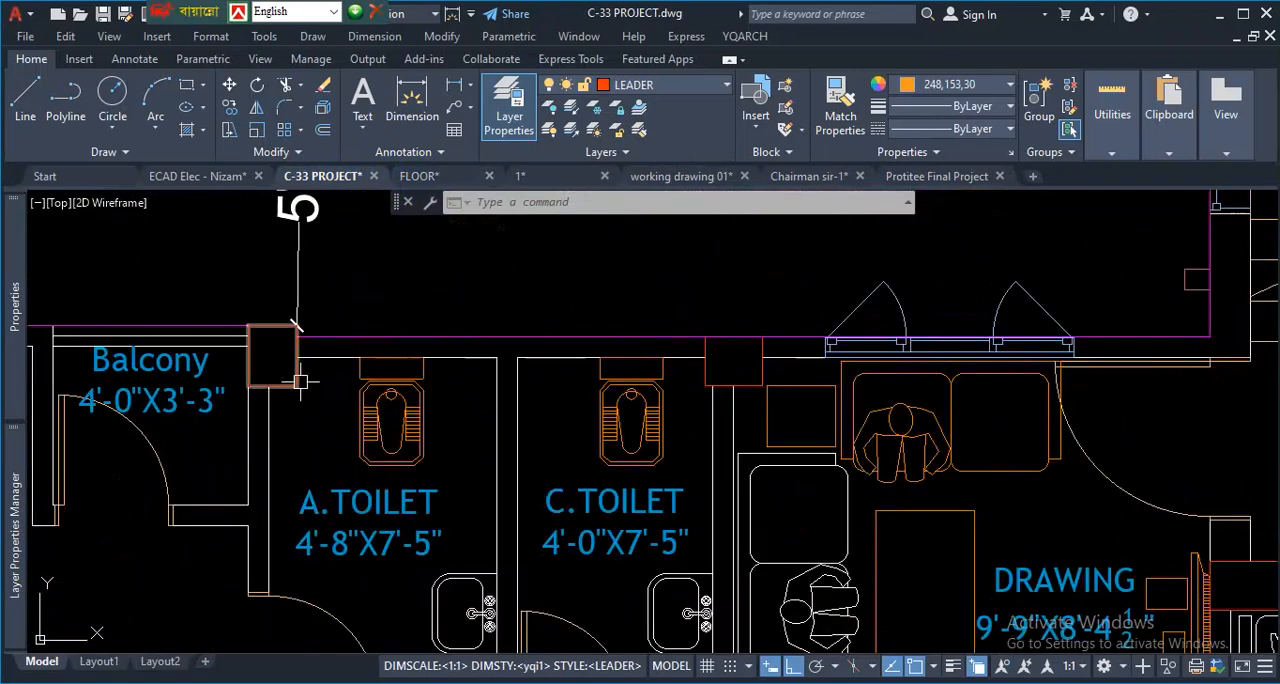
{"action": "right_click", "coordinate": [329, 424]}
{"action": "left_click", "coordinate": [400, 491]}
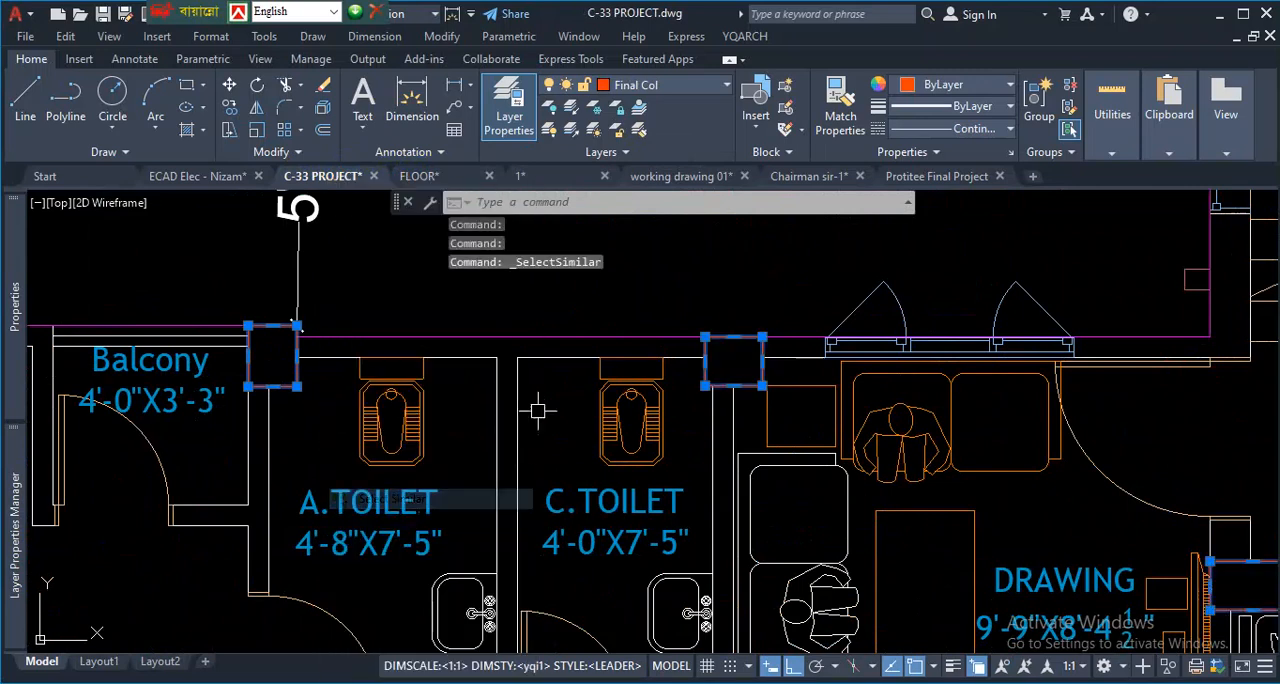
{"action": "scroll", "coordinate": [529, 305], "scroll_direction": "down", "scroll_amount": 10}
{"action": "scroll", "coordinate": [700, 390], "scroll_direction": "down", "scroll_amount": 4}
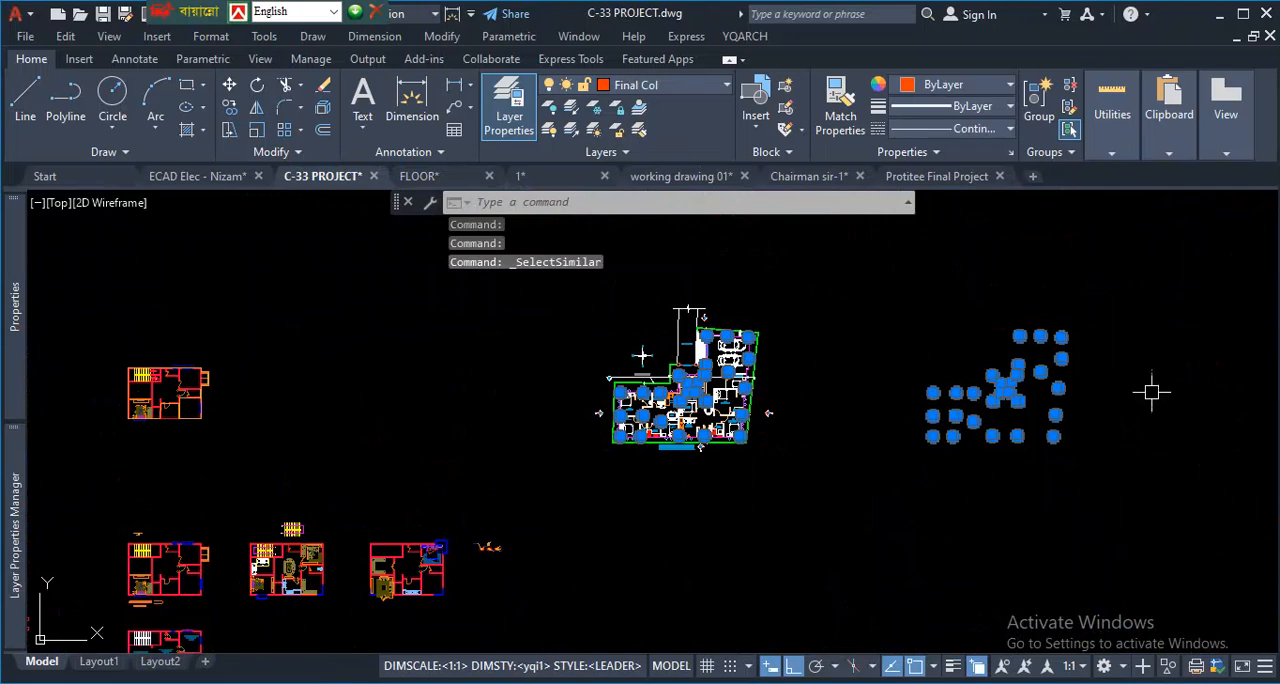
{"action": "scroll", "coordinate": [670, 364], "scroll_direction": "up", "scroll_amount": 4}
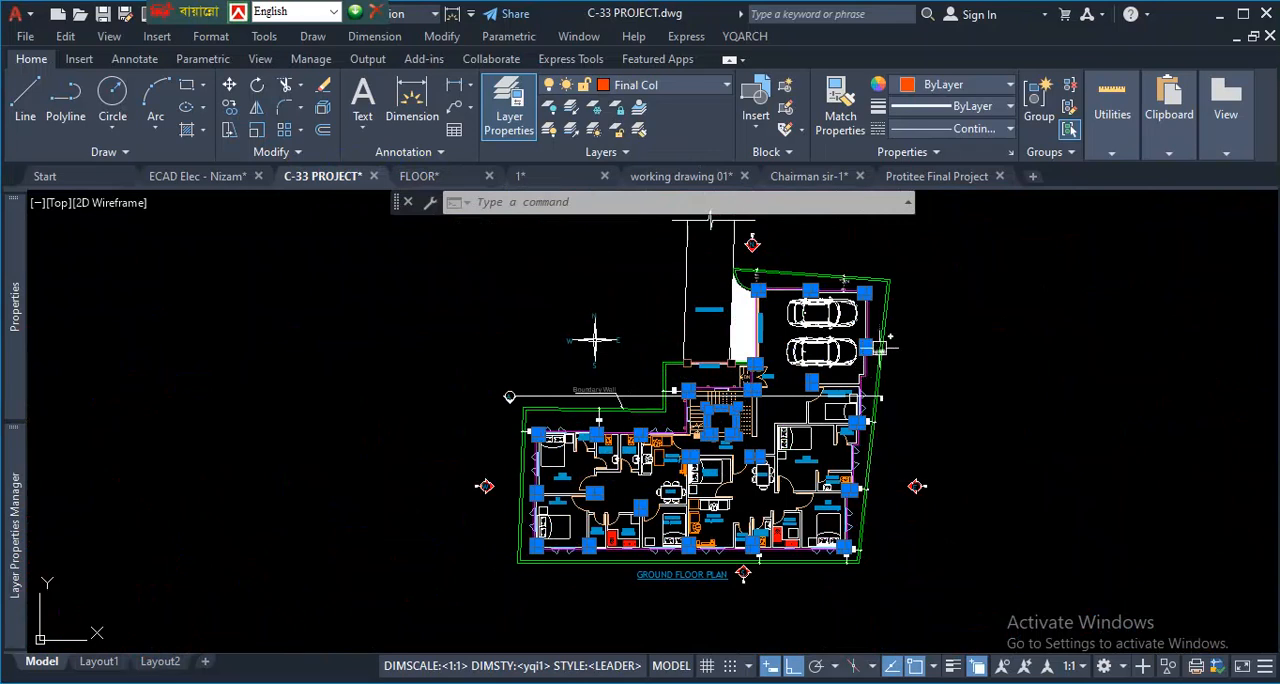
{"action": "key", "text": "Escape"}
- Examine how the lowest row of columns lines up in the separate column copy beside the ground floor plan
{"action": "scroll", "coordinate": [566, 453], "scroll_direction": "down", "scroll_amount": 7}
{"action": "scroll", "coordinate": [740, 450], "scroll_direction": "up", "scroll_amount": 5}
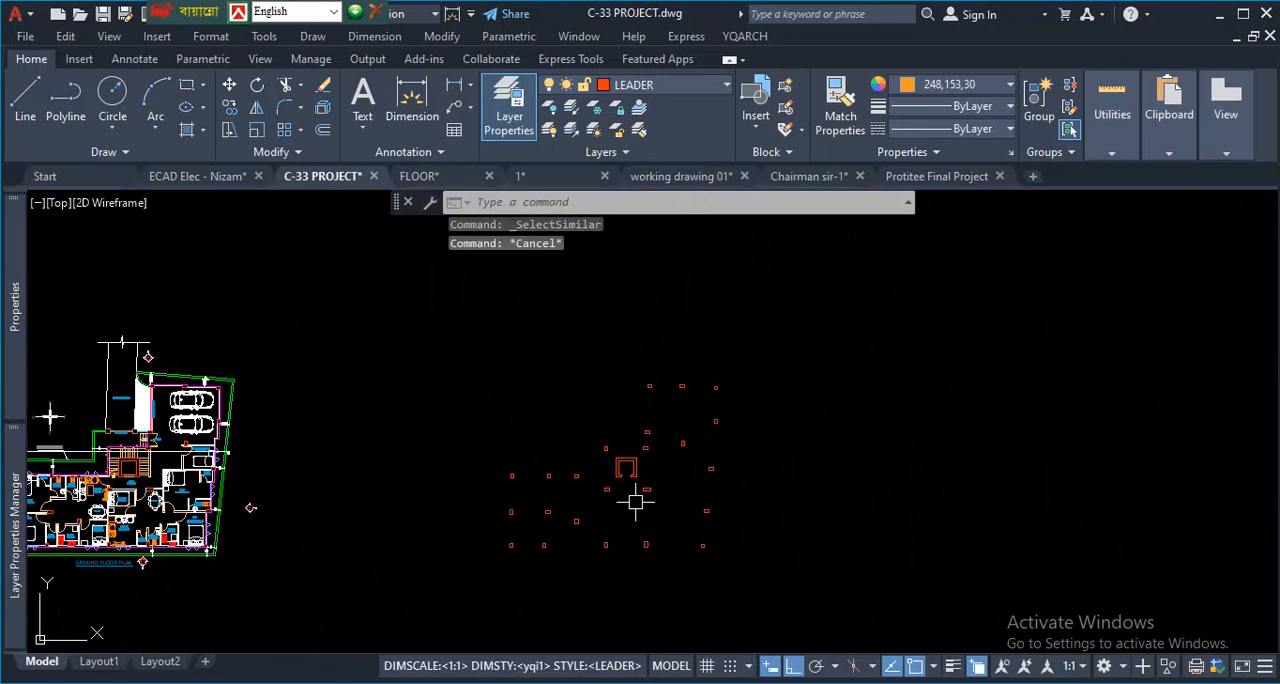
{"action": "scroll", "coordinate": [638, 506], "scroll_direction": "up", "scroll_amount": 2}
{"action": "scroll", "coordinate": [615, 505], "scroll_direction": "down", "scroll_amount": 2}
{"action": "scroll", "coordinate": [591, 501], "scroll_direction": "up", "scroll_amount": 2}
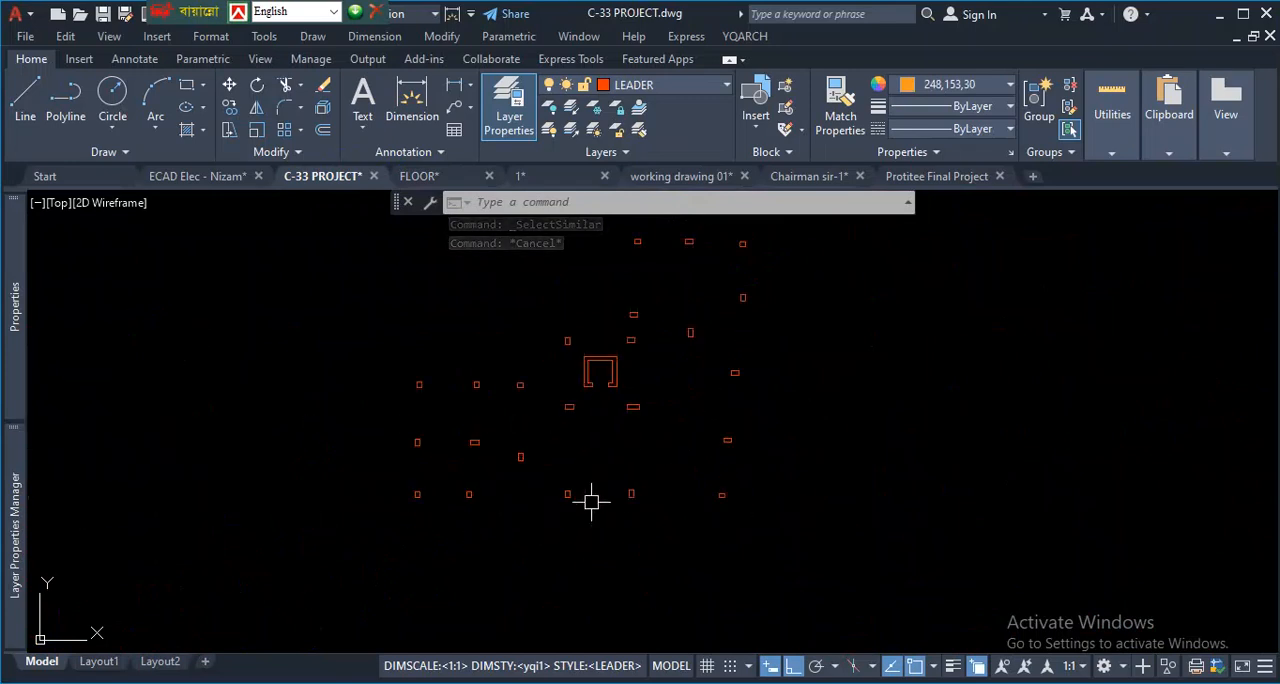
{"action": "key", "text": "ctrl+0"}
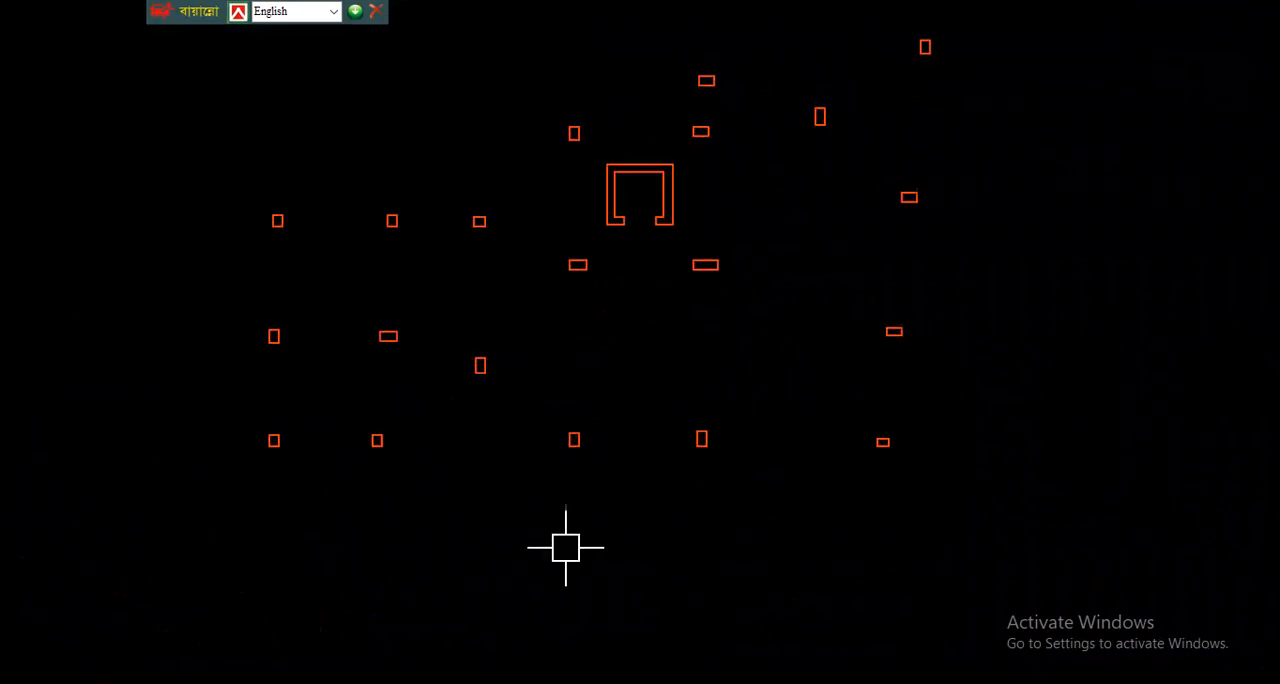
{"action": "left_click_drag", "start_coordinate": [396, 496], "coordinate": [754, 504]}
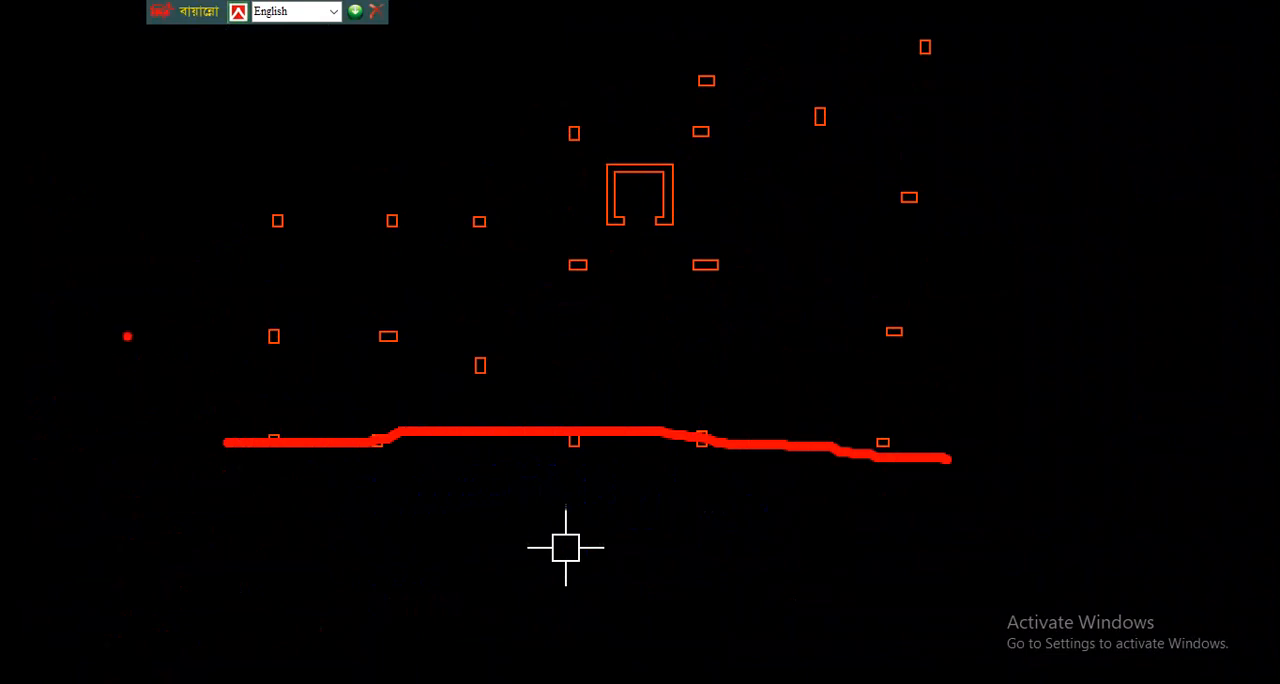
{"action": "key", "text": "Escape"}
{"action": "scroll", "coordinate": [520, 517], "scroll_direction": "up", "scroll_amount": 4}
{"action": "scroll", "coordinate": [626, 520], "scroll_direction": "up", "scroll_amount": 2}
{"action": "scroll", "coordinate": [810, 518], "scroll_direction": "down", "scroll_amount": 4}
{"action": "scroll", "coordinate": [940, 556], "scroll_direction": "up", "scroll_amount": 2}
{"action": "key", "text": "ctrl+1"}
{"action": "key", "text": "Escape"}
{"action": "key", "text": "ctrl+2"}
{"action": "left_click_drag", "start_coordinate": [340, 490], "coordinate": [340, 490]}
{"action": "mouse_move", "coordinate": [214, 437]}
{"action": "left_mouse_down"}
{"action": "mouse_move", "coordinate": [823, 441]}
{"action": "mouse_move", "coordinate": [1117, 461]}
{"action": "left_mouse_up"}
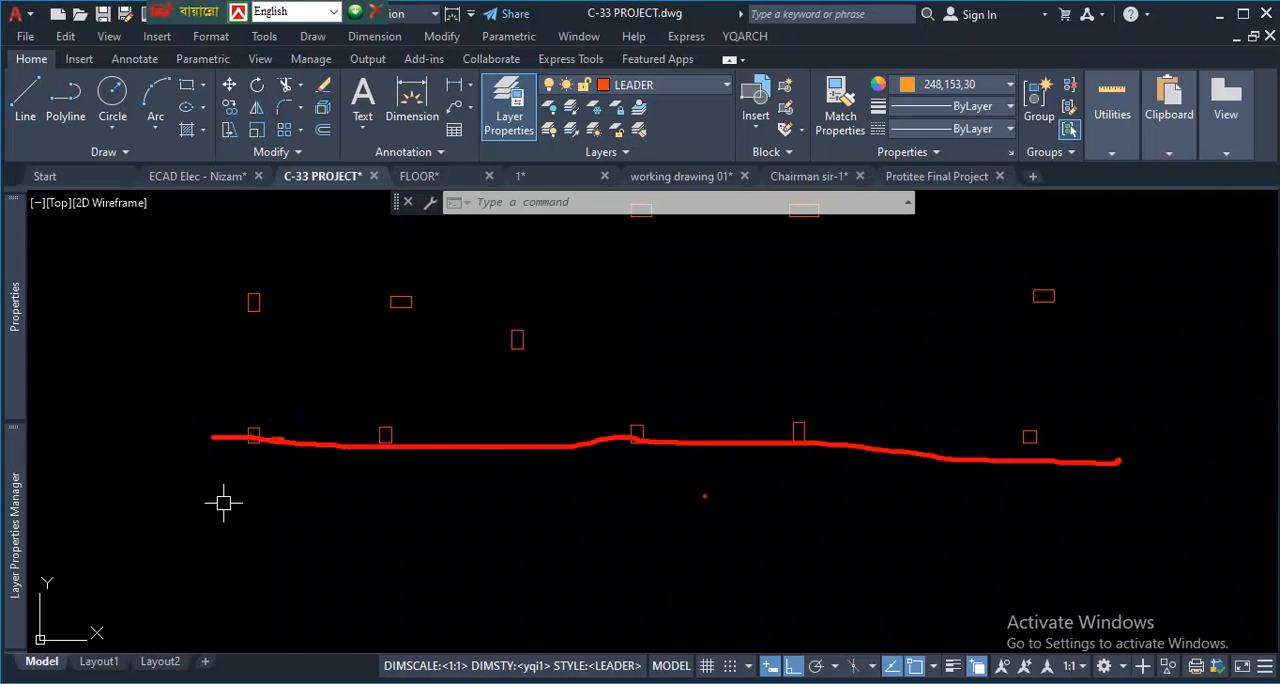
- Compare the alignment of the two leftmost columns in the lowest row of the column copy
{"action": "scroll", "coordinate": [229, 434], "scroll_direction": "up", "scroll_amount": 5}
{"action": "key", "text": "ctrl+1"}
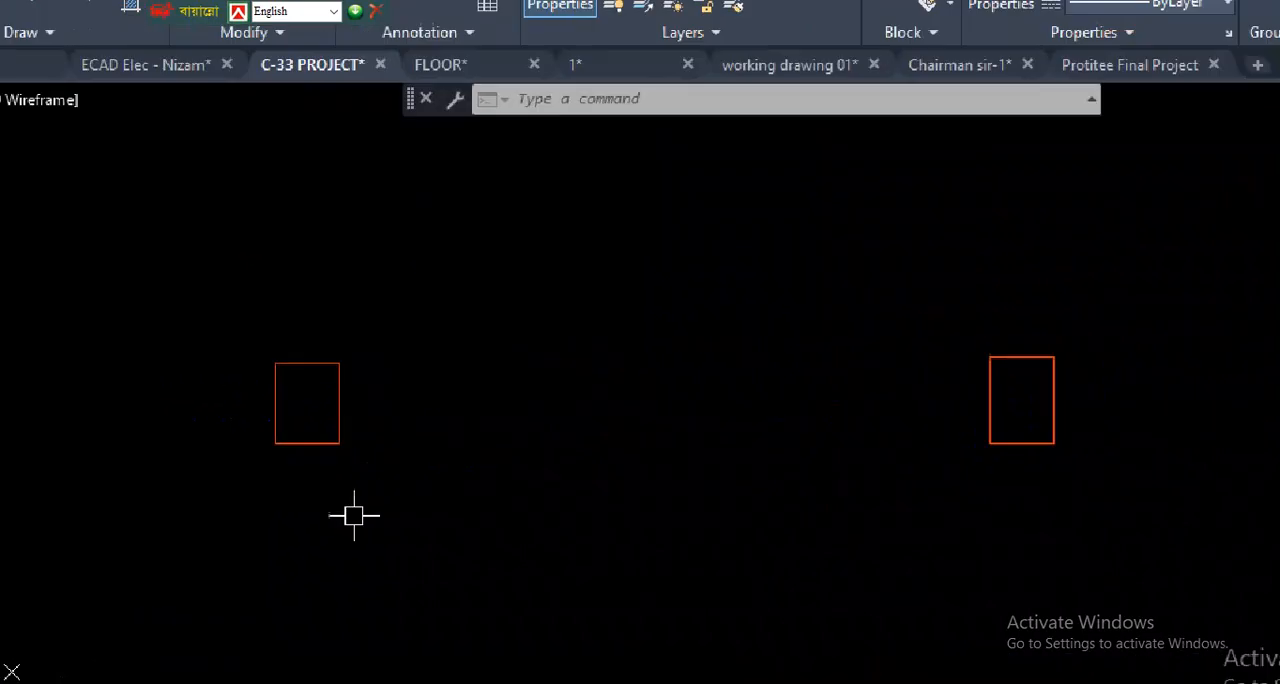
{"action": "left_click", "coordinate": [350, 511]}
{"action": "mouse_move", "coordinate": [230, 355]}
{"action": "left_mouse_down"}
{"action": "mouse_move", "coordinate": [391, 363]}
{"action": "mouse_move", "coordinate": [938, 343]}
{"action": "left_mouse_up"}
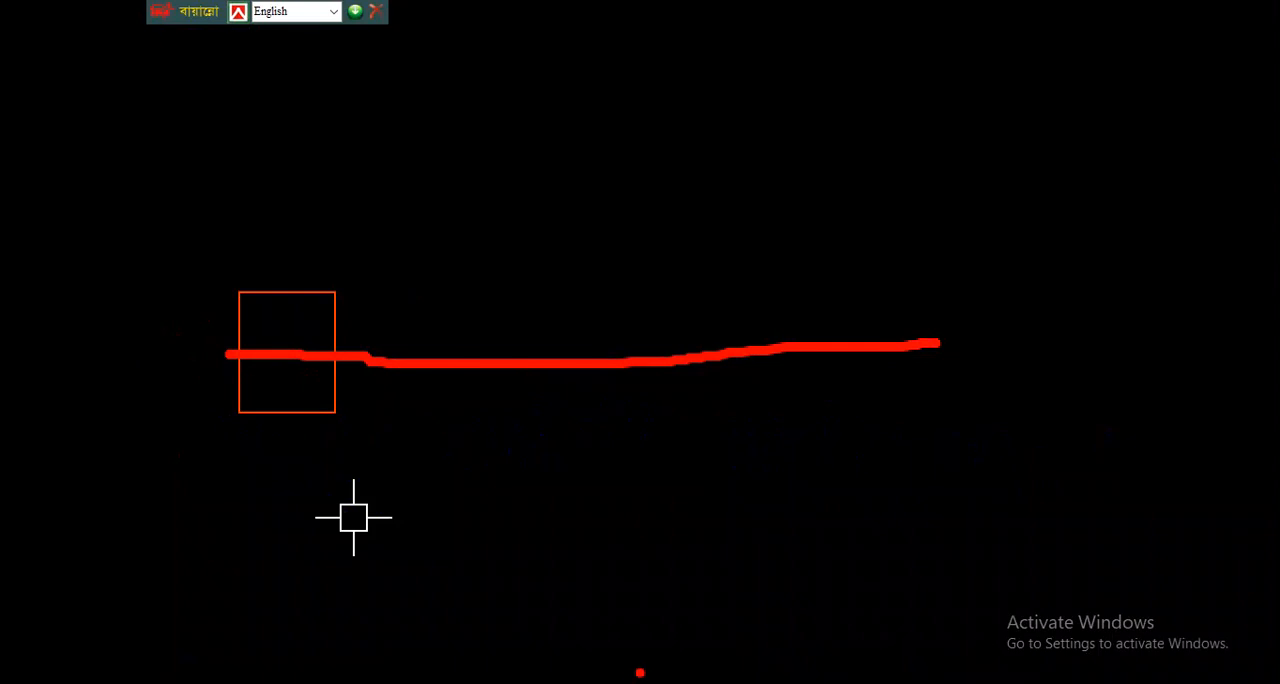
{"action": "key", "text": "Escape"}
{"action": "key", "text": "Escape"}
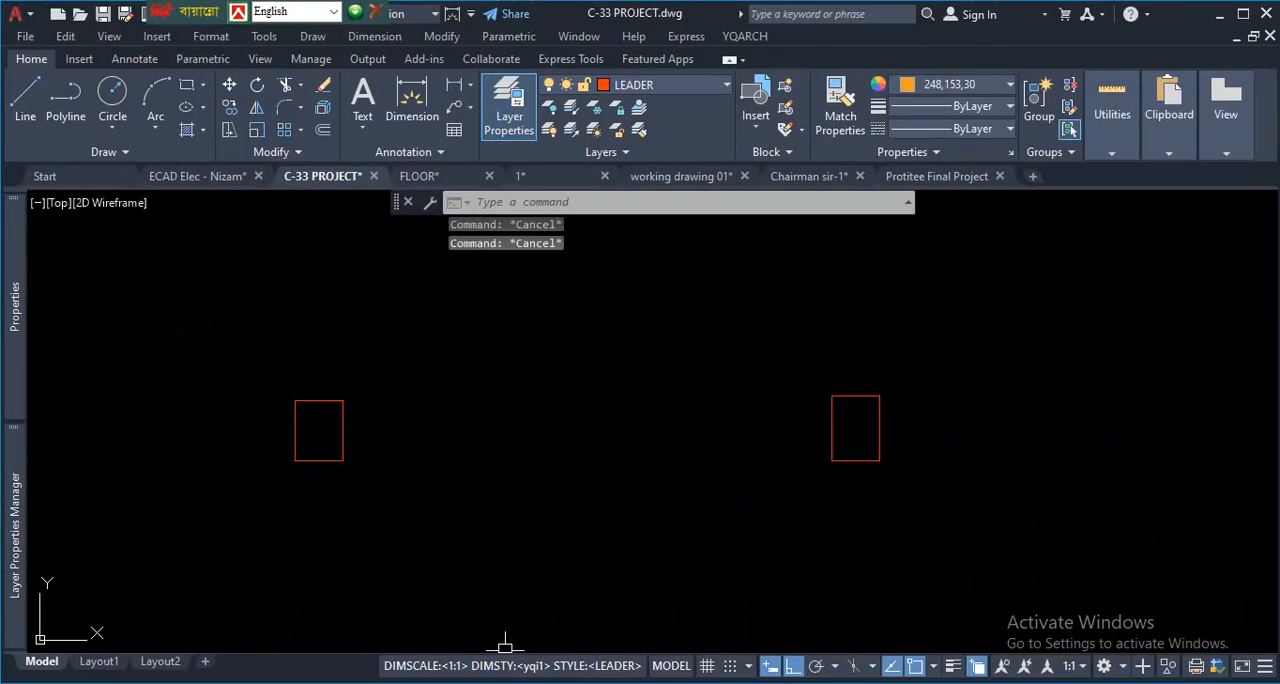
- Check the lowest row of columns once more across its full length, against the rows above it
{"action": "scroll", "coordinate": [483, 480], "scroll_direction": "down", "scroll_amount": 5}
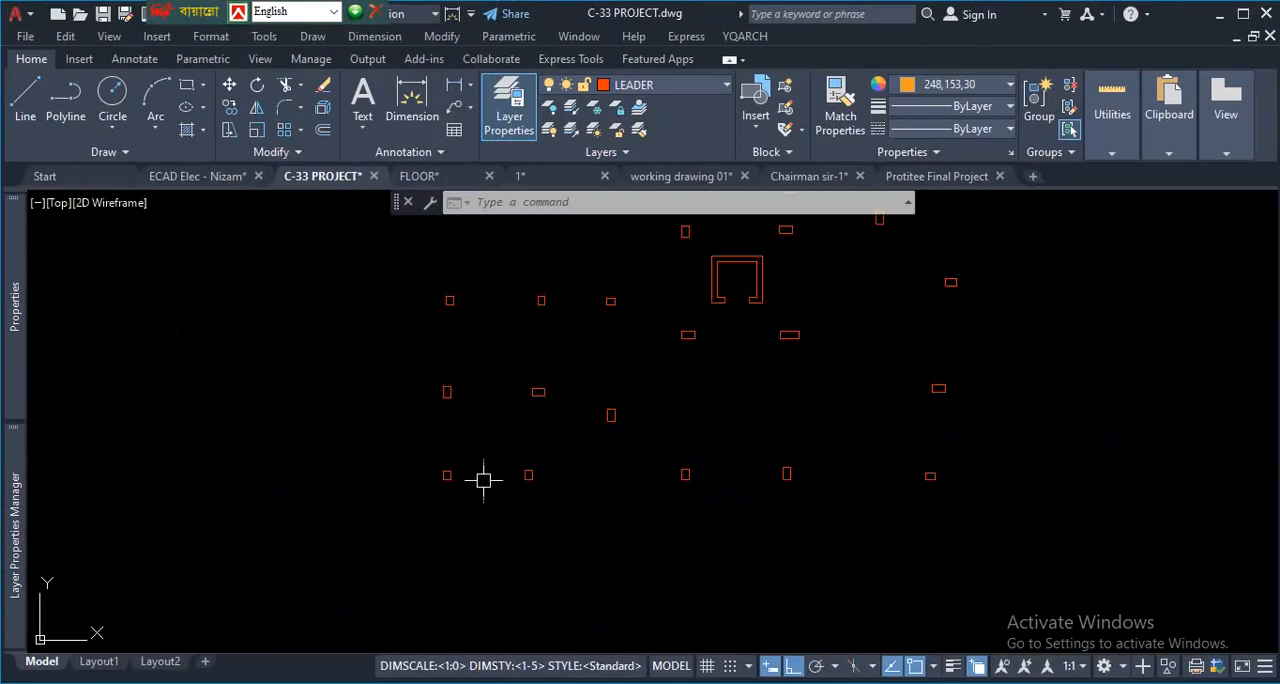
{"action": "scroll", "coordinate": [483, 482], "scroll_direction": "down", "scroll_amount": 2}
{"action": "scroll", "coordinate": [610, 508], "scroll_direction": "up", "scroll_amount": 2}
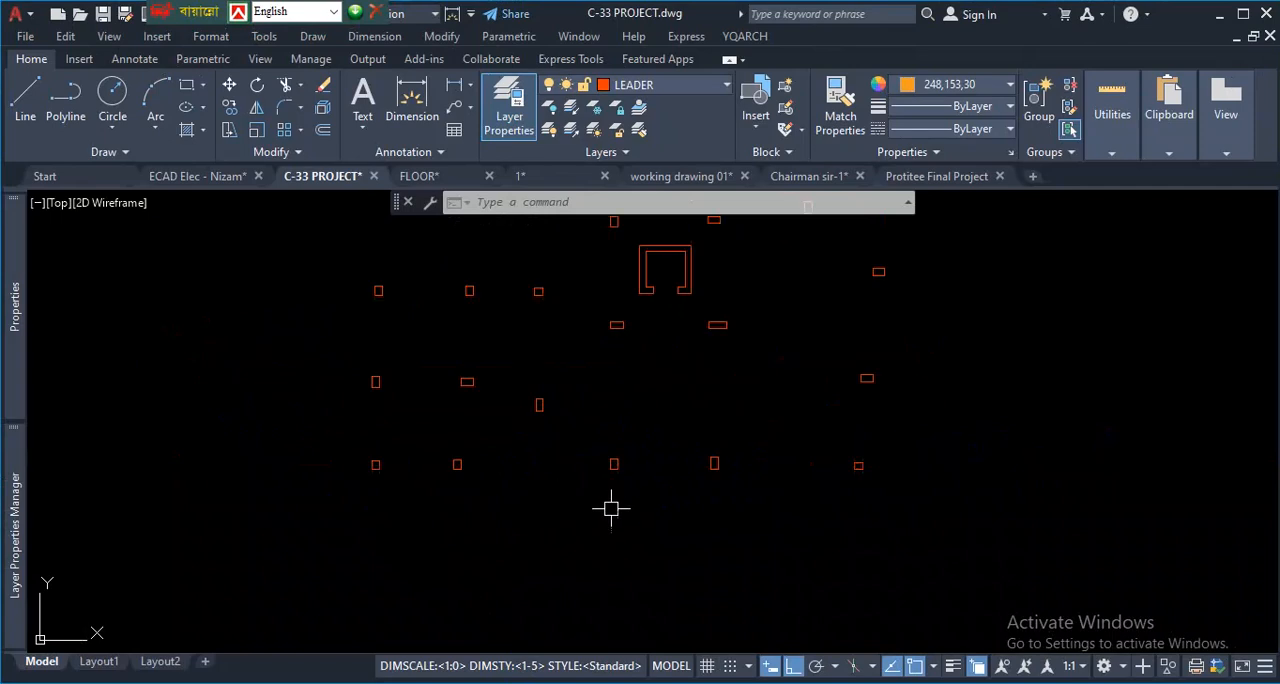
{"action": "scroll", "coordinate": [390, 483], "scroll_direction": "up", "scroll_amount": 2}
{"action": "key", "text": "ctrl+1"}
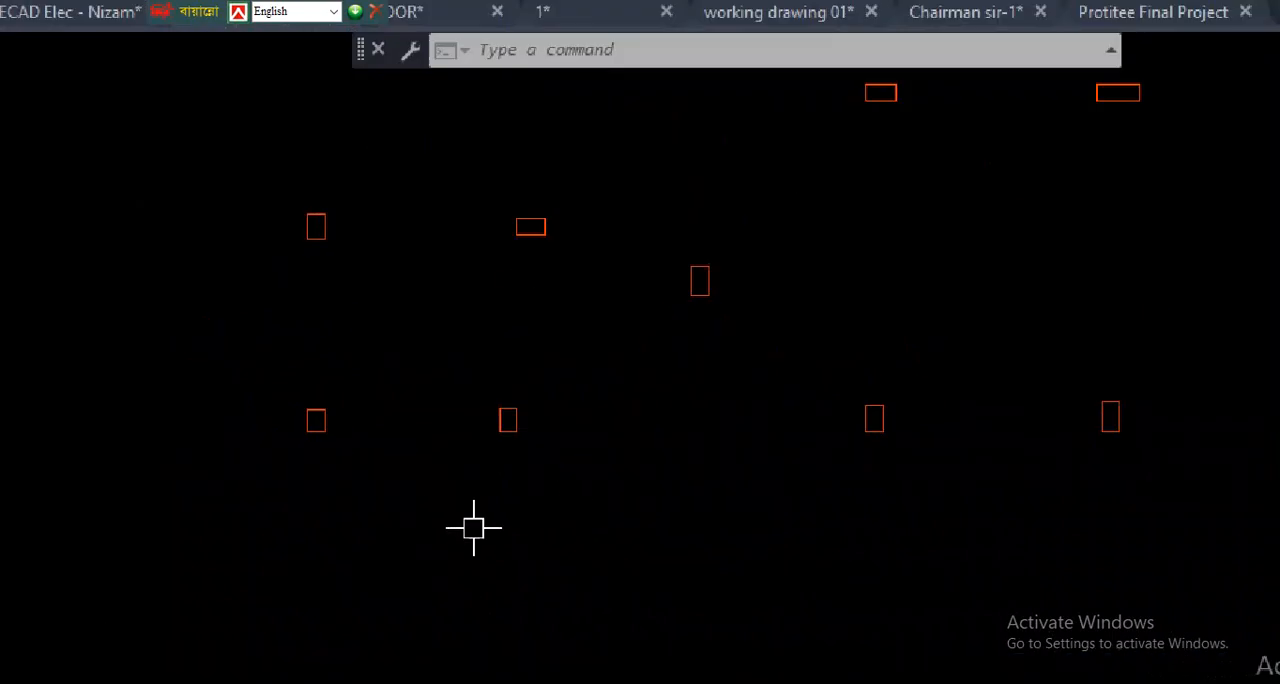
{"action": "left_click", "coordinate": [474, 530]}
{"action": "left_click_drag", "start_coordinate": [222, 404], "coordinate": [1075, 390]}
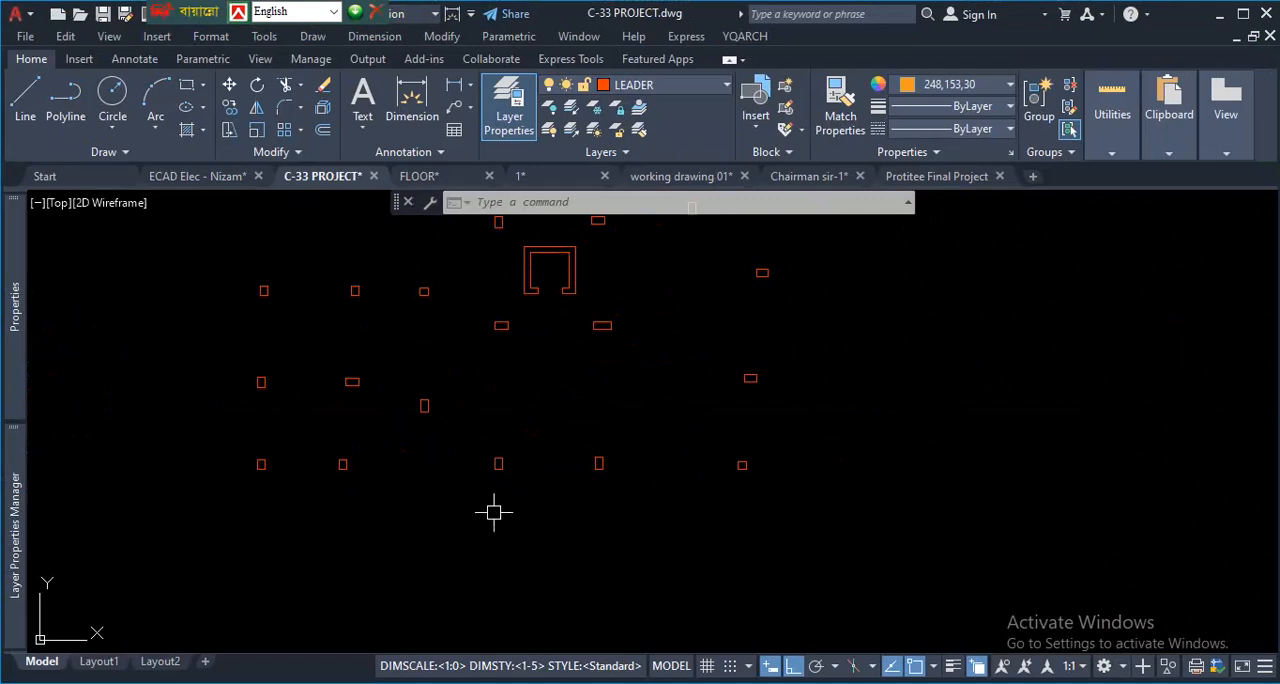
{"action": "scroll", "coordinate": [339, 503], "scroll_direction": "up", "scroll_amount": 2}
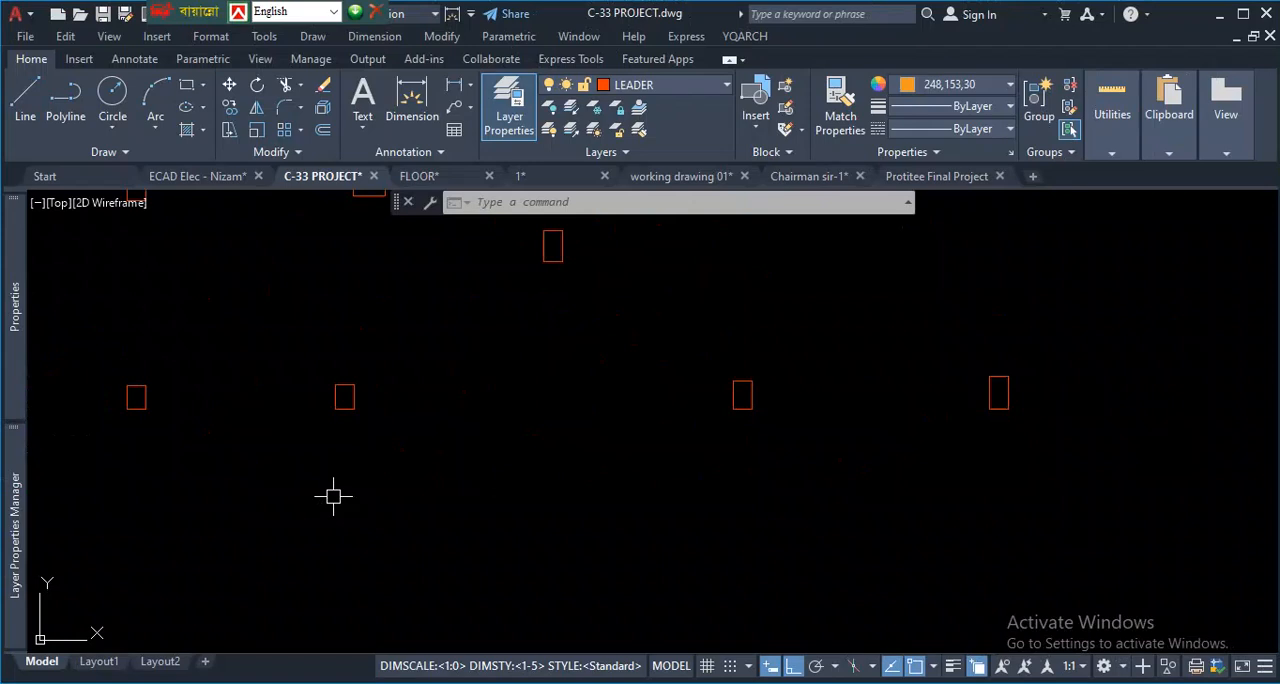
{"action": "scroll", "coordinate": [345, 460], "scroll_direction": "down", "scroll_amount": 5}
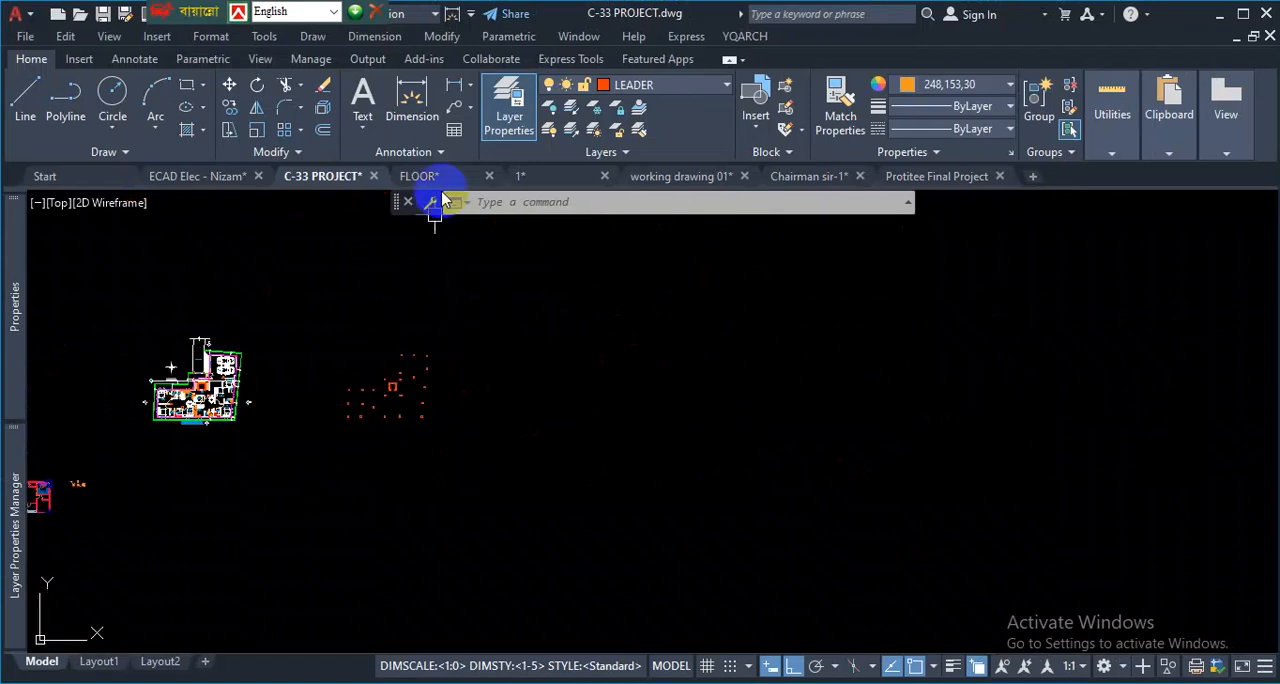
- In drawing 1, examine how column C1 is dimensioned from its grid lines on the COLUMN LAYOUT plan
{"action": "left_click", "coordinate": [523, 176]}
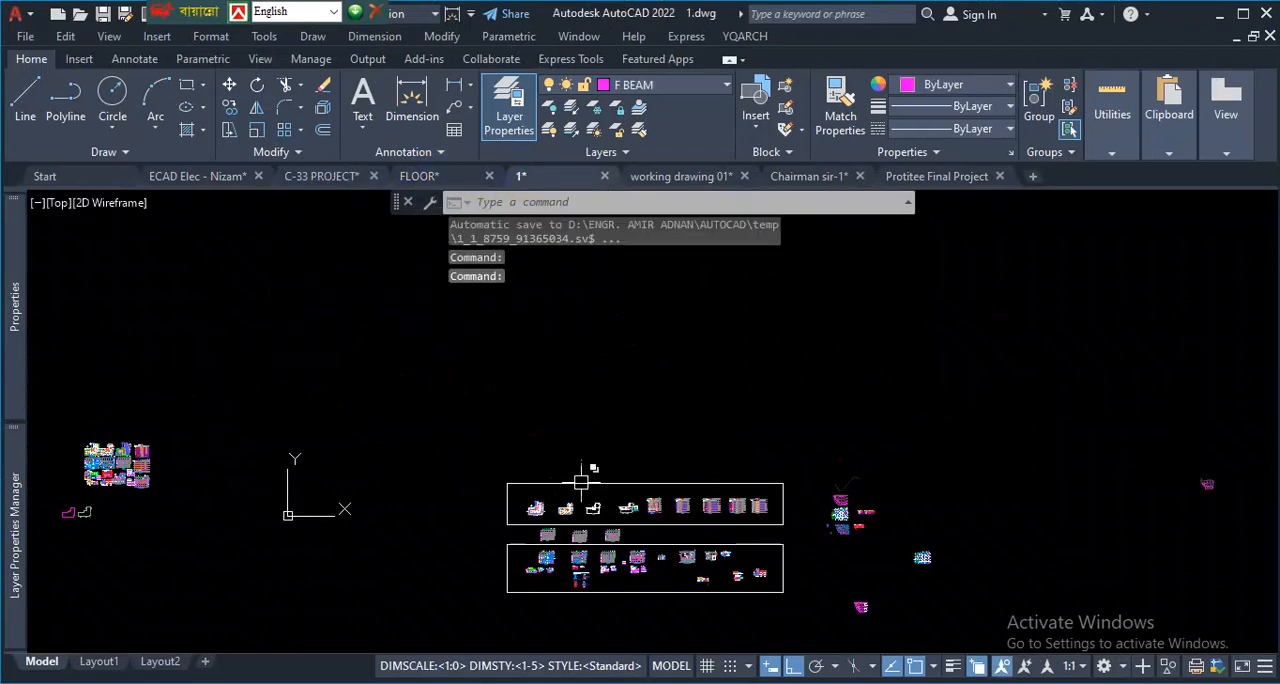
{"action": "scroll", "coordinate": [581, 483], "scroll_direction": "up", "scroll_amount": 8}
{"action": "scroll", "coordinate": [500, 380], "scroll_direction": "up", "scroll_amount": 3}
{"action": "scroll", "coordinate": [457, 314], "scroll_direction": "down", "scroll_amount": 3}
{"action": "scroll", "coordinate": [371, 600], "scroll_direction": "down", "scroll_amount": 3}
{"action": "scroll", "coordinate": [340, 530], "scroll_direction": "up", "scroll_amount": 5}
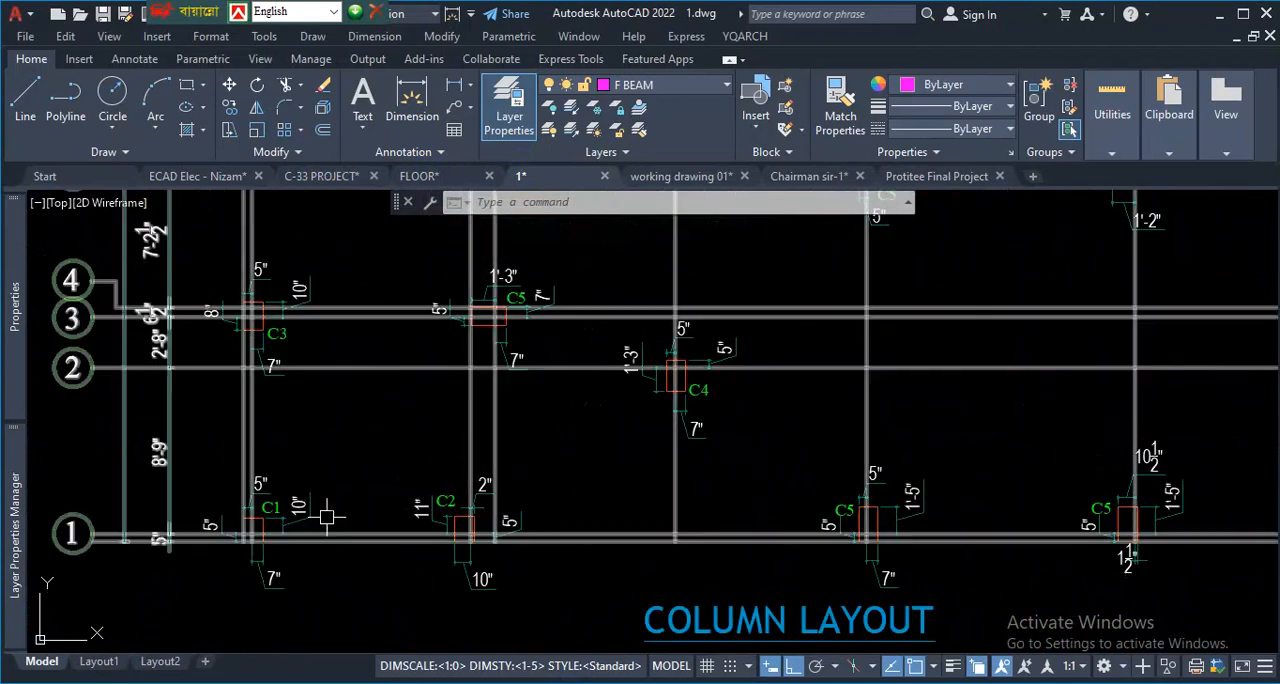
{"action": "scroll", "coordinate": [330, 545], "scroll_direction": "up", "scroll_amount": 2}
{"action": "key", "text": "ctrl+0"}
{"action": "scroll", "coordinate": [225, 597], "scroll_direction": "up", "scroll_amount": 3}
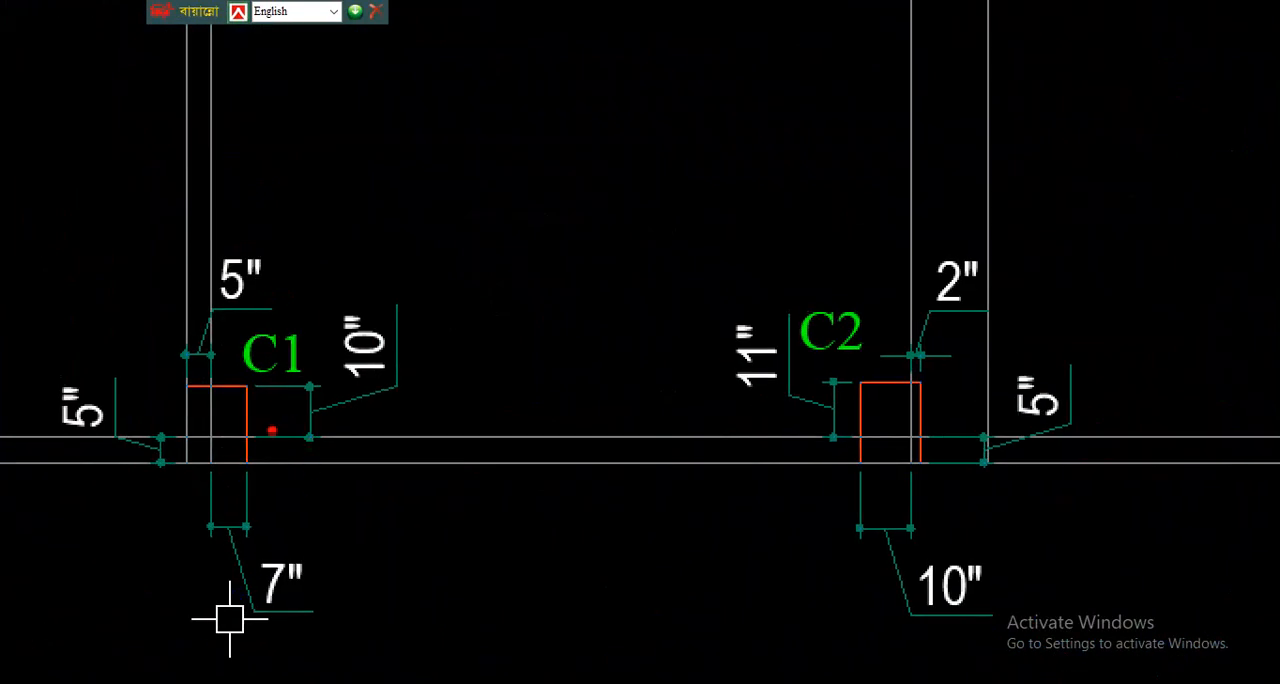
{"action": "left_click_drag", "start_coordinate": [265, 438], "coordinate": [262, 387]}
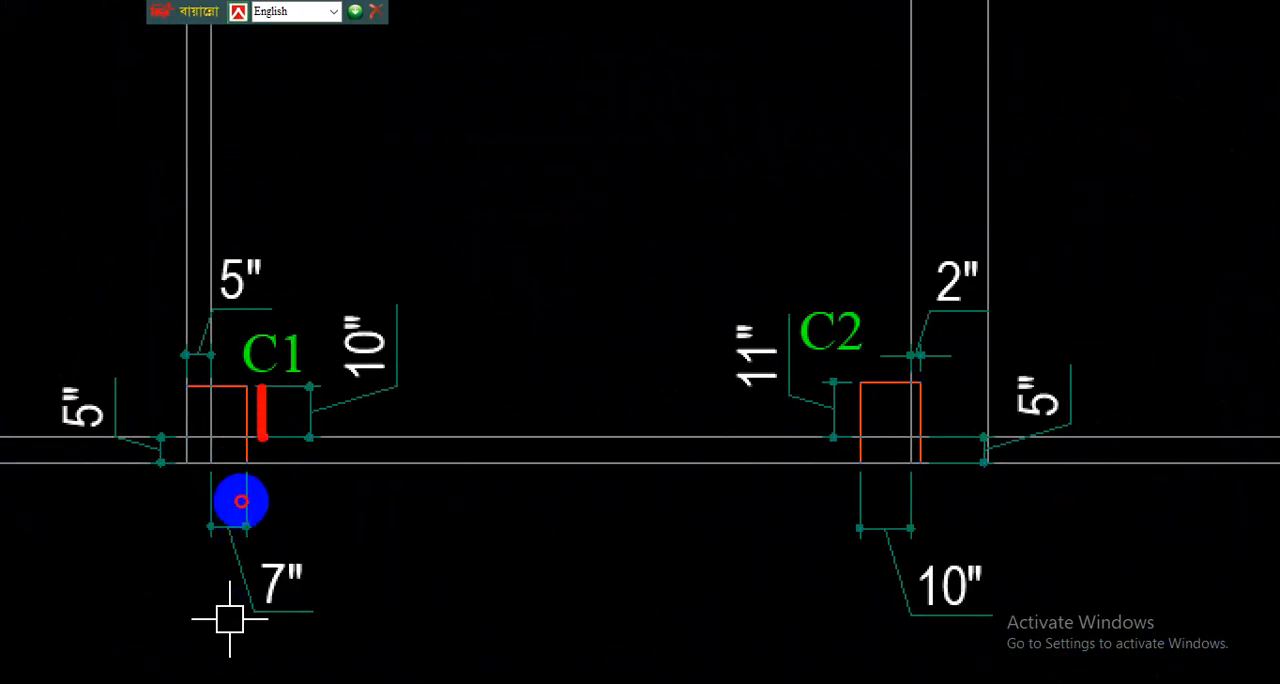
{"action": "mouse_move", "coordinate": [212, 345]}
{"action": "left_mouse_down"}
{"action": "mouse_move", "coordinate": [213, 374]}
{"action": "mouse_move", "coordinate": [185, 376]}
{"action": "left_mouse_up"}
{"action": "left_click_drag", "start_coordinate": [162, 431], "coordinate": [158, 466]}
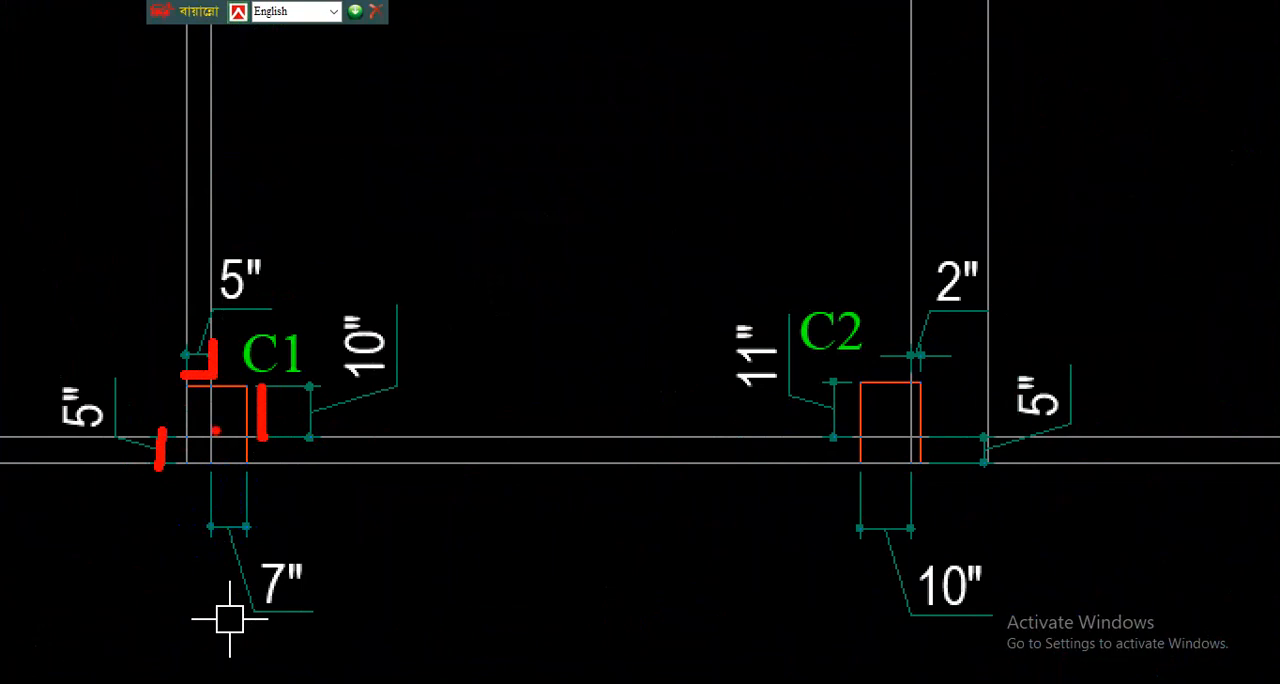
{"action": "mouse_move", "coordinate": [212, 424]}
{"action": "left_mouse_down"}
{"action": "mouse_move", "coordinate": [216, 411]}
{"action": "mouse_move", "coordinate": [199, 423]}
{"action": "left_mouse_up"}
{"action": "mouse_move", "coordinate": [262, 250]}
{"action": "left_mouse_down"}
{"action": "mouse_move", "coordinate": [51, 286]}
{"action": "mouse_move", "coordinate": [114, 634]}
{"action": "mouse_move", "coordinate": [434, 229]}
{"action": "mouse_move", "coordinate": [322, 213]}
{"action": "left_mouse_up"}
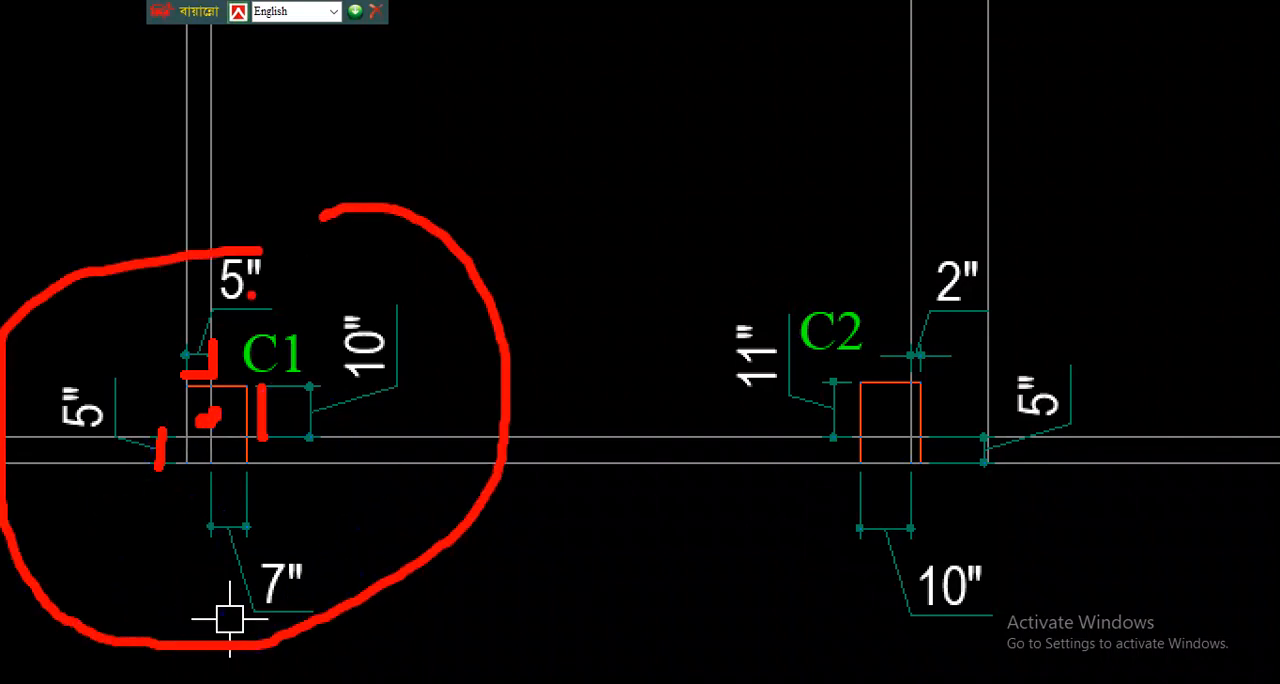
{"action": "key", "text": "Escape"}
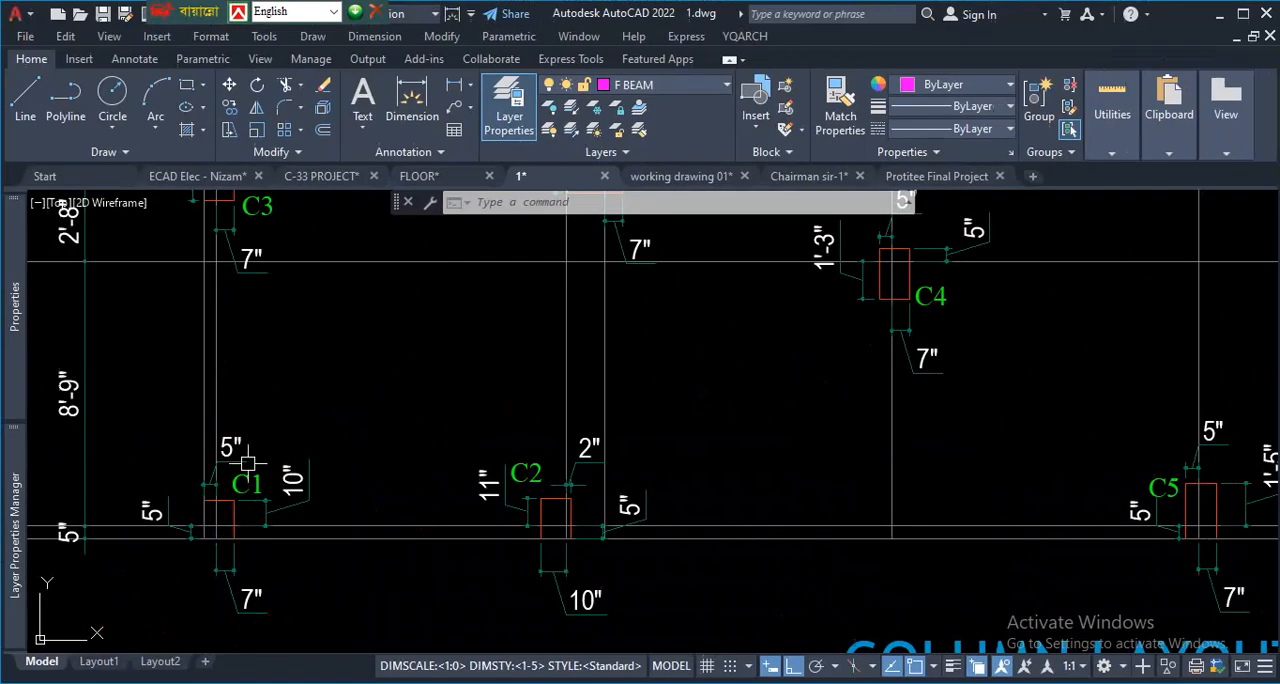
- Switch to the C-33 PROJECT drawing and examine the column copy beside the ground floor plan
{"action": "left_click", "coordinate": [337, 176]}
{"action": "scroll", "coordinate": [357, 400], "scroll_direction": "up", "scroll_amount": 5}
{"action": "scroll", "coordinate": [502, 418], "scroll_direction": "up", "scroll_amount": 2}
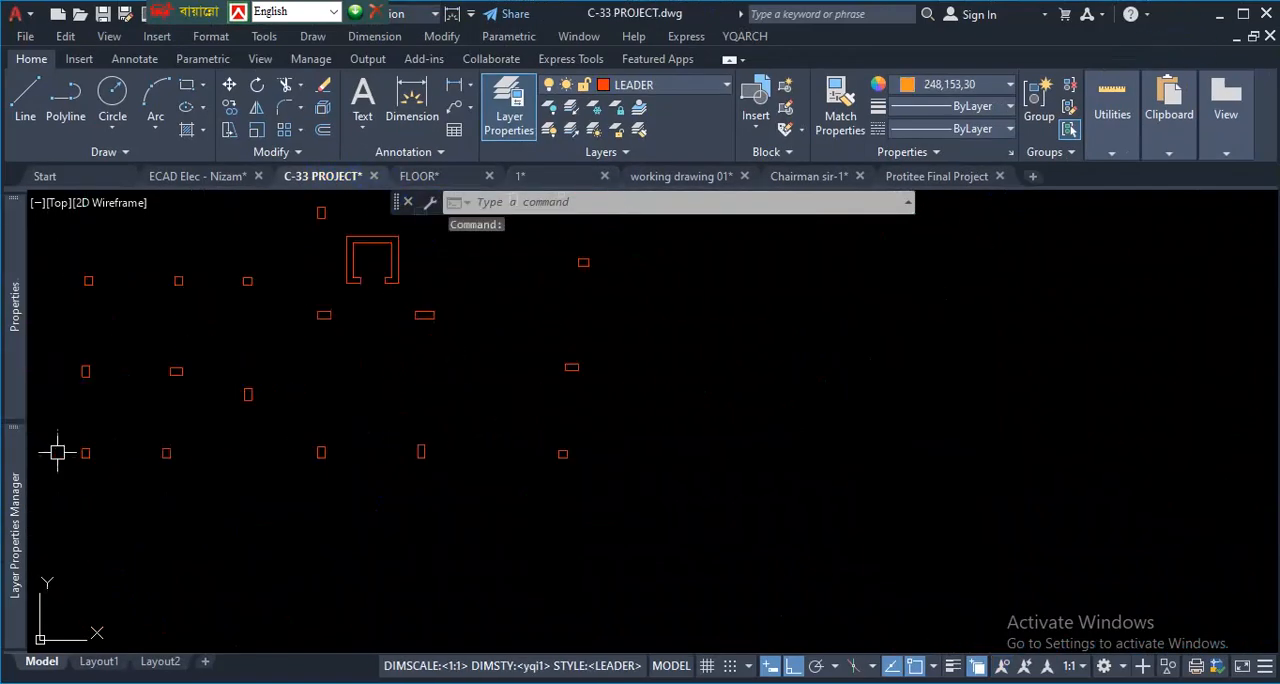
{"action": "scroll", "coordinate": [732, 428], "scroll_direction": "down", "scroll_amount": 4}
{"action": "scroll", "coordinate": [602, 479], "scroll_direction": "up", "scroll_amount": 2}
{"action": "scroll", "coordinate": [713, 393], "scroll_direction": "up", "scroll_amount": 1}
{"action": "scroll", "coordinate": [700, 405], "scroll_direction": "down", "scroll_amount": 3}
{"action": "scroll", "coordinate": [685, 415], "scroll_direction": "up", "scroll_amount": 1}
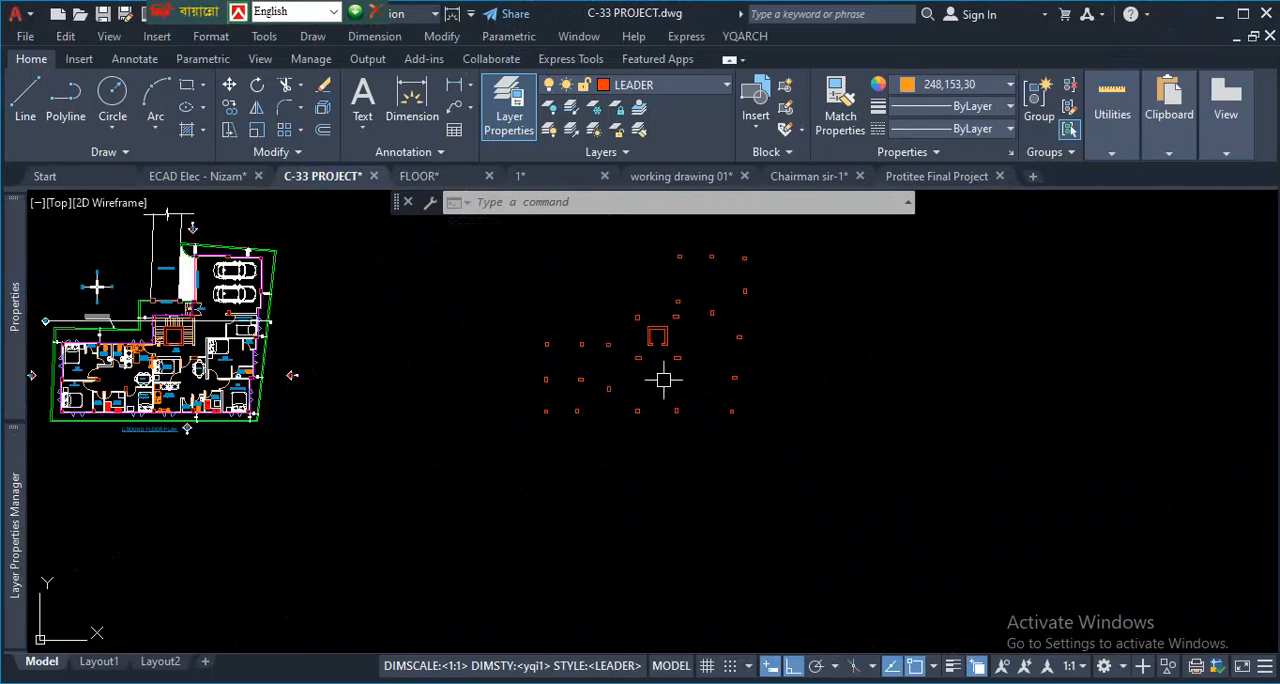
- Examine the Construction Line tool and its XLINE command name among the additional drawing tools
{"action": "left_click", "coordinate": [116, 154]}
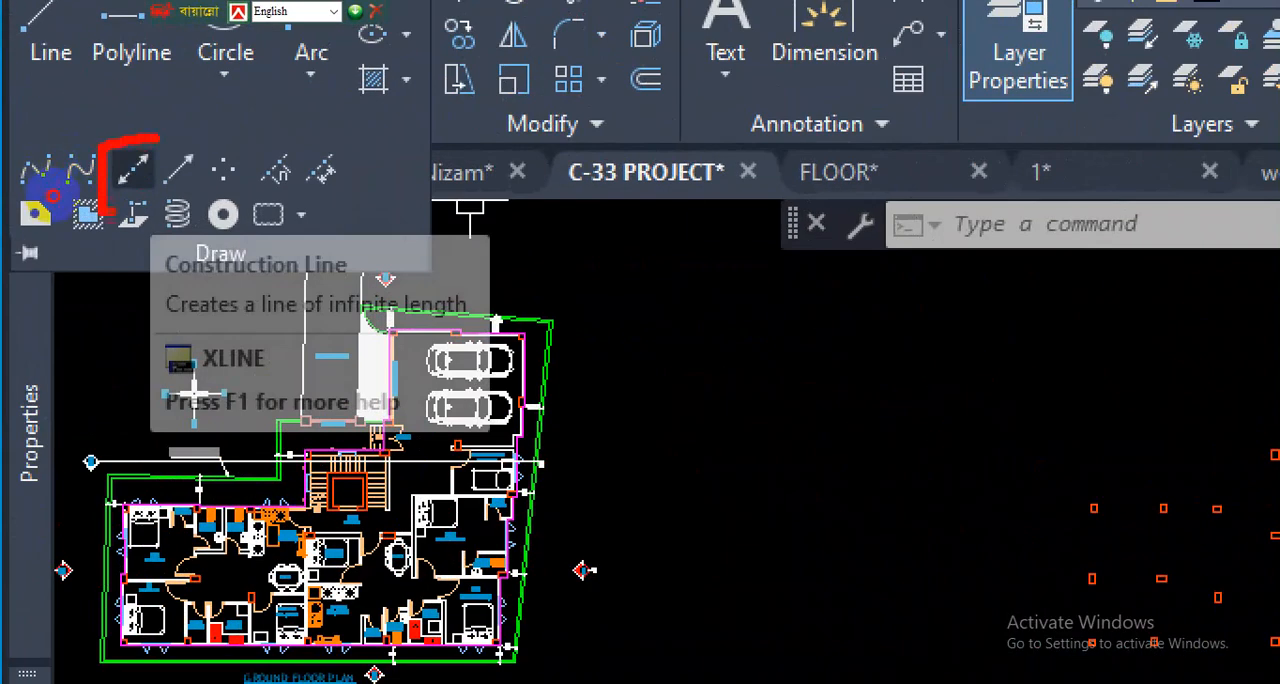
{"action": "mouse_move", "coordinate": [113, 212]}
{"action": "left_mouse_down"}
{"action": "mouse_move", "coordinate": [183, 110]}
{"action": "mouse_move", "coordinate": [122, 124]}
{"action": "left_mouse_up"}
{"action": "mouse_move", "coordinate": [228, 341]}
{"action": "left_mouse_down"}
{"action": "mouse_move", "coordinate": [195, 362]}
{"action": "mouse_move", "coordinate": [230, 381]}
{"action": "mouse_move", "coordinate": [246, 343]}
{"action": "left_mouse_up"}
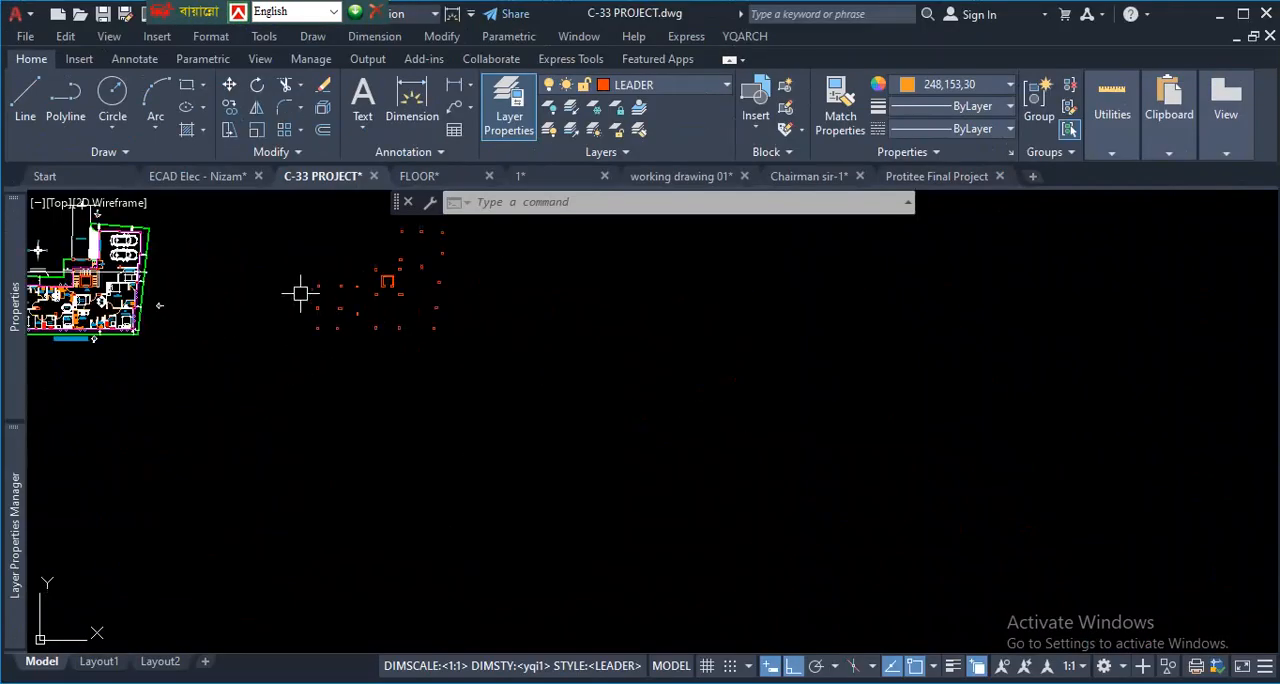
- Draw a horizontal construction line through the lower-left corner of the leftmost column in the lowest row of the column copy
{"action": "scroll", "coordinate": [300, 298], "scroll_direction": "up", "scroll_amount": 3}
{"action": "scroll", "coordinate": [322, 381], "scroll_direction": "down", "scroll_amount": 3}
{"action": "scroll", "coordinate": [363, 383], "scroll_direction": "up", "scroll_amount": 3}
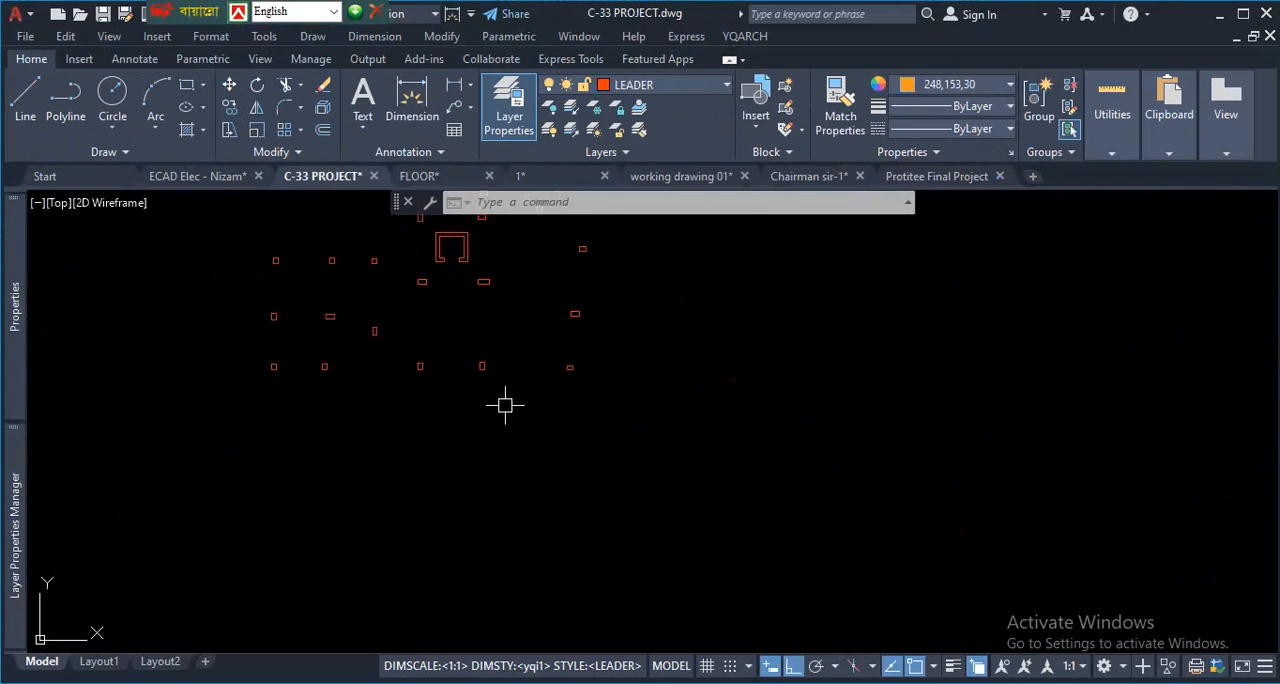
{"action": "type", "text": "xl"}
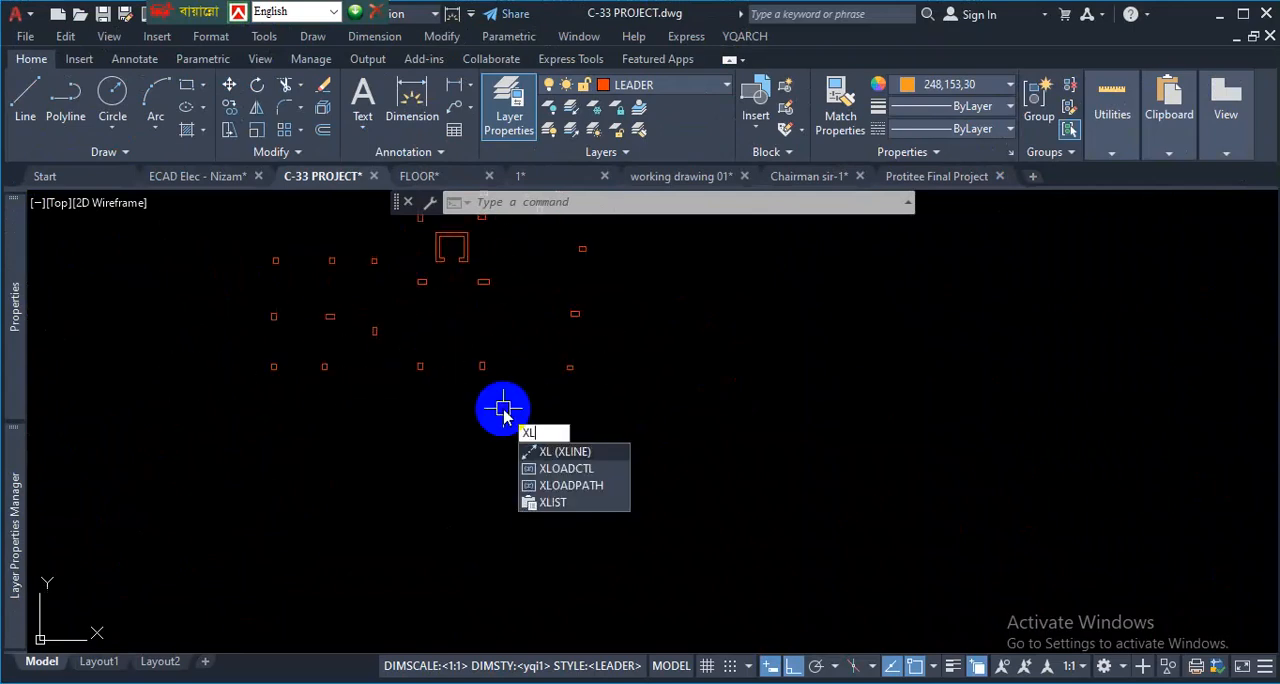
{"action": "key", "text": "Return"}
{"action": "scroll", "coordinate": [465, 460], "scroll_direction": "down", "scroll_amount": 4}
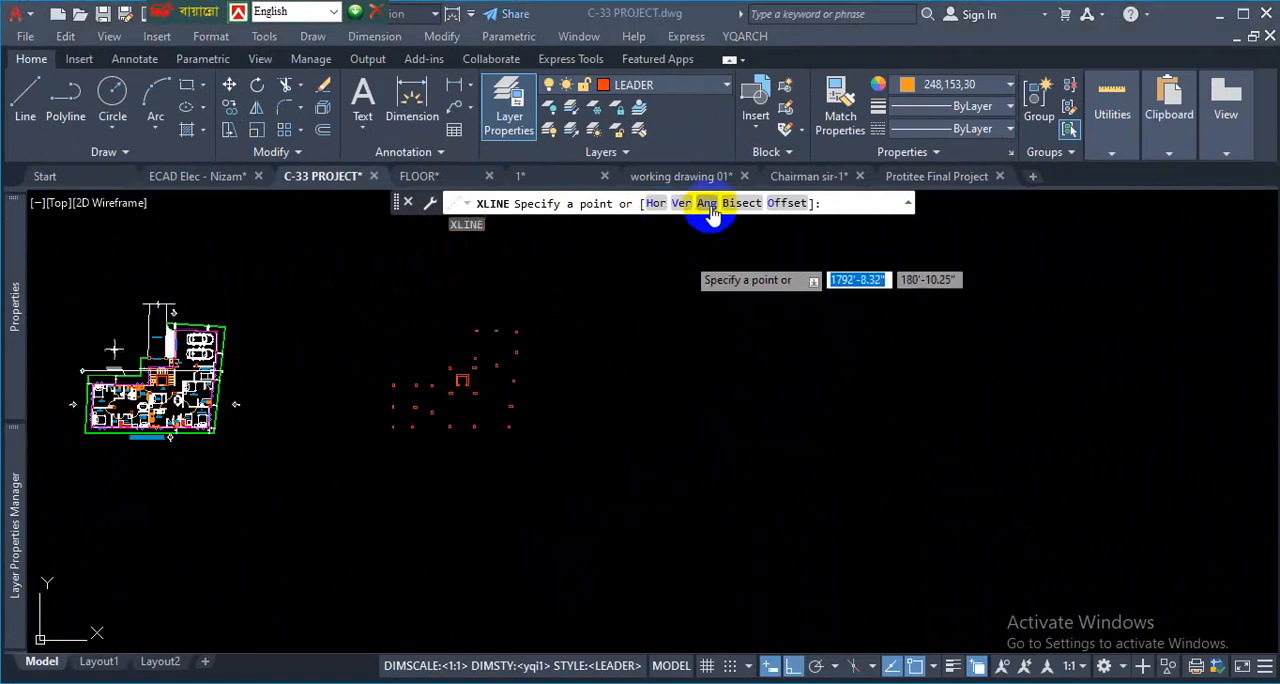
{"action": "left_click", "coordinate": [656, 204]}
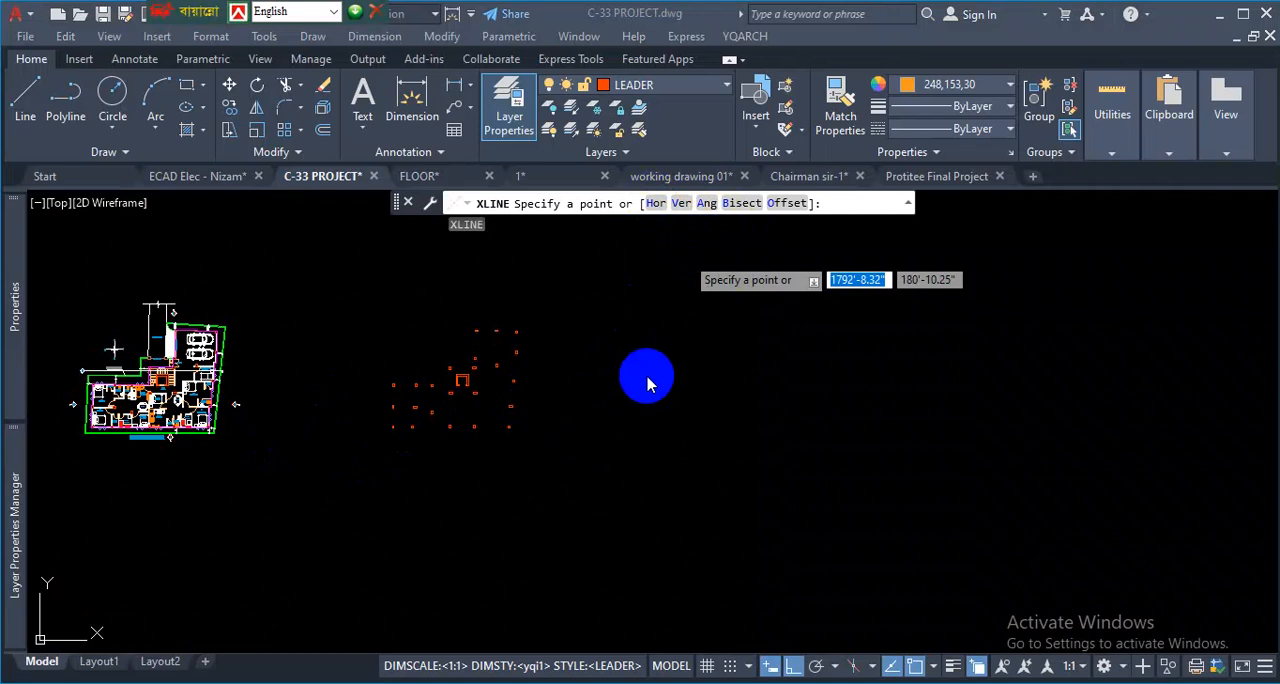
{"action": "type", "text": "H"}
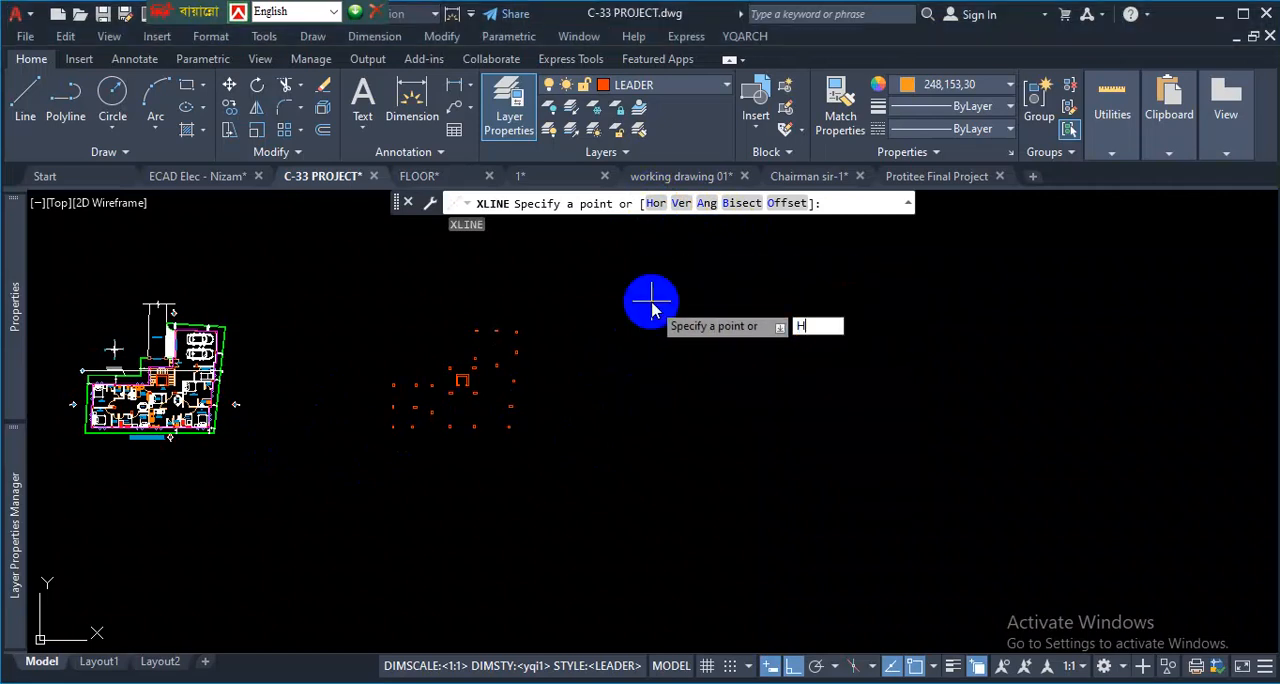
{"action": "key", "text": "Return"}
{"action": "scroll", "coordinate": [720, 400], "scroll_direction": "down", "scroll_amount": 5}
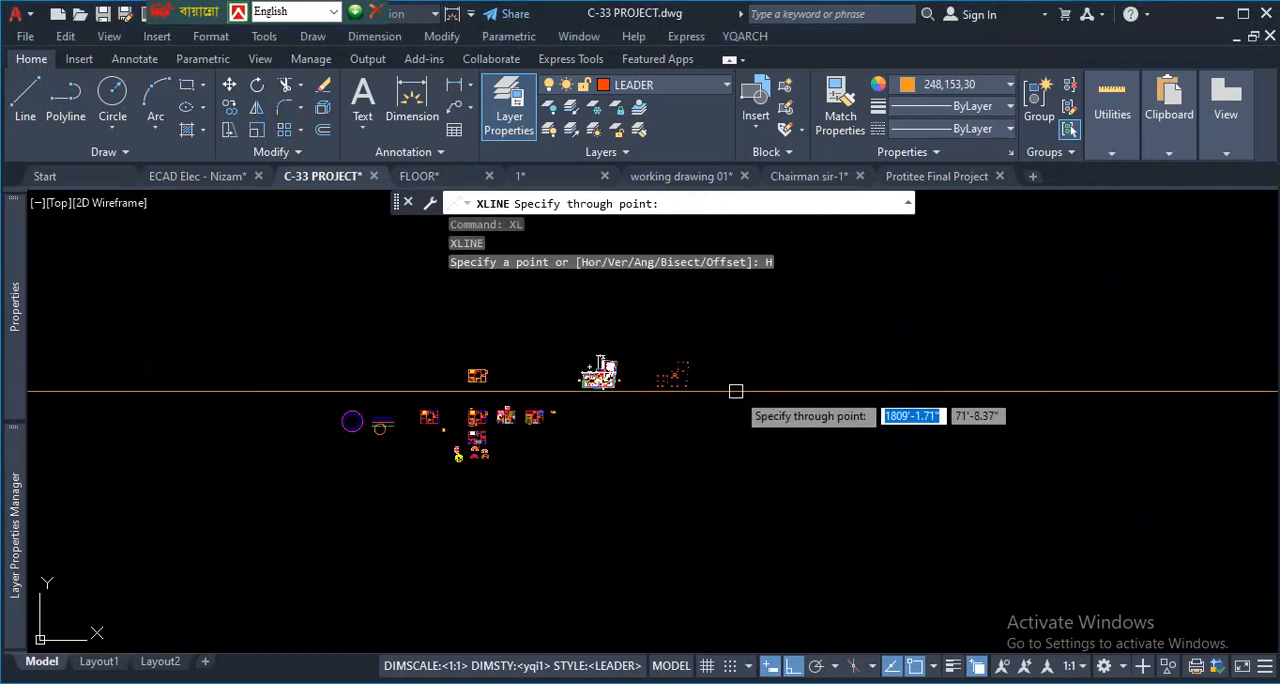
{"action": "scroll", "coordinate": [705, 390], "scroll_direction": "up", "scroll_amount": 6}
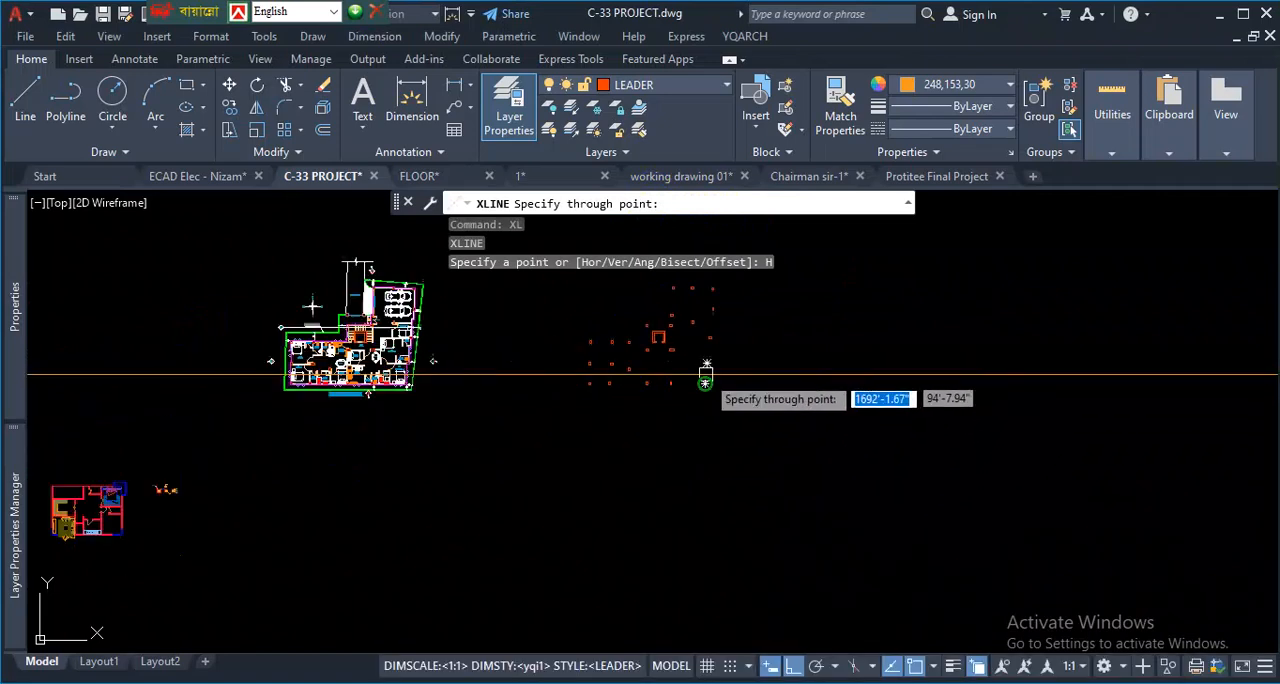
{"action": "scroll", "coordinate": [652, 385], "scroll_direction": "up", "scroll_amount": 2}
{"action": "scroll", "coordinate": [575, 380], "scroll_direction": "down", "scroll_amount": 7}
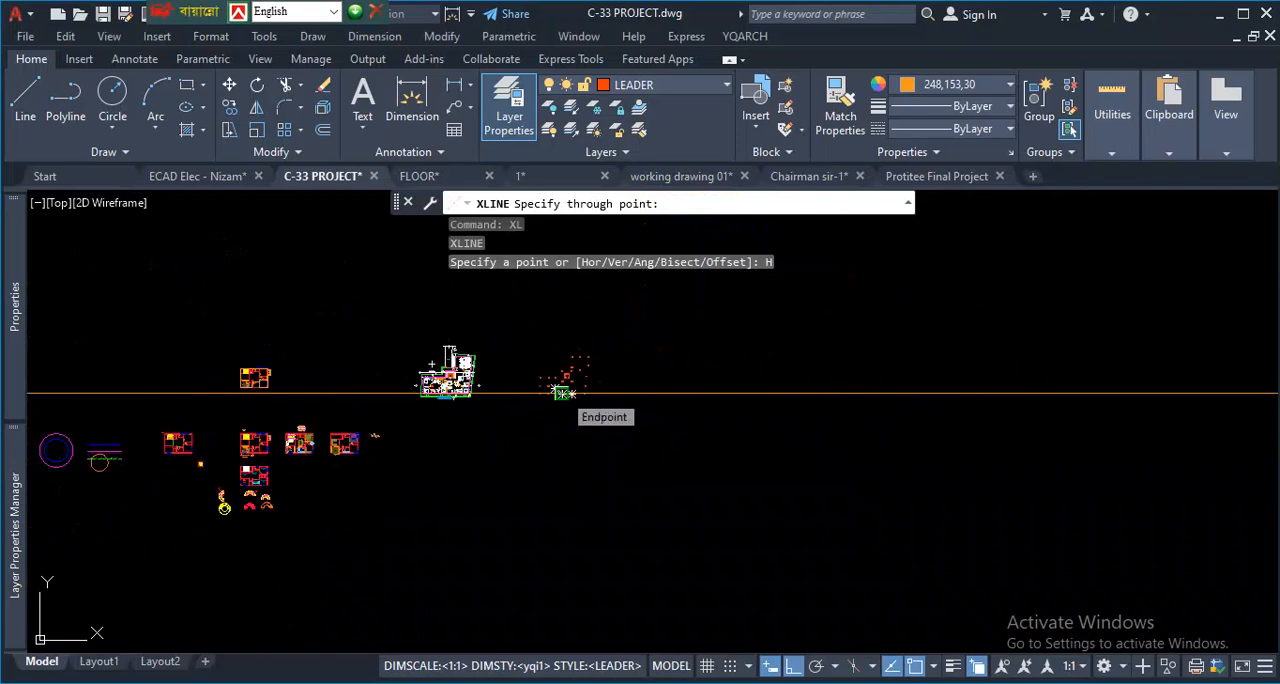
{"action": "scroll", "coordinate": [563, 393], "scroll_direction": "up", "scroll_amount": 8}
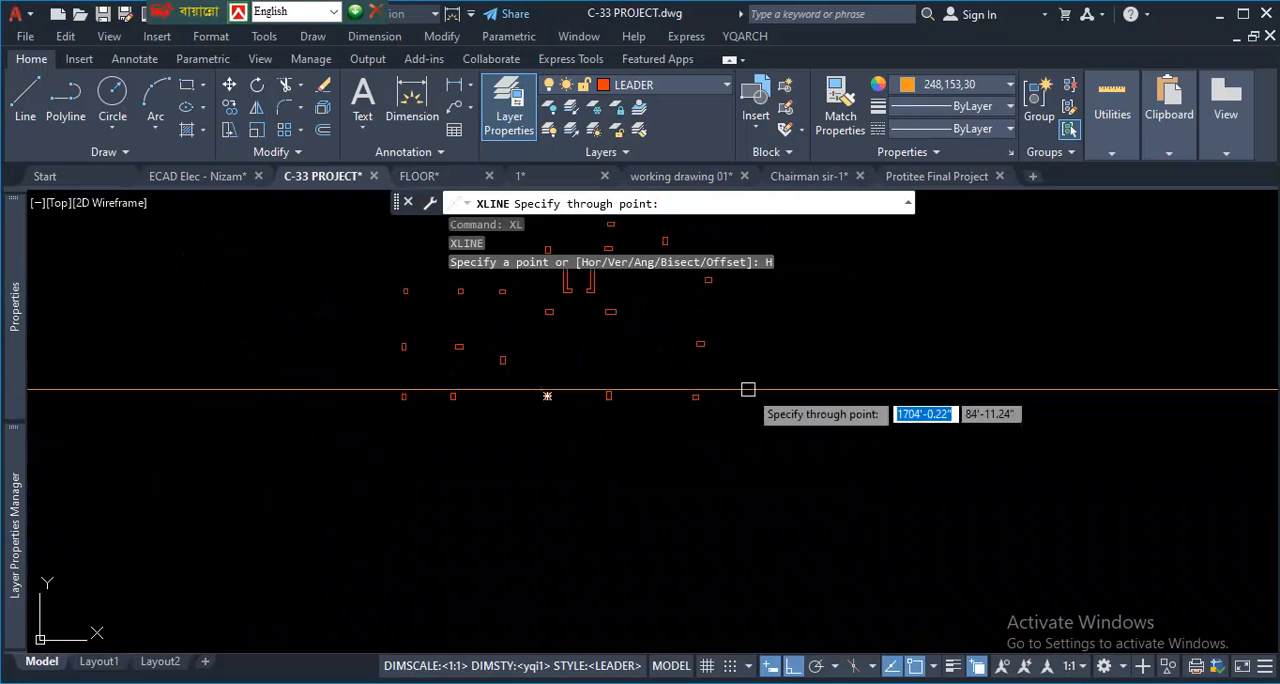
{"action": "scroll", "coordinate": [455, 418], "scroll_direction": "up", "scroll_amount": 4}
{"action": "scroll", "coordinate": [387, 487], "scroll_direction": "down", "scroll_amount": 6}
{"action": "scroll", "coordinate": [373, 458], "scroll_direction": "up", "scroll_amount": 2}
{"action": "scroll", "coordinate": [418, 450], "scroll_direction": "up", "scroll_amount": 3}
{"action": "scroll", "coordinate": [386, 483], "scroll_direction": "down", "scroll_amount": 2}
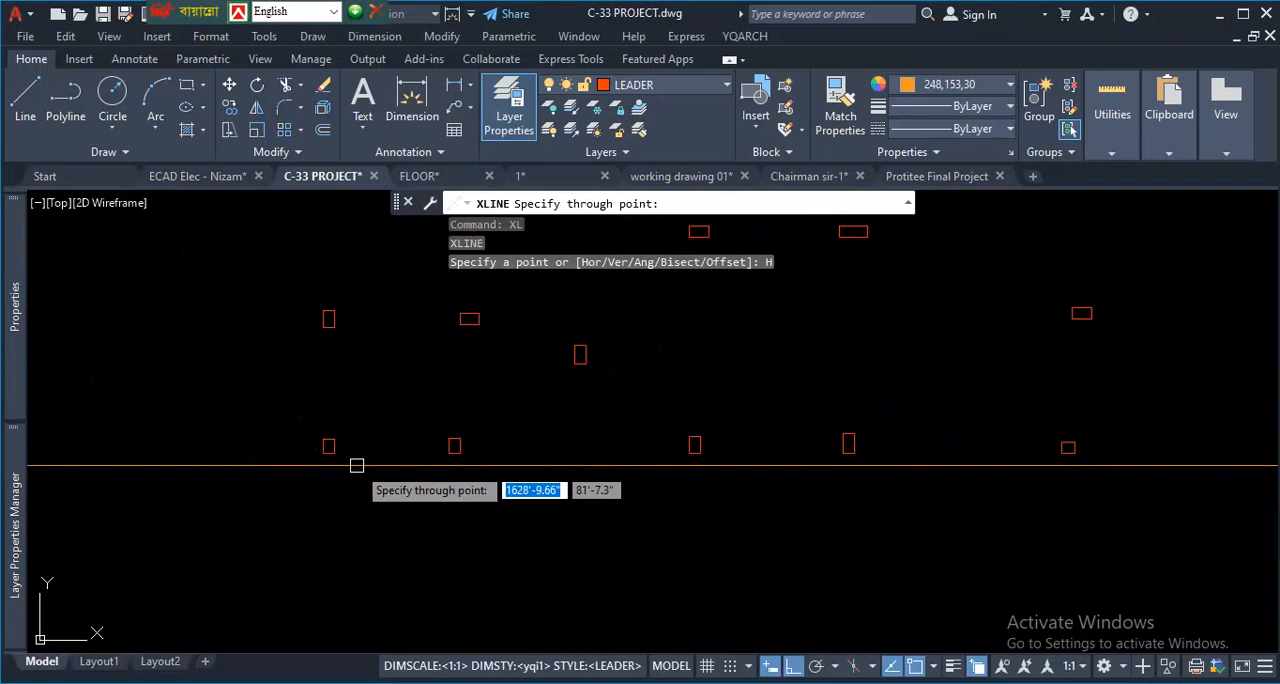
{"action": "scroll", "coordinate": [323, 449], "scroll_direction": "up", "scroll_amount": 4}
{"action": "scroll", "coordinate": [270, 458], "scroll_direction": "up", "scroll_amount": 4}
{"action": "scroll", "coordinate": [266, 458], "scroll_direction": "down", "scroll_amount": 7}
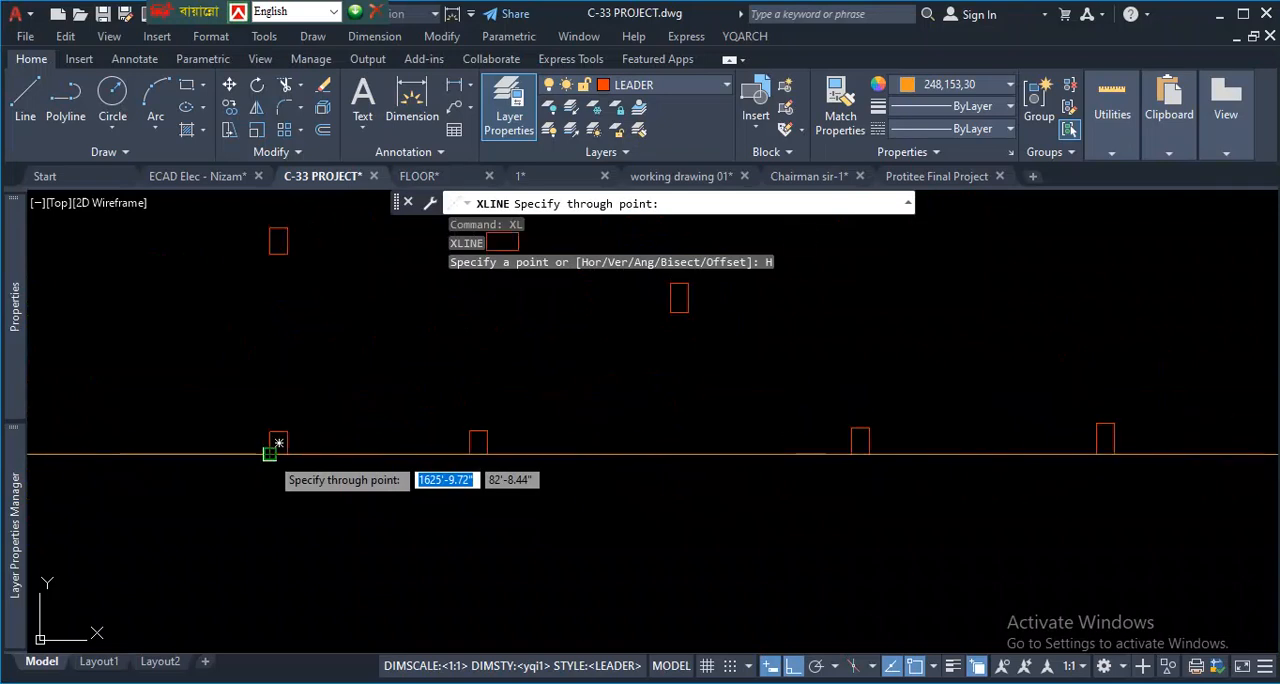
{"action": "scroll", "coordinate": [270, 452], "scroll_direction": "up", "scroll_amount": 5}
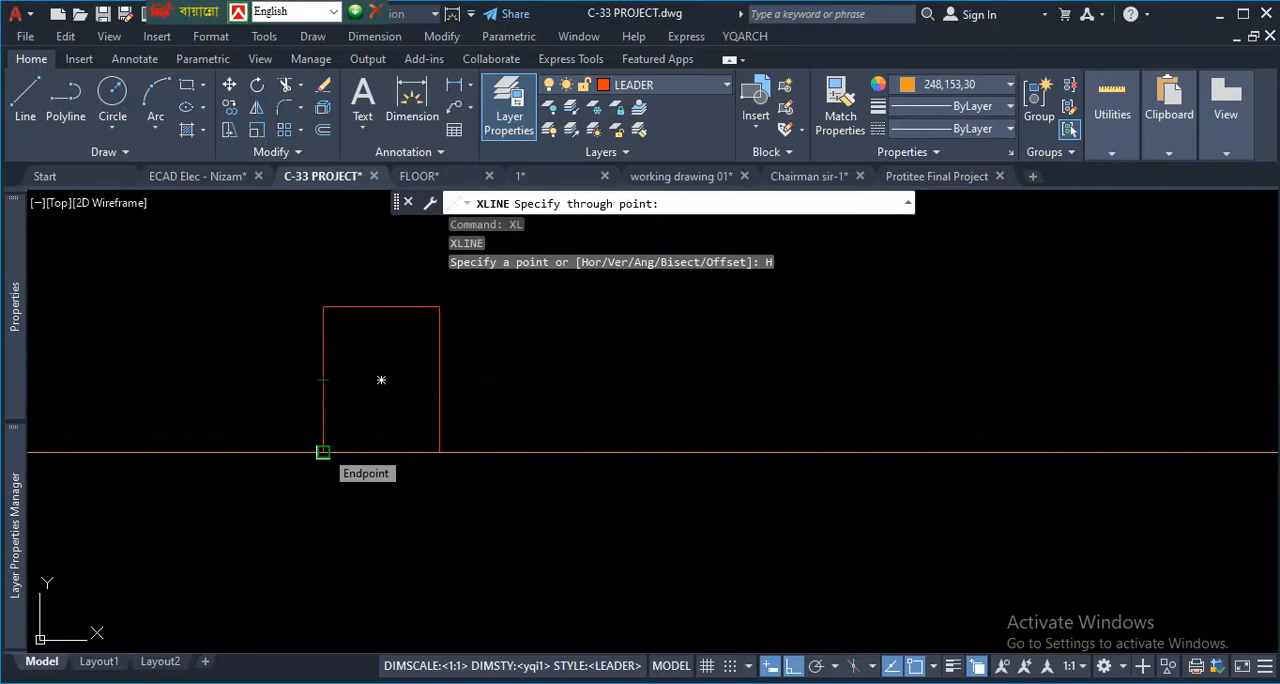
{"action": "left_click", "coordinate": [322, 452]}
- Add a horizontal construction line through the left-edge midpoint of the single column just above the lowest row
{"action": "scroll", "coordinate": [397, 518], "scroll_direction": "down", "scroll_amount": 10}
{"action": "scroll", "coordinate": [529, 573], "scroll_direction": "down", "scroll_amount": 2}
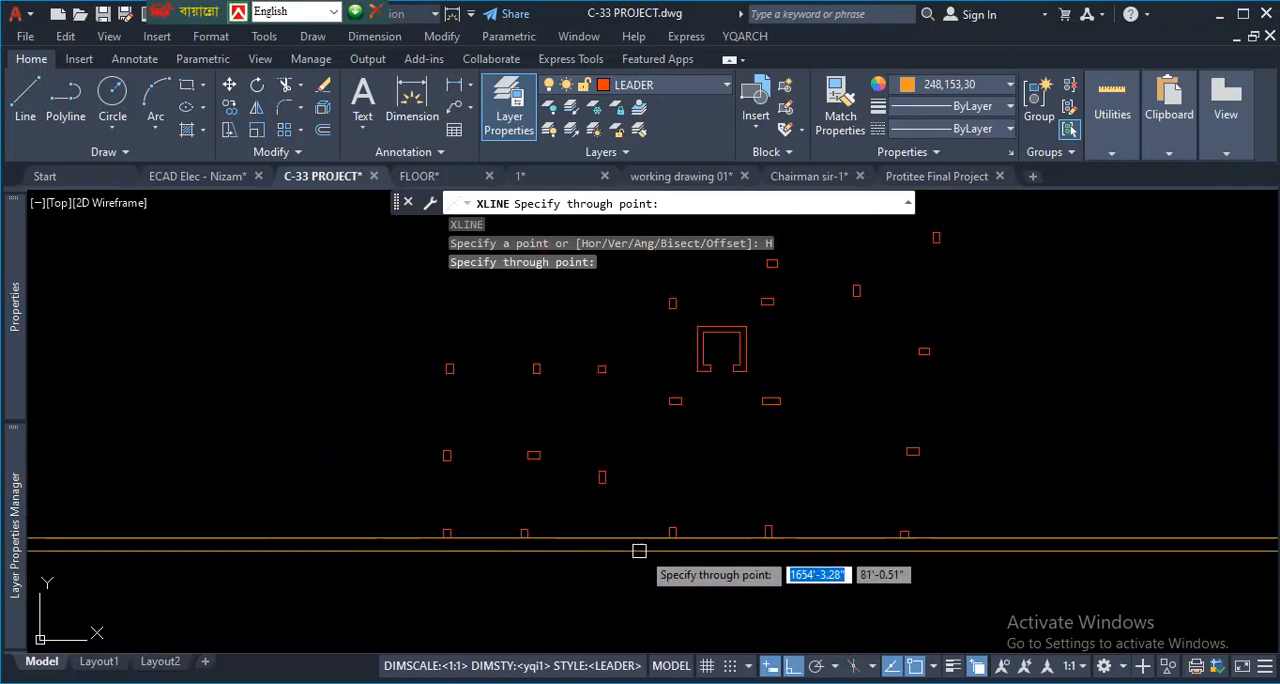
{"action": "scroll", "coordinate": [490, 491], "scroll_direction": "up", "scroll_amount": 2}
{"action": "scroll", "coordinate": [608, 488], "scroll_direction": "up", "scroll_amount": 2}
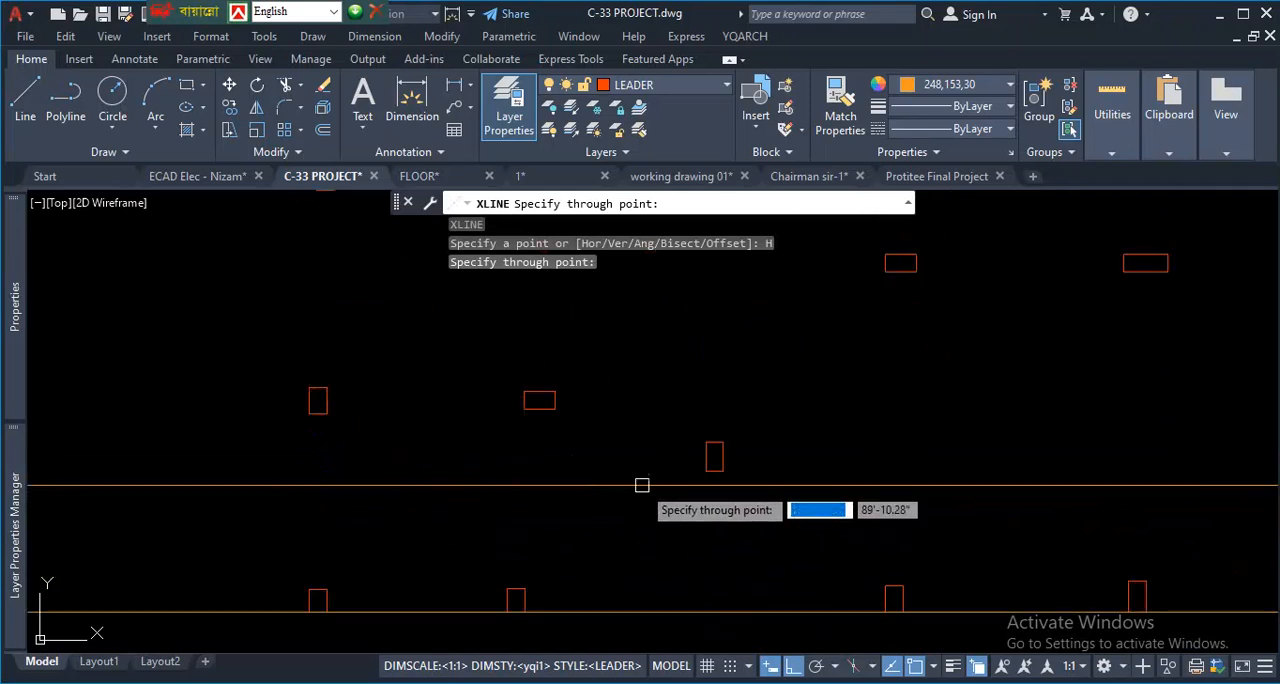
{"action": "scroll", "coordinate": [694, 503], "scroll_direction": "up", "scroll_amount": 2}
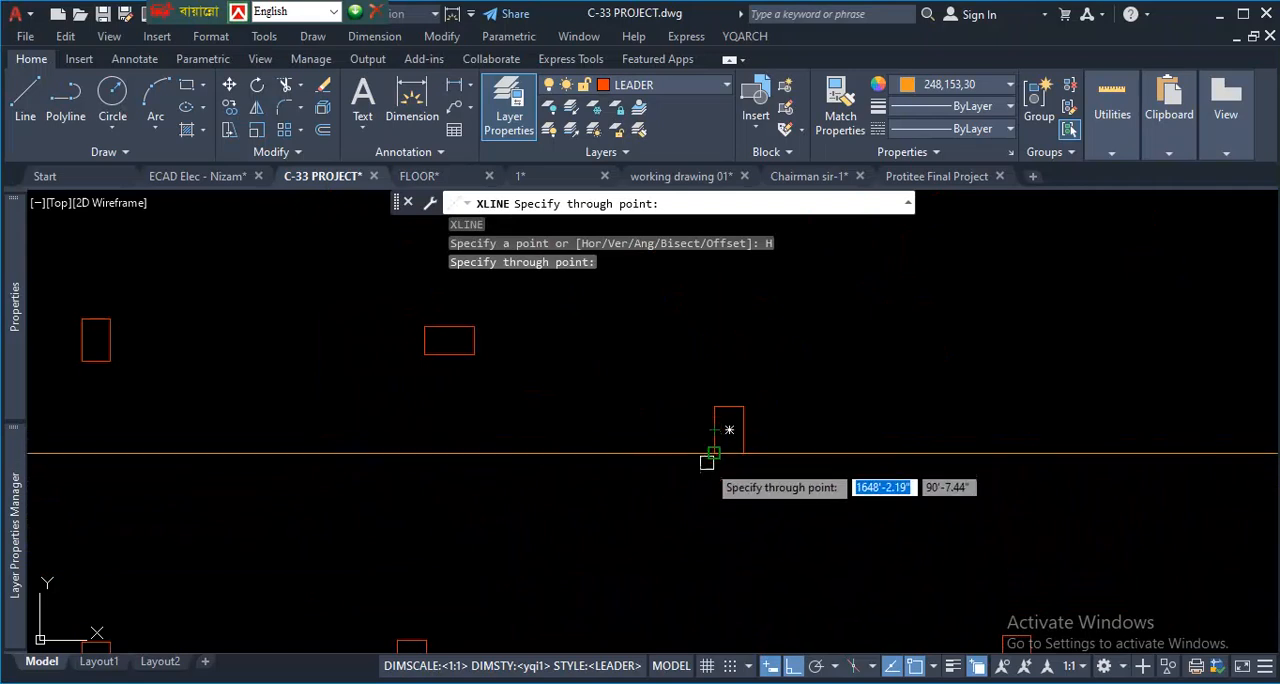
{"action": "scroll", "coordinate": [729, 430], "scroll_direction": "up", "scroll_amount": 4}
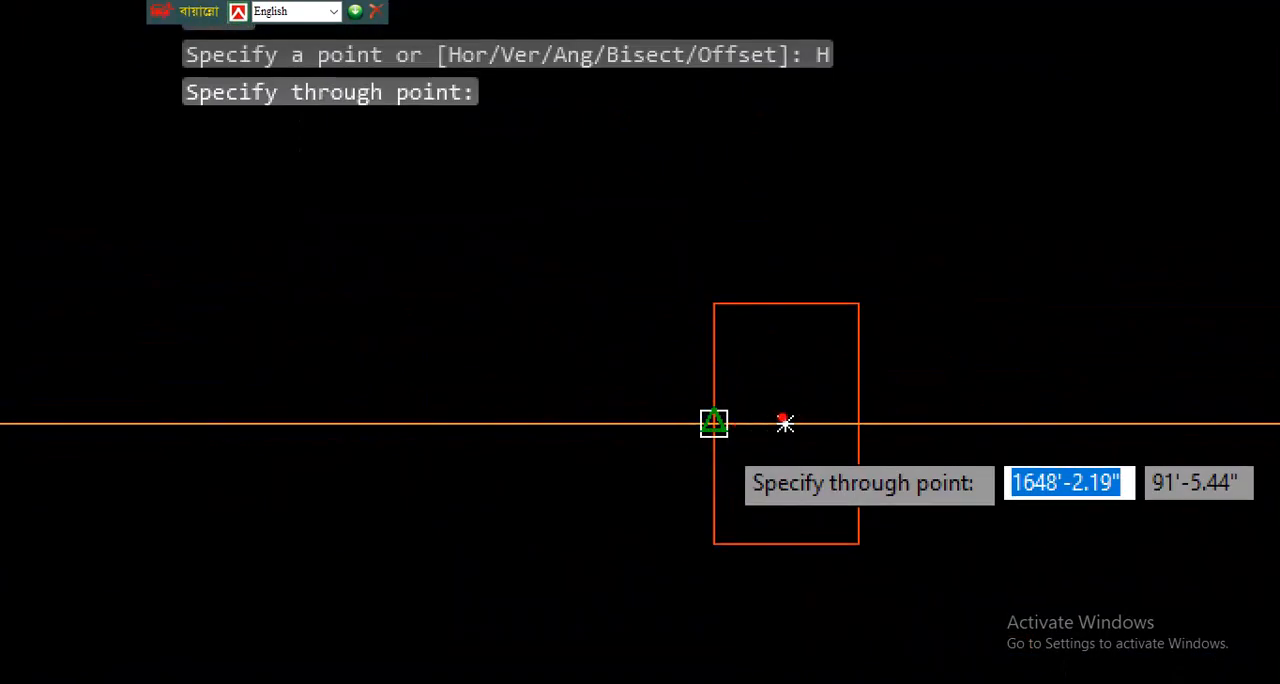
{"action": "left_click_drag", "start_coordinate": [715, 423], "coordinate": [928, 433]}
{"action": "mouse_move", "coordinate": [810, 407]}
{"action": "left_mouse_down"}
{"action": "mouse_move", "coordinate": [777, 438]}
{"action": "mouse_move", "coordinate": [828, 386]}
{"action": "left_mouse_up"}
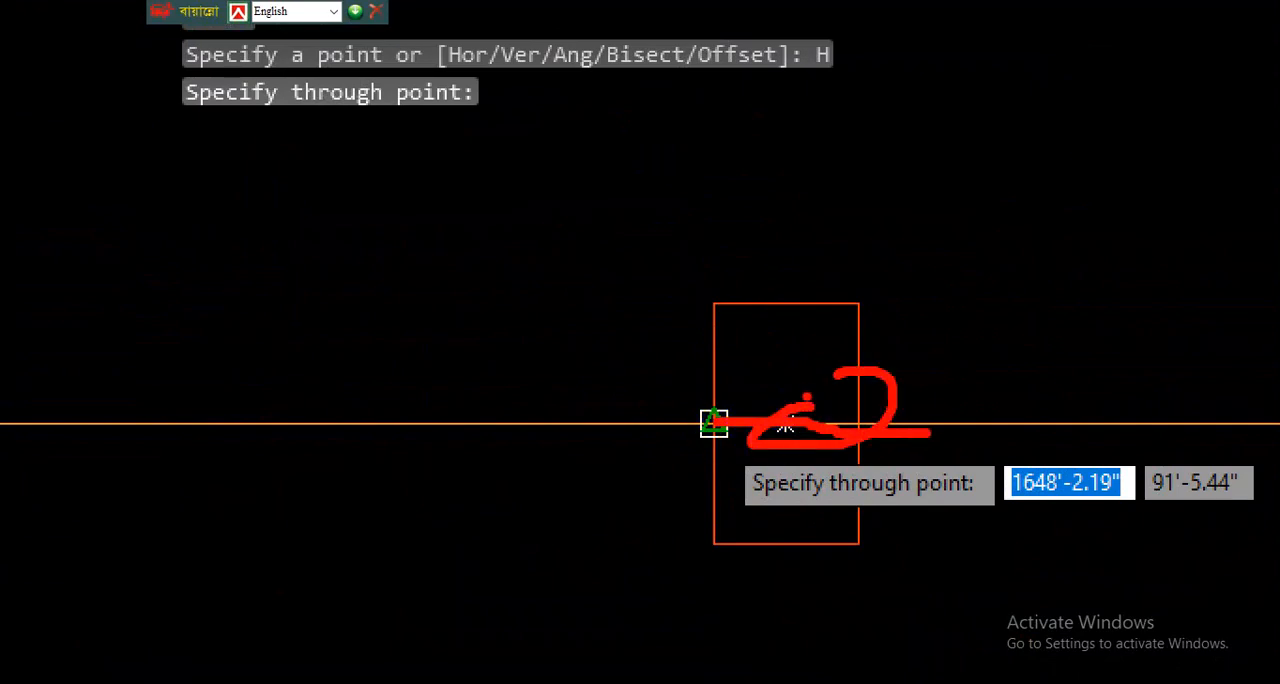
{"action": "left_click_drag", "start_coordinate": [572, 562], "coordinate": [898, 565]}
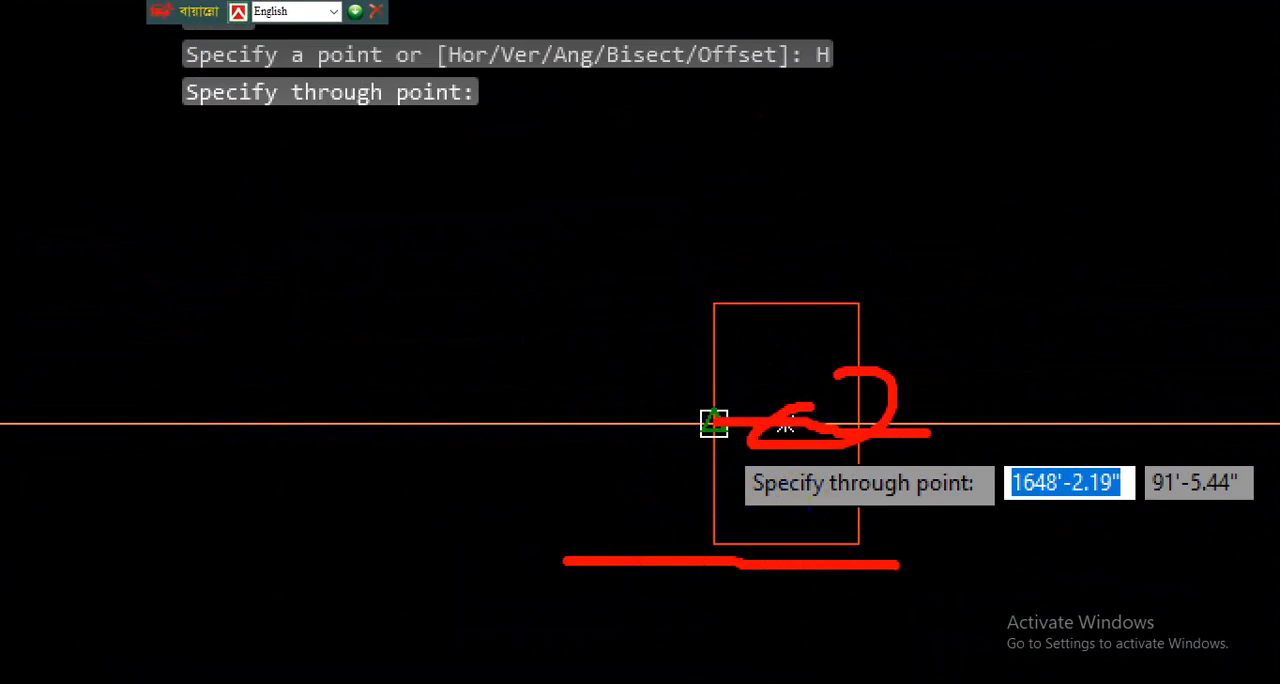
{"action": "left_click_drag", "start_coordinate": [718, 549], "coordinate": [730, 298]}
{"action": "left_click_drag", "start_coordinate": [580, 550], "coordinate": [932, 545]}
{"action": "left_click_drag", "start_coordinate": [712, 543], "coordinate": [734, 320]}
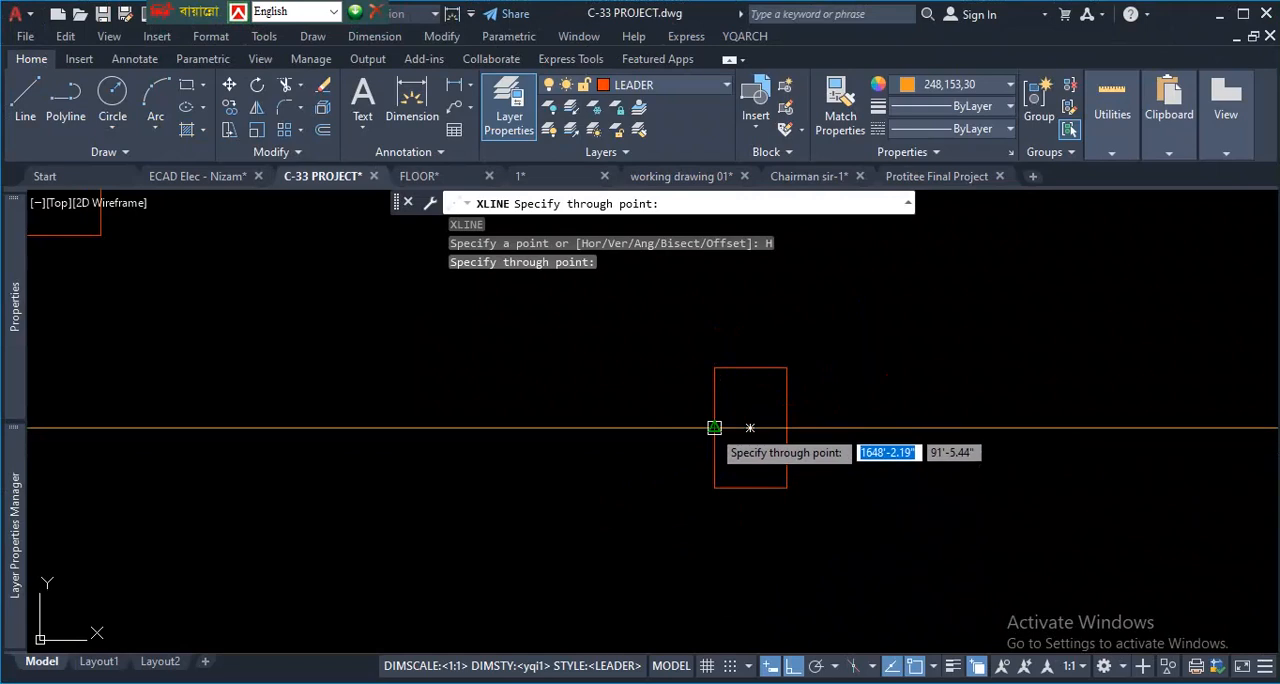
{"action": "left_click", "coordinate": [714, 428]}
- Add a horizontal construction line through the left-edge midpoint of the leftmost column in the second row
{"action": "scroll", "coordinate": [696, 480], "scroll_direction": "down", "scroll_amount": 4}
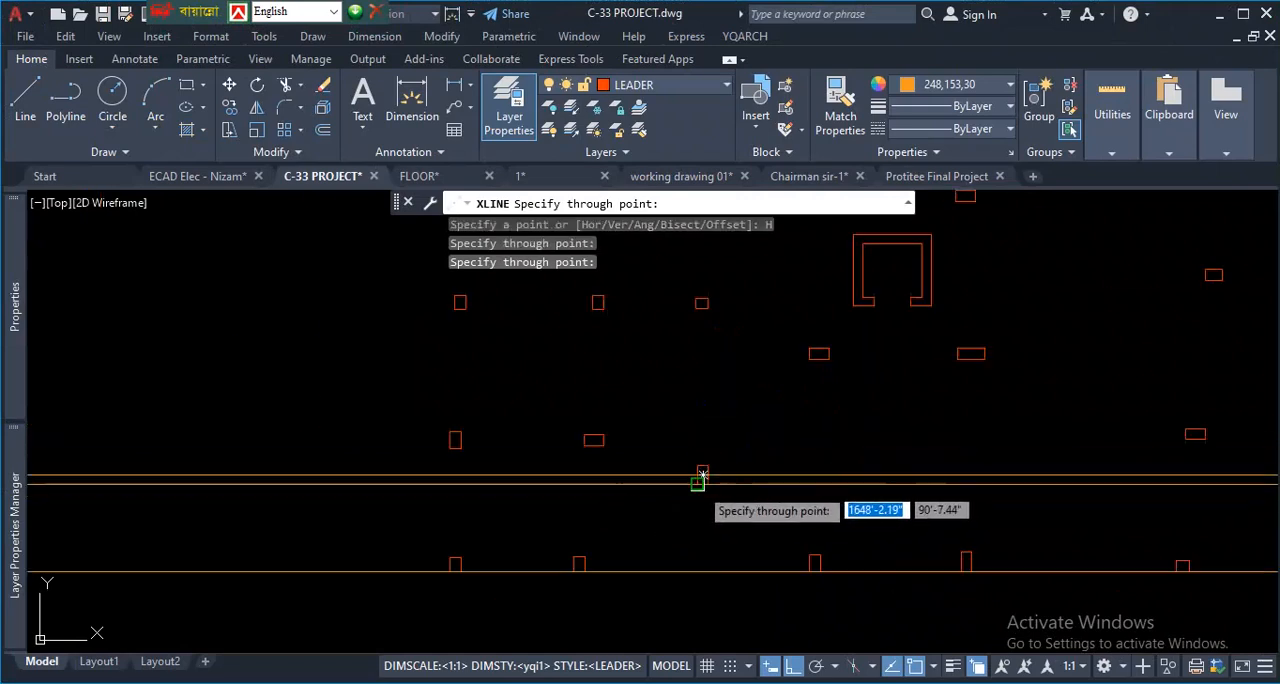
{"action": "scroll", "coordinate": [455, 438], "scroll_direction": "up", "scroll_amount": 1}
{"action": "scroll", "coordinate": [455, 438], "scroll_direction": "up", "scroll_amount": 4}
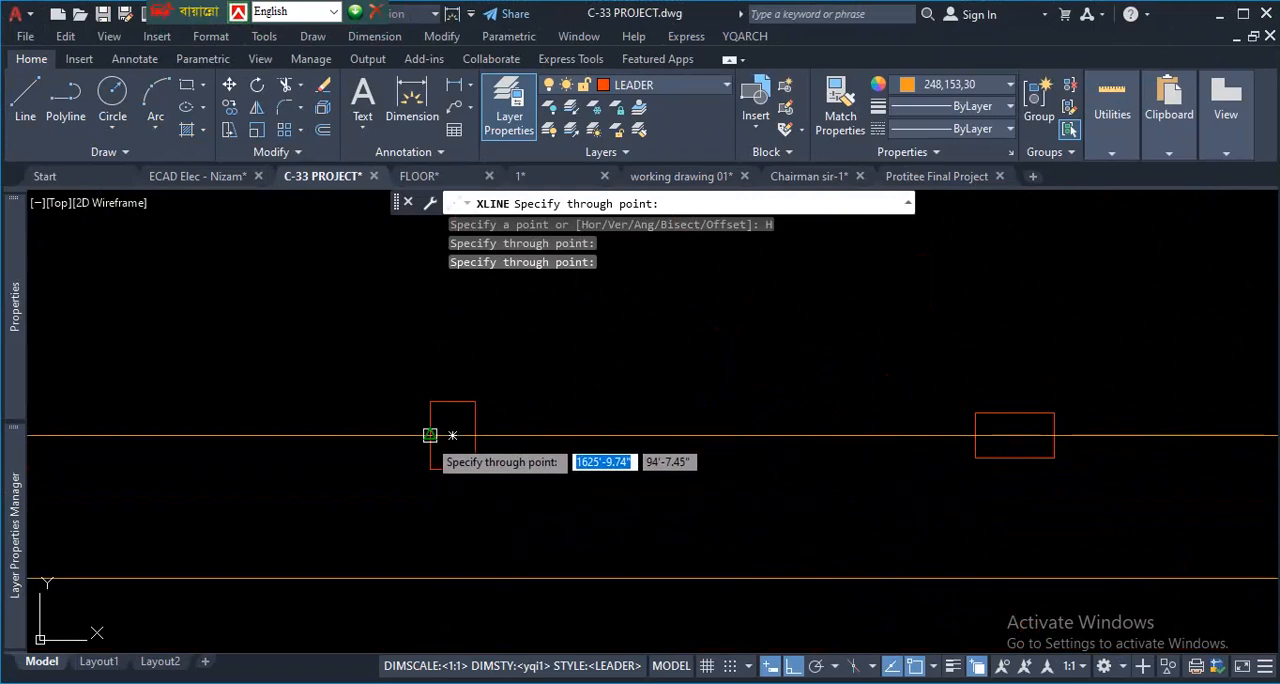
{"action": "left_click", "coordinate": [430, 435]}
- Add a horizontal construction line through the right-edge midpoint of the wide column below the lift core
{"action": "scroll", "coordinate": [306, 480], "scroll_direction": "down", "scroll_amount": 4}
{"action": "scroll", "coordinate": [789, 463], "scroll_direction": "up", "scroll_amount": 4}
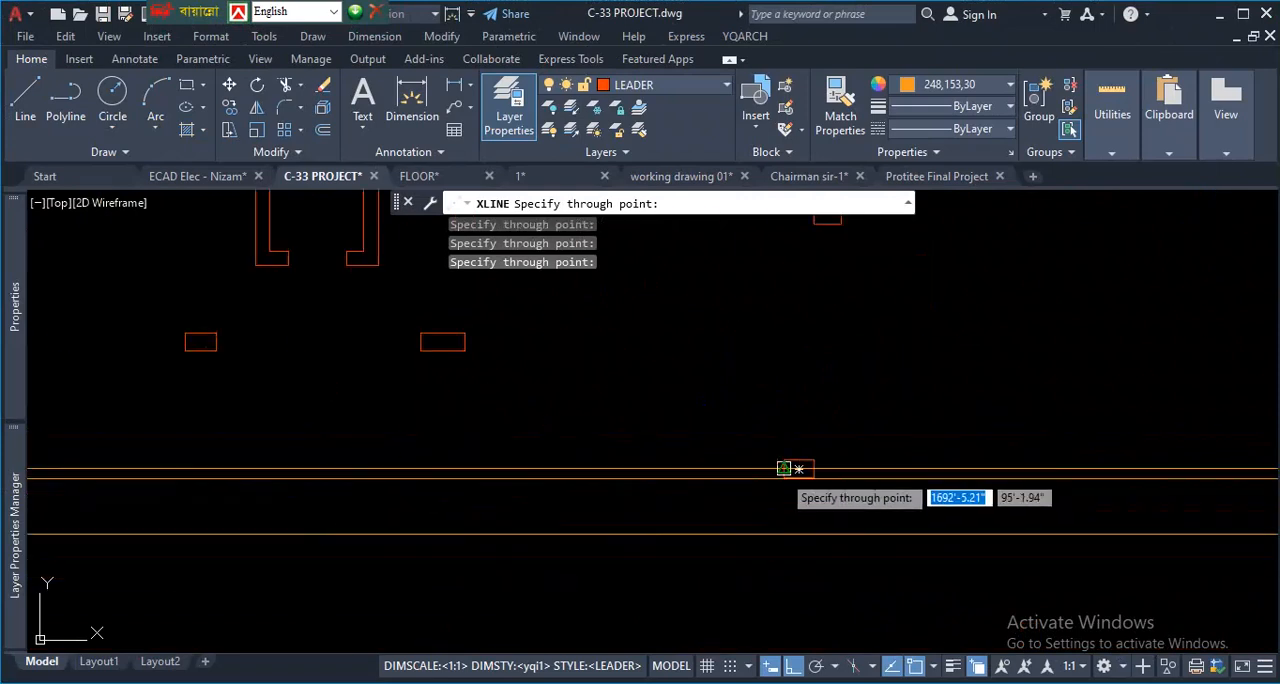
{"action": "scroll", "coordinate": [806, 502], "scroll_direction": "up", "scroll_amount": 5}
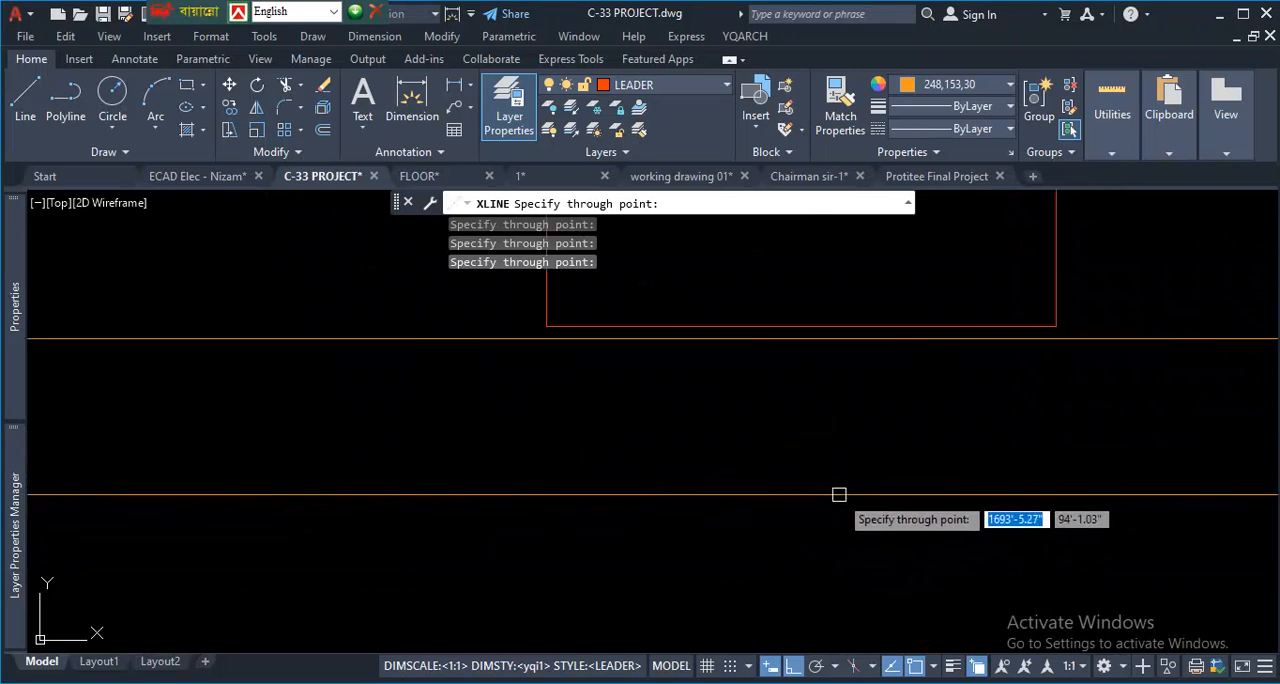
{"action": "scroll", "coordinate": [841, 495], "scroll_direction": "down", "scroll_amount": 6}
{"action": "scroll", "coordinate": [838, 505], "scroll_direction": "up", "scroll_amount": 2}
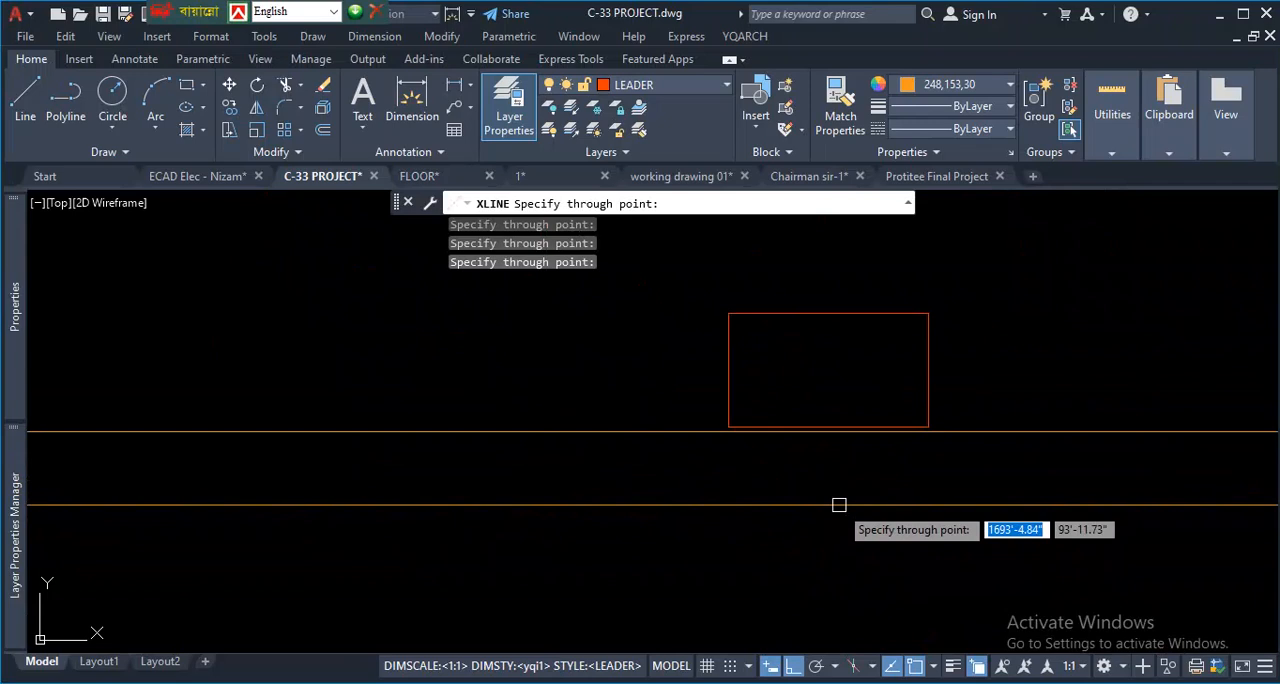
{"action": "scroll", "coordinate": [822, 480], "scroll_direction": "down", "scroll_amount": 5}
{"action": "scroll", "coordinate": [820, 470], "scroll_direction": "up", "scroll_amount": 5}
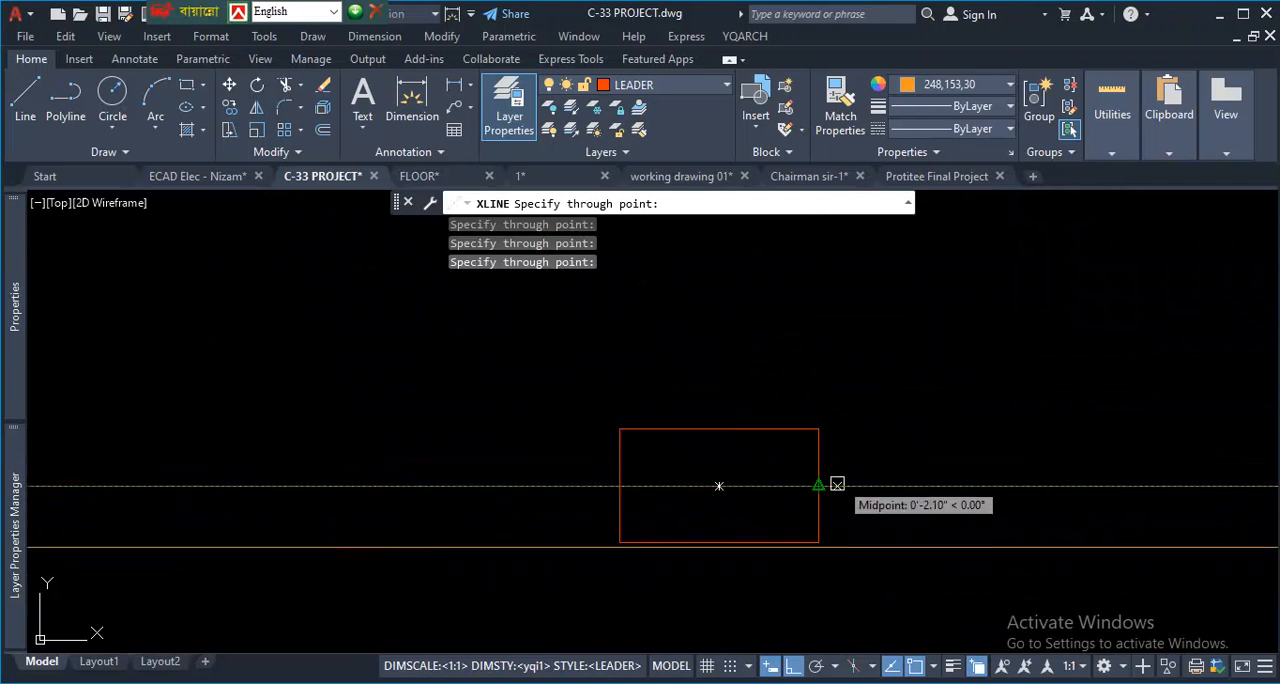
{"action": "scroll", "coordinate": [816, 524], "scroll_direction": "down", "scroll_amount": 5}
{"action": "scroll", "coordinate": [921, 480], "scroll_direction": "up", "scroll_amount": 6}
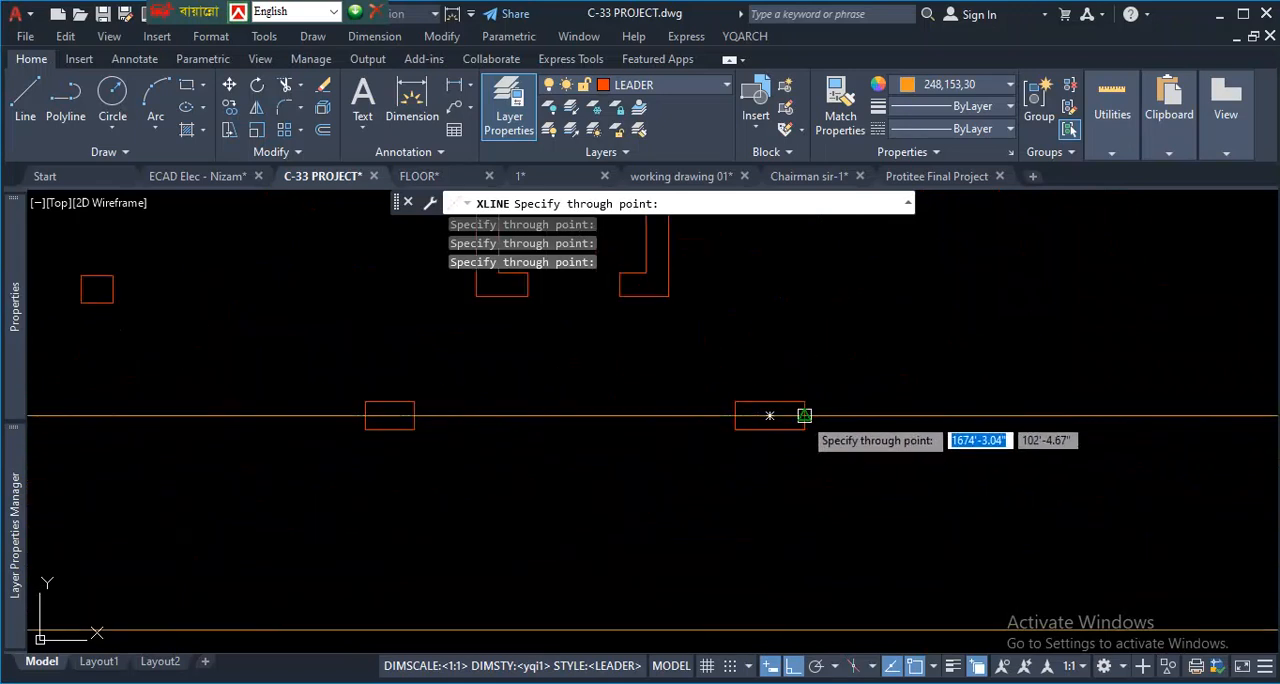
- Add a horizontal construction line through the row of three columns to the left of the lift core
{"action": "scroll", "coordinate": [790, 445], "scroll_direction": "down", "scroll_amount": 5}
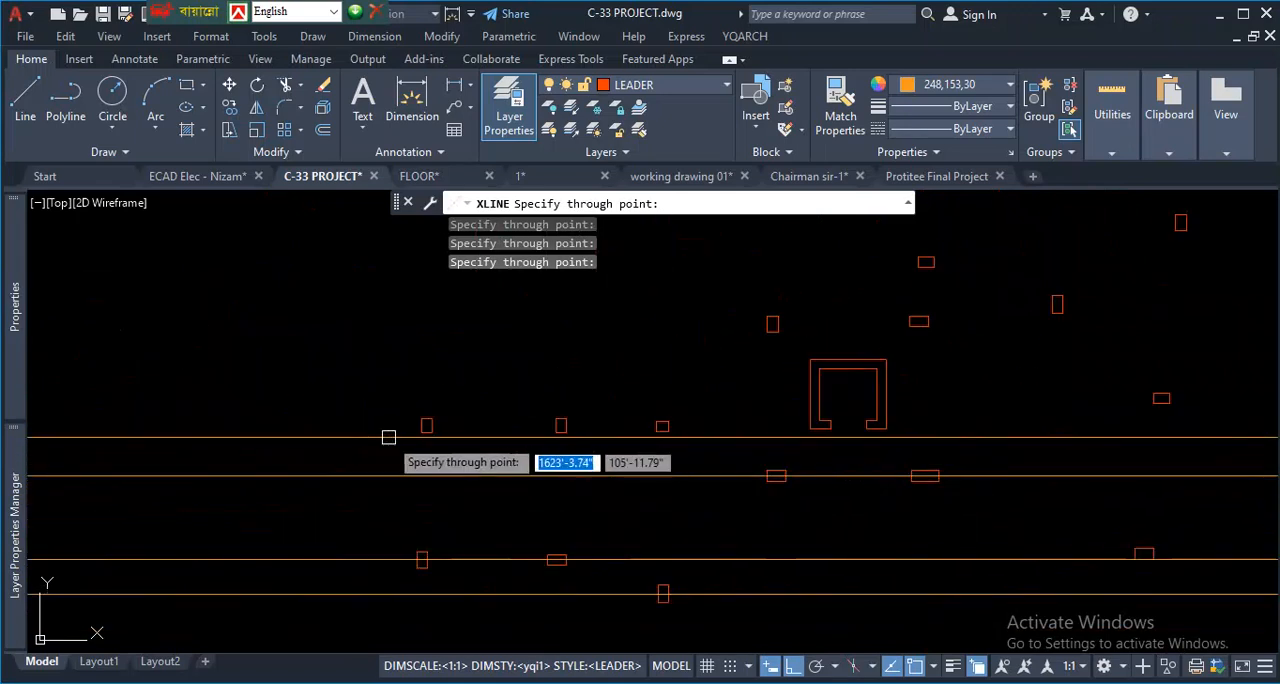
{"action": "scroll", "coordinate": [388, 437], "scroll_direction": "up", "scroll_amount": 3}
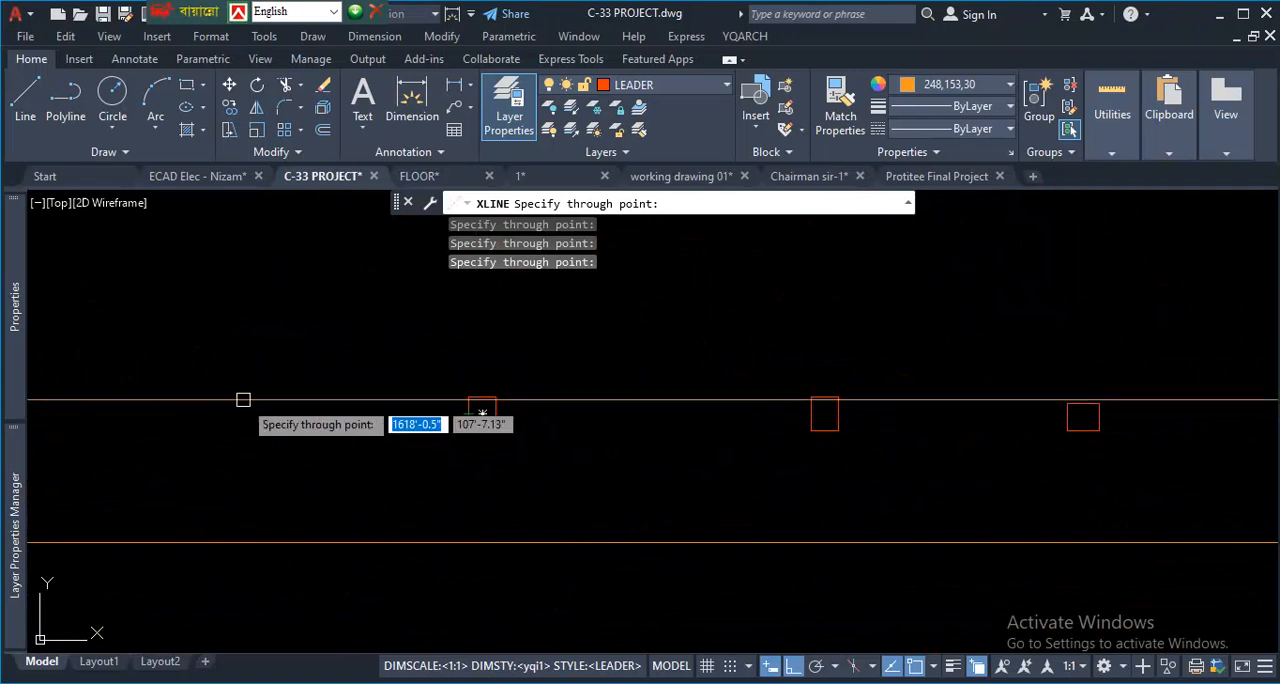
{"action": "scroll", "coordinate": [486, 420], "scroll_direction": "up", "scroll_amount": 2}
{"action": "scroll", "coordinate": [374, 481], "scroll_direction": "down", "scroll_amount": 4}
- Add a horizontal construction line through the column to the right of the lift core
{"action": "scroll", "coordinate": [374, 481], "scroll_direction": "down", "scroll_amount": 1}
{"action": "scroll", "coordinate": [651, 460], "scroll_direction": "up", "scroll_amount": 5}
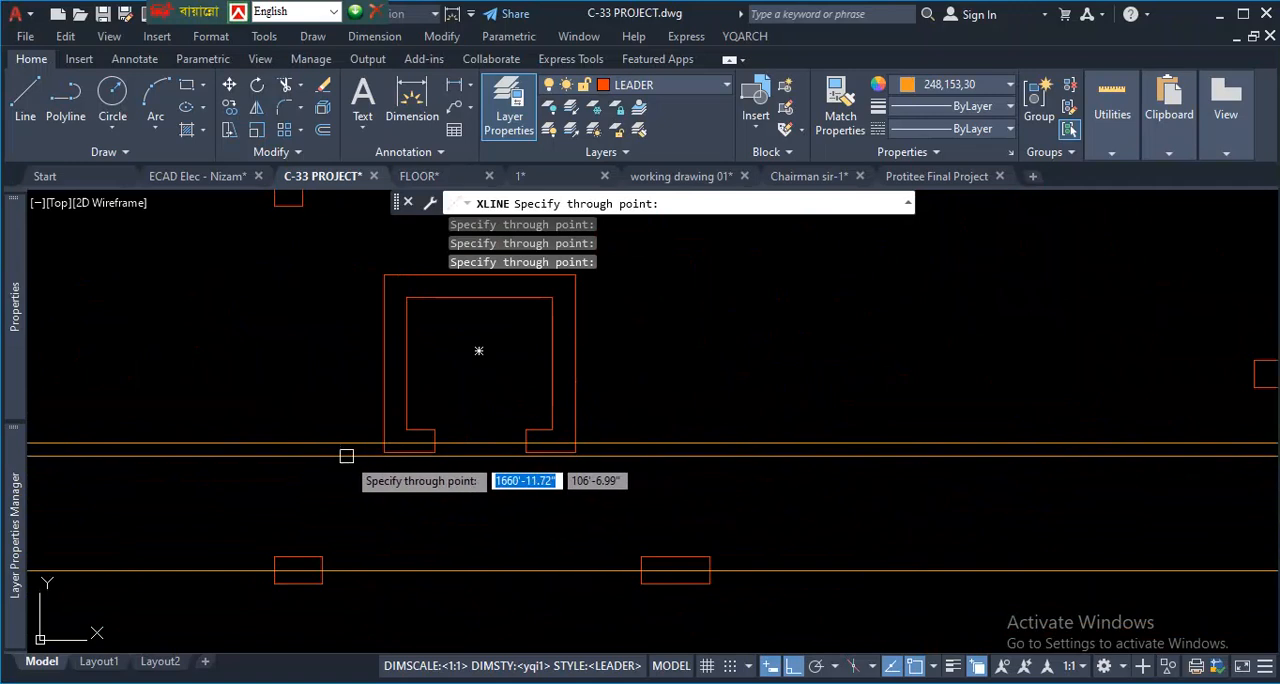
{"action": "scroll", "coordinate": [540, 480], "scroll_direction": "down", "scroll_amount": 6}
{"action": "scroll", "coordinate": [688, 469], "scroll_direction": "up", "scroll_amount": 2}
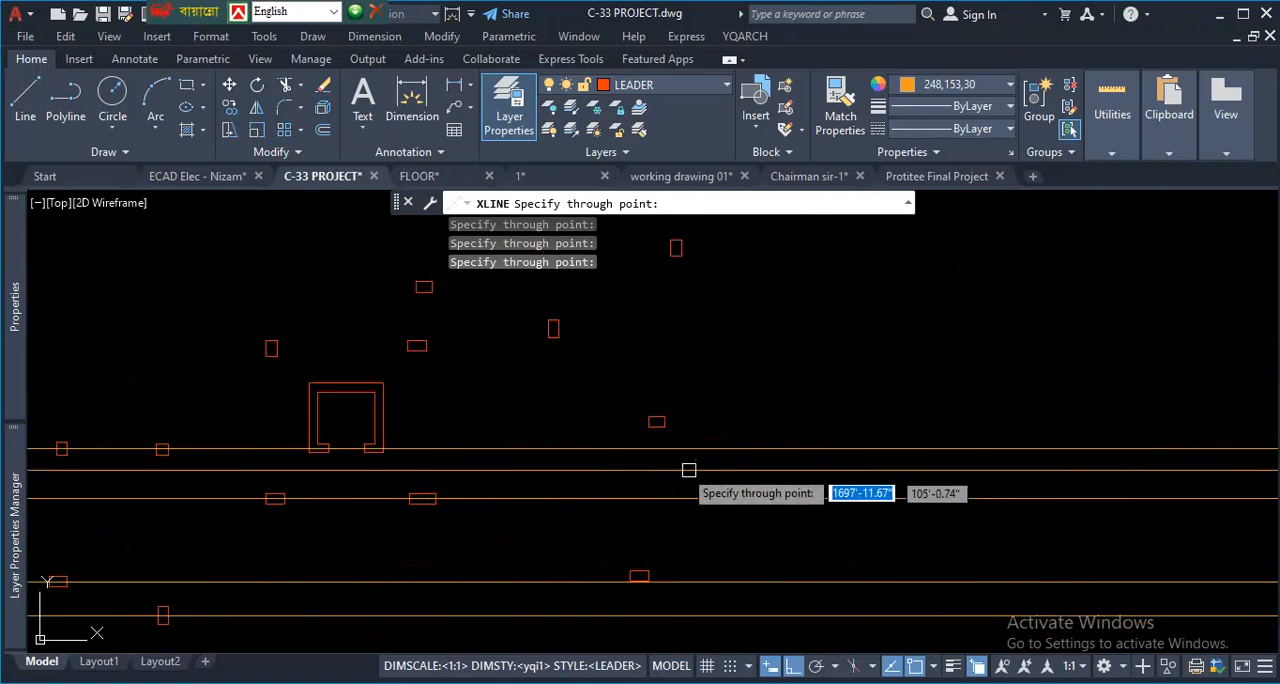
{"action": "scroll", "coordinate": [285, 389], "scroll_direction": "up", "scroll_amount": 4}
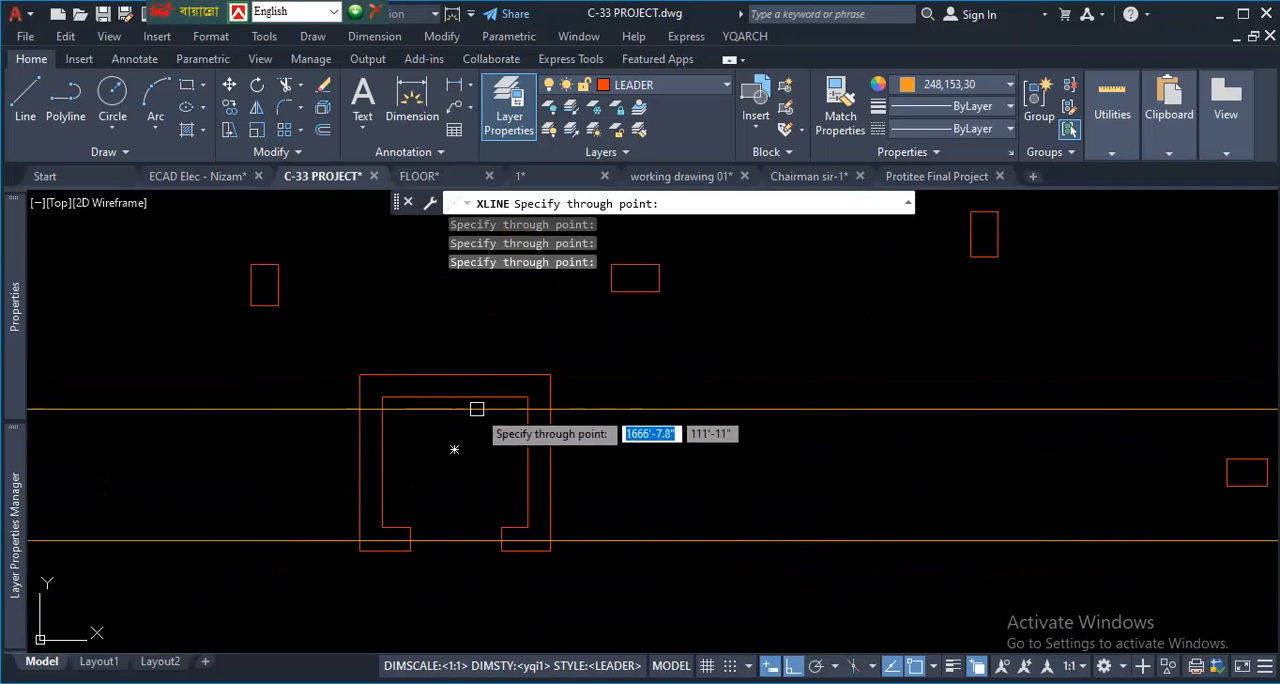
{"action": "scroll", "coordinate": [540, 490], "scroll_direction": "down", "scroll_amount": 6}
{"action": "scroll", "coordinate": [711, 503], "scroll_direction": "up", "scroll_amount": 5}
{"action": "scroll", "coordinate": [900, 500], "scroll_direction": "down", "scroll_amount": 3}
{"action": "scroll", "coordinate": [815, 485], "scroll_direction": "up", "scroll_amount": 6}
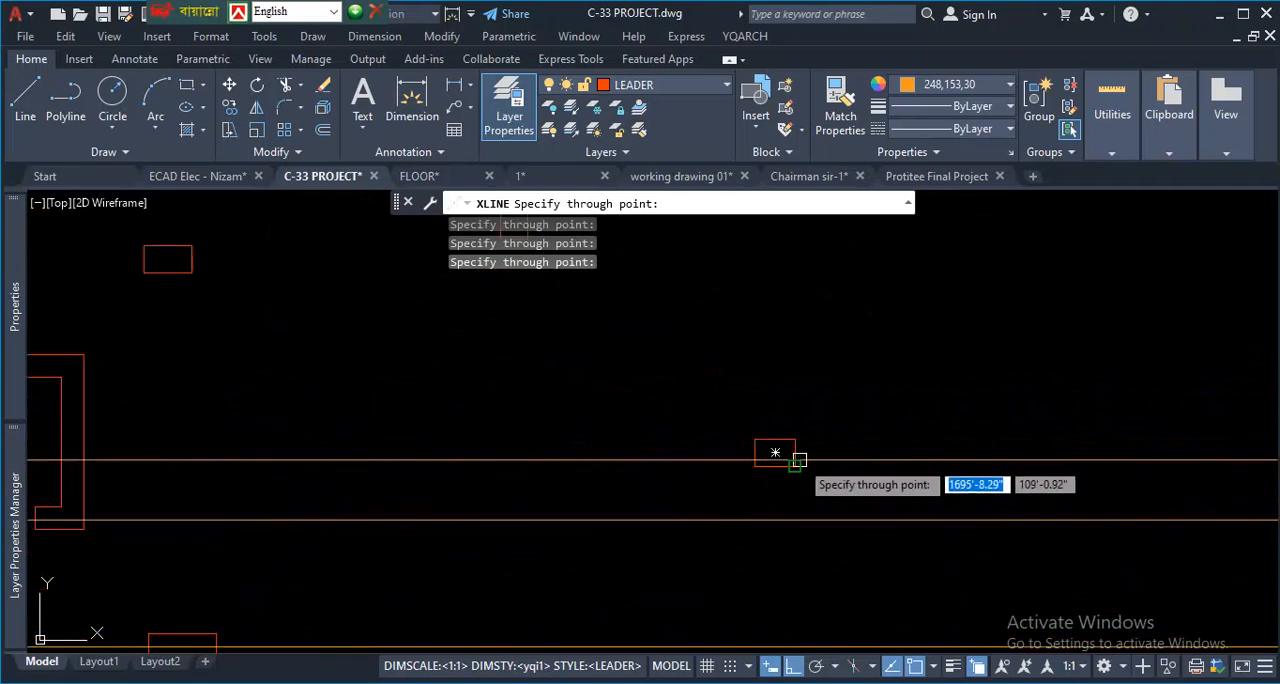
- Add a horizontal construction line through the left-edge midpoint of the upright column above and to the right of the lift core
{"action": "scroll", "coordinate": [760, 492], "scroll_direction": "down", "scroll_amount": 4}
{"action": "scroll", "coordinate": [738, 471], "scroll_direction": "up", "scroll_amount": 2}
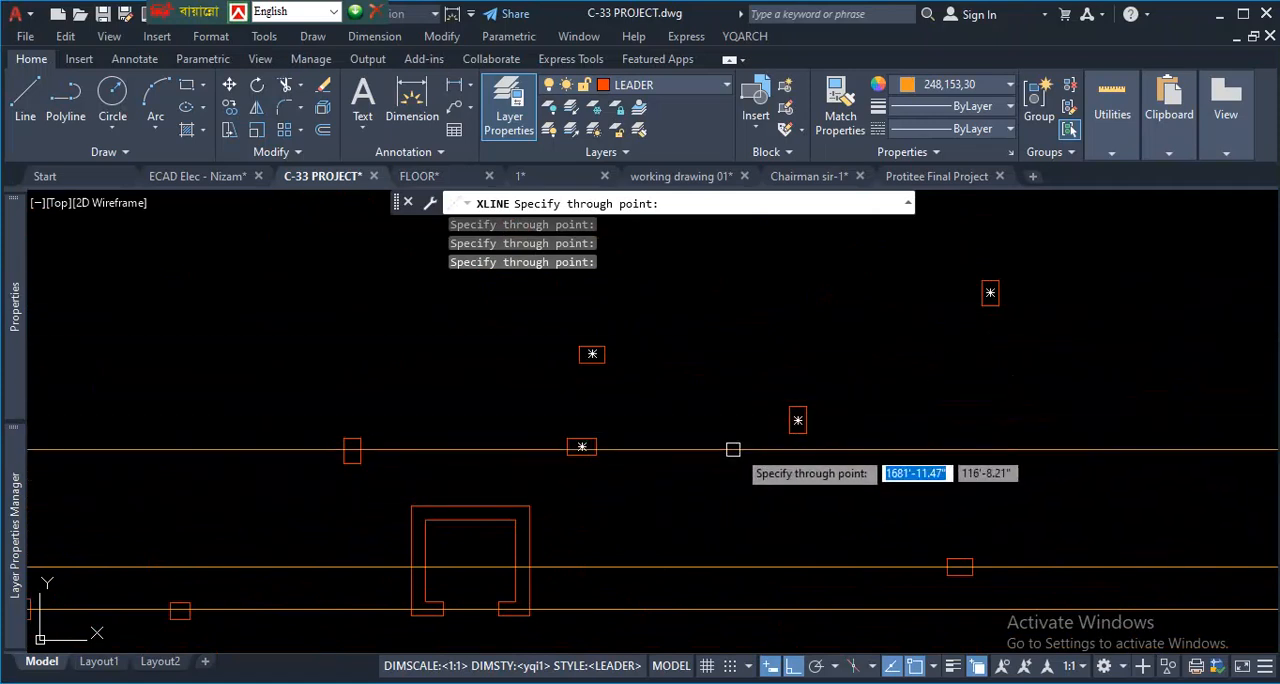
{"action": "scroll", "coordinate": [624, 345], "scroll_direction": "up", "scroll_amount": 2}
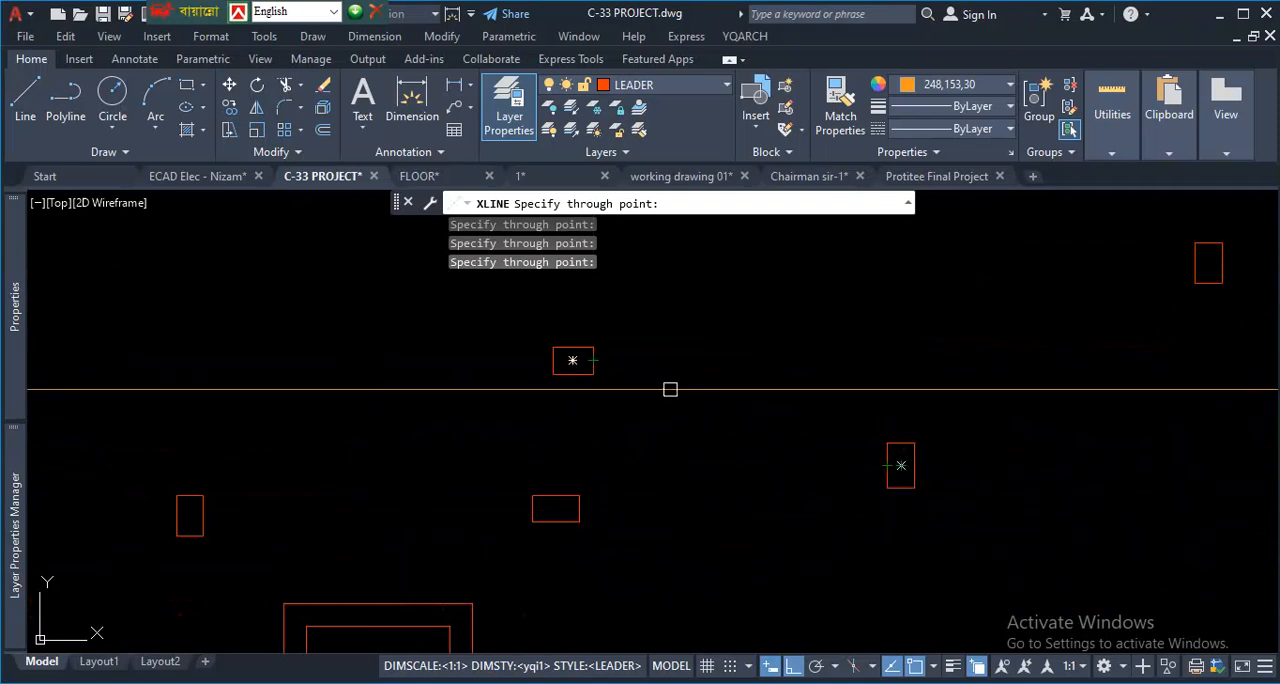
{"action": "scroll", "coordinate": [749, 474], "scroll_direction": "down", "scroll_amount": 3}
{"action": "scroll", "coordinate": [754, 477], "scroll_direction": "up", "scroll_amount": 5}
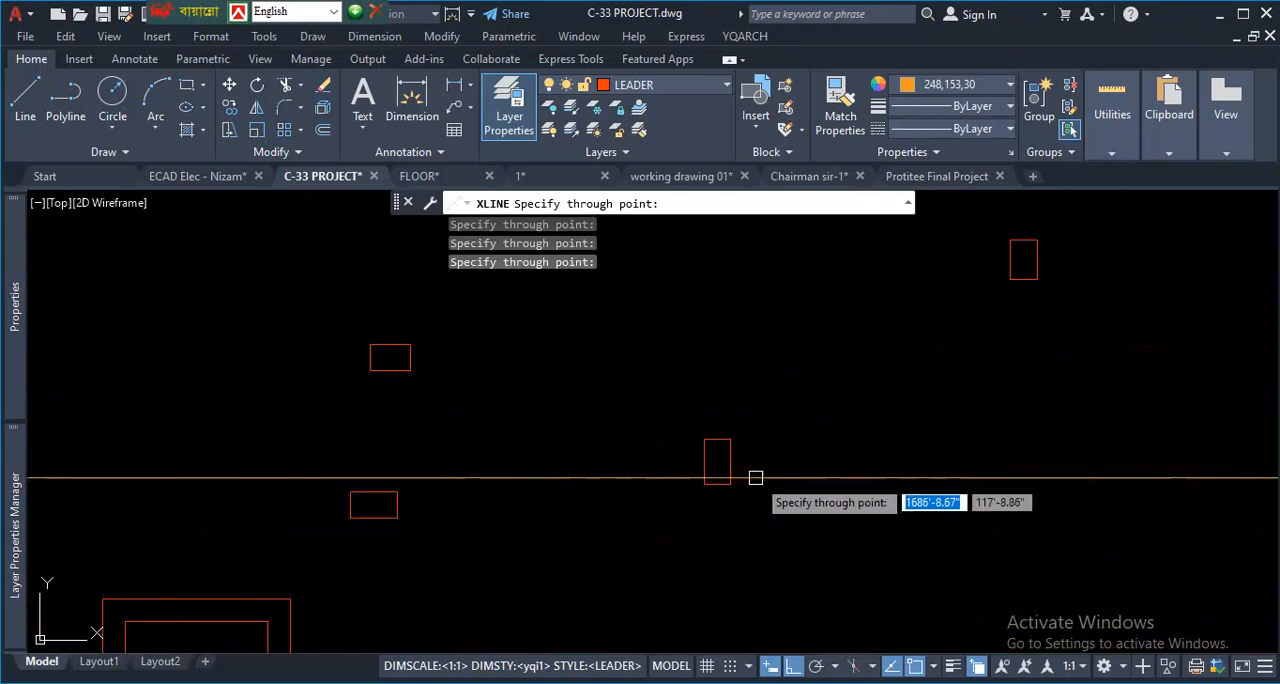
{"action": "left_click", "coordinate": [700, 463]}
- Add a horizontal construction line through the right-edge midpoint of the rightmost upright column just below the top row
{"action": "scroll", "coordinate": [815, 468], "scroll_direction": "down", "scroll_amount": 2}
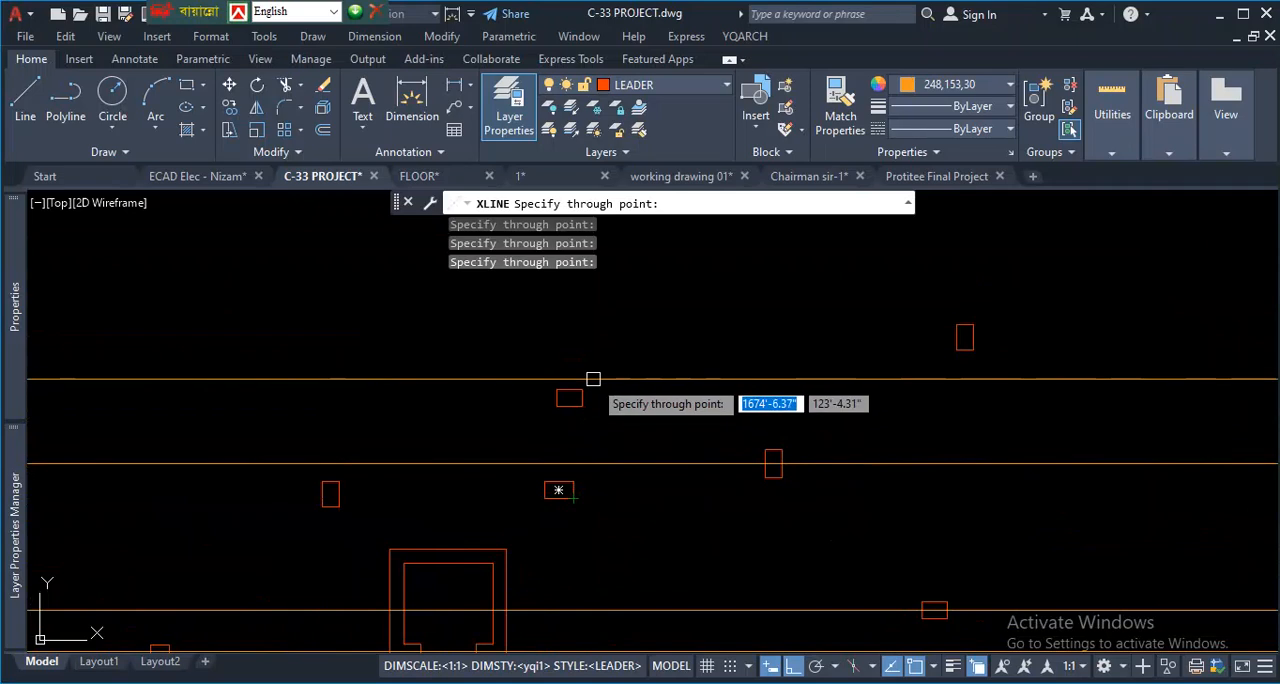
{"action": "scroll", "coordinate": [797, 430], "scroll_direction": "down", "scroll_amount": 4}
{"action": "scroll", "coordinate": [870, 390], "scroll_direction": "up", "scroll_amount": 3}
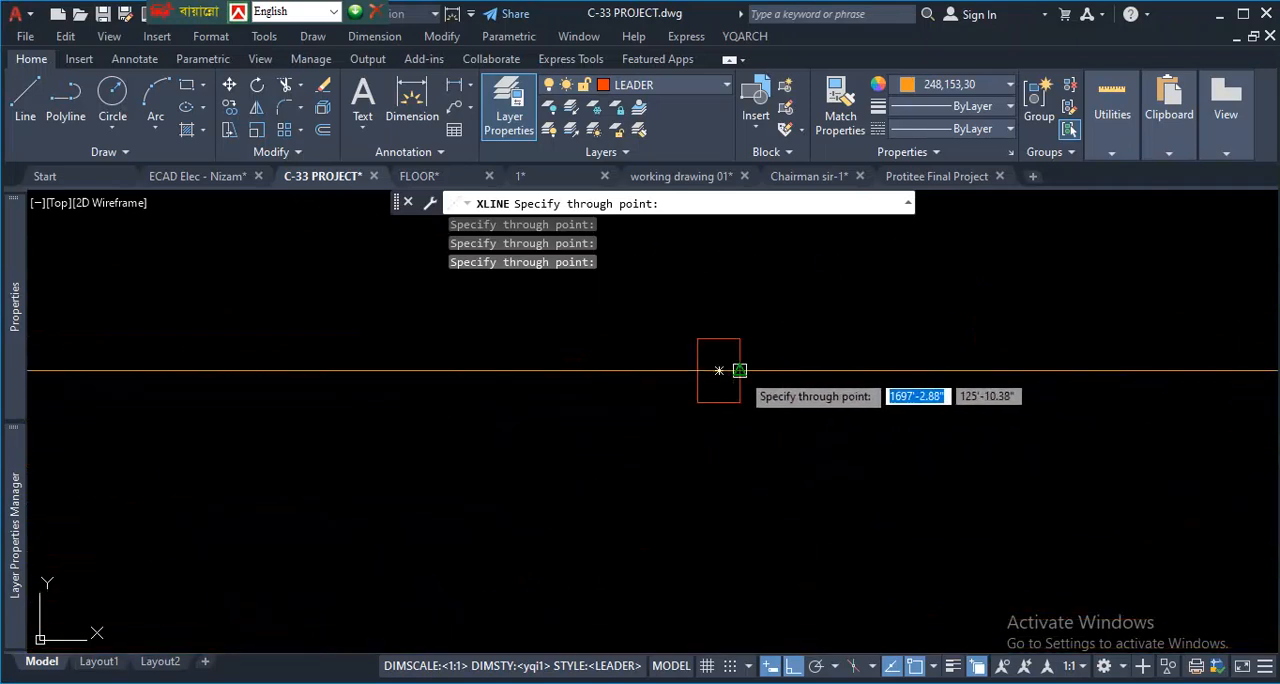
- Add a horizontal construction line through the left-edge midpoint of the top row's leftmost column and end the construction line command
{"action": "scroll", "coordinate": [760, 400], "scroll_direction": "down", "scroll_amount": 5}
{"action": "scroll", "coordinate": [790, 400], "scroll_direction": "up", "scroll_amount": 5}
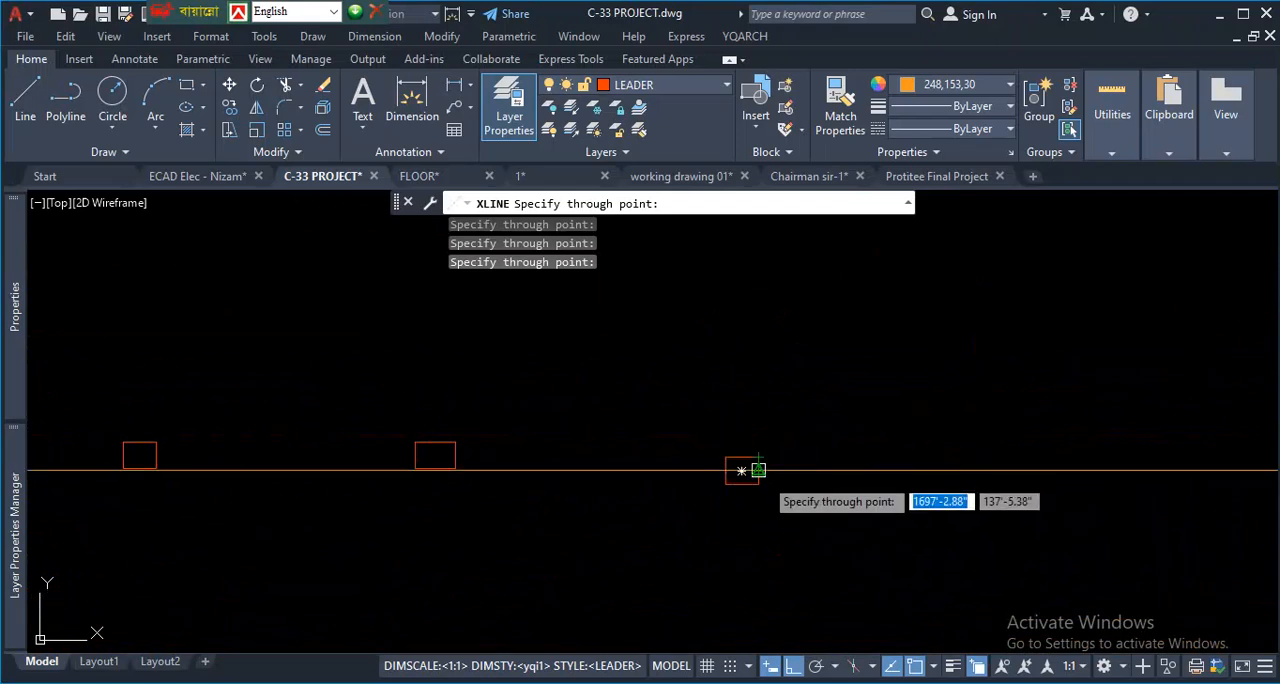
{"action": "scroll", "coordinate": [565, 489], "scroll_direction": "down", "scroll_amount": 4}
{"action": "scroll", "coordinate": [393, 495], "scroll_direction": "up", "scroll_amount": 6}
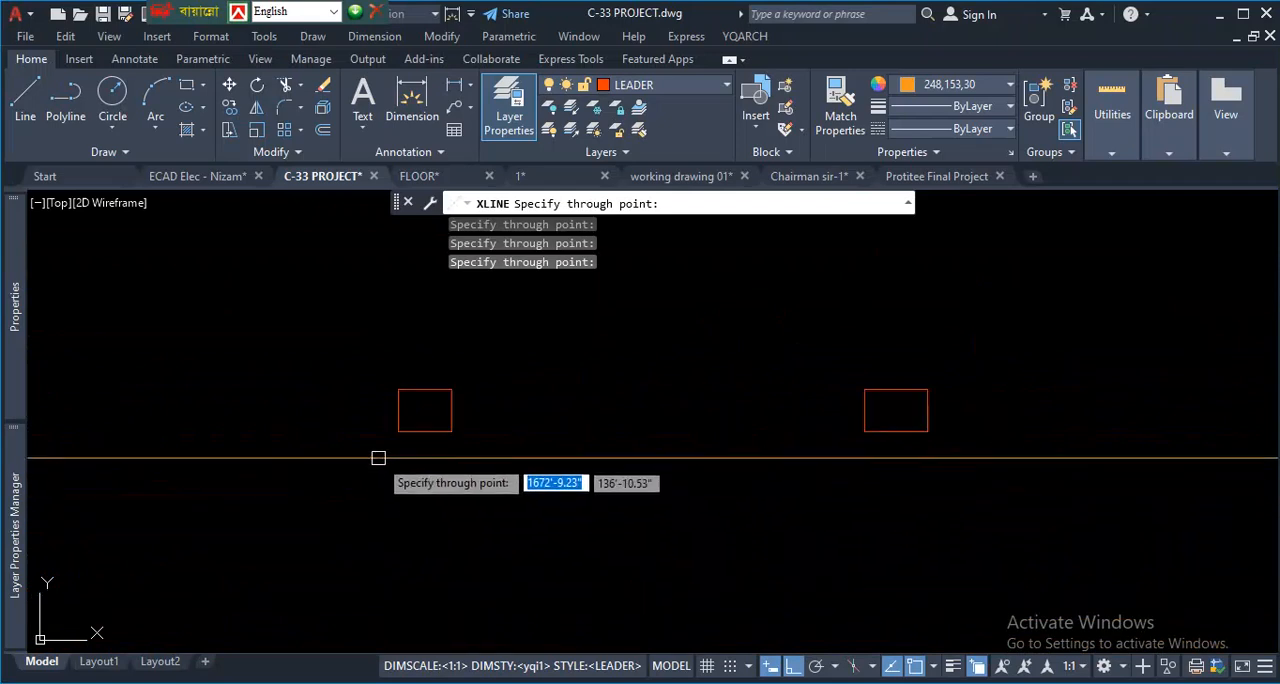
{"action": "scroll", "coordinate": [358, 397], "scroll_direction": "down", "scroll_amount": 4}
{"action": "scroll", "coordinate": [368, 402], "scroll_direction": "up", "scroll_amount": 4}
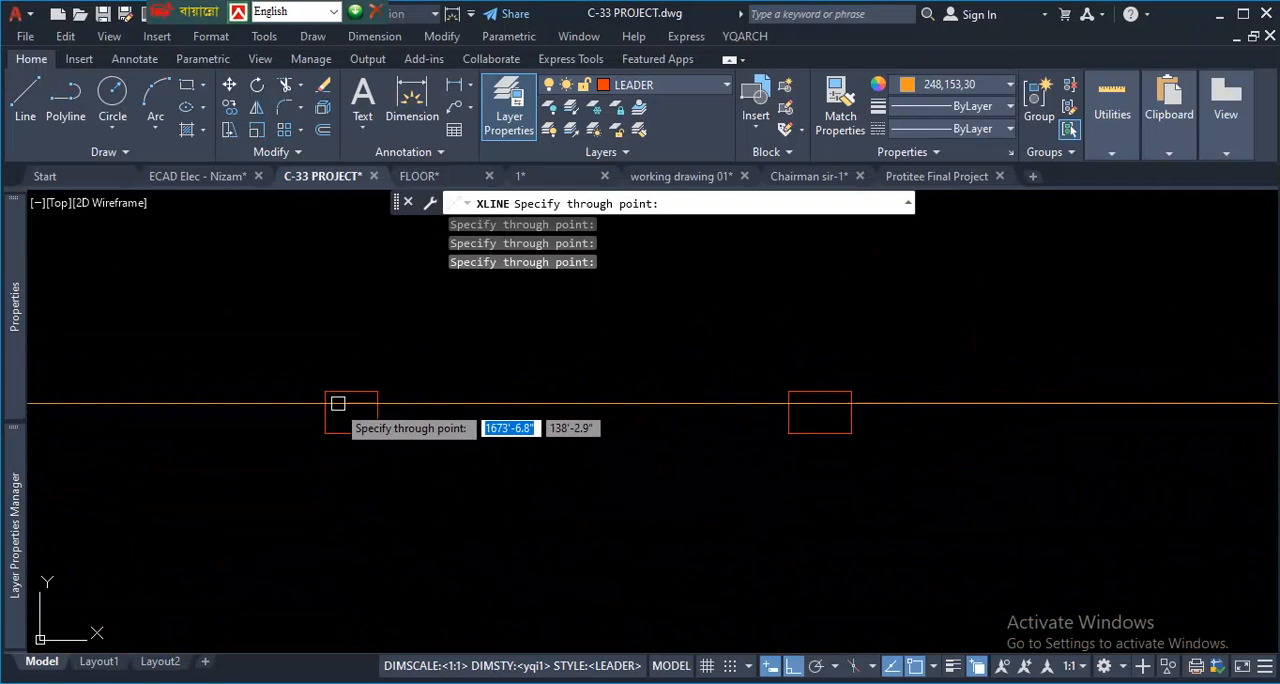
{"action": "left_click", "coordinate": [326, 411]}
{"action": "scroll", "coordinate": [358, 420], "scroll_direction": "down", "scroll_amount": 5}
{"action": "scroll", "coordinate": [637, 499], "scroll_direction": "up", "scroll_amount": 10}
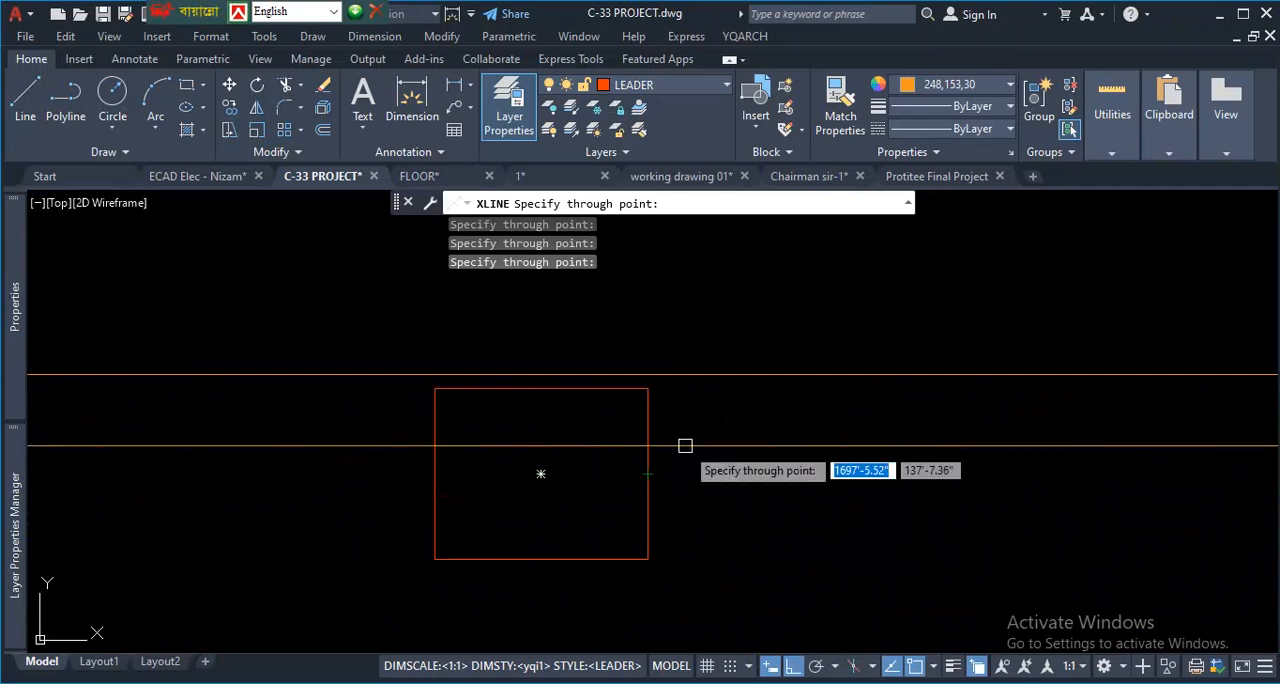
{"action": "key", "text": "Escape"}
{"action": "scroll", "coordinate": [682, 430], "scroll_direction": "down", "scroll_amount": 5}
{"action": "scroll", "coordinate": [675, 465], "scroll_direction": "up", "scroll_amount": 3}
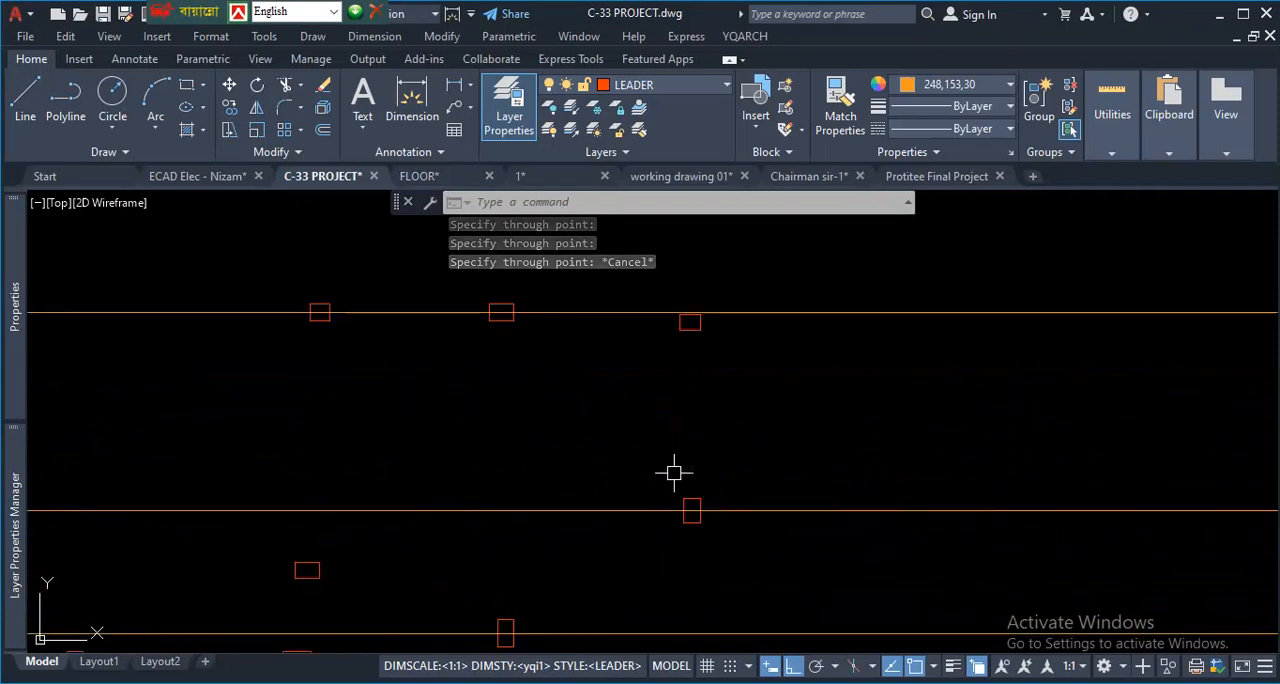
- Examine the horizontal grid lines across the column layout and the gap between the two lines at and below the lift core's opening
{"action": "scroll", "coordinate": [530, 420], "scroll_direction": "down", "scroll_amount": 5}
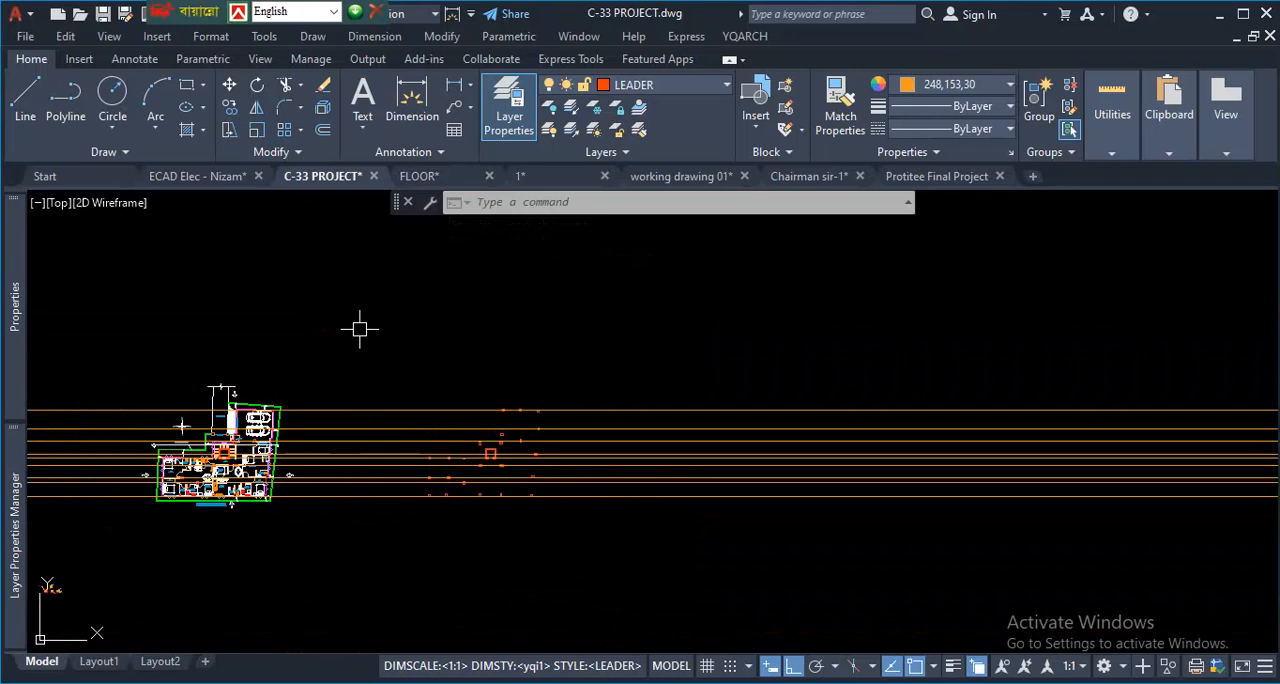
{"action": "scroll", "coordinate": [505, 459], "scroll_direction": "up", "scroll_amount": 6}
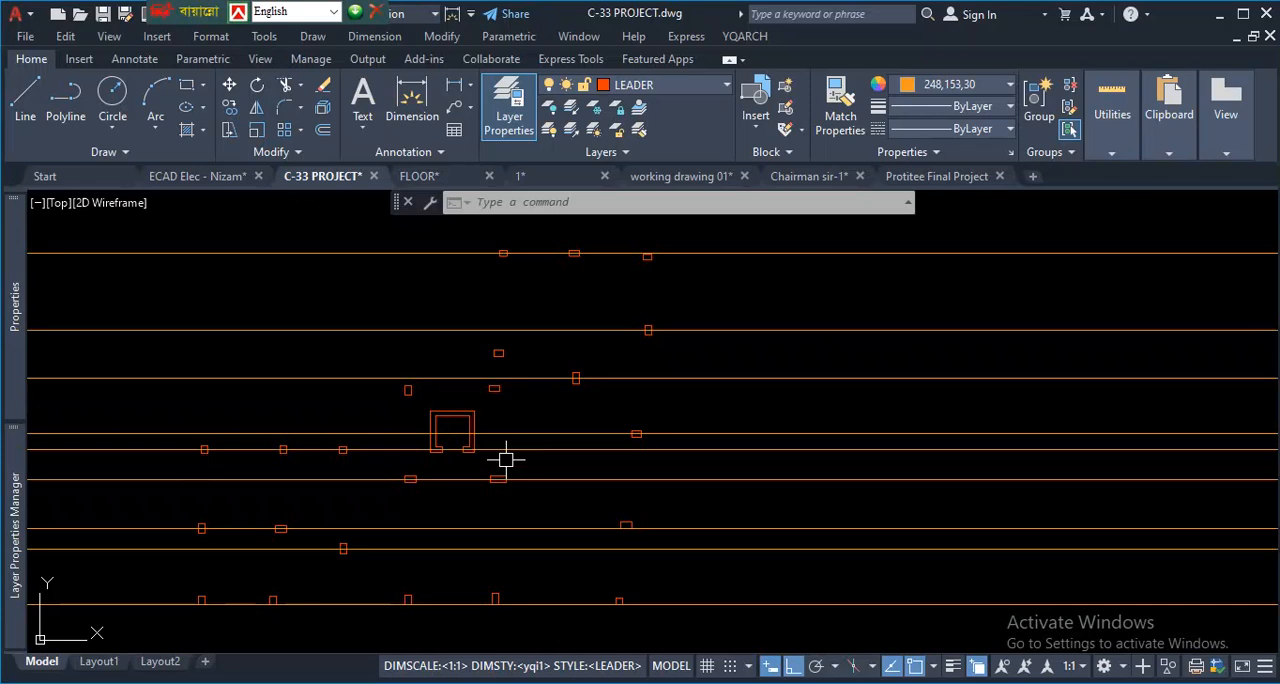
{"action": "scroll", "coordinate": [540, 440], "scroll_direction": "down", "scroll_amount": 3}
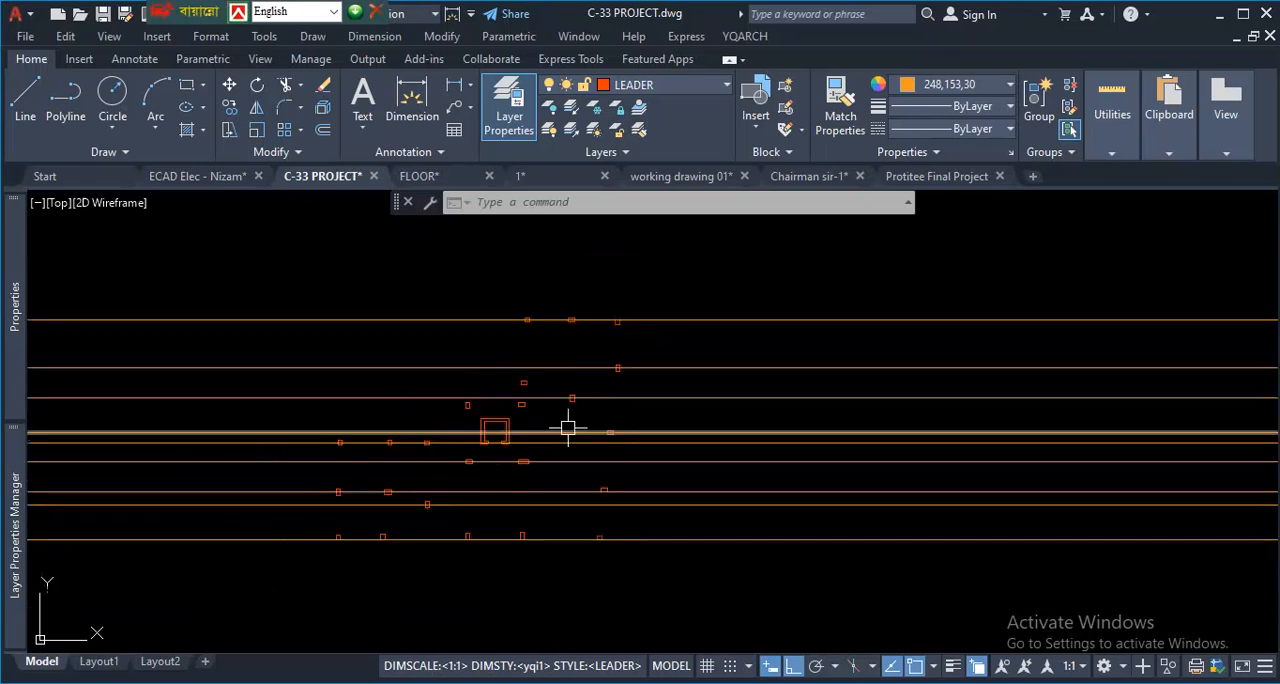
{"action": "scroll", "coordinate": [566, 400], "scroll_direction": "up", "scroll_amount": 3}
{"action": "scroll", "coordinate": [597, 300], "scroll_direction": "down", "scroll_amount": 3}
{"action": "scroll", "coordinate": [615, 388], "scroll_direction": "up", "scroll_amount": 3}
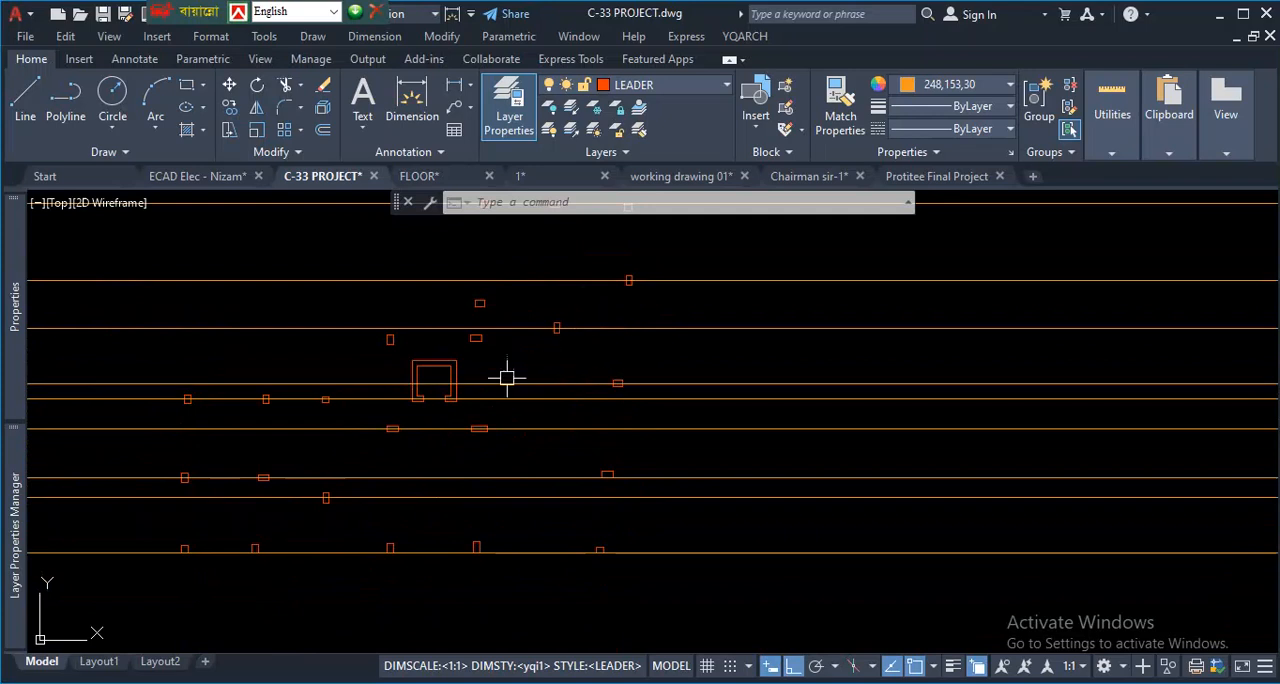
{"action": "scroll", "coordinate": [503, 275], "scroll_direction": "up", "scroll_amount": 2}
{"action": "left_click", "coordinate": [710, 214]}
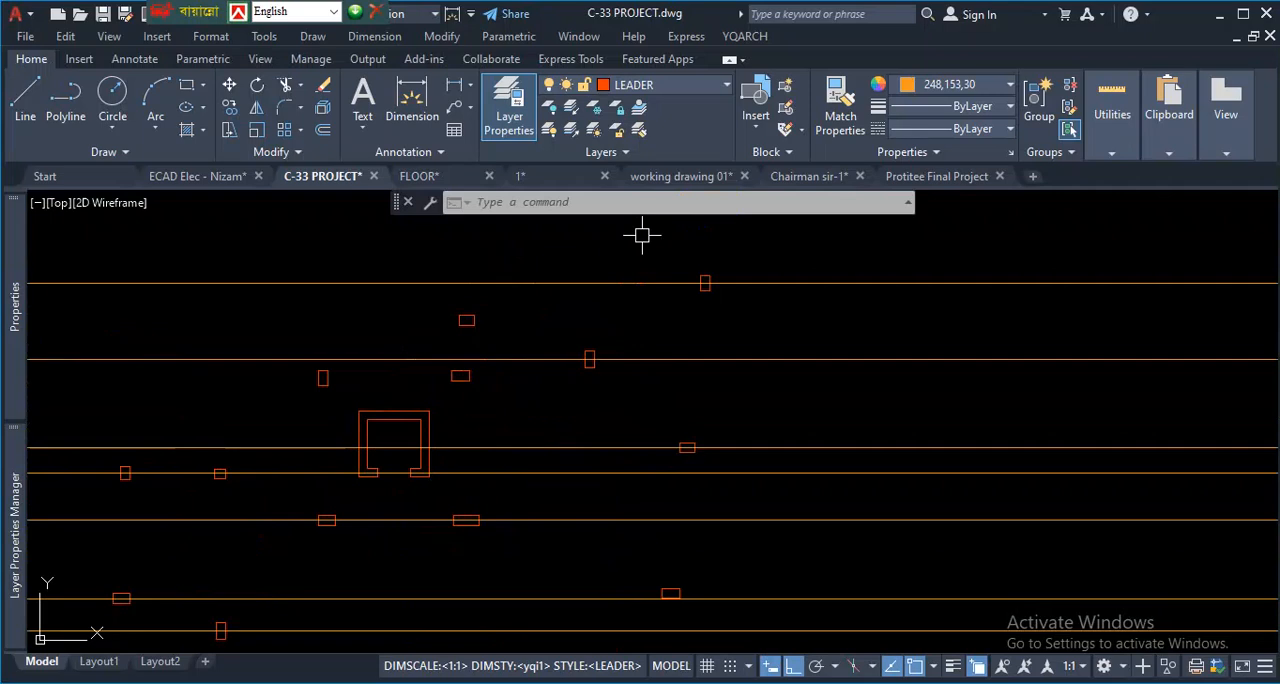
{"action": "scroll", "coordinate": [631, 244], "scroll_direction": "down", "scroll_amount": 5}
{"action": "scroll", "coordinate": [606, 269], "scroll_direction": "up", "scroll_amount": 3}
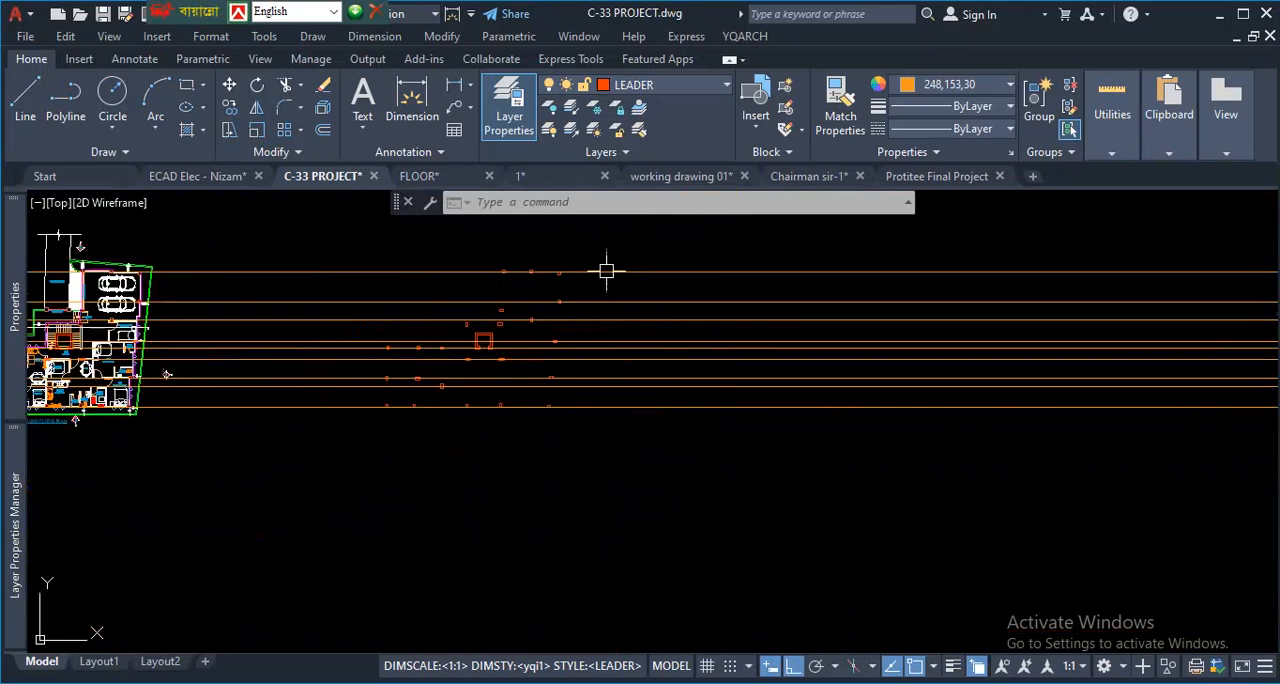
{"action": "scroll", "coordinate": [406, 314], "scroll_direction": "up", "scroll_amount": 4}
{"action": "left_click", "coordinate": [734, 645]}
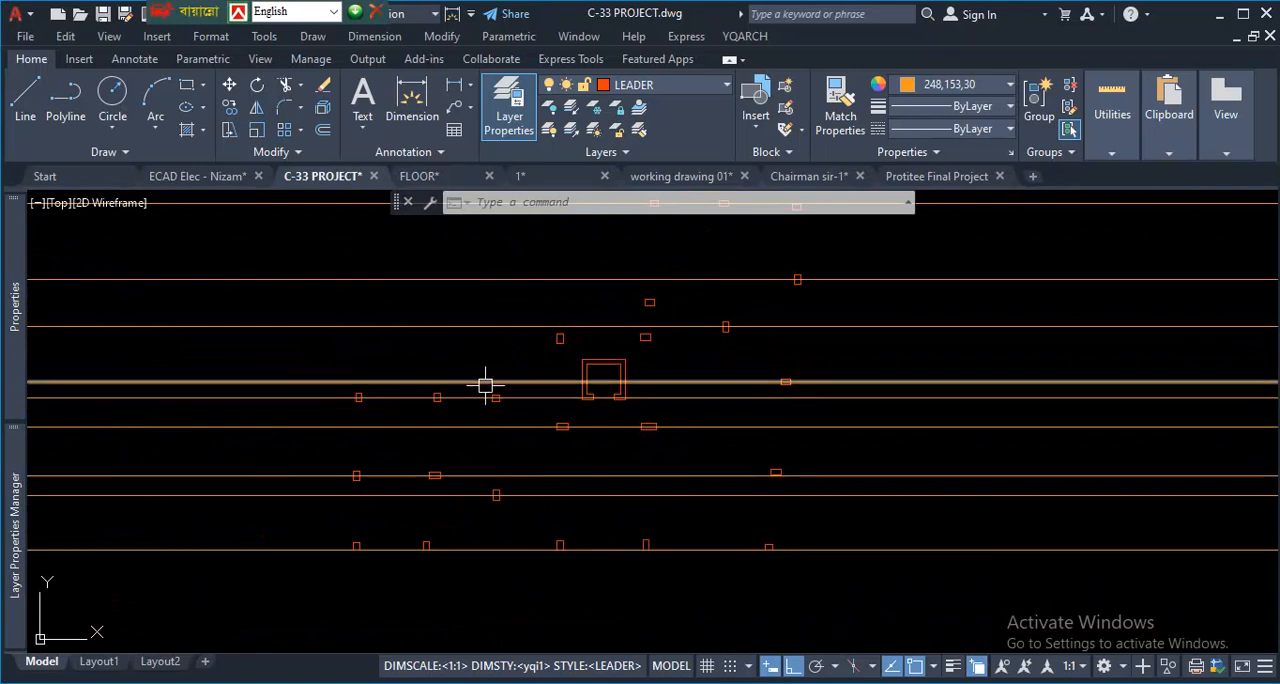
{"action": "scroll", "coordinate": [575, 413], "scroll_direction": "up", "scroll_amount": 2}
{"action": "scroll", "coordinate": [800, 417], "scroll_direction": "down", "scroll_amount": 2}
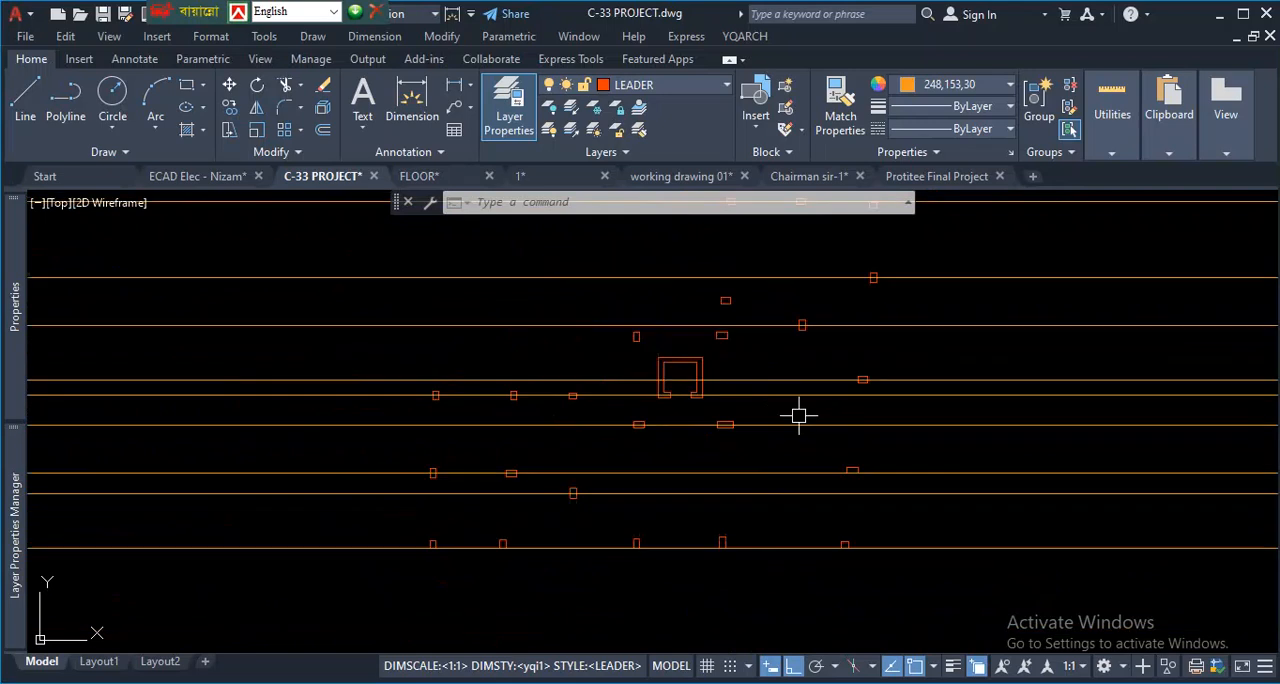
{"action": "scroll", "coordinate": [806, 420], "scroll_direction": "up", "scroll_amount": 4}
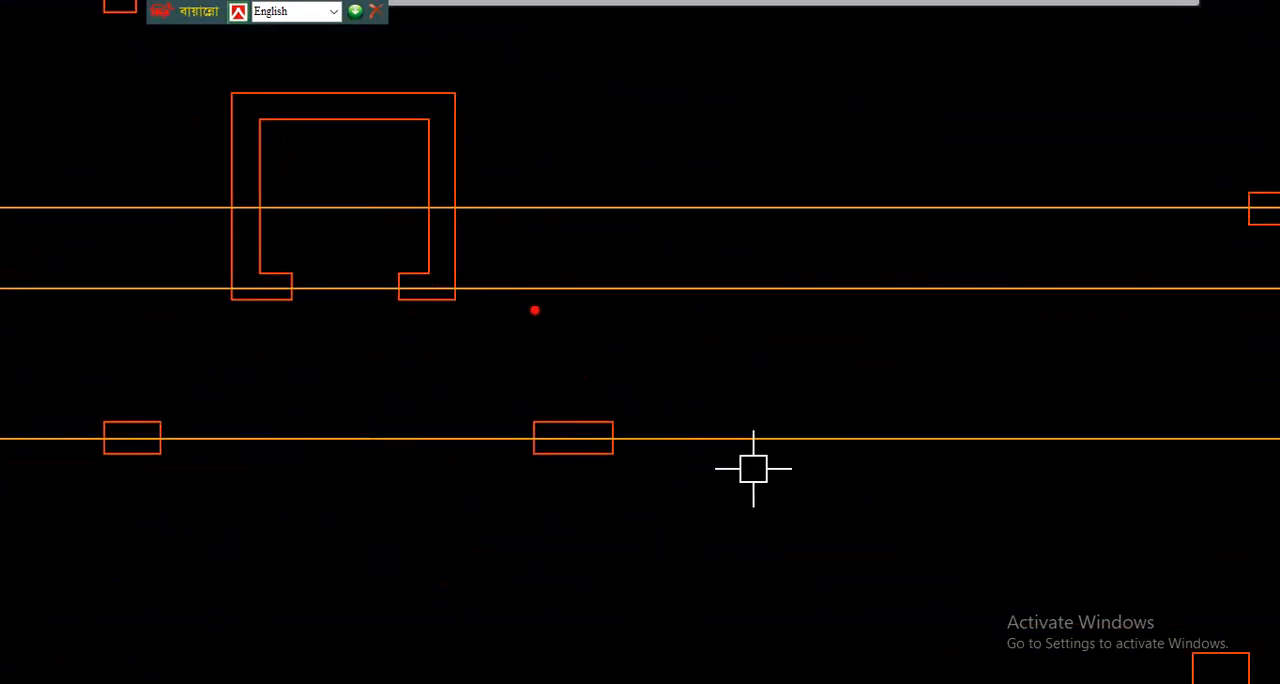
{"action": "left_click_drag", "start_coordinate": [572, 284], "coordinate": [580, 438]}
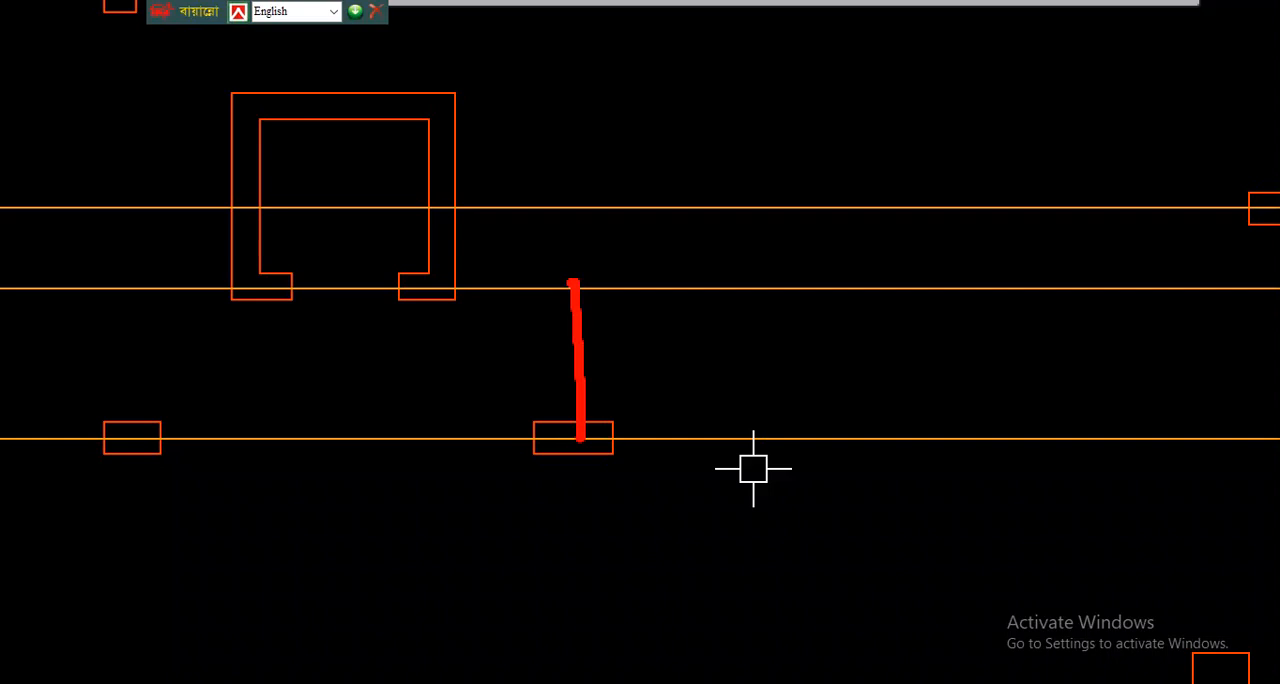
- Examine the columns around the lift core, especially the upright column above and left of it, against the neighbouring horizontal construction lines
{"action": "key", "text": "Escape"}
{"action": "scroll", "coordinate": [651, 406], "scroll_direction": "down", "scroll_amount": 2}
{"action": "scroll", "coordinate": [591, 303], "scroll_direction": "up", "scroll_amount": 2}
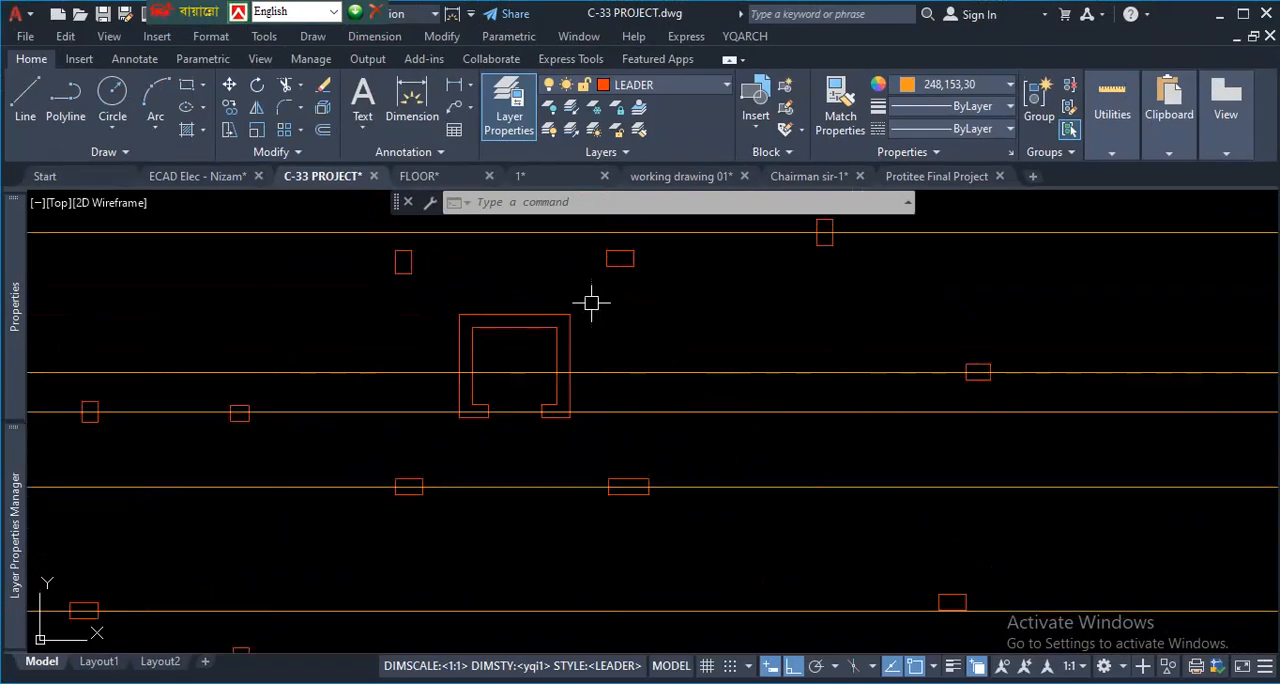
{"action": "scroll", "coordinate": [630, 340], "scroll_direction": "down", "scroll_amount": 2}
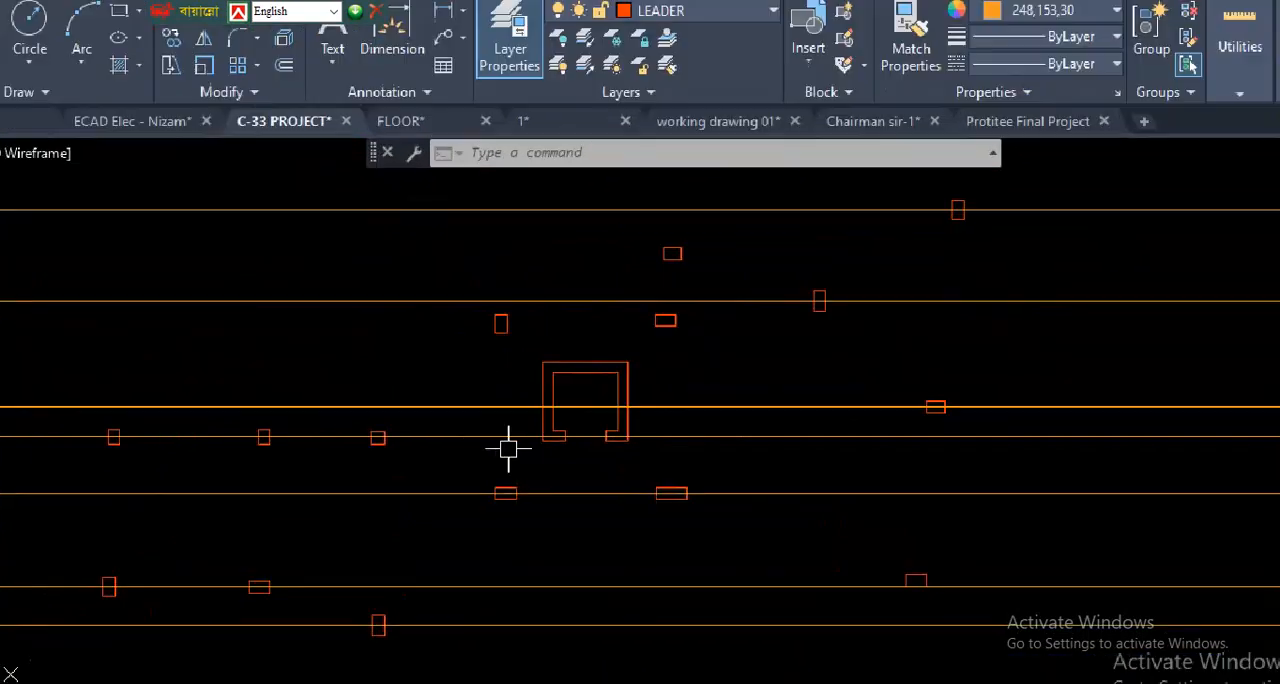
{"action": "left_click_drag", "start_coordinate": [500, 120], "coordinate": [500, 458]}
{"action": "left_click_drag", "start_coordinate": [510, 118], "coordinate": [494, 478]}
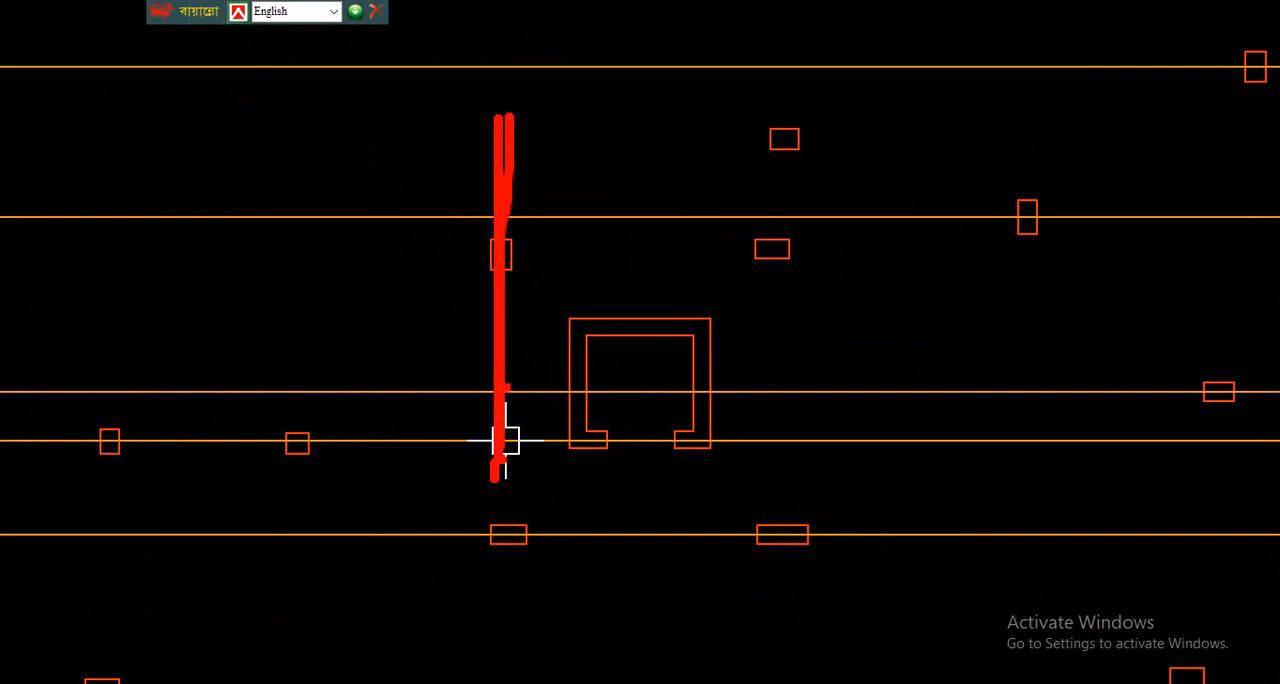
{"action": "left_click_drag", "start_coordinate": [502, 412], "coordinate": [518, 258]}
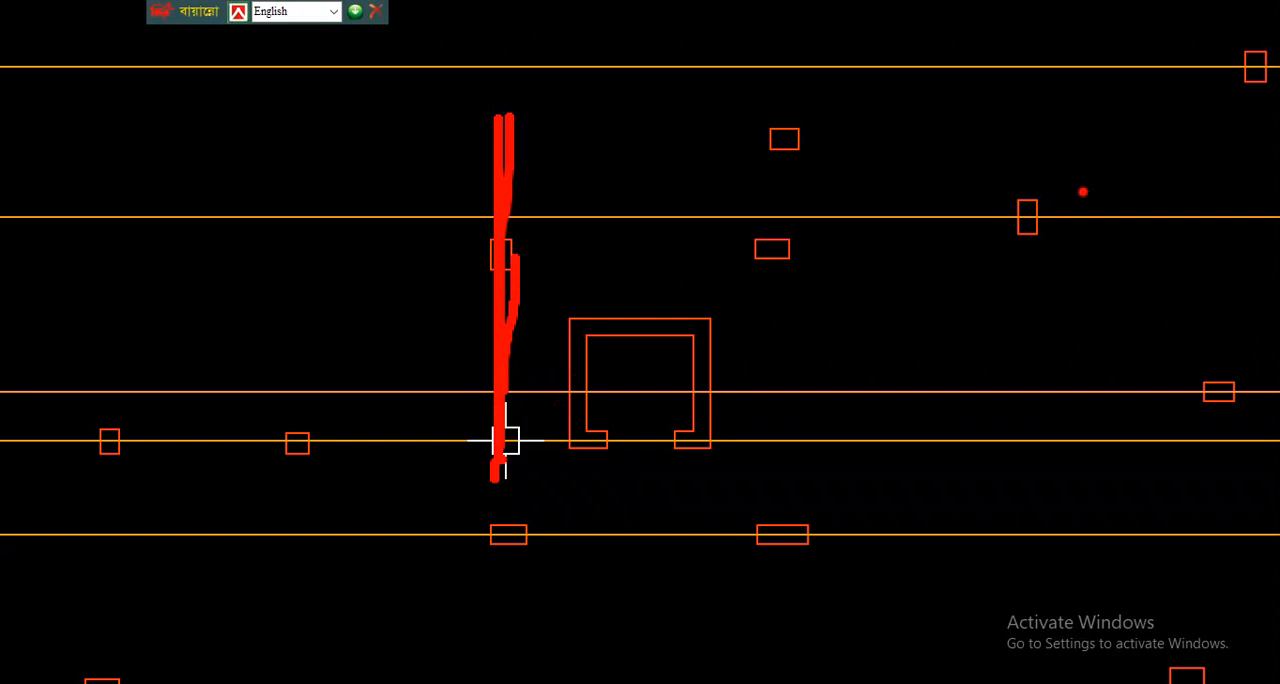
{"action": "key", "text": "Escape"}
{"action": "scroll", "coordinate": [670, 338], "scroll_direction": "up", "scroll_amount": 4}
{"action": "key", "text": "ctrl+1"}
{"action": "left_click", "coordinate": [537, 358]}
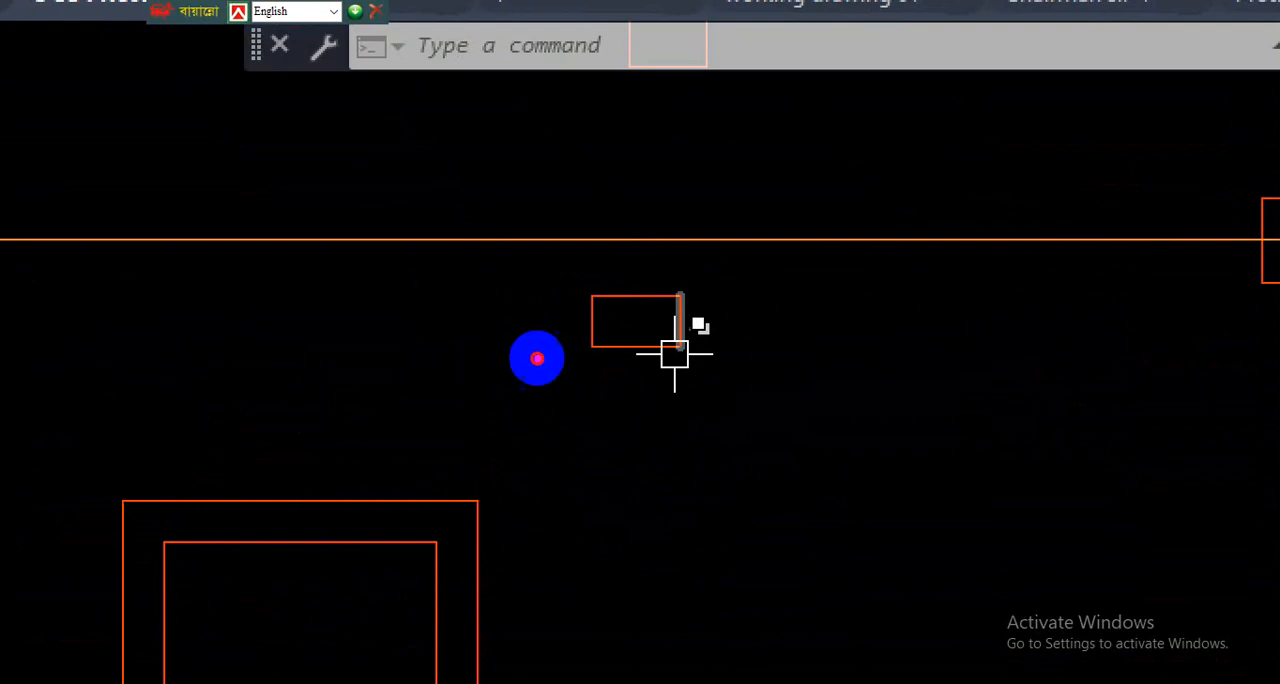
{"action": "key", "text": "Escape"}
{"action": "scroll", "coordinate": [670, 405], "scroll_direction": "down", "scroll_amount": 5}
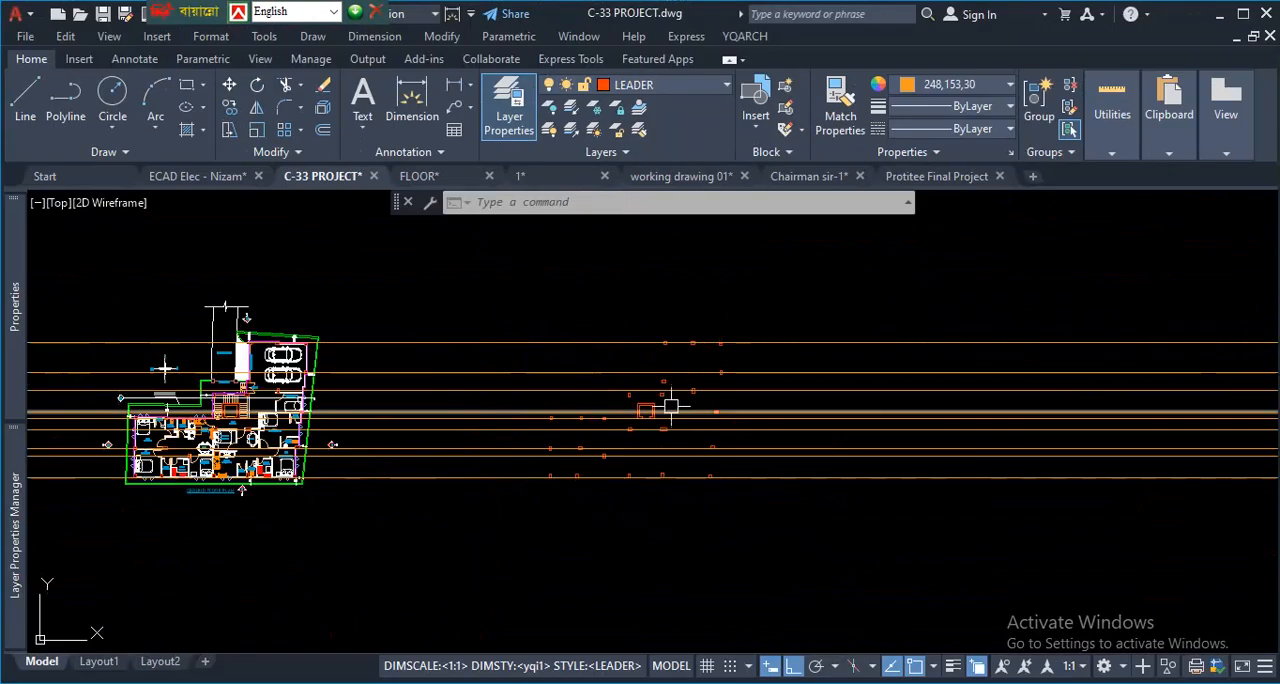
{"action": "scroll", "coordinate": [670, 405], "scroll_direction": "up", "scroll_amount": 5}
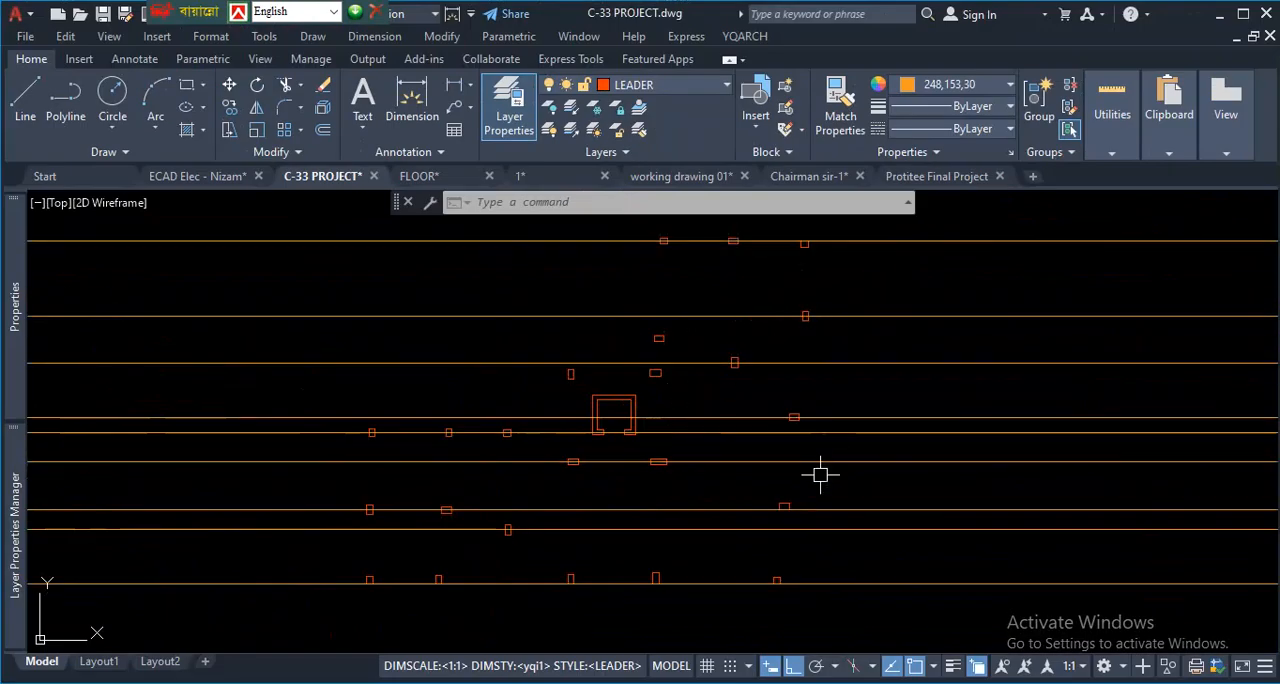
- Start a vertical construction line and place it through the bottom-left corner of the bottom row's leftmost column
{"action": "type", "text": "x"}
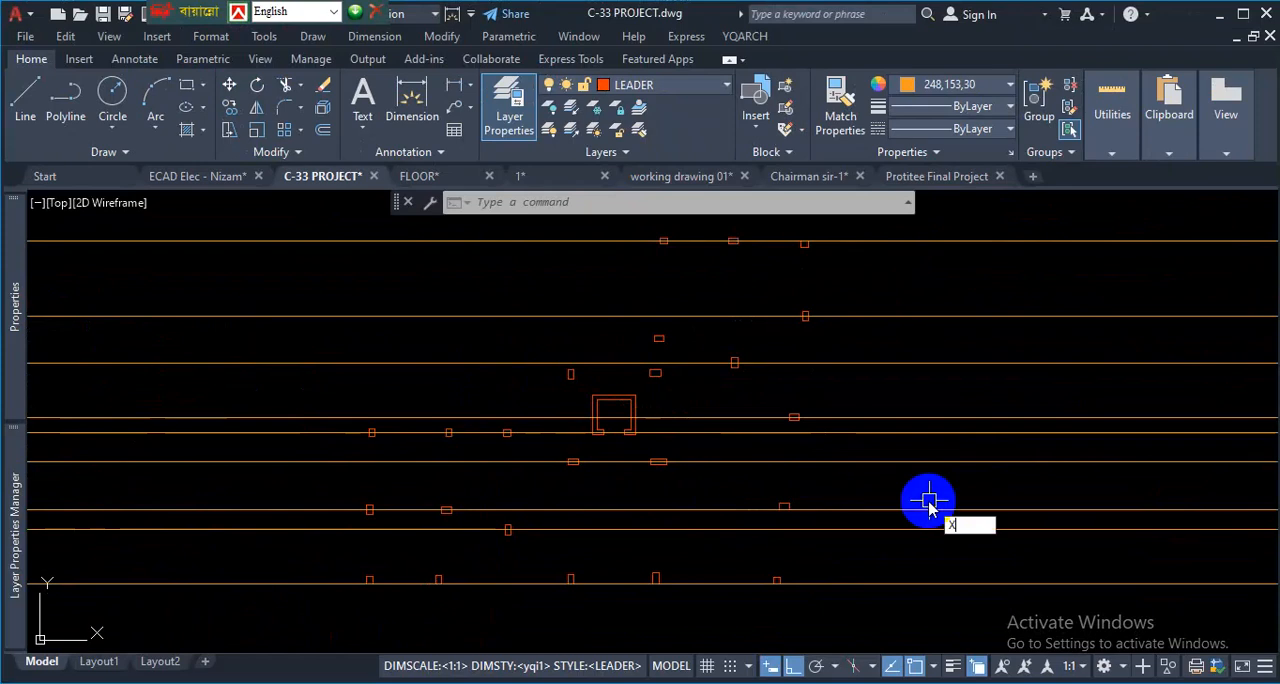
{"action": "type", "text": "l"}
{"action": "key", "text": "Return"}
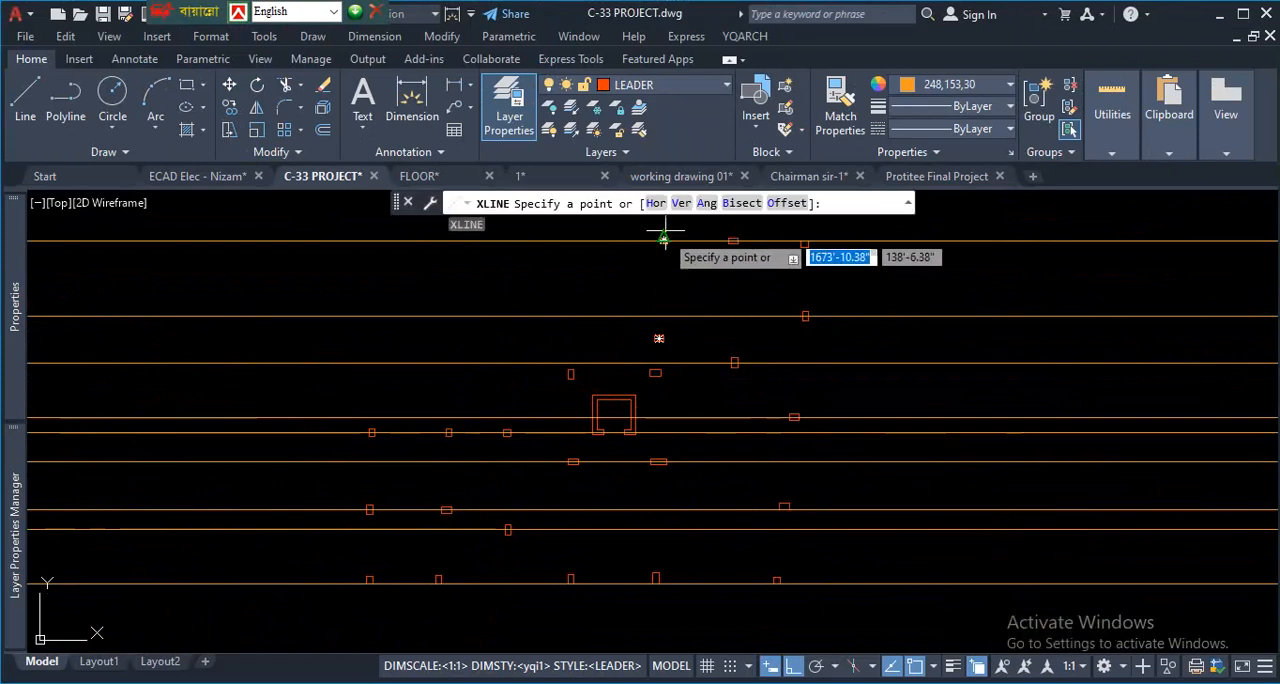
{"action": "left_click", "coordinate": [681, 203]}
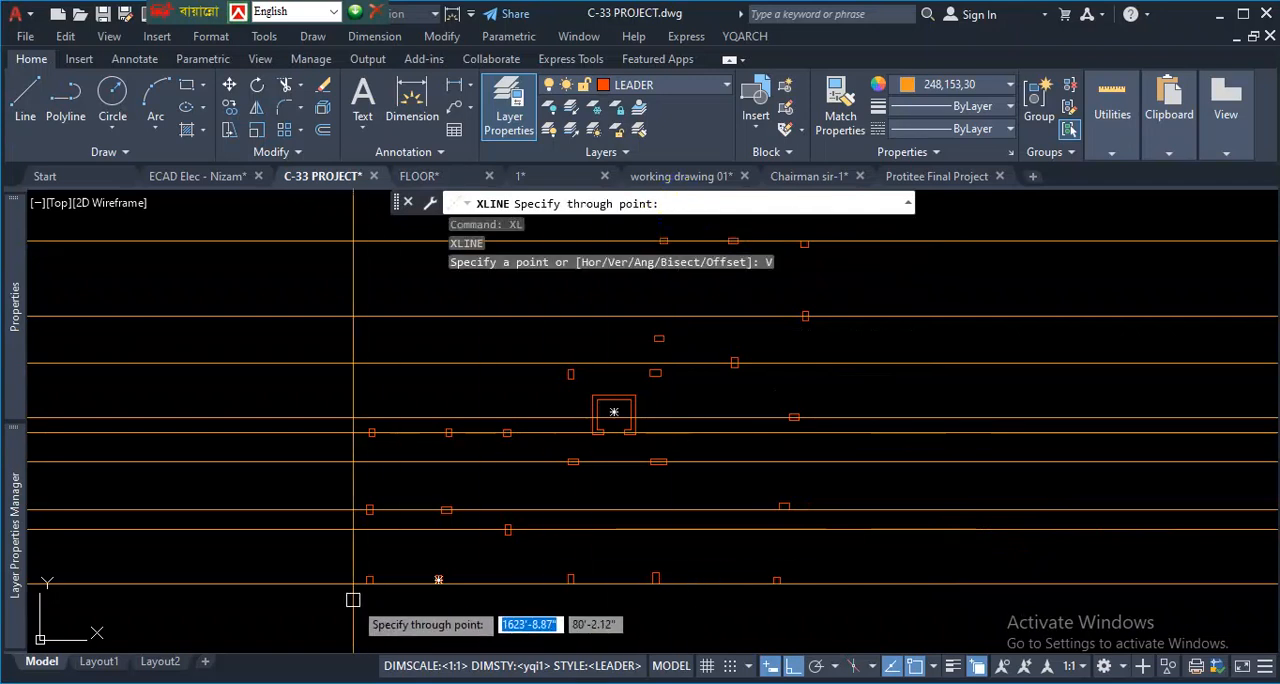
{"action": "scroll", "coordinate": [354, 599], "scroll_direction": "up", "scroll_amount": 3}
{"action": "scroll", "coordinate": [432, 560], "scroll_direction": "down", "scroll_amount": 3}
{"action": "scroll", "coordinate": [394, 555], "scroll_direction": "up", "scroll_amount": 4}
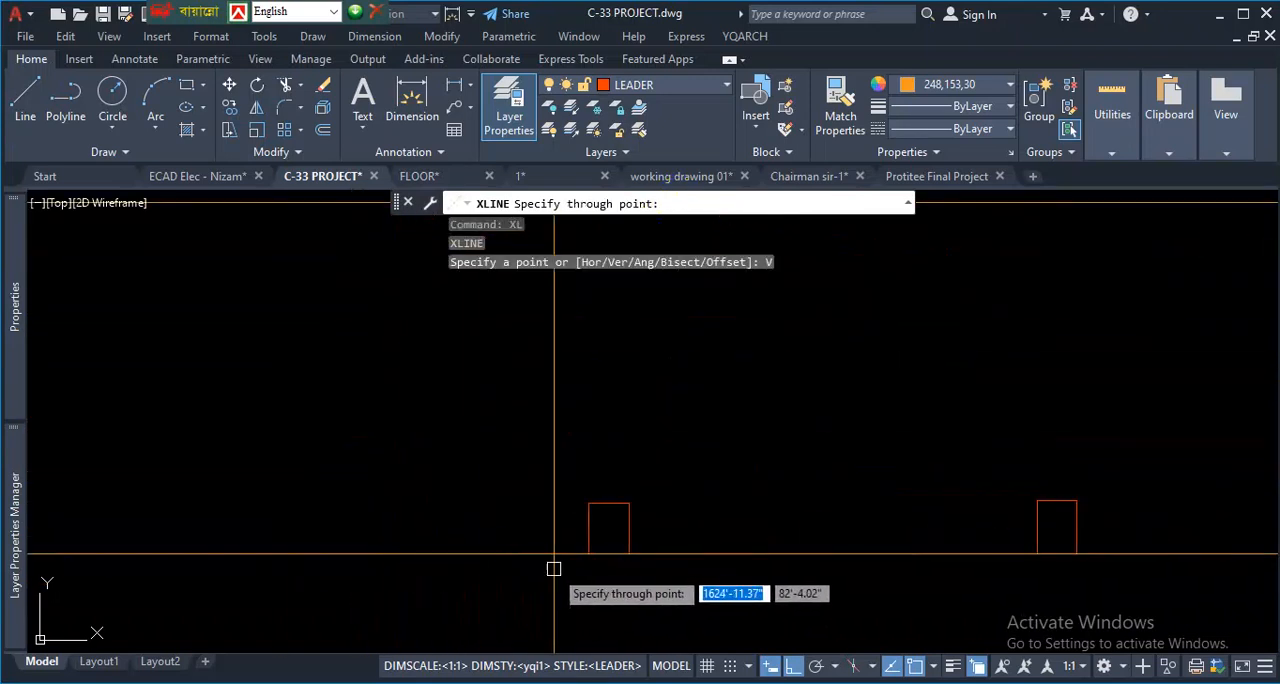
{"action": "left_click", "coordinate": [586, 549]}
- Add a vertical construction line through the bottom-edge midpoint of the second column in the bottom row
{"action": "scroll", "coordinate": [480, 516], "scroll_direction": "down", "scroll_amount": 5}
{"action": "scroll", "coordinate": [578, 529], "scroll_direction": "up", "scroll_amount": 8}
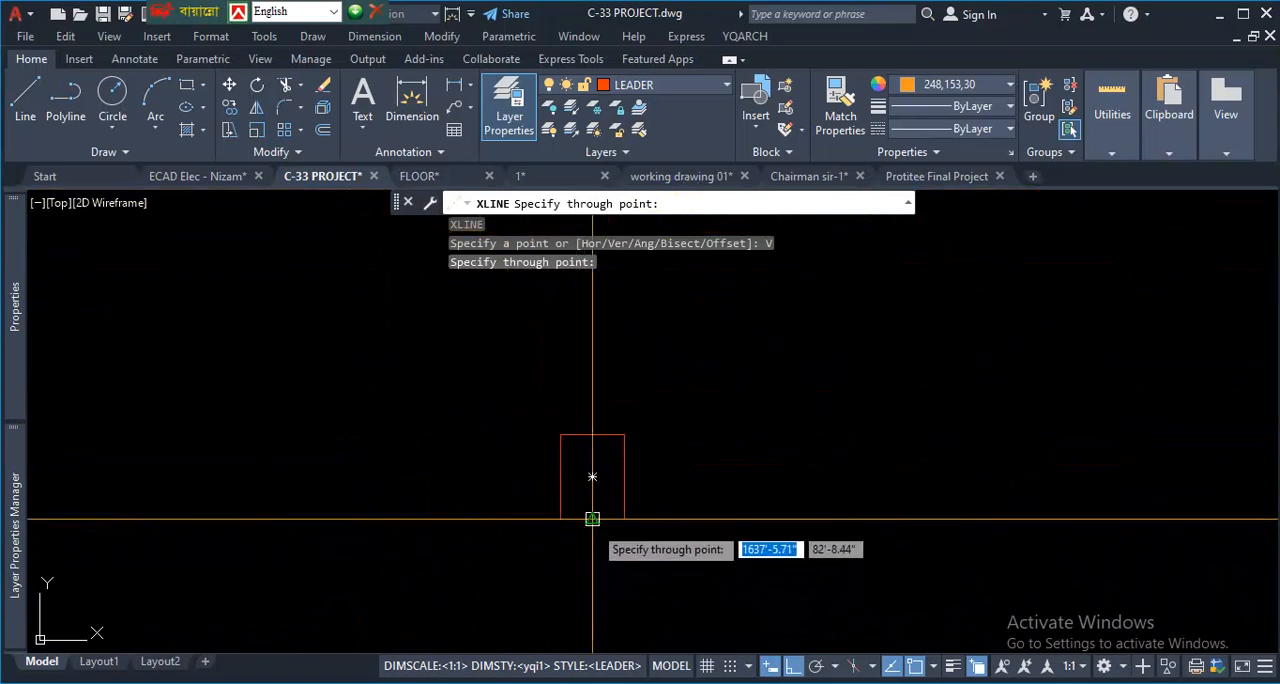
{"action": "left_click", "coordinate": [592, 519]}
- Add a vertical construction line through the middle of the upright column on the second horizontal line from the bottom
{"action": "scroll", "coordinate": [600, 470], "scroll_direction": "down", "scroll_amount": 5}
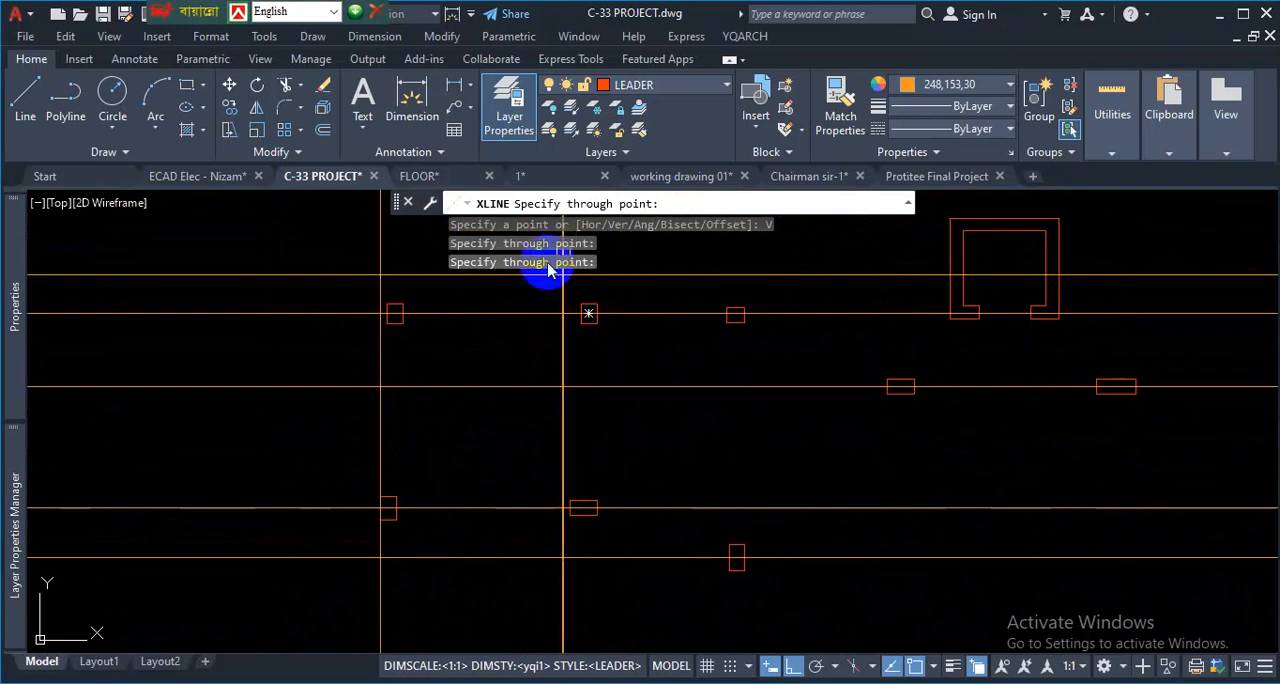
{"action": "scroll", "coordinate": [604, 308], "scroll_direction": "down", "scroll_amount": 2}
{"action": "scroll", "coordinate": [722, 421], "scroll_direction": "down", "scroll_amount": 3}
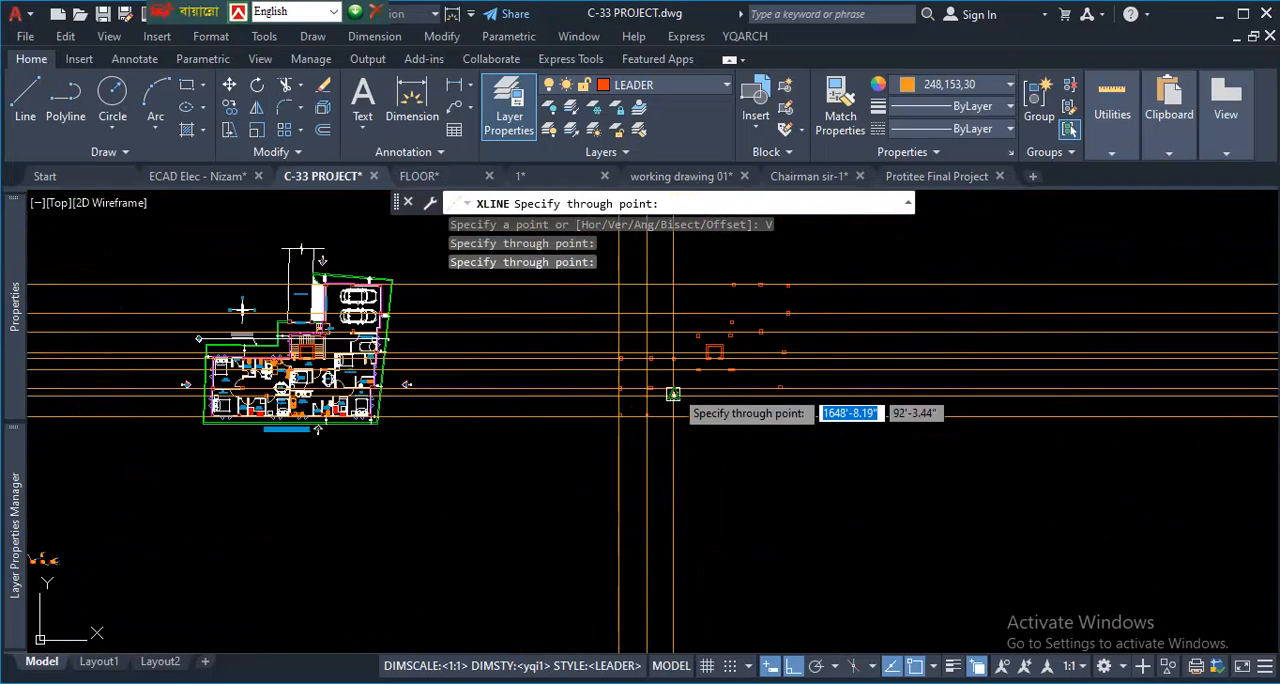
{"action": "scroll", "coordinate": [749, 392], "scroll_direction": "up", "scroll_amount": 5}
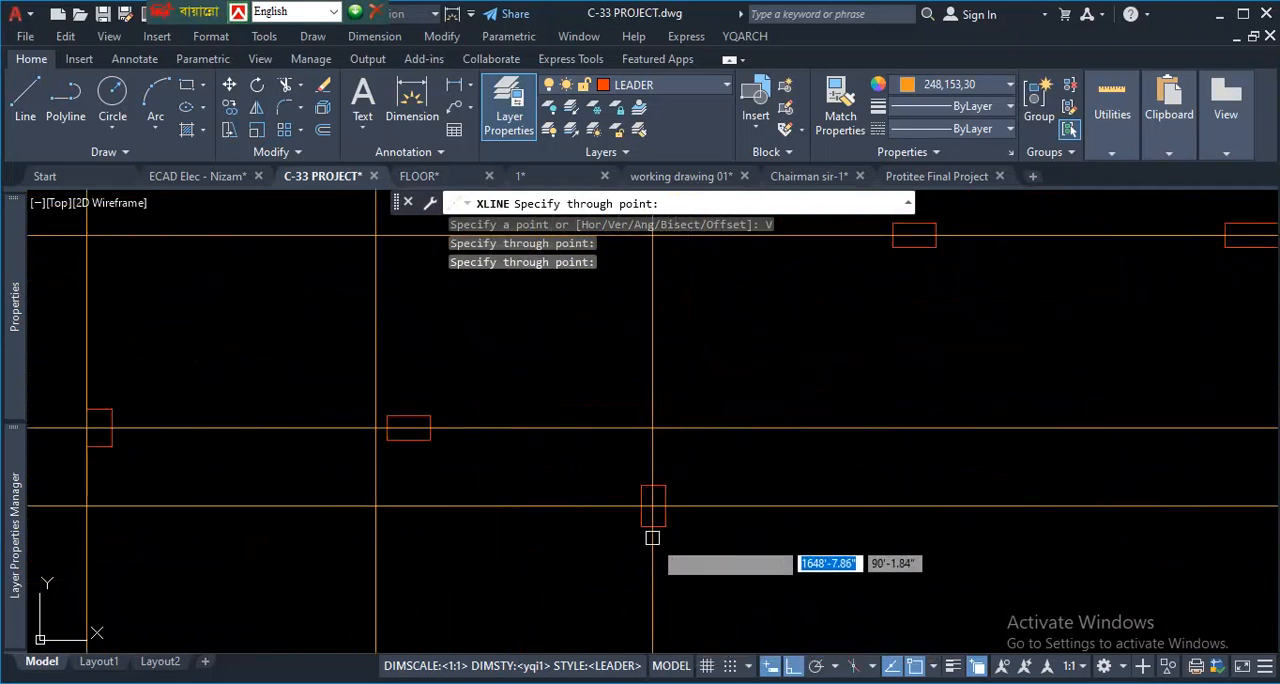
{"action": "left_click", "coordinate": [651, 520]}
- Add vertical construction lines through the bottom-edge midpoints of the third, fourth and last columns in the bottom row
{"action": "scroll", "coordinate": [589, 463], "scroll_direction": "down", "scroll_amount": 3}
{"action": "scroll", "coordinate": [676, 459], "scroll_direction": "up", "scroll_amount": 6}
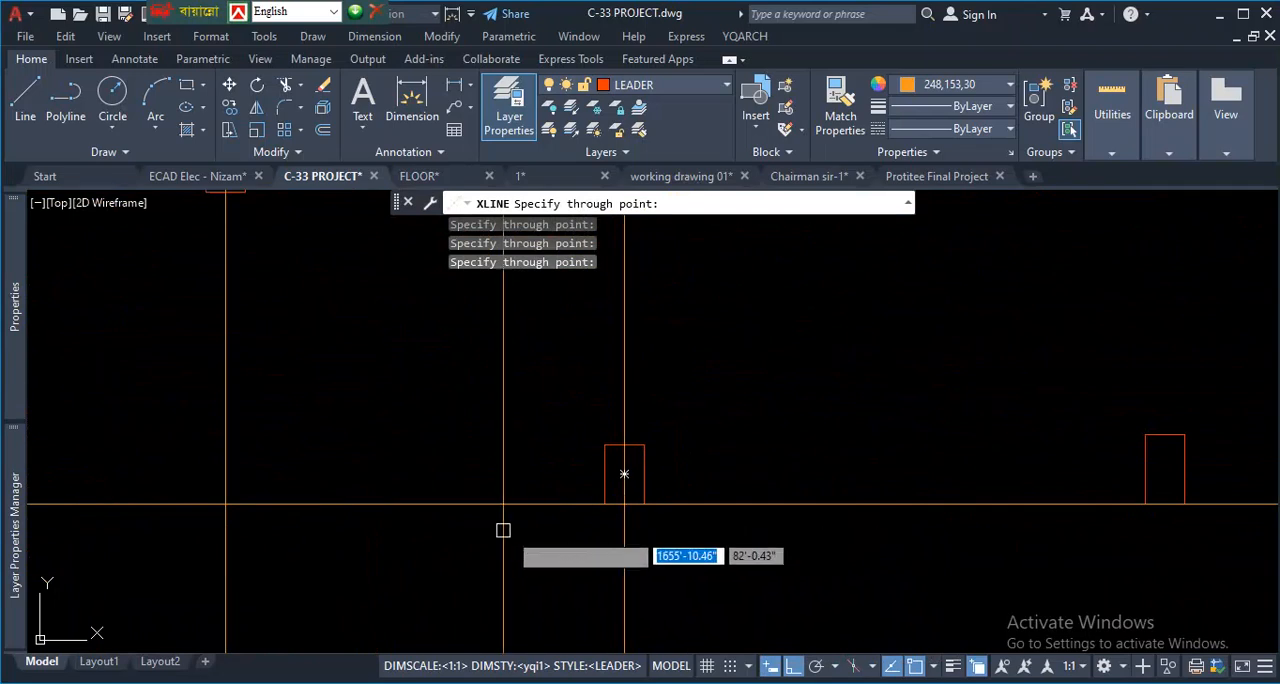
{"action": "scroll", "coordinate": [540, 525], "scroll_direction": "down", "scroll_amount": 5}
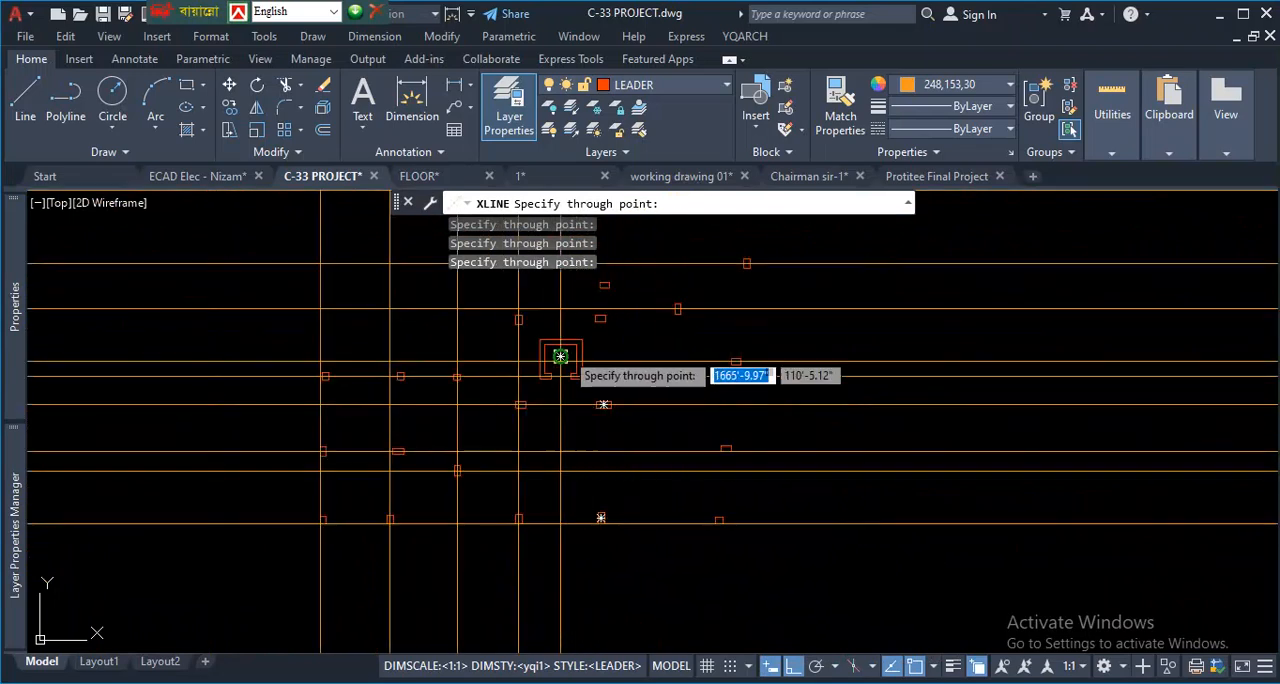
{"action": "scroll", "coordinate": [560, 356], "scroll_direction": "up", "scroll_amount": 4}
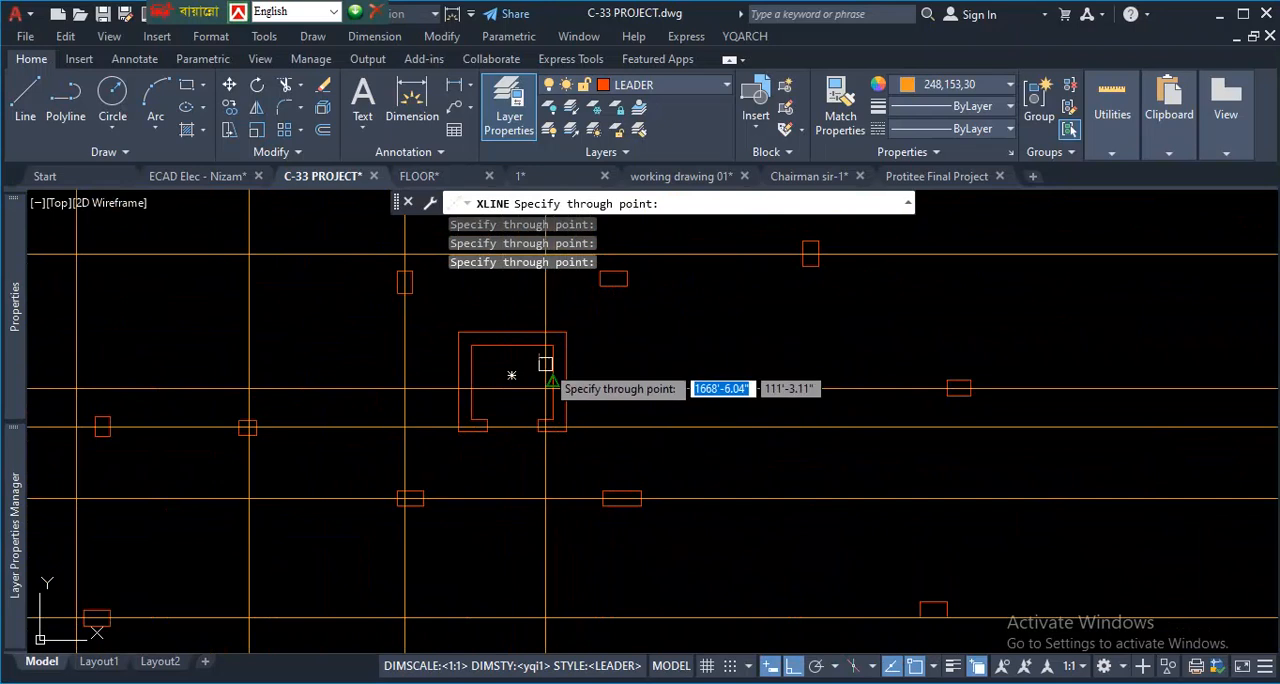
{"action": "scroll", "coordinate": [605, 430], "scroll_direction": "down", "scroll_amount": 5}
{"action": "scroll", "coordinate": [605, 430], "scroll_direction": "up", "scroll_amount": 6}
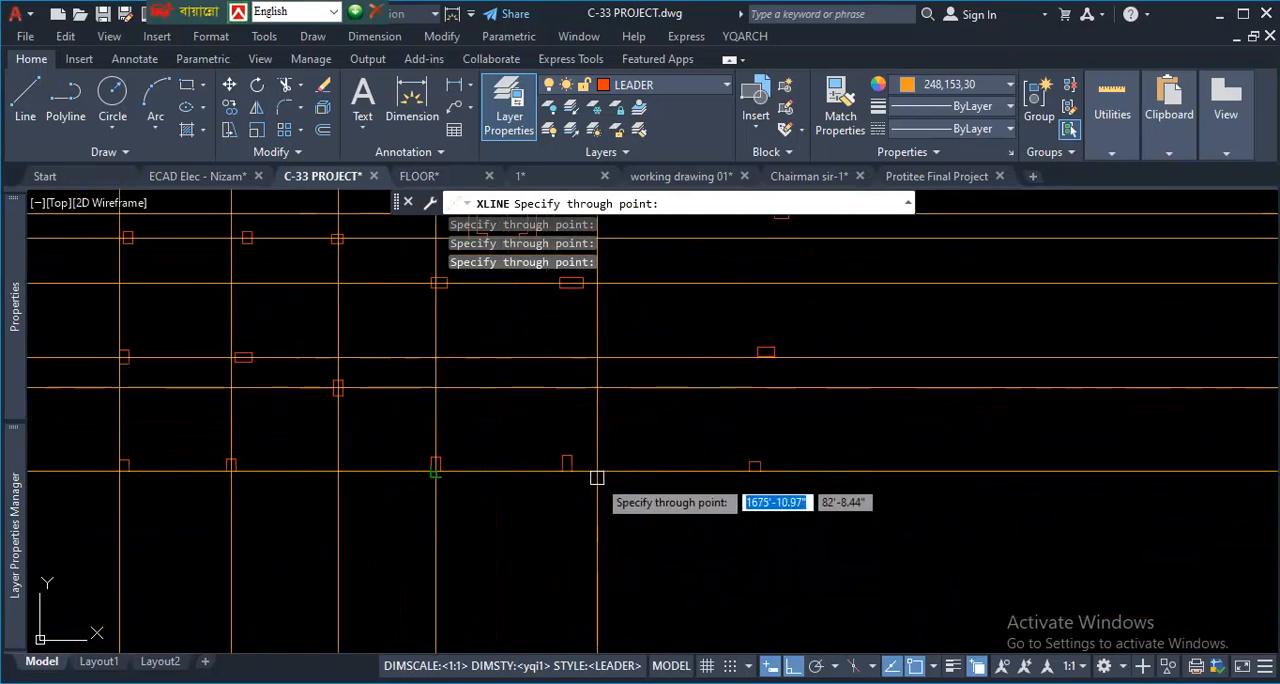
{"action": "scroll", "coordinate": [714, 480], "scroll_direction": "down", "scroll_amount": 5}
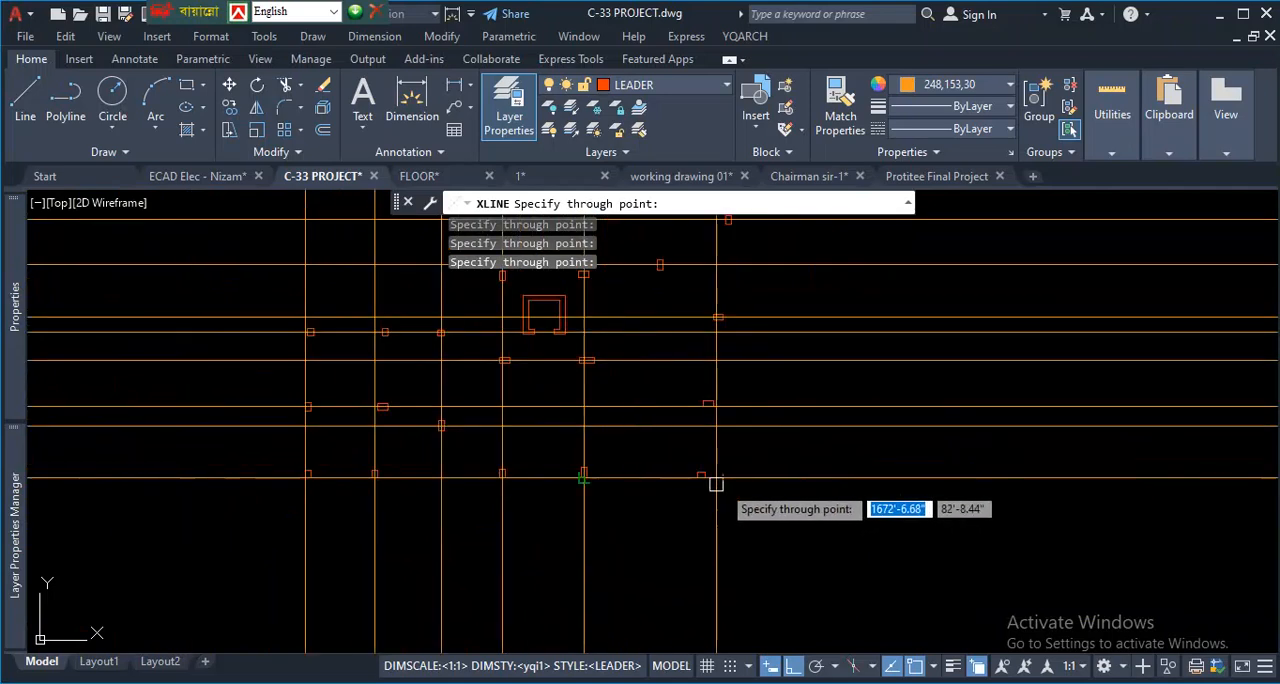
{"action": "scroll", "coordinate": [703, 480], "scroll_direction": "up", "scroll_amount": 6}
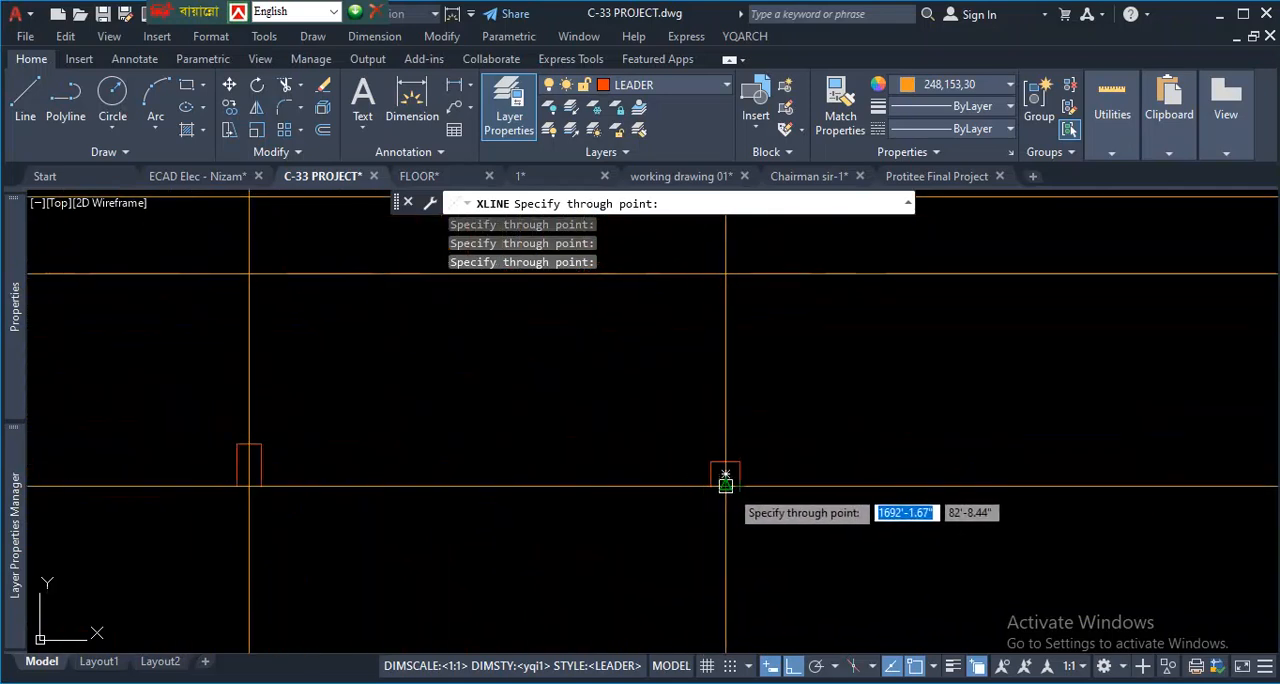
{"action": "scroll", "coordinate": [742, 480], "scroll_direction": "down", "scroll_amount": 5}
- Add a vertical construction line through the top-edge midpoint of the top row's rightmost column and end the construction line command
{"action": "scroll", "coordinate": [774, 319], "scroll_direction": "up", "scroll_amount": 3}
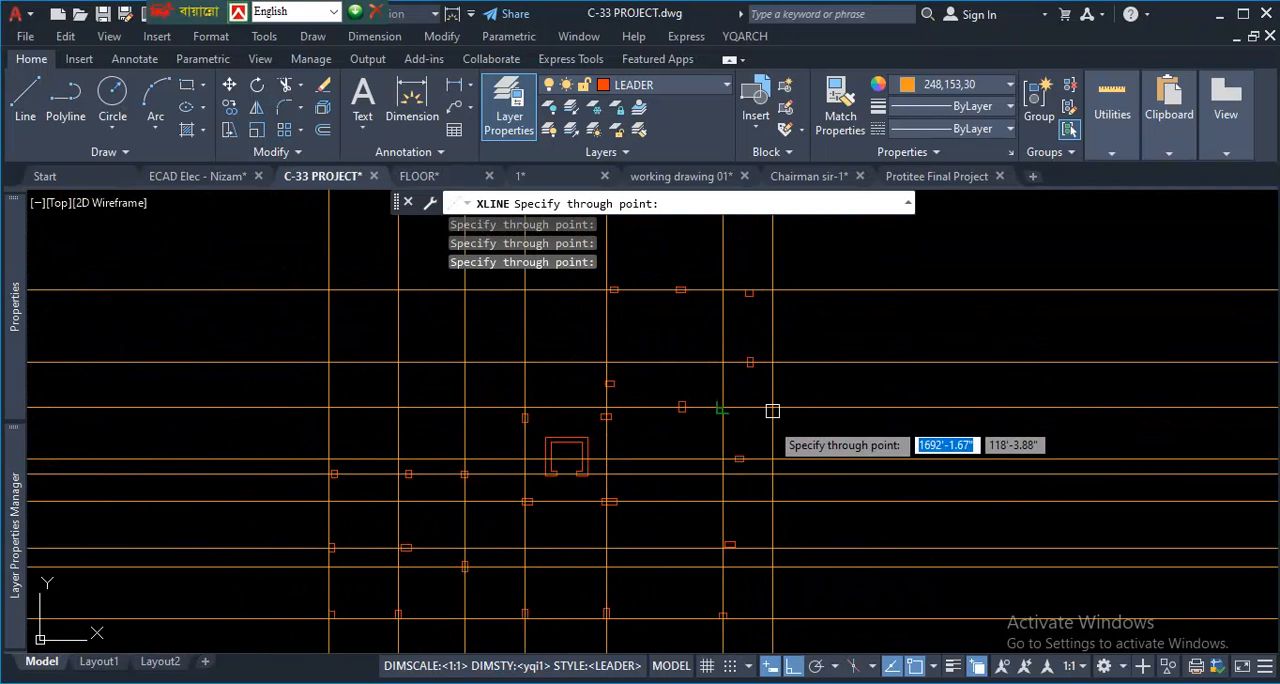
{"action": "scroll", "coordinate": [763, 305], "scroll_direction": "up", "scroll_amount": 3}
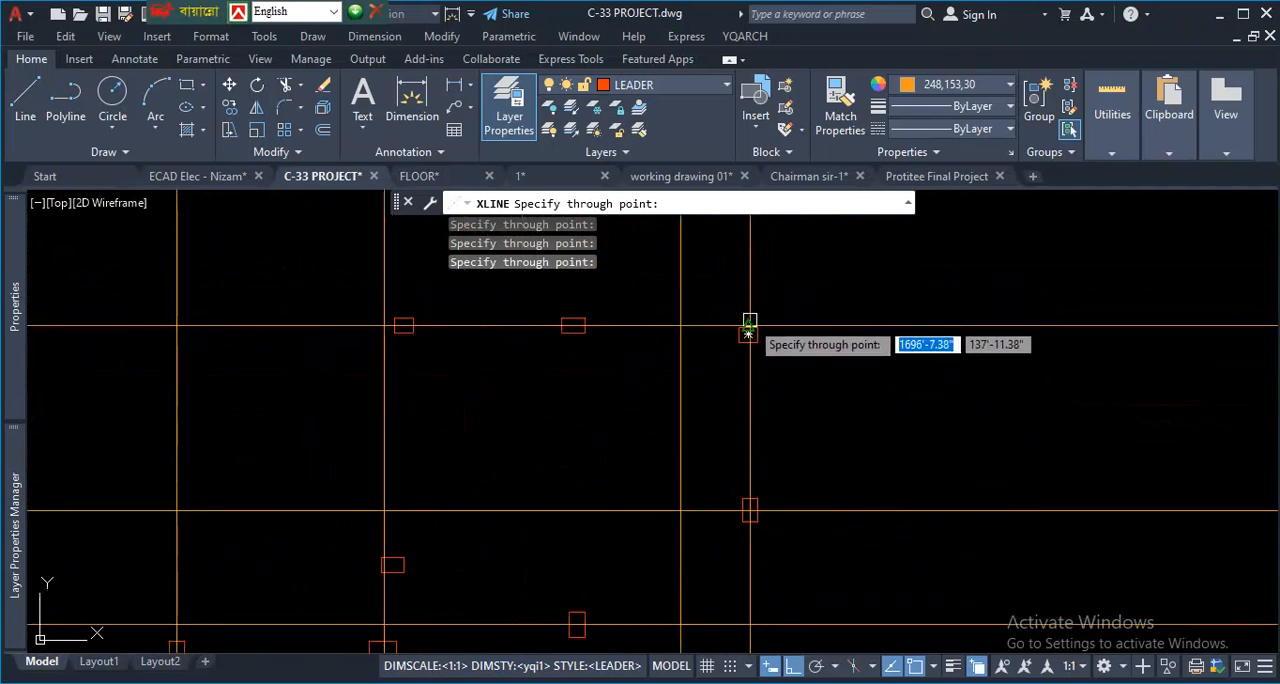
{"action": "scroll", "coordinate": [743, 321], "scroll_direction": "up", "scroll_amount": 6}
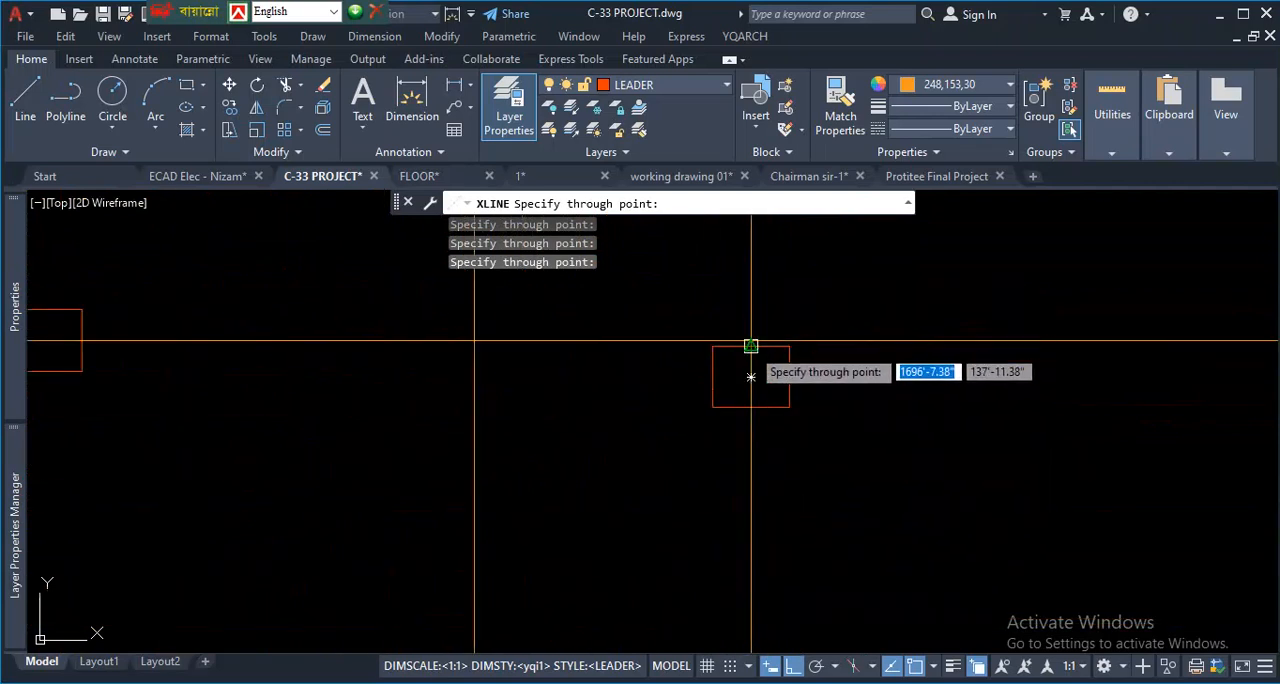
{"action": "scroll", "coordinate": [820, 350], "scroll_direction": "down", "scroll_amount": 6}
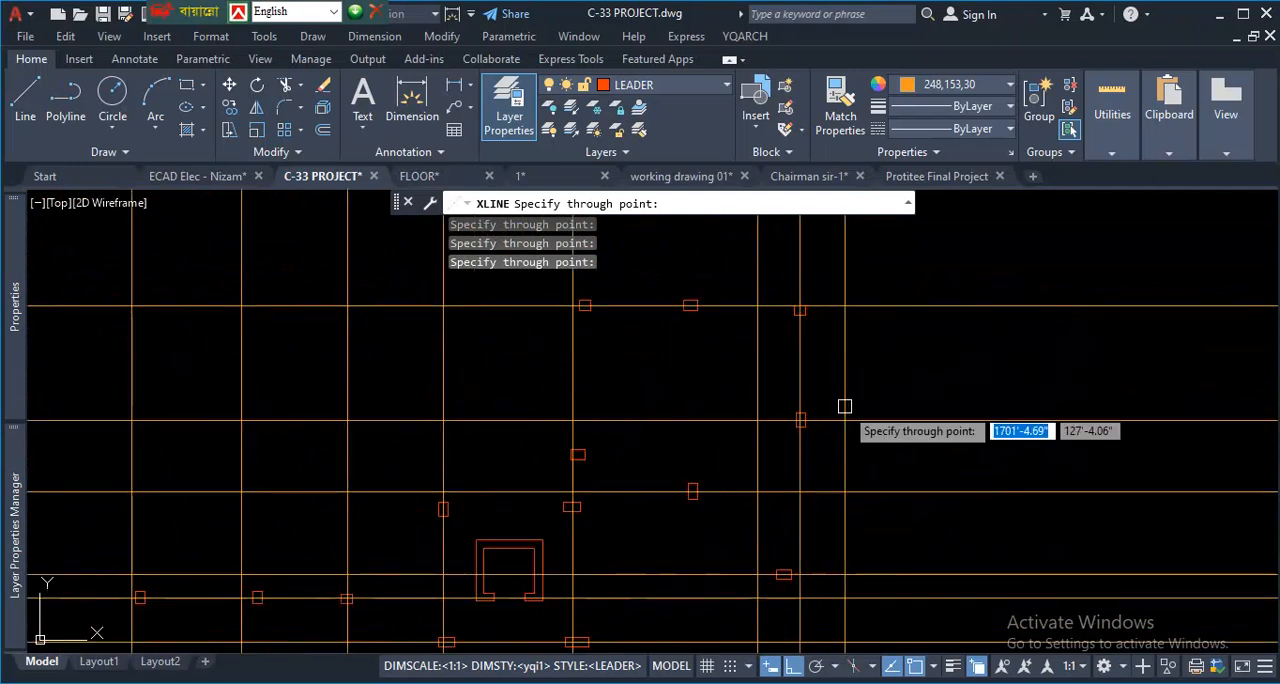
{"action": "scroll", "coordinate": [800, 600], "scroll_direction": "up", "scroll_amount": 3}
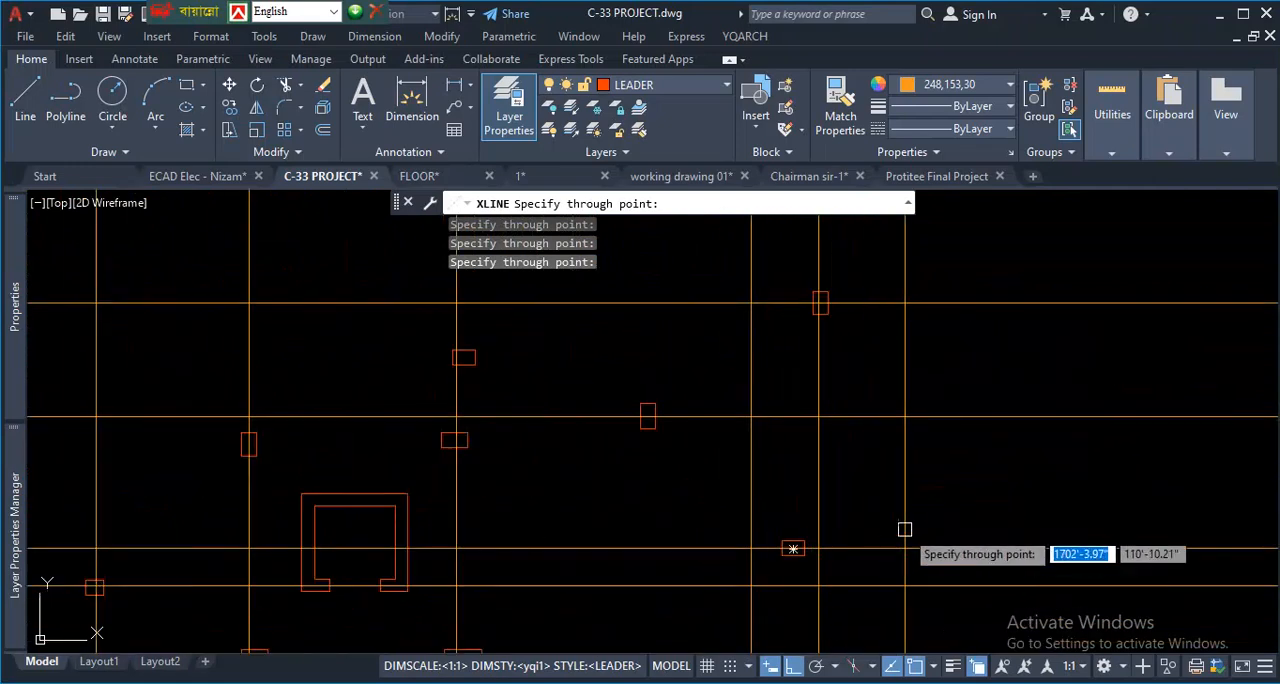
{"action": "scroll", "coordinate": [790, 543], "scroll_direction": "down", "scroll_amount": 3}
{"action": "scroll", "coordinate": [743, 428], "scroll_direction": "up", "scroll_amount": 2}
{"action": "scroll", "coordinate": [790, 350], "scroll_direction": "down", "scroll_amount": 4}
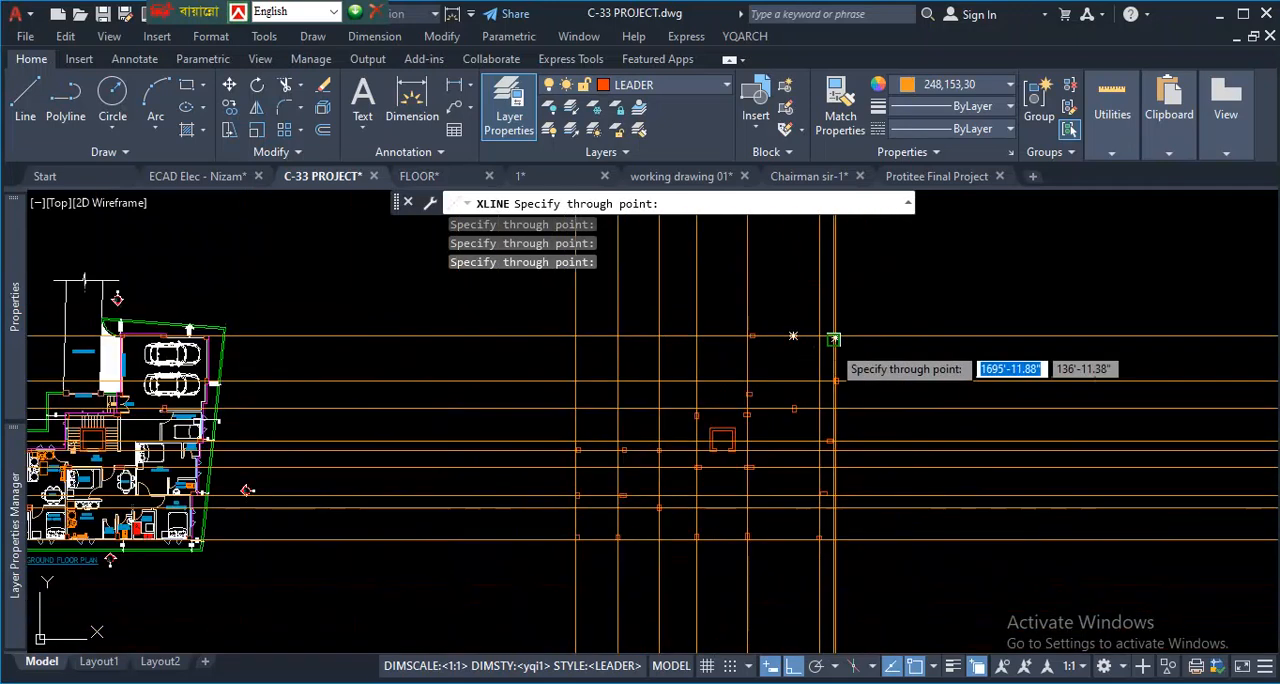
{"action": "scroll", "coordinate": [890, 406], "scroll_direction": "up", "scroll_amount": 2}
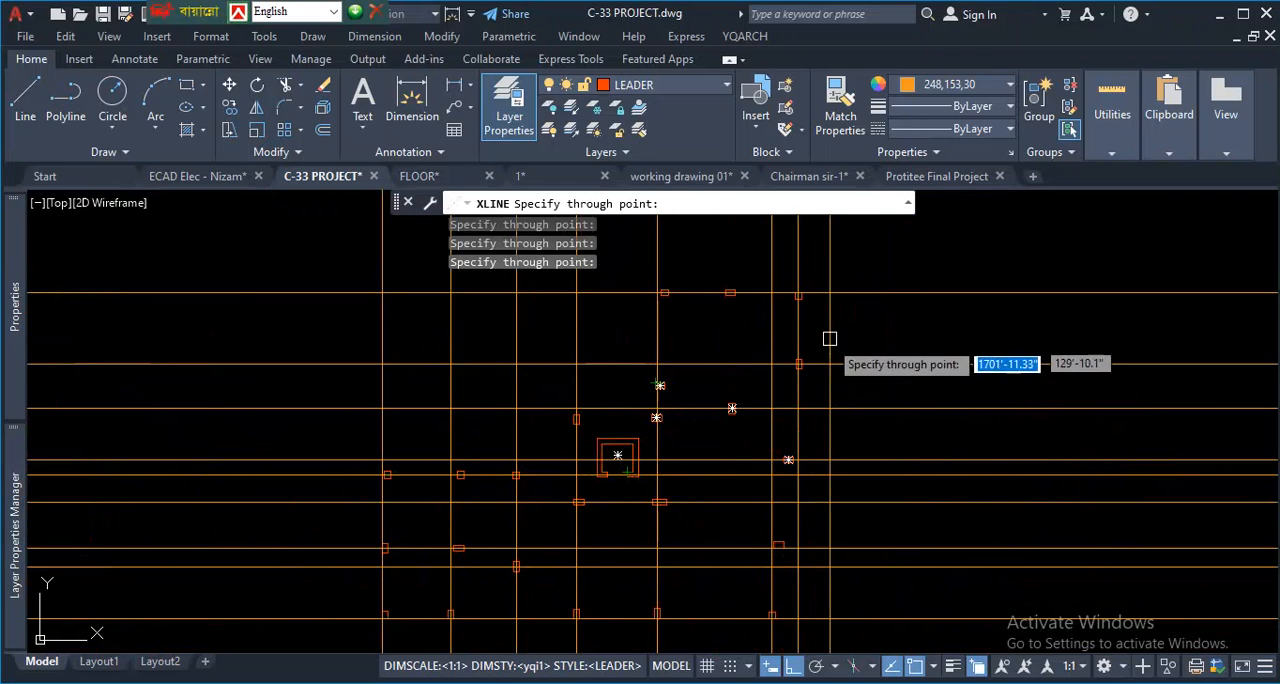
{"action": "key", "text": "Escape"}
- Switch to drawing 1 and examine the grid lines and column dimensions in its finished column layout
{"action": "scroll", "coordinate": [594, 402], "scroll_direction": "down", "scroll_amount": 10}
{"action": "scroll", "coordinate": [579, 437], "scroll_direction": "down", "scroll_amount": 5}
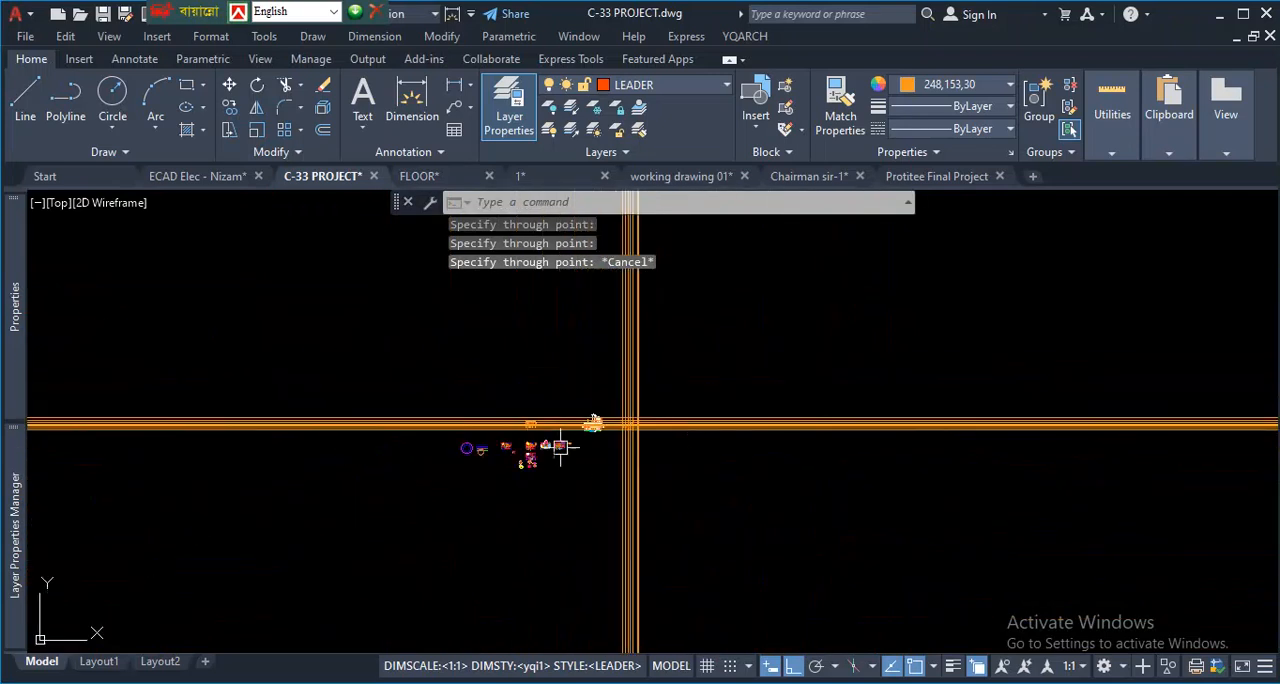
{"action": "scroll", "coordinate": [605, 432], "scroll_direction": "up", "scroll_amount": 8}
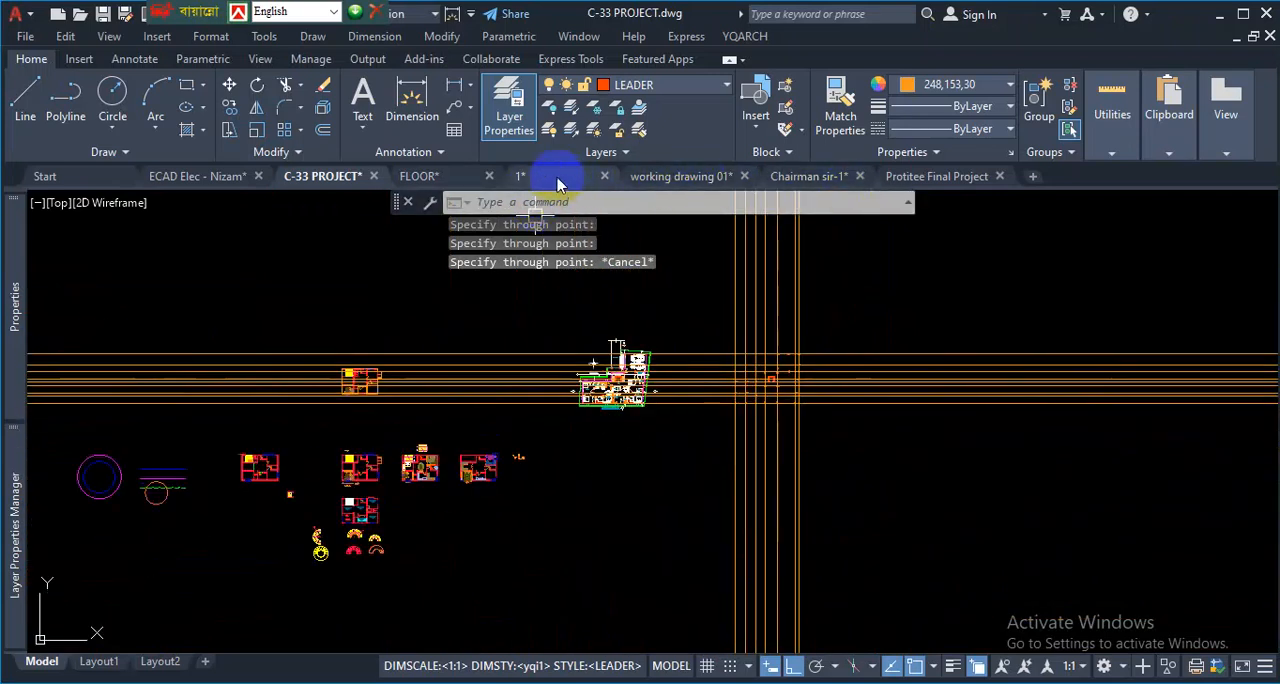
{"action": "left_click", "coordinate": [512, 176]}
{"action": "scroll", "coordinate": [592, 366], "scroll_direction": "down", "scroll_amount": 8}
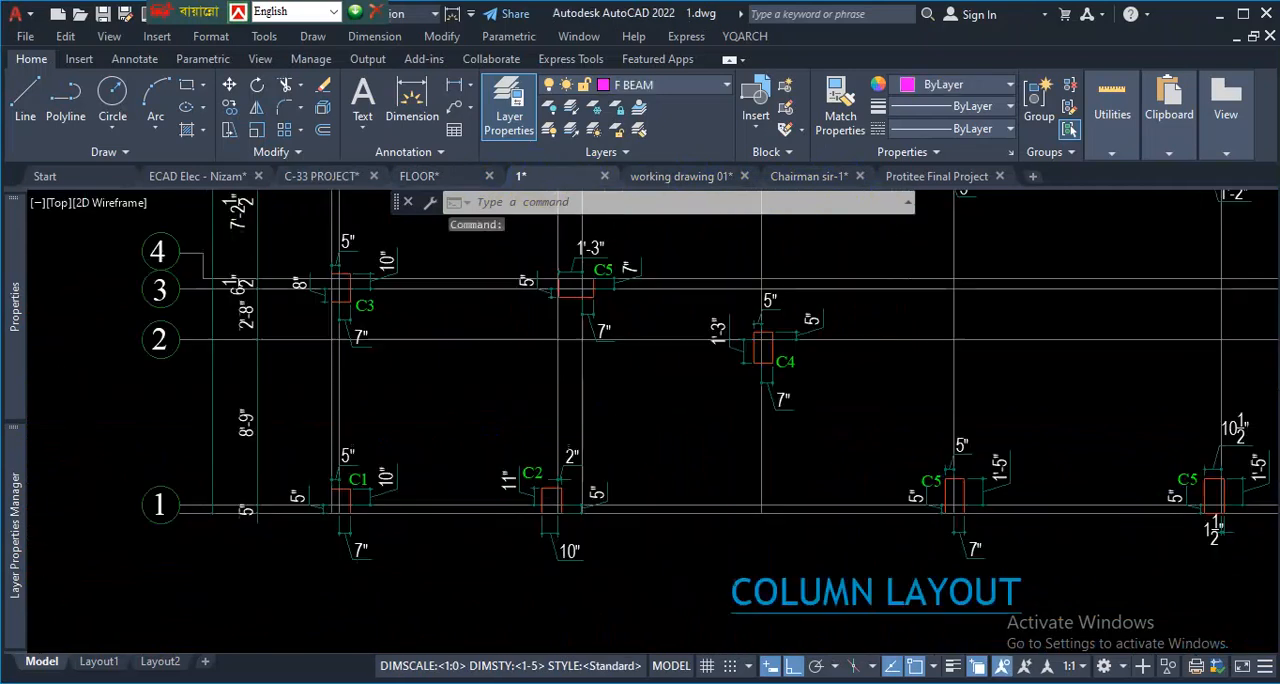
{"action": "scroll", "coordinate": [748, 509], "scroll_direction": "up", "scroll_amount": 3}
{"action": "scroll", "coordinate": [760, 500], "scroll_direction": "down", "scroll_amount": 3}
{"action": "scroll", "coordinate": [790, 420], "scroll_direction": "up", "scroll_amount": 6}
{"action": "scroll", "coordinate": [591, 449], "scroll_direction": "down", "scroll_amount": 6}
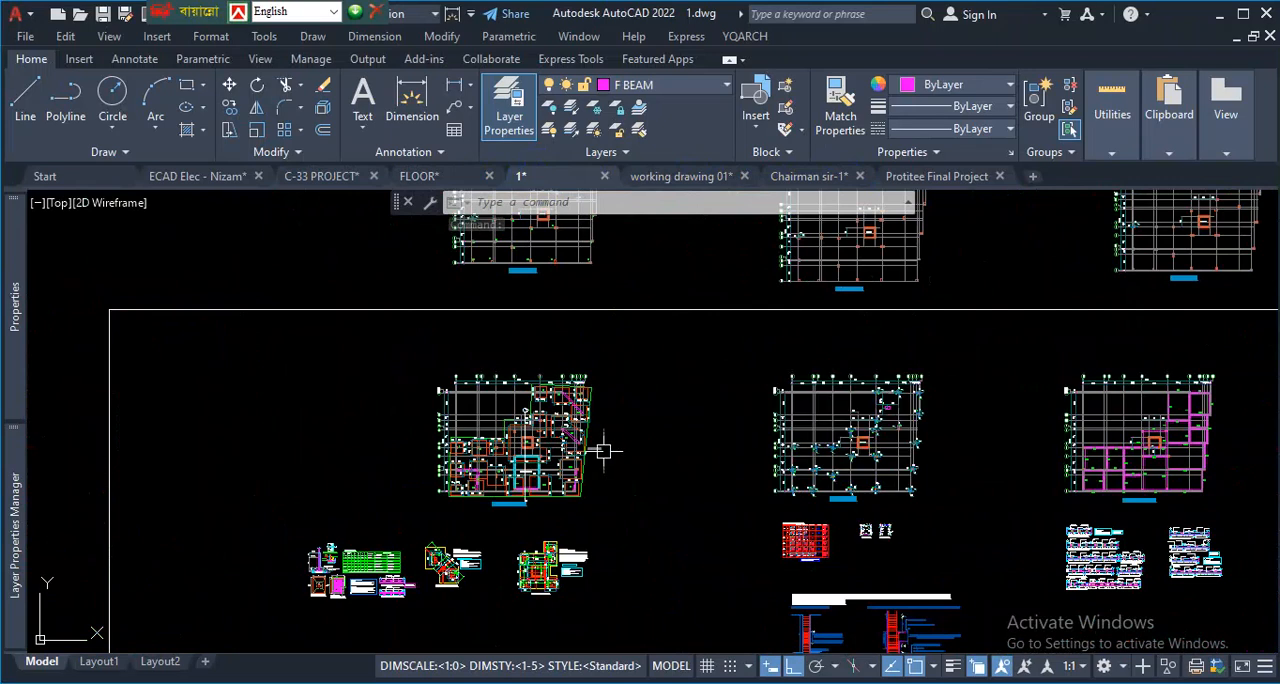
- Examine how the grid lines pass through the walls of the lift core RF1 in the foundation layout
{"action": "scroll", "coordinate": [514, 326], "scroll_direction": "up", "scroll_amount": 9}
{"action": "scroll", "coordinate": [612, 511], "scroll_direction": "up", "scroll_amount": 2}
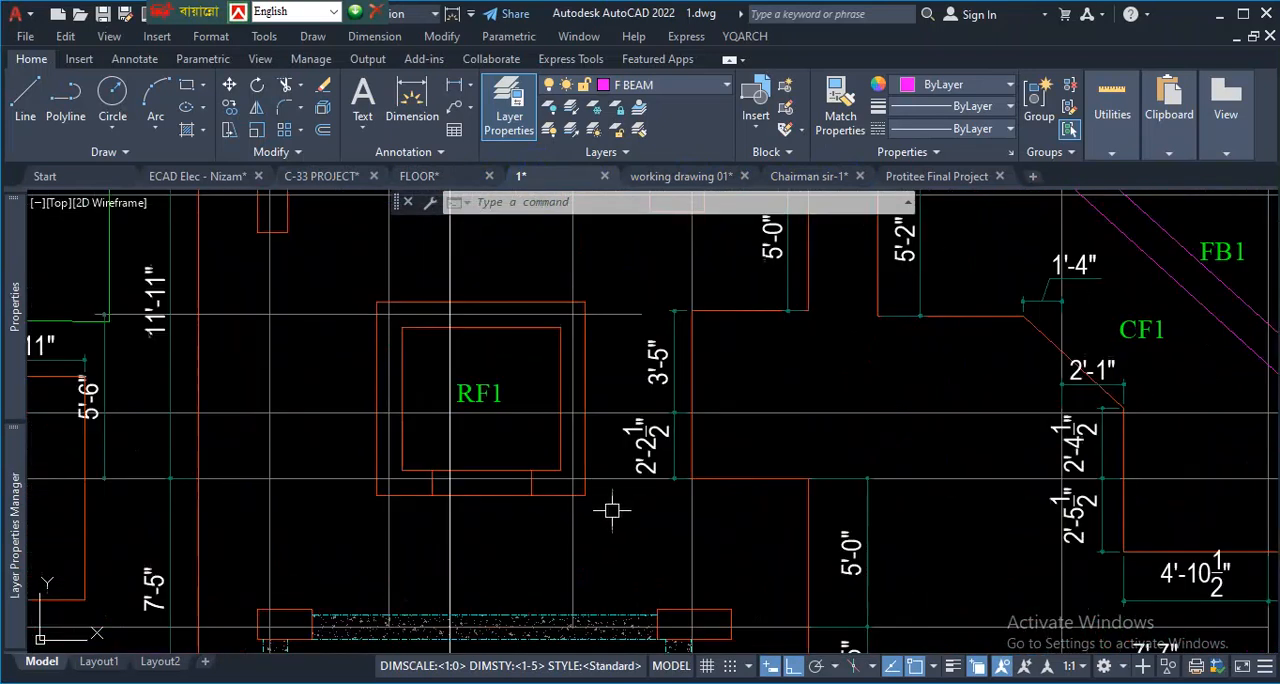
{"action": "scroll", "coordinate": [650, 507], "scroll_direction": "down", "scroll_amount": 1}
{"action": "key", "text": "ctrl+0"}
{"action": "scroll", "coordinate": [486, 500], "scroll_direction": "up", "scroll_amount": 2}
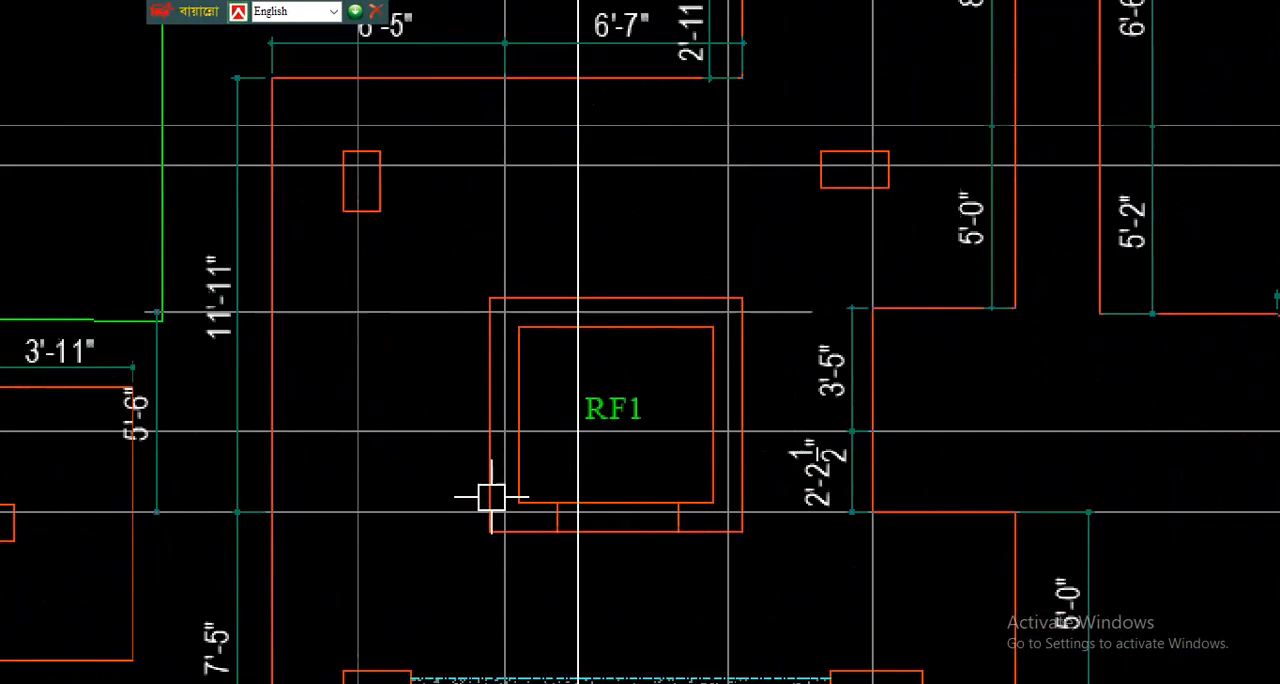
{"action": "left_click_drag", "start_coordinate": [506, 250], "coordinate": [504, 525]}
{"action": "left_click_drag", "start_coordinate": [392, 310], "coordinate": [767, 316]}
{"action": "left_click_drag", "start_coordinate": [729, 232], "coordinate": [741, 520]}
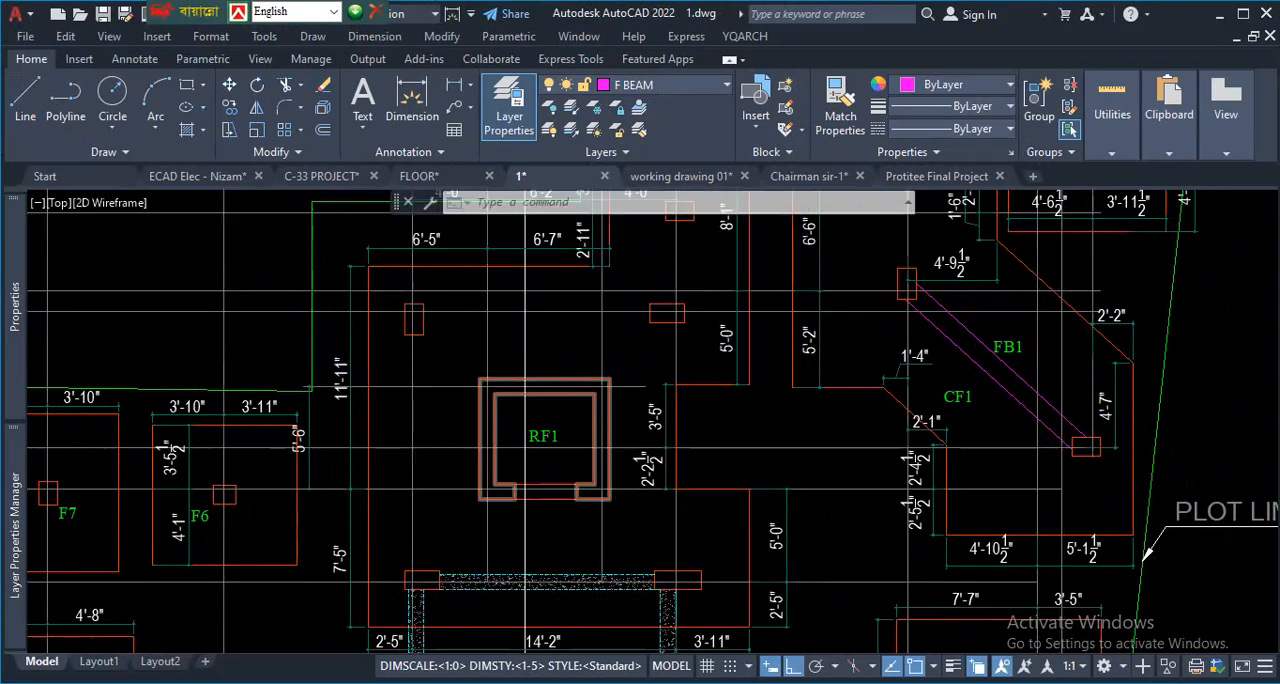
- Examine the short horizontal grid line through the lift core's upper wall and its offset dimension in the column layout
{"action": "scroll", "coordinate": [528, 418], "scroll_direction": "down", "scroll_amount": 2}
{"action": "scroll", "coordinate": [590, 400], "scroll_direction": "up", "scroll_amount": 3}
{"action": "scroll", "coordinate": [620, 429], "scroll_direction": "down", "scroll_amount": 3}
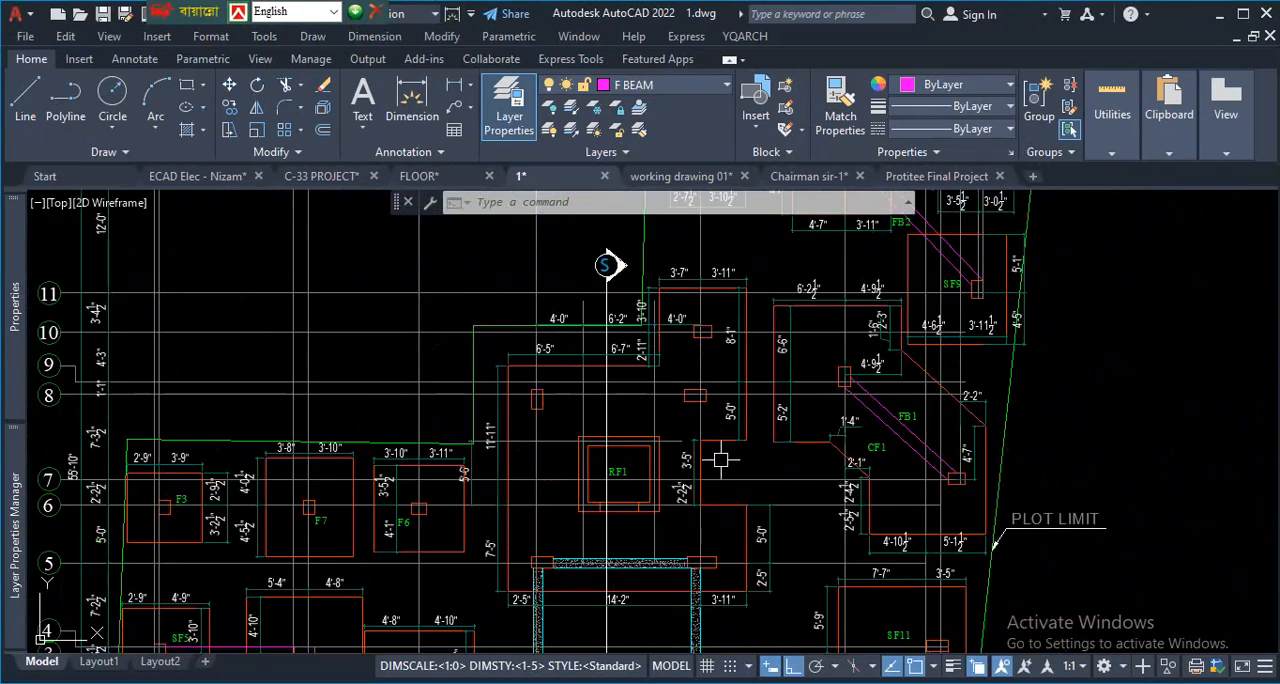
{"action": "scroll", "coordinate": [726, 449], "scroll_direction": "up", "scroll_amount": 2}
{"action": "scroll", "coordinate": [750, 470], "scroll_direction": "down", "scroll_amount": 5}
{"action": "scroll", "coordinate": [606, 449], "scroll_direction": "up", "scroll_amount": 6}
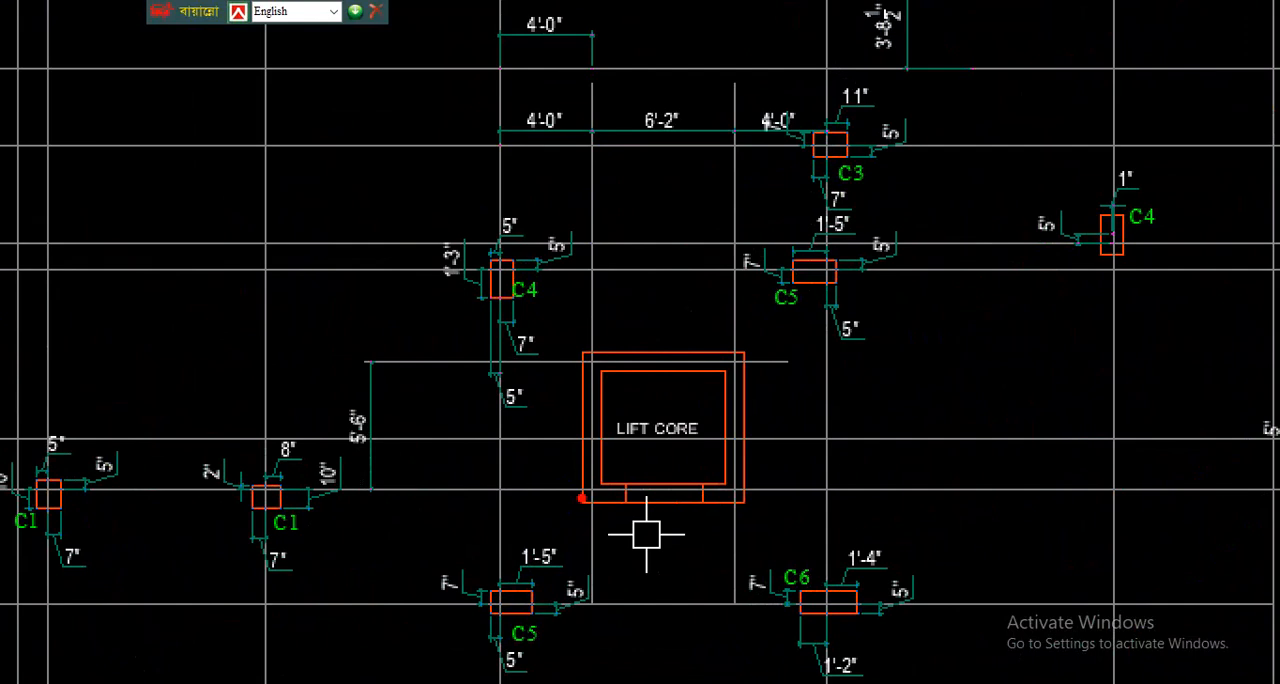
{"action": "mouse_move", "coordinate": [790, 361]}
{"action": "left_mouse_down"}
{"action": "mouse_move", "coordinate": [510, 366]}
{"action": "mouse_move", "coordinate": [521, 371]}
{"action": "left_mouse_up"}
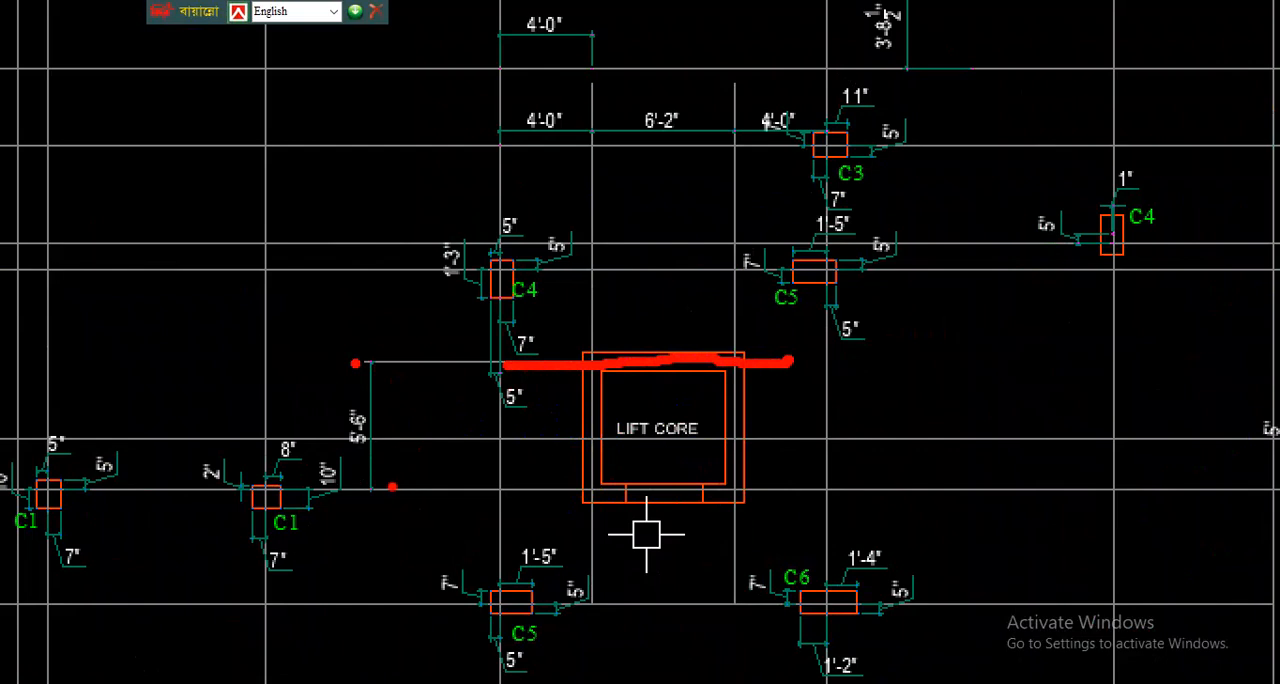
{"action": "left_click_drag", "start_coordinate": [380, 490], "coordinate": [380, 365]}
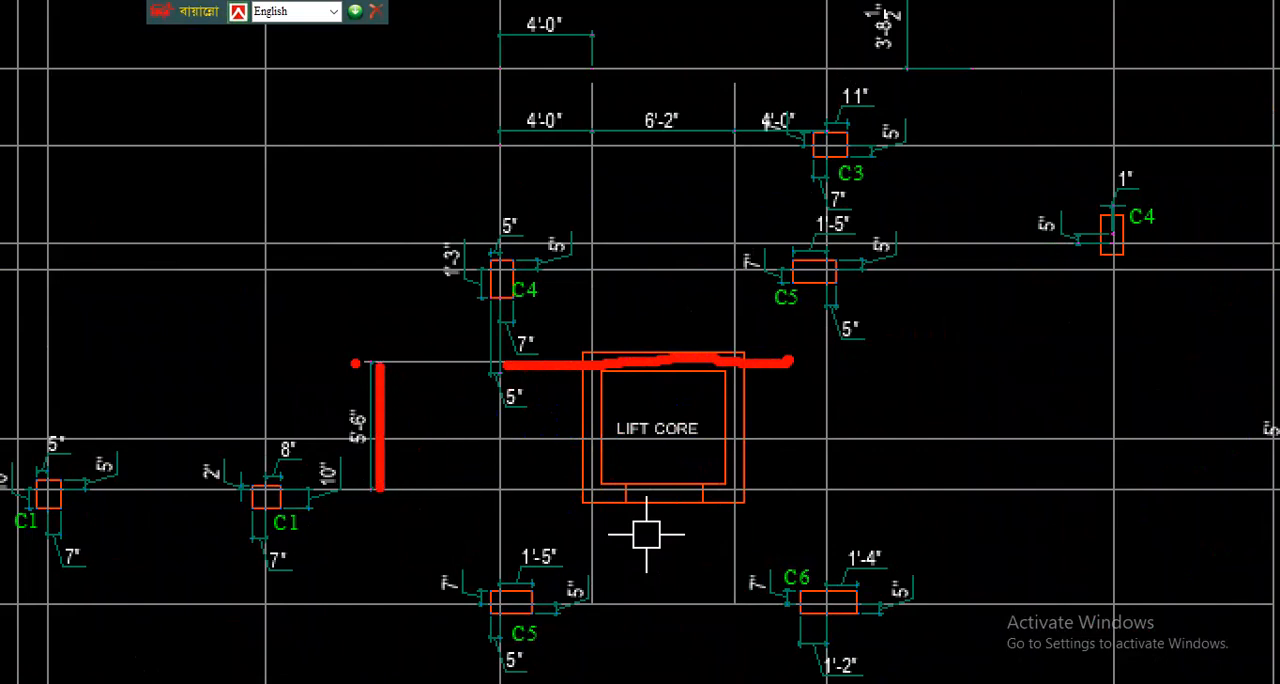
{"action": "left_click_drag", "start_coordinate": [656, 274], "coordinate": [652, 355]}
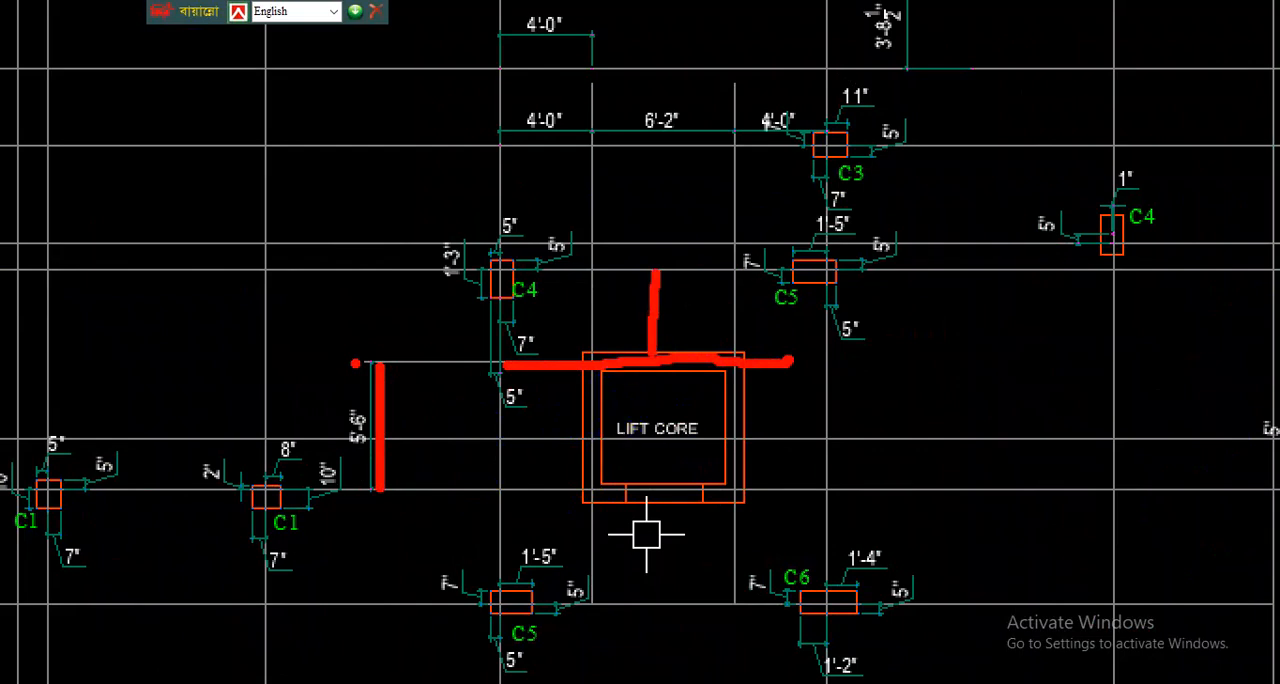
{"action": "left_click_drag", "start_coordinate": [420, 355], "coordinate": [970, 367]}
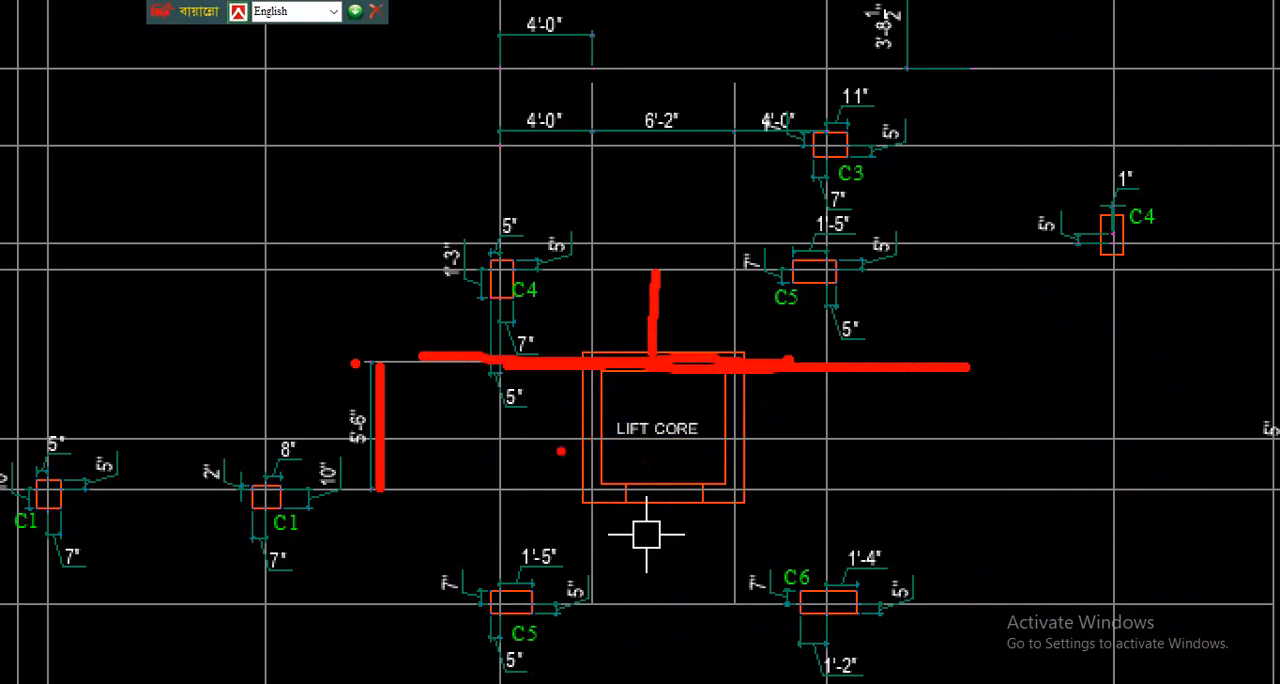
{"action": "key", "text": "Escape"}
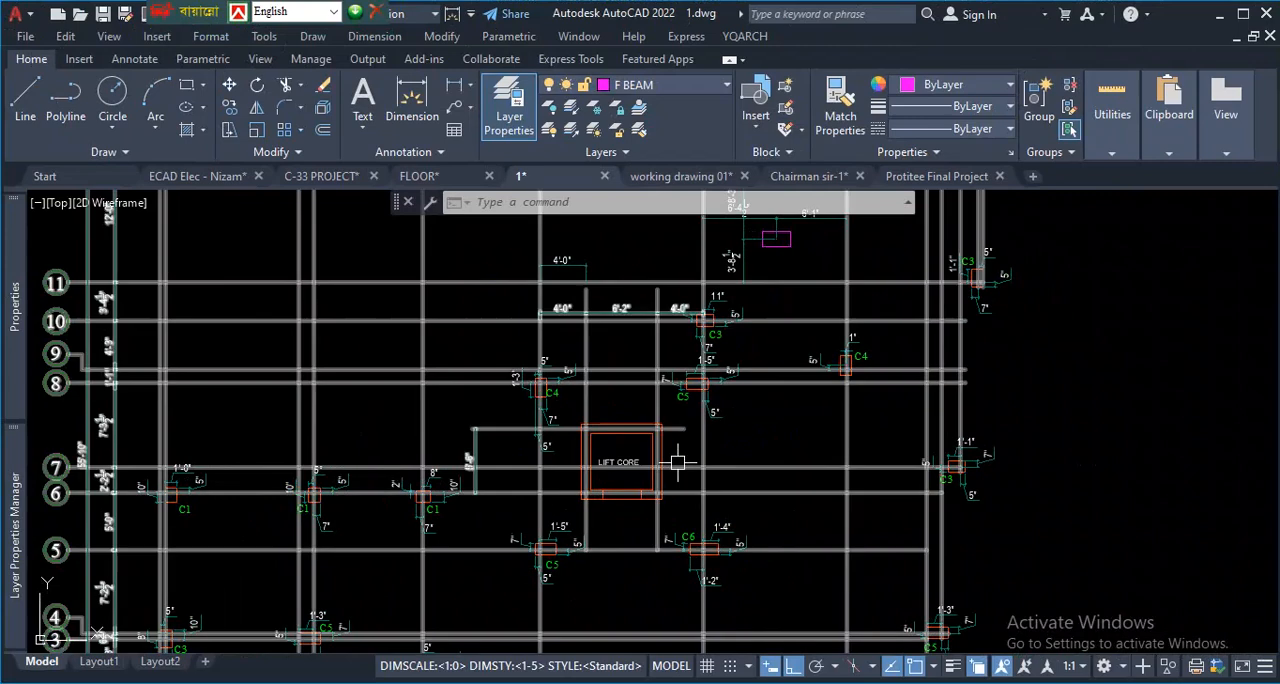
{"action": "scroll", "coordinate": [678, 462], "scroll_direction": "up", "scroll_amount": 3}
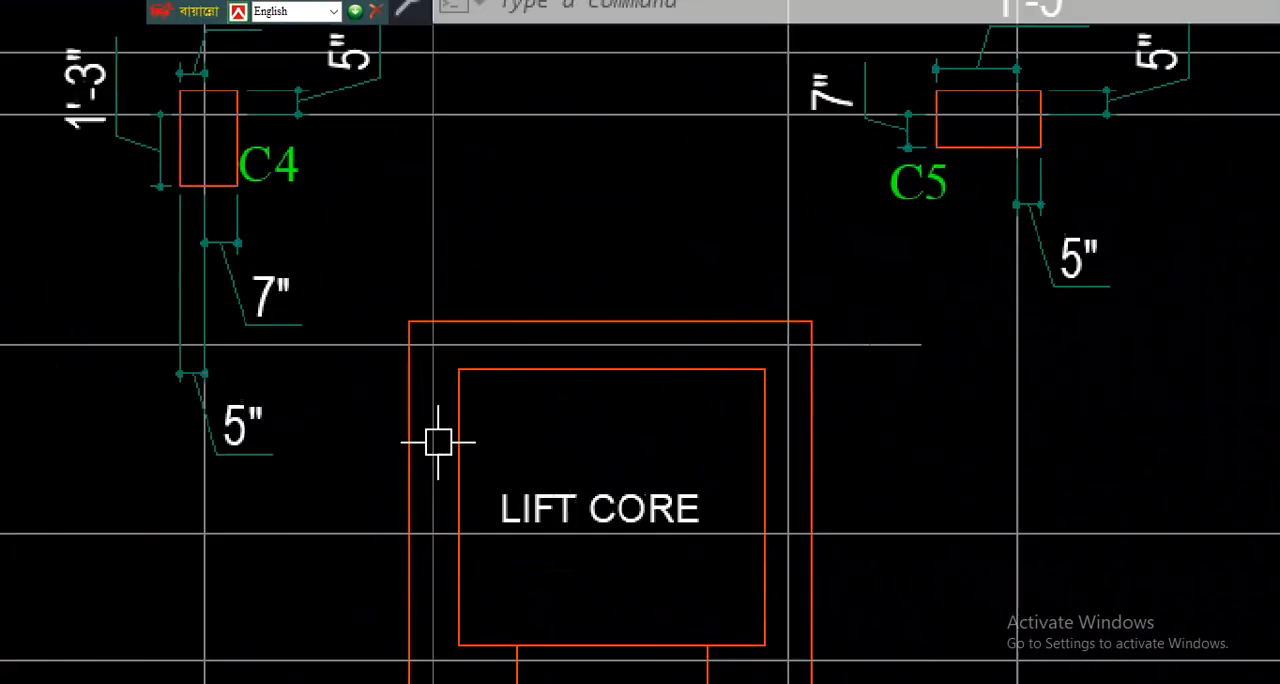
{"action": "scroll", "coordinate": [436, 436], "scroll_direction": "down", "scroll_amount": 4}
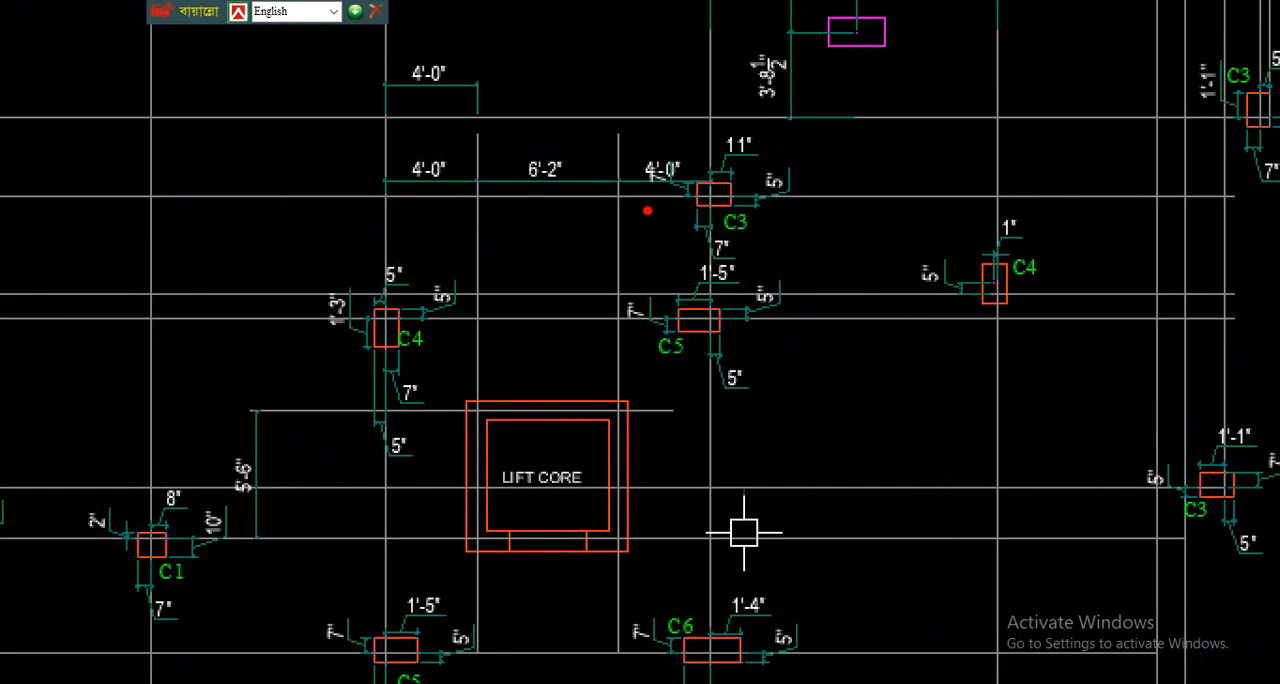
- Examine the two vertical grid lines through the lift core's side walls and their dimensions to the neighbouring column grid lines
{"action": "mouse_move", "coordinate": [620, 145]}
{"action": "left_mouse_down"}
{"action": "mouse_move", "coordinate": [626, 457]}
{"action": "mouse_move", "coordinate": [610, 665]}
{"action": "left_mouse_up"}
{"action": "mouse_move", "coordinate": [473, 133]}
{"action": "left_mouse_down"}
{"action": "mouse_move", "coordinate": [484, 630]}
{"action": "mouse_move", "coordinate": [487, 600]}
{"action": "left_mouse_up"}
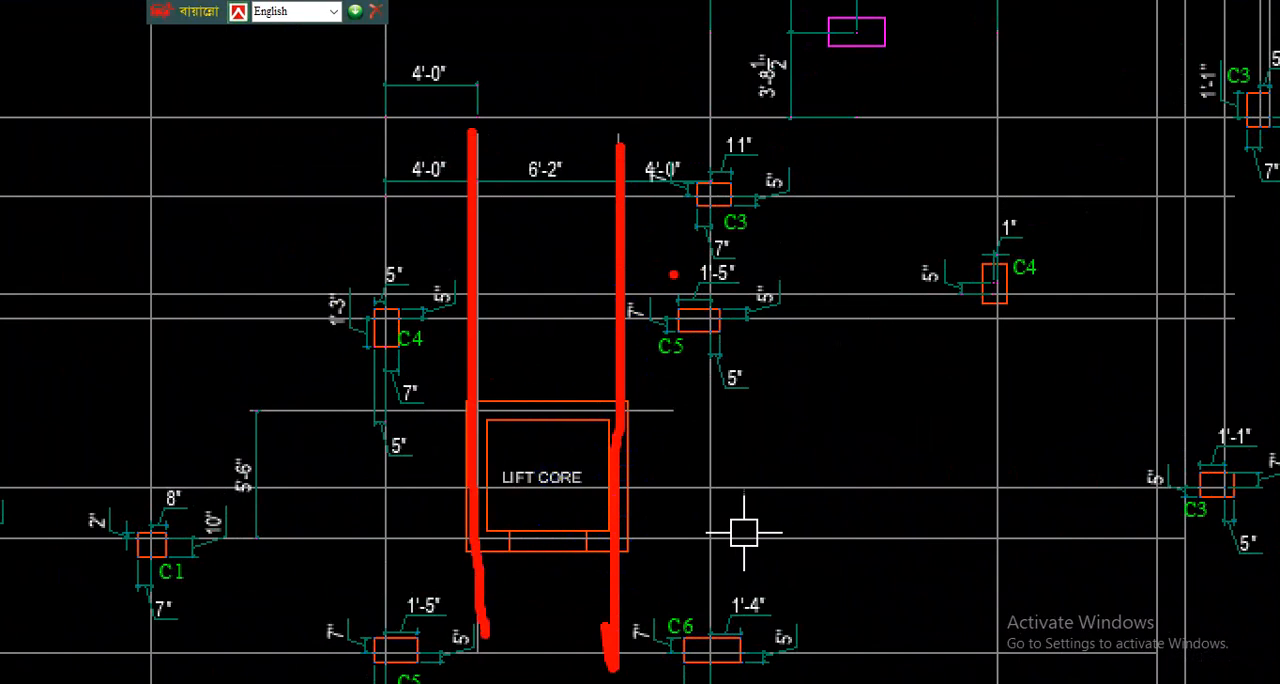
{"action": "mouse_move", "coordinate": [384, 177]}
{"action": "left_mouse_down"}
{"action": "mouse_move", "coordinate": [383, 190]}
{"action": "mouse_move", "coordinate": [470, 187]}
{"action": "left_mouse_up"}
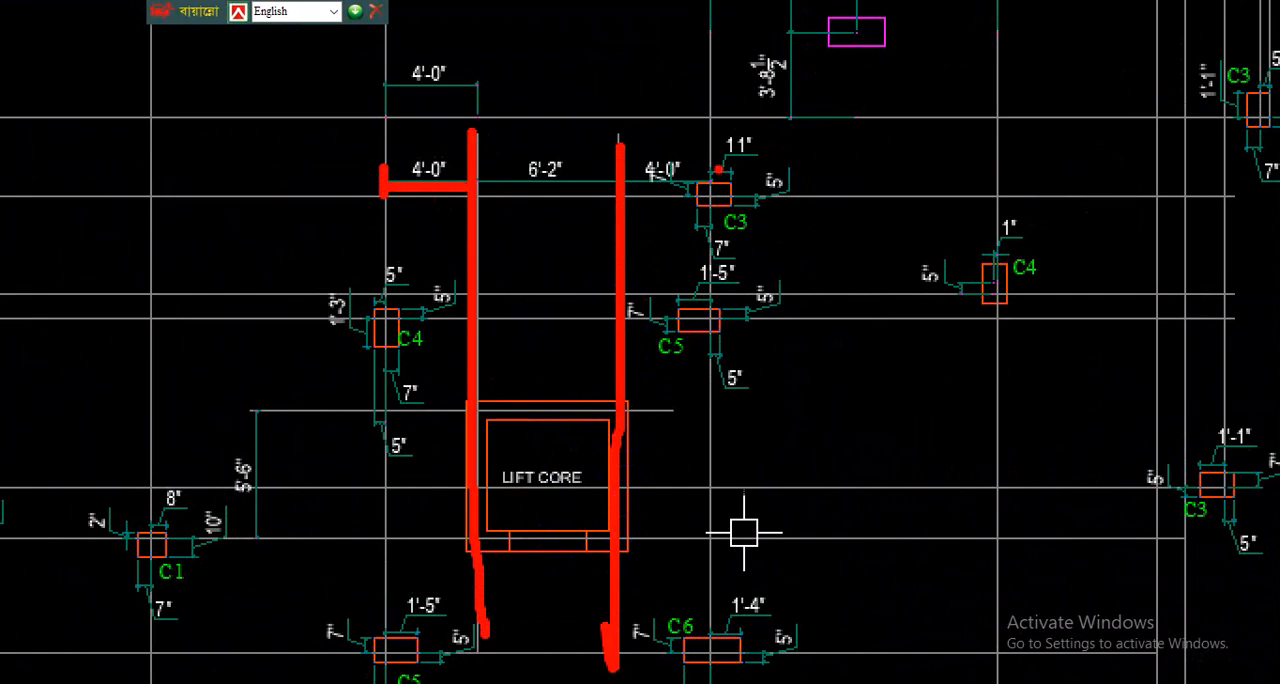
{"action": "mouse_move", "coordinate": [716, 176]}
{"action": "left_mouse_down"}
{"action": "mouse_move", "coordinate": [622, 180]}
{"action": "mouse_move", "coordinate": [615, 125]}
{"action": "left_mouse_up"}
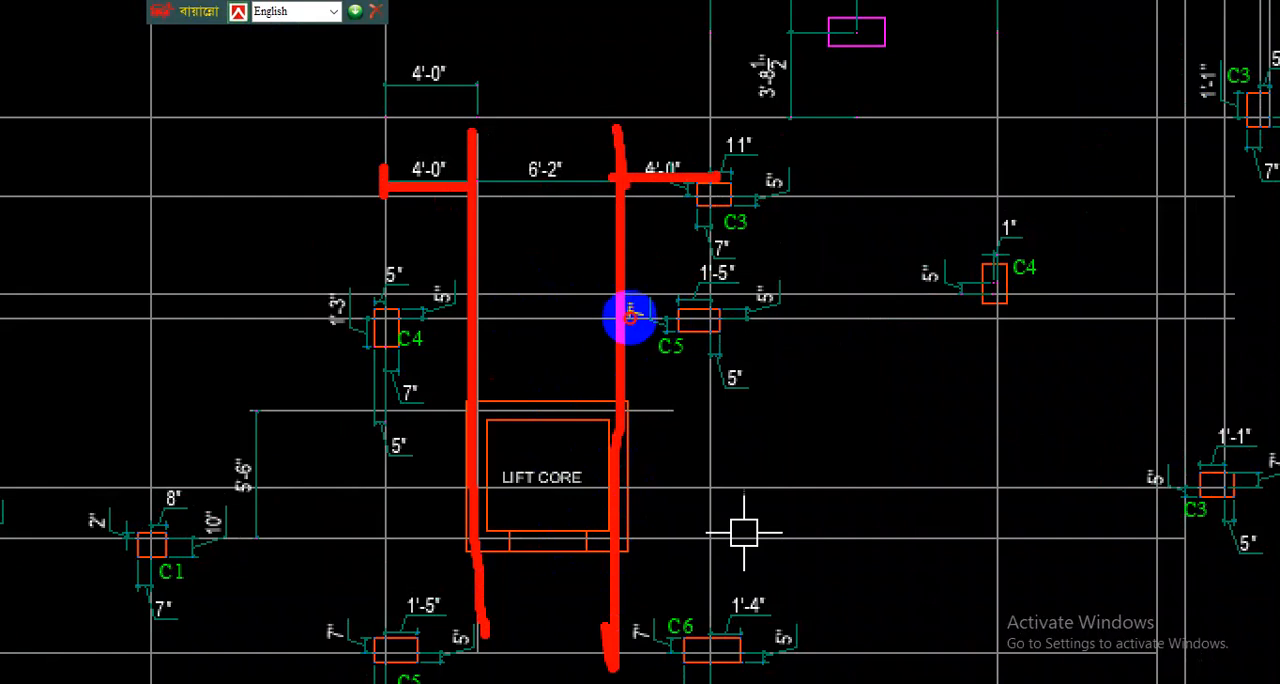
{"action": "left_click_drag", "start_coordinate": [479, 202], "coordinate": [595, 202]}
{"action": "mouse_move", "coordinate": [568, 149]}
{"action": "left_mouse_down"}
{"action": "mouse_move", "coordinate": [551, 150]}
{"action": "mouse_move", "coordinate": [568, 137]}
{"action": "mouse_move", "coordinate": [530, 143]}
{"action": "left_mouse_up"}
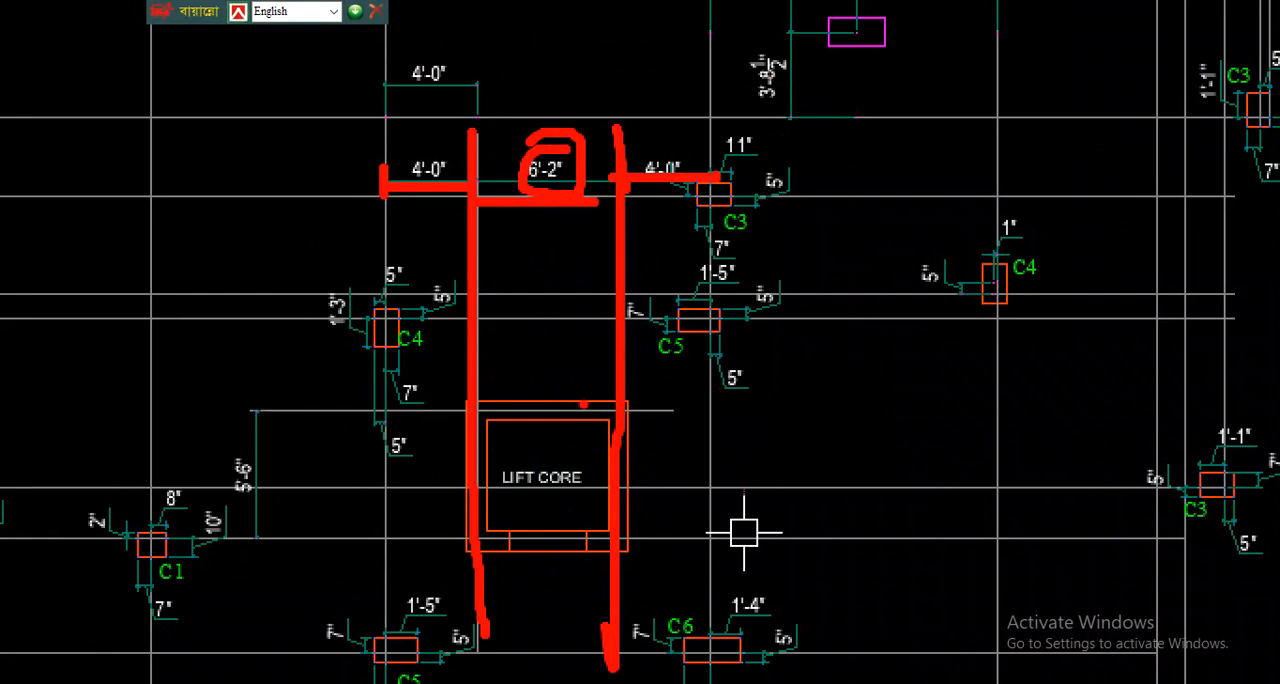
{"action": "key", "text": "Escape"}
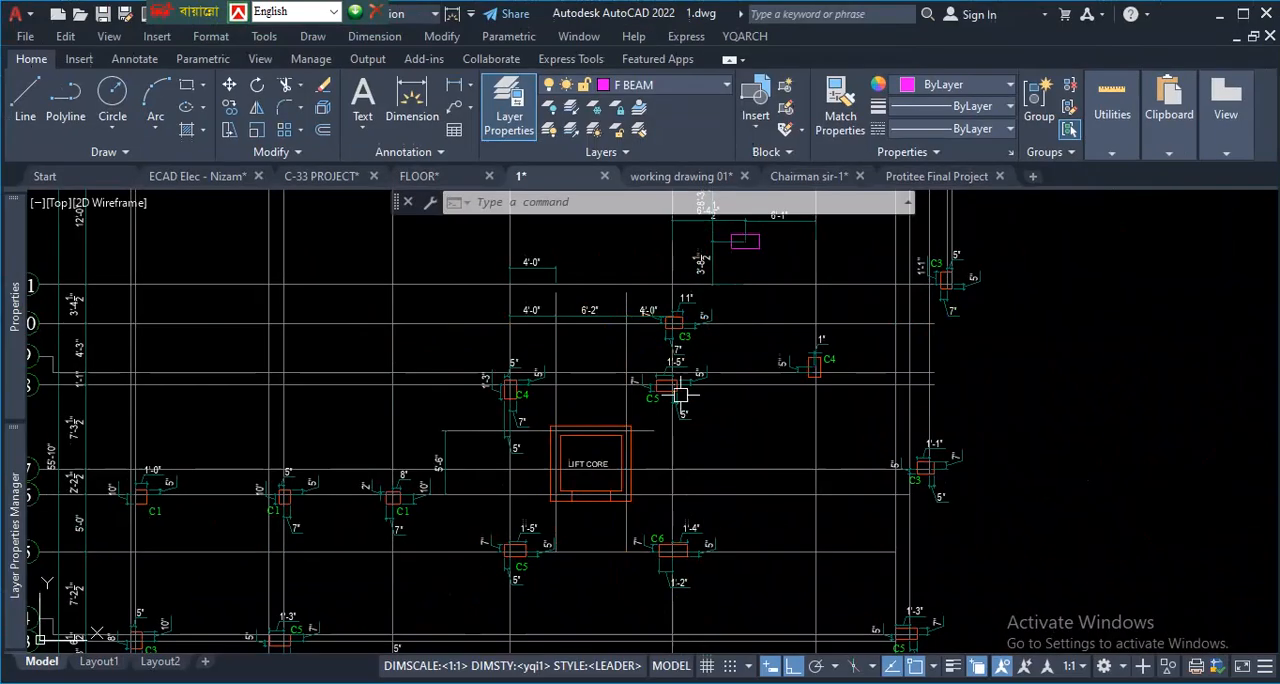
{"action": "scroll", "coordinate": [617, 407], "scroll_direction": "down", "scroll_amount": 3}
{"action": "scroll", "coordinate": [600, 340], "scroll_direction": "up", "scroll_amount": 3}
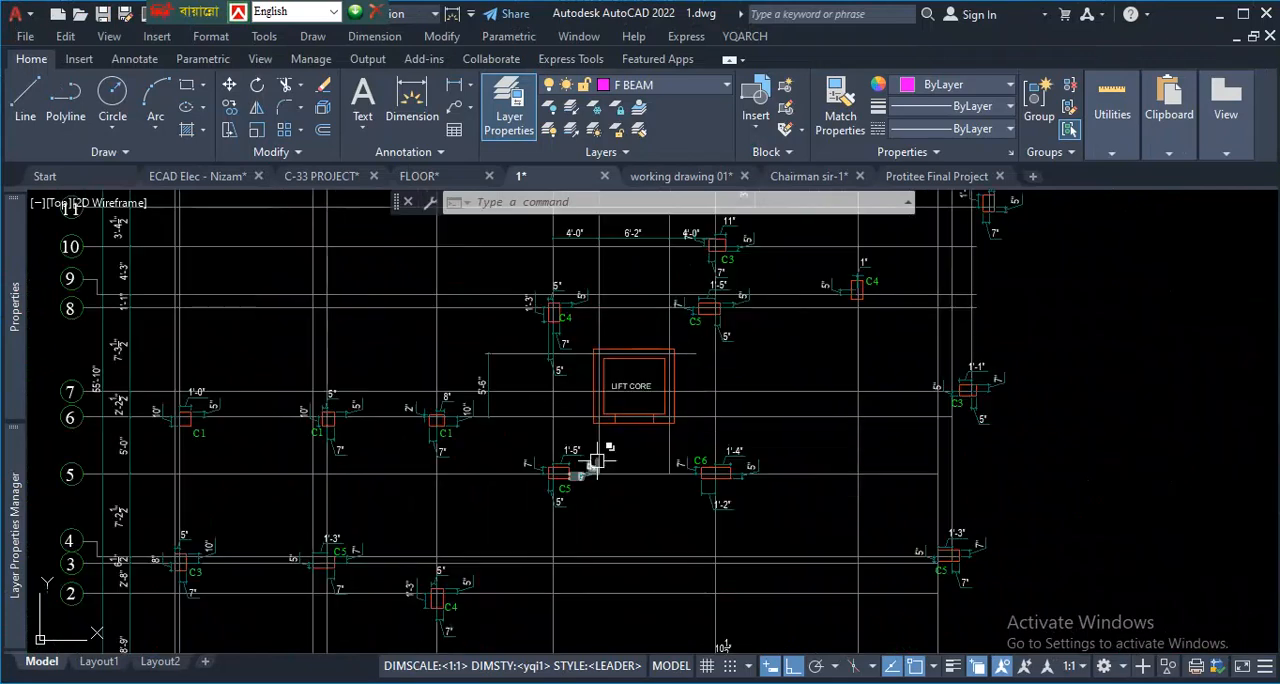
{"action": "scroll", "coordinate": [612, 313], "scroll_direction": "up", "scroll_amount": 3}
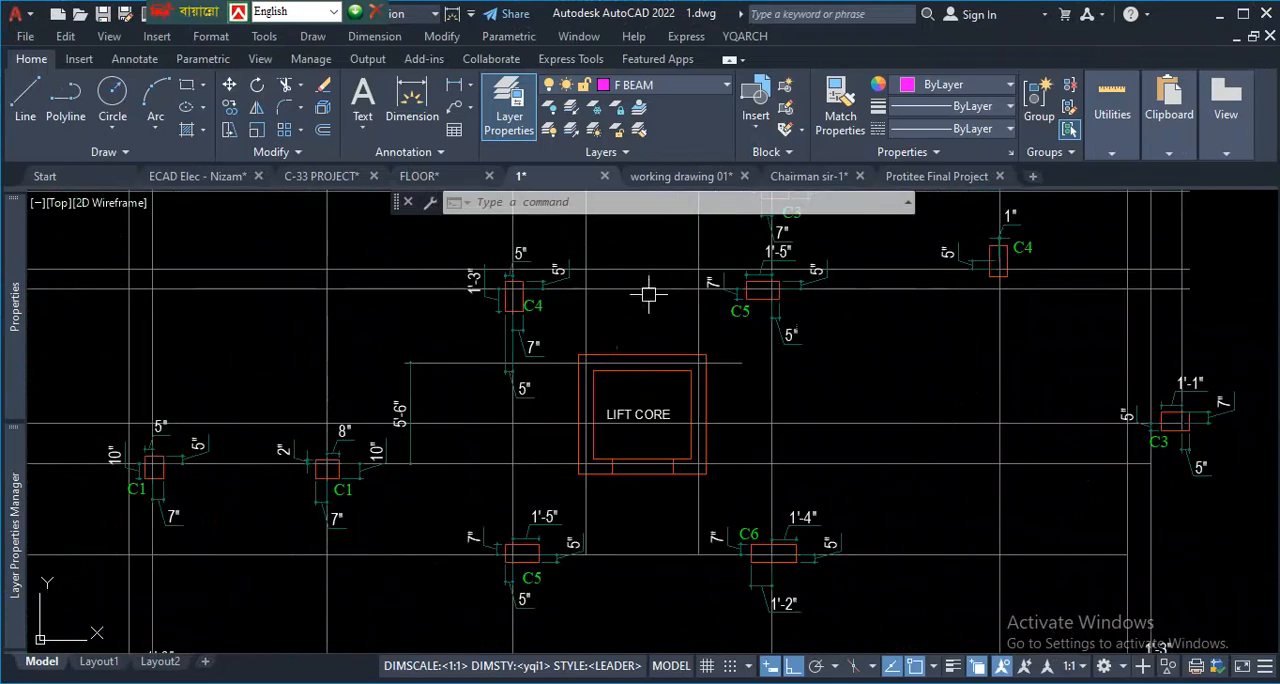
{"action": "scroll", "coordinate": [617, 400], "scroll_direction": "down", "scroll_amount": 5}
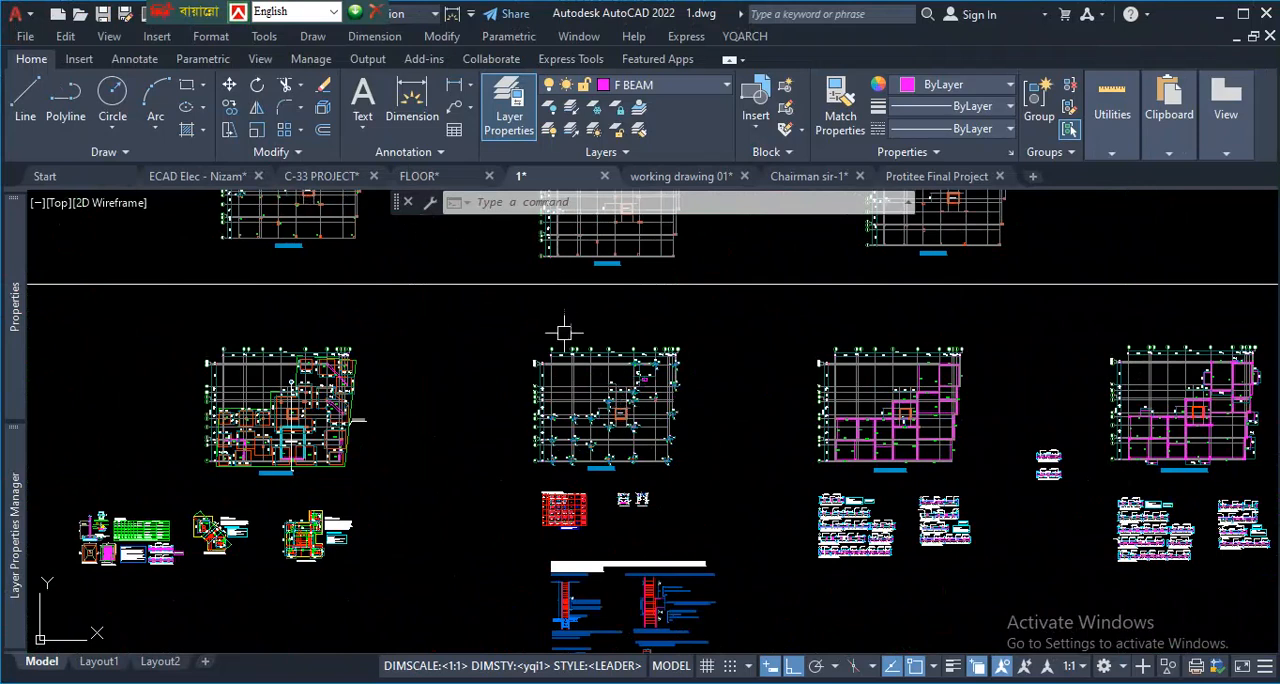
- Switch to the C-33 PROJECT drawing and examine the construction lines running through its columns and lift core
{"action": "left_click", "coordinate": [322, 176]}
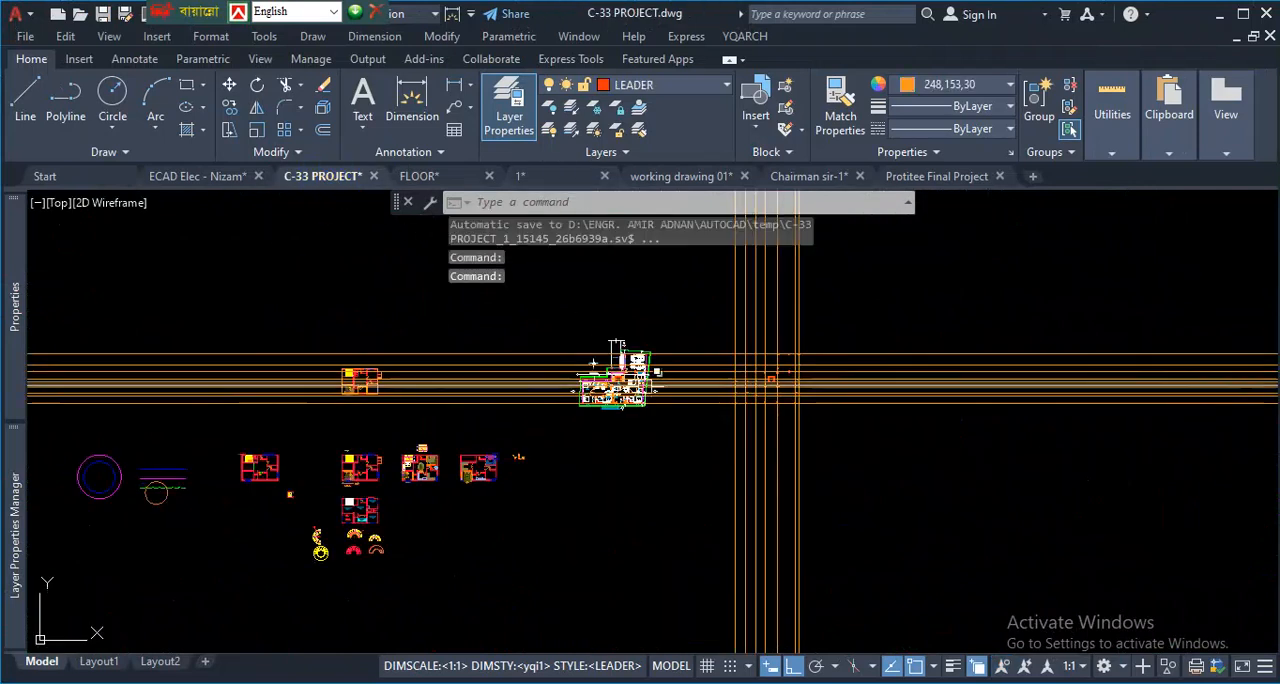
{"action": "scroll", "coordinate": [786, 349], "scroll_direction": "up", "scroll_amount": 5}
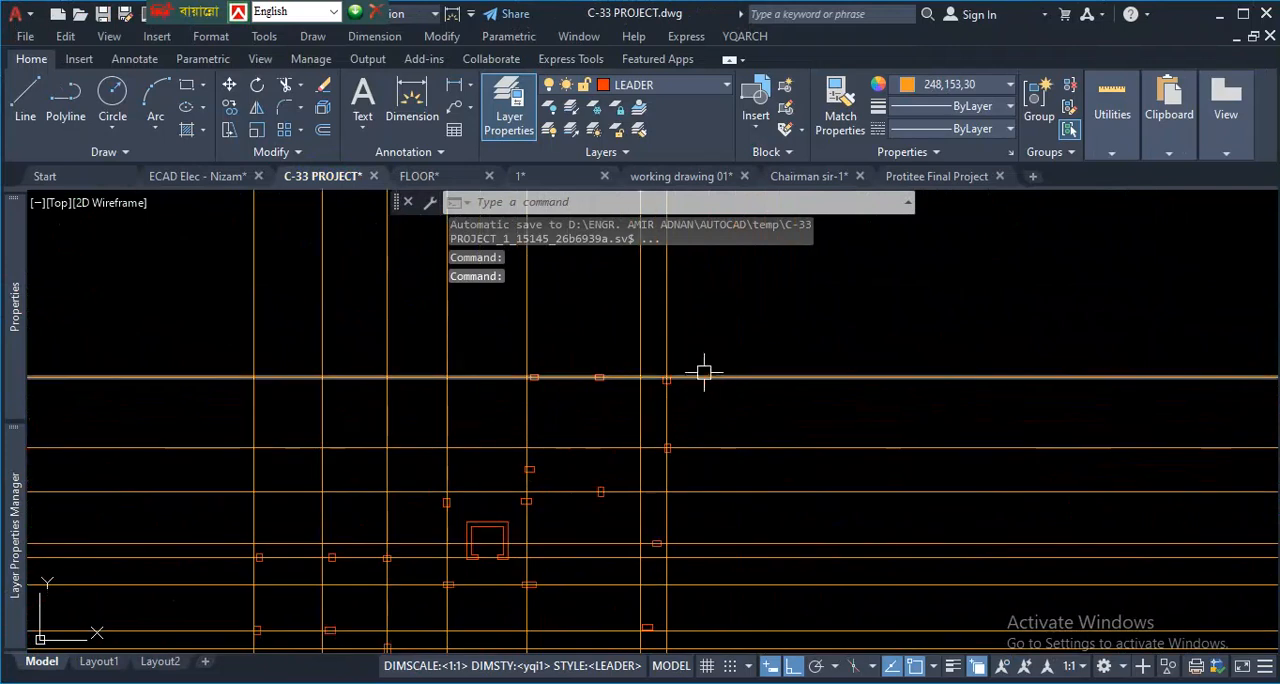
{"action": "scroll", "coordinate": [671, 452], "scroll_direction": "down", "scroll_amount": 3}
{"action": "scroll", "coordinate": [577, 487], "scroll_direction": "up", "scroll_amount": 3}
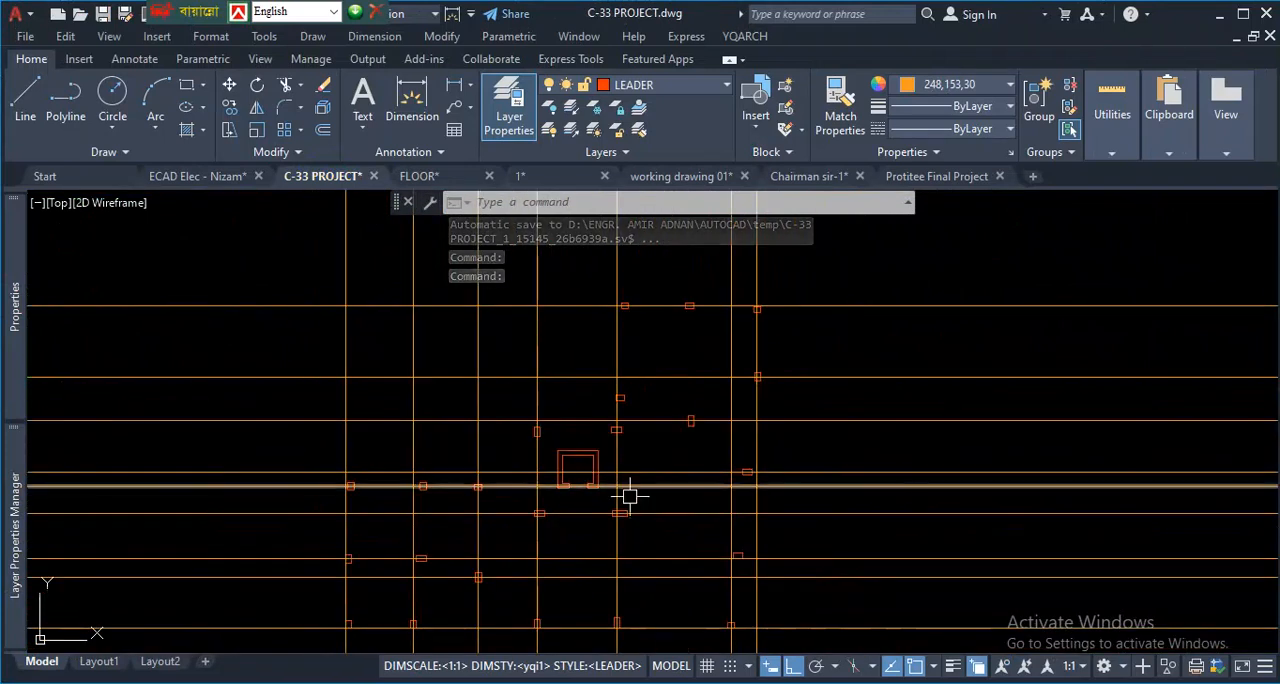
{"action": "scroll", "coordinate": [687, 467], "scroll_direction": "down", "scroll_amount": 4}
{"action": "scroll", "coordinate": [700, 537], "scroll_direction": "up", "scroll_amount": 2}
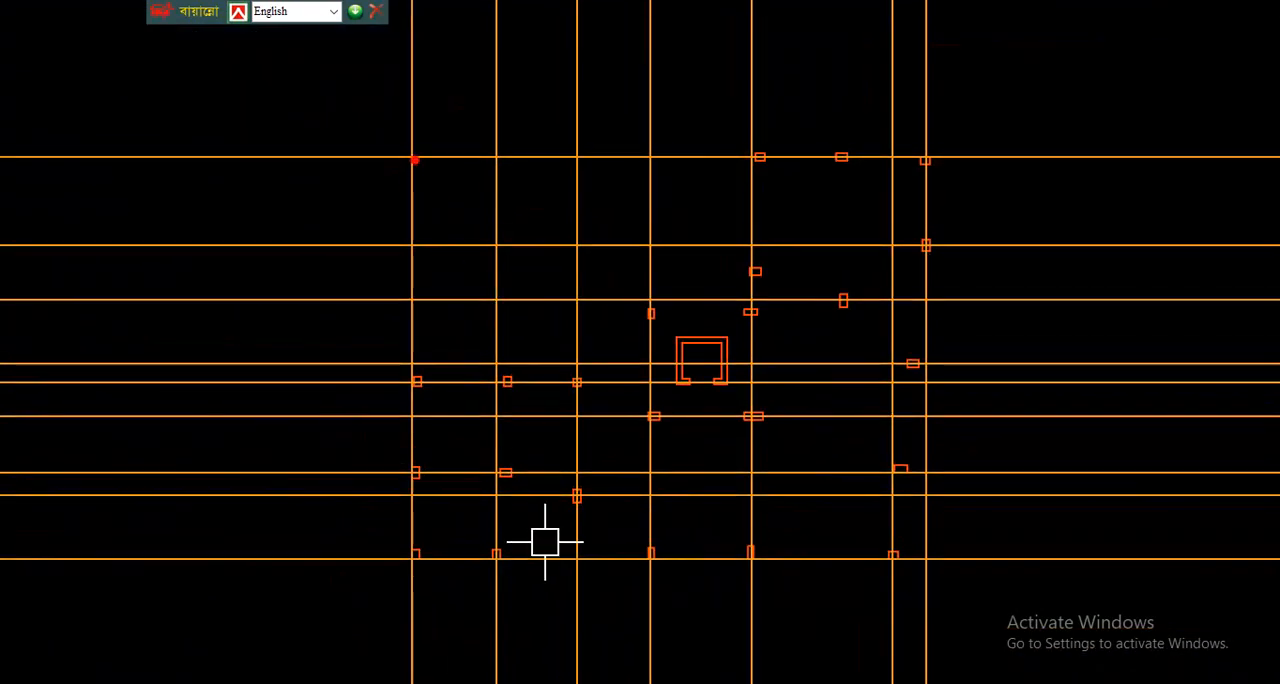
{"action": "mouse_move", "coordinate": [310, 105]}
{"action": "left_mouse_down"}
{"action": "mouse_move", "coordinate": [310, 323]}
{"action": "mouse_move", "coordinate": [574, 660]}
{"action": "mouse_move", "coordinate": [1018, 543]}
{"action": "mouse_move", "coordinate": [765, 93]}
{"action": "mouse_move", "coordinate": [287, 138]}
{"action": "left_mouse_up"}
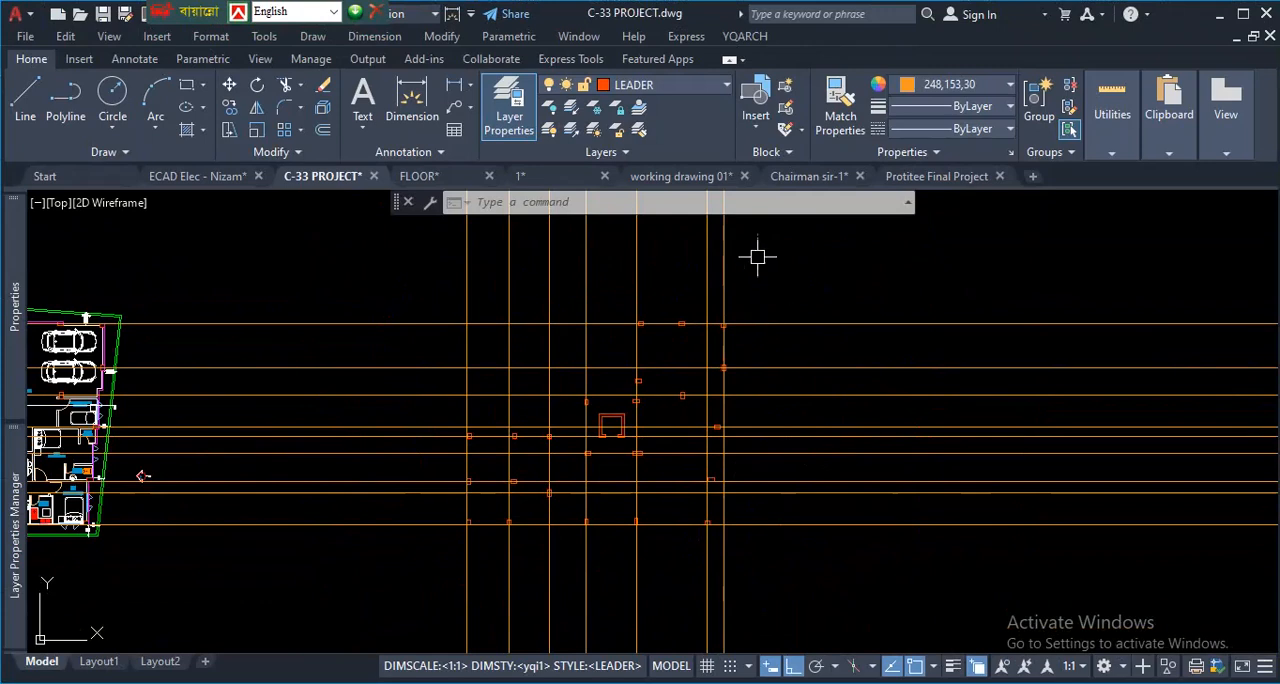
{"action": "left_click", "coordinate": [954, 257]}
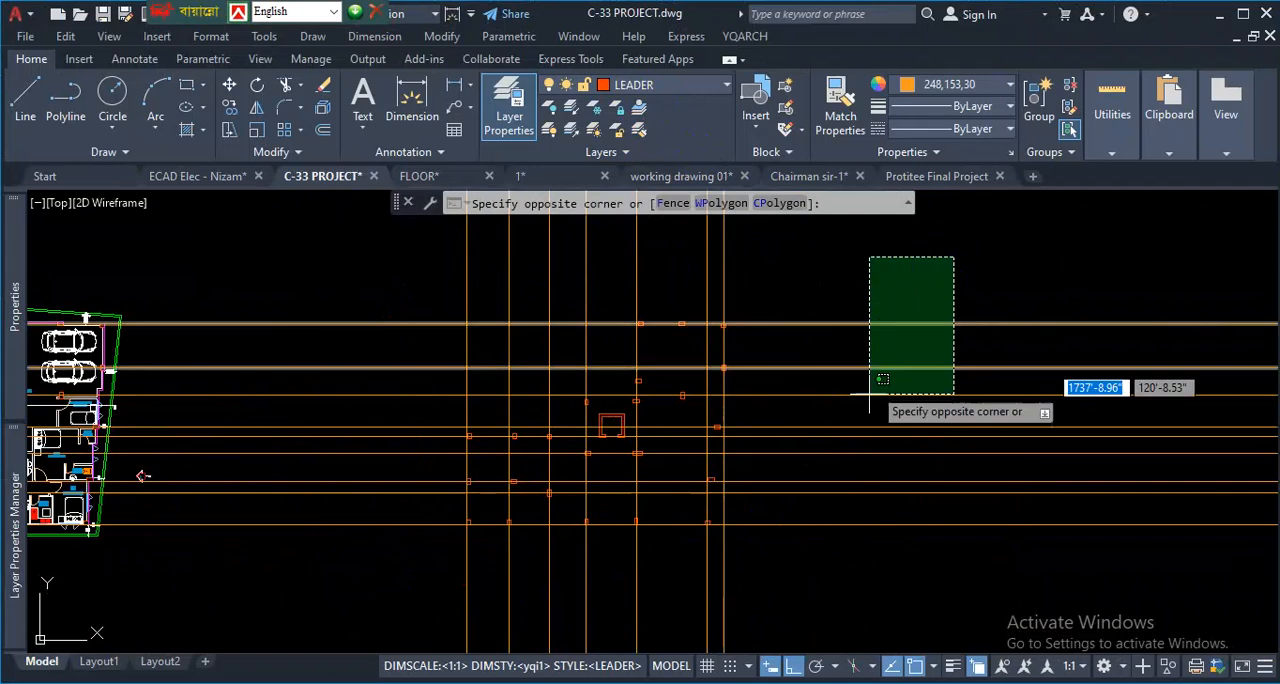
{"action": "left_click", "coordinate": [829, 558]}
{"action": "left_click", "coordinate": [786, 287]}
{"action": "left_click", "coordinate": [440, 262]}
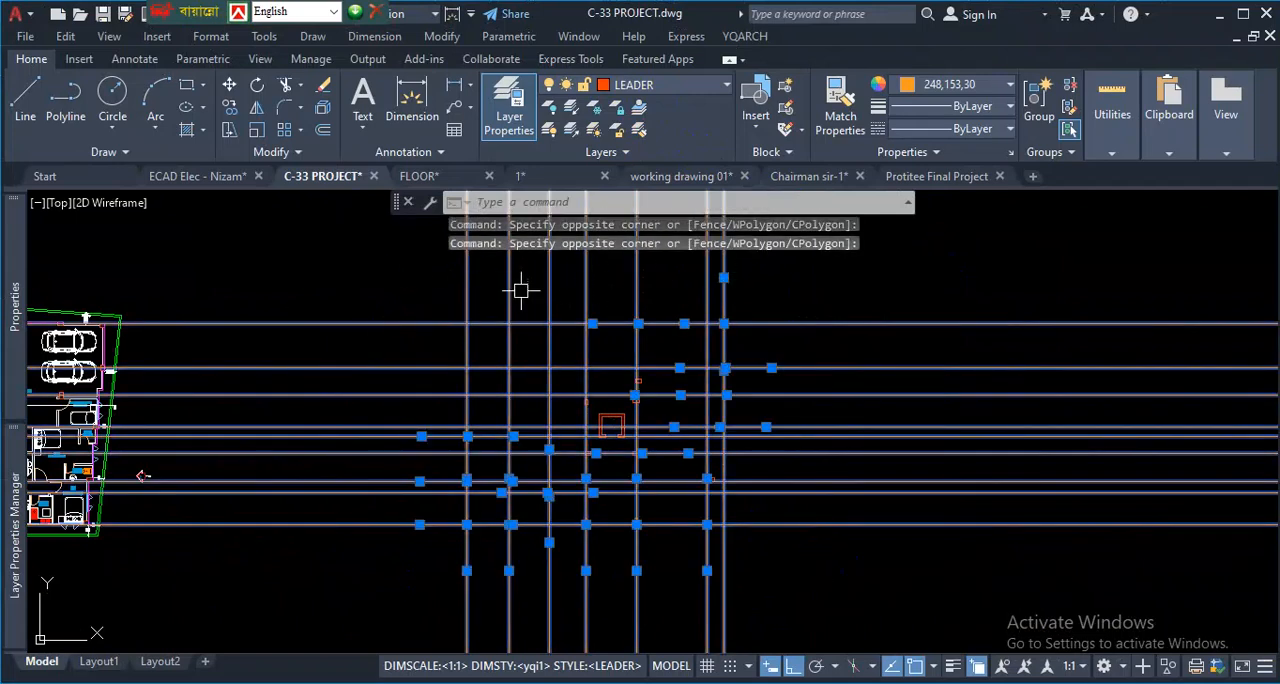
{"action": "key", "text": "Escape"}
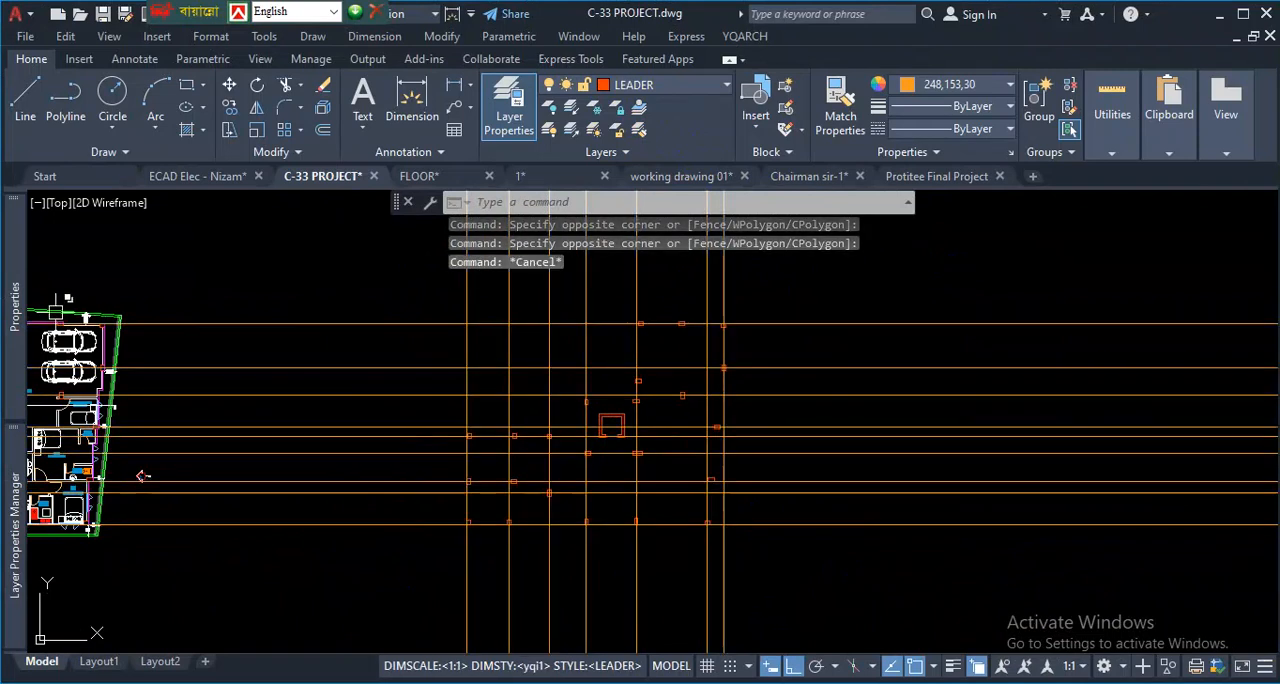
- Create a new layer named GRID in the layer properties
{"action": "left_click", "coordinate": [8, 530]}
{"action": "scroll", "coordinate": [283, 404], "scroll_direction": "down", "scroll_amount": 6}
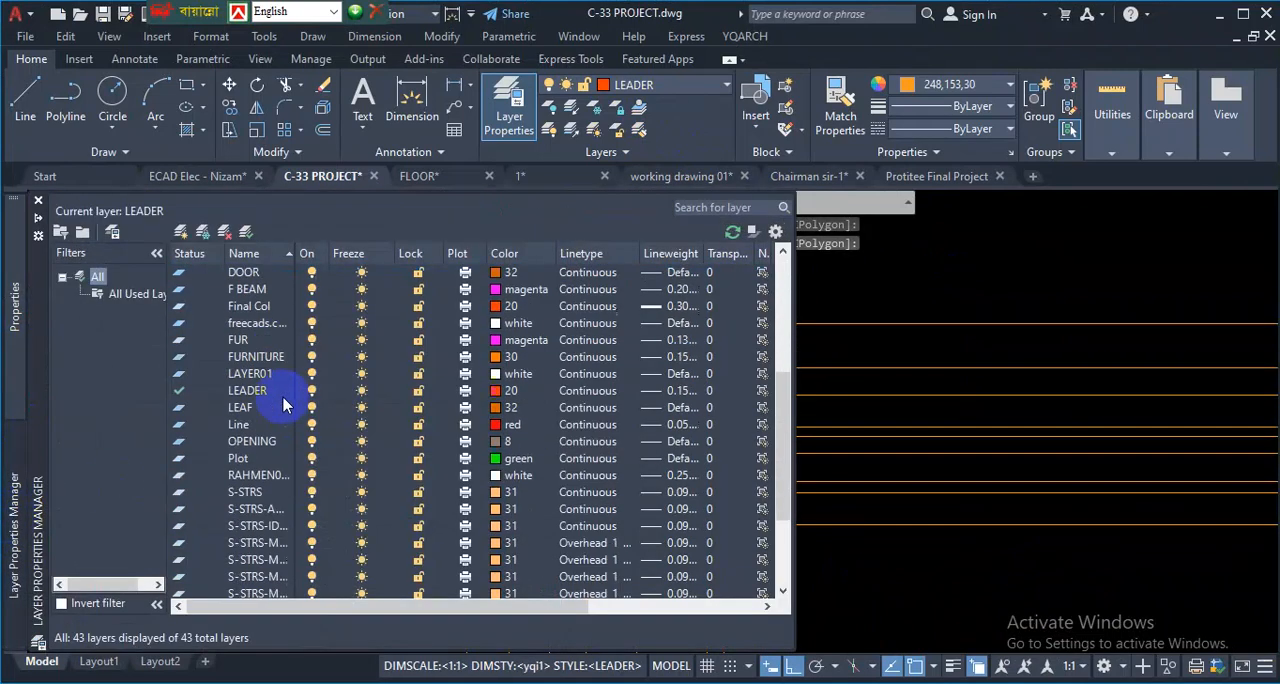
{"action": "scroll", "coordinate": [283, 404], "scroll_direction": "up", "scroll_amount": 8}
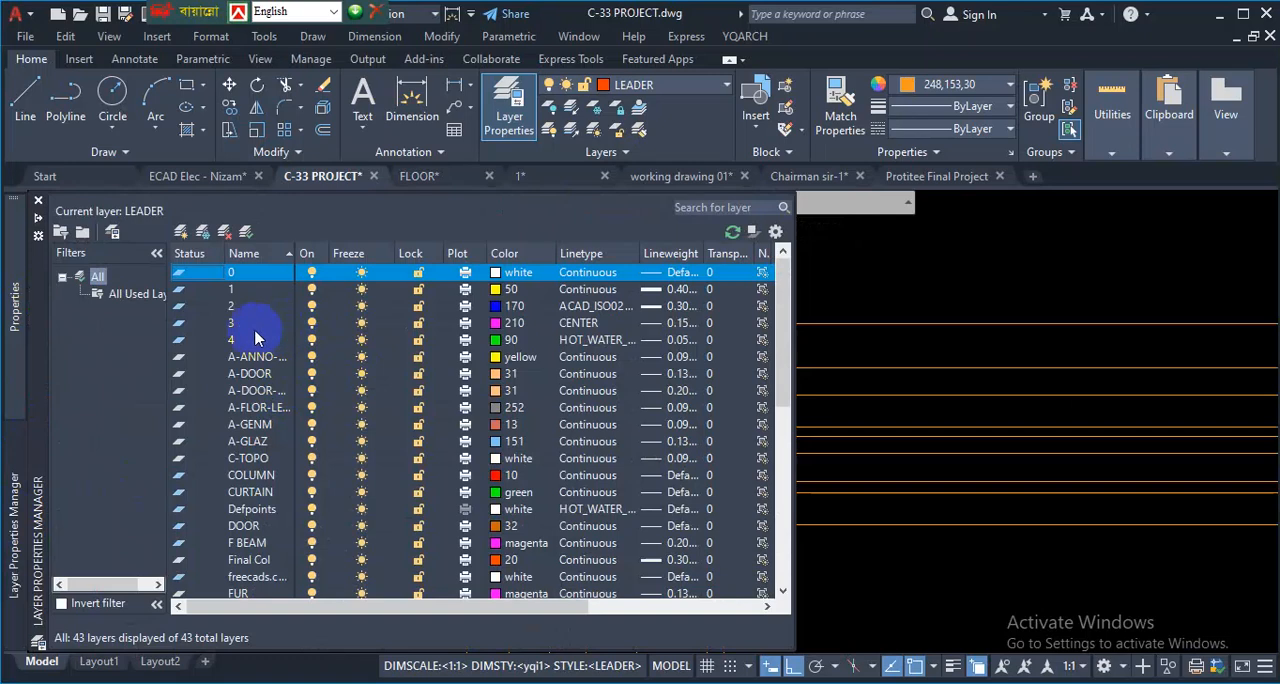
{"action": "left_click", "coordinate": [182, 234]}
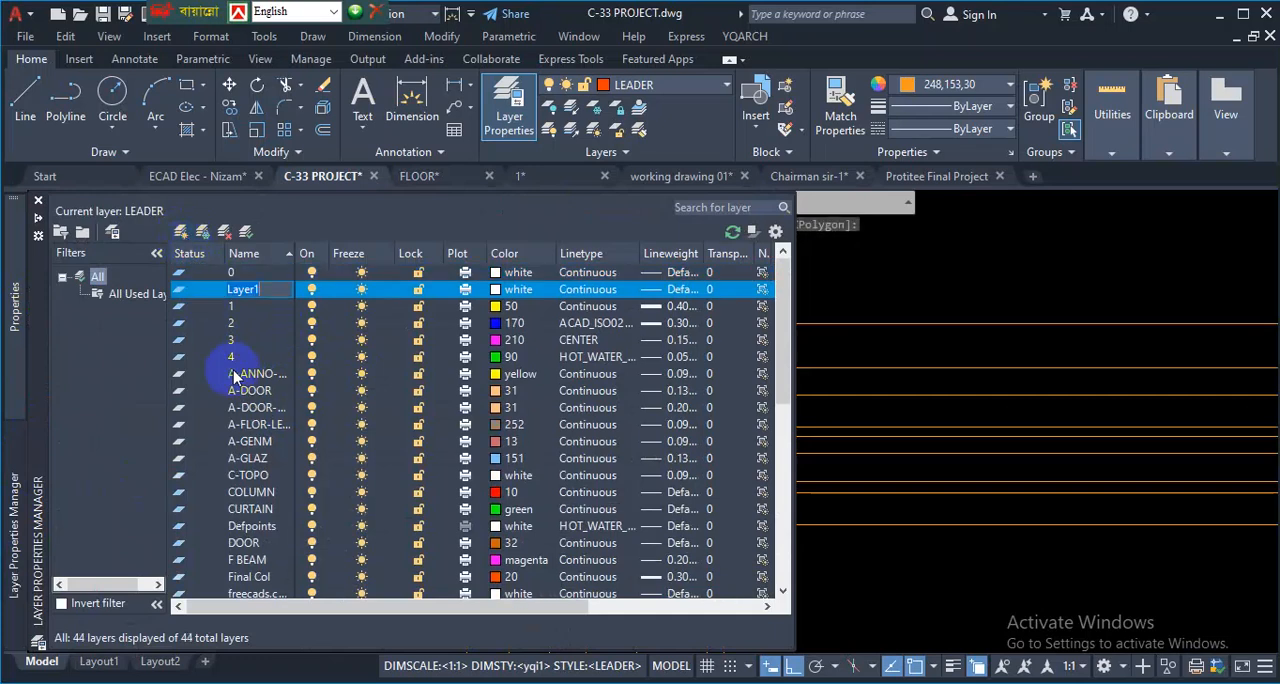
{"action": "type", "text": "GRID"}
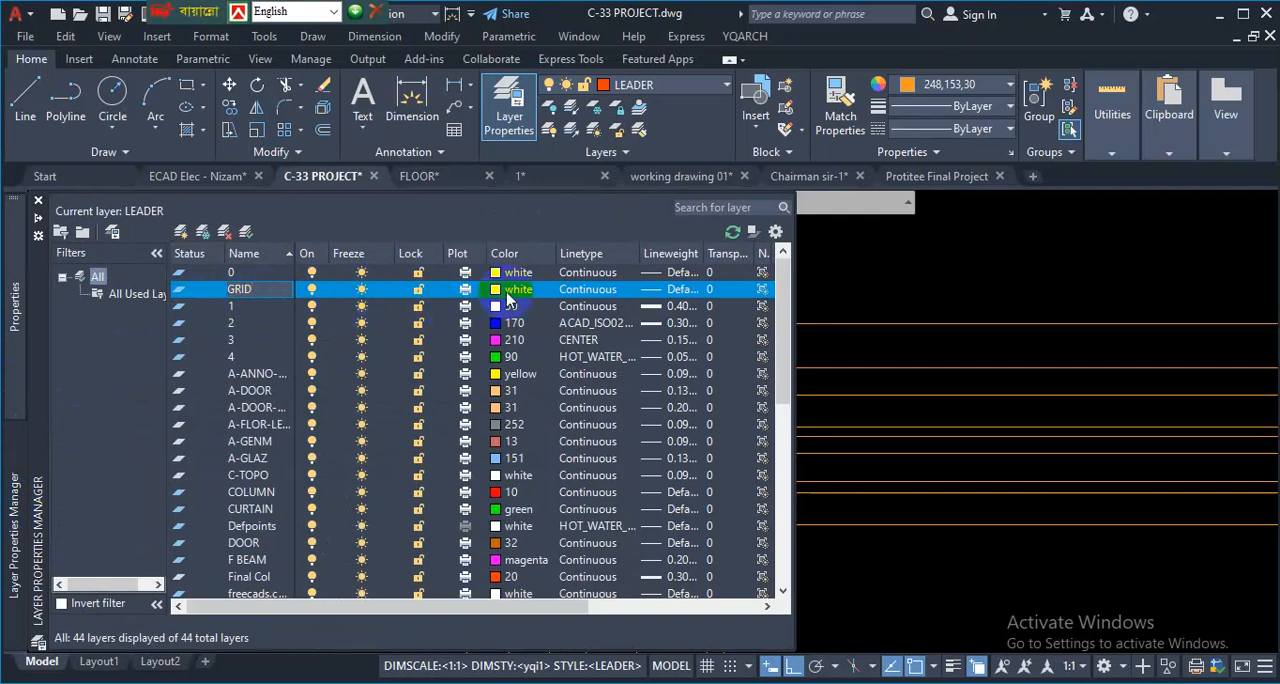
- Set the GRID layer's colour to index colour 172
{"action": "left_click", "coordinate": [497, 290]}
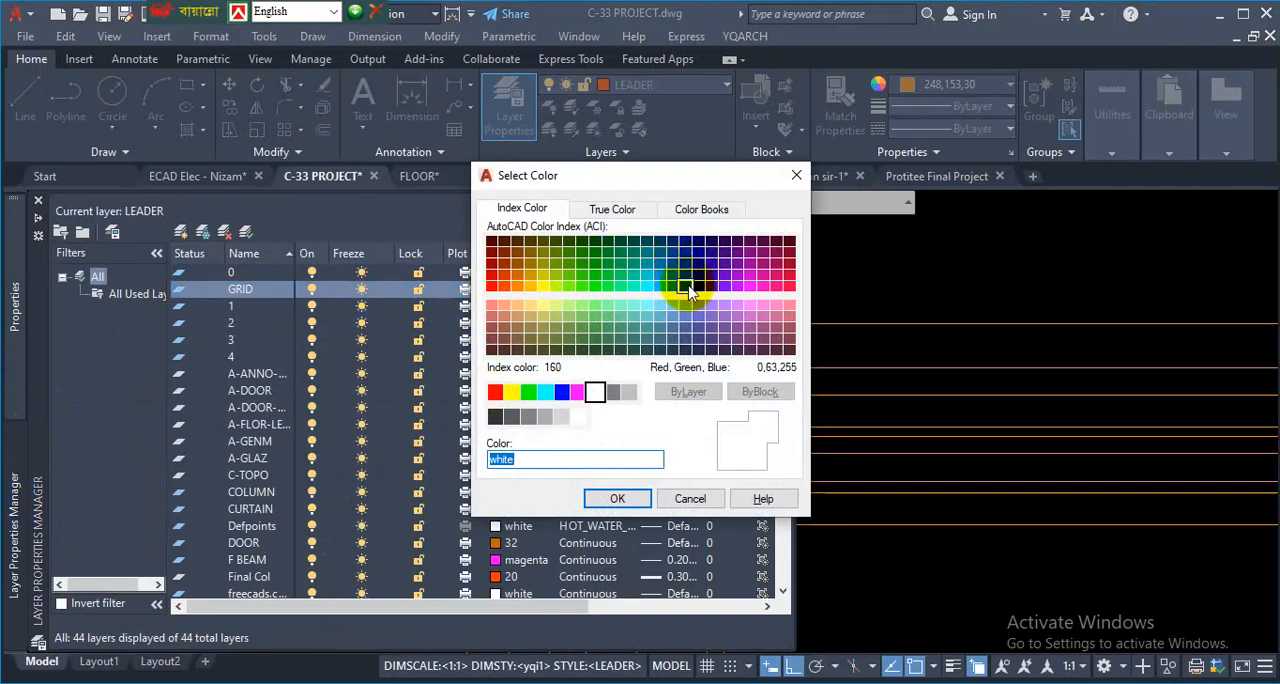
{"action": "left_click", "coordinate": [686, 287]}
{"action": "left_click", "coordinate": [617, 499]}
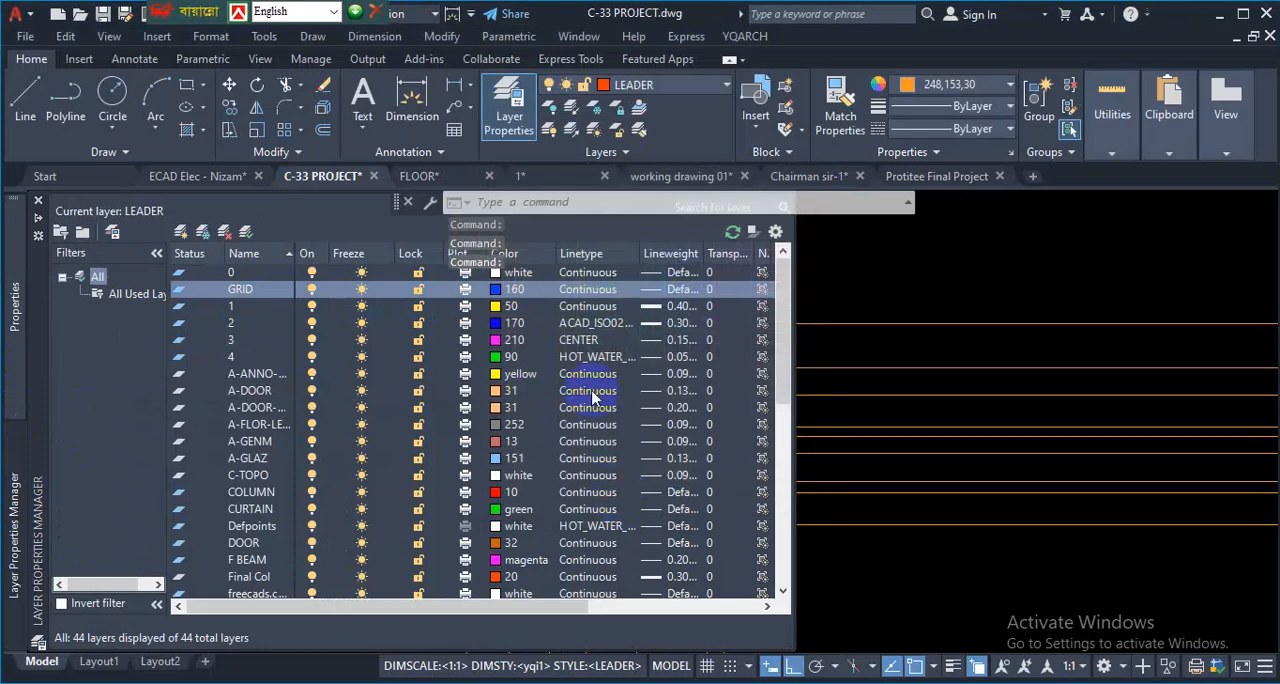
{"action": "left_click", "coordinate": [496, 292]}
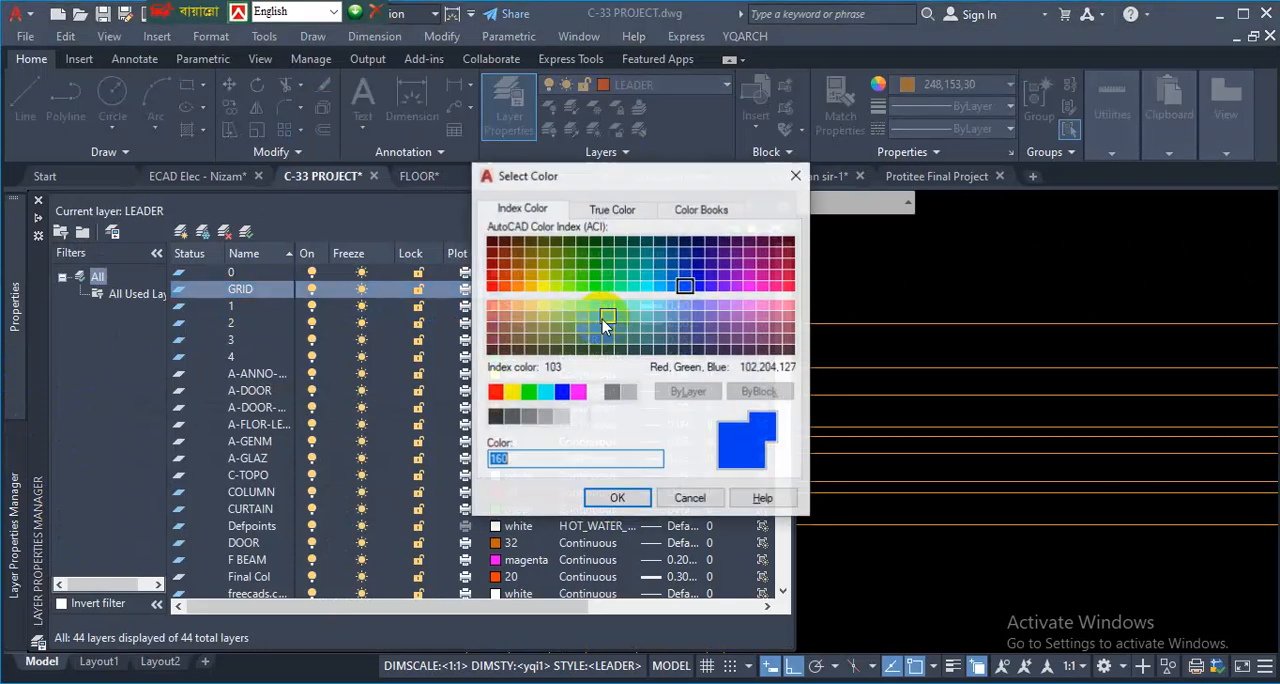
{"action": "left_click", "coordinate": [701, 284]}
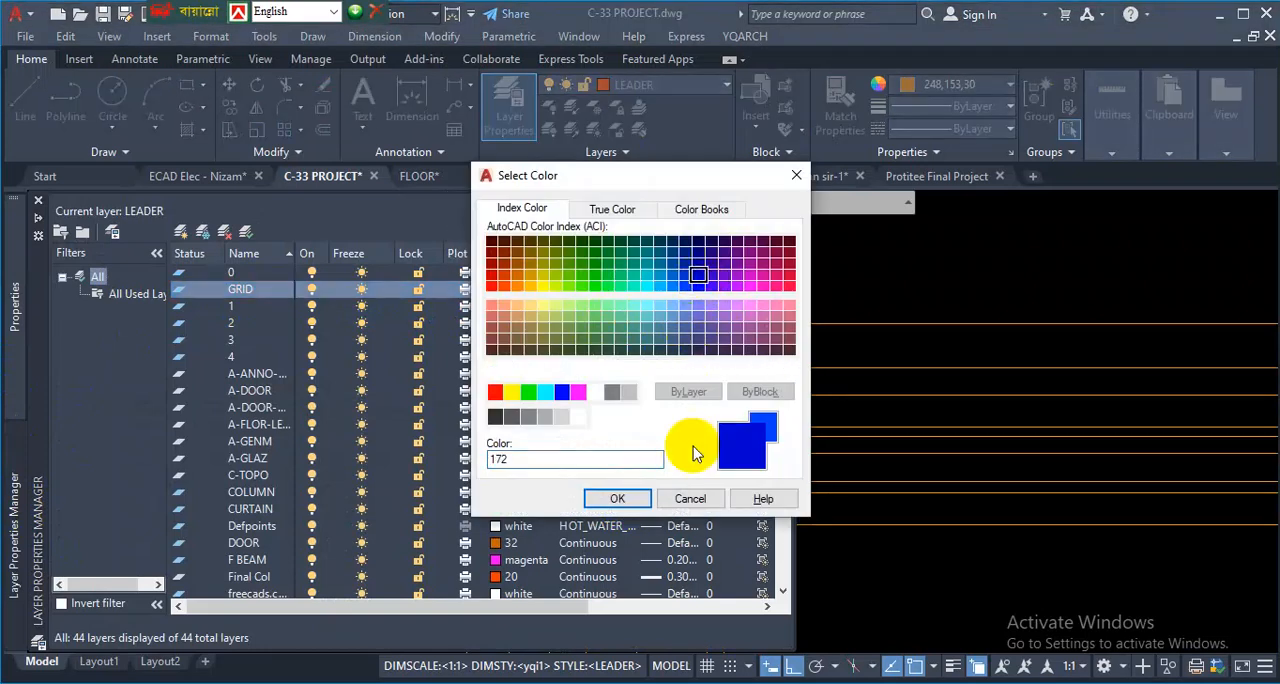
{"action": "left_click", "coordinate": [612, 497]}
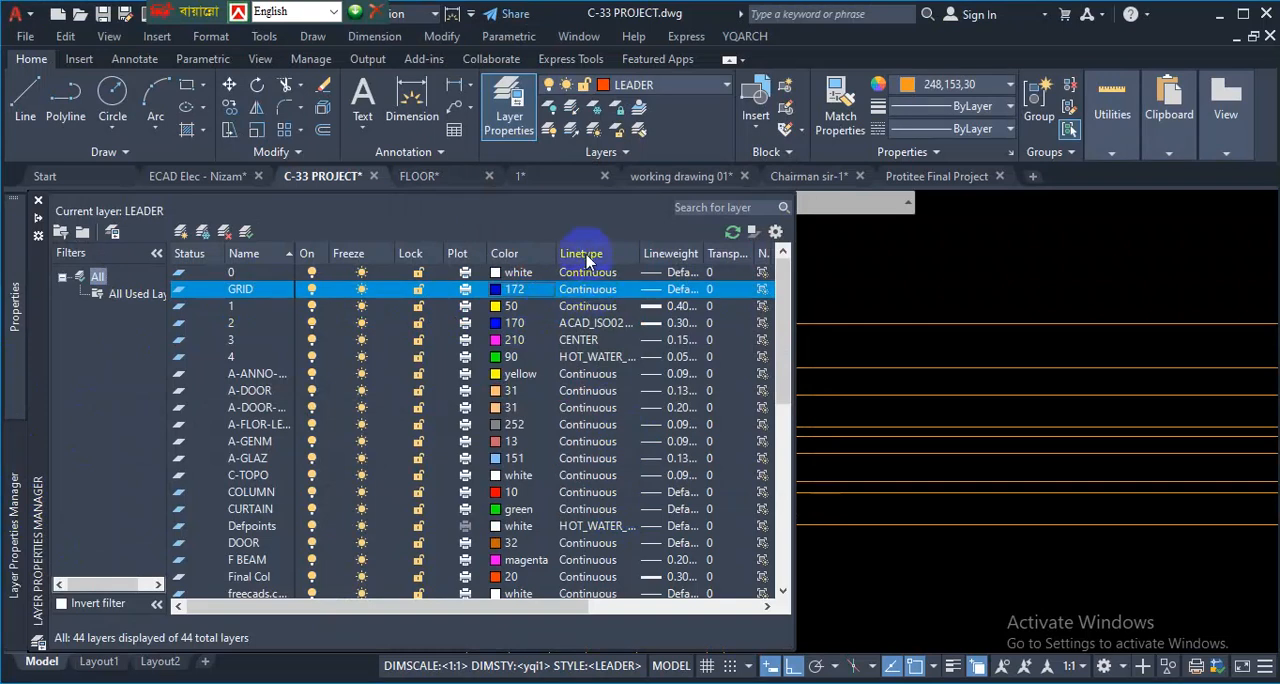
- Set the GRID layer's linetype to CENTER
{"action": "left_click", "coordinate": [592, 292]}
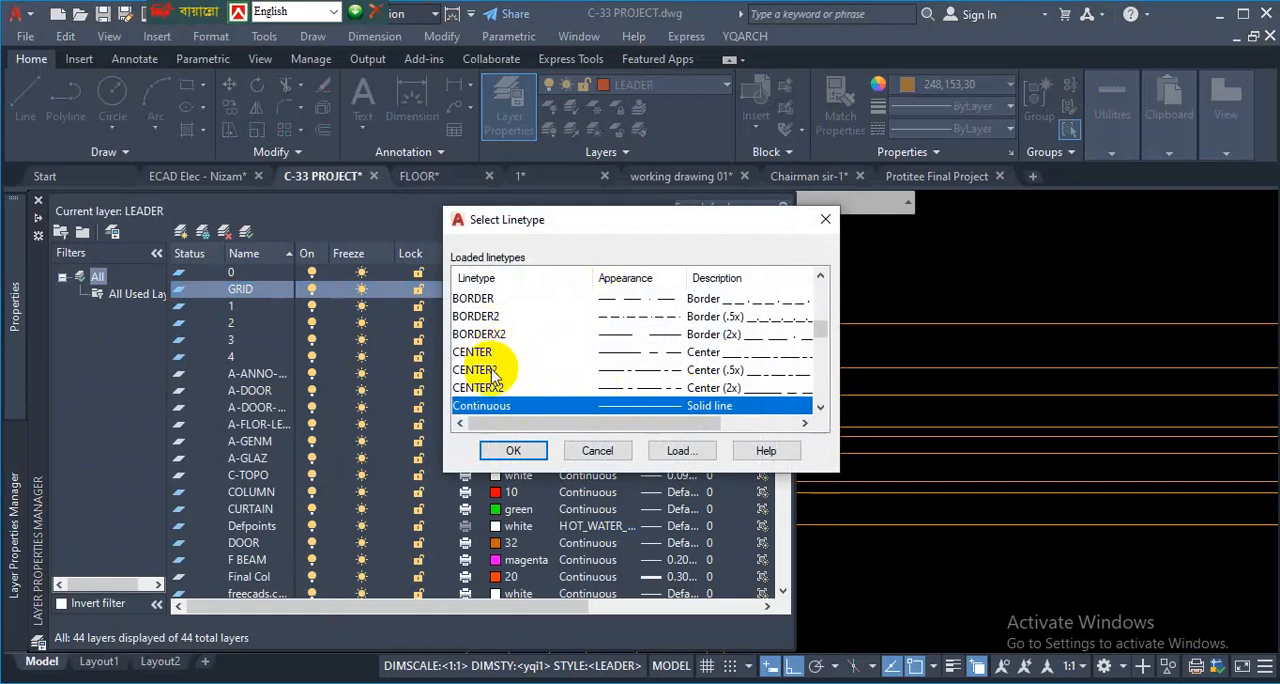
{"action": "left_click", "coordinate": [630, 354]}
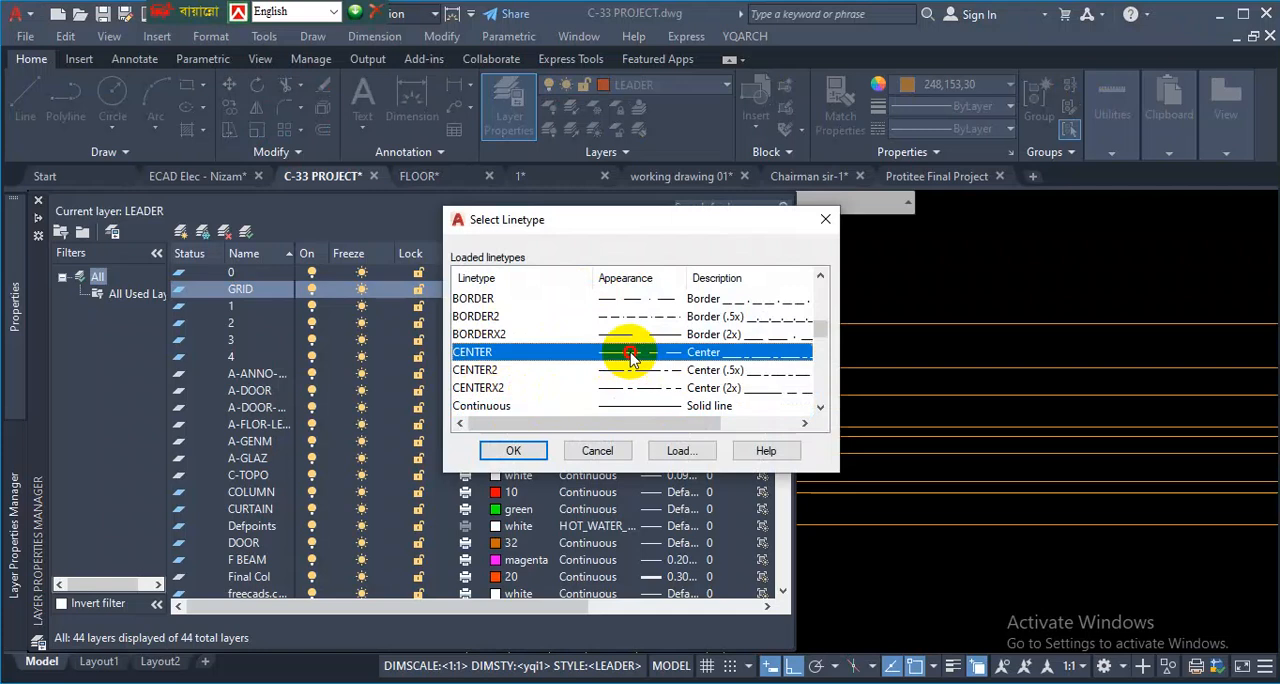
{"action": "left_click", "coordinate": [513, 450]}
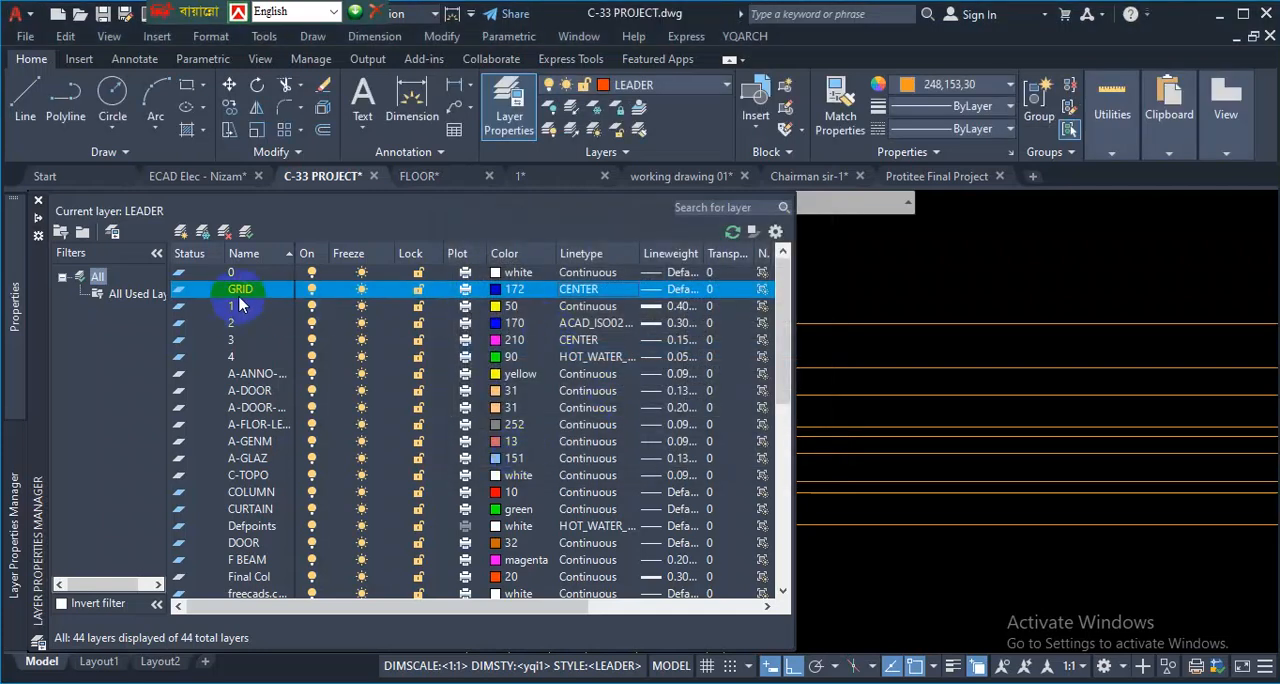
- Select all horizontal and vertical construction lines through the columns and assign them to the GRID layer
{"action": "left_click", "coordinate": [914, 283]}
{"action": "left_click", "coordinate": [914, 283]}
{"action": "left_click", "coordinate": [934, 281]}
{"action": "left_click", "coordinate": [882, 527]}
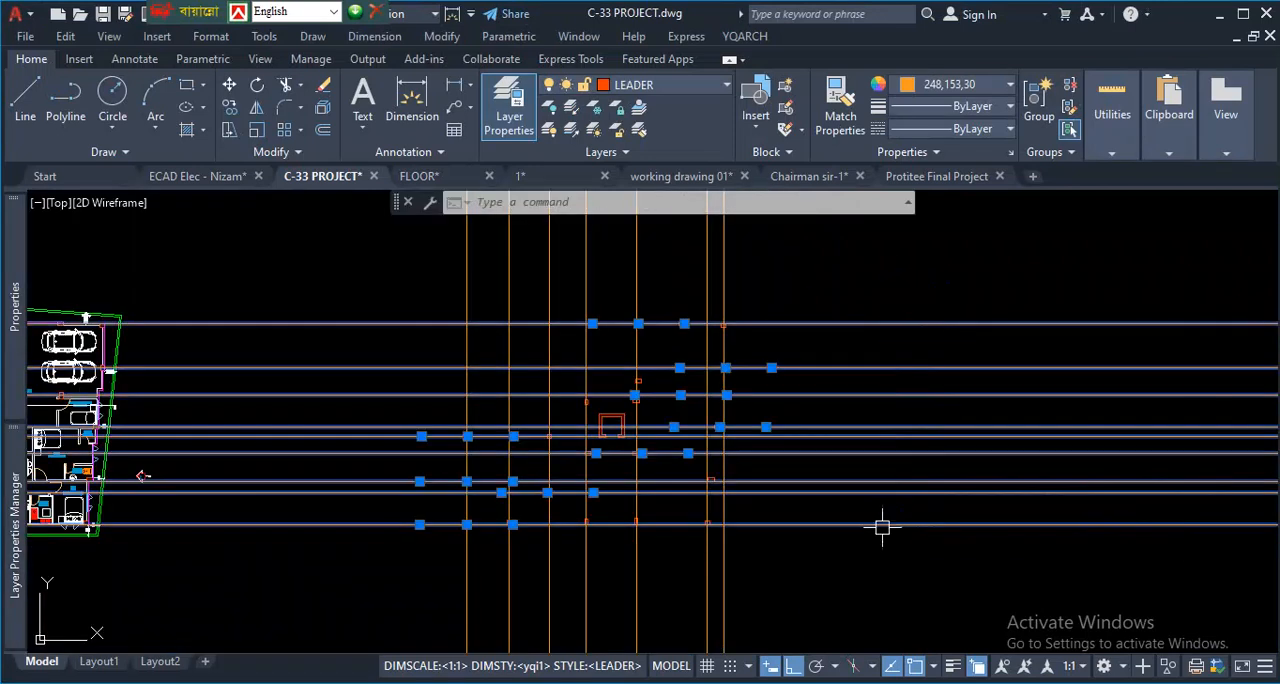
{"action": "scroll", "coordinate": [800, 418], "scroll_direction": "down", "scroll_amount": 4}
{"action": "left_click", "coordinate": [811, 317]}
{"action": "left_click", "coordinate": [595, 355]}
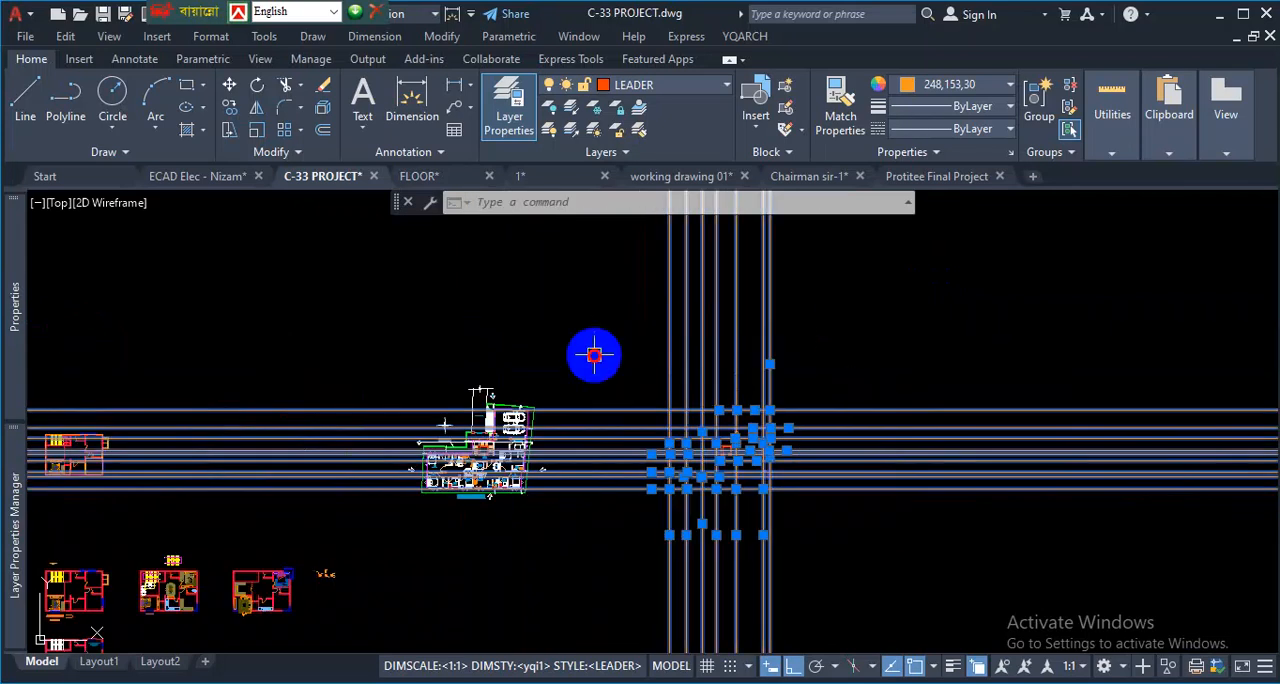
{"action": "left_click", "coordinate": [685, 86]}
{"action": "left_click", "coordinate": [651, 198]}
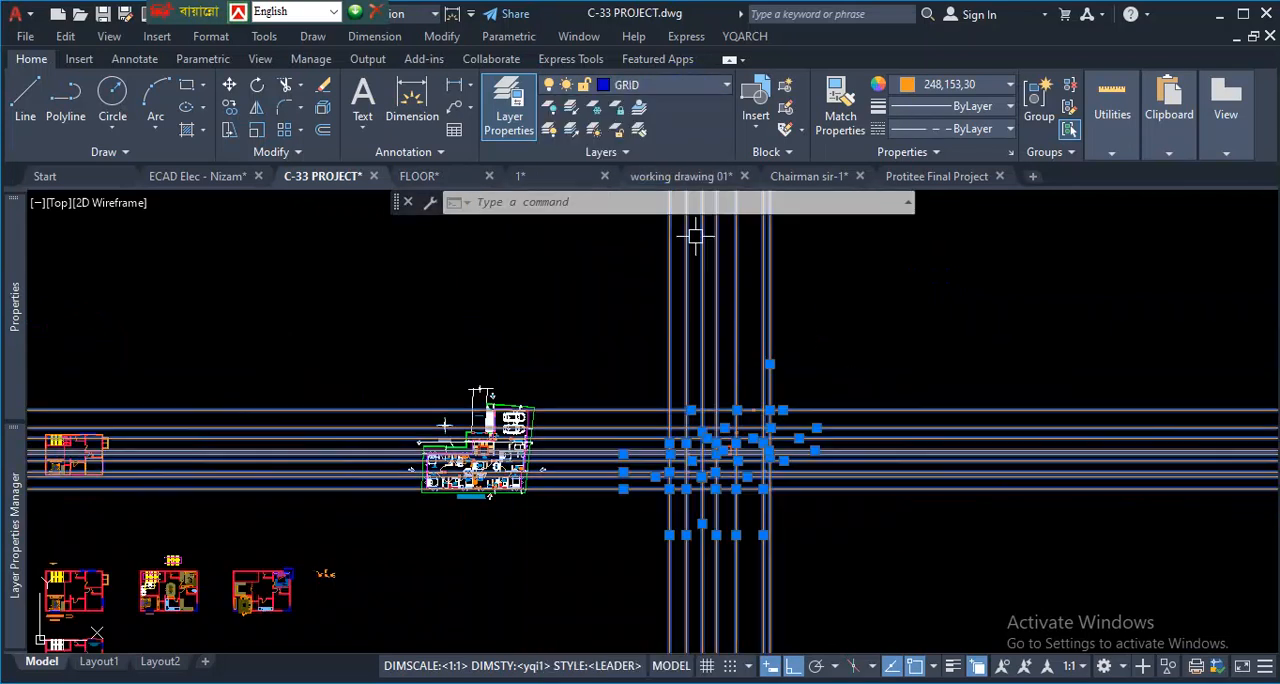
- Set the colour of the selected construction lines to ByLayer and clear the selection
{"action": "left_click", "coordinate": [974, 85]}
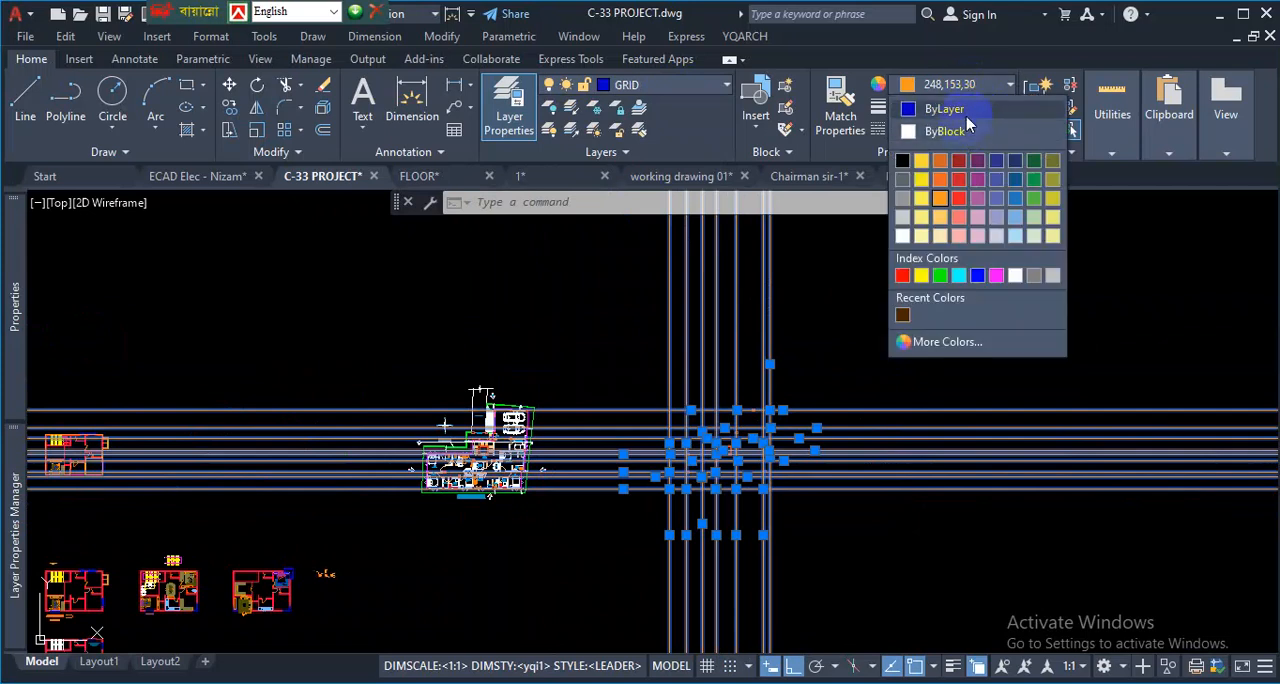
{"action": "left_click", "coordinate": [966, 103]}
{"action": "key", "text": "Escape"}
- Make GRID the current layer
{"action": "scroll", "coordinate": [735, 435], "scroll_direction": "up", "scroll_amount": 5}
{"action": "scroll", "coordinate": [685, 450], "scroll_direction": "down", "scroll_amount": 3}
{"action": "scroll", "coordinate": [693, 495], "scroll_direction": "up", "scroll_amount": 3}
{"action": "scroll", "coordinate": [695, 487], "scroll_direction": "up", "scroll_amount": 3}
{"action": "scroll", "coordinate": [629, 509], "scroll_direction": "down", "scroll_amount": 6}
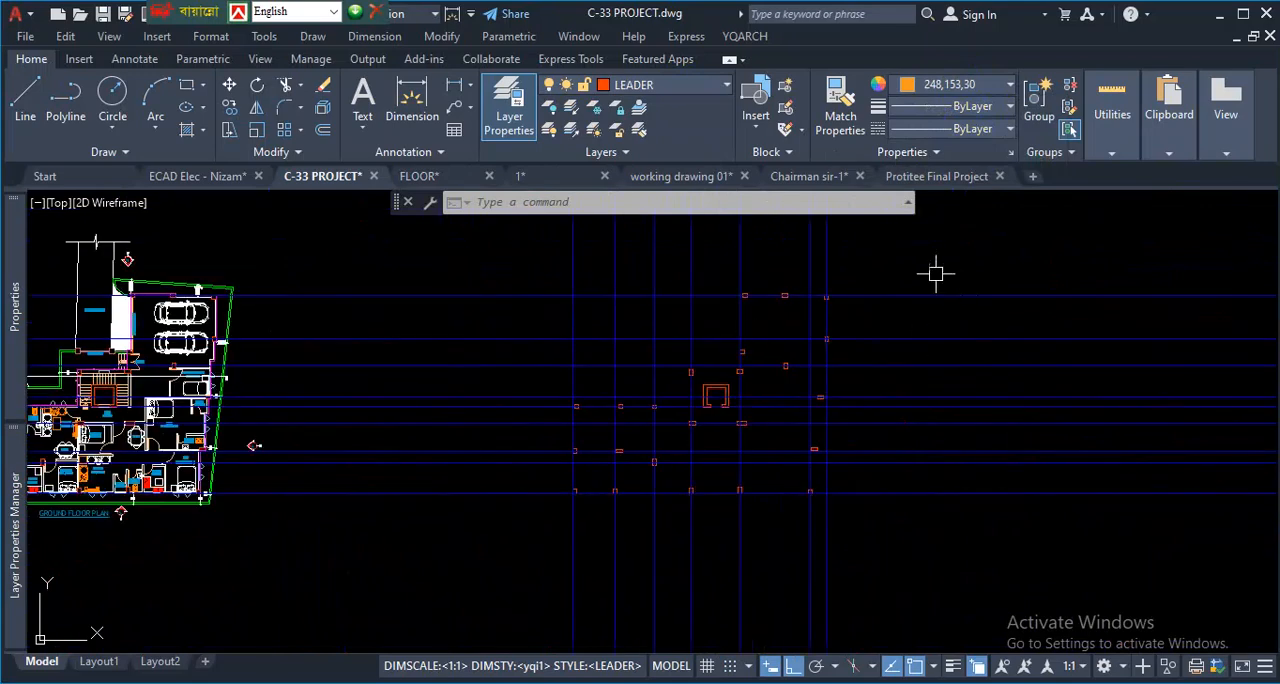
{"action": "left_click", "coordinate": [641, 113]}
{"action": "left_click", "coordinate": [920, 298]}
- Examine a horizontal grid line up close to check the dash pattern of its CENTER linetype
{"action": "scroll", "coordinate": [554, 480], "scroll_direction": "up", "scroll_amount": 8}
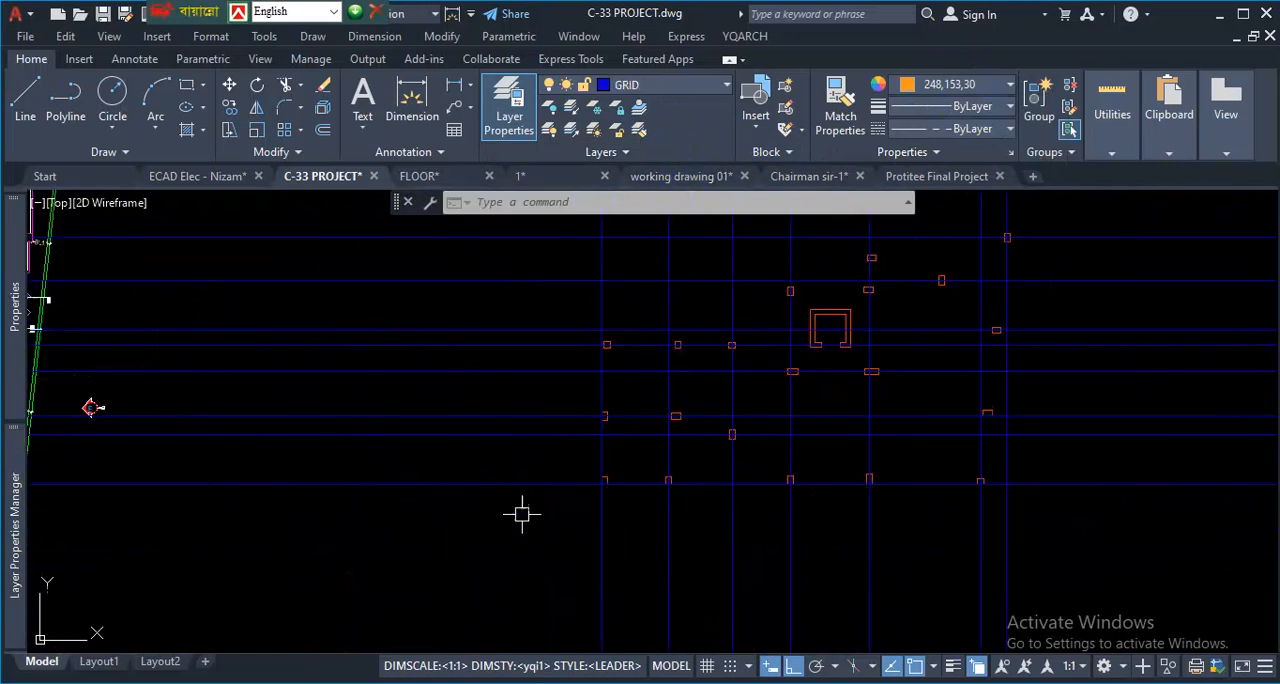
{"action": "scroll", "coordinate": [653, 451], "scroll_direction": "up", "scroll_amount": 8}
{"action": "scroll", "coordinate": [631, 478], "scroll_direction": "up", "scroll_amount": 5}
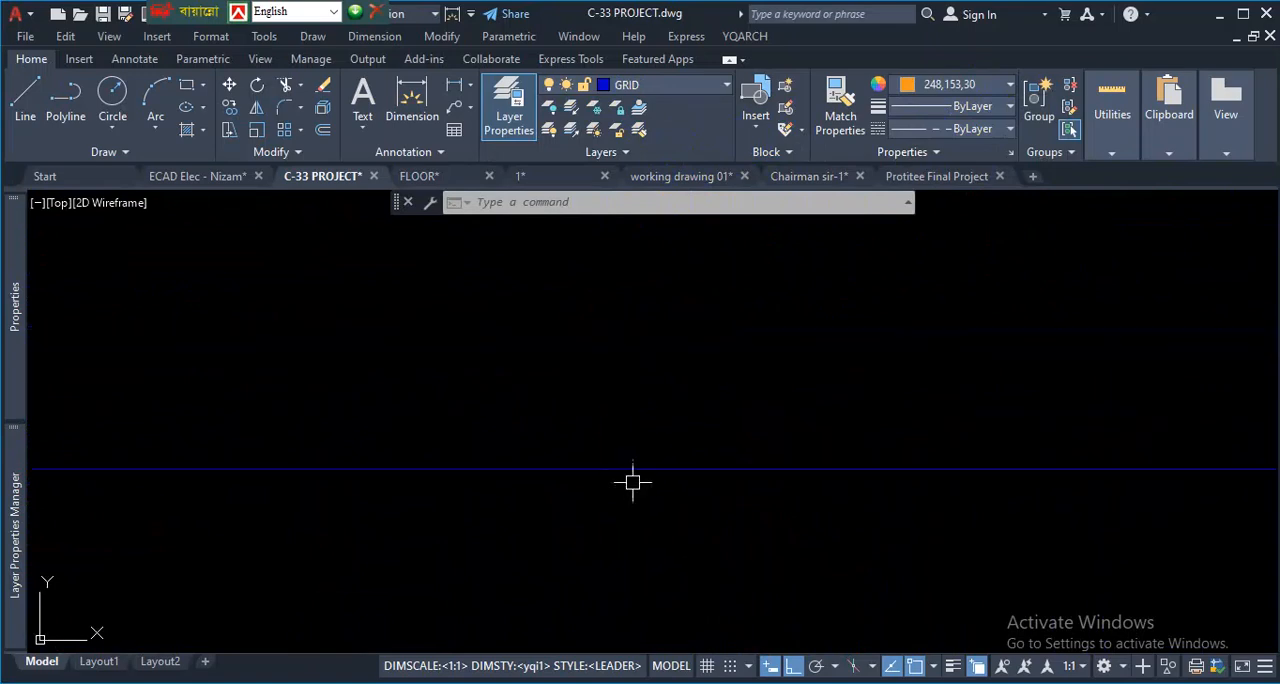
{"action": "scroll", "coordinate": [742, 415], "scroll_direction": "down", "scroll_amount": 10}
{"action": "scroll", "coordinate": [730, 420], "scroll_direction": "up", "scroll_amount": 8}
{"action": "scroll", "coordinate": [717, 431], "scroll_direction": "up", "scroll_amount": 4}
{"action": "scroll", "coordinate": [510, 622], "scroll_direction": "up", "scroll_amount": 3}
{"action": "scroll", "coordinate": [537, 572], "scroll_direction": "up", "scroll_amount": 6}
{"action": "scroll", "coordinate": [640, 491], "scroll_direction": "down", "scroll_amount": 5}
{"action": "scroll", "coordinate": [640, 494], "scroll_direction": "up", "scroll_amount": 6}
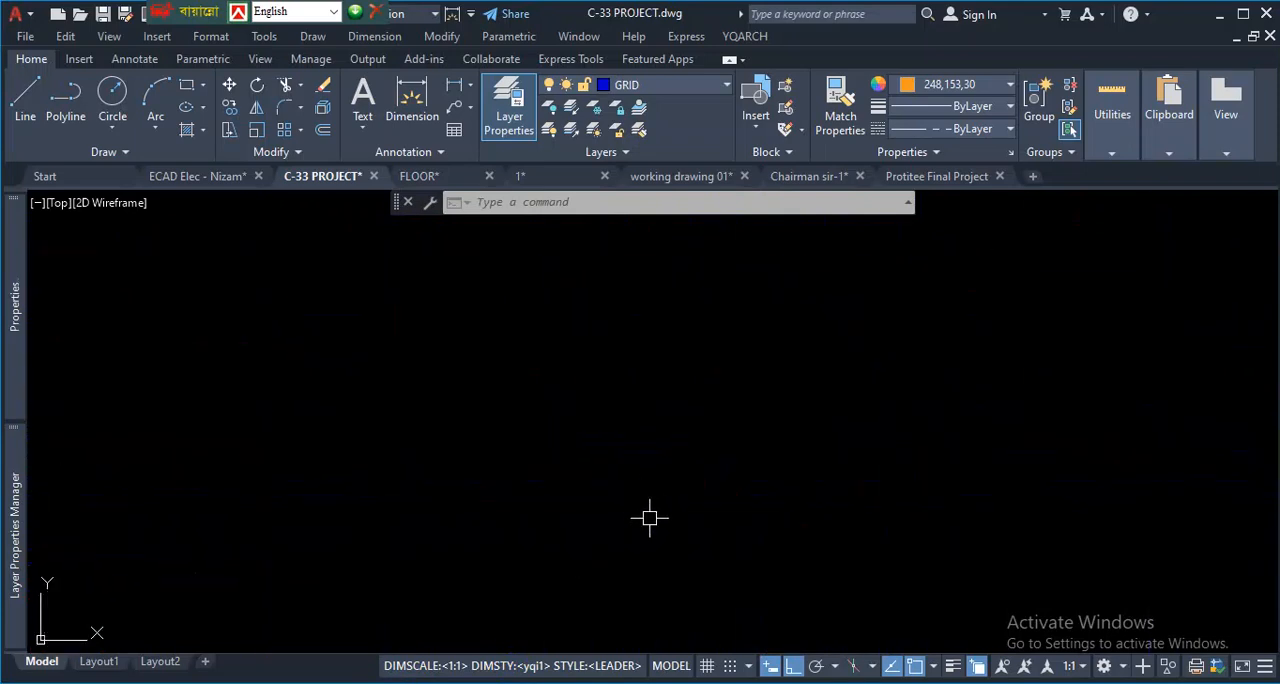
{"action": "scroll", "coordinate": [729, 526], "scroll_direction": "down", "scroll_amount": 3}
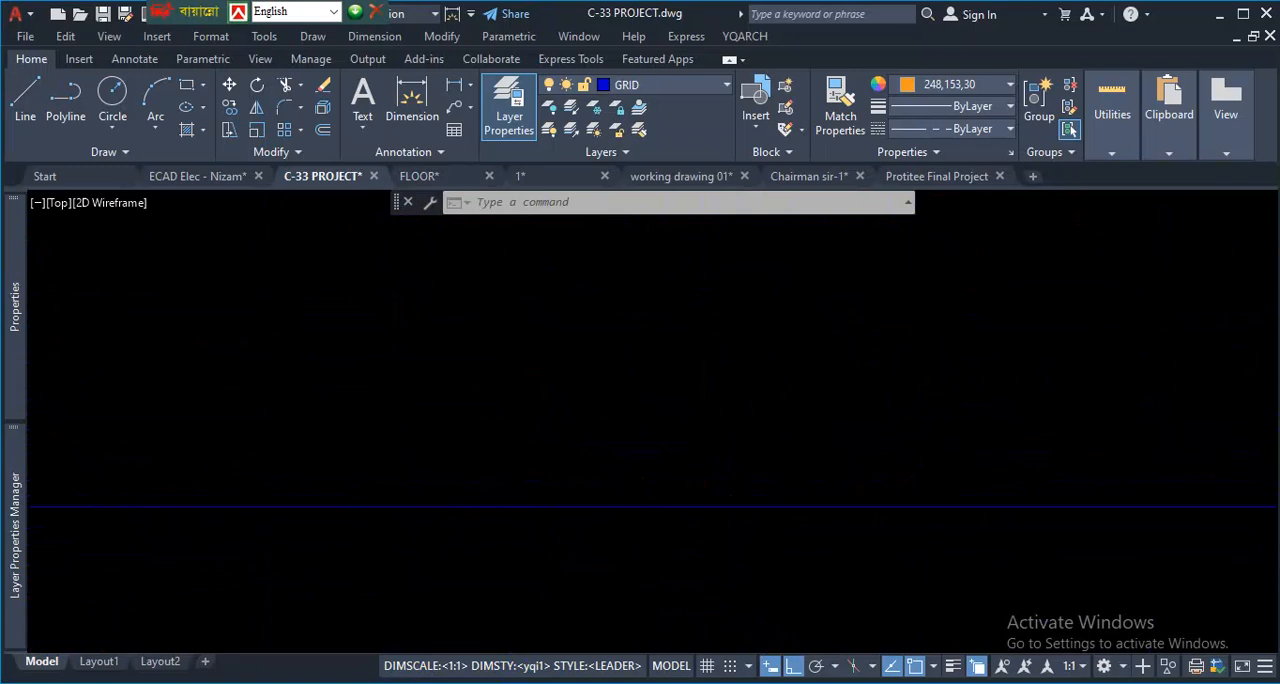
{"action": "scroll", "coordinate": [751, 497], "scroll_direction": "up", "scroll_amount": 6}
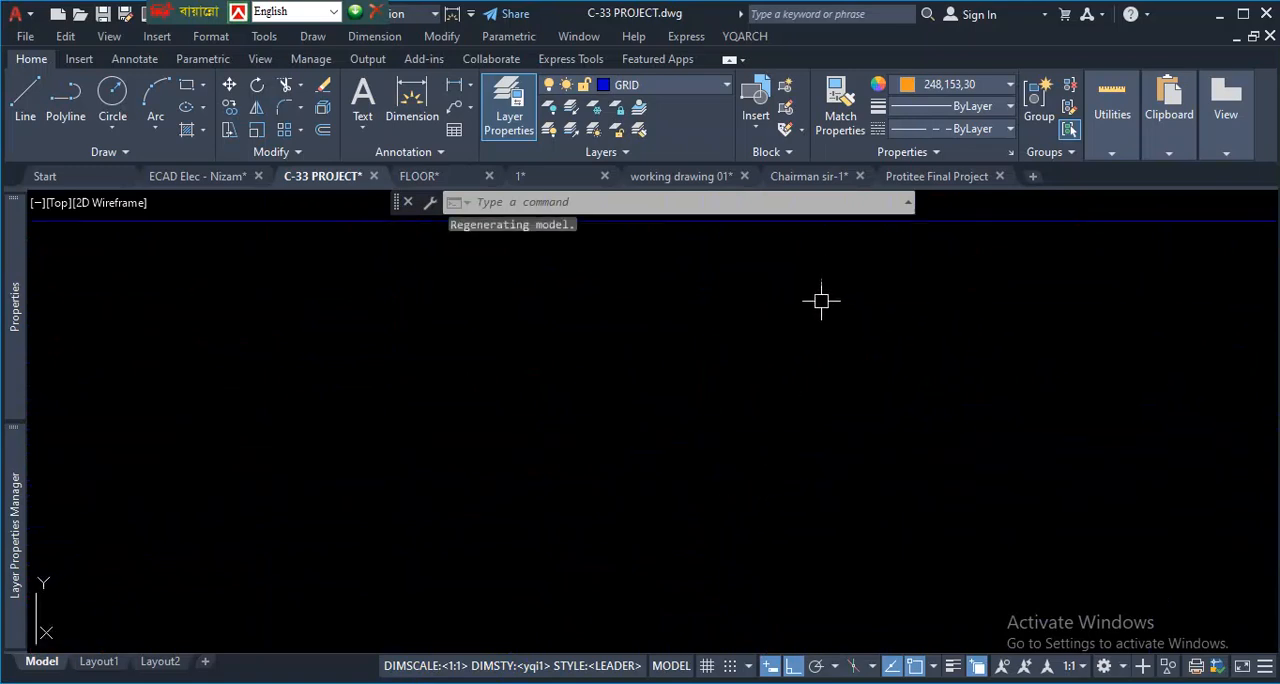
{"action": "scroll", "coordinate": [717, 486], "scroll_direction": "down", "scroll_amount": 5}
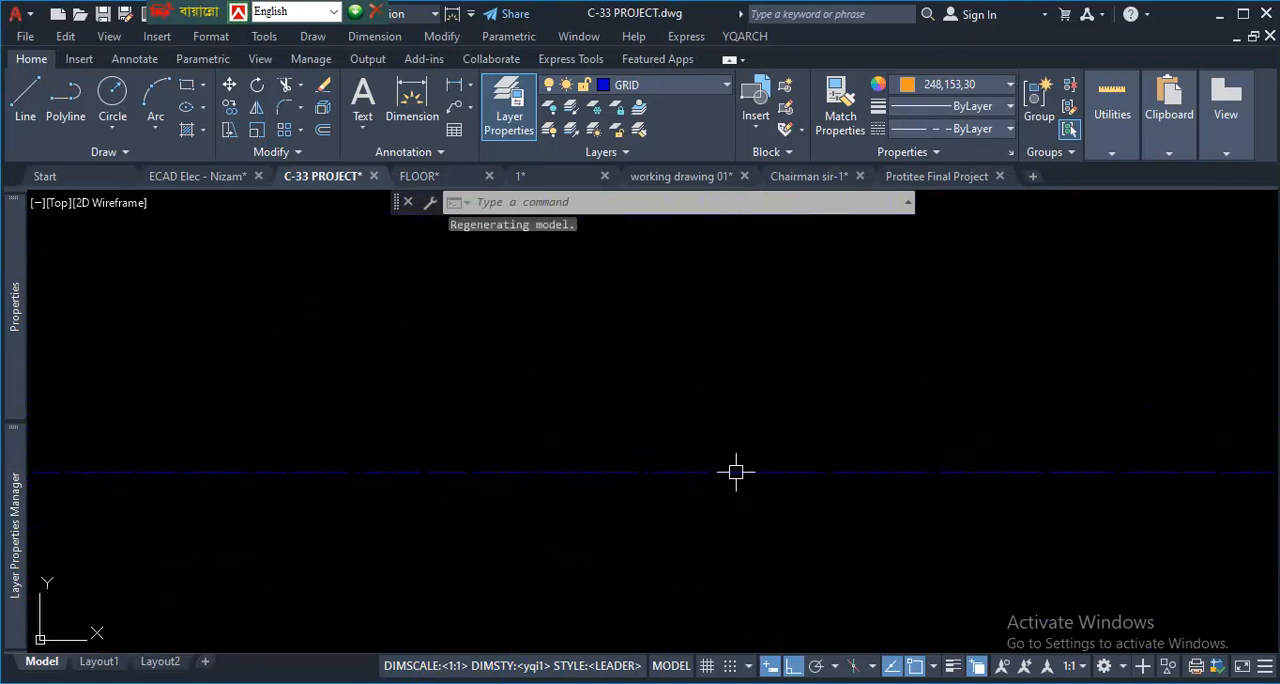
{"action": "scroll", "coordinate": [725, 477], "scroll_direction": "up", "scroll_amount": 1}
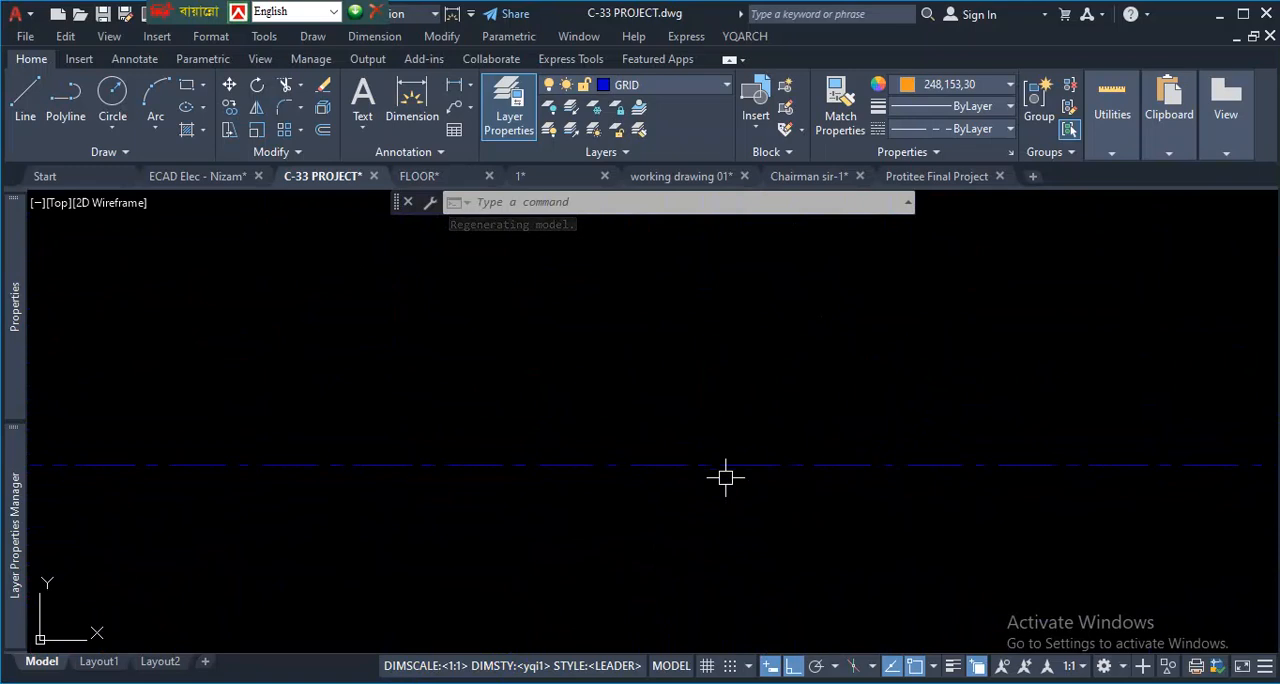
{"action": "key", "text": "ctrl+0"}
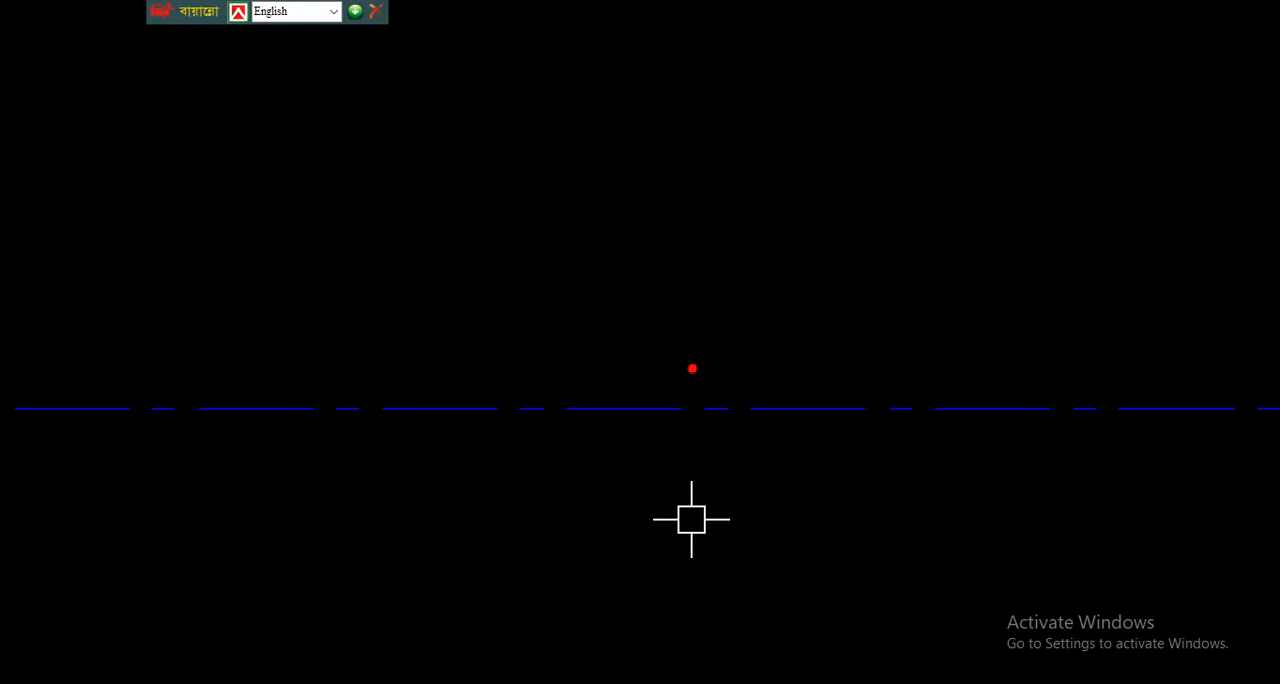
{"action": "key", "text": "ctrl+0"}
- Examine the full column grid and compare its lines with the sample linetypes drawn beside the small plans
{"action": "scroll", "coordinate": [631, 432], "scroll_direction": "down", "scroll_amount": 4}
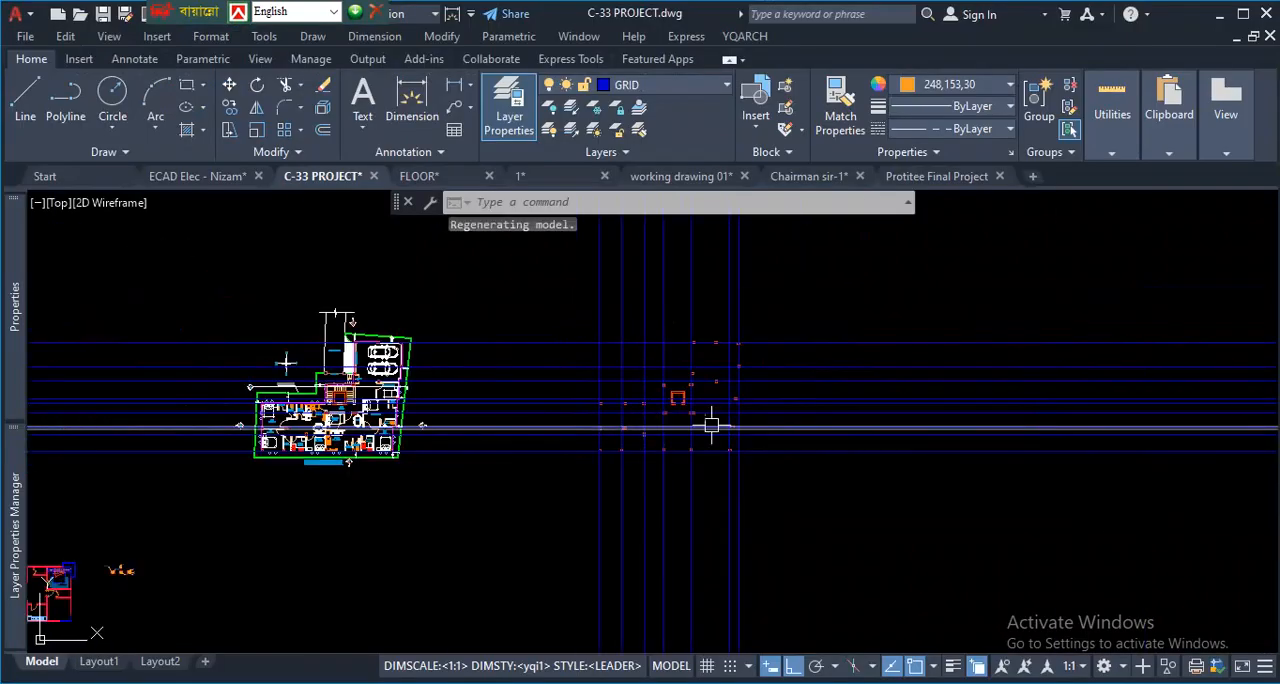
{"action": "scroll", "coordinate": [747, 394], "scroll_direction": "up", "scroll_amount": 2}
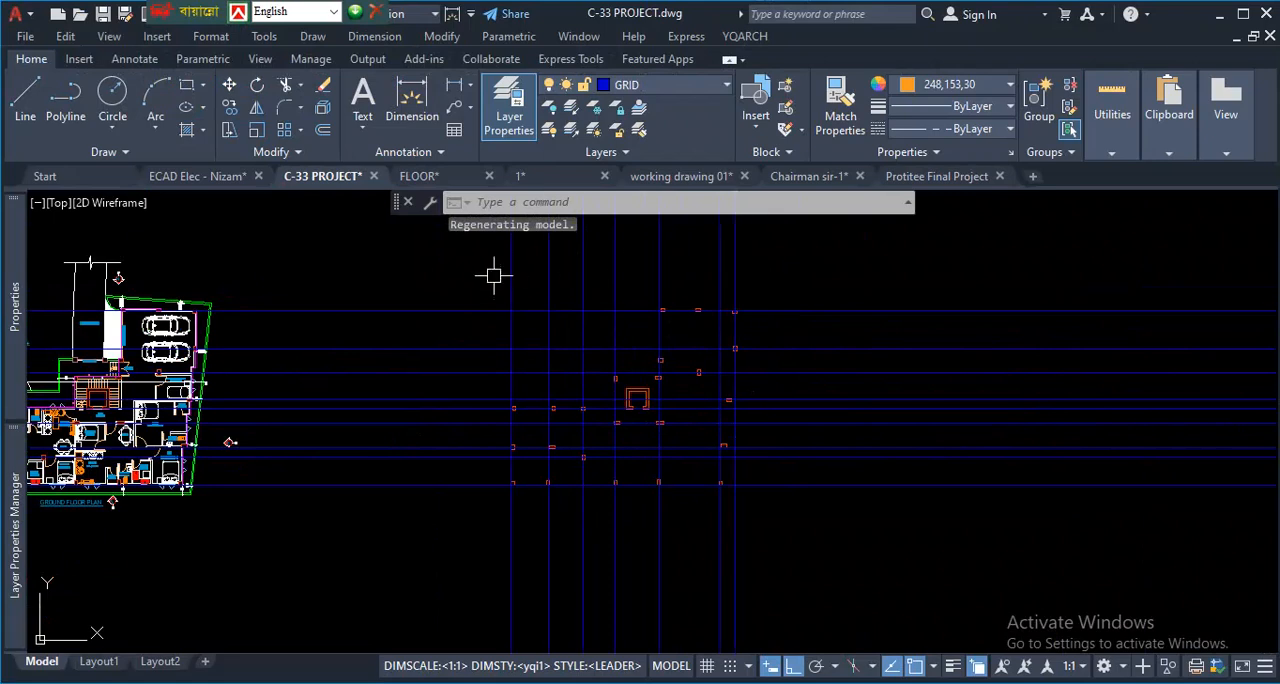
{"action": "scroll", "coordinate": [622, 276], "scroll_direction": "up", "scroll_amount": 2}
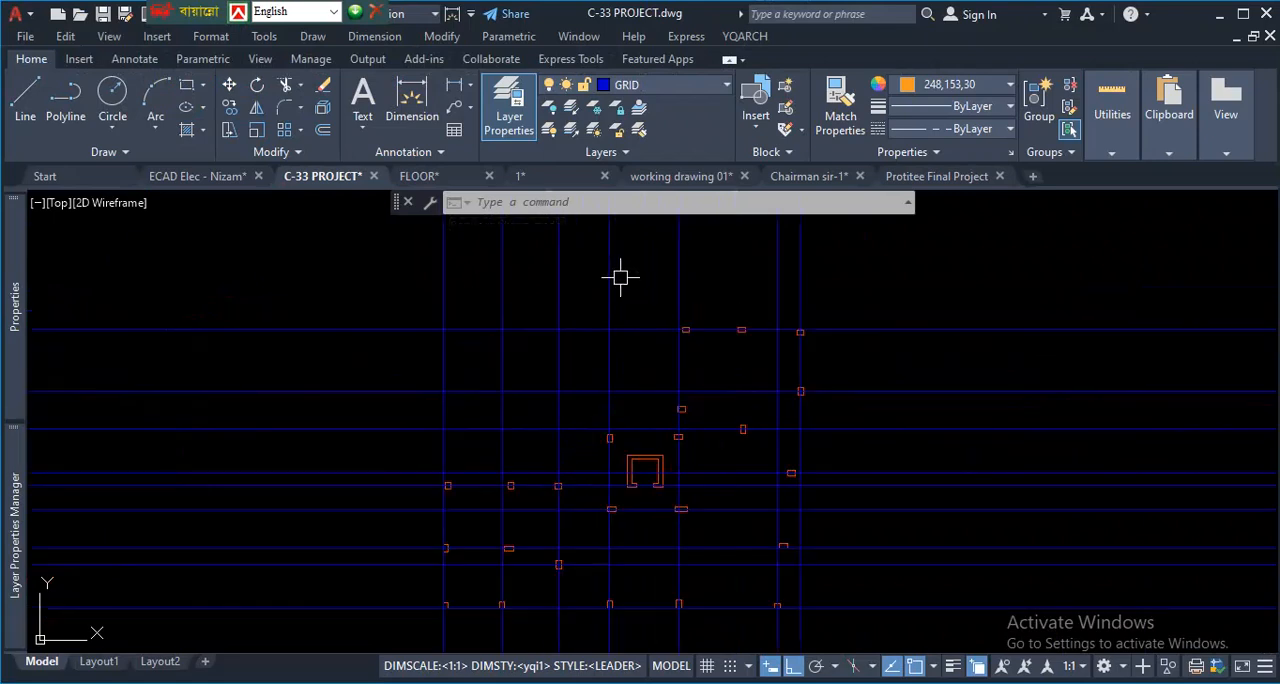
{"action": "scroll", "coordinate": [622, 303], "scroll_direction": "down", "scroll_amount": 6}
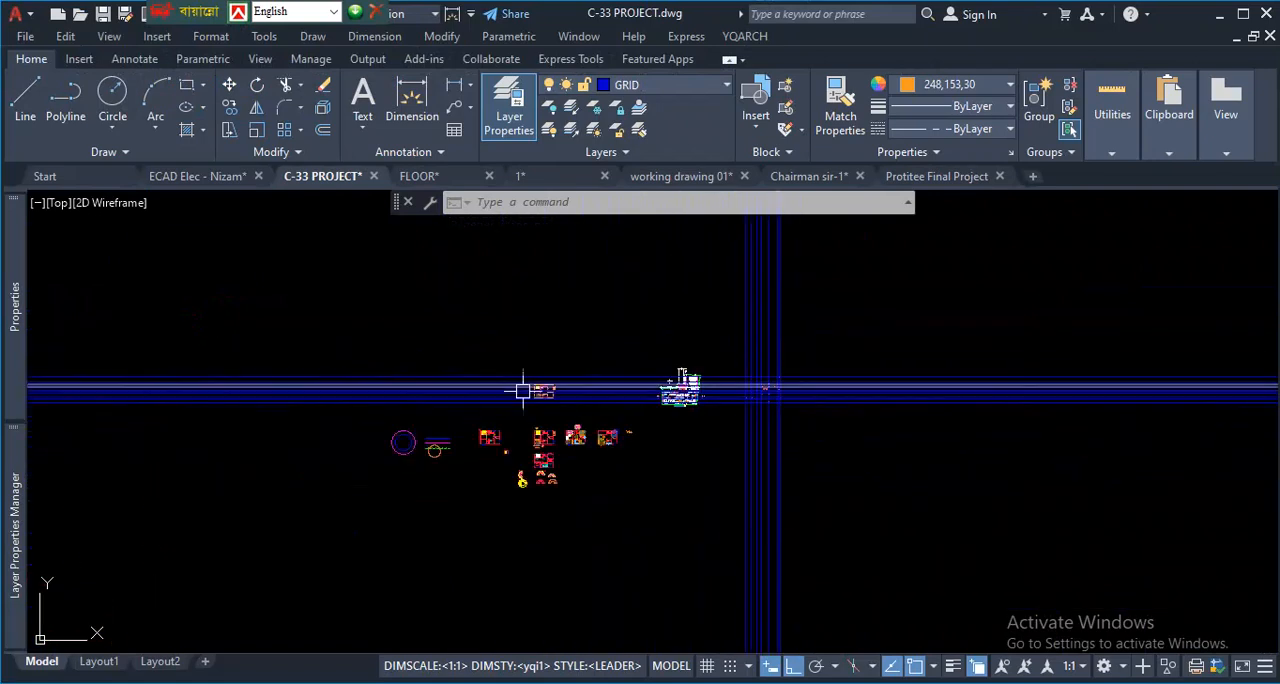
{"action": "scroll", "coordinate": [407, 453], "scroll_direction": "up", "scroll_amount": 8}
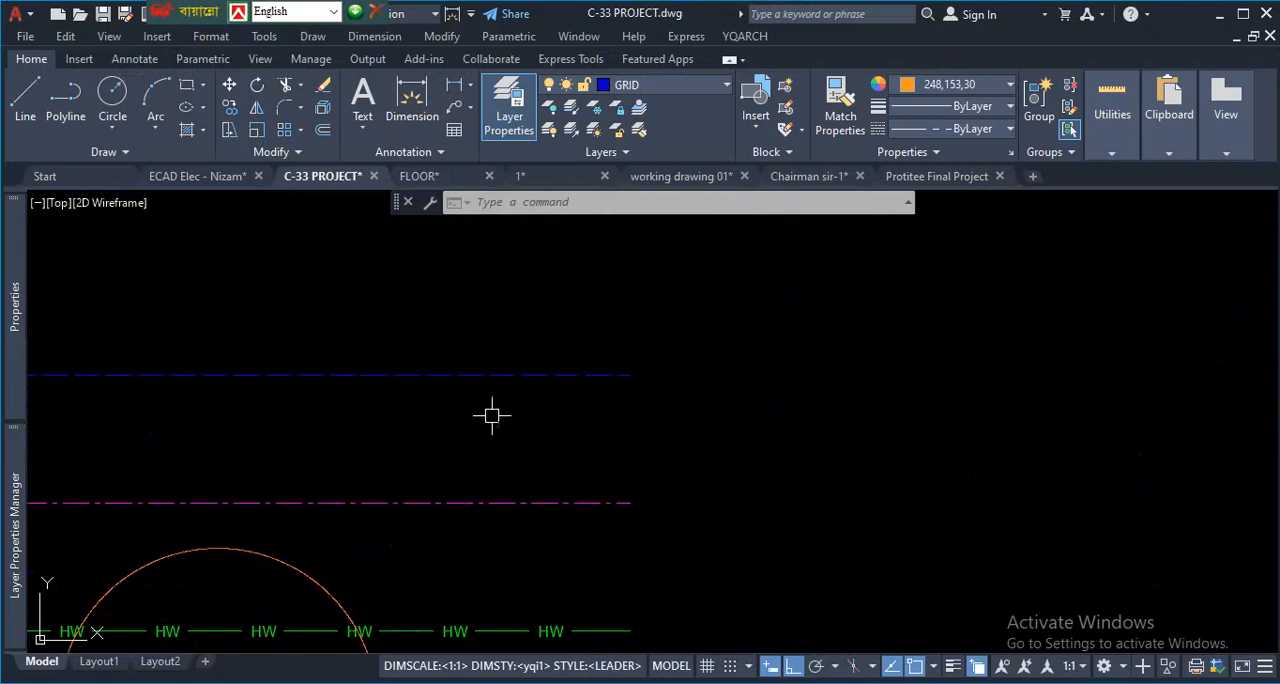
{"action": "scroll", "coordinate": [404, 387], "scroll_direction": "down", "scroll_amount": 9}
{"action": "scroll", "coordinate": [950, 325], "scroll_direction": "up", "scroll_amount": 6}
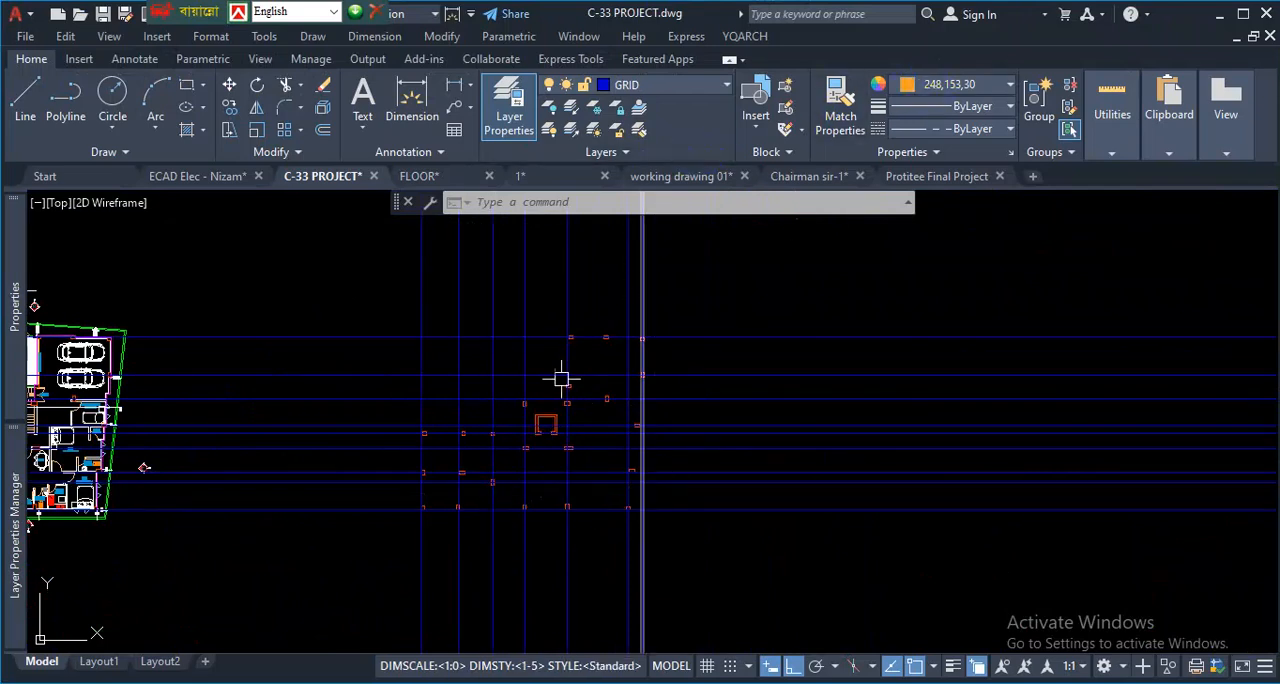
- Draw a rectangle about 71'-5" by 55'-10" around the column layout, following the outer faces of the outermost columns
{"action": "left_click", "coordinate": [187, 93]}
{"action": "scroll", "coordinate": [420, 500], "scroll_direction": "up", "scroll_amount": 5}
{"action": "scroll", "coordinate": [412, 440], "scroll_direction": "up", "scroll_amount": 4}
{"action": "left_click", "coordinate": [483, 481]}
{"action": "scroll", "coordinate": [420, 500], "scroll_direction": "down", "scroll_amount": 6}
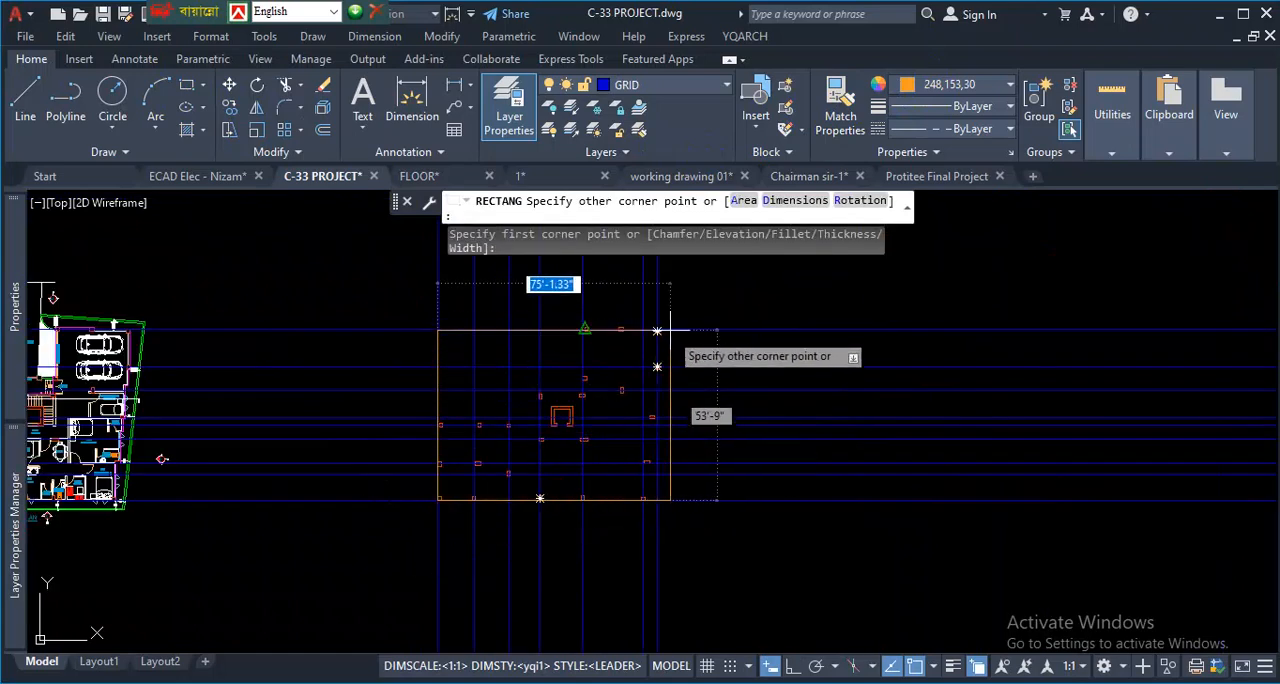
{"action": "scroll", "coordinate": [657, 330], "scroll_direction": "up", "scroll_amount": 5}
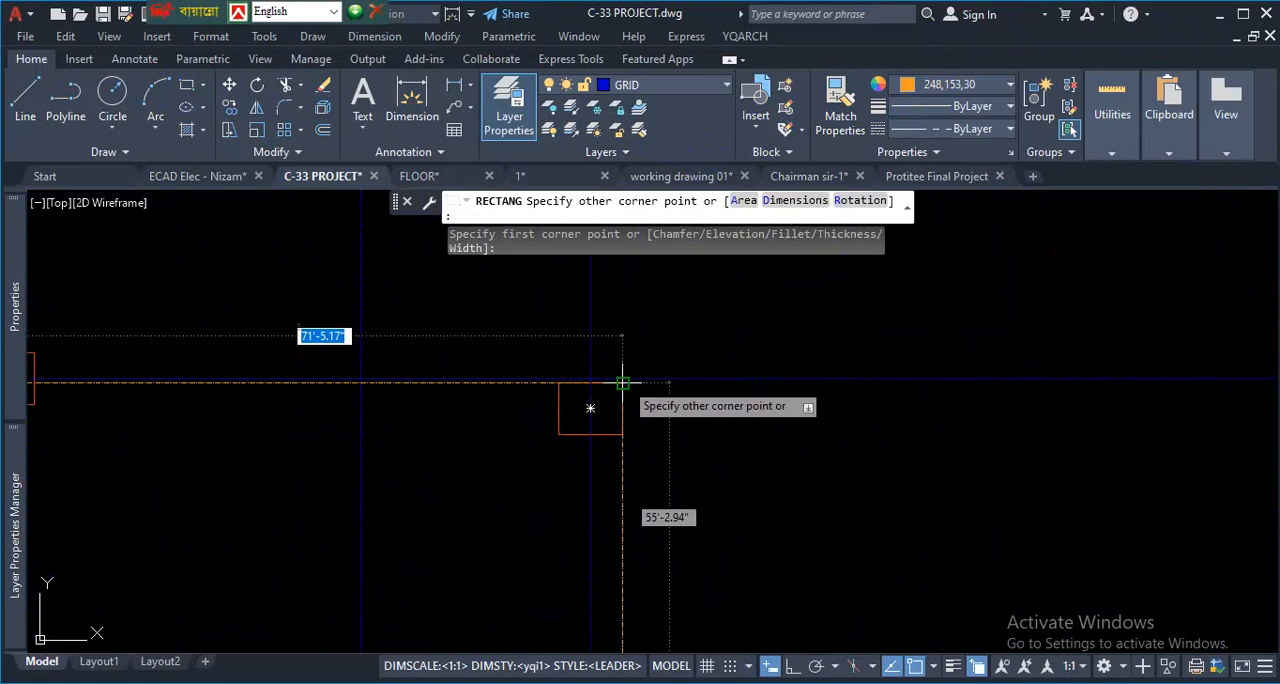
{"action": "scroll", "coordinate": [620, 380], "scroll_direction": "down", "scroll_amount": 4}
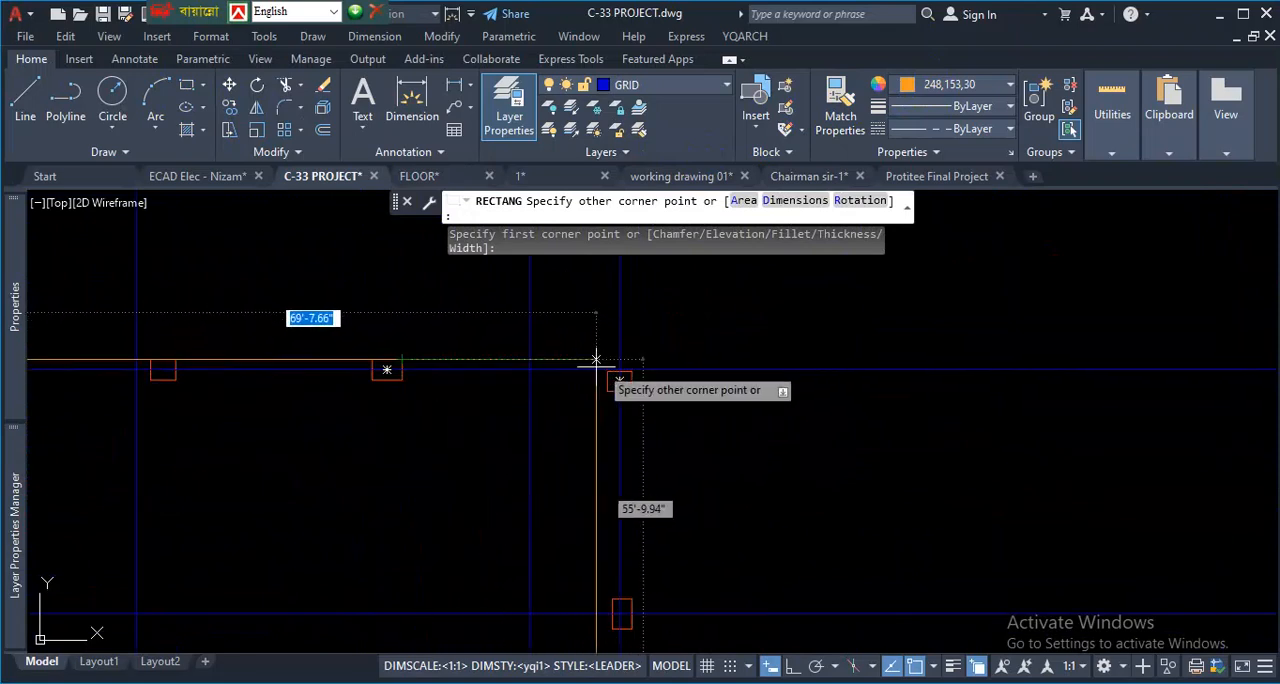
{"action": "scroll", "coordinate": [430, 352], "scroll_direction": "up", "scroll_amount": 4}
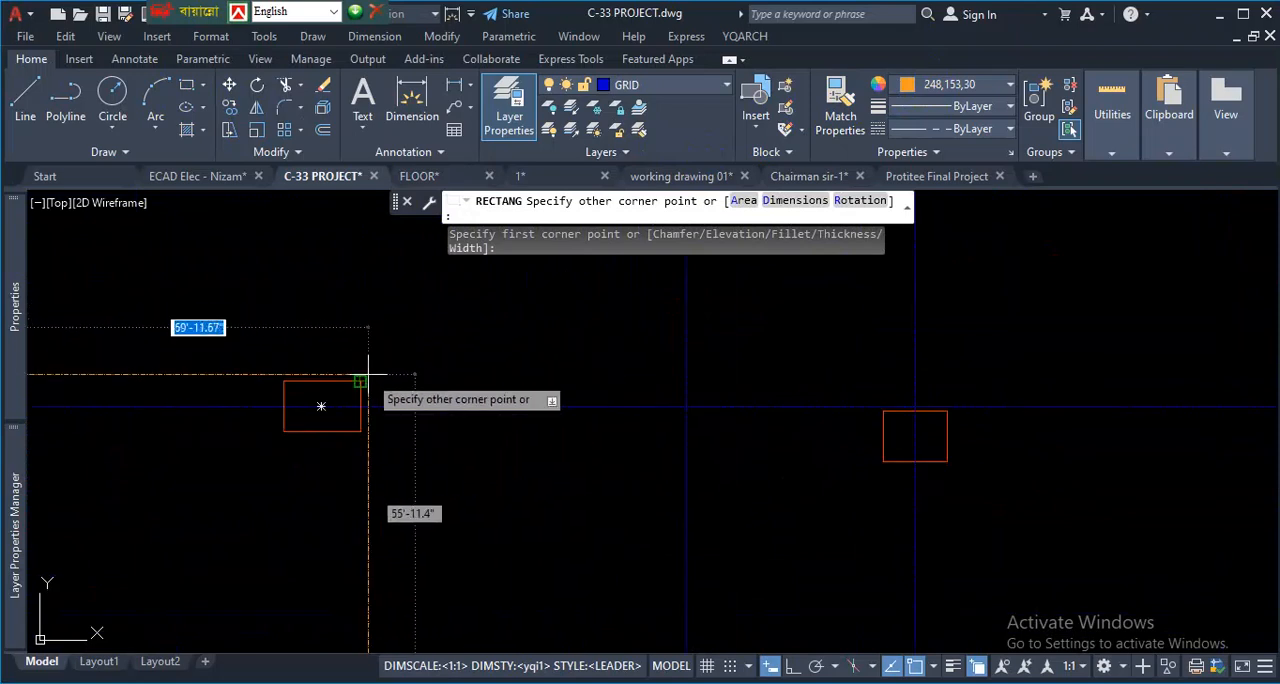
{"action": "left_click", "coordinate": [947, 381]}
- Examine the outer rectangle against the columns and grid lines along its edges
{"action": "scroll", "coordinate": [925, 346], "scroll_direction": "down", "scroll_amount": 3}
{"action": "scroll", "coordinate": [949, 551], "scroll_direction": "down", "scroll_amount": 3}
{"action": "scroll", "coordinate": [940, 543], "scroll_direction": "up", "scroll_amount": 3}
{"action": "scroll", "coordinate": [1051, 509], "scroll_direction": "down", "scroll_amount": 3}
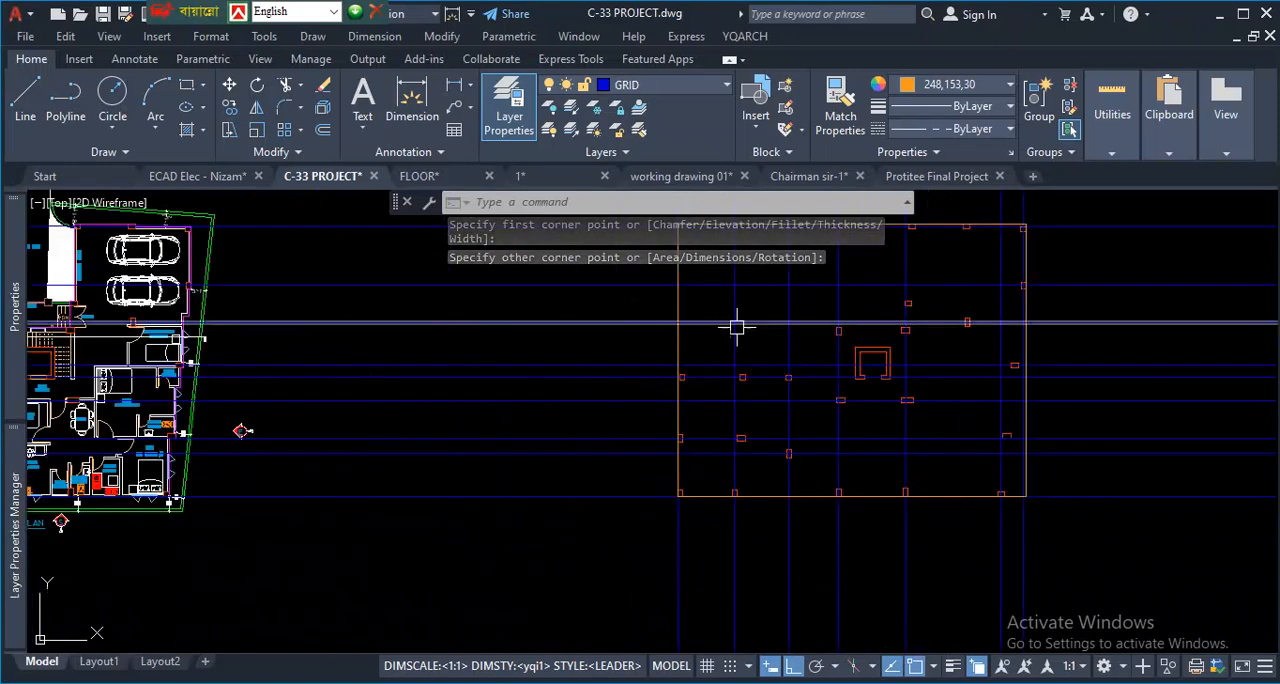
{"action": "scroll", "coordinate": [723, 491], "scroll_direction": "down", "scroll_amount": 2}
{"action": "scroll", "coordinate": [677, 489], "scroll_direction": "up", "scroll_amount": 4}
{"action": "scroll", "coordinate": [890, 435], "scroll_direction": "down", "scroll_amount": 2}
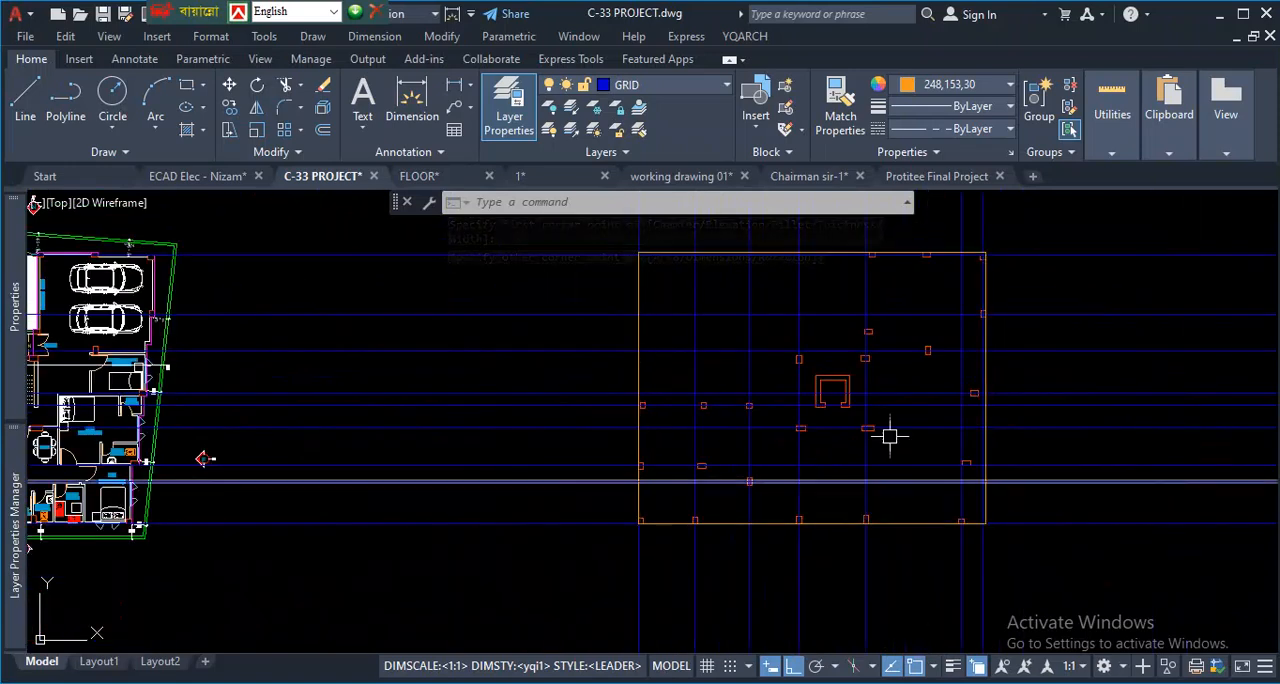
{"action": "scroll", "coordinate": [890, 435], "scroll_direction": "up", "scroll_amount": 2}
{"action": "scroll", "coordinate": [820, 500], "scroll_direction": "down", "scroll_amount": 4}
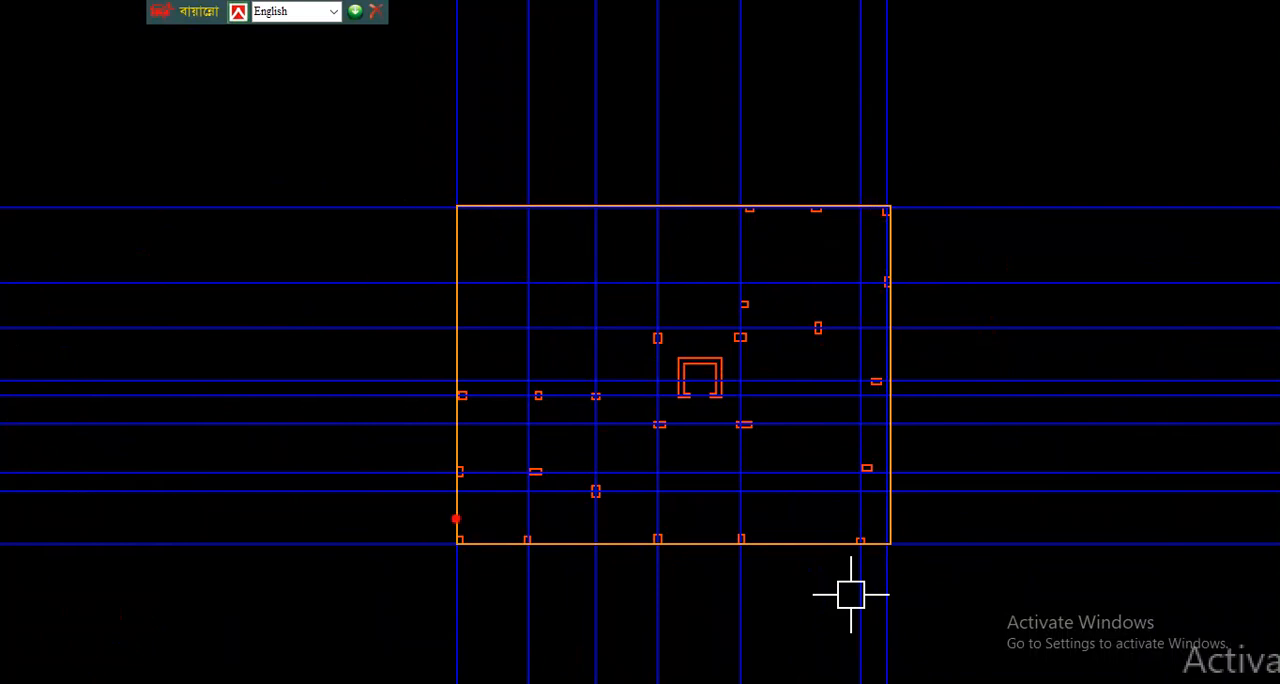
{"action": "left_click_drag", "start_coordinate": [835, 393], "coordinate": [862, 391]}
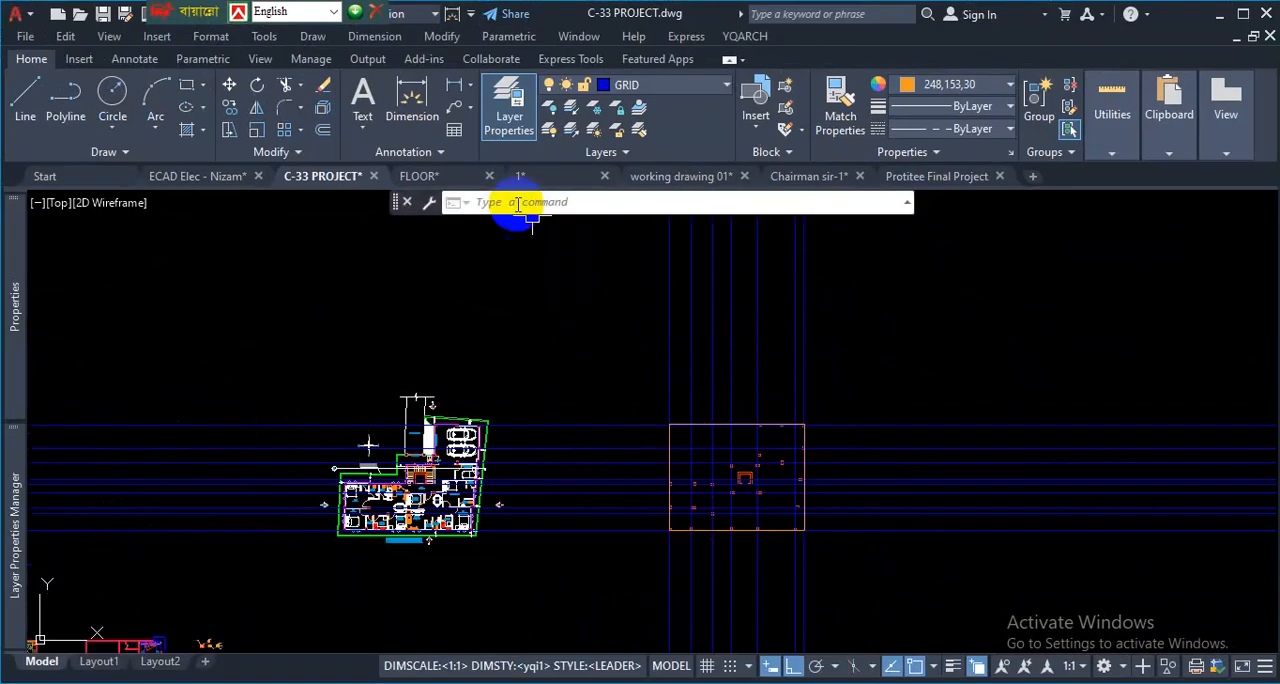
- Switch to the reference drawing 1 and examine its grid bubbles and dimension lines beyond the columns between grids F and G
{"action": "left_click", "coordinate": [557, 185]}
{"action": "scroll", "coordinate": [586, 329], "scroll_direction": "up", "scroll_amount": 5}
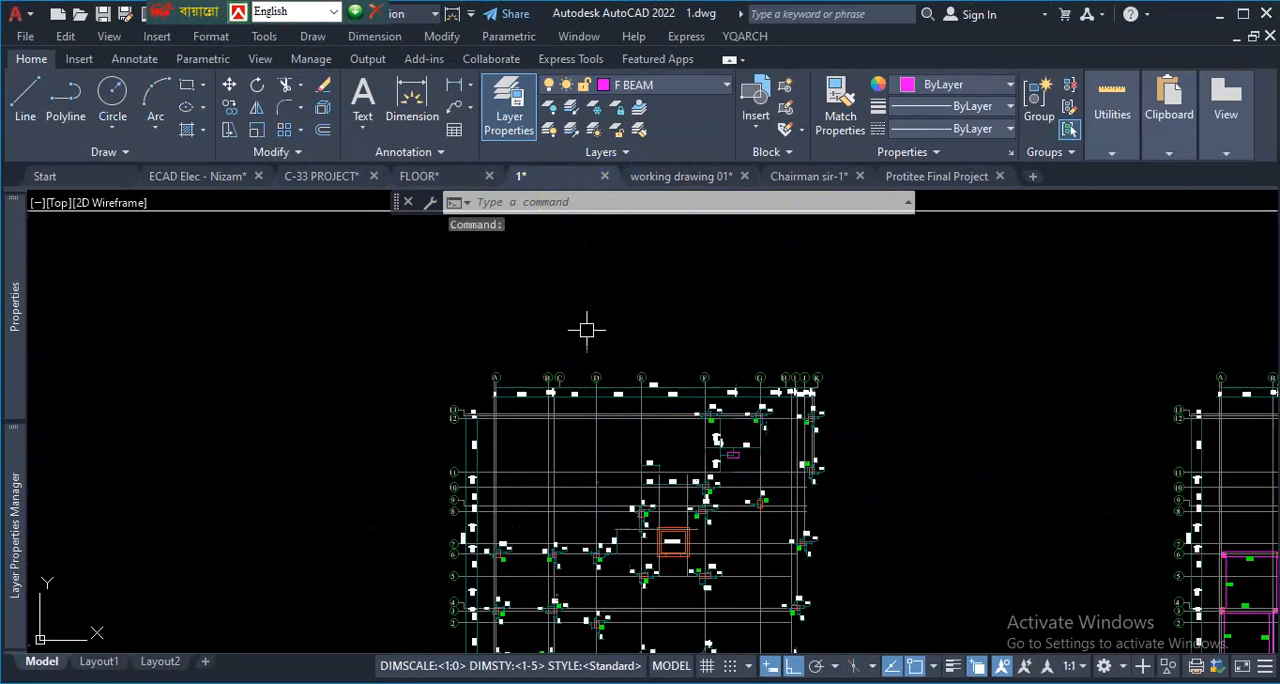
{"action": "scroll", "coordinate": [501, 461], "scroll_direction": "up", "scroll_amount": 2}
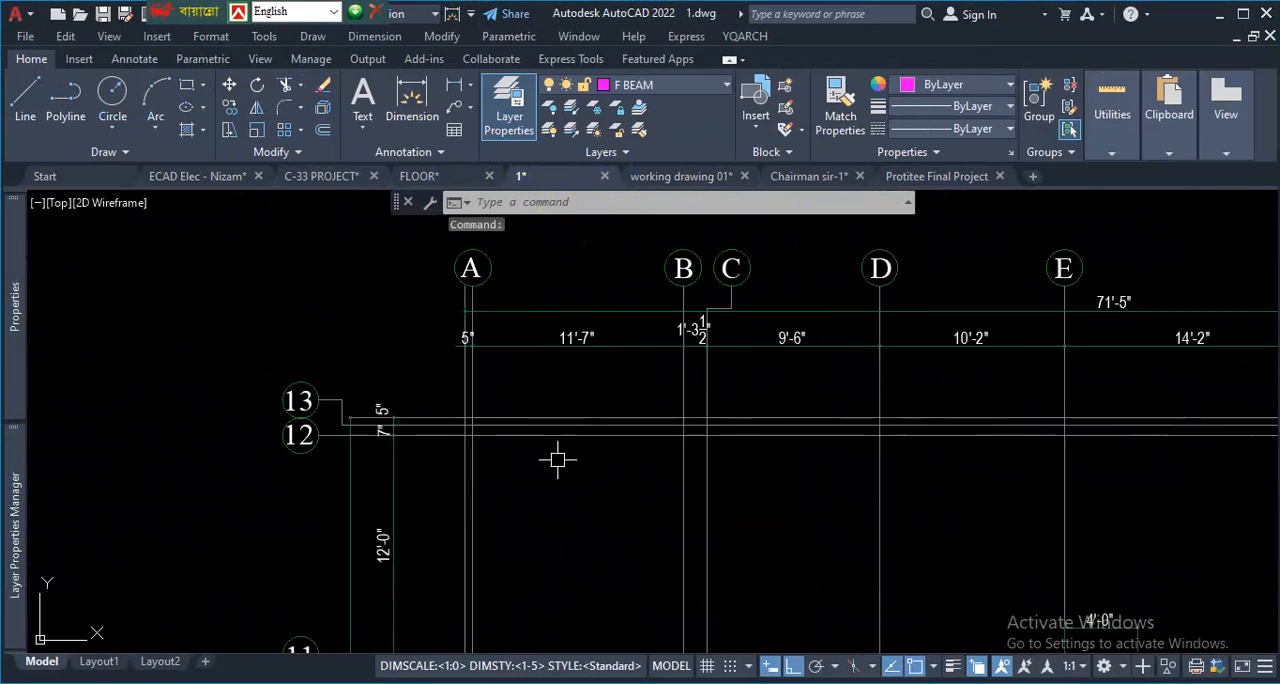
{"action": "scroll", "coordinate": [557, 459], "scroll_direction": "down", "scroll_amount": 3}
{"action": "scroll", "coordinate": [907, 453], "scroll_direction": "up", "scroll_amount": 3}
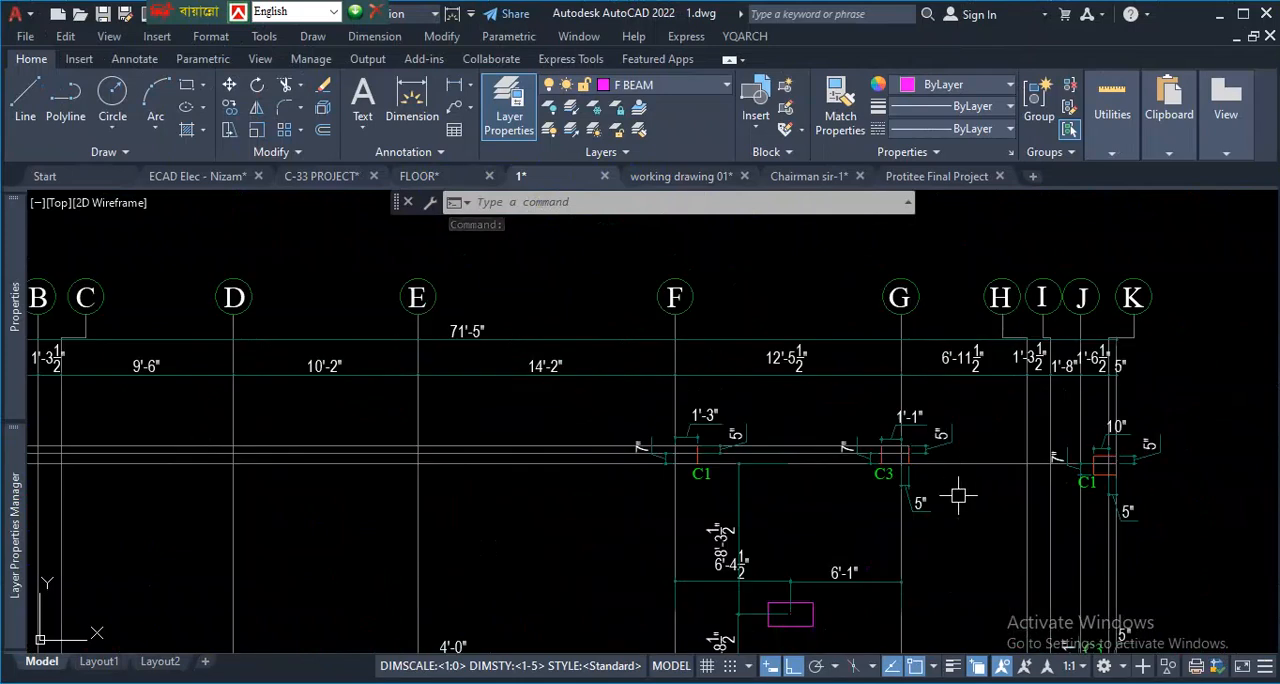
{"action": "key", "text": "ctrl+1"}
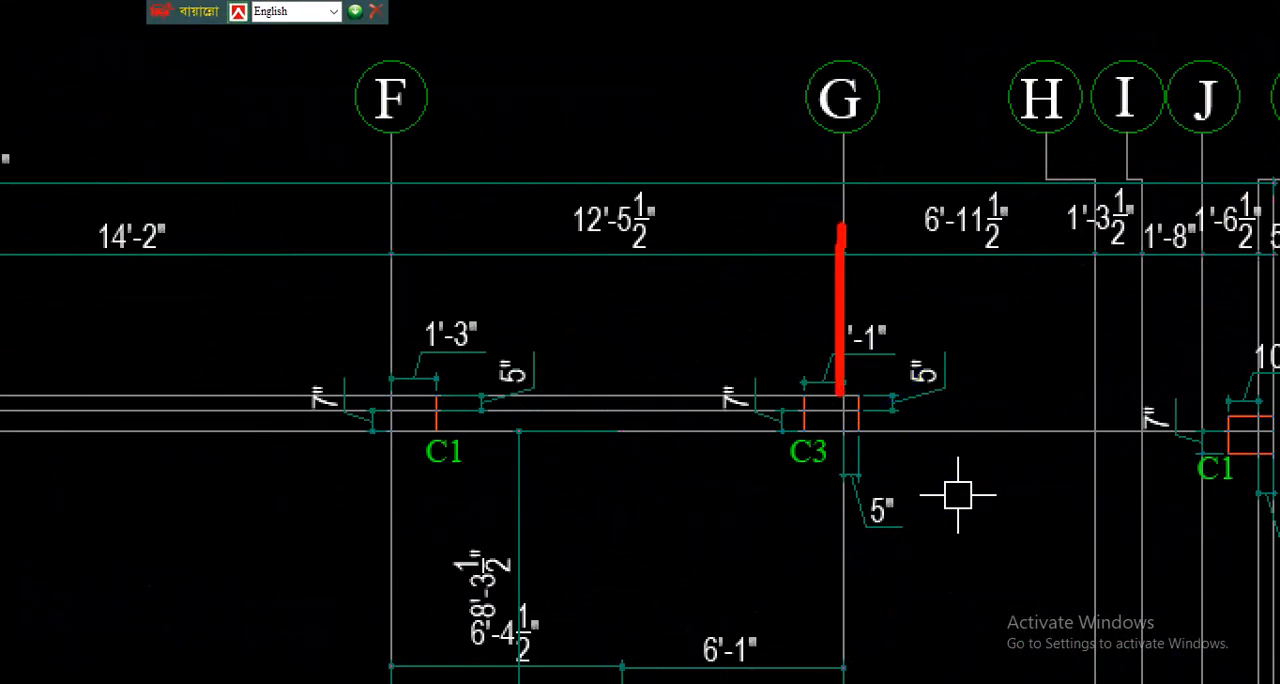
{"action": "left_click_drag", "start_coordinate": [366, 265], "coordinate": [815, 255]}
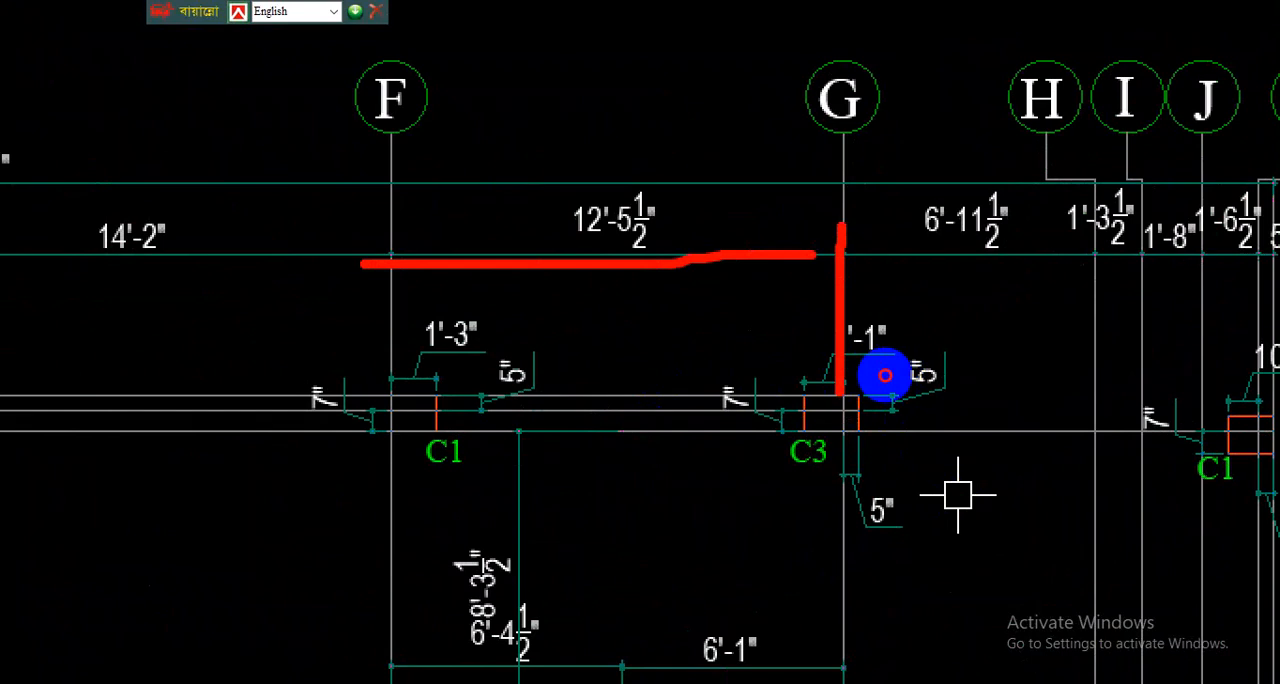
{"action": "mouse_move", "coordinate": [866, 40]}
{"action": "left_mouse_down"}
{"action": "mouse_move", "coordinate": [908, 148]}
{"action": "mouse_move", "coordinate": [826, 90]}
{"action": "left_mouse_up"}
{"action": "left_click_drag", "start_coordinate": [842, 168], "coordinate": [839, 394]}
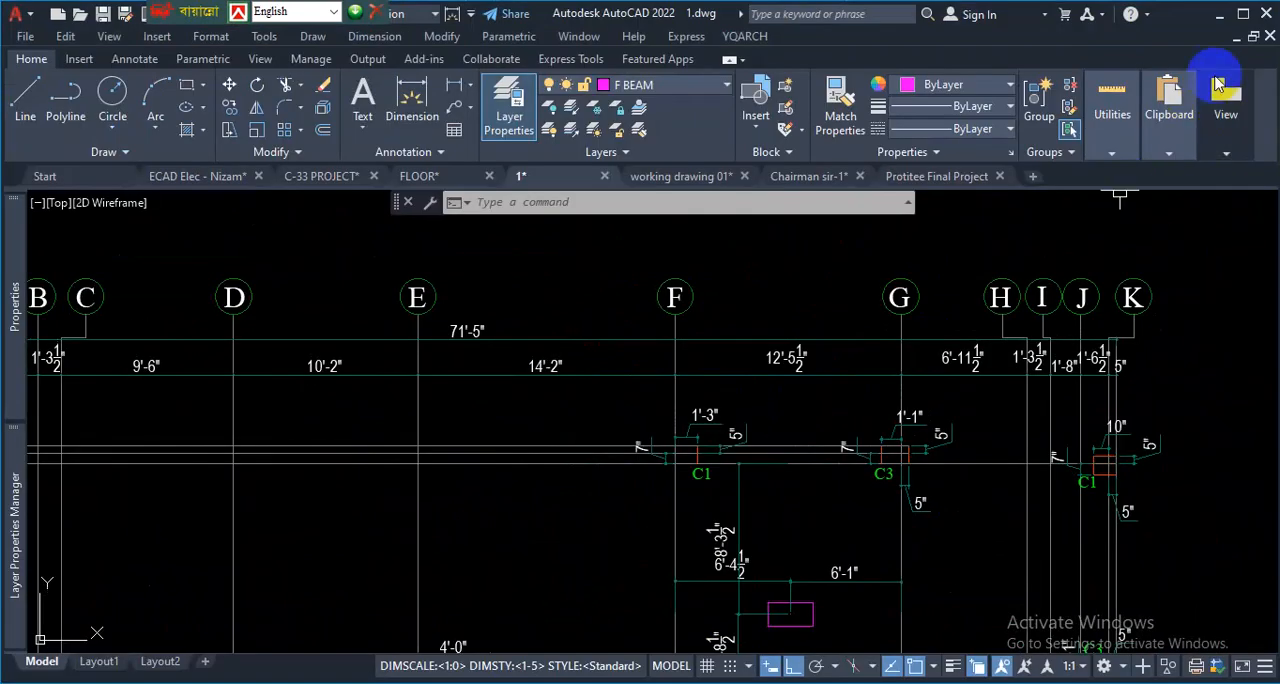
- In the C-33 PROJECT drawing, offset the rectangle around the column layout 4' outward
{"action": "left_click", "coordinate": [330, 178]}
{"action": "scroll", "coordinate": [657, 491], "scroll_direction": "up", "scroll_amount": 8}
{"action": "scroll", "coordinate": [793, 435], "scroll_direction": "up", "scroll_amount": 2}
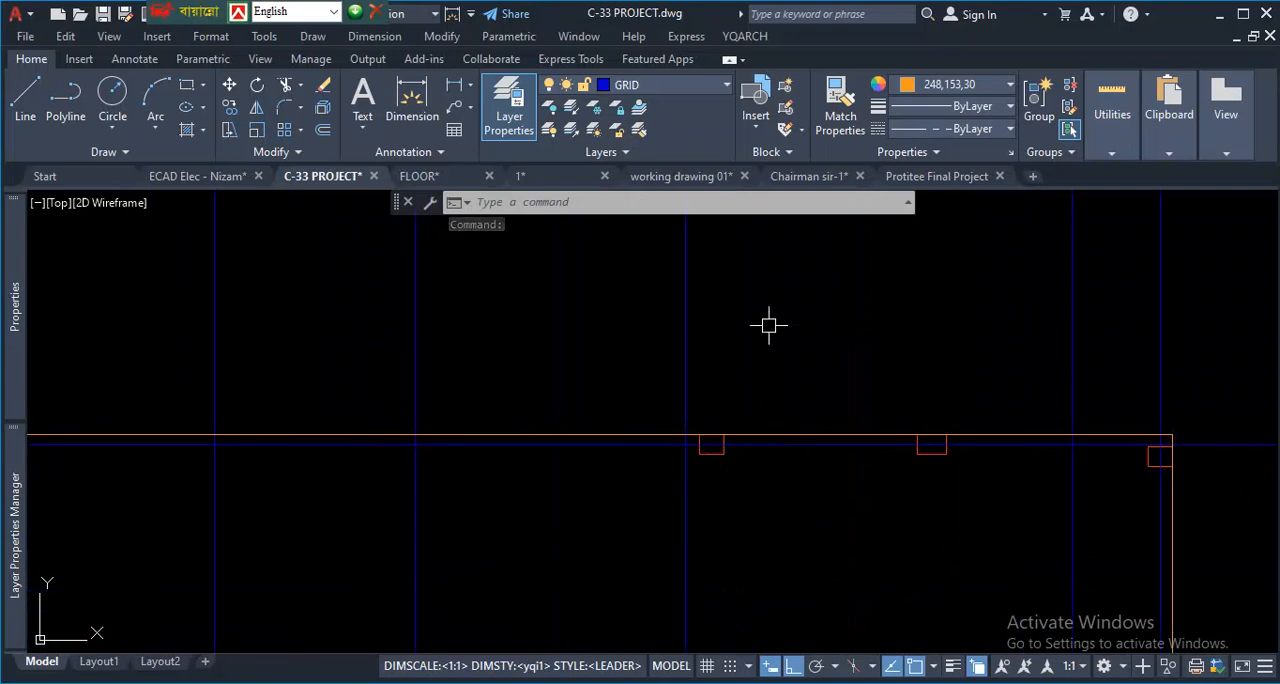
{"action": "key", "text": "Return"}
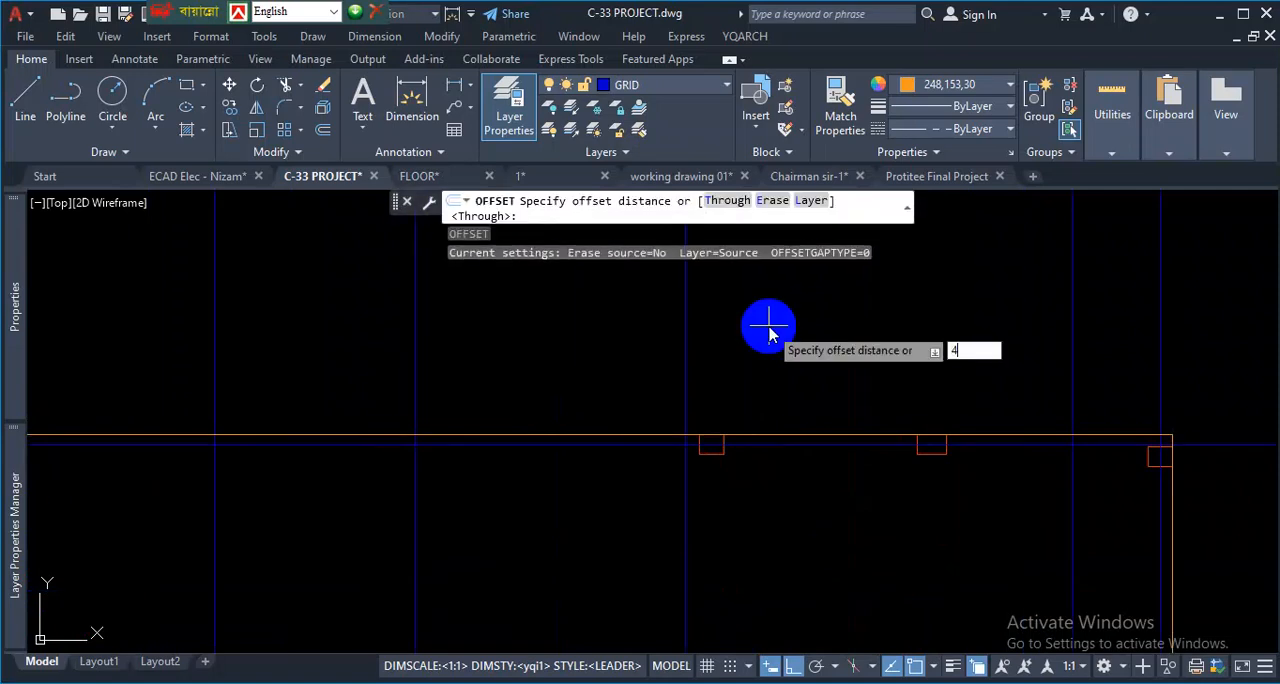
{"action": "key", "text": "Return"}
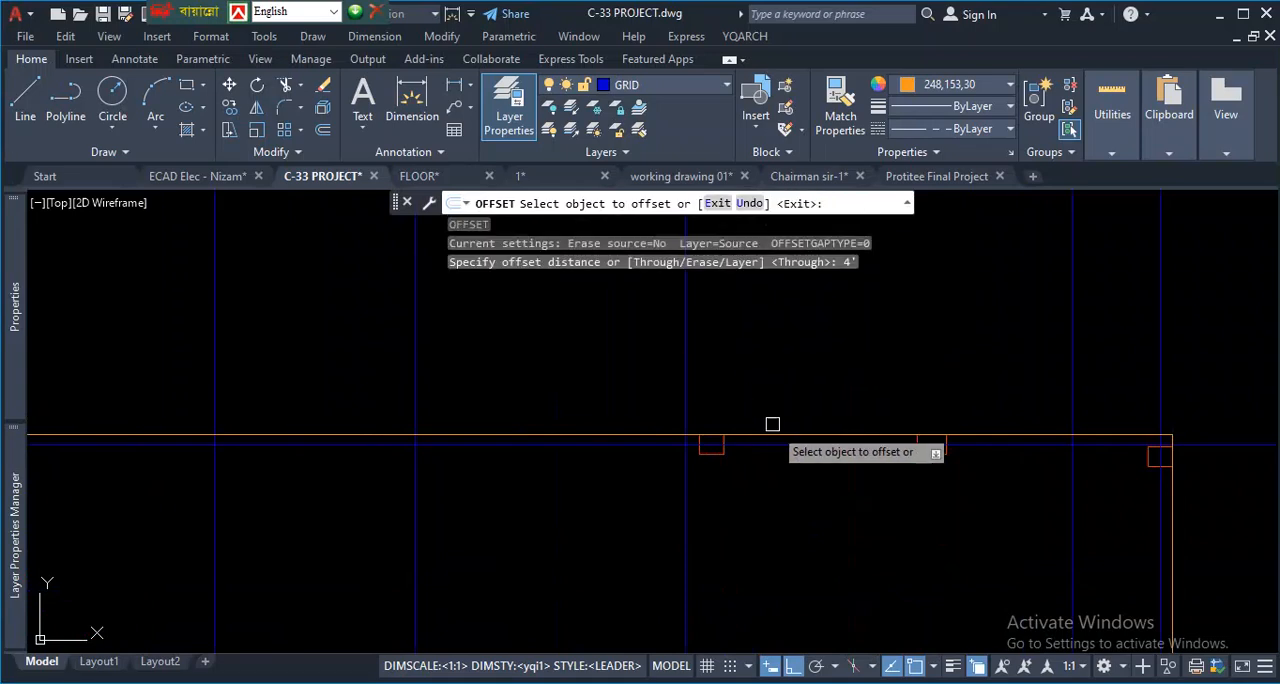
{"action": "left_click", "coordinate": [787, 437]}
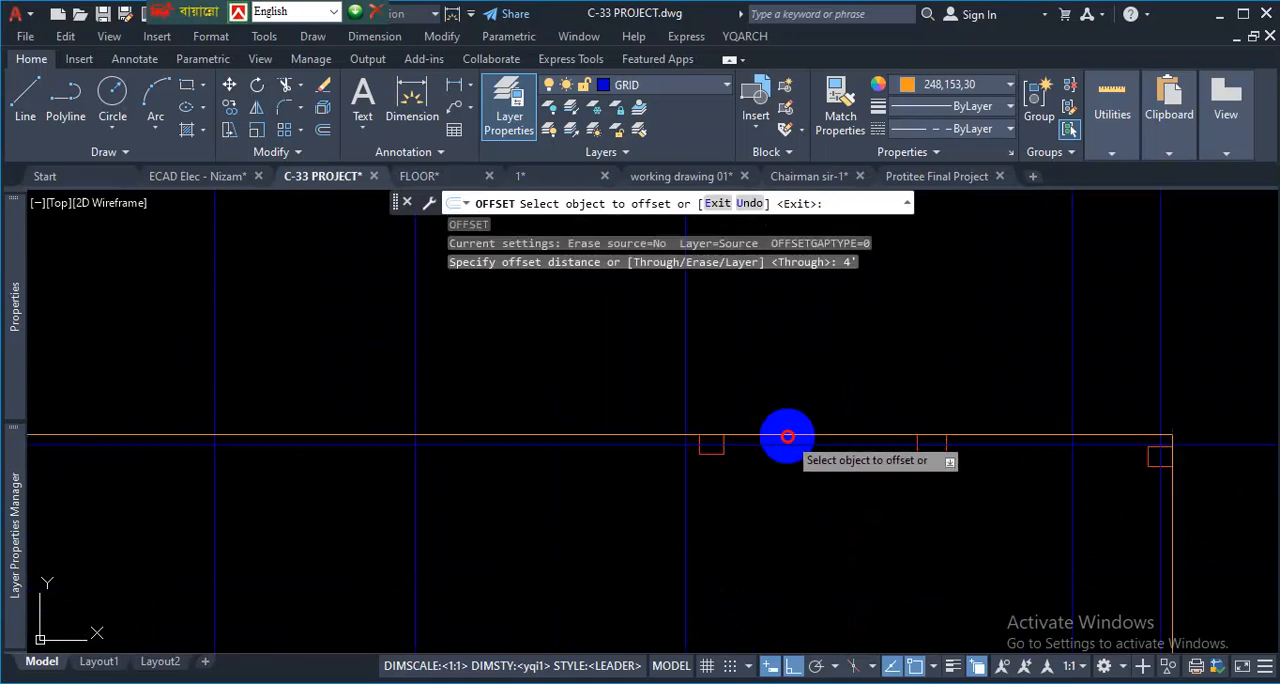
{"action": "left_click", "coordinate": [823, 286]}
{"action": "scroll", "coordinate": [848, 318], "scroll_direction": "down", "scroll_amount": 1}
{"action": "scroll", "coordinate": [848, 318], "scroll_direction": "down", "scroll_amount": 3}
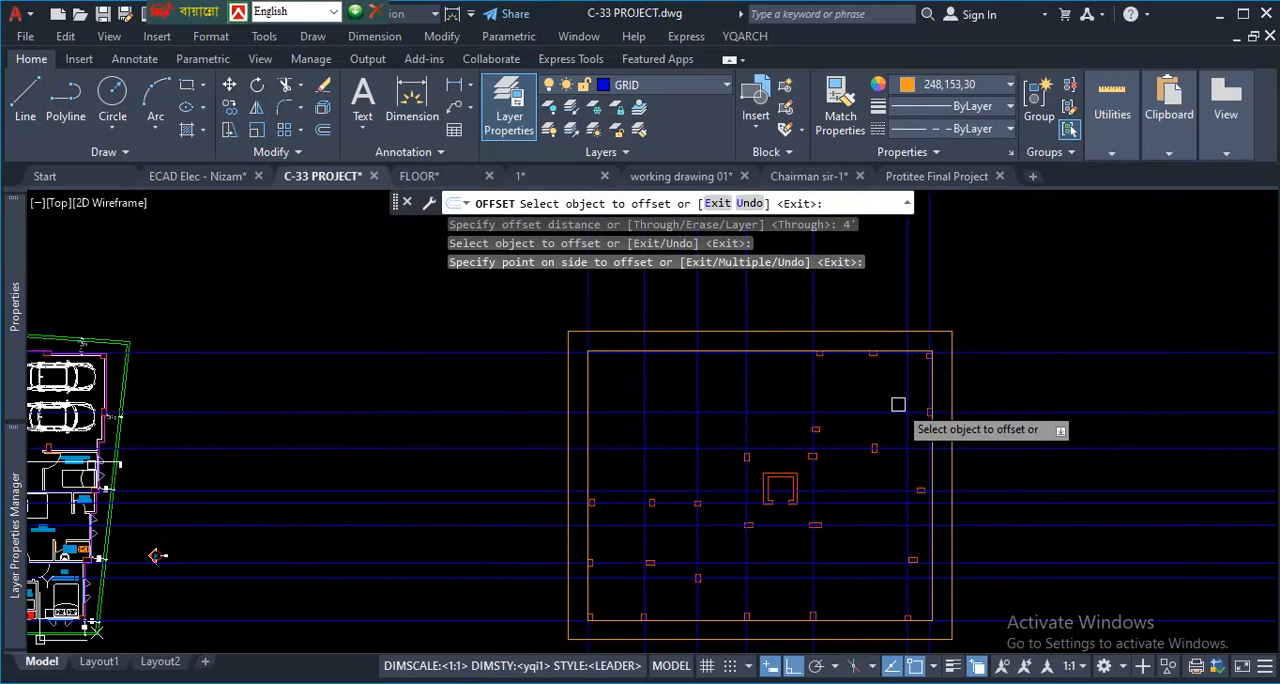
{"action": "scroll", "coordinate": [974, 323], "scroll_direction": "up", "scroll_amount": 4}
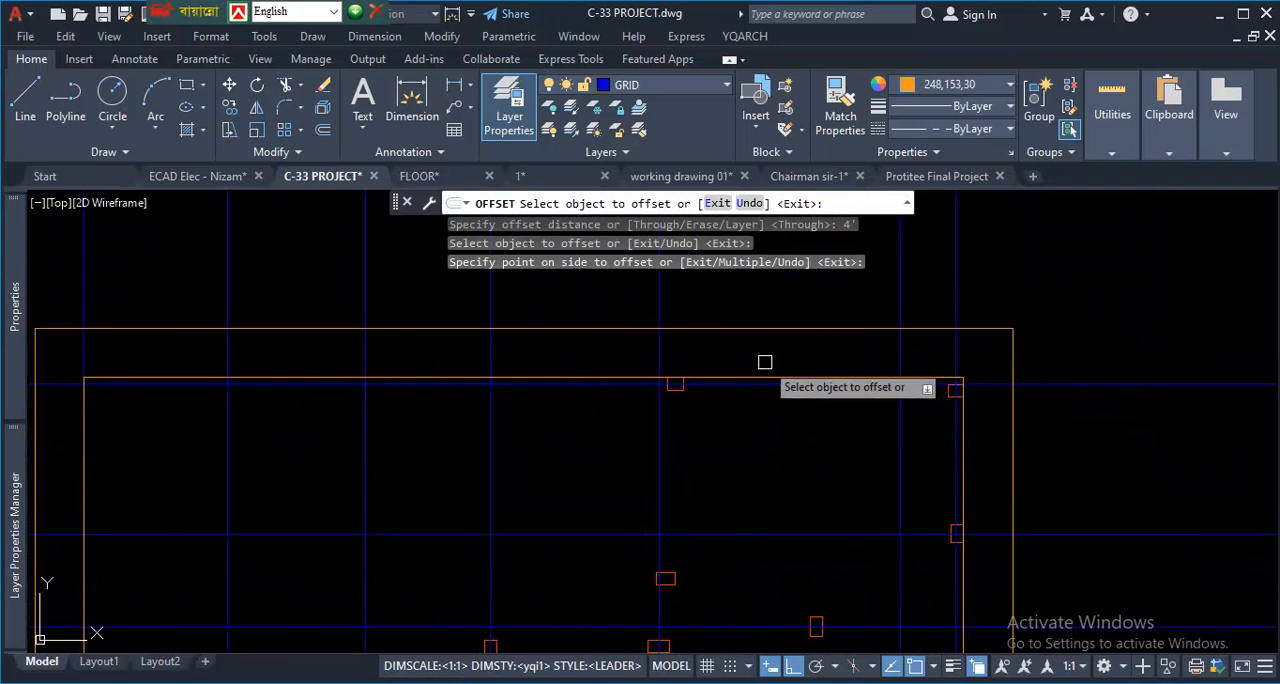
{"action": "scroll", "coordinate": [755, 382], "scroll_direction": "up", "scroll_amount": 4}
{"action": "scroll", "coordinate": [695, 331], "scroll_direction": "down", "scroll_amount": 2}
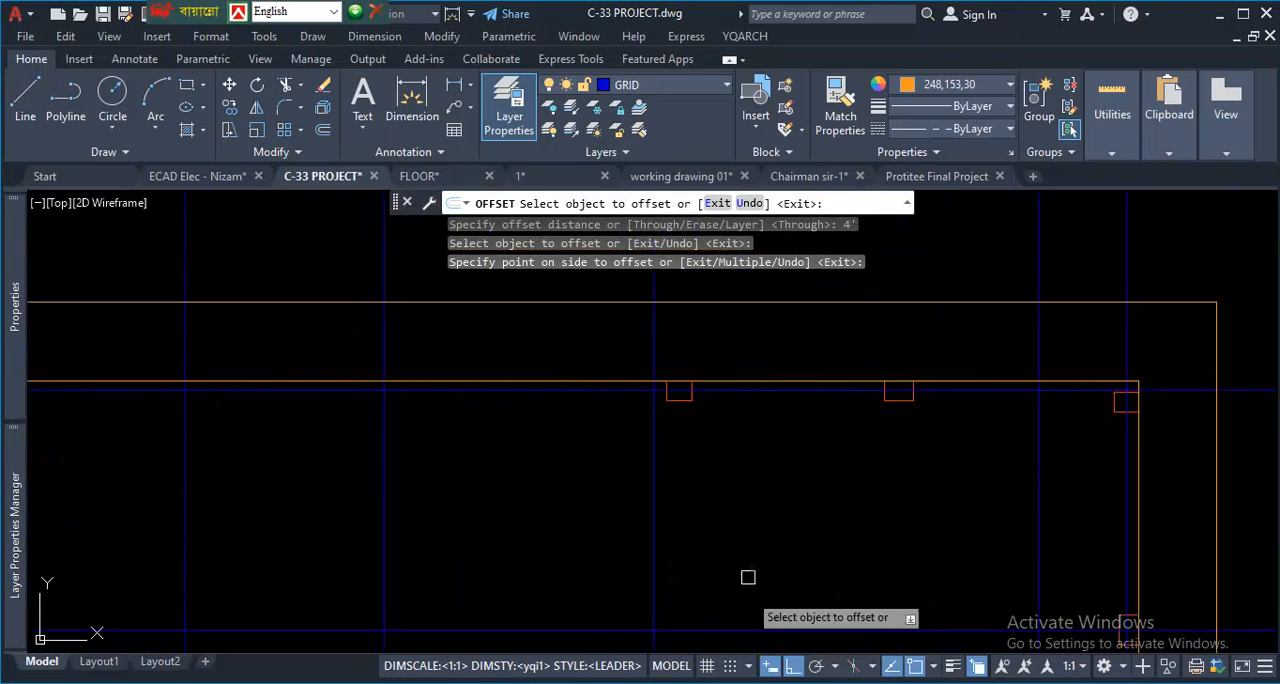
- Examine how the reference drawing arranges its spacing dimensions, overall dimension and lettered bubbles above grids A to F
{"action": "left_click", "coordinate": [522, 180]}
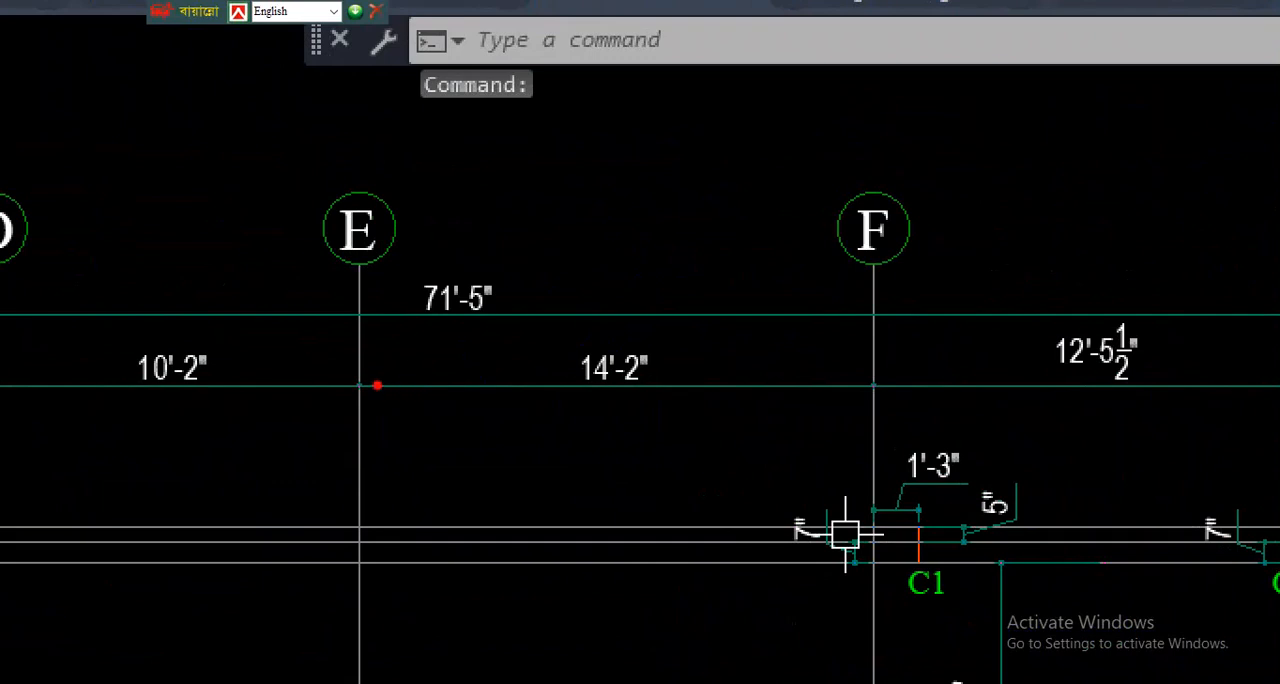
{"action": "left_click_drag", "start_coordinate": [377, 385], "coordinate": [980, 378]}
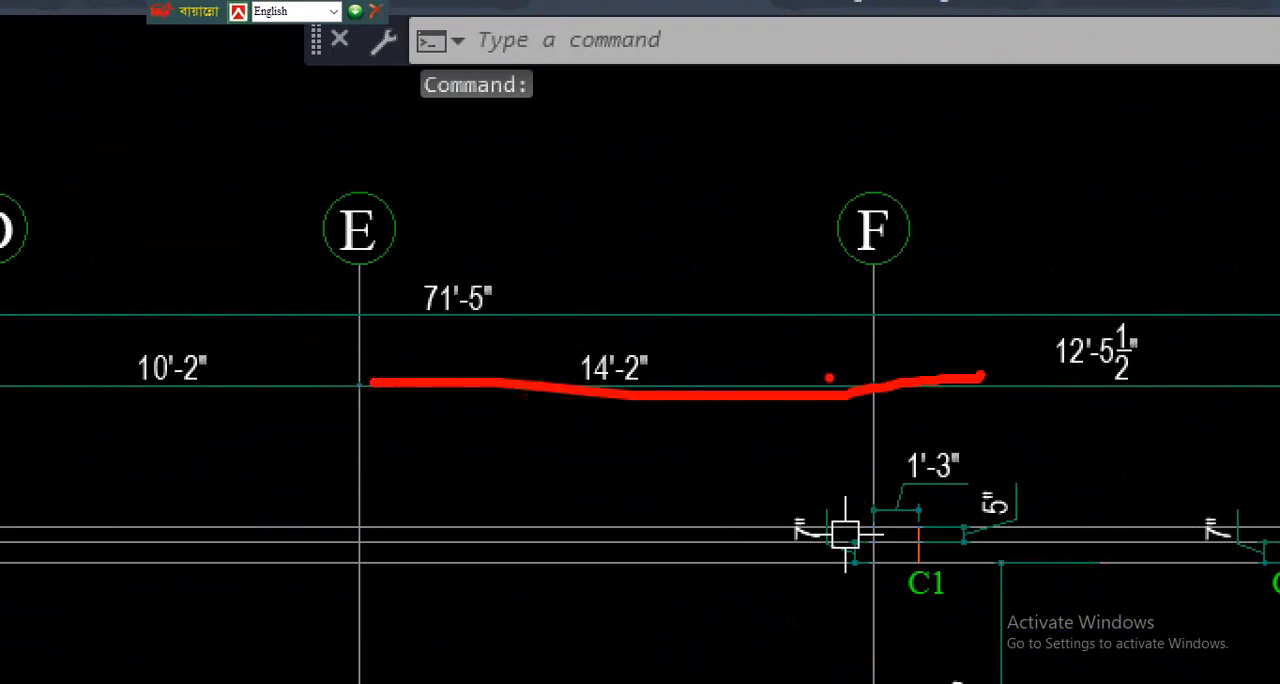
{"action": "left_click_drag", "start_coordinate": [384, 327], "coordinate": [796, 329]}
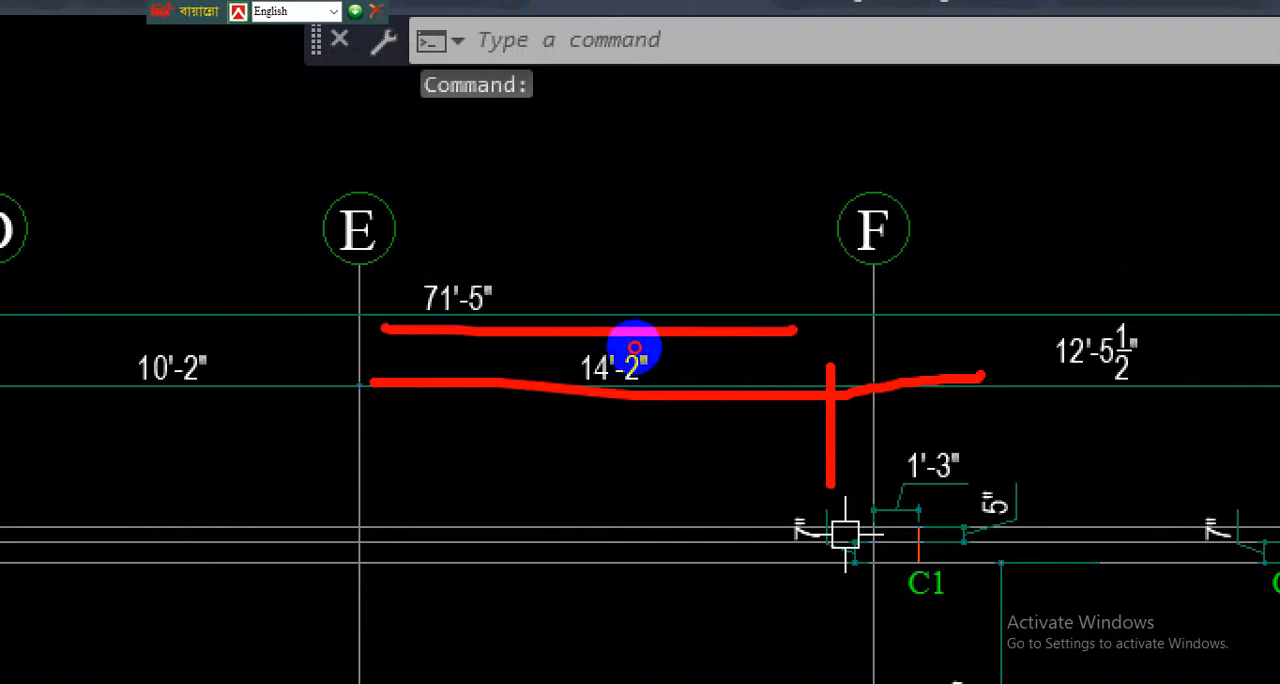
{"action": "left_click_drag", "start_coordinate": [880, 362], "coordinate": [862, 525]}
{"action": "mouse_move", "coordinate": [912, 182]}
{"action": "left_mouse_down"}
{"action": "mouse_move", "coordinate": [938, 171]}
{"action": "mouse_move", "coordinate": [862, 214]}
{"action": "left_mouse_up"}
{"action": "key", "text": "Escape"}
{"action": "scroll", "coordinate": [572, 428], "scroll_direction": "down", "scroll_amount": 5}
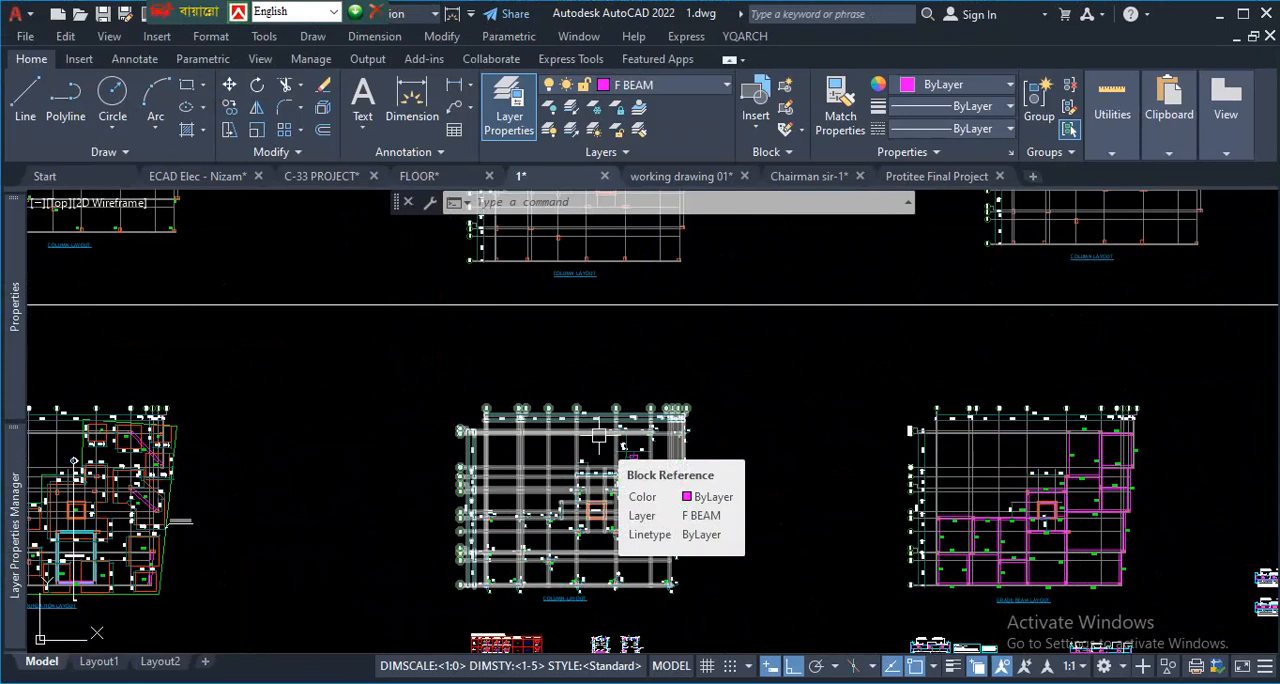
{"action": "scroll", "coordinate": [556, 420], "scroll_direction": "up", "scroll_amount": 4}
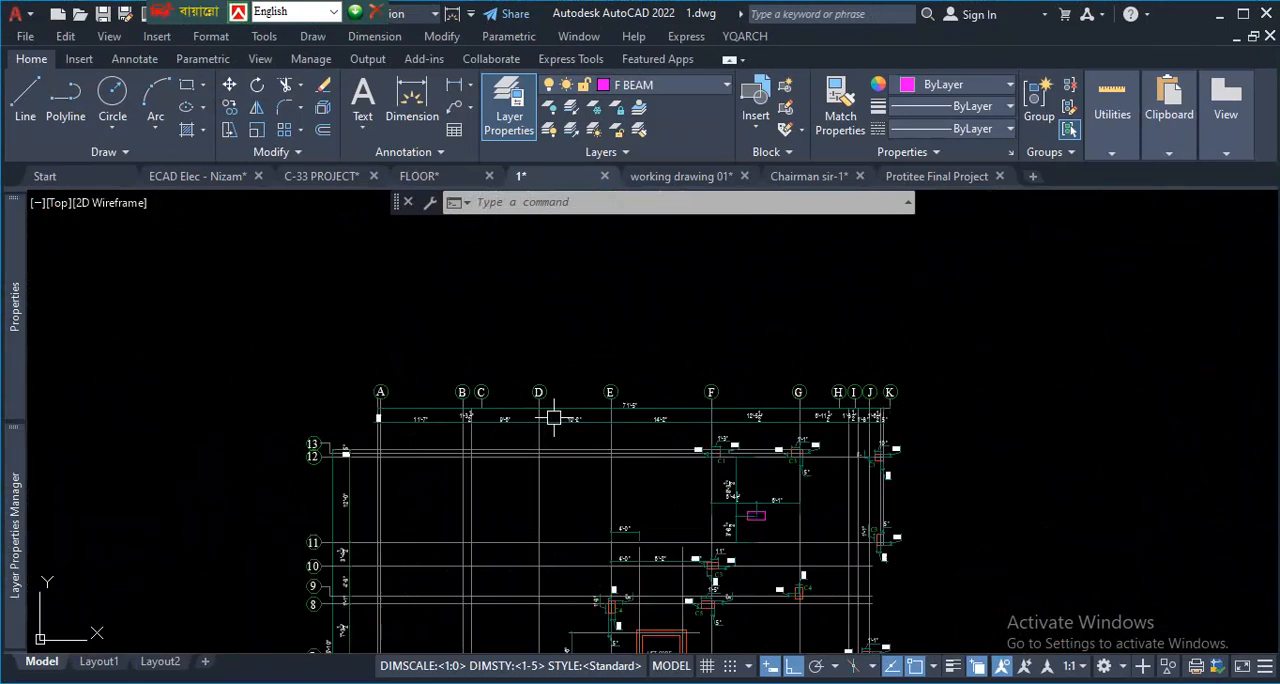
{"action": "scroll", "coordinate": [465, 441], "scroll_direction": "up", "scroll_amount": 2}
{"action": "scroll", "coordinate": [306, 432], "scroll_direction": "up", "scroll_amount": 2}
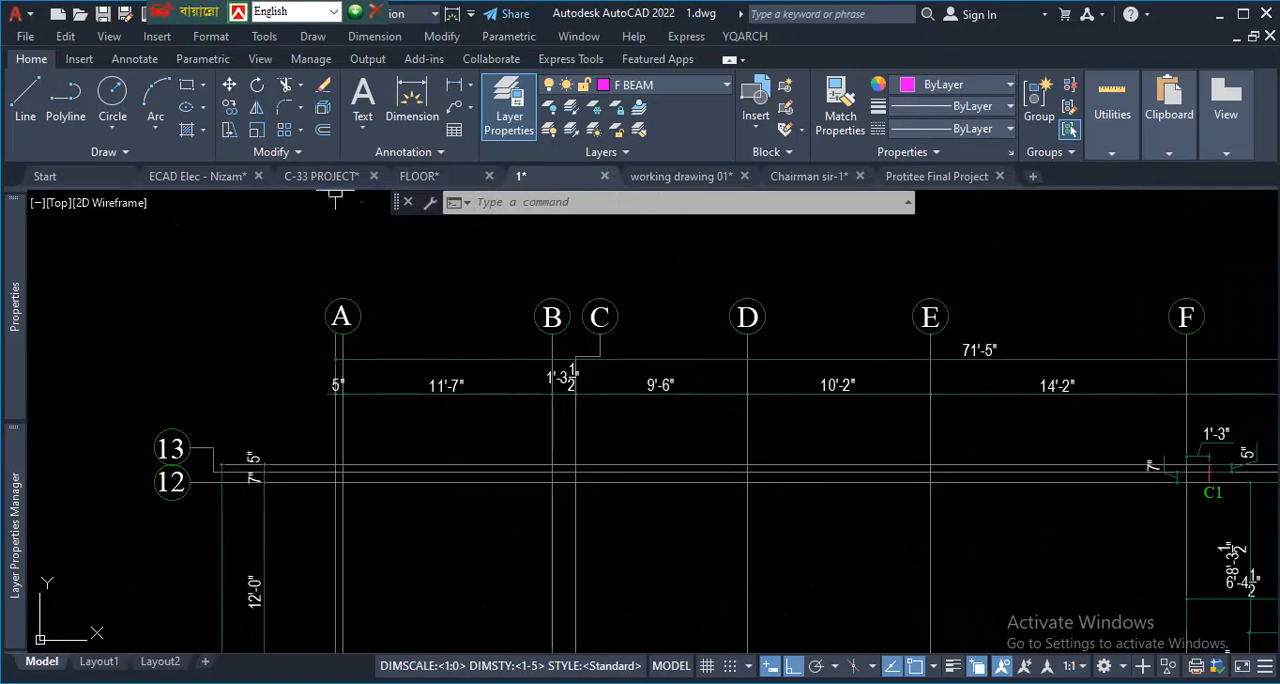
- Return to the C-33 PROJECT drawing and try to stretch the uppermost horizontal grid line by its grip
{"action": "left_click", "coordinate": [333, 182]}
{"action": "scroll", "coordinate": [663, 424], "scroll_direction": "down", "scroll_amount": 5}
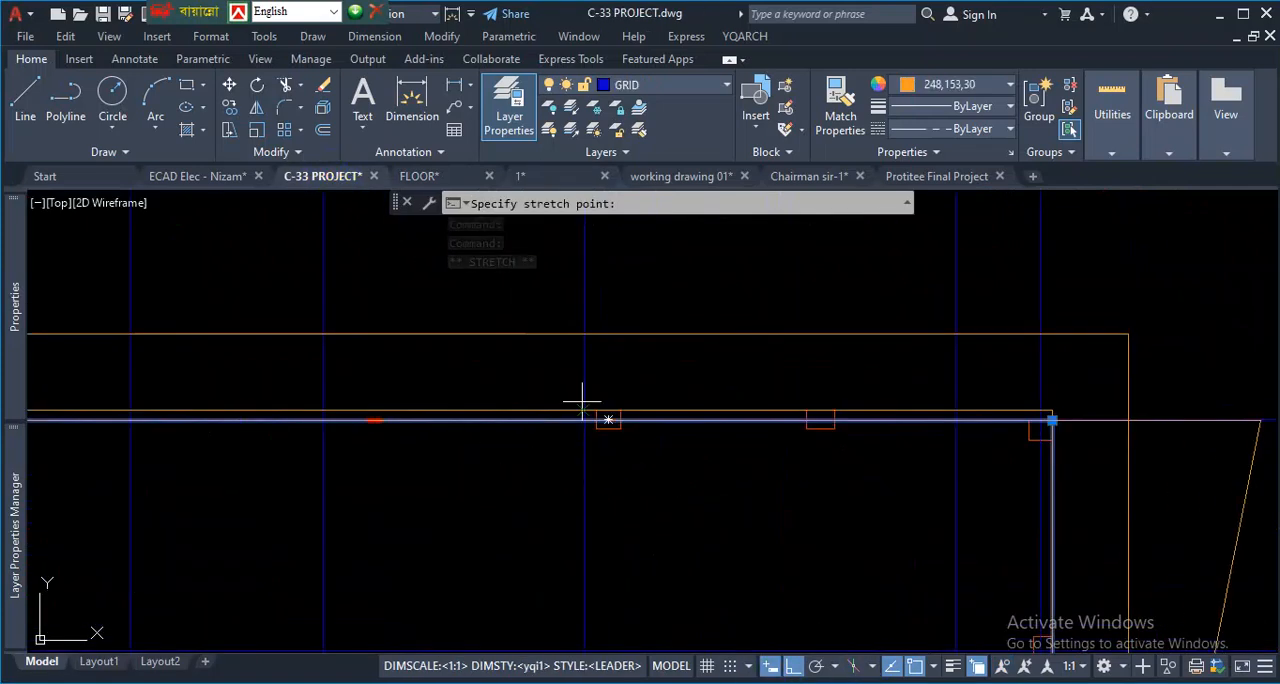
{"action": "scroll", "coordinate": [471, 371], "scroll_direction": "up", "scroll_amount": 2}
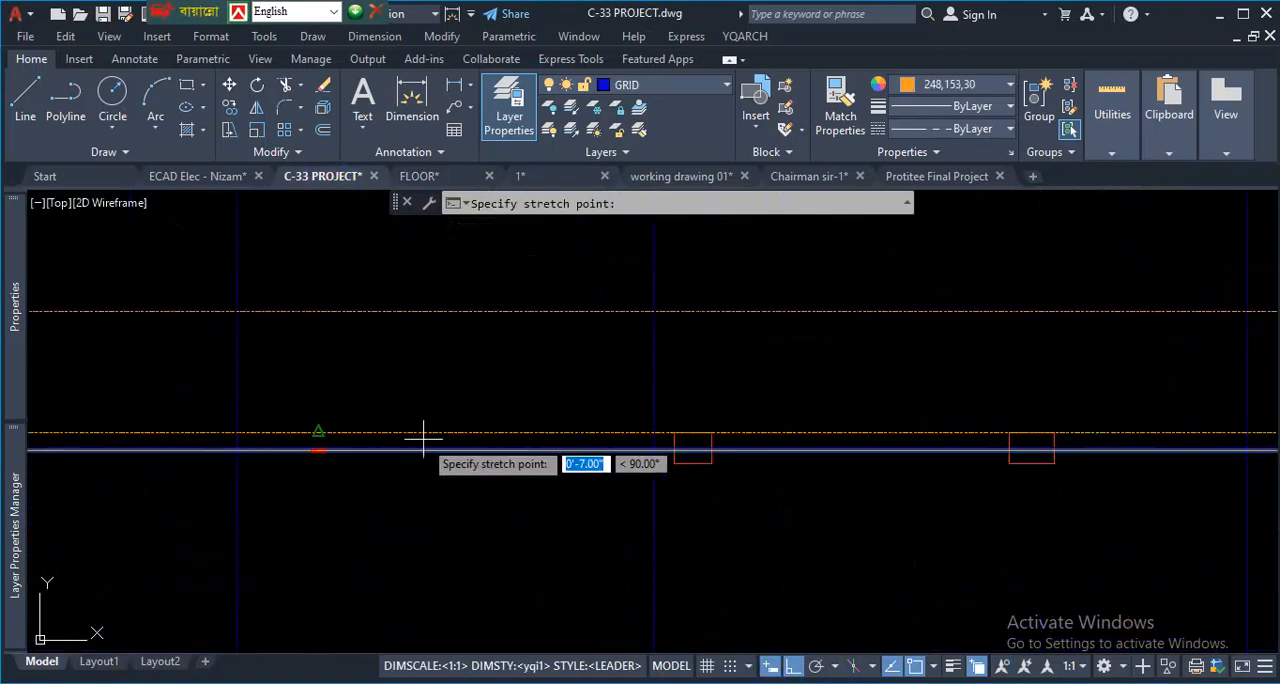
{"action": "key", "text": "Escape"}
{"action": "scroll", "coordinate": [697, 449], "scroll_direction": "up", "scroll_amount": 4}
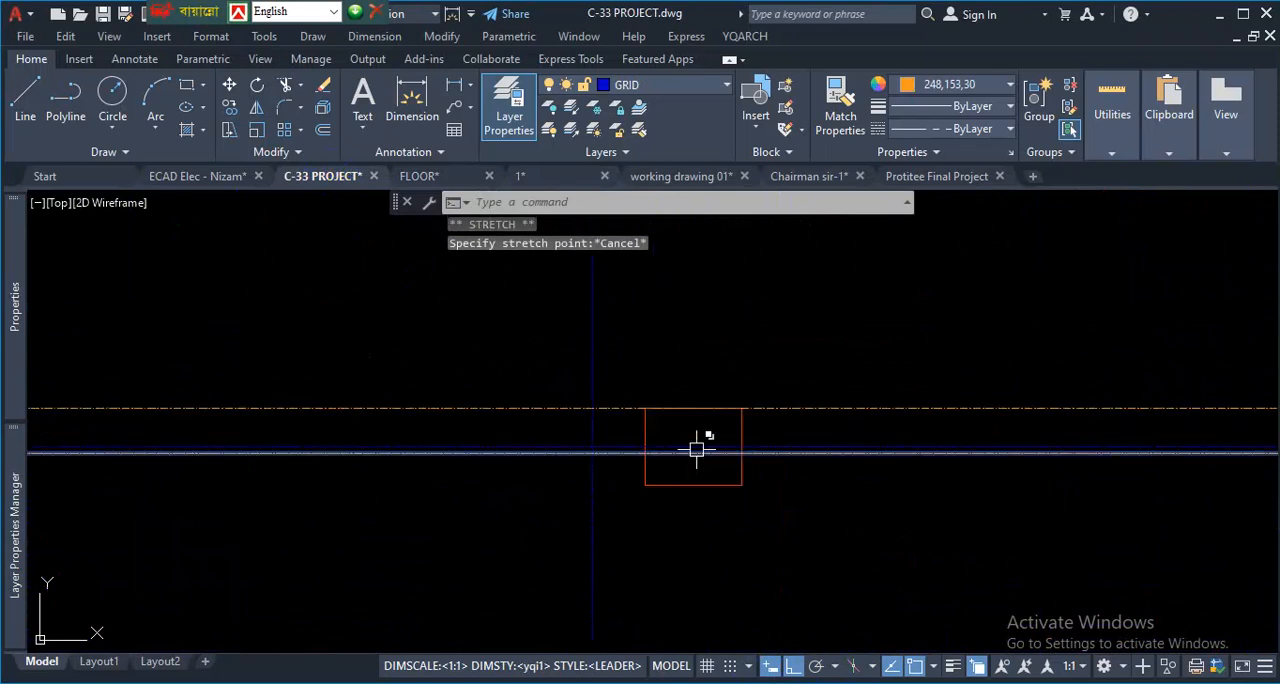
{"action": "left_click", "coordinate": [694, 456]}
{"action": "scroll", "coordinate": [668, 470], "scroll_direction": "down", "scroll_amount": 4}
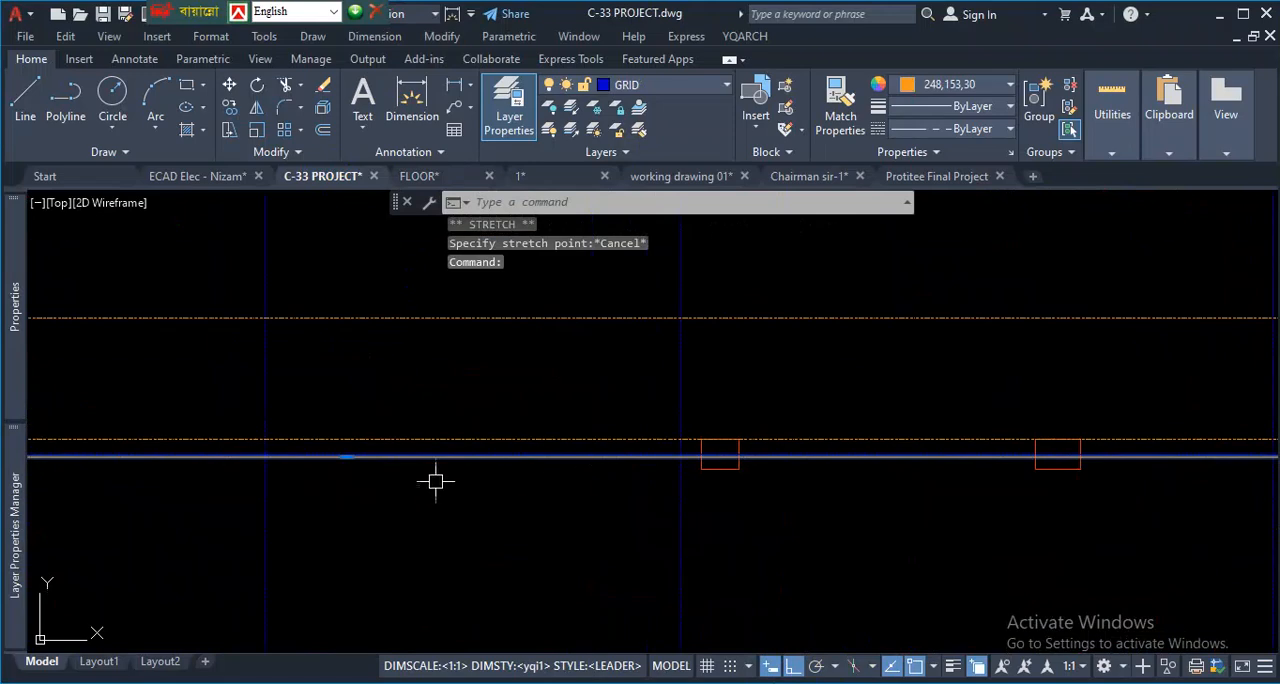
{"action": "left_click", "coordinate": [346, 457]}
{"action": "key", "text": "Escape"}
{"action": "scroll", "coordinate": [760, 442], "scroll_direction": "down", "scroll_amount": 3}
- Examine the gap between the inner and outer rectangles above the top row of columns, where the dimension lines go
{"action": "left_click", "coordinate": [828, 431]}
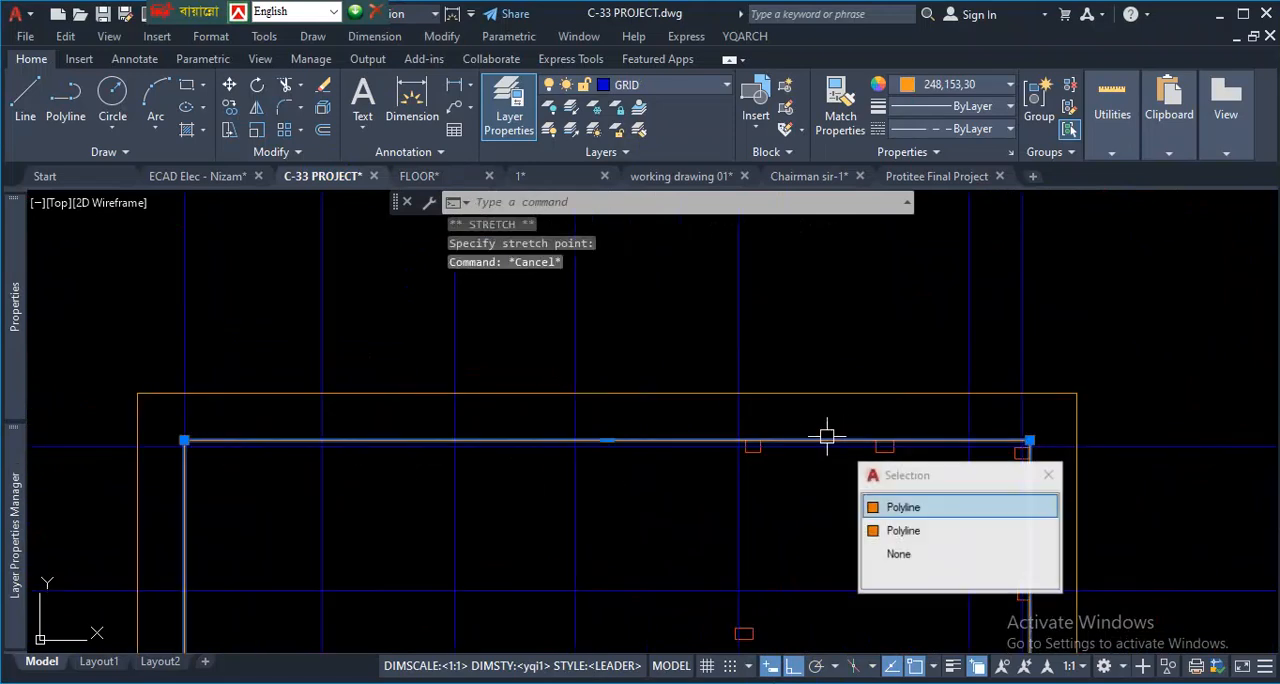
{"action": "left_click", "coordinate": [1047, 484]}
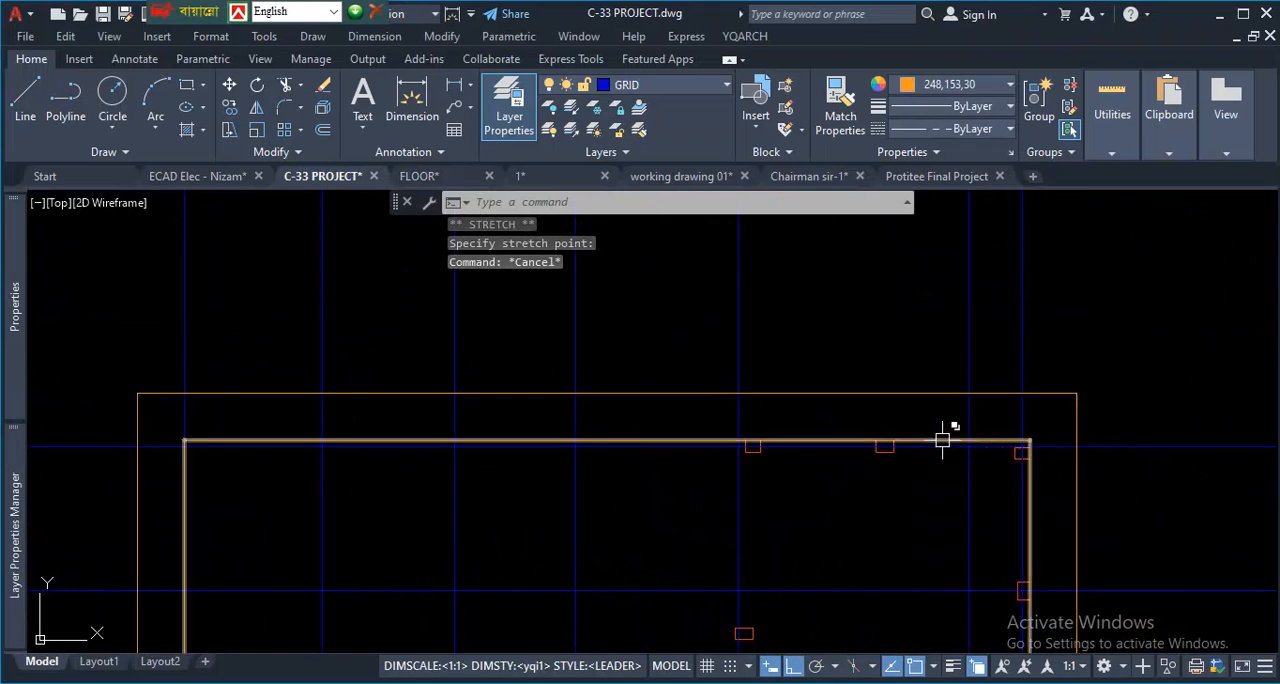
{"action": "left_click", "coordinate": [931, 450]}
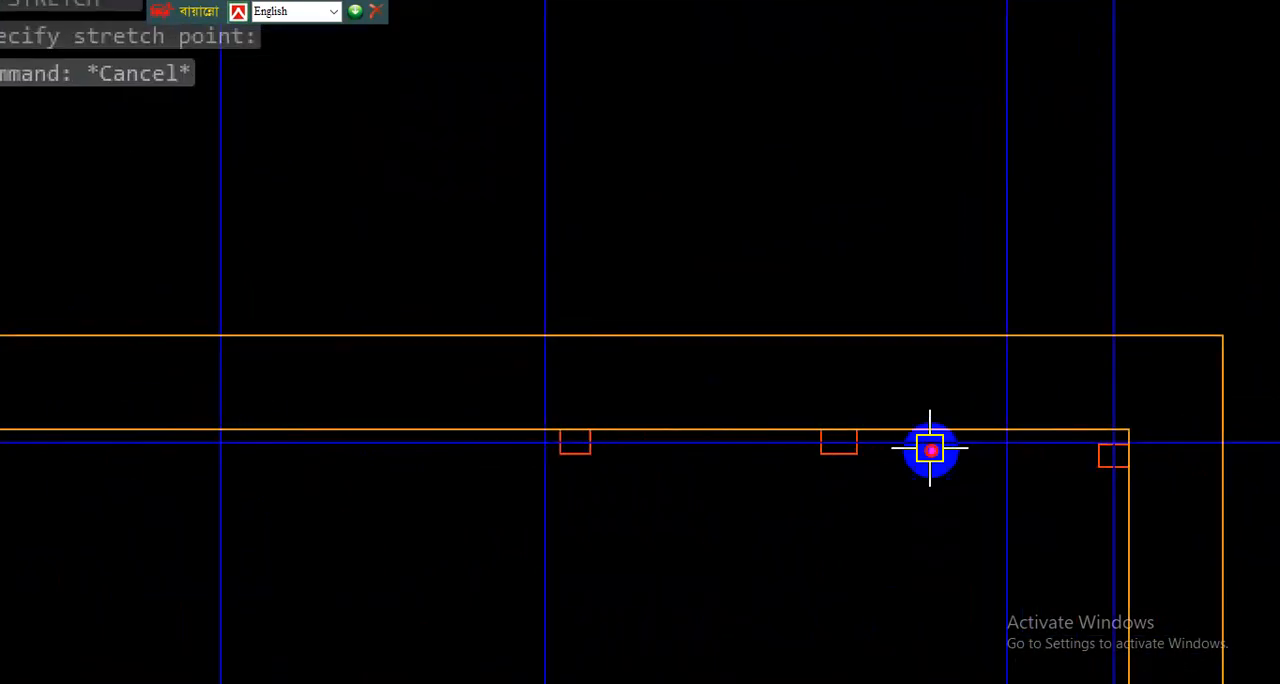
{"action": "left_click_drag", "start_coordinate": [907, 432], "coordinate": [907, 319]}
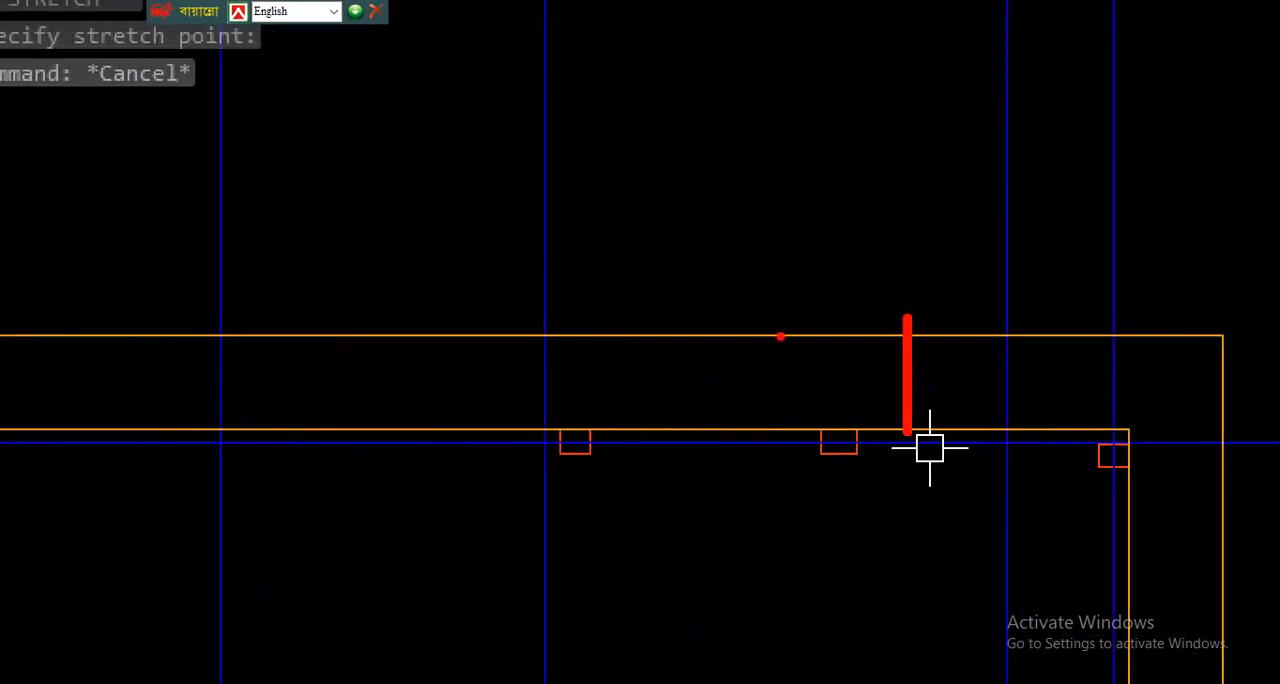
{"action": "left_click_drag", "start_coordinate": [769, 336], "coordinate": [923, 324]}
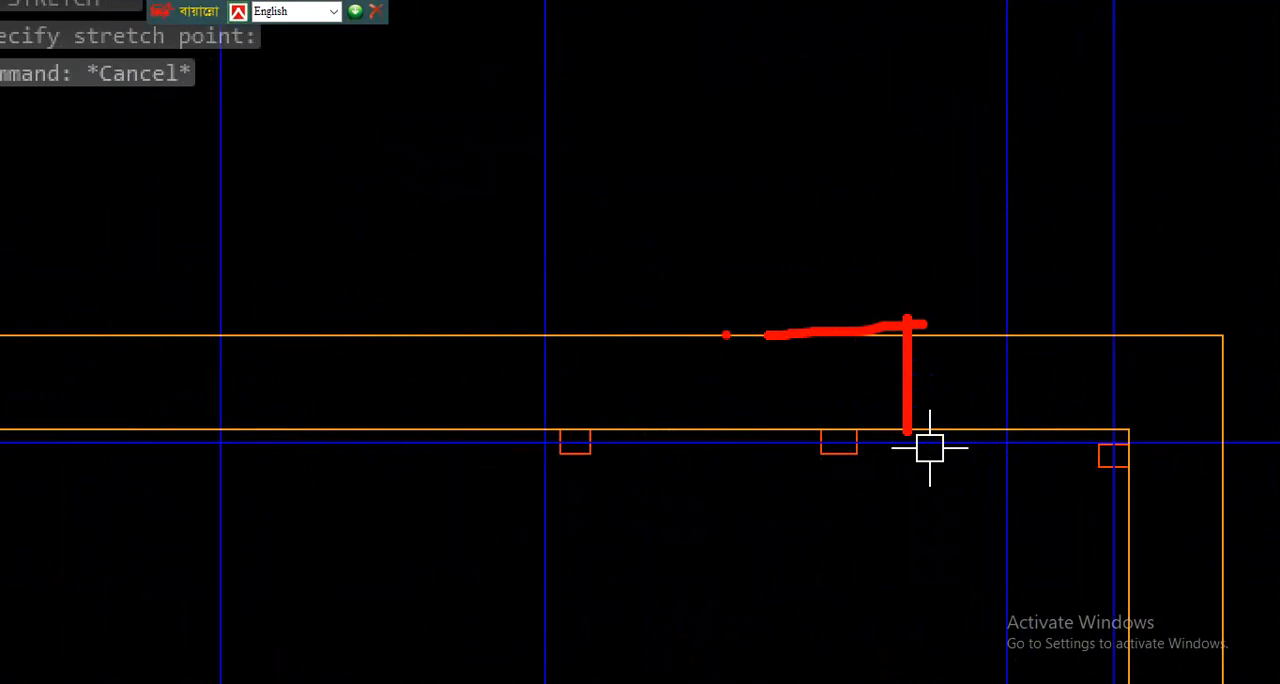
{"action": "left_click_drag", "start_coordinate": [544, 400], "coordinate": [871, 360]}
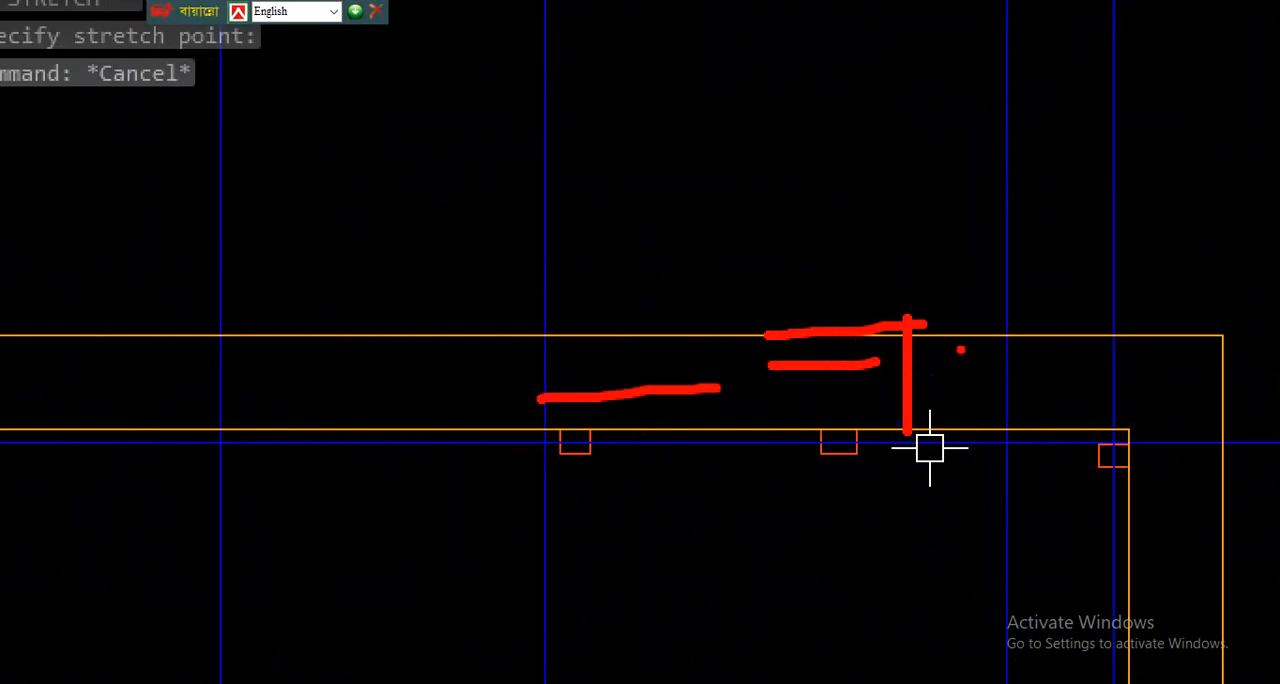
{"action": "key", "text": "Escape"}
- Erase the two overlapping inner rectangles that follow the outer column faces, keeping only the 4' offset rectangle
{"action": "scroll", "coordinate": [838, 447], "scroll_direction": "up", "scroll_amount": 2}
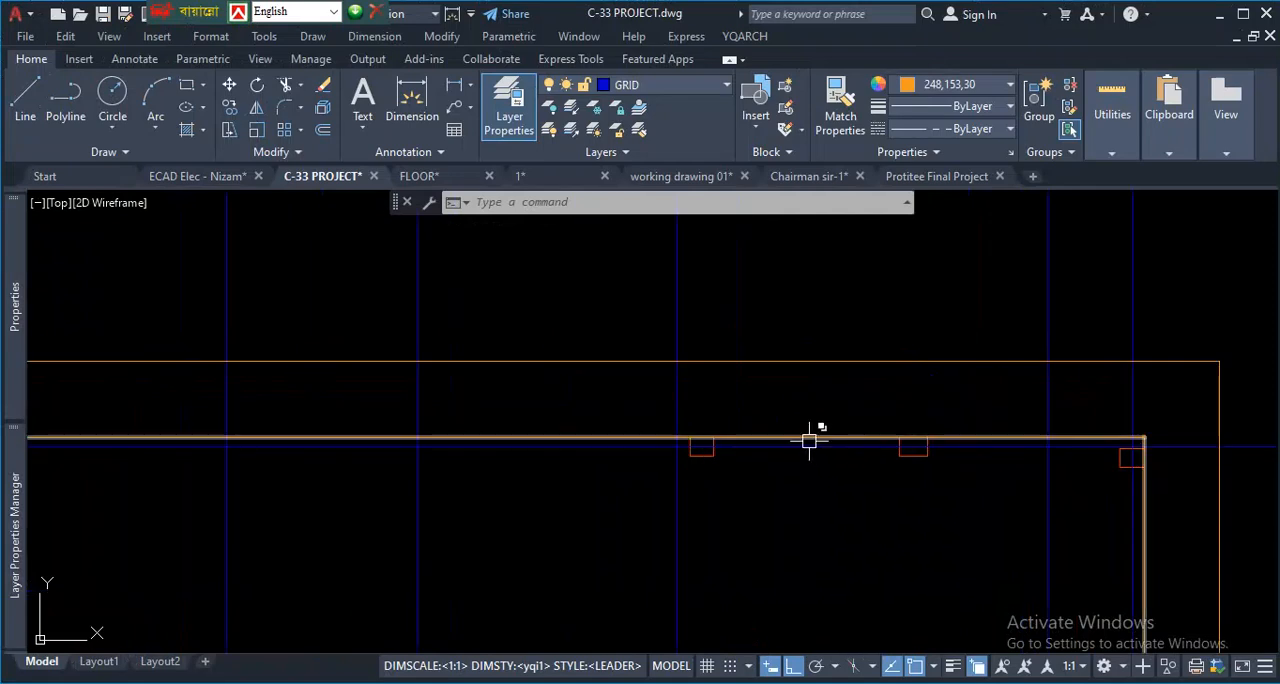
{"action": "left_click", "coordinate": [809, 440]}
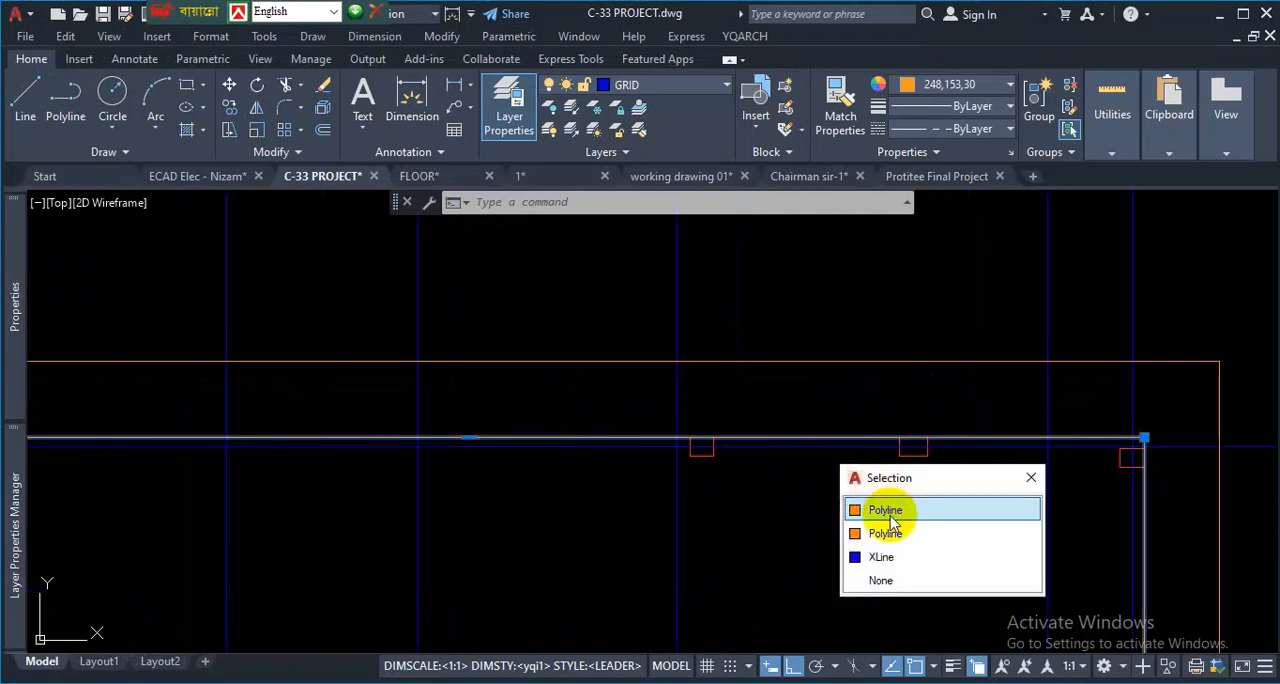
{"action": "left_click", "coordinate": [857, 507]}
{"action": "key", "text": "Delete"}
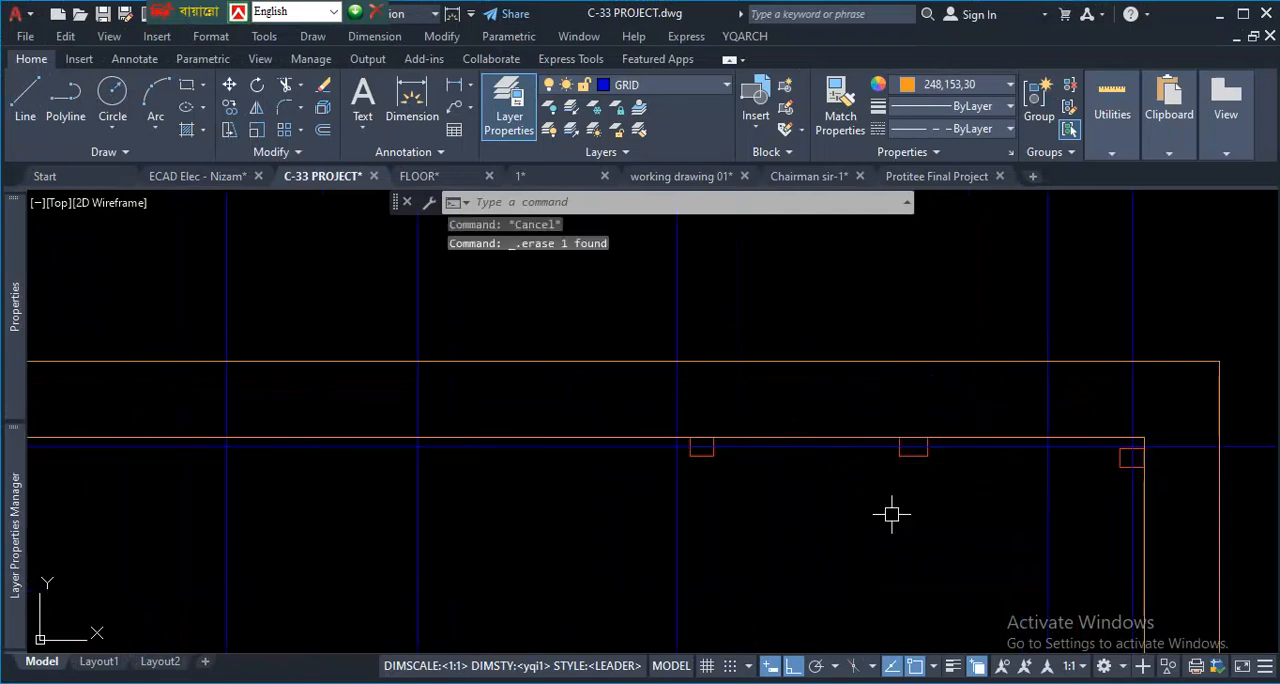
{"action": "left_click", "coordinate": [842, 436]}
{"action": "key", "text": "Delete"}
{"action": "scroll", "coordinate": [903, 400], "scroll_direction": "down", "scroll_amount": 3}
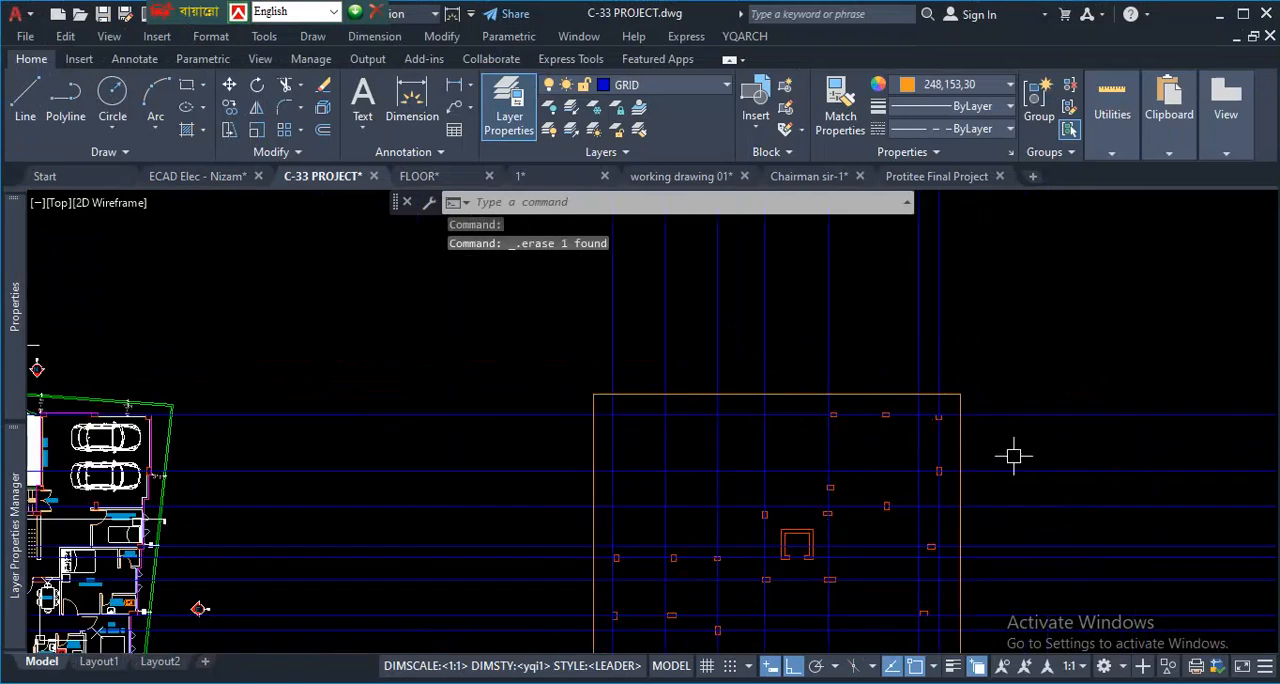
{"action": "scroll", "coordinate": [854, 323], "scroll_direction": "down", "scroll_amount": 3}
{"action": "scroll", "coordinate": [944, 363], "scroll_direction": "up", "scroll_amount": 1}
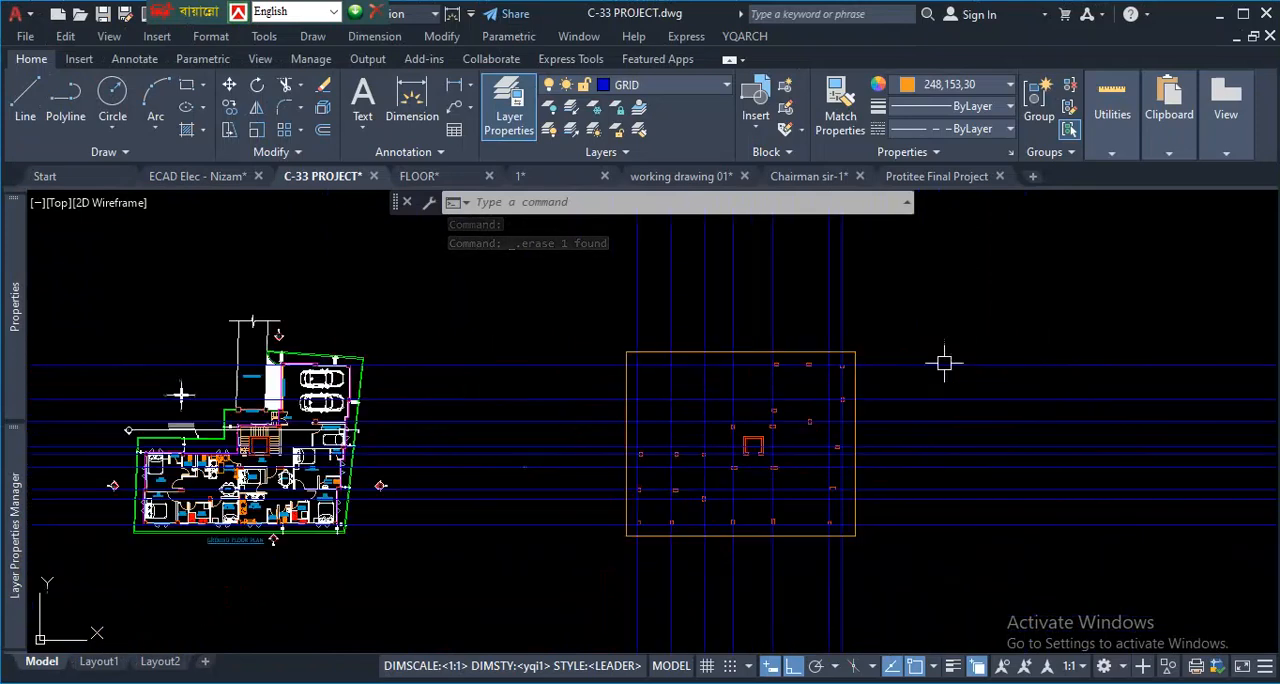
{"action": "key", "text": "ctrl+1"}
{"action": "left_click", "coordinate": [728, 547]}
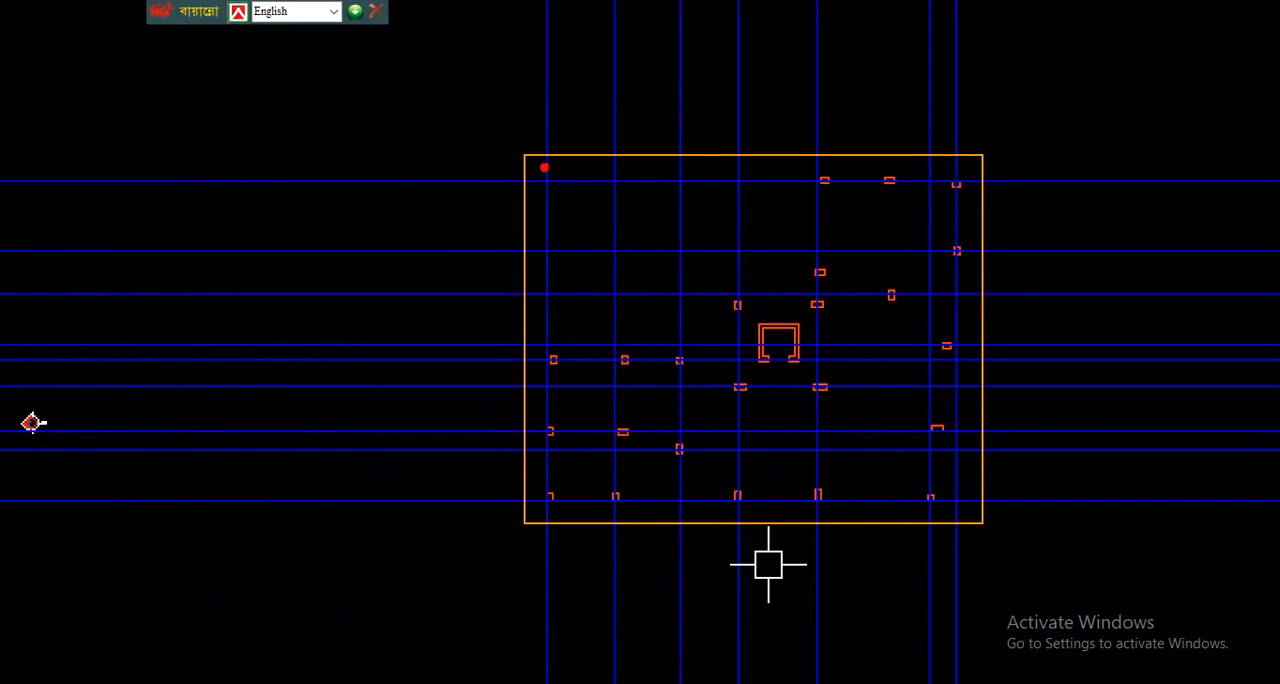
{"action": "mouse_move", "coordinate": [531, 153]}
{"action": "left_mouse_down"}
{"action": "mouse_move", "coordinate": [517, 357]}
{"action": "mouse_move", "coordinate": [543, 520]}
{"action": "mouse_move", "coordinate": [988, 516]}
{"action": "left_mouse_up"}
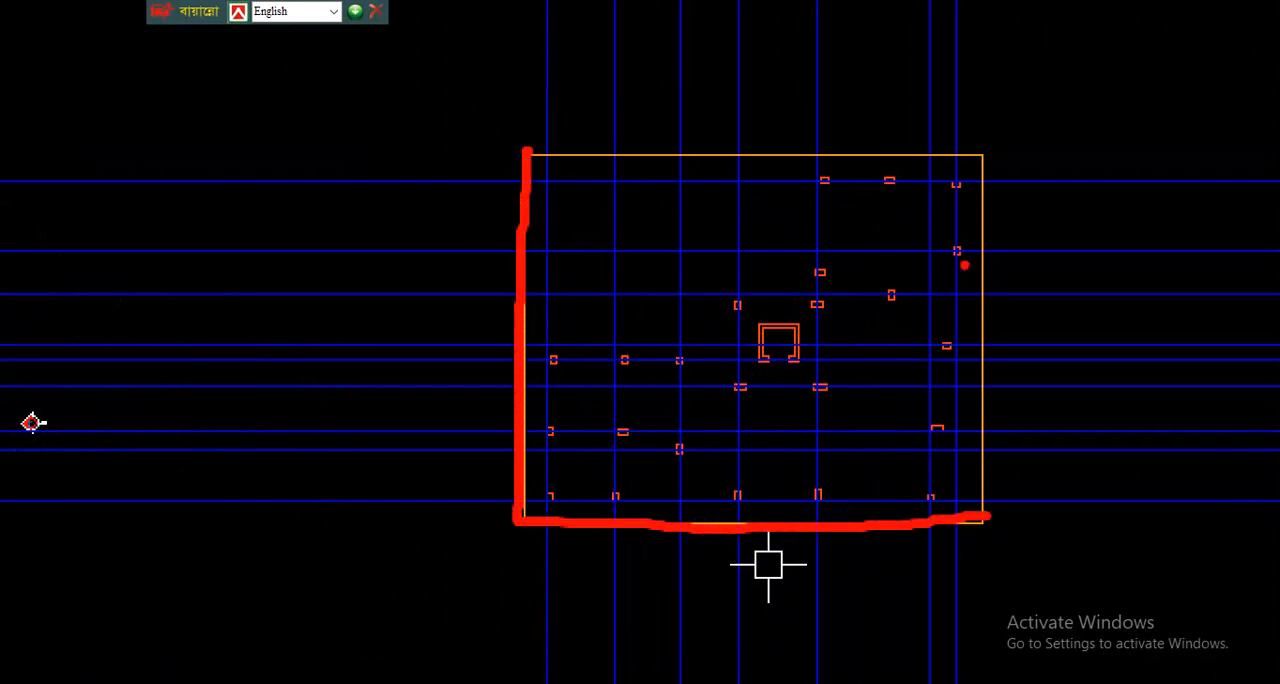
{"action": "left_click_drag", "start_coordinate": [1052, 20], "coordinate": [577, 92]}
{"action": "left_click_drag", "start_coordinate": [515, 33], "coordinate": [793, 60]}
{"action": "mouse_move", "coordinate": [271, 186]}
{"action": "left_mouse_down"}
{"action": "mouse_move", "coordinate": [257, 391]}
{"action": "mouse_move", "coordinate": [225, 548]}
{"action": "left_mouse_up"}
{"action": "left_click_drag", "start_coordinate": [178, 216], "coordinate": [365, 420]}
{"action": "left_click", "coordinate": [549, 355]}
{"action": "left_click_drag", "start_coordinate": [551, 354], "coordinate": [521, 355]}
{"action": "left_click_drag", "start_coordinate": [945, 345], "coordinate": [984, 345]}
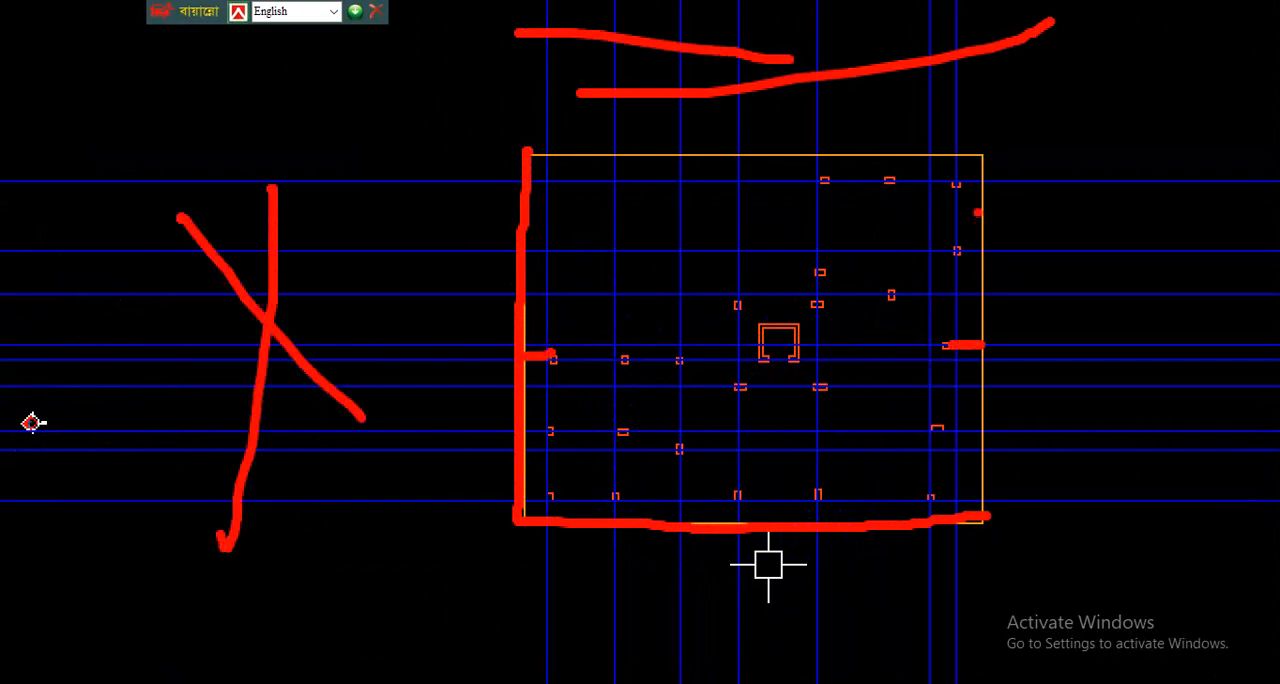
{"action": "left_click_drag", "start_coordinate": [960, 194], "coordinate": [1010, 184]}
{"action": "key", "text": "Escape"}
{"action": "scroll", "coordinate": [811, 370], "scroll_direction": "up", "scroll_amount": 10}
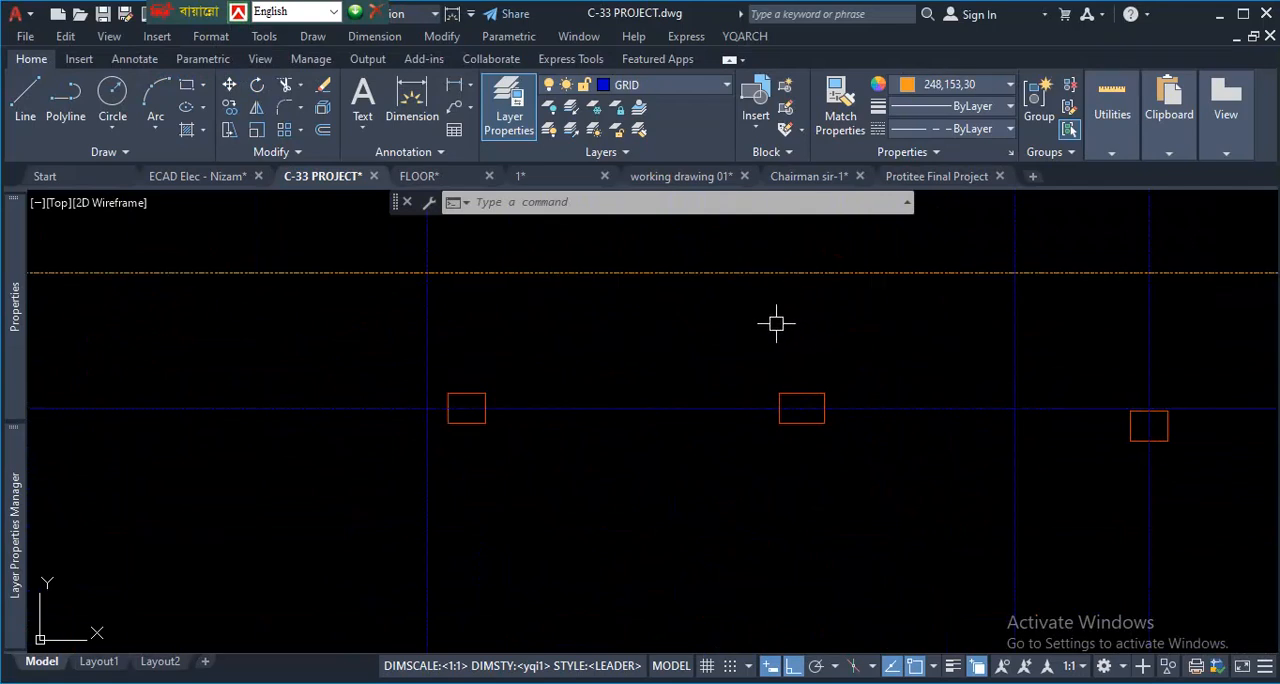
{"action": "scroll", "coordinate": [776, 323], "scroll_direction": "down", "scroll_amount": 4}
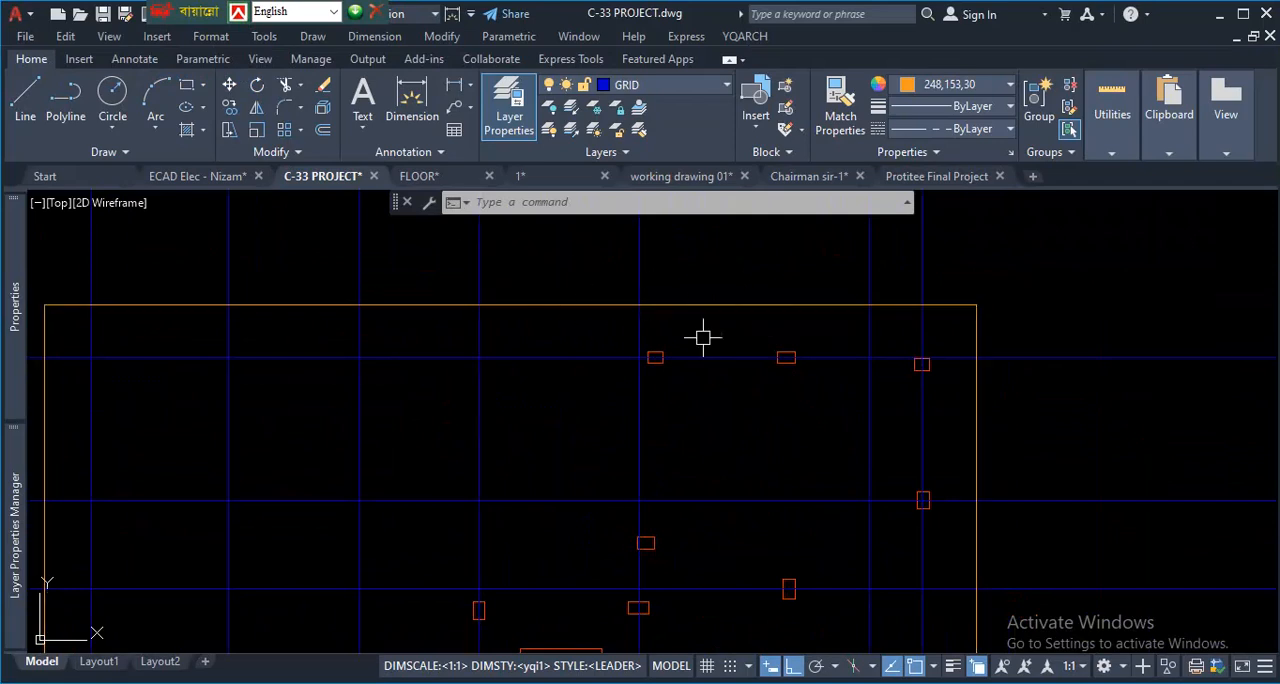
{"action": "scroll", "coordinate": [700, 338], "scroll_direction": "down", "scroll_amount": 3}
{"action": "scroll", "coordinate": [680, 340], "scroll_direction": "up", "scroll_amount": 3}
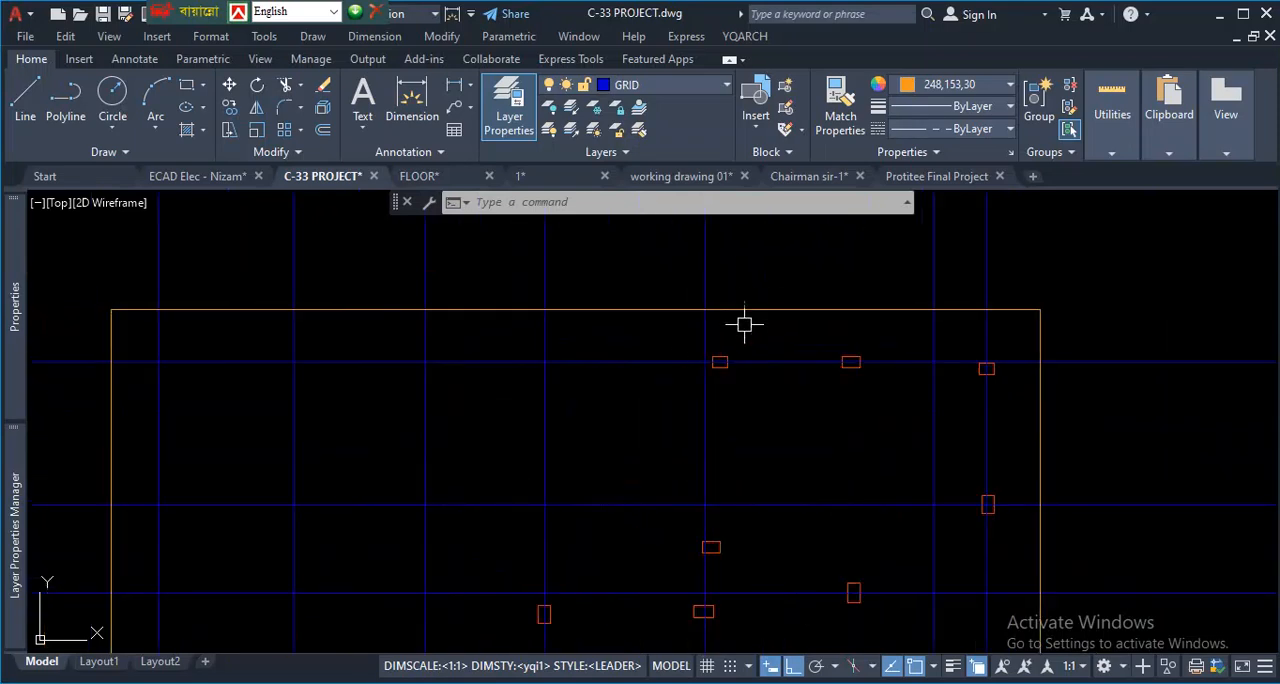
{"action": "scroll", "coordinate": [722, 332], "scroll_direction": "down", "scroll_amount": 5}
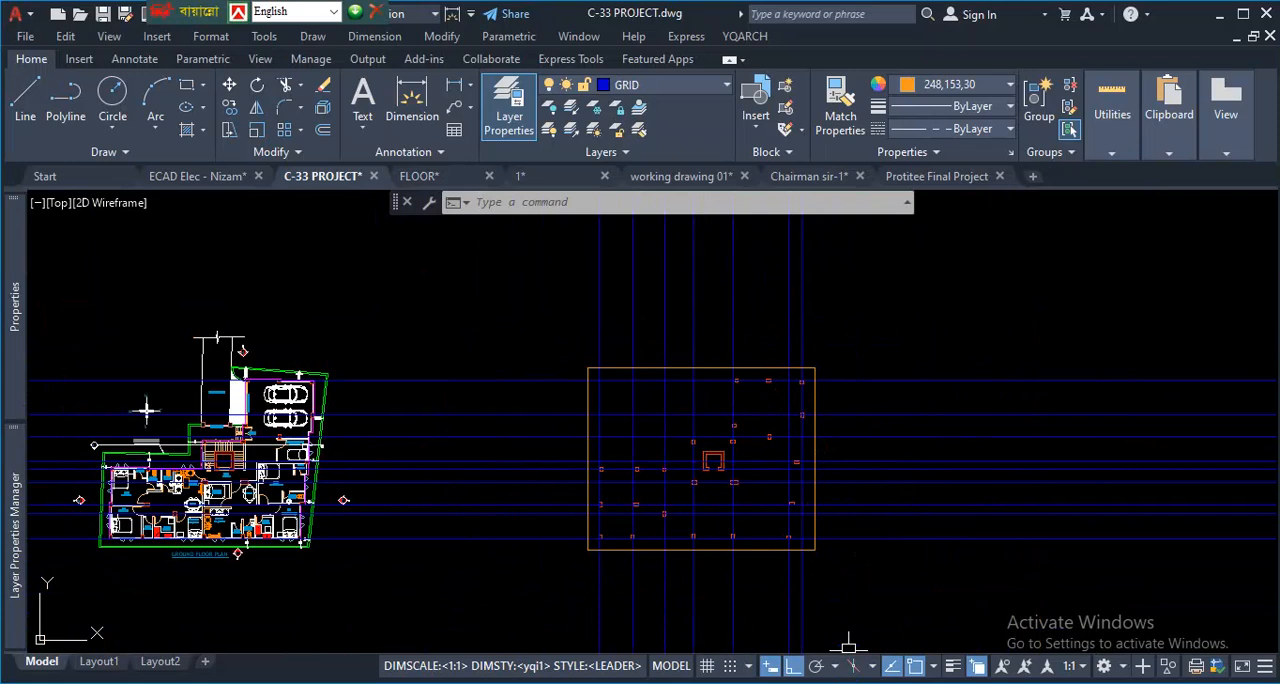
{"action": "scroll", "coordinate": [845, 361], "scroll_direction": "up", "scroll_amount": 2}
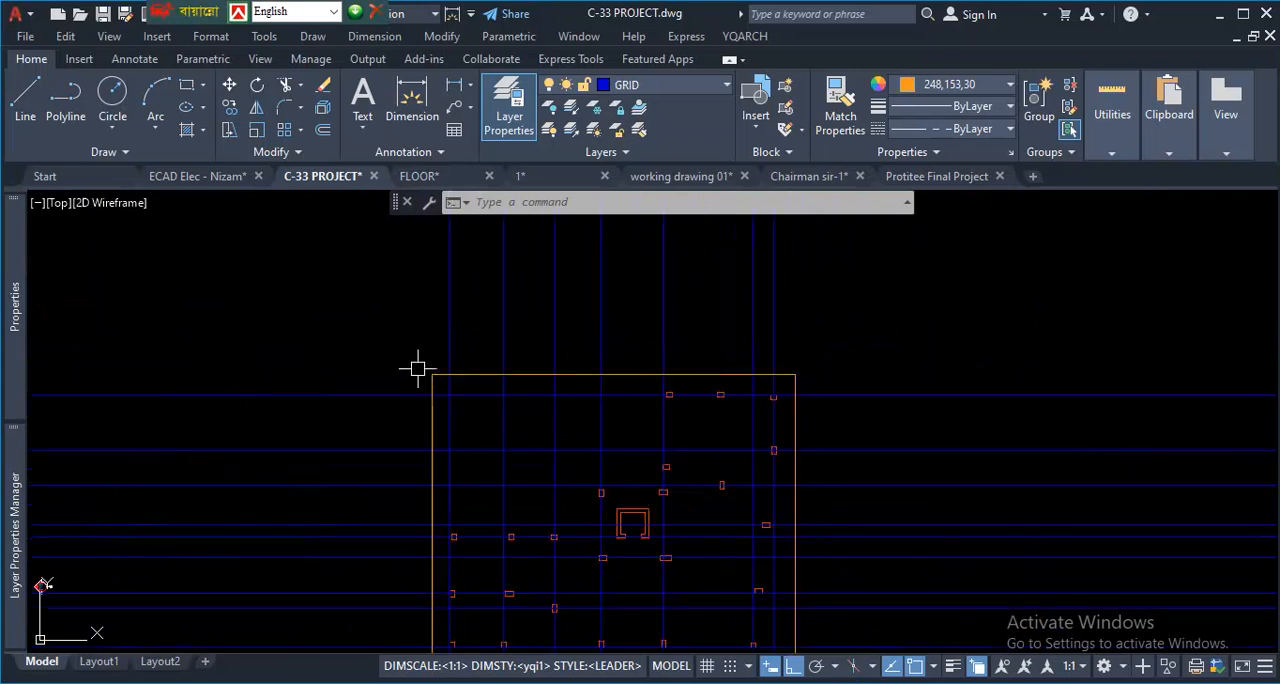
{"action": "scroll", "coordinate": [805, 337], "scroll_direction": "down", "scroll_amount": 2}
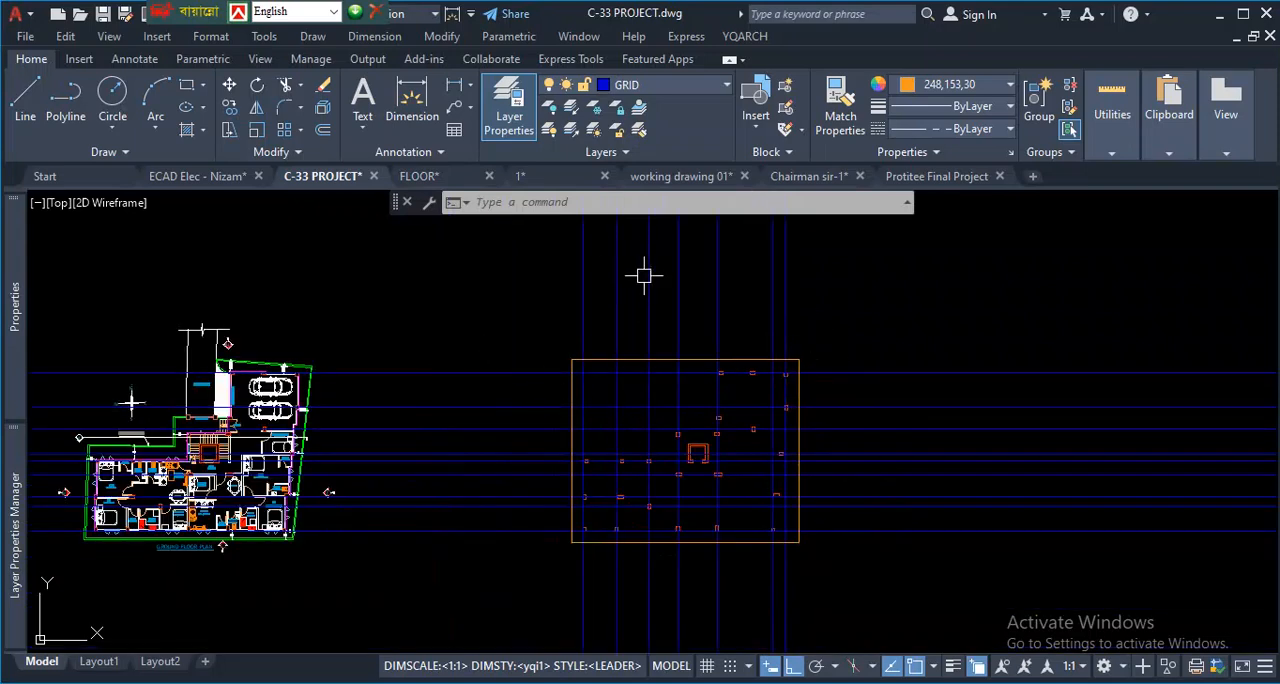
- Trim all grid lines outside the 4' offset rectangle with EXTRIM, using the rectangle as the cutting edge
{"action": "type", "text": "EXTRIM"}
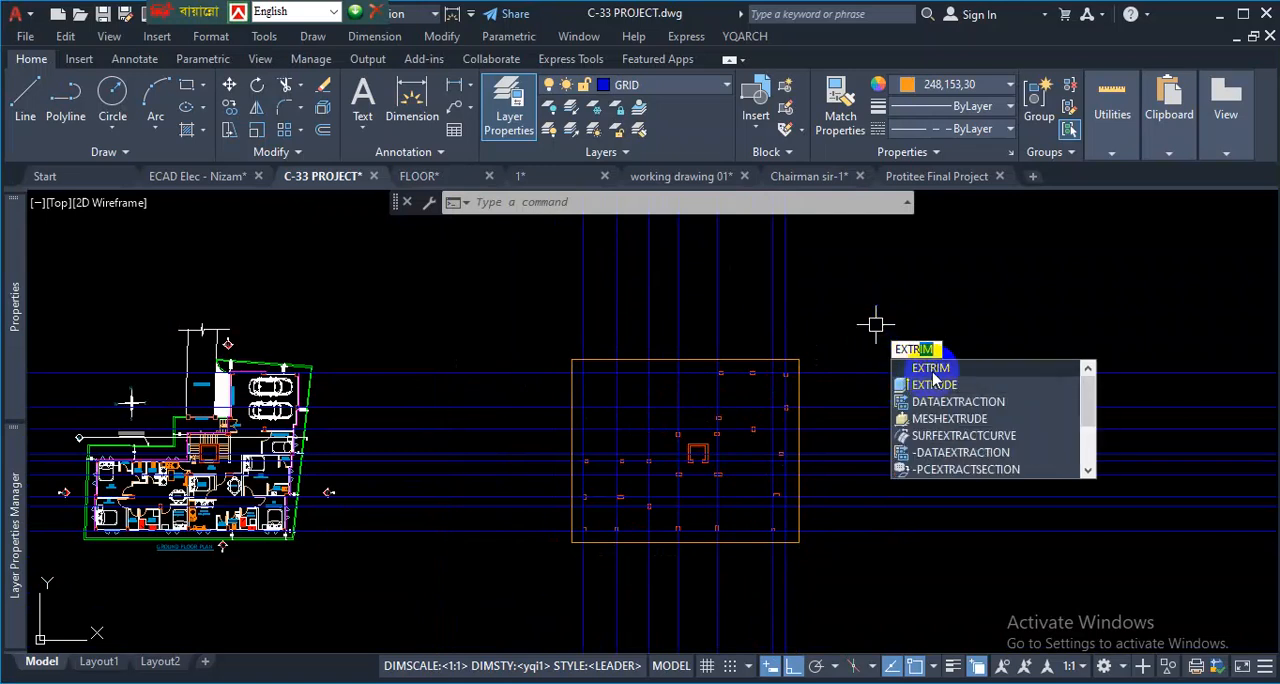
{"action": "left_click", "coordinate": [932, 372]}
{"action": "scroll", "coordinate": [771, 354], "scroll_direction": "up", "scroll_amount": 2}
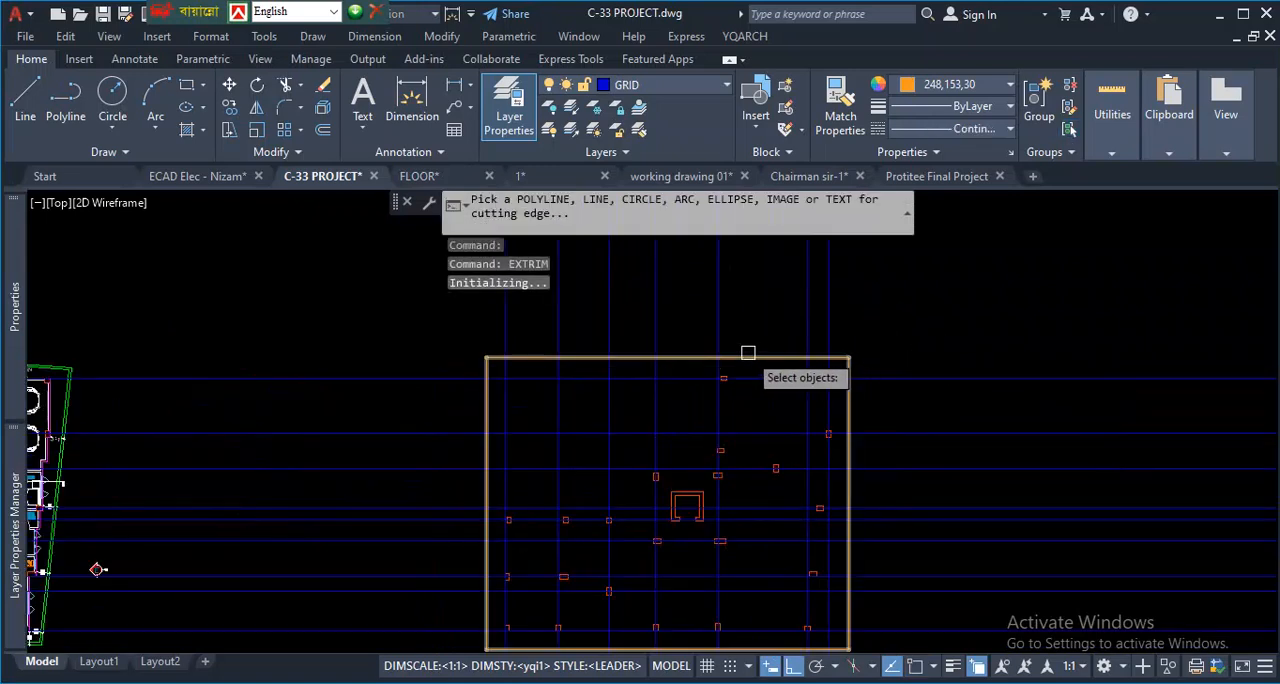
{"action": "left_click", "coordinate": [748, 355]}
{"action": "scroll", "coordinate": [770, 360], "scroll_direction": "down", "scroll_amount": 3}
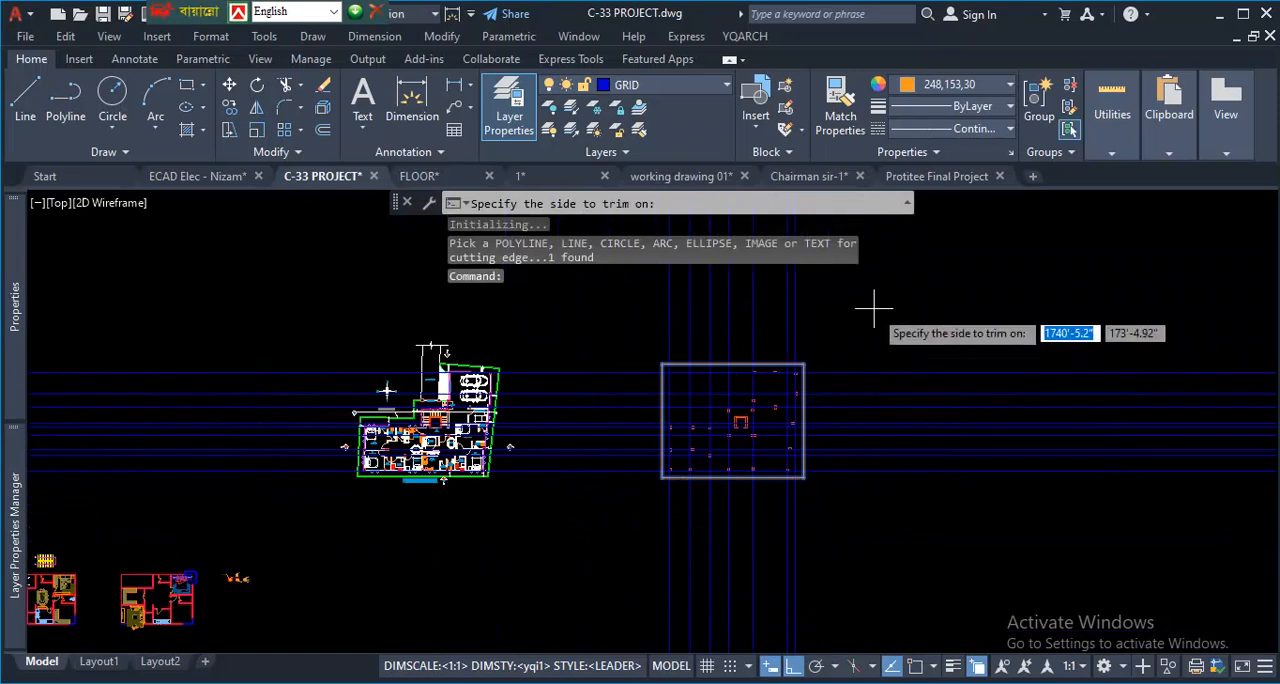
{"action": "left_click", "coordinate": [852, 330]}
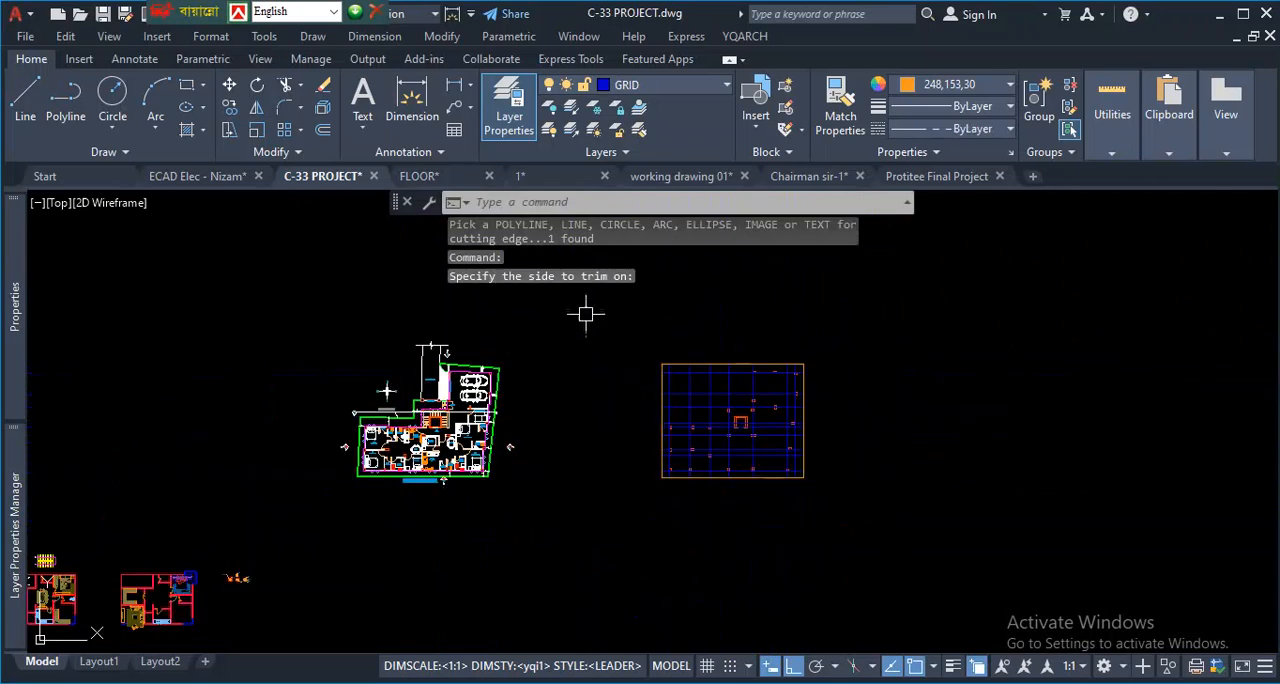
- Erase the offset boundary rectangle around the trimmed grid lines
{"action": "scroll", "coordinate": [777, 364], "scroll_direction": "up", "scroll_amount": 2}
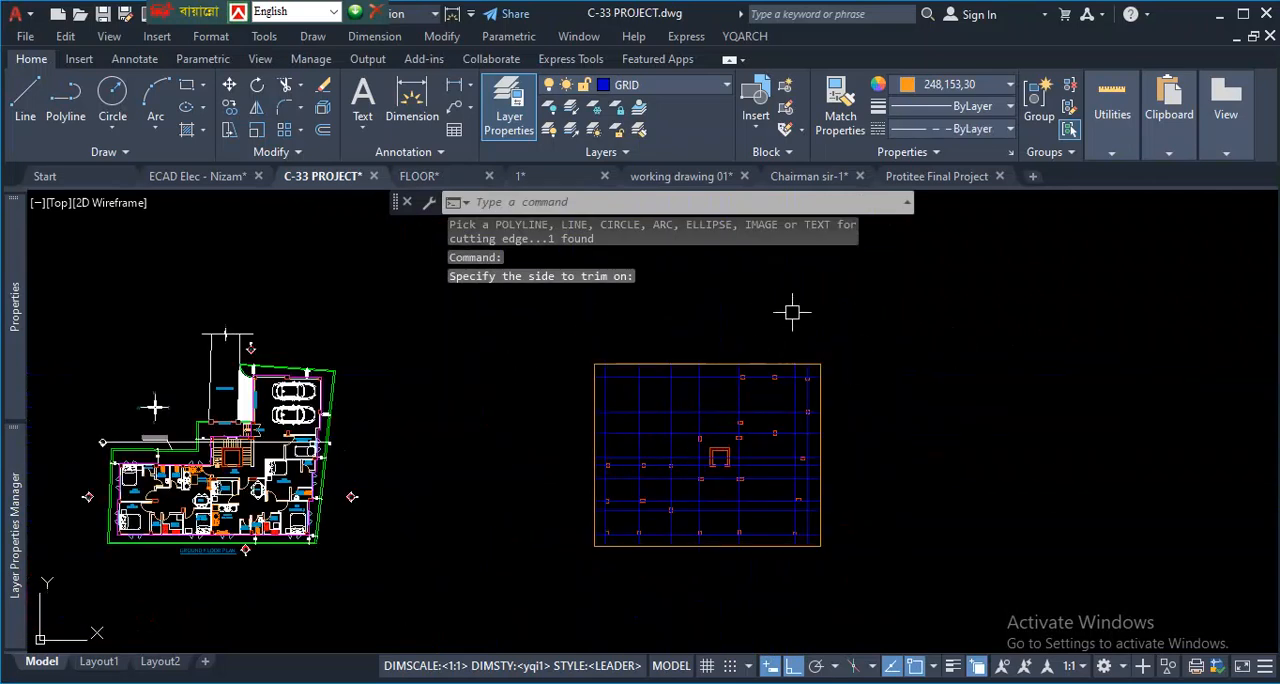
{"action": "scroll", "coordinate": [829, 314], "scroll_direction": "down", "scroll_amount": 4}
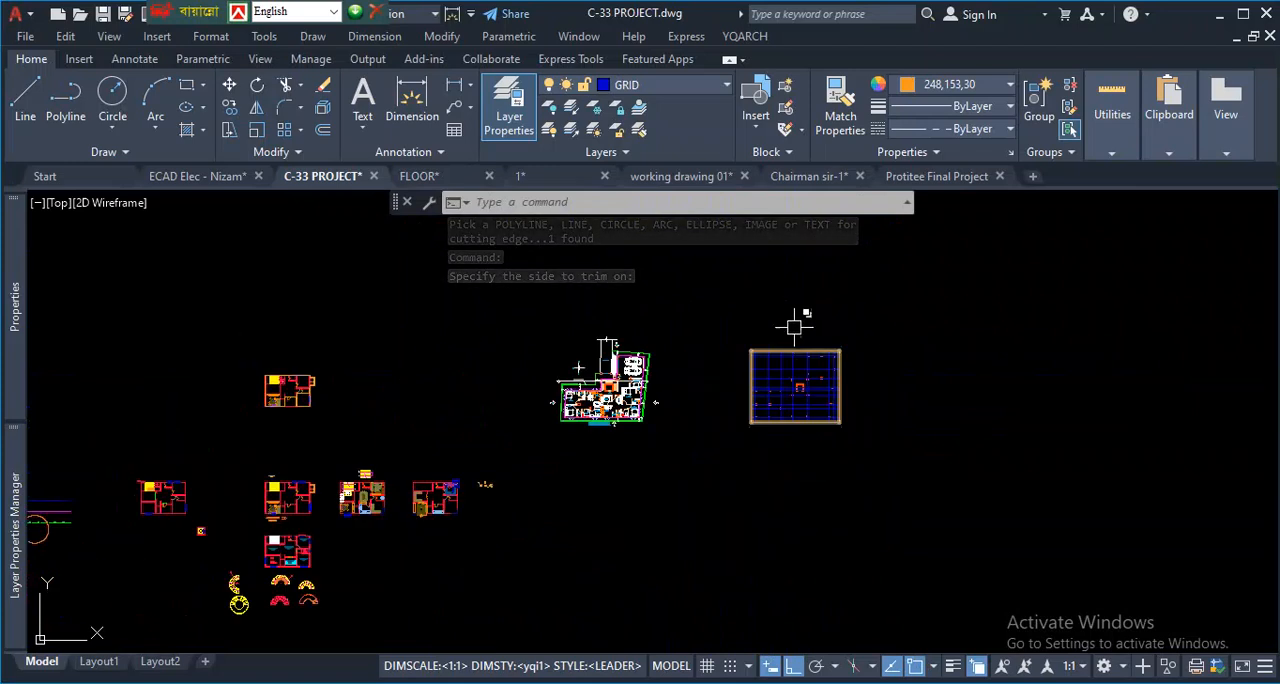
{"action": "scroll", "coordinate": [795, 325], "scroll_direction": "up", "scroll_amount": 2}
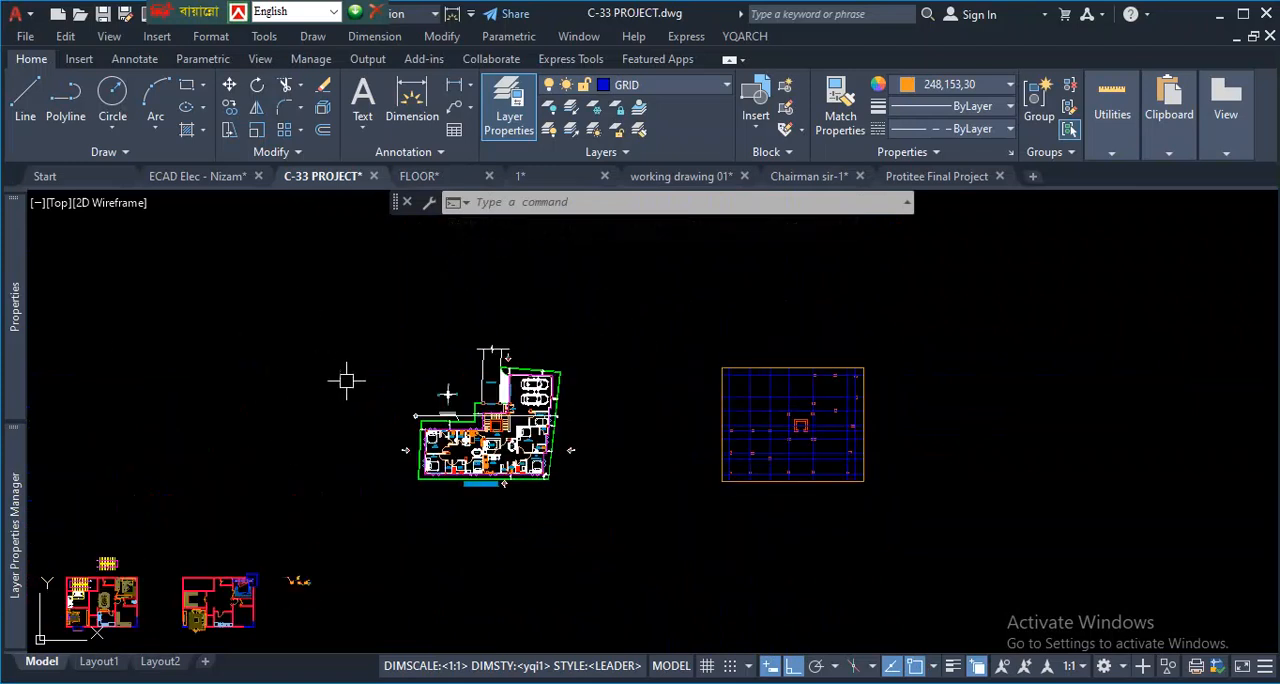
{"action": "scroll", "coordinate": [887, 373], "scroll_direction": "up", "scroll_amount": 4}
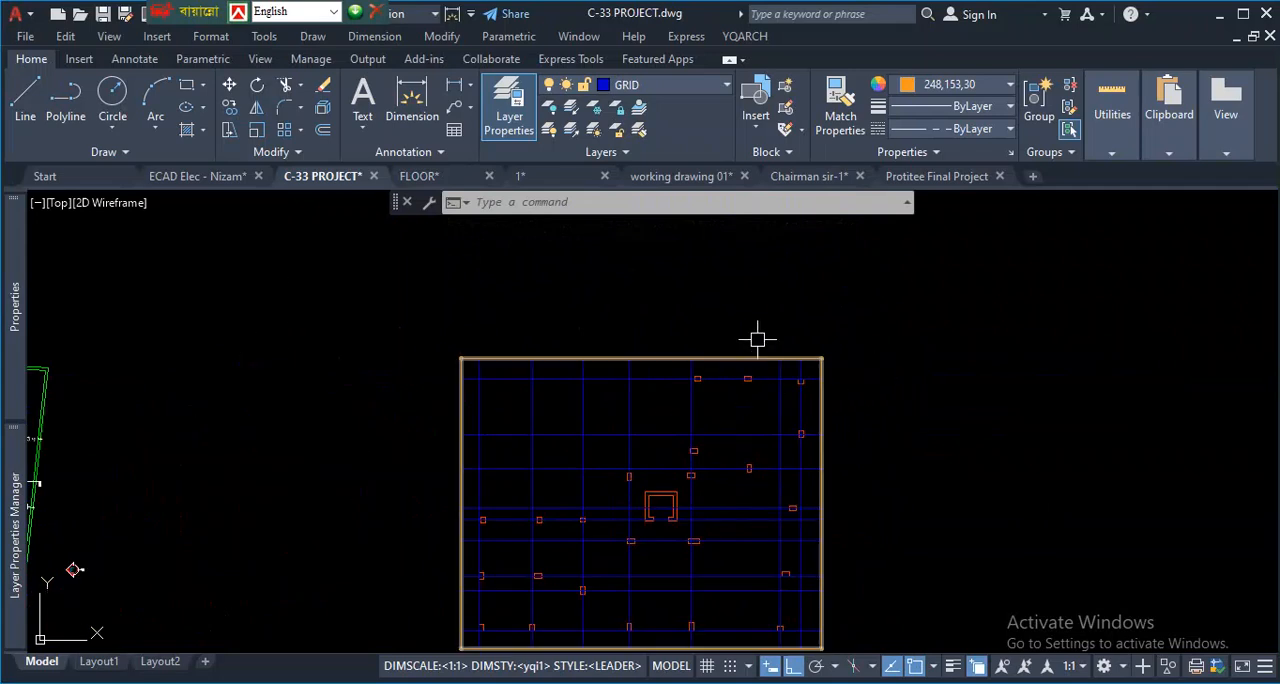
{"action": "scroll", "coordinate": [795, 315], "scroll_direction": "down", "scroll_amount": 2}
{"action": "scroll", "coordinate": [766, 326], "scroll_direction": "up", "scroll_amount": 2}
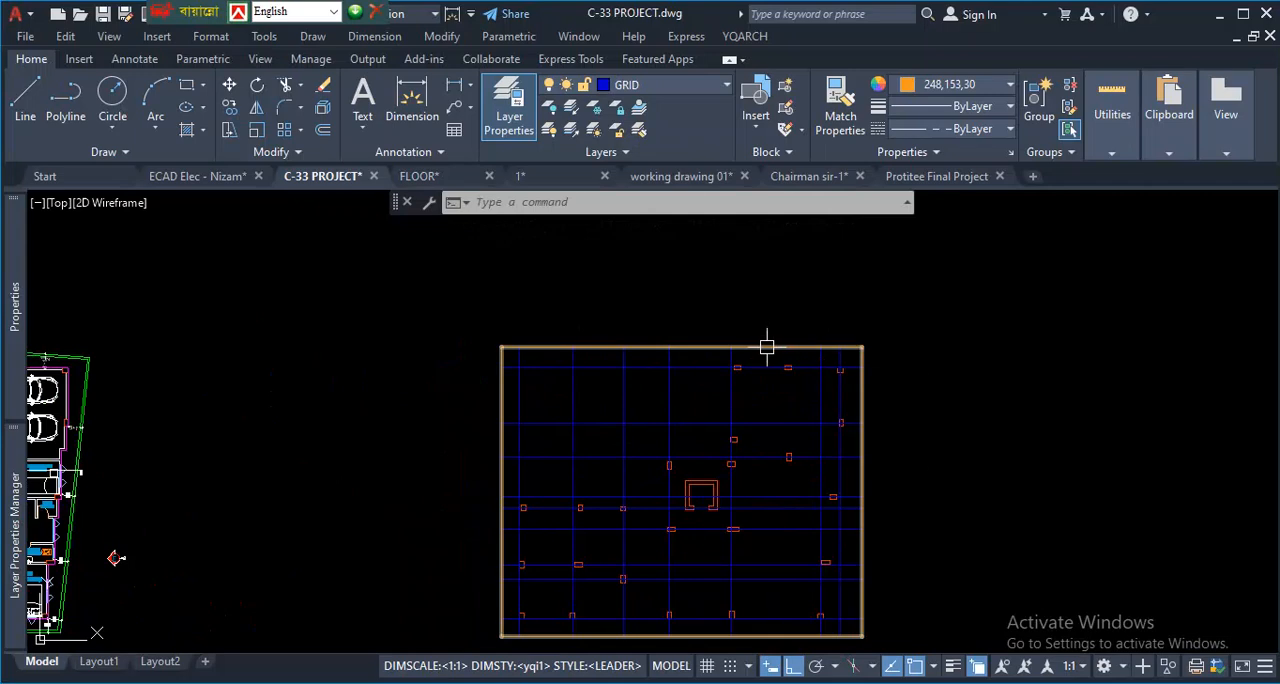
{"action": "left_click", "coordinate": [767, 346]}
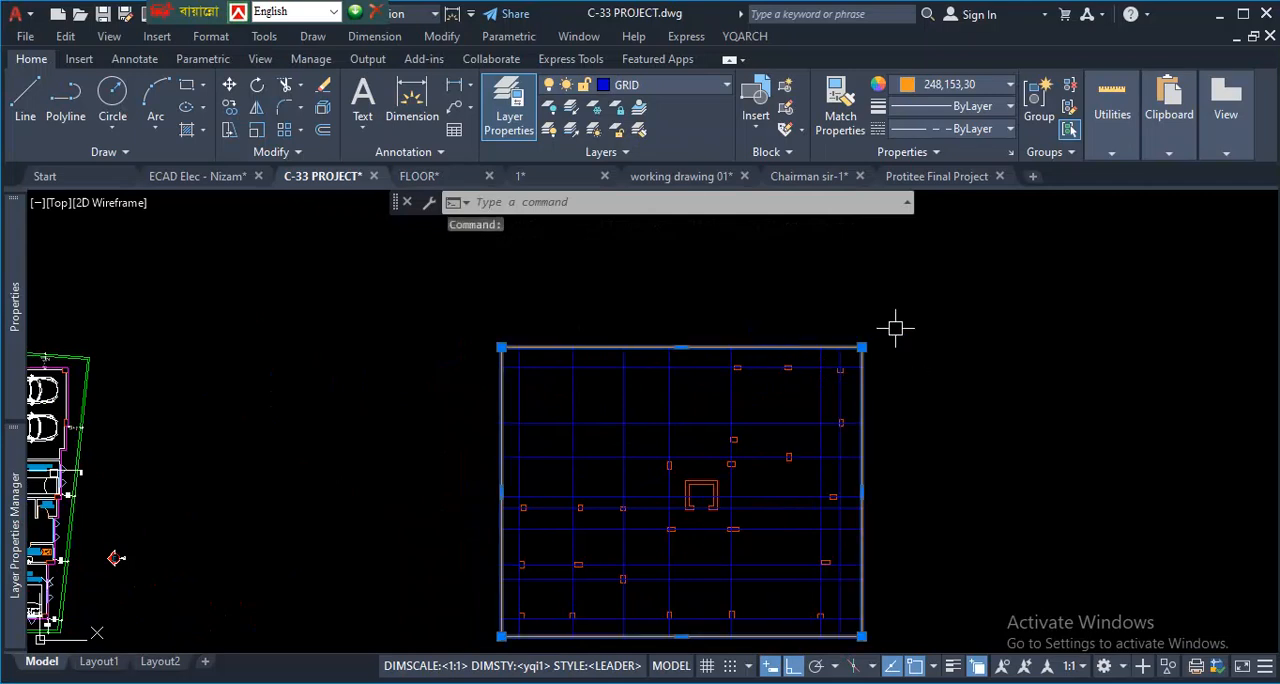
{"action": "key", "text": "Delete"}
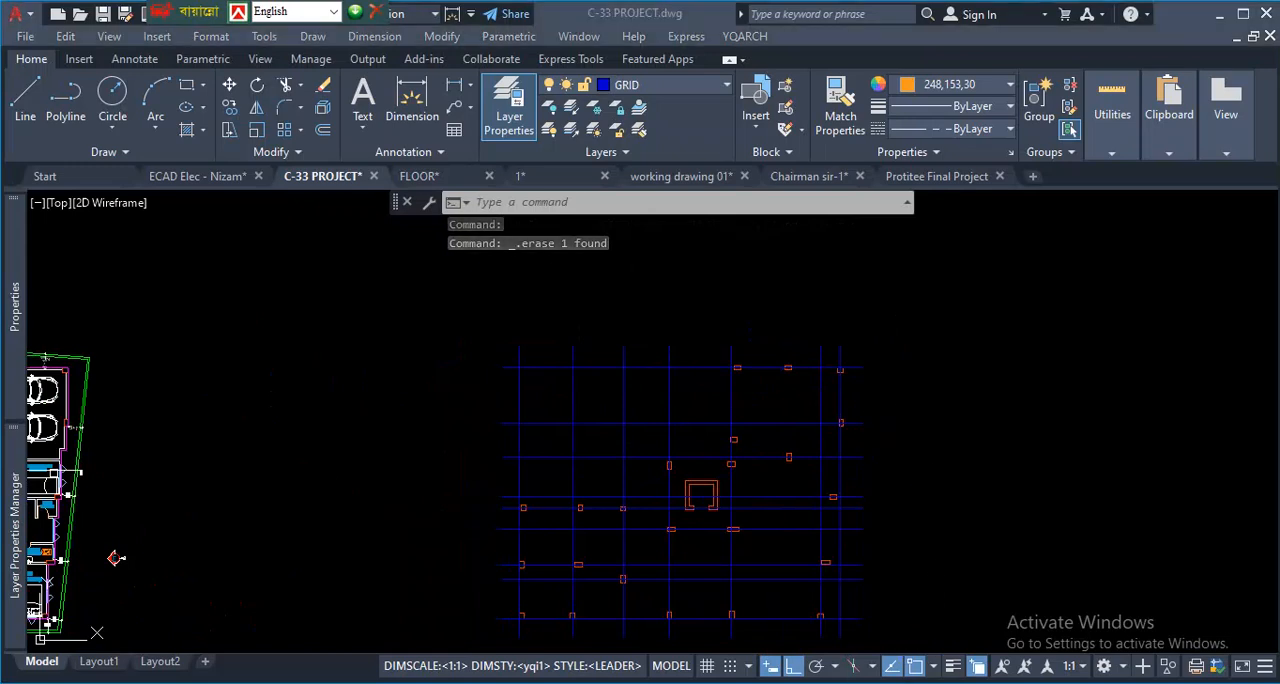
{"action": "scroll", "coordinate": [927, 645], "scroll_direction": "up", "scroll_amount": 2}
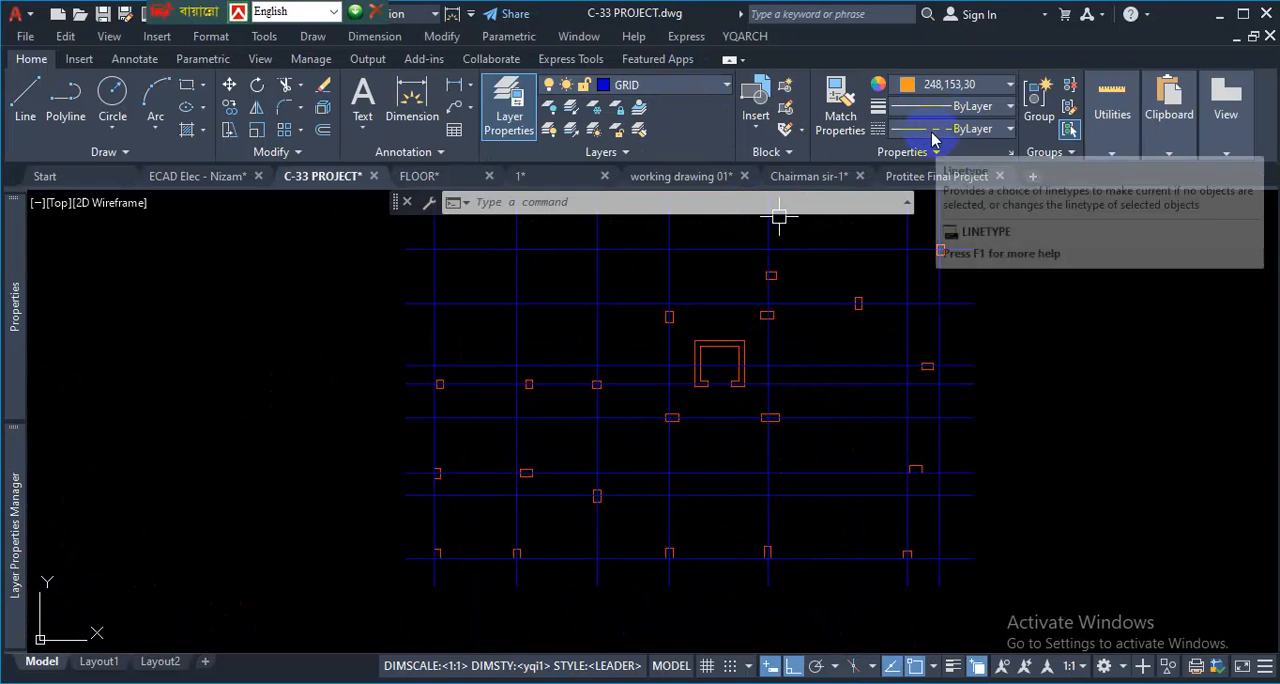
{"action": "scroll", "coordinate": [685, 451], "scroll_direction": "down", "scroll_amount": 2}
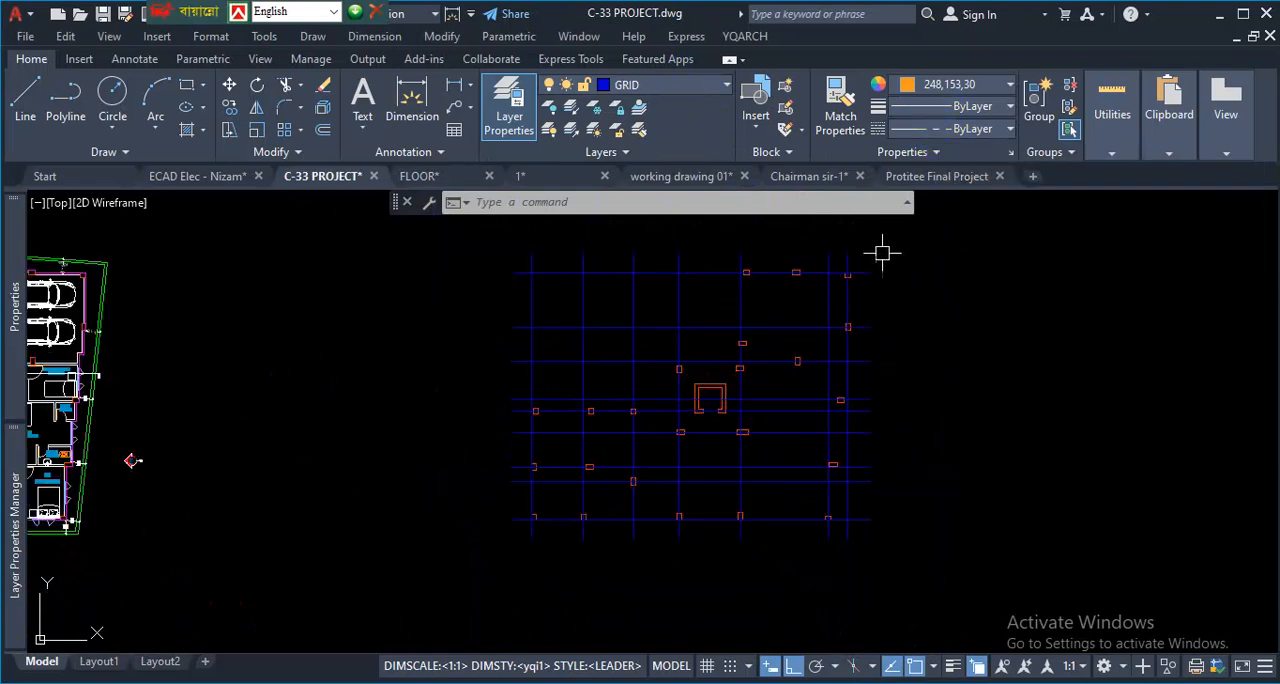
{"action": "scroll", "coordinate": [882, 253], "scroll_direction": "up", "scroll_amount": 2}
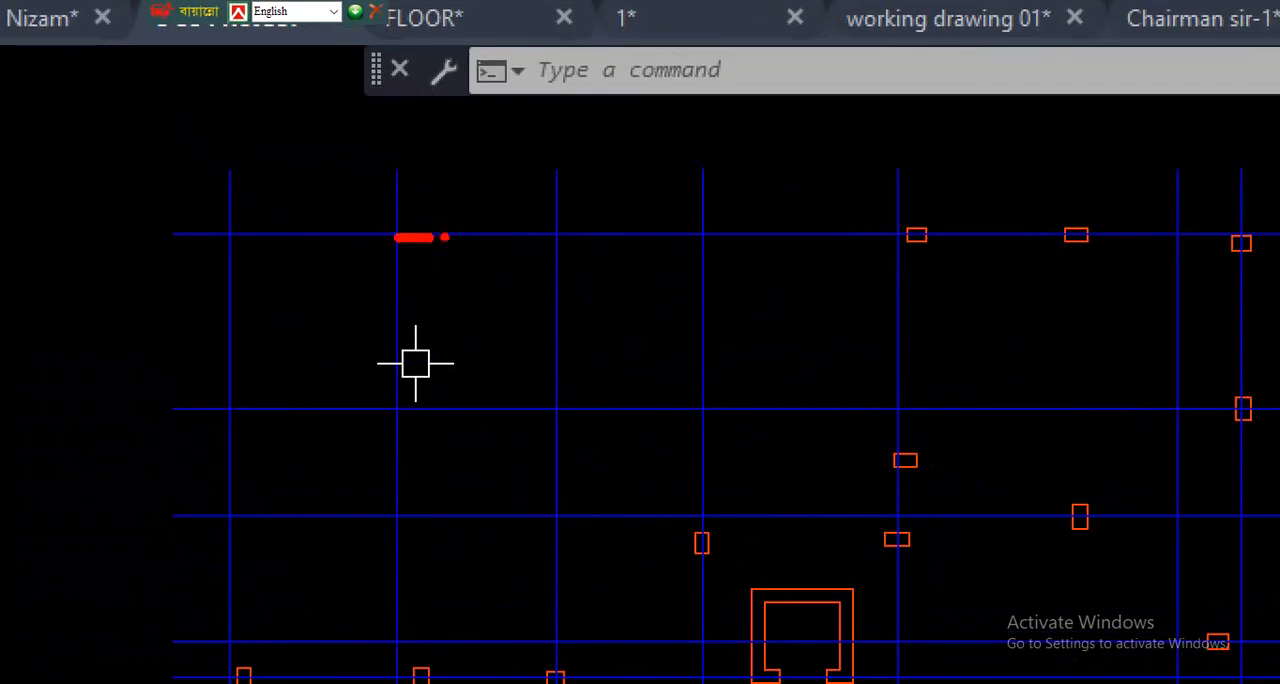
{"action": "mouse_move", "coordinate": [453, 235]}
{"action": "left_mouse_down"}
{"action": "mouse_move", "coordinate": [528, 218]}
{"action": "mouse_move", "coordinate": [685, 227]}
{"action": "left_mouse_up"}
{"action": "scroll", "coordinate": [660, 317], "scroll_direction": "down", "scroll_amount": 2}
{"action": "scroll", "coordinate": [686, 317], "scroll_direction": "up", "scroll_amount": 3}
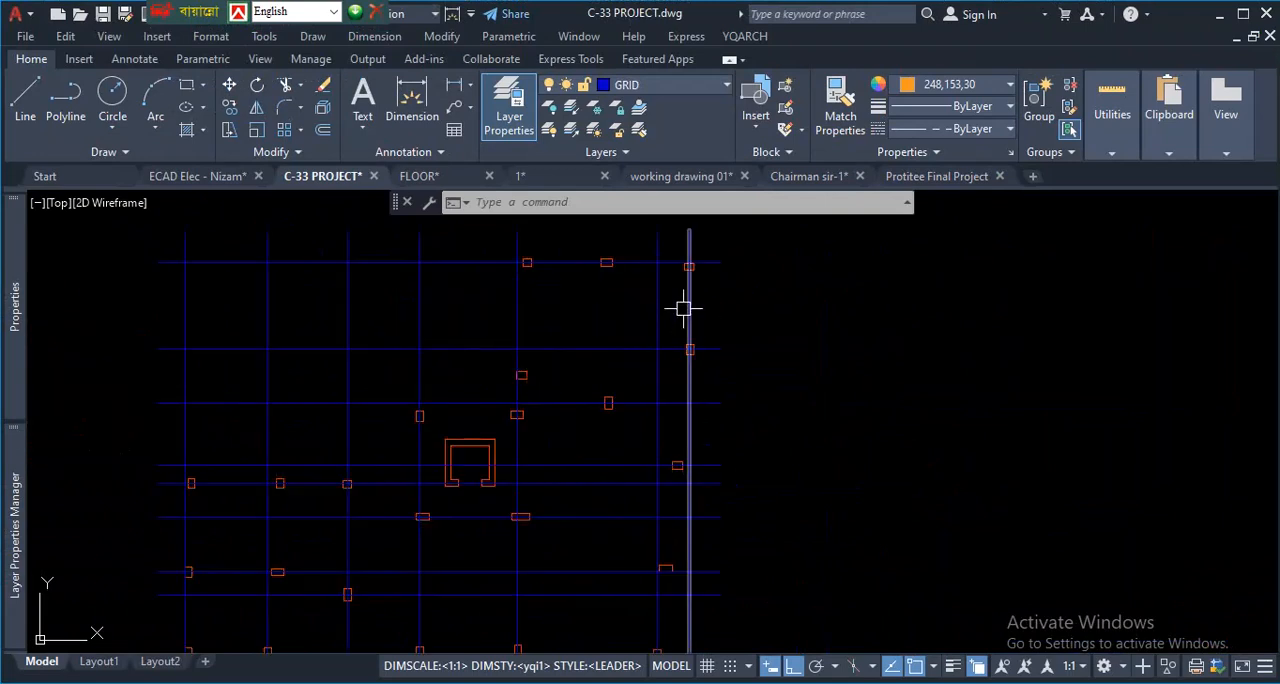
- Select all the grid lines by similarity to the rightmost vertical one and set their linetype scale to 10
{"action": "left_click", "coordinate": [687, 304]}
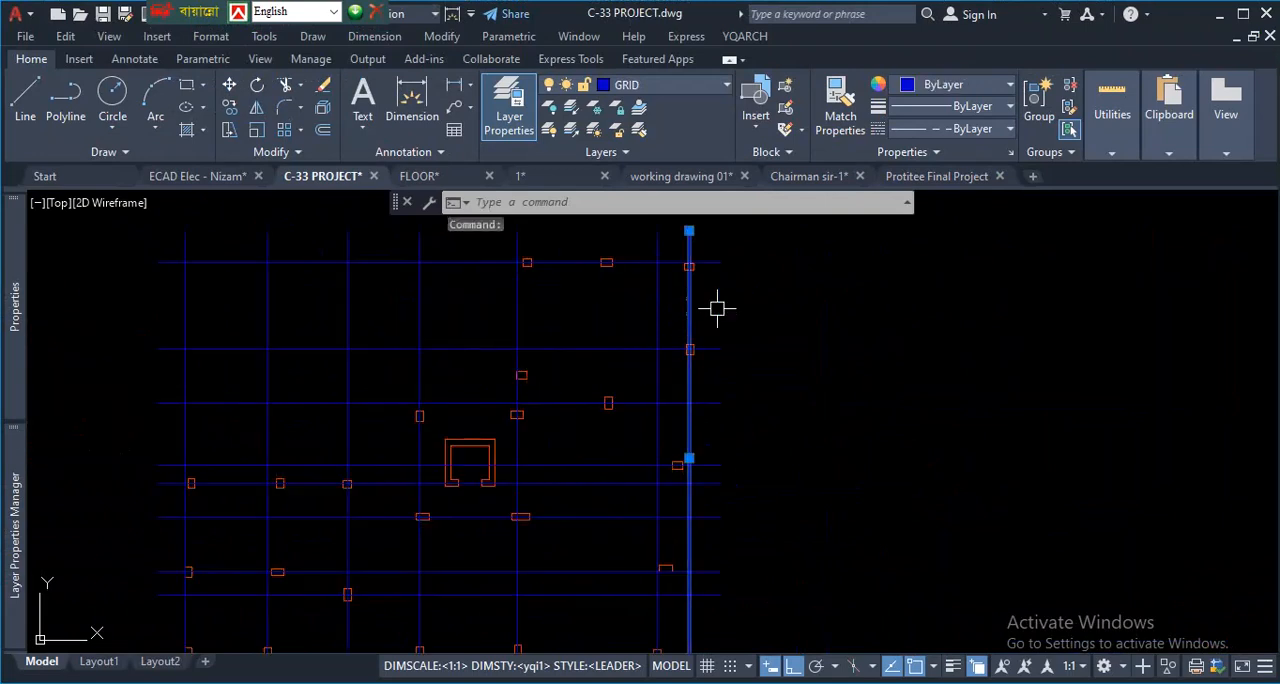
{"action": "right_click", "coordinate": [799, 318]}
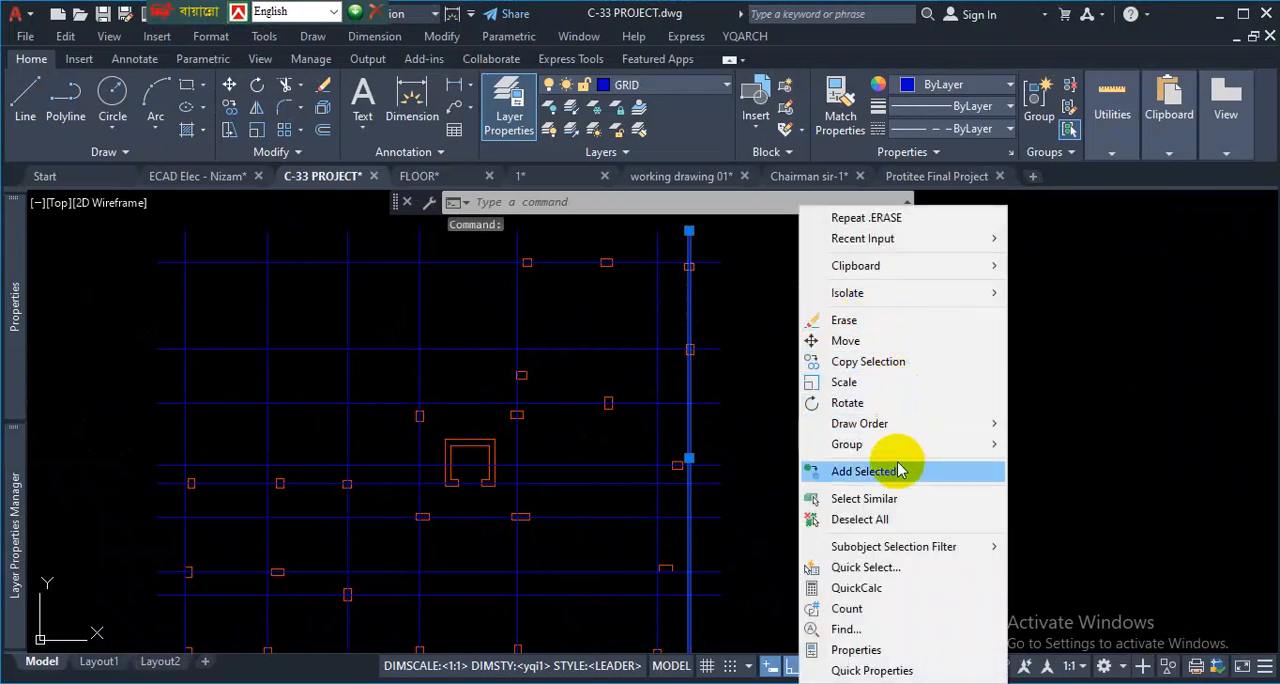
{"action": "left_click", "coordinate": [890, 500]}
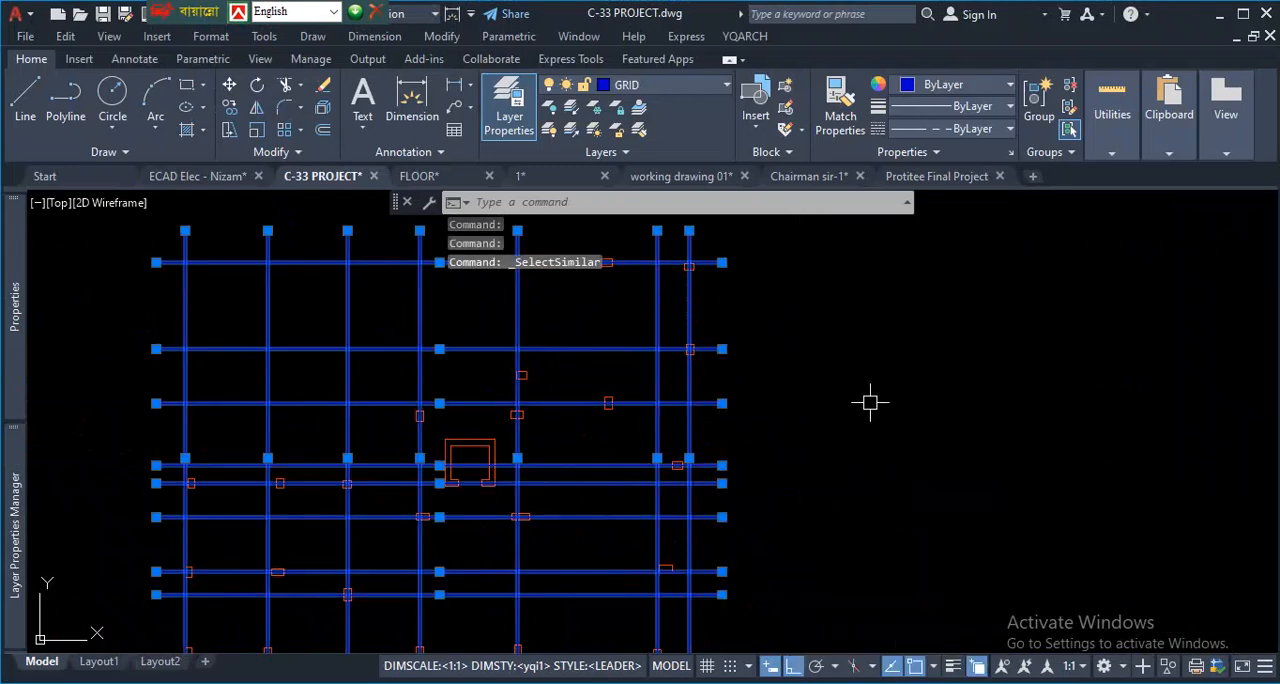
{"action": "scroll", "coordinate": [869, 403], "scroll_direction": "down", "scroll_amount": 2}
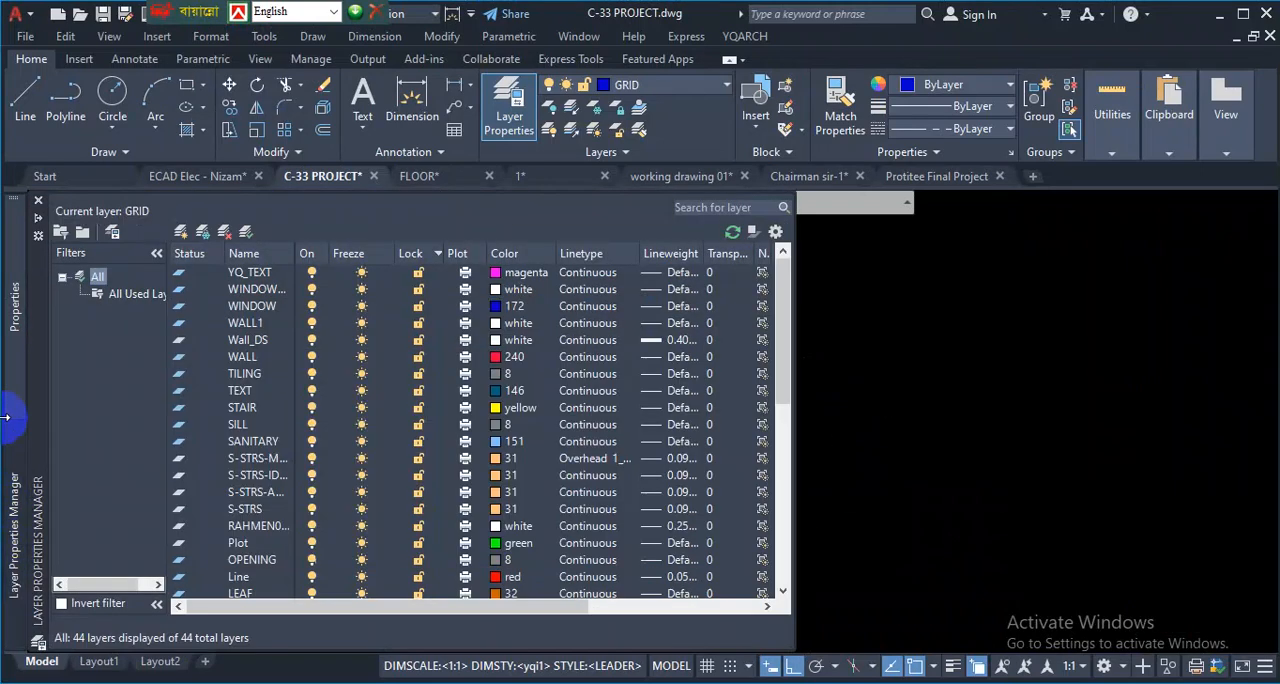
{"action": "mouse_move", "coordinate": [12, 350]}
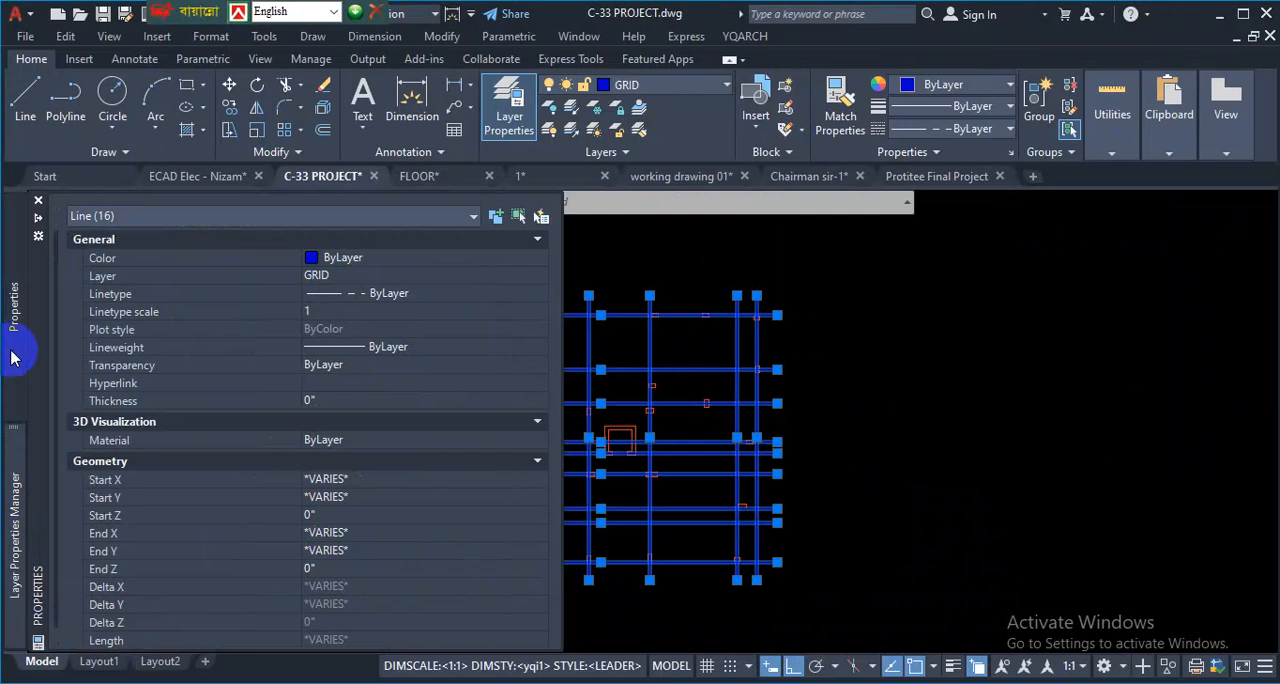
{"action": "left_click", "coordinate": [336, 313]}
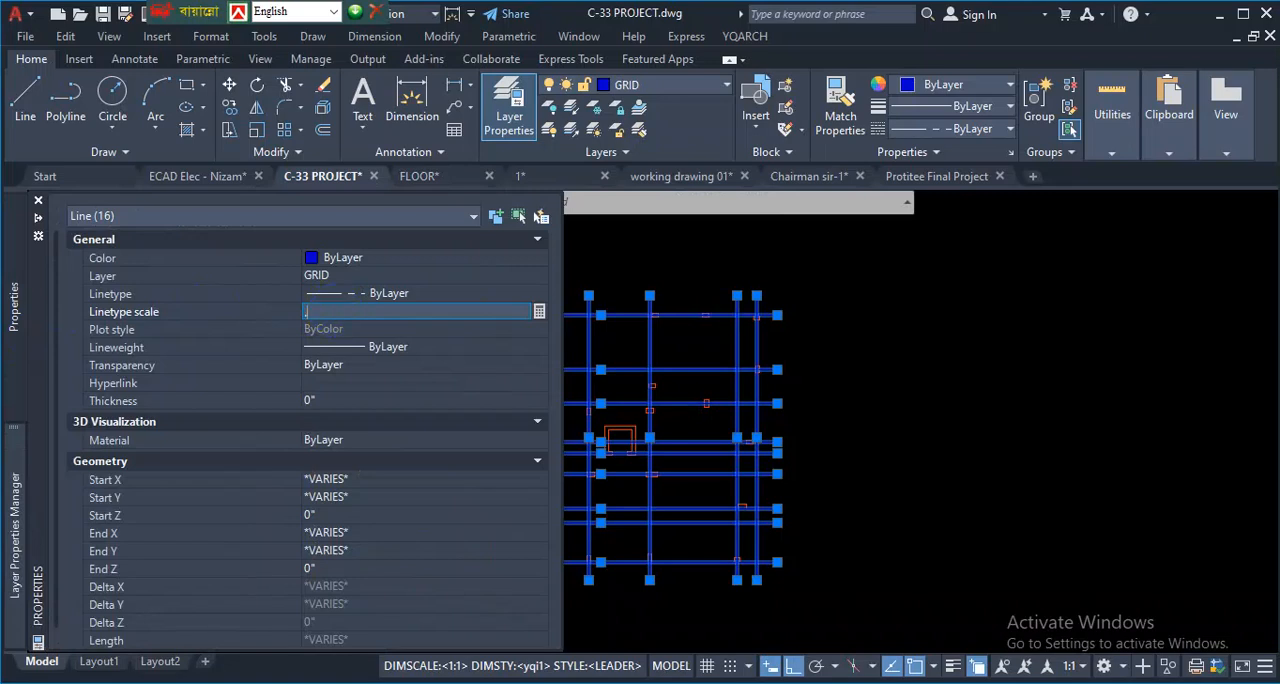
{"action": "key", "text": "Return"}
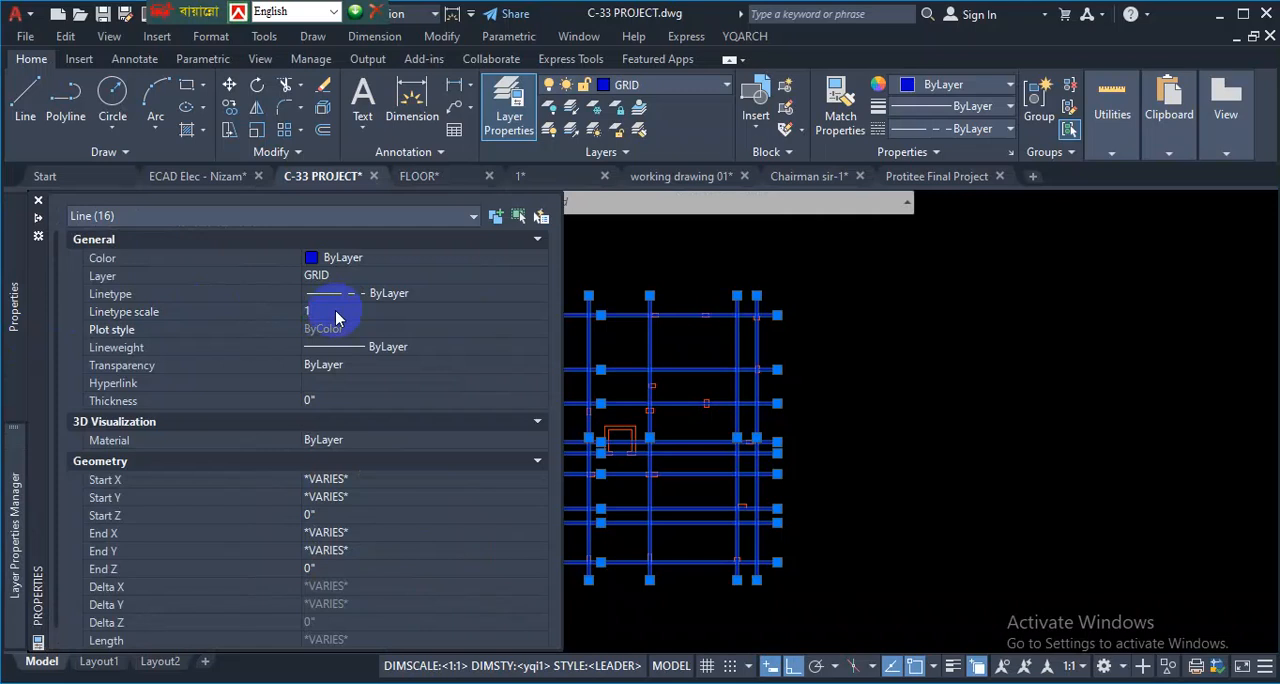
{"action": "left_click", "coordinate": [322, 315]}
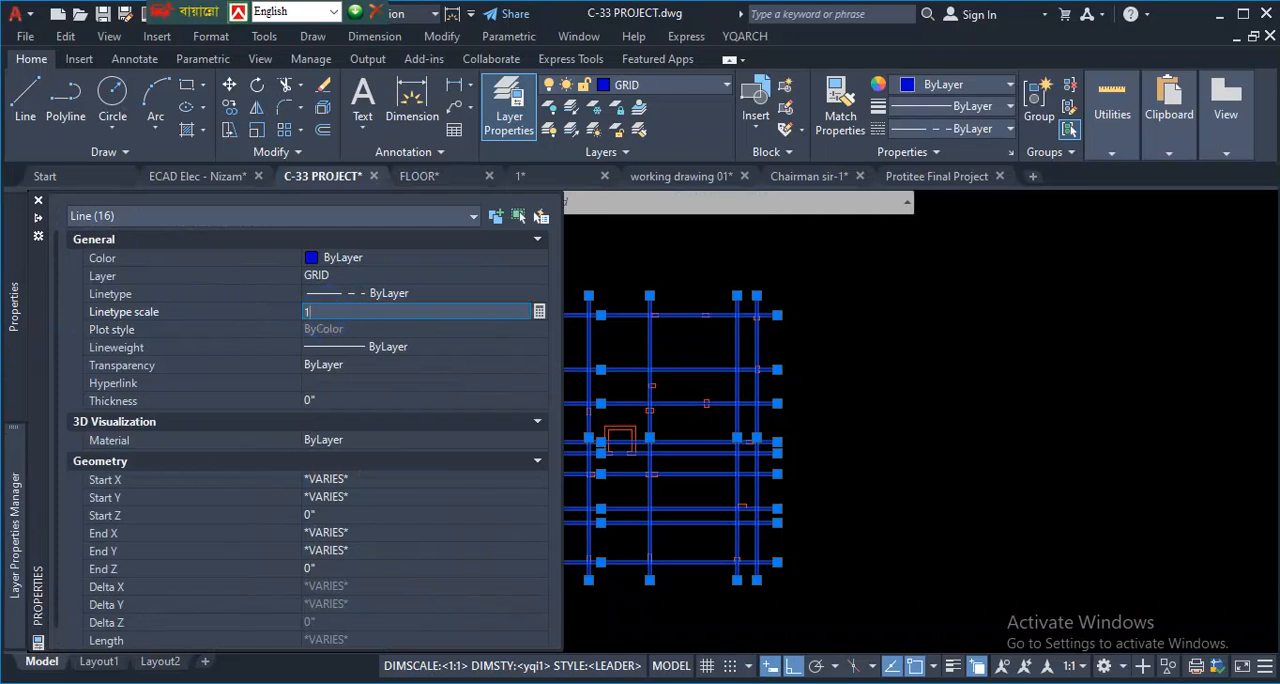
{"action": "key", "text": "Return"}
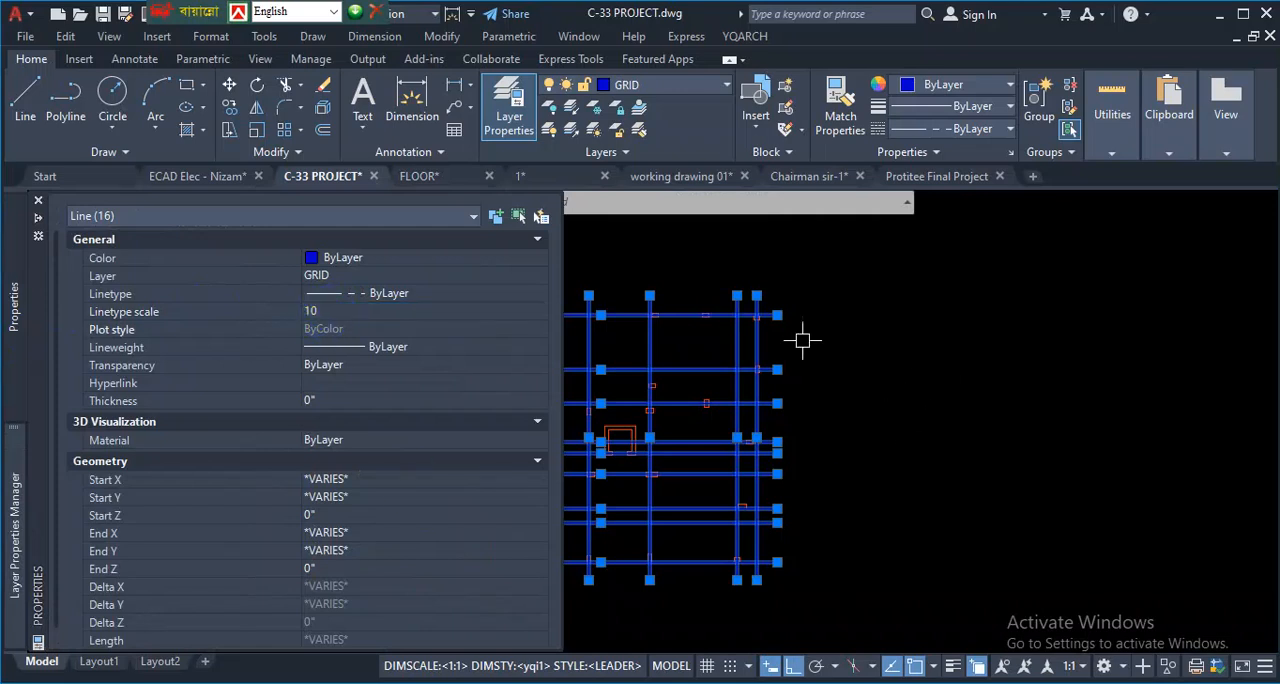
{"action": "scroll", "coordinate": [760, 280], "scroll_direction": "up", "scroll_amount": 5}
{"action": "scroll", "coordinate": [840, 340], "scroll_direction": "down", "scroll_amount": 4}
{"action": "scroll", "coordinate": [873, 360], "scroll_direction": "down", "scroll_amount": 3}
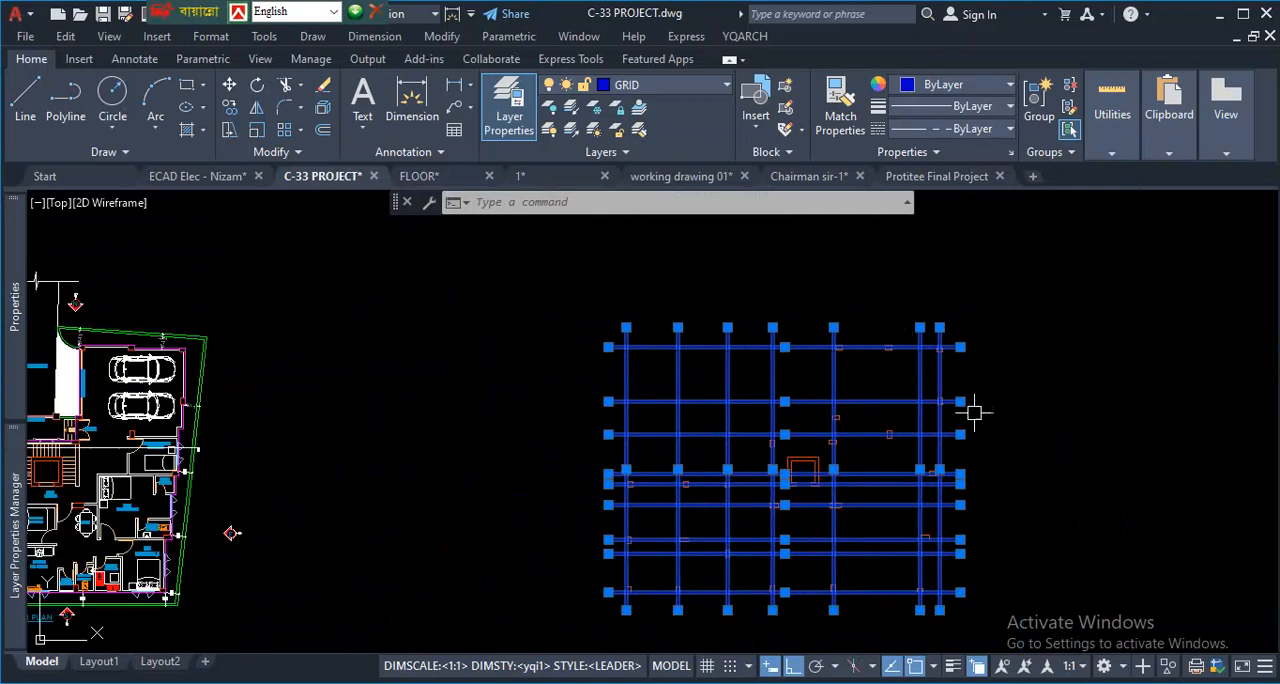
{"action": "scroll", "coordinate": [722, 430], "scroll_direction": "up", "scroll_amount": 2}
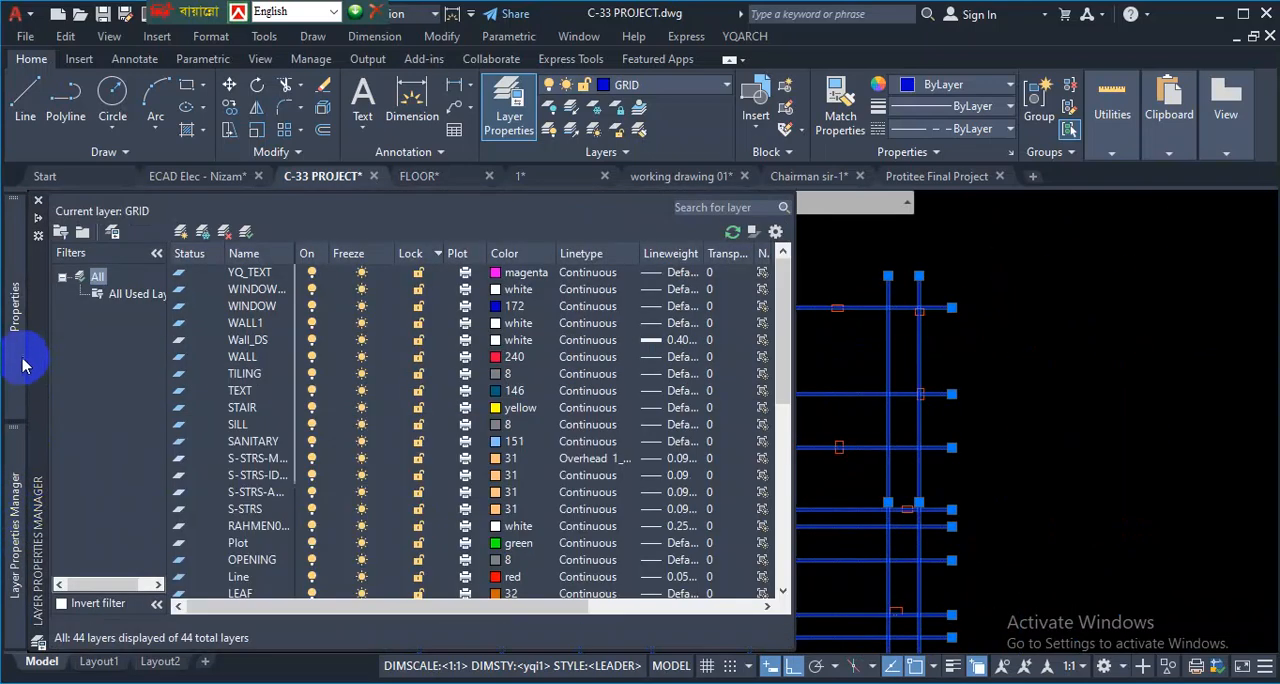
- Set the linetype scale of the selected grid lines to 50 and clear the selection
{"action": "mouse_move", "coordinate": [16, 355]}
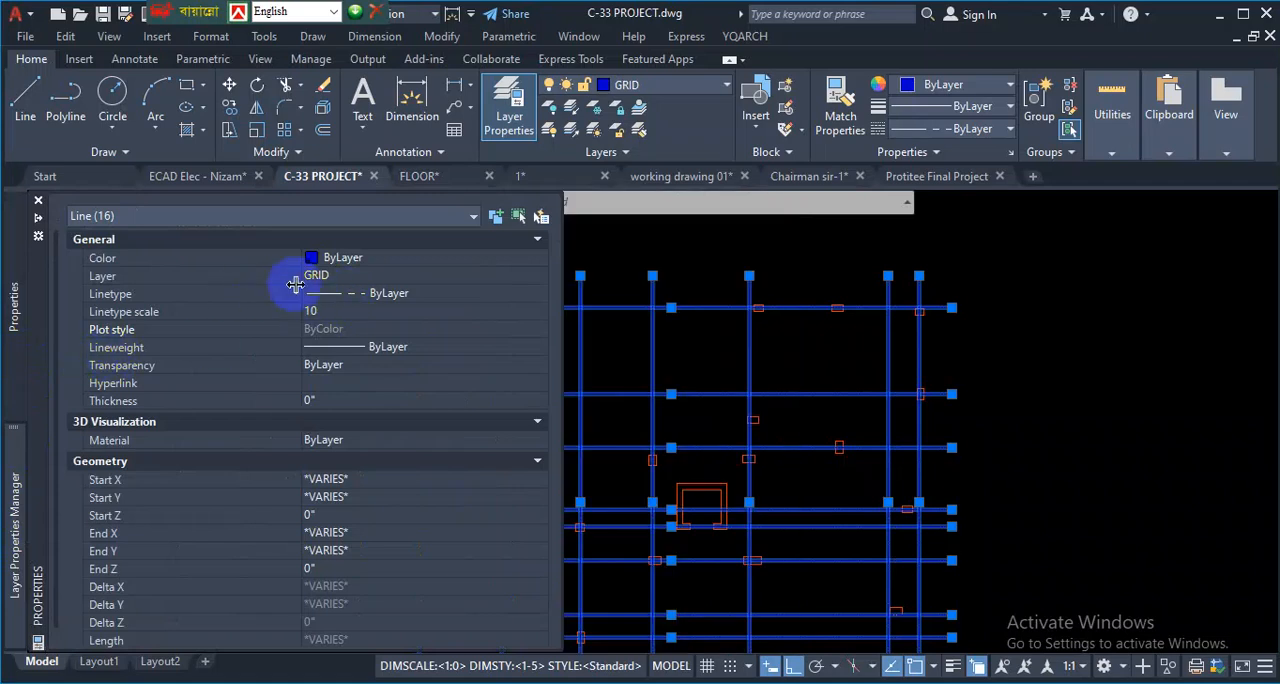
{"action": "left_click", "coordinate": [333, 280]}
{"action": "left_click", "coordinate": [325, 311]}
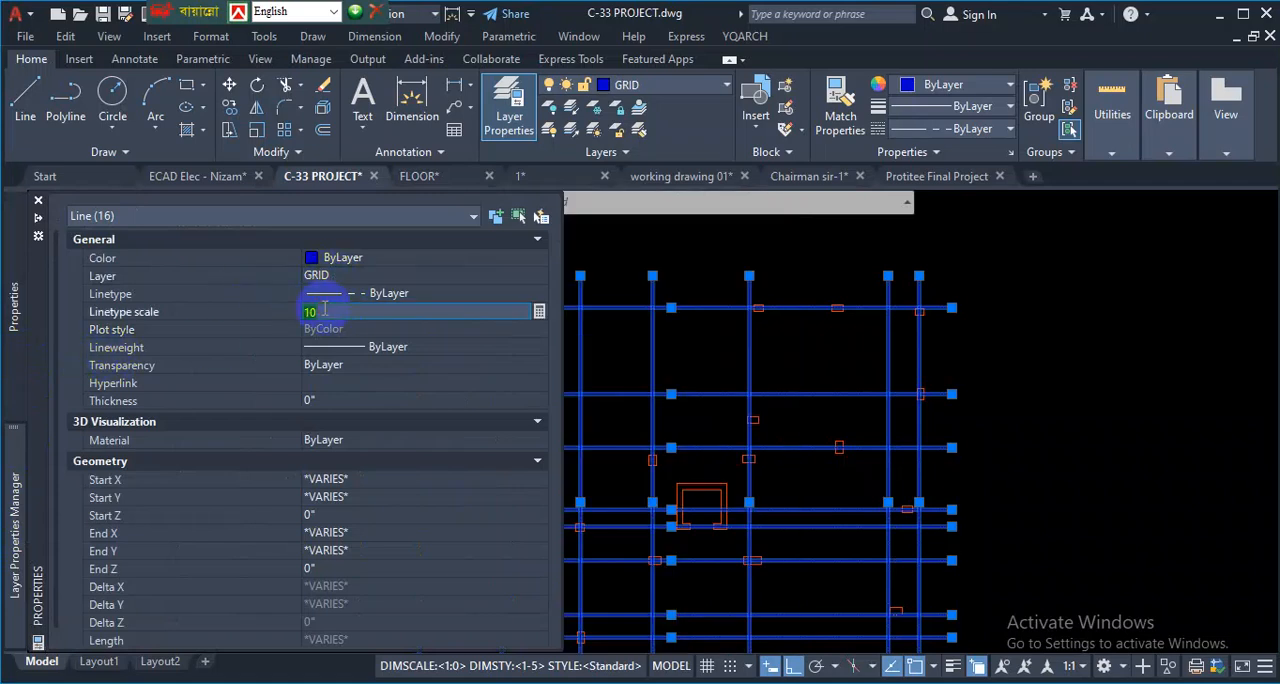
{"action": "type", "text": "50"}
{"action": "key", "text": "Return"}
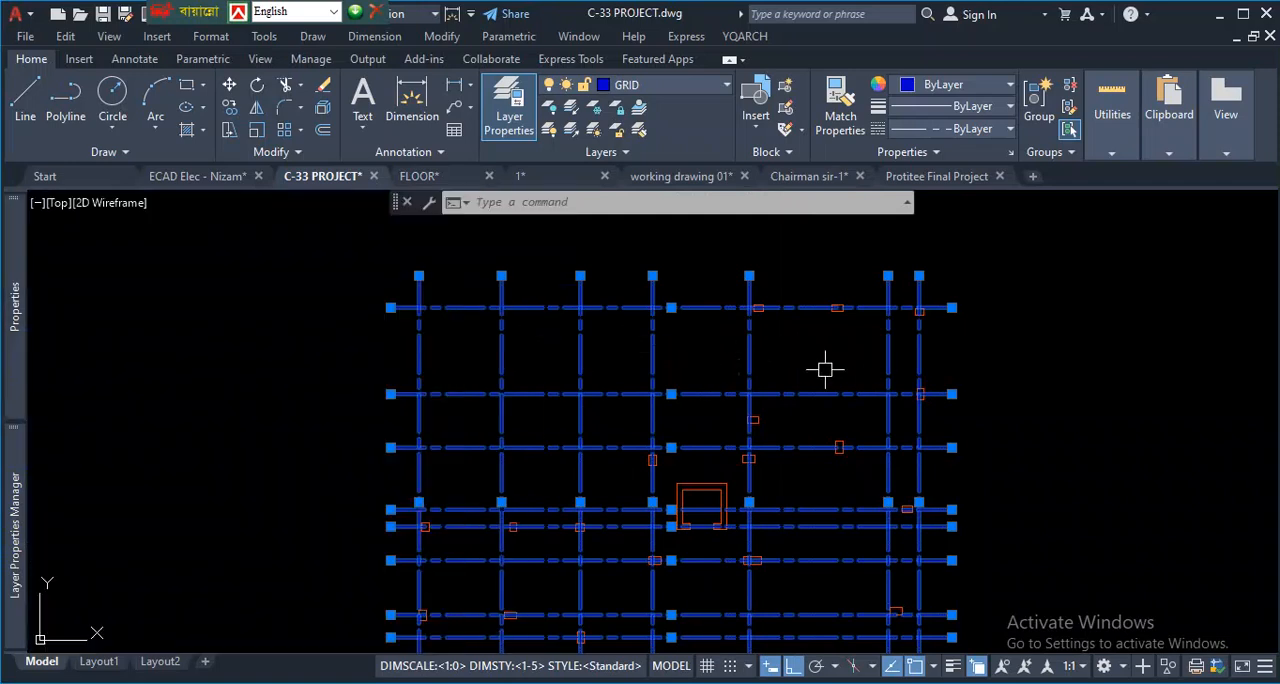
{"action": "key", "text": "Escape"}
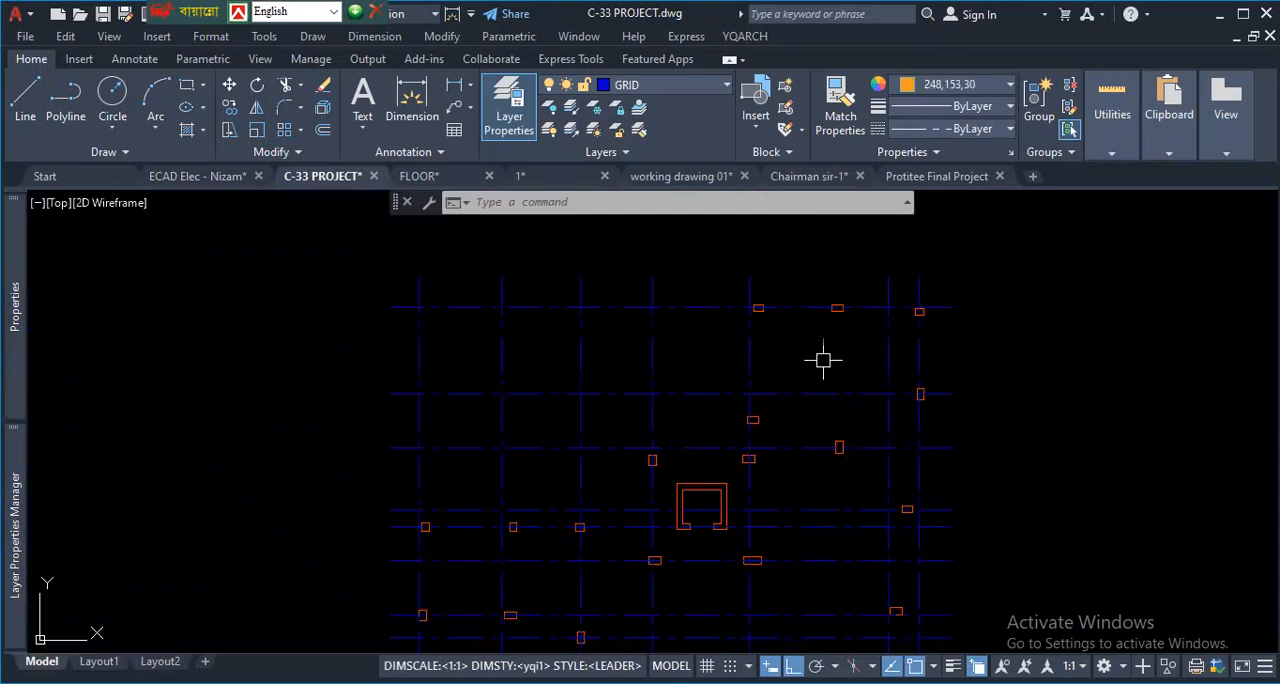
{"action": "scroll", "coordinate": [894, 464], "scroll_direction": "up", "scroll_amount": 2}
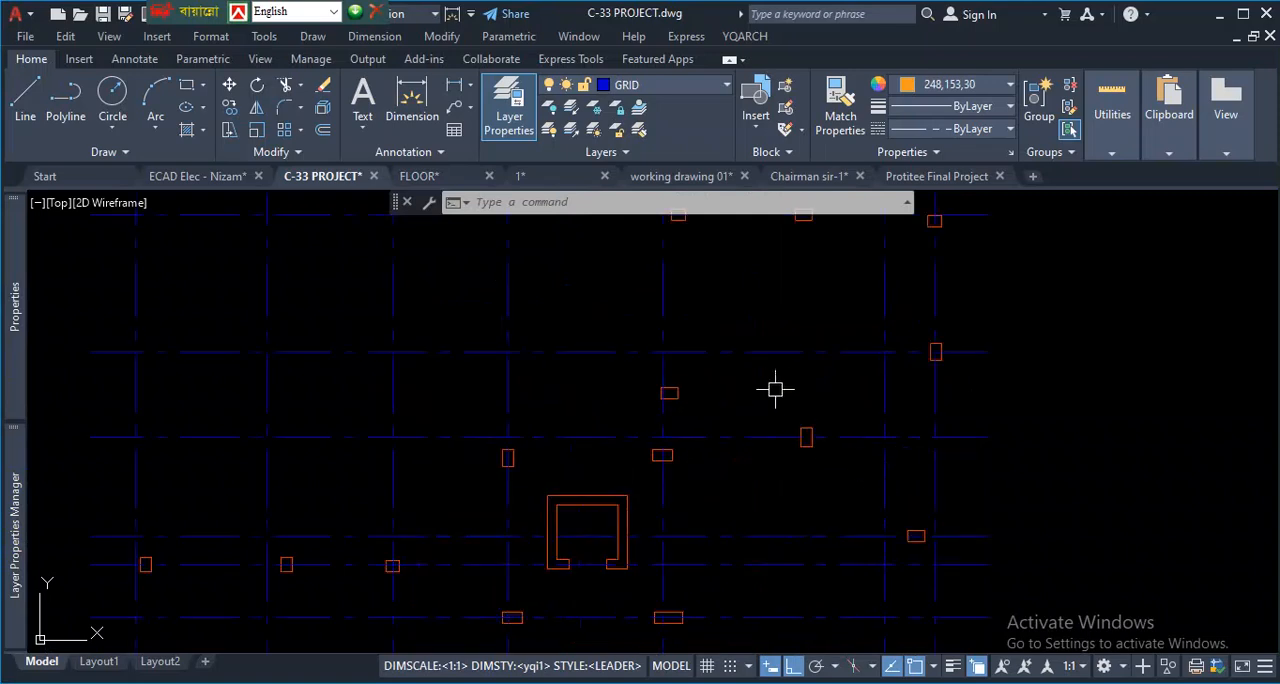
{"action": "scroll", "coordinate": [788, 355], "scroll_direction": "down", "scroll_amount": 2}
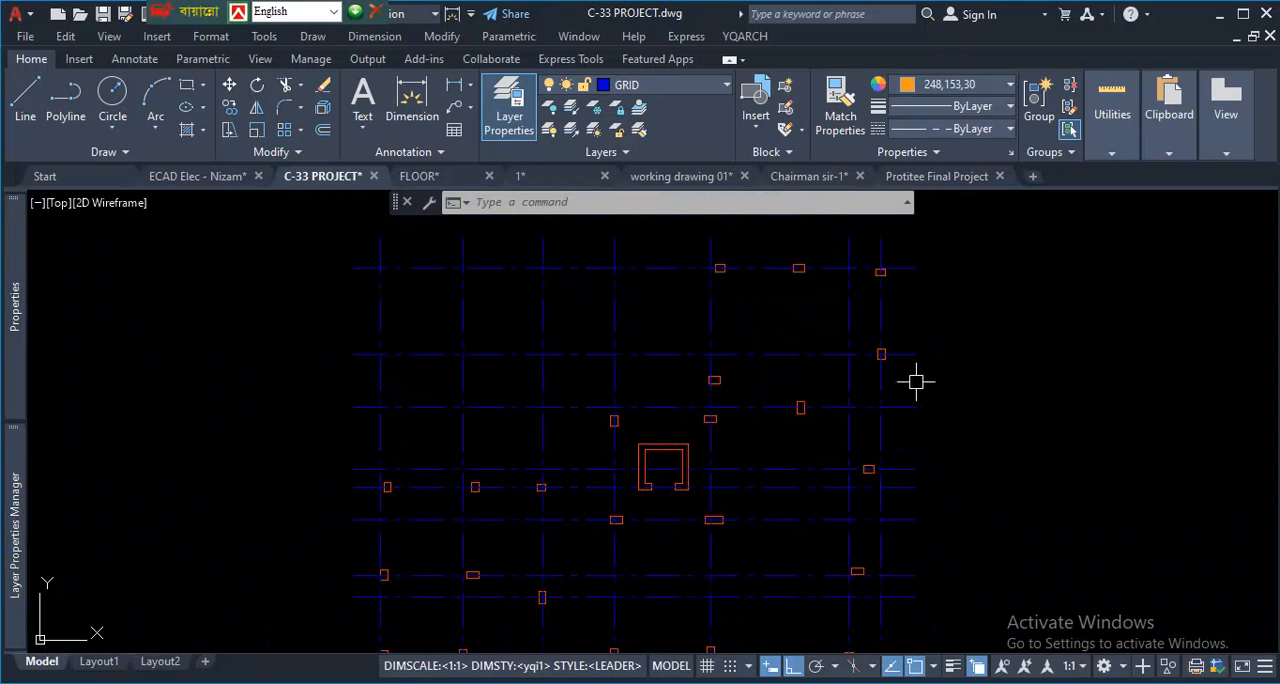
- Select all the grid lines by similarity to a horizontal one and set their linetype scale to 20
{"action": "scroll", "coordinate": [916, 381], "scroll_direction": "up", "scroll_amount": 2}
{"action": "left_click", "coordinate": [904, 339]}
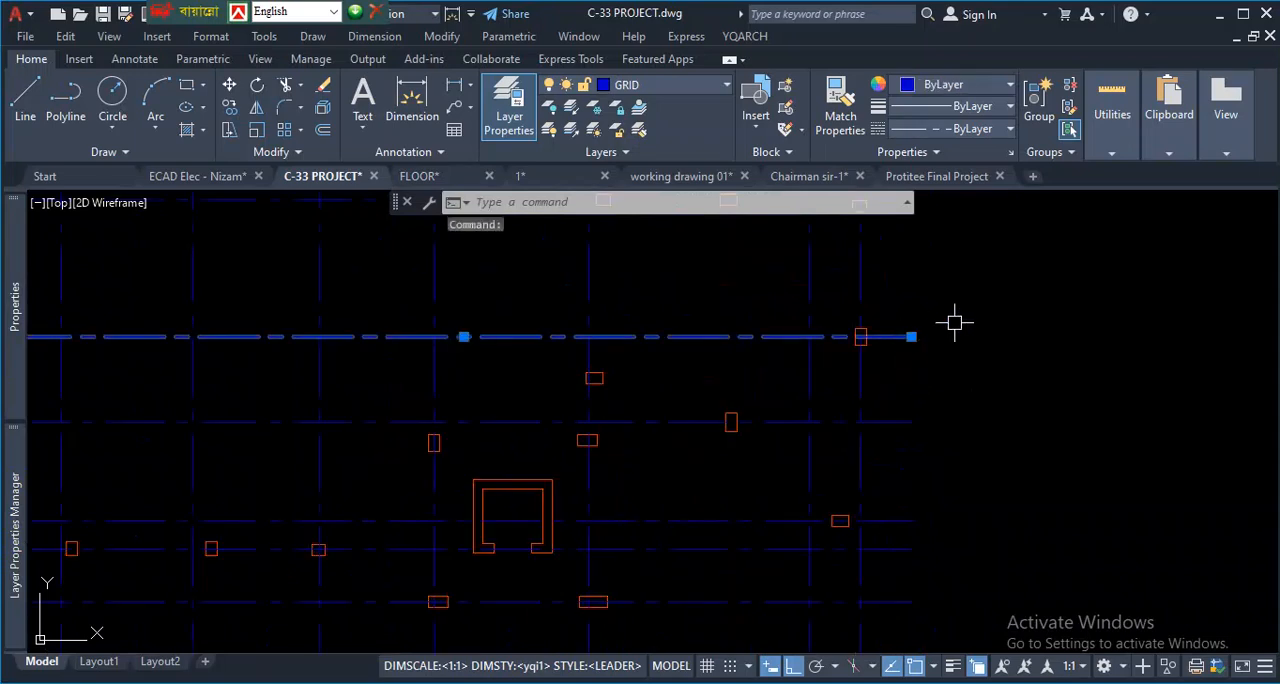
{"action": "right_click", "coordinate": [956, 320]}
{"action": "left_click", "coordinate": [985, 496]}
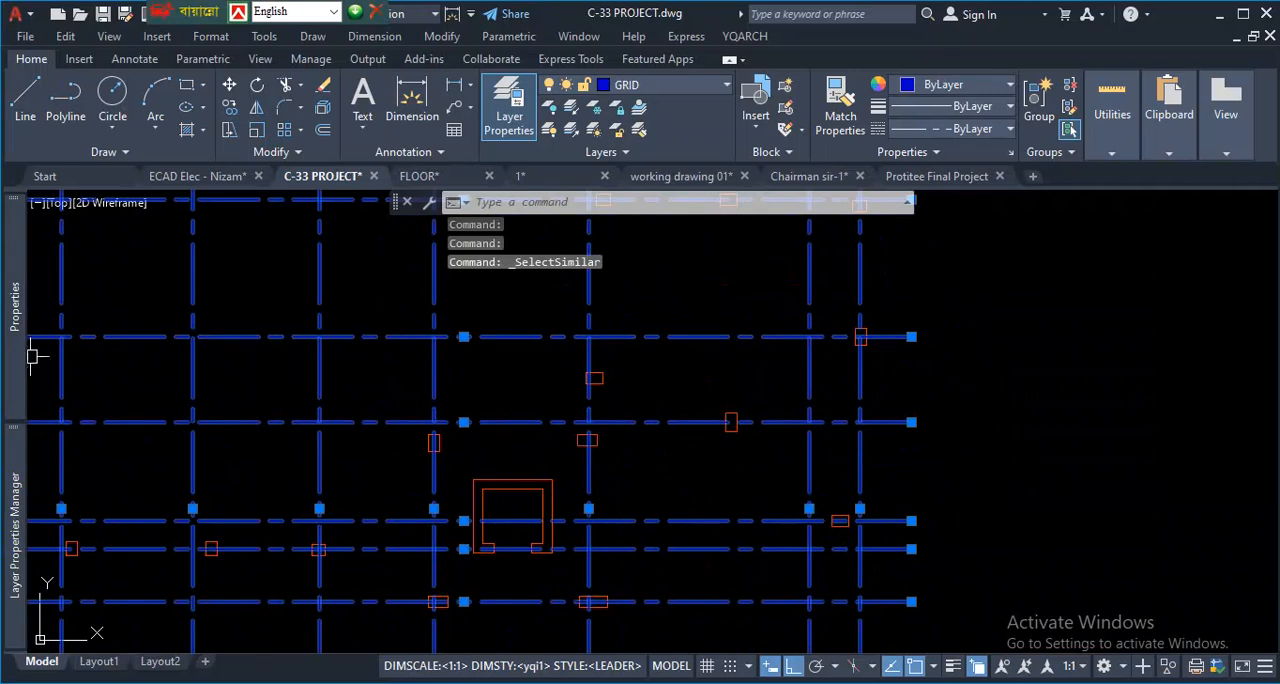
{"action": "mouse_move", "coordinate": [11, 337]}
{"action": "left_click", "coordinate": [325, 312]}
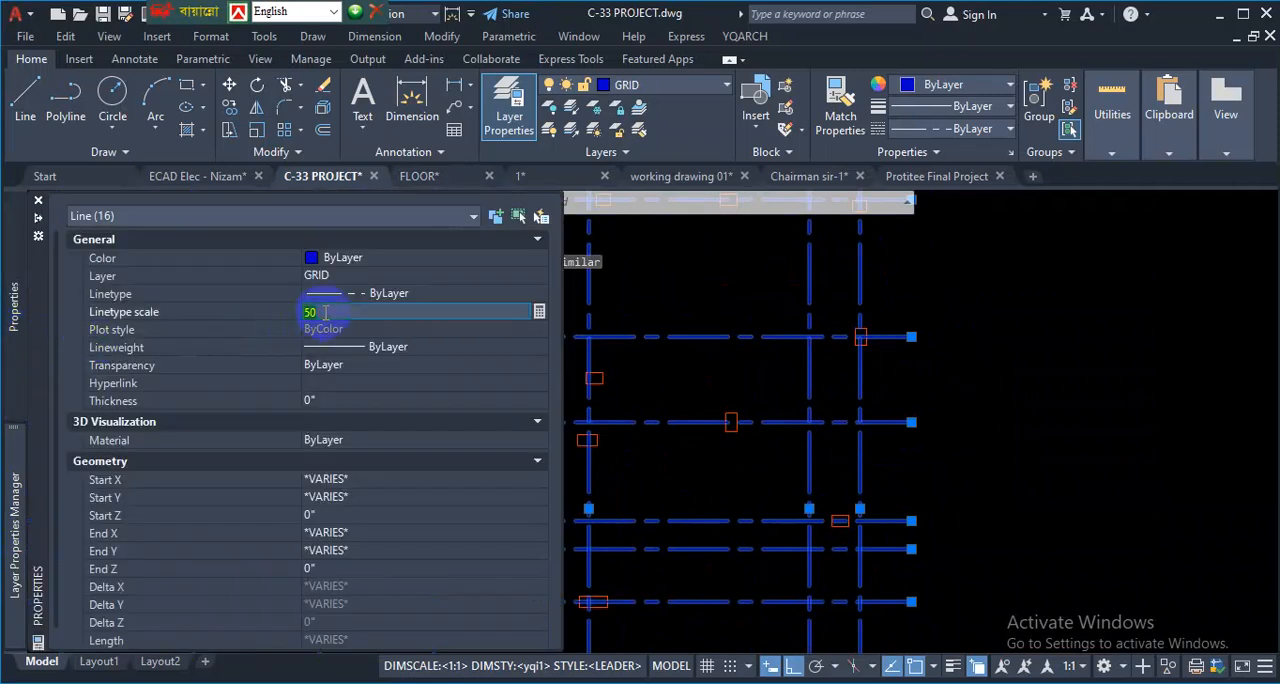
{"action": "type", "text": "20"}
{"action": "key", "text": "Return"}
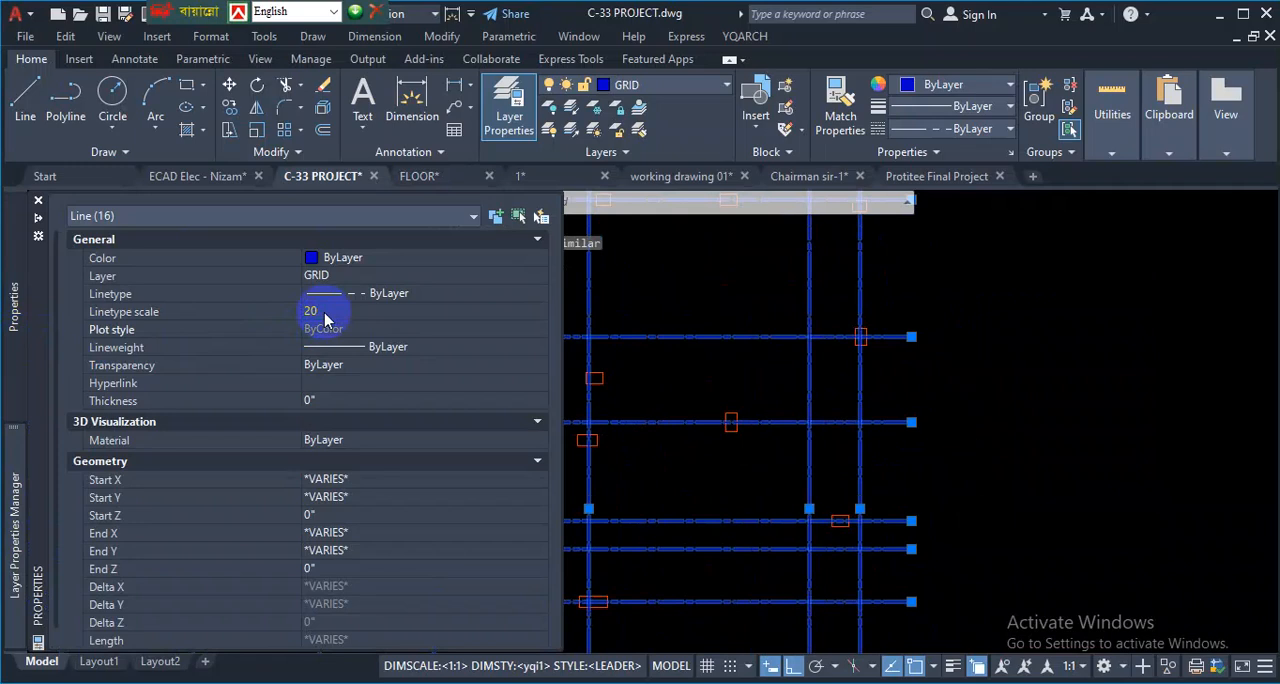
{"action": "key", "text": "Escape"}
{"action": "scroll", "coordinate": [884, 410], "scroll_direction": "down", "scroll_amount": 3}
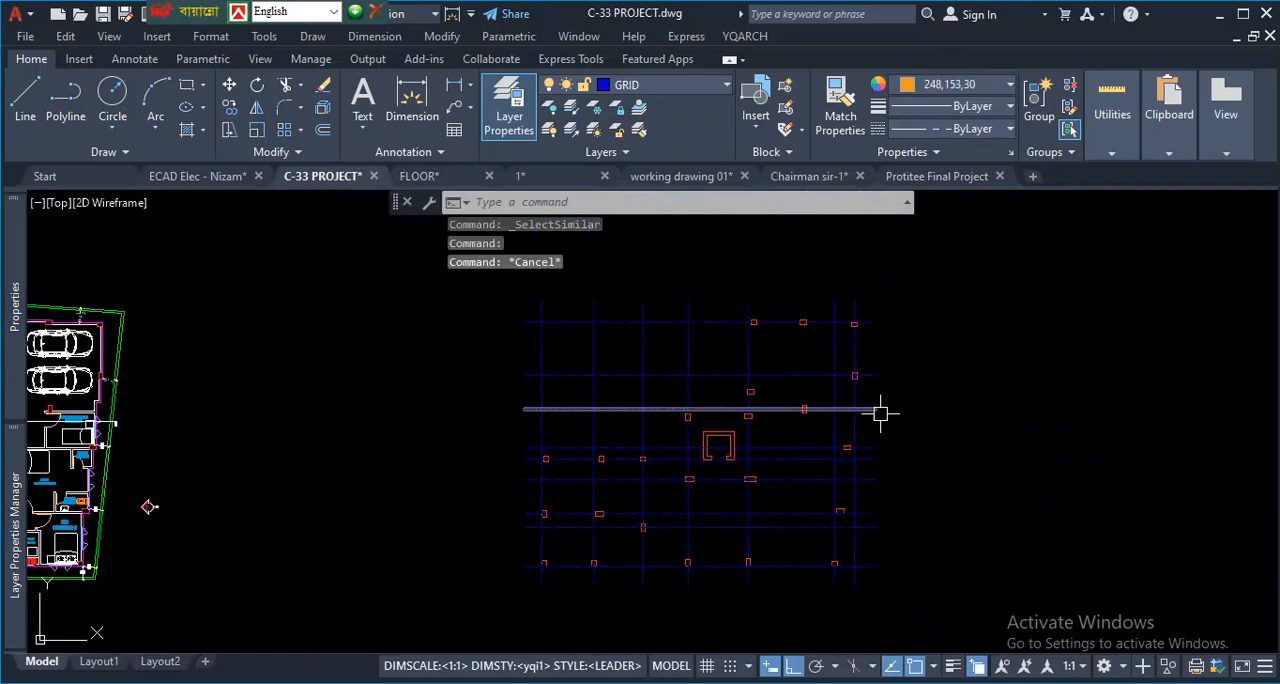
{"action": "scroll", "coordinate": [881, 487], "scroll_direction": "up", "scroll_amount": 2}
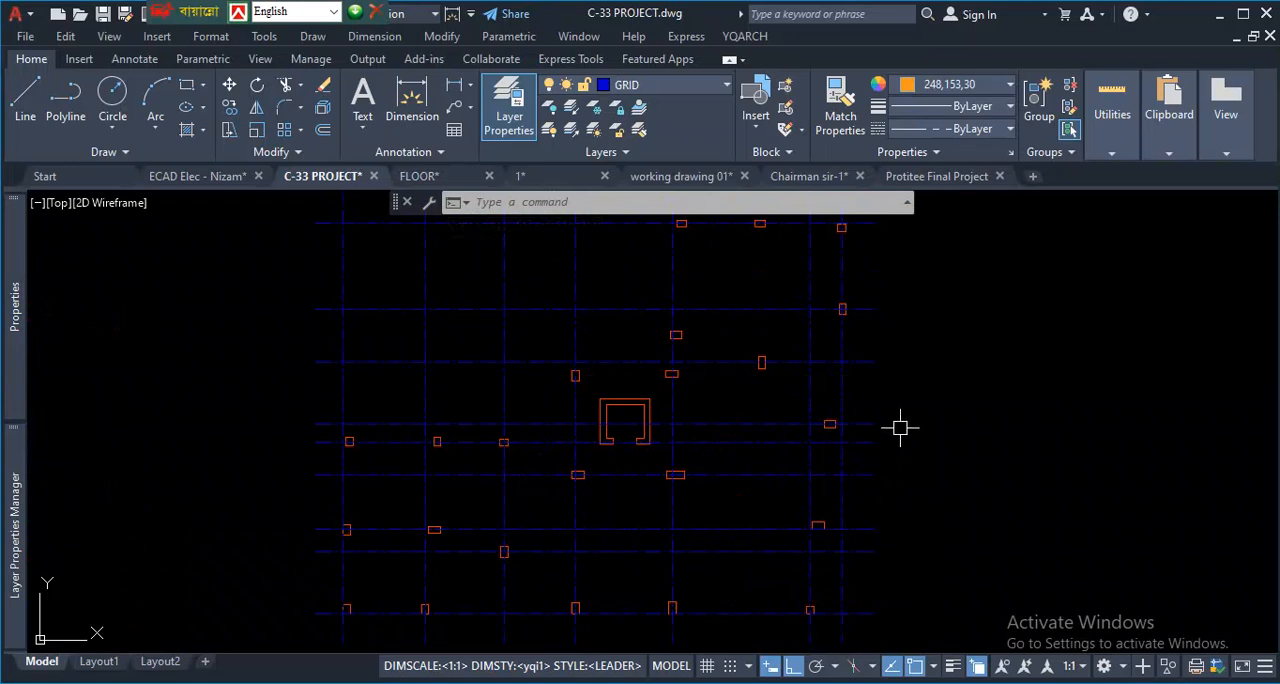
- Review the grid lines of the finished column layout in the 1 drawing, then return to the C-33 PROJECT drawing
{"action": "left_click", "coordinate": [565, 176]}
{"action": "scroll", "coordinate": [610, 372], "scroll_direction": "down", "scroll_amount": 5}
{"action": "scroll", "coordinate": [683, 494], "scroll_direction": "up", "scroll_amount": 10}
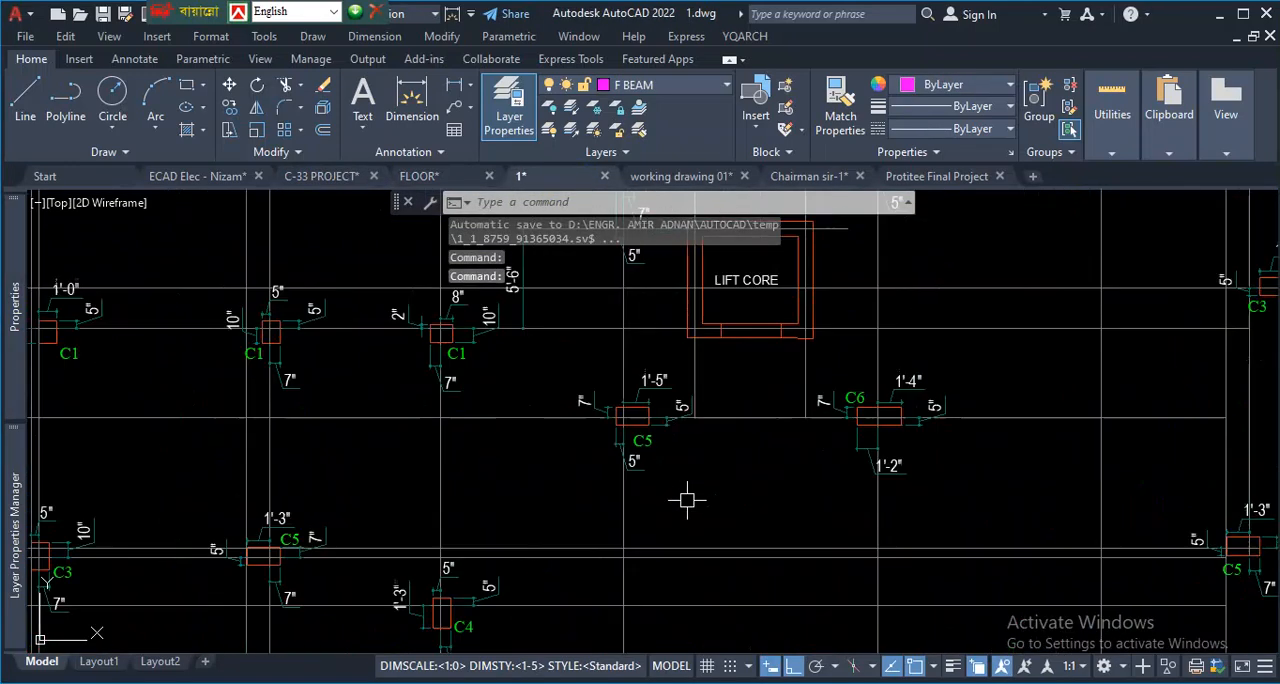
{"action": "scroll", "coordinate": [391, 421], "scroll_direction": "down", "scroll_amount": 4}
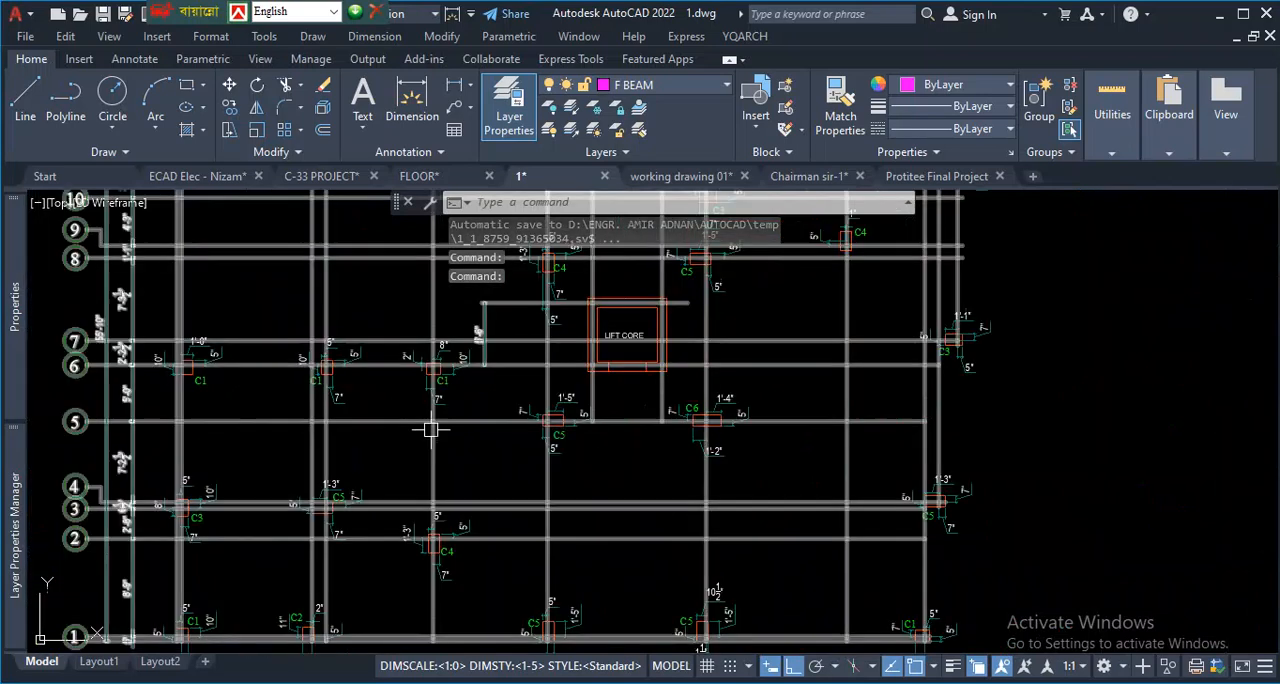
{"action": "left_click", "coordinate": [421, 178]}
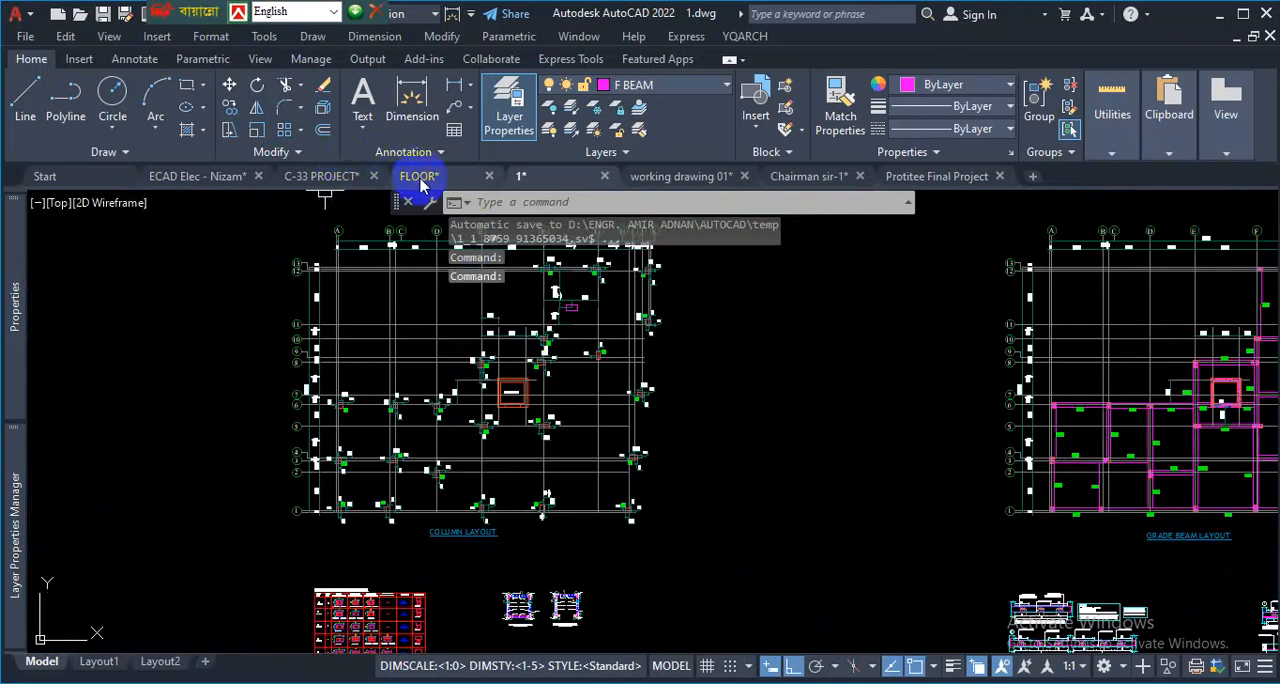
{"action": "left_click", "coordinate": [327, 186]}
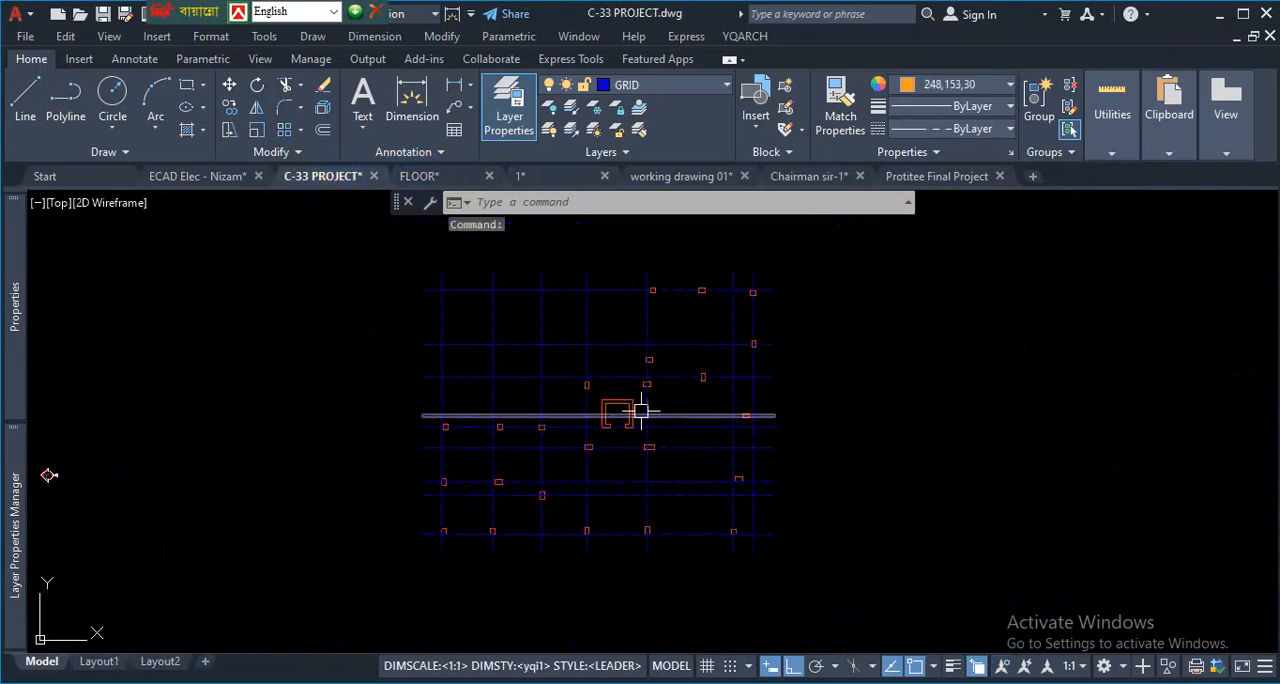
{"action": "scroll", "coordinate": [687, 547], "scroll_direction": "up", "scroll_amount": 2}
{"action": "scroll", "coordinate": [712, 541], "scroll_direction": "down", "scroll_amount": 2}
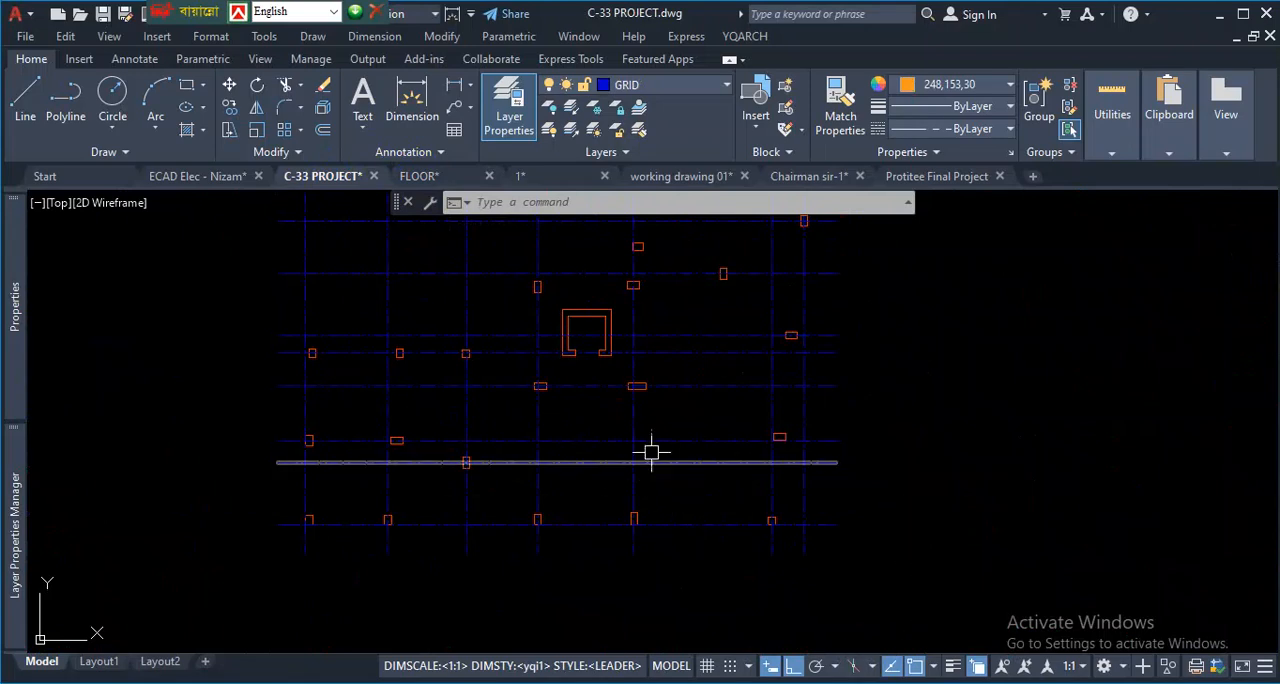
{"action": "scroll", "coordinate": [686, 420], "scroll_direction": "down", "scroll_amount": 2}
{"action": "scroll", "coordinate": [700, 400], "scroll_direction": "up", "scroll_amount": 3}
{"action": "scroll", "coordinate": [713, 389], "scroll_direction": "down", "scroll_amount": 3}
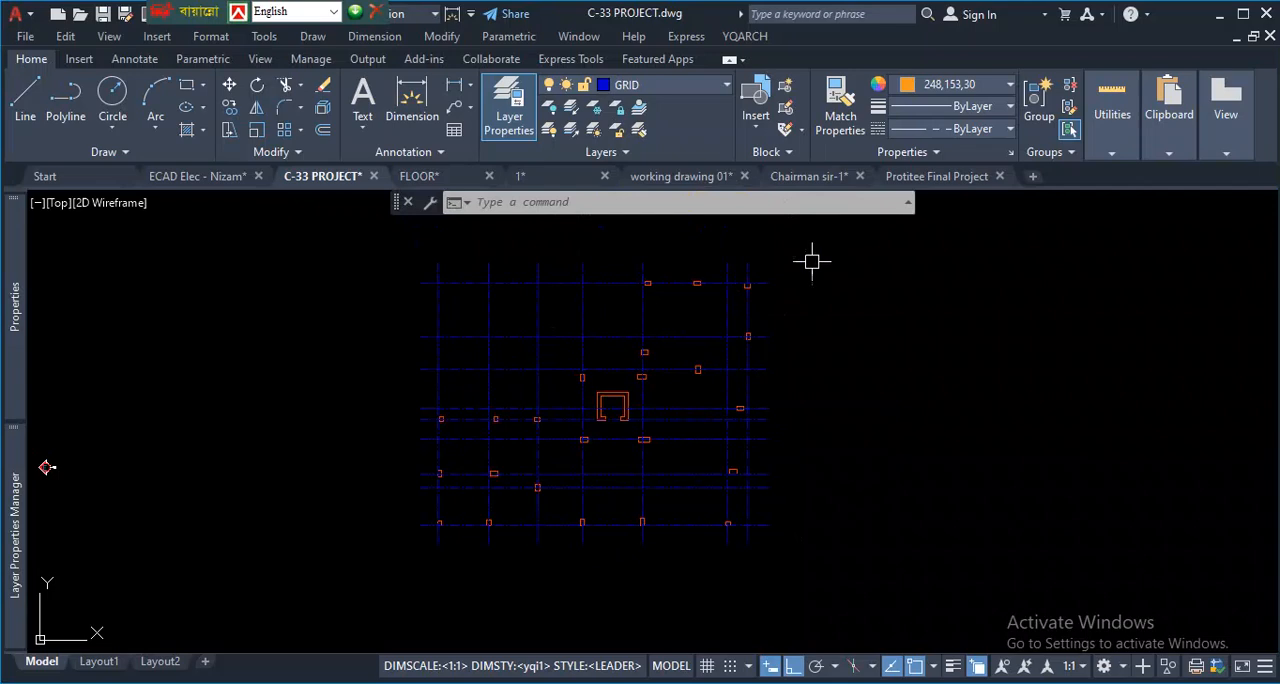
{"action": "scroll", "coordinate": [809, 263], "scroll_direction": "up", "scroll_amount": 2}
{"action": "scroll", "coordinate": [808, 268], "scroll_direction": "down", "scroll_amount": 2}
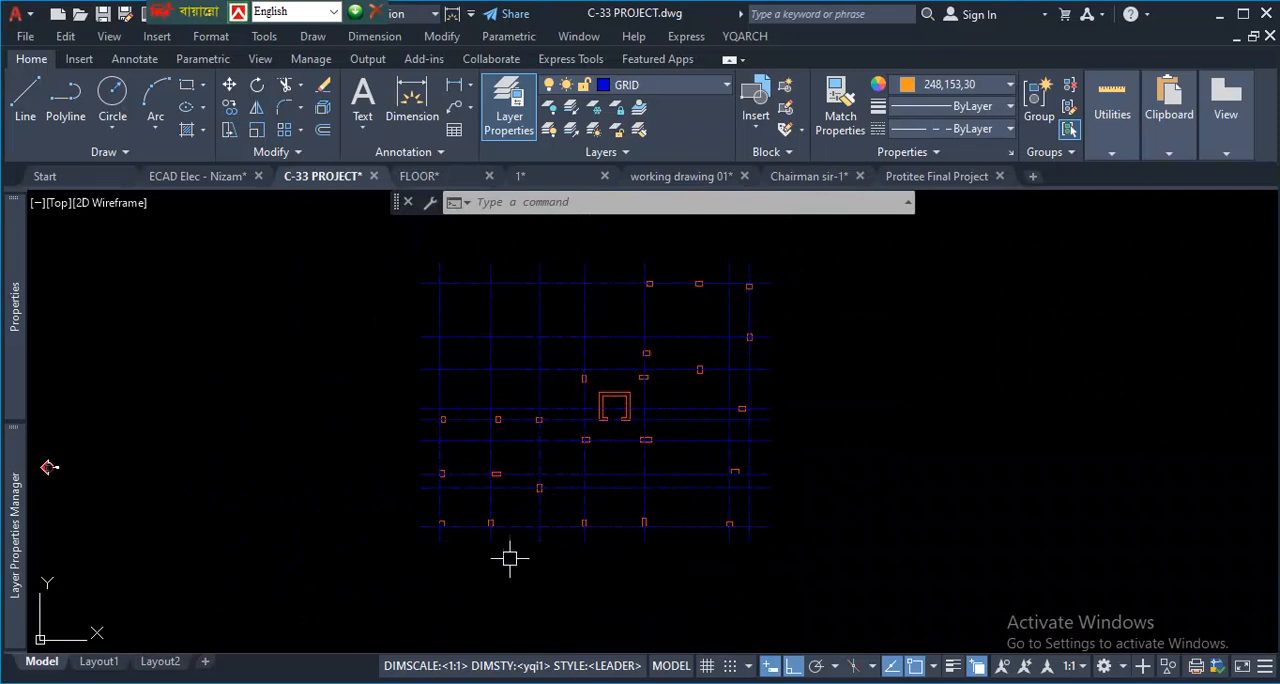
- Examine how the grid lines meet the faces of the lower-left corner column in the column layout
{"action": "scroll", "coordinate": [460, 541], "scroll_direction": "up", "scroll_amount": 6}
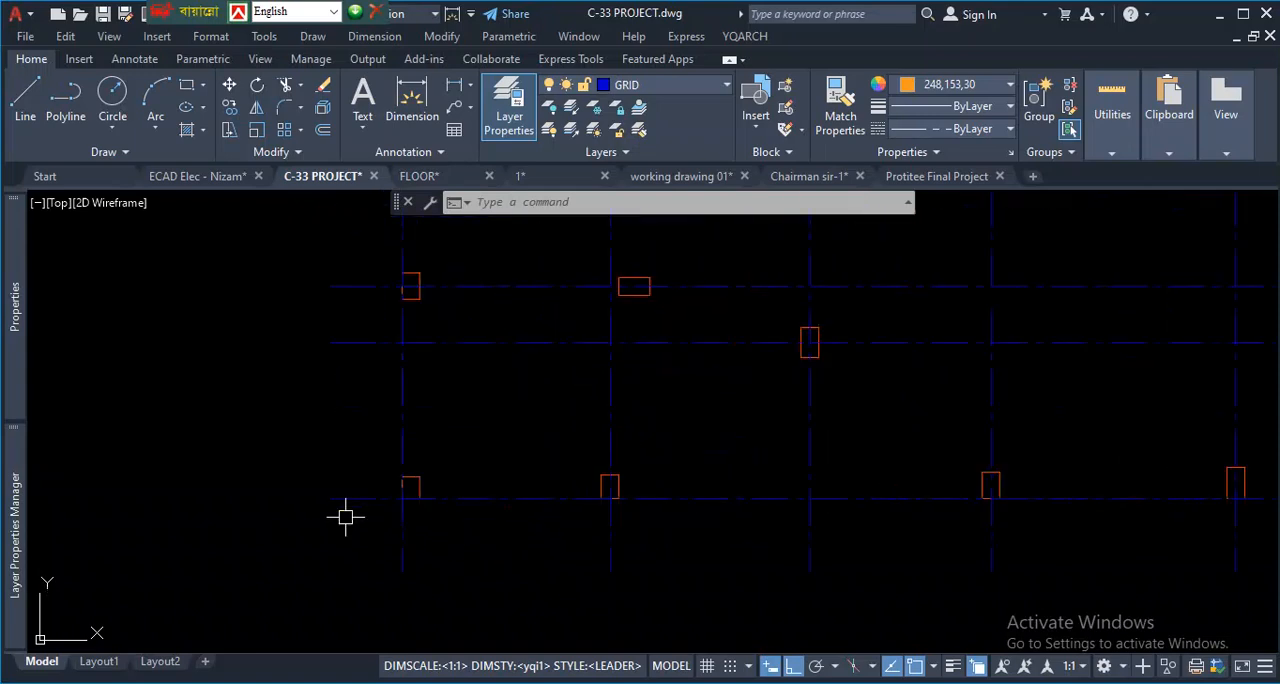
{"action": "scroll", "coordinate": [440, 530], "scroll_direction": "up", "scroll_amount": 2}
{"action": "scroll", "coordinate": [336, 457], "scroll_direction": "up", "scroll_amount": 2}
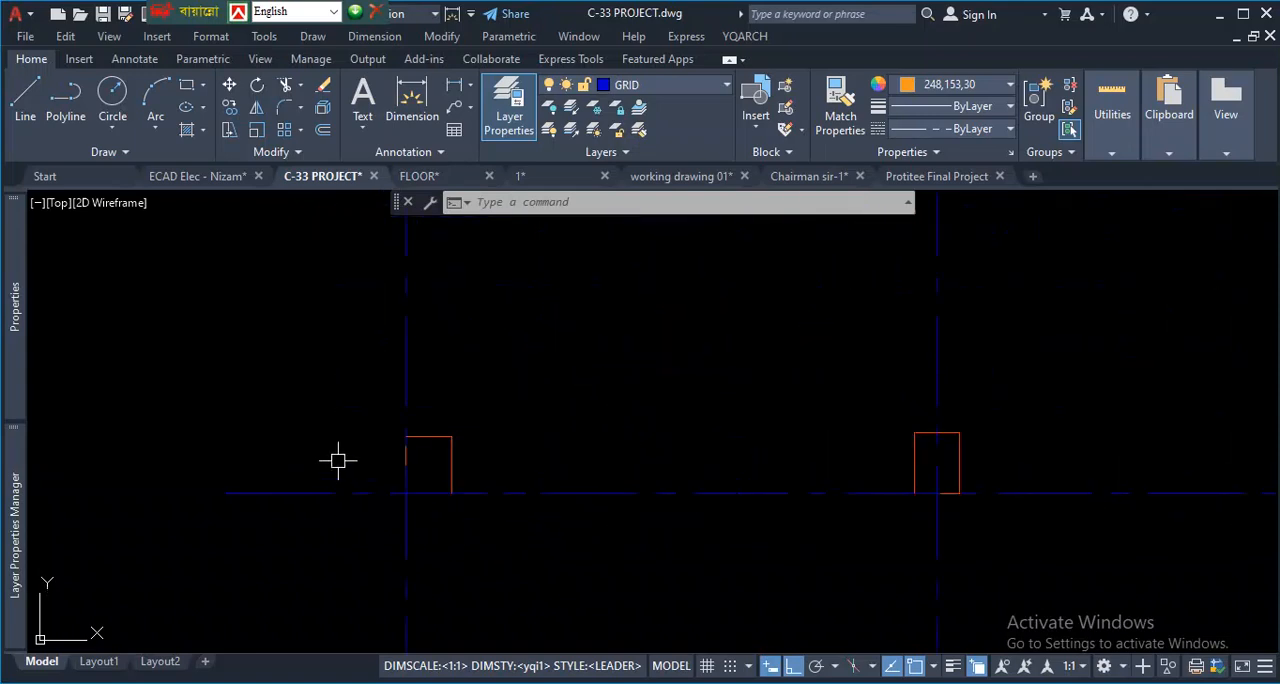
{"action": "scroll", "coordinate": [617, 460], "scroll_direction": "down", "scroll_amount": 1}
{"action": "scroll", "coordinate": [490, 502], "scroll_direction": "up", "scroll_amount": 1}
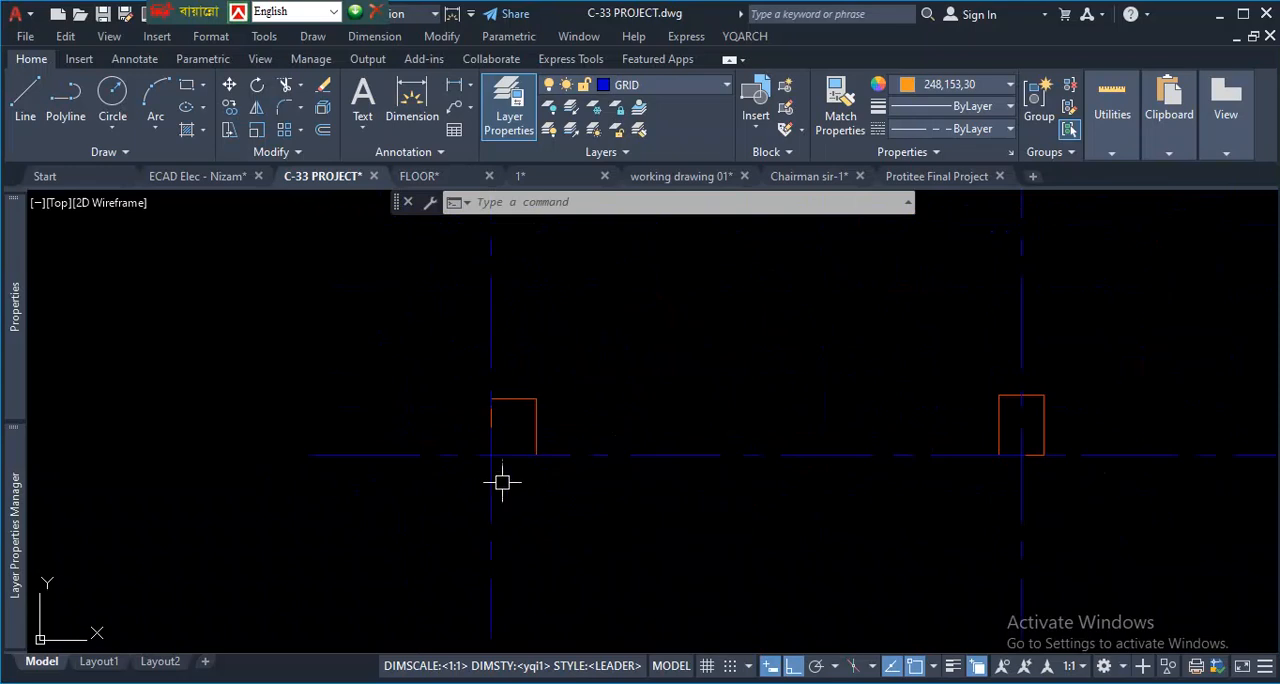
{"action": "key", "text": "ctrl+1"}
{"action": "left_click", "coordinate": [499, 498]}
{"action": "left_click_drag", "start_coordinate": [474, 418], "coordinate": [655, 409]}
{"action": "left_click_drag", "start_coordinate": [480, 246], "coordinate": [497, 424]}
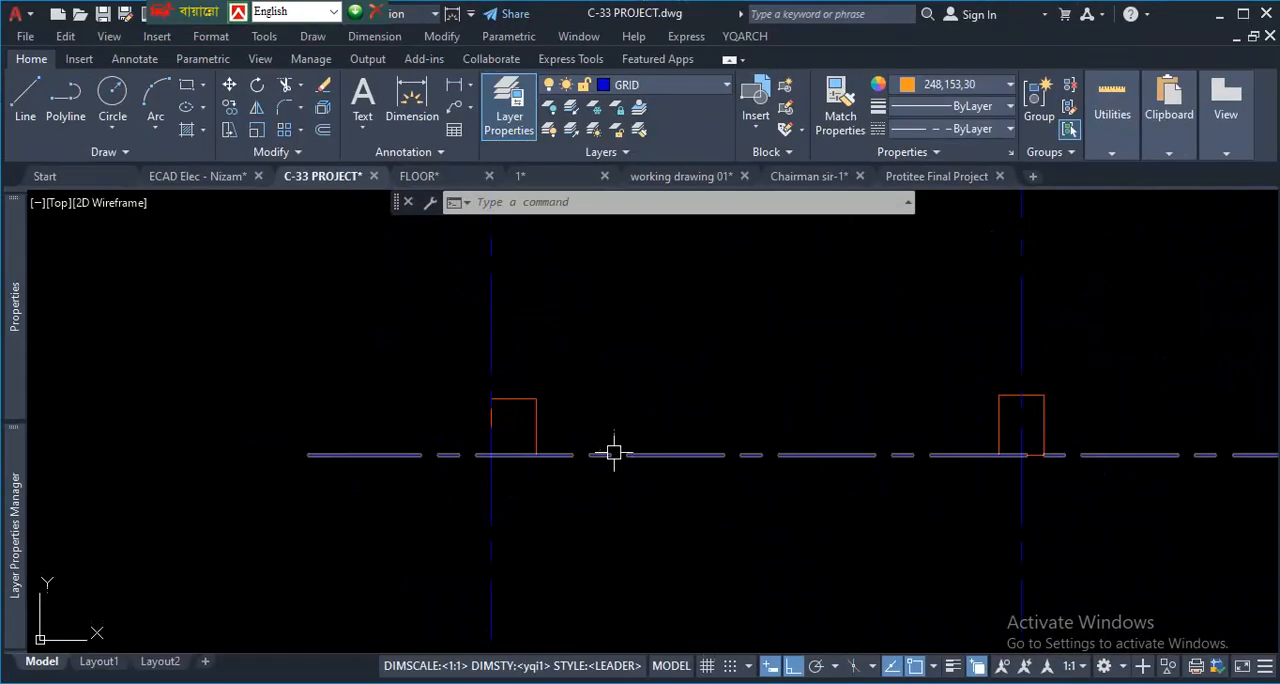
{"action": "scroll", "coordinate": [600, 440], "scroll_direction": "down", "scroll_amount": 10}
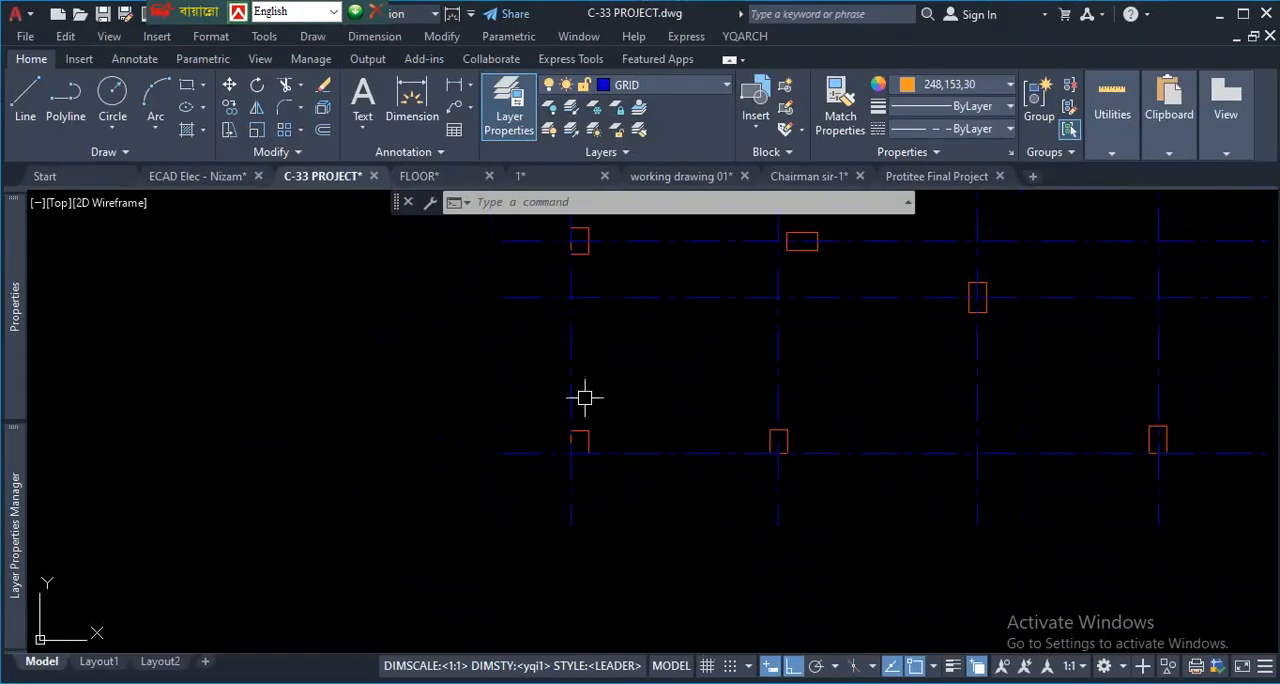
- Examine how the column between the drawing room and the guest bed aligns with the adjoining wall lines in the ground floor plan
{"action": "scroll", "coordinate": [565, 507], "scroll_direction": "up", "scroll_amount": 10}
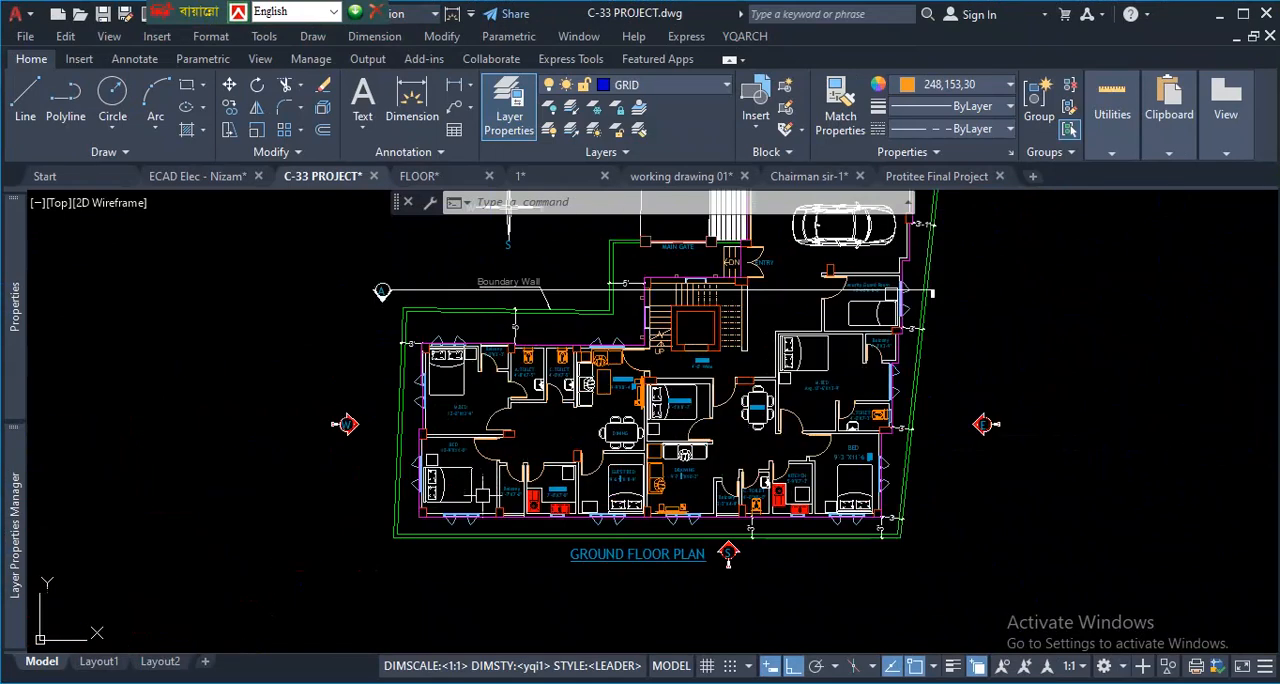
{"action": "scroll", "coordinate": [452, 486], "scroll_direction": "down", "scroll_amount": 5}
{"action": "scroll", "coordinate": [960, 497], "scroll_direction": "up", "scroll_amount": 10}
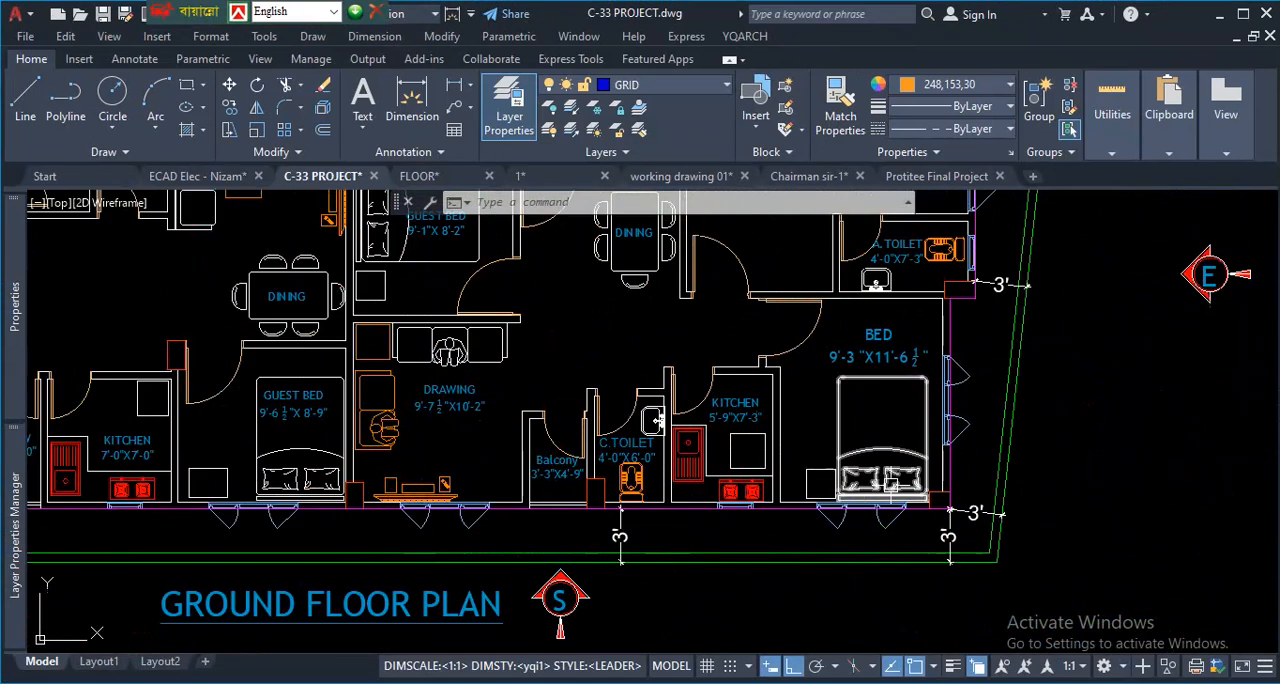
{"action": "scroll", "coordinate": [830, 480], "scroll_direction": "down", "scroll_amount": 8}
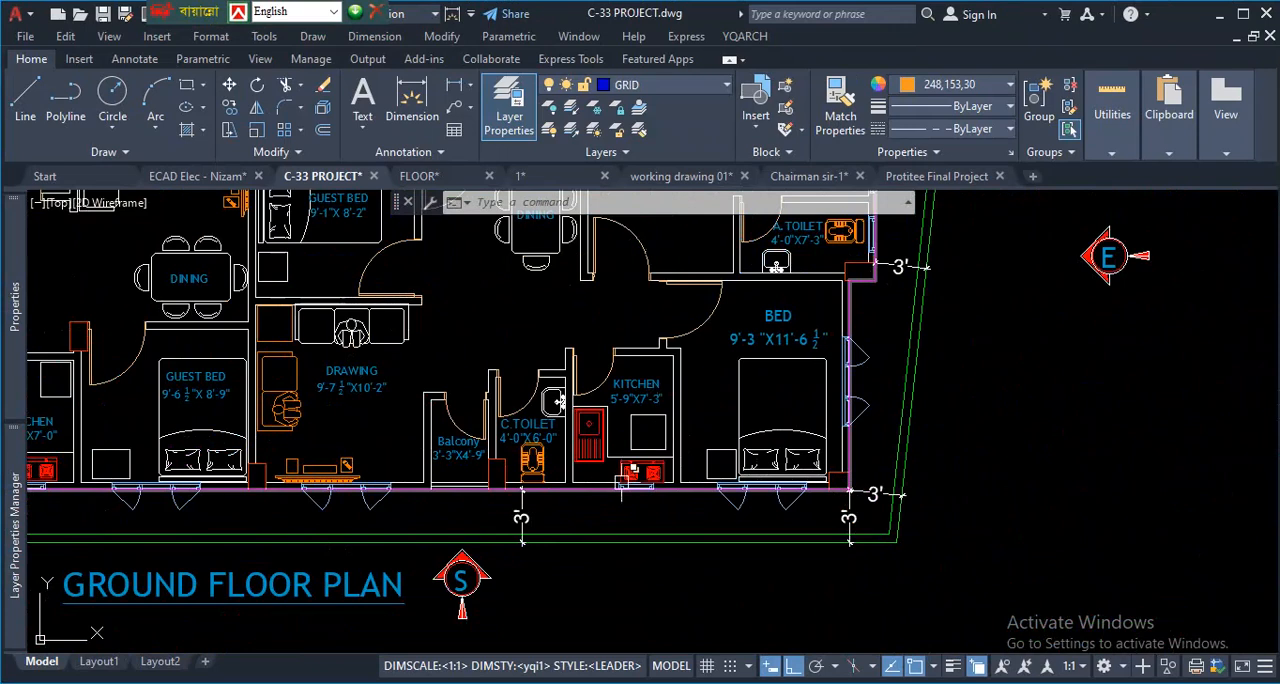
{"action": "scroll", "coordinate": [560, 360], "scroll_direction": "up", "scroll_amount": 6}
{"action": "scroll", "coordinate": [540, 355], "scroll_direction": "up", "scroll_amount": 4}
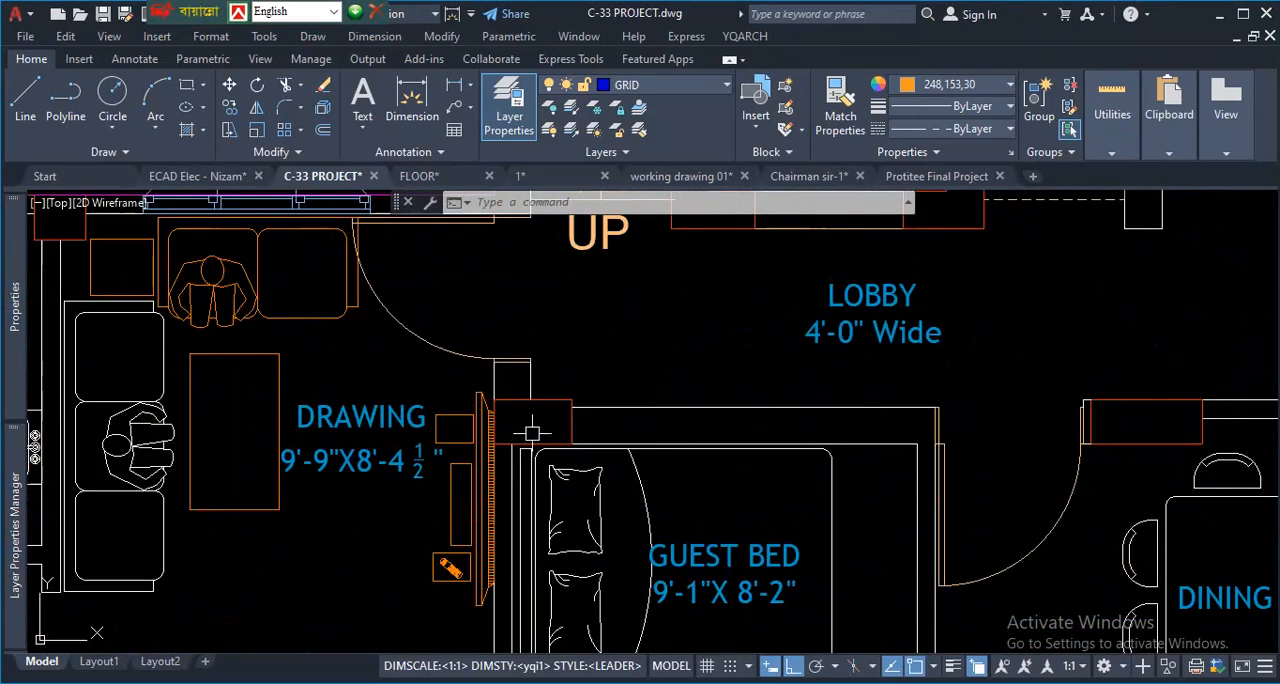
{"action": "scroll", "coordinate": [520, 400], "scroll_direction": "up", "scroll_amount": 2}
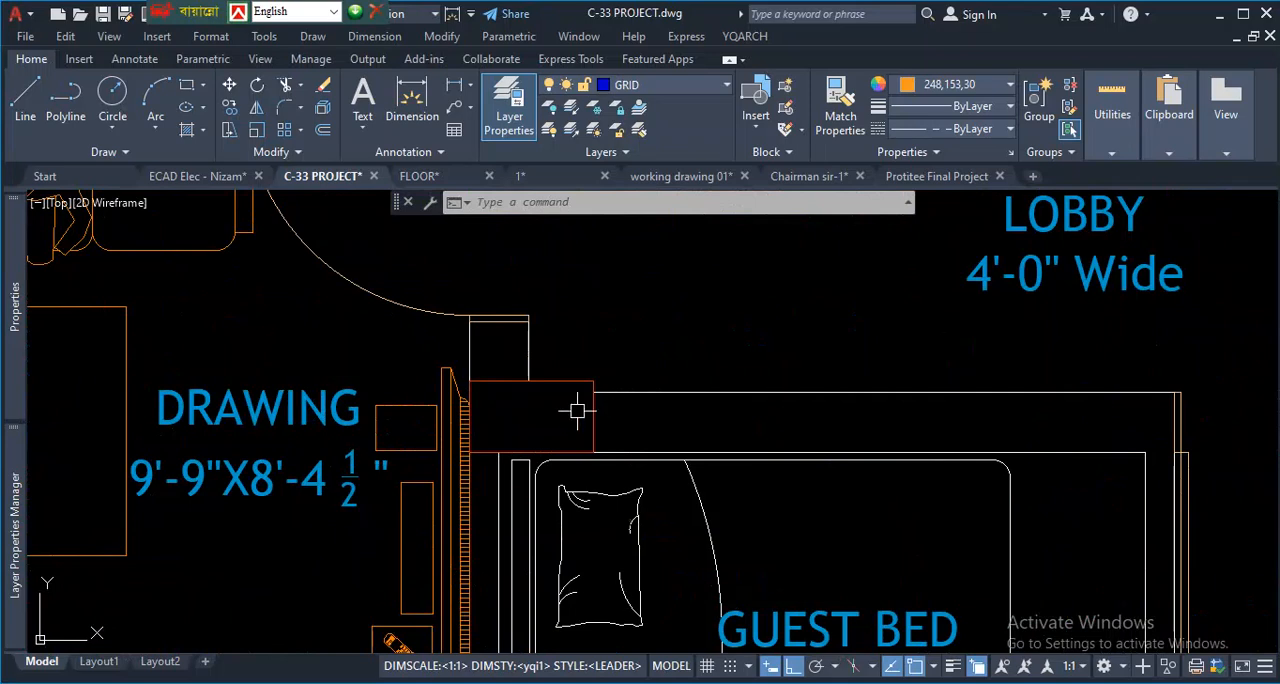
{"action": "left_click", "coordinate": [466, 340]}
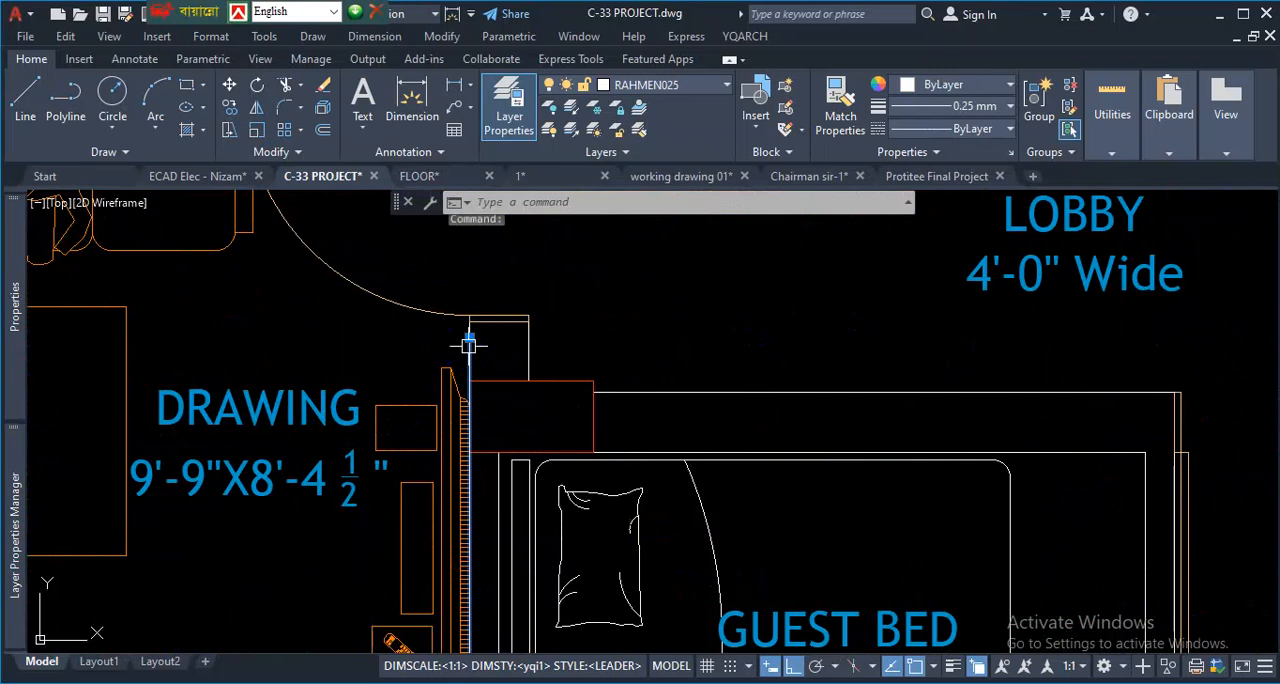
{"action": "scroll", "coordinate": [516, 352], "scroll_direction": "down", "scroll_amount": 3}
{"action": "scroll", "coordinate": [497, 355], "scroll_direction": "up", "scroll_amount": 4}
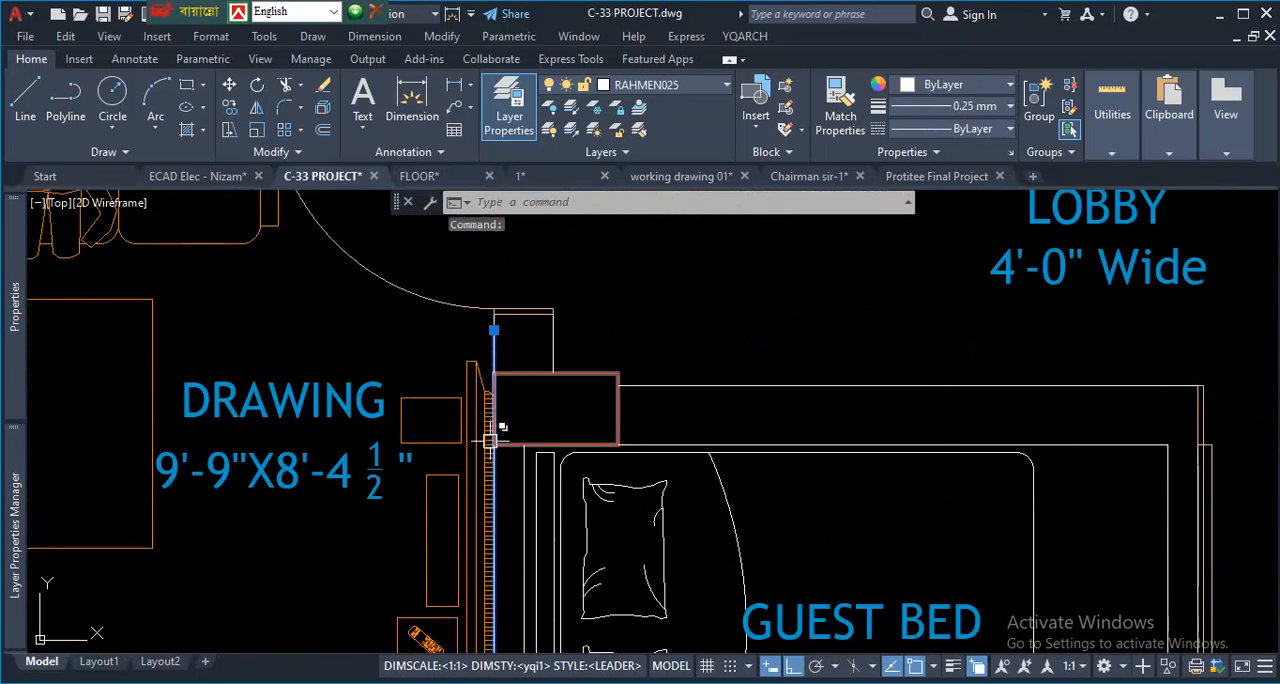
{"action": "scroll", "coordinate": [492, 348], "scroll_direction": "up", "scroll_amount": 3}
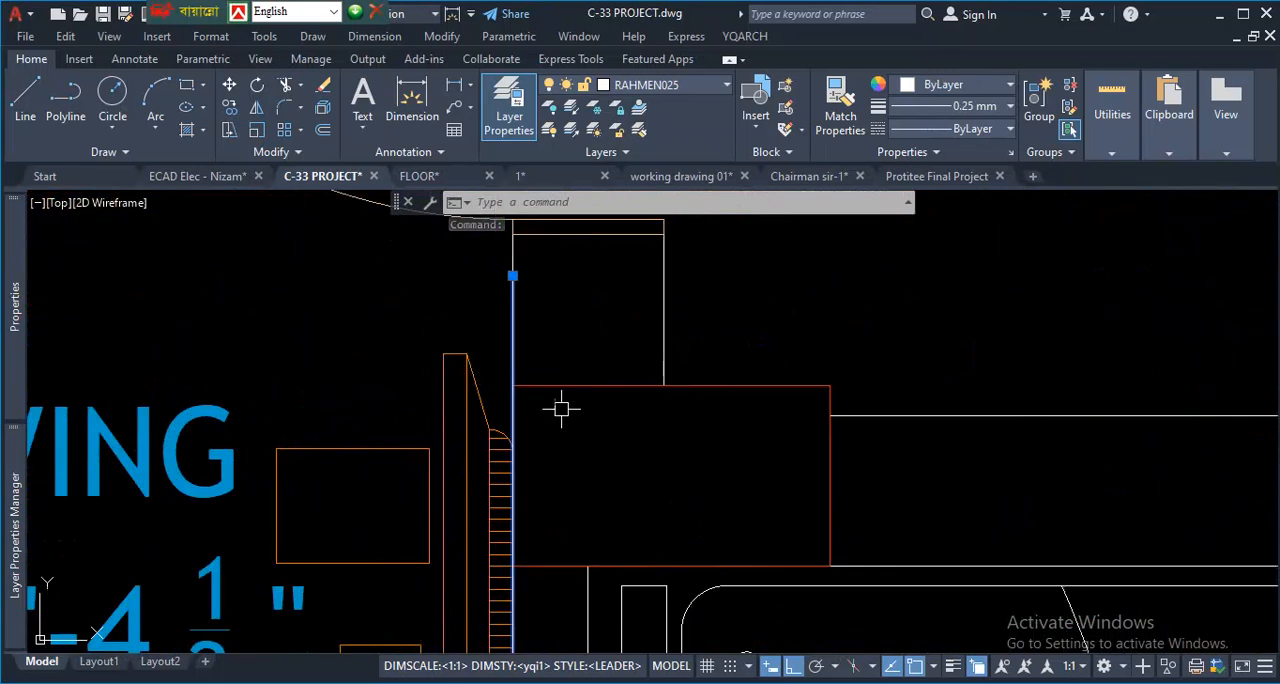
{"action": "key", "text": "Escape"}
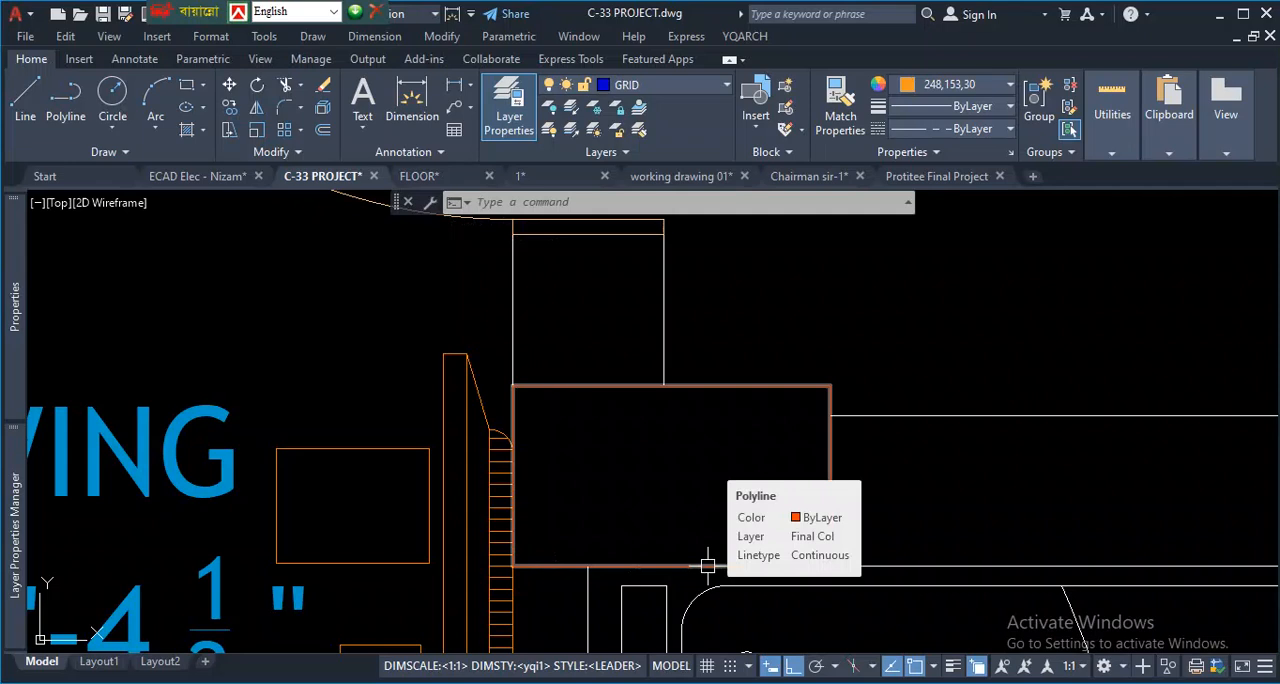
{"action": "key", "text": "Escape"}
{"action": "key", "text": "Escape"}
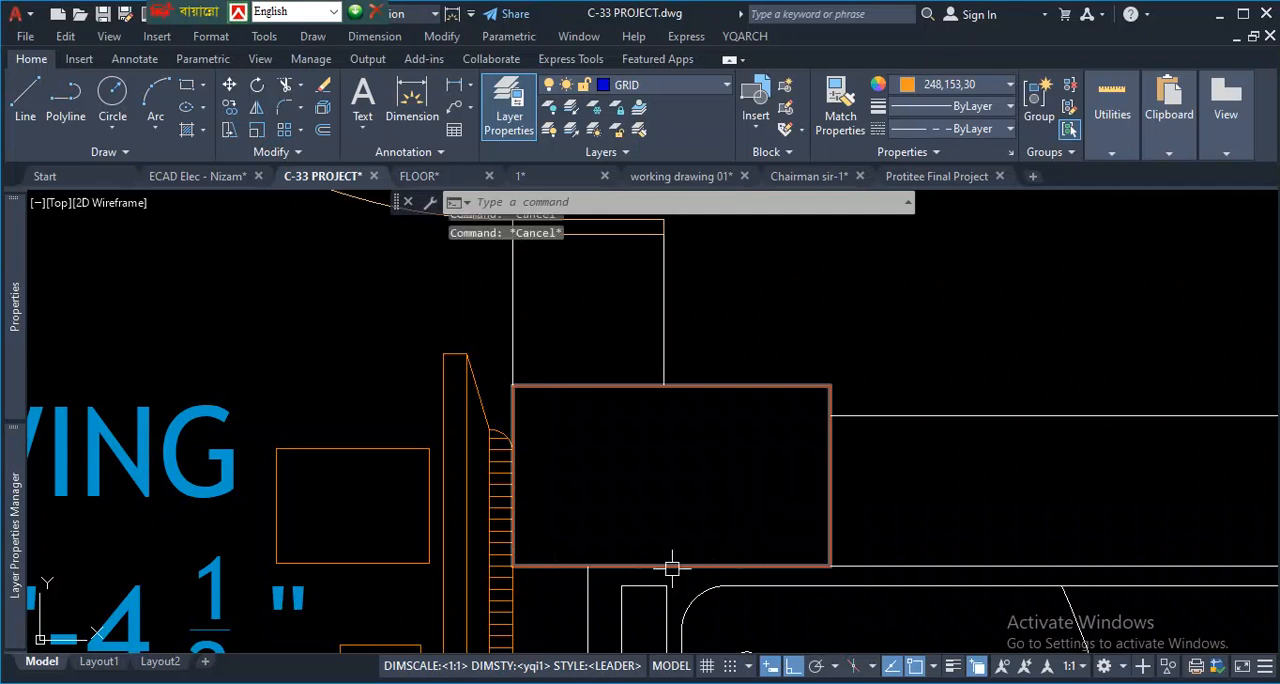
{"action": "scroll", "coordinate": [669, 566], "scroll_direction": "down", "scroll_amount": 8}
{"action": "scroll", "coordinate": [795, 405], "scroll_direction": "up", "scroll_amount": 4}
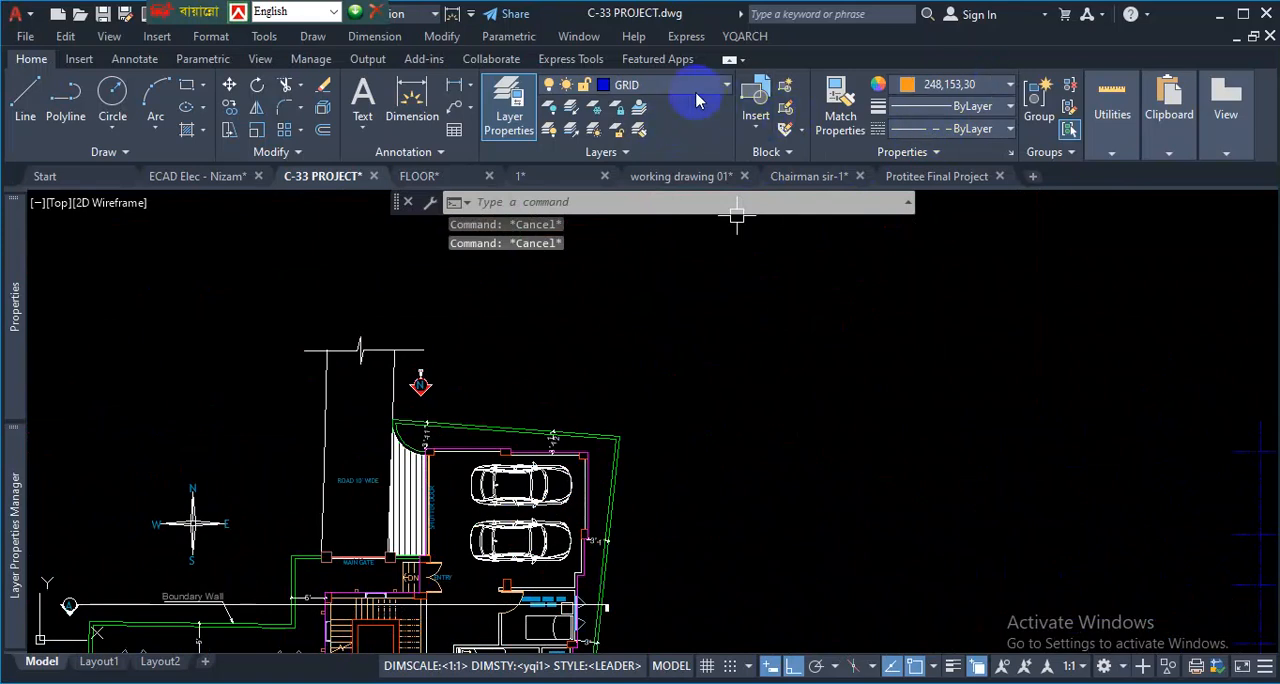
- Set the current object colour to ByLayer and draw a horizontal test line about 15'-10" long in the empty area beside the floor plan
{"action": "left_click", "coordinate": [957, 85]}
{"action": "left_click", "coordinate": [955, 101]}
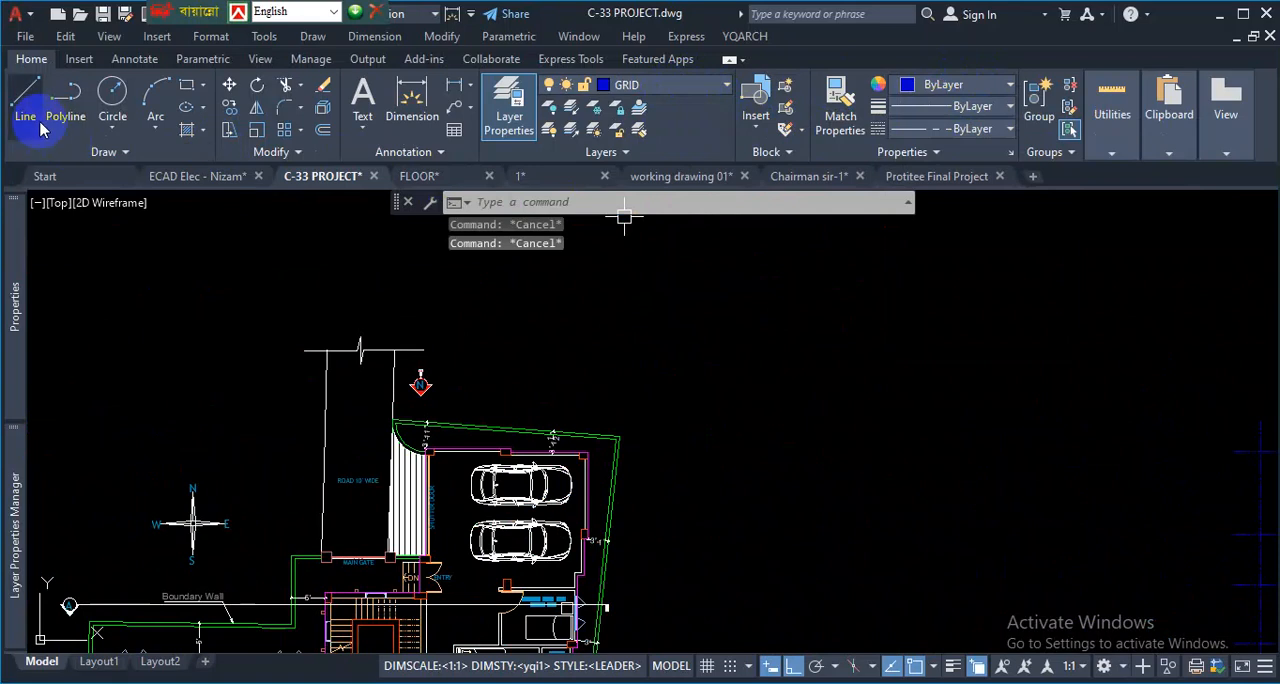
{"action": "left_click", "coordinate": [25, 95]}
{"action": "left_click", "coordinate": [728, 358]}
{"action": "left_click", "coordinate": [836, 360]}
{"action": "key", "text": "Return"}
{"action": "scroll", "coordinate": [832, 349], "scroll_direction": "up", "scroll_amount": 4}
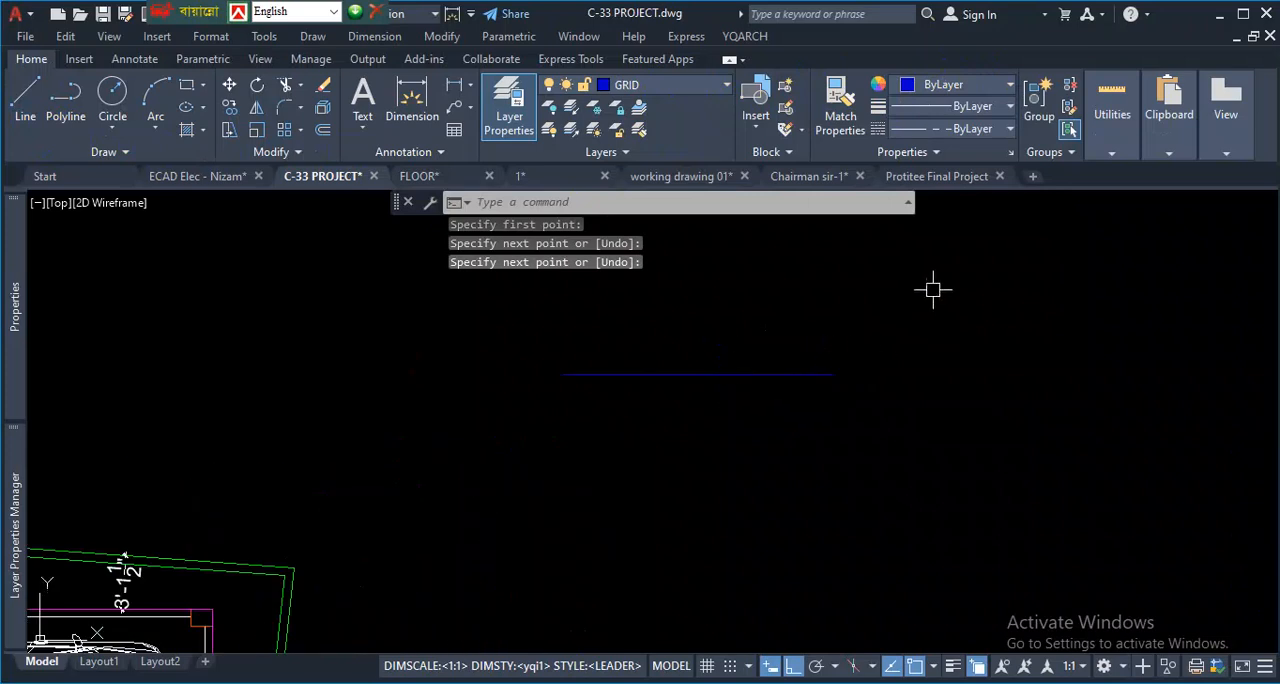
- Set the current colour to 242,103,34 and draw a line end to end exactly over the blue test line
{"action": "left_click", "coordinate": [952, 86]}
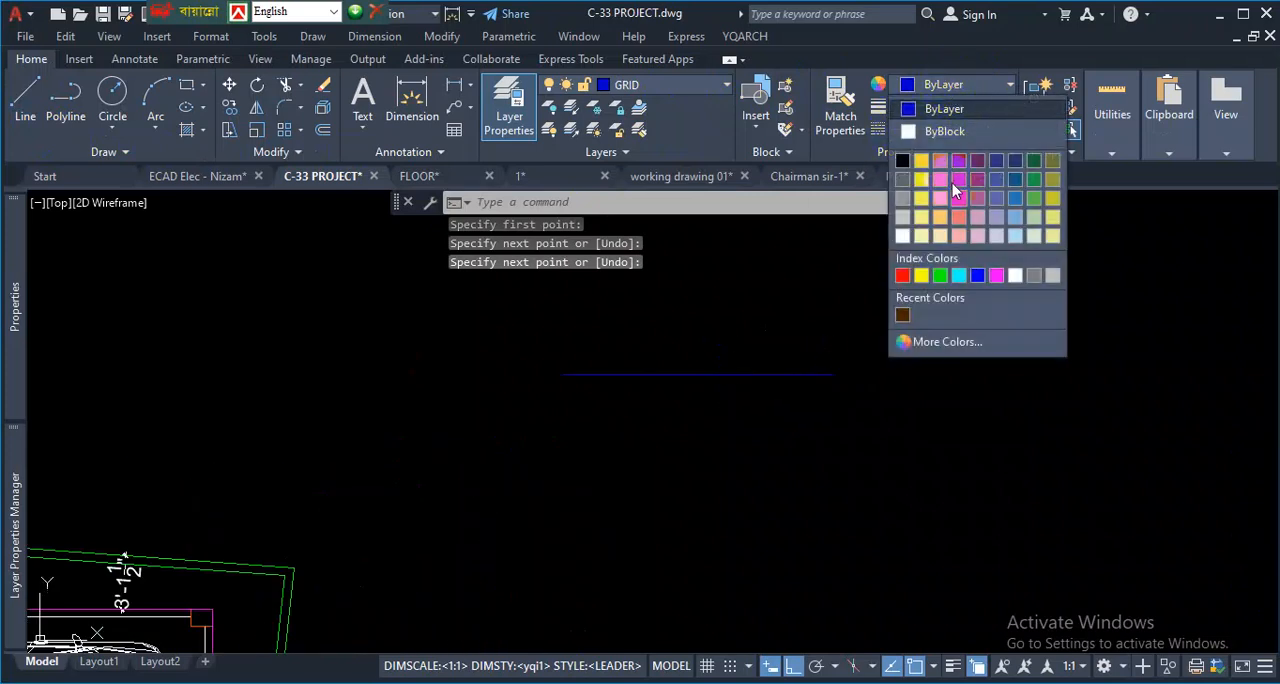
{"action": "left_click", "coordinate": [940, 190]}
{"action": "left_click", "coordinate": [28, 105]}
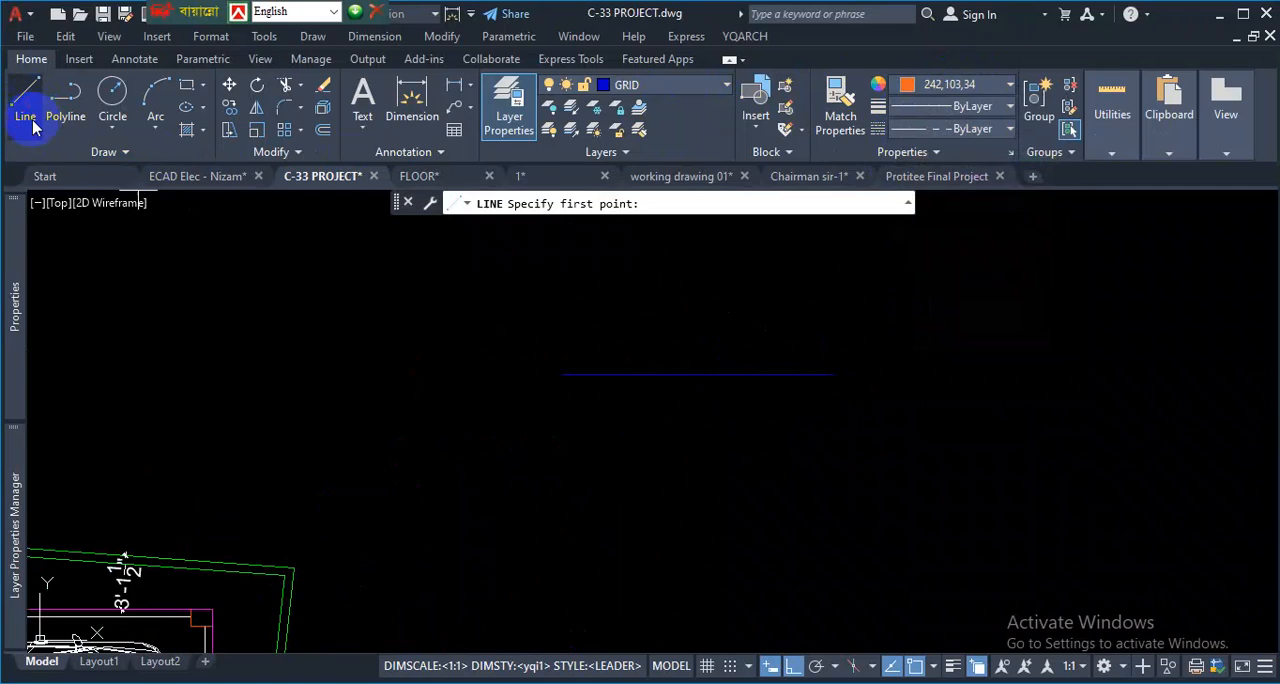
{"action": "left_click", "coordinate": [561, 375]}
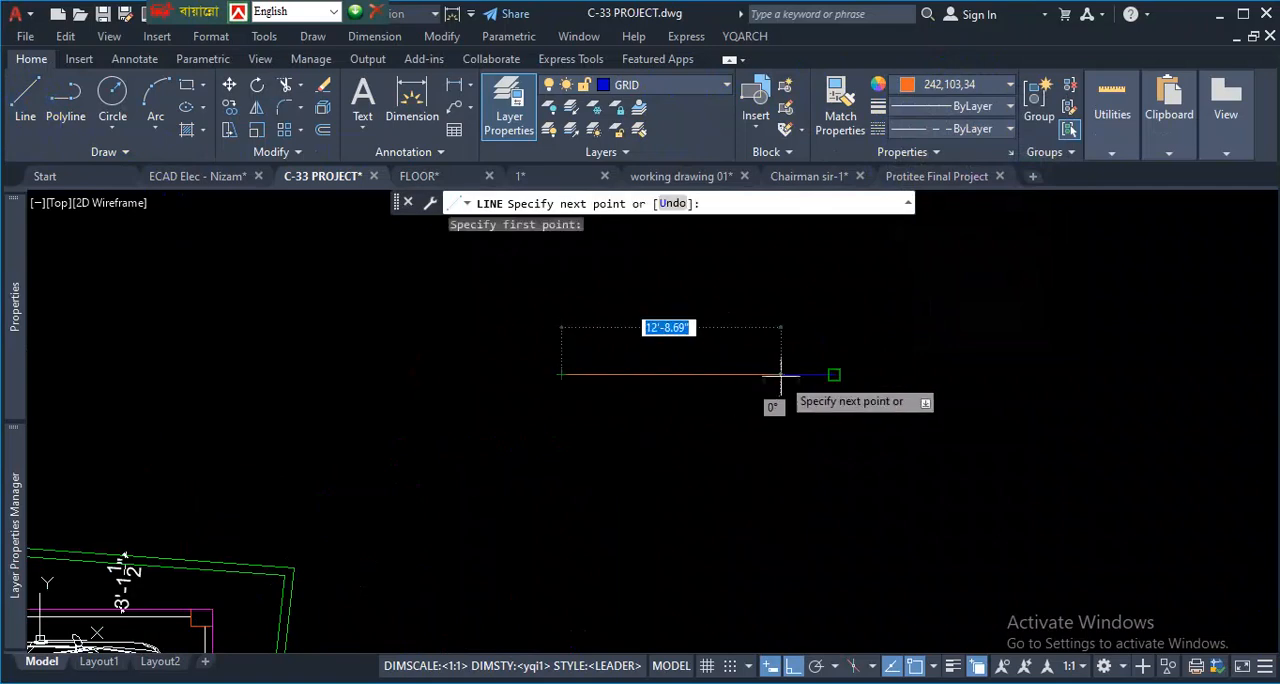
{"action": "left_click", "coordinate": [834, 375]}
{"action": "key", "text": "Return"}
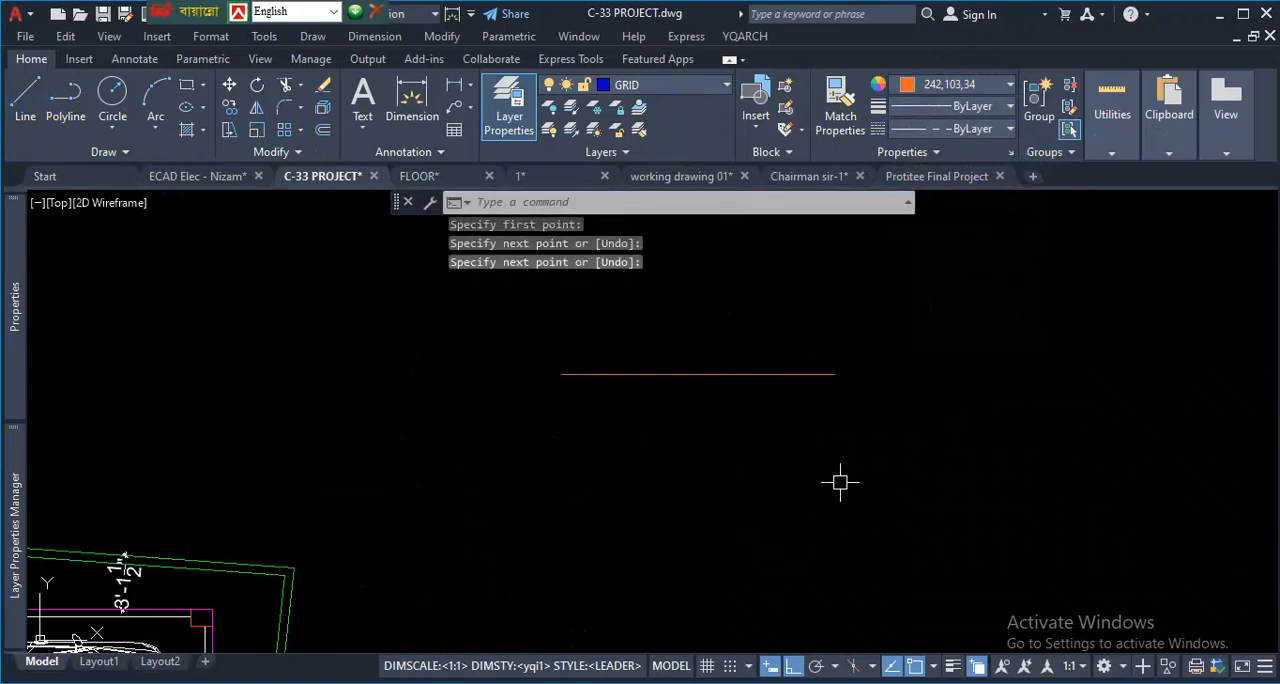
- Set the current colour to Magenta and draw another line end to end over the stacked orange and blue test lines
{"action": "left_click", "coordinate": [955, 85]}
{"action": "left_click", "coordinate": [996, 275]}
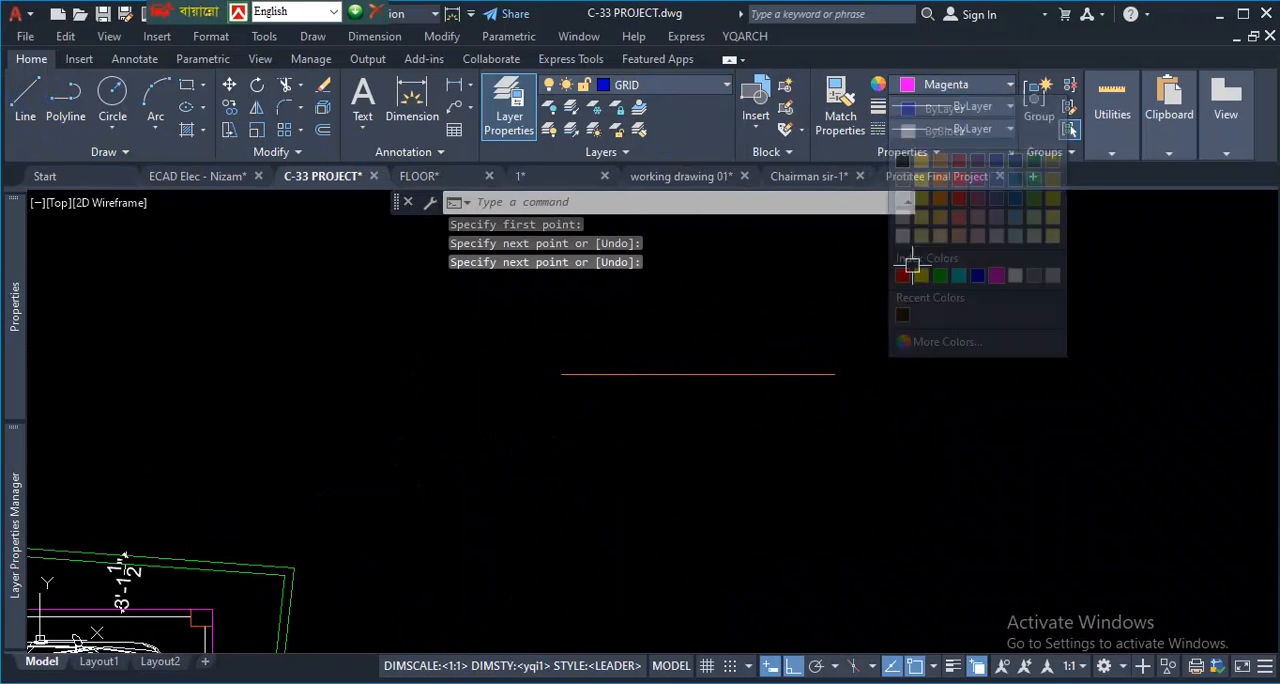
{"action": "left_click", "coordinate": [25, 105]}
{"action": "left_click", "coordinate": [561, 375]}
{"action": "left_click", "coordinate": [835, 375]}
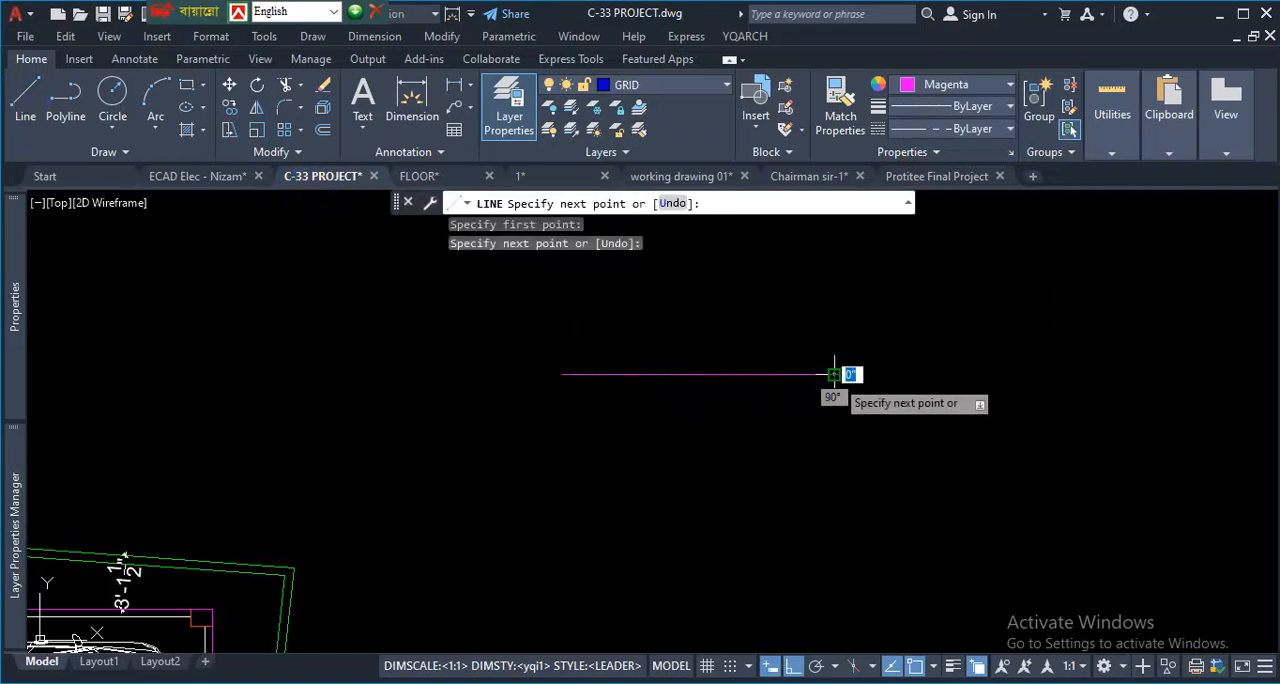
{"action": "key", "text": "Return"}
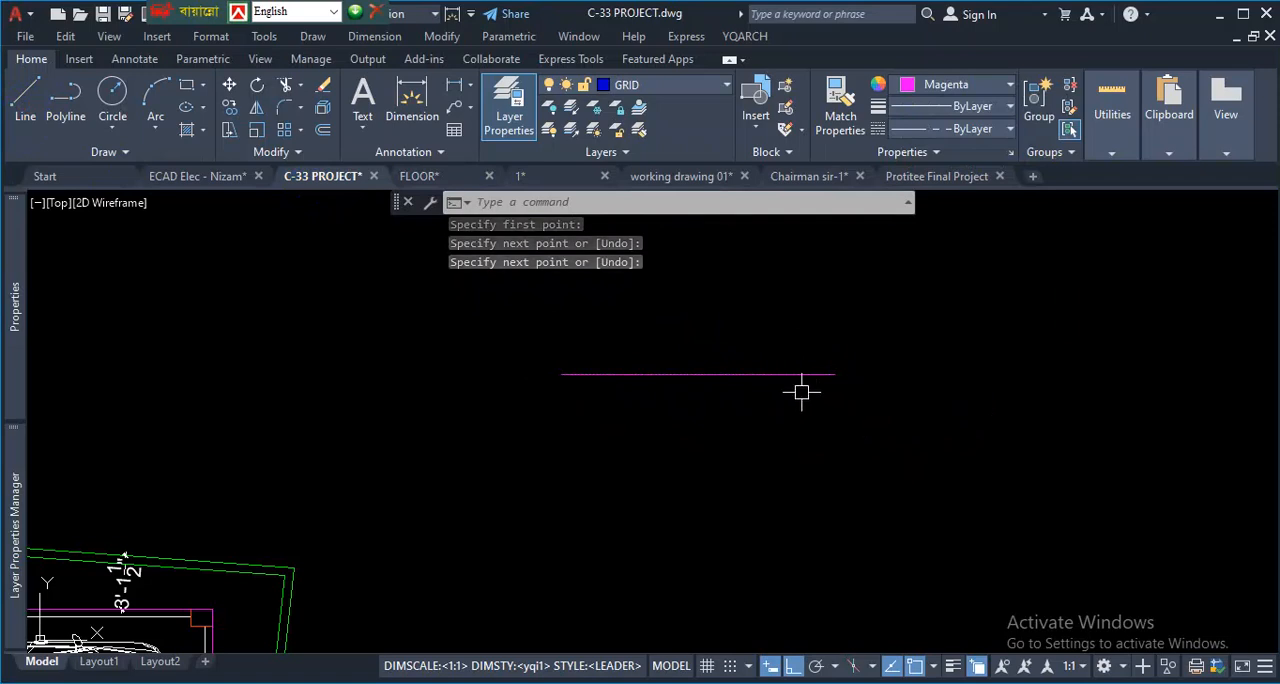
- Examine where the grid lines overlap the left and lower edges of the lower-left corner column in the column layout
{"action": "scroll", "coordinate": [801, 392], "scroll_direction": "down", "scroll_amount": 5}
{"action": "scroll", "coordinate": [1231, 511], "scroll_direction": "up", "scroll_amount": 1}
{"action": "scroll", "coordinate": [1094, 501], "scroll_direction": "up", "scroll_amount": 2}
{"action": "scroll", "coordinate": [428, 446], "scroll_direction": "up", "scroll_amount": 2}
{"action": "scroll", "coordinate": [335, 439], "scroll_direction": "up", "scroll_amount": 2}
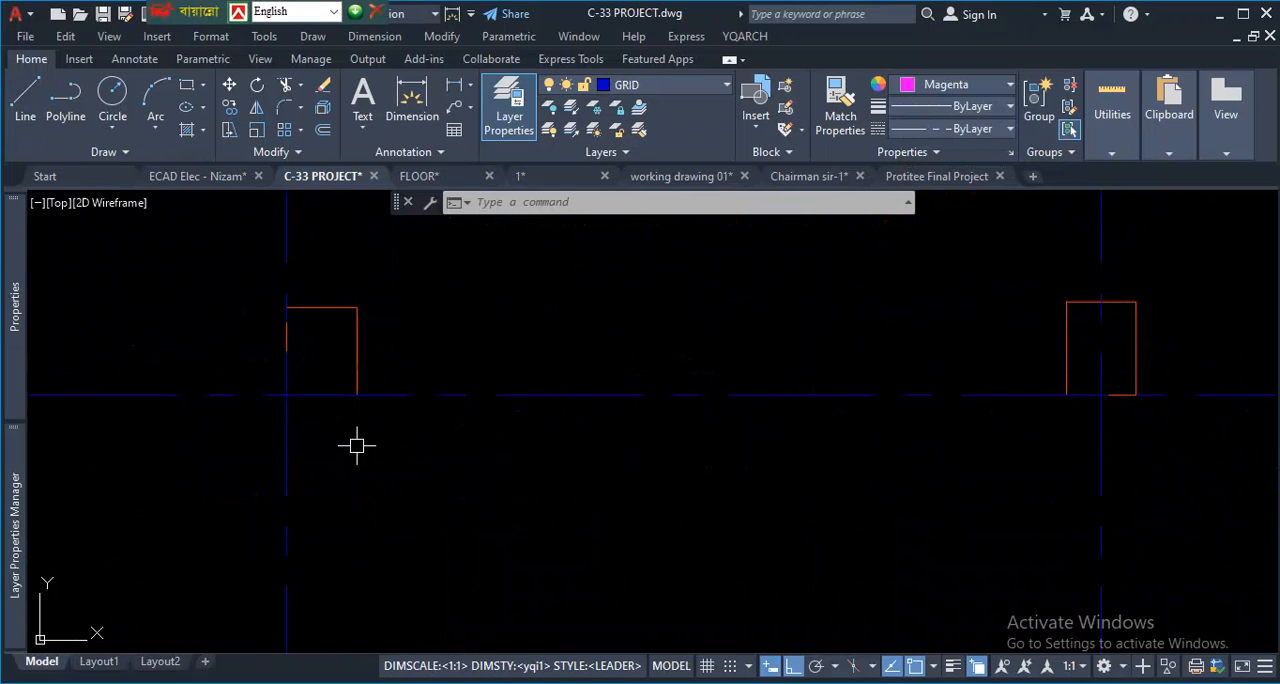
{"action": "key", "text": "ctrl+1"}
{"action": "left_click", "coordinate": [306, 432]}
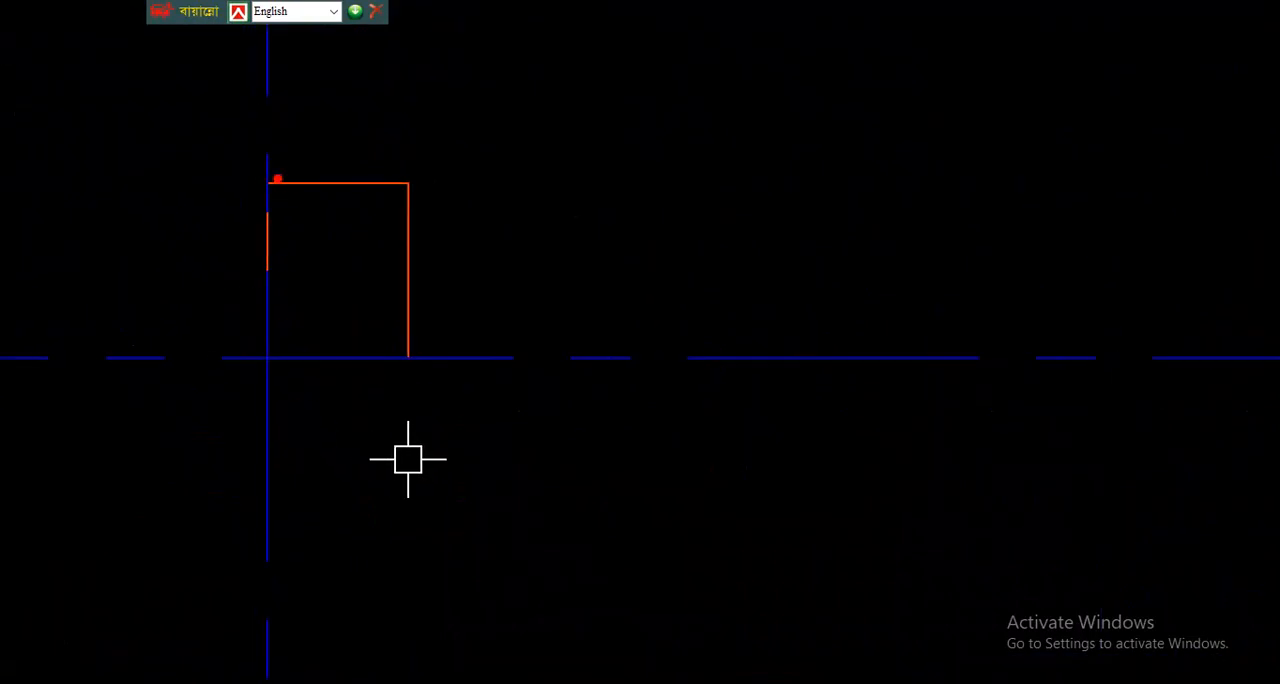
{"action": "mouse_move", "coordinate": [266, 183]}
{"action": "left_mouse_down"}
{"action": "mouse_move", "coordinate": [251, 323]}
{"action": "mouse_move", "coordinate": [363, 360]}
{"action": "mouse_move", "coordinate": [414, 300]}
{"action": "mouse_move", "coordinate": [340, 195]}
{"action": "mouse_move", "coordinate": [280, 206]}
{"action": "left_mouse_up"}
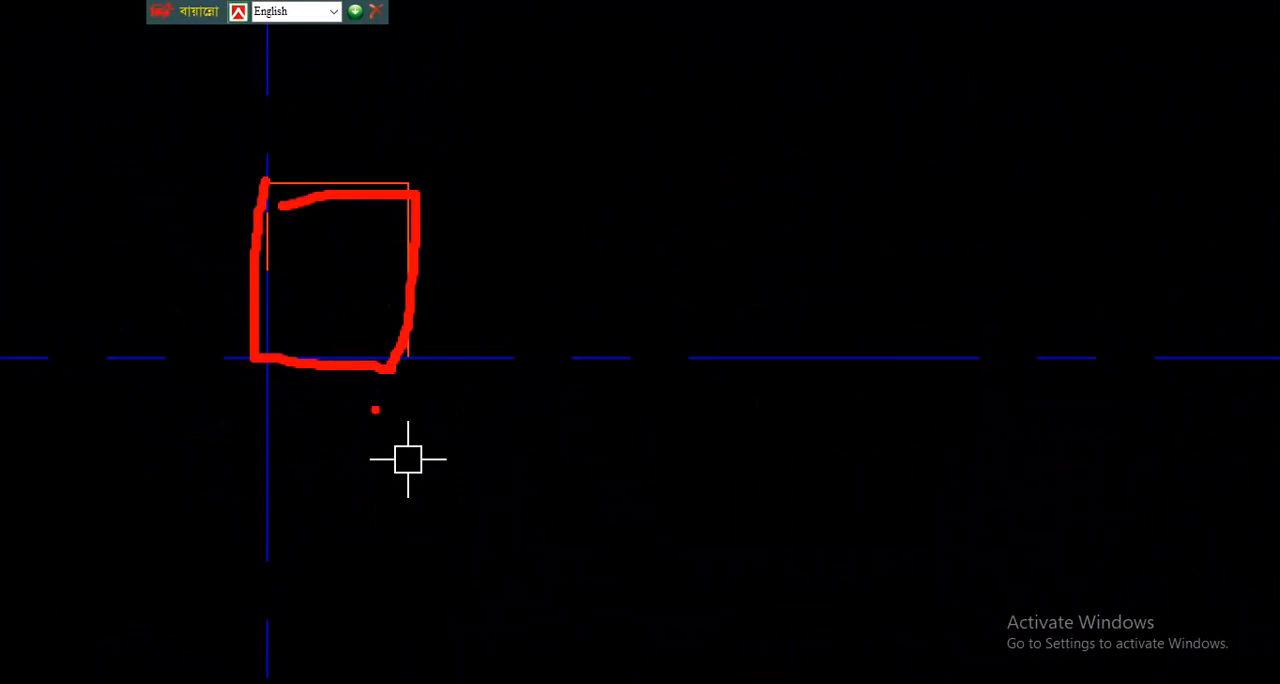
{"action": "left_click_drag", "start_coordinate": [576, 358], "coordinate": [498, 359]}
{"action": "left_click_drag", "start_coordinate": [289, 158], "coordinate": [298, 28]}
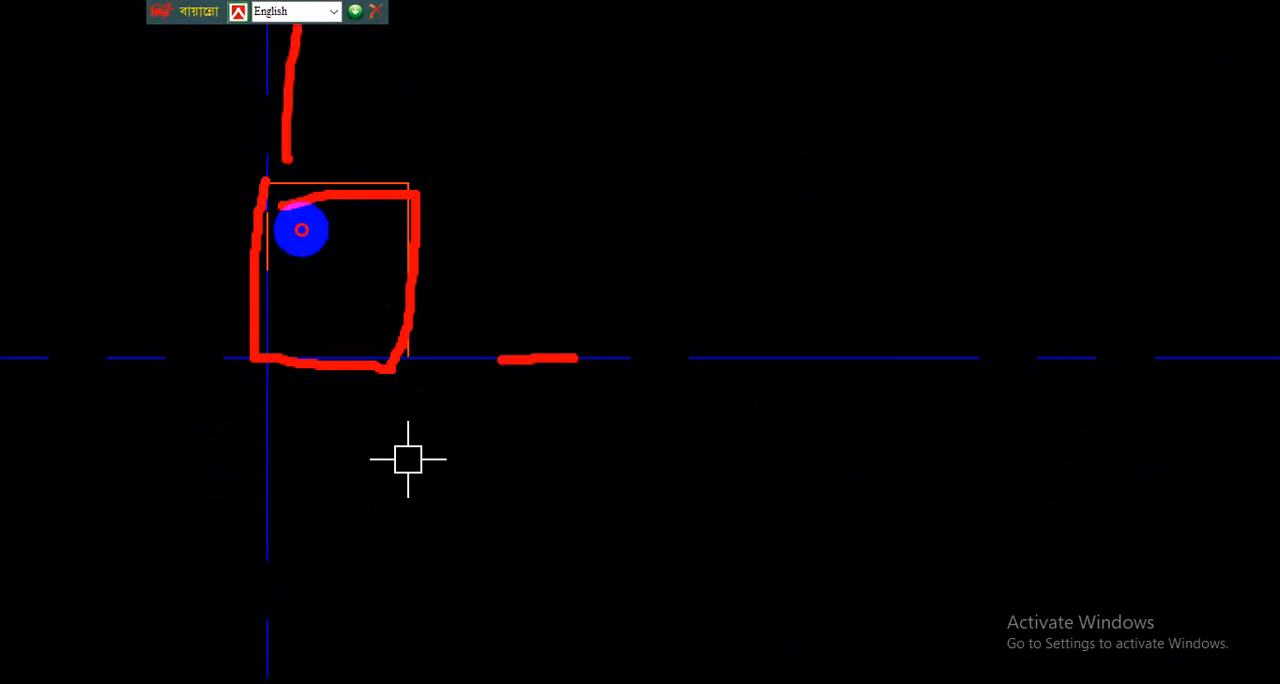
{"action": "key", "text": "Escape"}
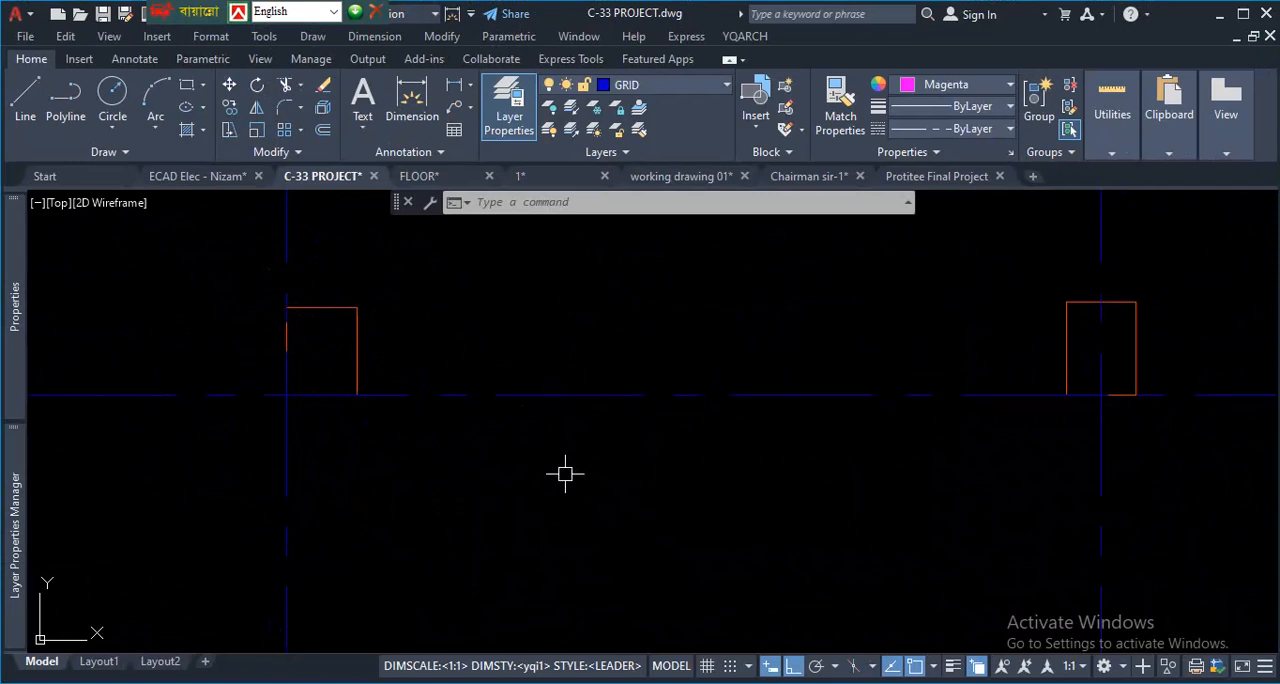
- Examine where the horizontal grid line covers the lower edge of the column beside the corner column
{"action": "scroll", "coordinate": [546, 466], "scroll_direction": "down", "scroll_amount": 5}
{"action": "scroll", "coordinate": [600, 474], "scroll_direction": "up", "scroll_amount": 3}
{"action": "scroll", "coordinate": [639, 436], "scroll_direction": "up", "scroll_amount": 4}
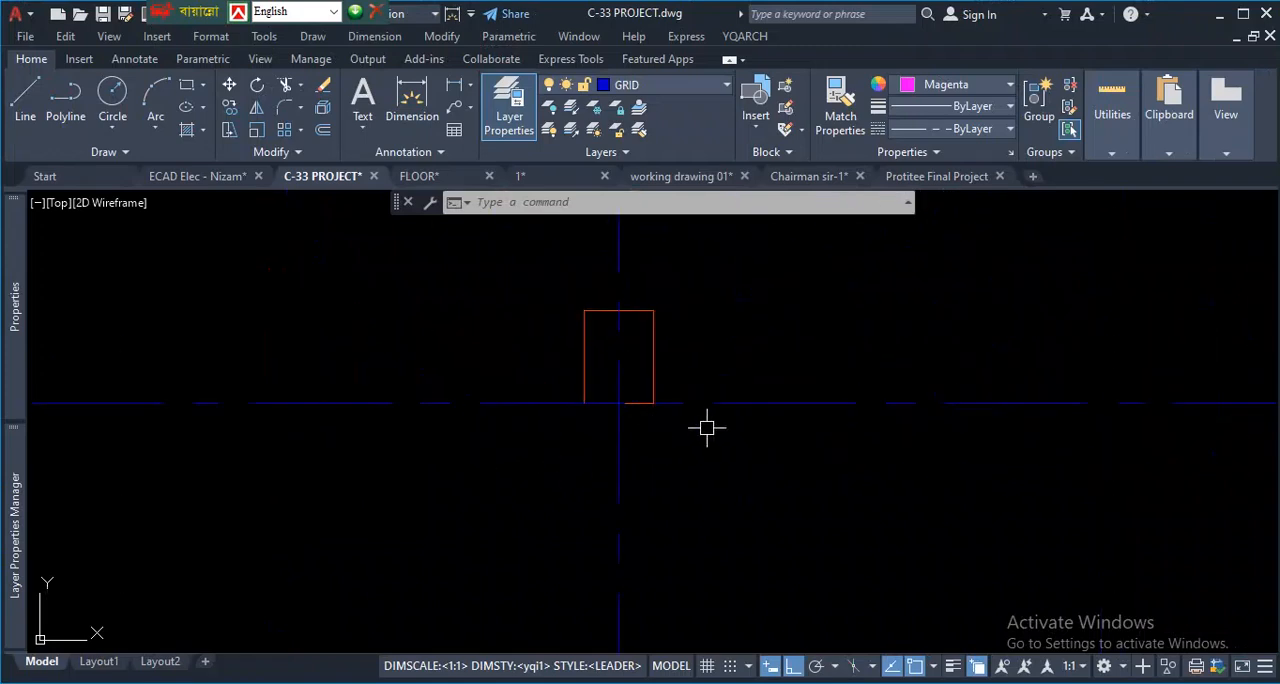
{"action": "scroll", "coordinate": [598, 421], "scroll_direction": "up", "scroll_amount": 4}
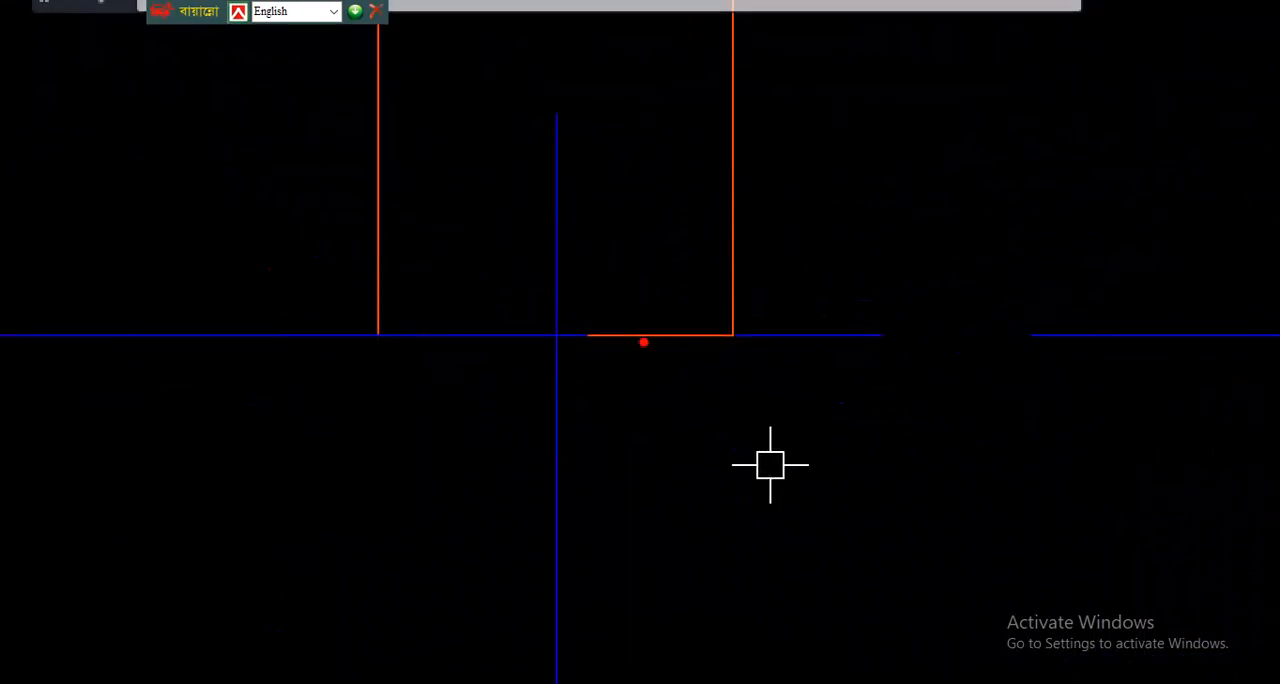
{"action": "left_click_drag", "start_coordinate": [624, 357], "coordinate": [750, 372]}
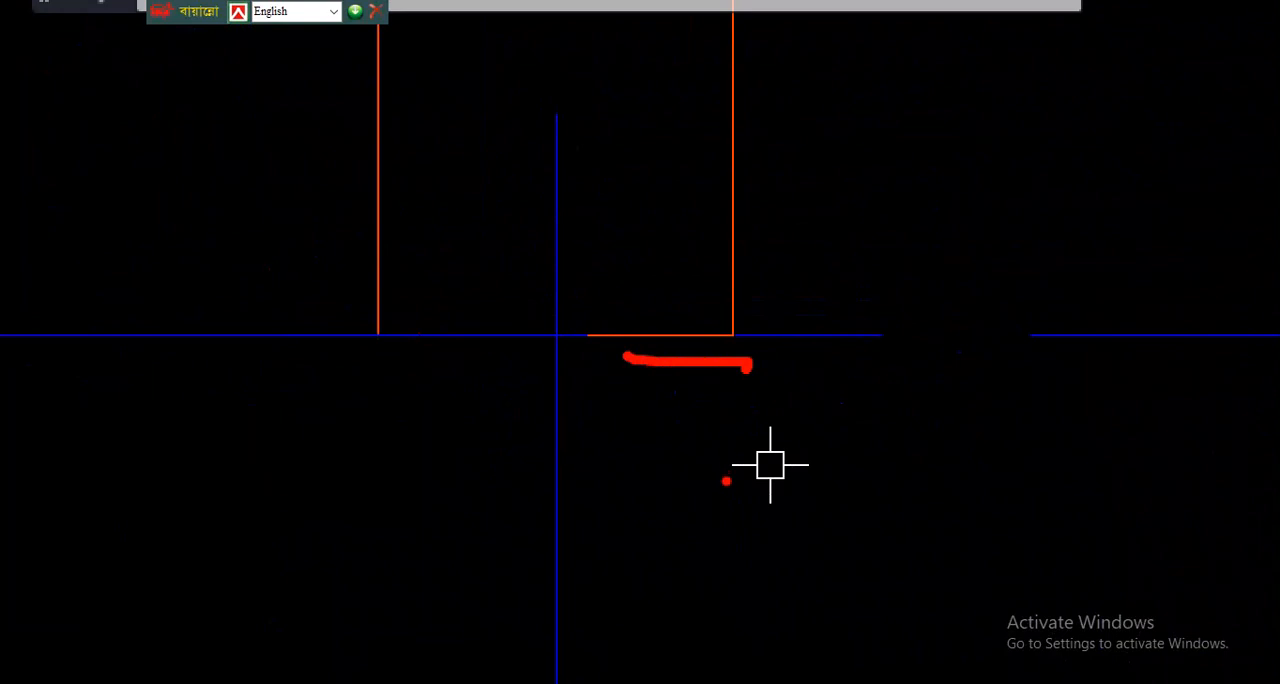
{"action": "mouse_move", "coordinate": [959, 314]}
{"action": "left_mouse_down"}
{"action": "mouse_move", "coordinate": [957, 290]}
{"action": "mouse_move", "coordinate": [960, 343]}
{"action": "left_mouse_up"}
{"action": "scroll", "coordinate": [770, 465], "scroll_direction": "down", "scroll_amount": 8}
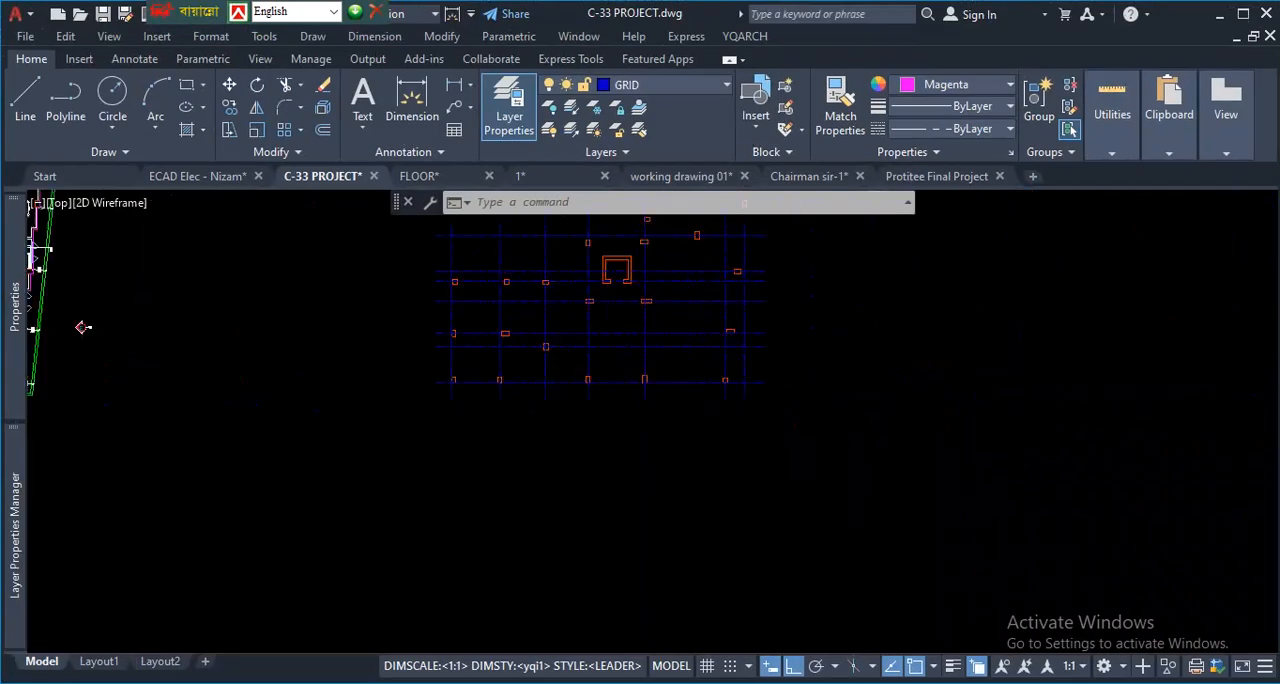
- Go back to the stacked test lines and check that Selection Cycling is enabled in the status bar customization
{"action": "scroll", "coordinate": [649, 383], "scroll_direction": "up", "scroll_amount": 4}
{"action": "scroll", "coordinate": [640, 420], "scroll_direction": "down", "scroll_amount": 9}
{"action": "scroll", "coordinate": [590, 380], "scroll_direction": "up", "scroll_amount": 8}
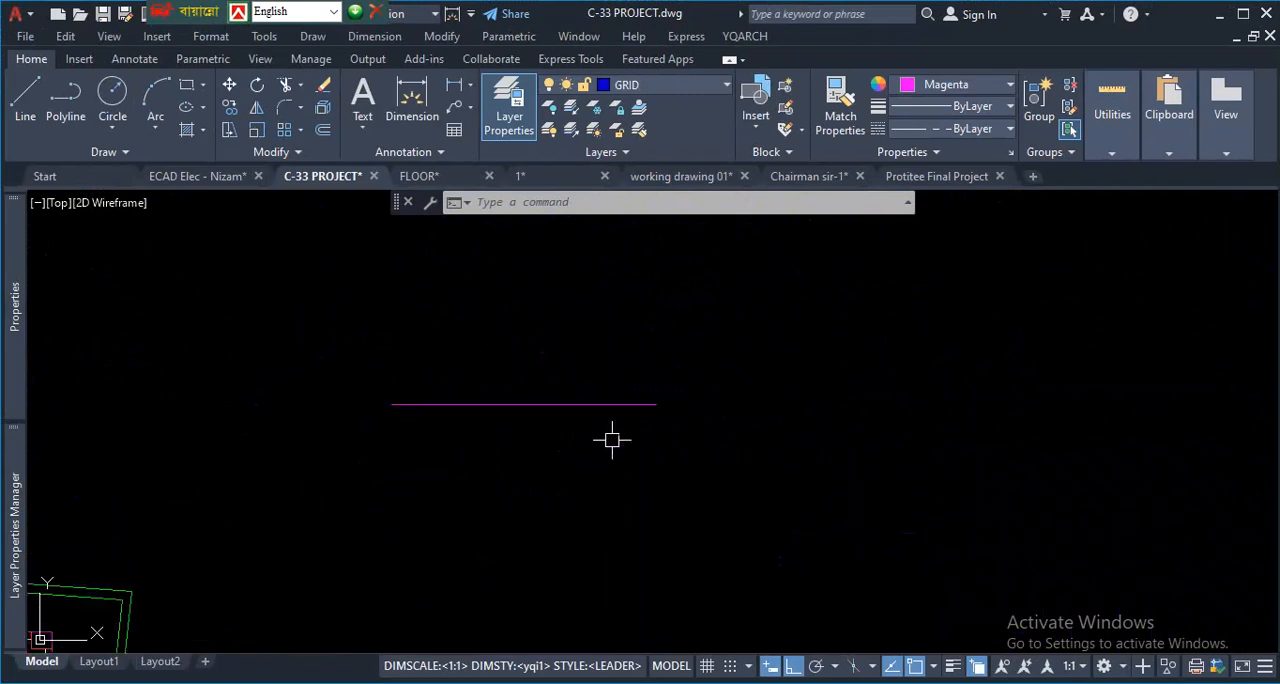
{"action": "scroll", "coordinate": [582, 412], "scroll_direction": "down", "scroll_amount": 6}
{"action": "scroll", "coordinate": [587, 420], "scroll_direction": "up", "scroll_amount": 3}
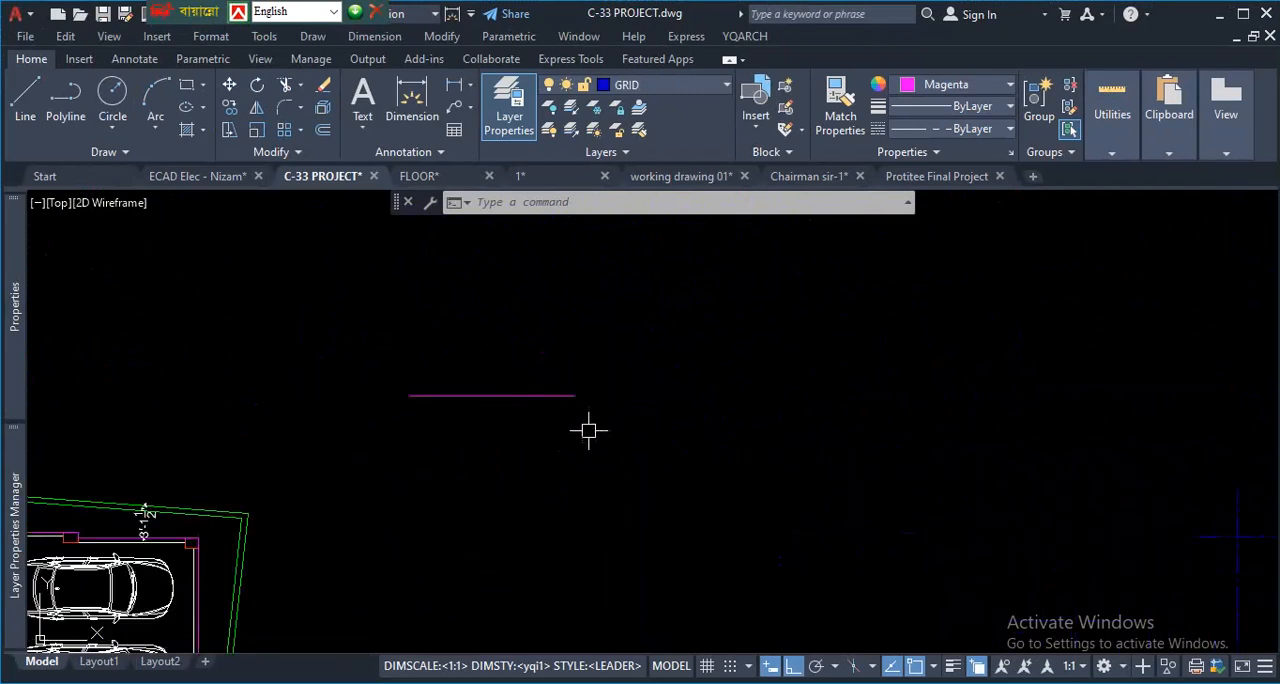
{"action": "left_click", "coordinate": [982, 667]}
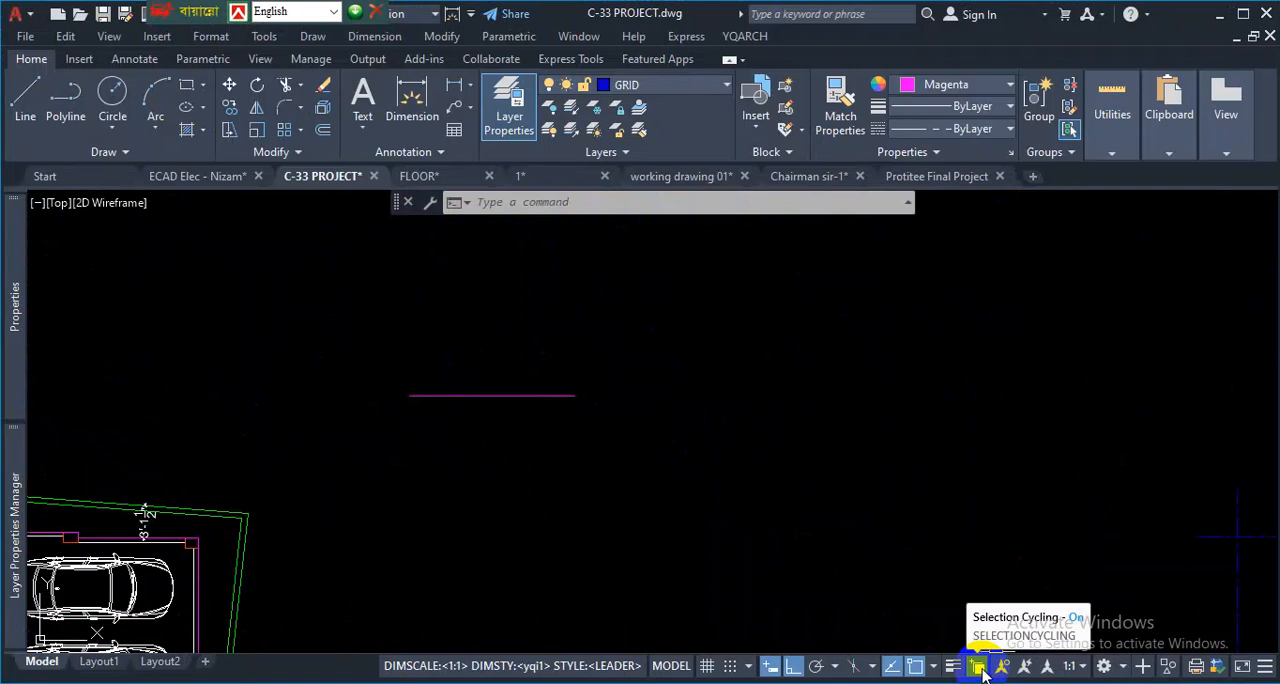
{"action": "left_click", "coordinate": [1266, 668]}
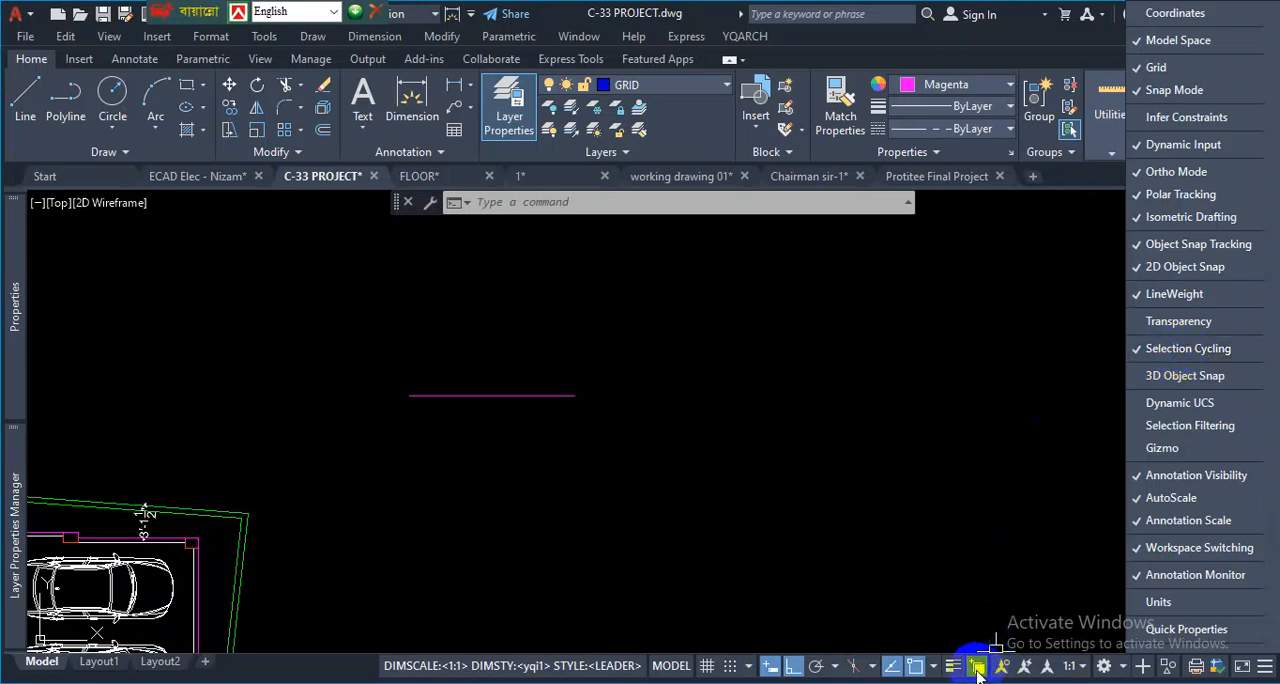
{"action": "left_click", "coordinate": [578, 488]}
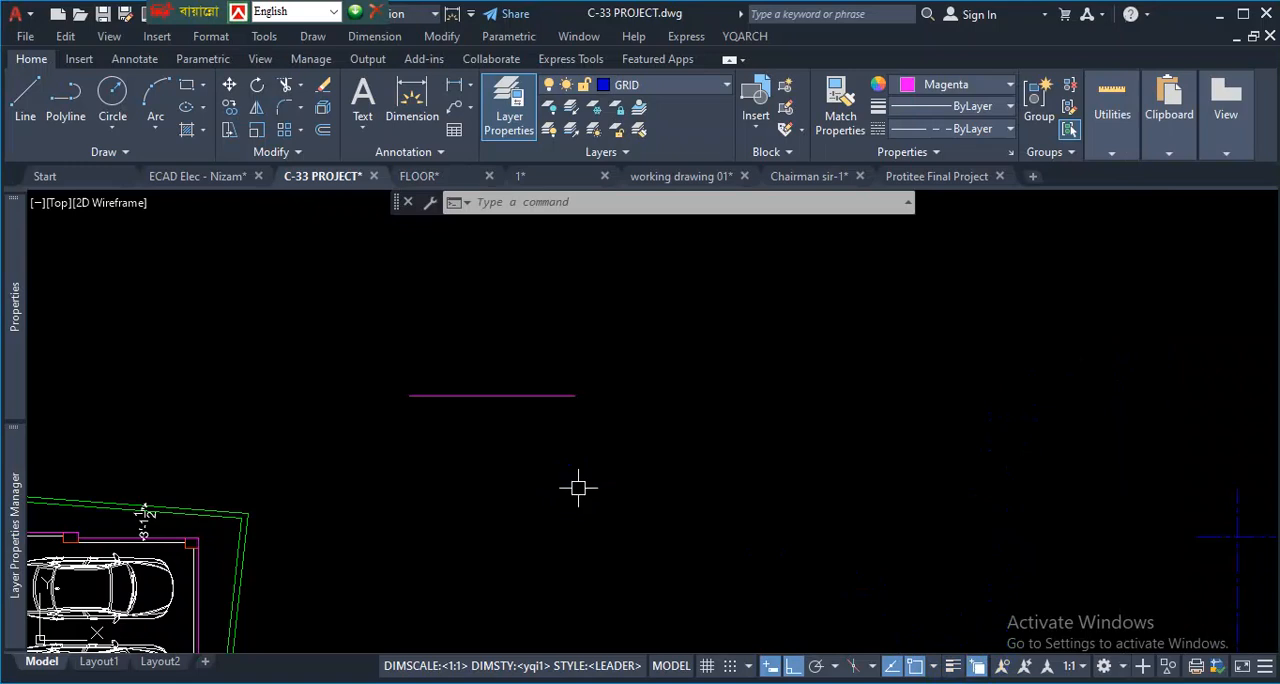
- Use selection cycling on the stacked test lines to preview the overlapping lines, then leave the selection
{"action": "key", "text": "Escape"}
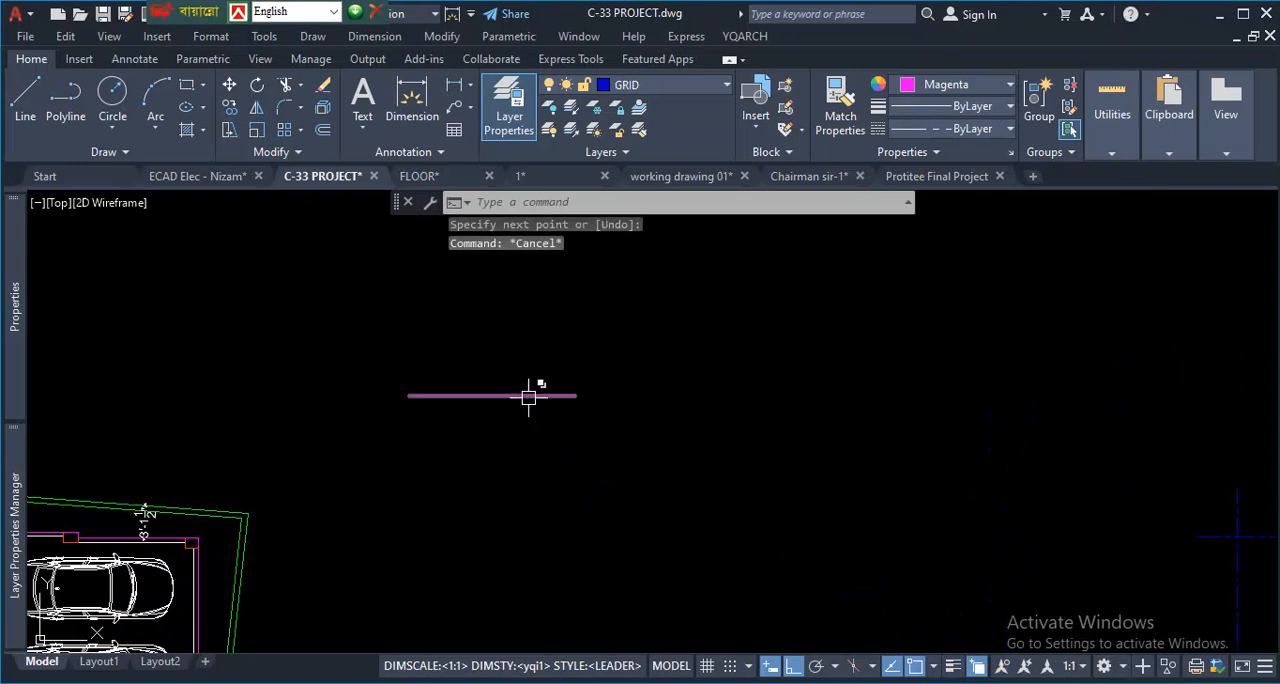
{"action": "left_click", "coordinate": [529, 396]}
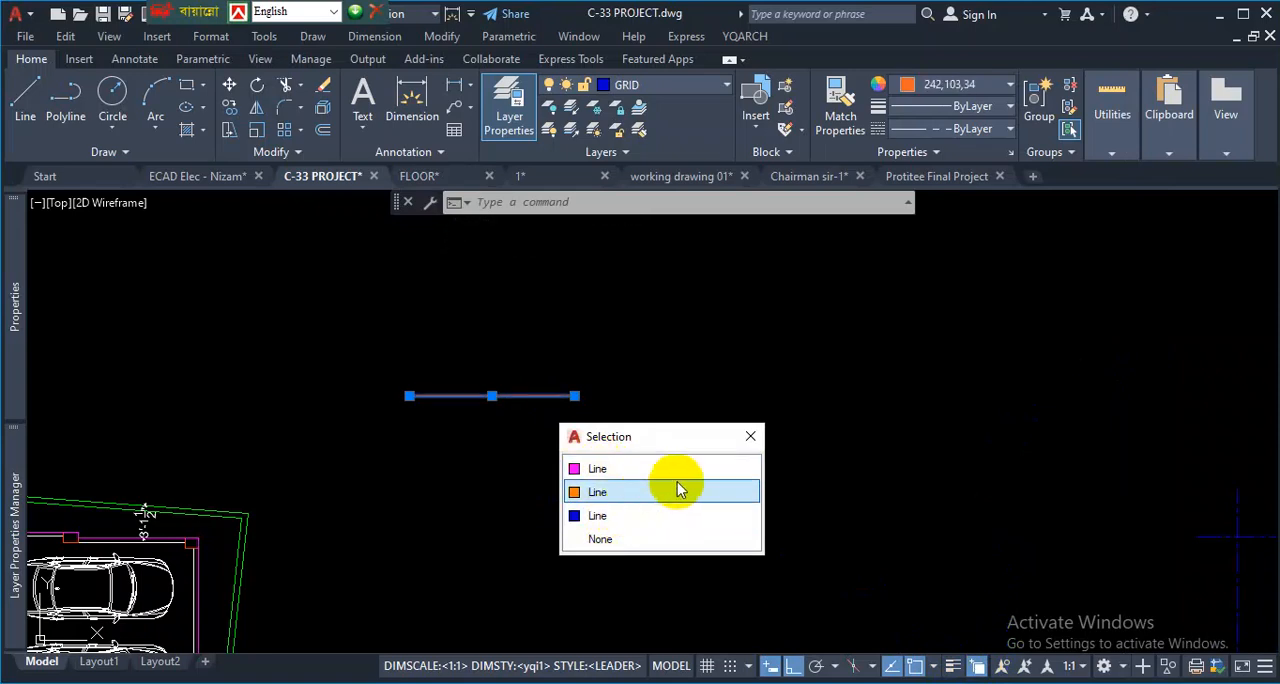
{"action": "key", "text": "Escape"}
- Pick the Line over the Polyline by selection cycling where the horizontal grid line overlaps the corner column's lower edge
{"action": "scroll", "coordinate": [510, 442], "scroll_direction": "down", "scroll_amount": 10}
{"action": "scroll", "coordinate": [600, 516], "scroll_direction": "up", "scroll_amount": 8}
{"action": "scroll", "coordinate": [500, 492], "scroll_direction": "up", "scroll_amount": 10}
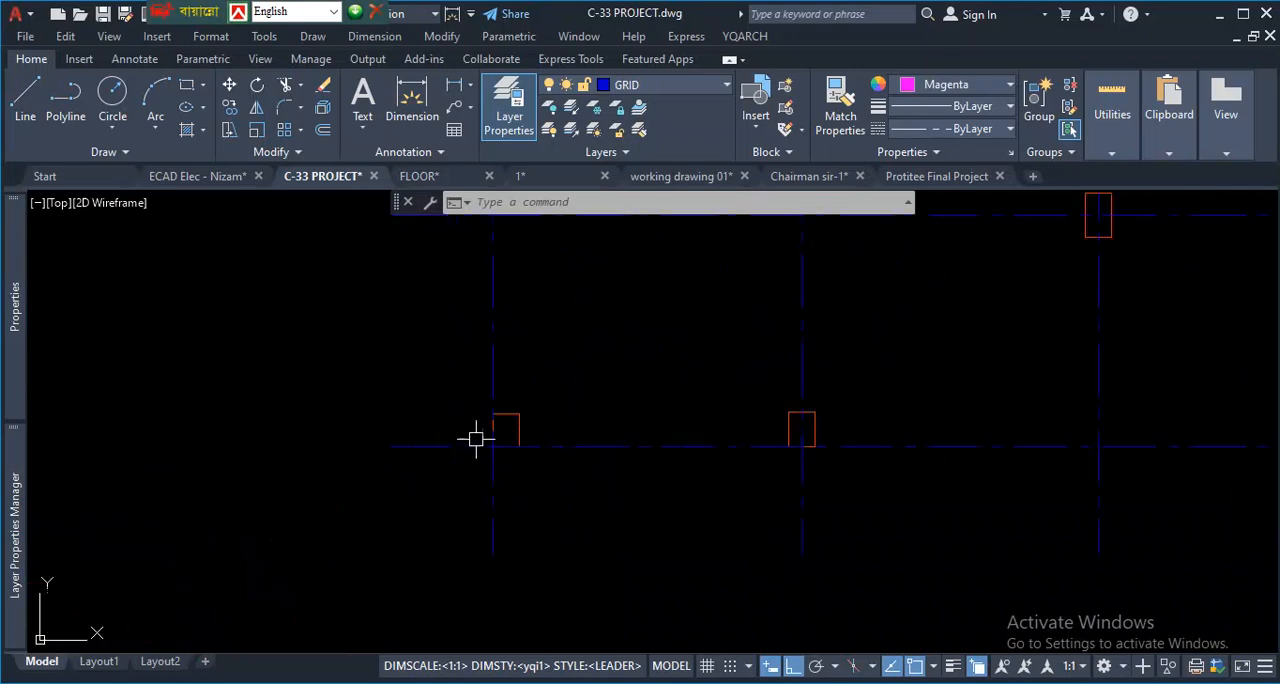
{"action": "left_click", "coordinate": [554, 436]}
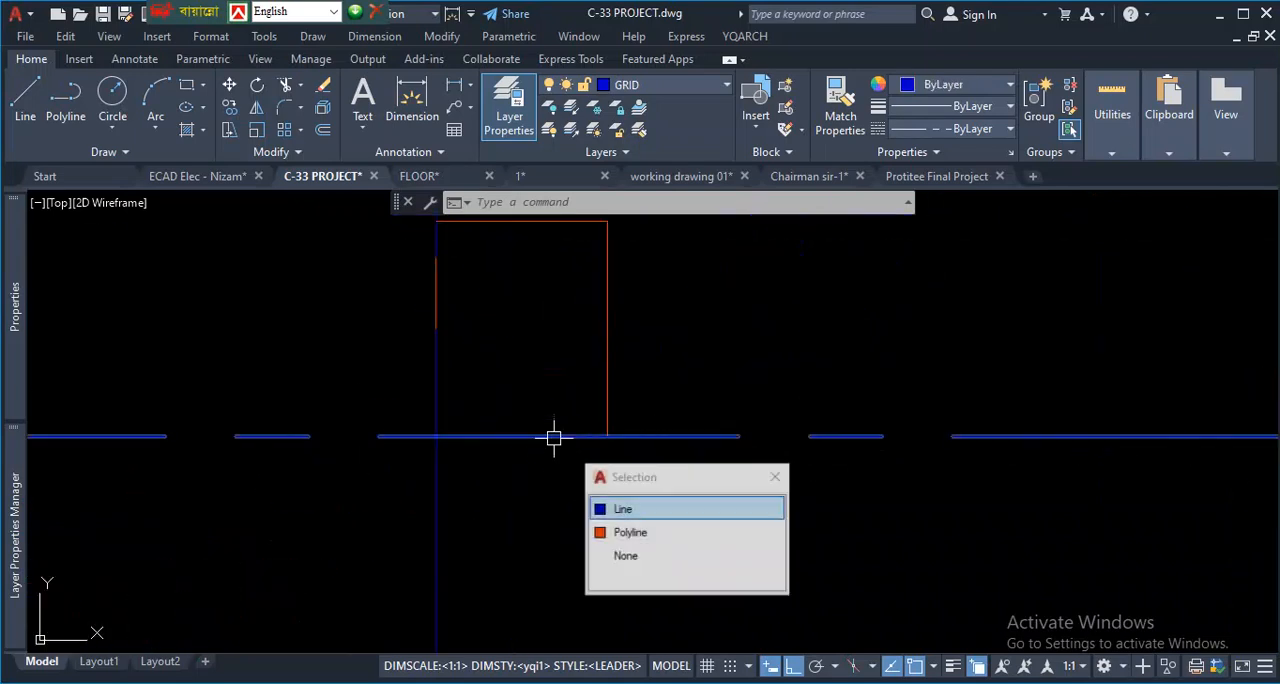
{"action": "key", "text": "Escape"}
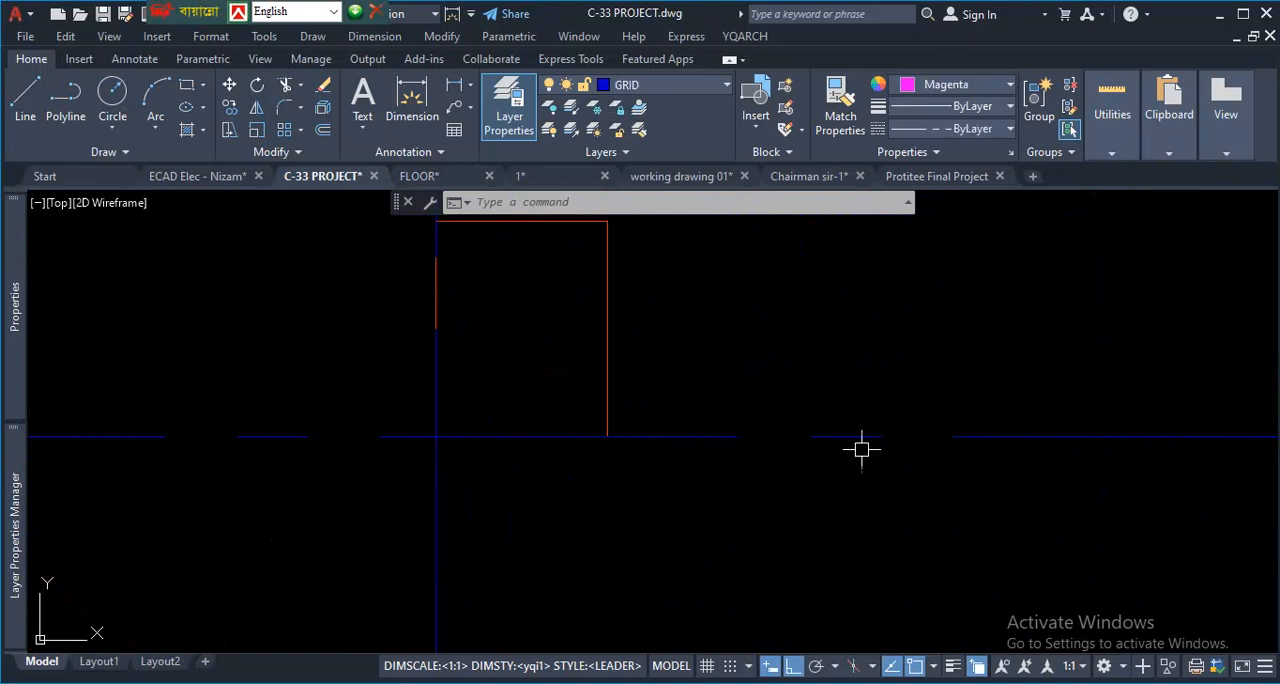
{"action": "key", "text": "Escape"}
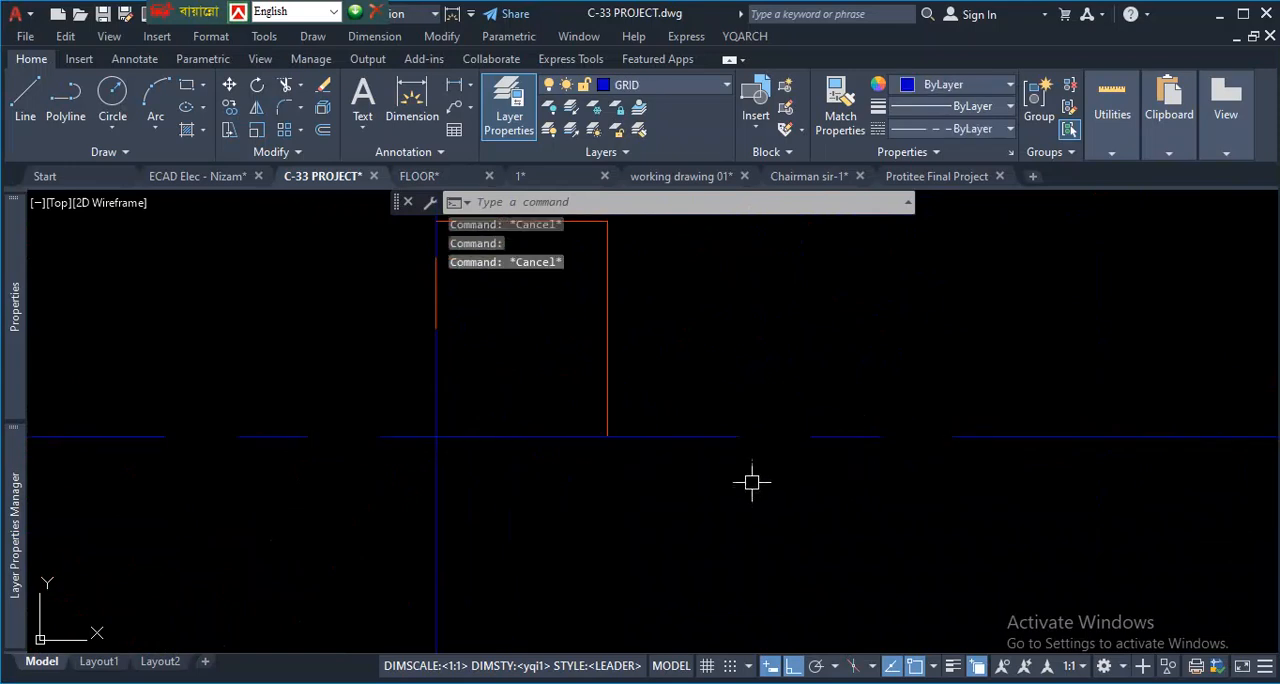
{"action": "left_click", "coordinate": [543, 436]}
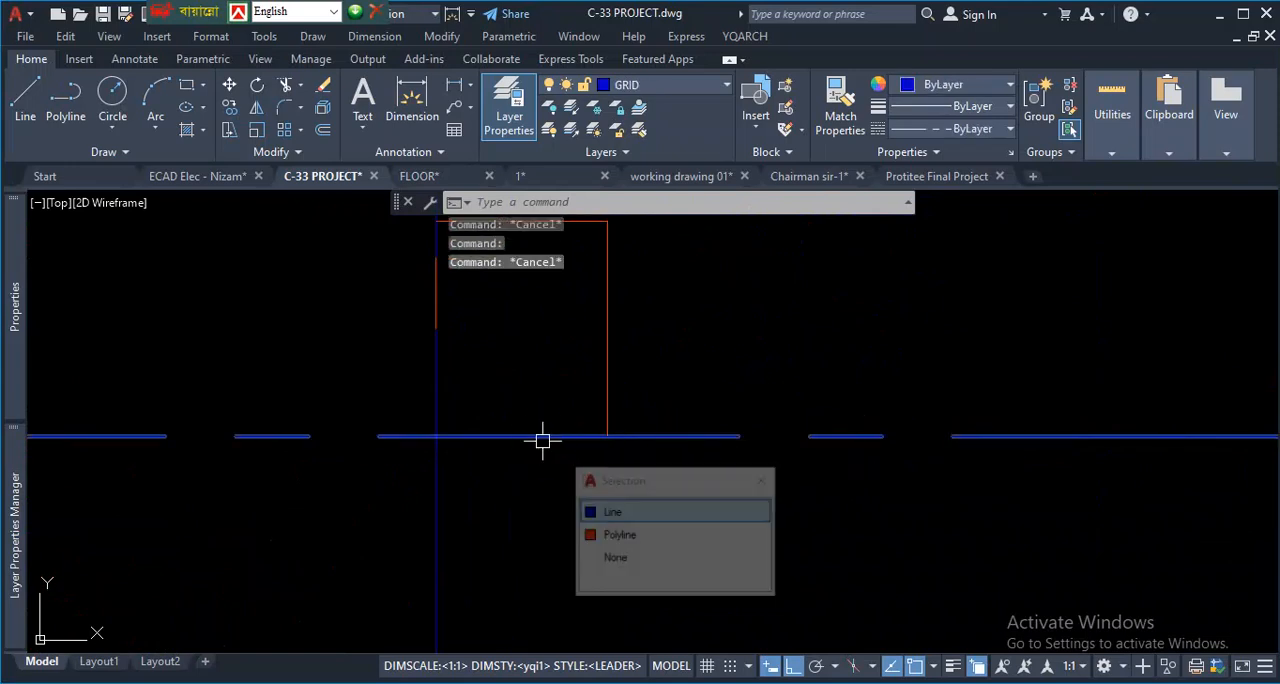
{"action": "left_click", "coordinate": [634, 512]}
- Review the whole column layout with its grid lines and surrounding boundary rectangles
{"action": "scroll", "coordinate": [617, 517], "scroll_direction": "down", "scroll_amount": 7}
{"action": "scroll", "coordinate": [617, 517], "scroll_direction": "up", "scroll_amount": 2}
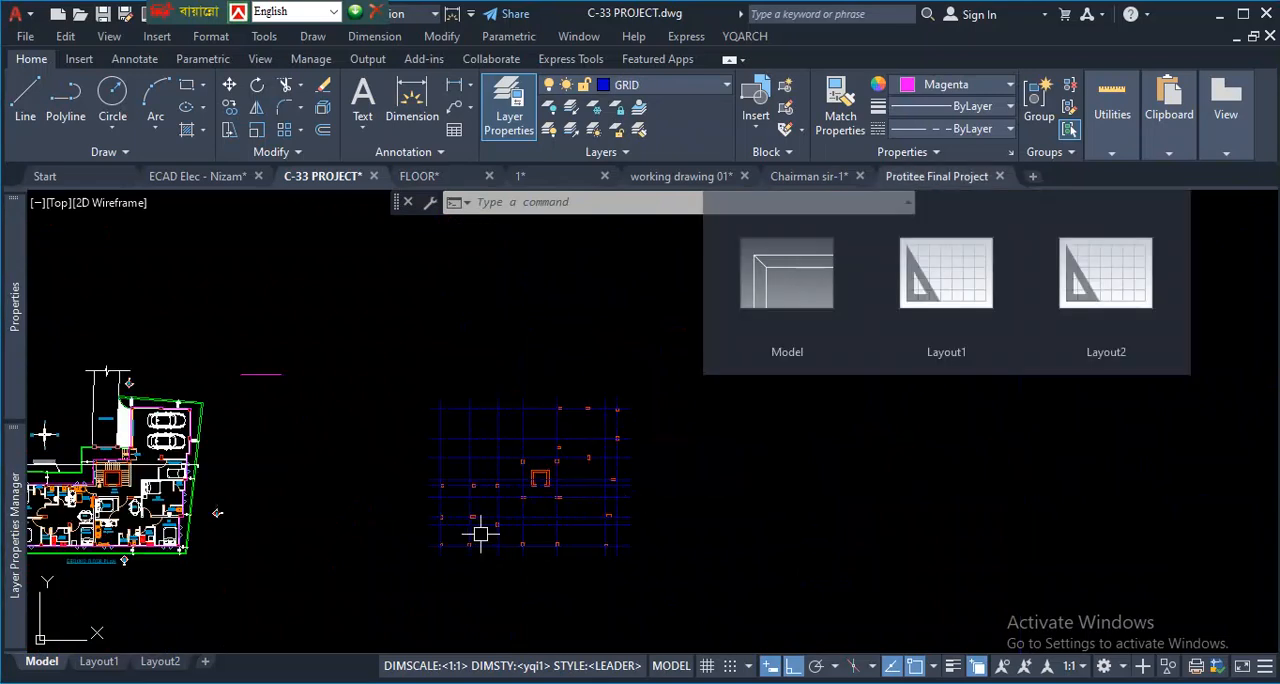
{"action": "scroll", "coordinate": [480, 531], "scroll_direction": "up", "scroll_amount": 2}
{"action": "scroll", "coordinate": [450, 452], "scroll_direction": "down", "scroll_amount": 4}
{"action": "scroll", "coordinate": [402, 426], "scroll_direction": "up", "scroll_amount": 4}
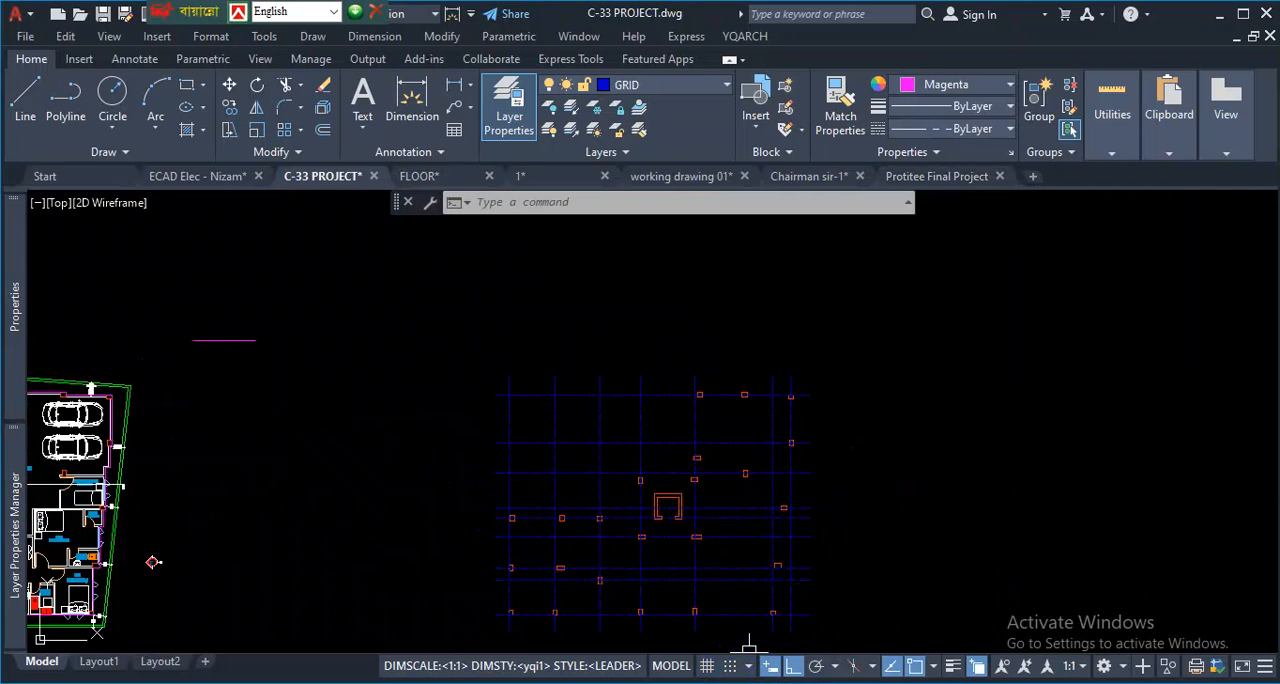
{"action": "scroll", "coordinate": [377, 574], "scroll_direction": "up", "scroll_amount": 5}
{"action": "scroll", "coordinate": [557, 560], "scroll_direction": "down", "scroll_amount": 3}
{"action": "scroll", "coordinate": [476, 578], "scroll_direction": "up", "scroll_amount": 2}
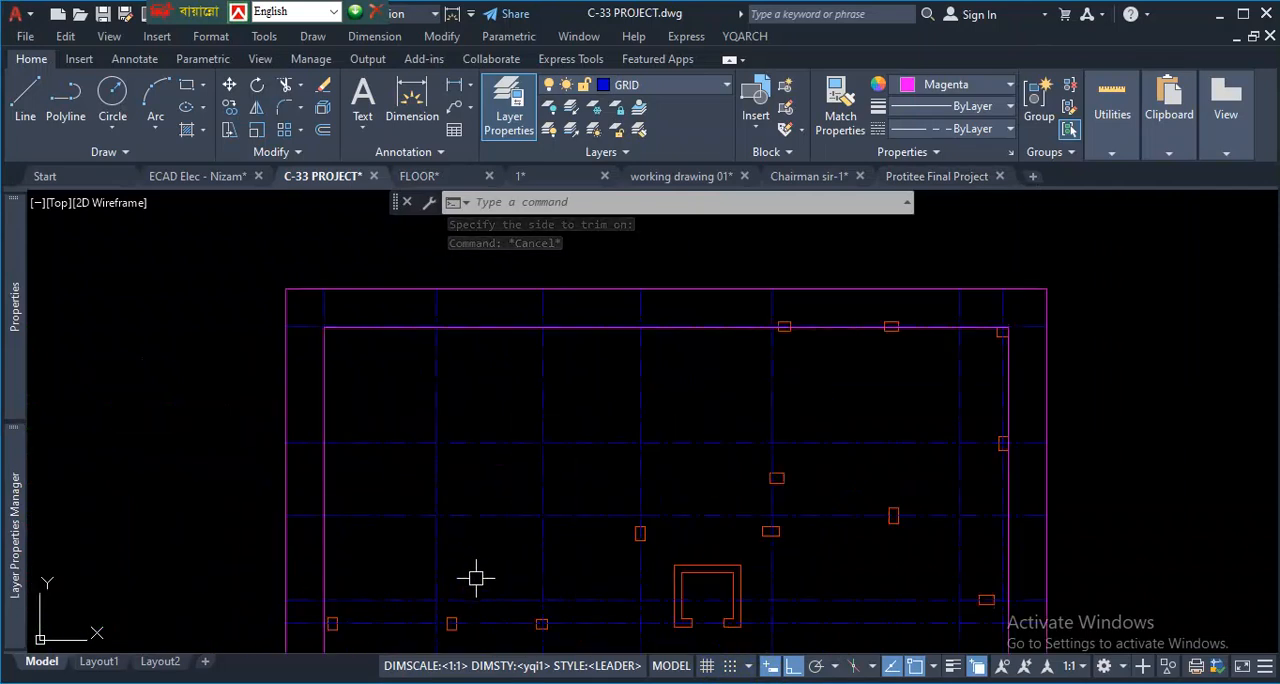
- Select all grid lines similar to one vertical grid line, check their linetype scale in the properties, and clear the selection
{"action": "scroll", "coordinate": [526, 449], "scroll_direction": "up", "scroll_amount": 2}
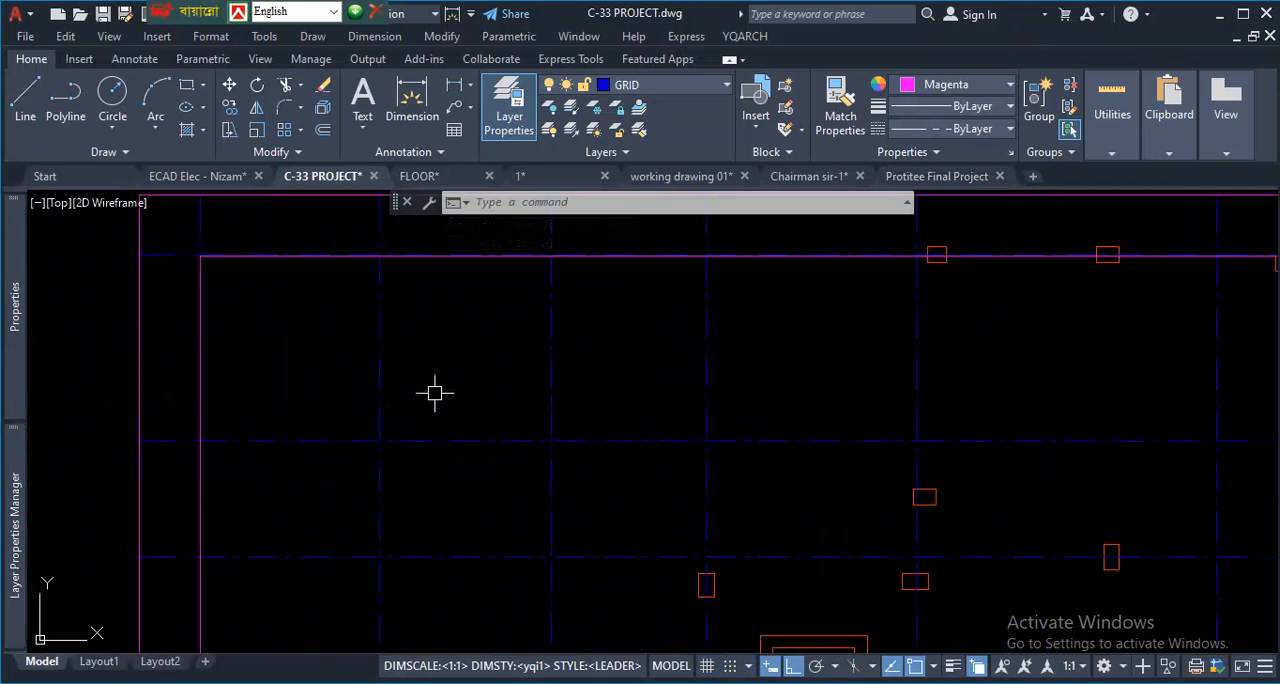
{"action": "left_click", "coordinate": [413, 363]}
{"action": "left_click", "coordinate": [334, 362]}
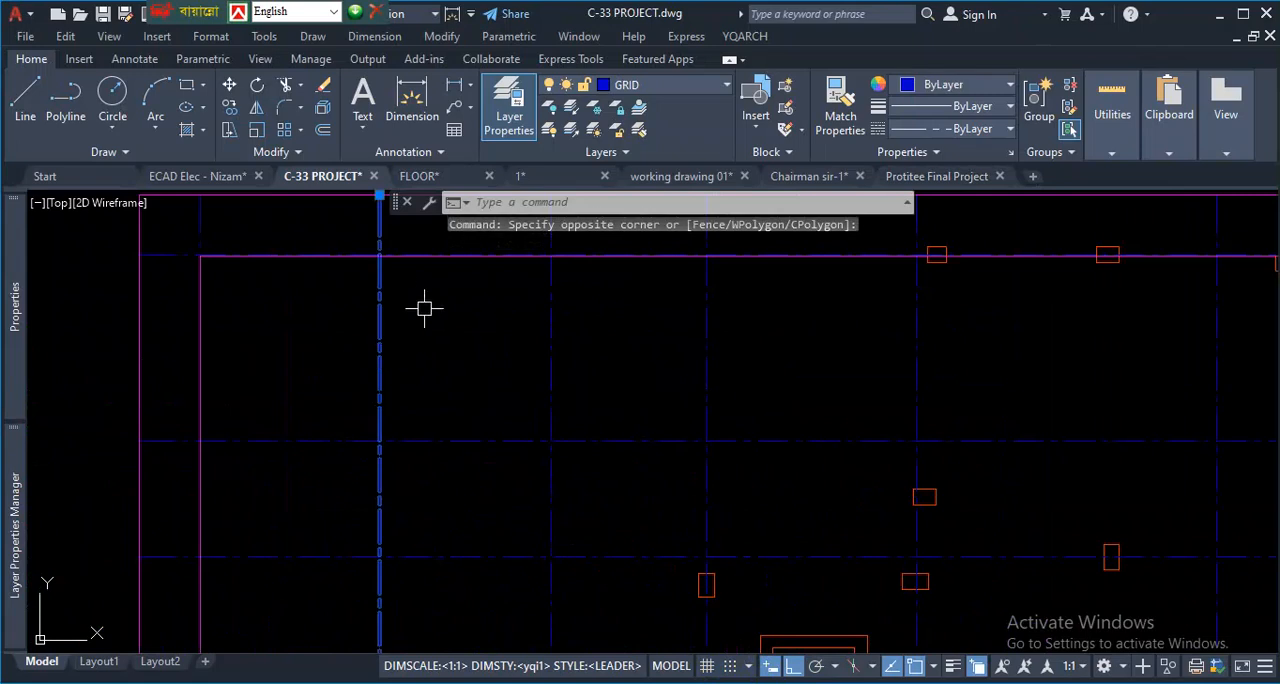
{"action": "key", "text": "Escape"}
{"action": "left_click", "coordinate": [414, 343]}
{"action": "left_click", "coordinate": [334, 351]}
{"action": "right_click", "coordinate": [438, 352]}
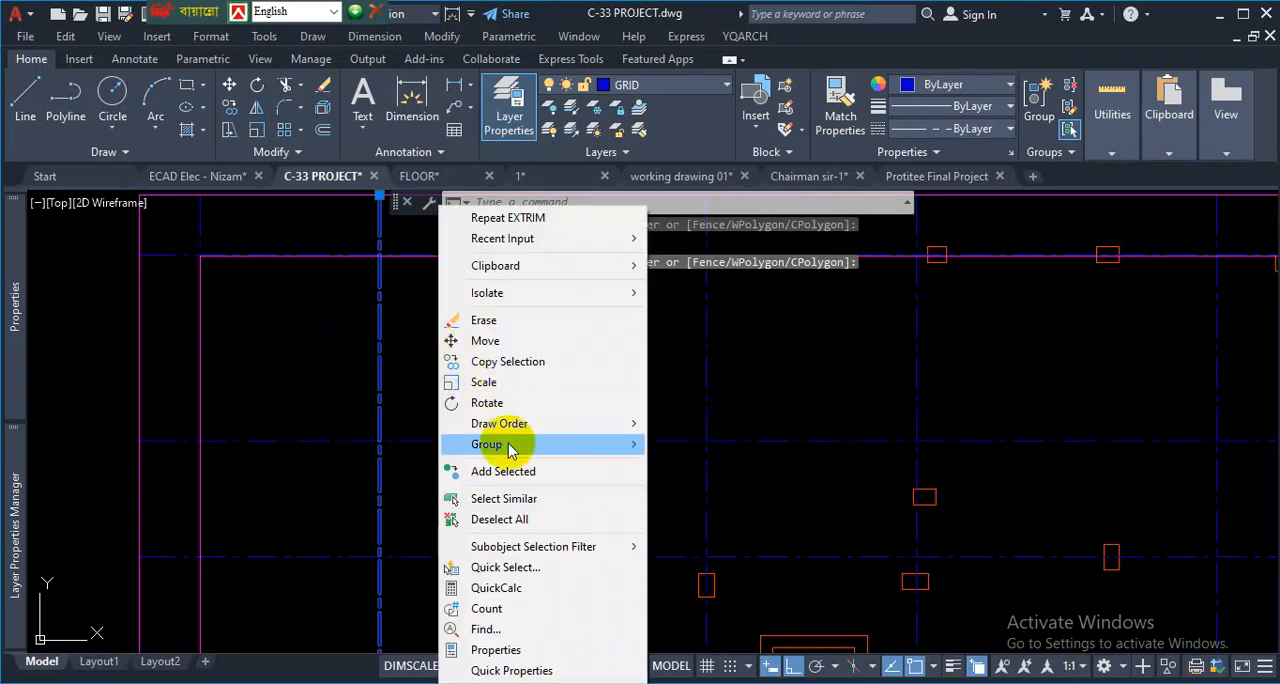
{"action": "left_click", "coordinate": [517, 498]}
{"action": "scroll", "coordinate": [514, 495], "scroll_direction": "down", "scroll_amount": 4}
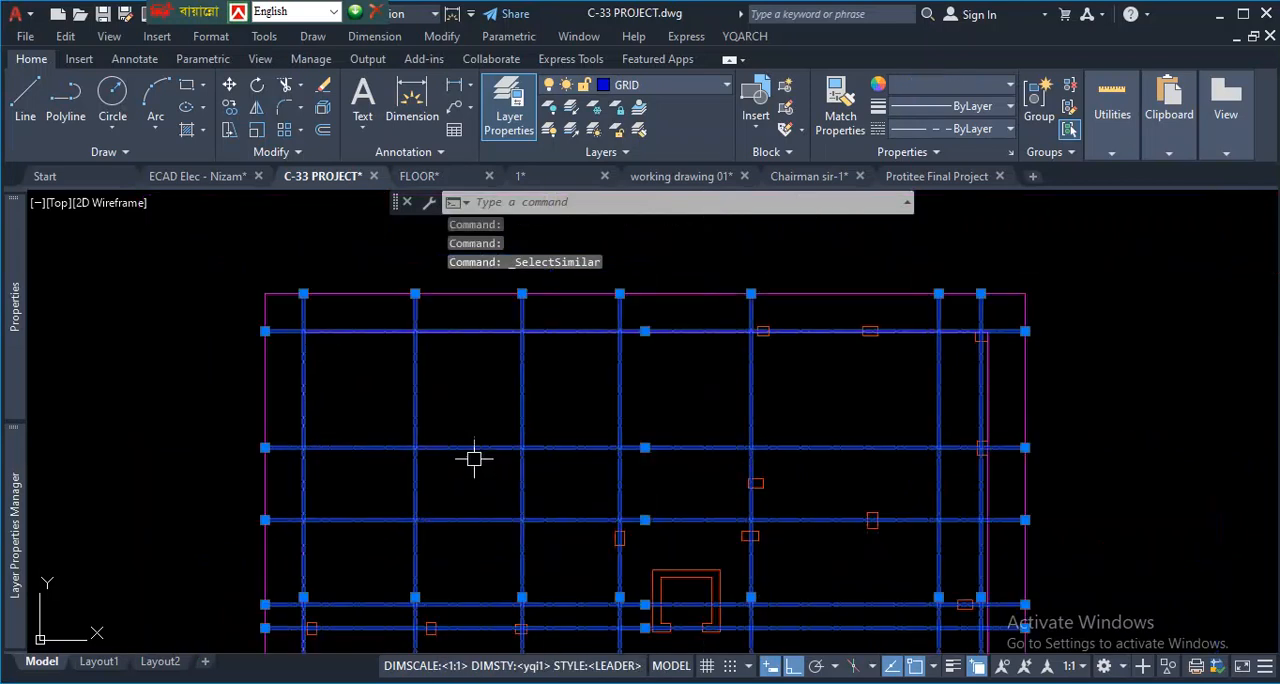
{"action": "mouse_move", "coordinate": [14, 318]}
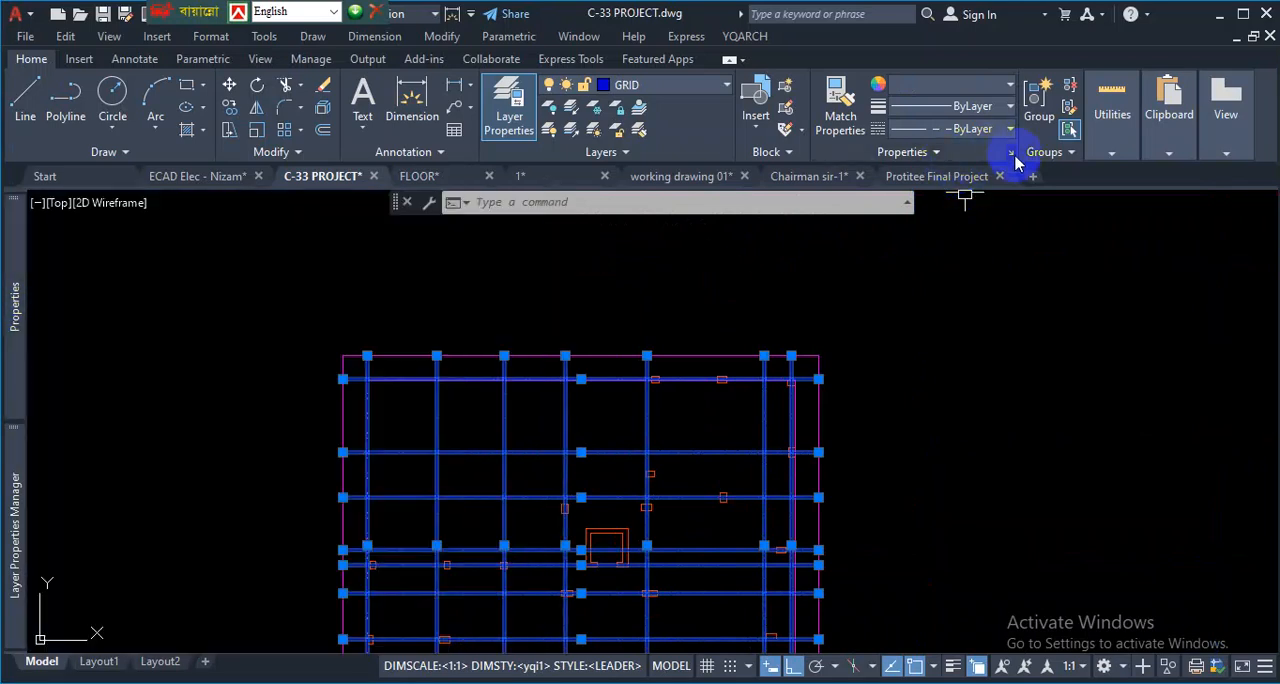
{"action": "mouse_move", "coordinate": [12, 290]}
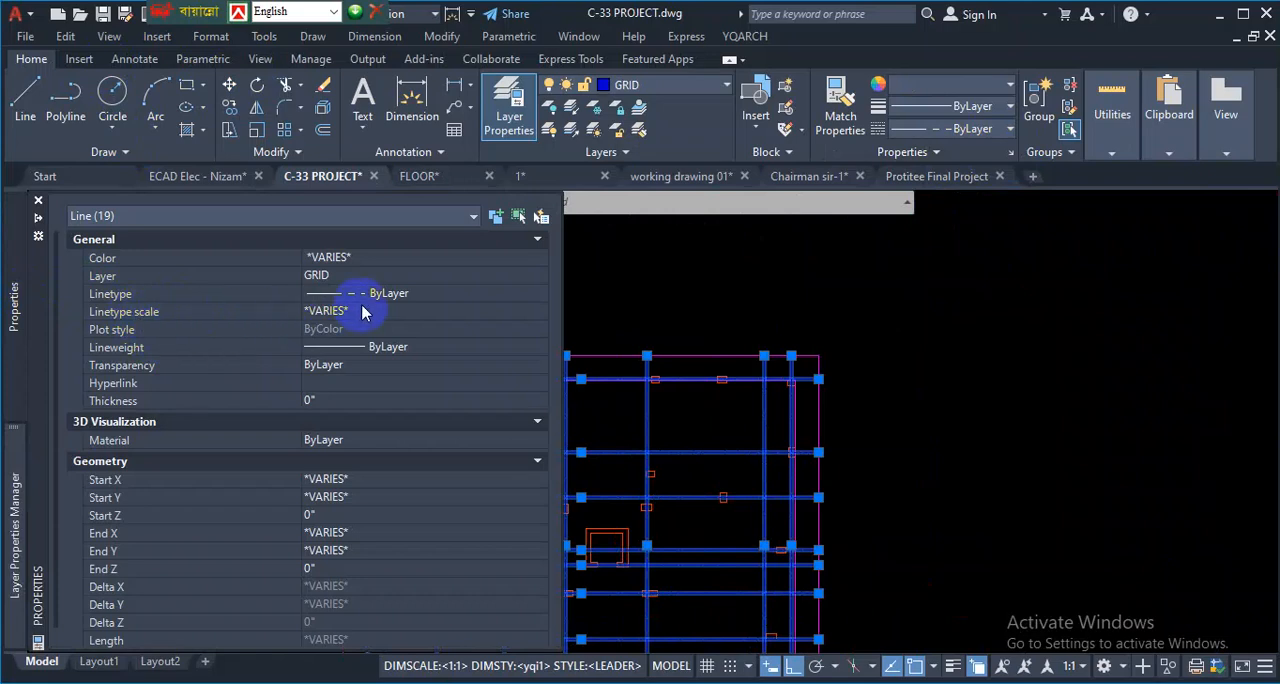
{"action": "key", "text": "Escape"}
{"action": "key", "text": "Escape"}
- Select one vertical grid line and extend the selection to all similar lines on the GRID layer
{"action": "scroll", "coordinate": [695, 424], "scroll_direction": "down", "scroll_amount": 3}
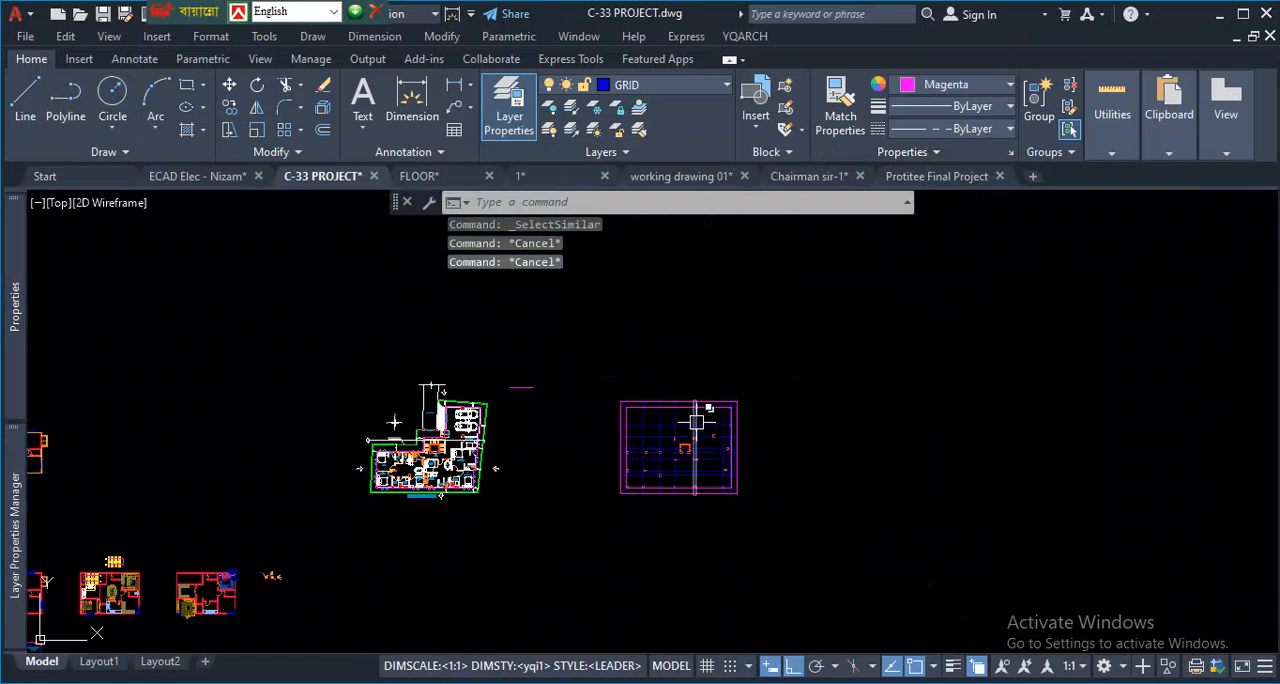
{"action": "scroll", "coordinate": [695, 420], "scroll_direction": "up", "scroll_amount": 4}
{"action": "left_click", "coordinate": [692, 382]}
{"action": "right_click", "coordinate": [768, 378]}
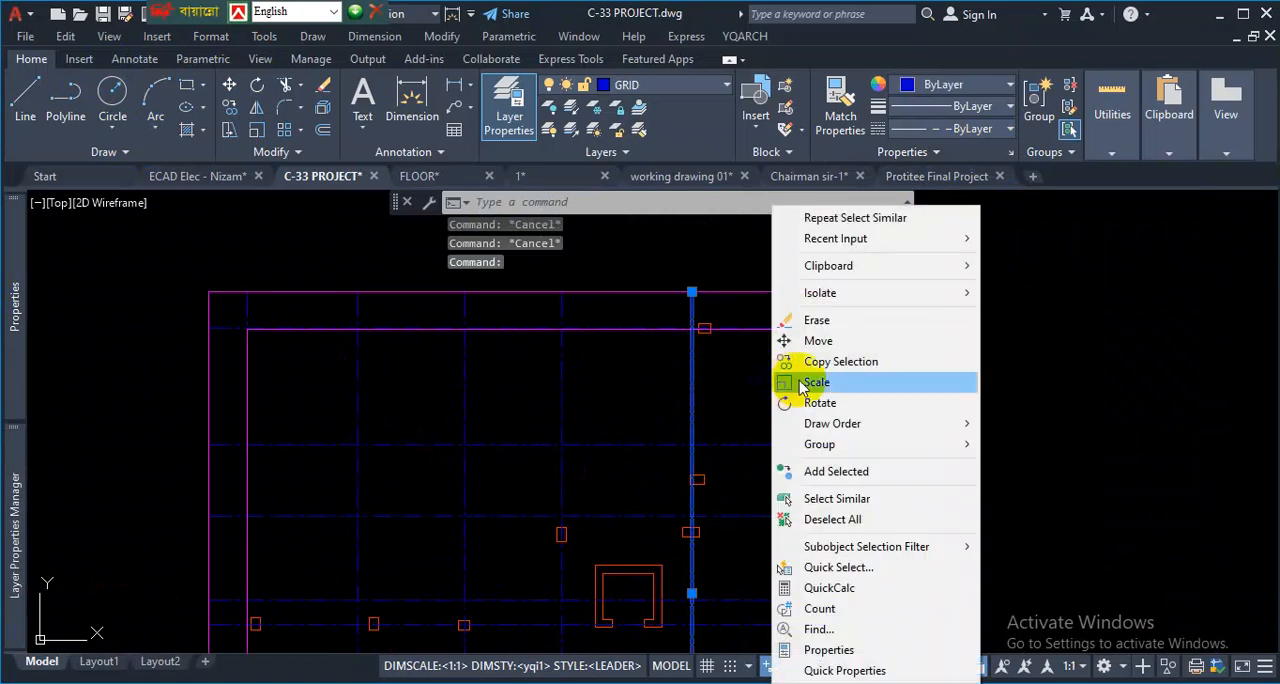
{"action": "left_click", "coordinate": [878, 498]}
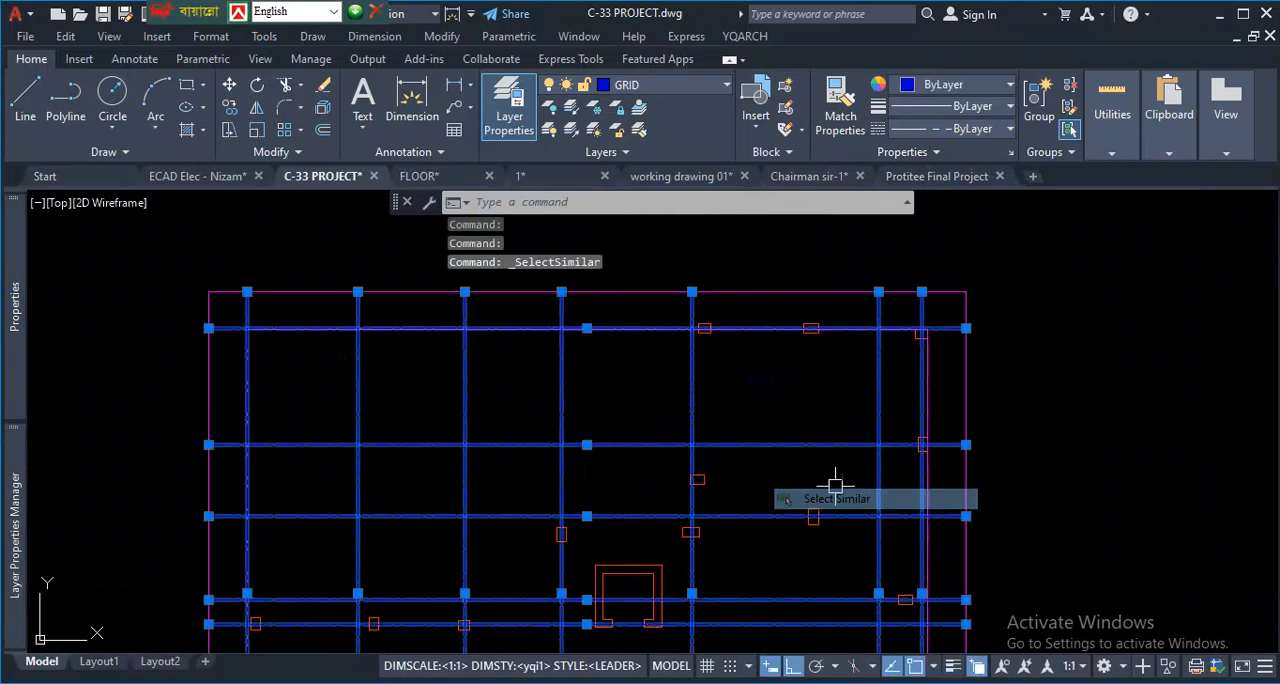
{"action": "scroll", "coordinate": [828, 440], "scroll_direction": "down", "scroll_amount": 3}
{"action": "scroll", "coordinate": [825, 421], "scroll_direction": "down", "scroll_amount": 2}
{"action": "scroll", "coordinate": [508, 376], "scroll_direction": "up", "scroll_amount": 4}
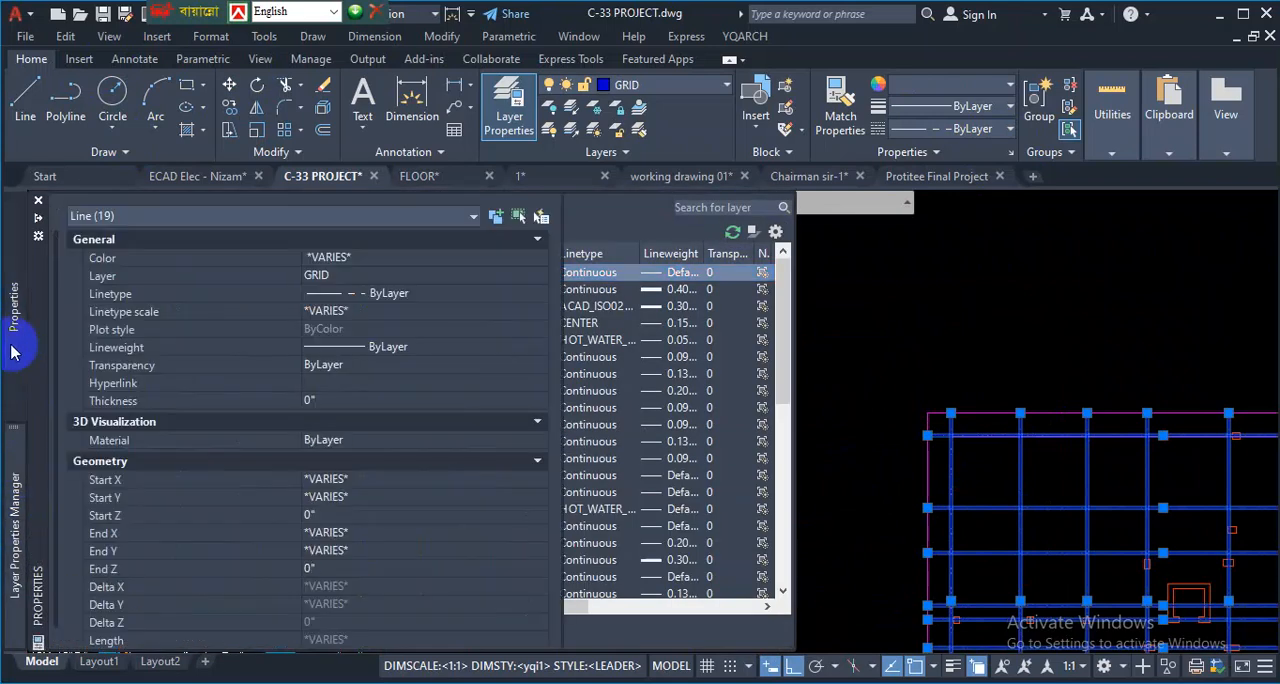
{"action": "key", "text": "ctrl+1"}
{"action": "left_click", "coordinate": [341, 311]}
{"action": "mouse_move", "coordinate": [378, 284]}
{"action": "left_mouse_down"}
{"action": "mouse_move", "coordinate": [270, 275]}
{"action": "mouse_move", "coordinate": [364, 346]}
{"action": "mouse_move", "coordinate": [378, 284]}
{"action": "left_mouse_up"}
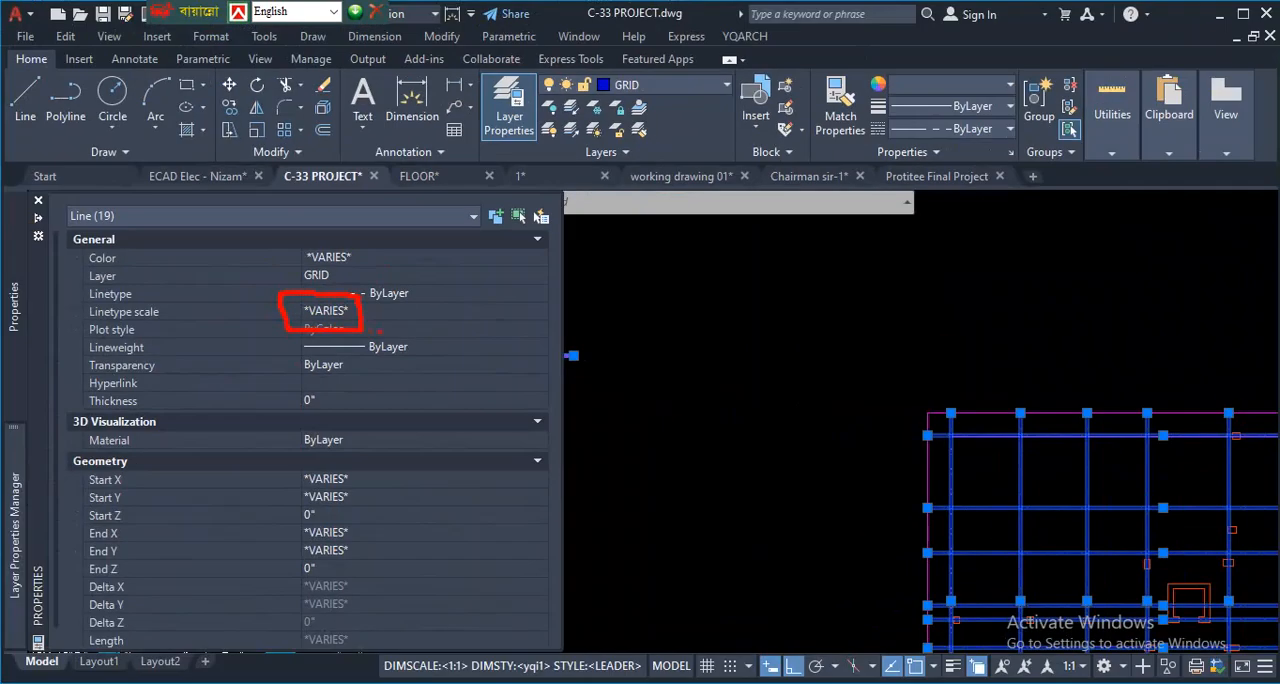
{"action": "left_click_drag", "start_coordinate": [1027, 420], "coordinate": [1023, 515]}
{"action": "left_click_drag", "start_coordinate": [583, 334], "coordinate": [582, 364]}
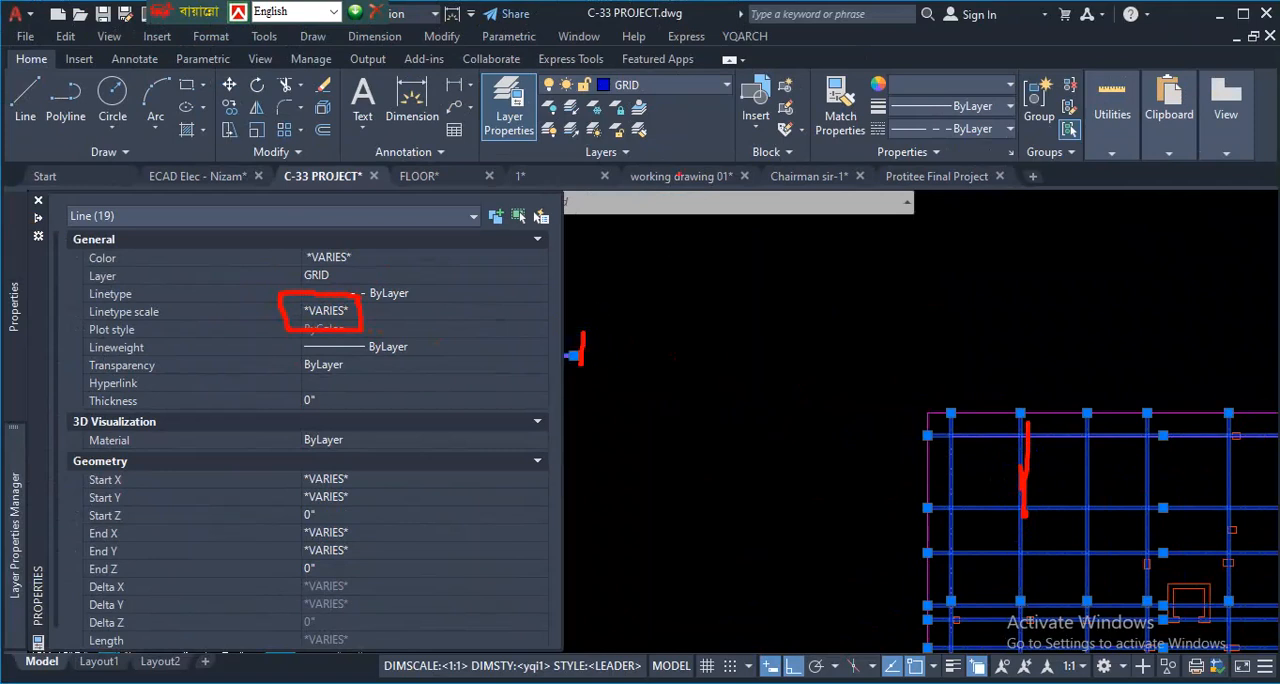
{"action": "mouse_move", "coordinate": [662, 58]}
{"action": "left_mouse_down"}
{"action": "mouse_move", "coordinate": [673, 68]}
{"action": "mouse_move", "coordinate": [638, 49]}
{"action": "left_mouse_up"}
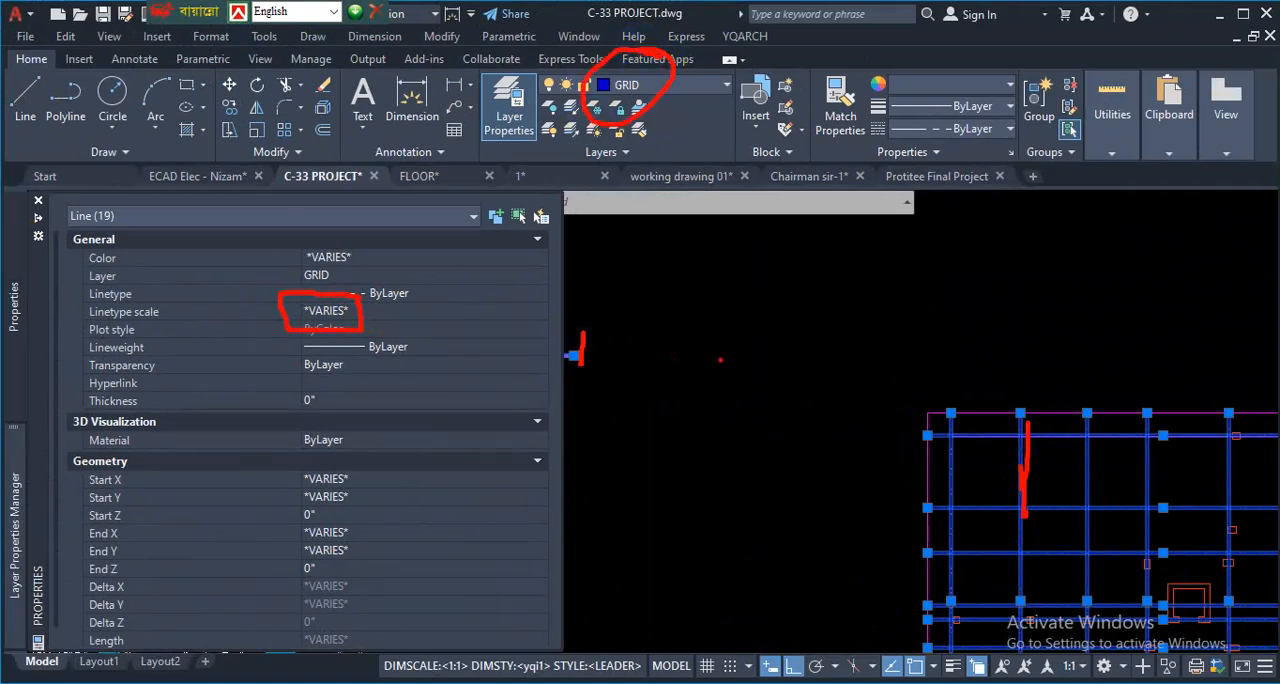
{"action": "left_click_drag", "start_coordinate": [962, 461], "coordinate": [590, 321]}
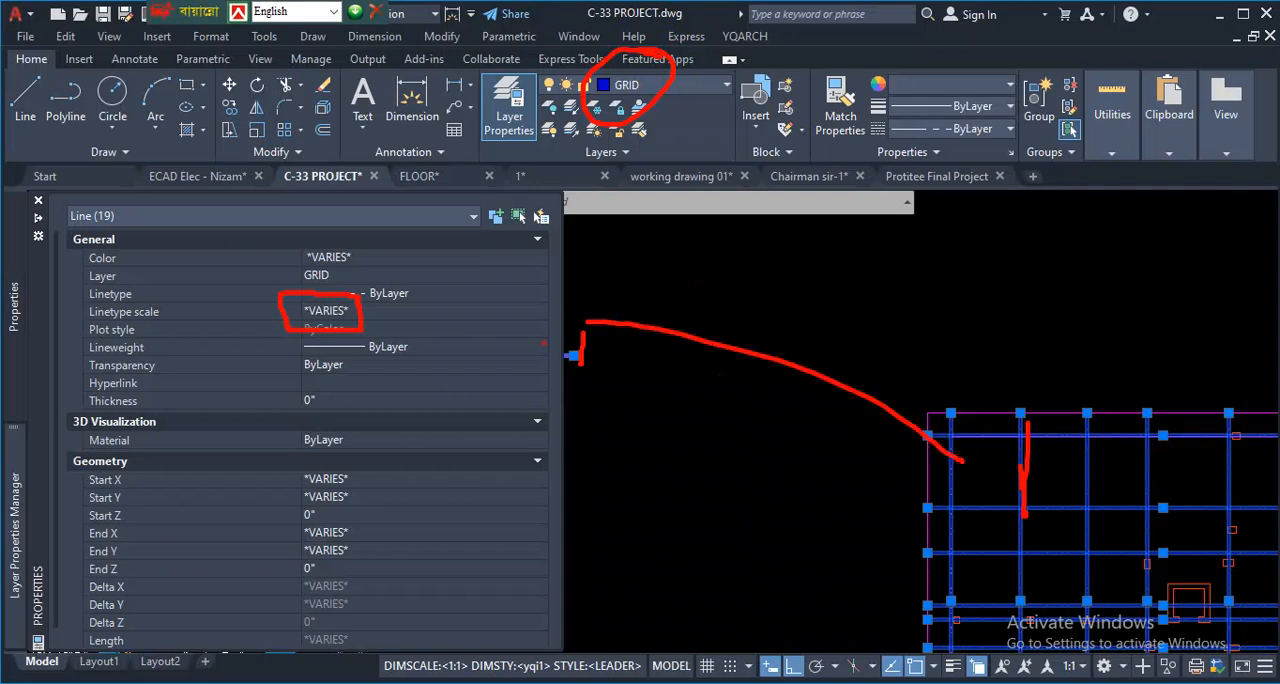
{"action": "left_click", "coordinate": [417, 352]}
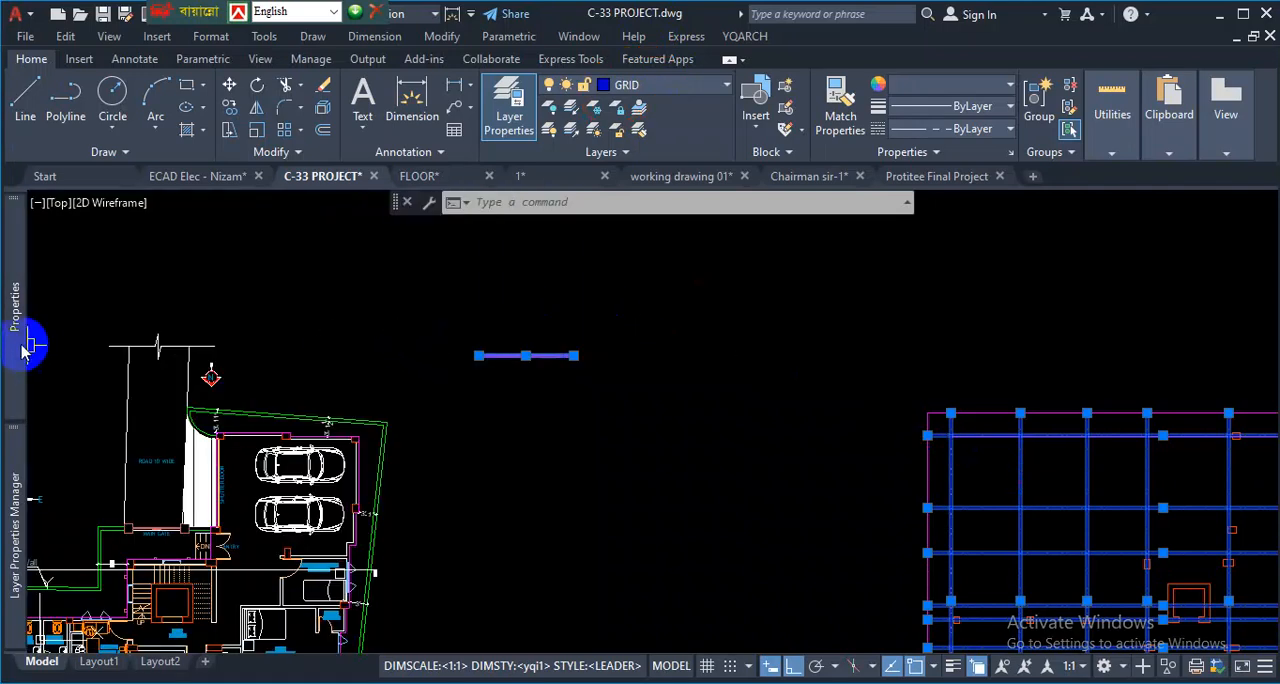
- Set the linetype scale of the selected GRID lines to 20 and clear the selection
{"action": "mouse_move", "coordinate": [12, 345]}
{"action": "left_click", "coordinate": [350, 312]}
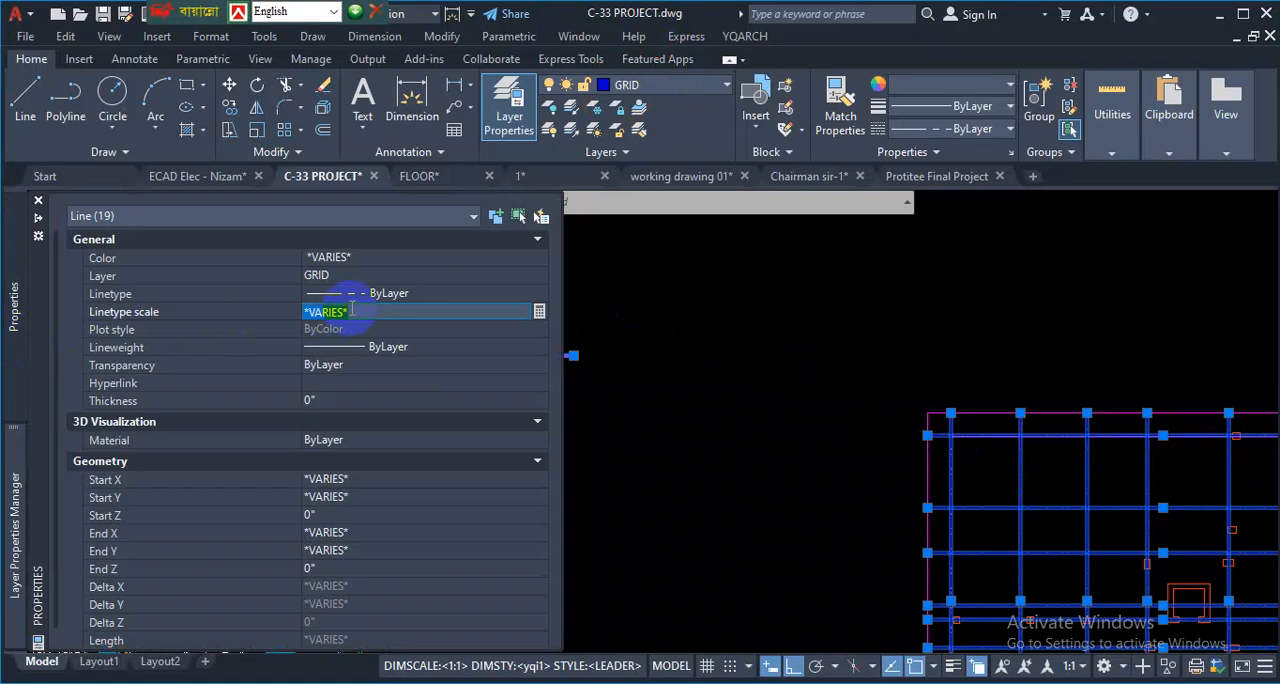
{"action": "type", "text": "20"}
{"action": "key", "text": "Return"}
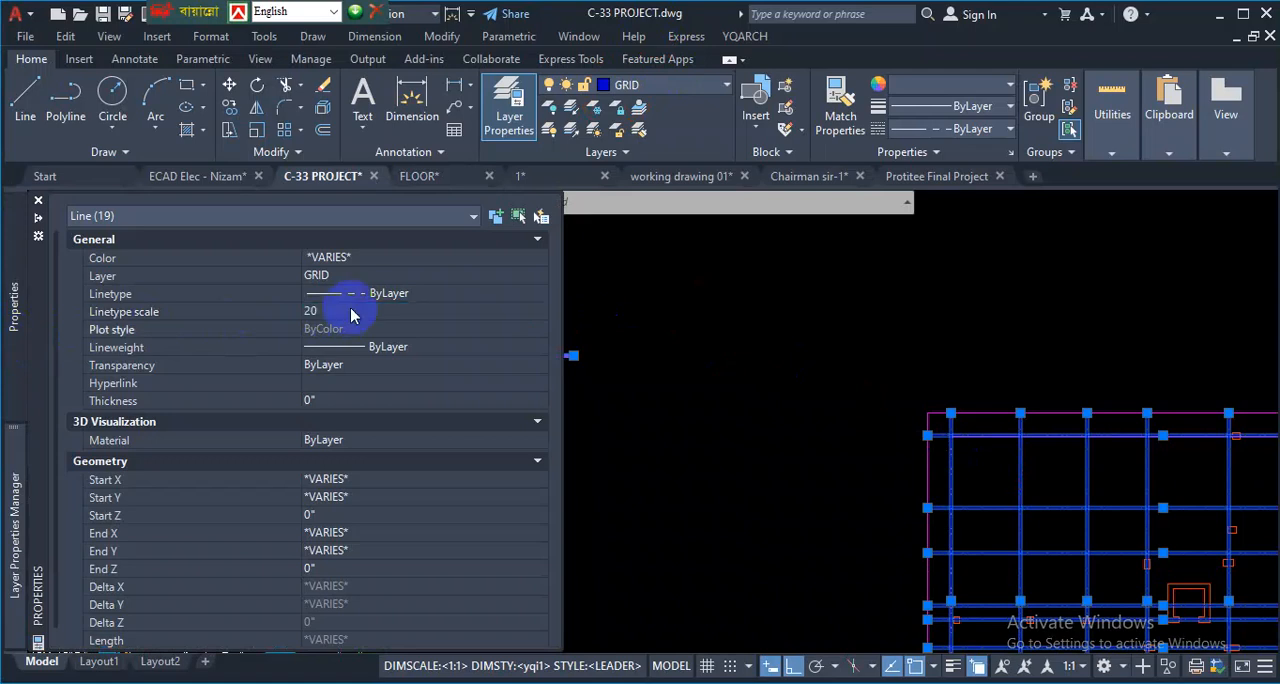
{"action": "key", "text": "Escape"}
{"action": "key", "text": "ctrl+1"}
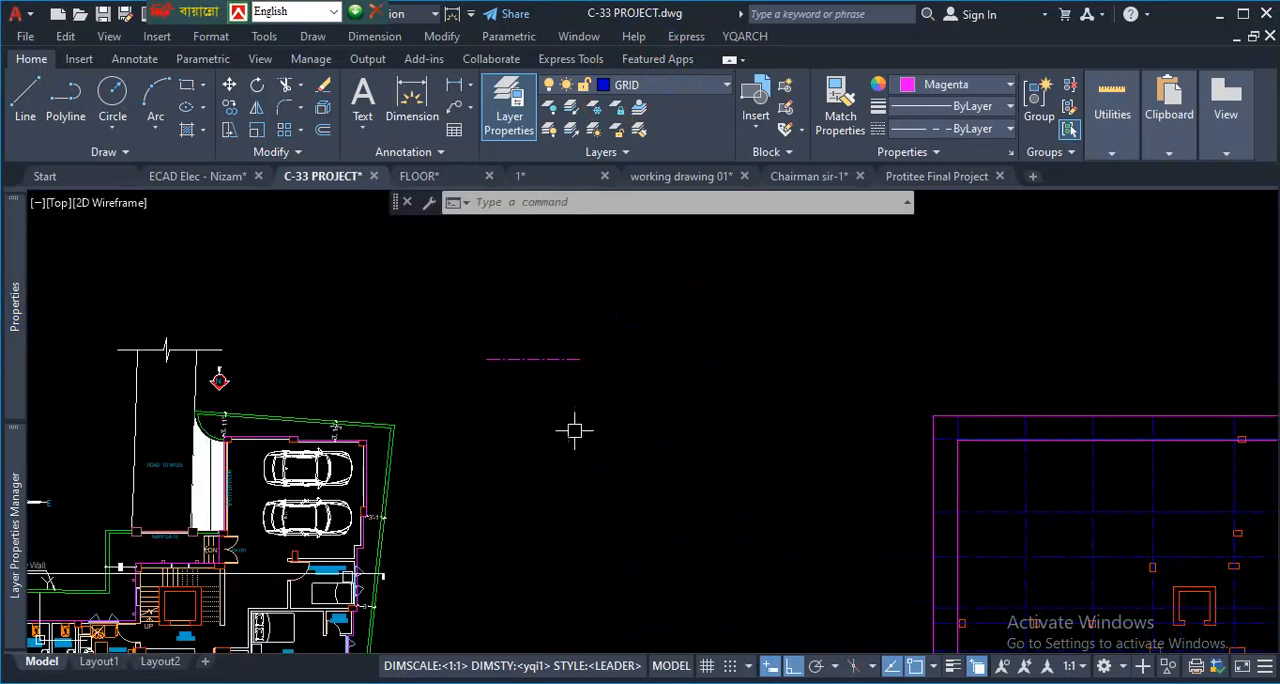
- Inspect the dash pattern on the test line and the grid, and reselect all similar grid lines
{"action": "scroll", "coordinate": [550, 375], "scroll_direction": "up", "scroll_amount": 2}
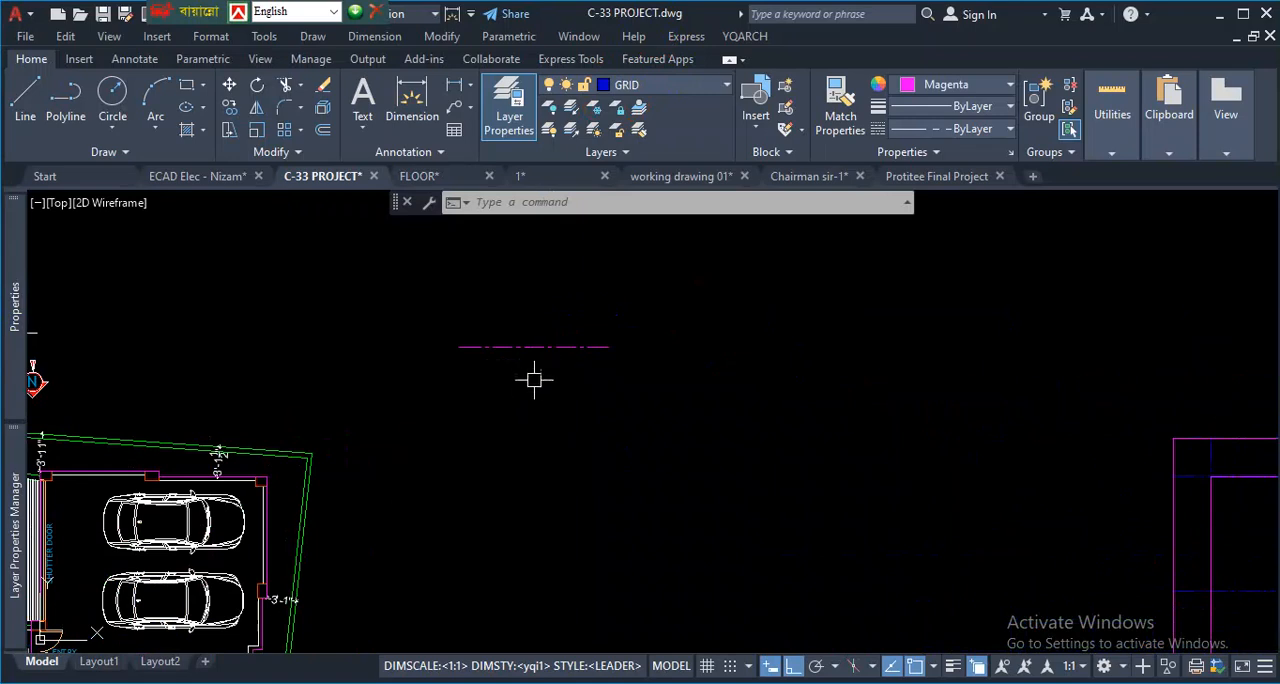
{"action": "scroll", "coordinate": [617, 429], "scroll_direction": "down", "scroll_amount": 3}
{"action": "scroll", "coordinate": [734, 449], "scroll_direction": "up", "scroll_amount": 2}
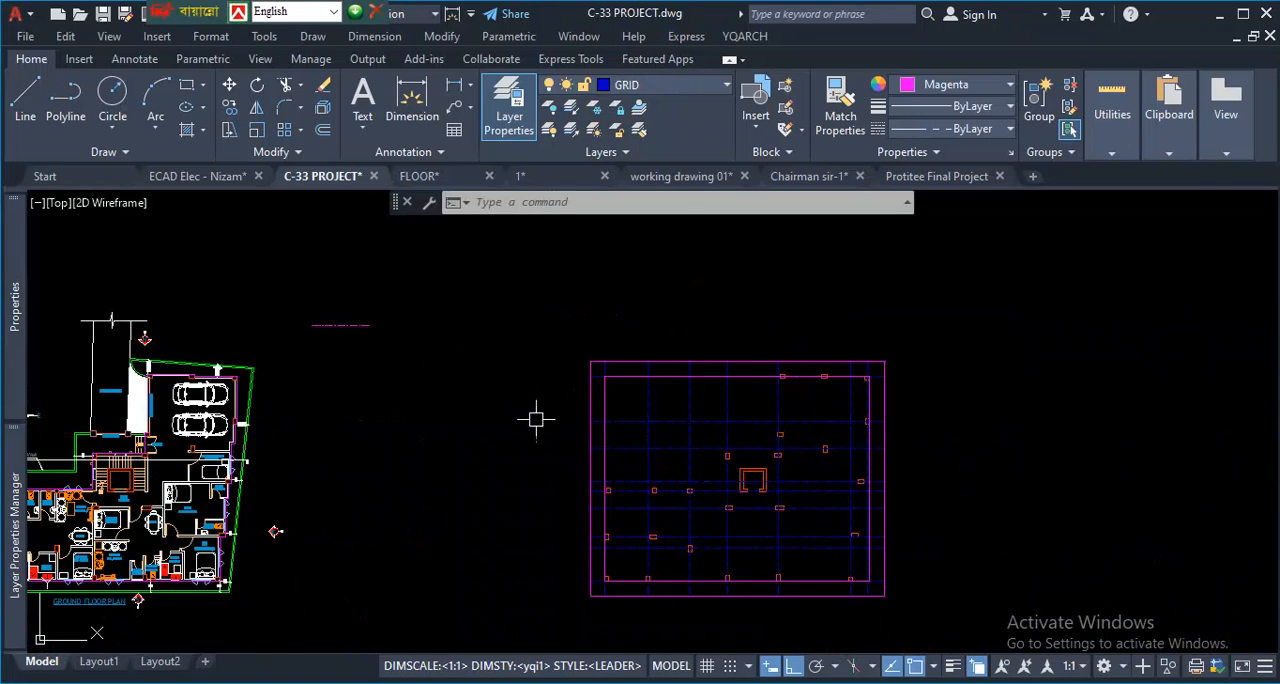
{"action": "scroll", "coordinate": [589, 417], "scroll_direction": "up", "scroll_amount": 1}
{"action": "scroll", "coordinate": [754, 375], "scroll_direction": "up", "scroll_amount": 2}
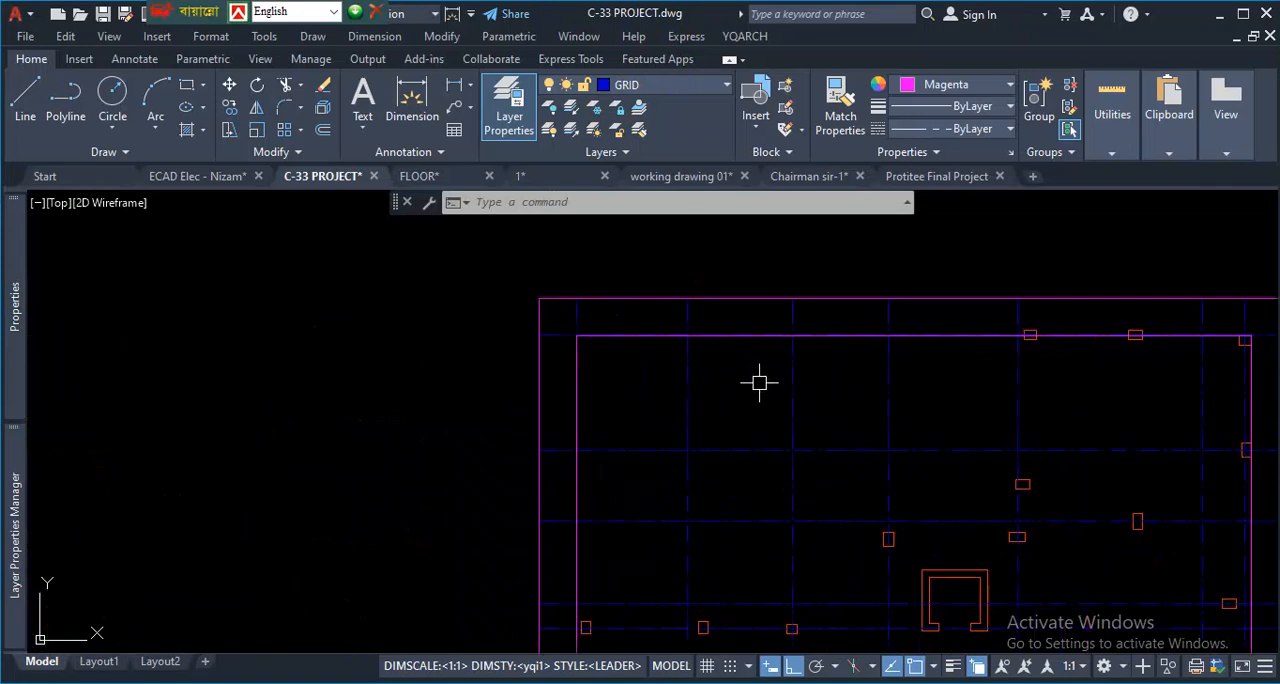
{"action": "left_click", "coordinate": [689, 391]}
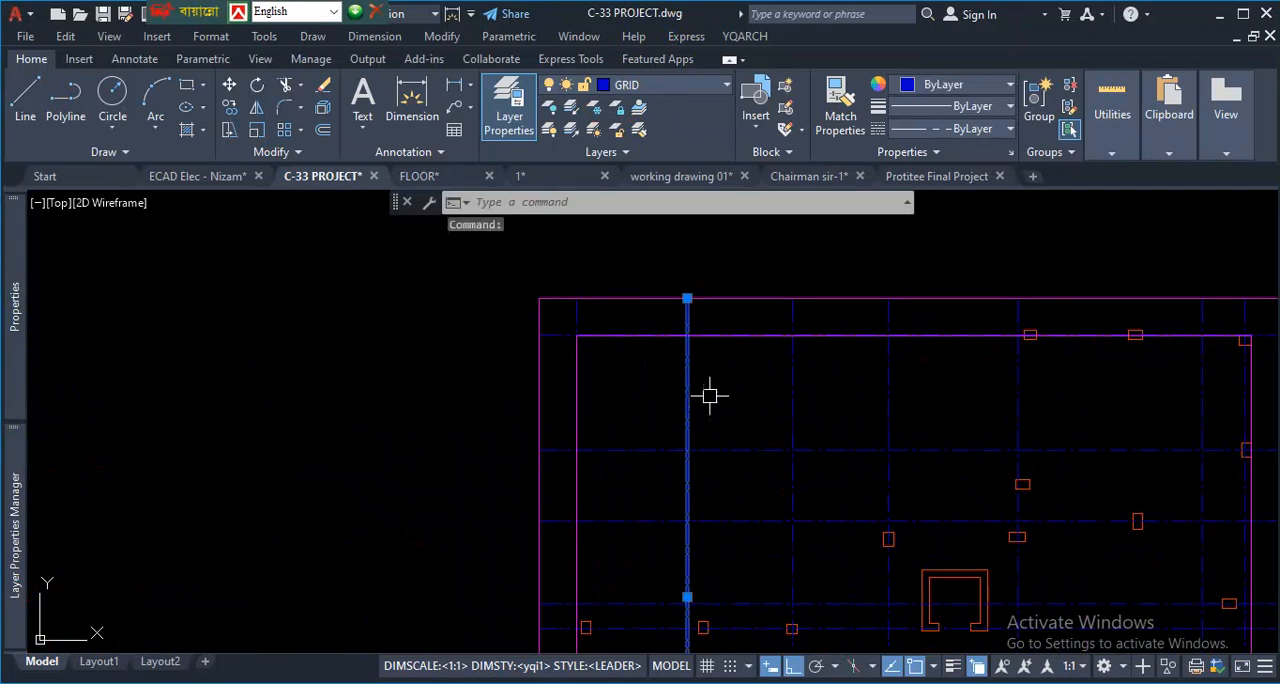
{"action": "right_click", "coordinate": [728, 390]}
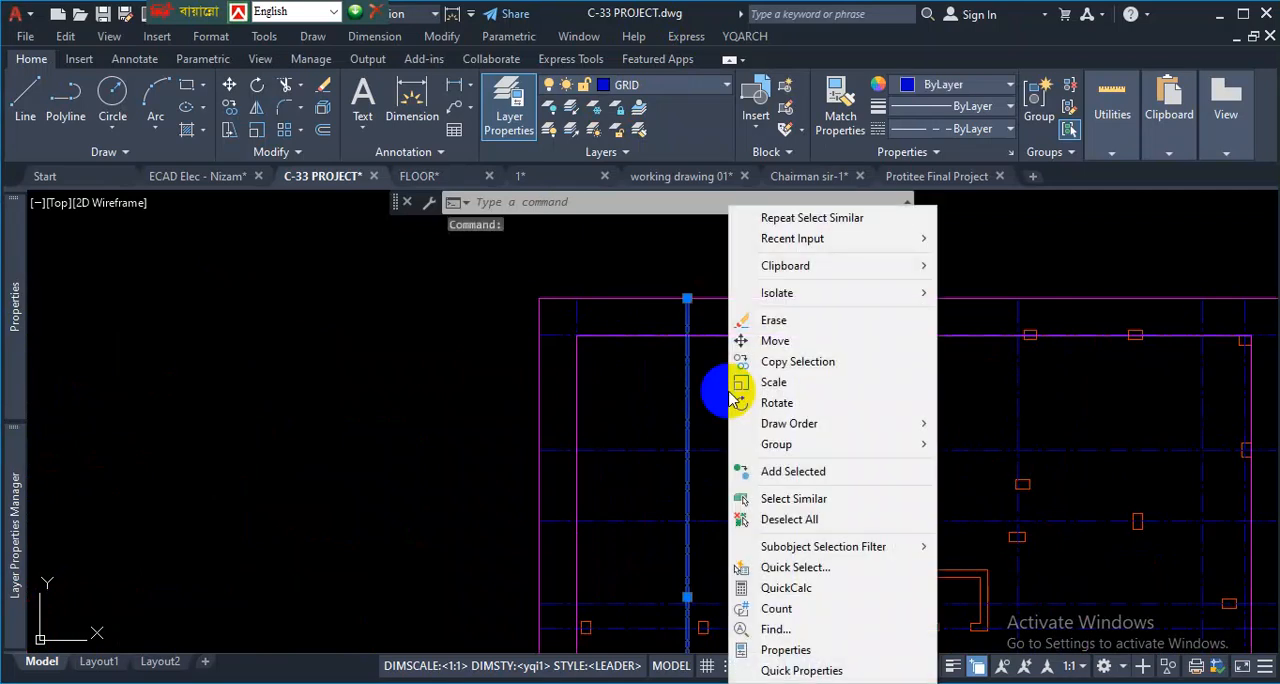
{"action": "left_click", "coordinate": [790, 505]}
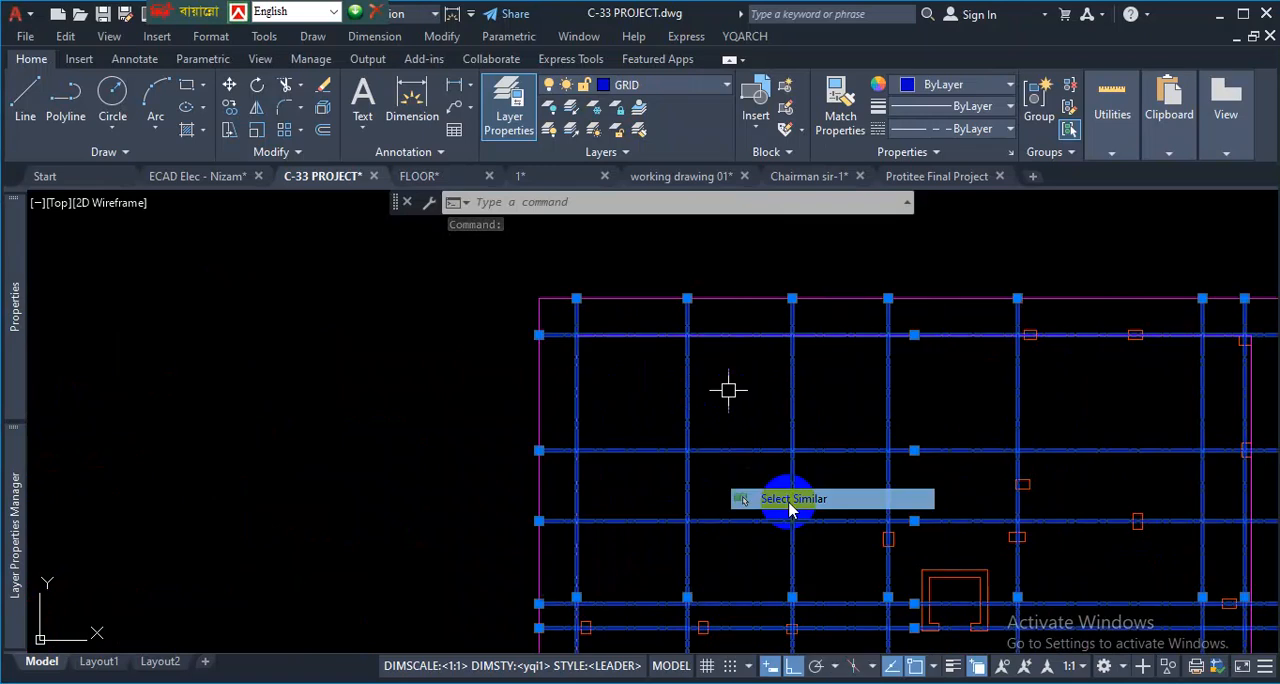
- Look up where the Properties palette is enabled and review the linetype scale of the selected grid lines
{"action": "mouse_move", "coordinate": [28, 352]}
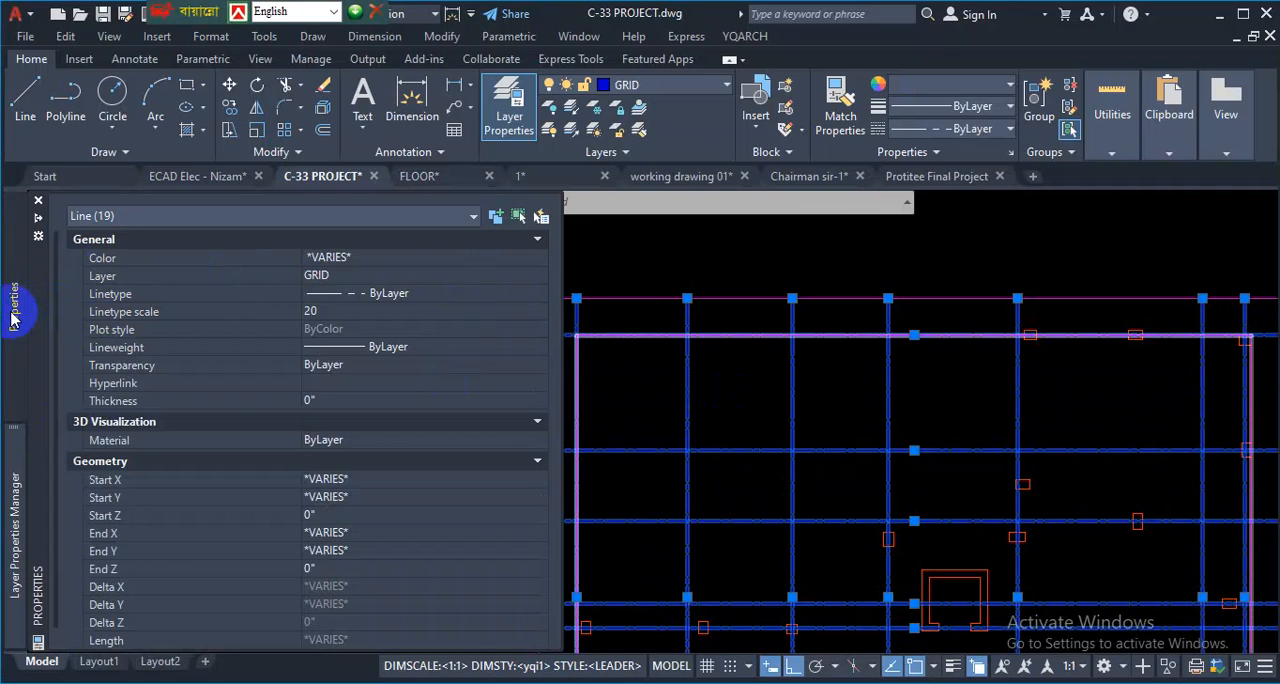
{"action": "left_click", "coordinate": [108, 37]}
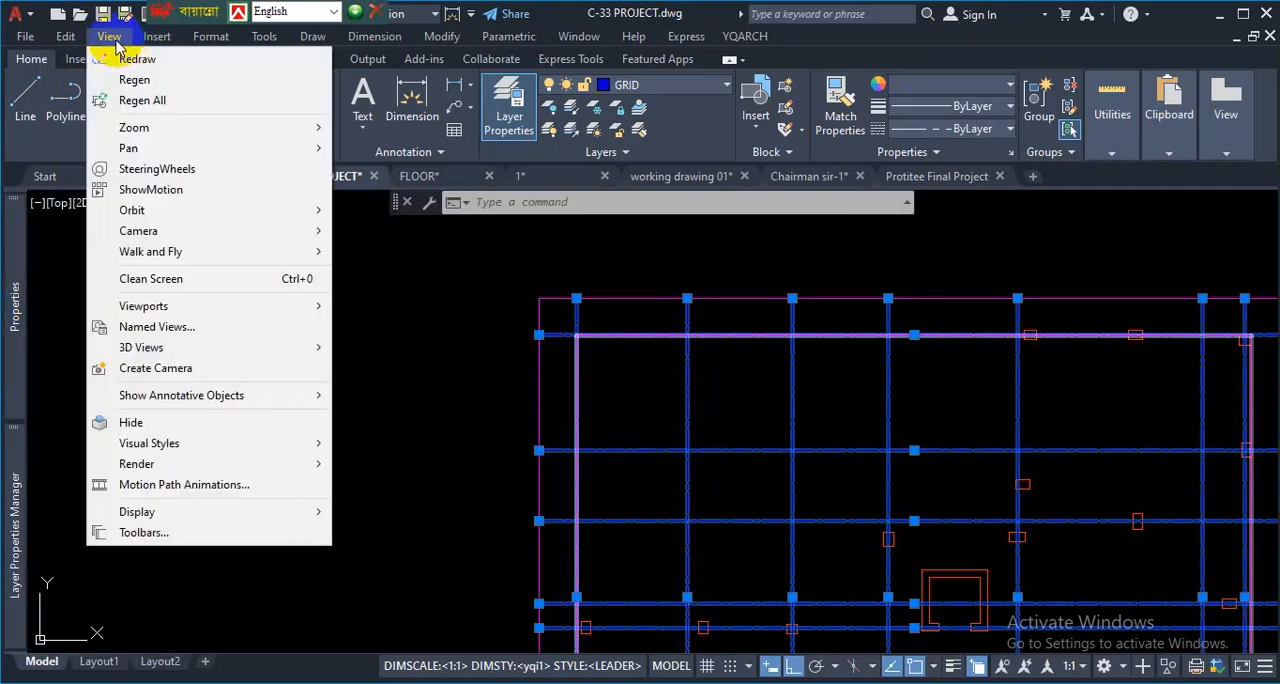
{"action": "left_click", "coordinate": [77, 59]}
{"action": "left_click", "coordinate": [259, 59]}
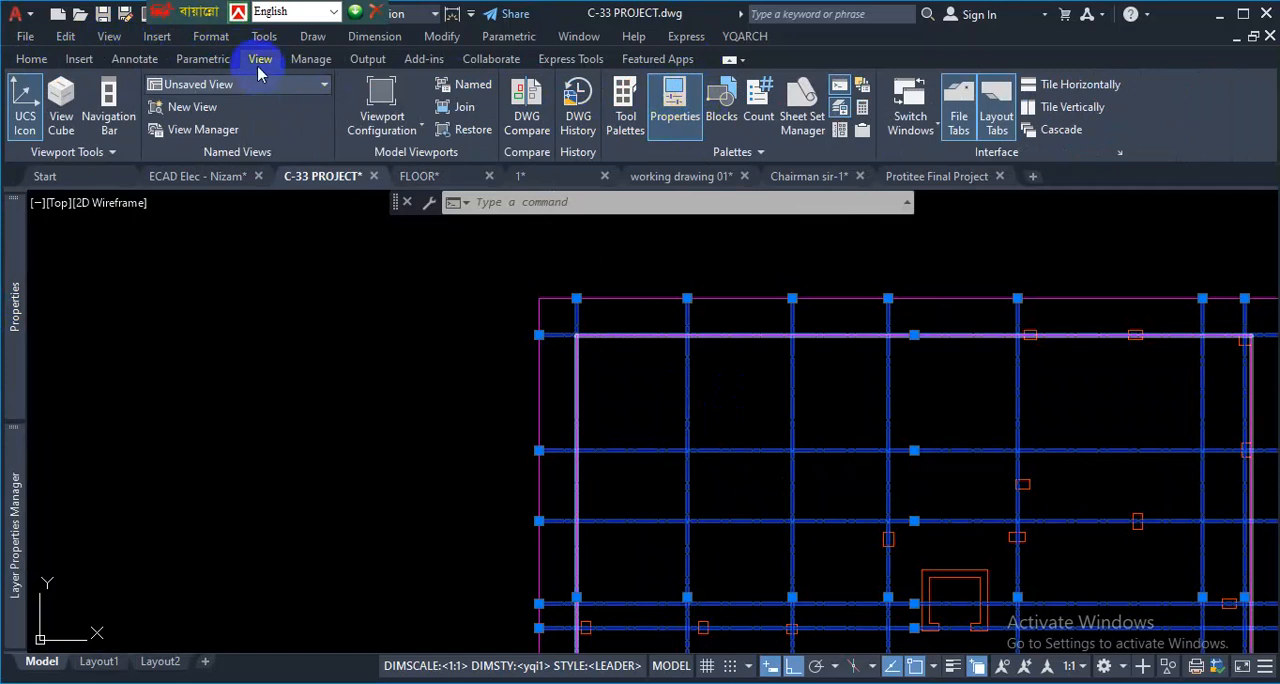
{"action": "left_click", "coordinate": [31, 59]}
{"action": "mouse_move", "coordinate": [12, 282]}
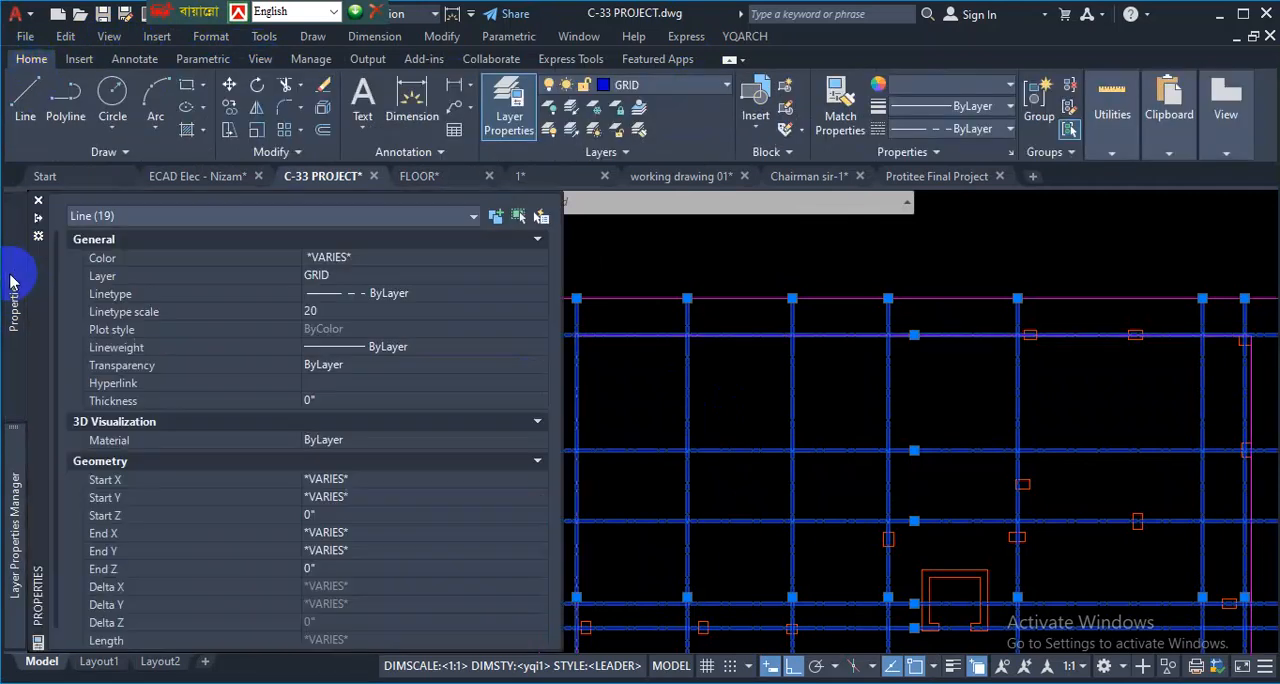
{"action": "mouse_move", "coordinate": [14, 470]}
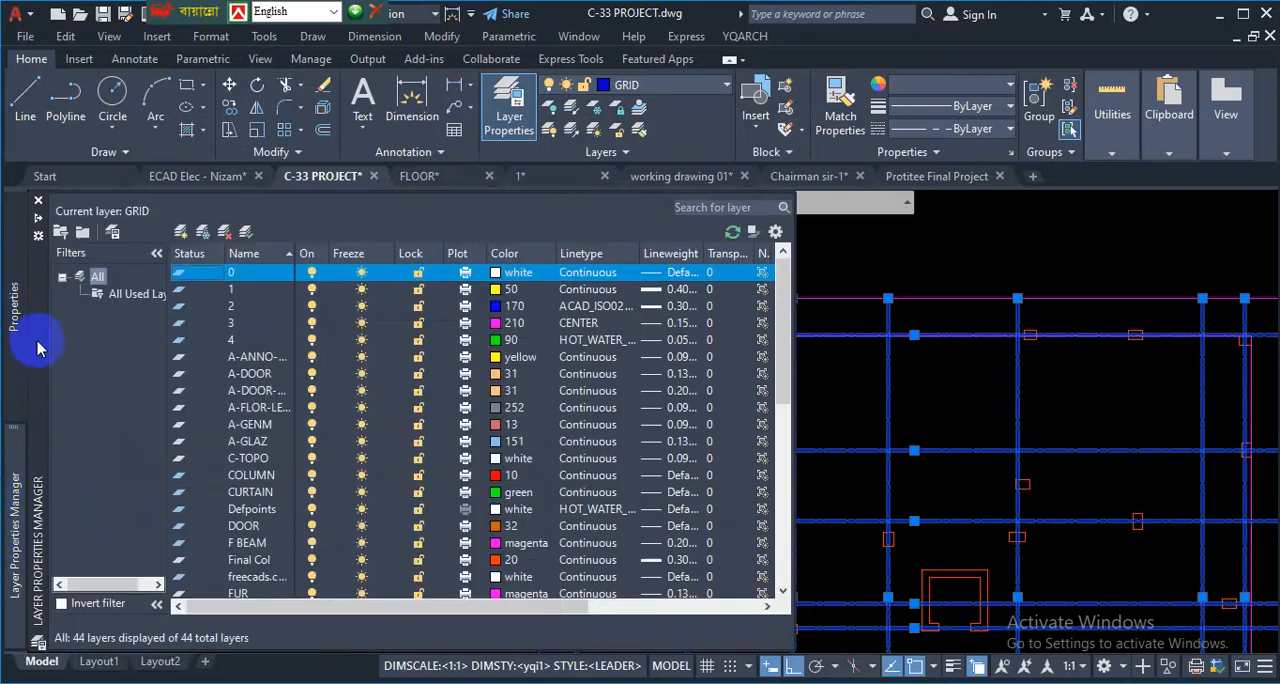
{"action": "mouse_move", "coordinate": [18, 325]}
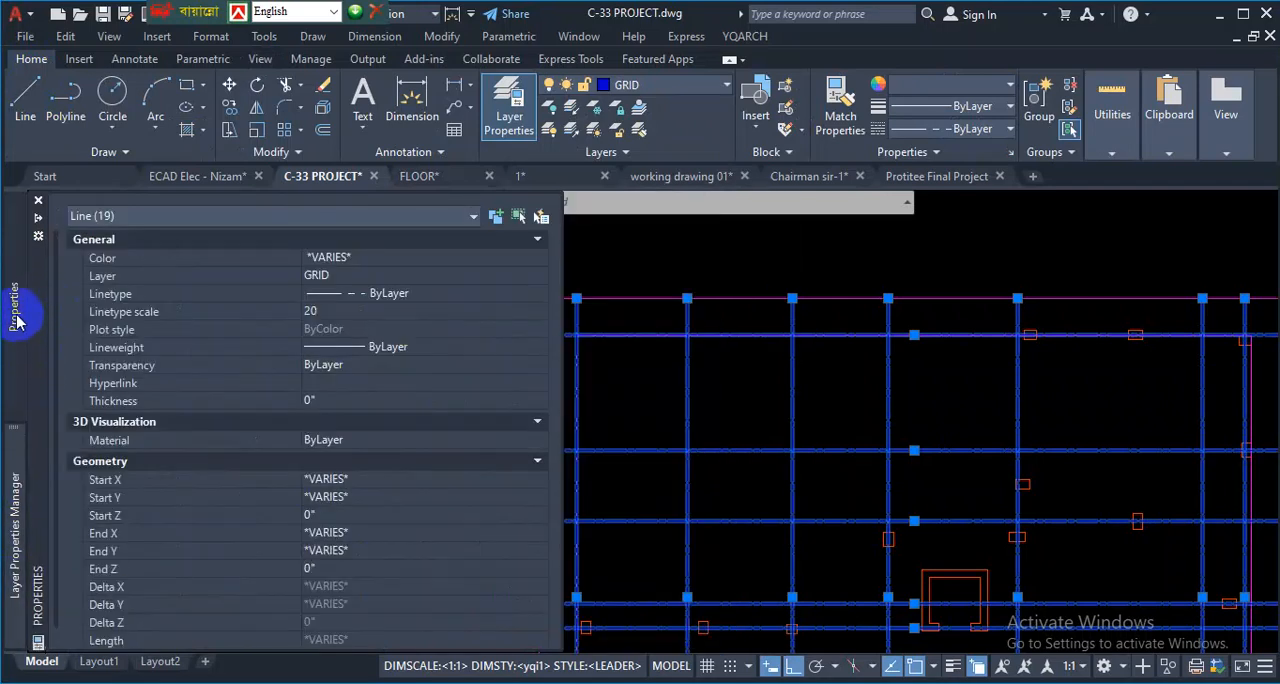
{"action": "key", "text": "ctrl+1"}
{"action": "left_click", "coordinate": [153, 325]}
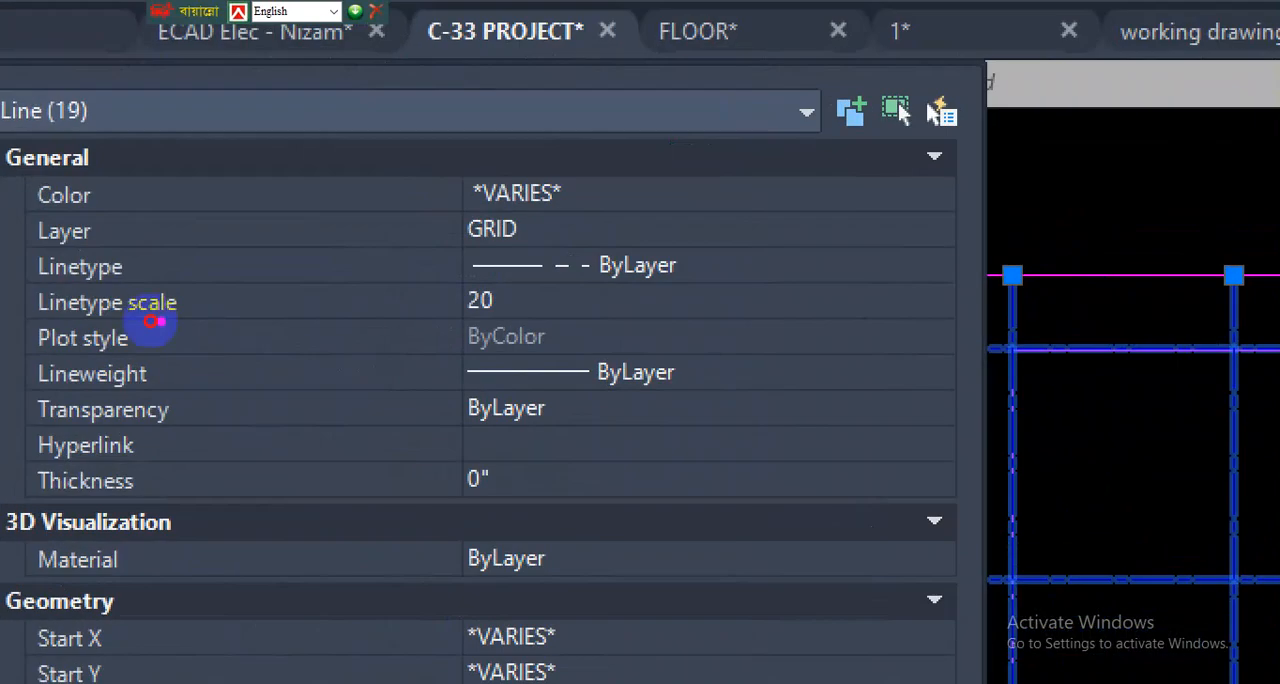
{"action": "mouse_move", "coordinate": [20, 325]}
{"action": "left_mouse_down"}
{"action": "mouse_move", "coordinate": [334, 306]}
{"action": "mouse_move", "coordinate": [547, 317]}
{"action": "mouse_move", "coordinate": [329, 266]}
{"action": "mouse_move", "coordinate": [45, 310]}
{"action": "left_mouse_up"}
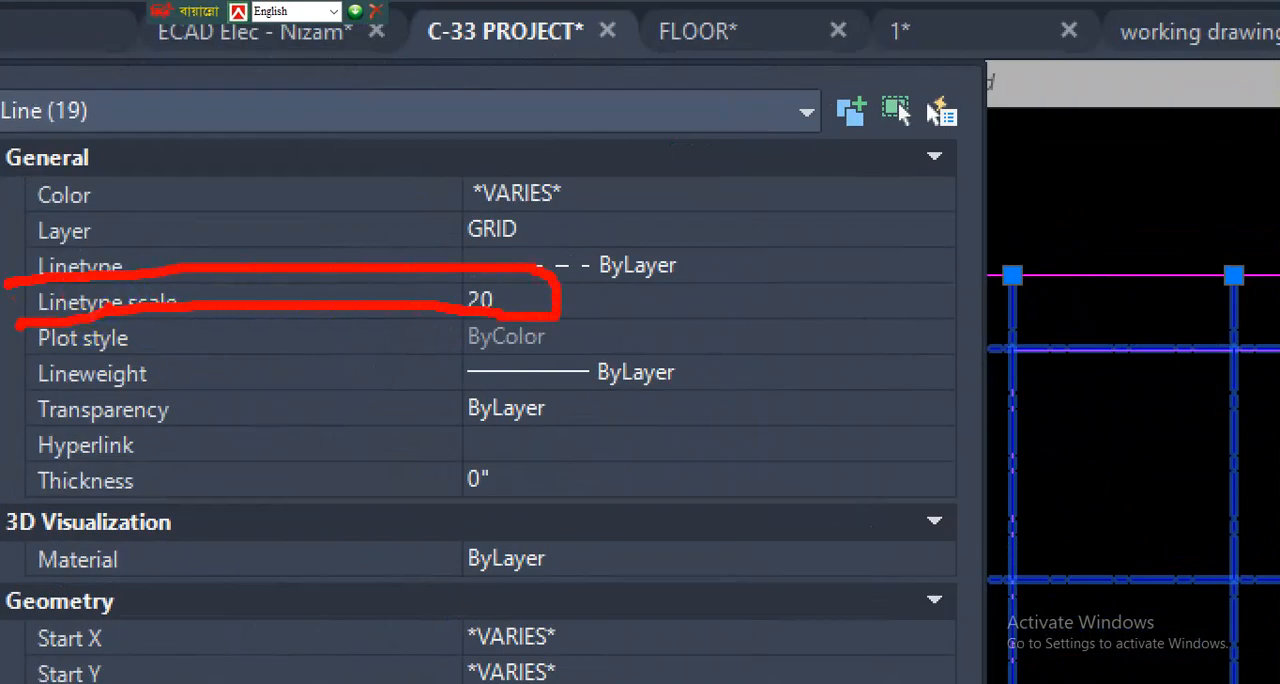
{"action": "right_click", "coordinate": [687, 290]}
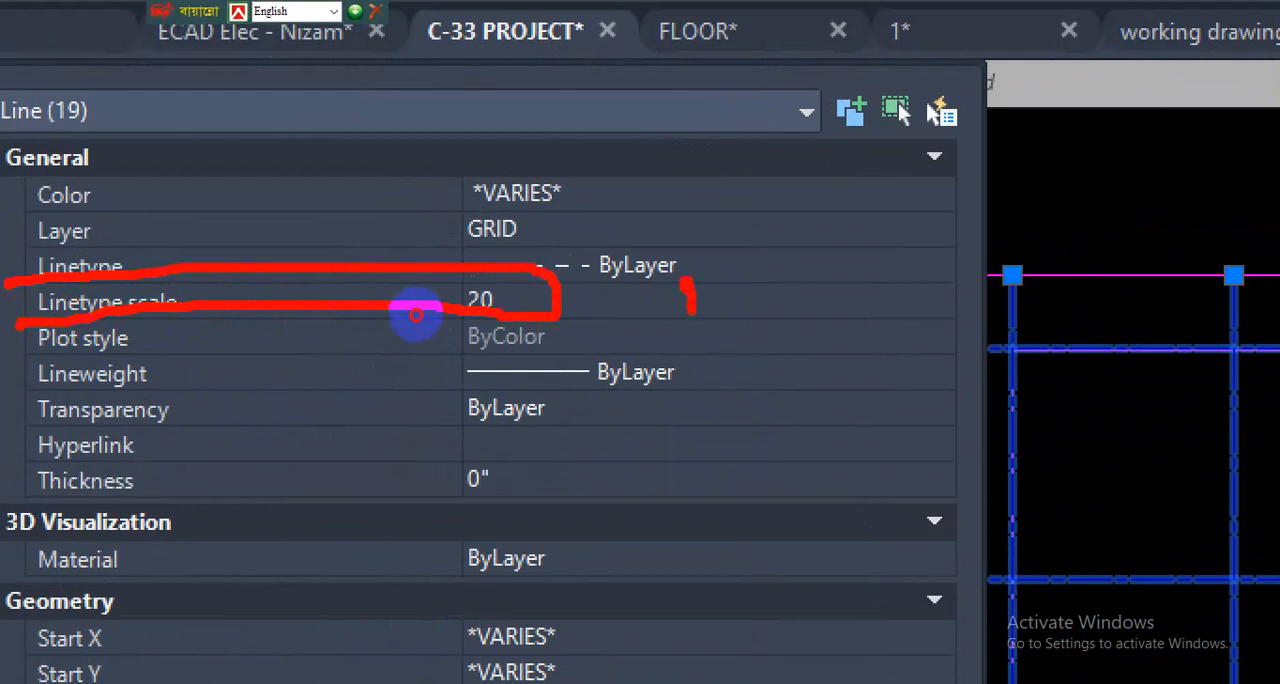
{"action": "left_click_drag", "start_coordinate": [670, 319], "coordinate": [707, 319]}
{"action": "left_click_drag", "start_coordinate": [512, 296], "coordinate": [626, 293]}
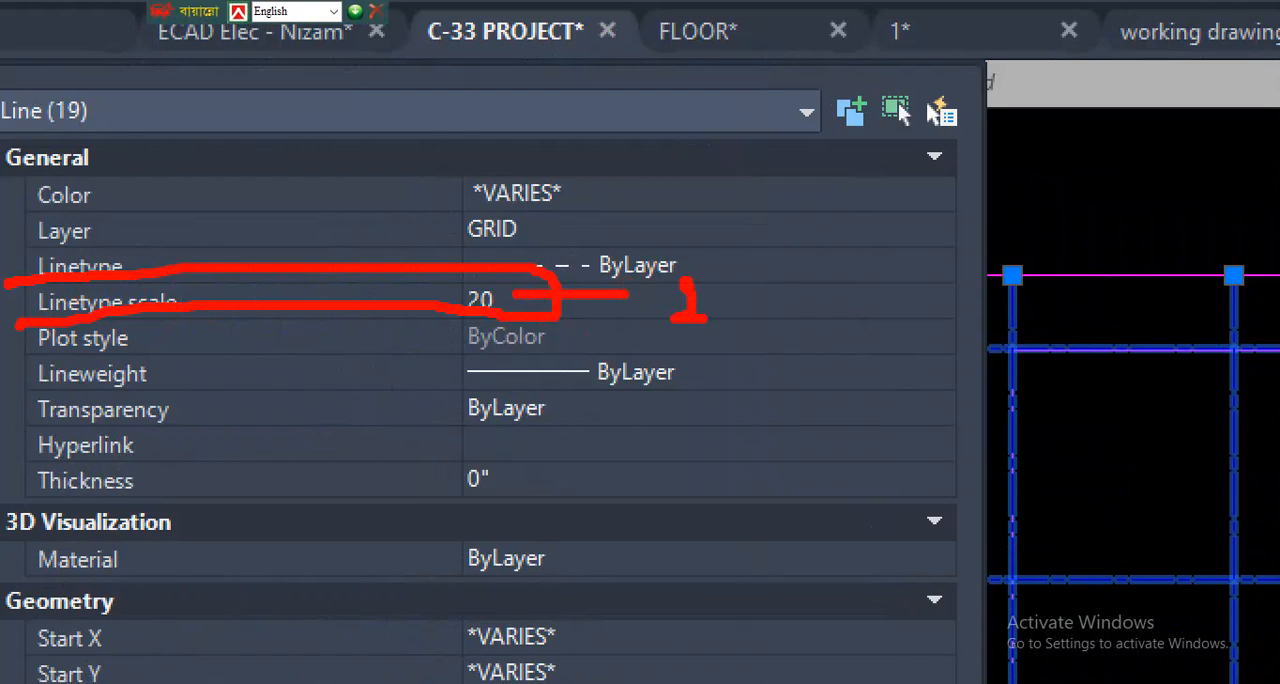
{"action": "mouse_move", "coordinate": [470, 268]}
{"action": "left_mouse_down"}
{"action": "mouse_move", "coordinate": [465, 362]}
{"action": "mouse_move", "coordinate": [512, 285]}
{"action": "left_mouse_up"}
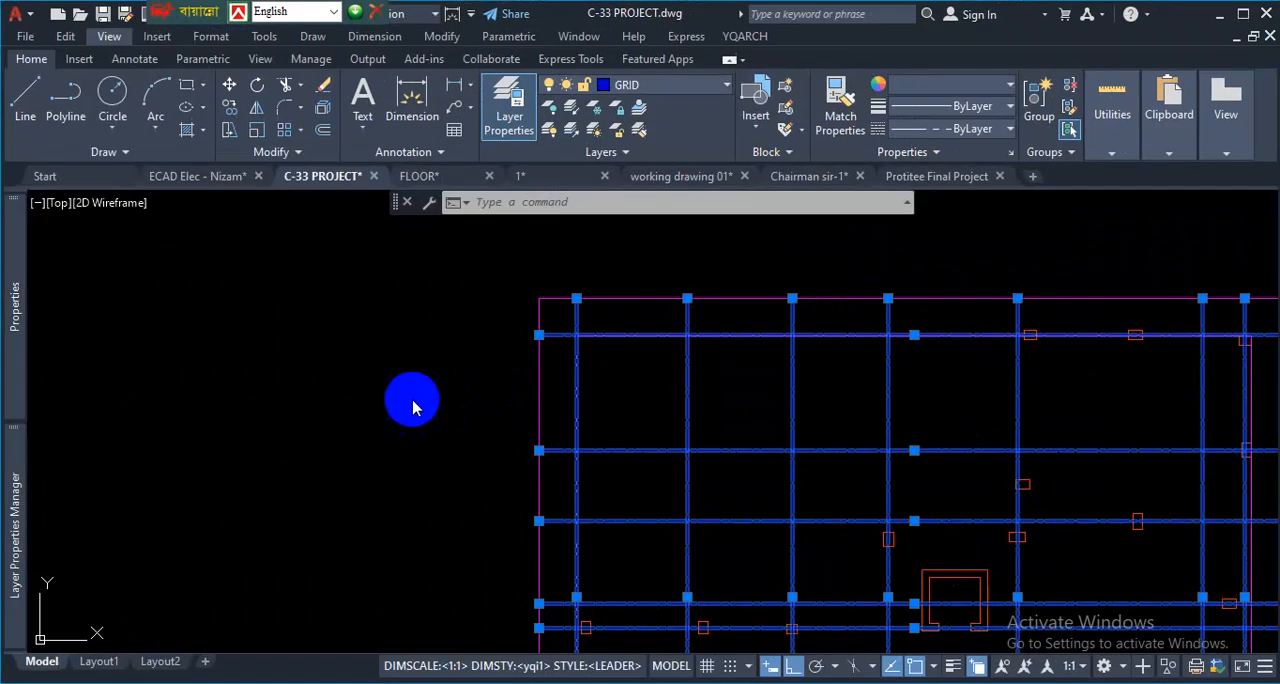
- Clear the grid selection and examine the centerline dash pattern across the column layout
{"action": "scroll", "coordinate": [414, 403], "scroll_direction": "down", "scroll_amount": 3}
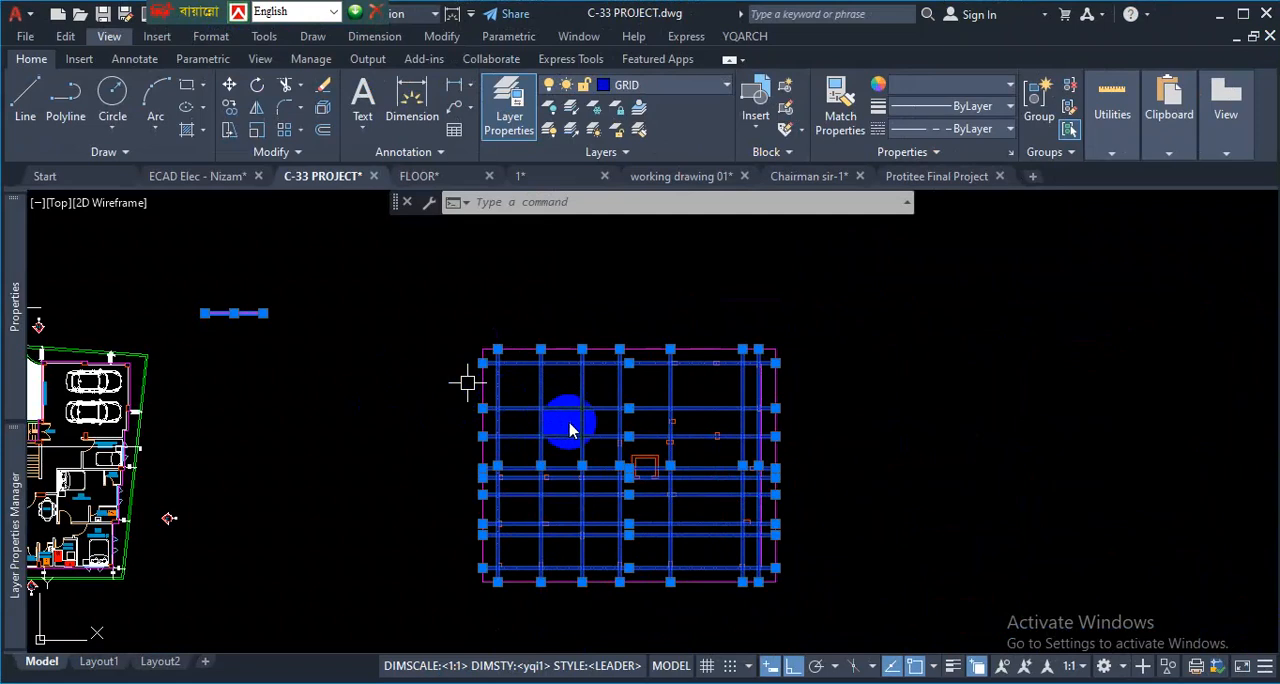
{"action": "left_click", "coordinate": [852, 347]}
{"action": "key", "text": "Escape"}
{"action": "key", "text": "Escape"}
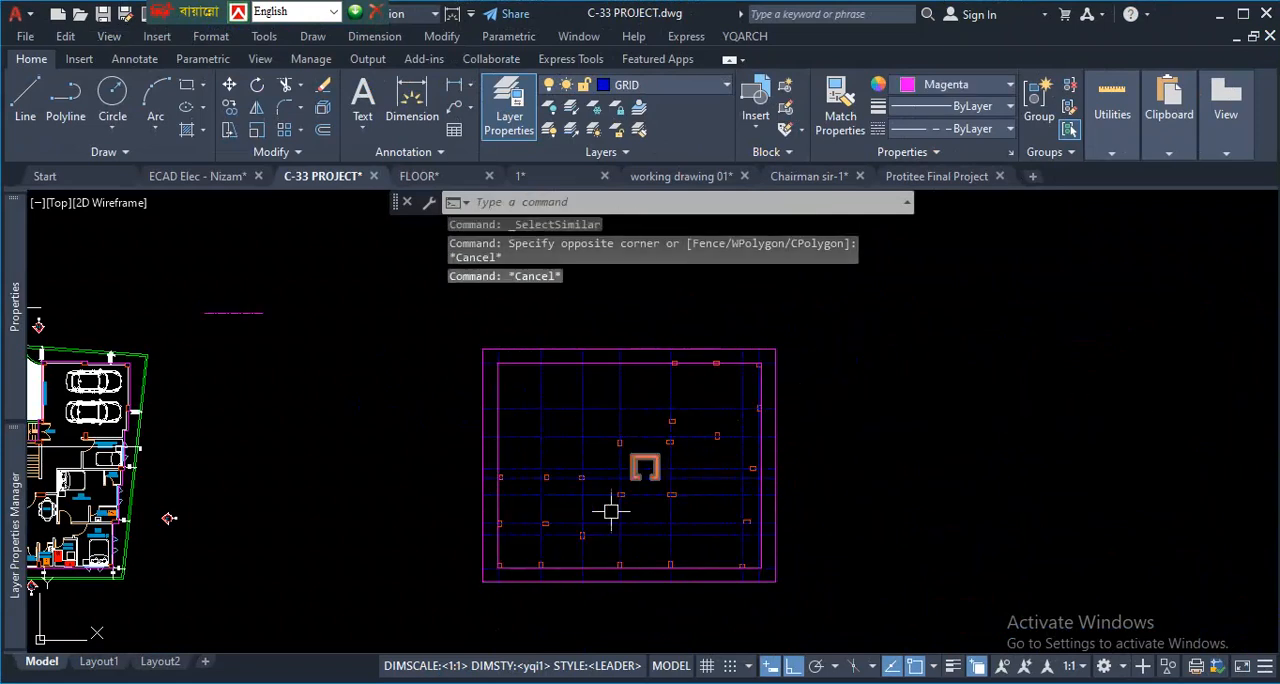
{"action": "scroll", "coordinate": [648, 491], "scroll_direction": "up", "scroll_amount": 2}
{"action": "mouse_move", "coordinate": [630, 345]}
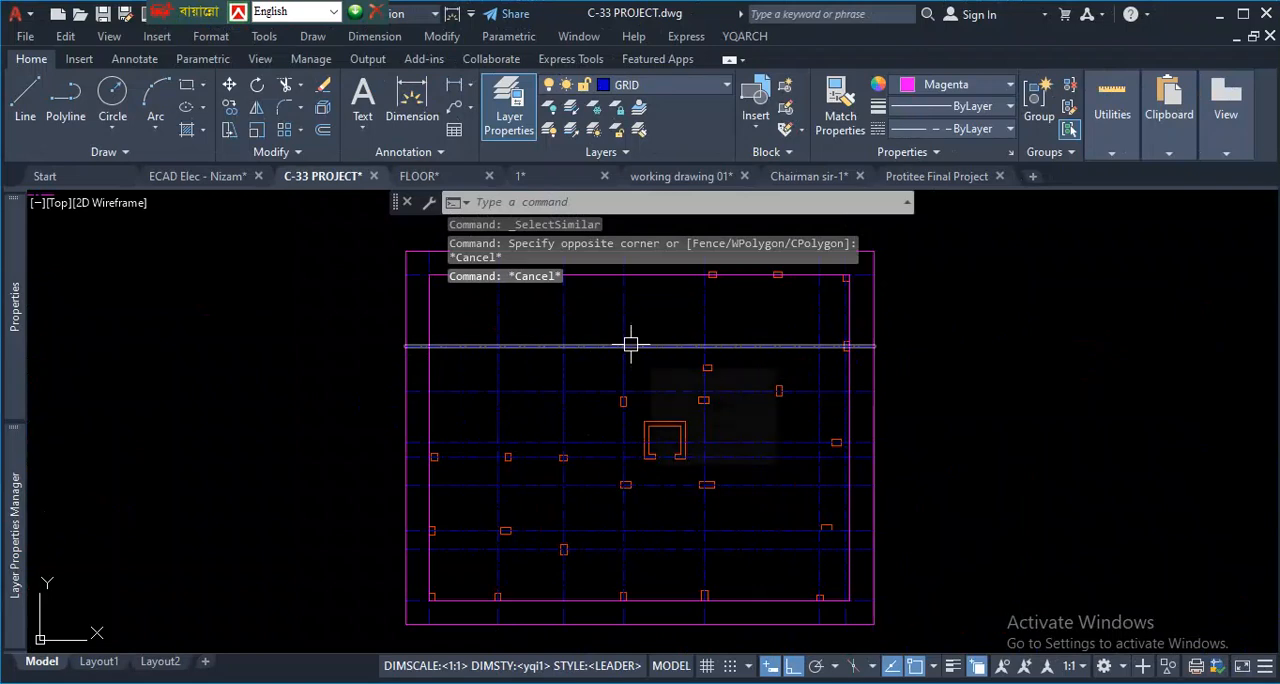
{"action": "scroll", "coordinate": [630, 395], "scroll_direction": "up", "scroll_amount": 5}
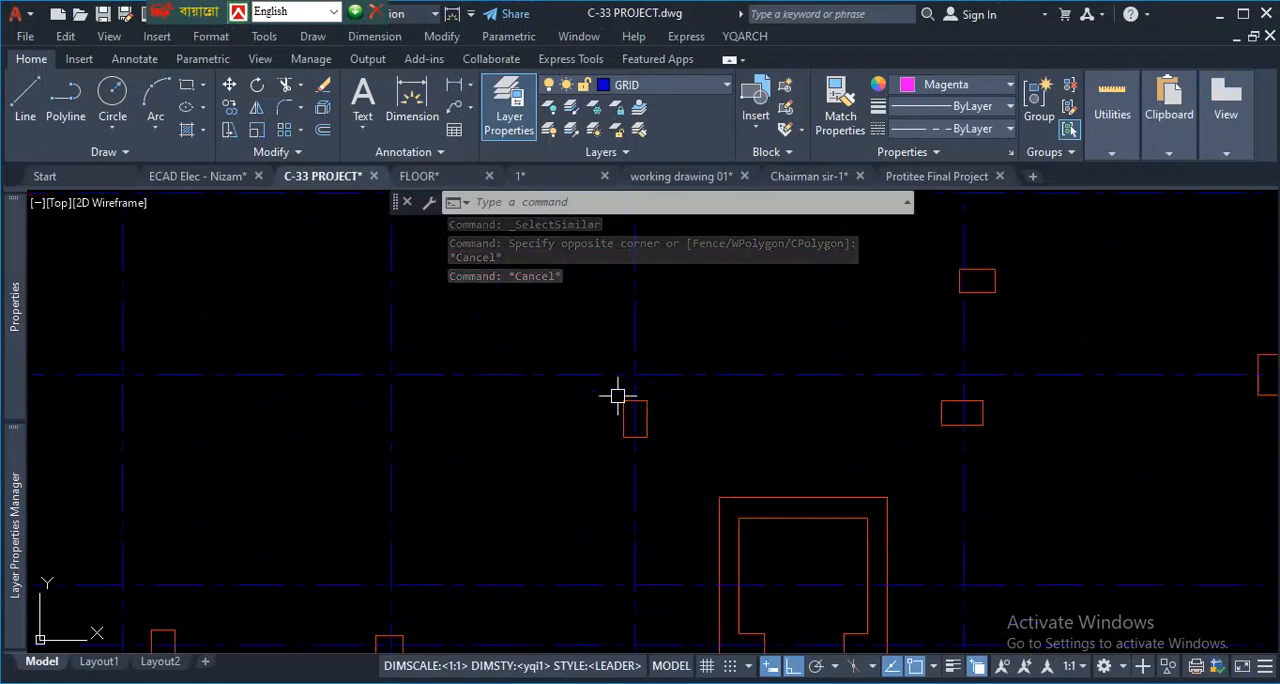
{"action": "scroll", "coordinate": [574, 417], "scroll_direction": "down", "scroll_amount": 5}
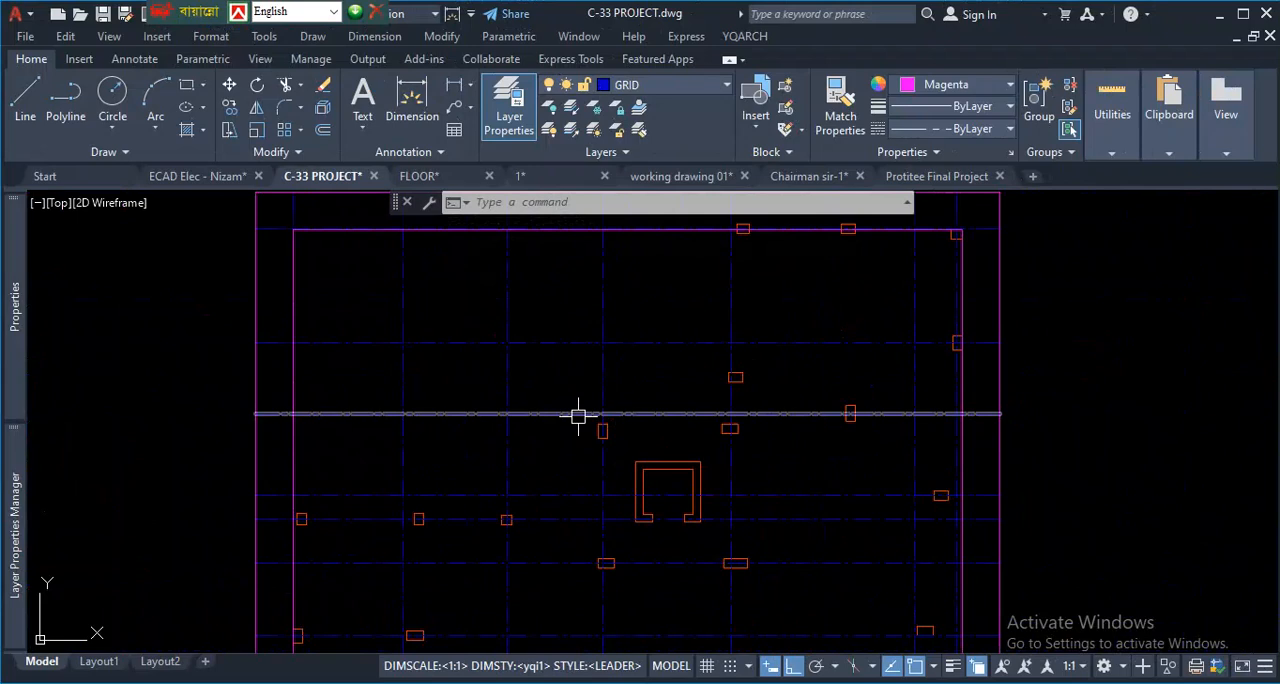
{"action": "scroll", "coordinate": [591, 412], "scroll_direction": "down", "scroll_amount": 2}
{"action": "scroll", "coordinate": [591, 445], "scroll_direction": "up", "scroll_amount": 2}
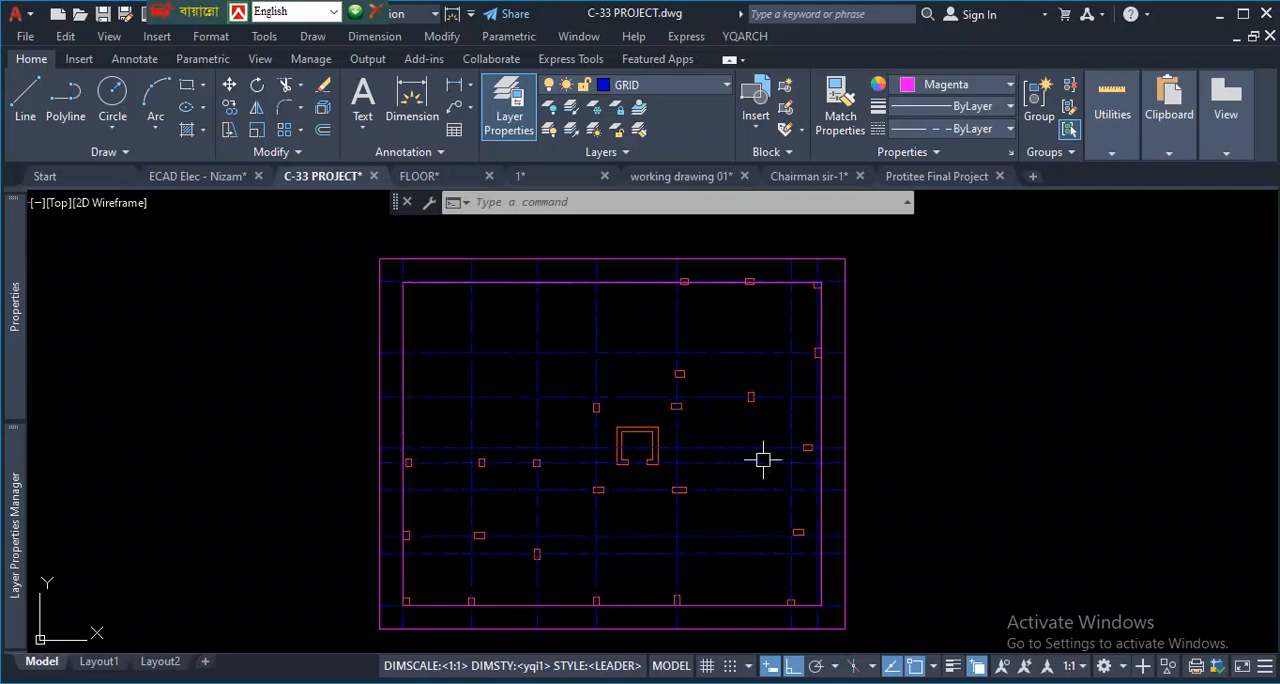
{"action": "scroll", "coordinate": [640, 435], "scroll_direction": "down", "scroll_amount": 2}
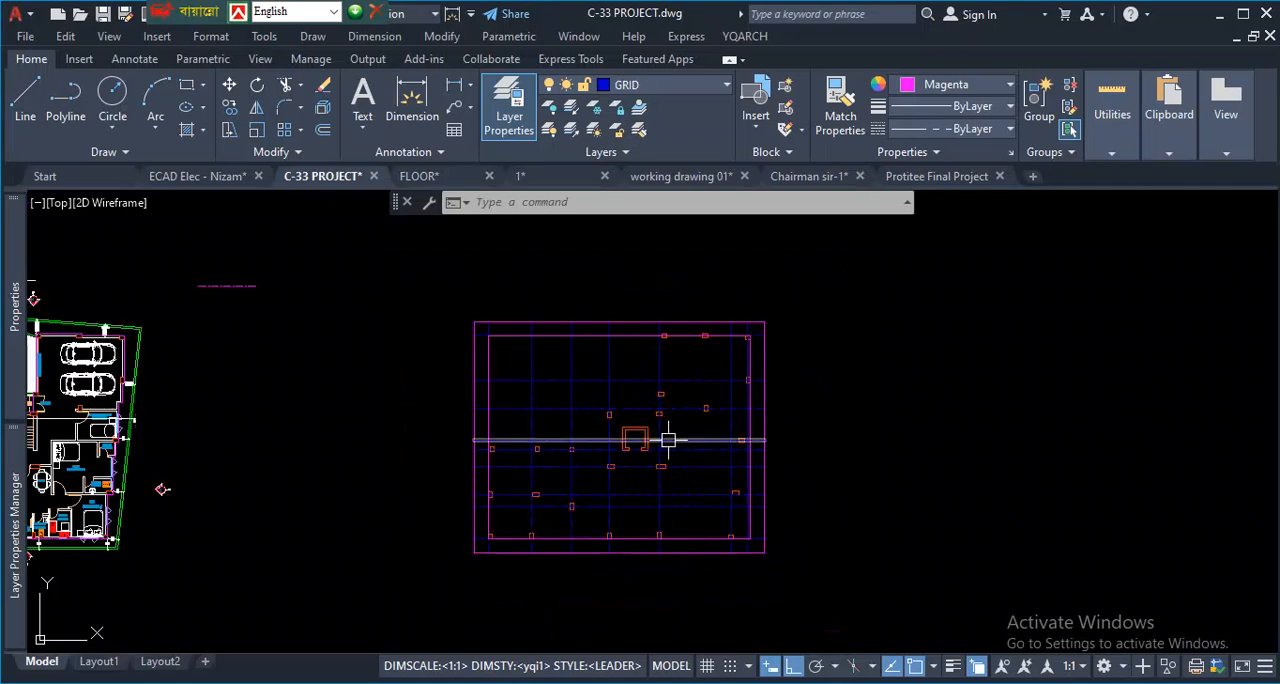
- Erase the inner magenta boundary rectangle and the outer offset rectangle around the column grid
{"action": "scroll", "coordinate": [683, 334], "scroll_direction": "up", "scroll_amount": 3}
{"action": "left_click", "coordinate": [683, 332]}
{"action": "left_click", "coordinate": [798, 408]}
{"action": "key", "text": "Delete"}
{"action": "left_click", "coordinate": [778, 295]}
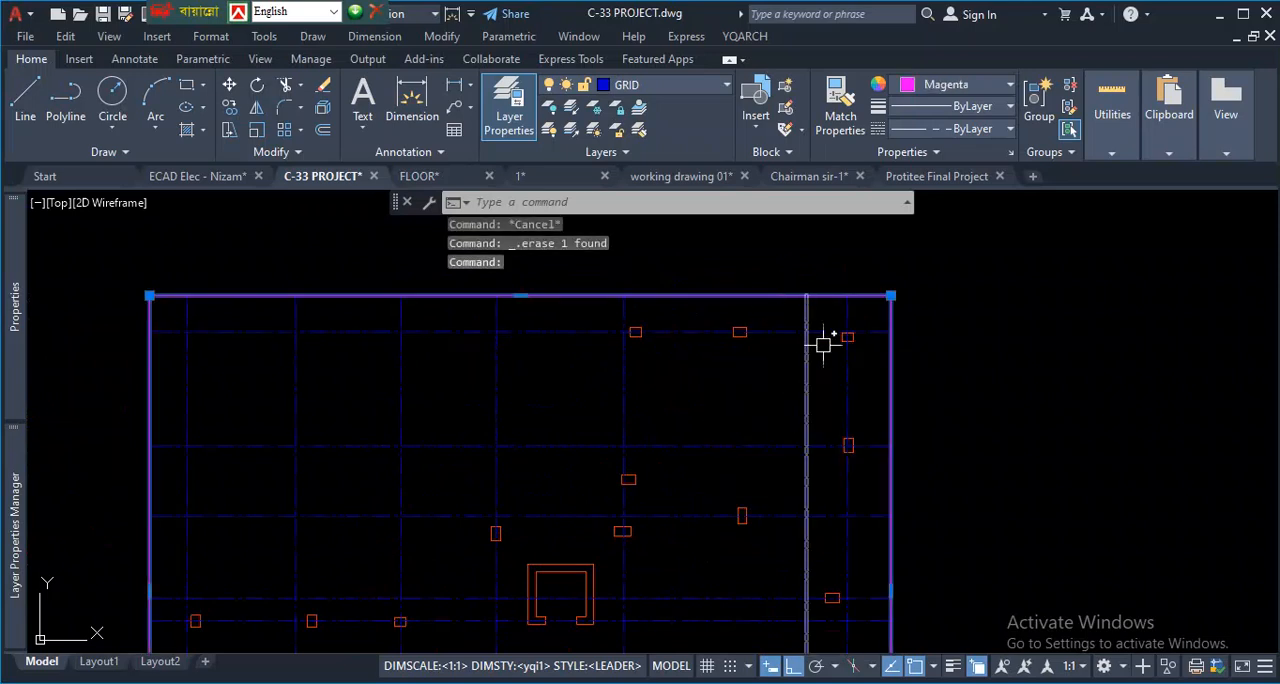
{"action": "key", "text": "Escape"}
- Examine the grid line ends at the corner columns and the magenta test line beside the floor plan
{"action": "scroll", "coordinate": [851, 314], "scroll_direction": "down", "scroll_amount": 2}
{"action": "scroll", "coordinate": [571, 549], "scroll_direction": "up", "scroll_amount": 5}
{"action": "scroll", "coordinate": [625, 482], "scroll_direction": "up", "scroll_amount": 2}
{"action": "scroll", "coordinate": [495, 535], "scroll_direction": "up", "scroll_amount": 2}
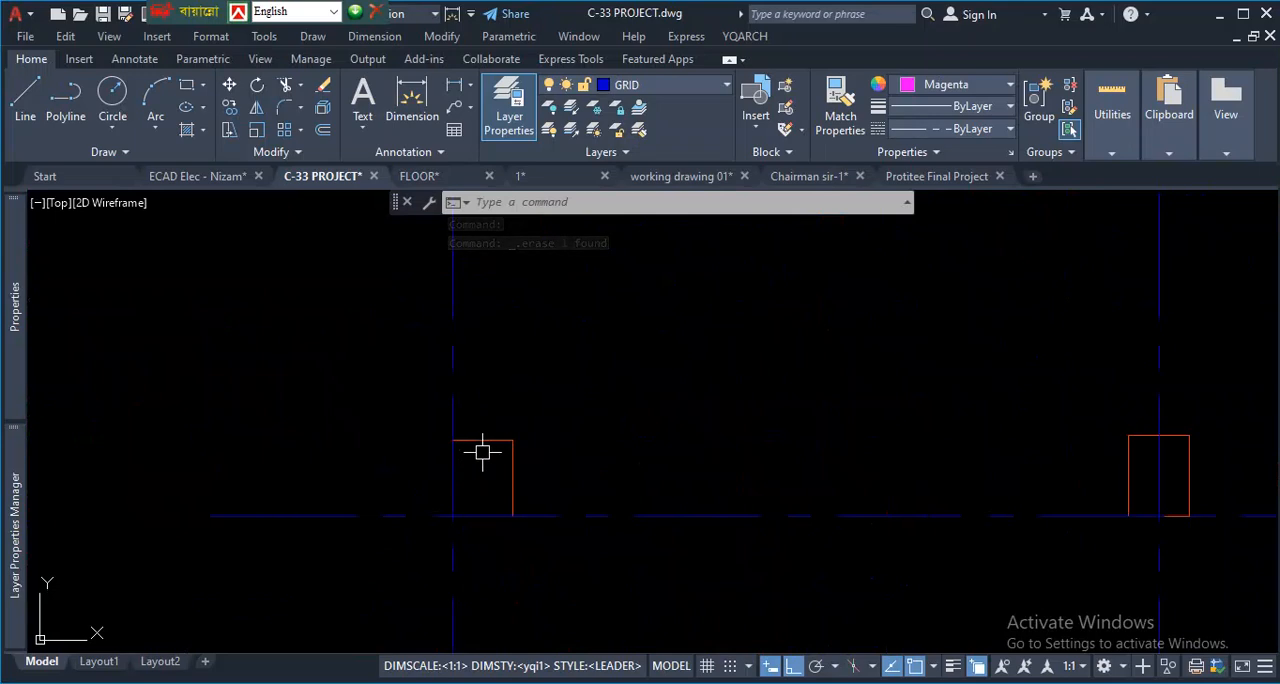
{"action": "scroll", "coordinate": [517, 489], "scroll_direction": "down", "scroll_amount": 2}
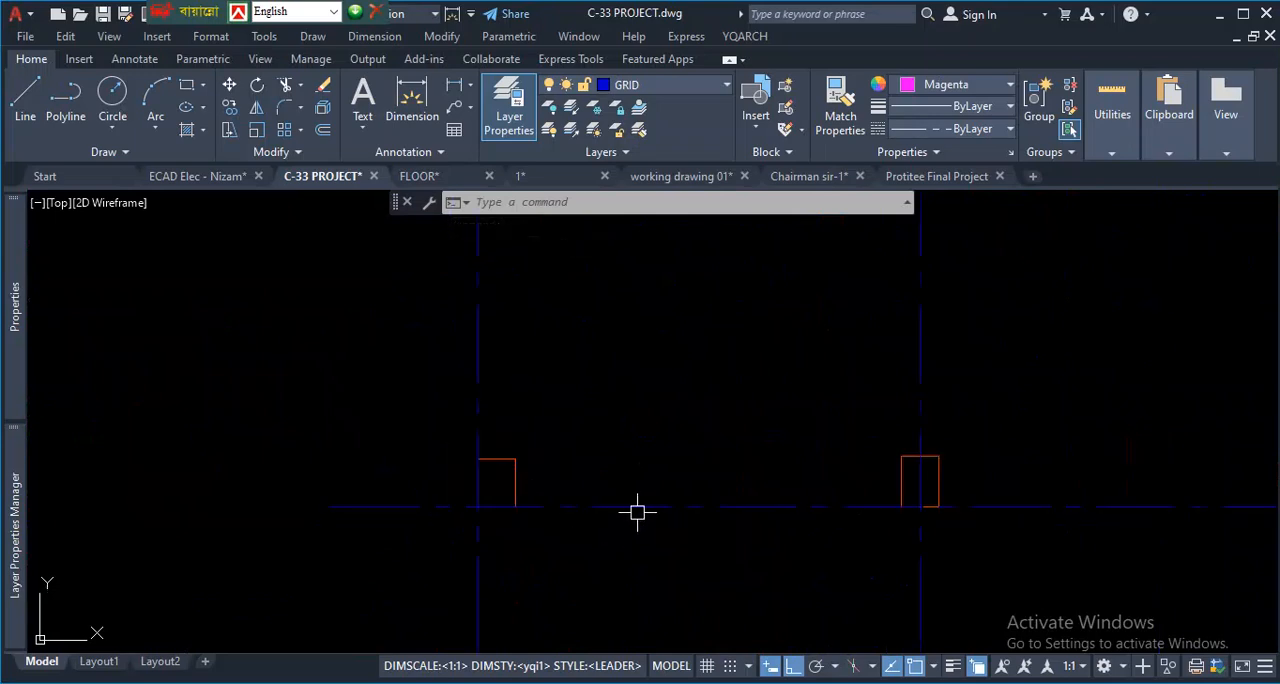
{"action": "scroll", "coordinate": [635, 513], "scroll_direction": "down", "scroll_amount": 6}
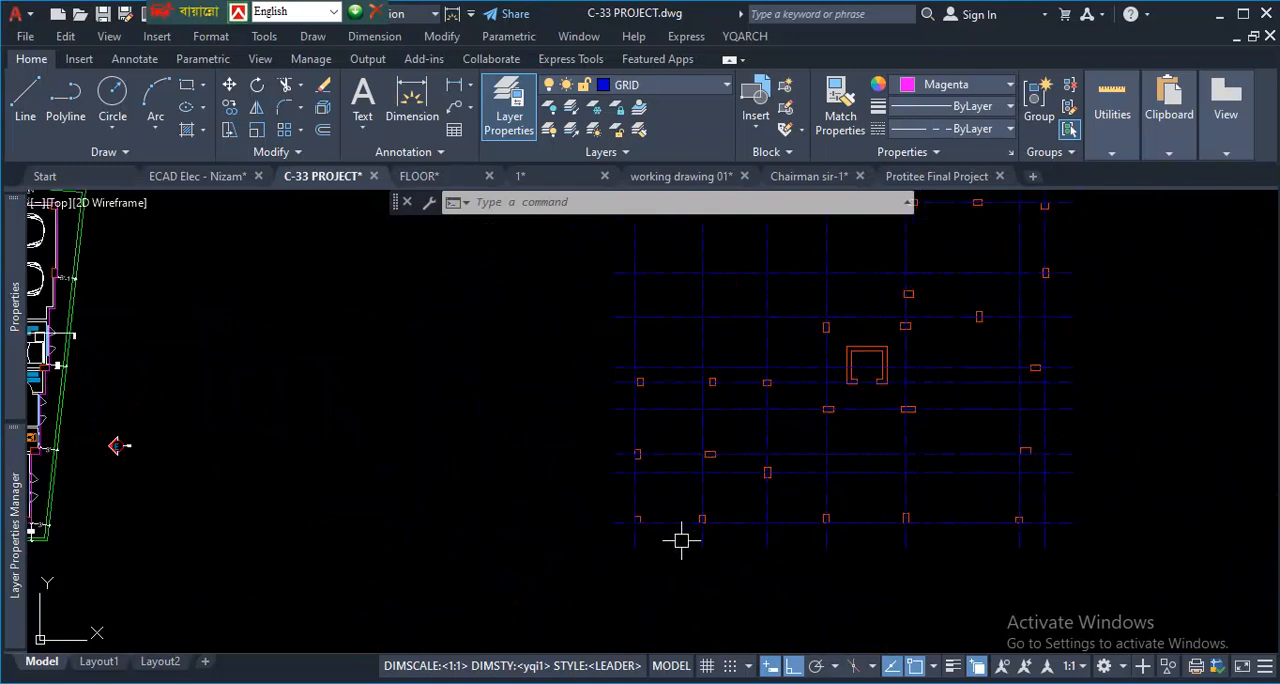
{"action": "scroll", "coordinate": [450, 380], "scroll_direction": "up", "scroll_amount": 6}
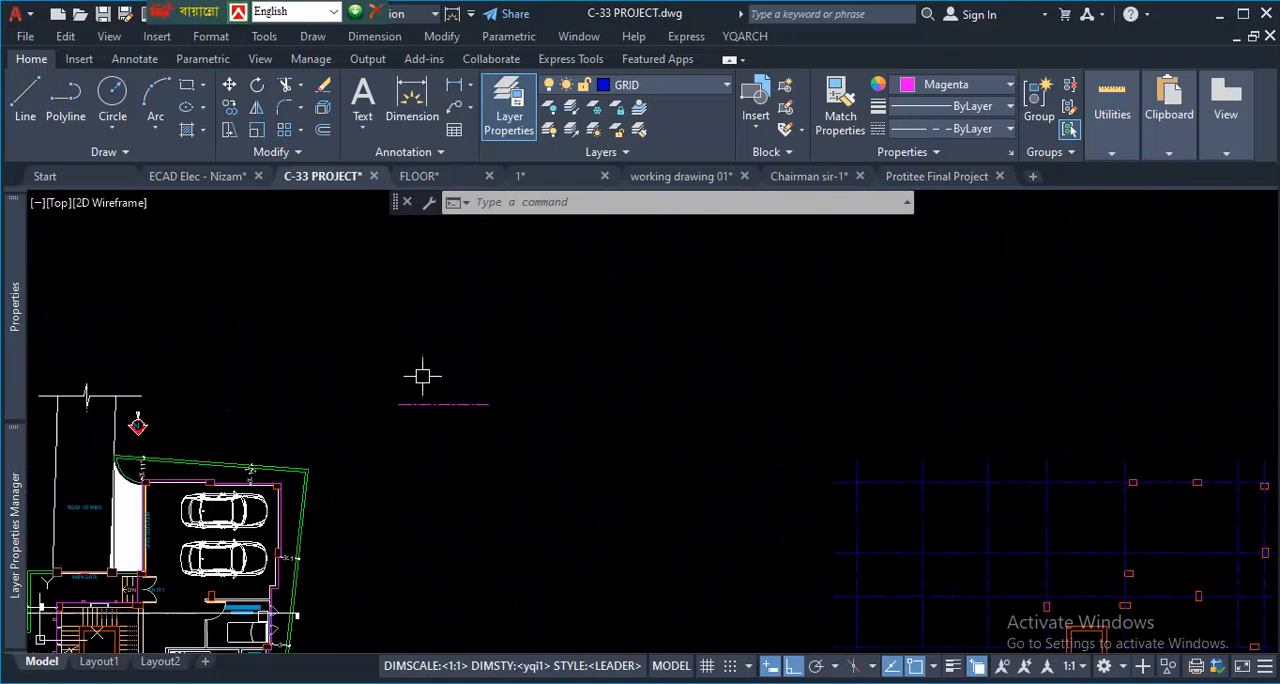
{"action": "scroll", "coordinate": [545, 404], "scroll_direction": "up", "scroll_amount": 3}
{"action": "scroll", "coordinate": [551, 370], "scroll_direction": "down", "scroll_amount": 7}
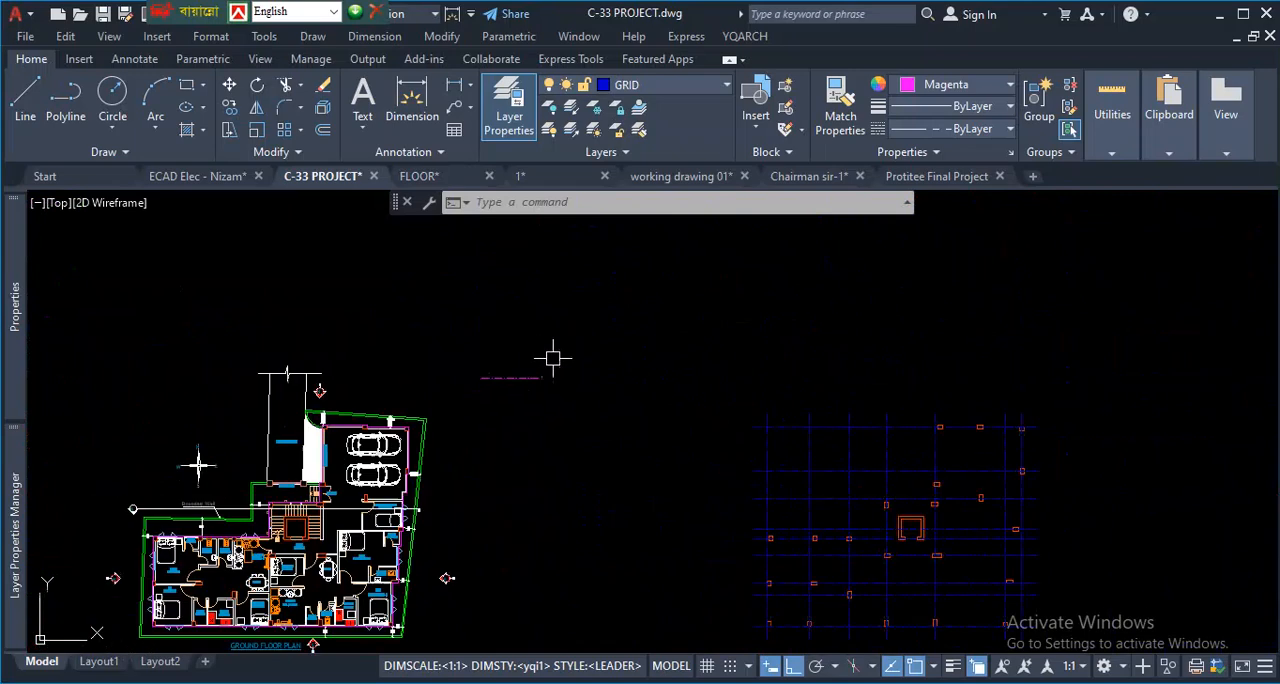
{"action": "scroll", "coordinate": [665, 470], "scroll_direction": "down", "scroll_amount": 5}
{"action": "scroll", "coordinate": [689, 500], "scroll_direction": "up", "scroll_amount": 10}
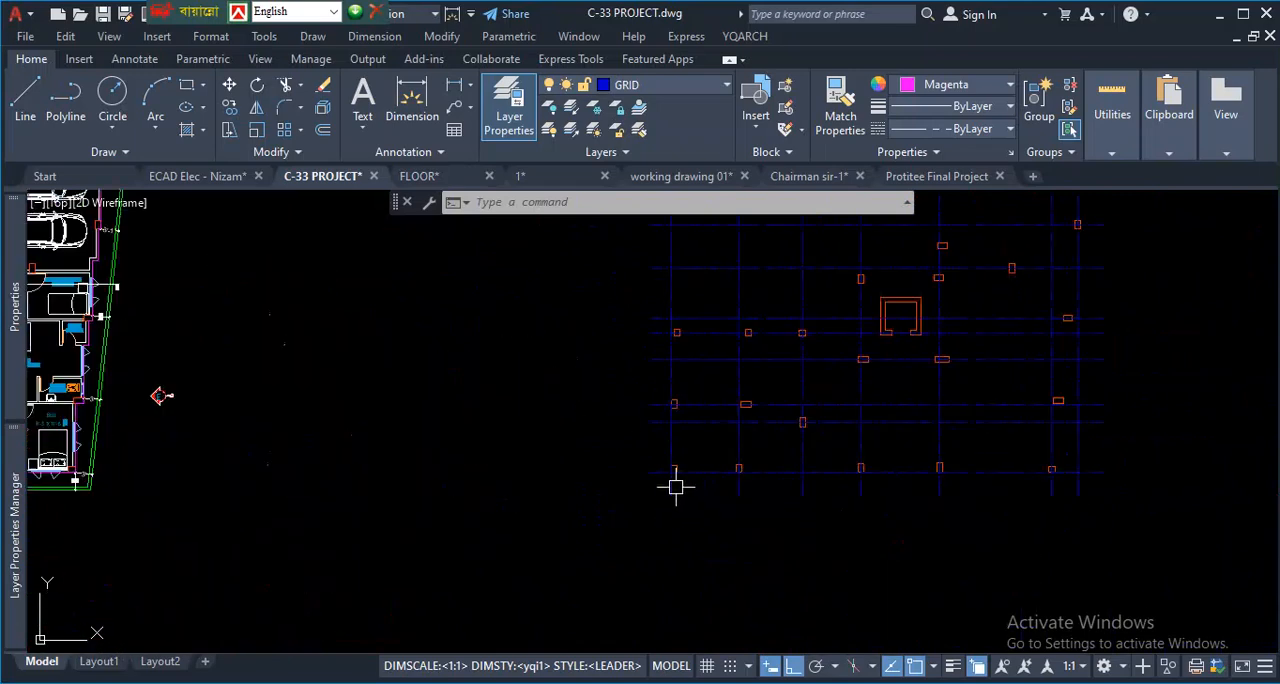
- Turn off Selection Cycling and test picking the lowest horizontal grid line where it overlaps the corner column
{"action": "scroll", "coordinate": [682, 457], "scroll_direction": "up", "scroll_amount": 8}
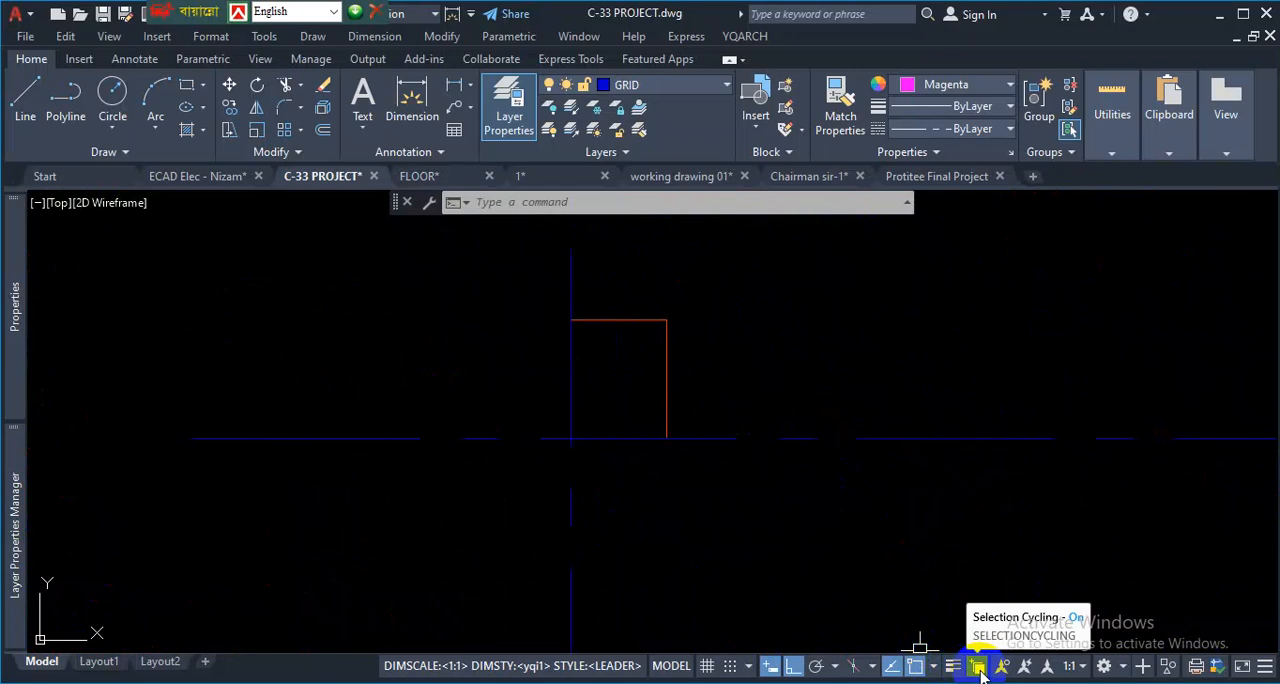
{"action": "left_click", "coordinate": [621, 440]}
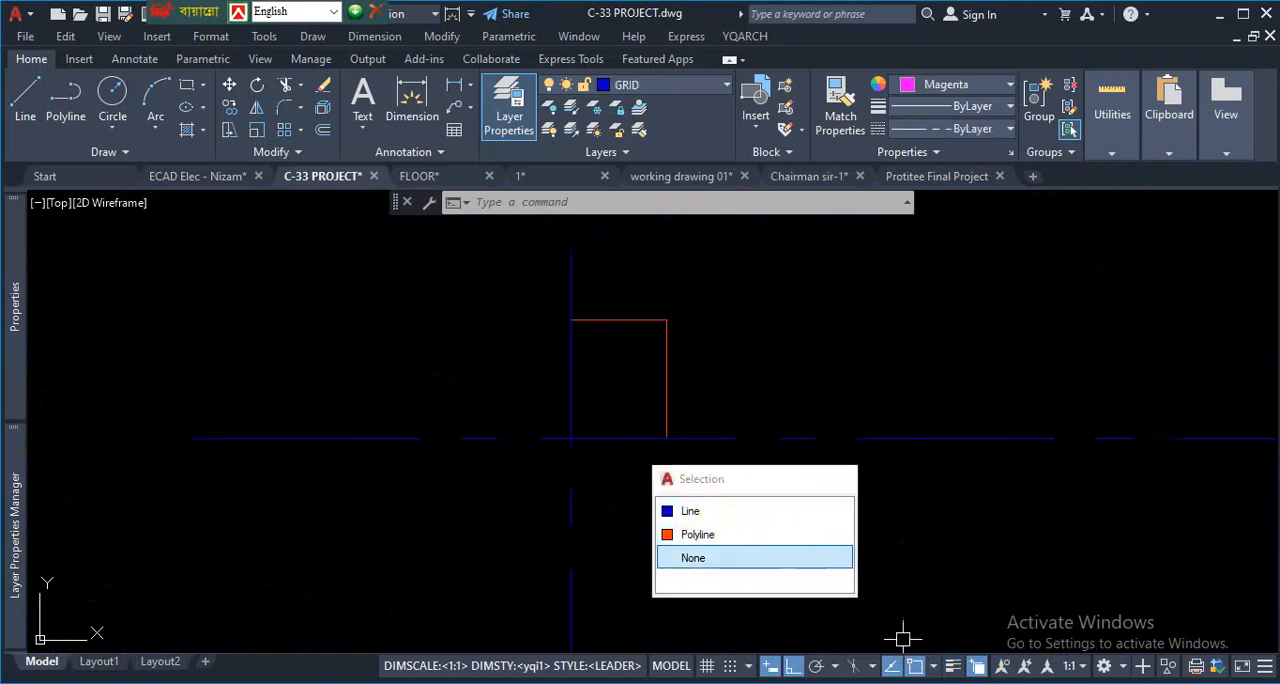
{"action": "left_click", "coordinate": [977, 665]}
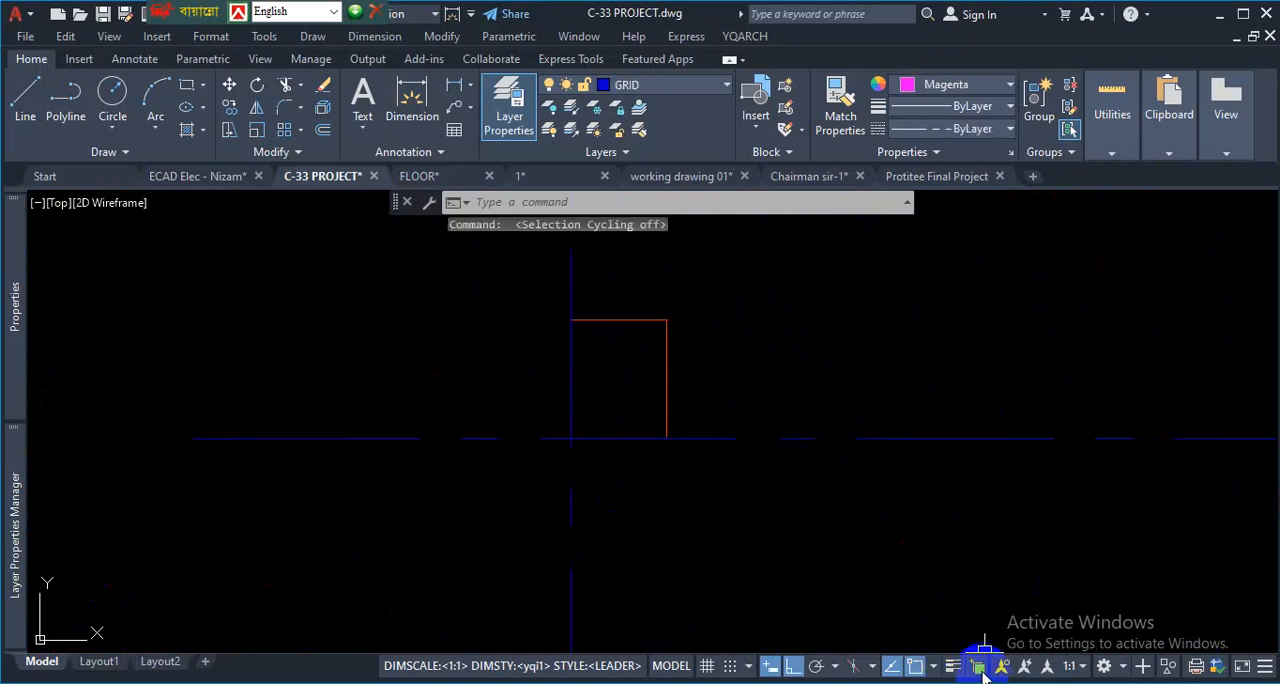
{"action": "left_click", "coordinate": [620, 439]}
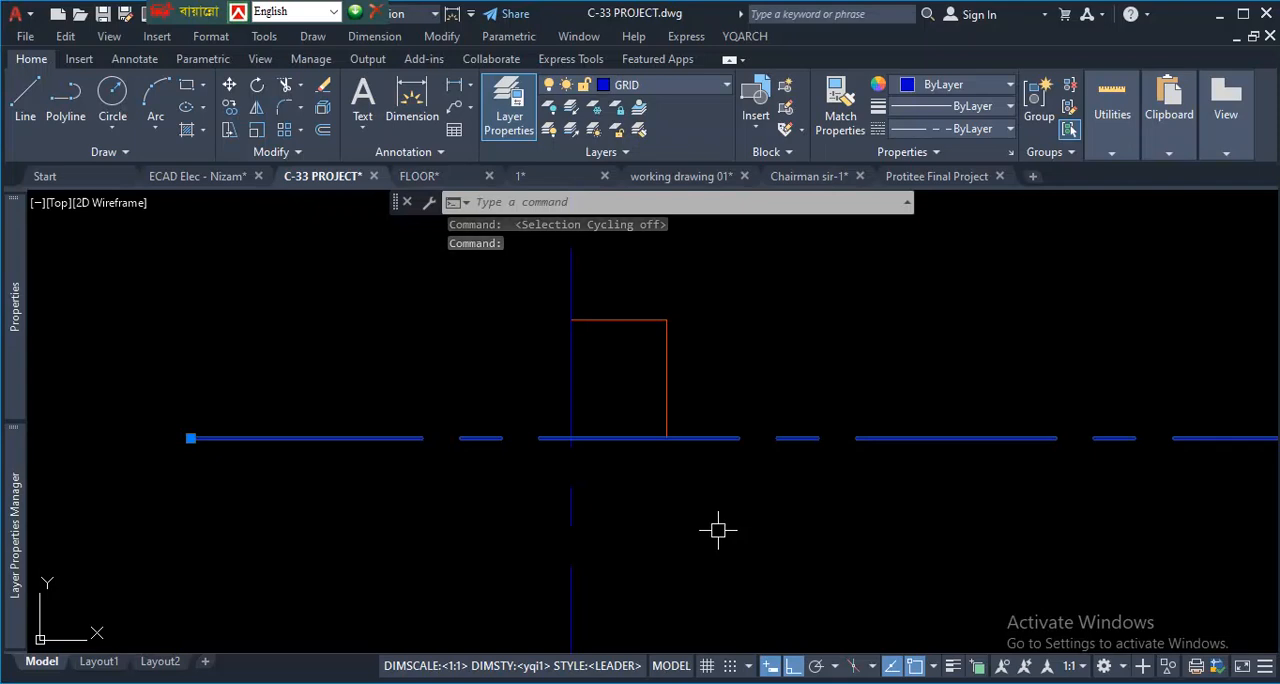
{"action": "key", "text": "Escape"}
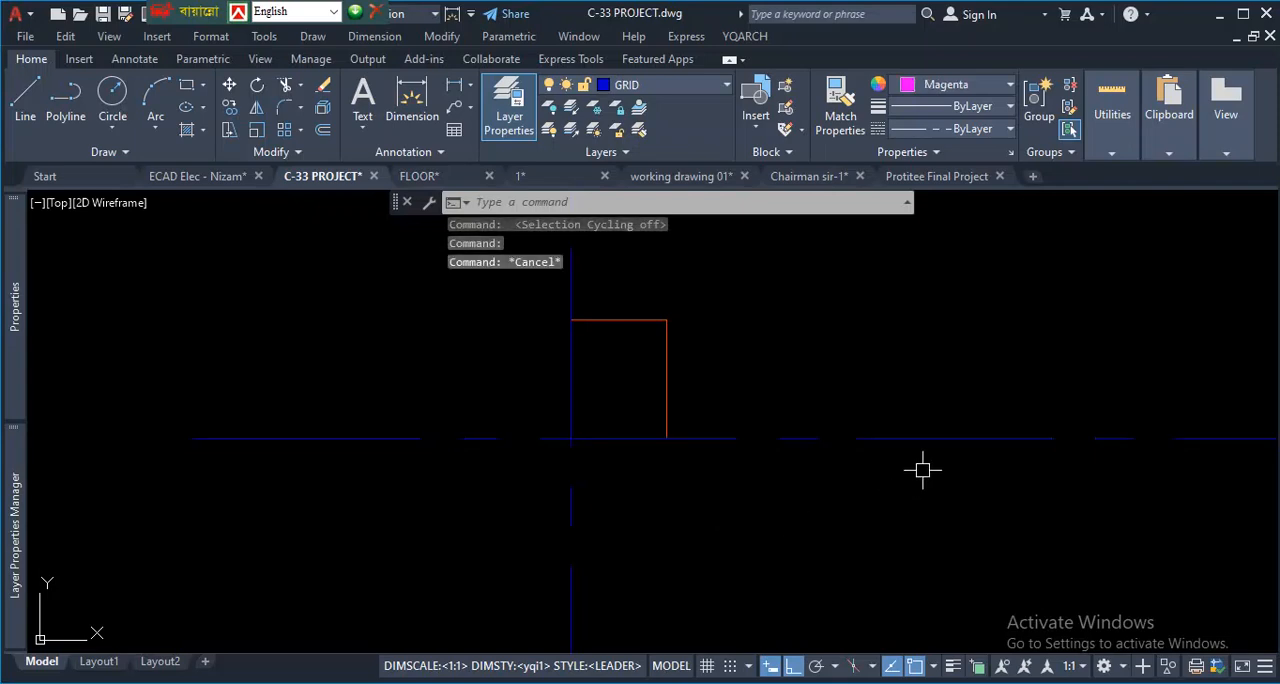
- Select the lowest horizontal grid line and extend the selection to all similar lines on the GRID layer
{"action": "left_click", "coordinate": [928, 438]}
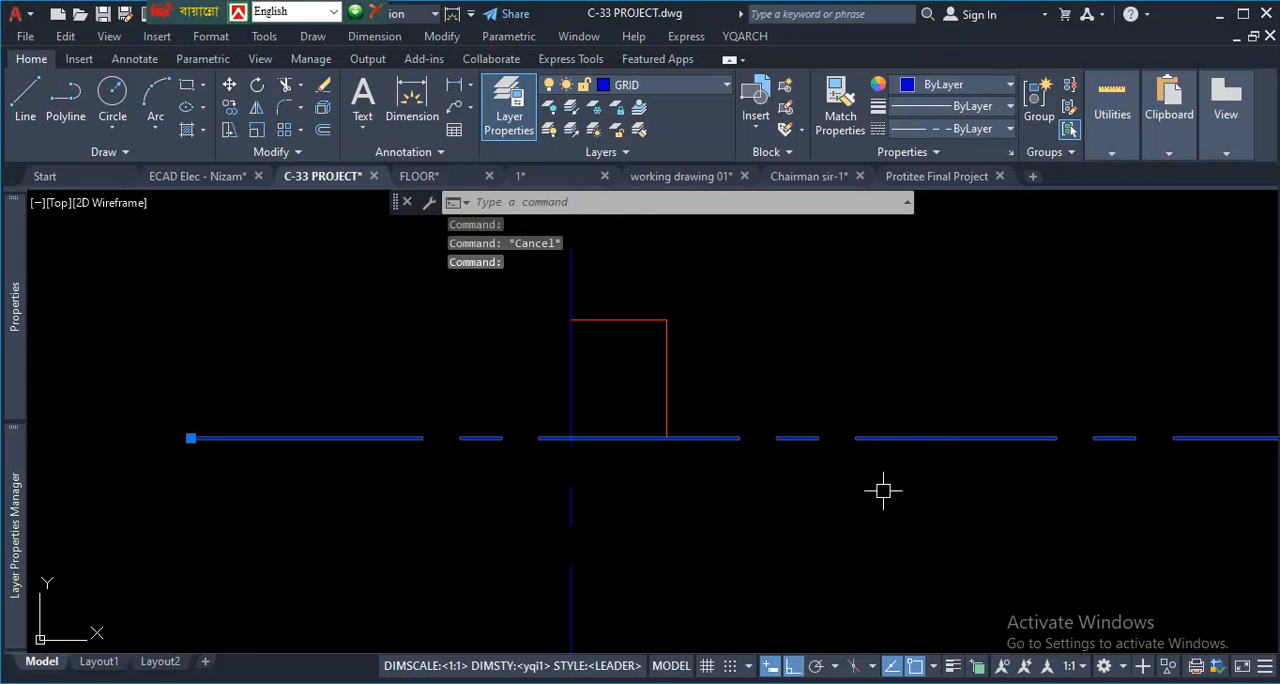
{"action": "scroll", "coordinate": [670, 430], "scroll_direction": "down", "scroll_amount": 5}
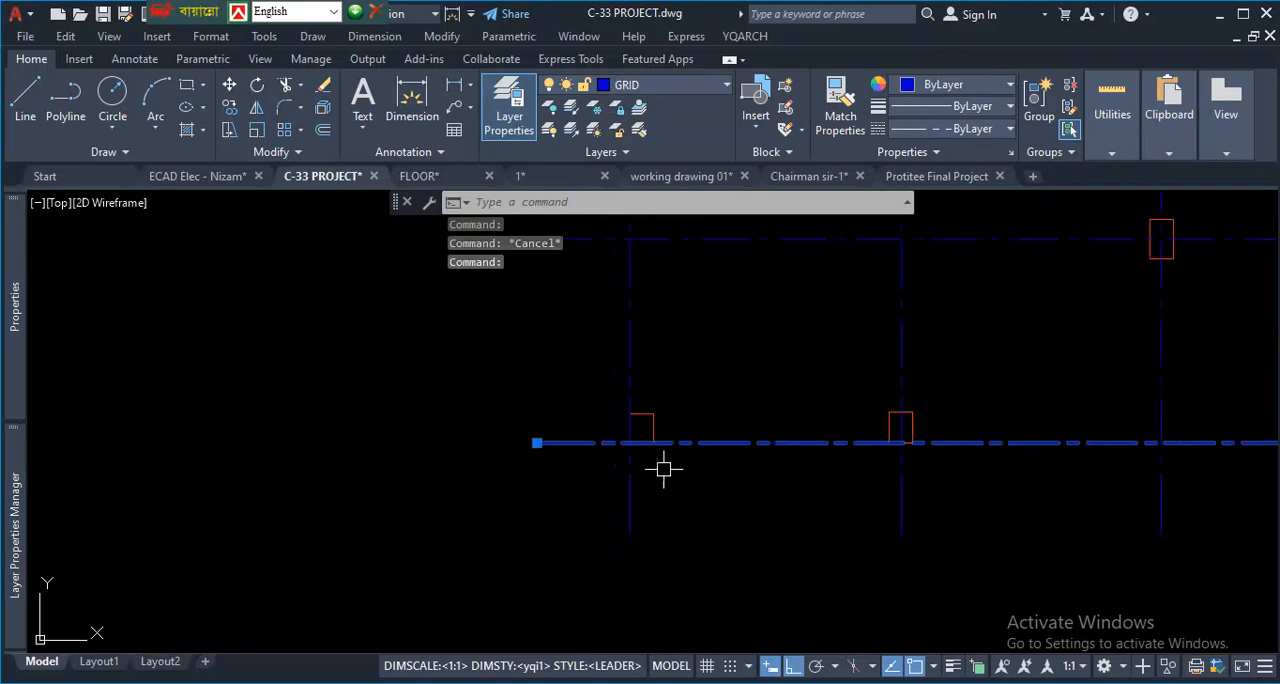
{"action": "scroll", "coordinate": [613, 496], "scroll_direction": "down", "scroll_amount": 6}
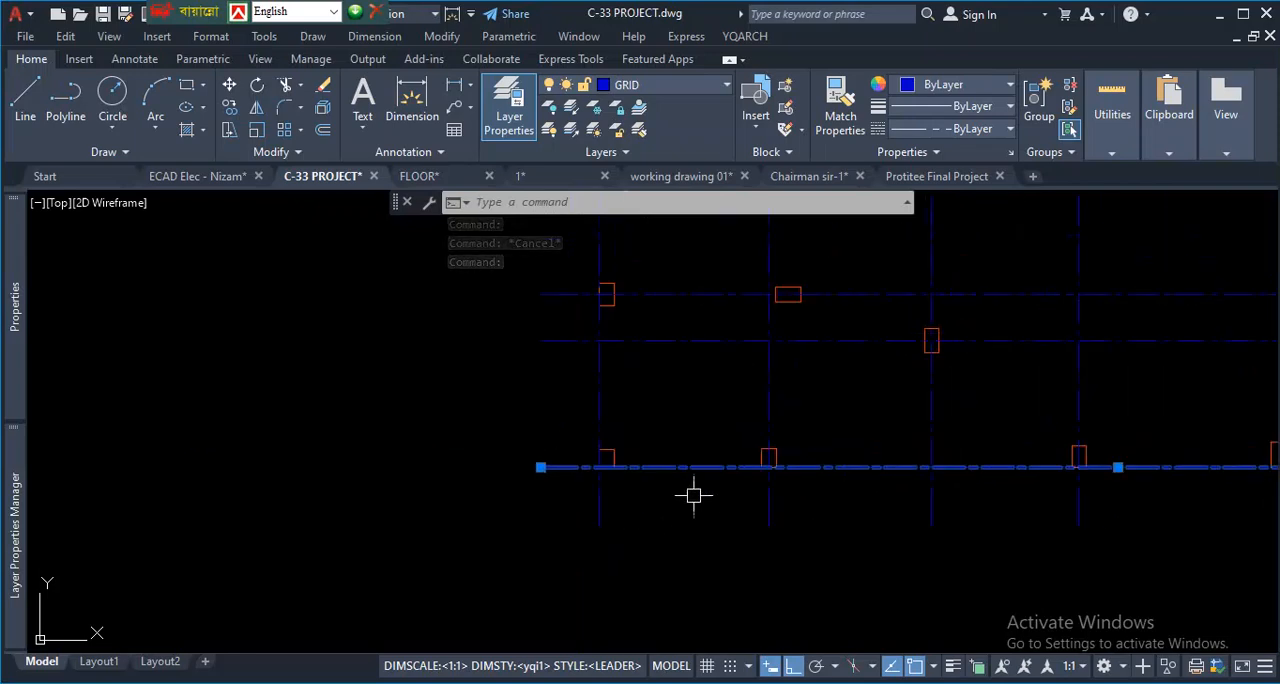
{"action": "scroll", "coordinate": [663, 503], "scroll_direction": "up", "scroll_amount": 4}
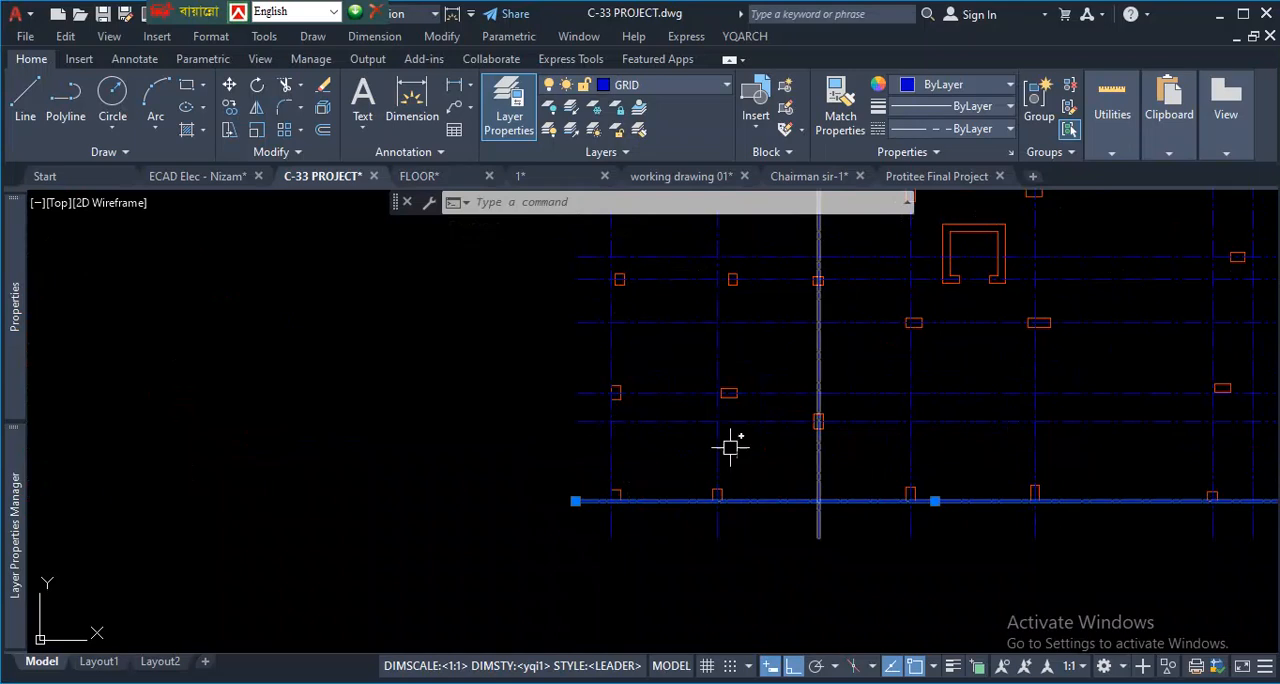
{"action": "scroll", "coordinate": [694, 551], "scroll_direction": "down", "scroll_amount": 4}
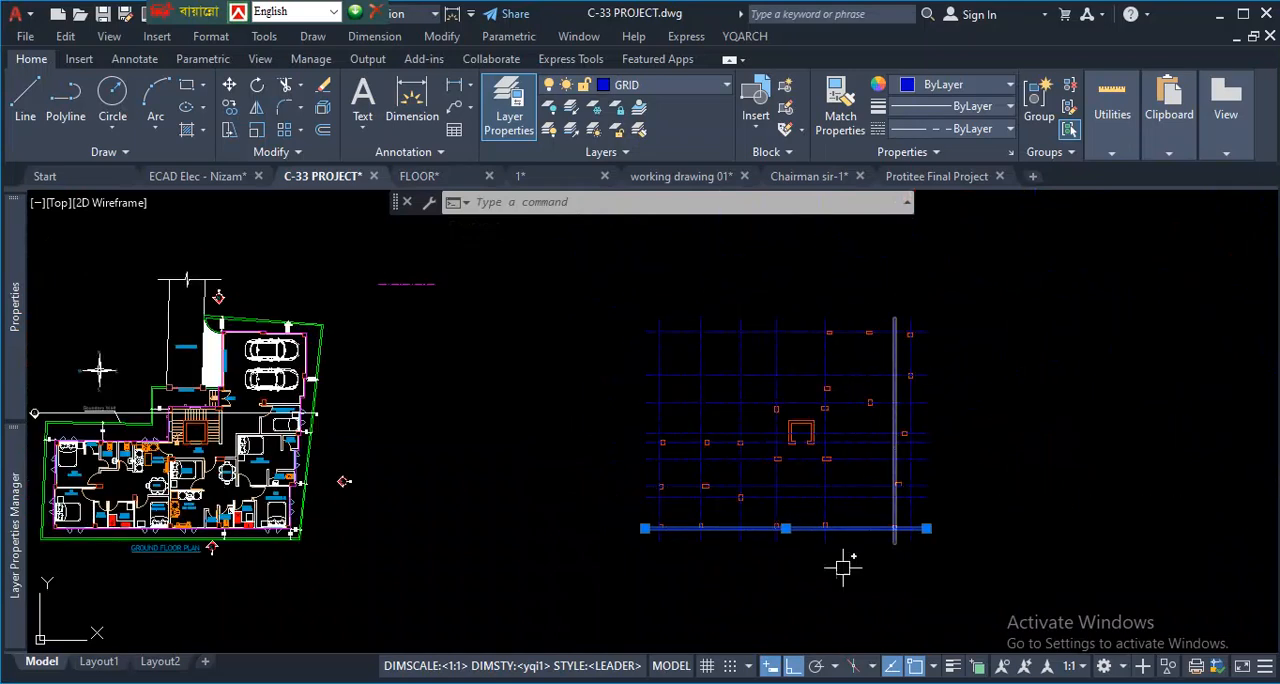
{"action": "scroll", "coordinate": [783, 517], "scroll_direction": "up", "scroll_amount": 6}
{"action": "scroll", "coordinate": [623, 517], "scroll_direction": "down", "scroll_amount": 3}
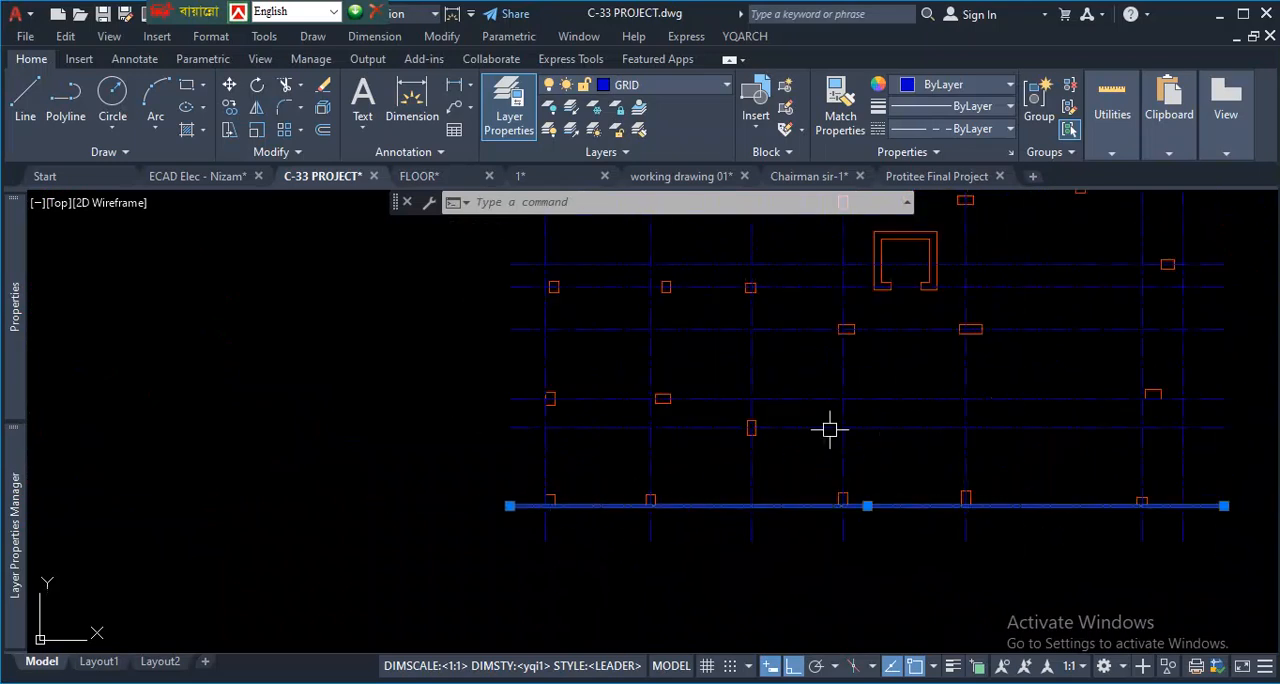
{"action": "right_click", "coordinate": [298, 403]}
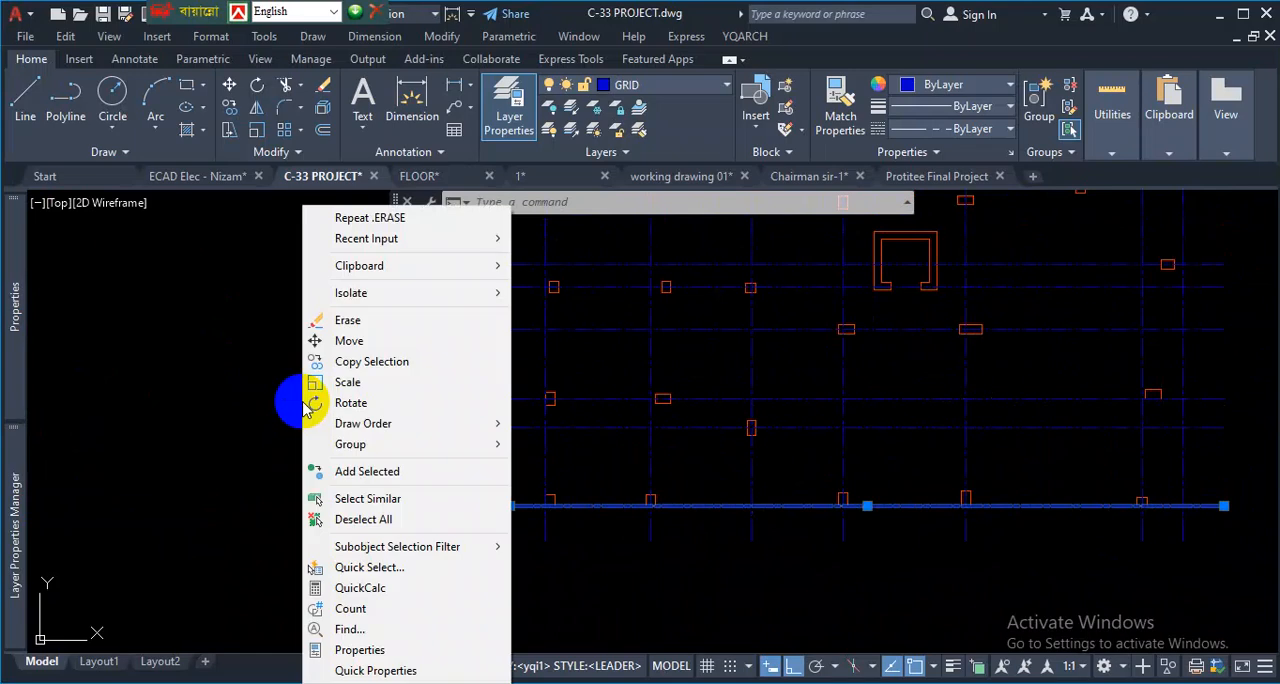
{"action": "left_click", "coordinate": [419, 498]}
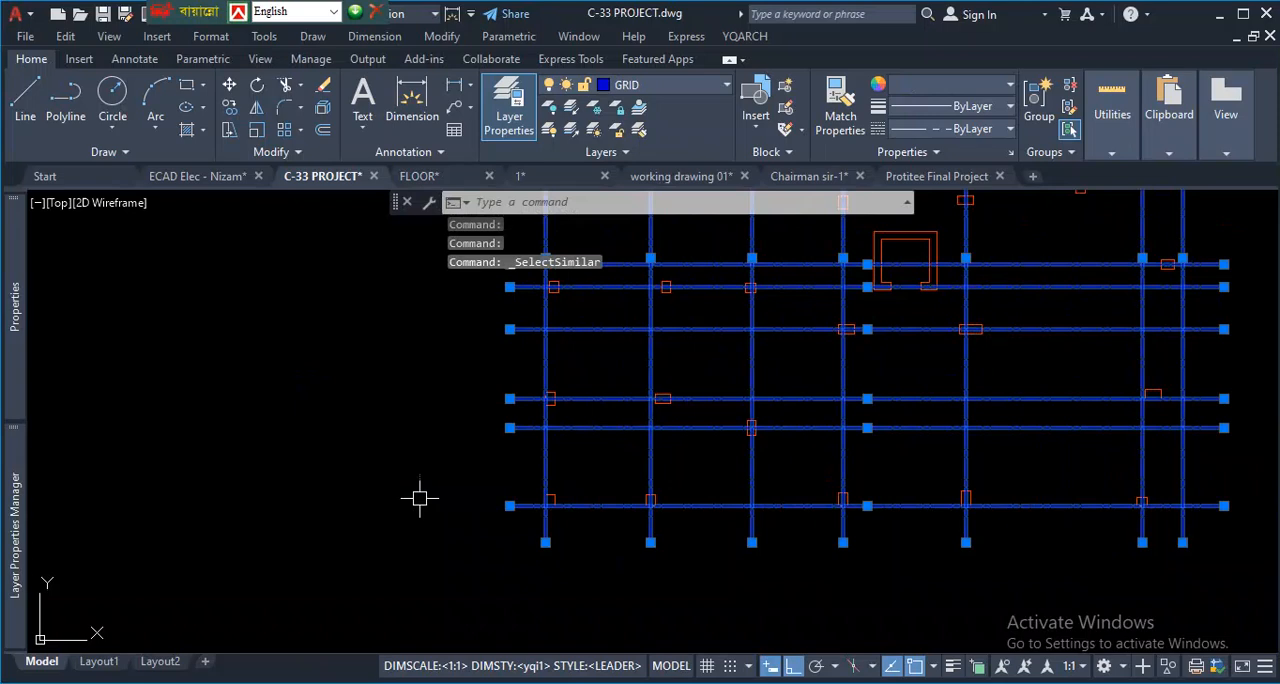
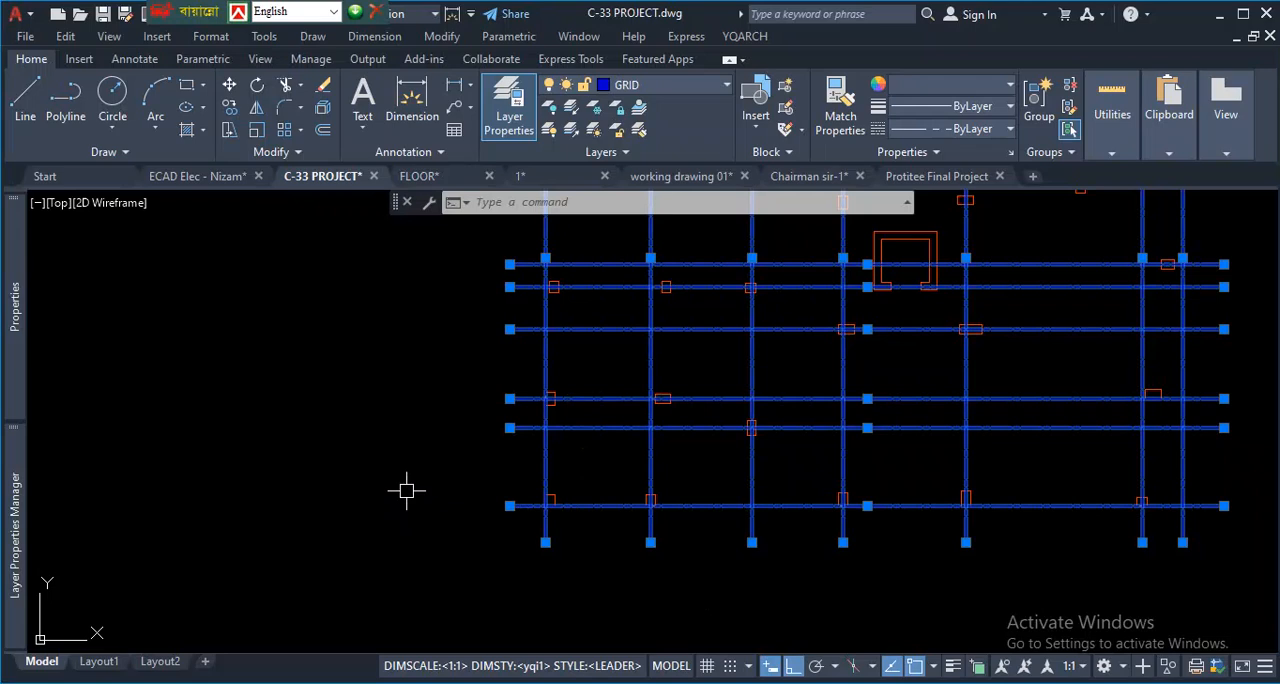
{"action": "right_click", "coordinate": [300, 357]}
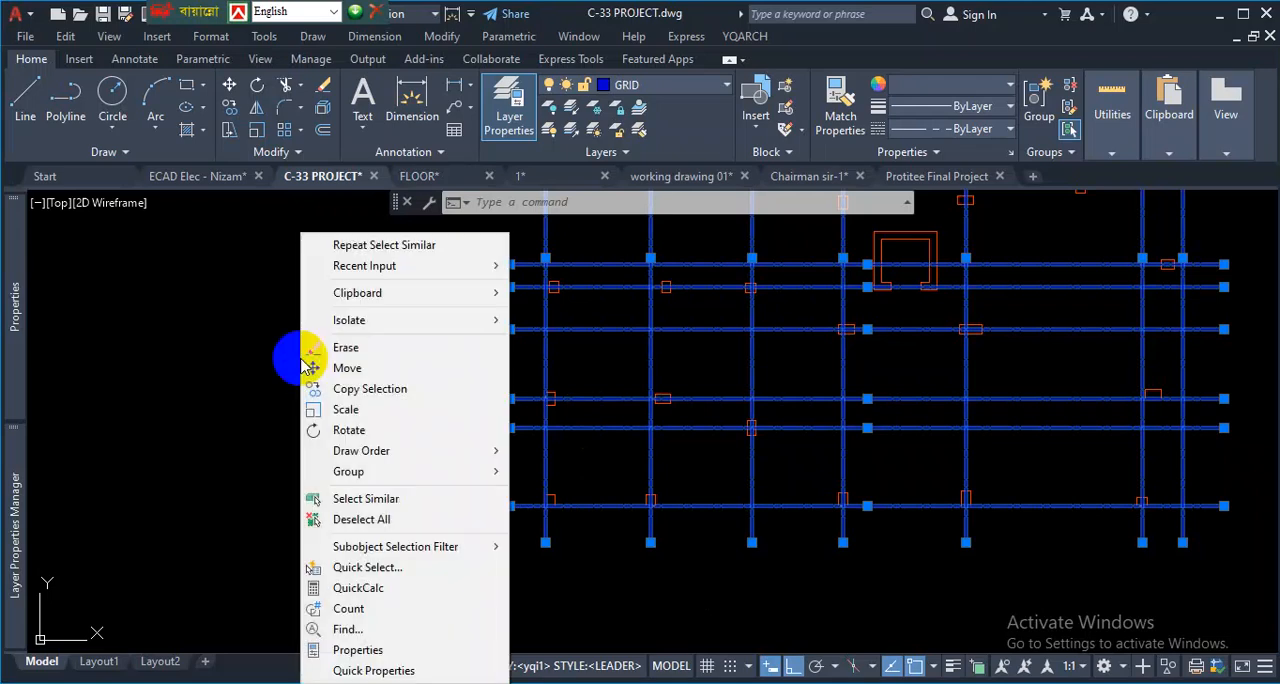
{"action": "mouse_move", "coordinate": [375, 451]}
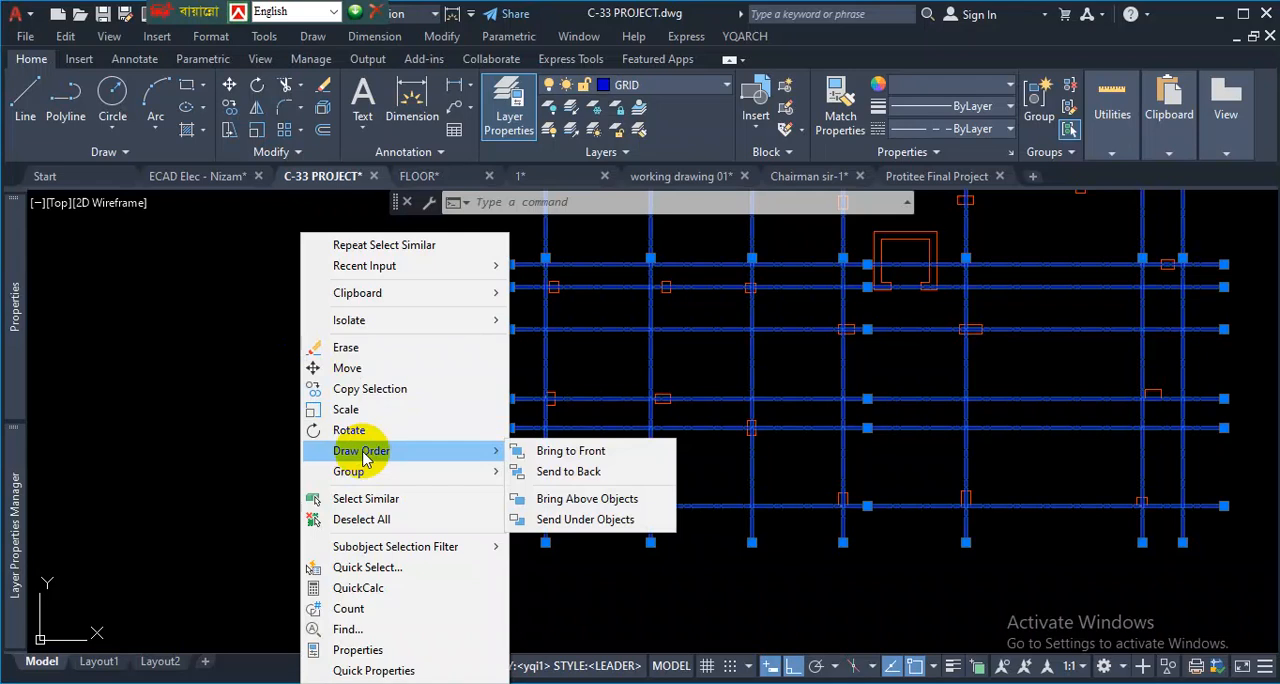
{"action": "left_click", "coordinate": [712, 521]}
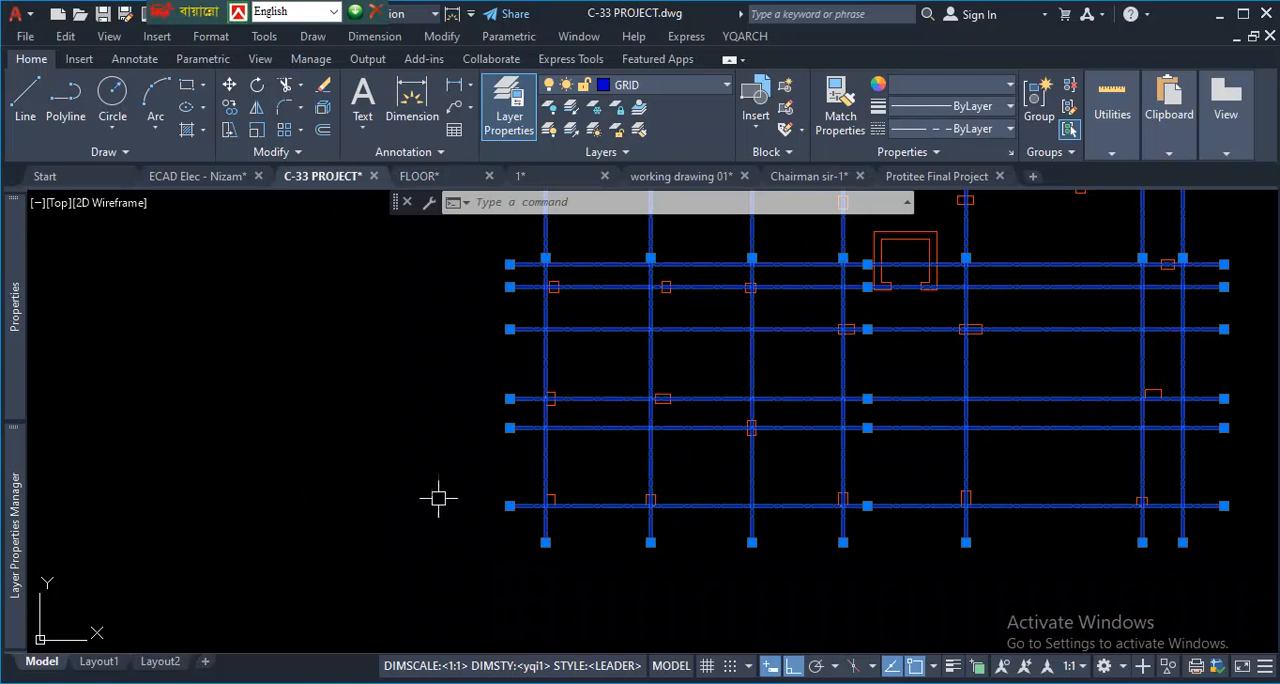
- Send the selected GRID-layer lines to the back of the draw order
{"action": "right_click", "coordinate": [310, 376]}
{"action": "mouse_move", "coordinate": [390, 459]}
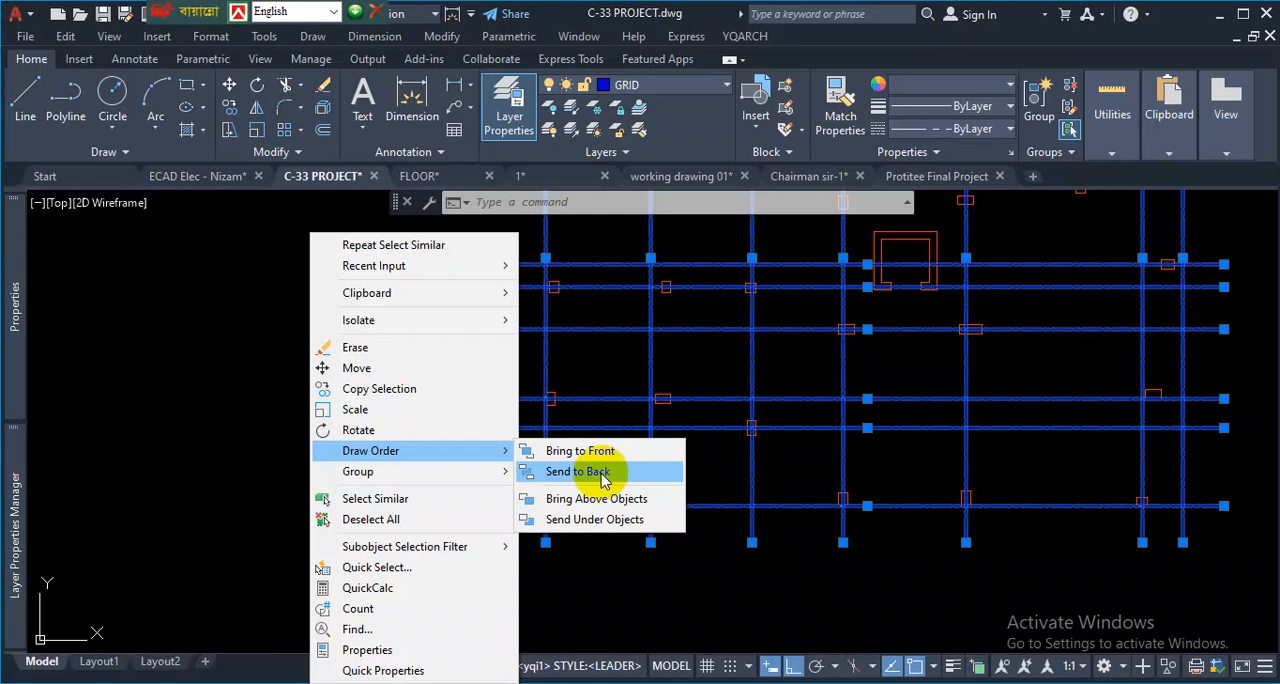
{"action": "left_click", "coordinate": [598, 472]}
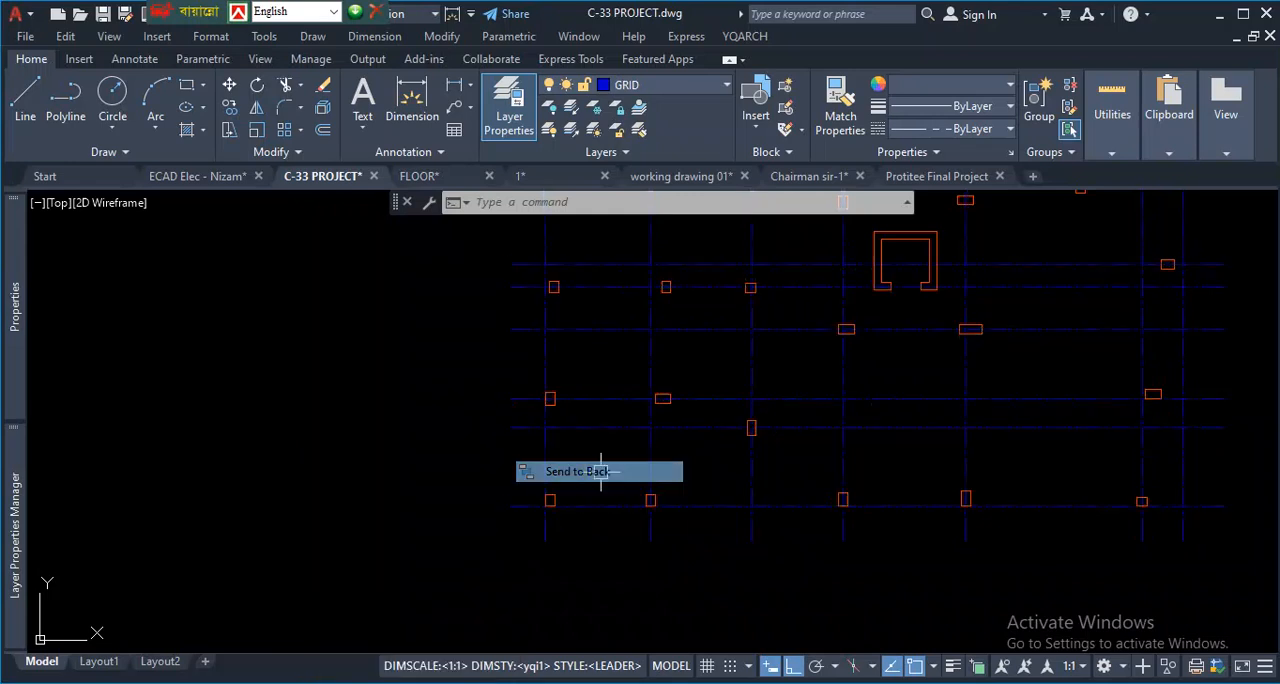
{"action": "scroll", "coordinate": [572, 522], "scroll_direction": "up", "scroll_amount": 5}
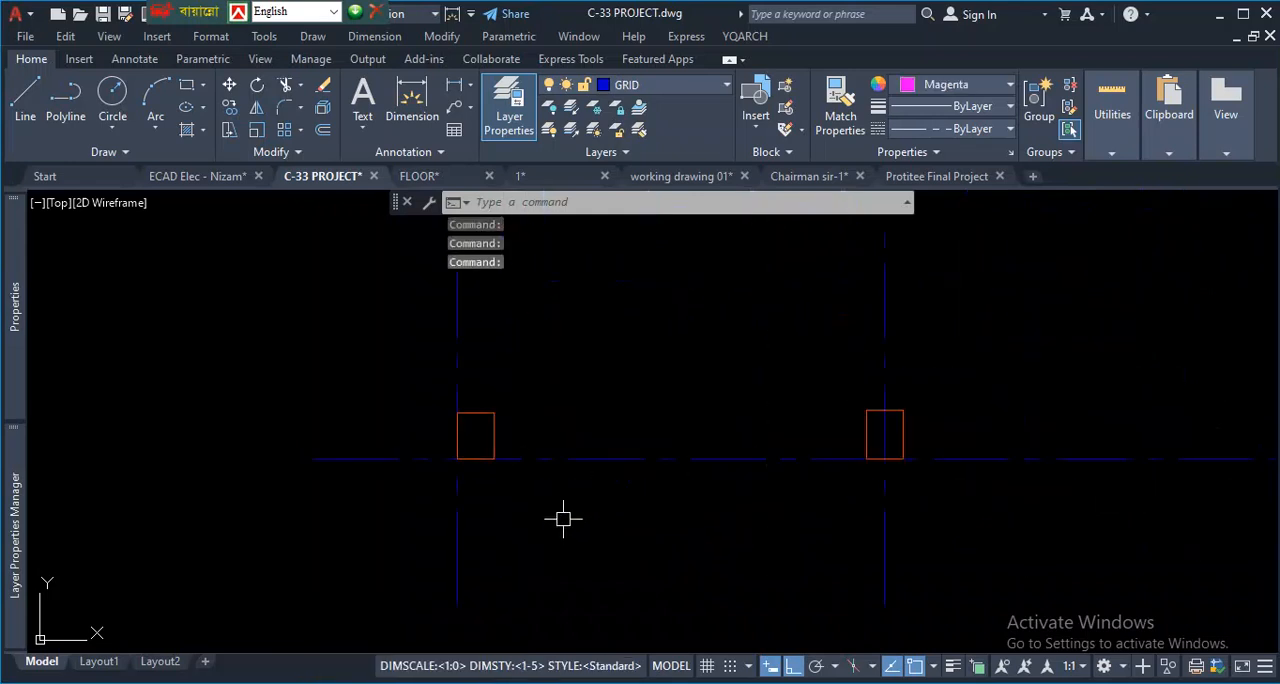
{"action": "scroll", "coordinate": [563, 518], "scroll_direction": "down", "scroll_amount": 3}
{"action": "scroll", "coordinate": [603, 491], "scroll_direction": "up", "scroll_amount": 3}
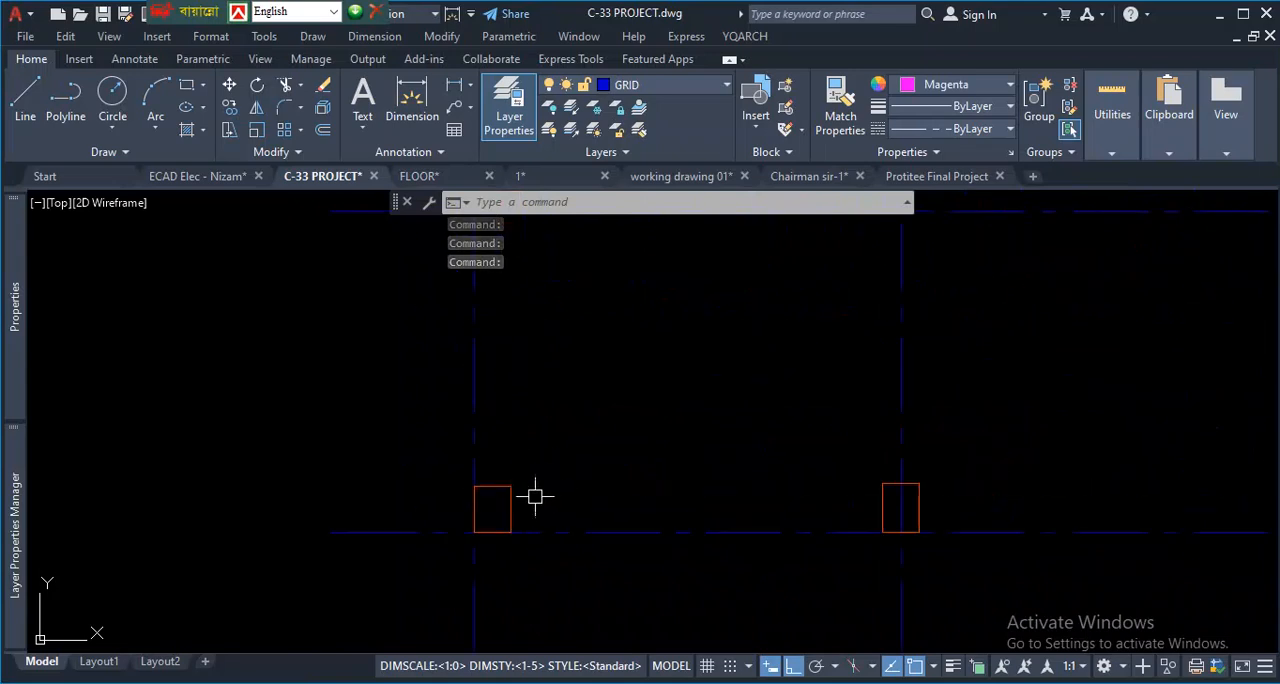
- Select the lower-left corner column, extend the selection to all similar Final Col objects, and send them to the back of the draw order
{"action": "left_click", "coordinate": [509, 487]}
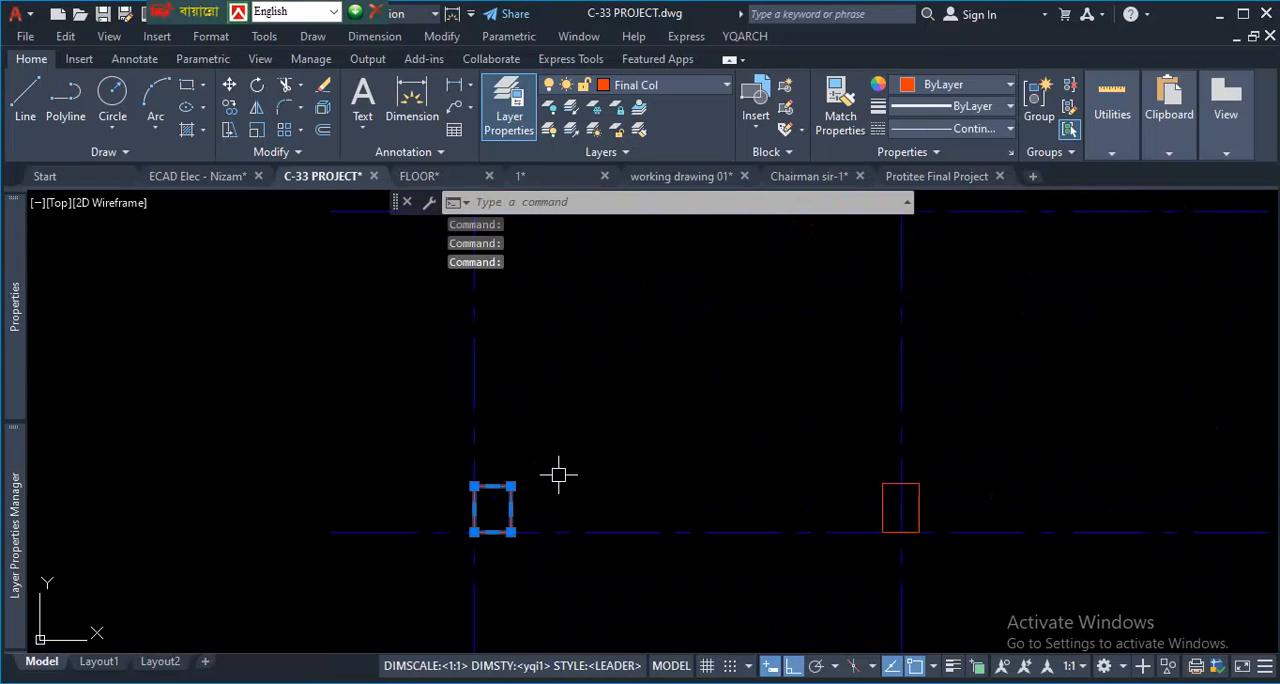
{"action": "right_click", "coordinate": [601, 397]}
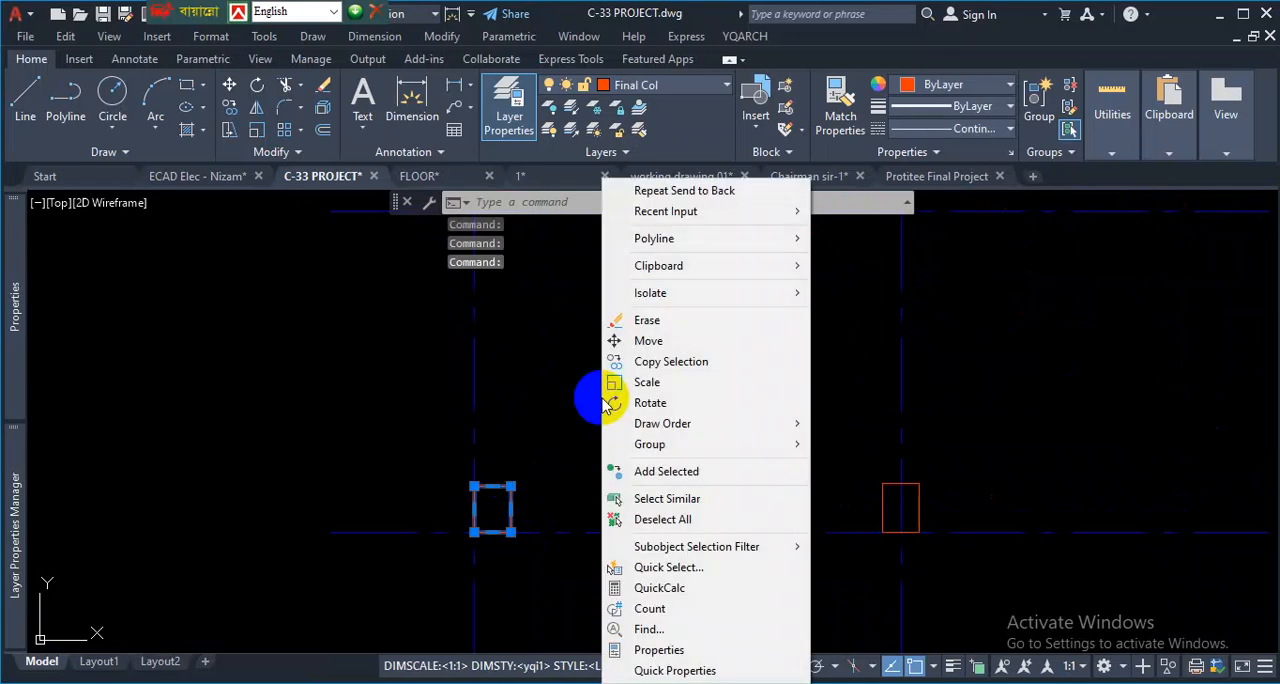
{"action": "left_click", "coordinate": [668, 502]}
{"action": "scroll", "coordinate": [564, 537], "scroll_direction": "down", "scroll_amount": 3}
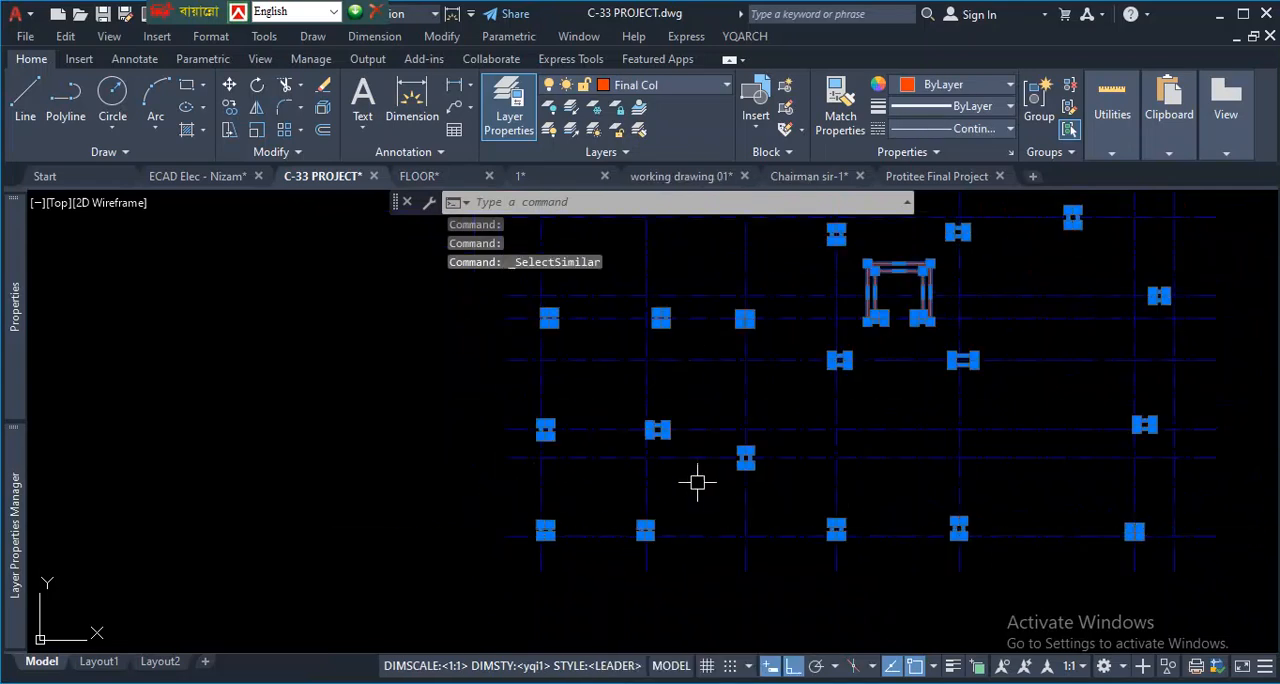
{"action": "right_click", "coordinate": [334, 446]}
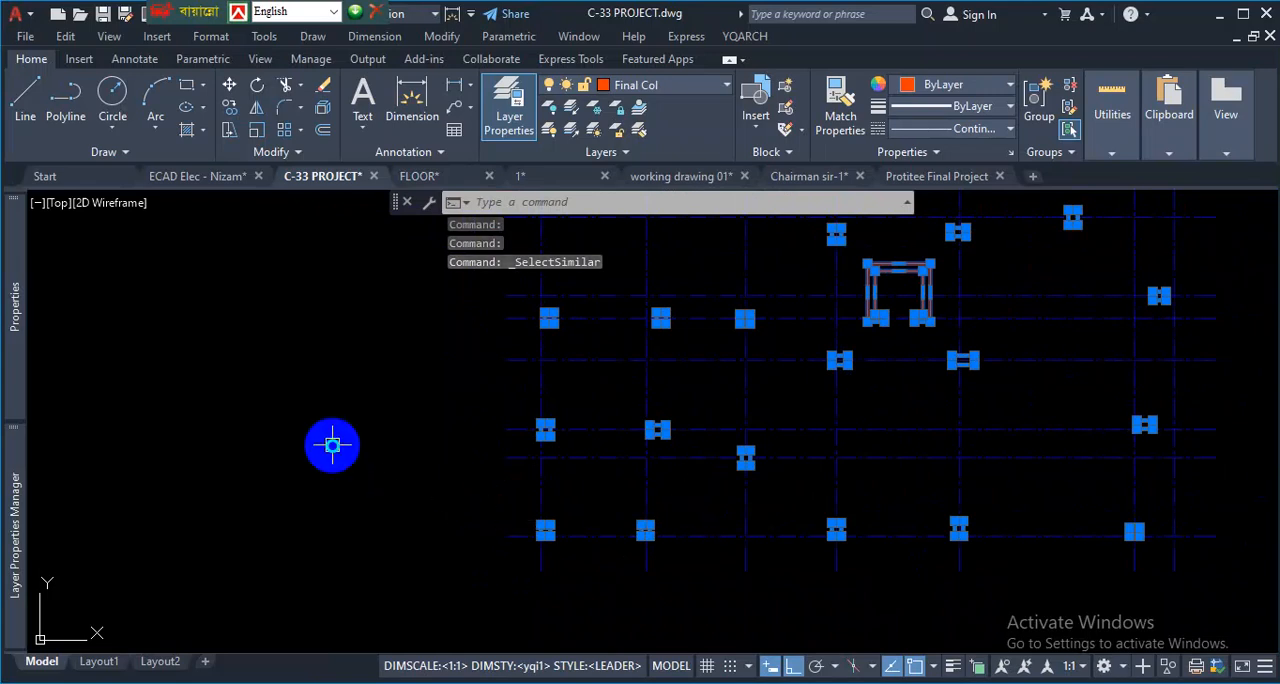
{"action": "mouse_move", "coordinate": [457, 458]}
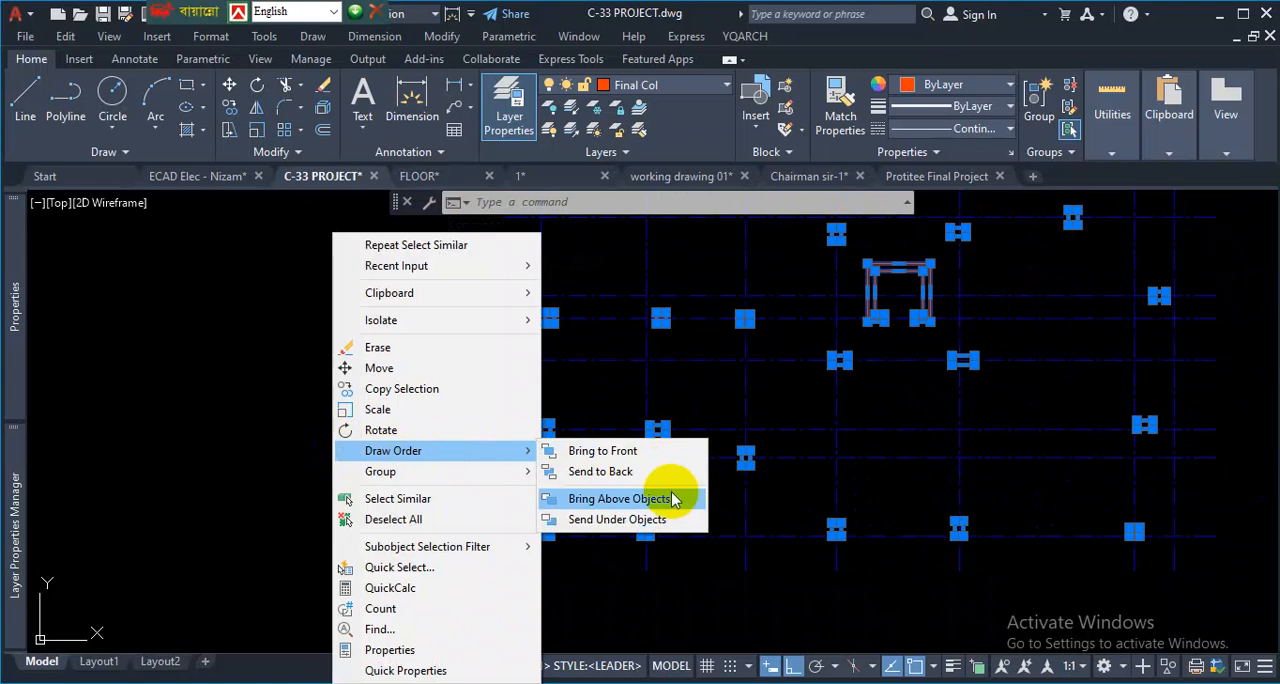
{"action": "left_click", "coordinate": [601, 471]}
- Select all Final Col outlines similar to the lower-left corner column and bring them to the front of the draw order
{"action": "scroll", "coordinate": [551, 518], "scroll_direction": "up", "scroll_amount": 5}
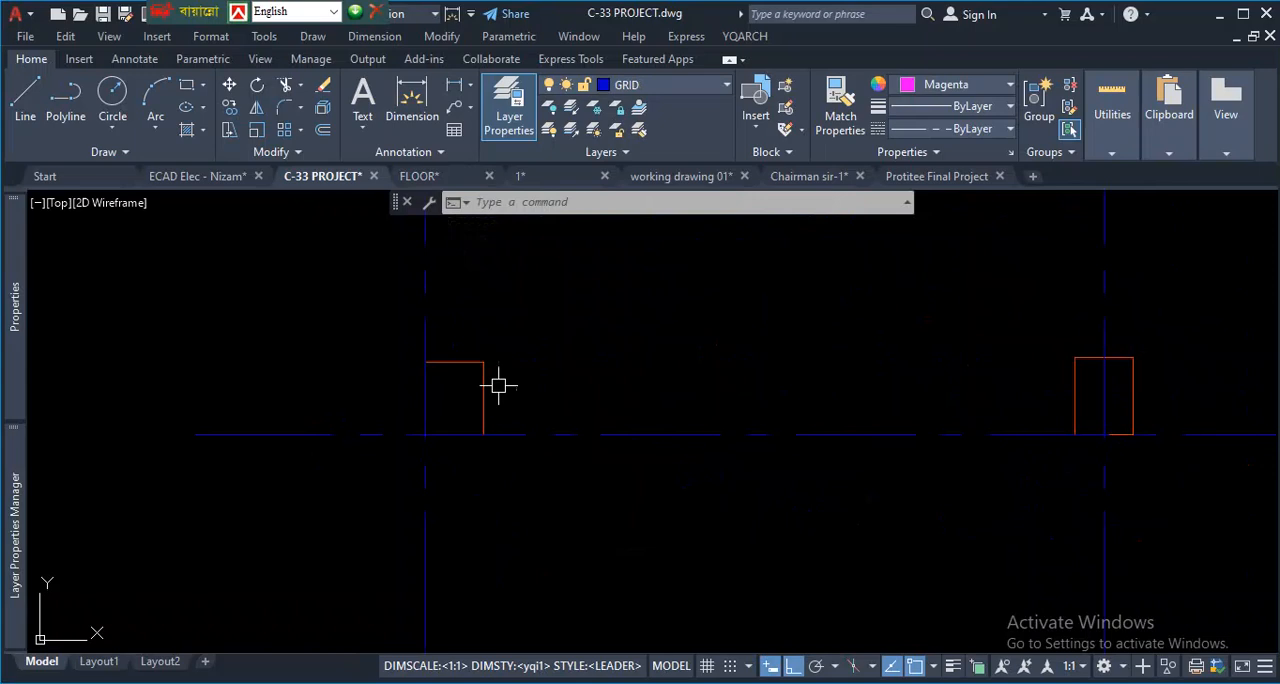
{"action": "left_click", "coordinate": [476, 362]}
{"action": "right_click", "coordinate": [535, 338]}
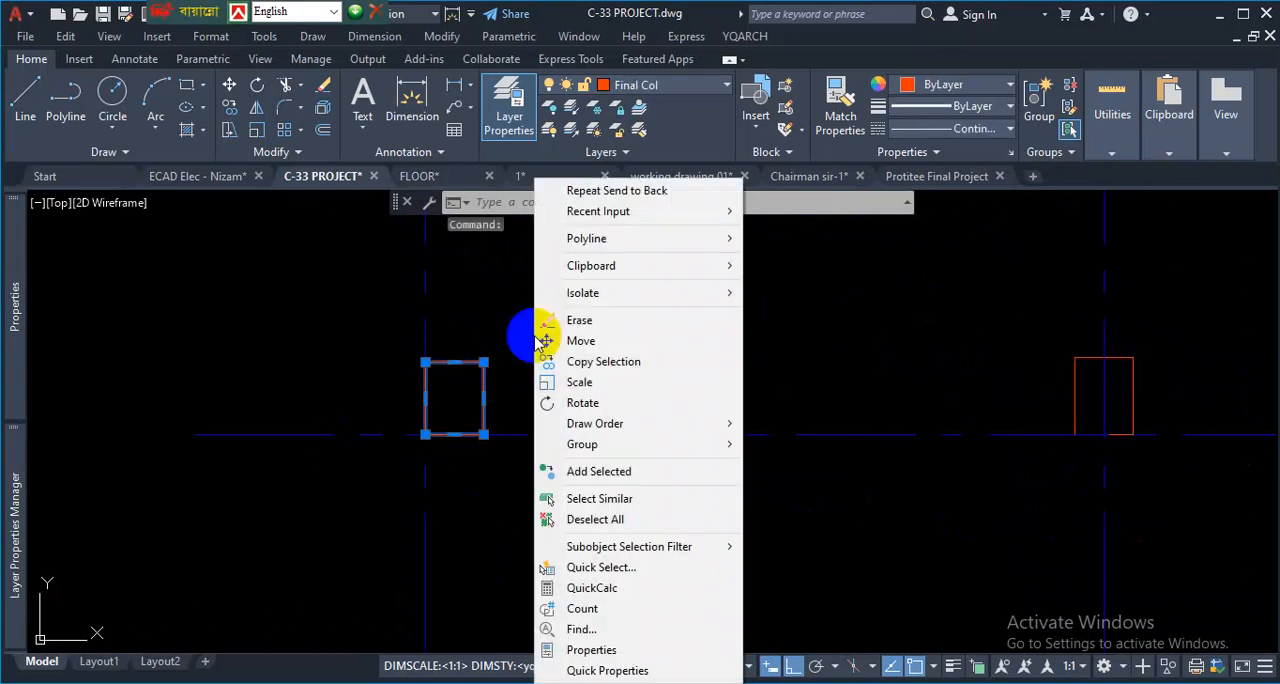
{"action": "left_click", "coordinate": [628, 497]}
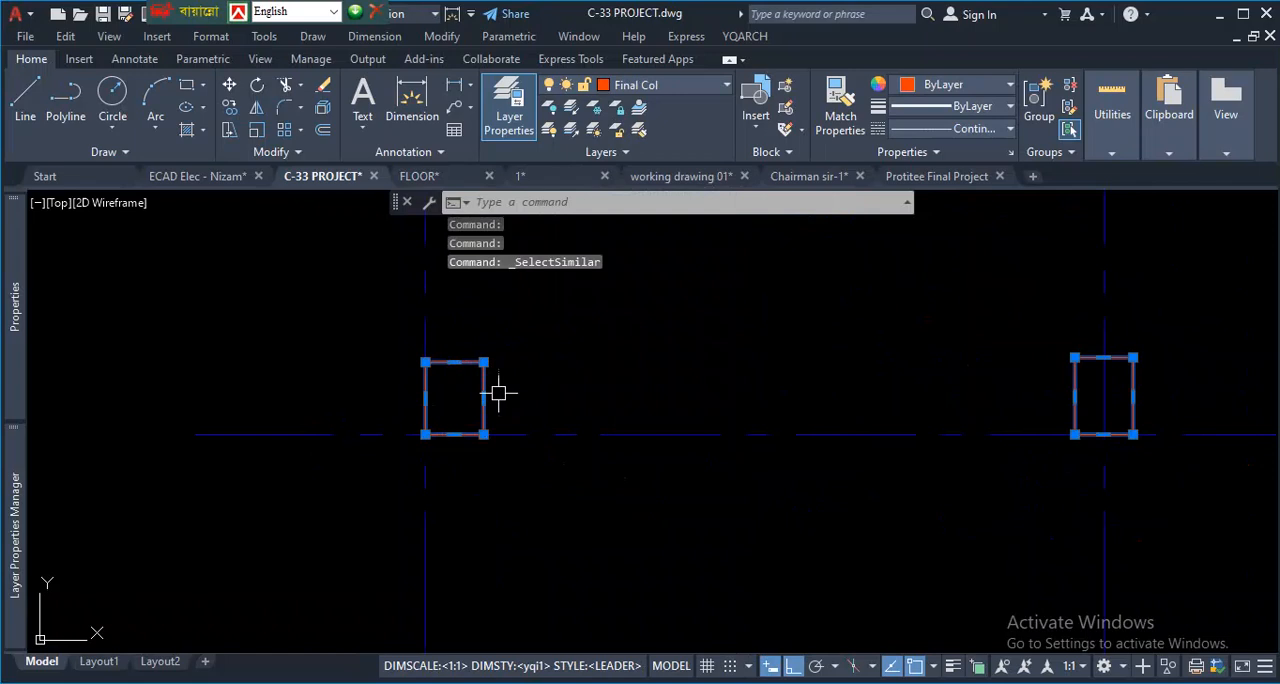
{"action": "right_click", "coordinate": [586, 348]}
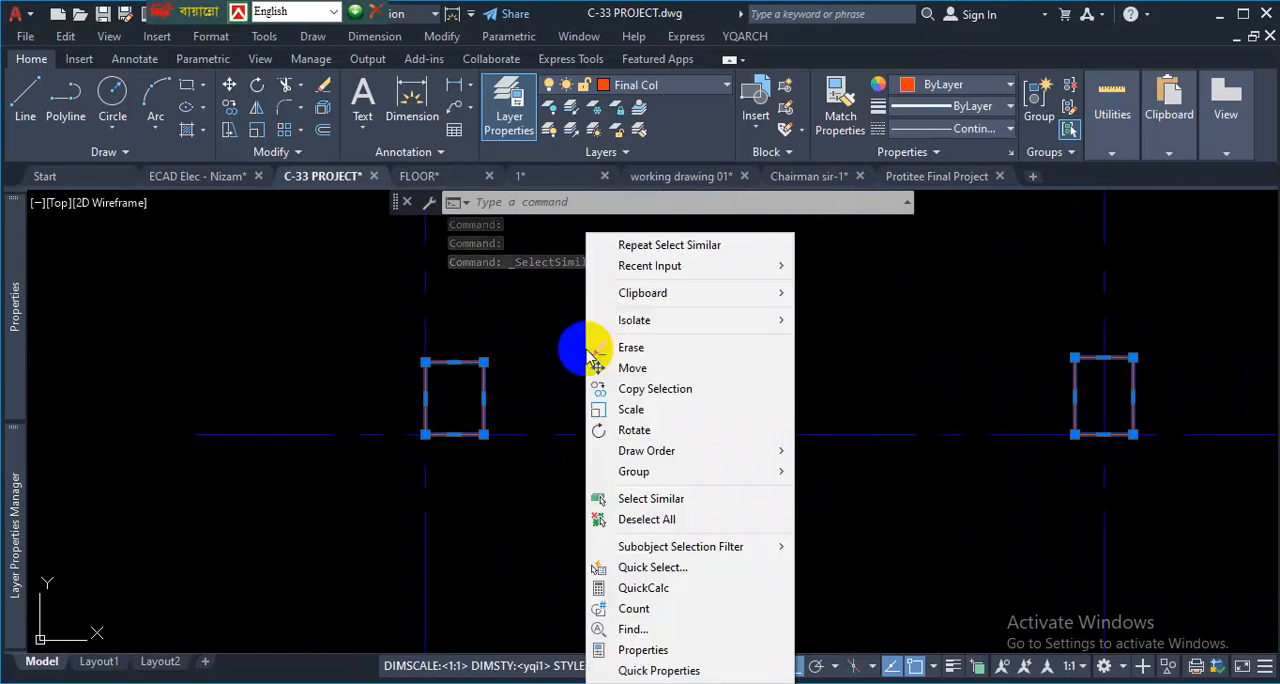
{"action": "mouse_move", "coordinate": [757, 450]}
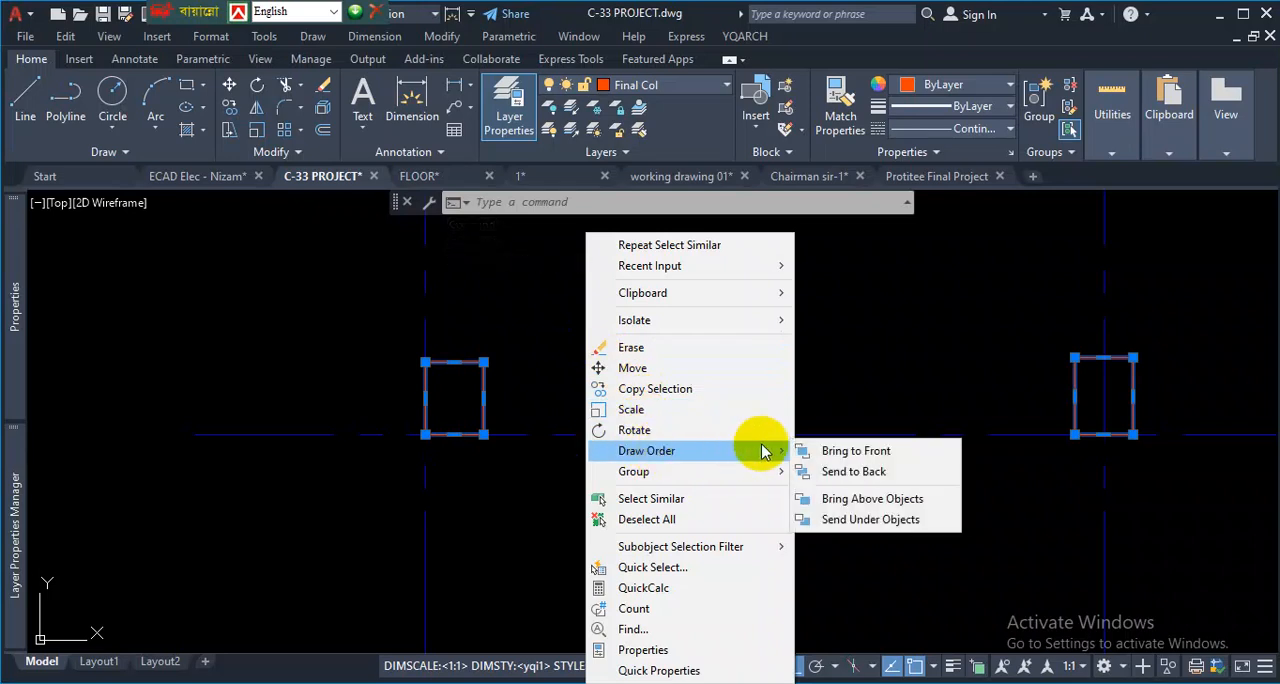
{"action": "left_click", "coordinate": [840, 454]}
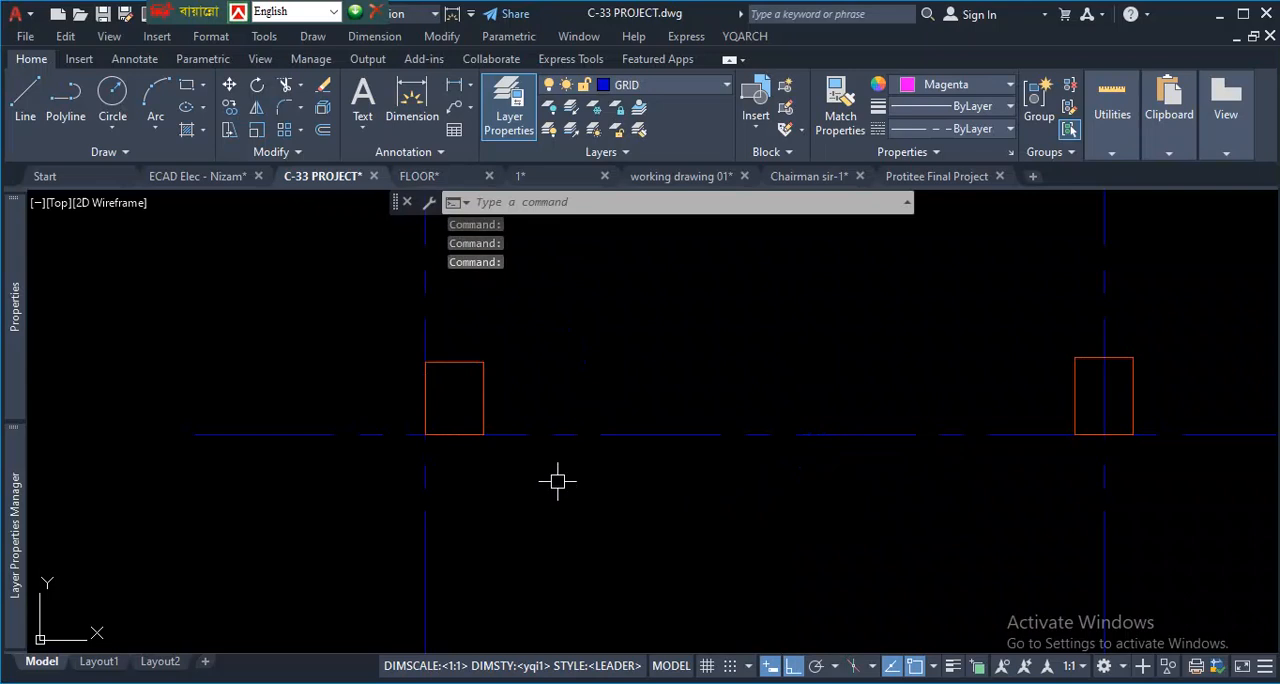
{"action": "scroll", "coordinate": [555, 487], "scroll_direction": "down", "scroll_amount": 8}
{"action": "scroll", "coordinate": [714, 466], "scroll_direction": "up", "scroll_amount": 4}
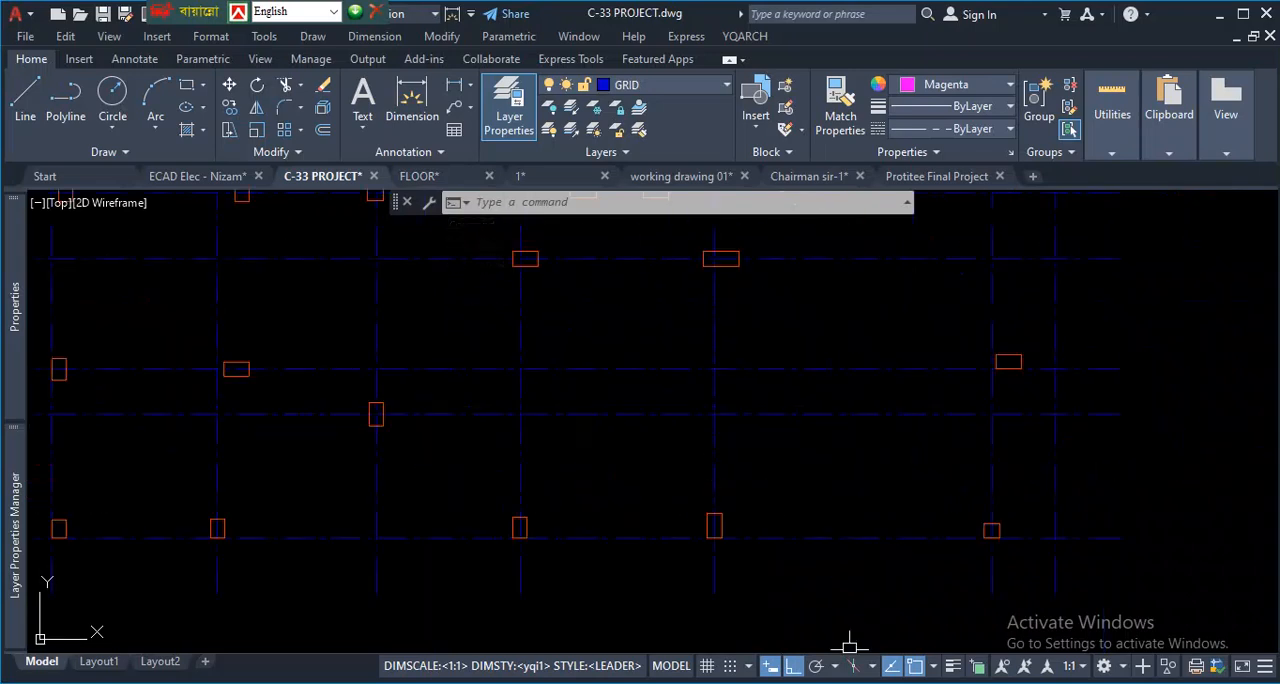
{"action": "scroll", "coordinate": [576, 530], "scroll_direction": "down", "scroll_amount": 8}
{"action": "scroll", "coordinate": [565, 510], "scroll_direction": "up", "scroll_amount": 4}
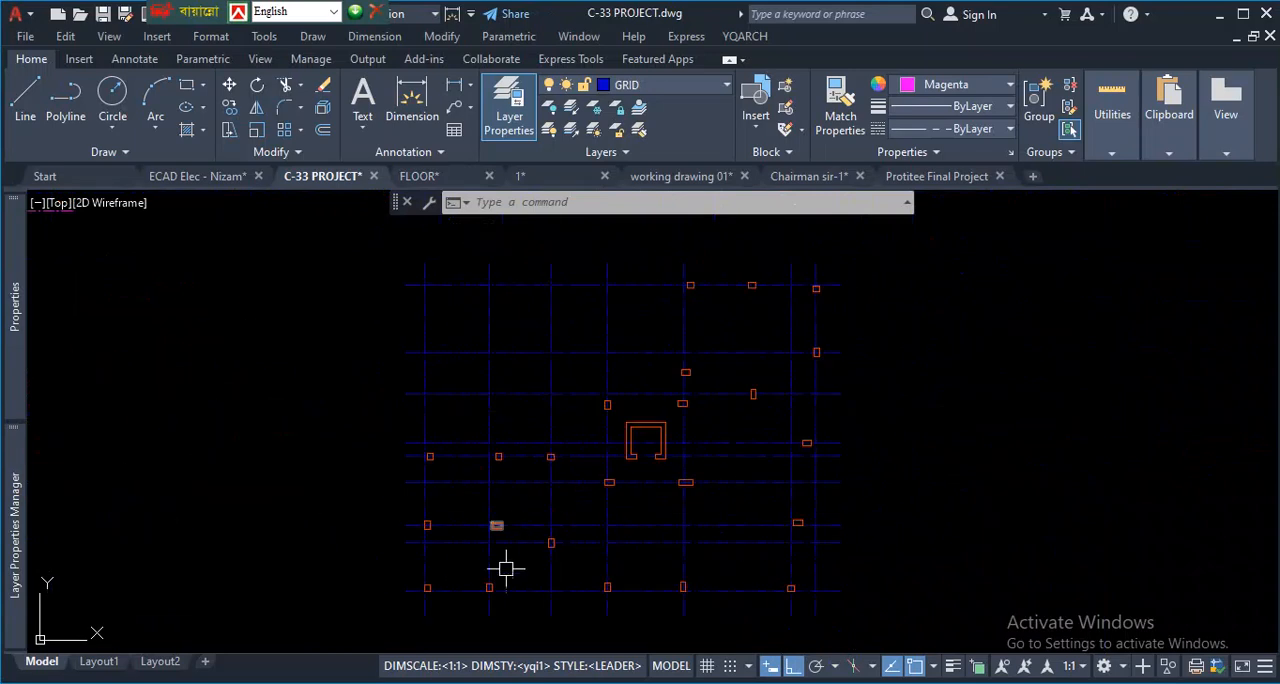
{"action": "scroll", "coordinate": [433, 618], "scroll_direction": "up", "scroll_amount": 4}
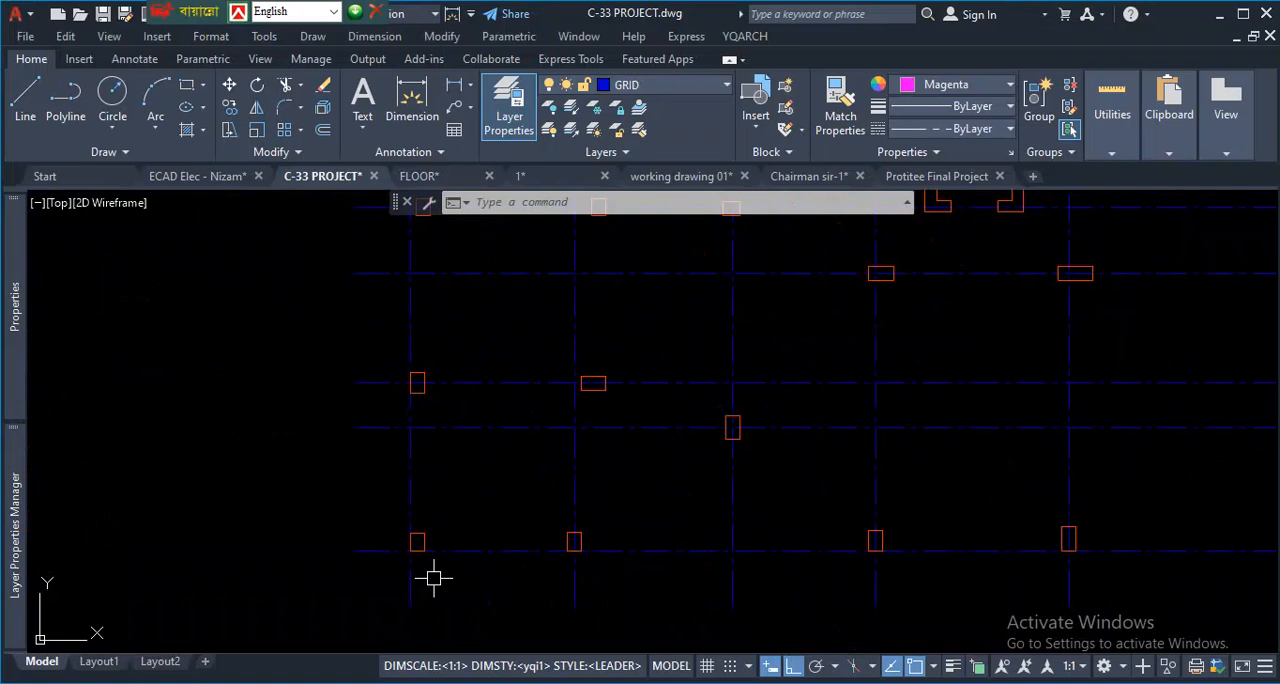
{"action": "right_click", "coordinate": [190, 454]}
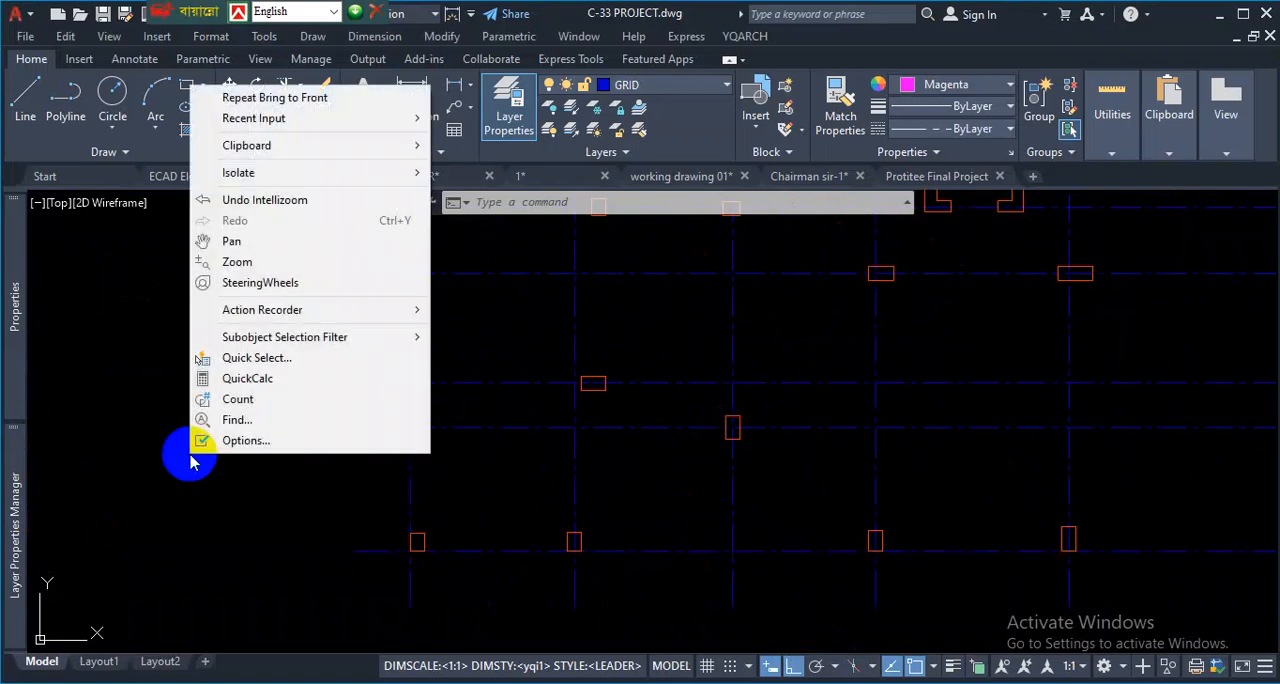
{"action": "left_click", "coordinate": [467, 568]}
{"action": "left_click", "coordinate": [477, 549]}
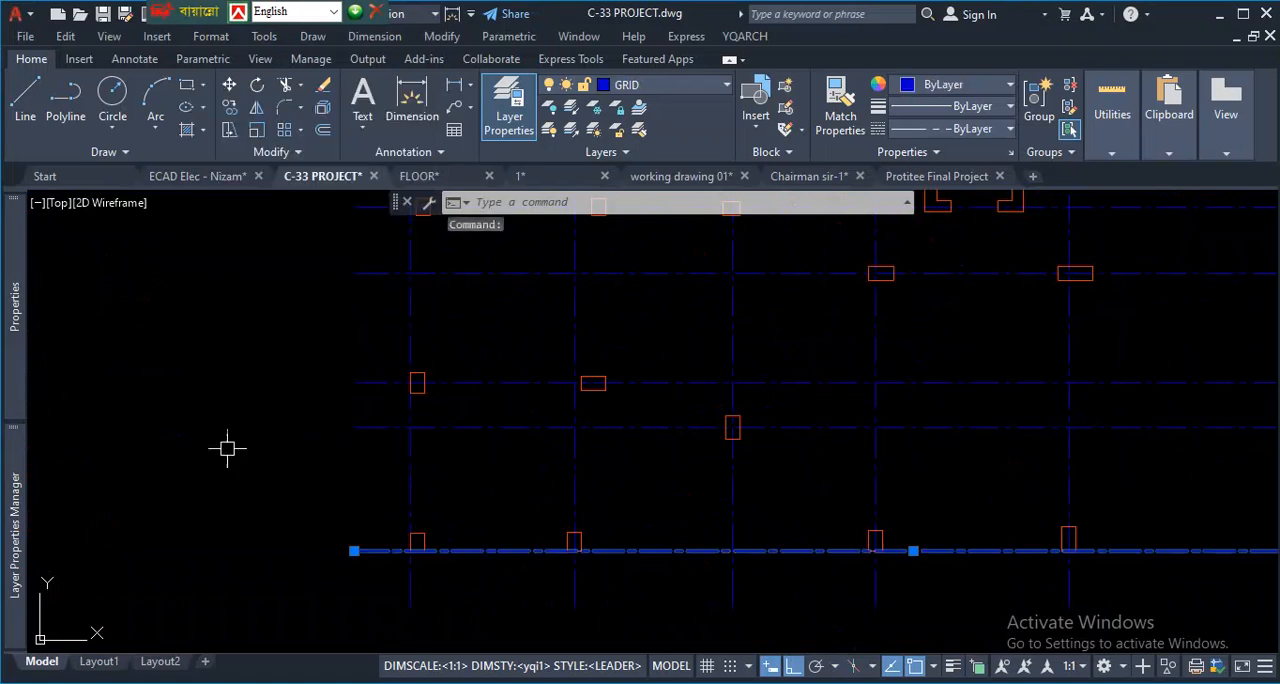
{"action": "right_click", "coordinate": [228, 446]}
{"action": "mouse_move", "coordinate": [335, 433]}
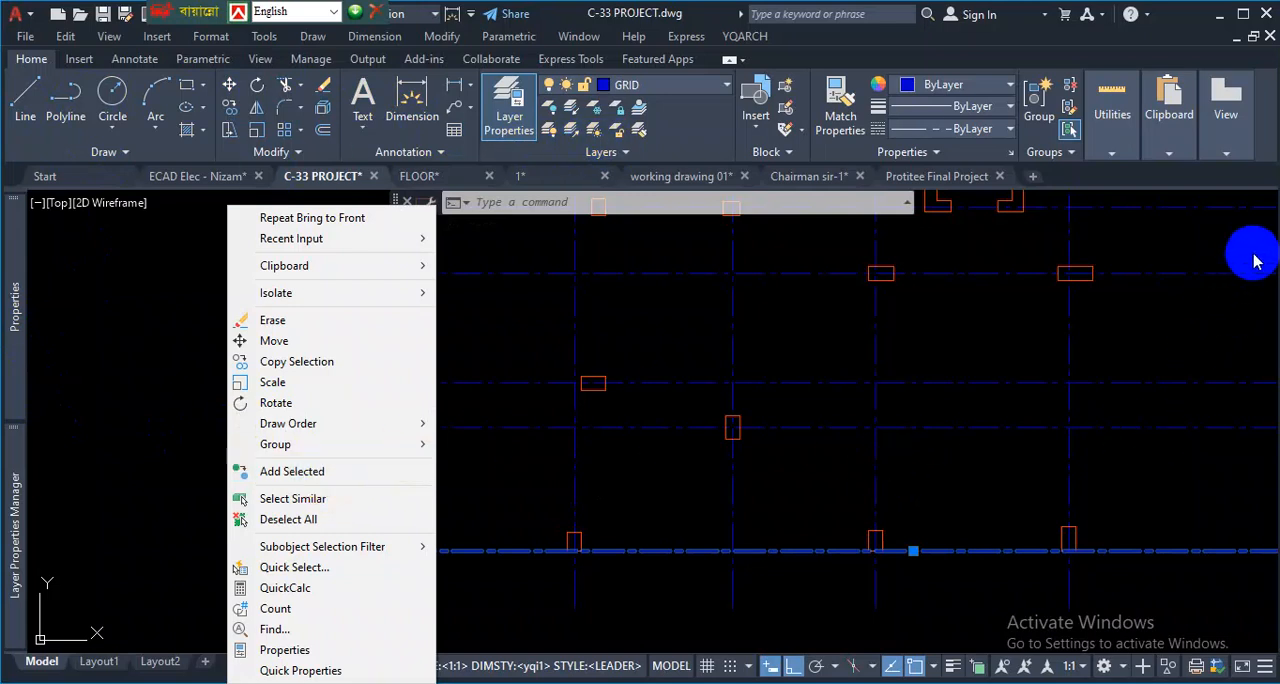
{"action": "left_click", "coordinate": [508, 458]}
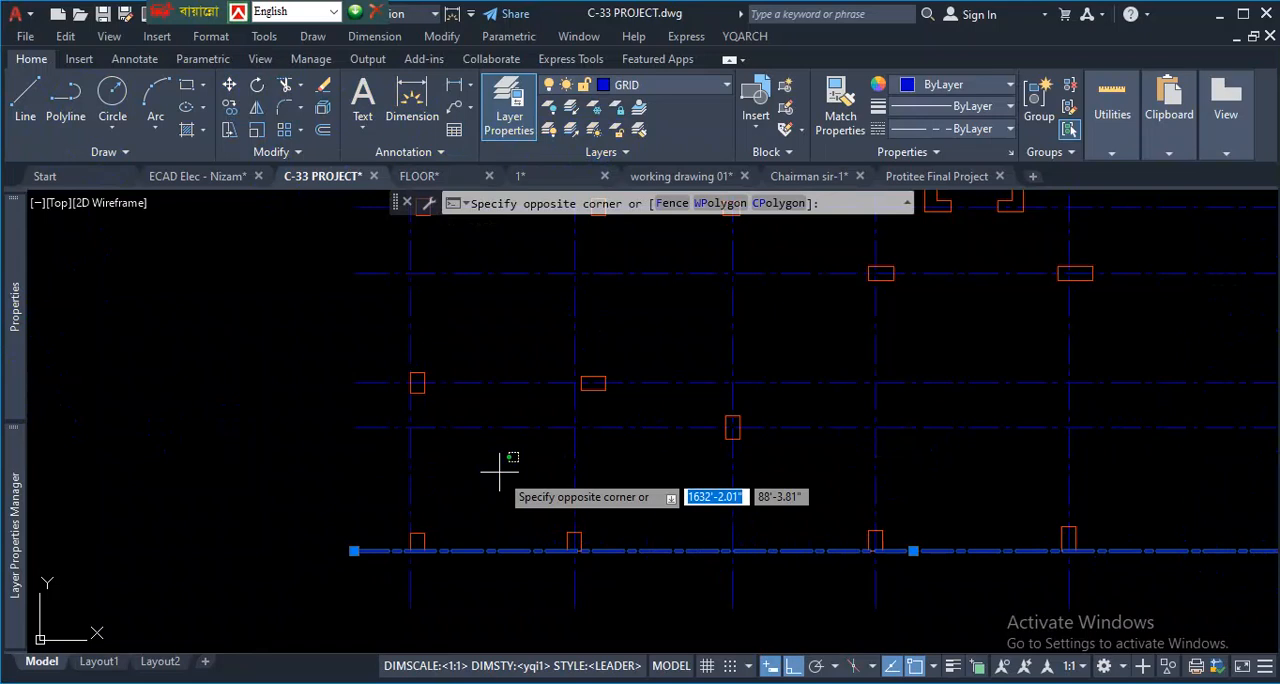
{"action": "key", "text": "Escape"}
{"action": "key", "text": "Escape"}
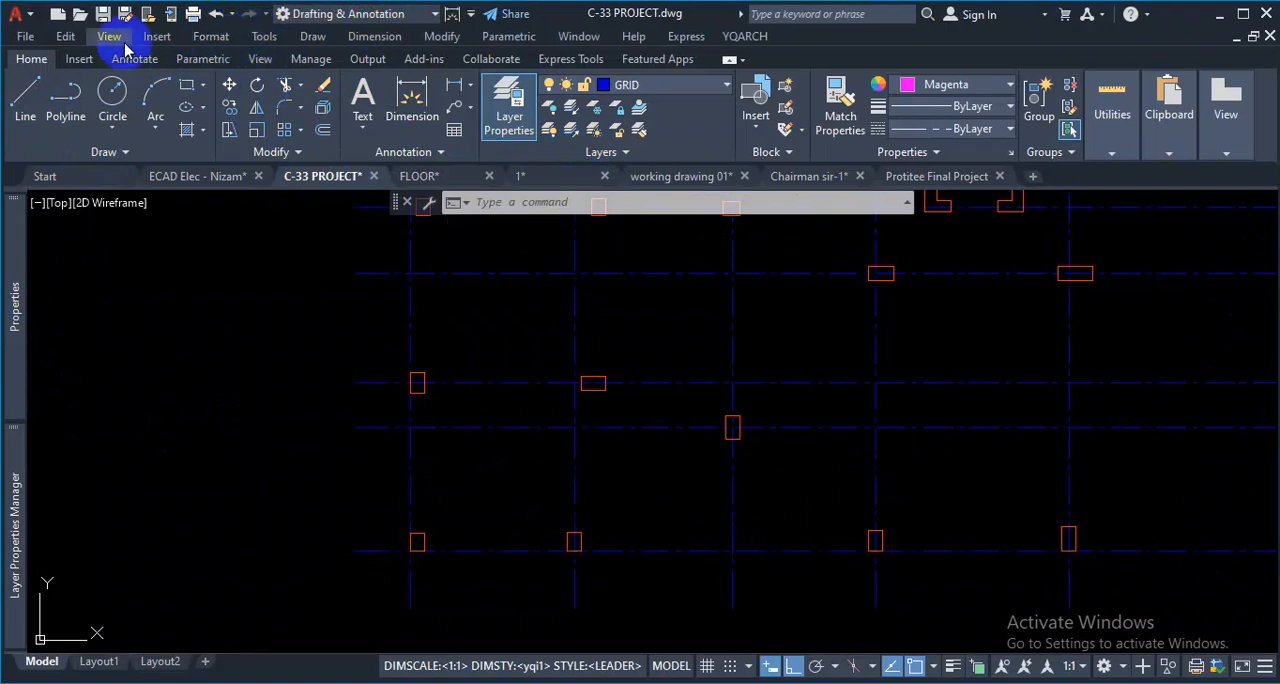
- Display the AutoCAD Draw Order toolbar
{"action": "left_click", "coordinate": [265, 38]}
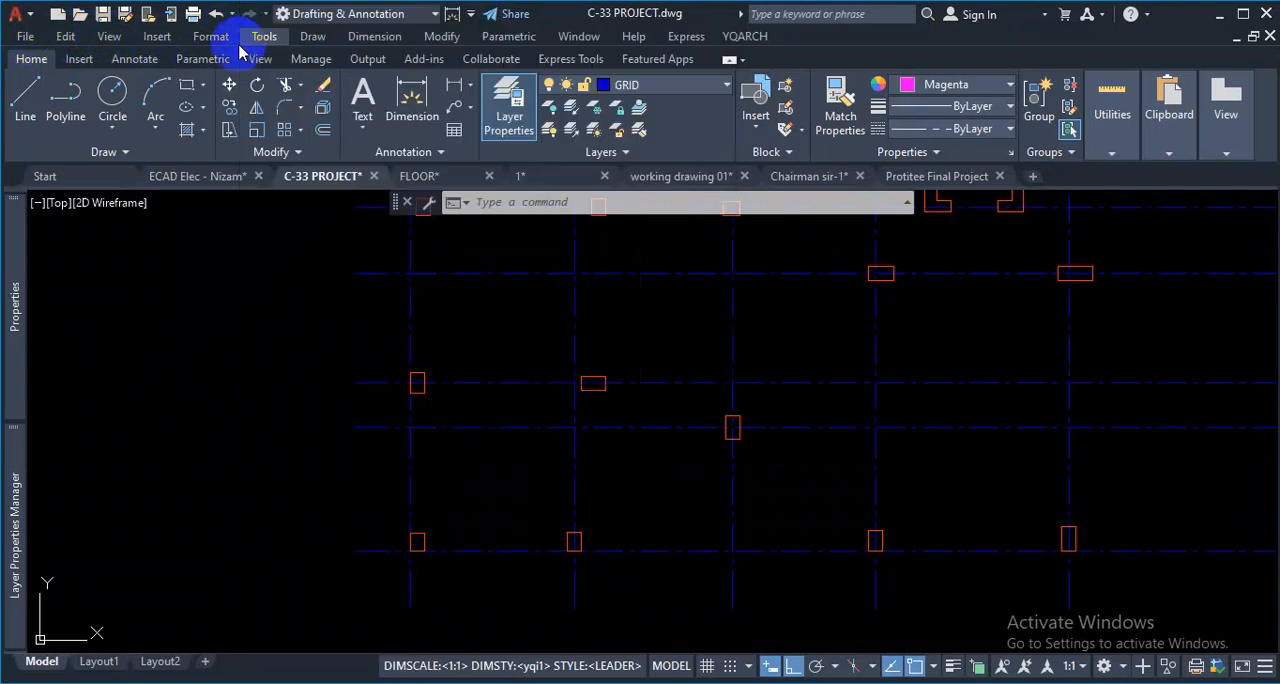
{"action": "left_click", "coordinate": [213, 37]}
{"action": "mouse_move", "coordinate": [288, 54]}
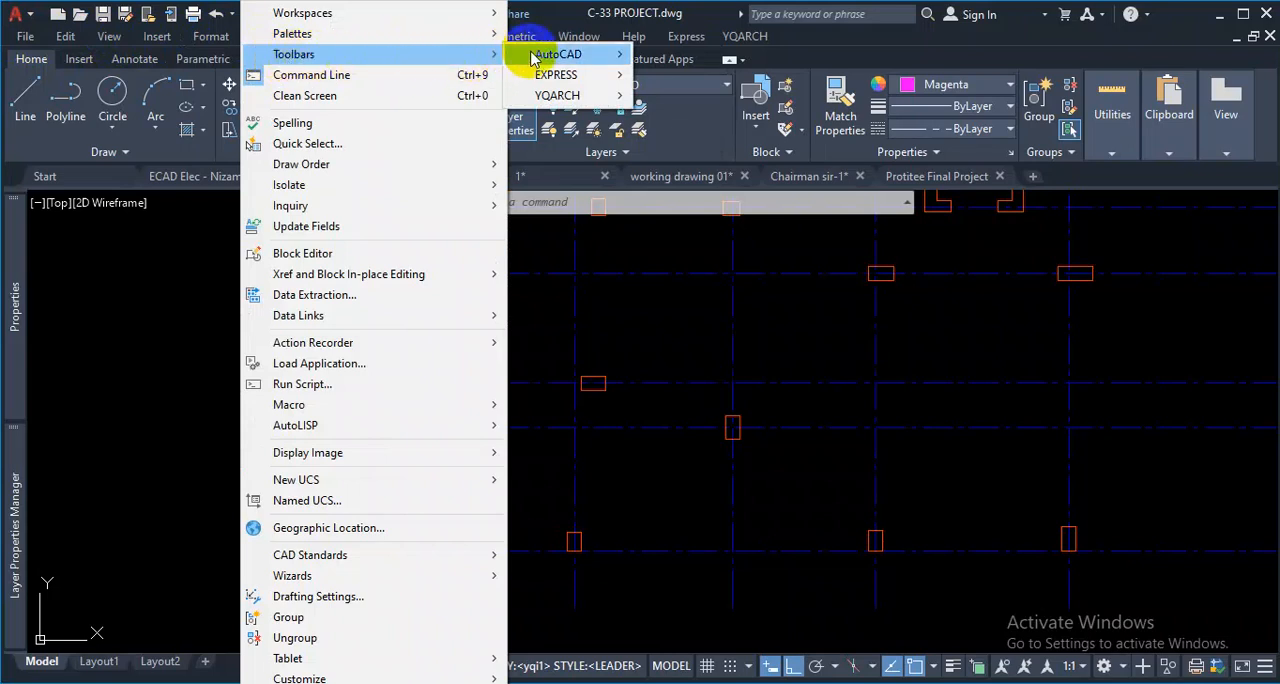
{"action": "mouse_move", "coordinate": [562, 58]}
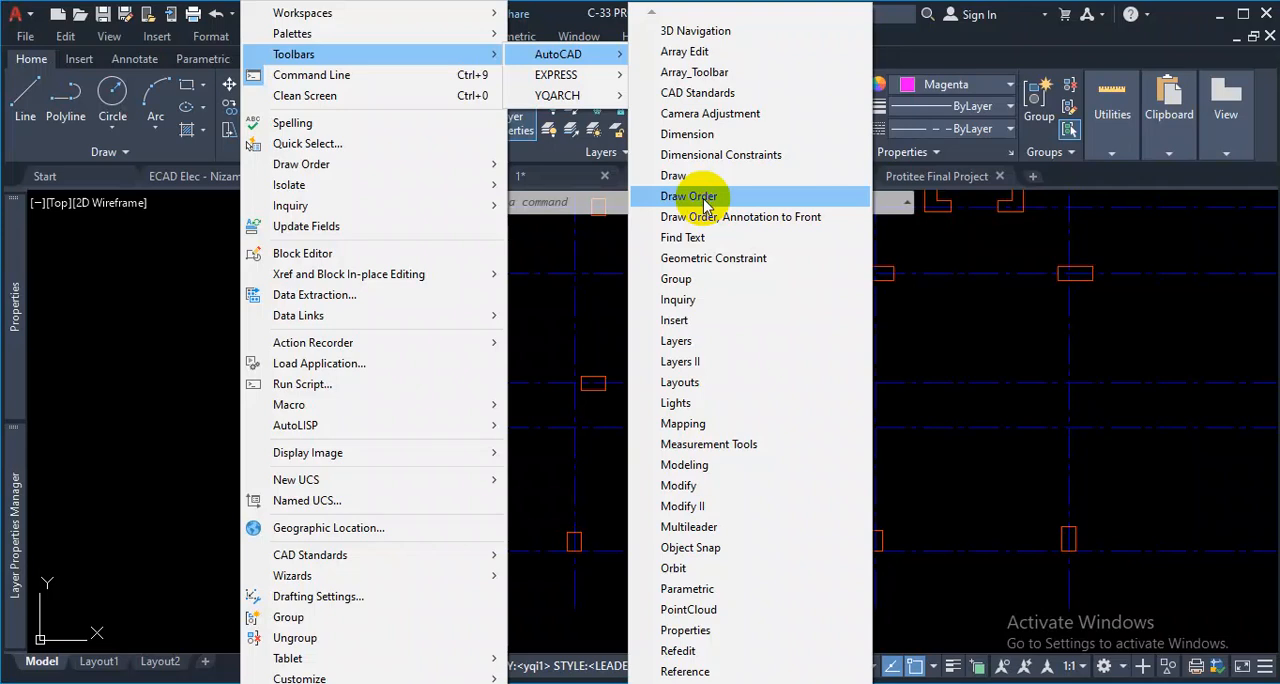
{"action": "left_click", "coordinate": [705, 200]}
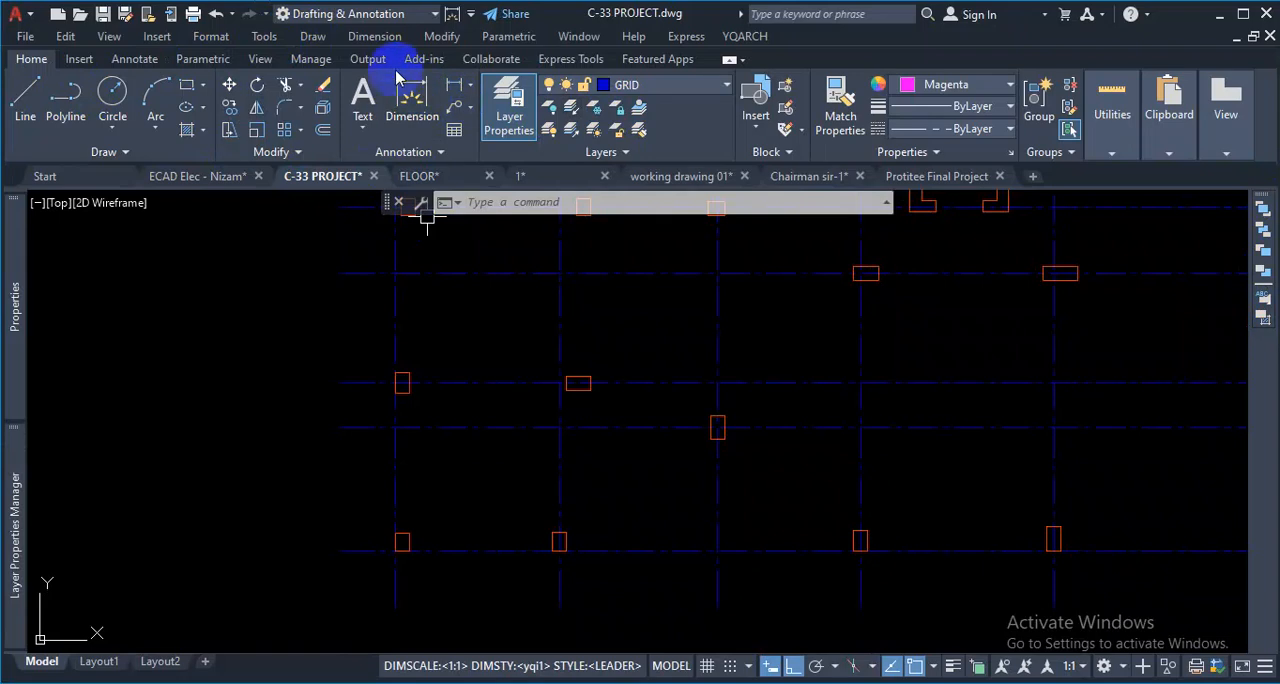
- Display the AutoCAD Draw toolbar
{"action": "left_click", "coordinate": [265, 37]}
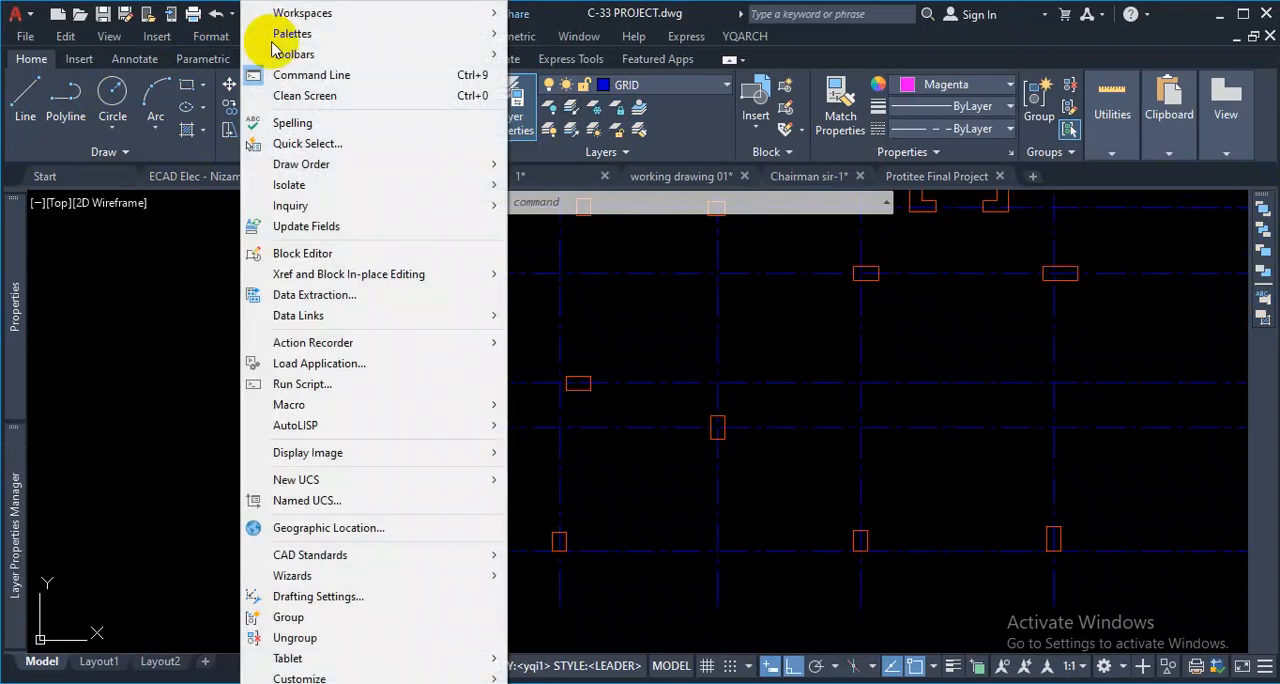
{"action": "mouse_move", "coordinate": [296, 54]}
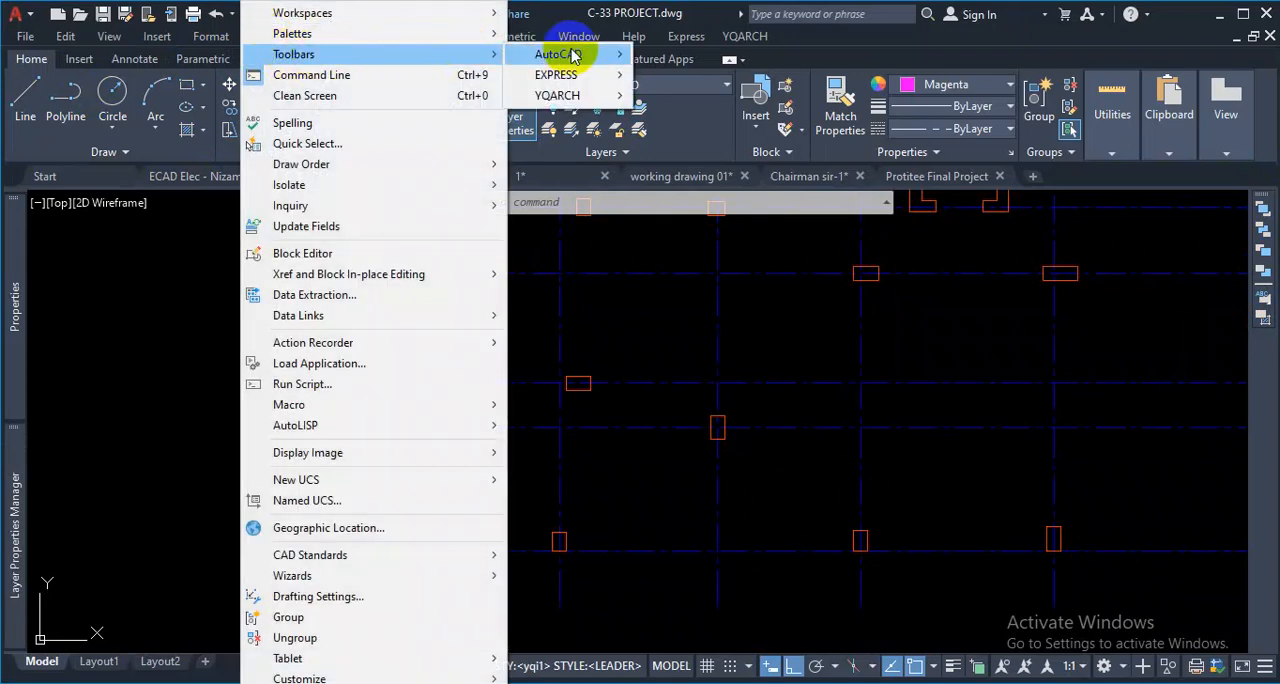
{"action": "mouse_move", "coordinate": [571, 54]}
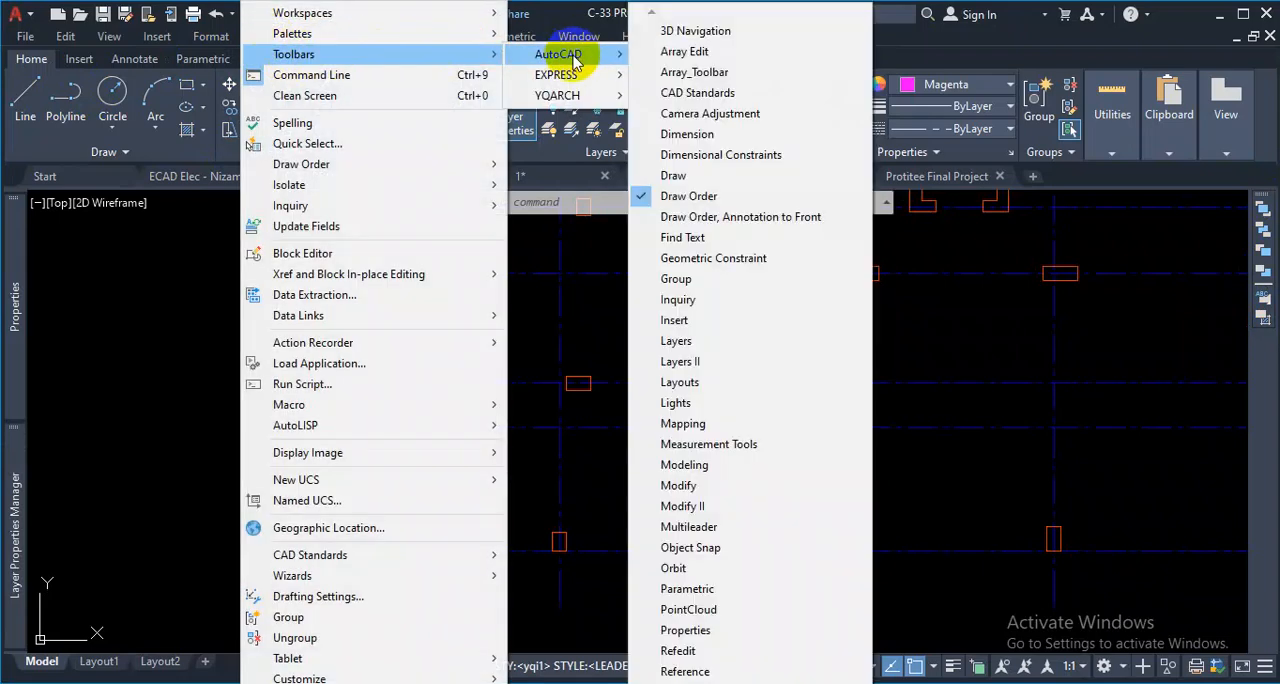
{"action": "left_click", "coordinate": [706, 176]}
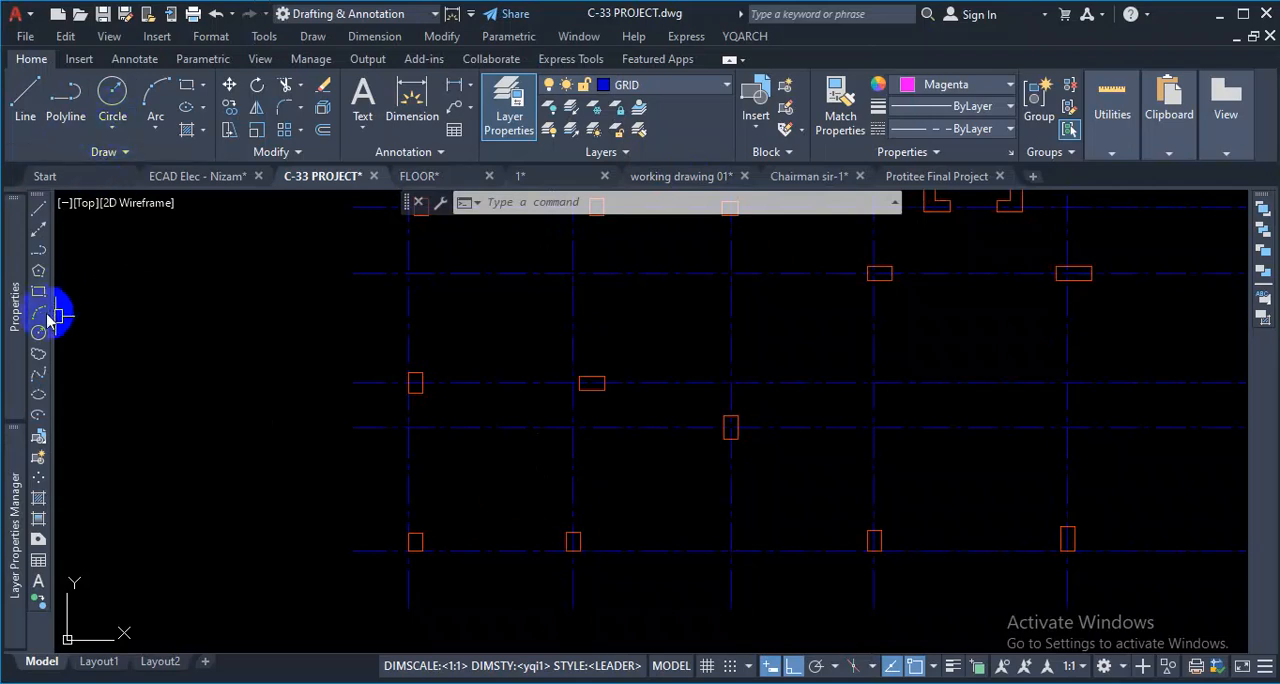
{"action": "mouse_move", "coordinate": [16, 268]}
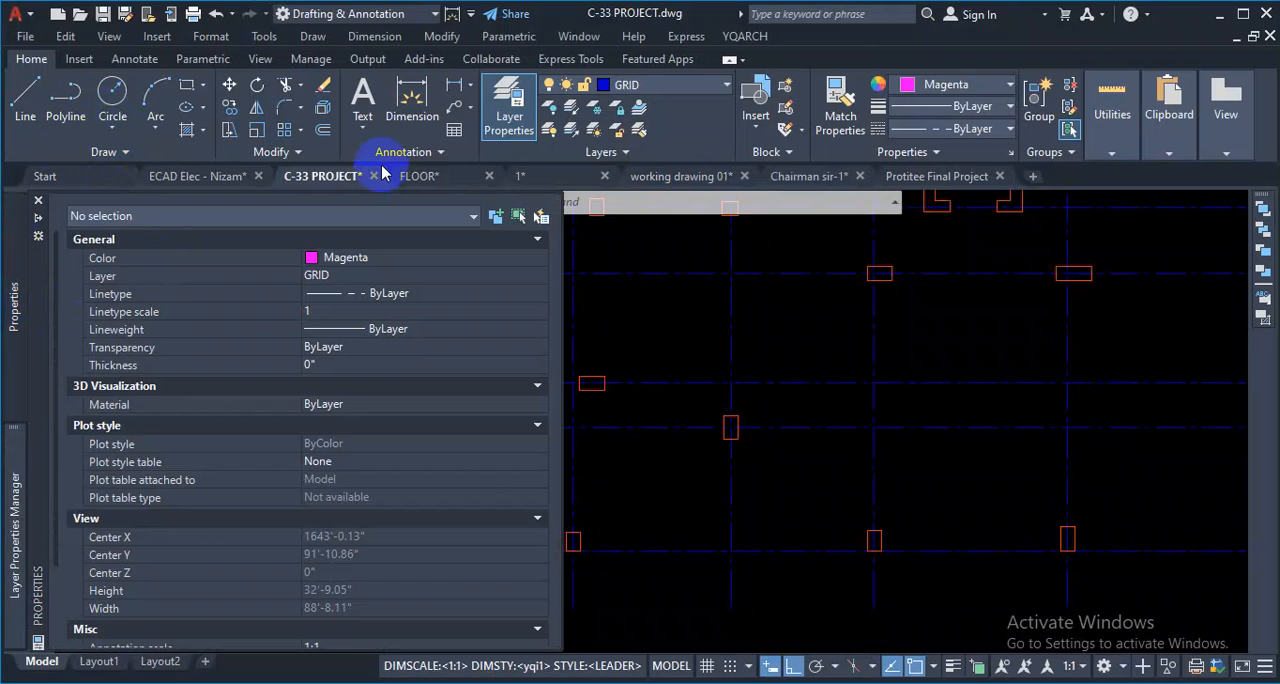
- Hide the AutoCAD Draw toolbar
{"action": "left_click", "coordinate": [265, 37]}
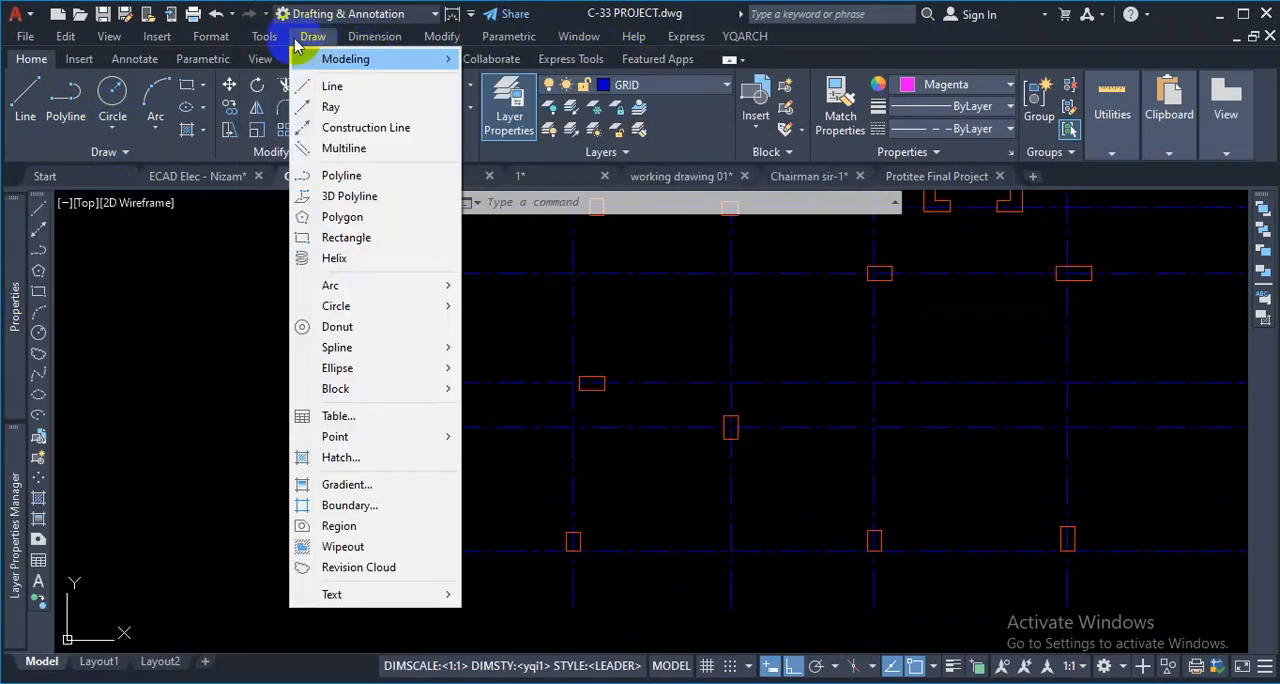
{"action": "mouse_move", "coordinate": [323, 52]}
{"action": "mouse_move", "coordinate": [586, 56]}
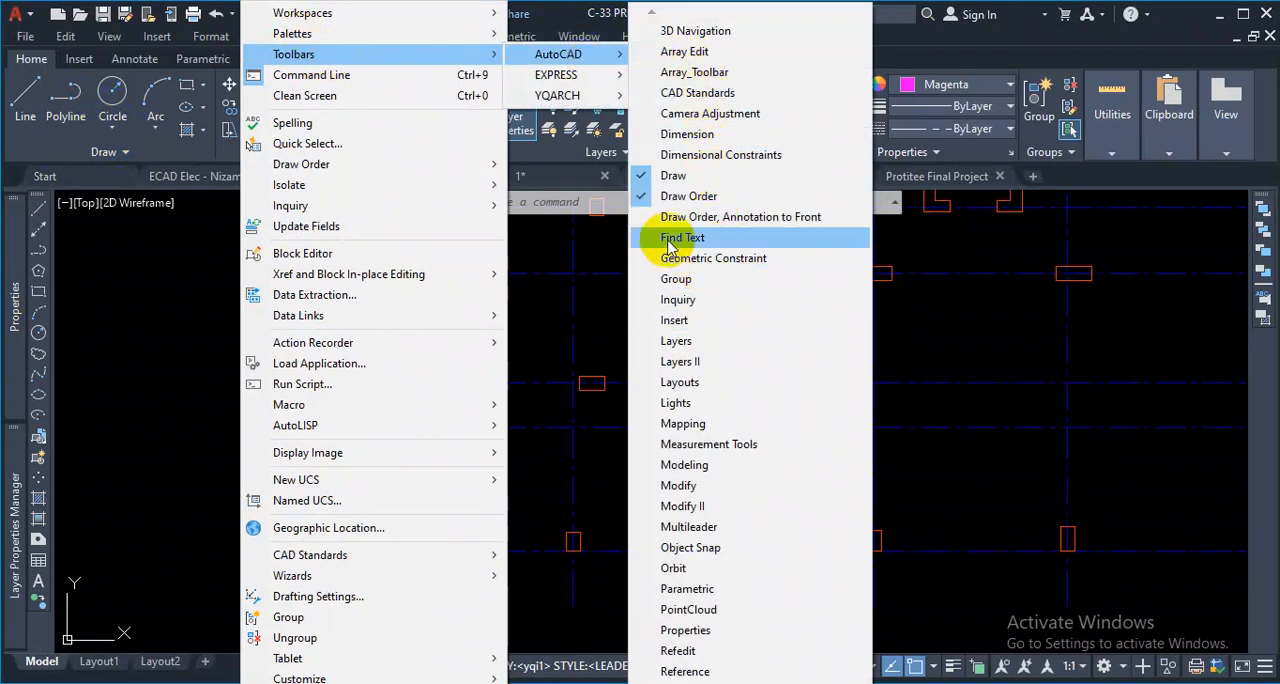
{"action": "left_click", "coordinate": [697, 180]}
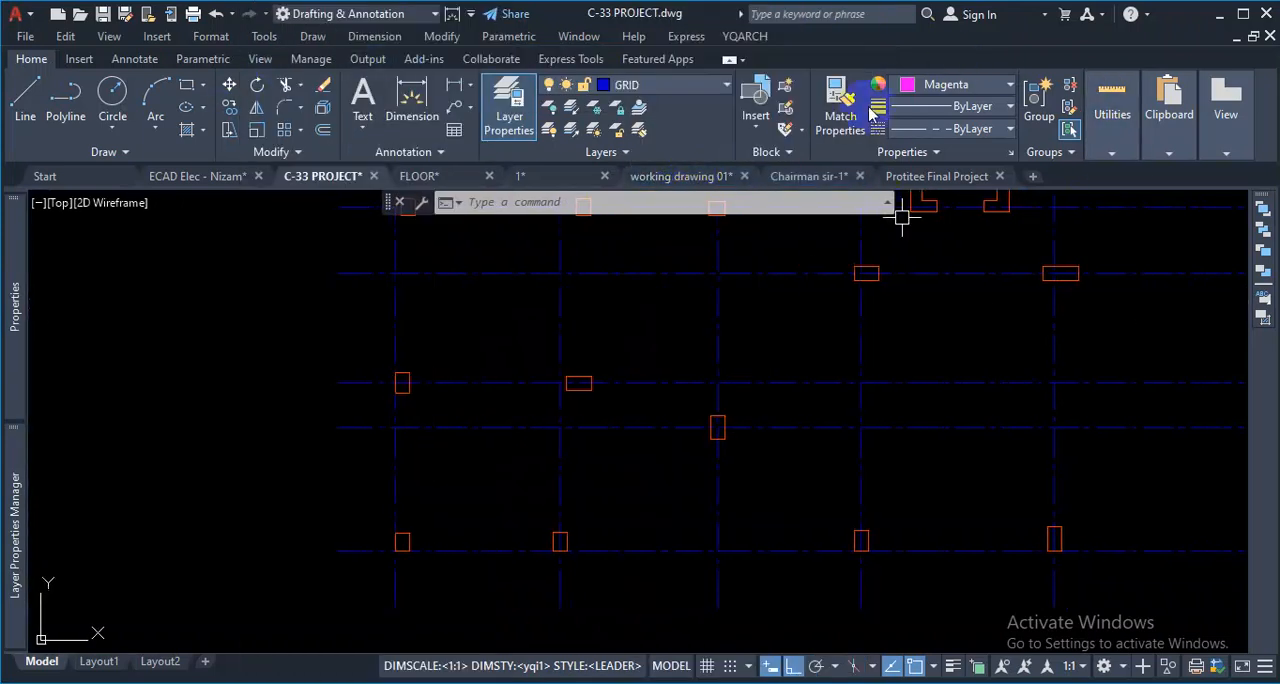
{"action": "left_click", "coordinate": [263, 37]}
{"action": "mouse_move", "coordinate": [343, 55]}
{"action": "mouse_move", "coordinate": [580, 54]}
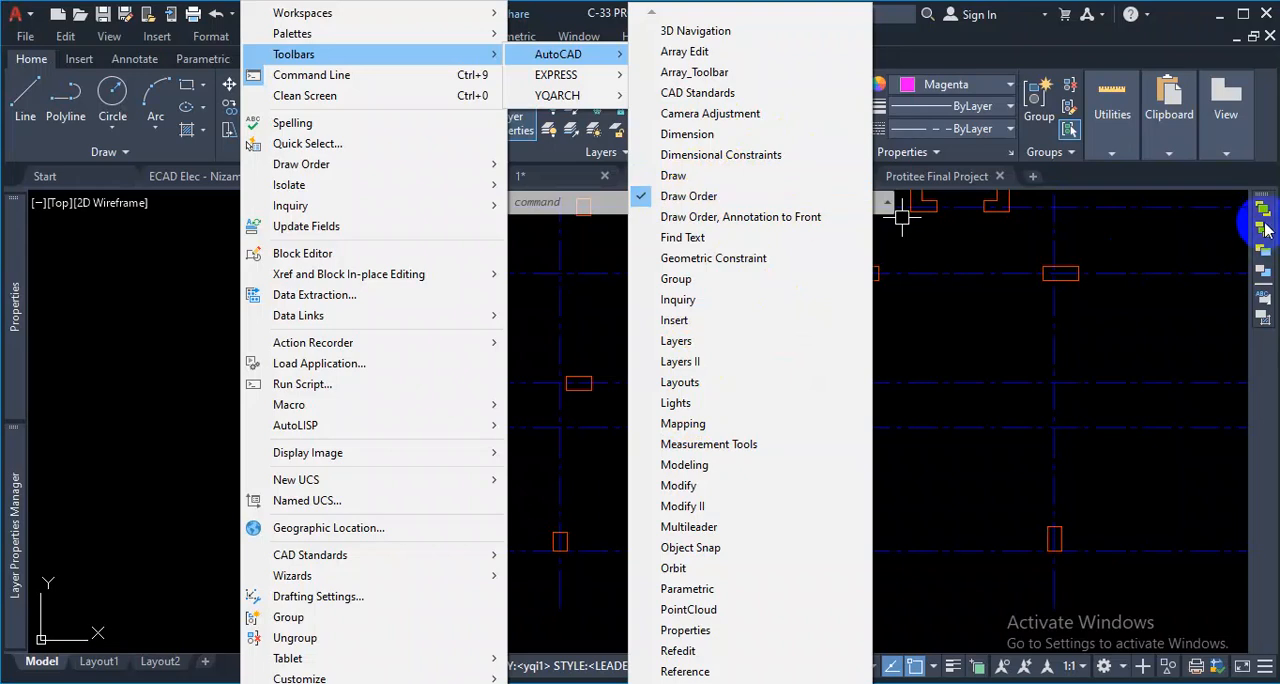
{"action": "left_click", "coordinate": [1003, 314]}
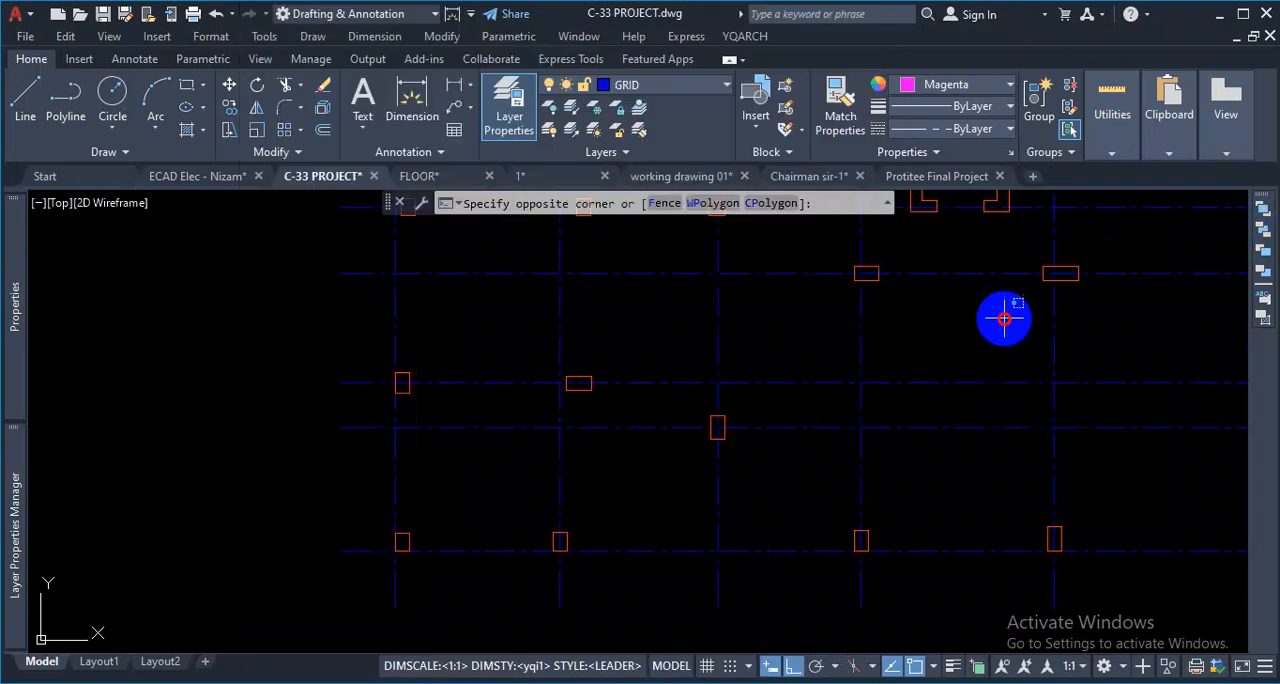
{"action": "key", "text": "Escape"}
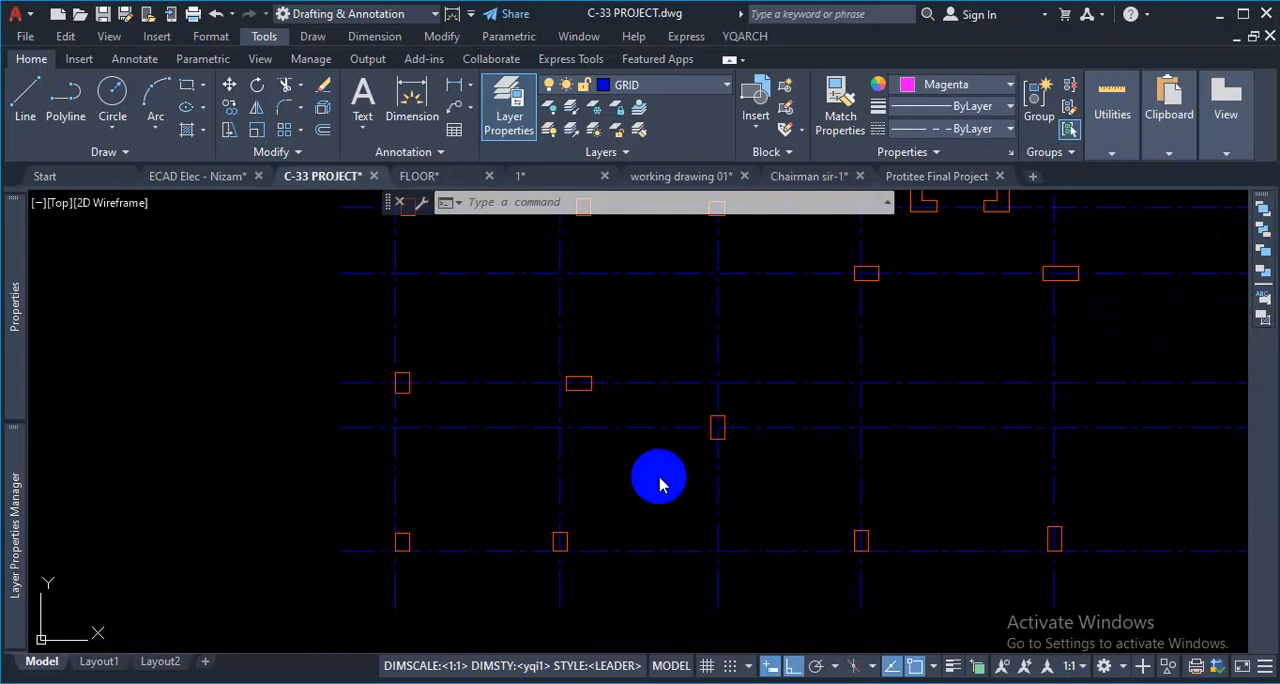
- Turn on selection cycling for picking among the overlapping dash-dot lines near the ground floor plan
{"action": "scroll", "coordinate": [868, 475], "scroll_direction": "down", "scroll_amount": 5}
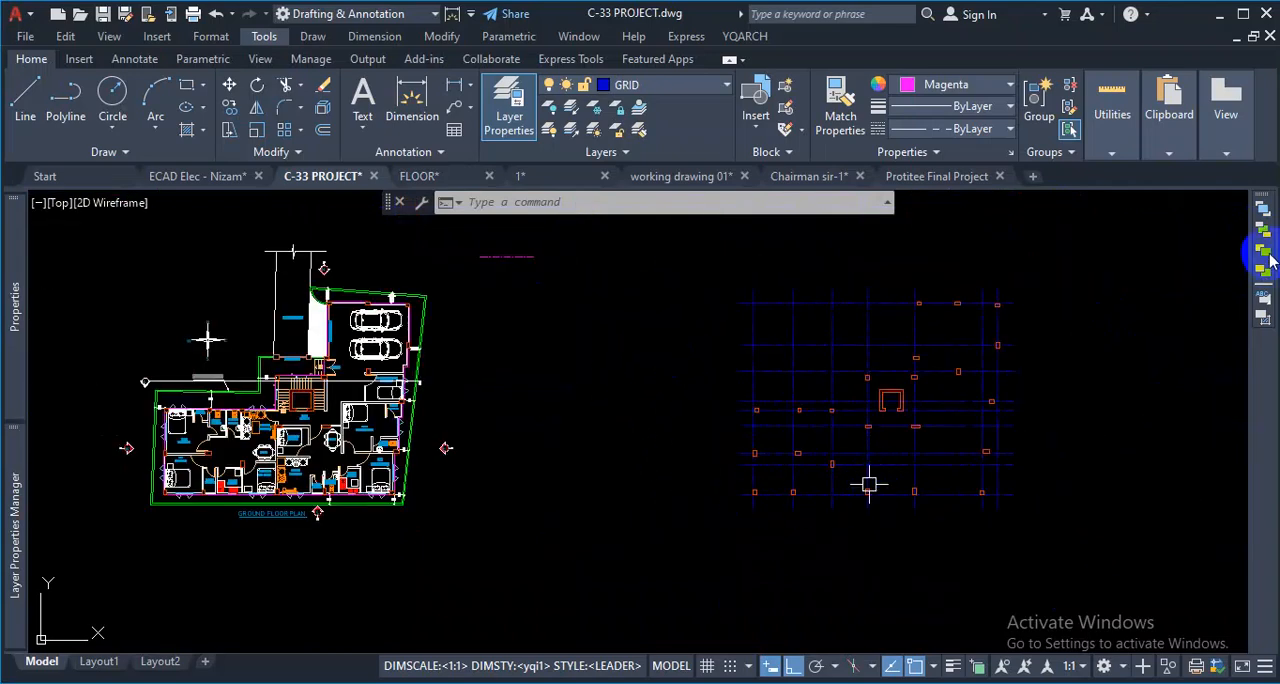
{"action": "scroll", "coordinate": [490, 238], "scroll_direction": "up", "scroll_amount": 4}
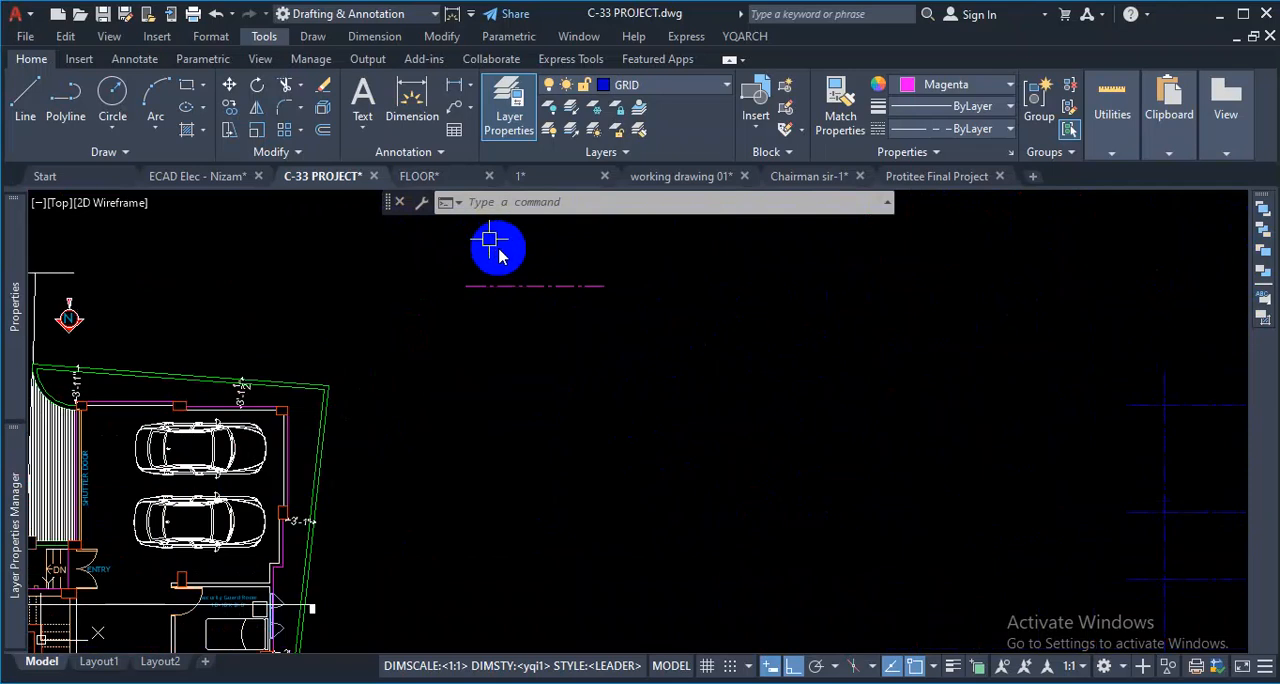
{"action": "left_click", "coordinate": [638, 270]}
{"action": "scroll", "coordinate": [635, 260], "scroll_direction": "up", "scroll_amount": 2}
{"action": "key", "text": "Escape"}
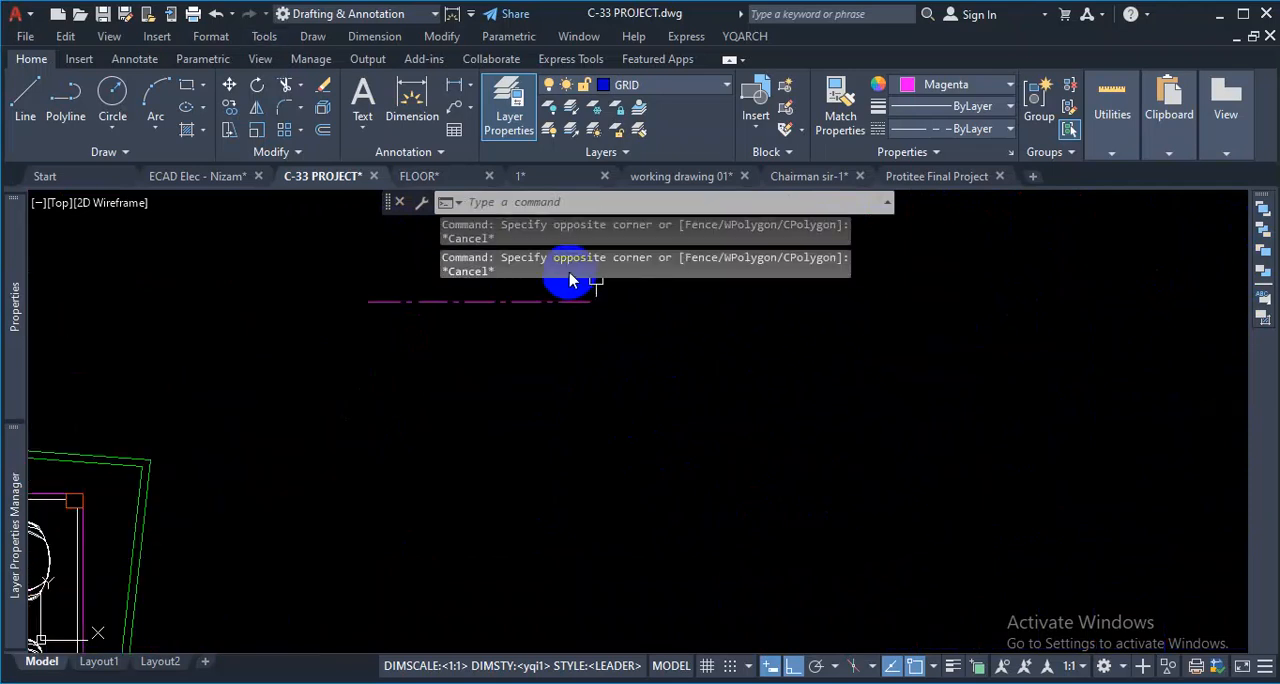
{"action": "scroll", "coordinate": [590, 412], "scroll_direction": "down", "scroll_amount": 3}
{"action": "scroll", "coordinate": [660, 395], "scroll_direction": "up", "scroll_amount": 3}
{"action": "left_click", "coordinate": [979, 660]}
- Select the blue line from the overlapping dash-dot lines and bring it to the front of the draw order
{"action": "left_click", "coordinate": [443, 349]}
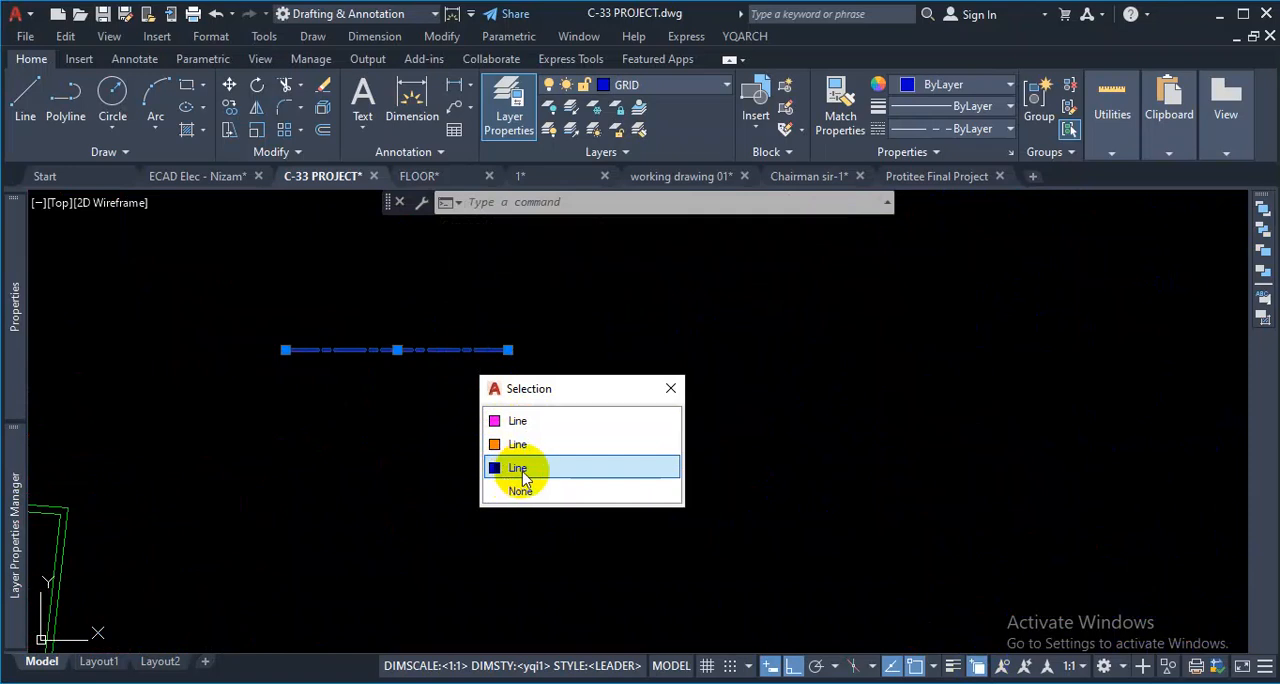
{"action": "left_click", "coordinate": [522, 475]}
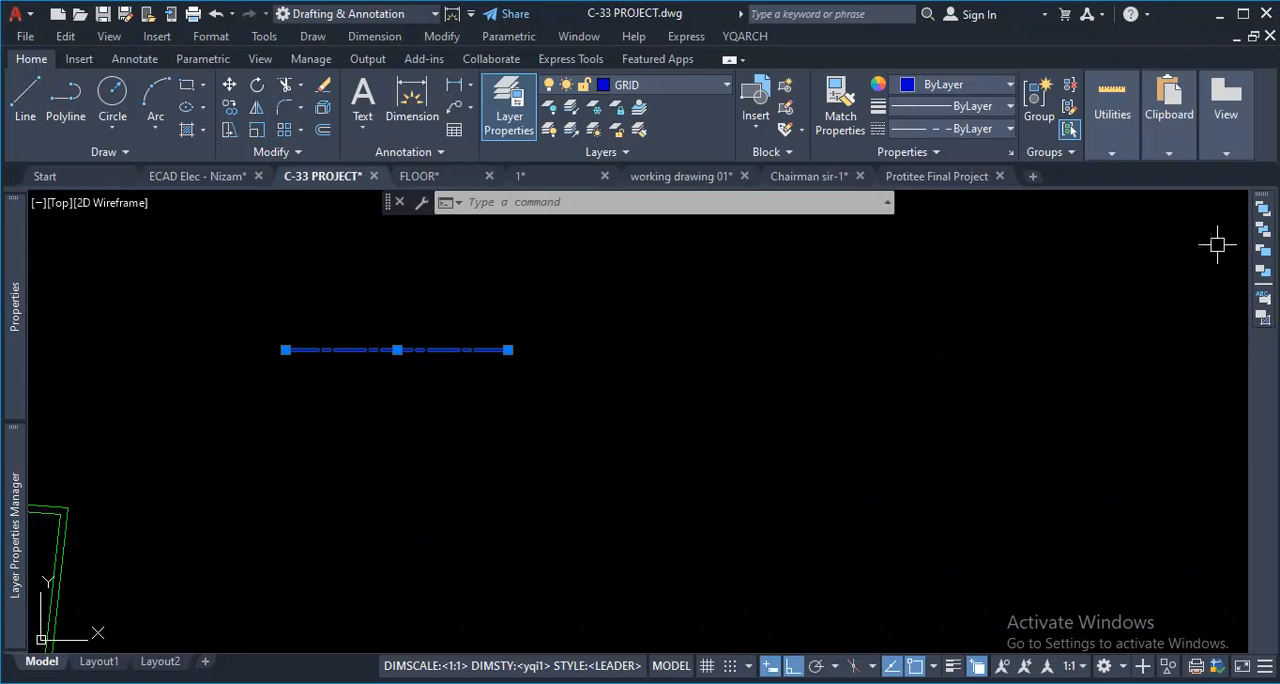
{"action": "left_click", "coordinate": [1263, 215]}
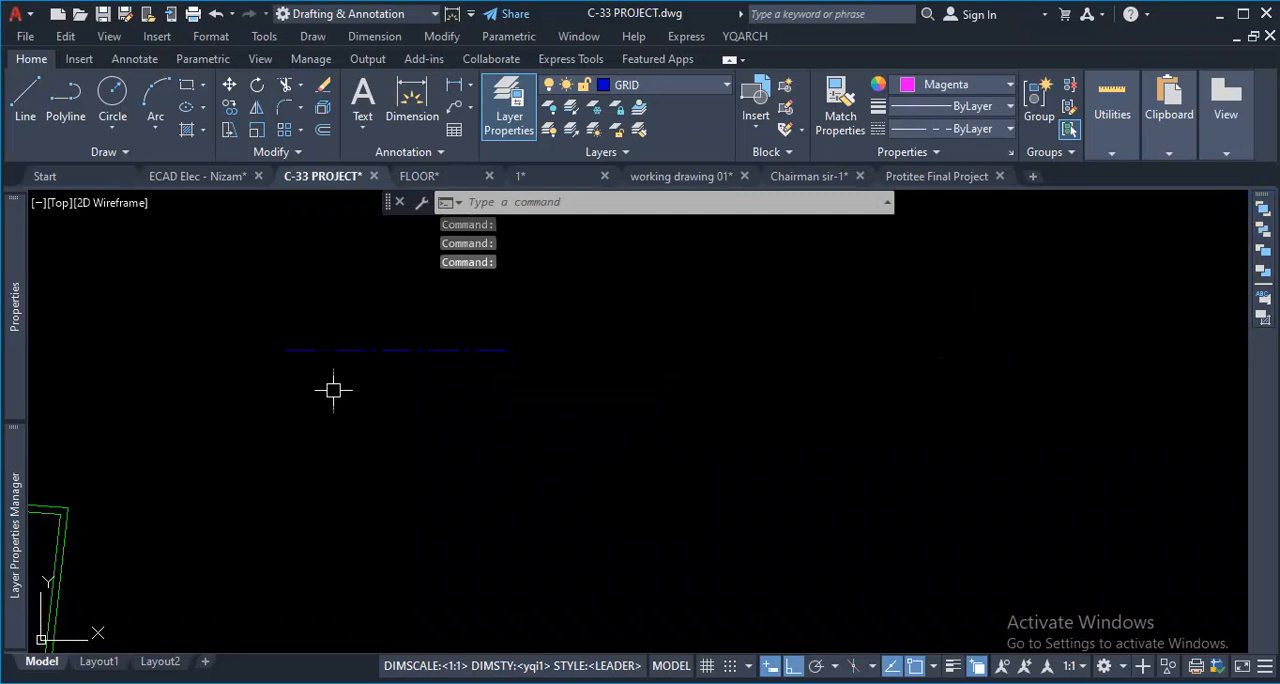
- Select the orange line from the overlapping lines and bring it above the magenta line in the draw order
{"action": "left_click", "coordinate": [428, 349]}
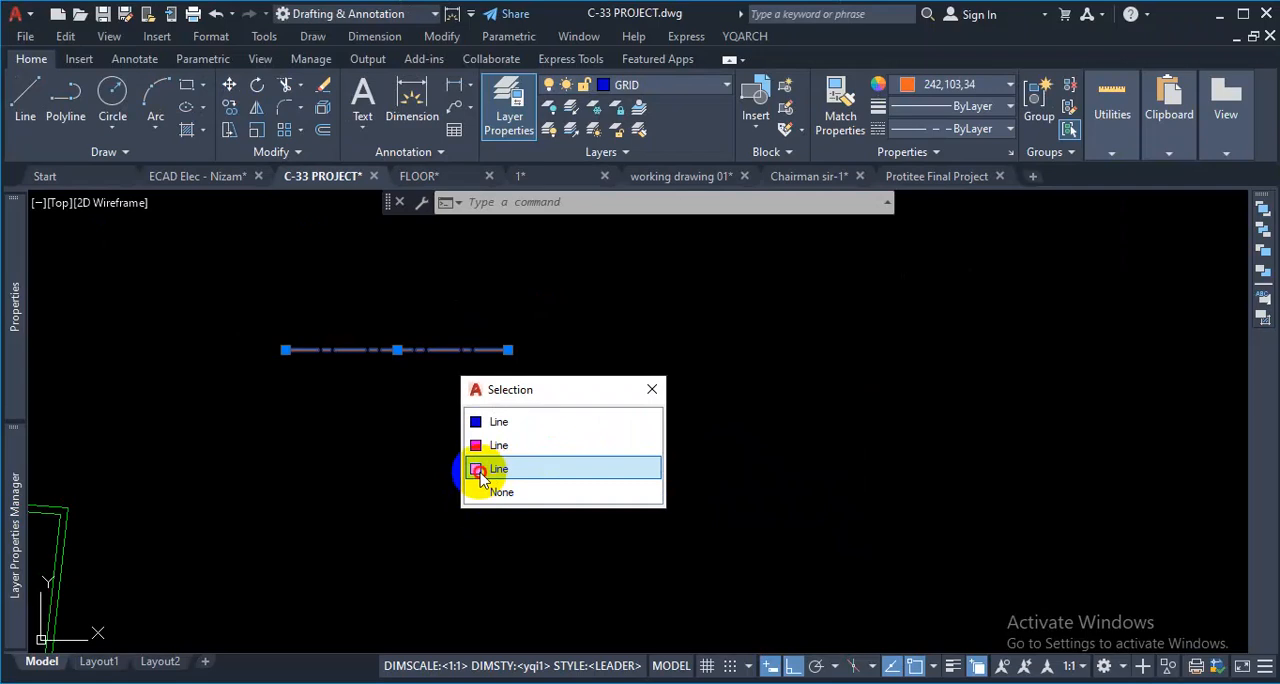
{"action": "left_click", "coordinate": [481, 470]}
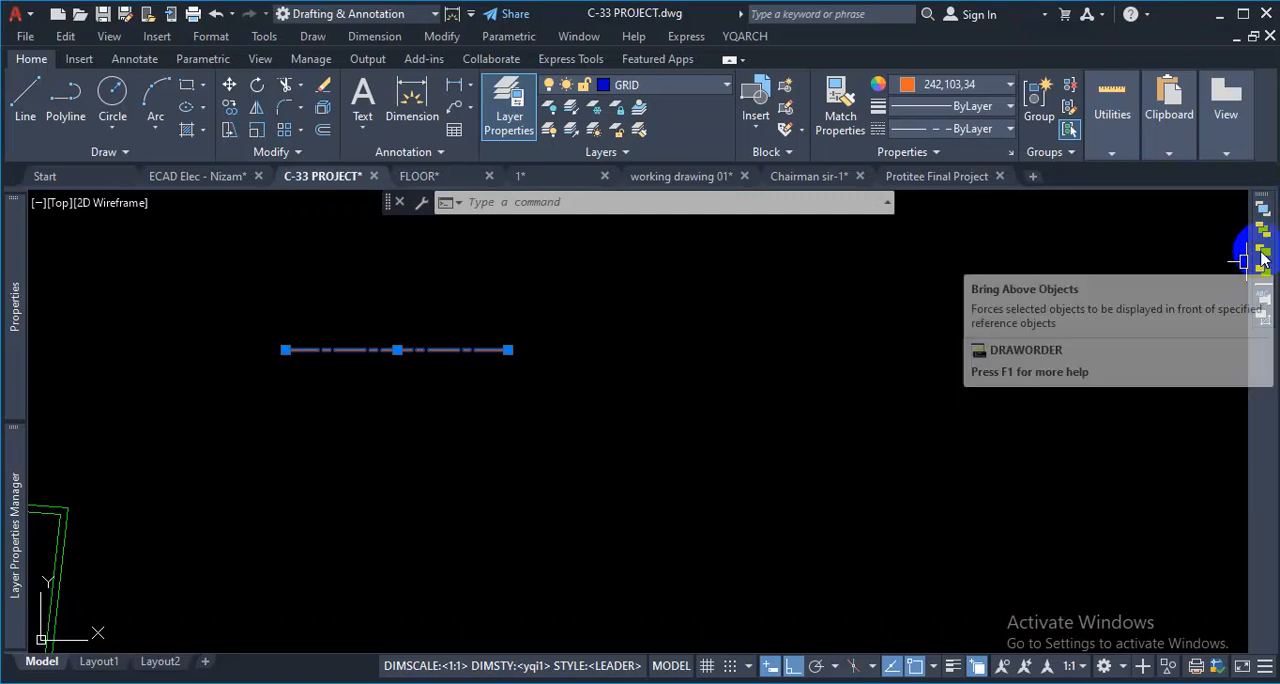
{"action": "left_click", "coordinate": [1263, 255]}
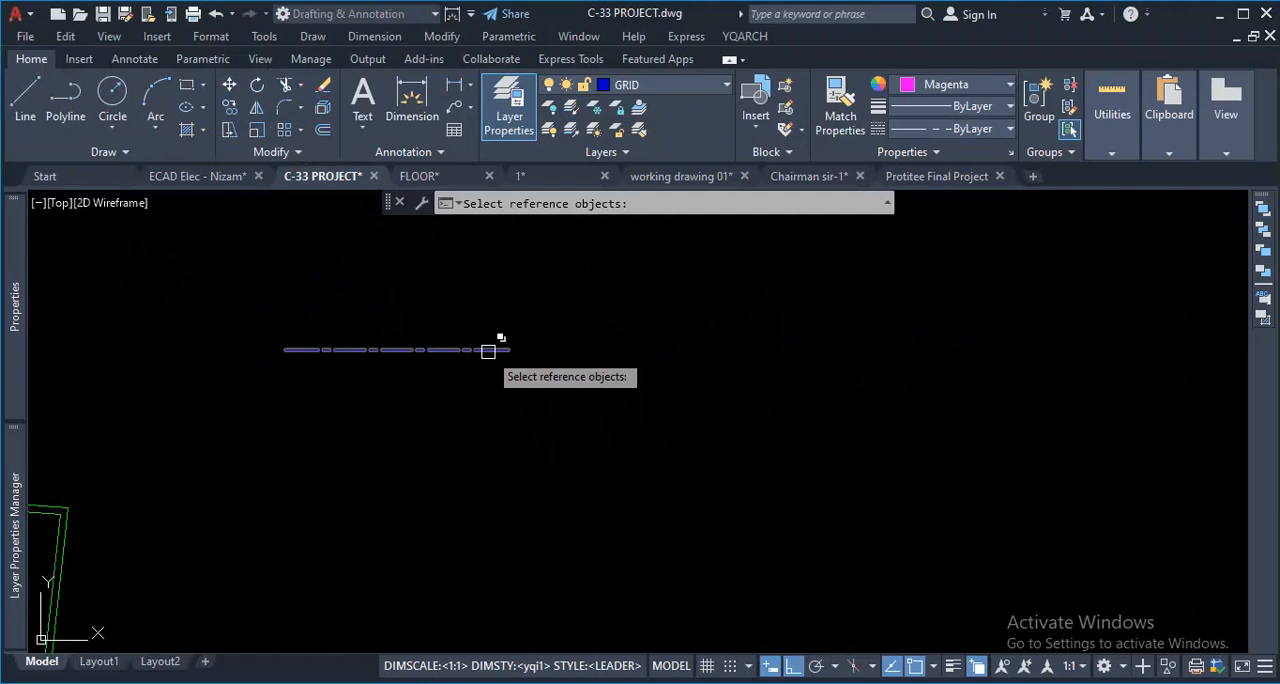
{"action": "left_click", "coordinate": [490, 350]}
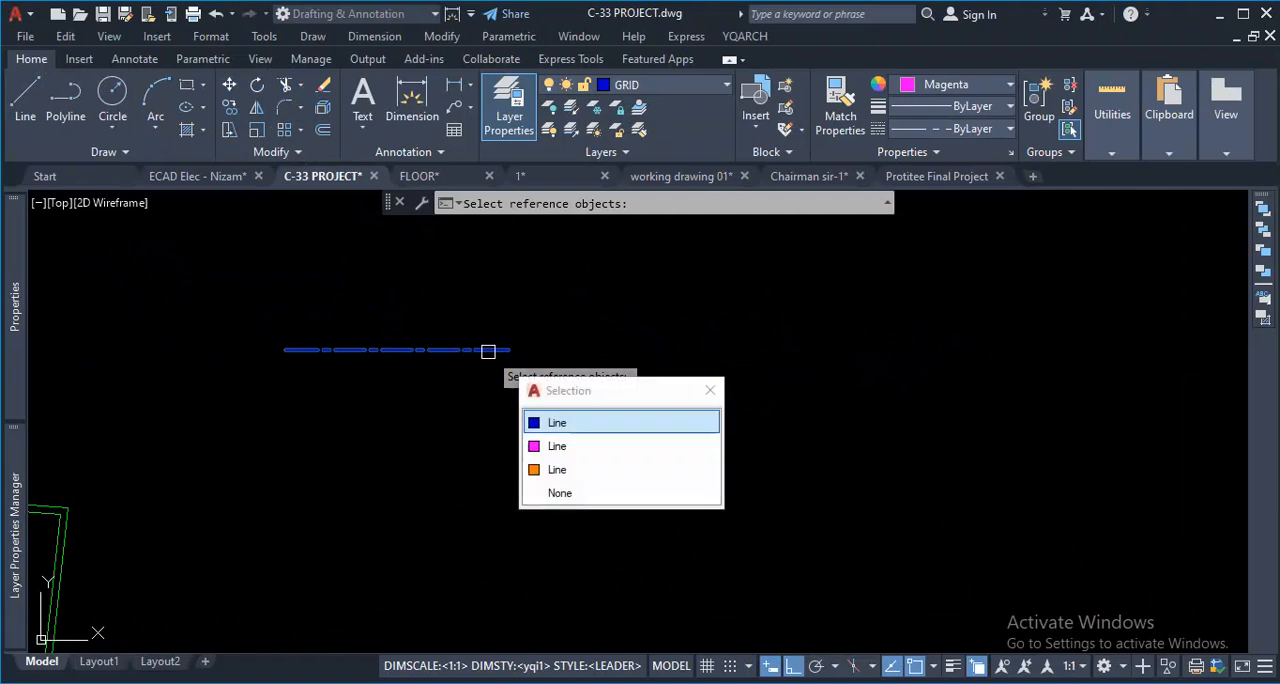
{"action": "left_click", "coordinate": [558, 447]}
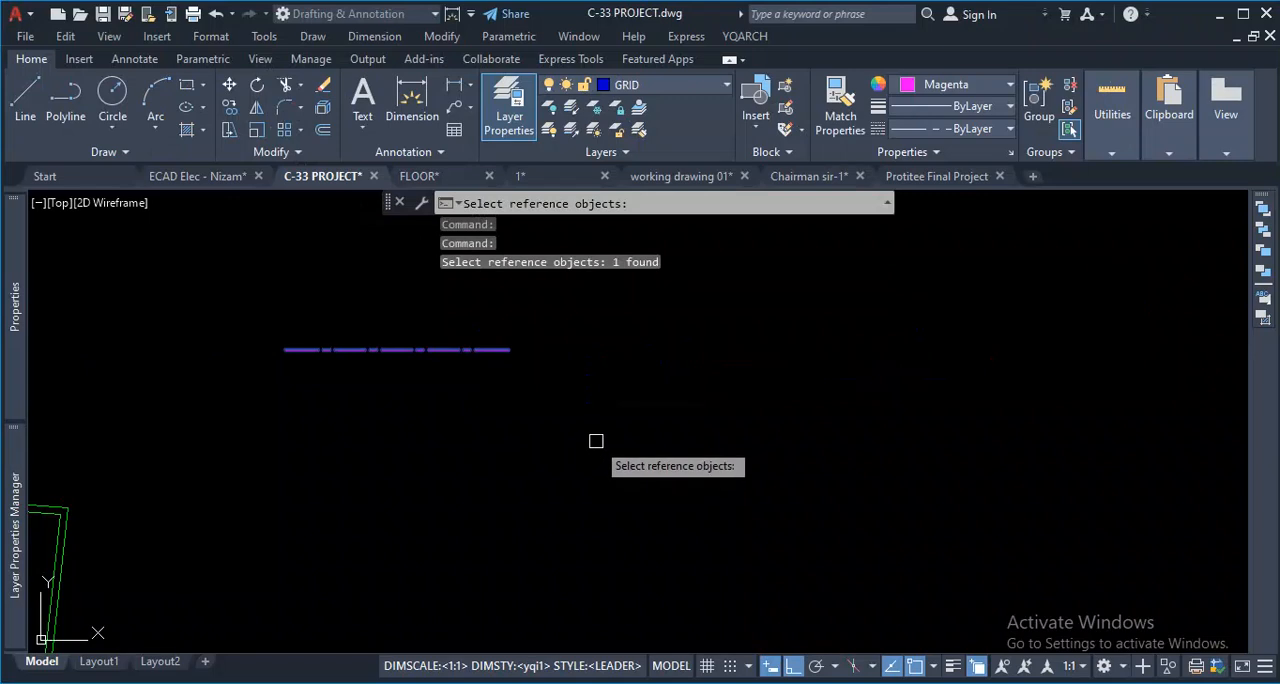
{"action": "scroll", "coordinate": [541, 301], "scroll_direction": "up", "scroll_amount": 2}
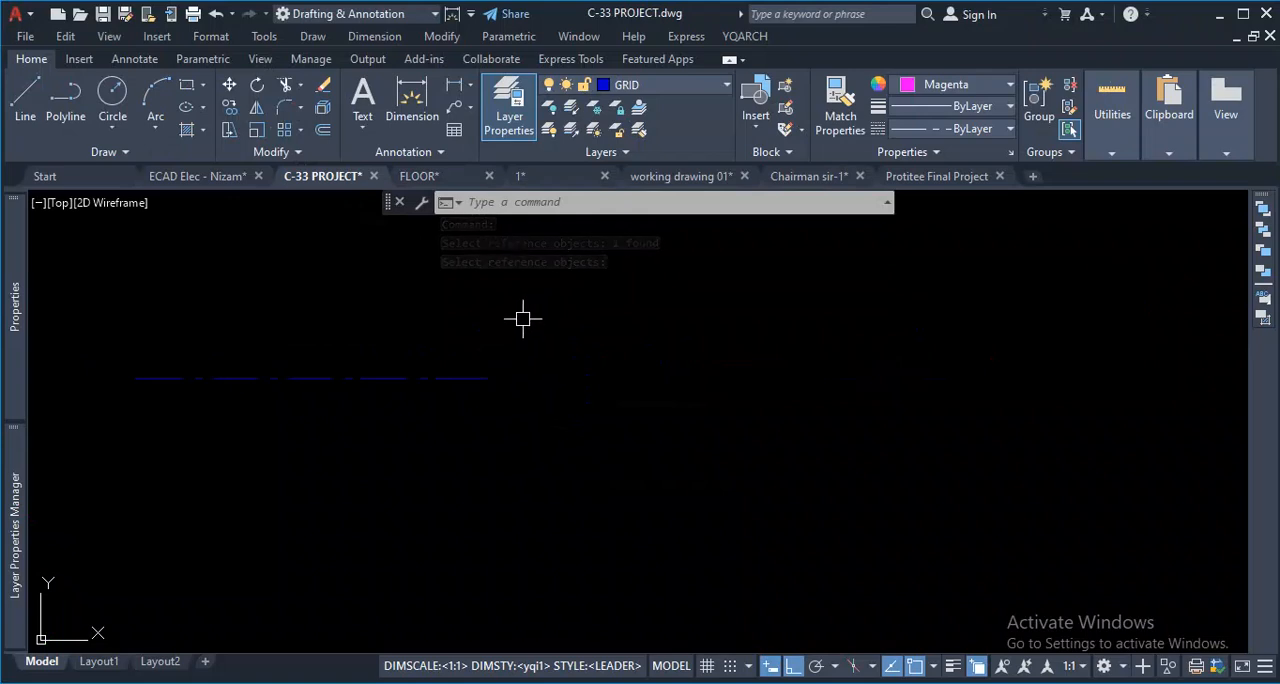
- Examine the stacking order of the blue, orange and magenta overlapping lines in the selection cycling list
{"action": "left_click", "coordinate": [474, 378]}
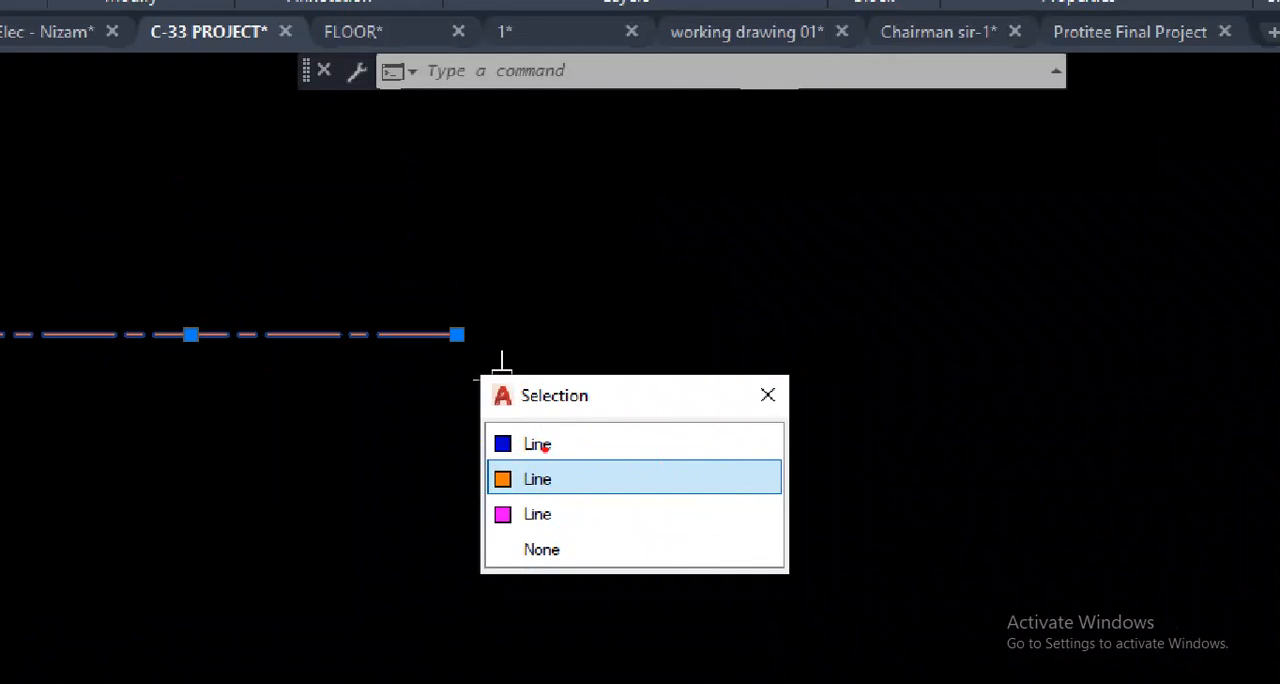
{"action": "left_click", "coordinate": [542, 450]}
{"action": "mouse_move", "coordinate": [546, 450]}
{"action": "left_mouse_down"}
{"action": "mouse_move", "coordinate": [563, 443]}
{"action": "mouse_move", "coordinate": [583, 458]}
{"action": "mouse_move", "coordinate": [553, 485]}
{"action": "mouse_move", "coordinate": [506, 446]}
{"action": "mouse_move", "coordinate": [484, 474]}
{"action": "mouse_move", "coordinate": [512, 488]}
{"action": "mouse_move", "coordinate": [521, 478]}
{"action": "left_mouse_up"}
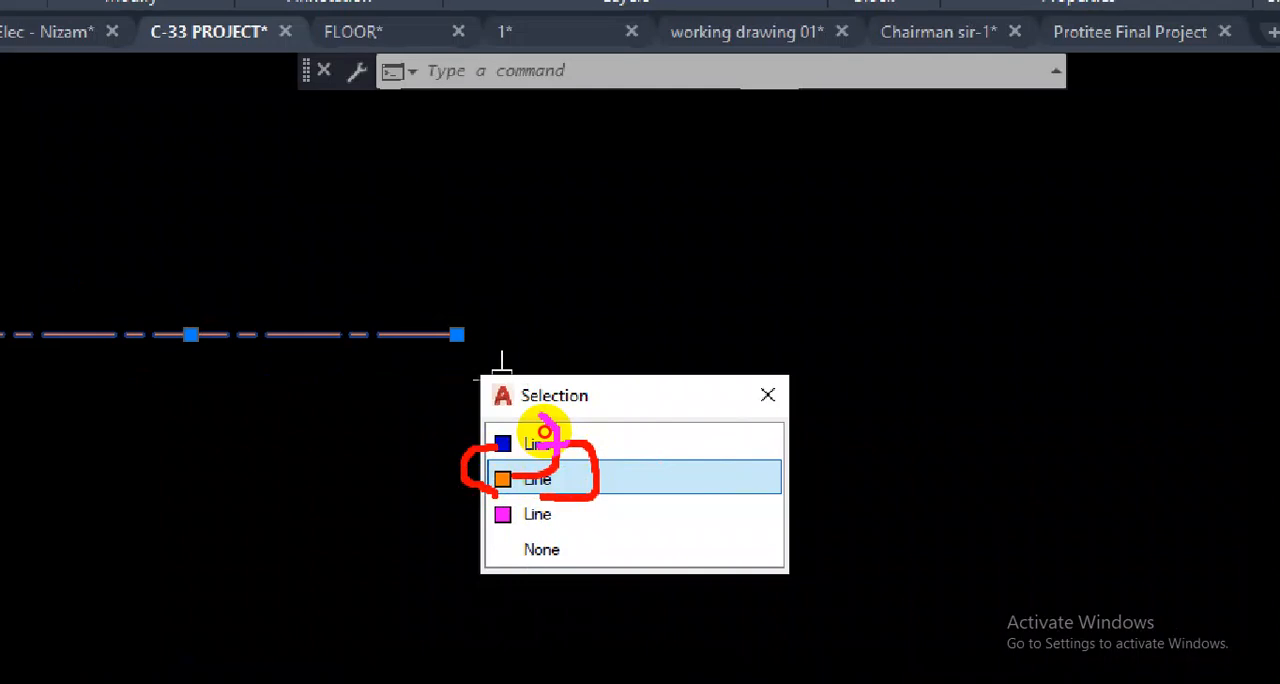
{"action": "mouse_move", "coordinate": [544, 432]}
{"action": "left_mouse_down"}
{"action": "mouse_move", "coordinate": [540, 414]}
{"action": "mouse_move", "coordinate": [517, 550]}
{"action": "left_mouse_up"}
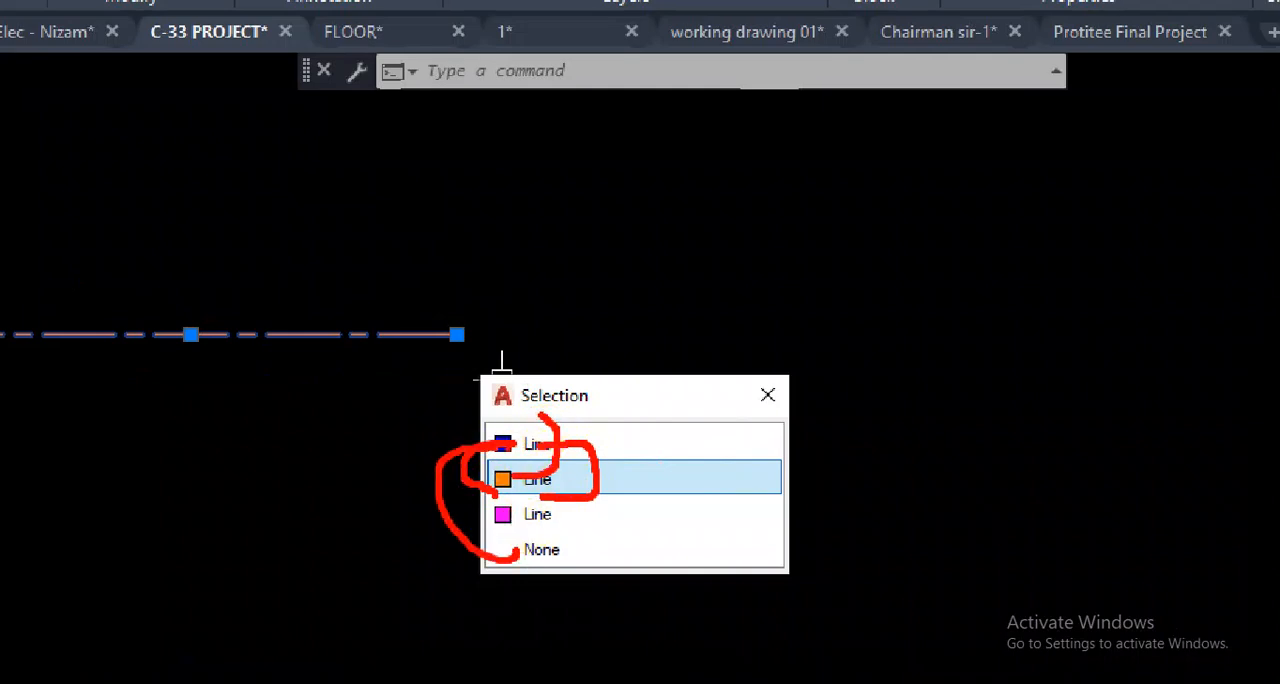
{"action": "mouse_move", "coordinate": [503, 426]}
{"action": "left_mouse_down"}
{"action": "mouse_move", "coordinate": [517, 432]}
{"action": "mouse_move", "coordinate": [500, 482]}
{"action": "mouse_move", "coordinate": [585, 438]}
{"action": "left_mouse_up"}
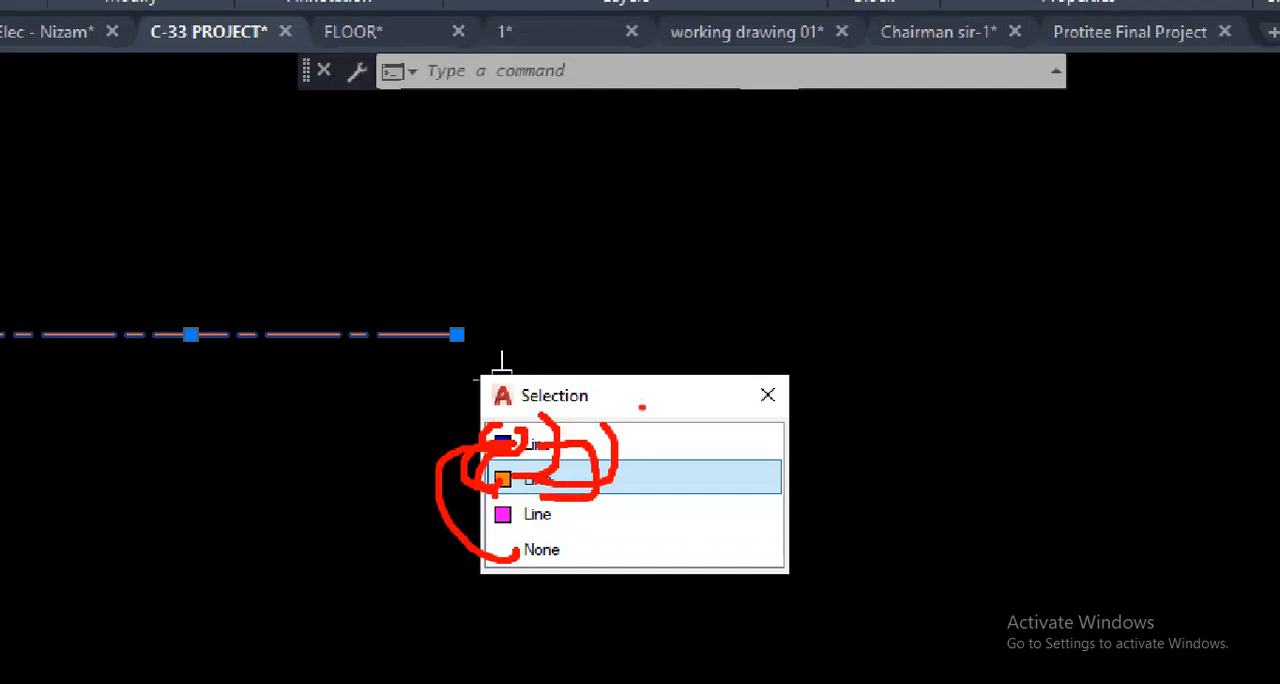
{"action": "mouse_move", "coordinate": [528, 456]}
{"action": "left_mouse_down"}
{"action": "mouse_move", "coordinate": [504, 488]}
{"action": "mouse_move", "coordinate": [546, 454]}
{"action": "left_mouse_up"}
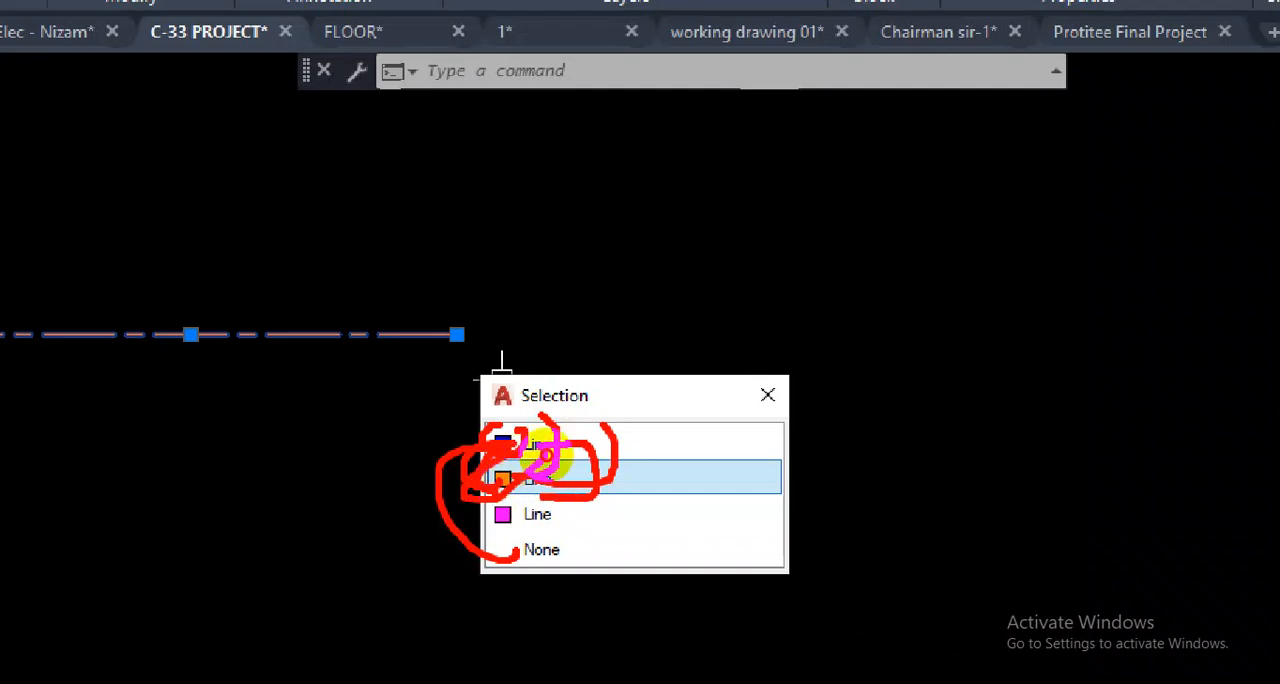
{"action": "key", "text": "Escape"}
{"action": "key", "text": "Escape"}
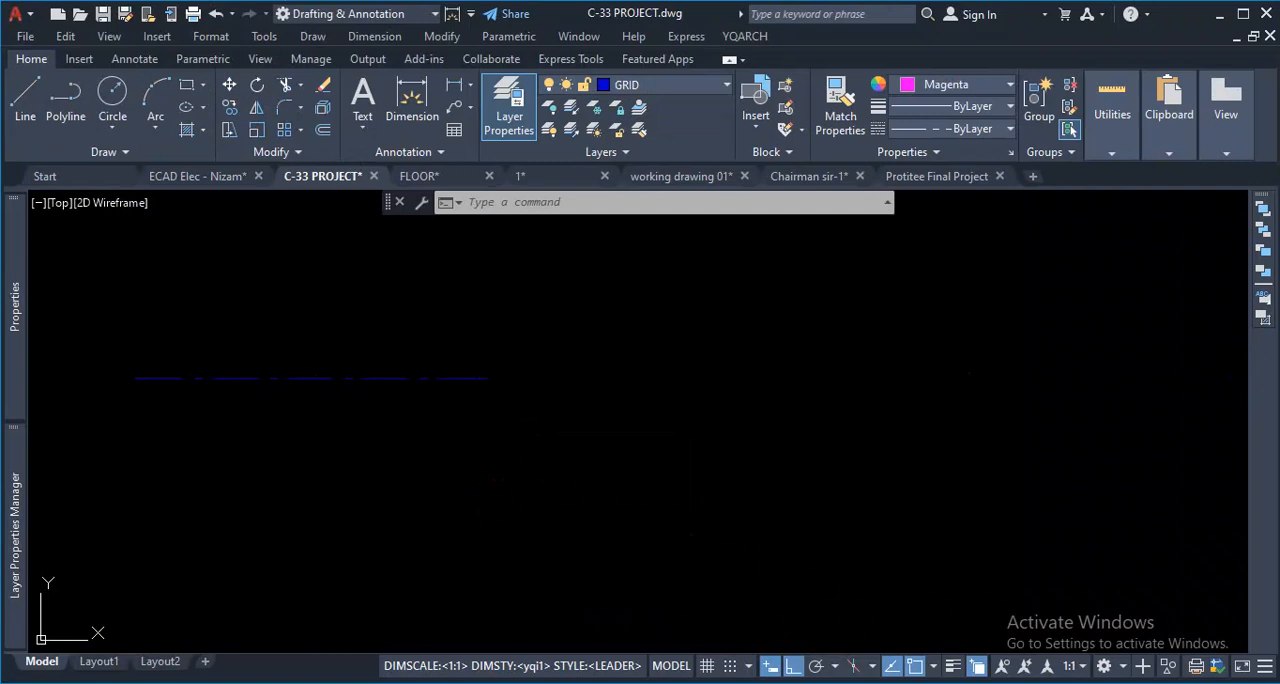
- Send the blue line under the orange line in the draw order and check the order in the selection cycling list
{"action": "left_click", "coordinate": [429, 378]}
{"action": "left_click", "coordinate": [494, 449]}
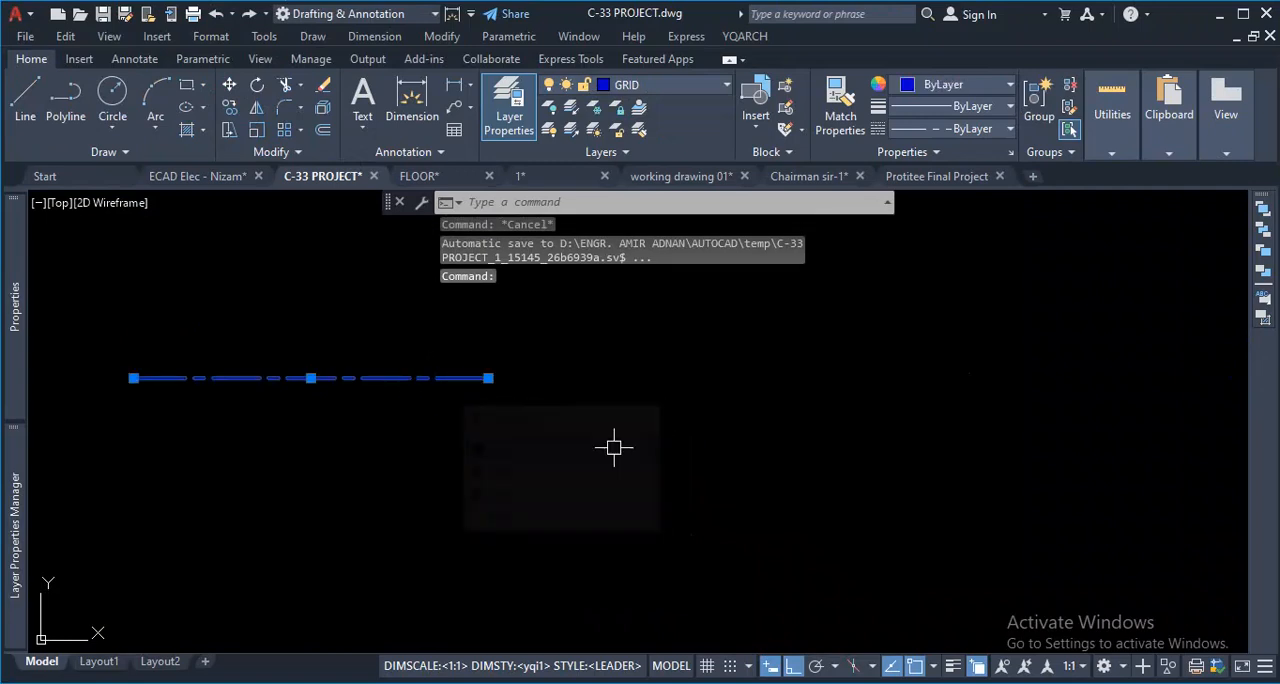
{"action": "left_click", "coordinate": [1264, 272]}
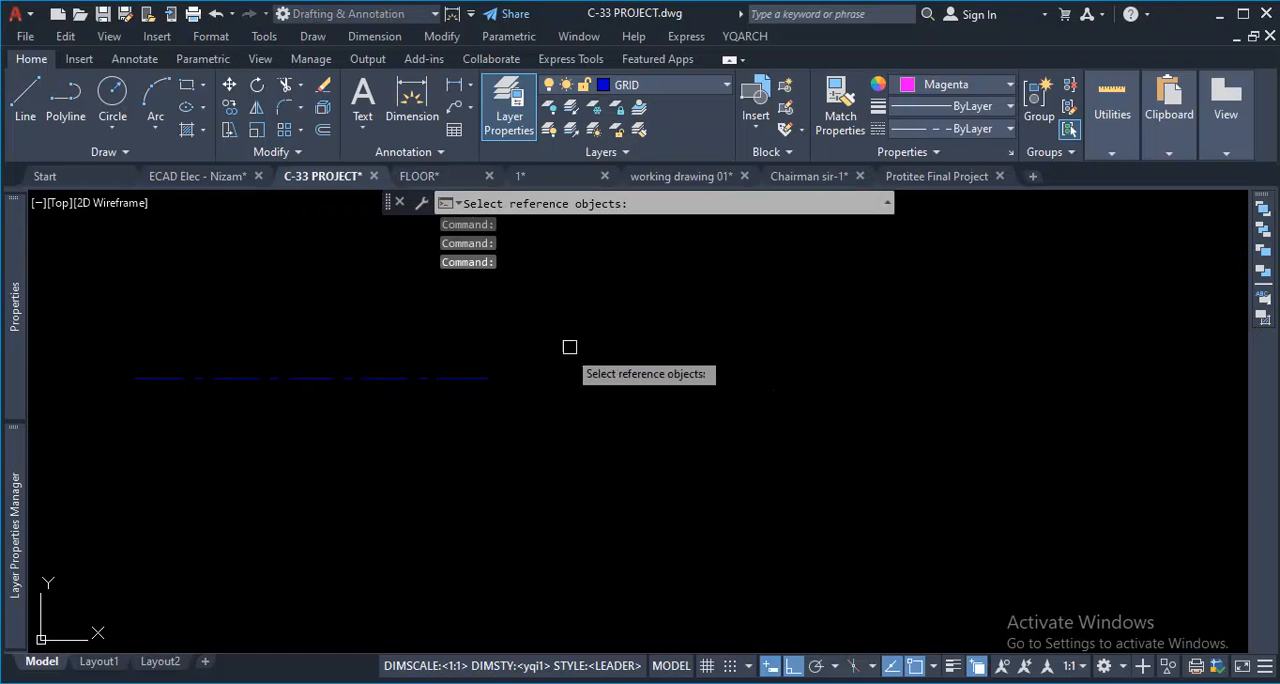
{"action": "left_click", "coordinate": [457, 376]}
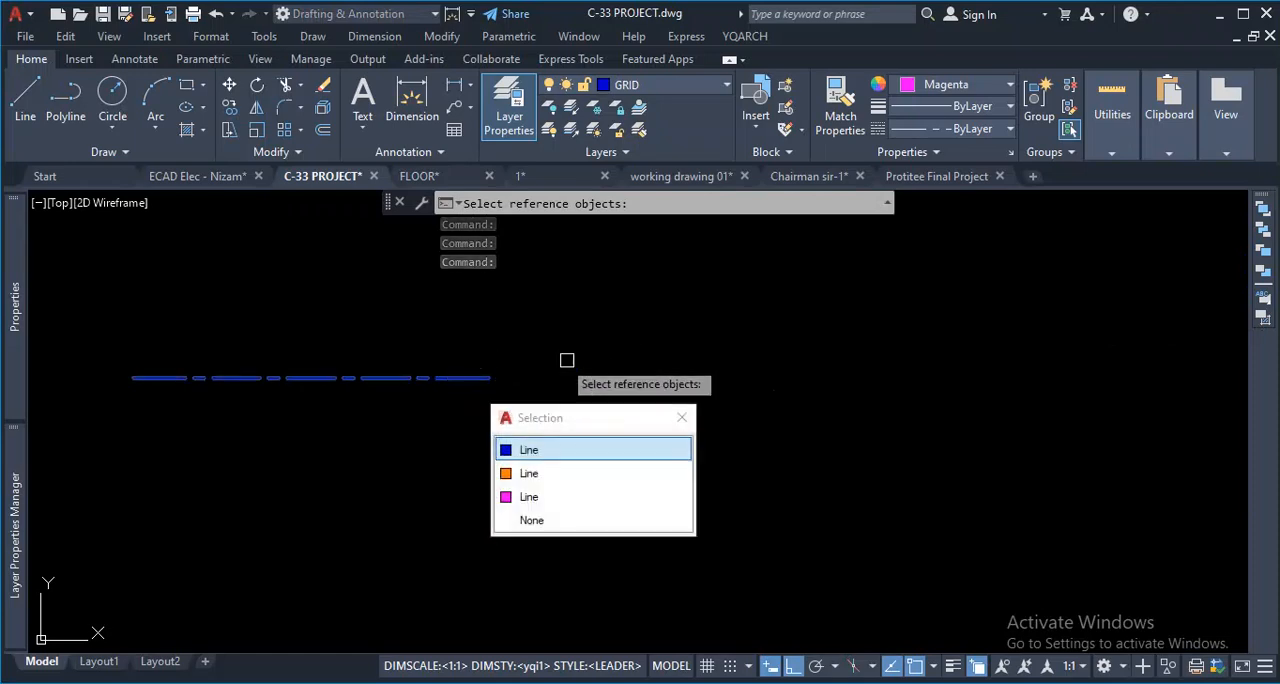
{"action": "left_click", "coordinate": [540, 473]}
{"action": "key", "text": "Return"}
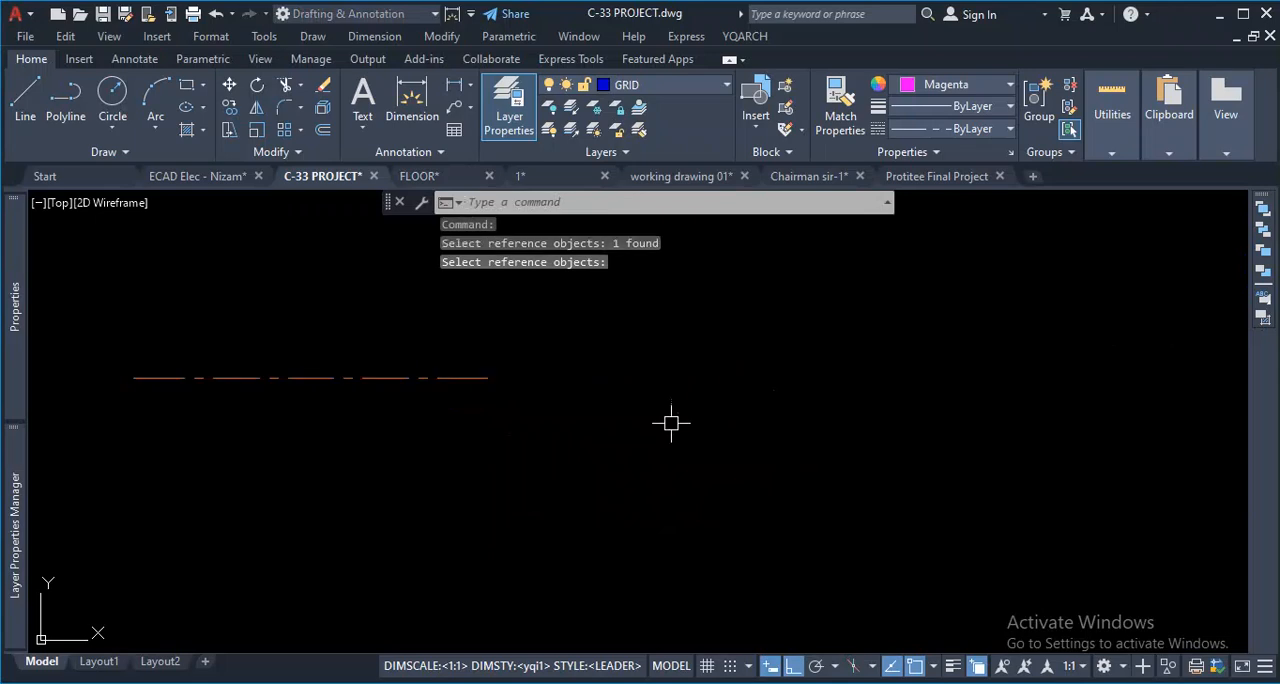
{"action": "left_click", "coordinate": [451, 382]}
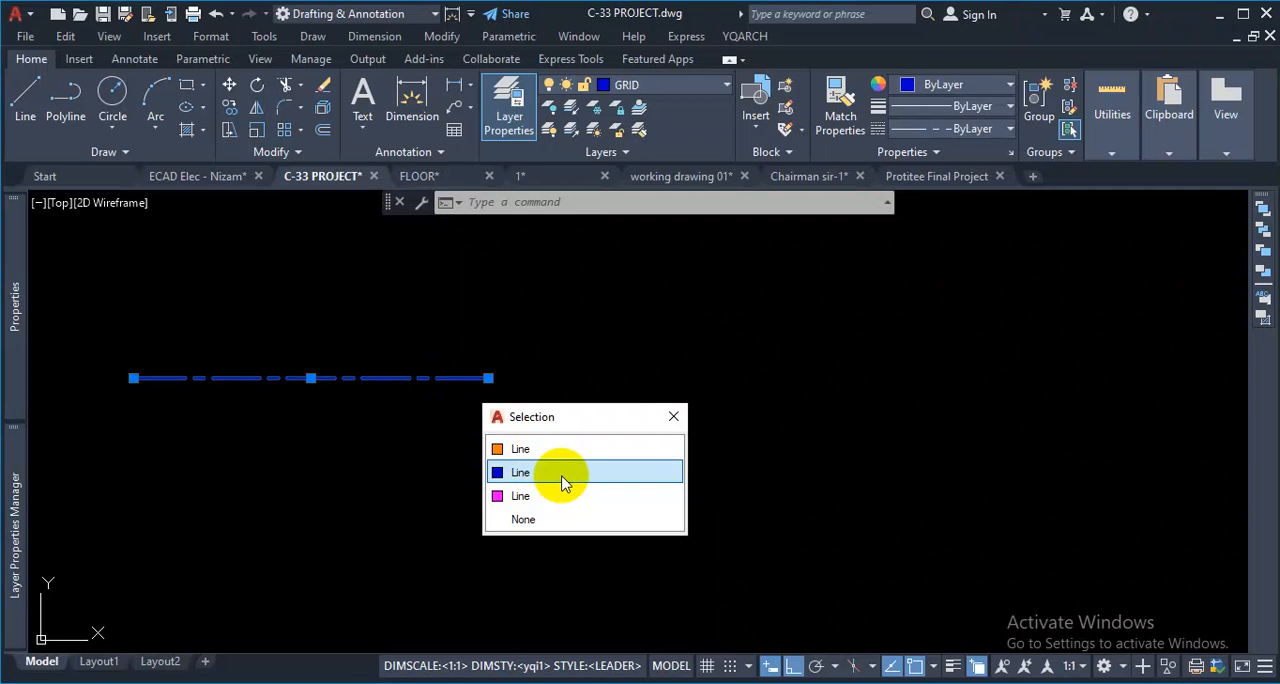
{"action": "left_click", "coordinate": [562, 478]}
- Examine the grid lines and column outlines around the lower-left corner of the column layout for their draw order
{"action": "scroll", "coordinate": [565, 472], "scroll_direction": "down", "scroll_amount": 5}
{"action": "scroll", "coordinate": [691, 511], "scroll_direction": "up", "scroll_amount": 8}
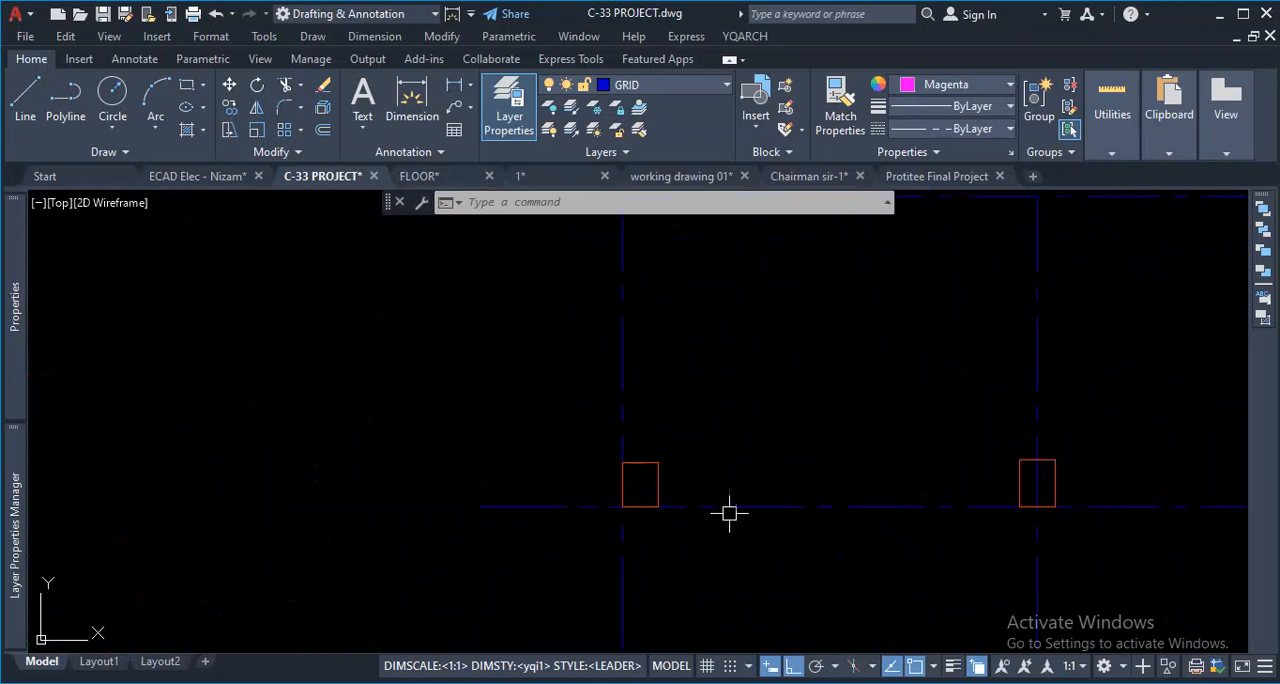
{"action": "mouse_move", "coordinate": [746, 507]}
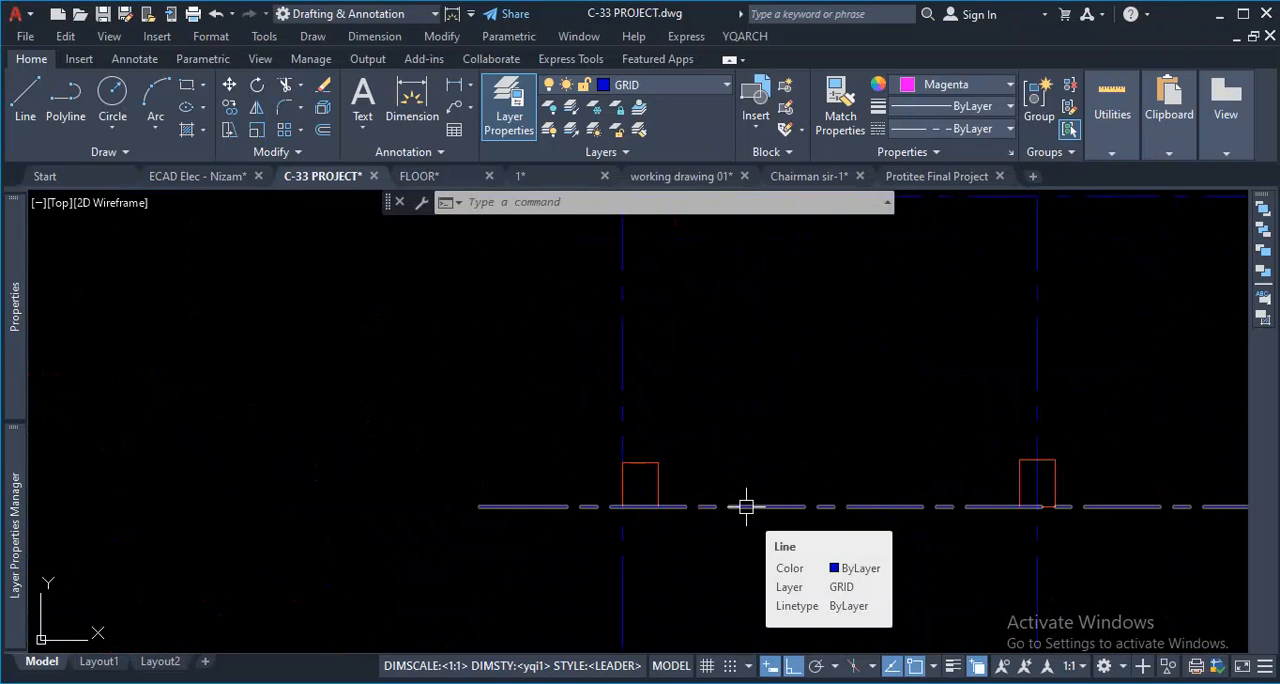
{"action": "mouse_move", "coordinate": [652, 461]}
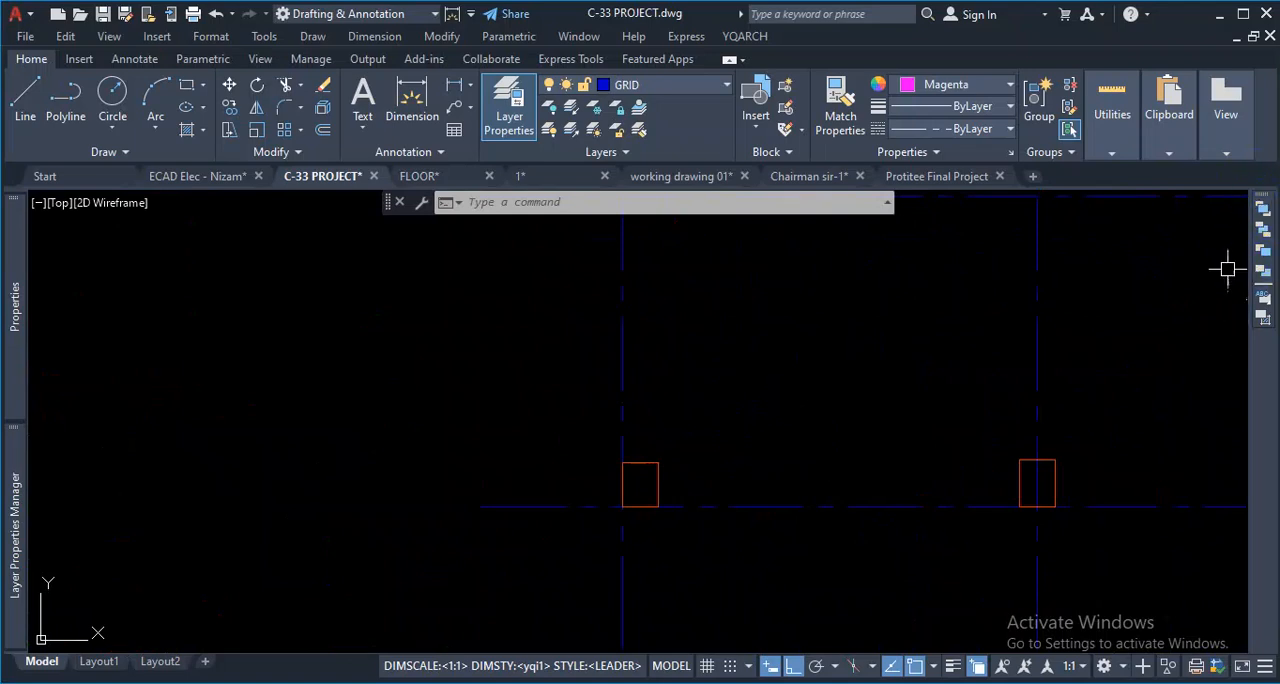
{"action": "left_click", "coordinate": [1262, 206]}
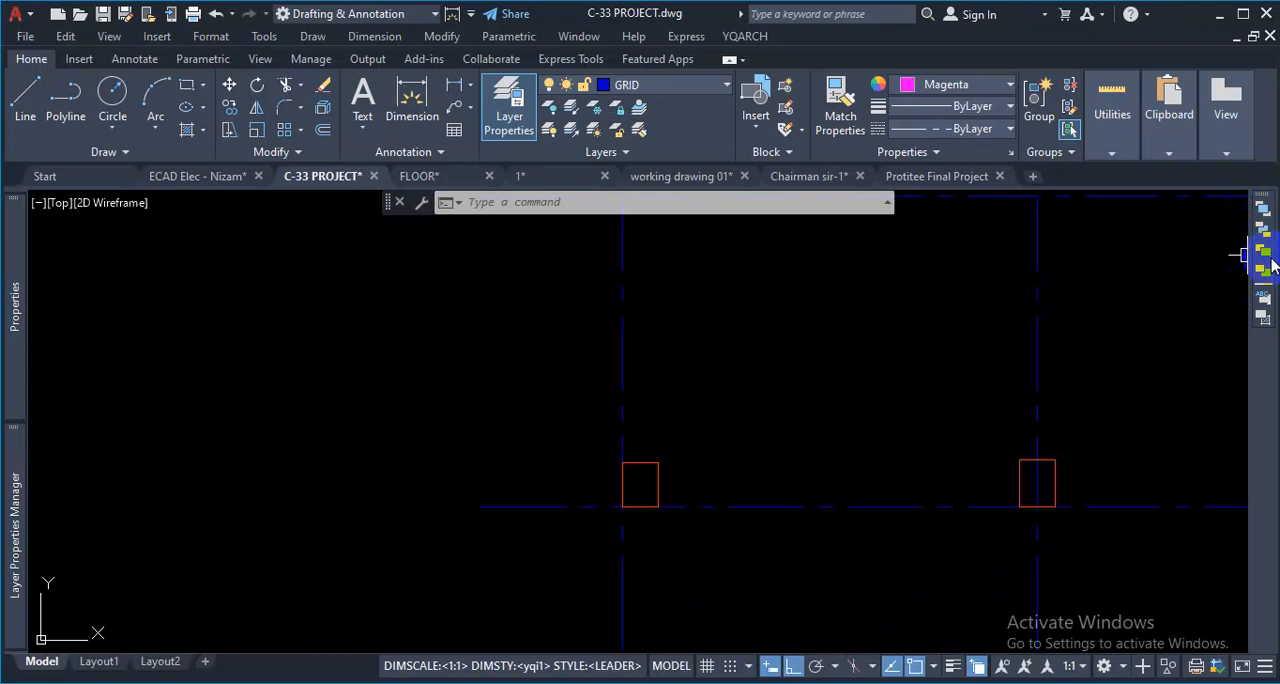
{"action": "scroll", "coordinate": [600, 404], "scroll_direction": "down", "scroll_amount": 4}
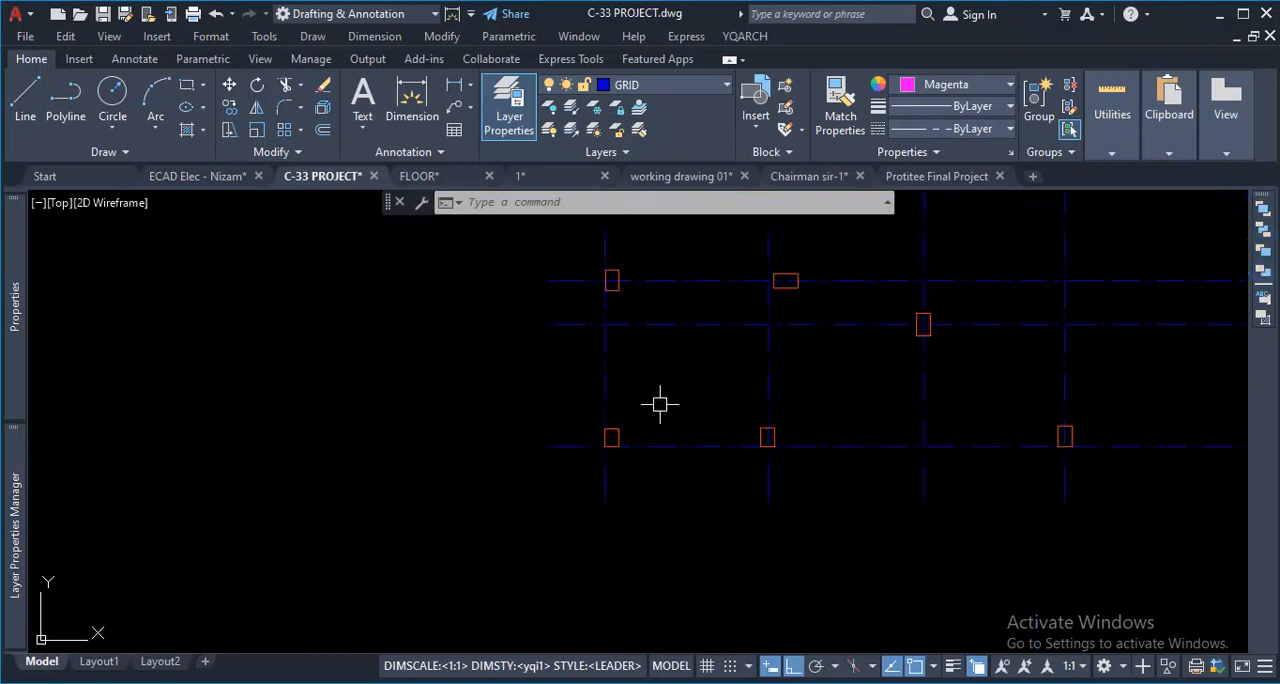
{"action": "scroll", "coordinate": [640, 406], "scroll_direction": "up", "scroll_amount": 2}
{"action": "left_click", "coordinate": [590, 376]}
{"action": "key", "text": "Escape"}
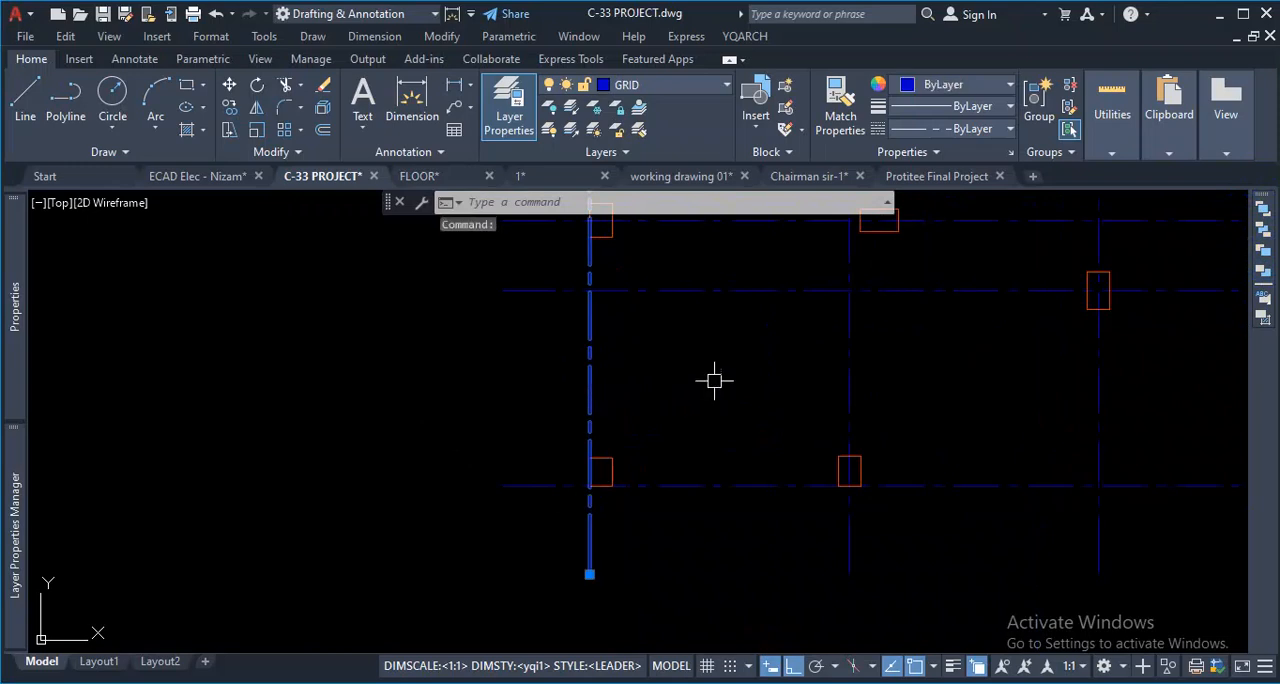
- Review the draw order options for the left vertical grid line and inspect the lowest horizontal grid line against the column outlines
{"action": "right_click", "coordinate": [714, 380]}
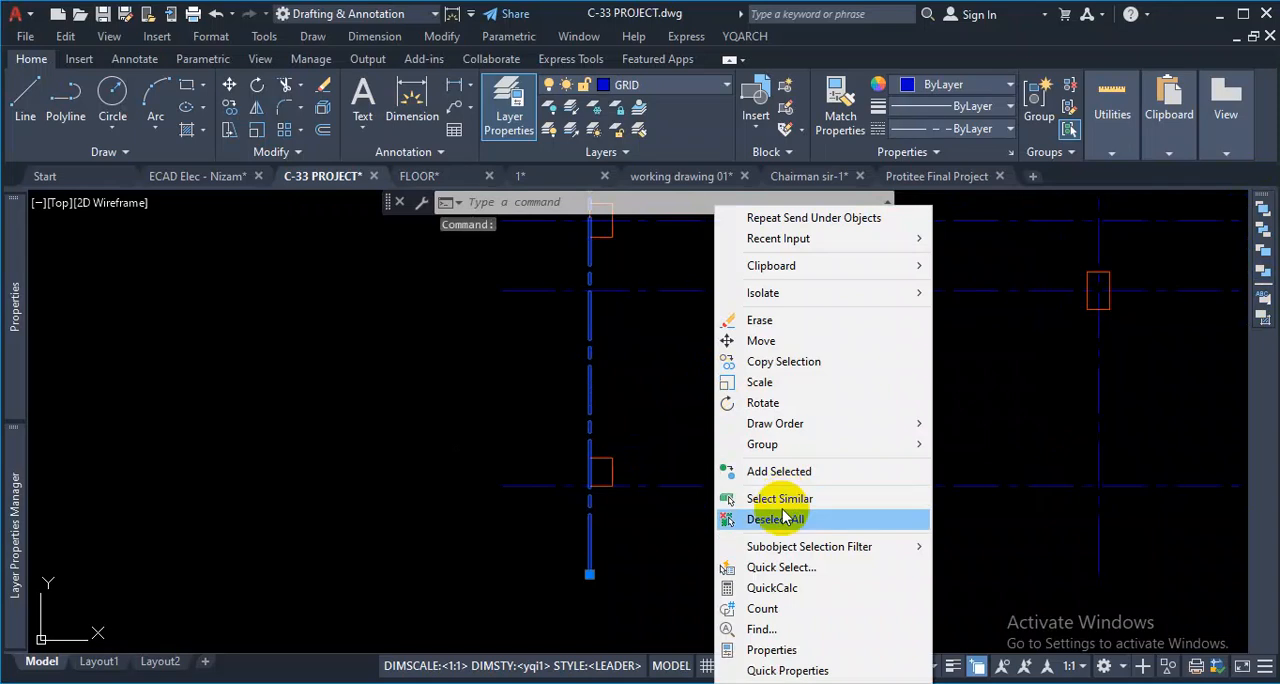
{"action": "mouse_move", "coordinate": [790, 430]}
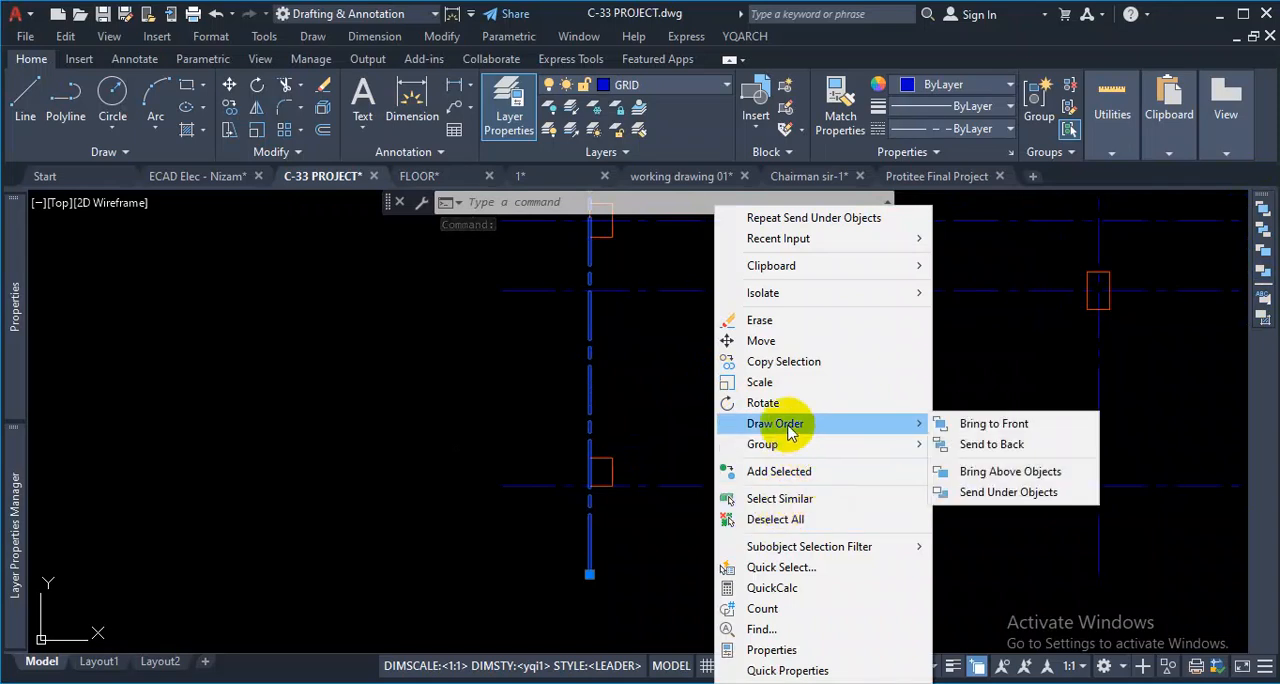
{"action": "mouse_move", "coordinate": [852, 296]}
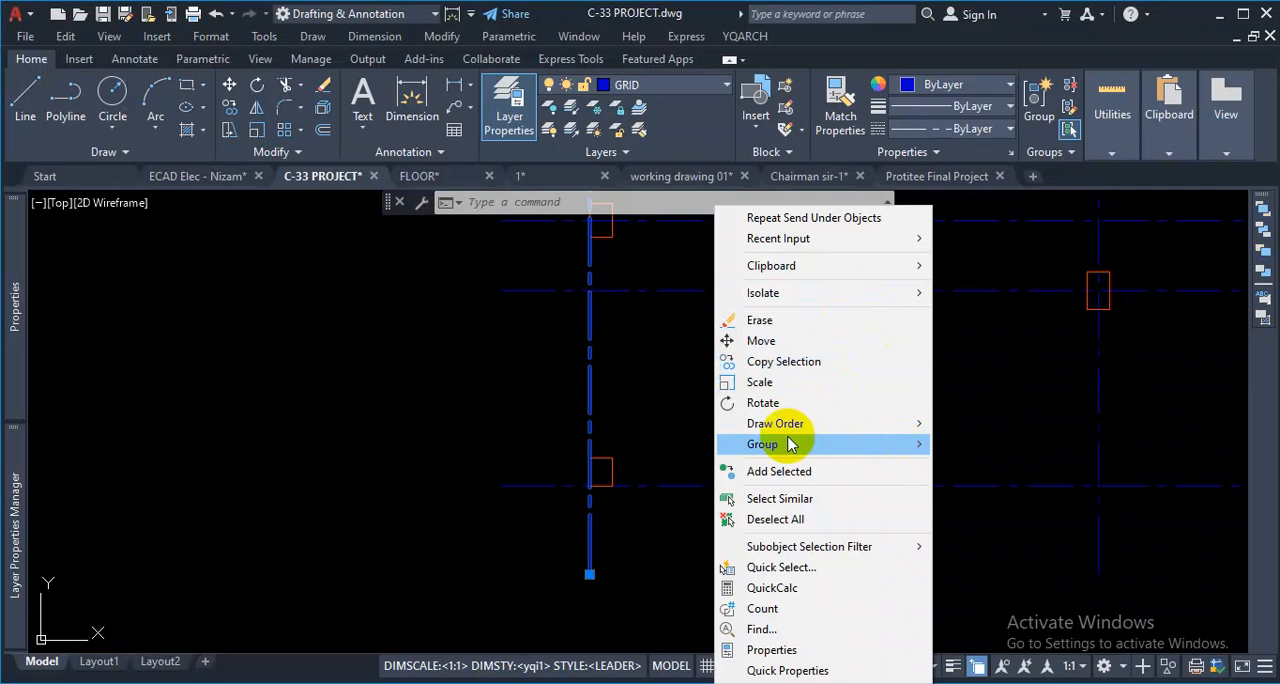
{"action": "key", "text": "Escape"}
{"action": "left_click", "coordinate": [661, 487]}
{"action": "left_click", "coordinate": [663, 487]}
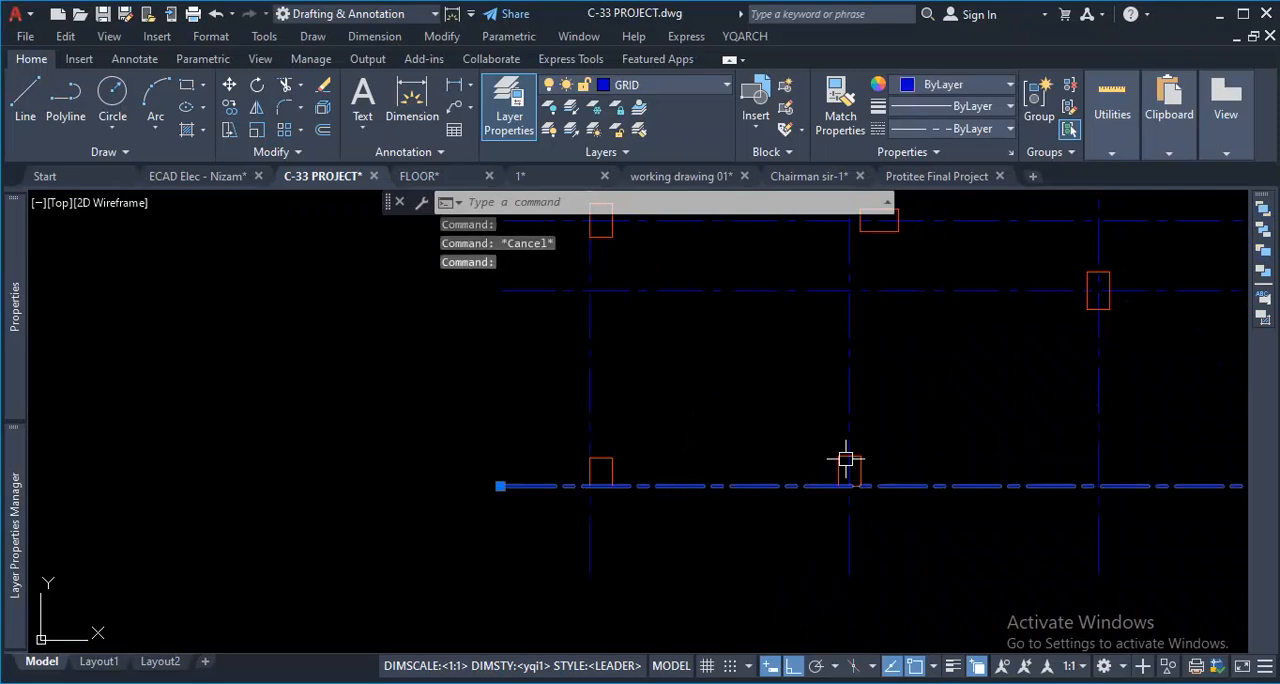
{"action": "key", "text": "Escape"}
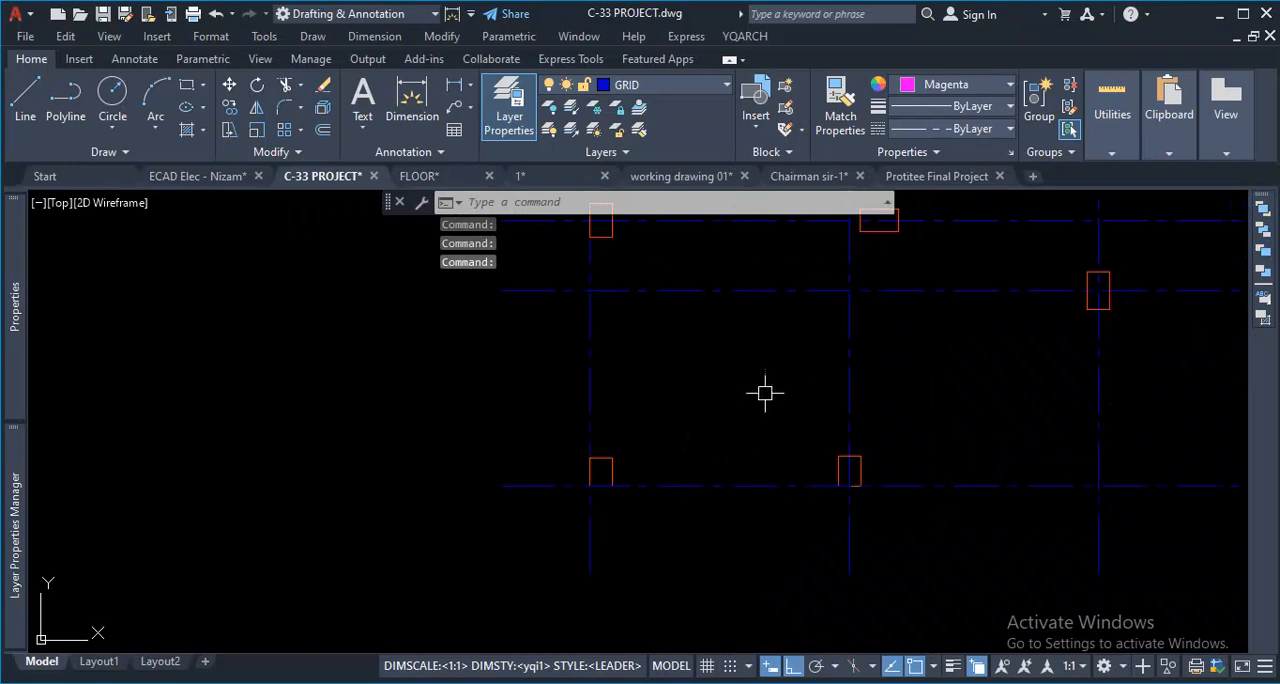
{"action": "left_click", "coordinate": [680, 486]}
{"action": "key", "text": "Escape"}
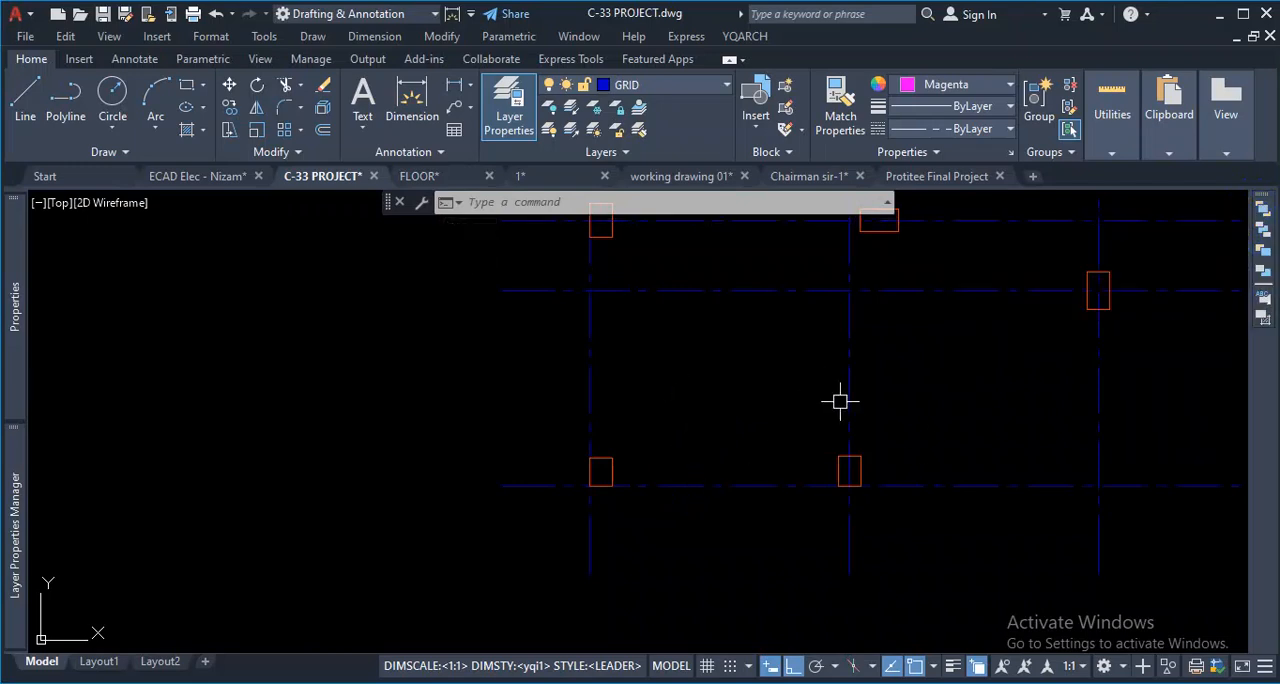
- Examine the whole column layout with its grid lines beside the ground floor plan
{"action": "scroll", "coordinate": [663, 463], "scroll_direction": "down", "scroll_amount": 5}
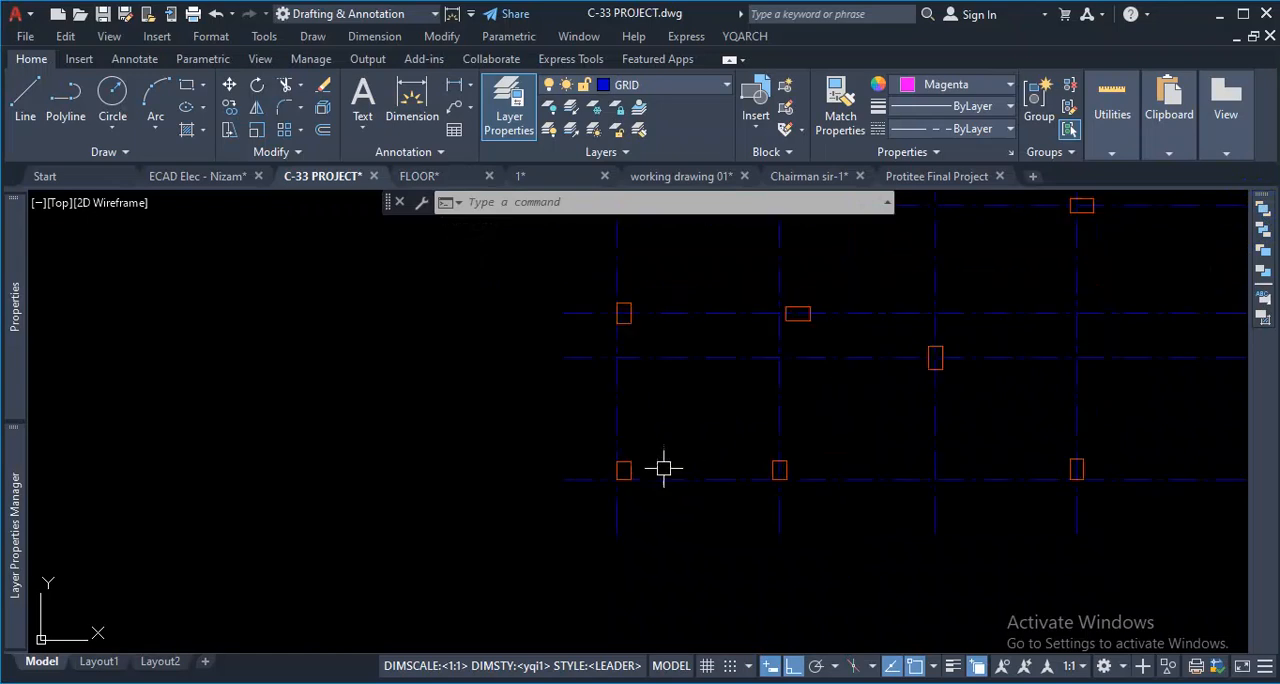
{"action": "scroll", "coordinate": [929, 366], "scroll_direction": "up", "scroll_amount": 3}
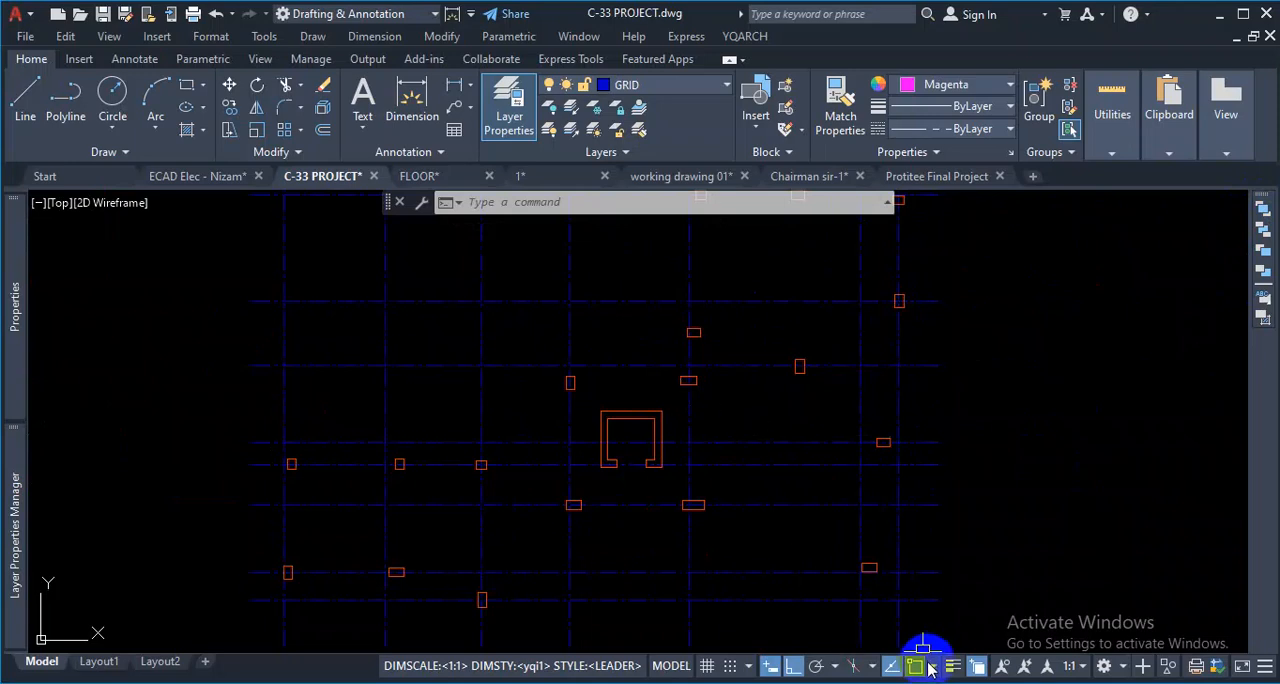
{"action": "scroll", "coordinate": [530, 436], "scroll_direction": "down", "scroll_amount": 5}
{"action": "scroll", "coordinate": [766, 371], "scroll_direction": "up", "scroll_amount": 2}
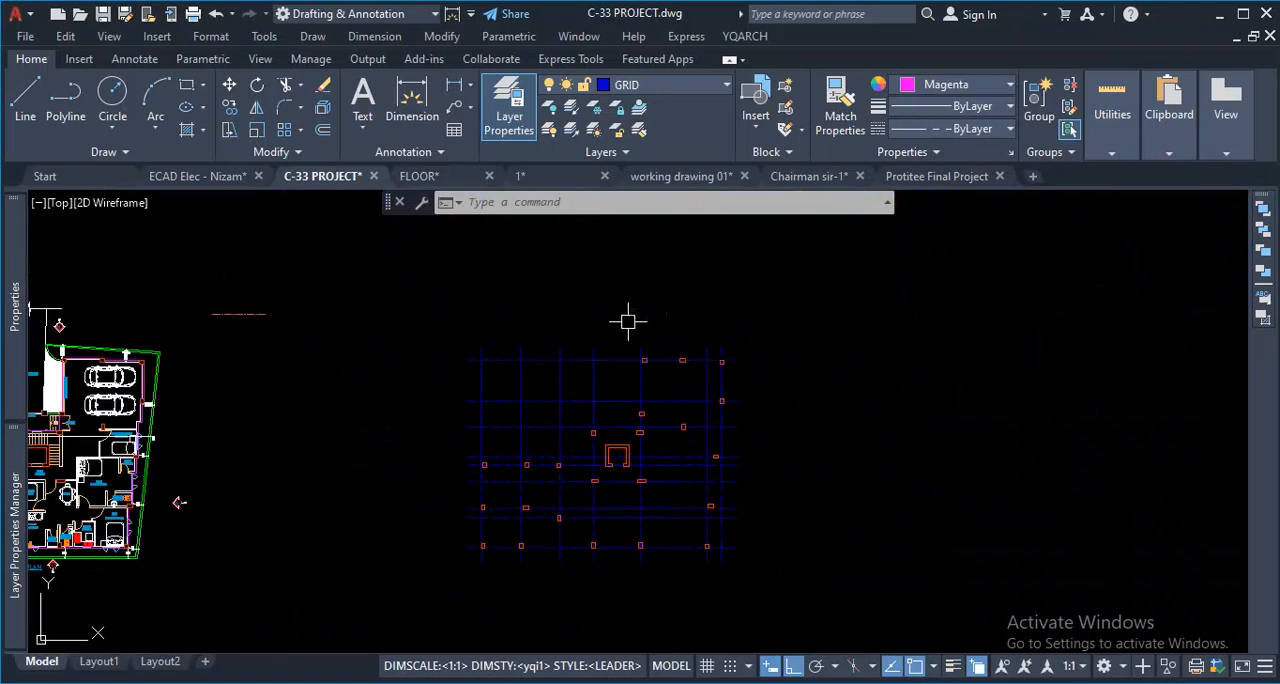
{"action": "scroll", "coordinate": [745, 518], "scroll_direction": "down", "scroll_amount": 5}
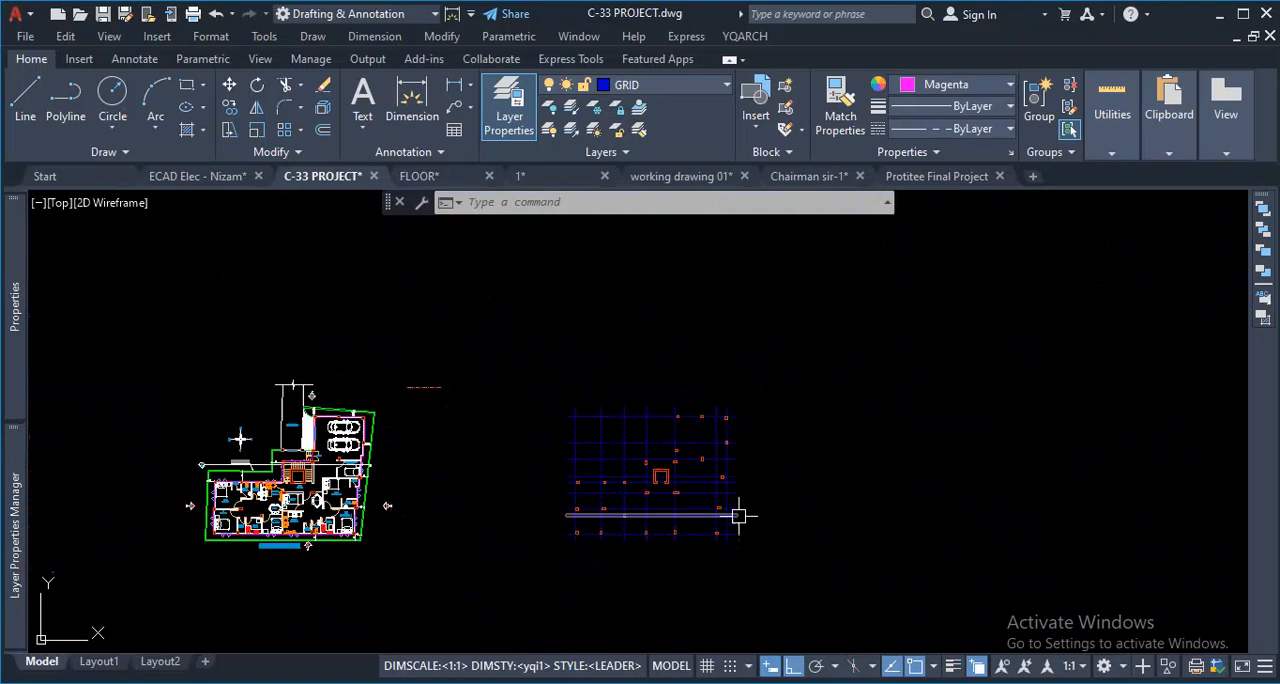
{"action": "scroll", "coordinate": [682, 545], "scroll_direction": "up", "scroll_amount": 2}
{"action": "scroll", "coordinate": [740, 526], "scroll_direction": "up", "scroll_amount": 2}
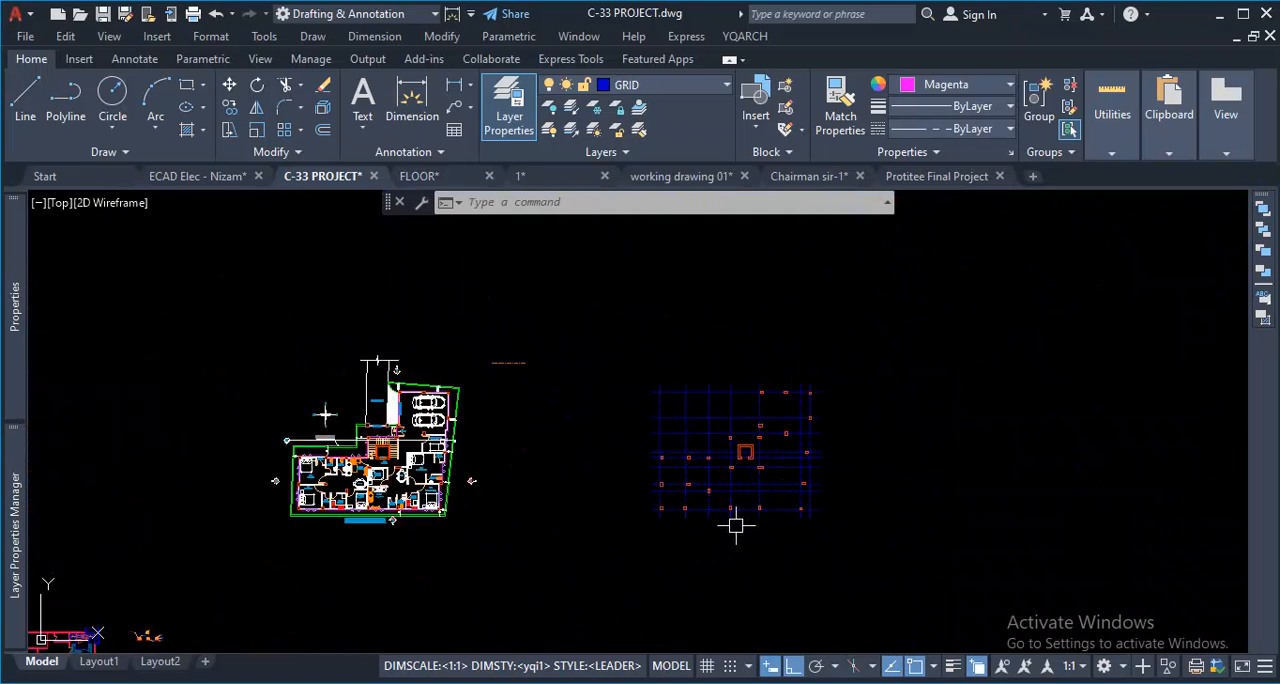
{"action": "scroll", "coordinate": [613, 386], "scroll_direction": "up", "scroll_amount": 2}
{"action": "scroll", "coordinate": [594, 372], "scroll_direction": "down", "scroll_amount": 3}
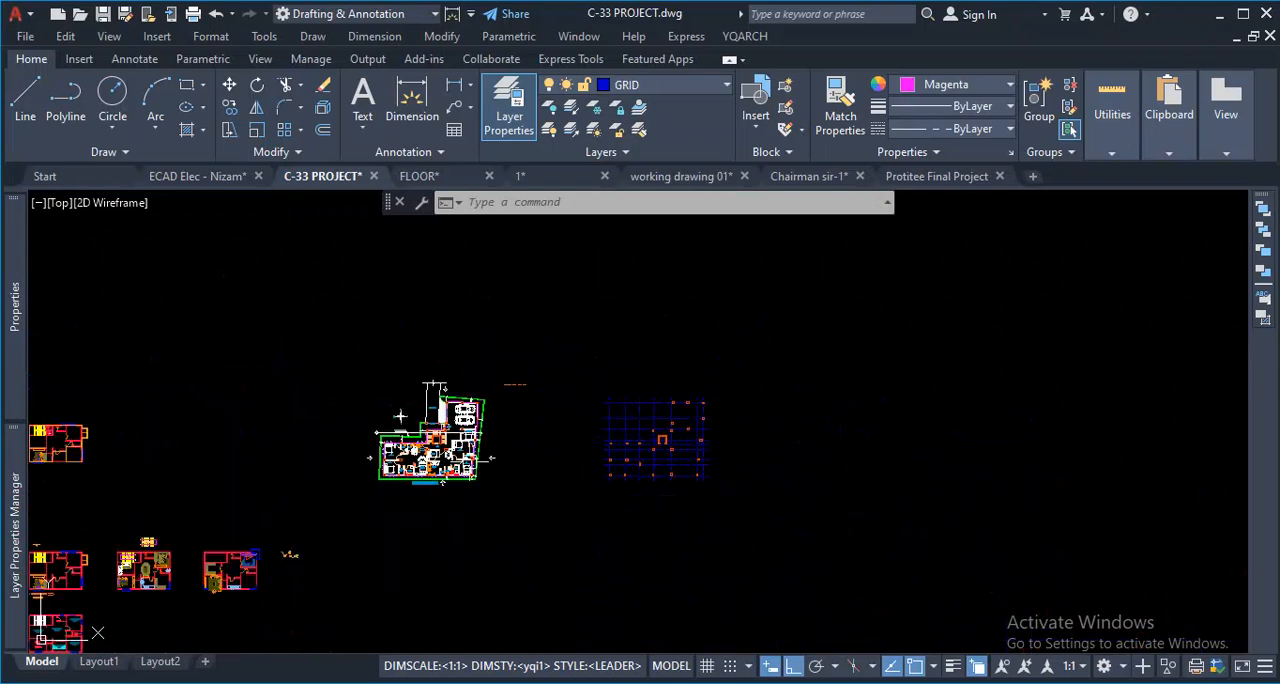
{"action": "scroll", "coordinate": [640, 386], "scroll_direction": "up", "scroll_amount": 2}
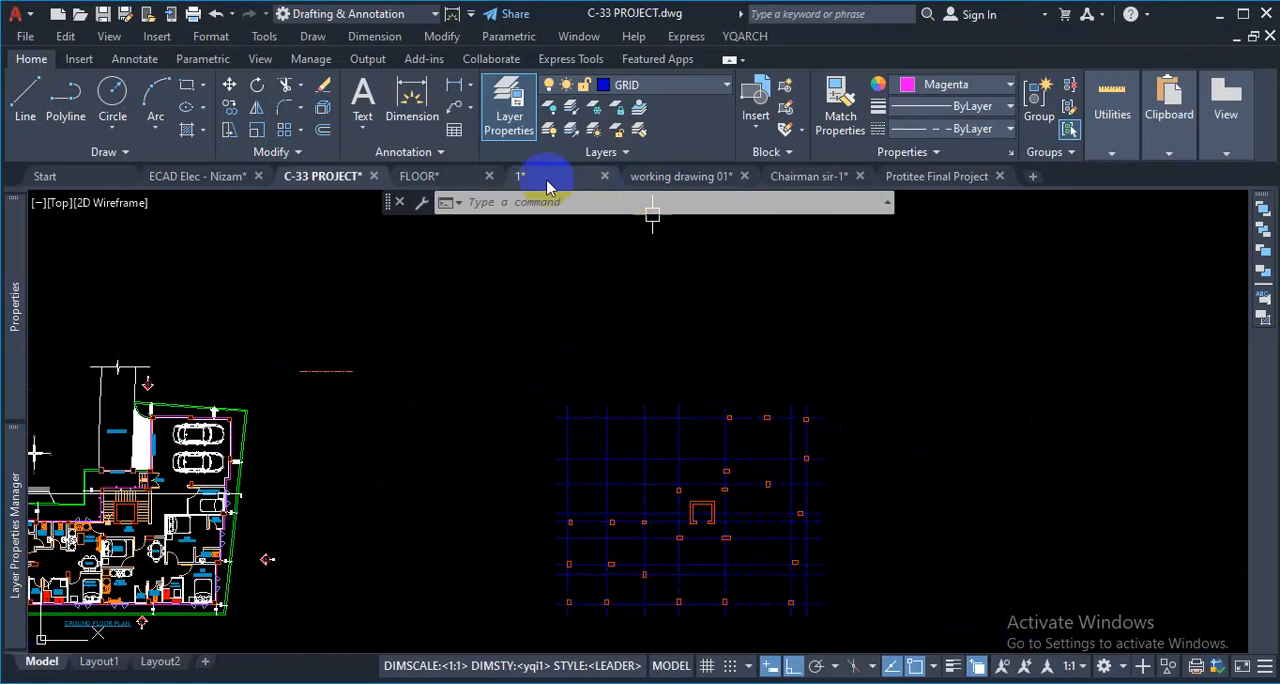
- Switch to drawing 1 and examine the grid labels and dimensions of its COLUMN LAYOUT plan as a reference
{"action": "left_click", "coordinate": [497, 178]}
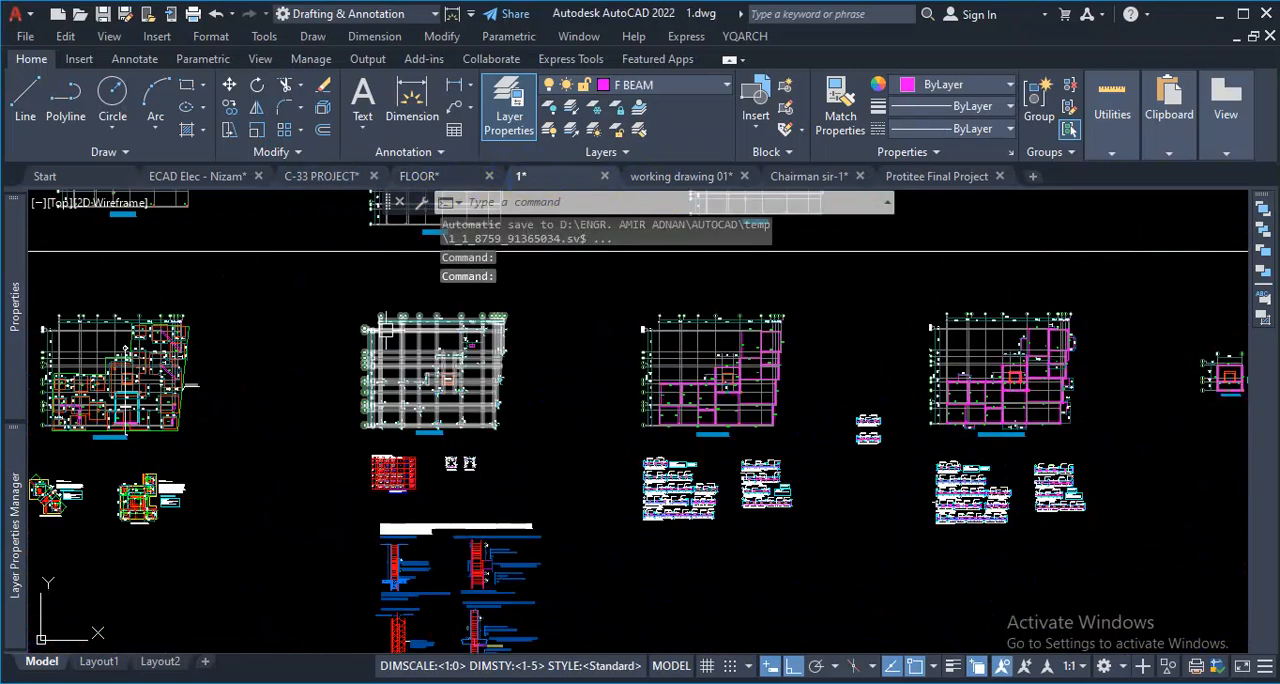
{"action": "scroll", "coordinate": [346, 366], "scroll_direction": "up", "scroll_amount": 4}
{"action": "scroll", "coordinate": [489, 440], "scroll_direction": "down", "scroll_amount": 1}
{"action": "scroll", "coordinate": [500, 430], "scroll_direction": "down", "scroll_amount": 4}
{"action": "scroll", "coordinate": [465, 462], "scroll_direction": "up", "scroll_amount": 3}
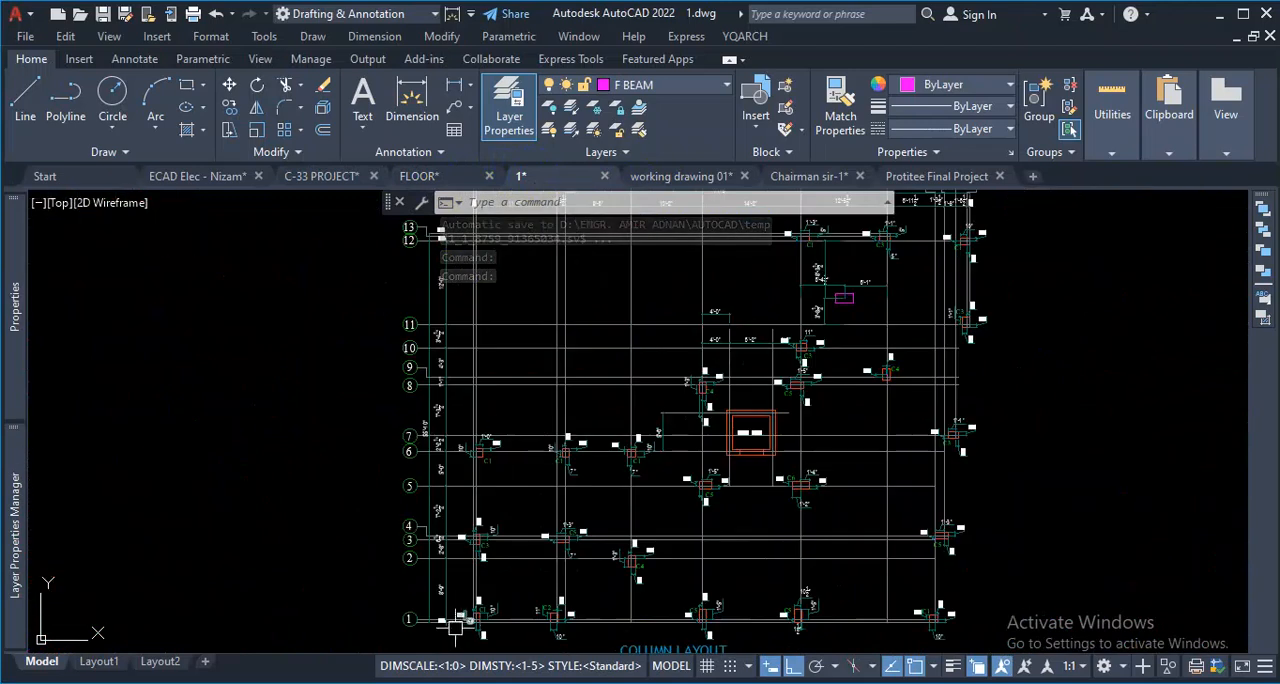
{"action": "scroll", "coordinate": [465, 462], "scroll_direction": "down", "scroll_amount": 1}
{"action": "scroll", "coordinate": [456, 352], "scroll_direction": "down", "scroll_amount": 3}
{"action": "scroll", "coordinate": [476, 478], "scroll_direction": "up", "scroll_amount": 3}
{"action": "scroll", "coordinate": [560, 485], "scroll_direction": "down", "scroll_amount": 1}
{"action": "scroll", "coordinate": [584, 495], "scroll_direction": "down", "scroll_amount": 3}
{"action": "scroll", "coordinate": [570, 490], "scroll_direction": "up", "scroll_amount": 3}
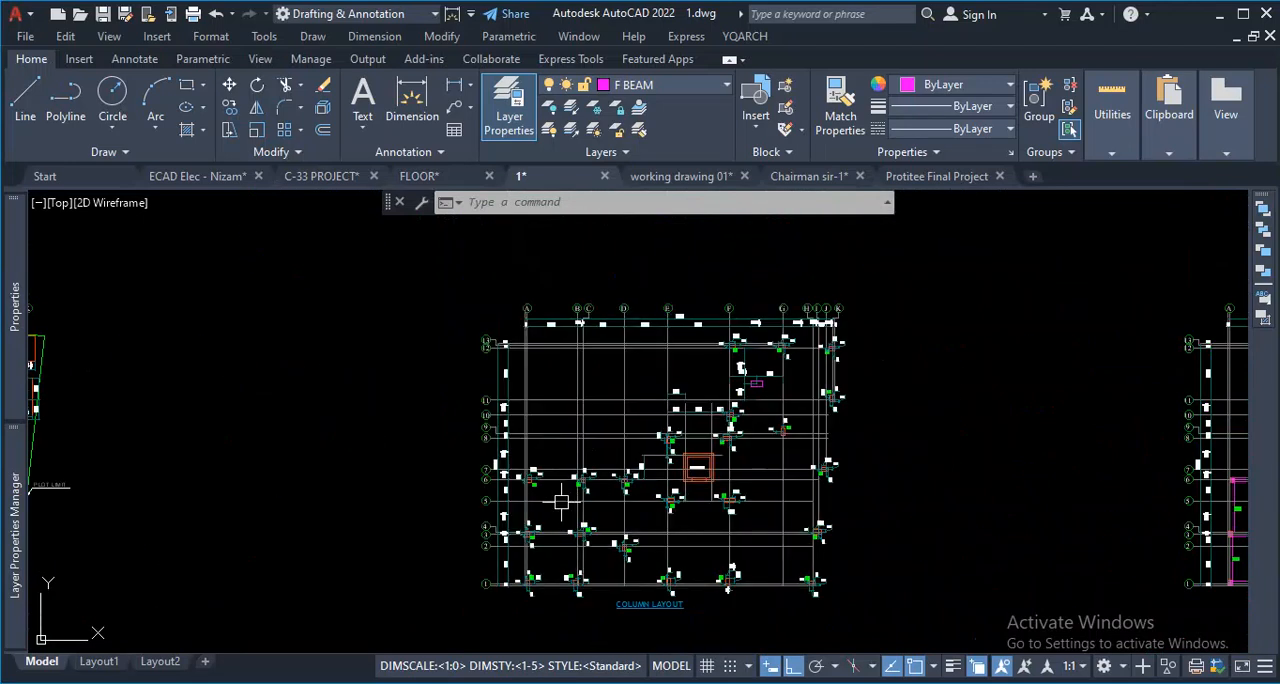
- Mark the lettering direction across the vertical grids and the numbering direction up the horizontal grids with red ink on the reference column layout
{"action": "key", "text": "ctrl+0"}
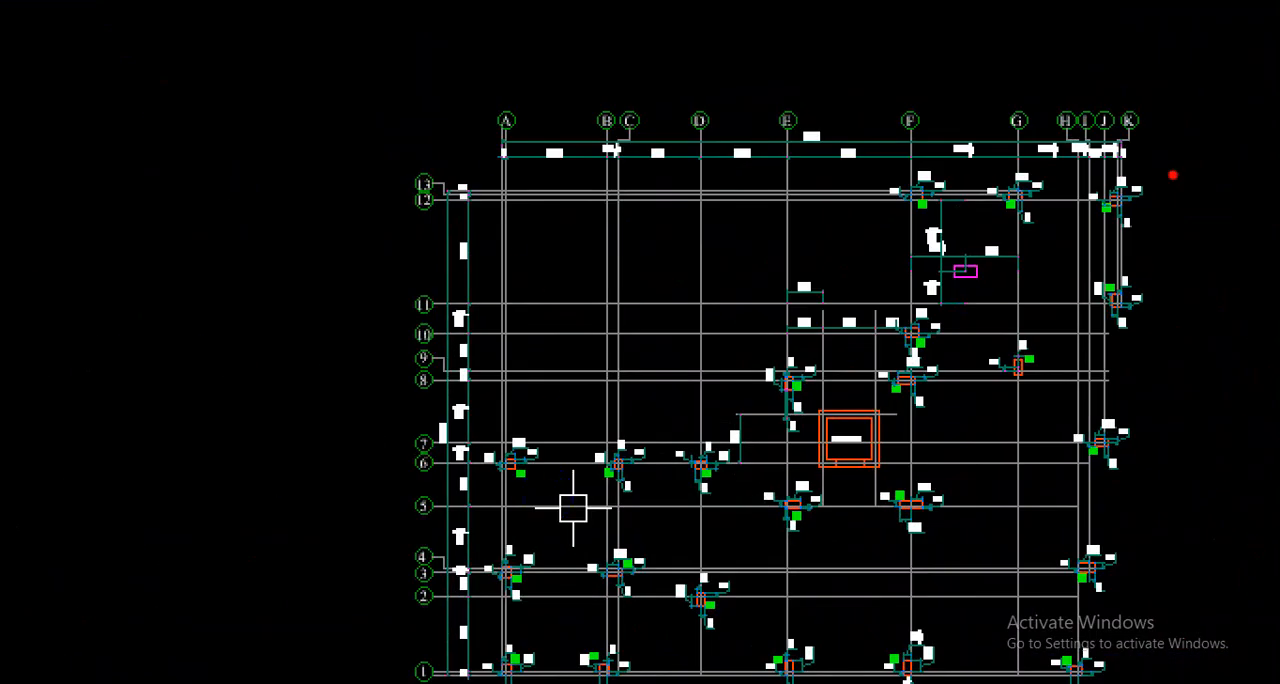
{"action": "mouse_move", "coordinate": [498, 85]}
{"action": "left_mouse_down"}
{"action": "mouse_move", "coordinate": [500, 130]}
{"action": "mouse_move", "coordinate": [909, 127]}
{"action": "mouse_move", "coordinate": [895, 160]}
{"action": "left_mouse_up"}
{"action": "mouse_move", "coordinate": [461, 683]}
{"action": "left_mouse_down"}
{"action": "mouse_move", "coordinate": [455, 460]}
{"action": "mouse_move", "coordinate": [490, 455]}
{"action": "left_mouse_up"}
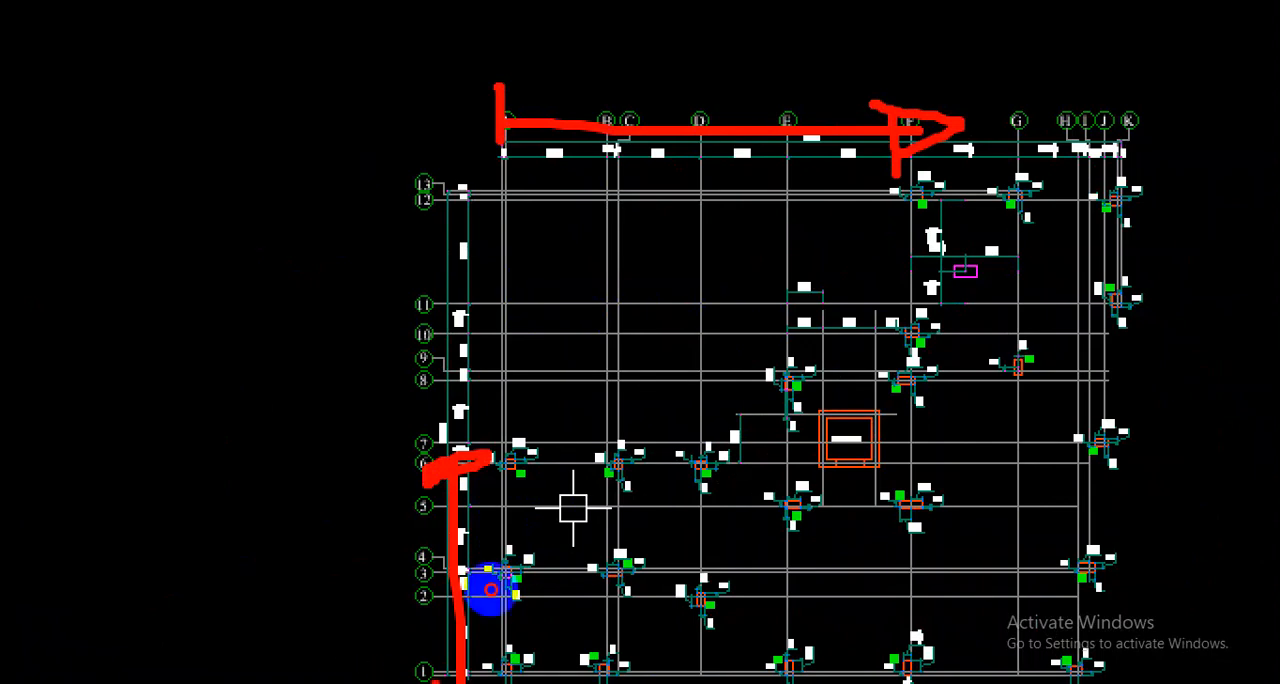
{"action": "left_click_drag", "start_coordinate": [436, 680], "coordinate": [443, 392]}
{"action": "left_click_drag", "start_coordinate": [422, 642], "coordinate": [384, 683]}
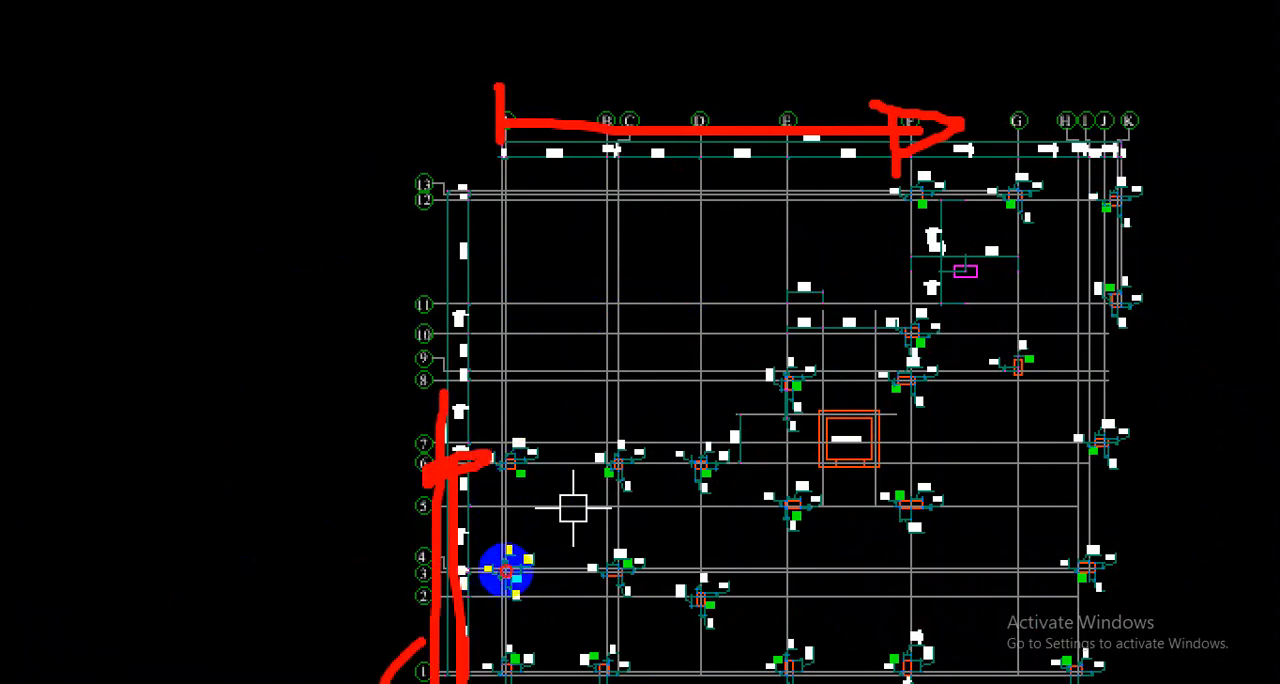
{"action": "left_click_drag", "start_coordinate": [352, 170], "coordinate": [352, 251]}
{"action": "left_click_drag", "start_coordinate": [294, 253], "coordinate": [411, 235]}
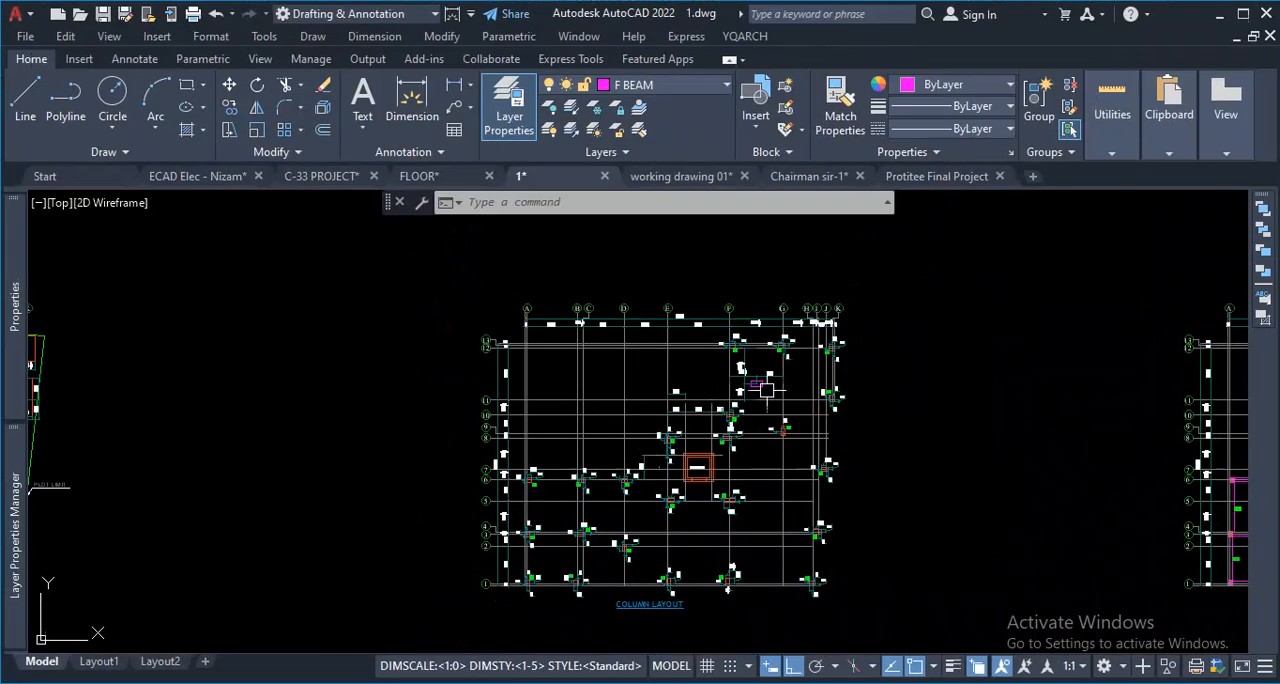
{"action": "scroll", "coordinate": [768, 395], "scroll_direction": "down", "scroll_amount": 8}
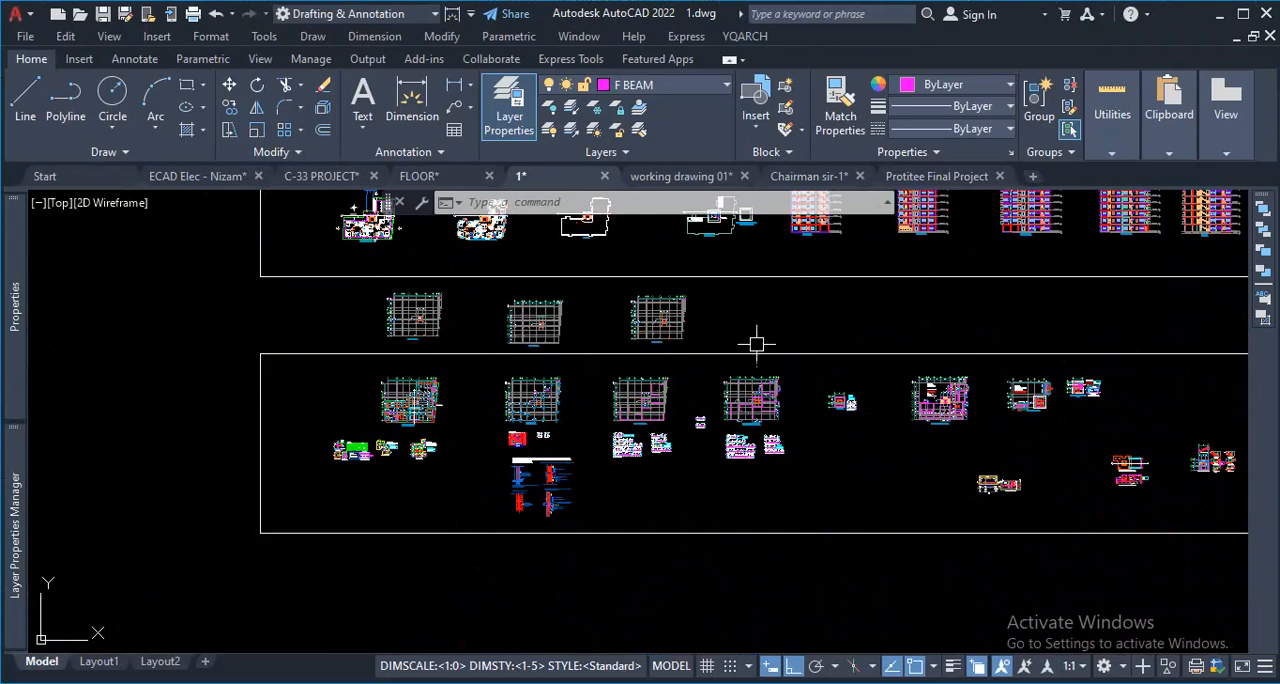
{"action": "scroll", "coordinate": [756, 413], "scroll_direction": "down", "scroll_amount": 4}
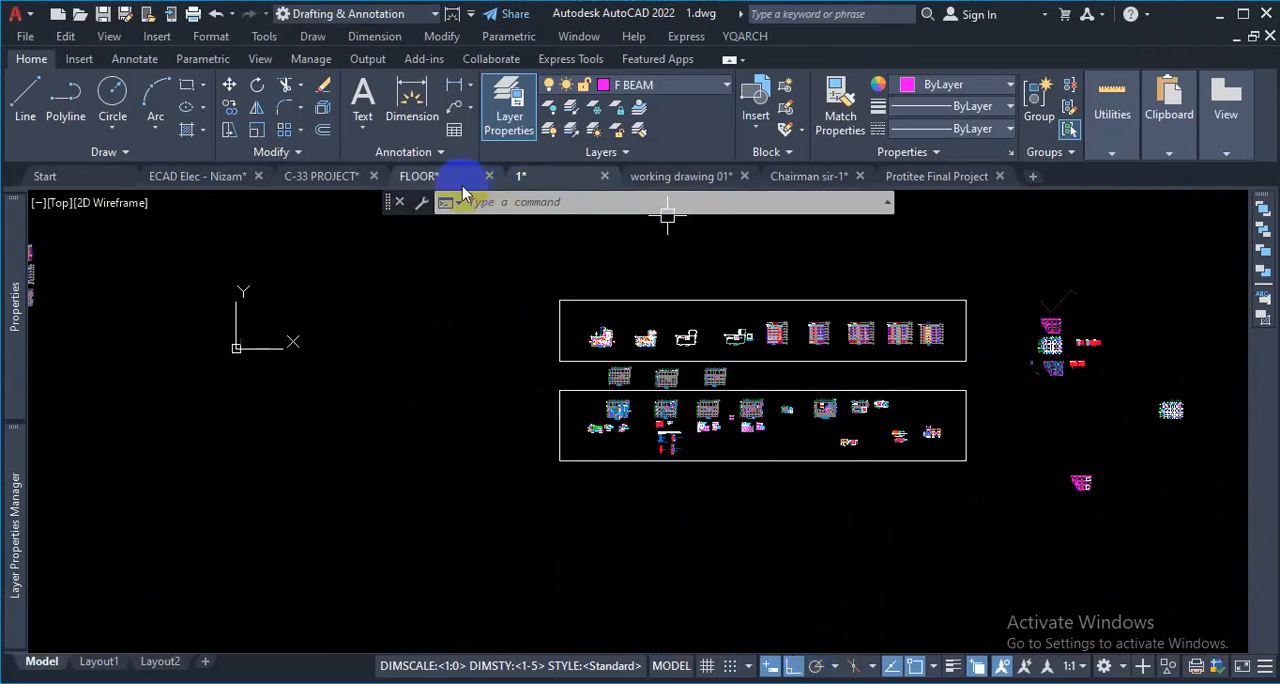
- Return to the C-33 PROJECT drawing and show the empty area beside the upper-left corner of the column grid
{"action": "left_click", "coordinate": [324, 176]}
{"action": "scroll", "coordinate": [695, 427], "scroll_direction": "down", "scroll_amount": 3}
{"action": "scroll", "coordinate": [548, 458], "scroll_direction": "up", "scroll_amount": 3}
{"action": "scroll", "coordinate": [622, 418], "scroll_direction": "down", "scroll_amount": 2}
{"action": "scroll", "coordinate": [745, 490], "scroll_direction": "down", "scroll_amount": 1}
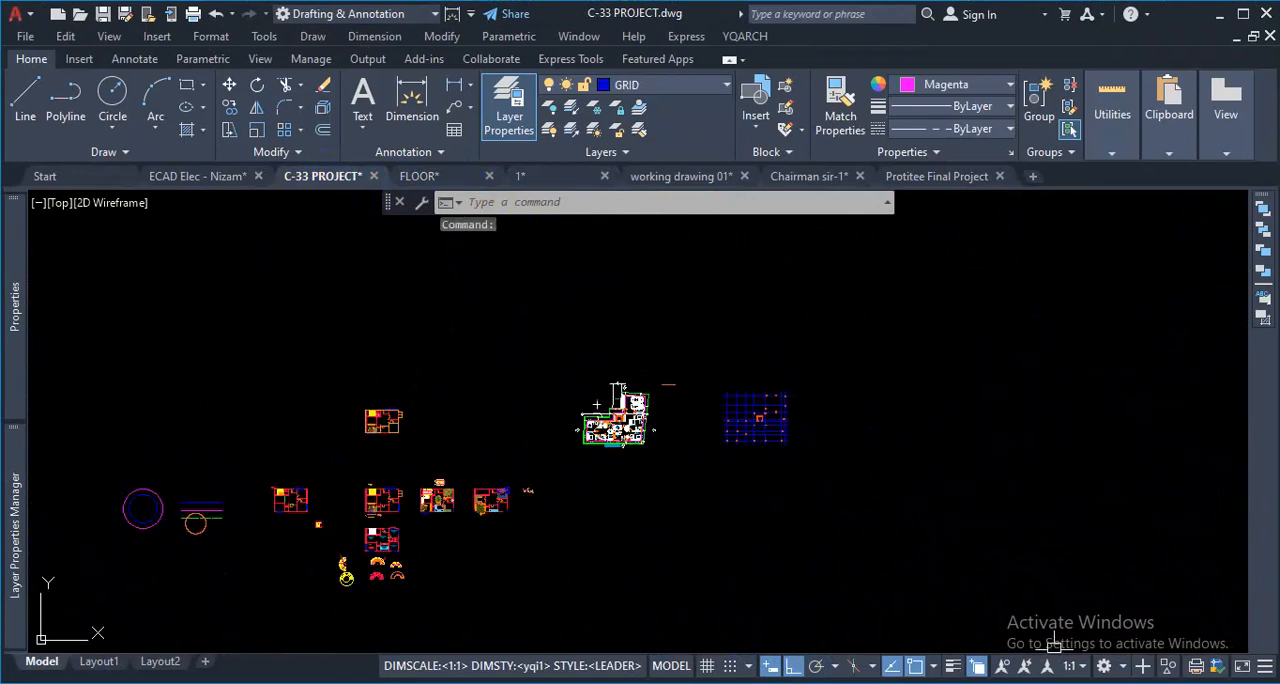
{"action": "scroll", "coordinate": [711, 420], "scroll_direction": "up", "scroll_amount": 3}
{"action": "scroll", "coordinate": [711, 420], "scroll_direction": "up", "scroll_amount": 3}
{"action": "scroll", "coordinate": [708, 415], "scroll_direction": "down", "scroll_amount": 3}
{"action": "scroll", "coordinate": [716, 400], "scroll_direction": "up", "scroll_amount": 4}
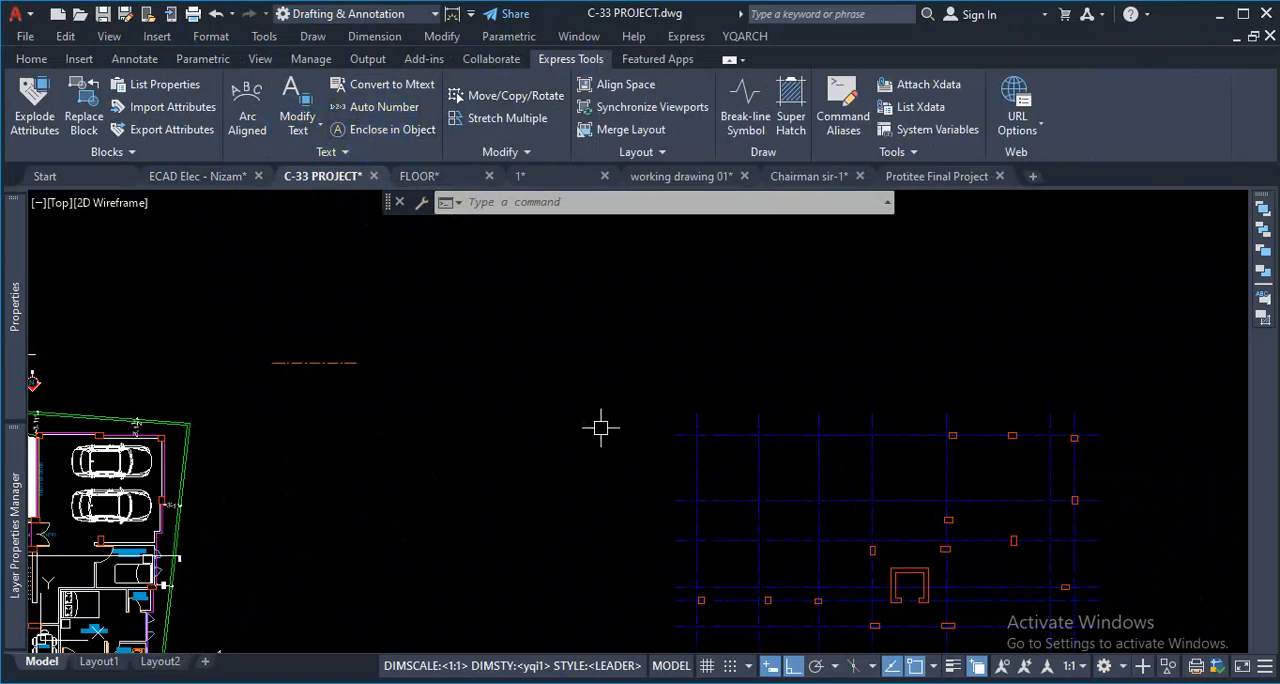
{"action": "scroll", "coordinate": [601, 428], "scroll_direction": "down", "scroll_amount": 2}
{"action": "scroll", "coordinate": [617, 420], "scroll_direction": "up", "scroll_amount": 2}
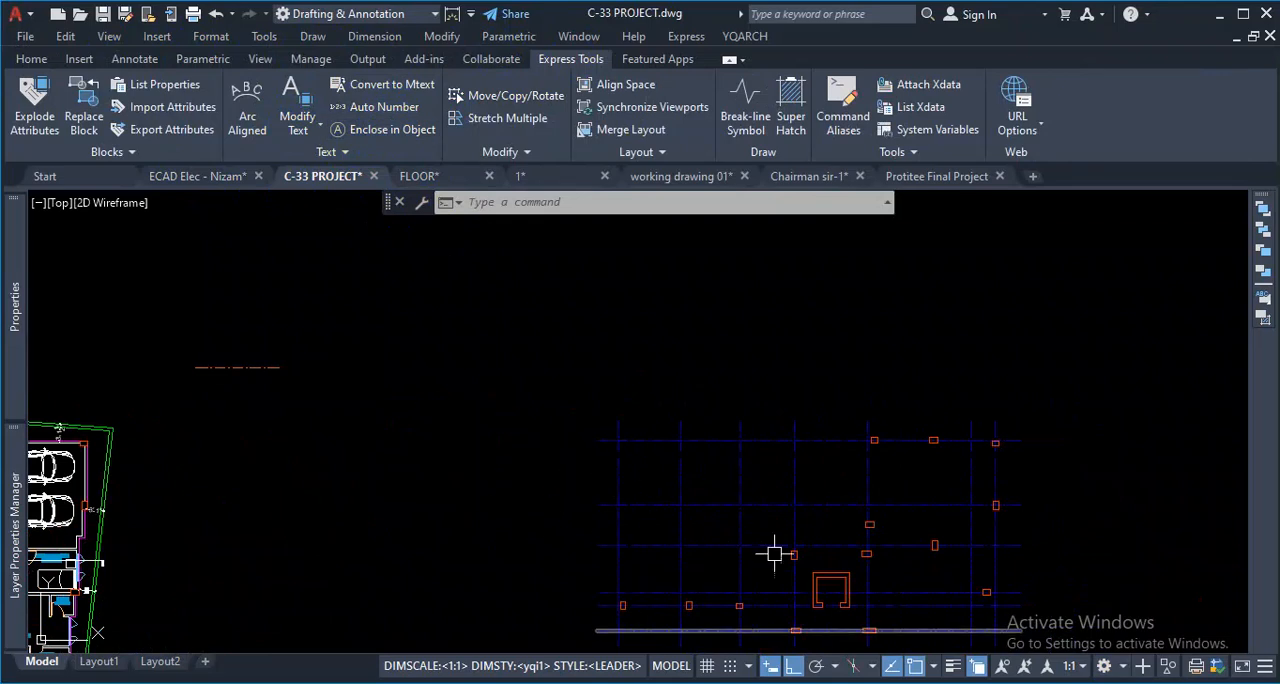
{"action": "scroll", "coordinate": [631, 362], "scroll_direction": "up", "scroll_amount": 2}
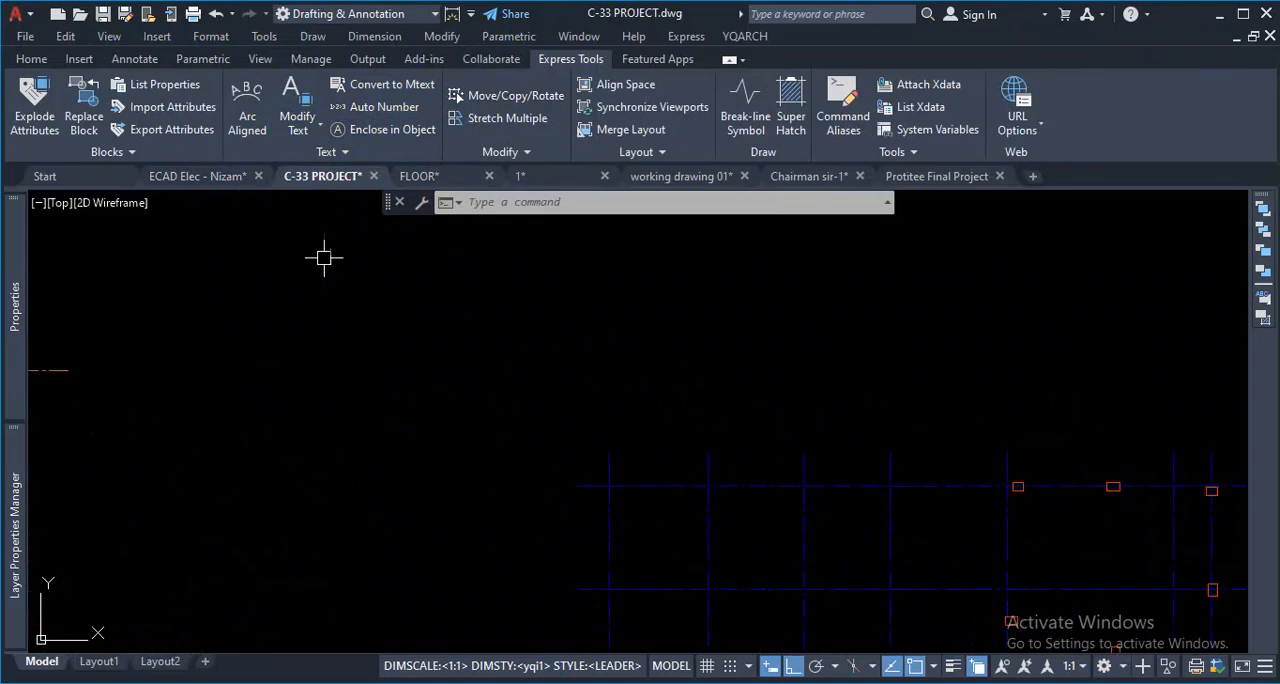
{"action": "left_click", "coordinate": [31, 59]}
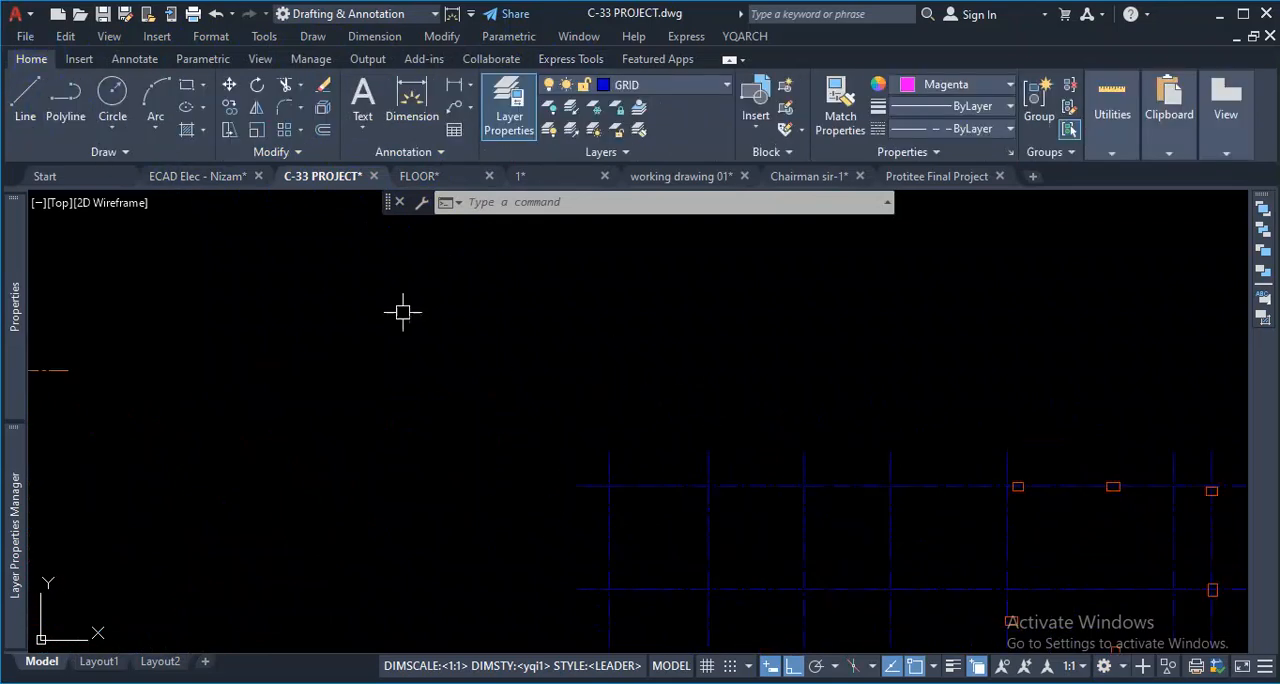
- Place multiline text reading "1" in the LEADER style in the empty area above and left of the column grid
{"action": "left_click", "coordinate": [593, 418]}
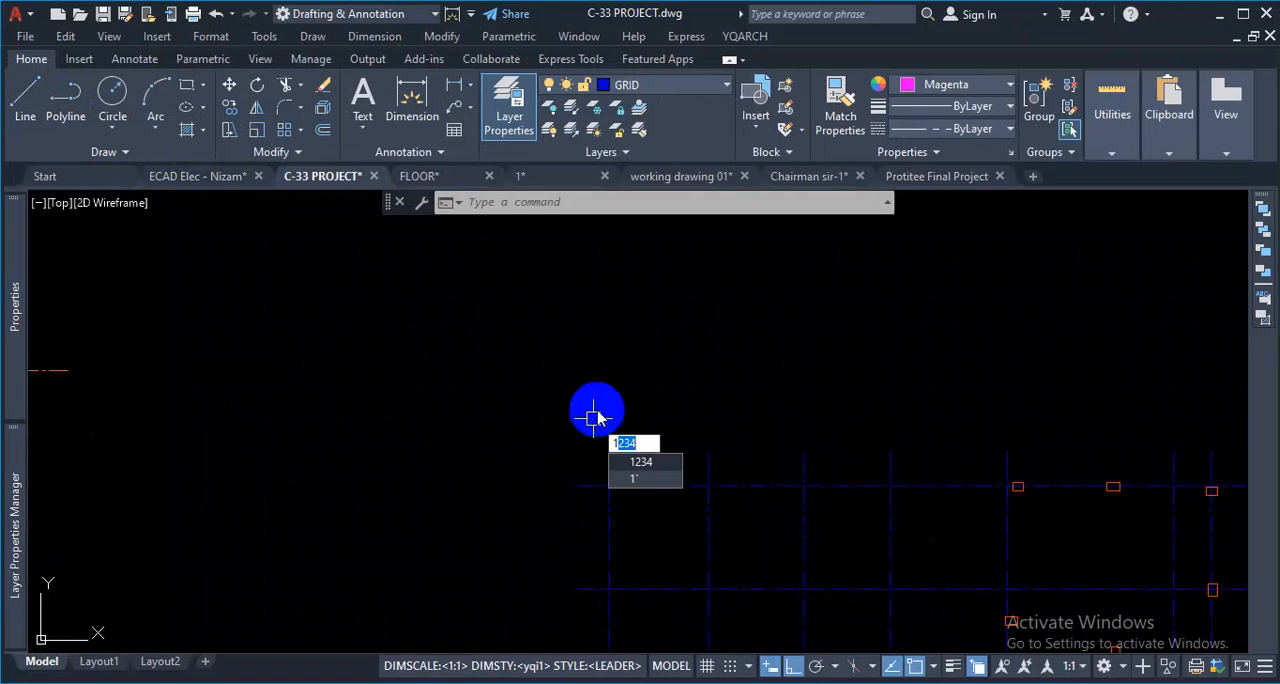
{"action": "key", "text": "Escape"}
{"action": "left_click", "coordinate": [582, 373]}
{"action": "type", "text": "T"}
{"action": "key", "text": "Return"}
{"action": "left_click", "coordinate": [441, 328]}
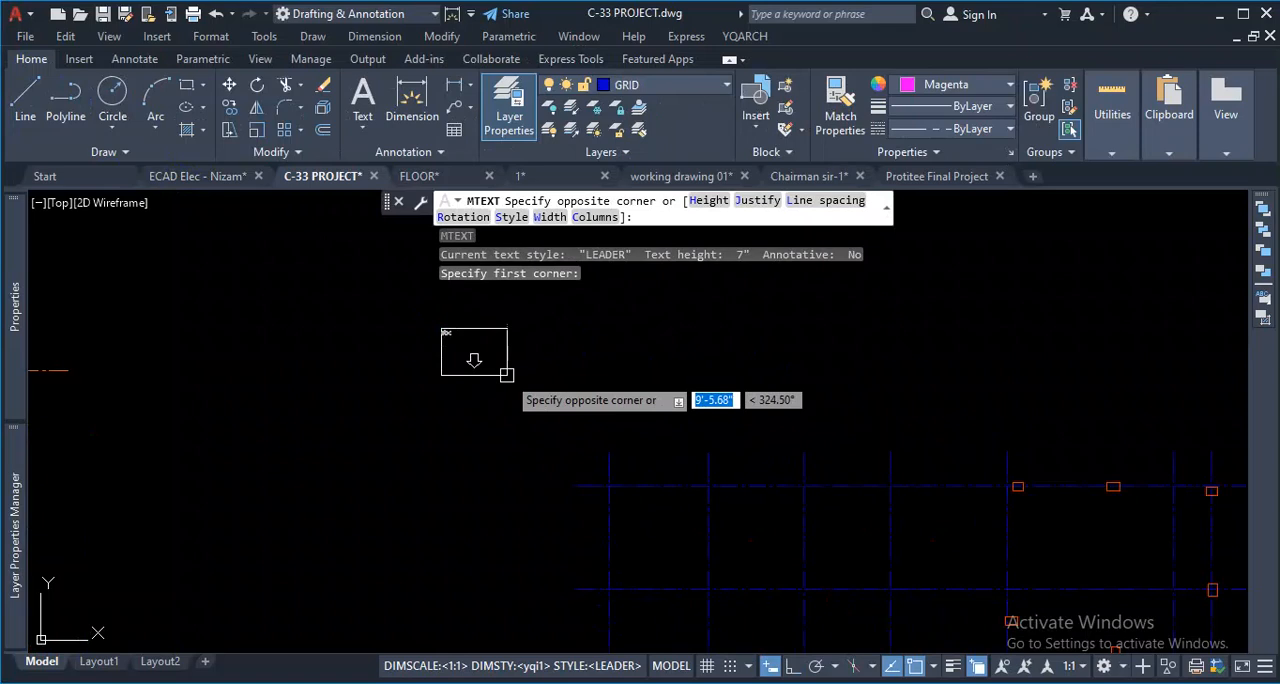
{"action": "left_click", "coordinate": [507, 375]}
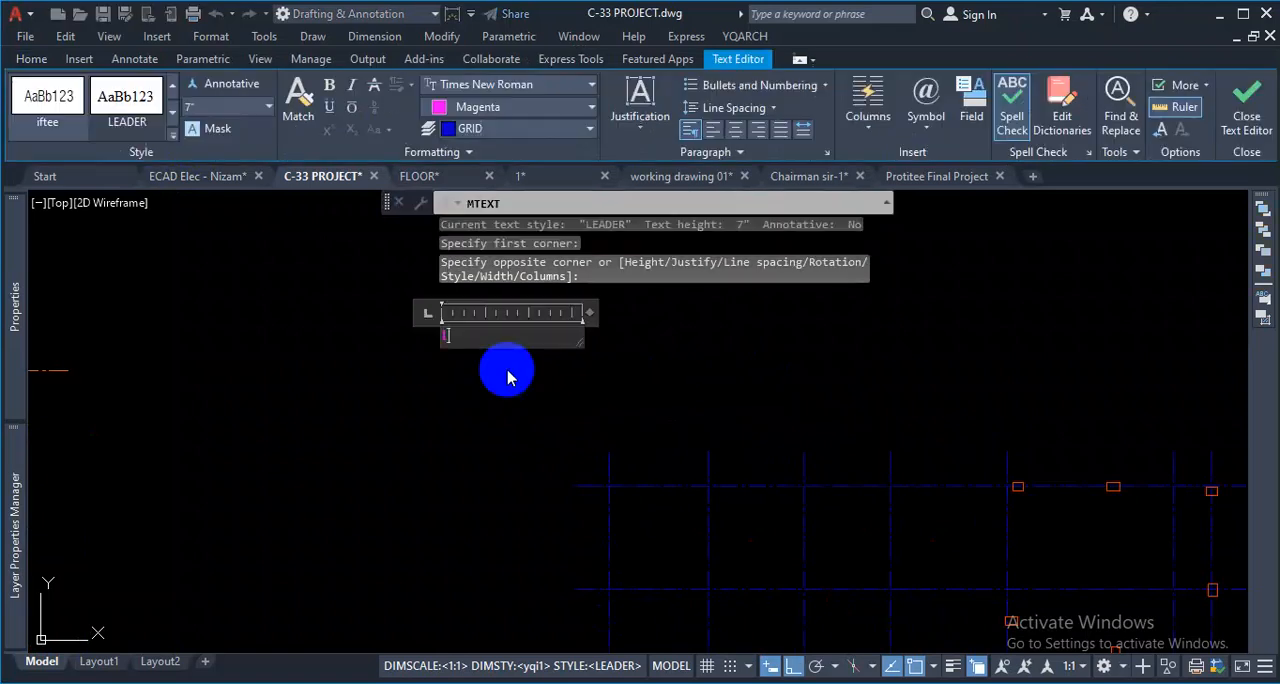
{"action": "left_click_drag", "start_coordinate": [586, 314], "coordinate": [454, 314]}
{"action": "left_click", "coordinate": [428, 337]}
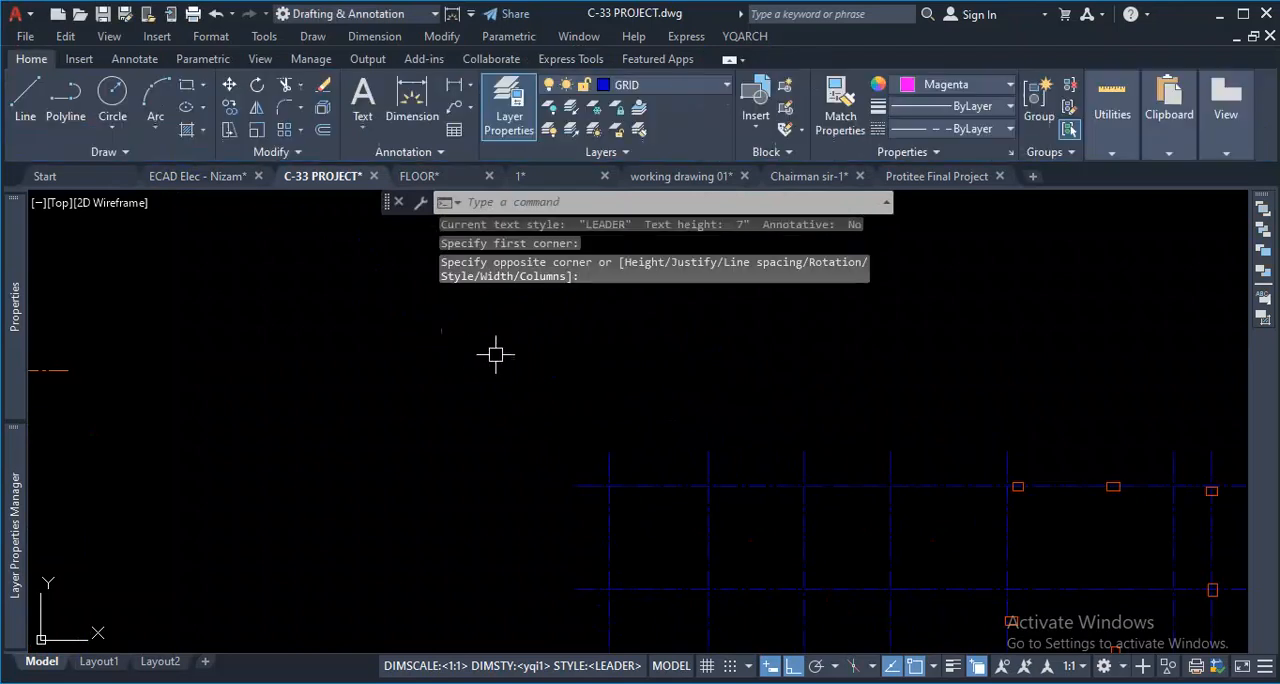
- Set the text height of the "1" label above the column grid to 12 inches
{"action": "left_click", "coordinate": [493, 334]}
{"action": "left_click", "coordinate": [414, 400]}
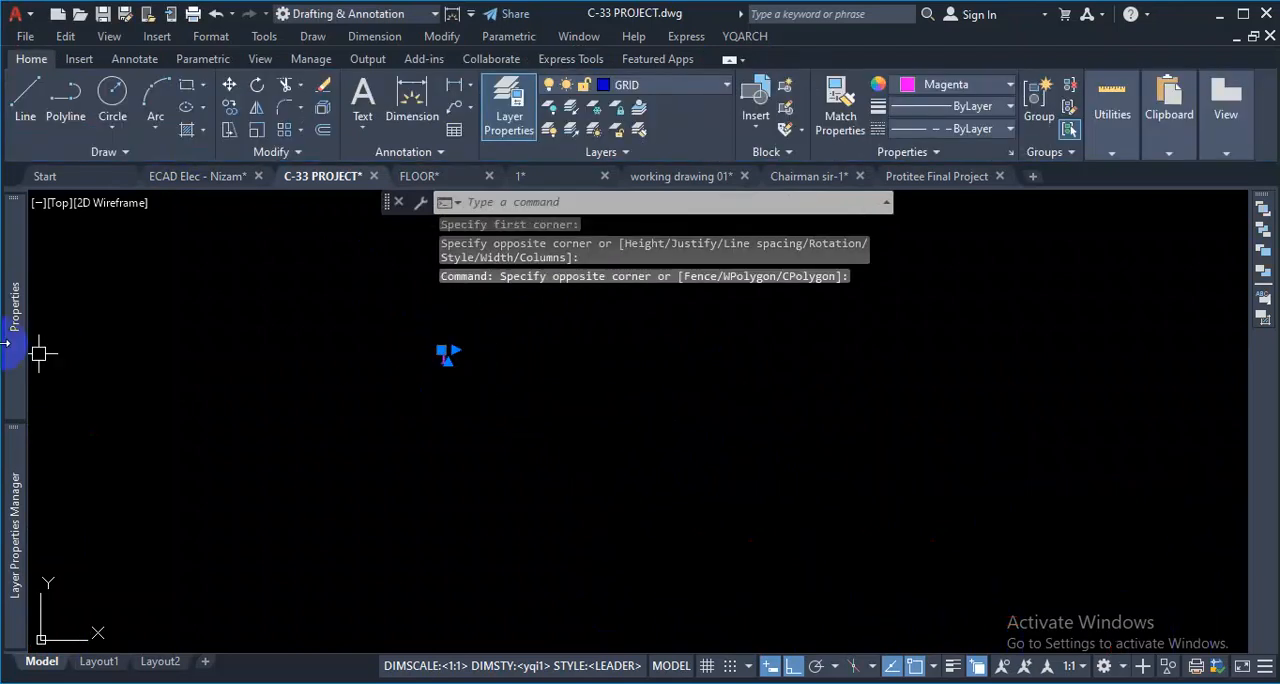
{"action": "mouse_move", "coordinate": [14, 345]}
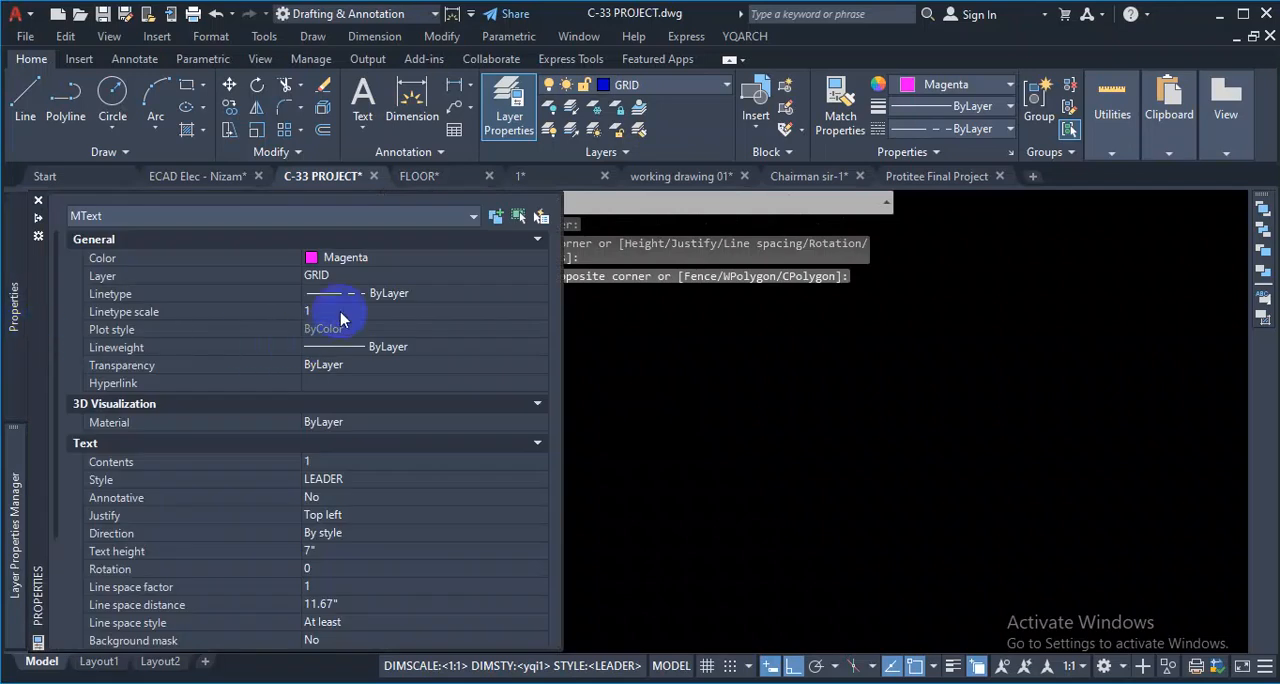
{"action": "left_click", "coordinate": [328, 552]}
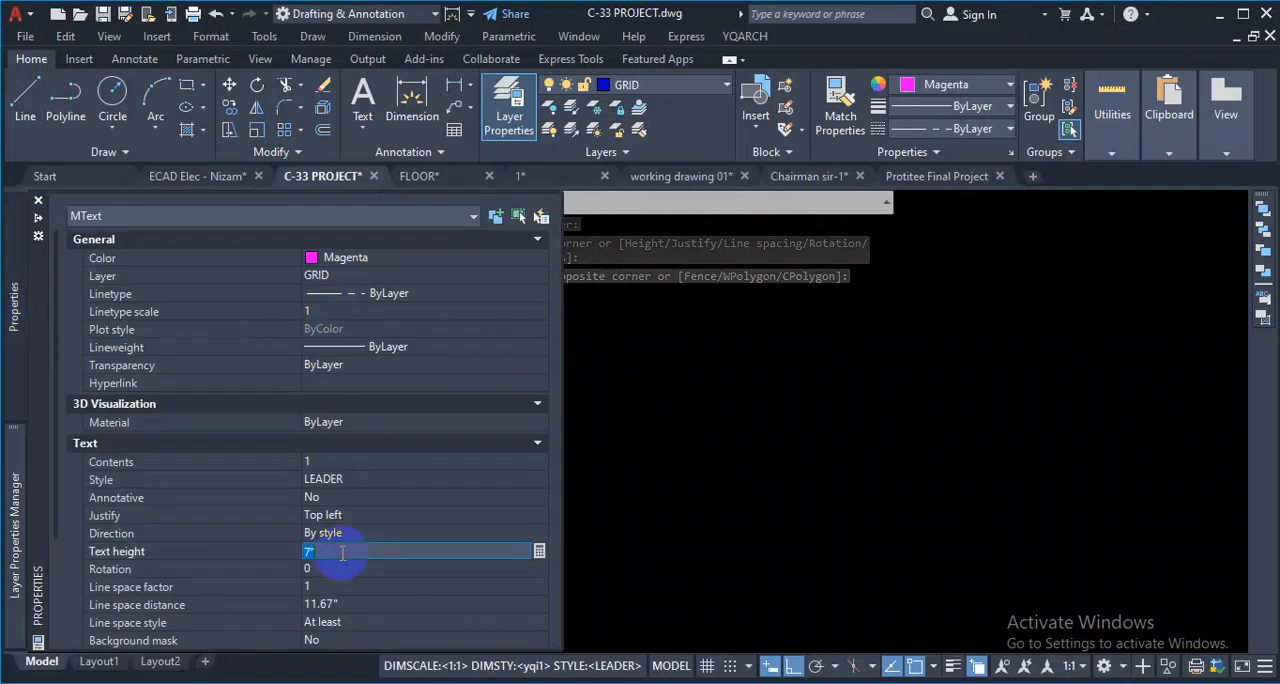
{"action": "type", "text": "12"}
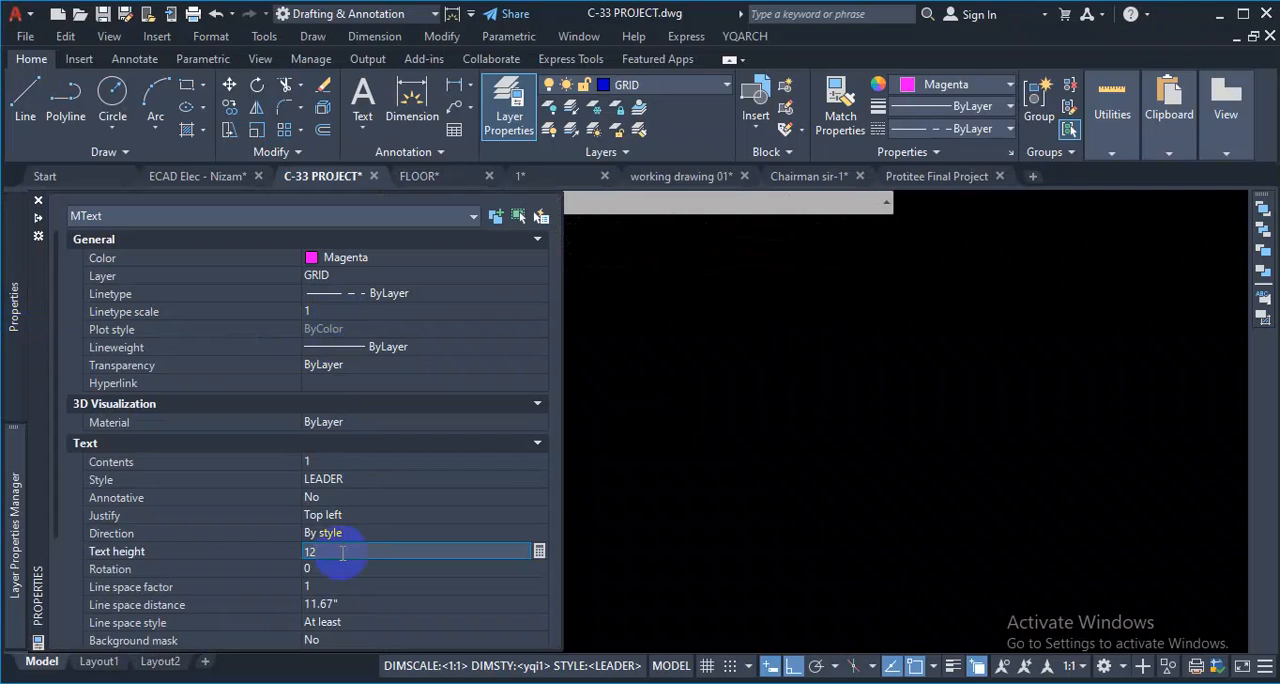
{"action": "key", "text": "Return"}
{"action": "scroll", "coordinate": [588, 470], "scroll_direction": "down", "scroll_amount": 2}
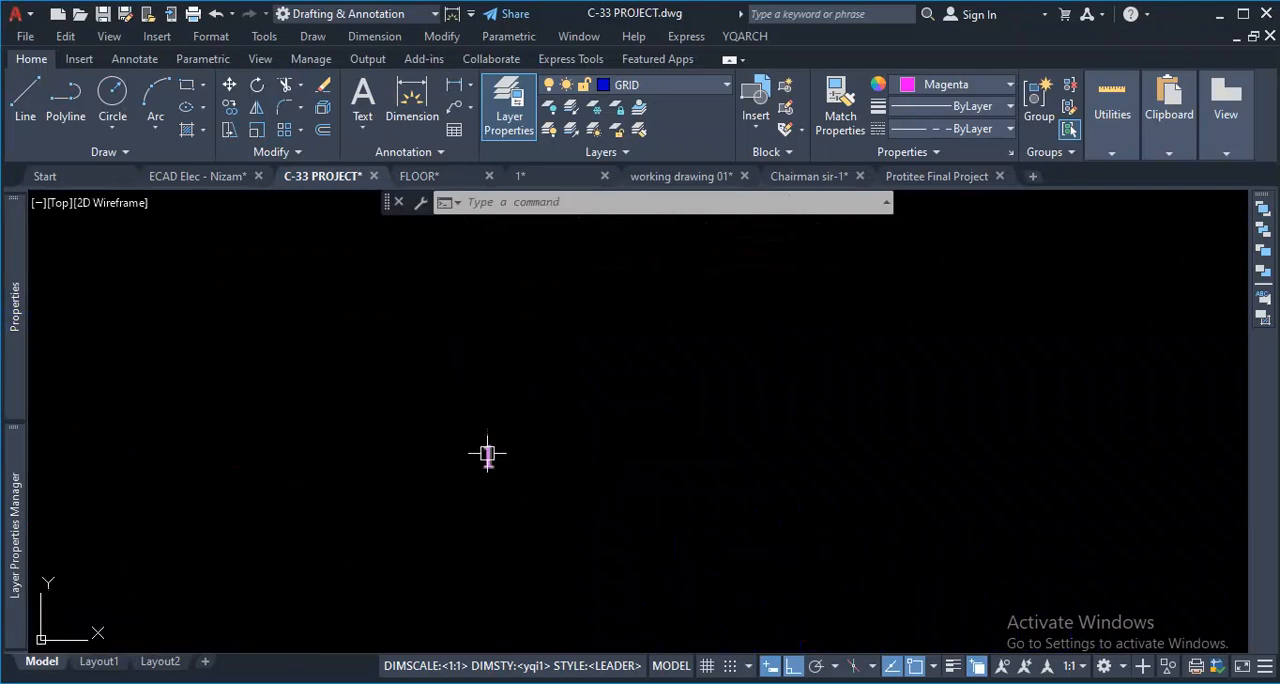
- Set the text height of the "1" label to 15 inches
{"action": "mouse_move", "coordinate": [28, 381]}
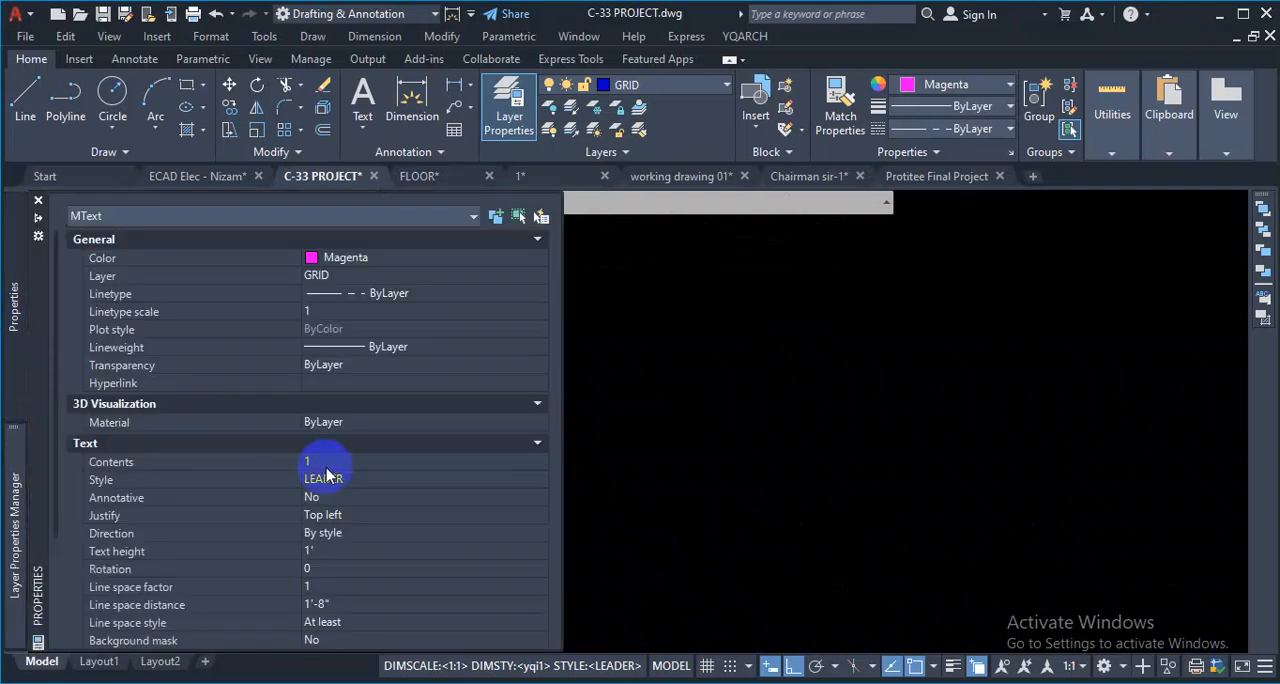
{"action": "left_click", "coordinate": [337, 551]}
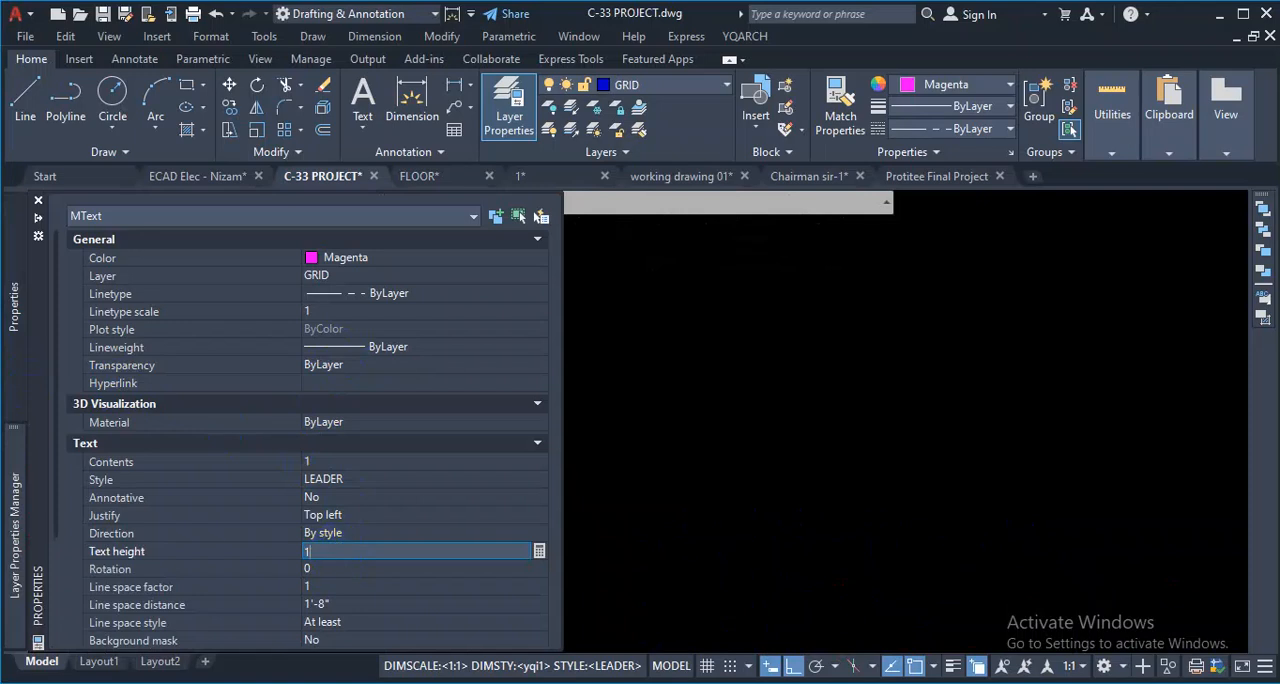
{"action": "type", "text": "15"}
{"action": "key", "text": "Tab"}
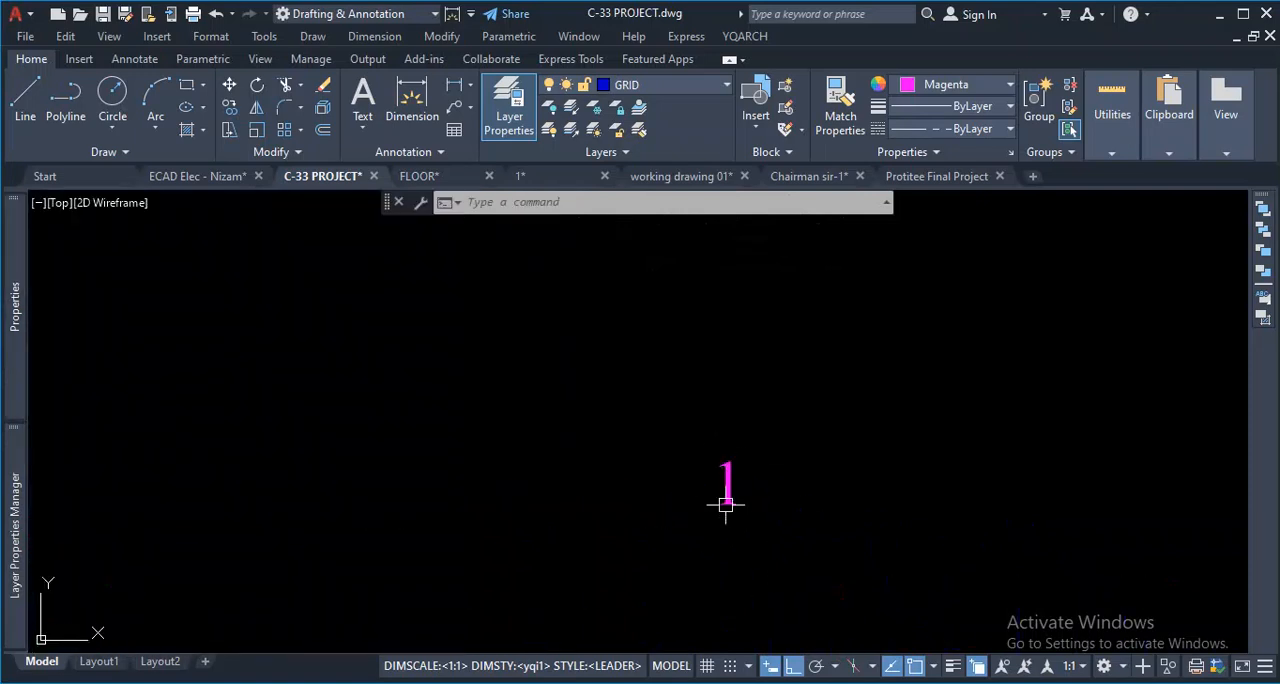
{"action": "key", "text": "ctrl+1"}
{"action": "left_click", "coordinate": [749, 417]}
{"action": "mouse_move", "coordinate": [708, 393]}
{"action": "left_mouse_down"}
{"action": "mouse_move", "coordinate": [623, 451]}
{"action": "mouse_move", "coordinate": [624, 379]}
{"action": "mouse_move", "coordinate": [598, 397]}
{"action": "left_mouse_up"}
{"action": "mouse_move", "coordinate": [680, 386]}
{"action": "left_mouse_down"}
{"action": "mouse_move", "coordinate": [701, 537]}
{"action": "mouse_move", "coordinate": [589, 331]}
{"action": "left_mouse_up"}
{"action": "key", "text": "Escape"}
{"action": "left_click", "coordinate": [564, 225]}
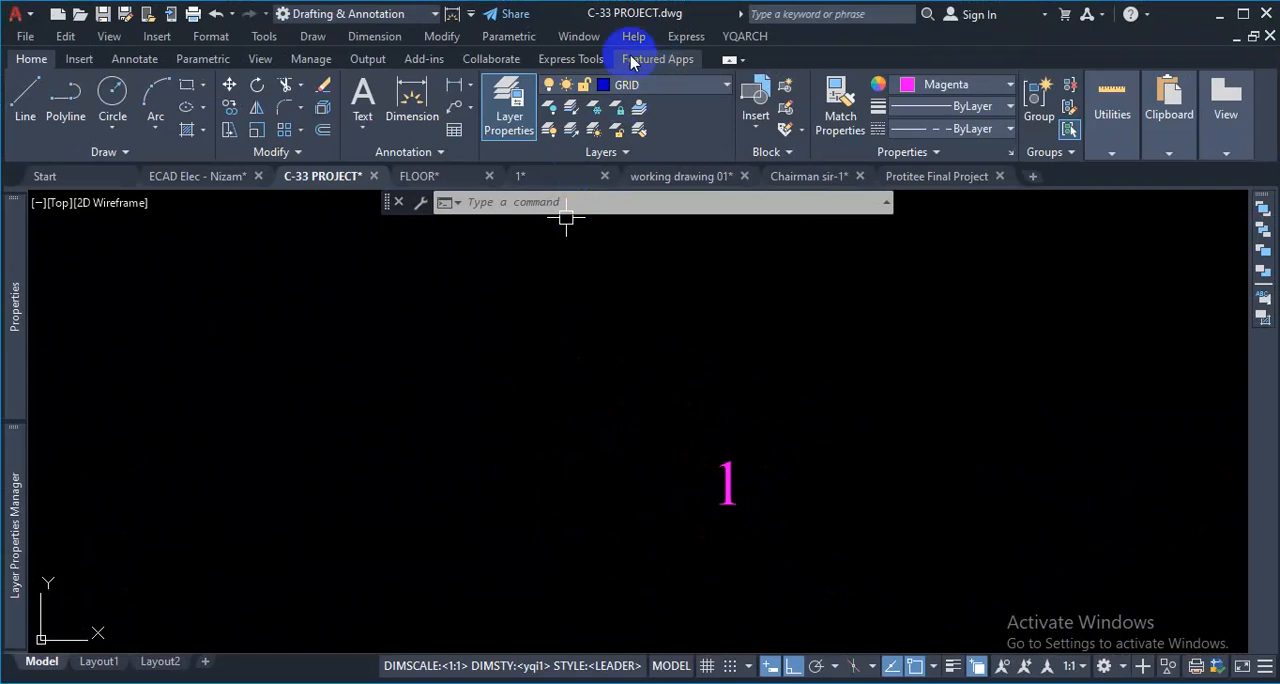
- Enclose the "1" text in a constant-size circle using Enclose Text with Object and a distance offset factor of .15
{"action": "left_click", "coordinate": [571, 59]}
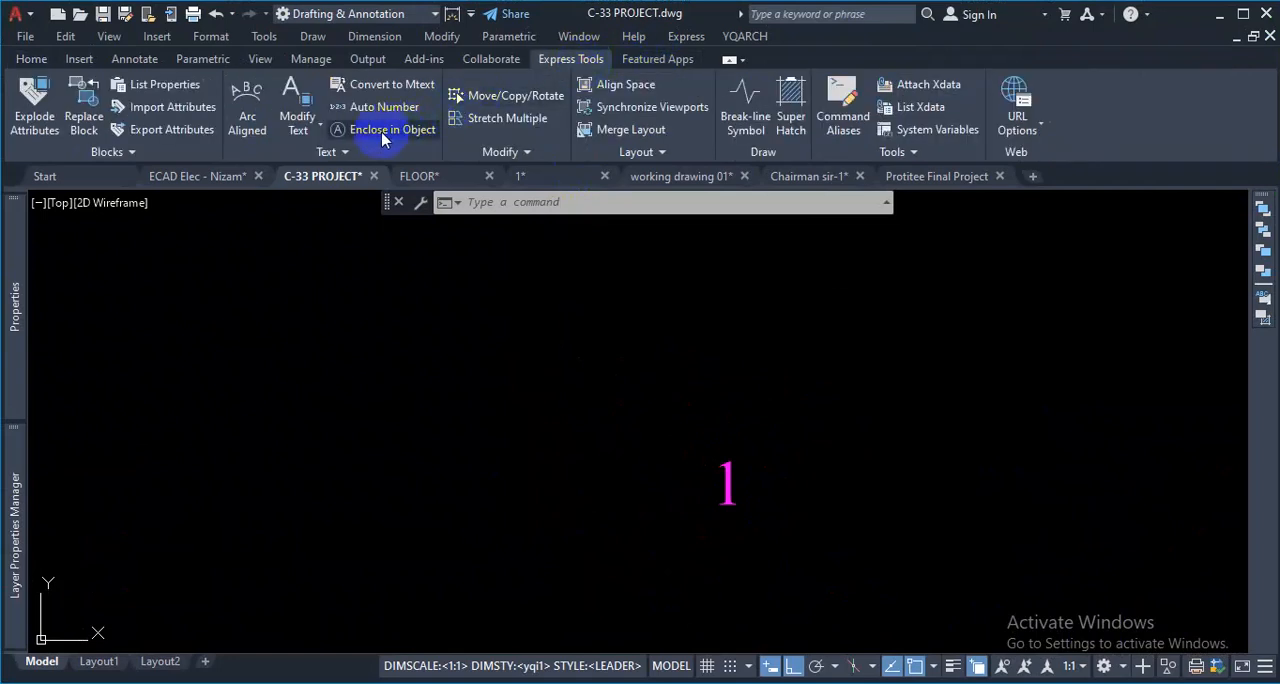
{"action": "key", "text": "ctrl+1"}
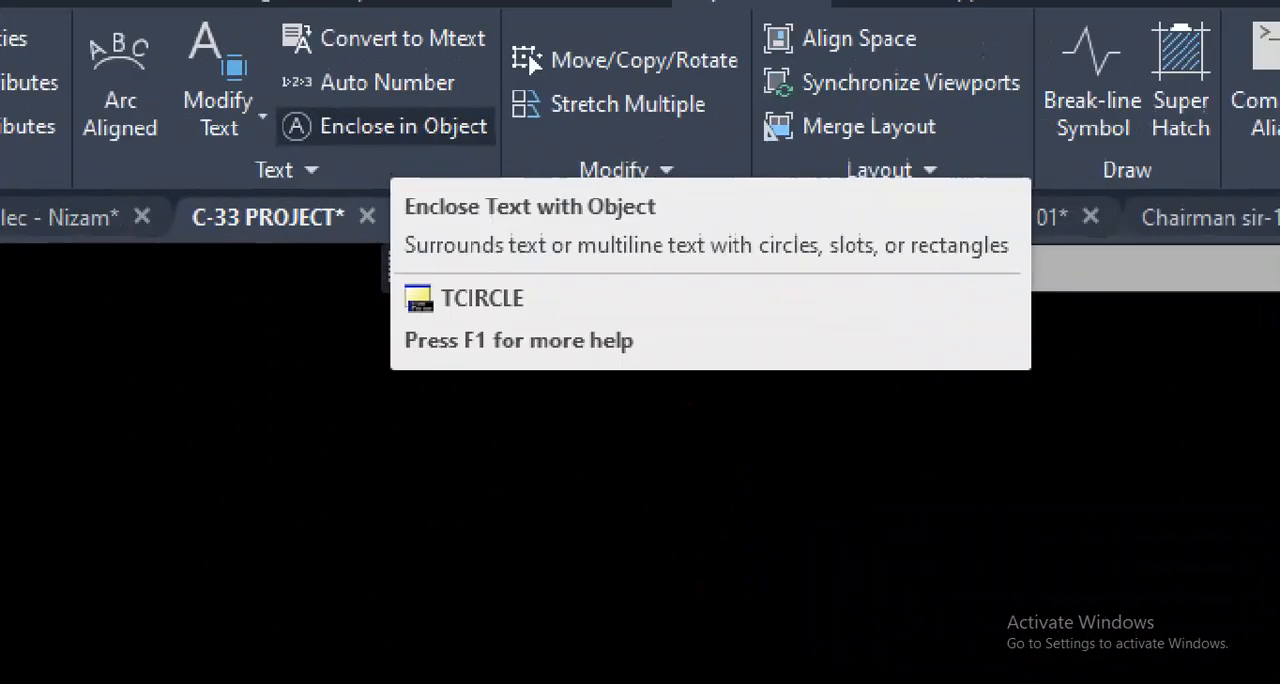
{"action": "left_click", "coordinate": [381, 133]}
{"action": "mouse_move", "coordinate": [273, 153]}
{"action": "left_mouse_down"}
{"action": "mouse_move", "coordinate": [508, 159]}
{"action": "mouse_move", "coordinate": [516, 98]}
{"action": "mouse_move", "coordinate": [309, 106]}
{"action": "mouse_move", "coordinate": [249, 157]}
{"action": "left_mouse_up"}
{"action": "mouse_move", "coordinate": [208, 467]}
{"action": "left_mouse_down"}
{"action": "mouse_move", "coordinate": [206, 521]}
{"action": "mouse_move", "coordinate": [227, 445]}
{"action": "mouse_move", "coordinate": [216, 486]}
{"action": "left_mouse_up"}
{"action": "key", "text": "Escape"}
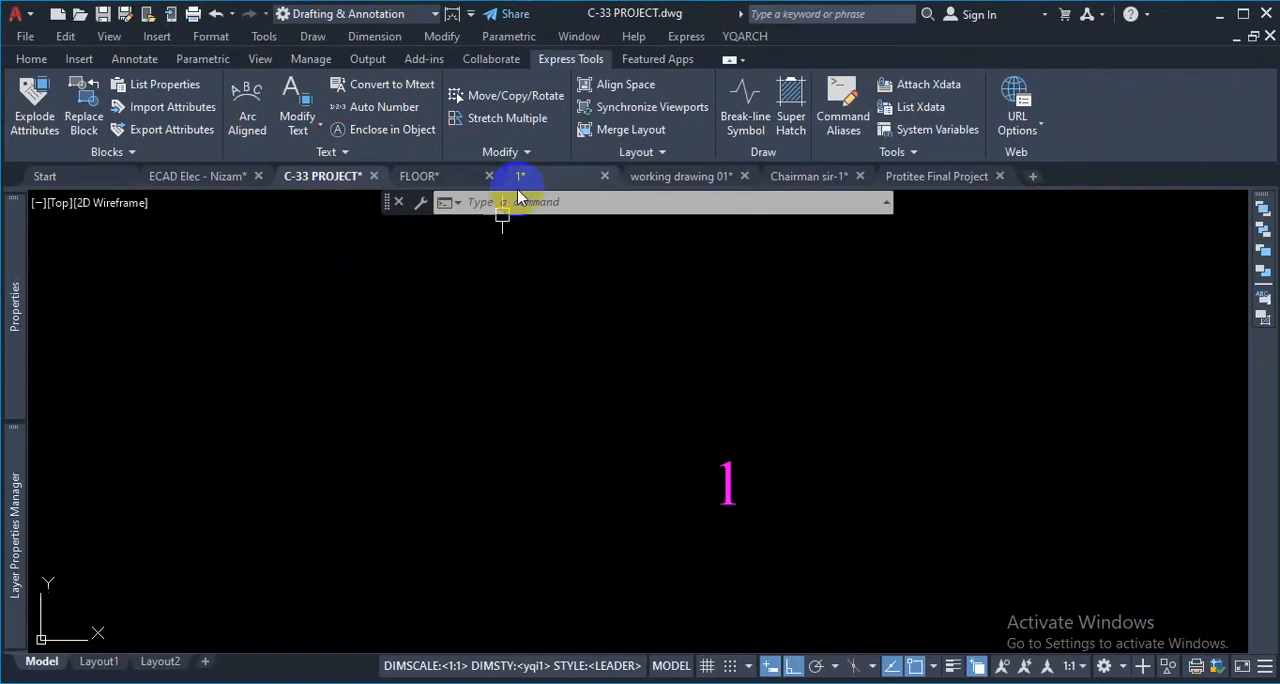
{"action": "left_click", "coordinate": [371, 139]}
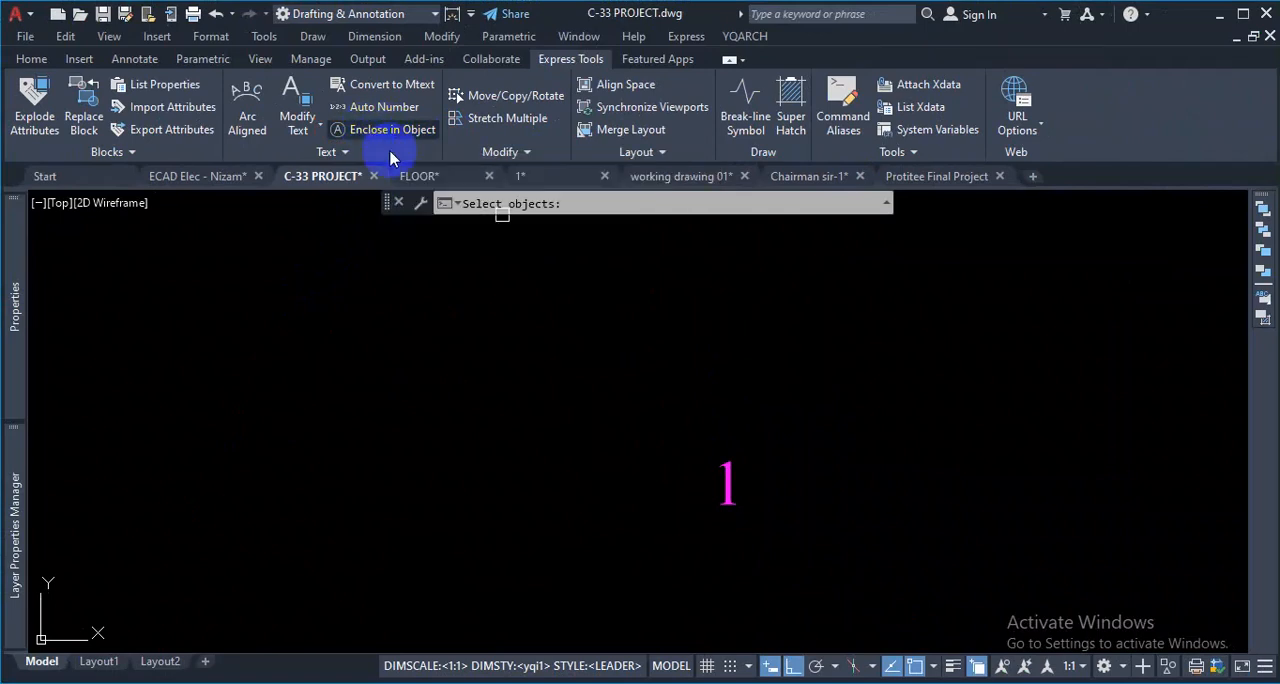
{"action": "left_click", "coordinate": [724, 476]}
{"action": "key", "text": "Return"}
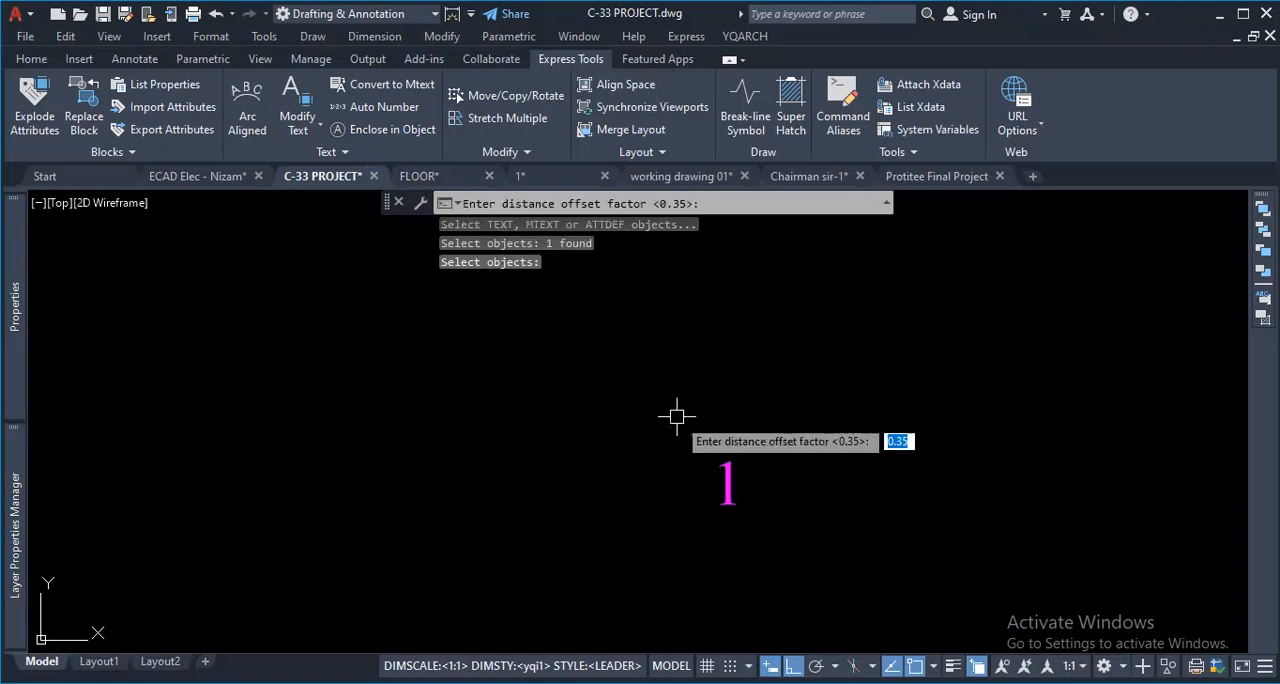
{"action": "type", "text": "."}
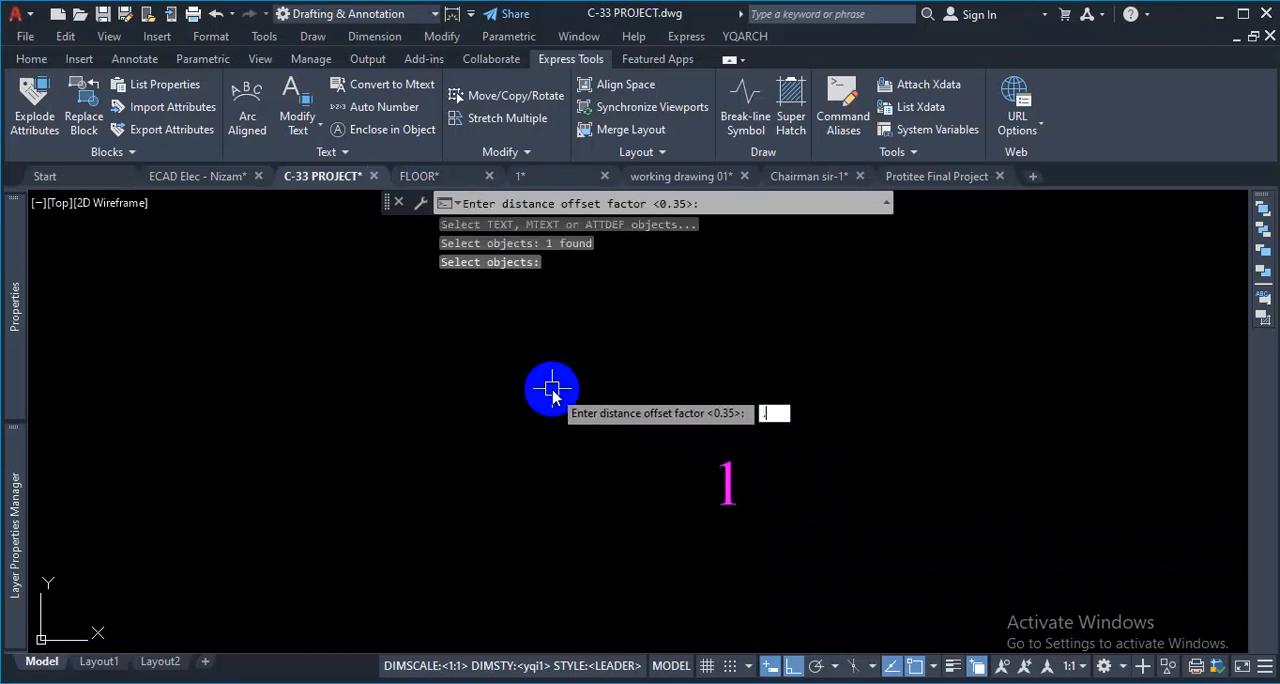
{"action": "key", "text": "Return"}
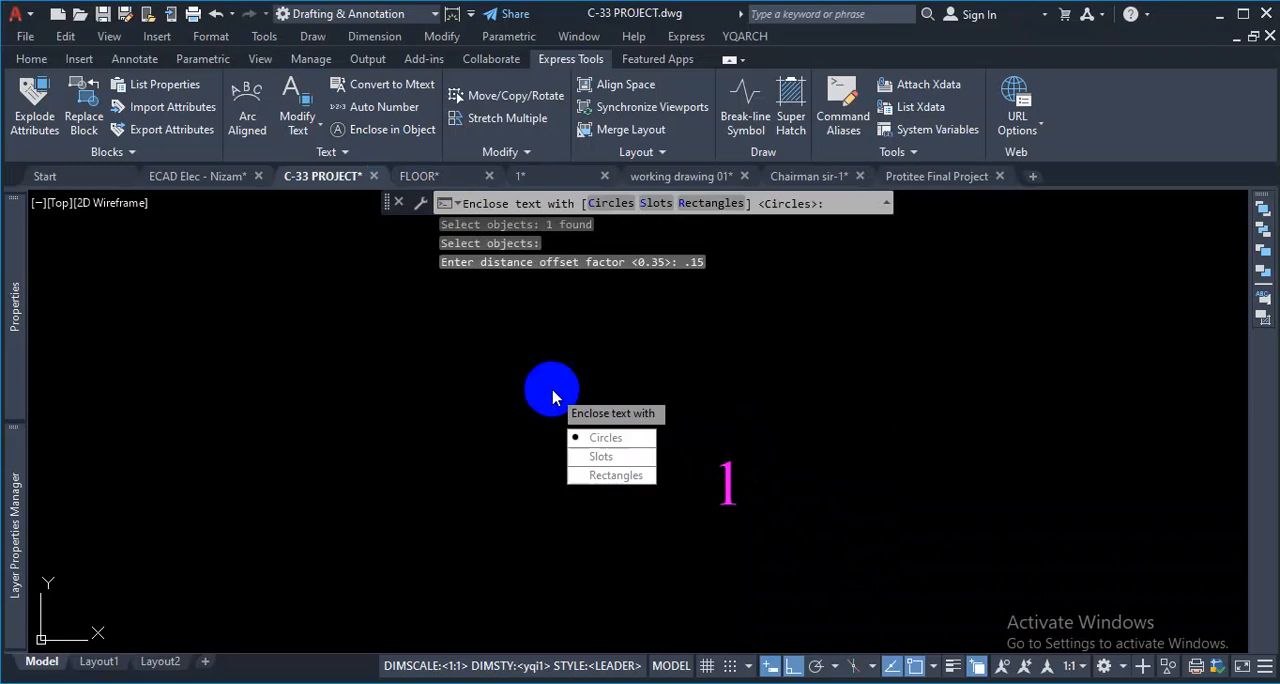
{"action": "left_click", "coordinate": [610, 439]}
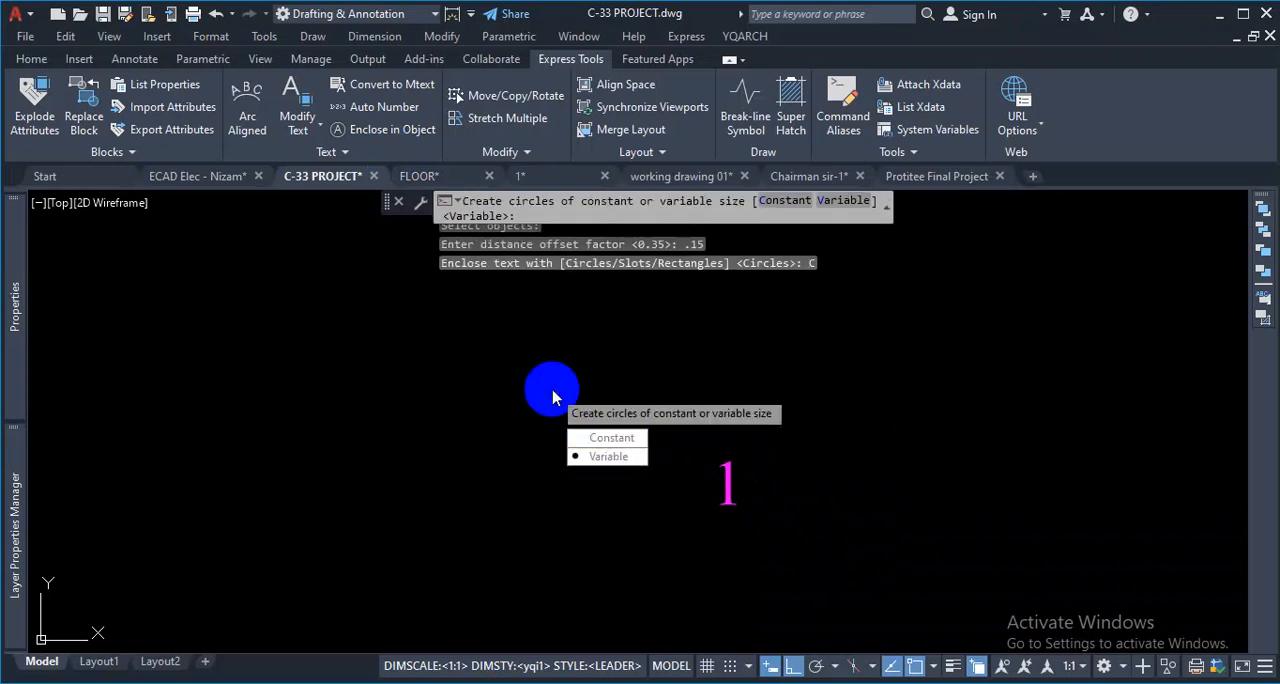
{"action": "left_click", "coordinate": [611, 439]}
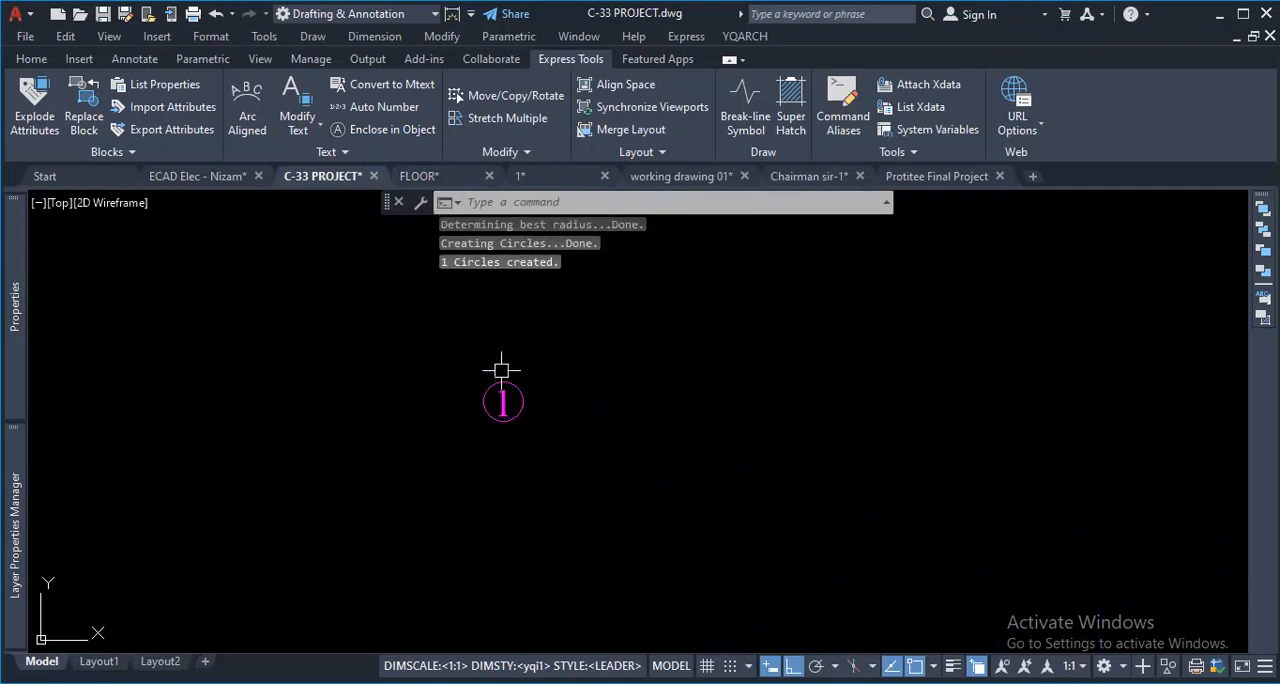
- Copy the circled "1" from the circle's bottom quadrant onto the top end of the leftmost vertical grid line, with Ortho off
{"action": "scroll", "coordinate": [501, 370], "scroll_direction": "up", "scroll_amount": 3}
{"action": "left_click", "coordinate": [573, 390]}
{"action": "left_click", "coordinate": [497, 477]}
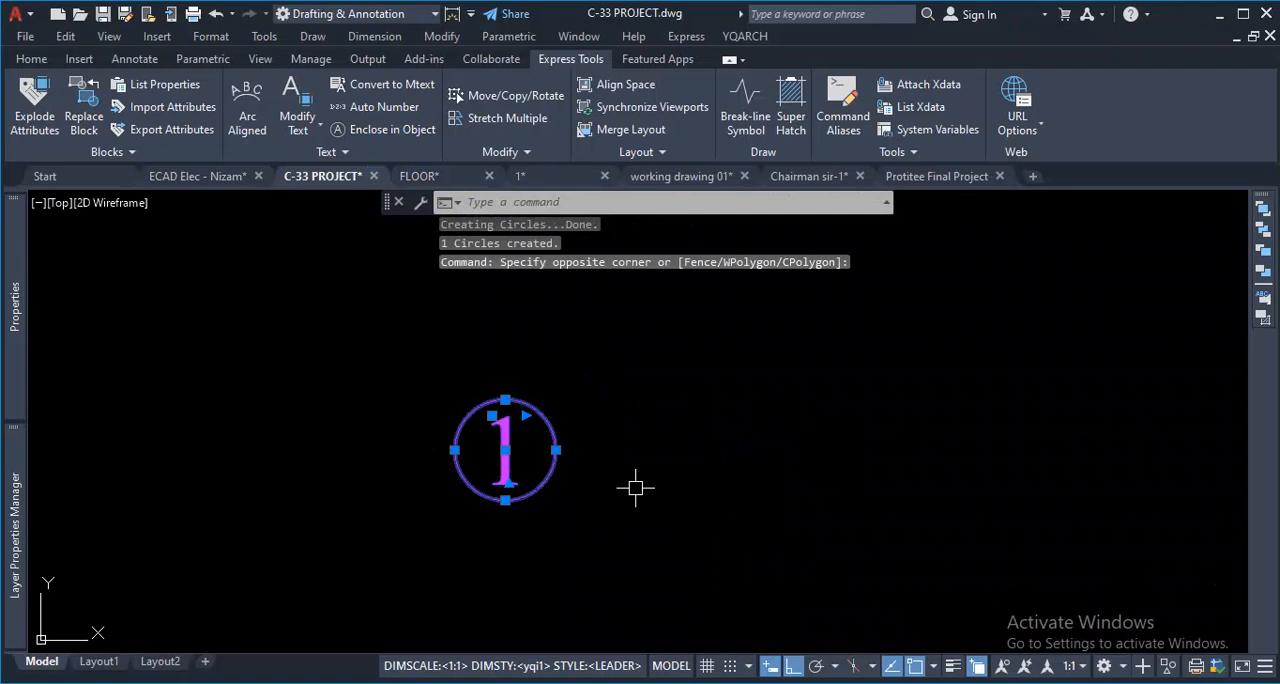
{"action": "type", "text": "co"}
{"action": "key", "text": "Return"}
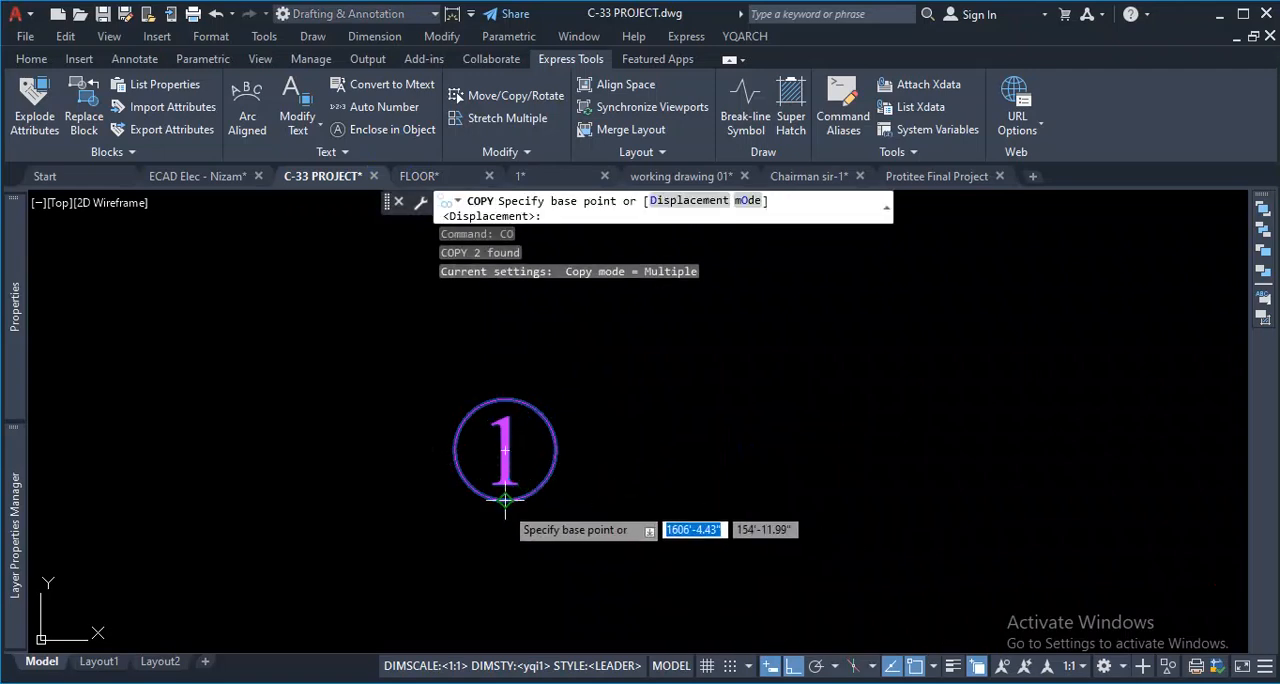
{"action": "left_click", "coordinate": [505, 500]}
{"action": "scroll", "coordinate": [490, 380], "scroll_direction": "down", "scroll_amount": 5}
{"action": "left_click", "coordinate": [793, 666]}
{"action": "scroll", "coordinate": [657, 443], "scroll_direction": "down", "scroll_amount": 2}
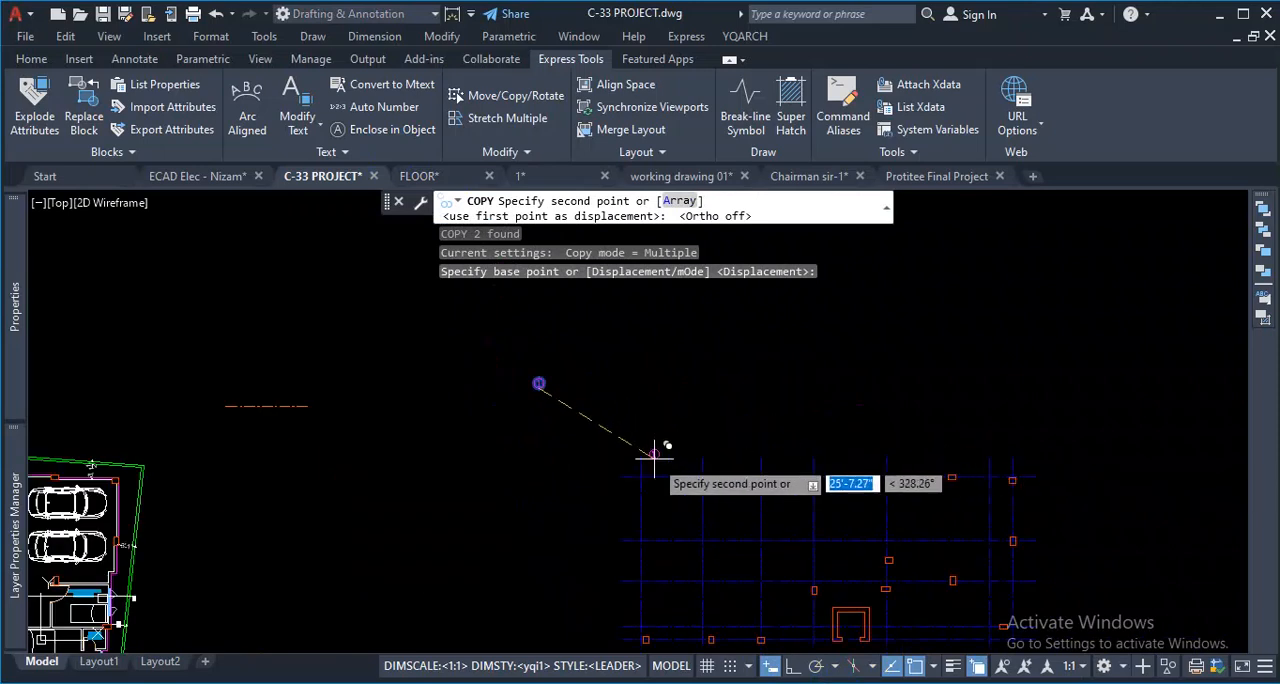
{"action": "scroll", "coordinate": [680, 452], "scroll_direction": "up", "scroll_amount": 5}
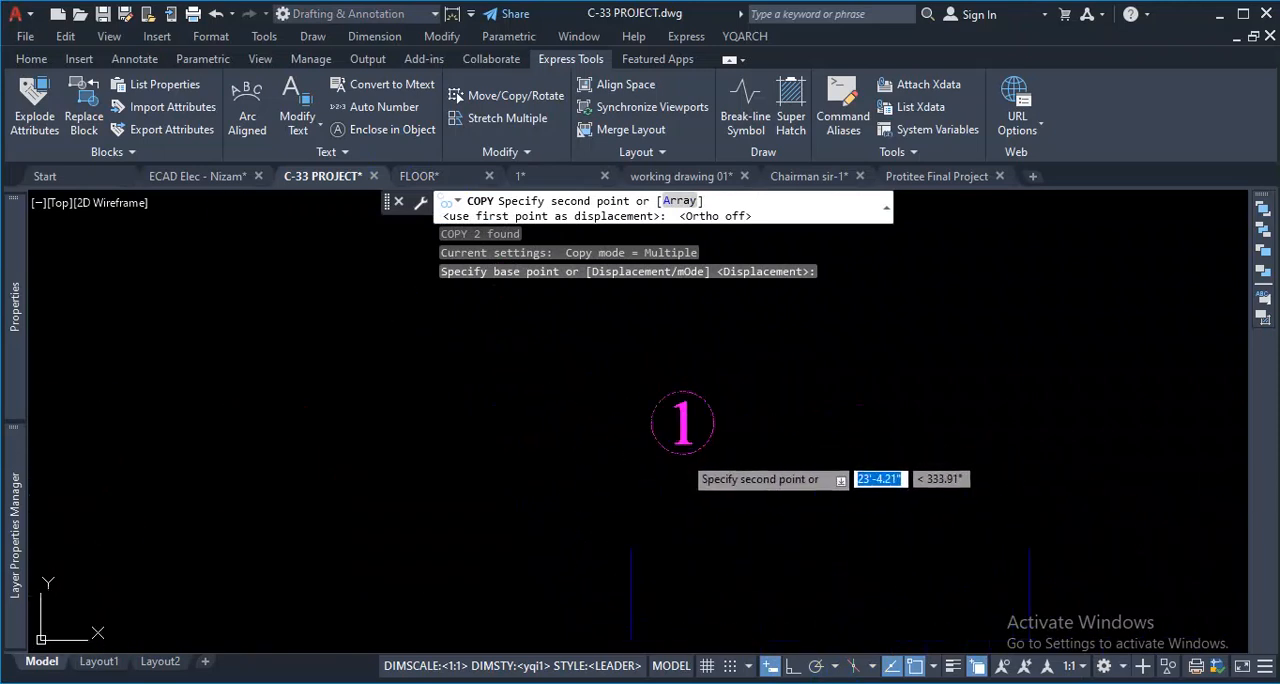
{"action": "left_click", "coordinate": [631, 548]}
- Place further copies of the circled "1" on the top ends of the remaining six vertical grid lines and finish copying
{"action": "scroll", "coordinate": [512, 463], "scroll_direction": "down", "scroll_amount": 5}
{"action": "scroll", "coordinate": [712, 467], "scroll_direction": "up", "scroll_amount": 3}
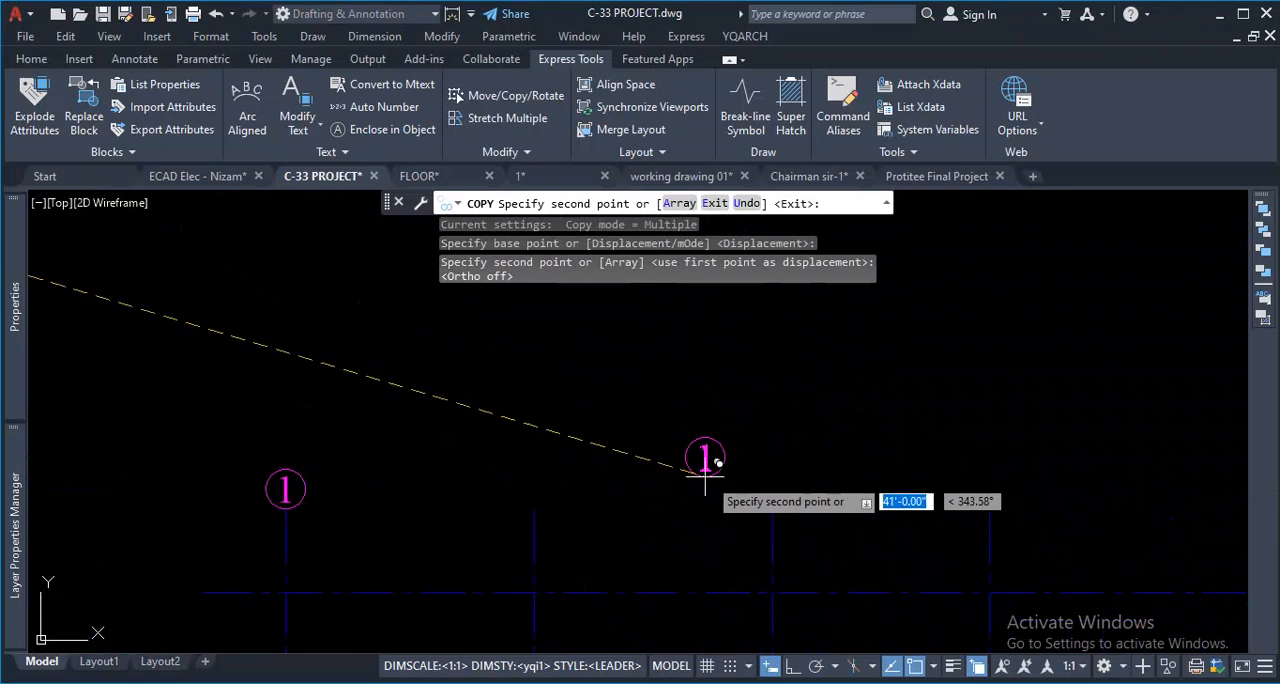
{"action": "left_click", "coordinate": [534, 508]}
{"action": "left_click", "coordinate": [771, 508]}
{"action": "scroll", "coordinate": [657, 466], "scroll_direction": "down", "scroll_amount": 2}
{"action": "scroll", "coordinate": [747, 472], "scroll_direction": "up", "scroll_amount": 2}
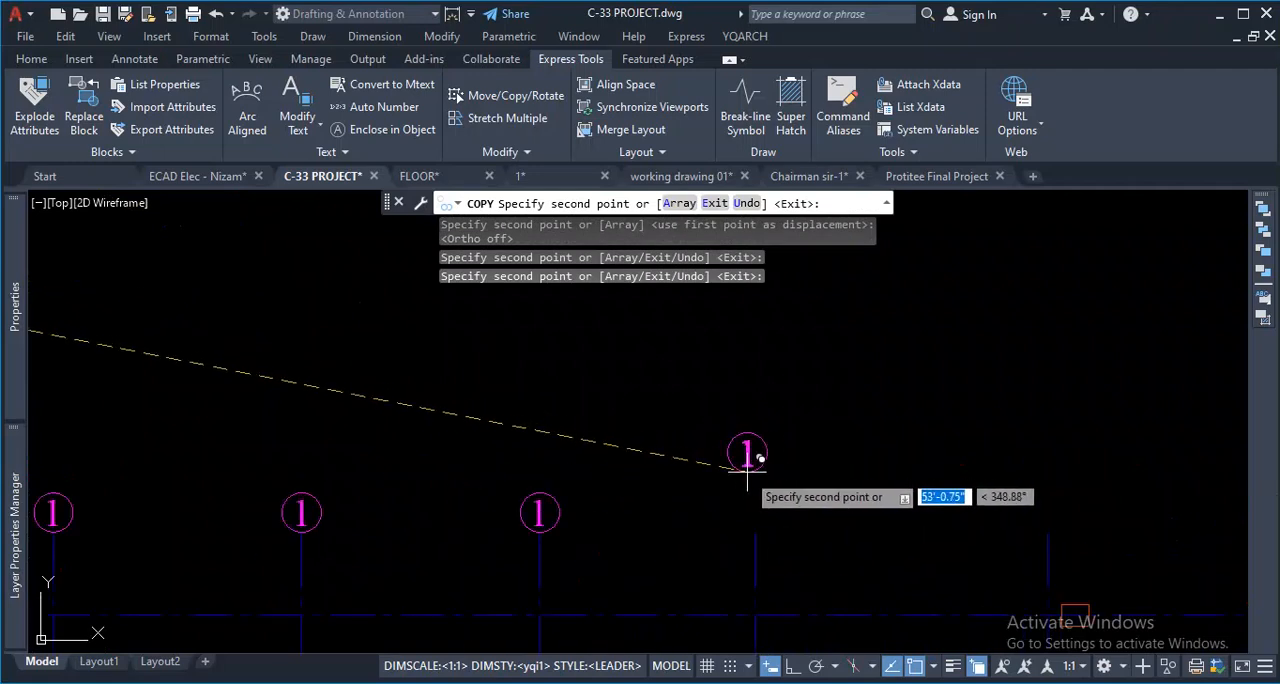
{"action": "left_click", "coordinate": [755, 533]}
{"action": "scroll", "coordinate": [629, 449], "scroll_direction": "down", "scroll_amount": 3}
{"action": "scroll", "coordinate": [714, 457], "scroll_direction": "up", "scroll_amount": 3}
{"action": "left_click", "coordinate": [629, 481]}
{"action": "left_click", "coordinate": [888, 481]}
{"action": "left_click", "coordinate": [947, 481]}
{"action": "key", "text": "Escape"}
{"action": "scroll", "coordinate": [980, 432], "scroll_direction": "down", "scroll_amount": 2}
{"action": "scroll", "coordinate": [511, 427], "scroll_direction": "up", "scroll_amount": 2}
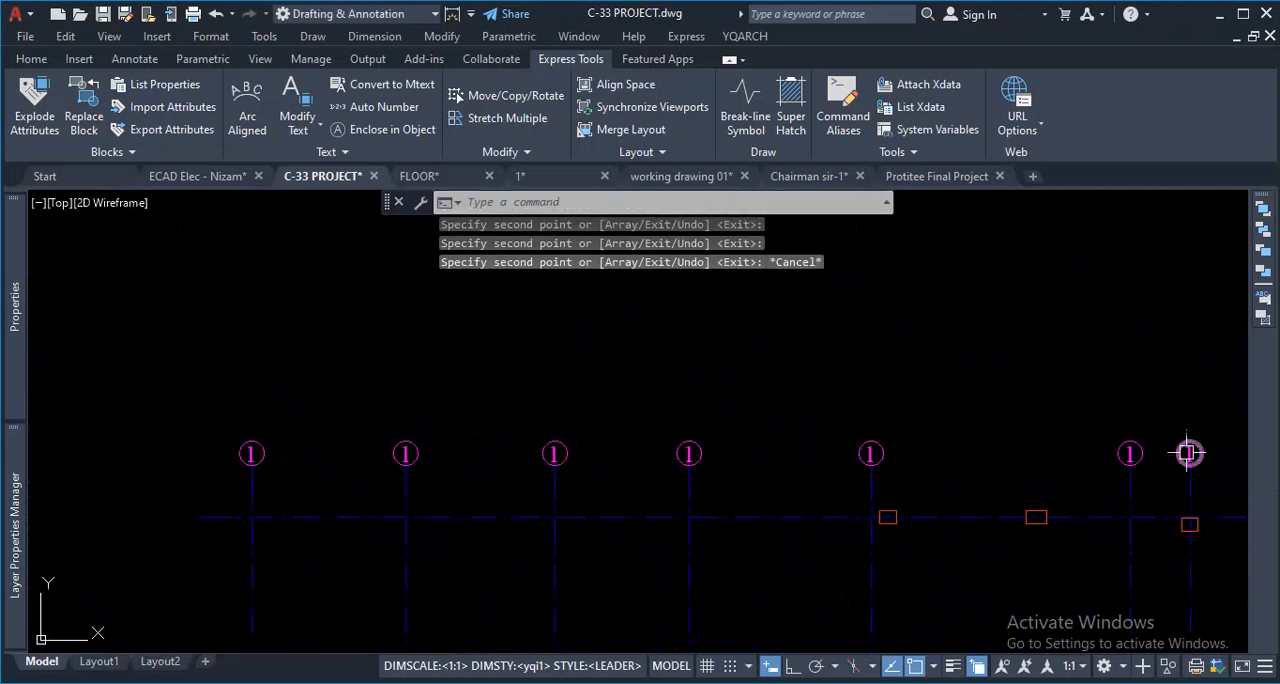
- Number the seven labels above the vertical grid lines with TCOUNT, sorted by X, starting at 1 with increment 1 and overwriting the text
{"action": "scroll", "coordinate": [683, 414], "scroll_direction": "down", "scroll_amount": 2}
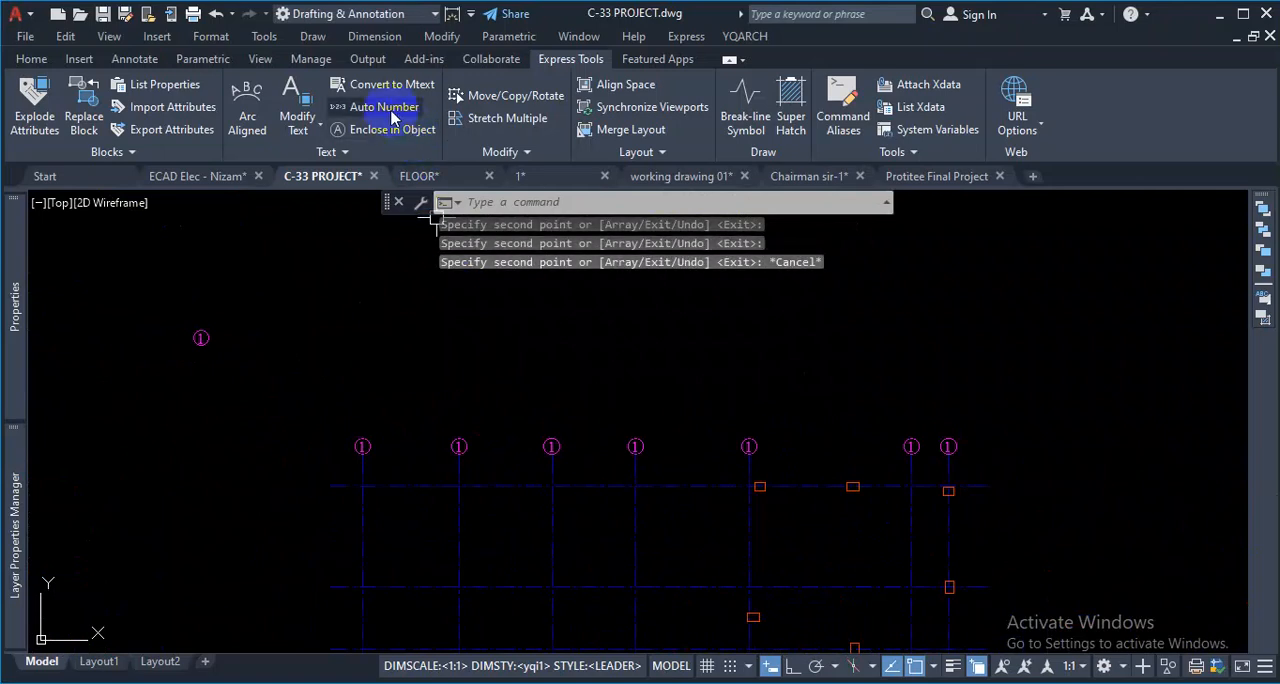
{"action": "type", "text": "T"}
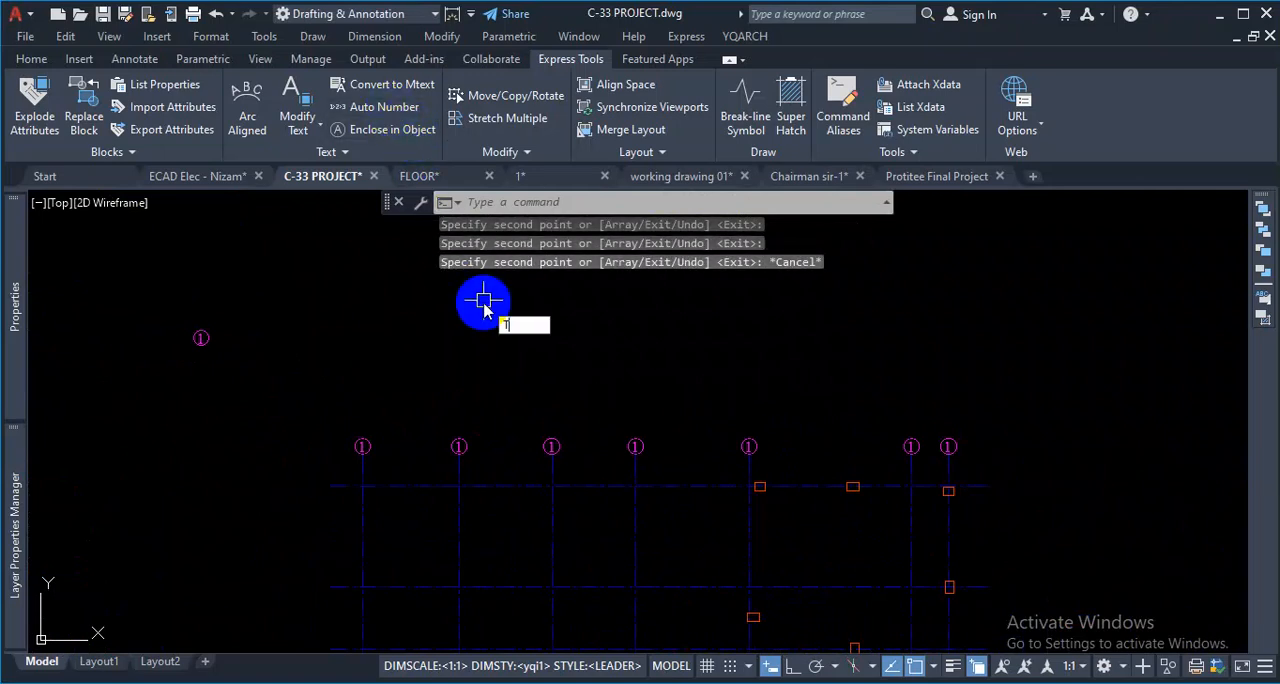
{"action": "type", "text": "CO"}
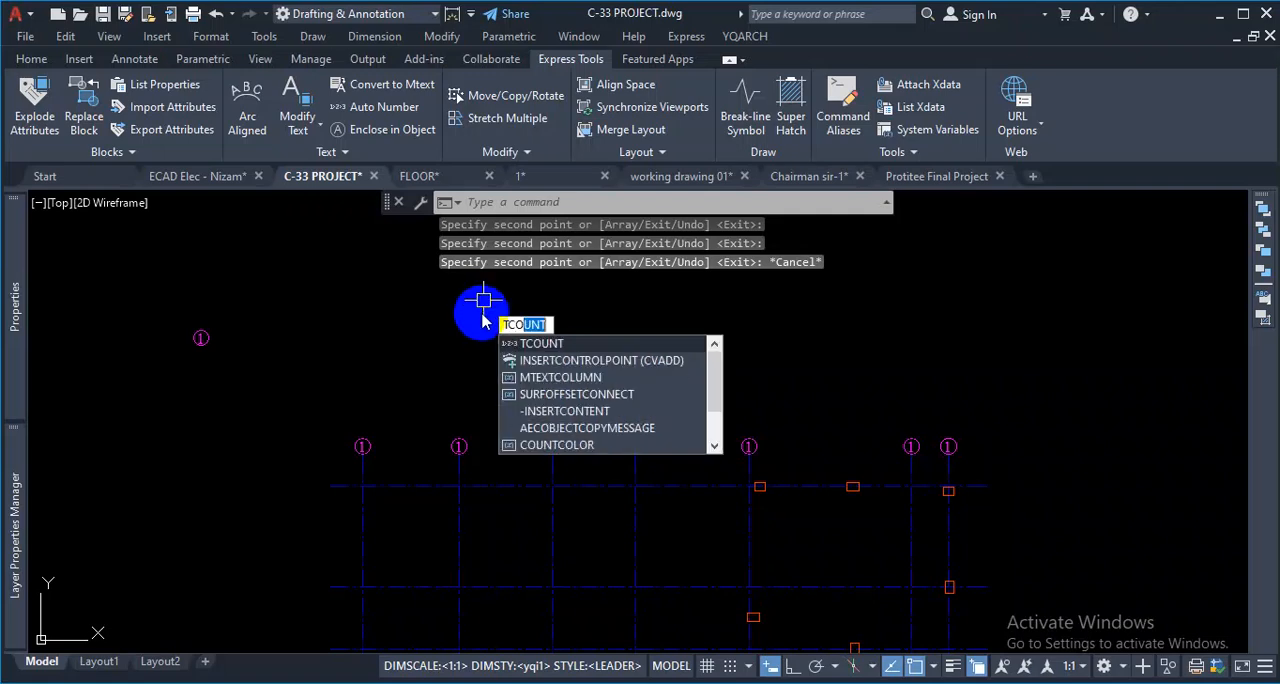
{"action": "key", "text": "Return"}
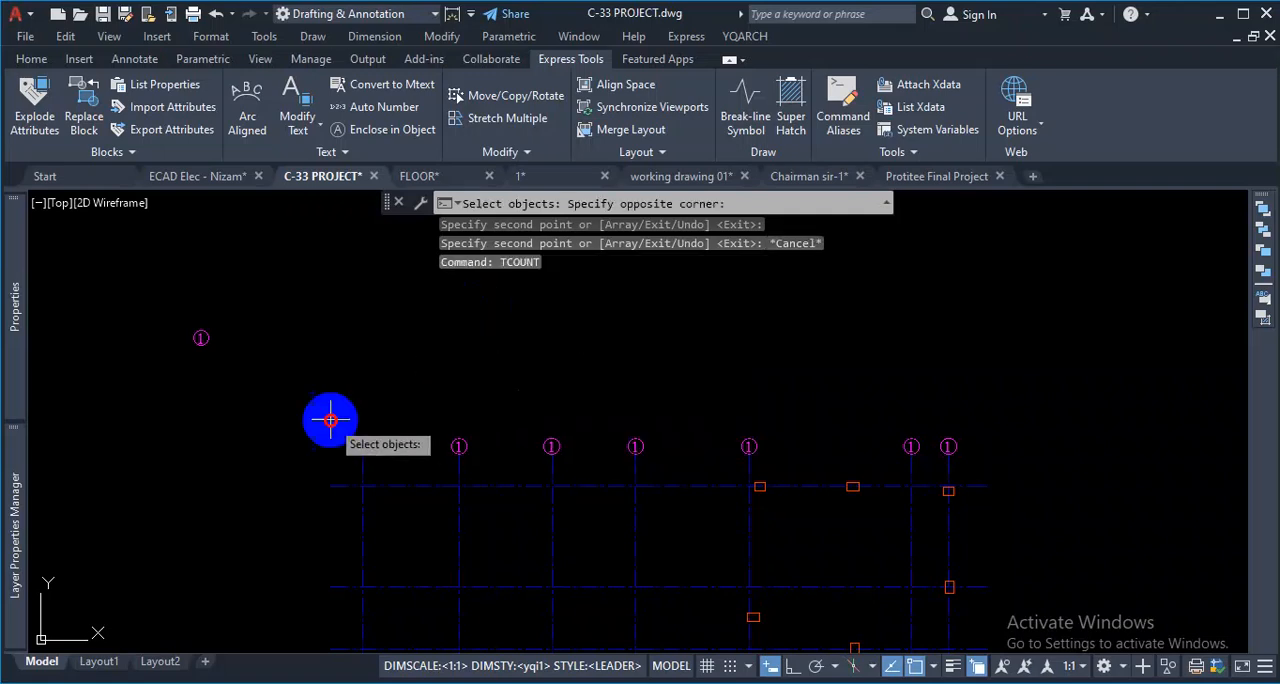
{"action": "left_click", "coordinate": [1044, 476]}
{"action": "key", "text": "Return"}
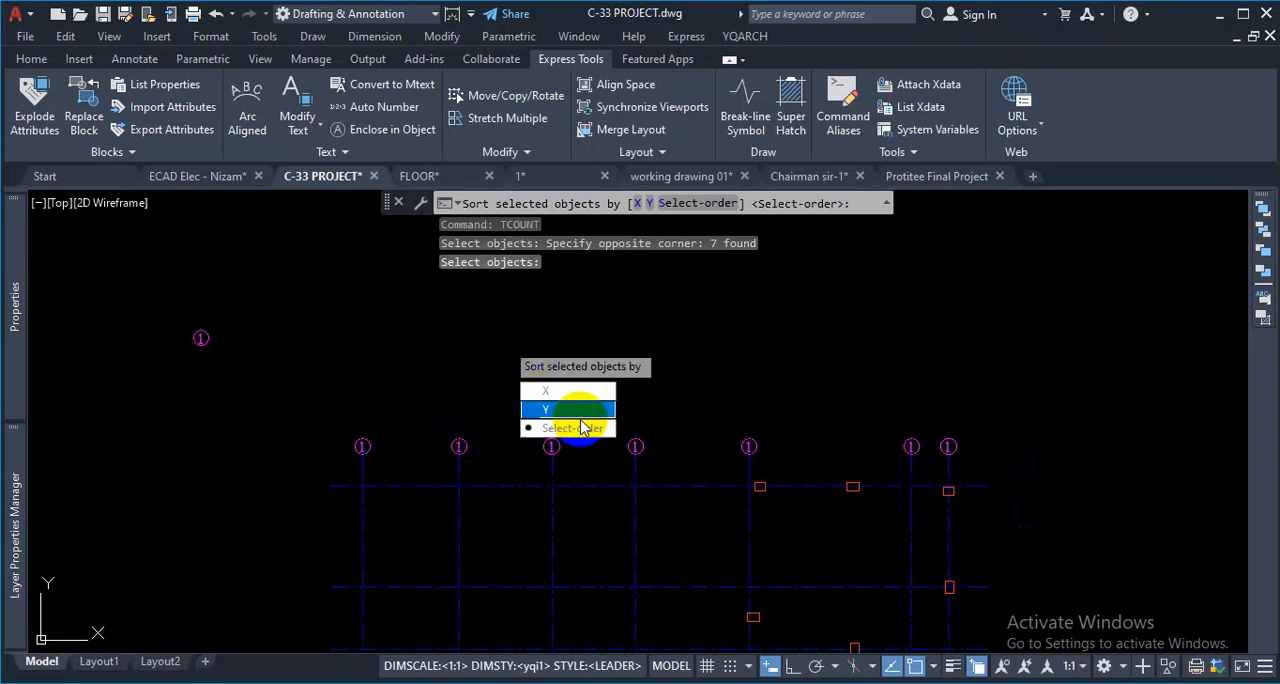
{"action": "left_click", "coordinate": [578, 392]}
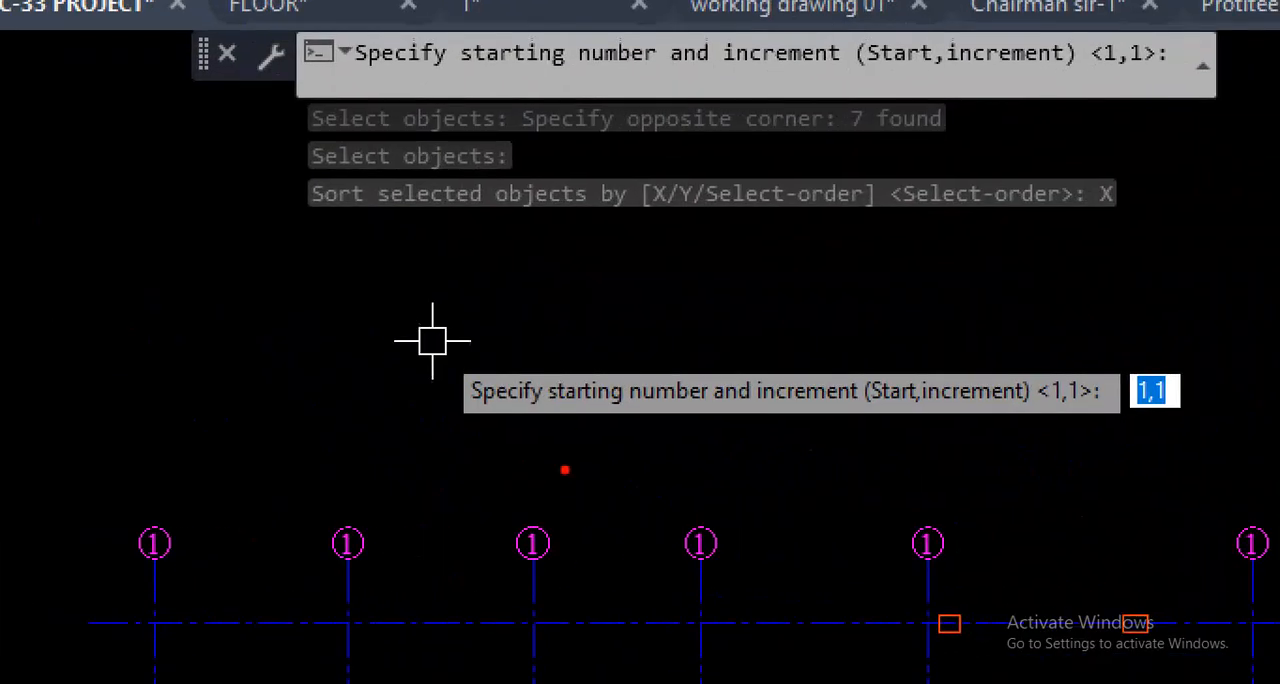
{"action": "left_click_drag", "start_coordinate": [536, 463], "coordinate": [728, 471]}
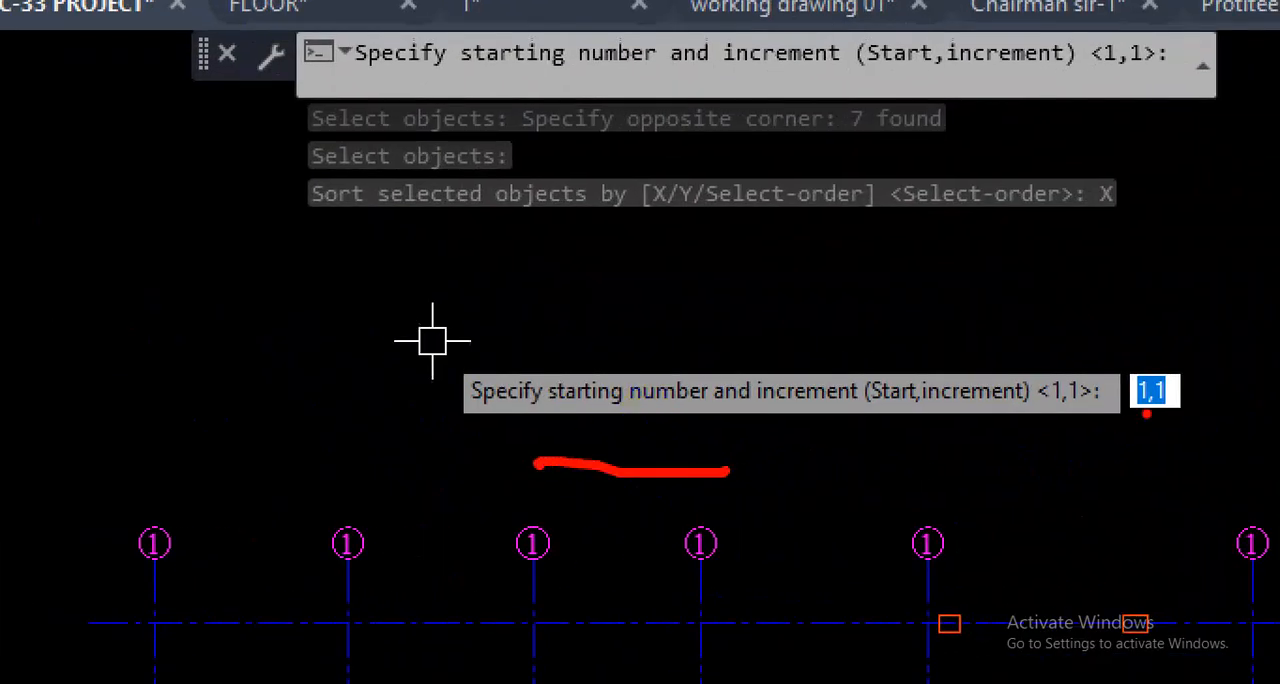
{"action": "left_click_drag", "start_coordinate": [156, 540], "coordinate": [386, 549]}
{"action": "right_click", "coordinate": [448, 447]}
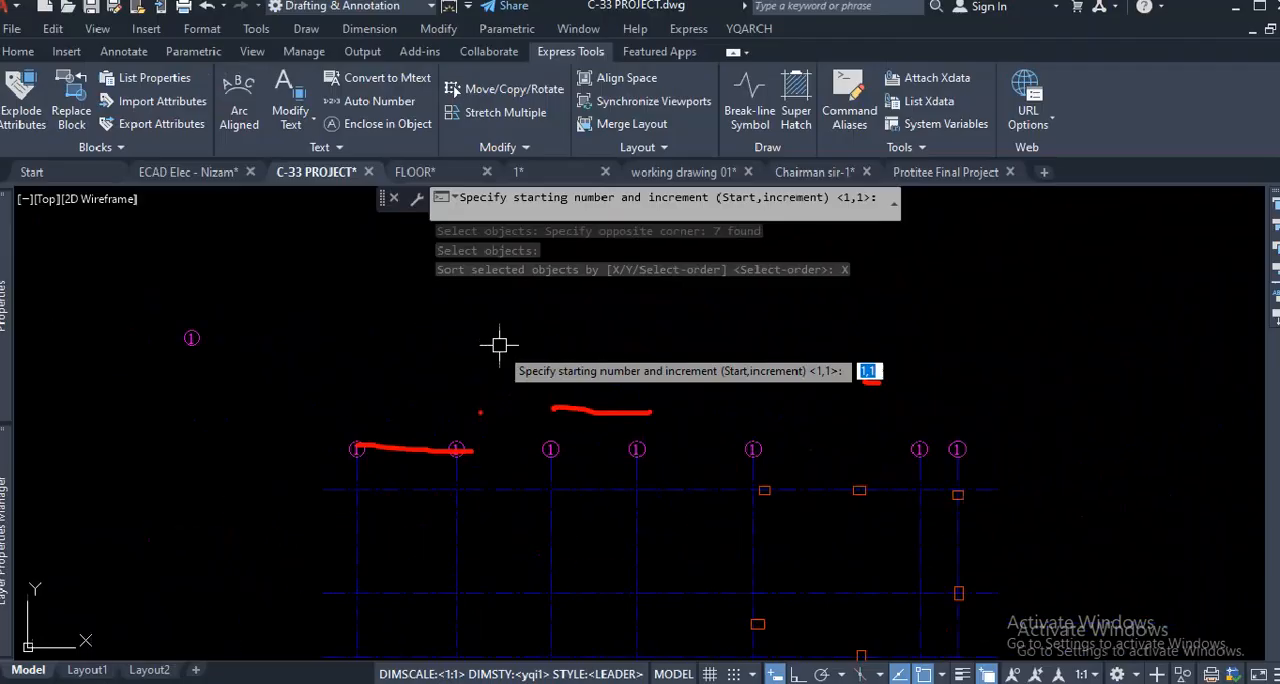
{"action": "right_click", "coordinate": [459, 362]}
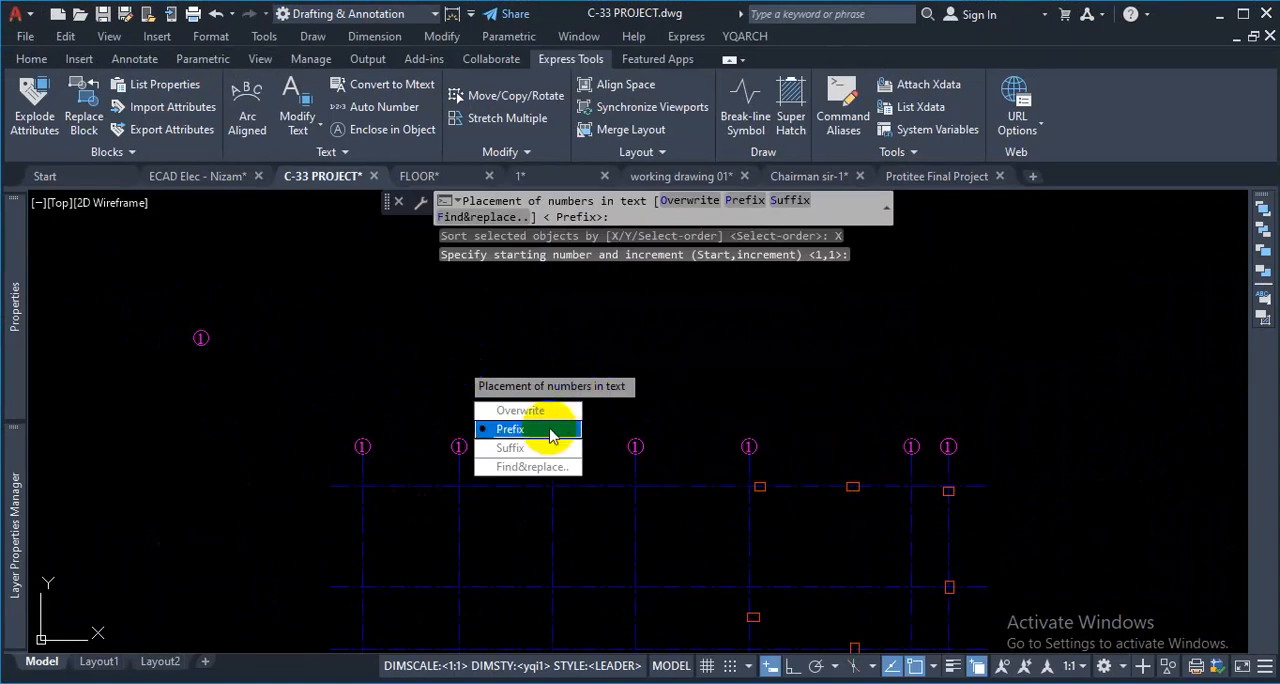
{"action": "right_click", "coordinate": [457, 363]}
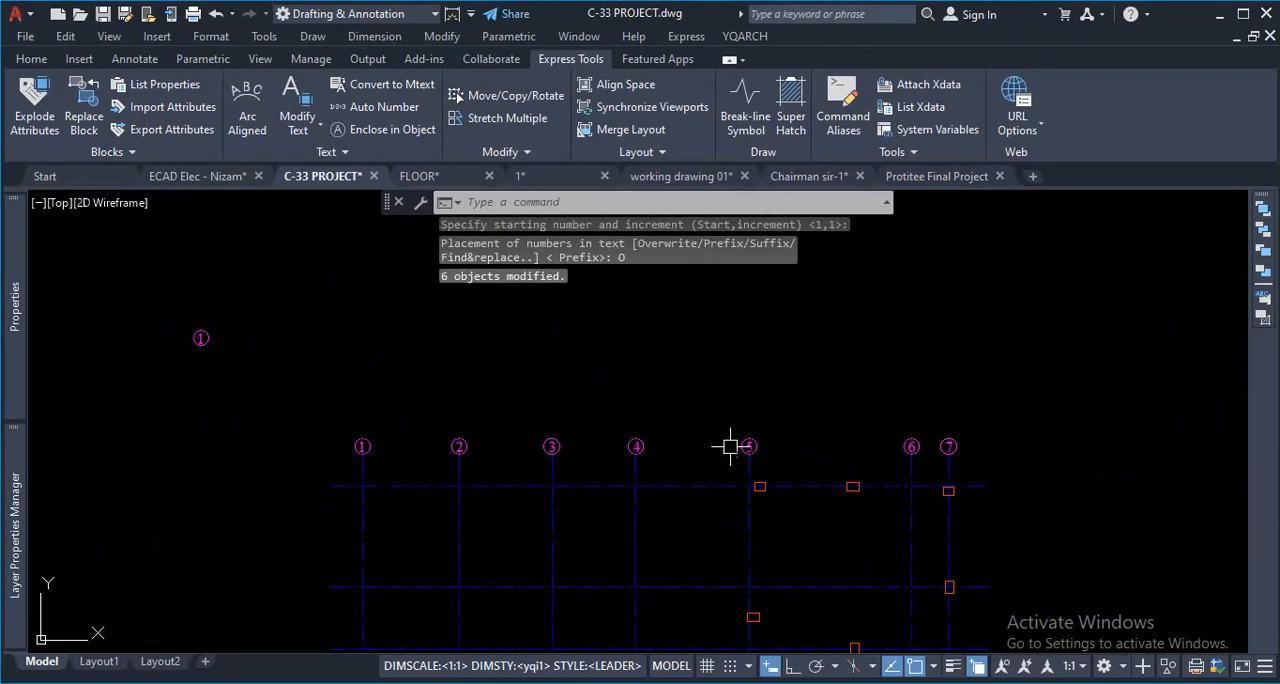
- Examine the numbered labels above the vertical grid lines and the circled step numbers on the curved stair plan elsewhere in the drawing
{"action": "scroll", "coordinate": [766, 466], "scroll_direction": "down", "scroll_amount": 5}
{"action": "scroll", "coordinate": [803, 397], "scroll_direction": "up", "scroll_amount": 4}
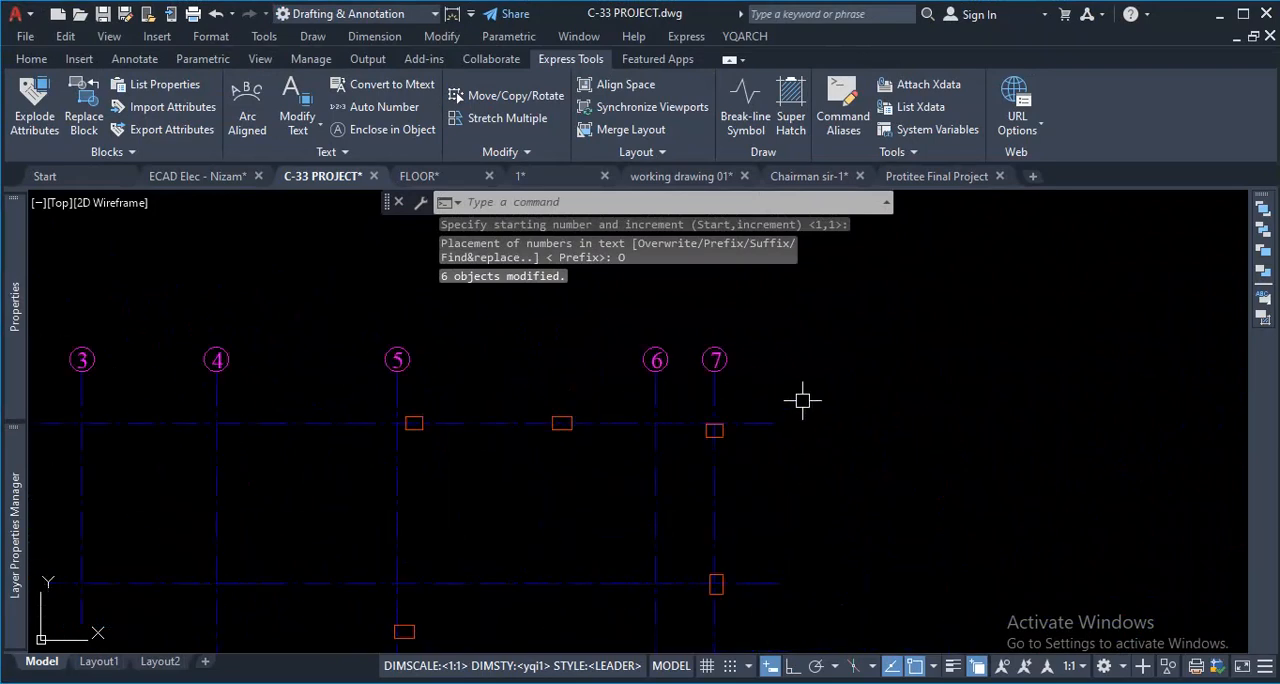
{"action": "scroll", "coordinate": [781, 444], "scroll_direction": "down", "scroll_amount": 4}
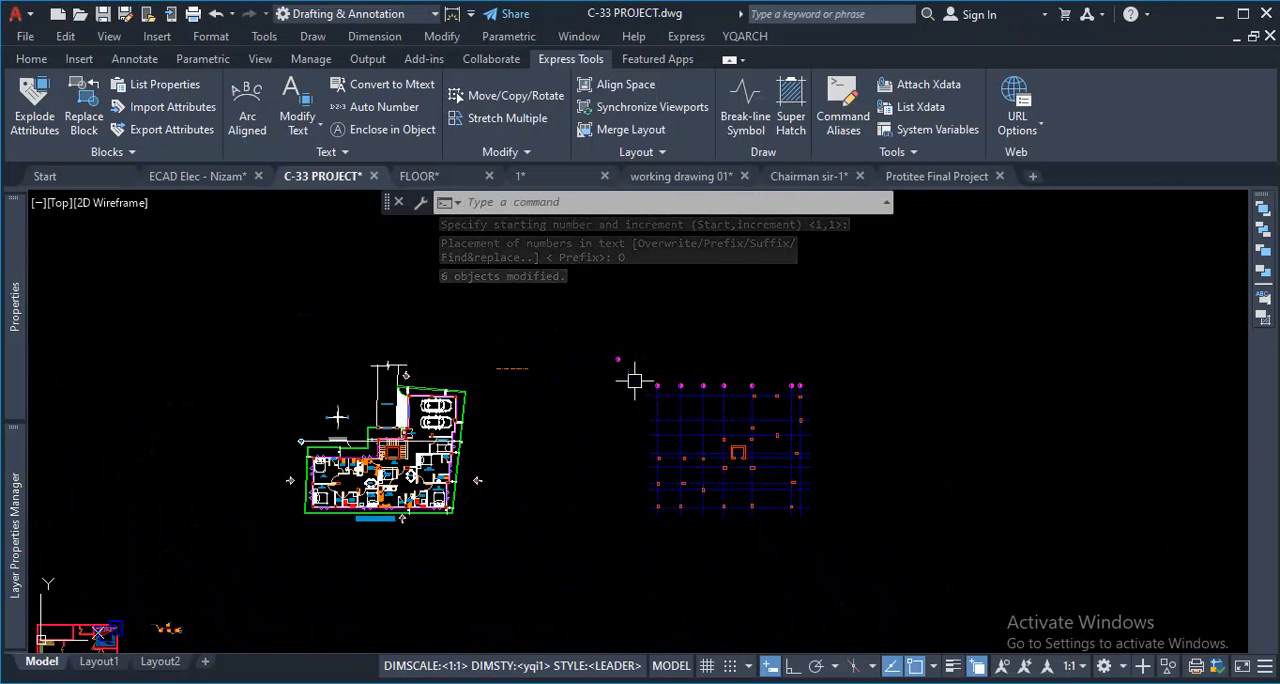
{"action": "scroll", "coordinate": [633, 372], "scroll_direction": "up", "scroll_amount": 2}
{"action": "scroll", "coordinate": [642, 349], "scroll_direction": "up", "scroll_amount": 4}
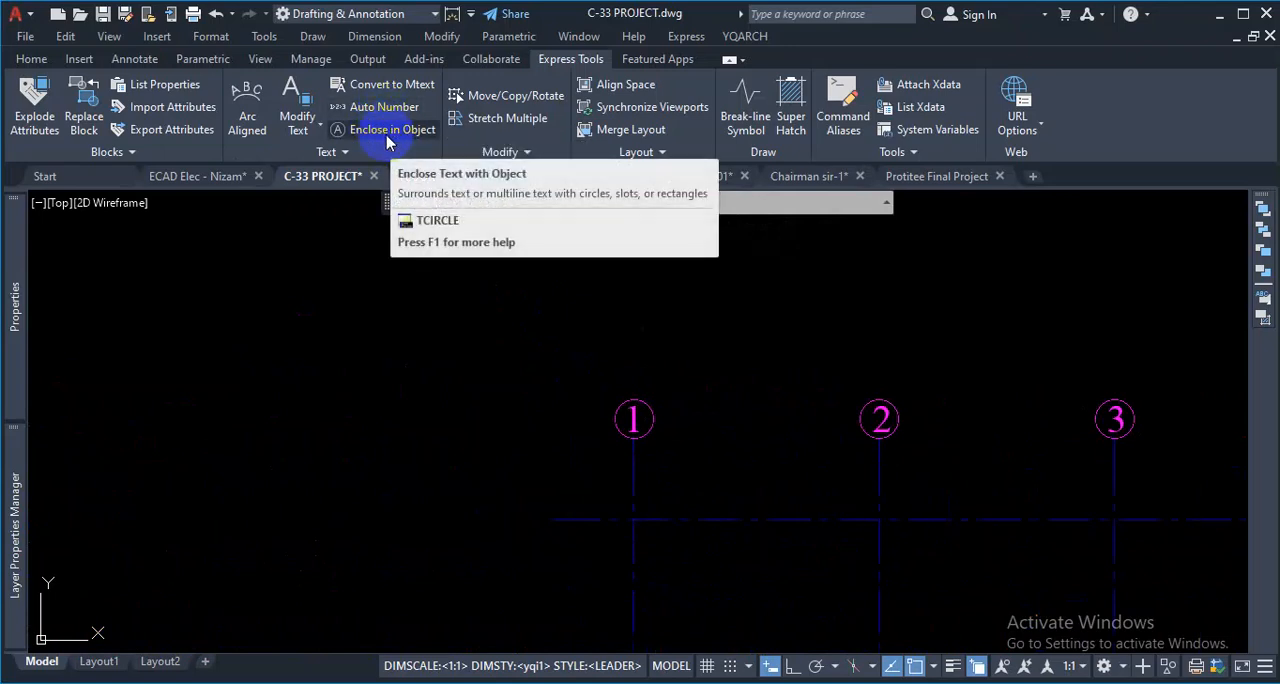
{"action": "scroll", "coordinate": [600, 470], "scroll_direction": "down", "scroll_amount": 5}
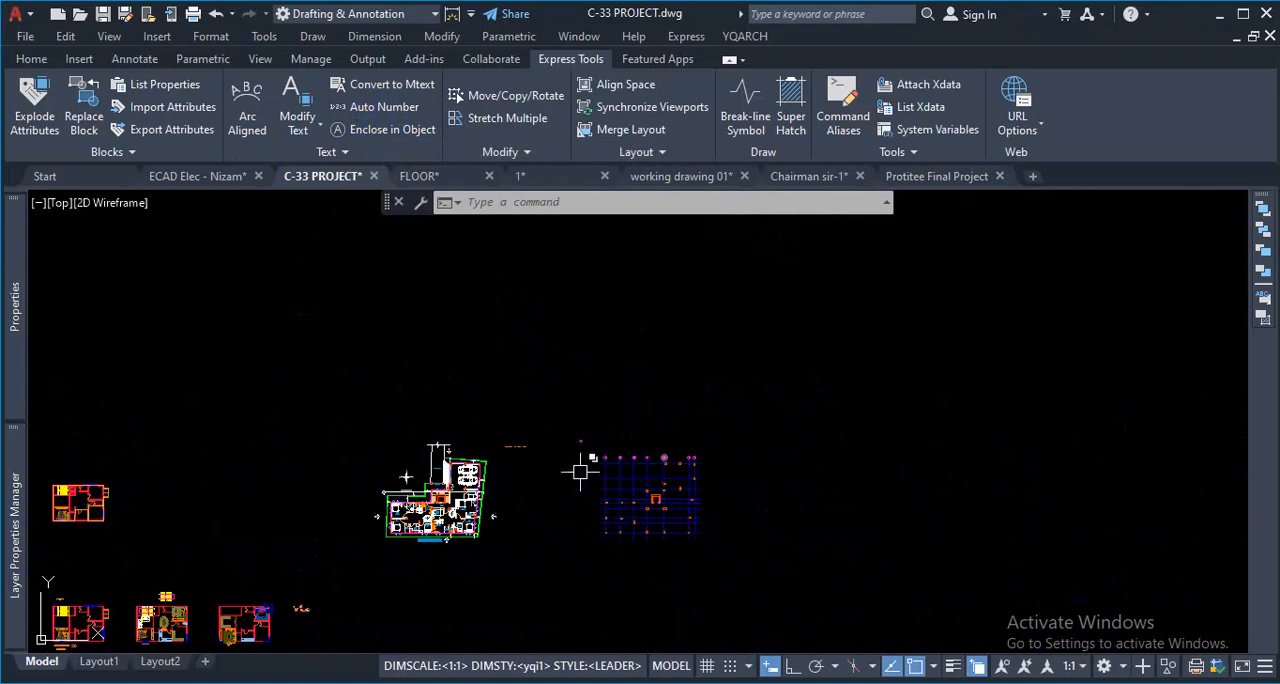
{"action": "scroll", "coordinate": [451, 517], "scroll_direction": "up", "scroll_amount": 4}
{"action": "scroll", "coordinate": [731, 449], "scroll_direction": "up", "scroll_amount": 4}
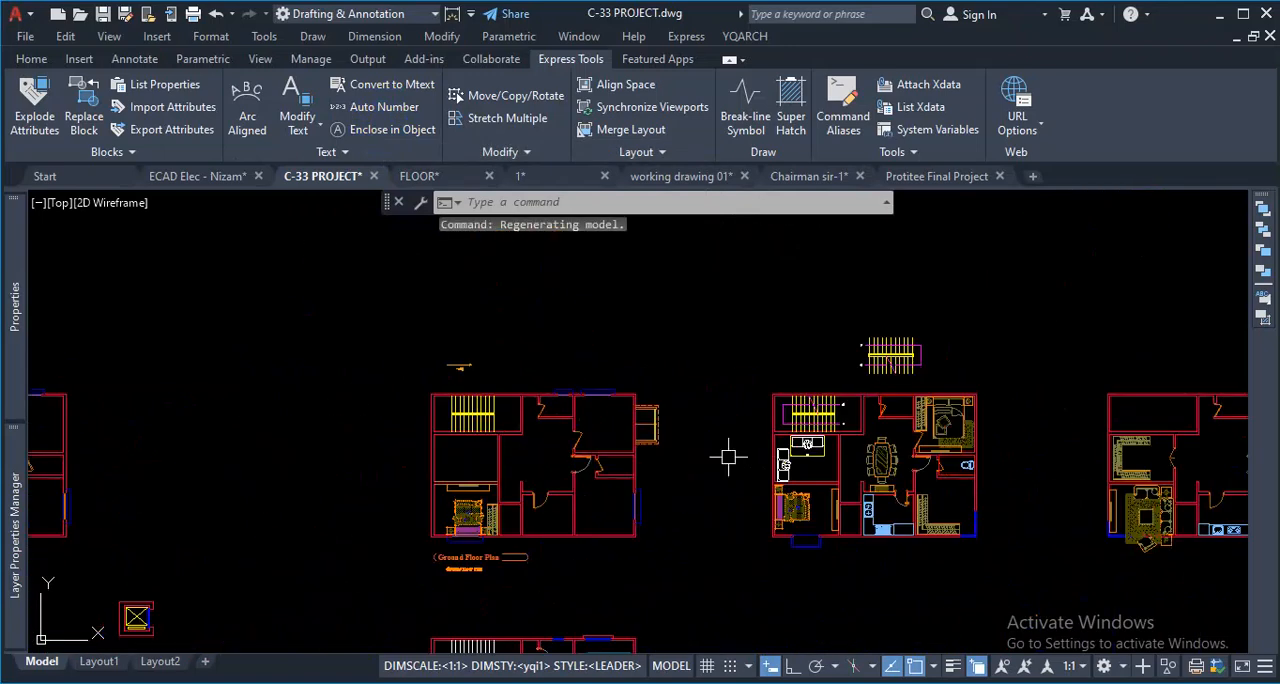
{"action": "scroll", "coordinate": [830, 417], "scroll_direction": "down", "scroll_amount": 6}
{"action": "scroll", "coordinate": [779, 430], "scroll_direction": "up", "scroll_amount": 3}
{"action": "scroll", "coordinate": [740, 440], "scroll_direction": "down", "scroll_amount": 3}
{"action": "scroll", "coordinate": [662, 321], "scroll_direction": "up", "scroll_amount": 2}
{"action": "scroll", "coordinate": [662, 321], "scroll_direction": "down", "scroll_amount": 3}
{"action": "scroll", "coordinate": [668, 350], "scroll_direction": "up", "scroll_amount": 3}
{"action": "scroll", "coordinate": [672, 350], "scroll_direction": "down", "scroll_amount": 5}
{"action": "scroll", "coordinate": [712, 520], "scroll_direction": "up", "scroll_amount": 5}
{"action": "scroll", "coordinate": [671, 556], "scroll_direction": "down", "scroll_amount": 4}
{"action": "scroll", "coordinate": [657, 566], "scroll_direction": "up", "scroll_amount": 8}
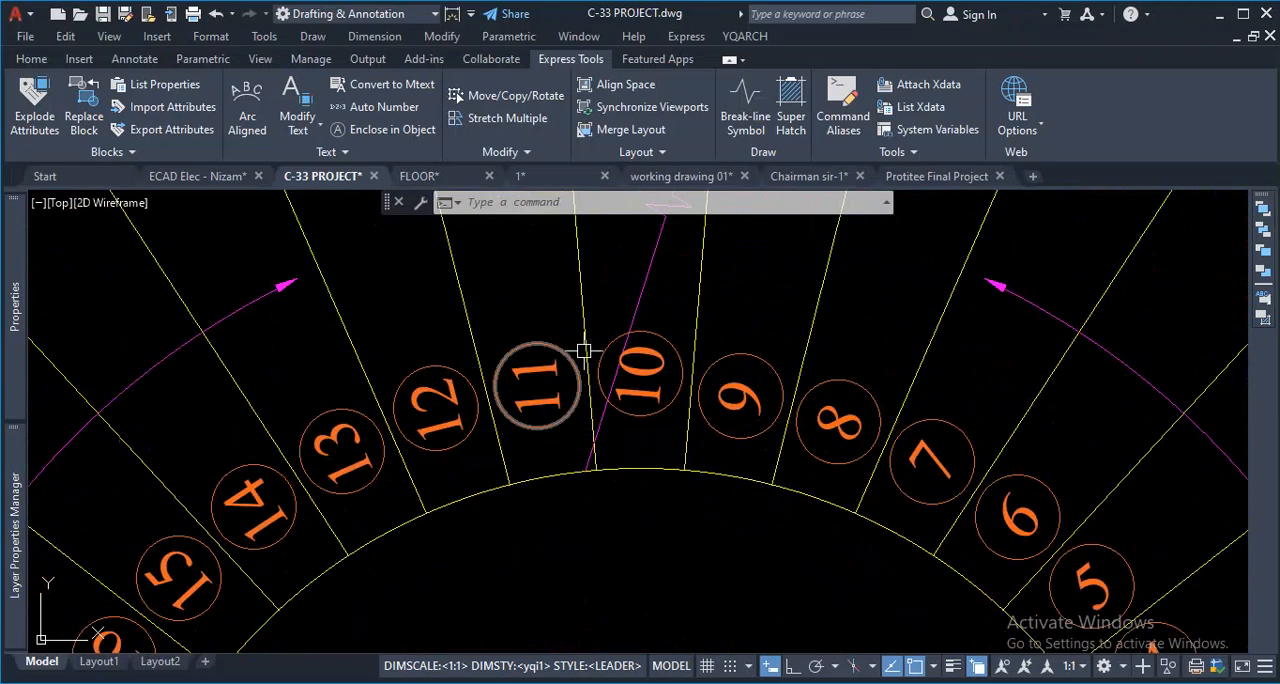
{"action": "scroll", "coordinate": [585, 376], "scroll_direction": "down", "scroll_amount": 6}
{"action": "scroll", "coordinate": [766, 429], "scroll_direction": "up", "scroll_amount": 6}
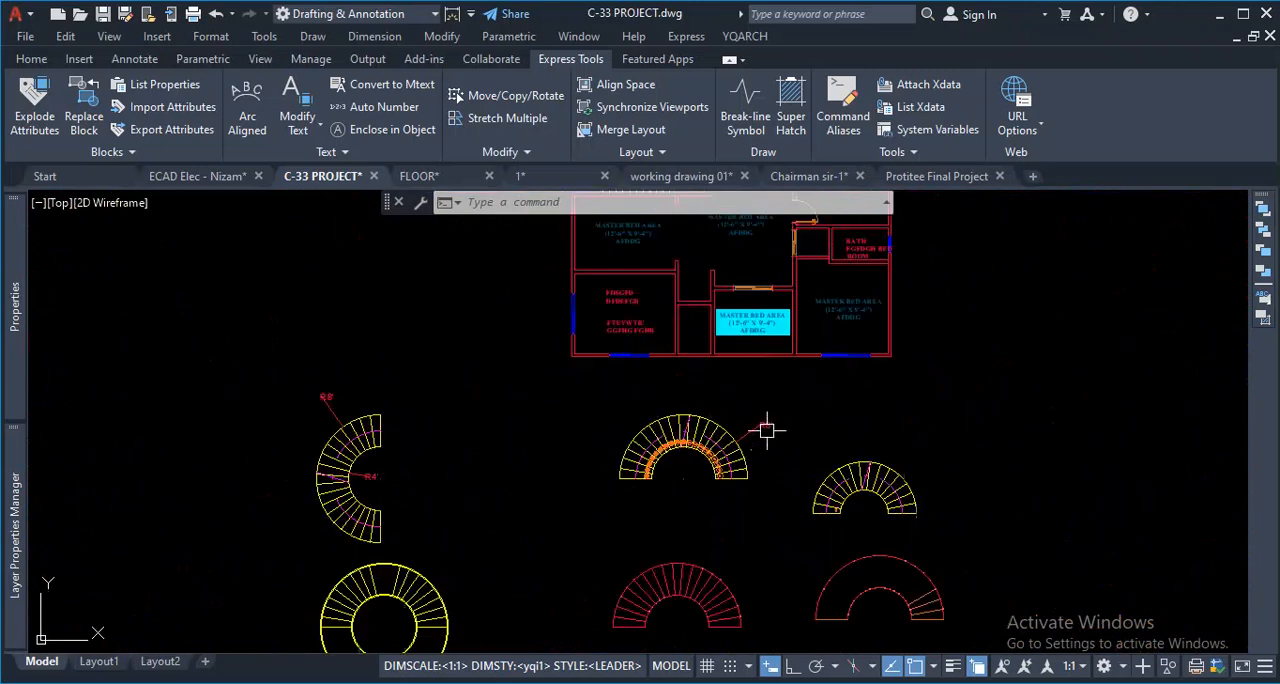
{"action": "scroll", "coordinate": [602, 522], "scroll_direction": "up", "scroll_amount": 3}
{"action": "scroll", "coordinate": [795, 540], "scroll_direction": "down", "scroll_amount": 5}
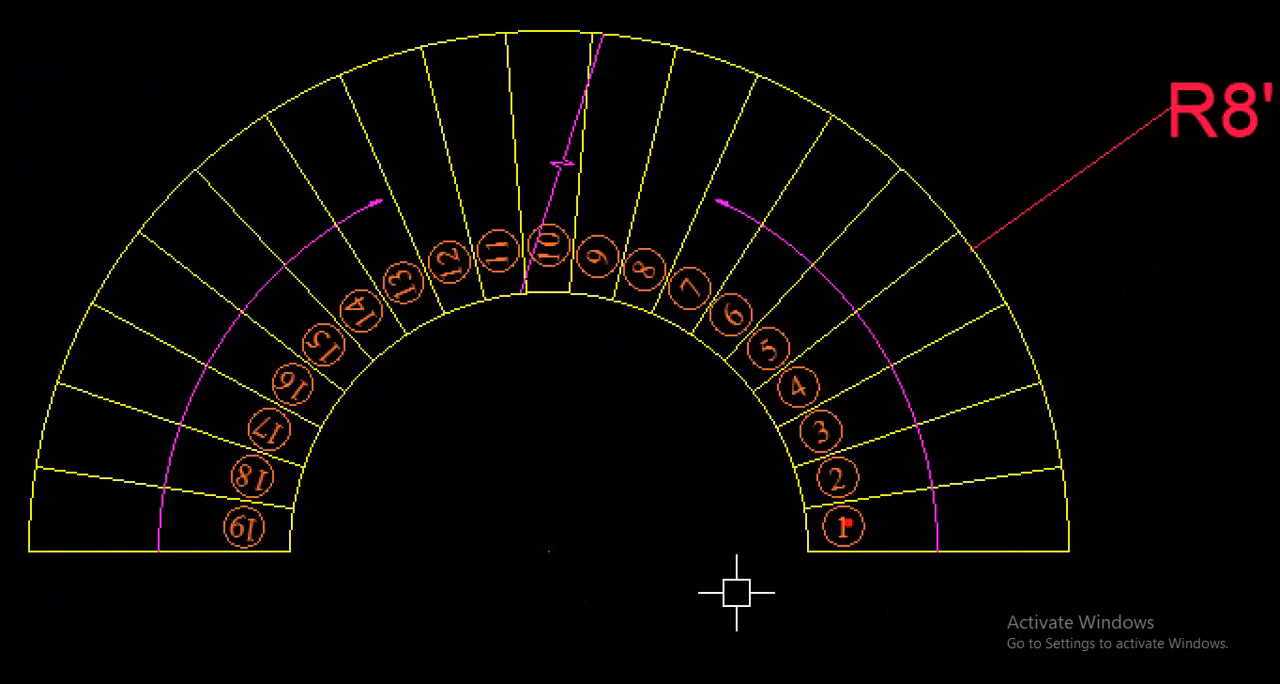
{"action": "mouse_move", "coordinate": [846, 521]}
{"action": "left_mouse_down"}
{"action": "mouse_move", "coordinate": [833, 372]}
{"action": "mouse_move", "coordinate": [591, 251]}
{"action": "mouse_move", "coordinate": [329, 337]}
{"action": "mouse_move", "coordinate": [293, 395]}
{"action": "left_mouse_up"}
{"action": "left_click_drag", "start_coordinate": [231, 542], "coordinate": [260, 524]}
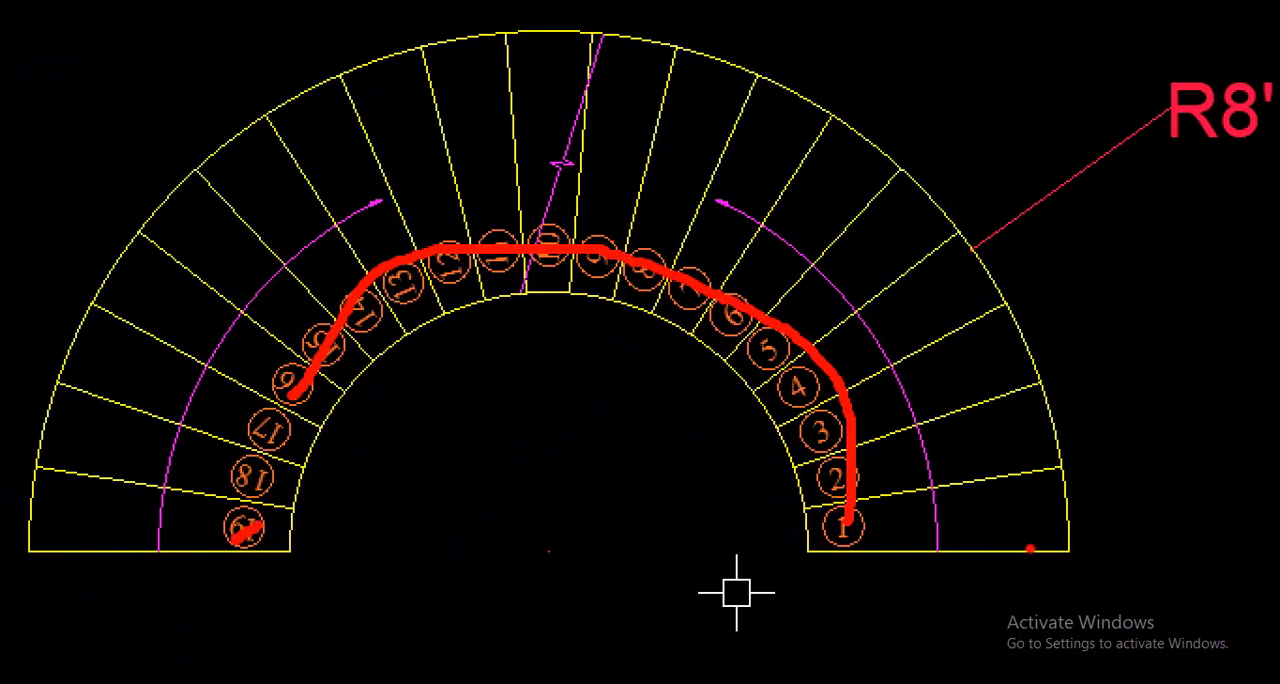
{"action": "mouse_move", "coordinate": [1050, 605]}
{"action": "left_mouse_down"}
{"action": "mouse_move", "coordinate": [1051, 531]}
{"action": "mouse_move", "coordinate": [989, 316]}
{"action": "mouse_move", "coordinate": [998, 355]}
{"action": "left_mouse_up"}
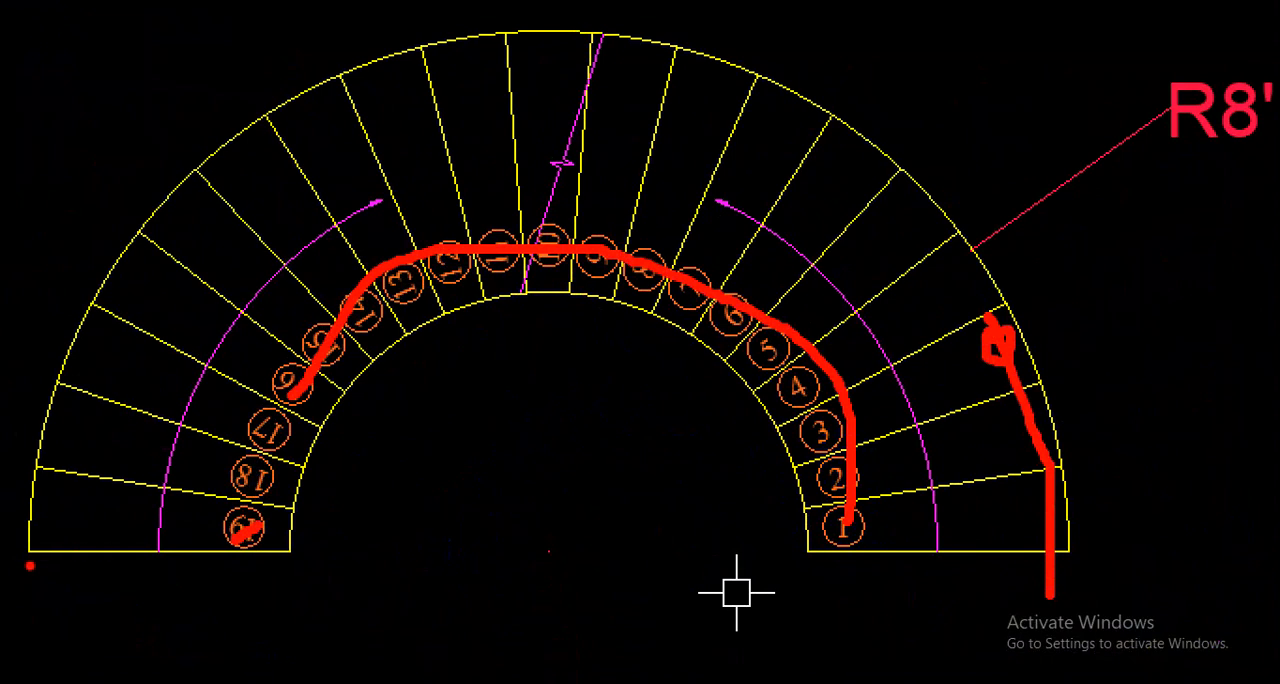
{"action": "mouse_move", "coordinate": [1047, 566]}
{"action": "left_mouse_down"}
{"action": "mouse_move", "coordinate": [771, 86]}
{"action": "mouse_move", "coordinate": [443, 137]}
{"action": "mouse_move", "coordinate": [213, 350]}
{"action": "left_mouse_up"}
{"action": "left_click_drag", "start_coordinate": [240, 512], "coordinate": [247, 478]}
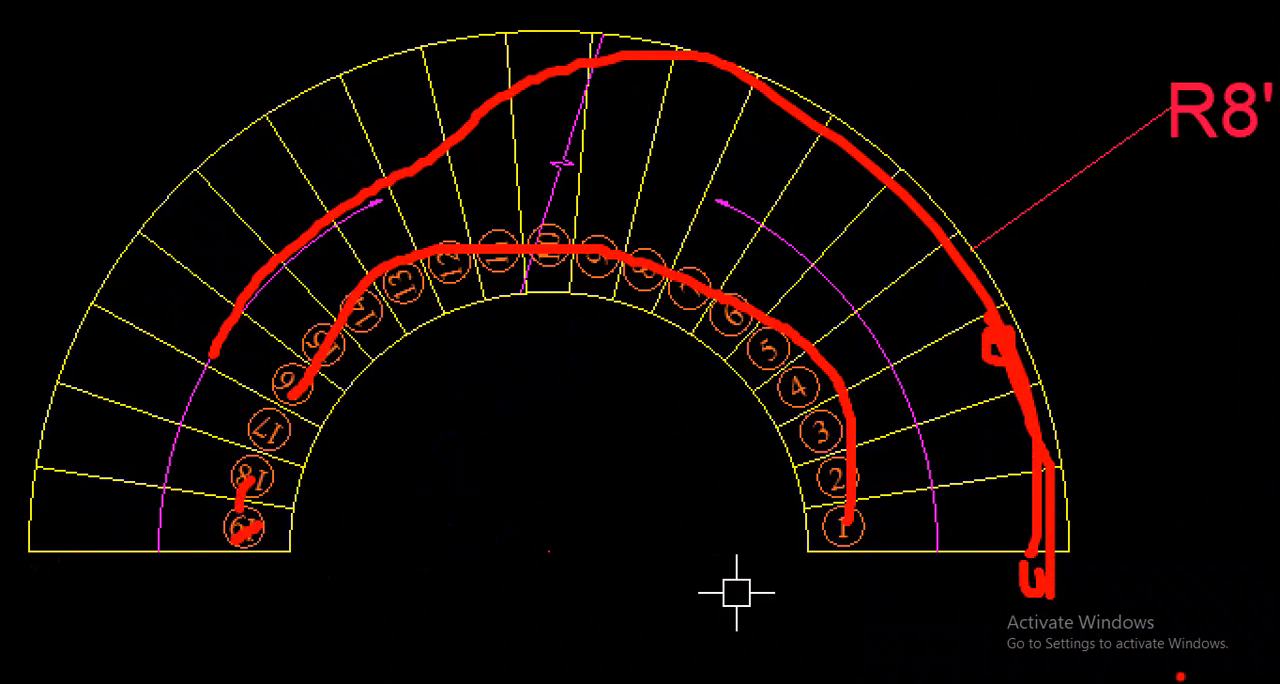
{"action": "left_click_drag", "start_coordinate": [770, 316], "coordinate": [889, 574]}
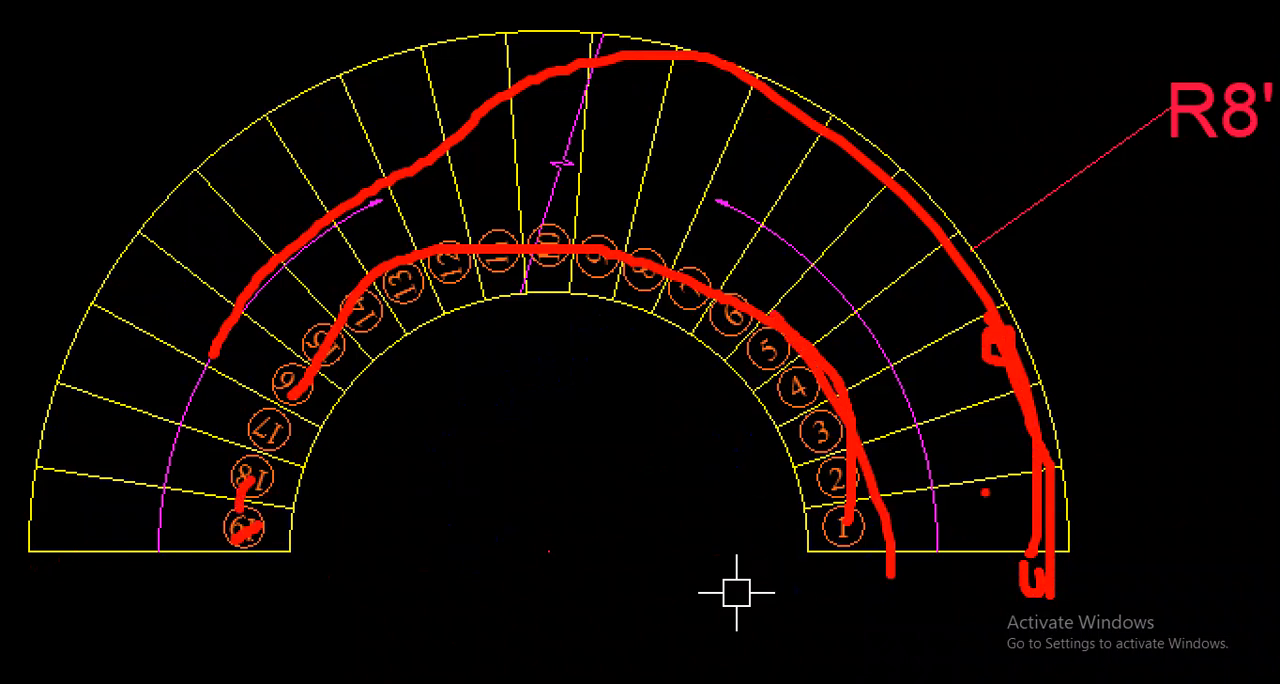
{"action": "mouse_move", "coordinate": [1008, 408]}
{"action": "left_mouse_down"}
{"action": "mouse_move", "coordinate": [1022, 408]}
{"action": "mouse_move", "coordinate": [1000, 403]}
{"action": "left_mouse_up"}
{"action": "left_click_drag", "start_coordinate": [979, 312], "coordinate": [926, 308]}
{"action": "left_click", "coordinate": [964, 303]}
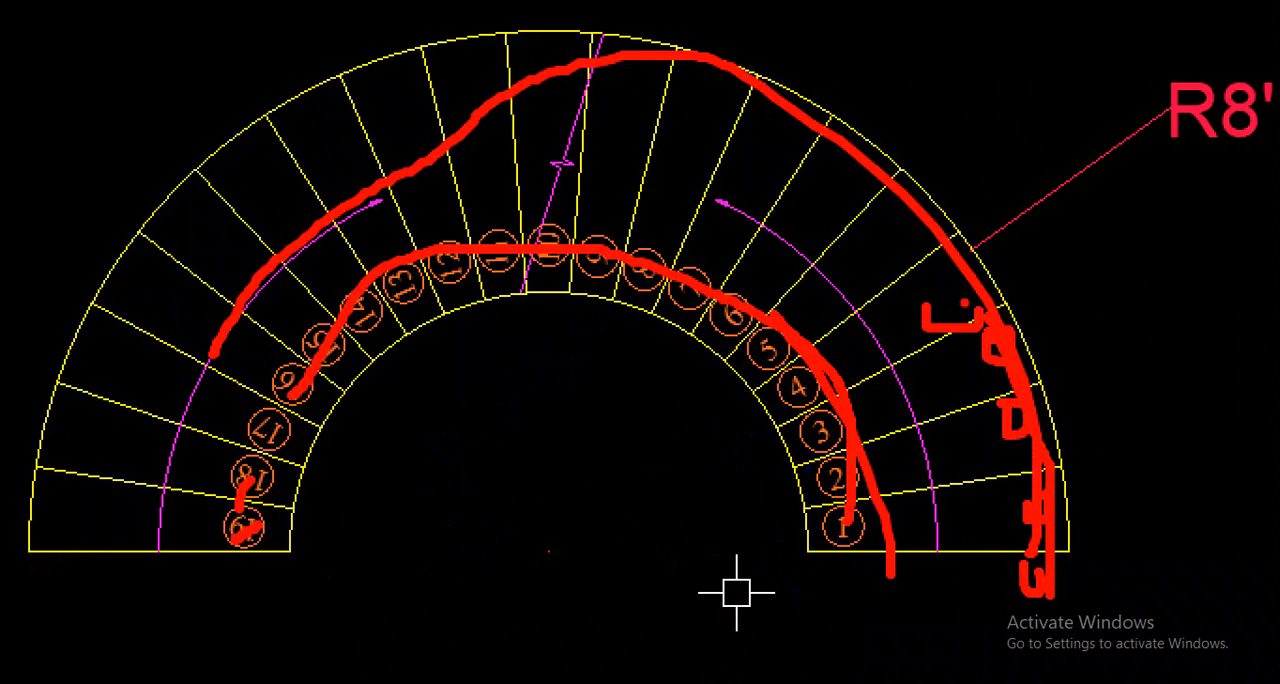
{"action": "left_click_drag", "start_coordinate": [384, 300], "coordinate": [427, 312]}
{"action": "right_click", "coordinate": [557, 455]}
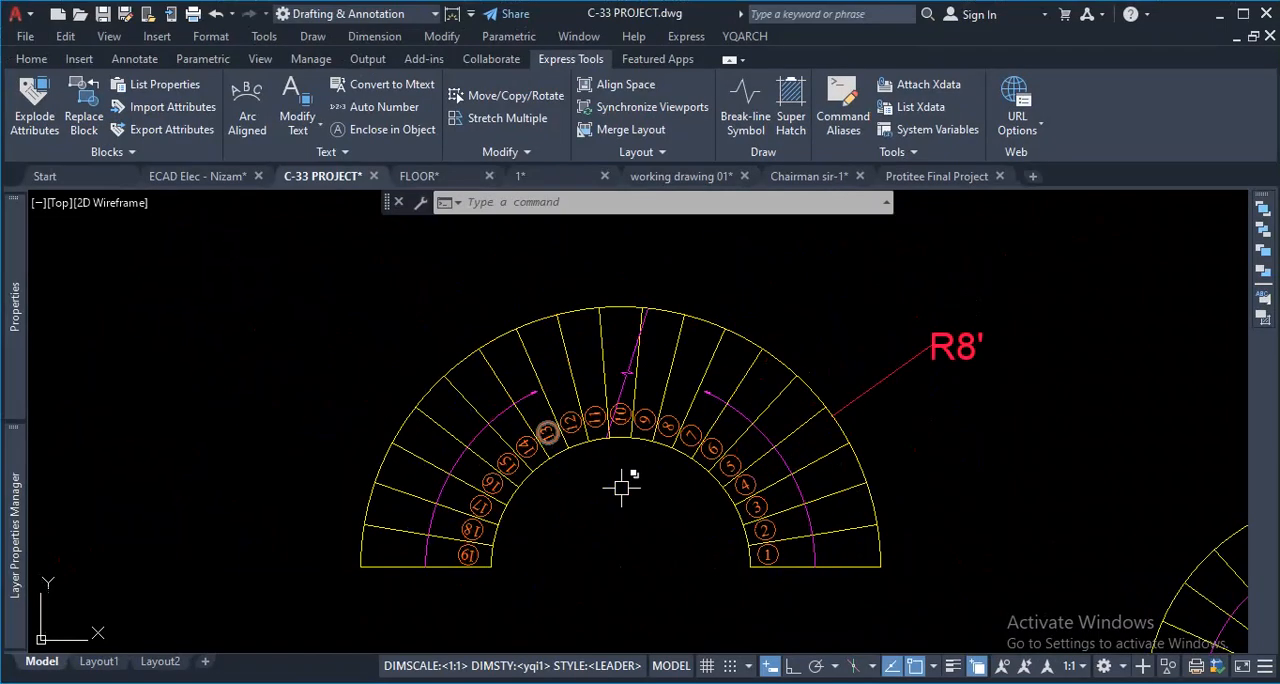
- Rotate the spare circled "1" beside the column layout 90° counterclockwise about its circle's bottom quadrant, with Ortho on
{"action": "scroll", "coordinate": [655, 430], "scroll_direction": "down", "scroll_amount": 8}
{"action": "scroll", "coordinate": [630, 466], "scroll_direction": "down", "scroll_amount": 4}
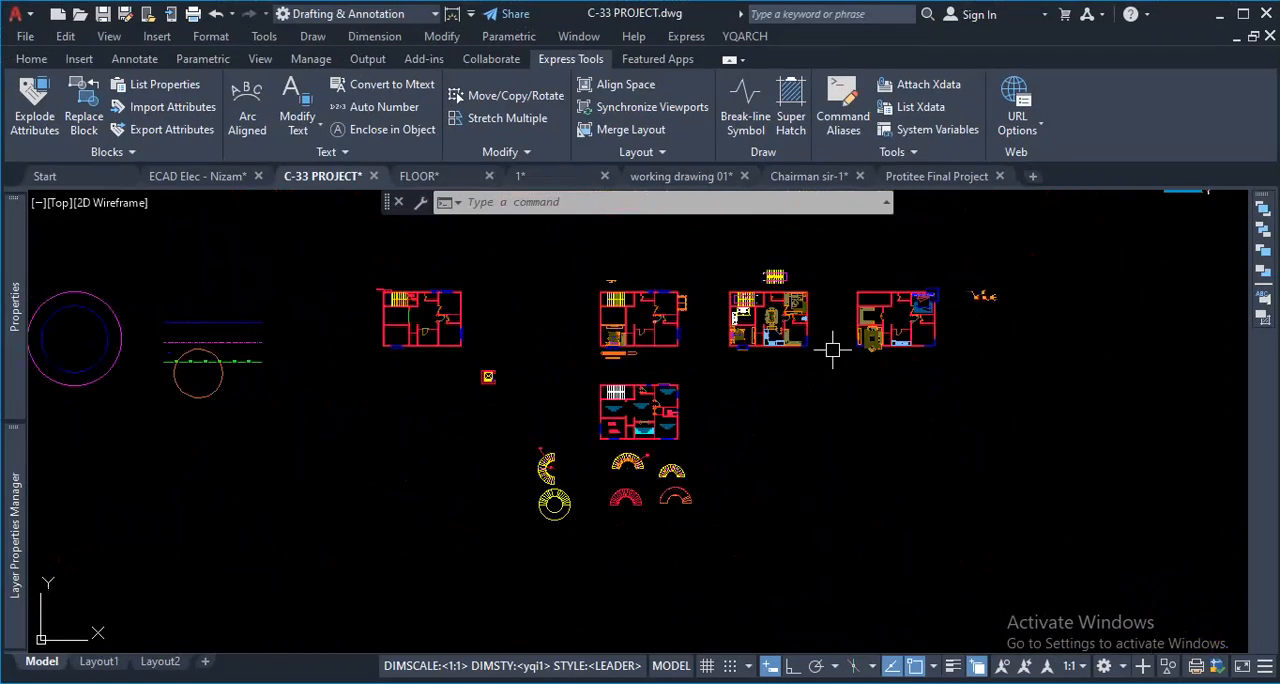
{"action": "scroll", "coordinate": [790, 335], "scroll_direction": "down", "scroll_amount": 3}
{"action": "scroll", "coordinate": [842, 290], "scroll_direction": "up", "scroll_amount": 12}
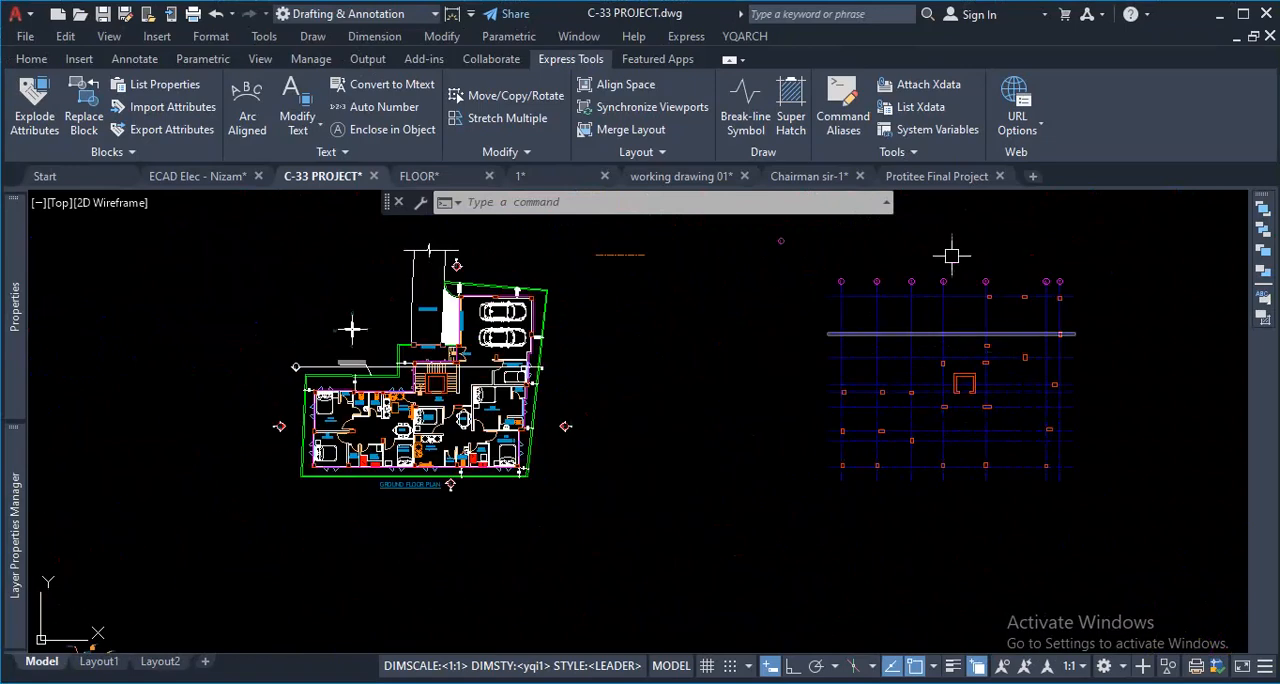
{"action": "scroll", "coordinate": [700, 350], "scroll_direction": "down", "scroll_amount": 5}
{"action": "scroll", "coordinate": [540, 280], "scroll_direction": "up", "scroll_amount": 8}
{"action": "left_click", "coordinate": [600, 287]}
{"action": "left_click", "coordinate": [410, 482]}
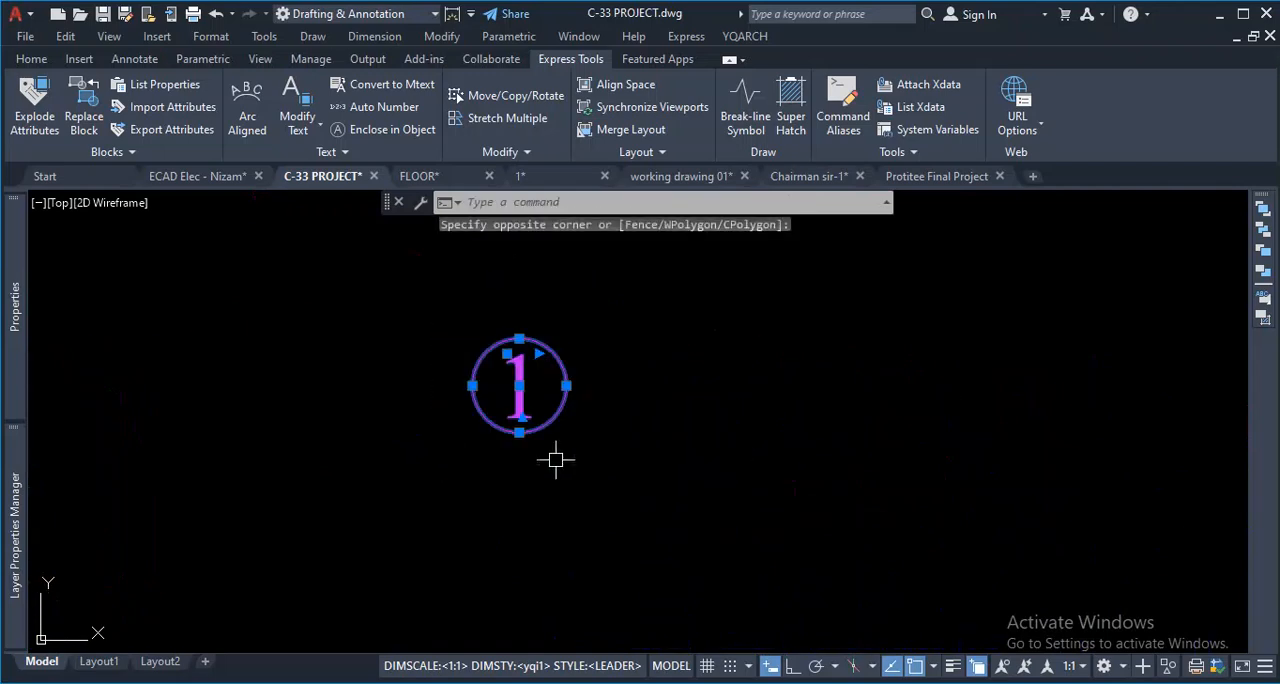
{"action": "type", "text": "ro"}
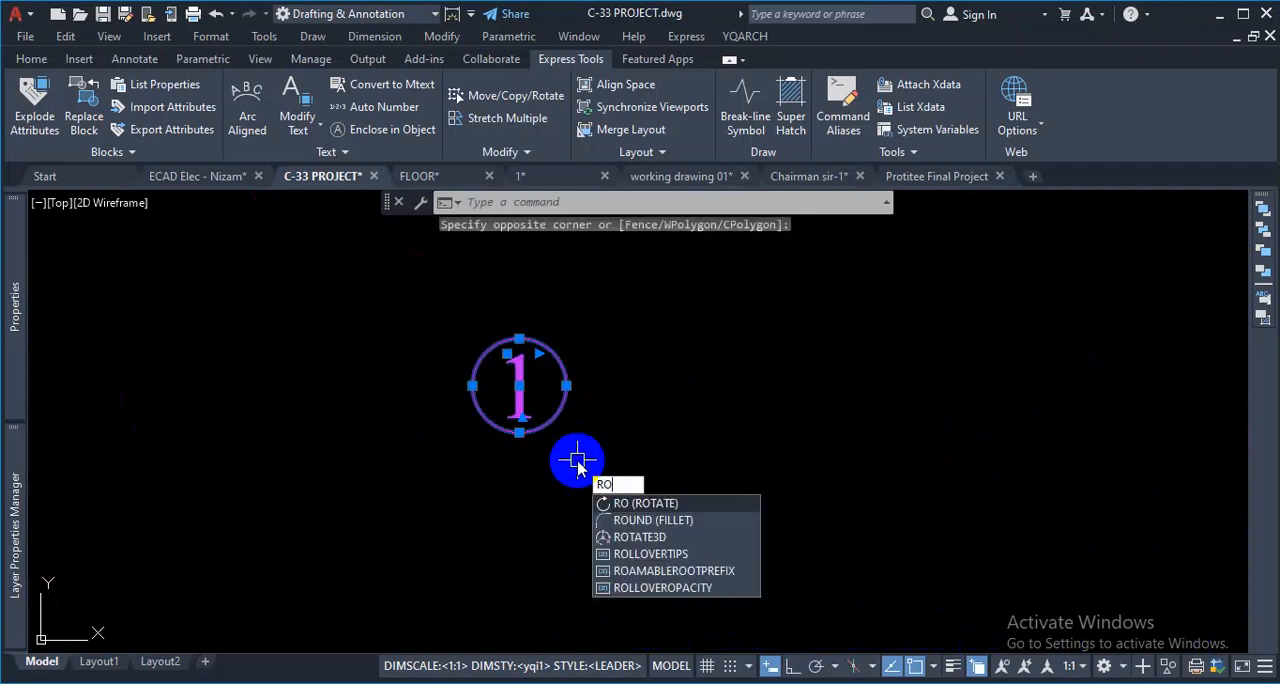
{"action": "key", "text": "Return"}
{"action": "left_click", "coordinate": [519, 432]}
{"action": "left_click", "coordinate": [794, 664]}
{"action": "left_click", "coordinate": [589, 313]}
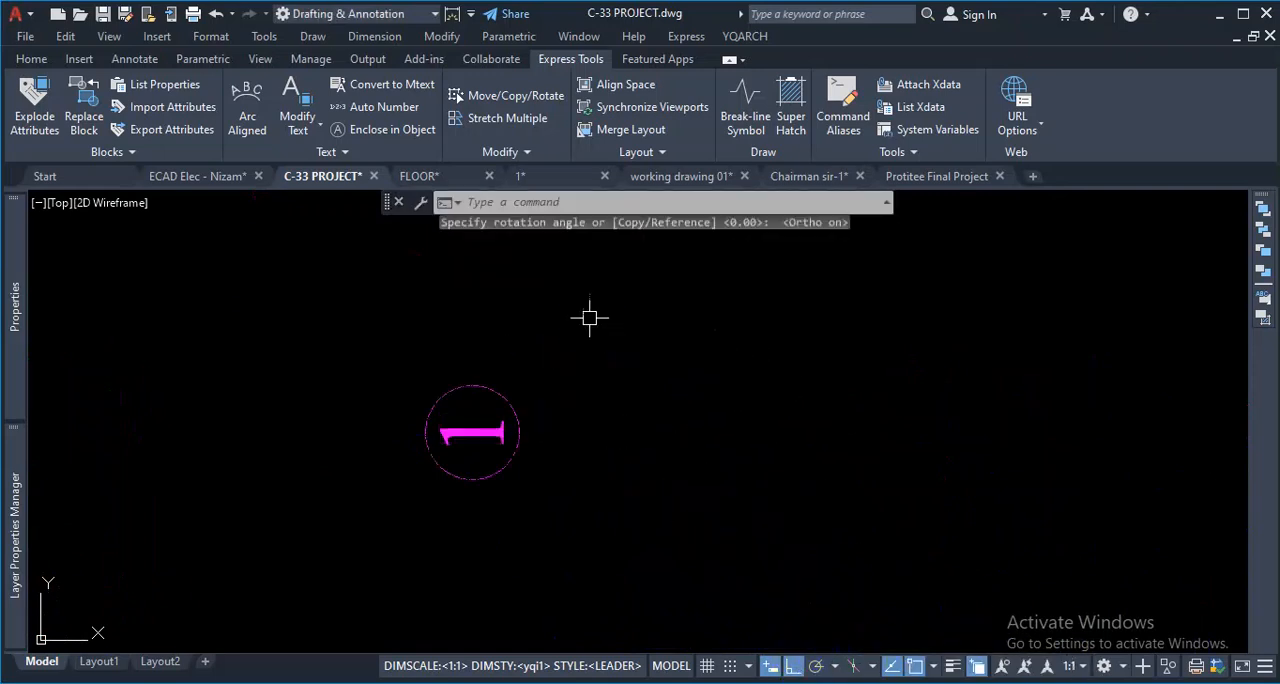
- Change the rotated label's text to "A" and center-align it inside its circle
{"action": "double_click", "coordinate": [494, 432]}
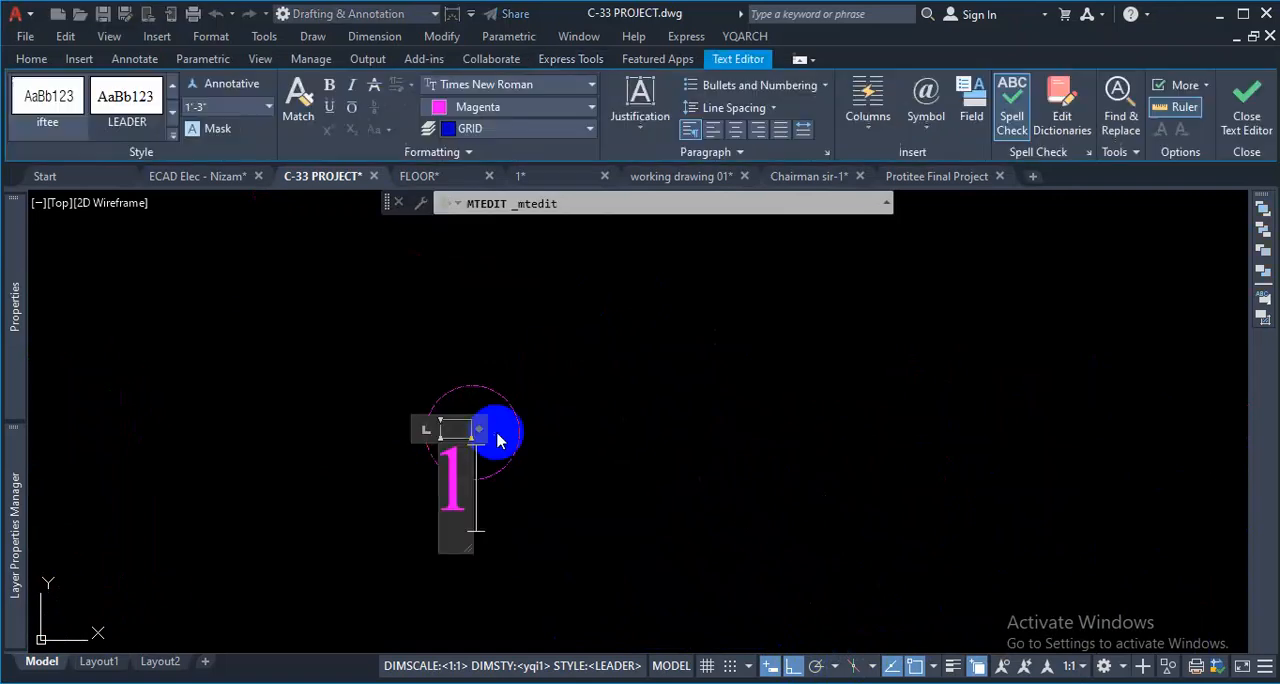
{"action": "type", "text": "A"}
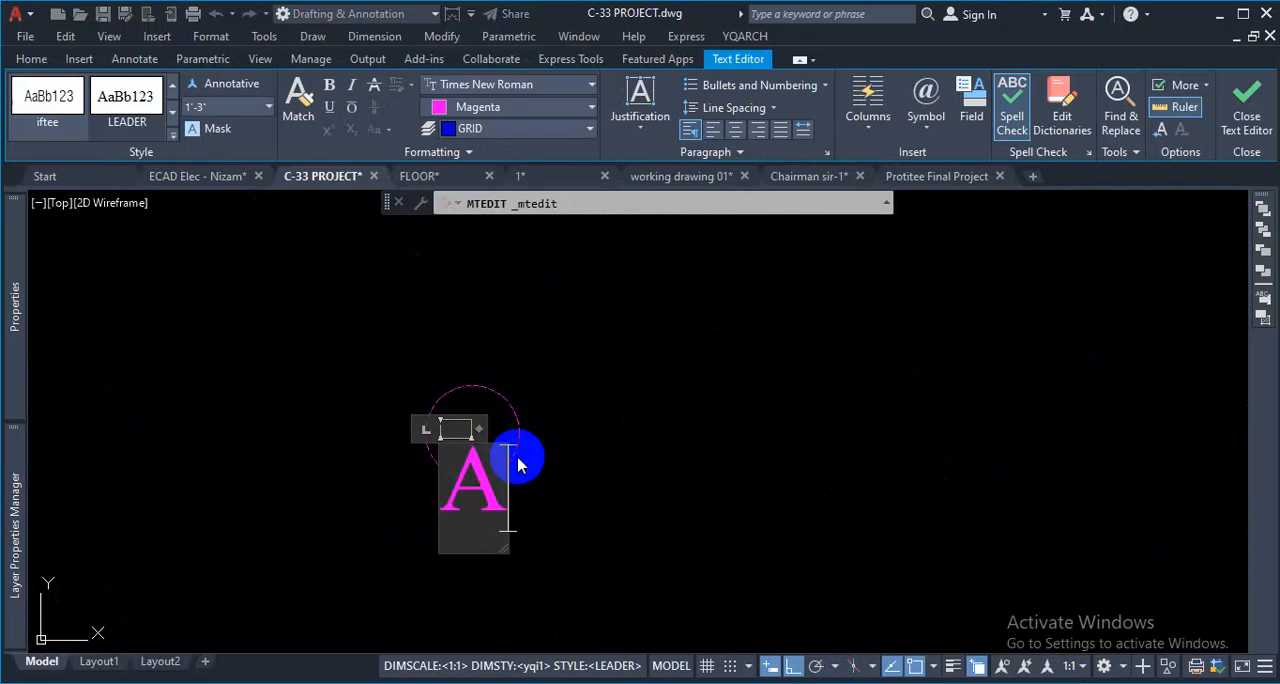
{"action": "left_click", "coordinate": [563, 473]}
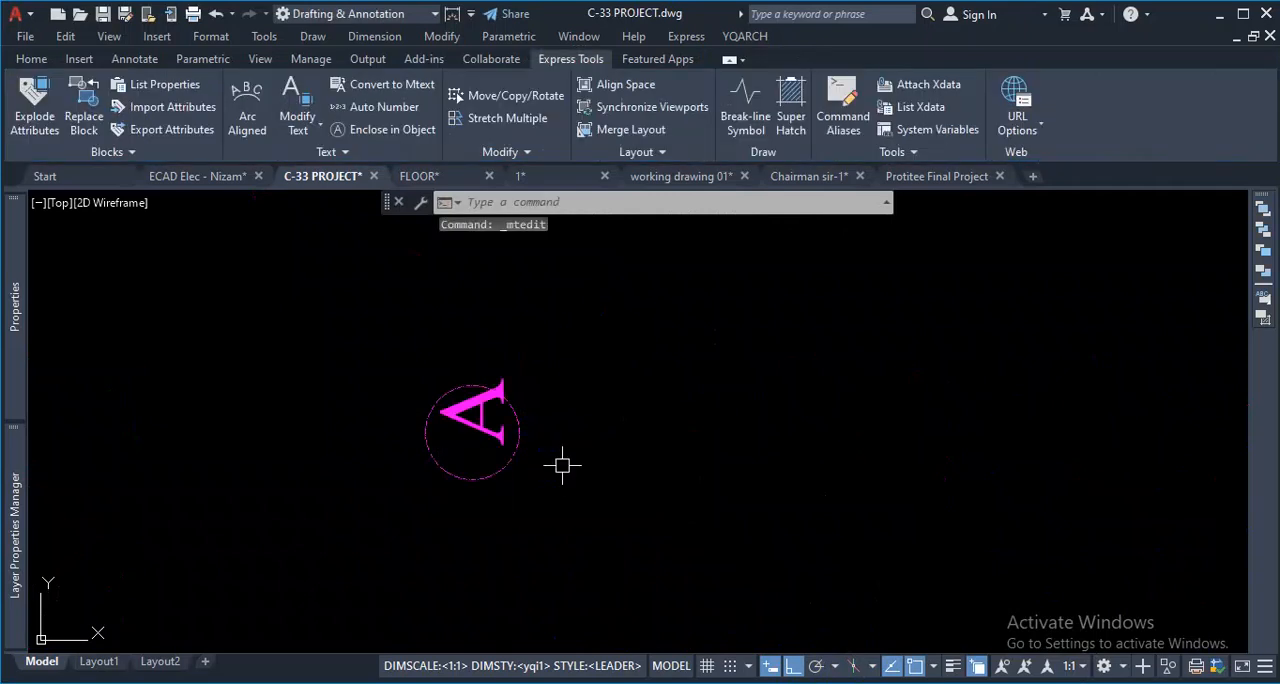
{"action": "double_click", "coordinate": [487, 412]}
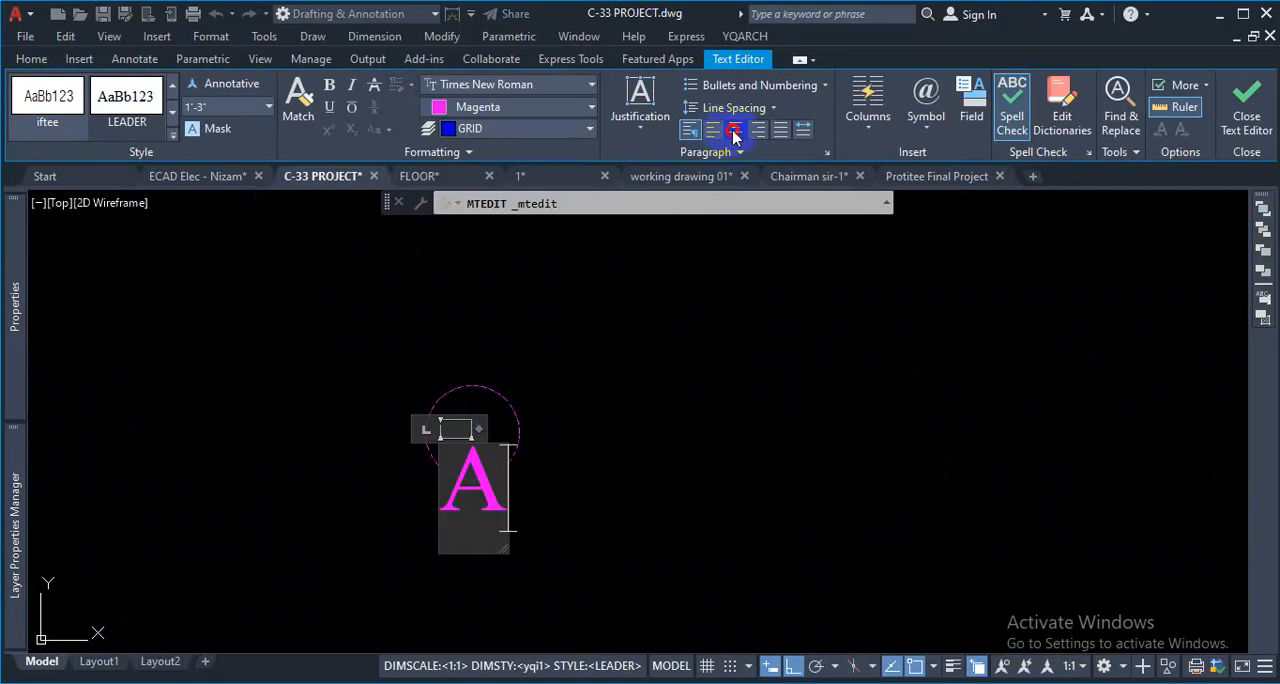
{"action": "left_click", "coordinate": [716, 220]}
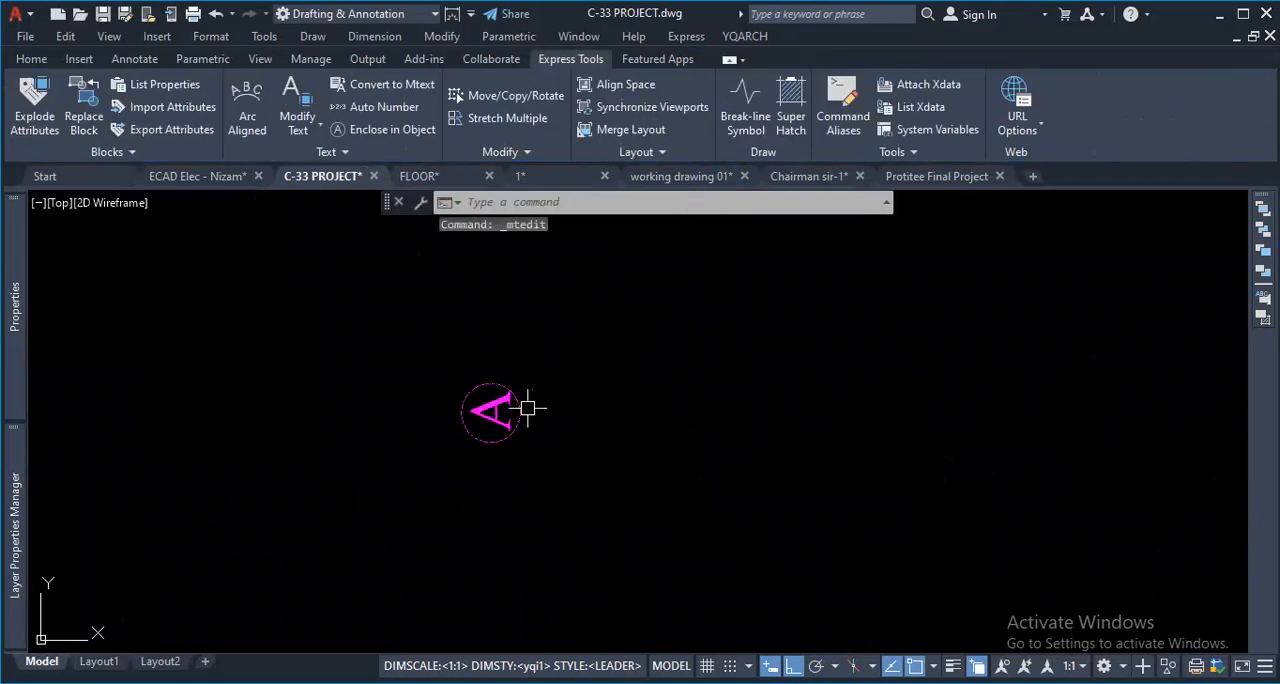
- Copy the circled "A" from the quadrant facing the grid onto the left end of the lowest horizontal grid line, with Ortho off
{"action": "scroll", "coordinate": [532, 381], "scroll_direction": "down", "scroll_amount": 3}
{"action": "left_click", "coordinate": [517, 347]}
{"action": "left_click", "coordinate": [432, 452]}
{"action": "type", "text": "c"}
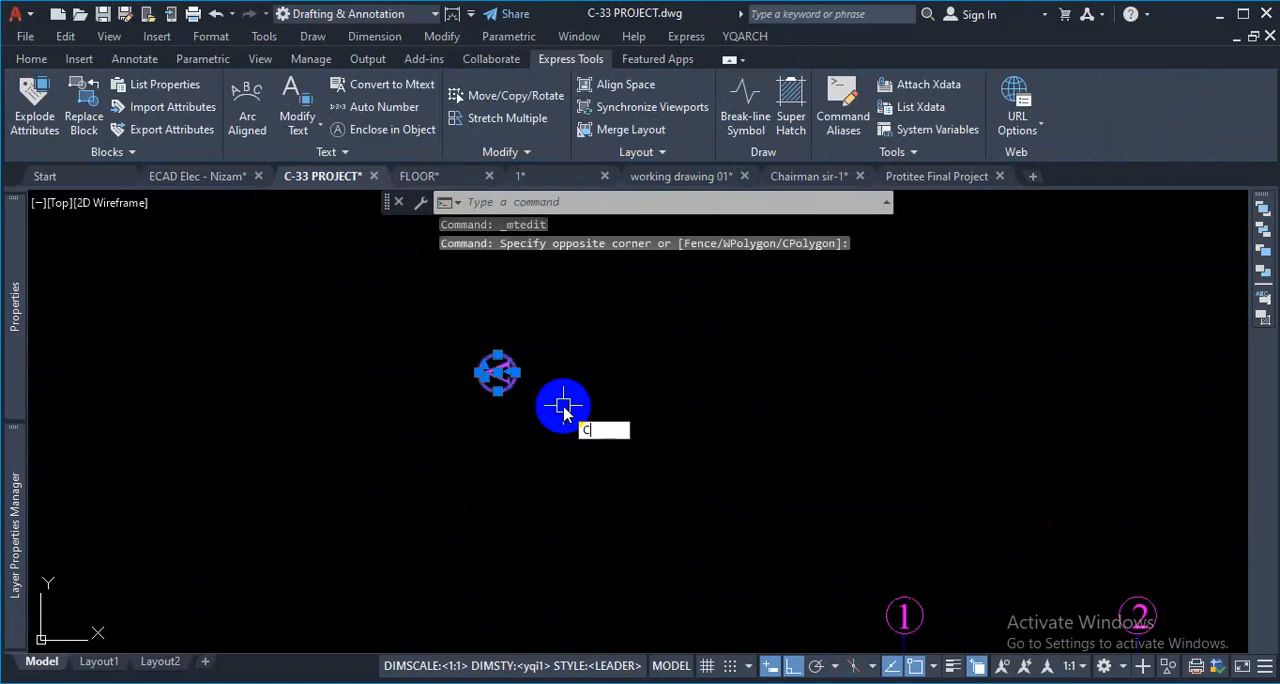
{"action": "type", "text": "o"}
{"action": "key", "text": "Return"}
{"action": "left_click", "coordinate": [516, 372]}
{"action": "scroll", "coordinate": [549, 258], "scroll_direction": "down", "scroll_amount": 5}
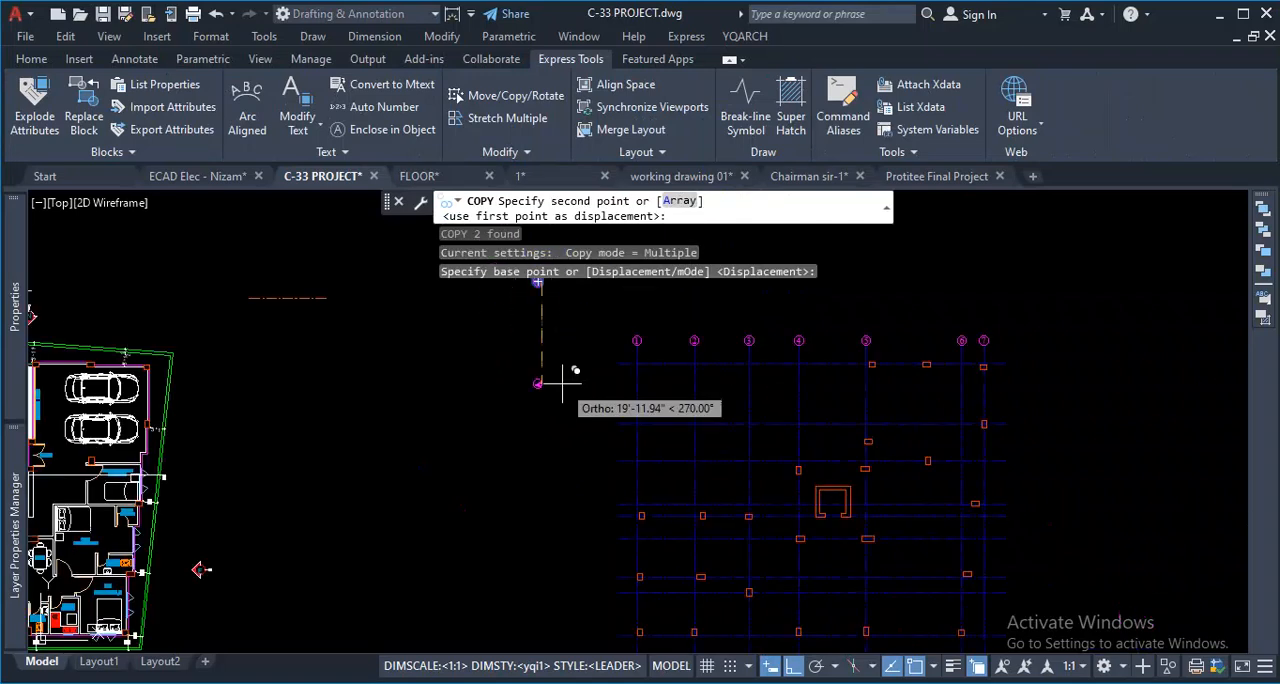
{"action": "left_click", "coordinate": [792, 665]}
{"action": "scroll", "coordinate": [581, 486], "scroll_direction": "down", "scroll_amount": 3}
{"action": "scroll", "coordinate": [581, 486], "scroll_direction": "up", "scroll_amount": 5}
{"action": "left_click", "coordinate": [636, 466]}
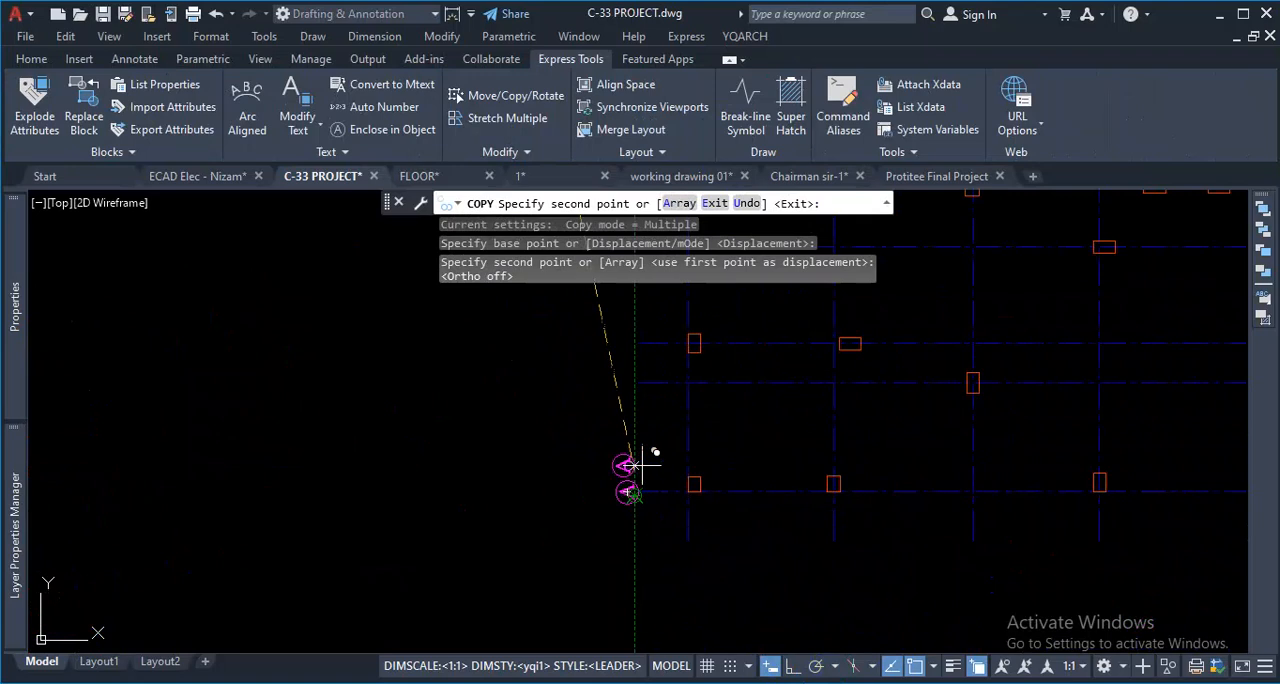
- Place further copies of the circled "A" on the left ends of the remaining horizontal grid lines and finish copying
{"action": "left_click", "coordinate": [645, 372]}
{"action": "left_click", "coordinate": [643, 355]}
{"action": "scroll", "coordinate": [650, 332], "scroll_direction": "down", "scroll_amount": 5}
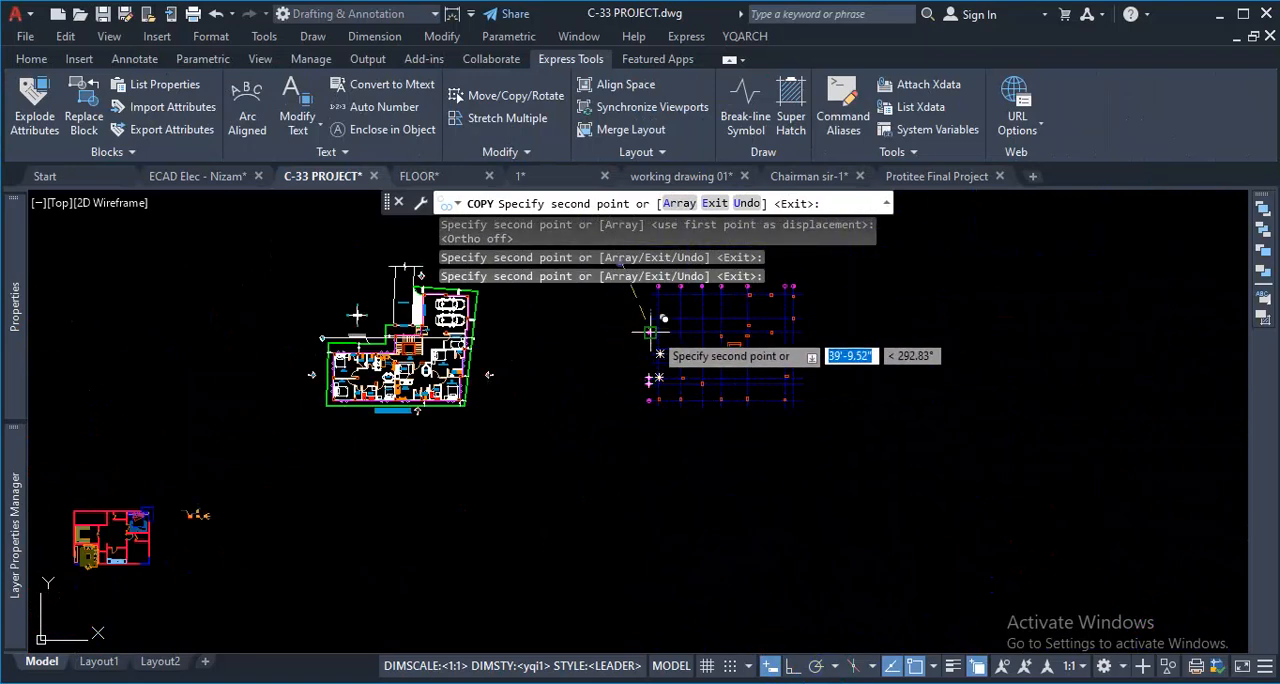
{"action": "scroll", "coordinate": [650, 332], "scroll_direction": "up", "scroll_amount": 5}
{"action": "left_click", "coordinate": [643, 466]}
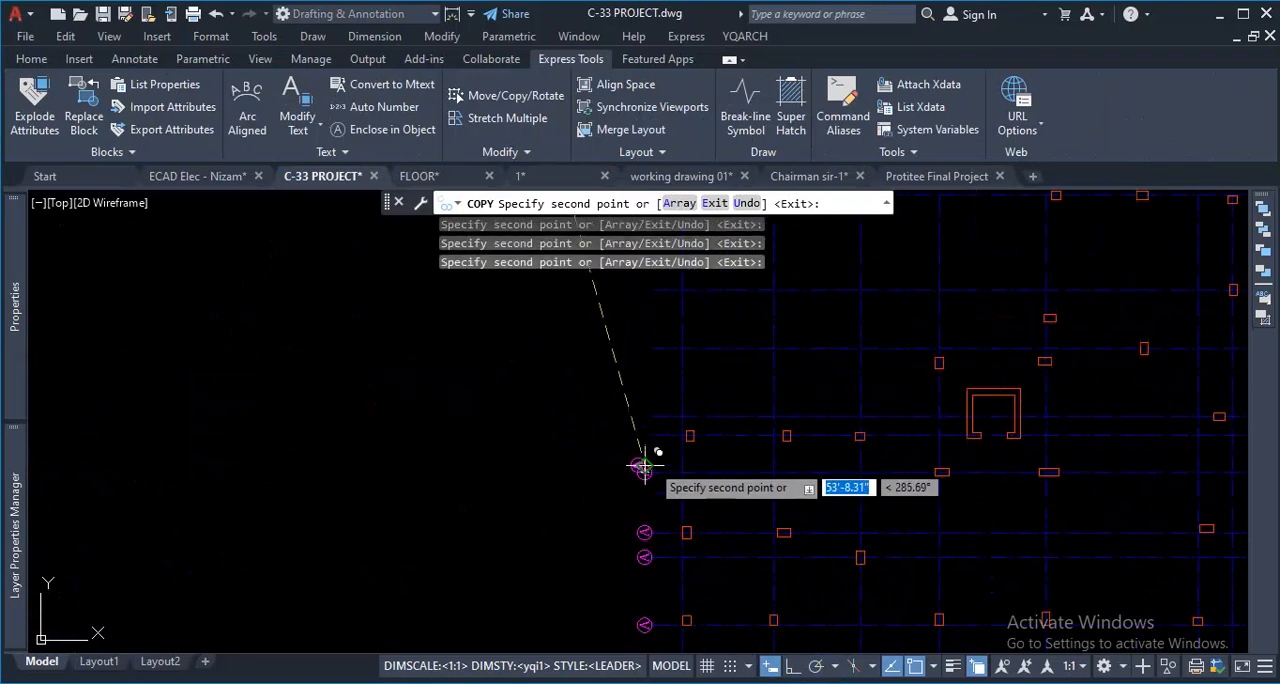
{"action": "left_click", "coordinate": [644, 435]}
{"action": "left_click", "coordinate": [644, 416]}
{"action": "left_click", "coordinate": [647, 348]}
{"action": "scroll", "coordinate": [666, 378], "scroll_direction": "up", "scroll_amount": 2}
{"action": "scroll", "coordinate": [667, 363], "scroll_direction": "down", "scroll_amount": 4}
{"action": "scroll", "coordinate": [661, 366], "scroll_direction": "up", "scroll_amount": 3}
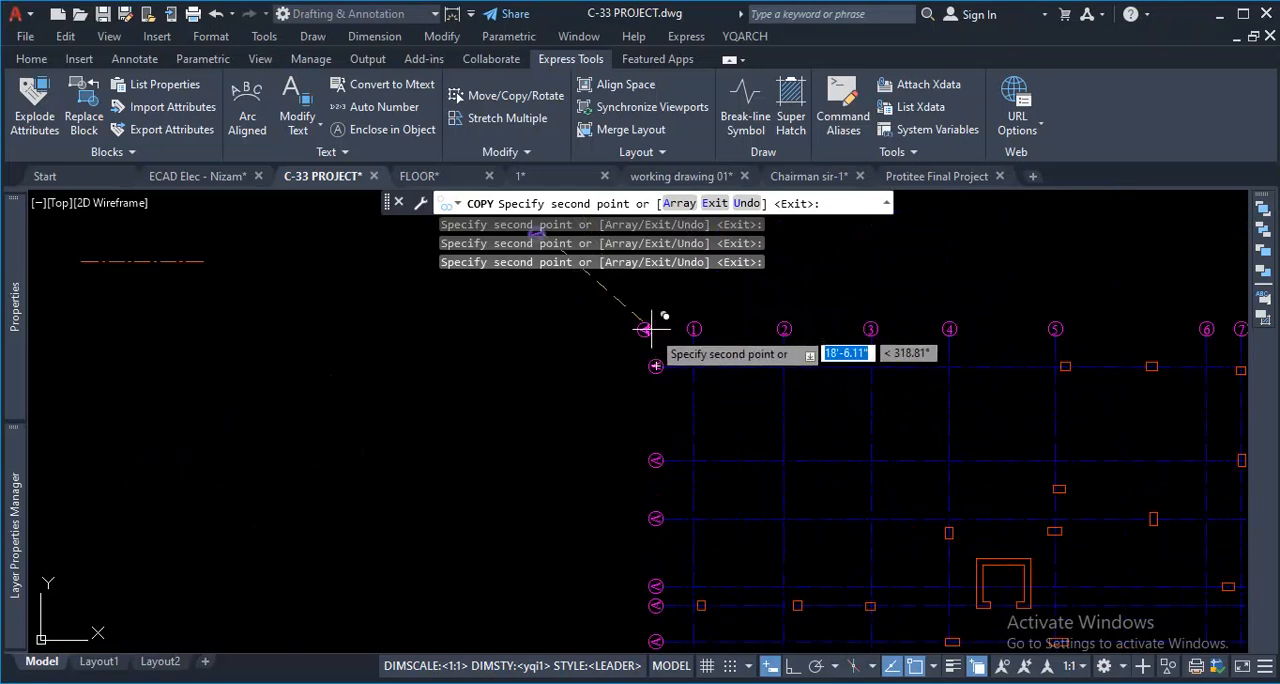
{"action": "key", "text": "Escape"}
- Change the label texts of the second and third horizontal grid lines from the bottom to "B" and "C"
{"action": "scroll", "coordinate": [686, 434], "scroll_direction": "down", "scroll_amount": 3}
{"action": "scroll", "coordinate": [657, 349], "scroll_direction": "up", "scroll_amount": 6}
{"action": "scroll", "coordinate": [651, 395], "scroll_direction": "up", "scroll_amount": 2}
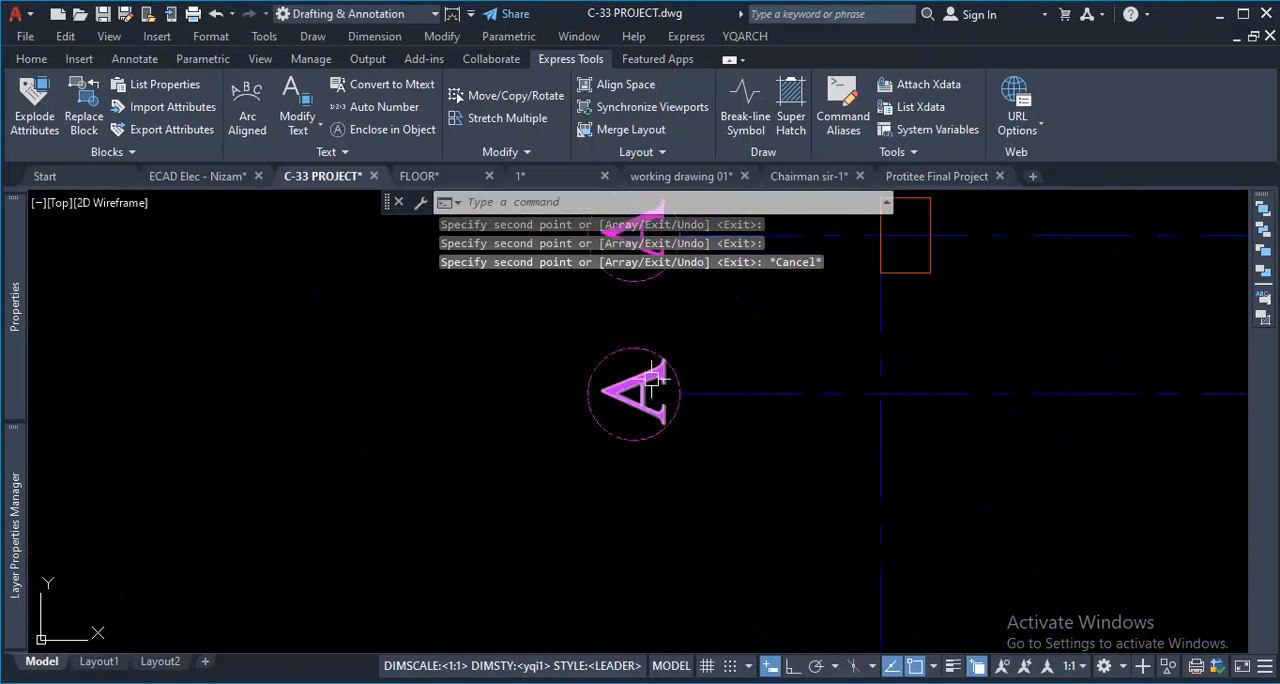
{"action": "double_click", "coordinate": [648, 405]}
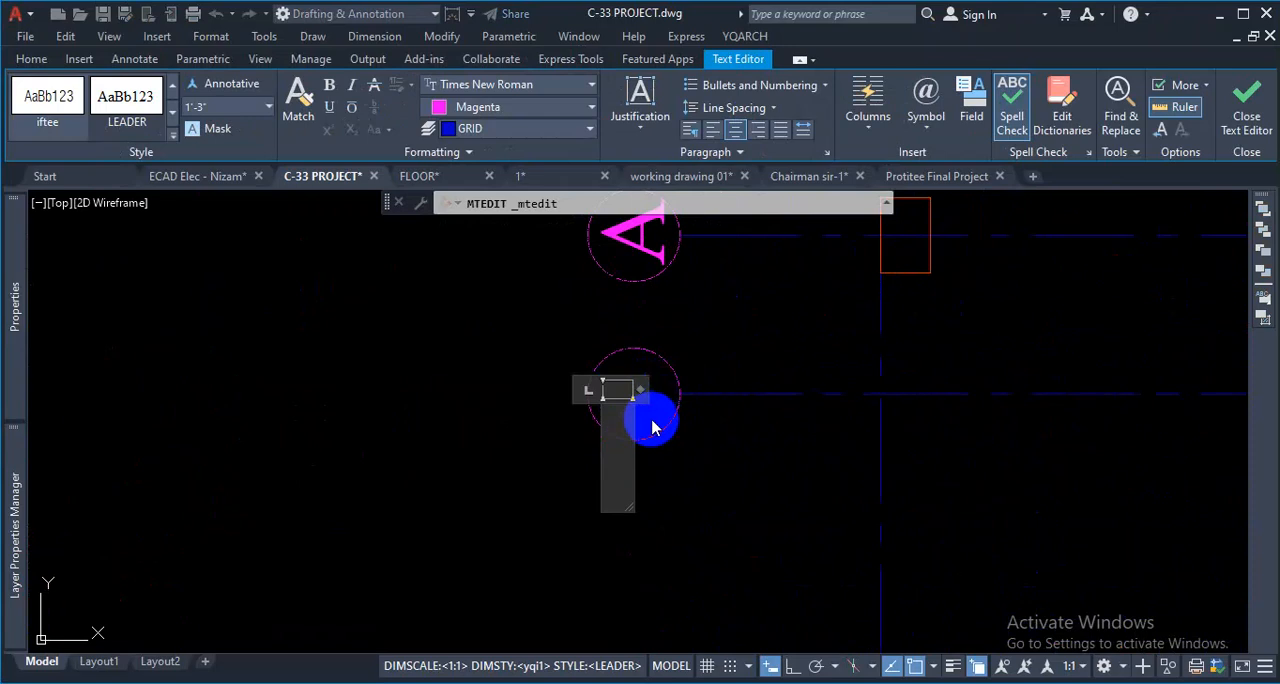
{"action": "left_click", "coordinate": [652, 420]}
{"action": "scroll", "coordinate": [694, 354], "scroll_direction": "down", "scroll_amount": 4}
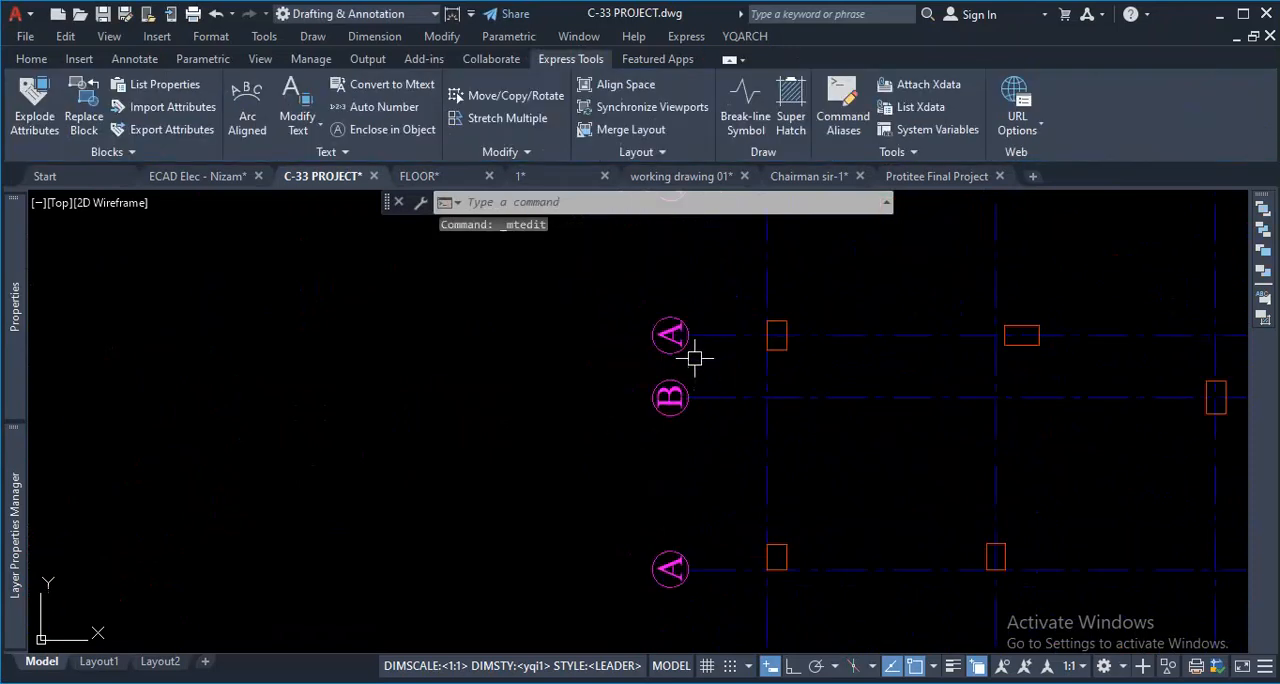
{"action": "scroll", "coordinate": [671, 373], "scroll_direction": "up", "scroll_amount": 4}
{"action": "double_click", "coordinate": [678, 330]}
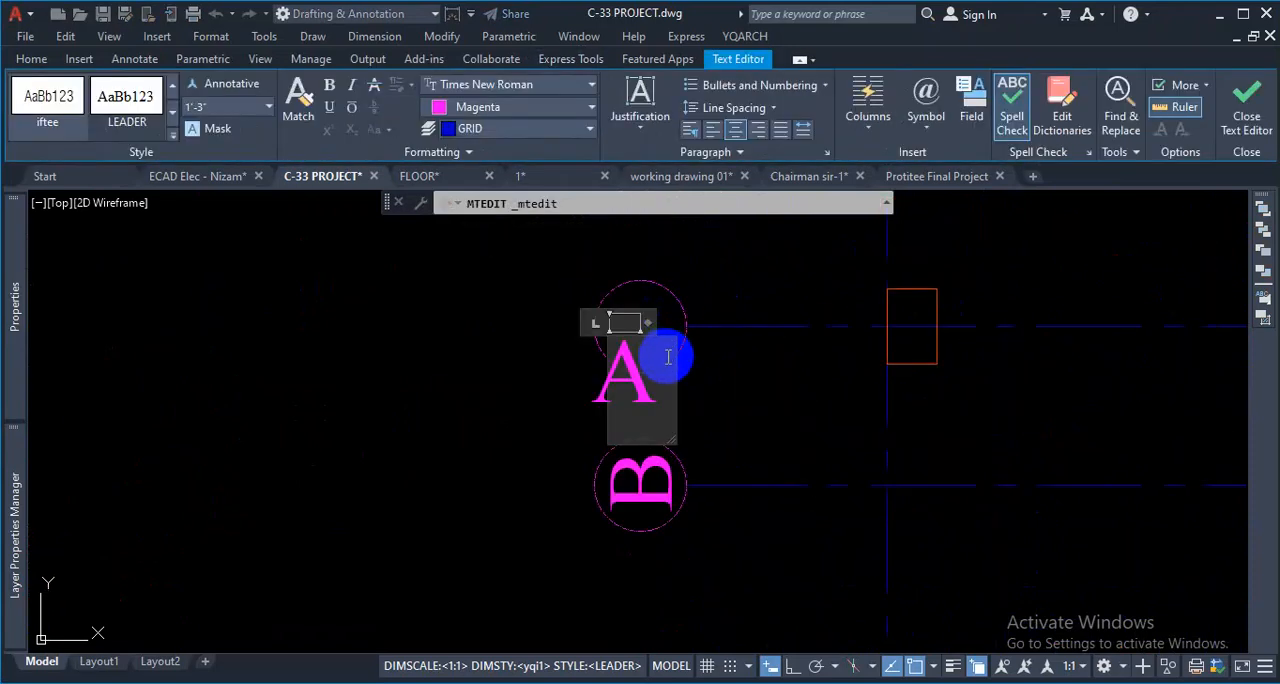
{"action": "left_click", "coordinate": [668, 364]}
{"action": "scroll", "coordinate": [686, 416], "scroll_direction": "down", "scroll_amount": 4}
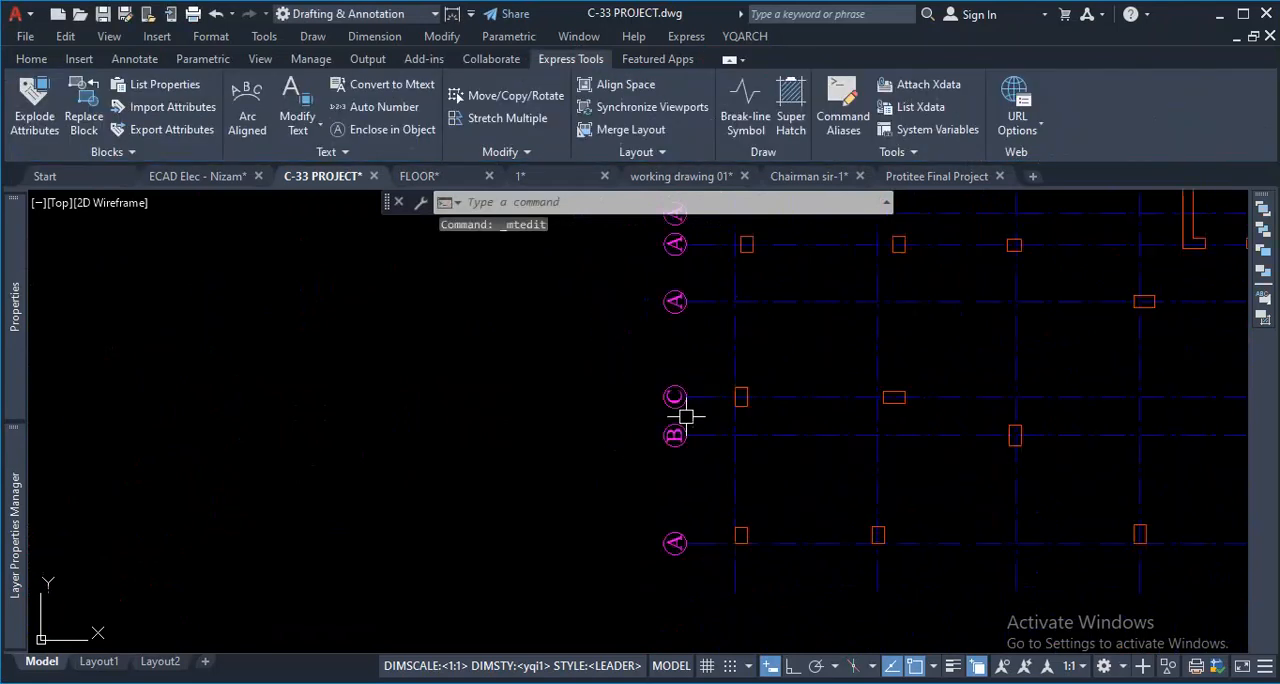
- Change the label texts of the fourth and fifth horizontal grid lines from the bottom to "D" and "E"
{"action": "scroll", "coordinate": [682, 305], "scroll_direction": "up", "scroll_amount": 4}
{"action": "double_click", "coordinate": [684, 334]}
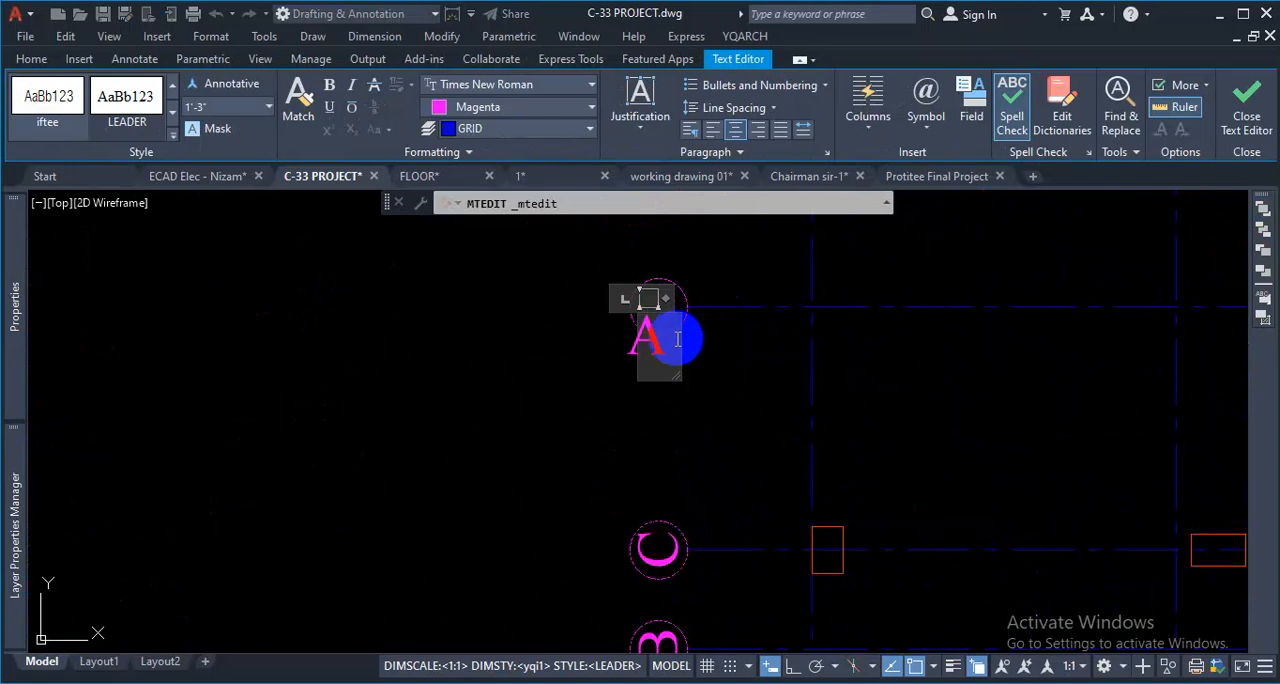
{"action": "left_click", "coordinate": [667, 365]}
{"action": "scroll", "coordinate": [666, 366], "scroll_direction": "down", "scroll_amount": 3}
{"action": "scroll", "coordinate": [666, 303], "scroll_direction": "up", "scroll_amount": 4}
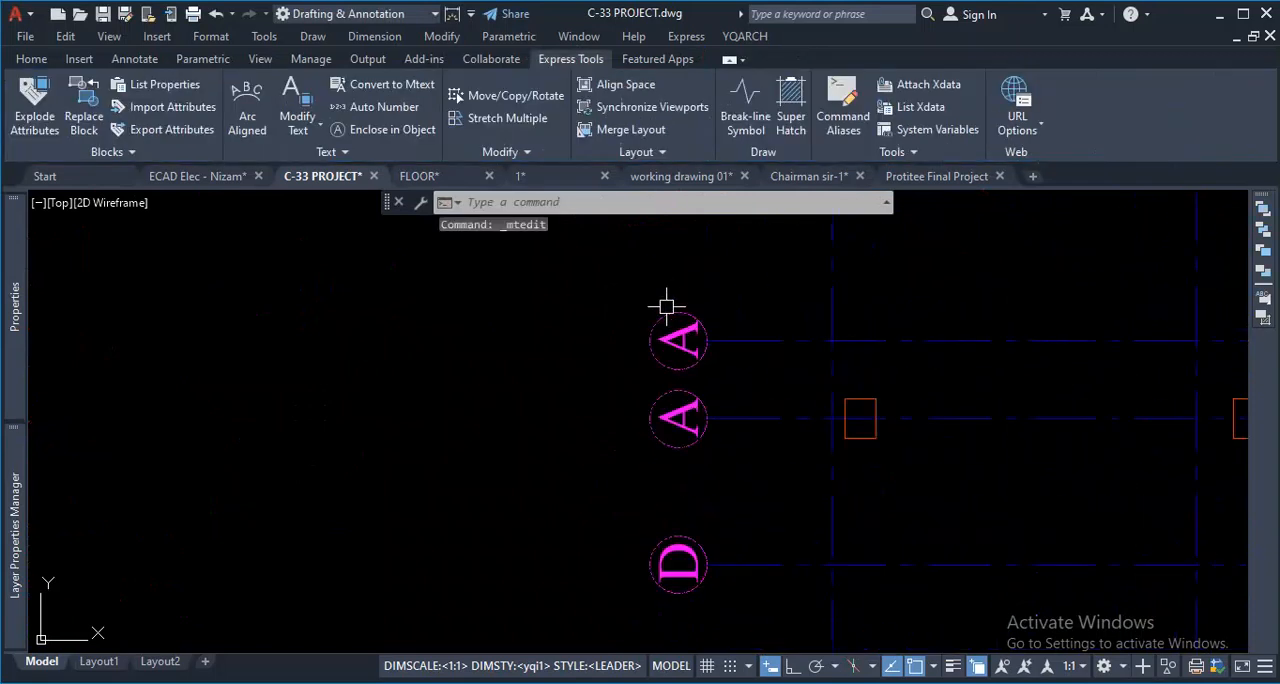
{"action": "double_click", "coordinate": [698, 466]}
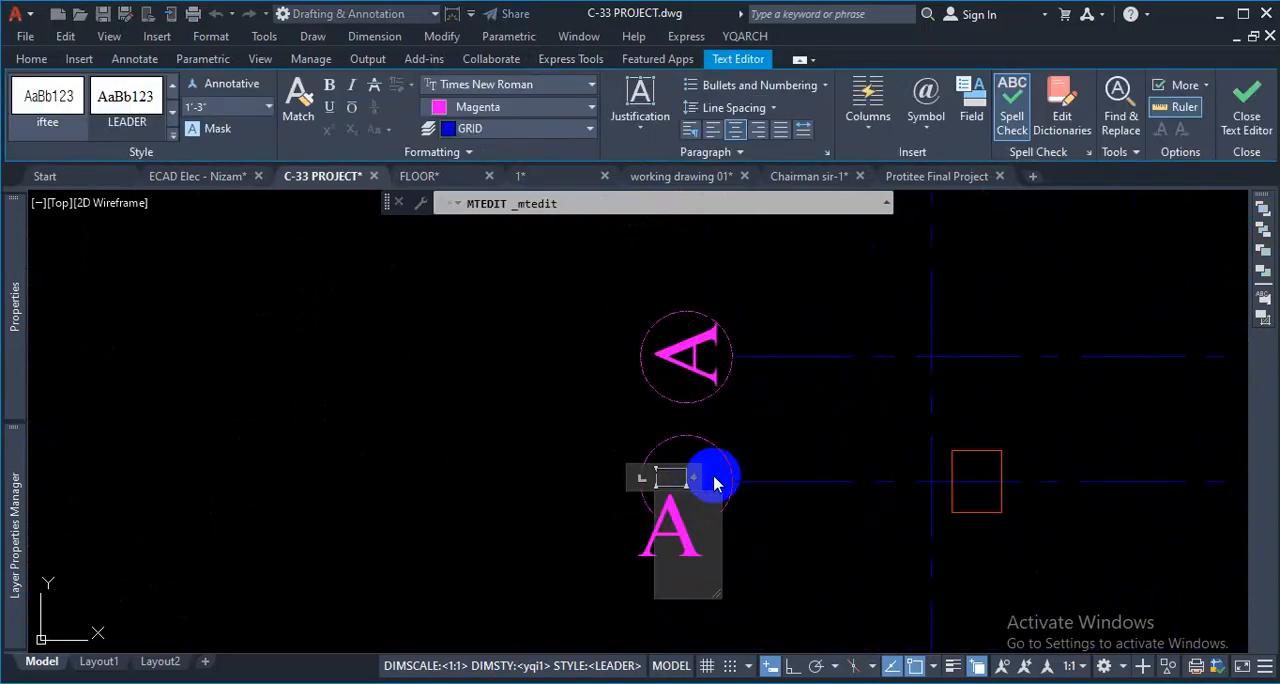
{"action": "key", "text": "BackSpace"}
{"action": "left_click", "coordinate": [716, 482]}
{"action": "scroll", "coordinate": [747, 509], "scroll_direction": "down", "scroll_amount": 3}
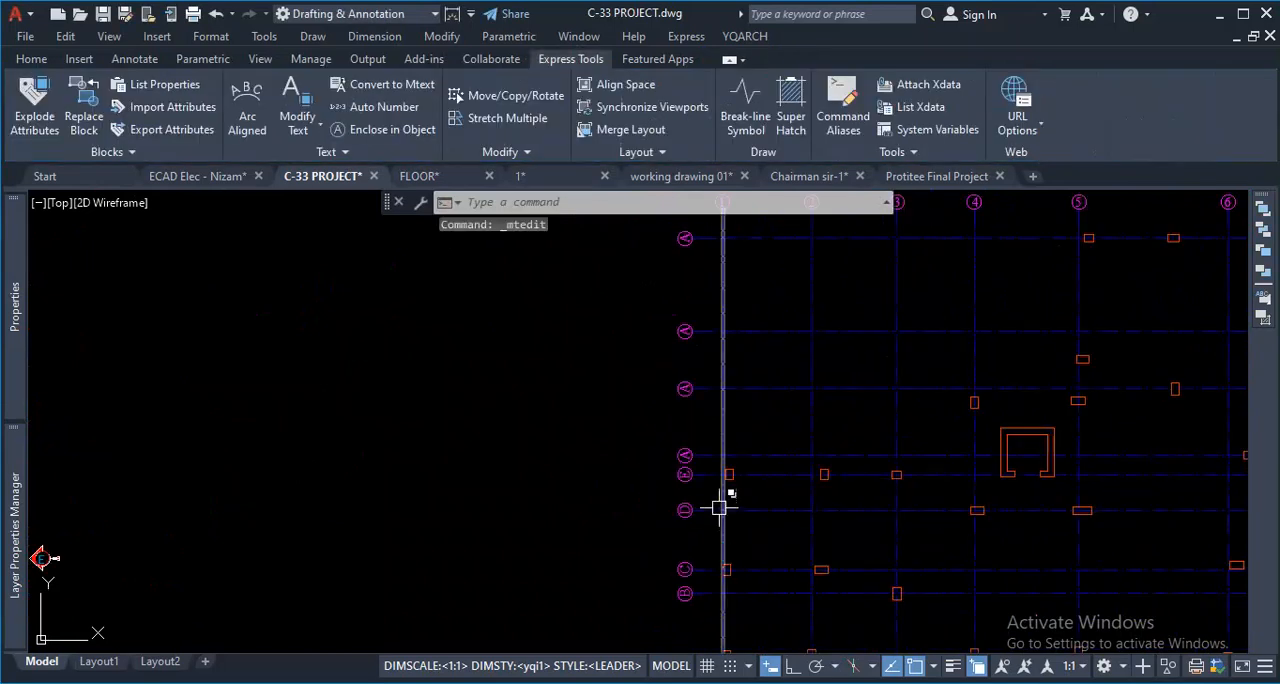
{"action": "scroll", "coordinate": [394, 373], "scroll_direction": "down", "scroll_amount": 5}
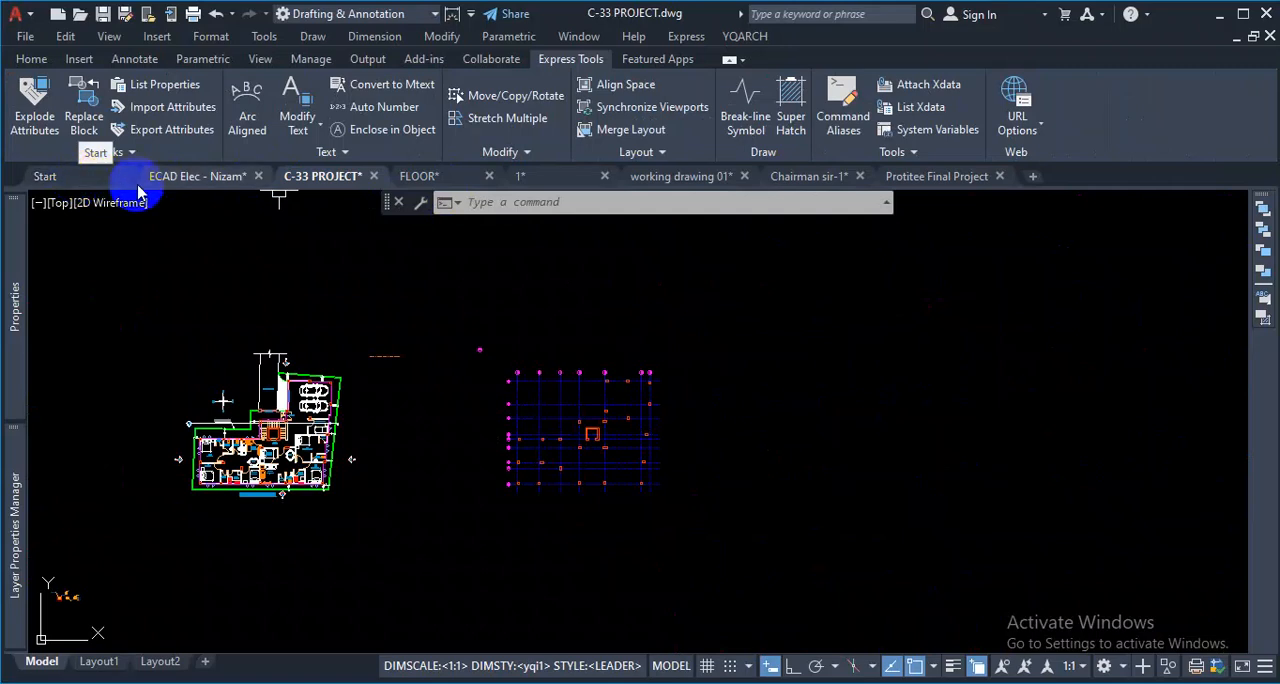
- Start opening an existing drawing from the start page and browse to the "training file" folder
{"action": "left_click", "coordinate": [82, 180]}
{"action": "left_click", "coordinate": [87, 358]}
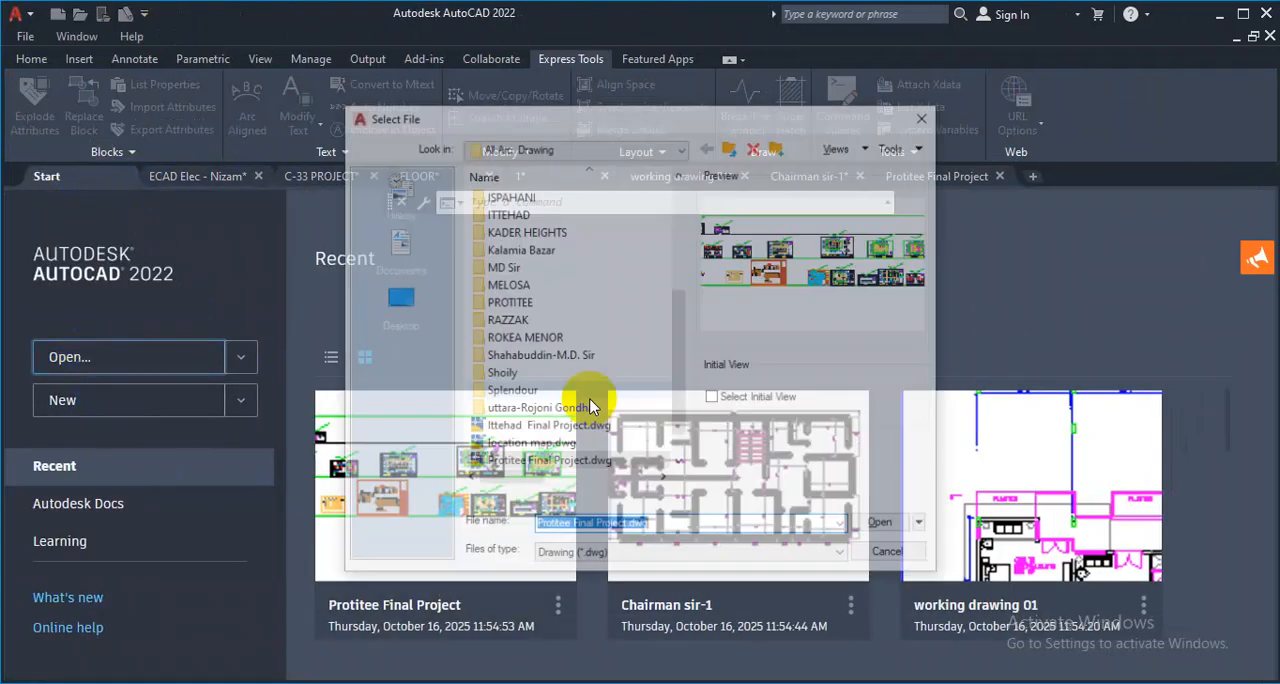
{"action": "left_click", "coordinate": [733, 147]}
{"action": "left_click", "coordinate": [733, 147]}
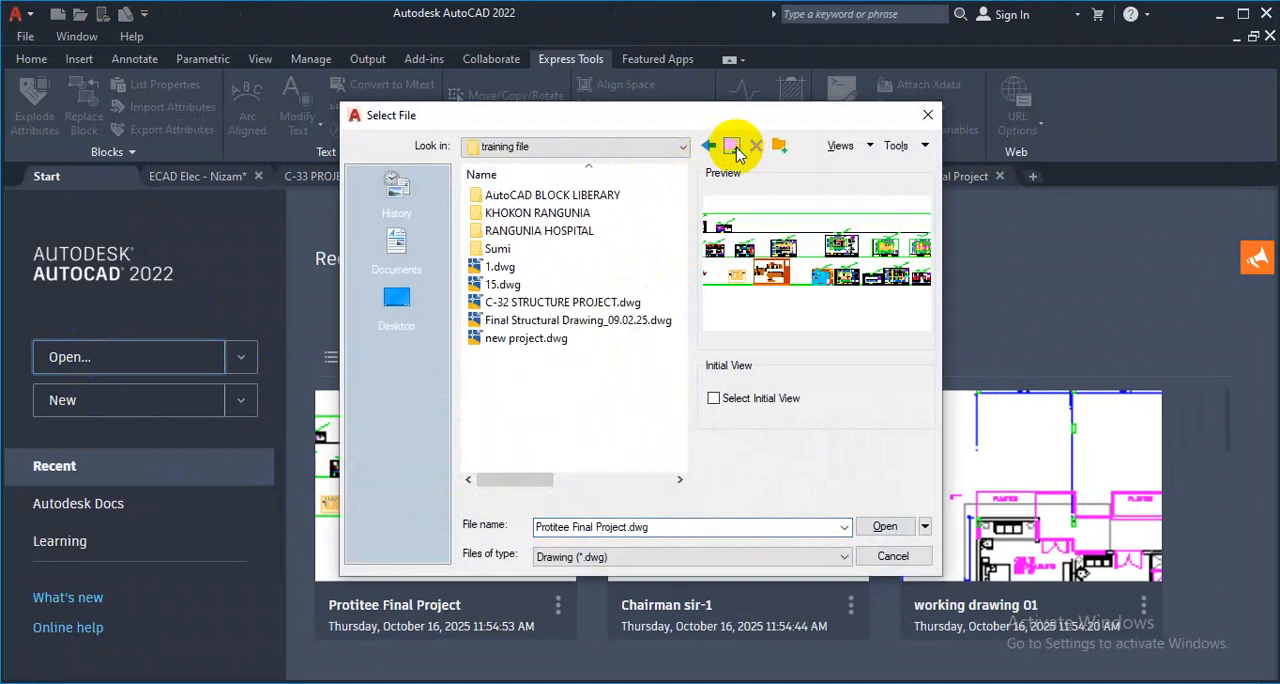
{"action": "left_click", "coordinate": [733, 147]}
{"action": "double_click", "coordinate": [531, 284]}
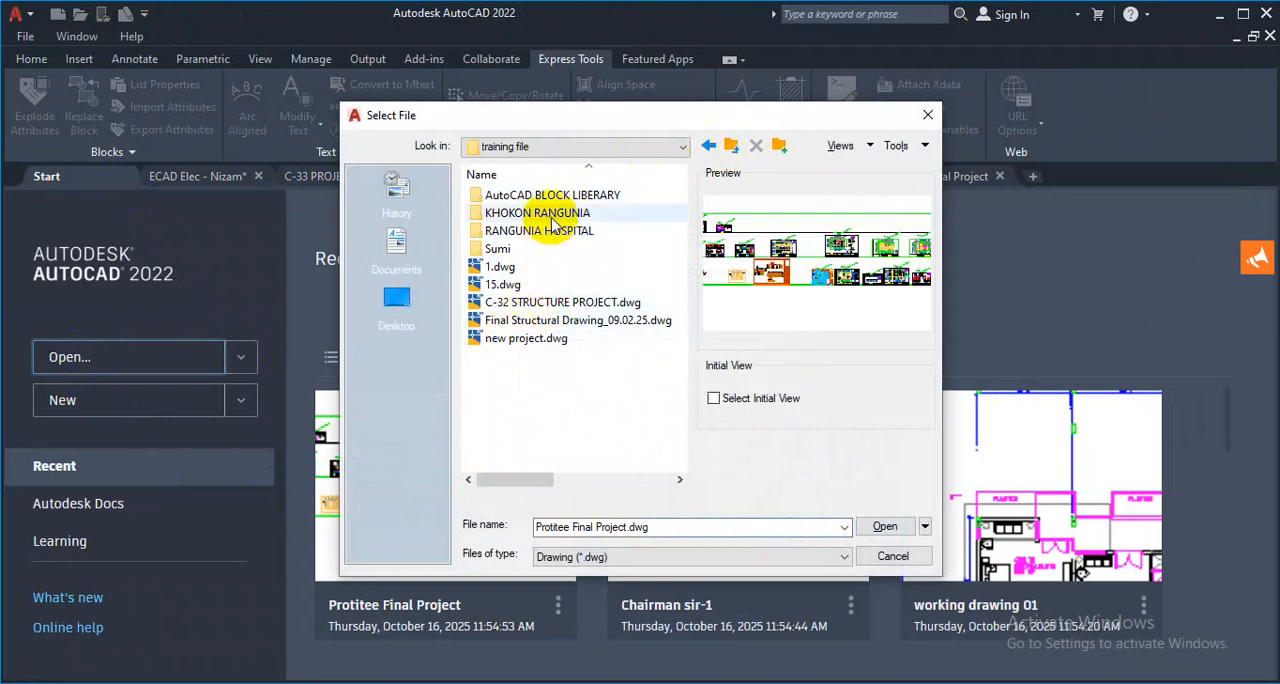
{"action": "left_click", "coordinate": [733, 147]}
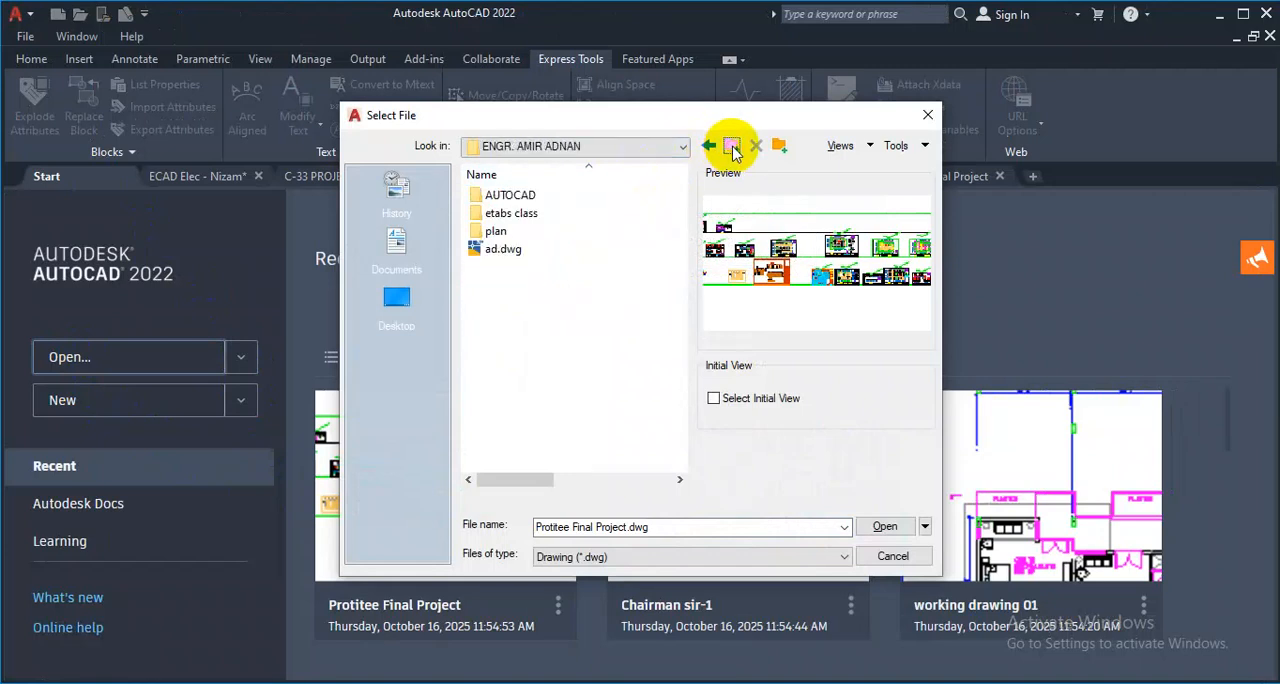
{"action": "left_click", "coordinate": [733, 147]}
{"action": "scroll", "coordinate": [557, 317], "scroll_direction": "down", "scroll_amount": 3}
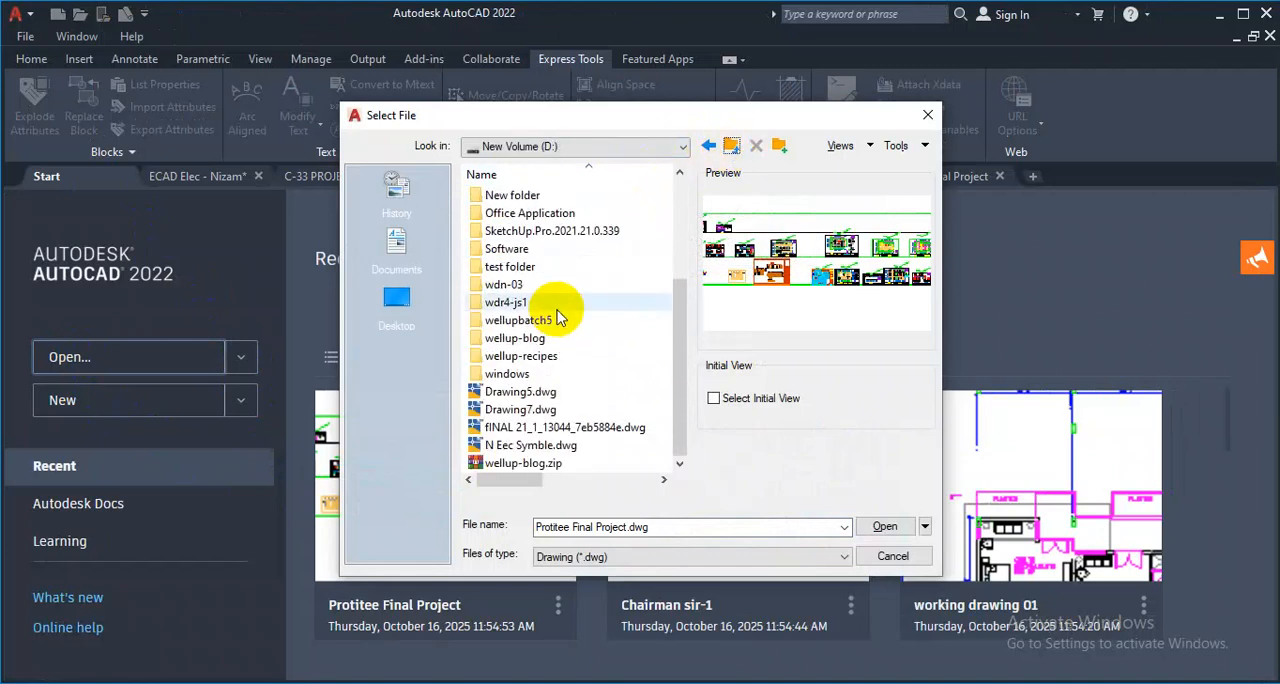
{"action": "scroll", "coordinate": [555, 312], "scroll_direction": "up", "scroll_amount": 3}
{"action": "scroll", "coordinate": [557, 308], "scroll_direction": "down", "scroll_amount": 2}
{"action": "scroll", "coordinate": [553, 295], "scroll_direction": "up", "scroll_amount": 2}
{"action": "double_click", "coordinate": [560, 272]}
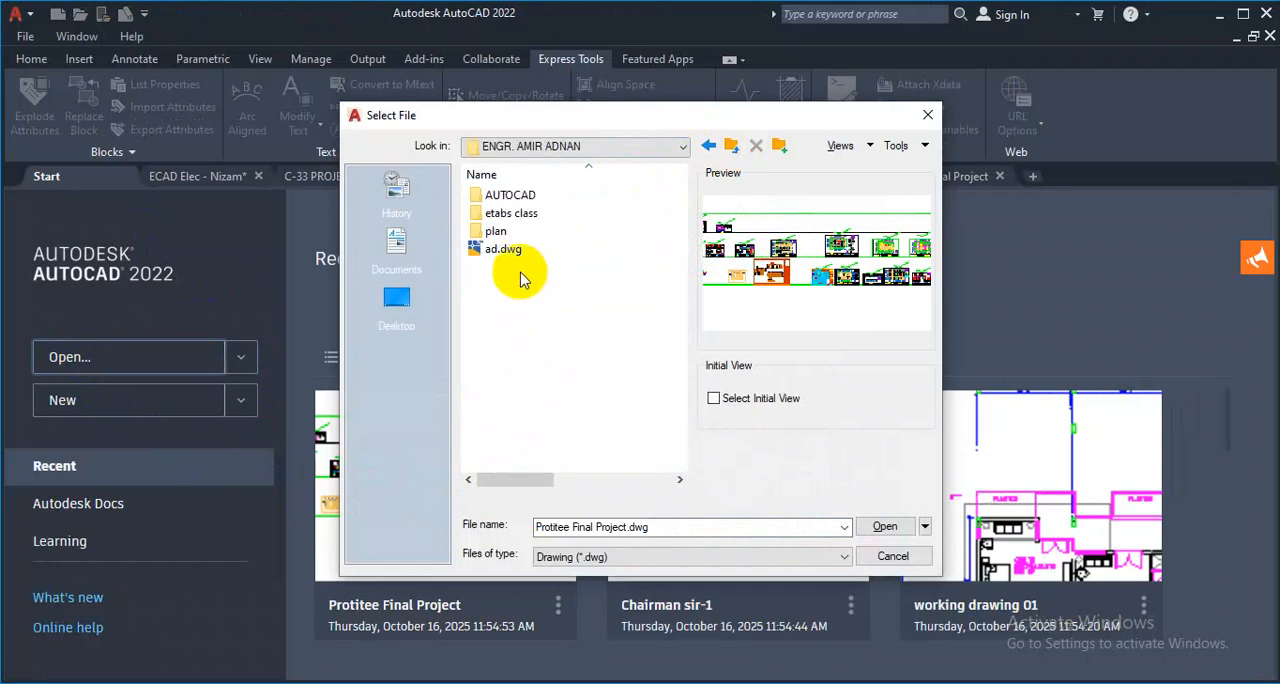
{"action": "left_click", "coordinate": [502, 249]}
{"action": "double_click", "coordinate": [500, 232]}
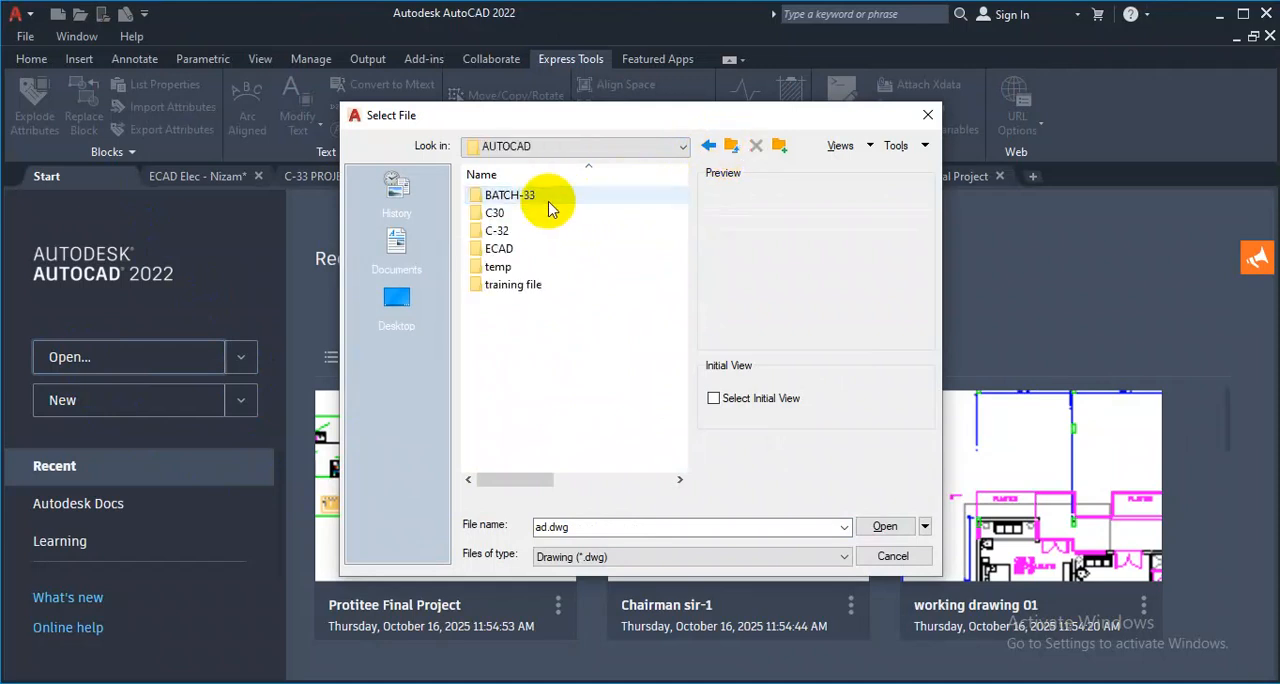
{"action": "double_click", "coordinate": [514, 284]}
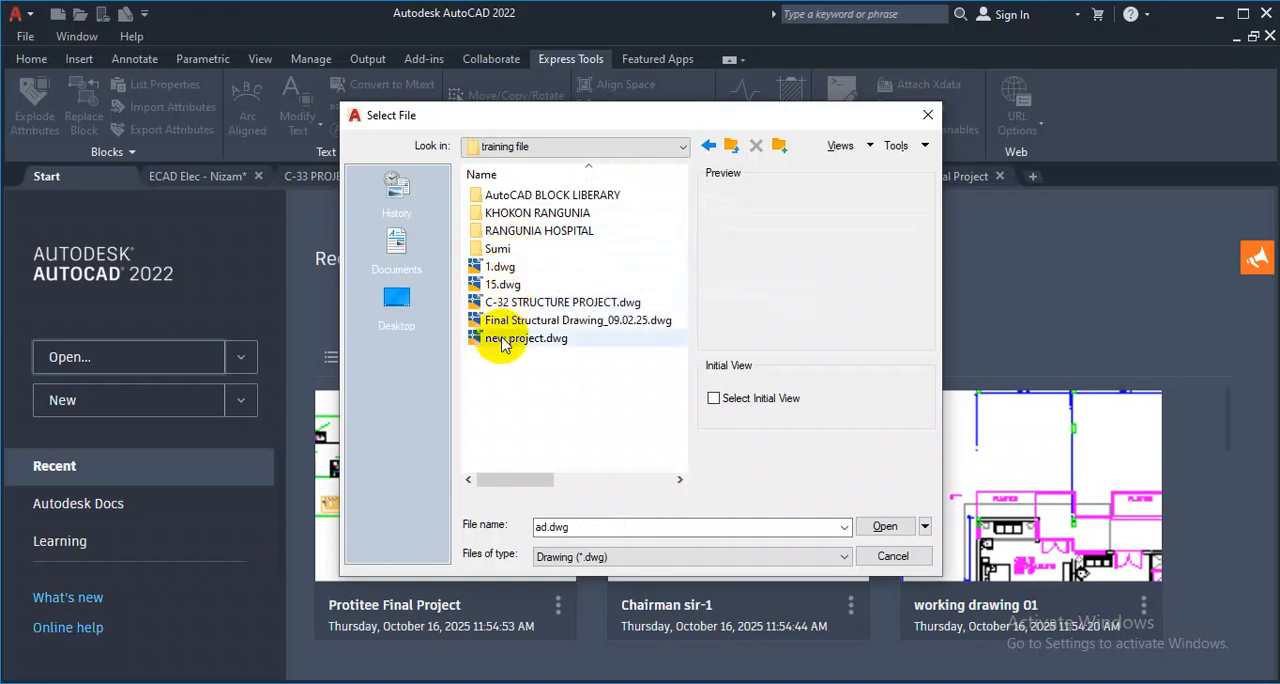
- Open the drawing C-32 STRUCTURE PROJECT.dwg from the "training file" folder
{"action": "left_click", "coordinate": [536, 303]}
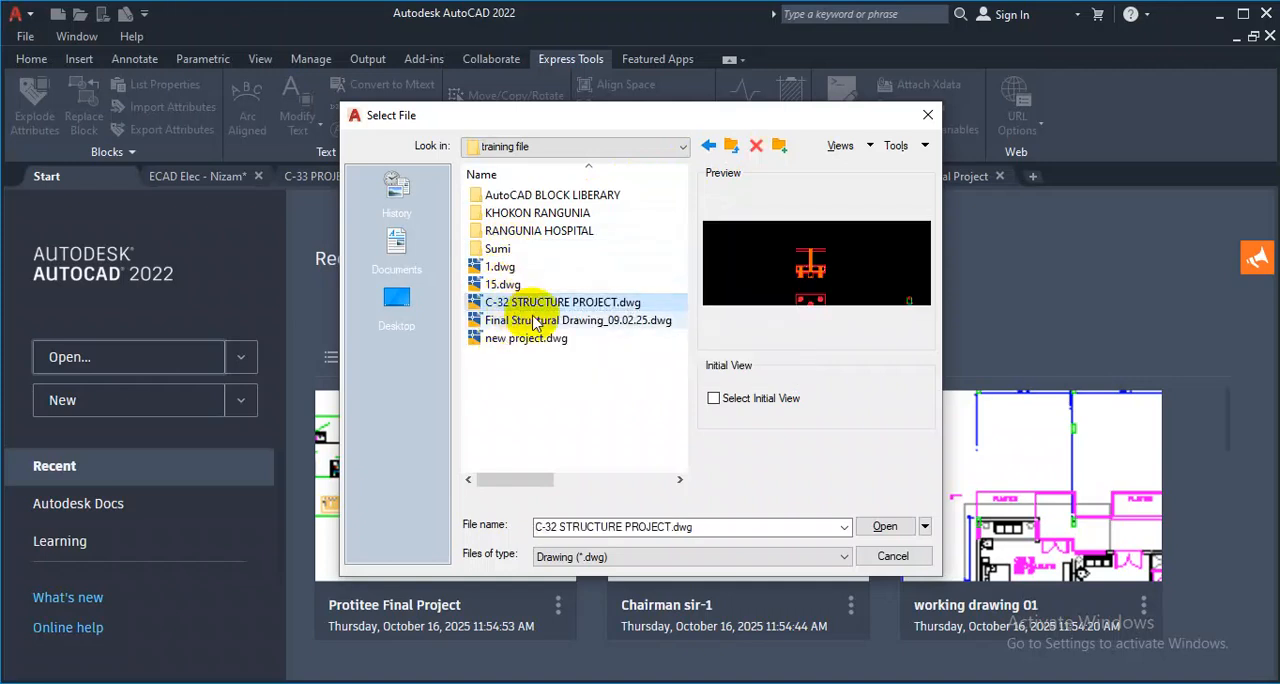
{"action": "left_click", "coordinate": [884, 527]}
- Examine the lettered grid markers with hatched triangles above the column layout's vertical grid lines
{"action": "scroll", "coordinate": [691, 478], "scroll_direction": "down", "scroll_amount": 4}
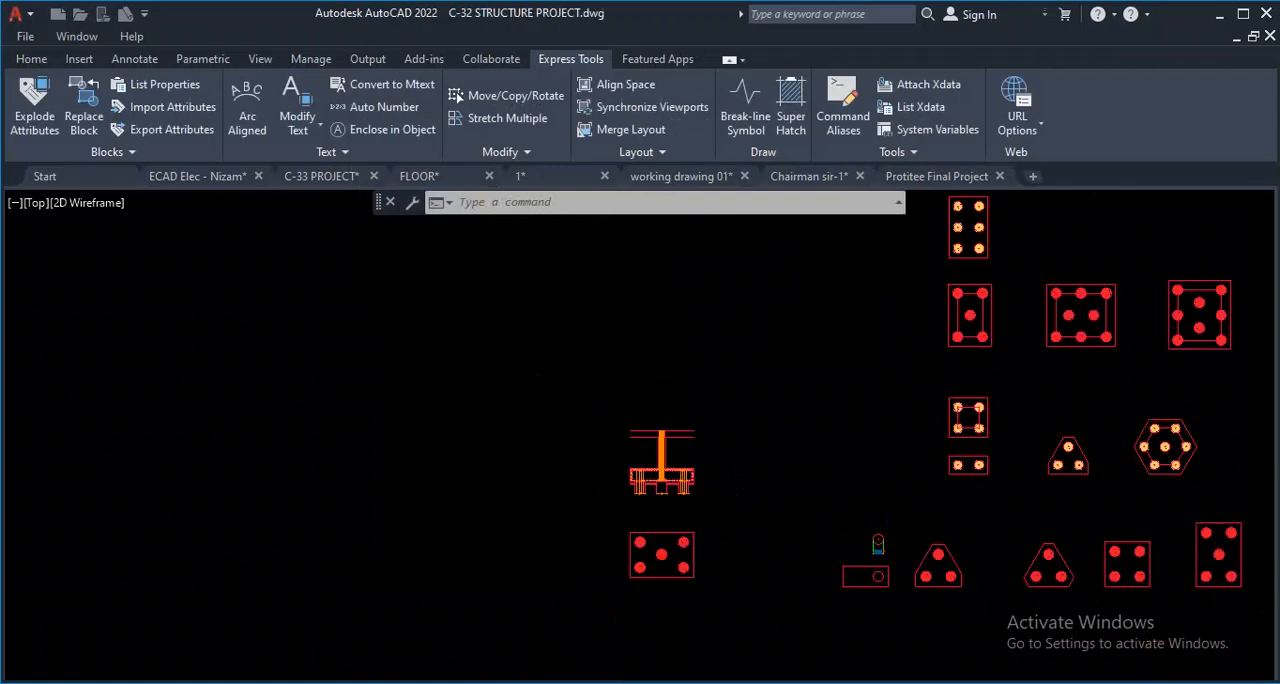
{"action": "scroll", "coordinate": [723, 484], "scroll_direction": "down", "scroll_amount": 7}
{"action": "scroll", "coordinate": [734, 537], "scroll_direction": "down", "scroll_amount": 1}
{"action": "scroll", "coordinate": [734, 537], "scroll_direction": "up", "scroll_amount": 7}
{"action": "scroll", "coordinate": [660, 436], "scroll_direction": "up", "scroll_amount": 4}
{"action": "scroll", "coordinate": [760, 357], "scroll_direction": "down", "scroll_amount": 10}
{"action": "scroll", "coordinate": [803, 492], "scroll_direction": "up", "scroll_amount": 5}
{"action": "scroll", "coordinate": [574, 337], "scroll_direction": "down", "scroll_amount": 5}
{"action": "scroll", "coordinate": [560, 357], "scroll_direction": "up", "scroll_amount": 5}
{"action": "scroll", "coordinate": [560, 357], "scroll_direction": "down", "scroll_amount": 2}
{"action": "scroll", "coordinate": [909, 295], "scroll_direction": "down", "scroll_amount": 4}
{"action": "scroll", "coordinate": [749, 409], "scroll_direction": "up", "scroll_amount": 9}
{"action": "scroll", "coordinate": [676, 444], "scroll_direction": "down", "scroll_amount": 8}
{"action": "scroll", "coordinate": [940, 444], "scroll_direction": "up", "scroll_amount": 5}
{"action": "scroll", "coordinate": [845, 507], "scroll_direction": "down", "scroll_amount": 3}
{"action": "scroll", "coordinate": [845, 507], "scroll_direction": "up", "scroll_amount": 10}
{"action": "scroll", "coordinate": [690, 401], "scroll_direction": "down", "scroll_amount": 4}
{"action": "scroll", "coordinate": [665, 403], "scroll_direction": "down", "scroll_amount": 6}
{"action": "scroll", "coordinate": [908, 335], "scroll_direction": "up", "scroll_amount": 10}
{"action": "scroll", "coordinate": [930, 344], "scroll_direction": "up", "scroll_amount": 3}
{"action": "scroll", "coordinate": [863, 400], "scroll_direction": "down", "scroll_amount": 5}
{"action": "scroll", "coordinate": [950, 365], "scroll_direction": "up", "scroll_amount": 6}
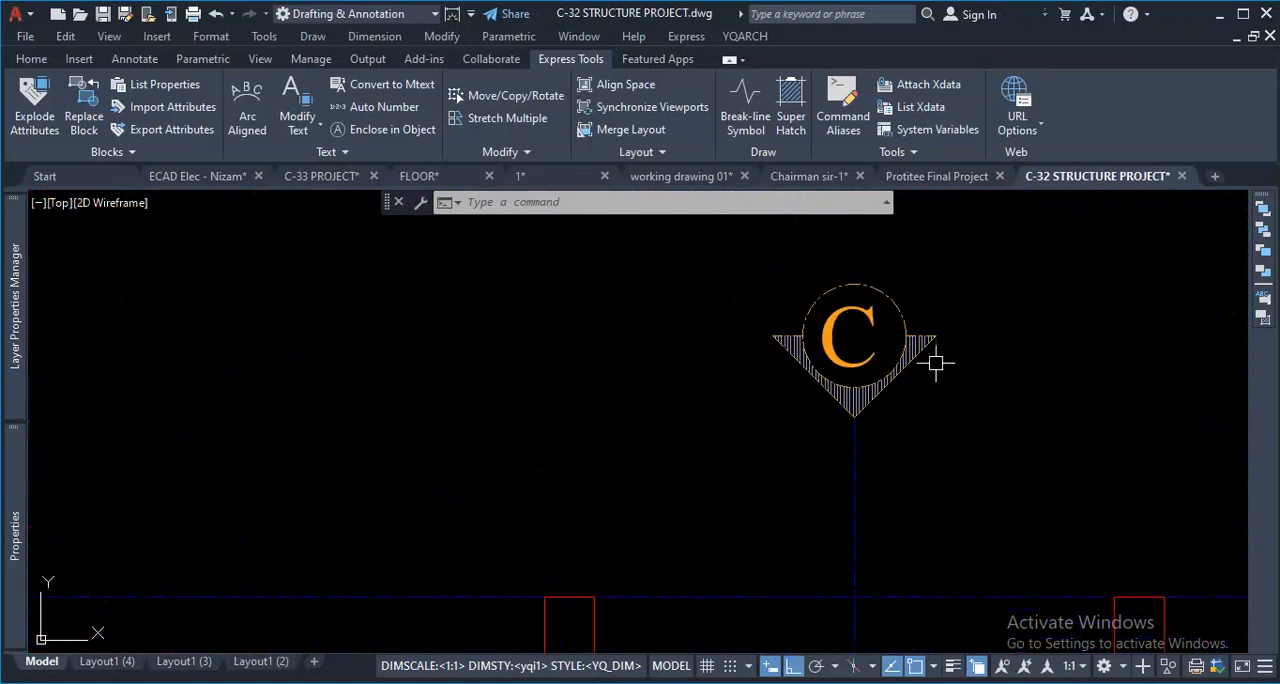
{"action": "scroll", "coordinate": [827, 403], "scroll_direction": "down", "scroll_amount": 2}
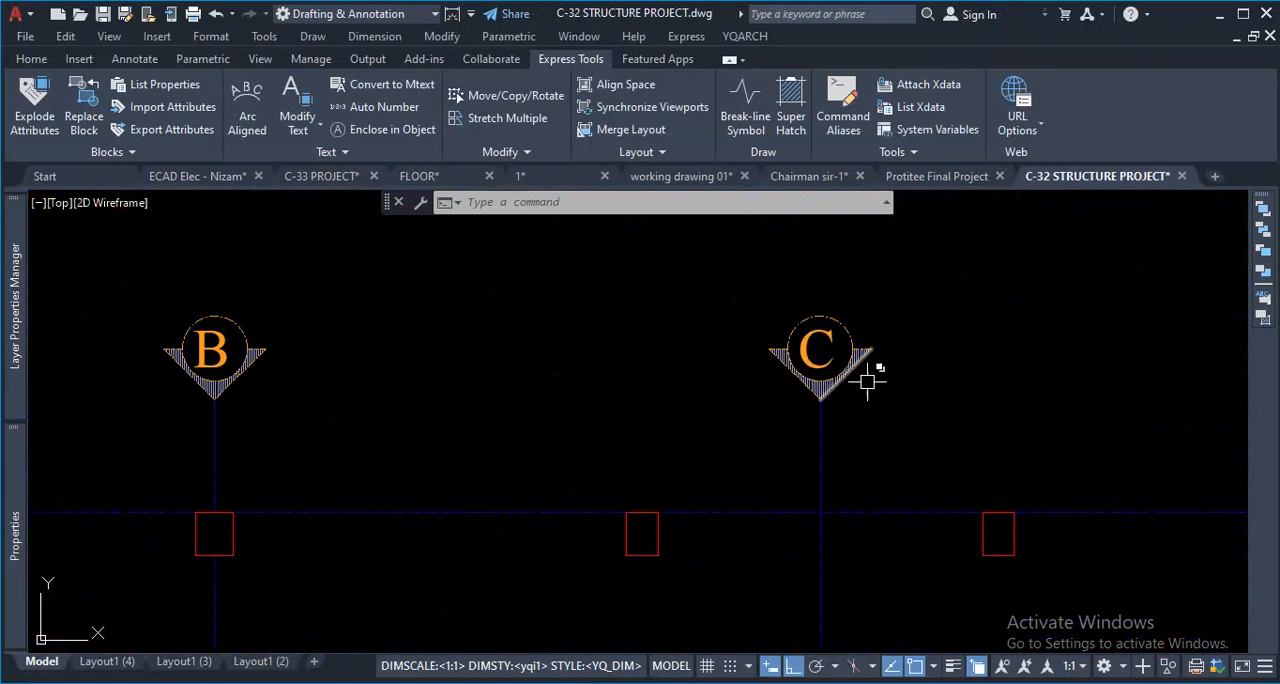
{"action": "scroll", "coordinate": [867, 381], "scroll_direction": "up", "scroll_amount": 2}
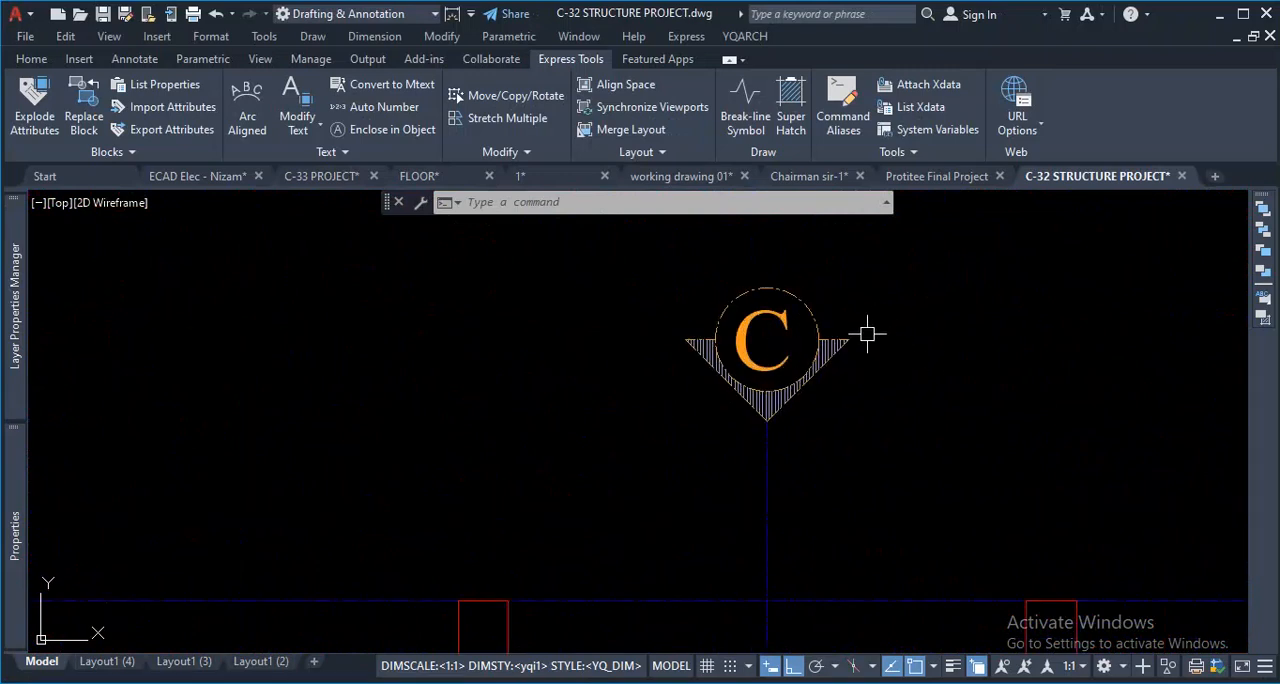
{"action": "scroll", "coordinate": [867, 334], "scroll_direction": "down", "scroll_amount": 4}
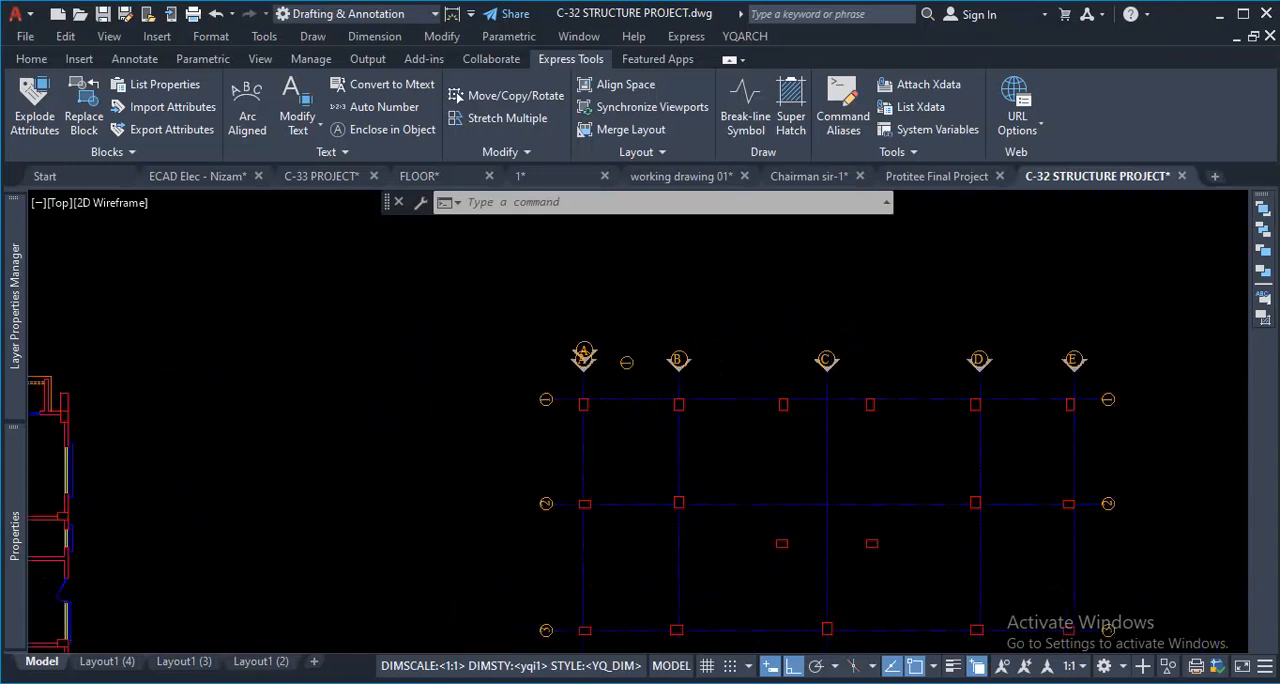
- Copy the complete "B" grid marker, with its circle, text and hatched triangle, to the clipboard
{"action": "scroll", "coordinate": [660, 365], "scroll_direction": "up", "scroll_amount": 6}
{"action": "scroll", "coordinate": [760, 345], "scroll_direction": "down", "scroll_amount": 6}
{"action": "scroll", "coordinate": [745, 333], "scroll_direction": "up", "scroll_amount": 7}
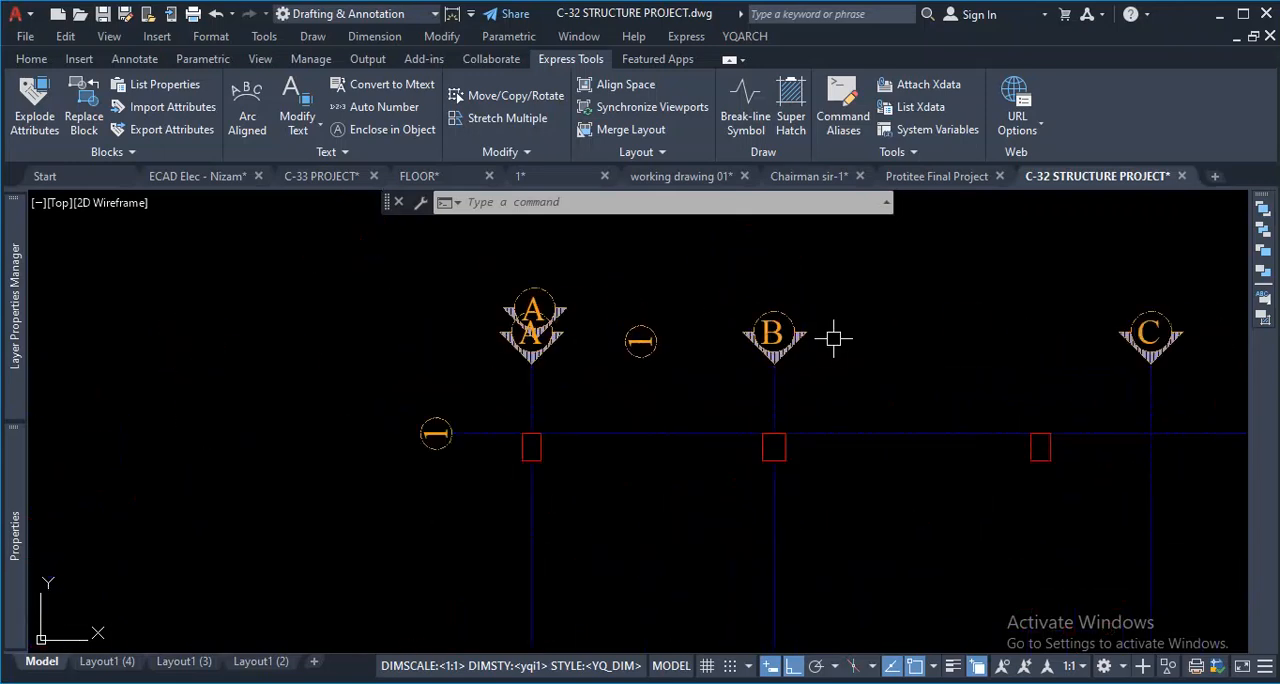
{"action": "left_click", "coordinate": [572, 251]}
{"action": "left_click", "coordinate": [852, 453]}
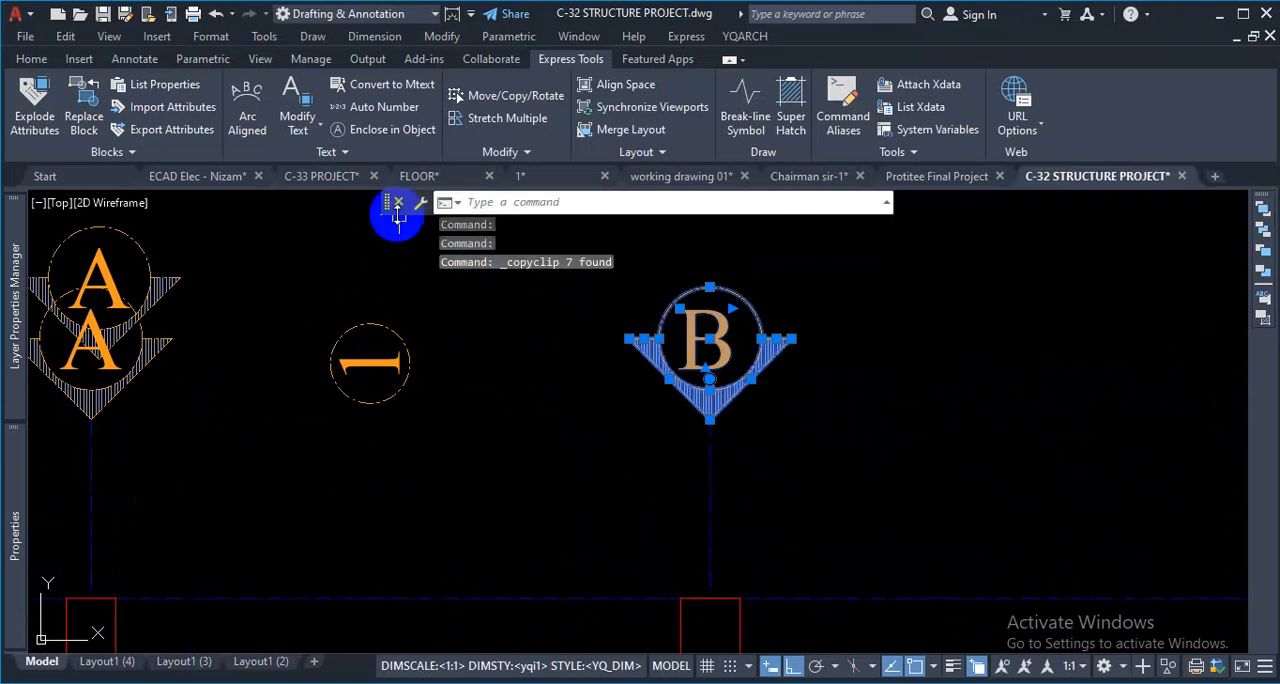
- Switch to the C-33 PROJECT drawing and paste the copied "B" marker in empty space to the right of the grid
{"action": "left_click", "coordinate": [320, 176]}
{"action": "scroll", "coordinate": [535, 359], "scroll_direction": "up", "scroll_amount": 4}
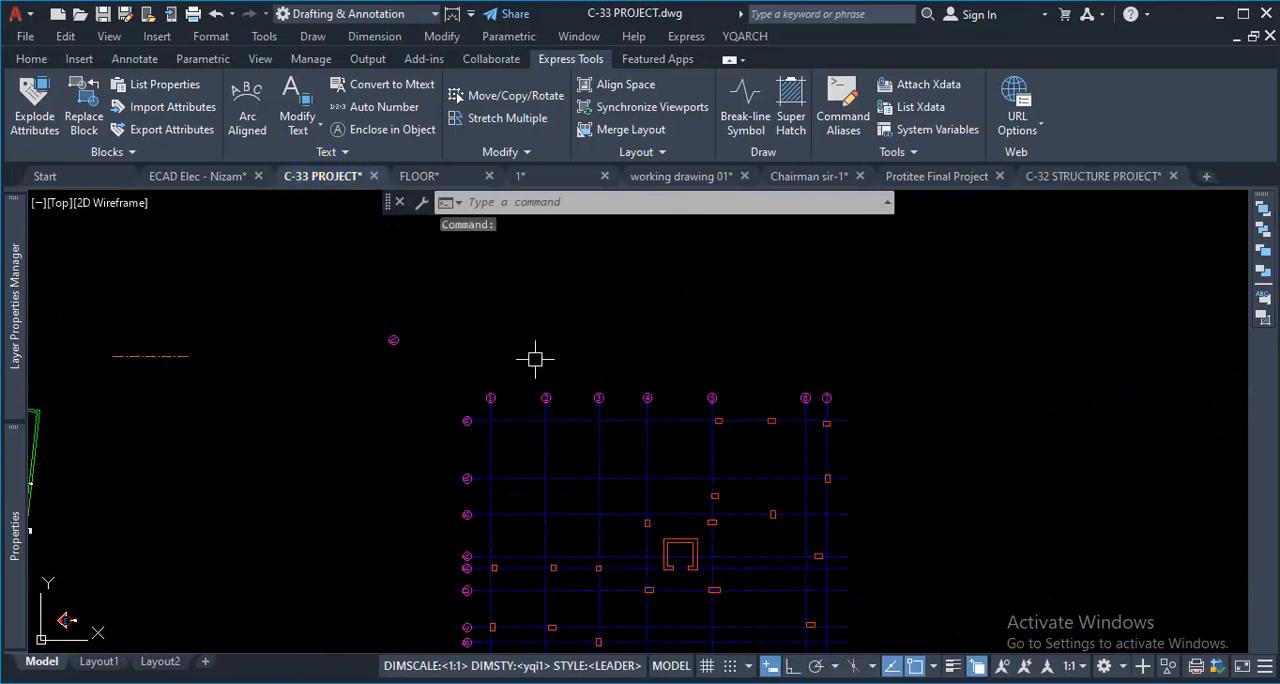
{"action": "key", "text": "ctrl+v"}
{"action": "scroll", "coordinate": [886, 430], "scroll_direction": "up", "scroll_amount": 5}
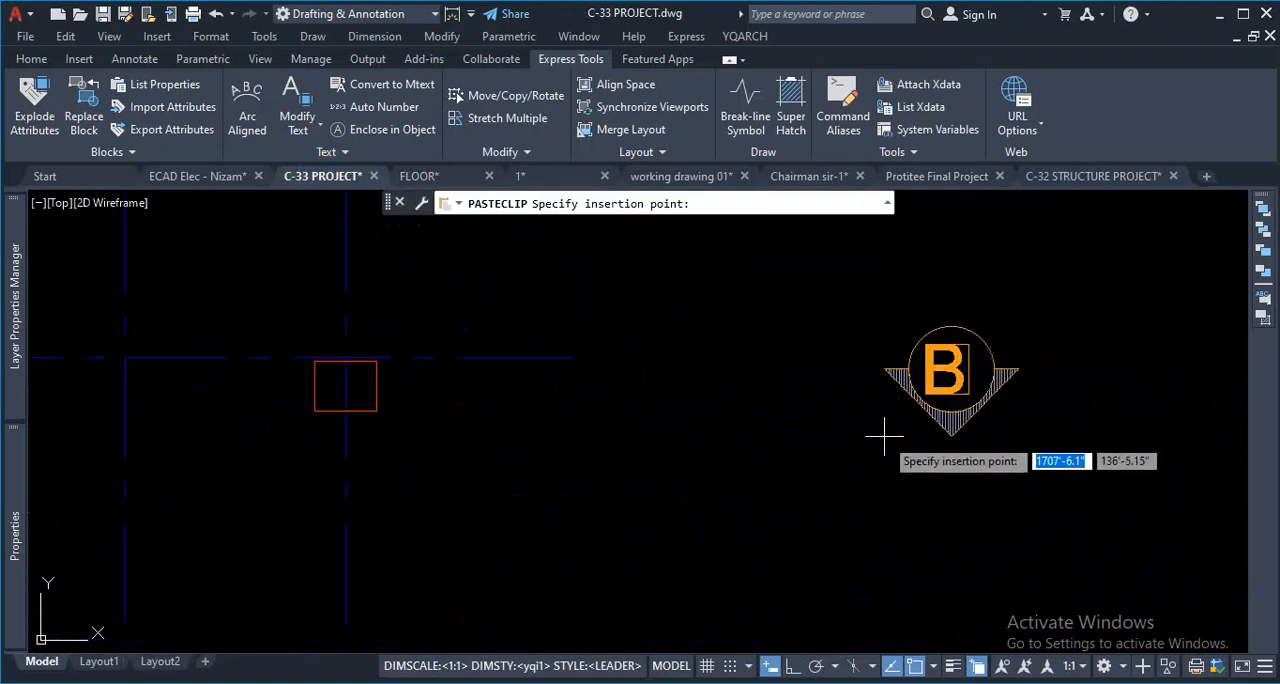
{"action": "scroll", "coordinate": [962, 338], "scroll_direction": "up", "scroll_amount": 2}
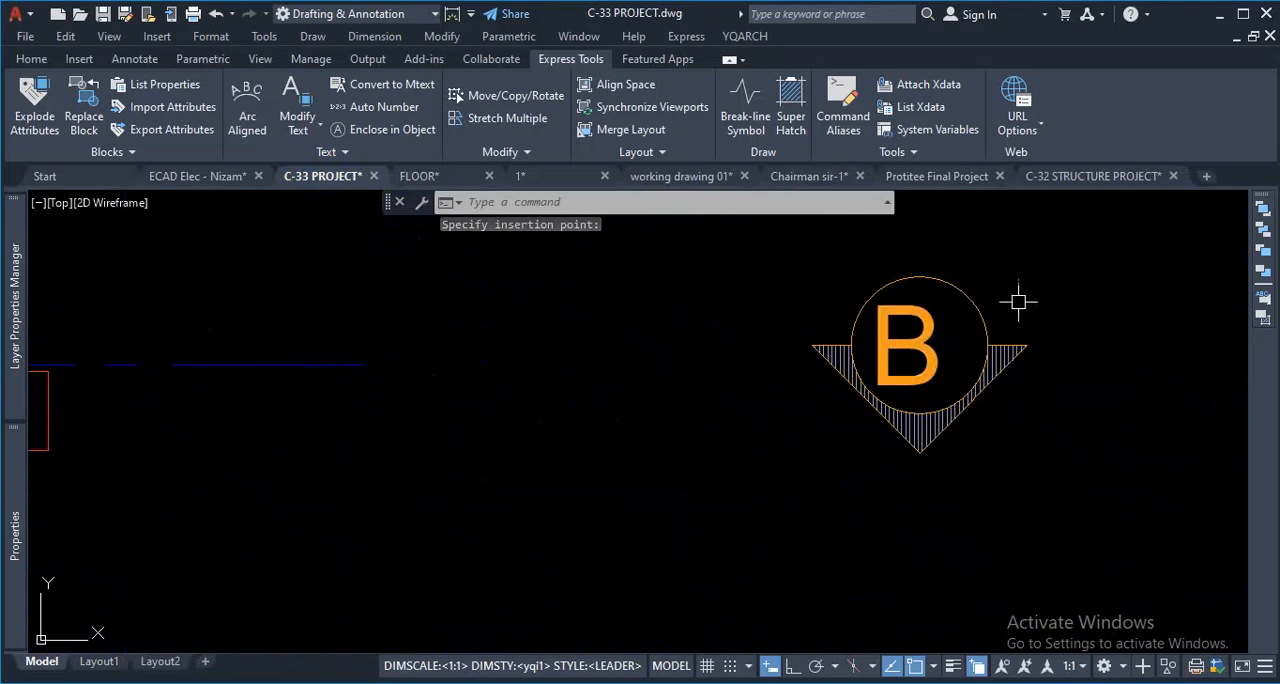
{"action": "scroll", "coordinate": [991, 391], "scroll_direction": "up", "scroll_amount": 3}
{"action": "scroll", "coordinate": [742, 453], "scroll_direction": "down", "scroll_amount": 6}
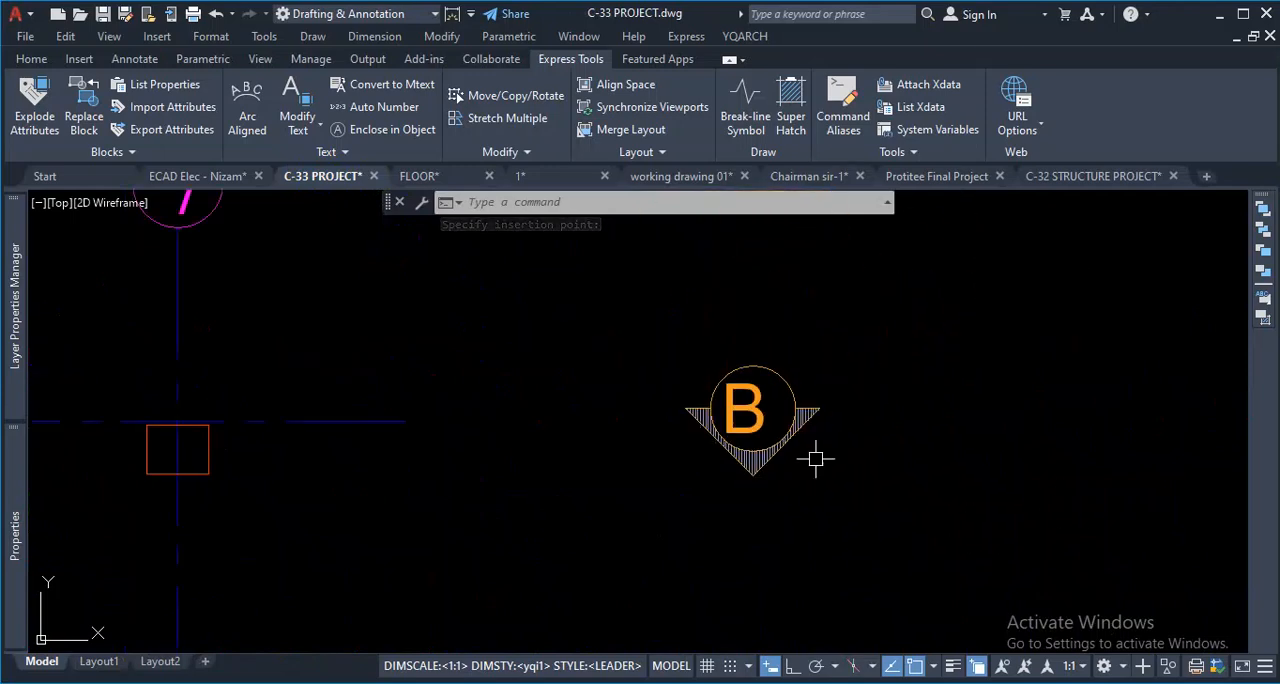
- Center-align the text "B" inside the pasted grid marker
{"action": "scroll", "coordinate": [822, 396], "scroll_direction": "up", "scroll_amount": 4}
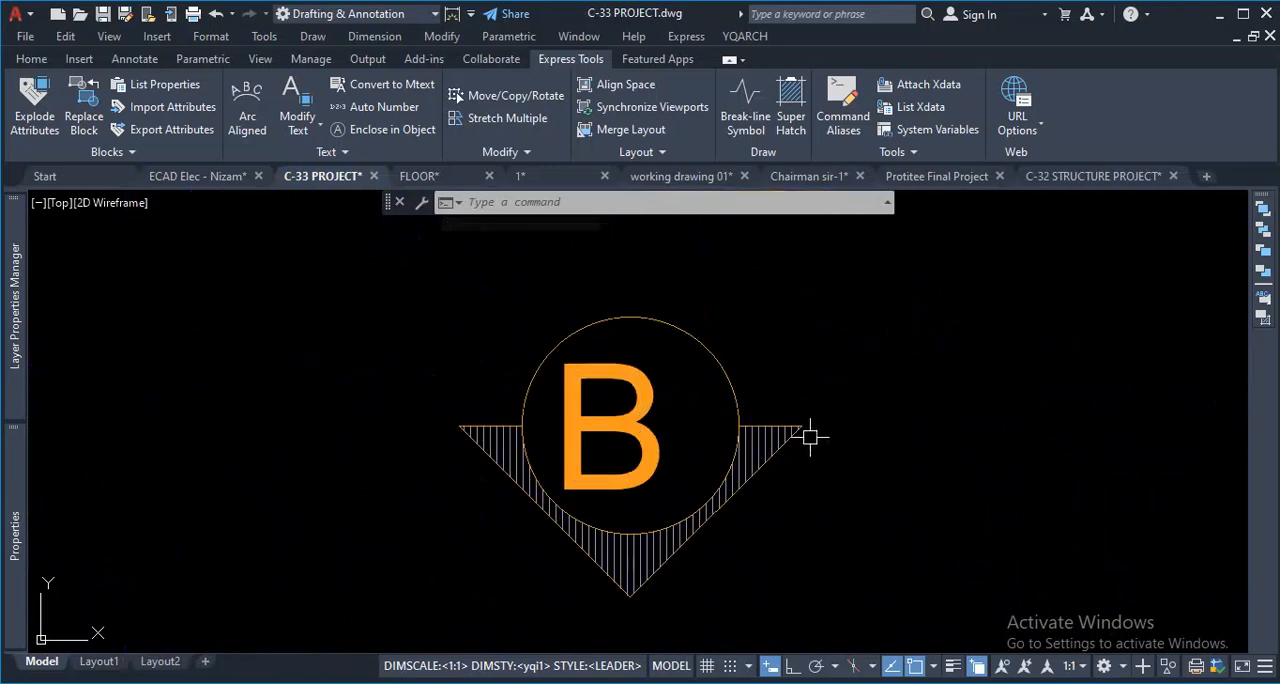
{"action": "double_click", "coordinate": [655, 420]}
{"action": "left_click", "coordinate": [741, 133]}
{"action": "left_click", "coordinate": [789, 486]}
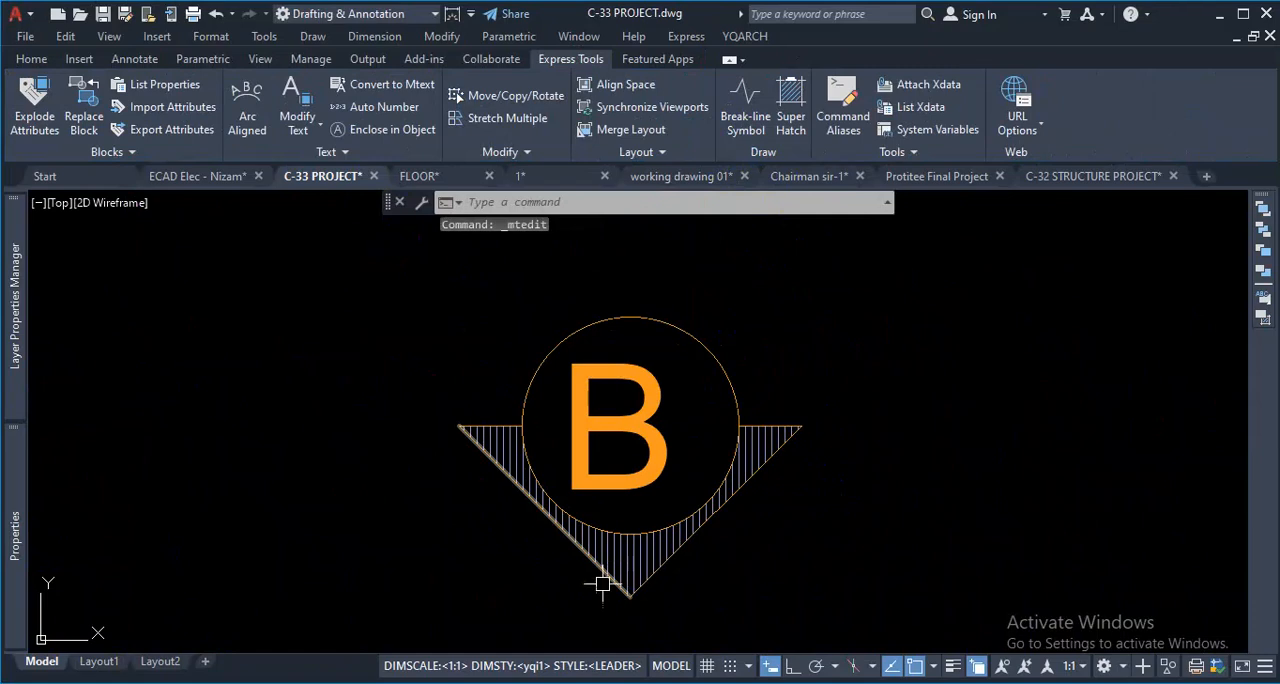
{"action": "key", "text": "ctrl+1"}
{"action": "left_click", "coordinate": [517, 535]}
{"action": "mouse_move", "coordinate": [540, 318]}
{"action": "left_mouse_down"}
{"action": "mouse_move", "coordinate": [423, 314]}
{"action": "mouse_move", "coordinate": [443, 371]}
{"action": "mouse_move", "coordinate": [643, 634]}
{"action": "mouse_move", "coordinate": [1017, 425]}
{"action": "mouse_move", "coordinate": [1093, 318]}
{"action": "mouse_move", "coordinate": [930, 316]}
{"action": "left_mouse_up"}
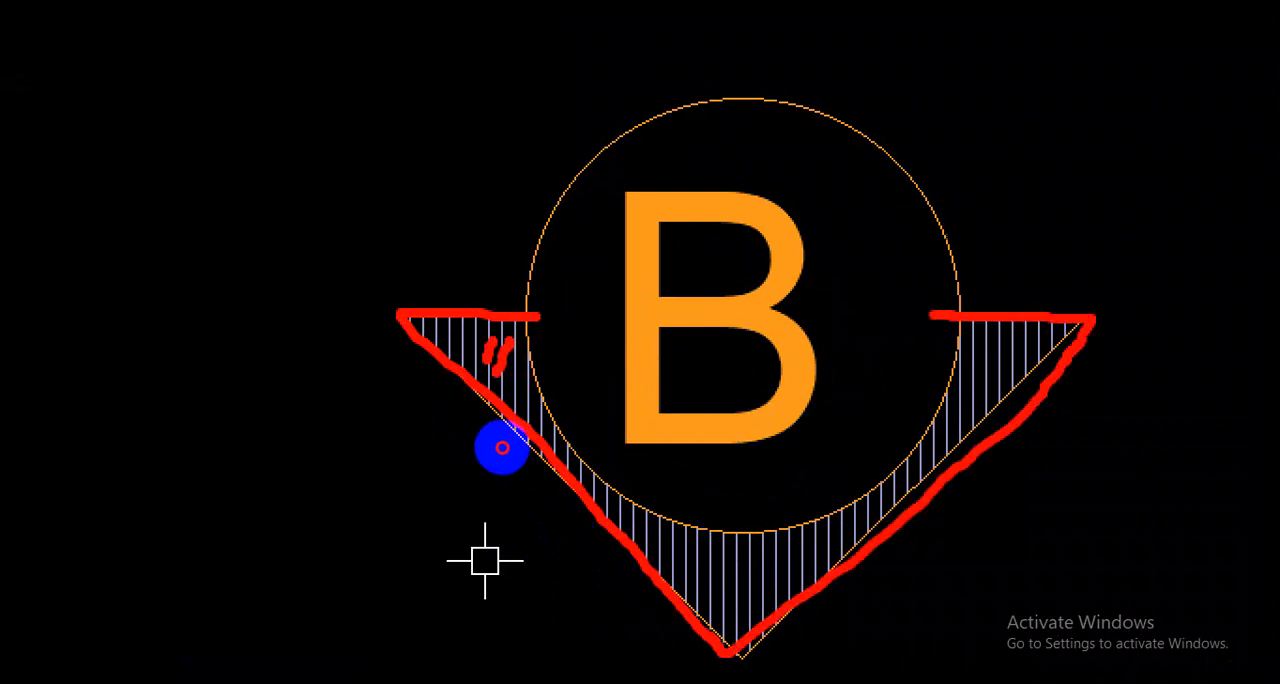
{"action": "key", "text": "Escape"}
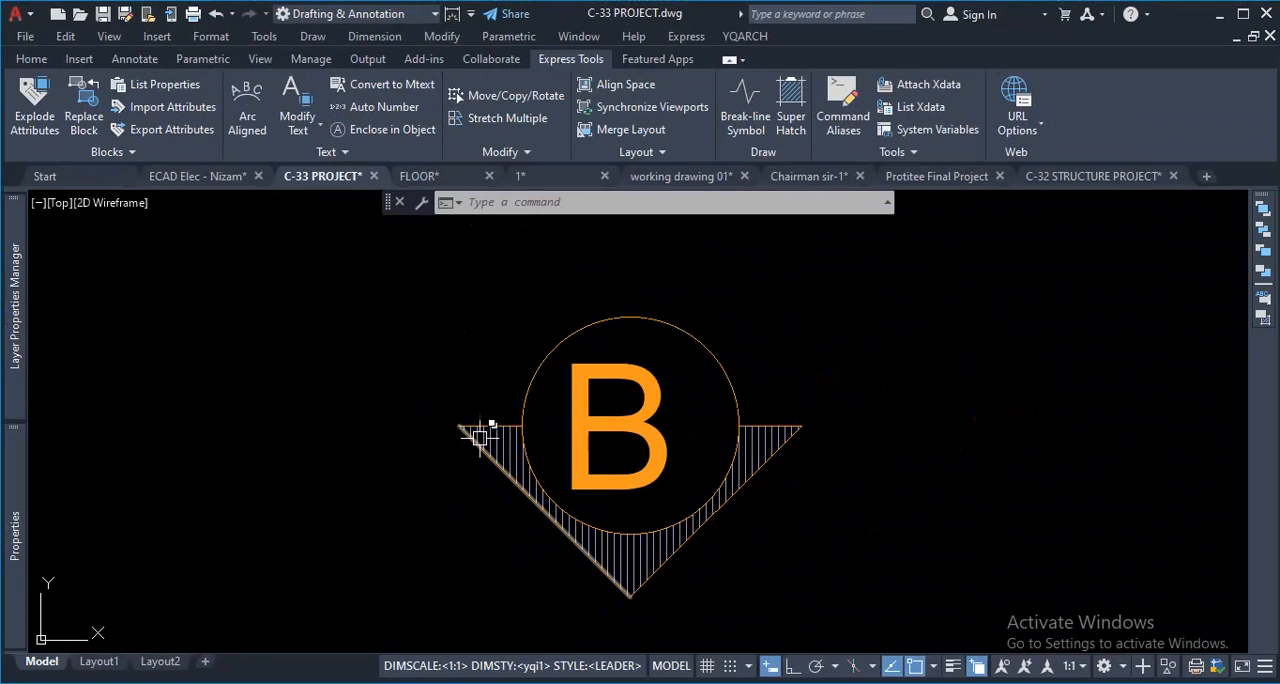
- Delete the hatch between the circle and the triangle of the "B" marker
{"action": "scroll", "coordinate": [516, 440], "scroll_direction": "up", "scroll_amount": 3}
{"action": "left_click", "coordinate": [516, 444]}
{"action": "left_click", "coordinate": [529, 445]}
{"action": "left_click", "coordinate": [528, 447]}
{"action": "left_click", "coordinate": [496, 447]}
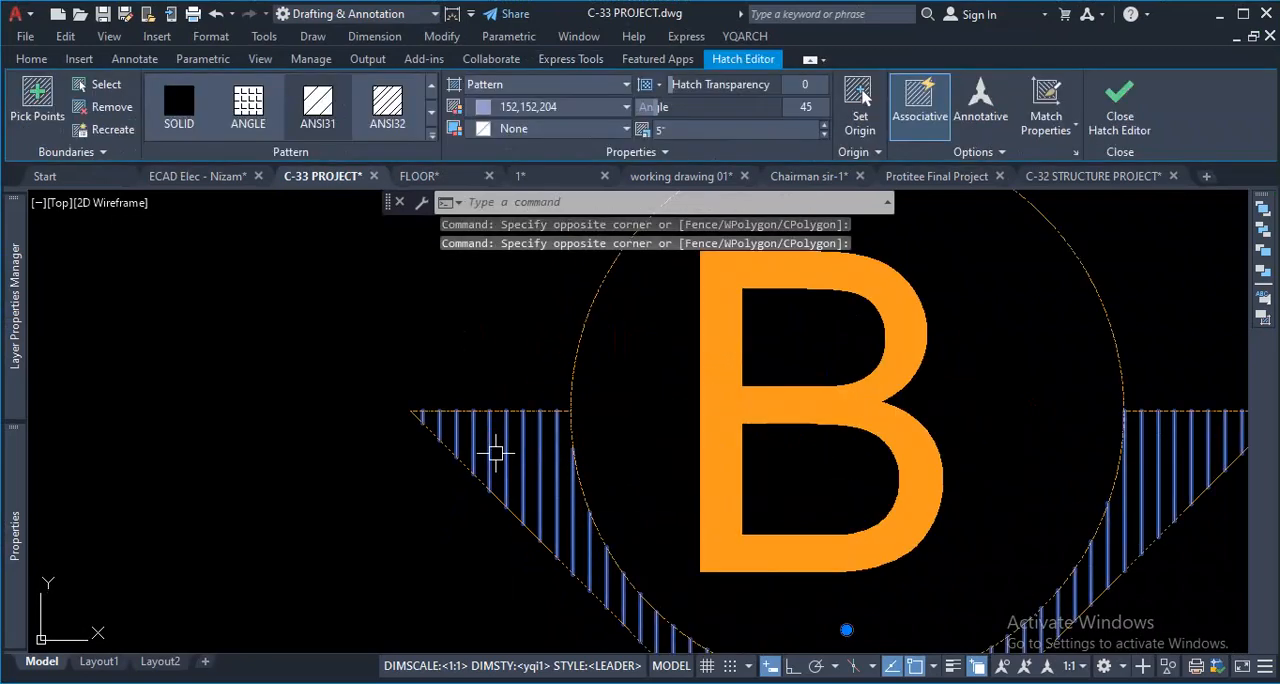
{"action": "key", "text": "Delete"}
{"action": "scroll", "coordinate": [586, 457], "scroll_direction": "down", "scroll_amount": 4}
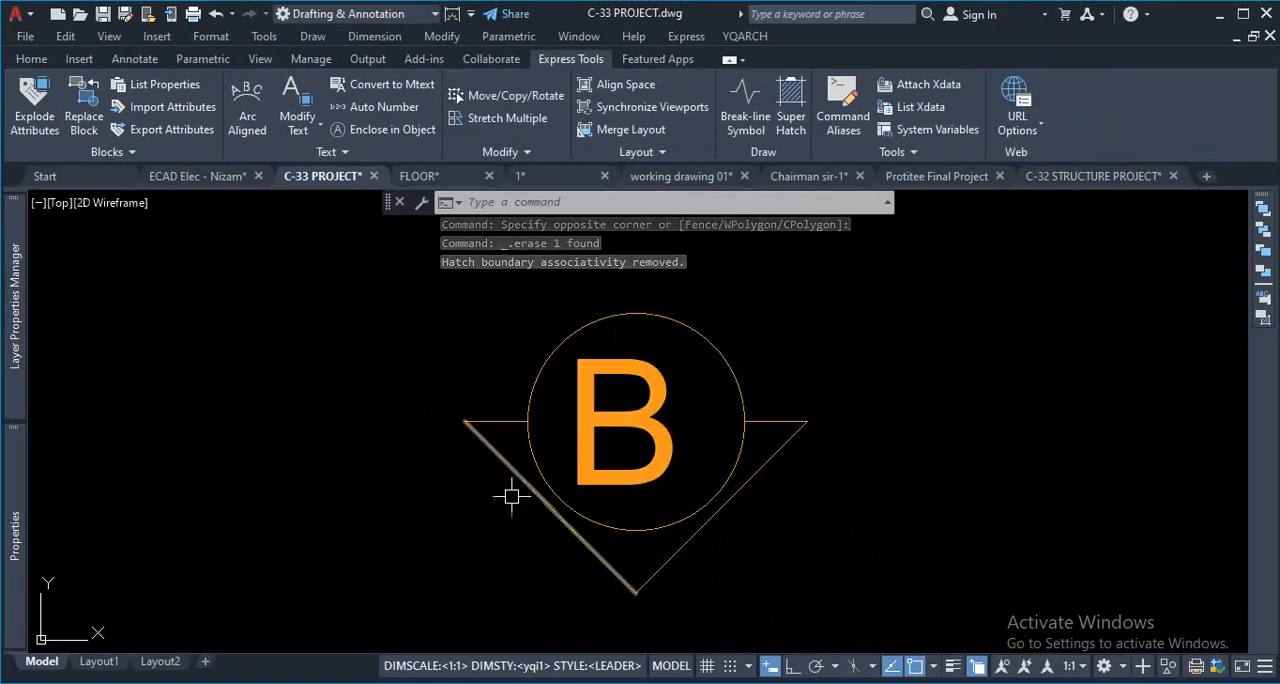
- Hatch the area between the circle and the triangle of the "B" marker with the ANSI36 pattern
{"action": "type", "text": "h"}
{"action": "key", "text": "Return"}
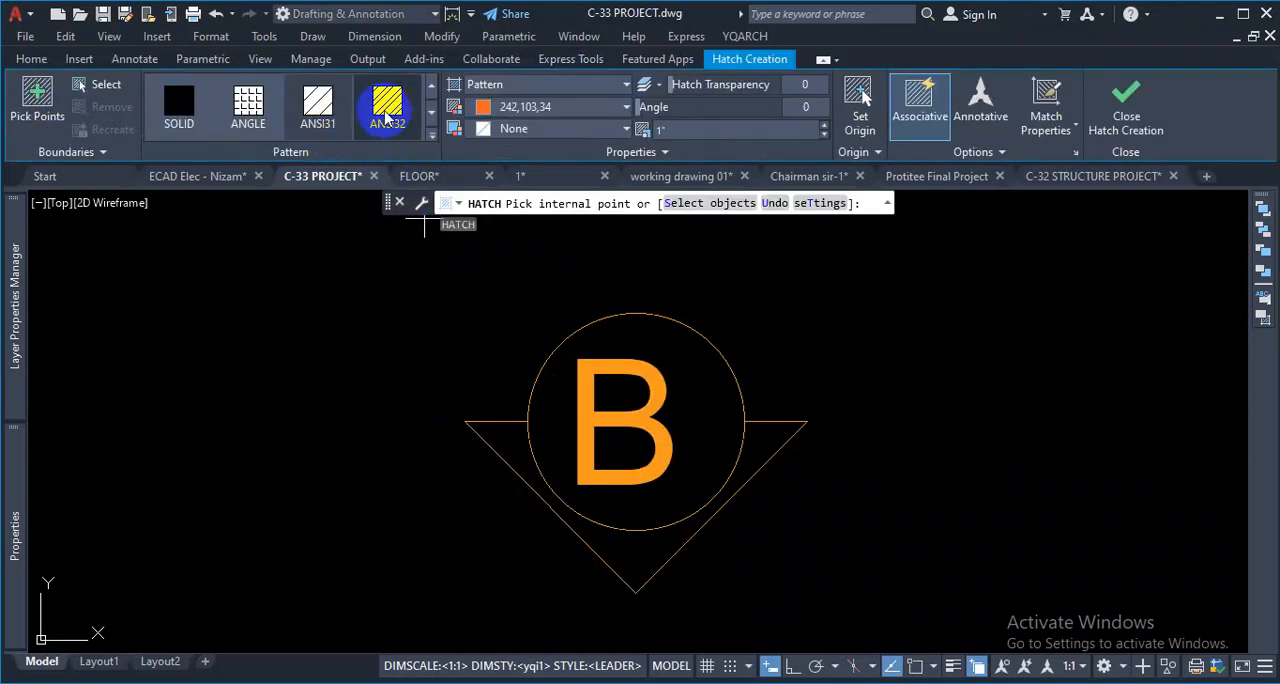
{"action": "left_click", "coordinate": [431, 112]}
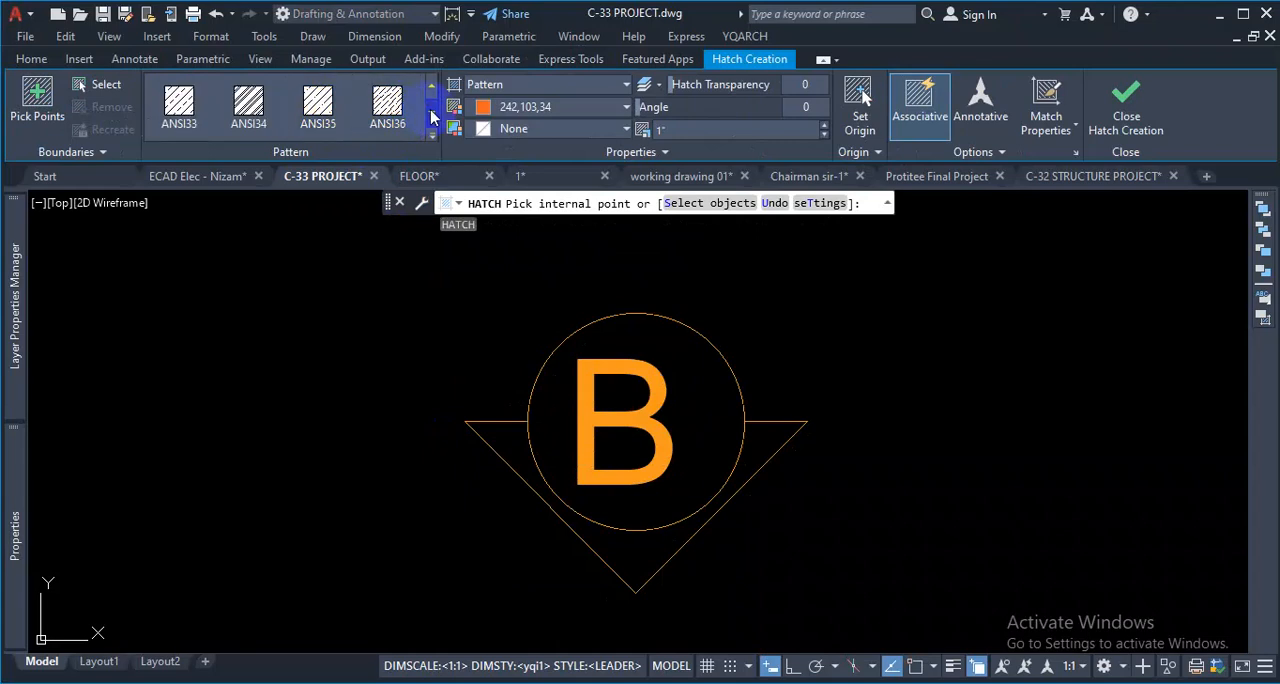
{"action": "left_click", "coordinate": [385, 108]}
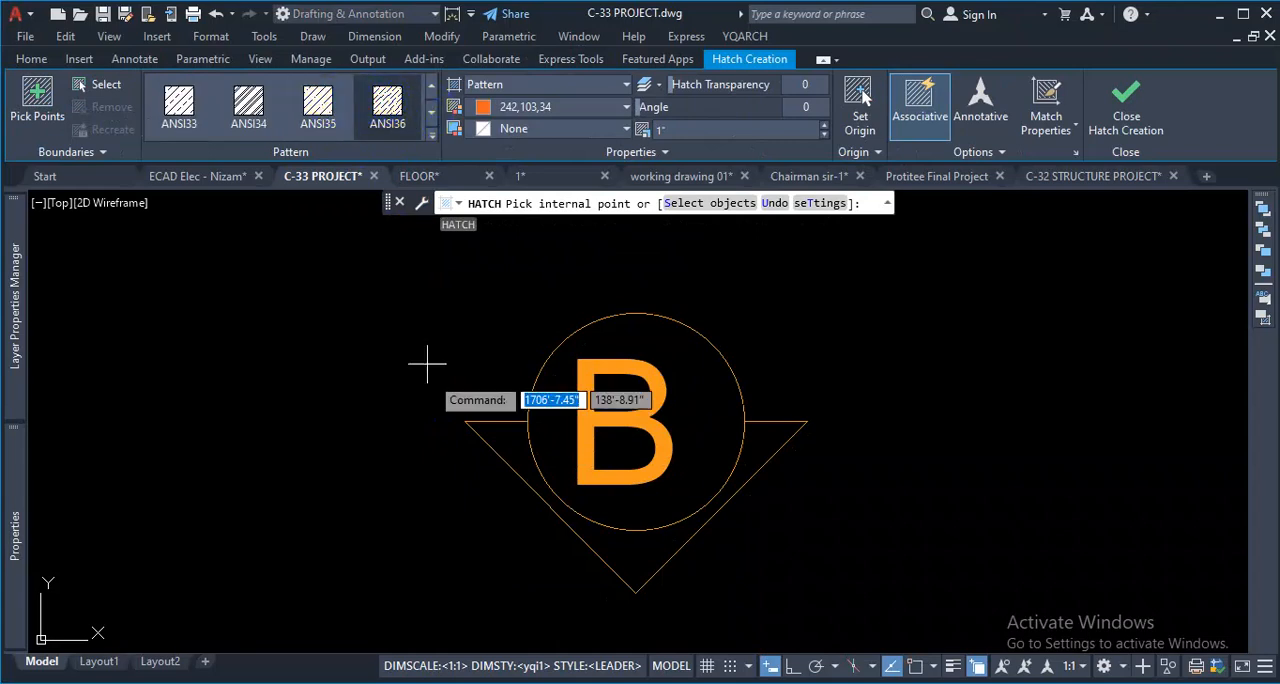
{"action": "scroll", "coordinate": [620, 545], "scroll_direction": "up", "scroll_amount": 2}
{"action": "left_click", "coordinate": [626, 548]}
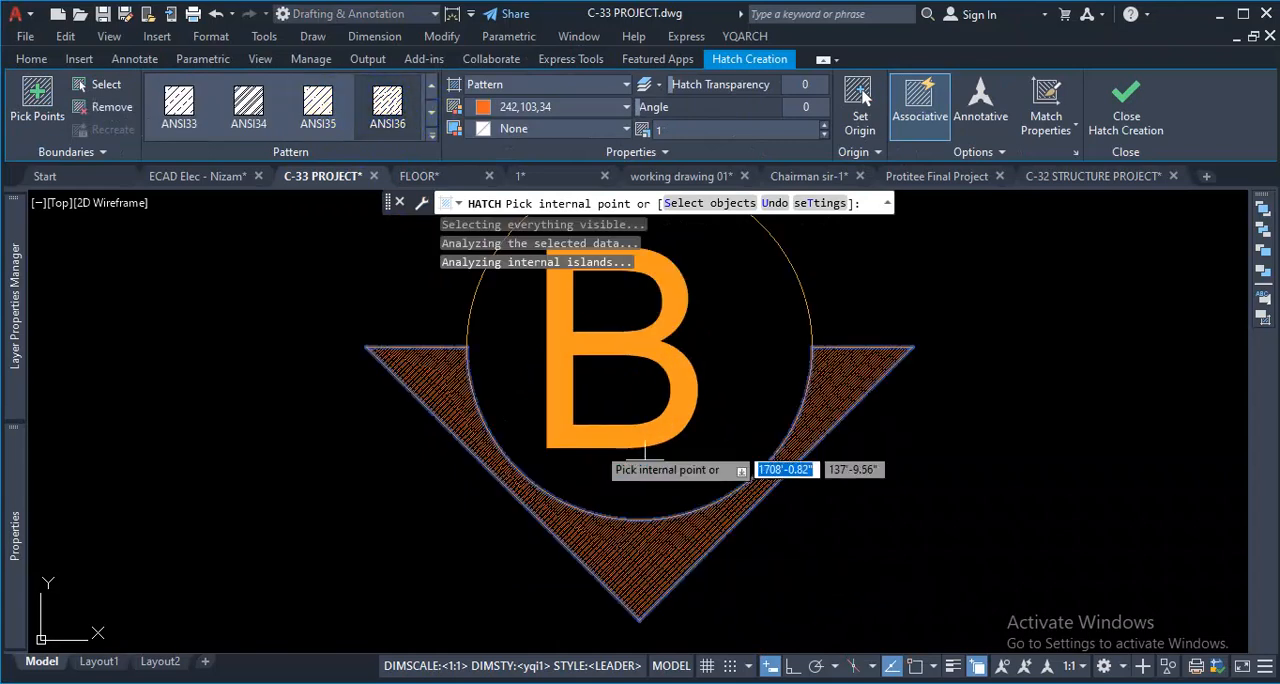
- Try a scale of 20 on the "B" marker's hatch, reduce it to 2 and finish the hatch
{"action": "scroll", "coordinate": [851, 365], "scroll_direction": "up", "scroll_amount": 4}
{"action": "scroll", "coordinate": [870, 370], "scroll_direction": "up", "scroll_amount": 1}
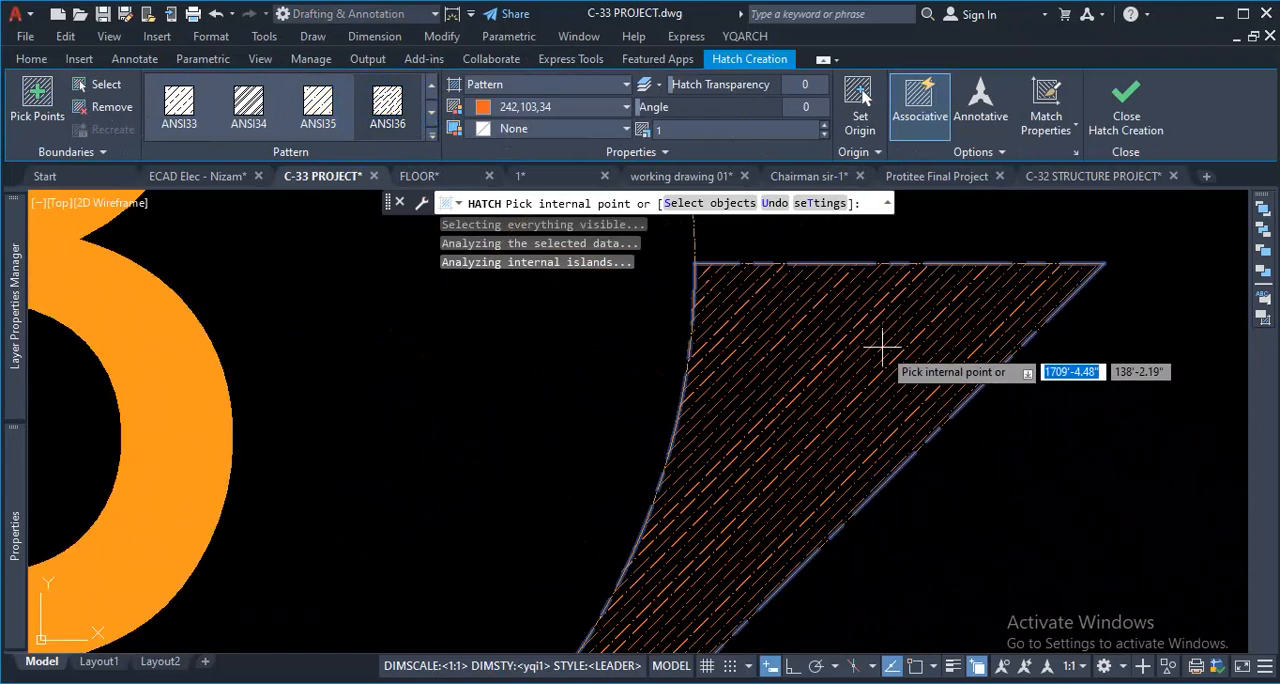
{"action": "scroll", "coordinate": [857, 409], "scroll_direction": "down", "scroll_amount": 5}
{"action": "scroll", "coordinate": [655, 607], "scroll_direction": "down", "scroll_amount": 2}
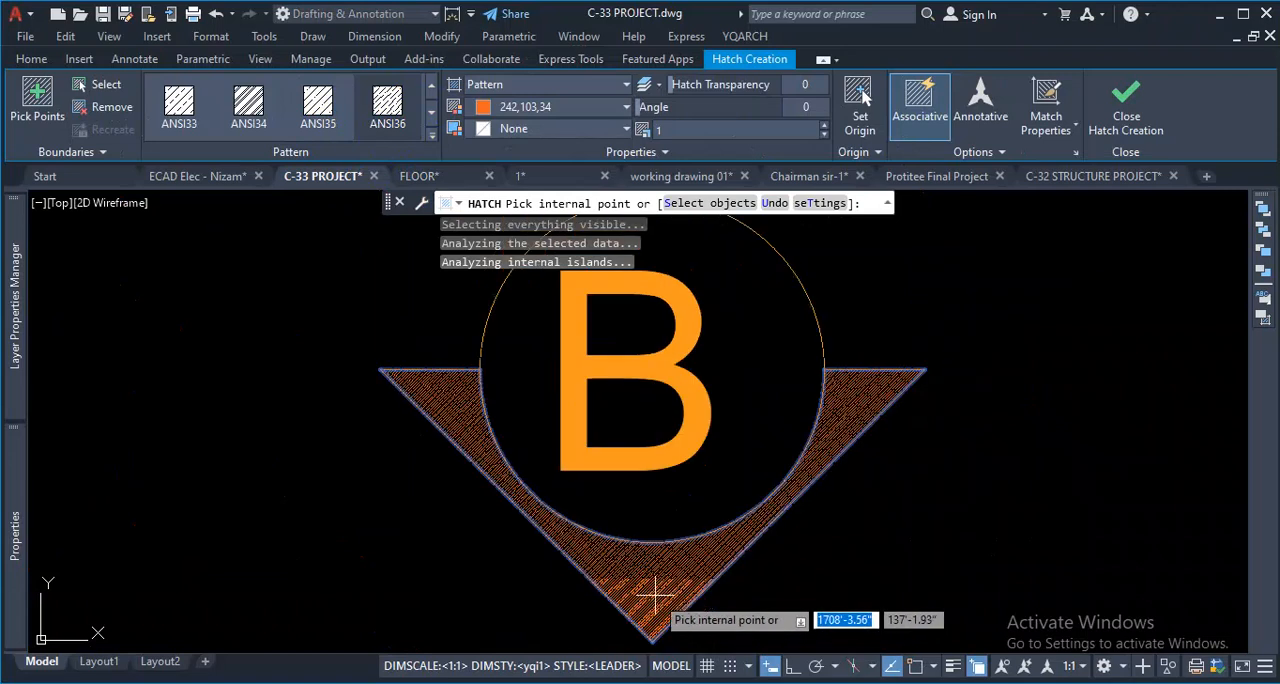
{"action": "scroll", "coordinate": [668, 598], "scroll_direction": "up", "scroll_amount": 2}
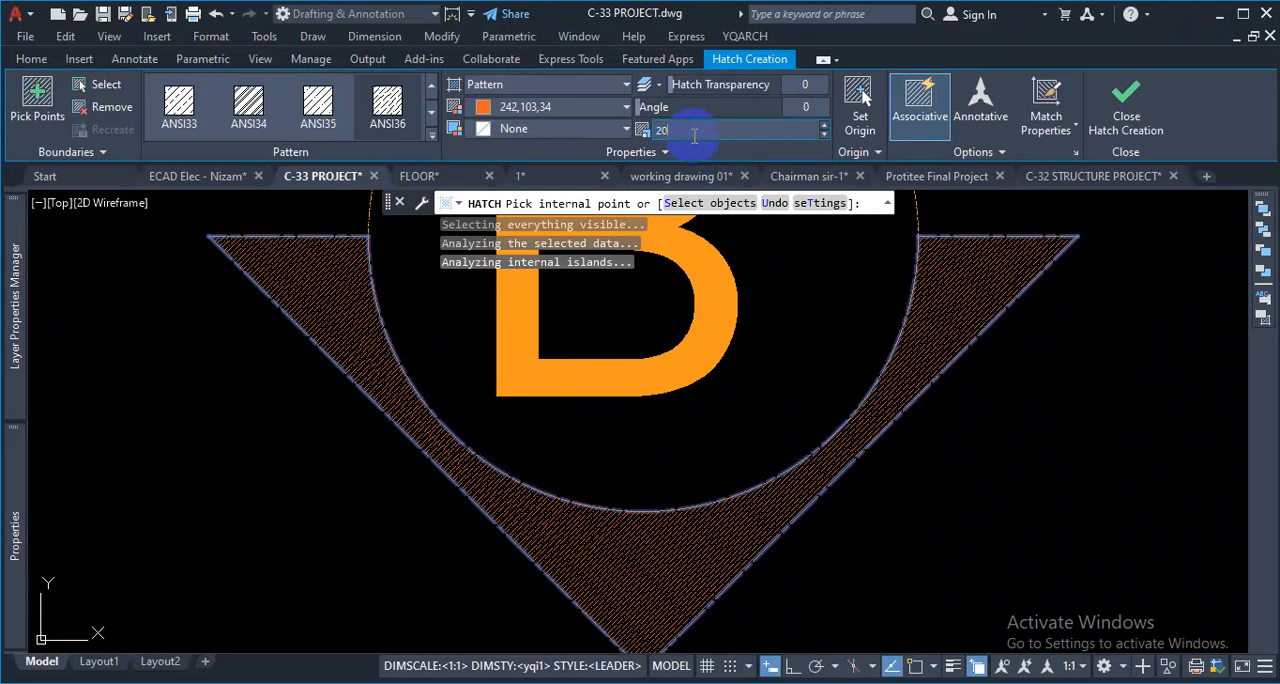
{"action": "key", "text": "Return"}
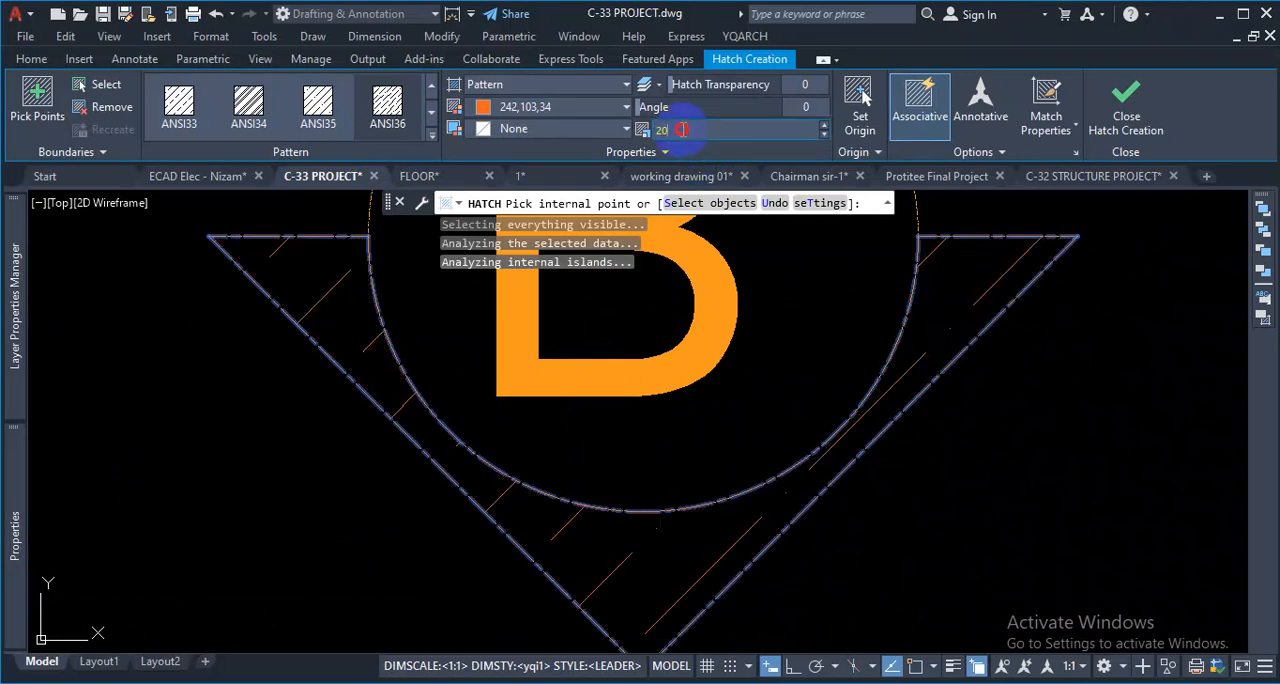
{"action": "key", "text": "Return"}
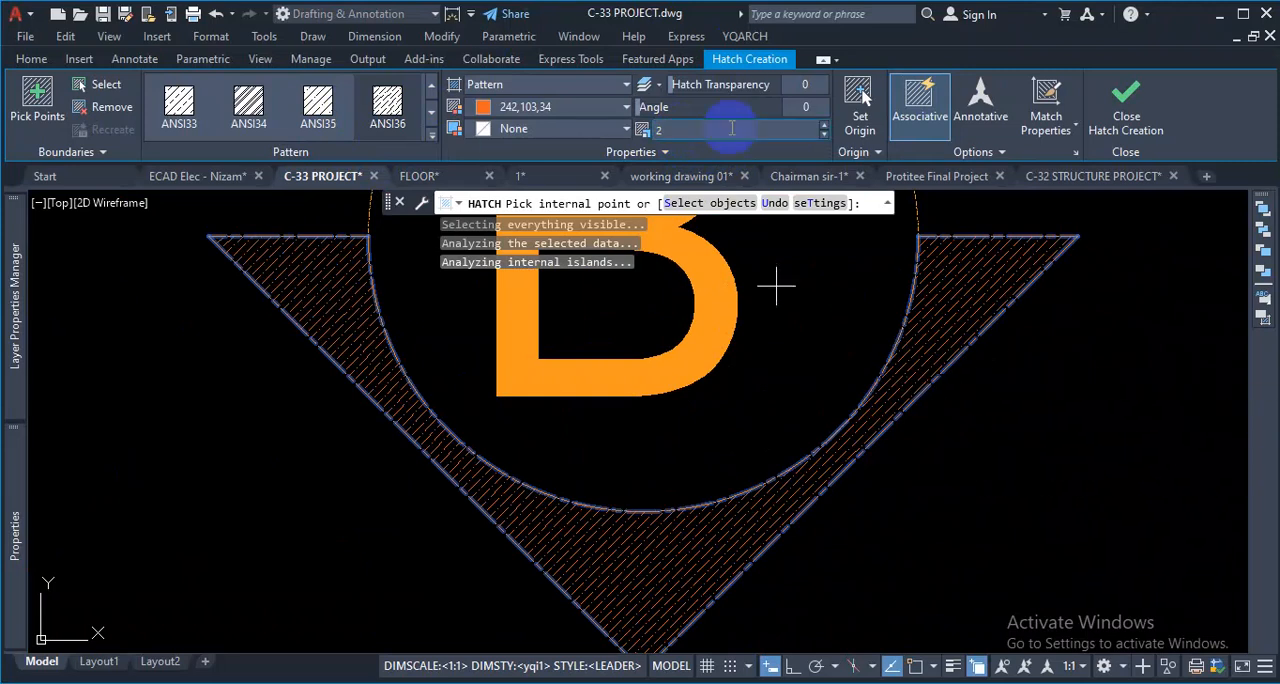
{"action": "key", "text": "Escape"}
{"action": "scroll", "coordinate": [438, 343], "scroll_direction": "down", "scroll_amount": 3}
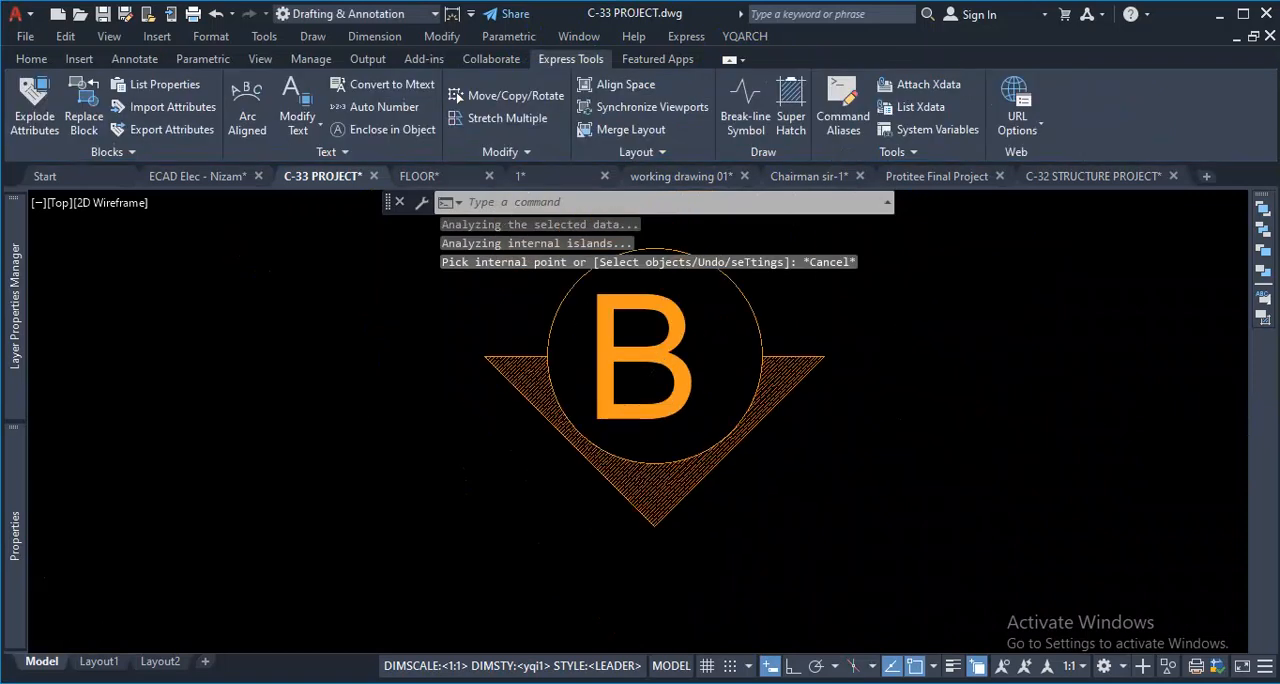
- Compare the "B" marker with the numbered and lettered grid bubbles around the column layout
{"action": "scroll", "coordinate": [805, 482], "scroll_direction": "down", "scroll_amount": 5}
{"action": "scroll", "coordinate": [797, 472], "scroll_direction": "up", "scroll_amount": 2}
{"action": "scroll", "coordinate": [797, 472], "scroll_direction": "down", "scroll_amount": 4}
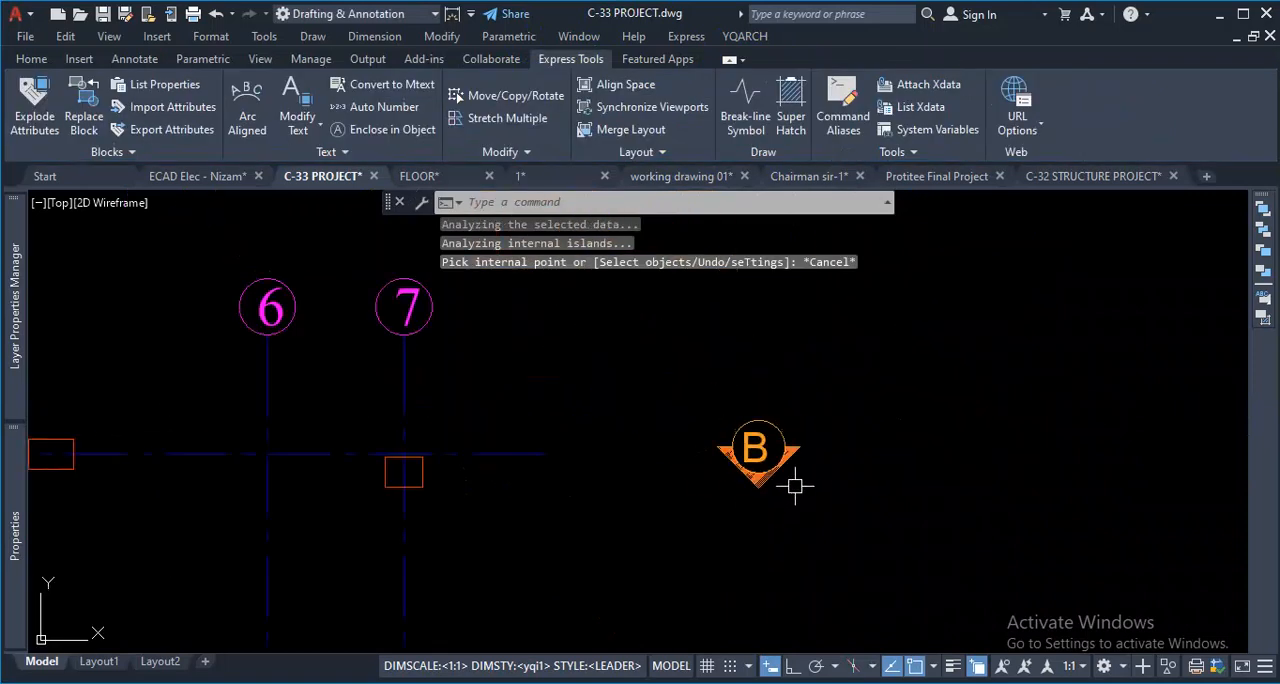
{"action": "scroll", "coordinate": [523, 481], "scroll_direction": "down", "scroll_amount": 5}
{"action": "scroll", "coordinate": [357, 400], "scroll_direction": "up", "scroll_amount": 8}
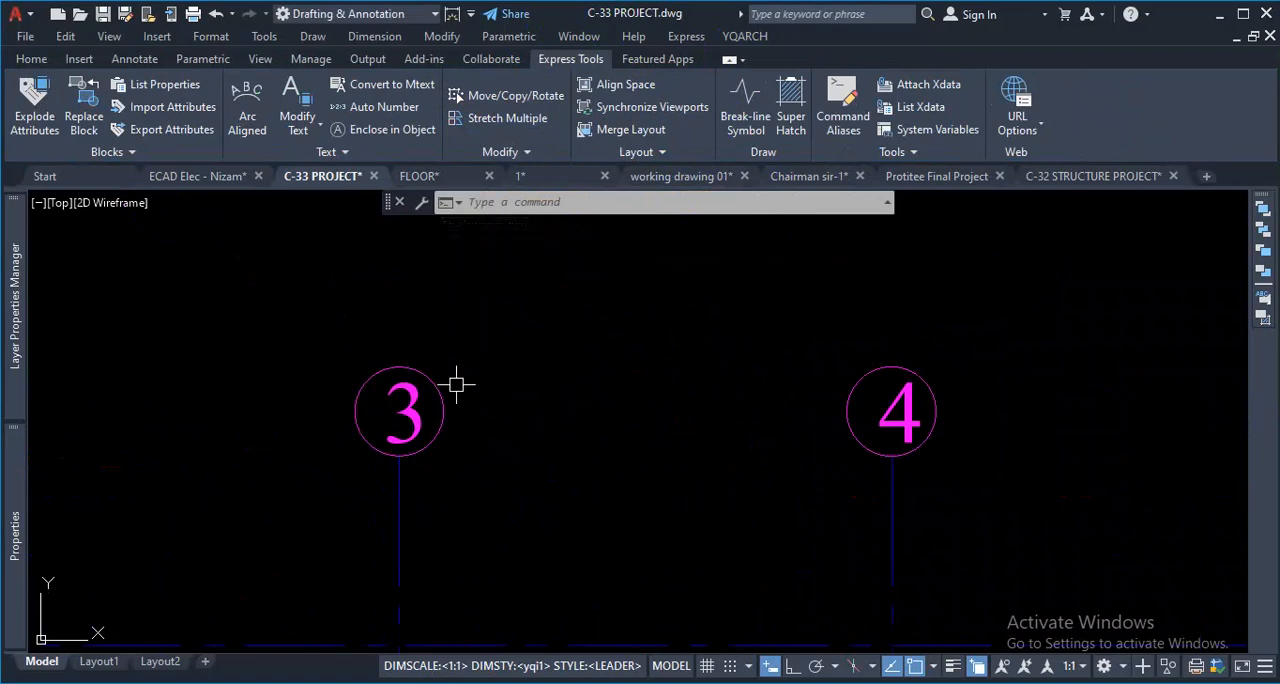
{"action": "scroll", "coordinate": [663, 367], "scroll_direction": "down", "scroll_amount": 8}
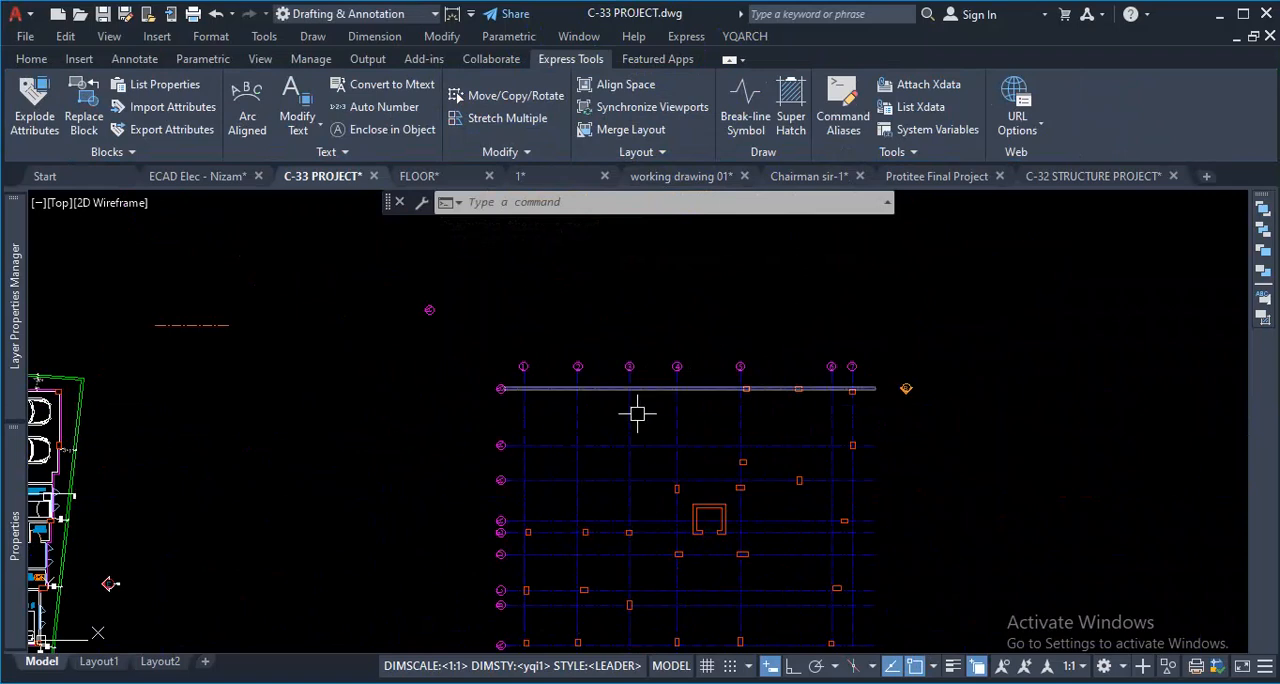
{"action": "scroll", "coordinate": [637, 413], "scroll_direction": "down", "scroll_amount": 3}
{"action": "scroll", "coordinate": [723, 331], "scroll_direction": "up", "scroll_amount": 5}
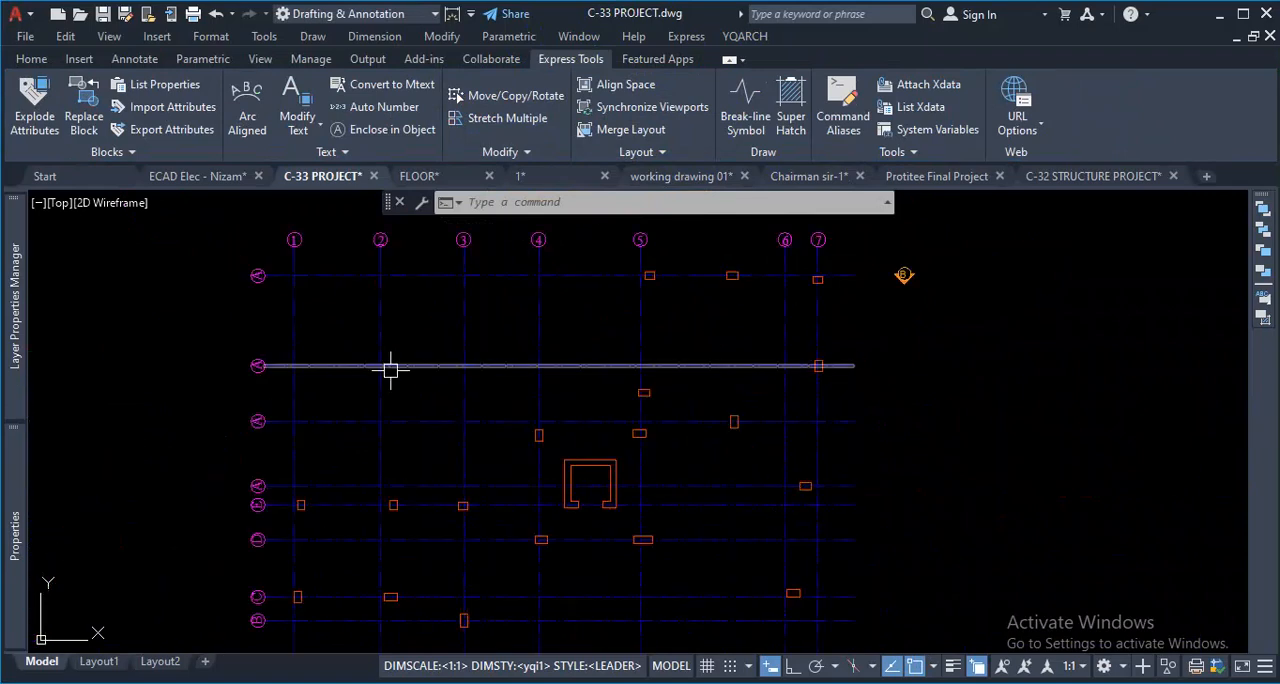
{"action": "scroll", "coordinate": [392, 369], "scroll_direction": "down", "scroll_amount": 2}
{"action": "scroll", "coordinate": [471, 392], "scroll_direction": "up", "scroll_amount": 2}
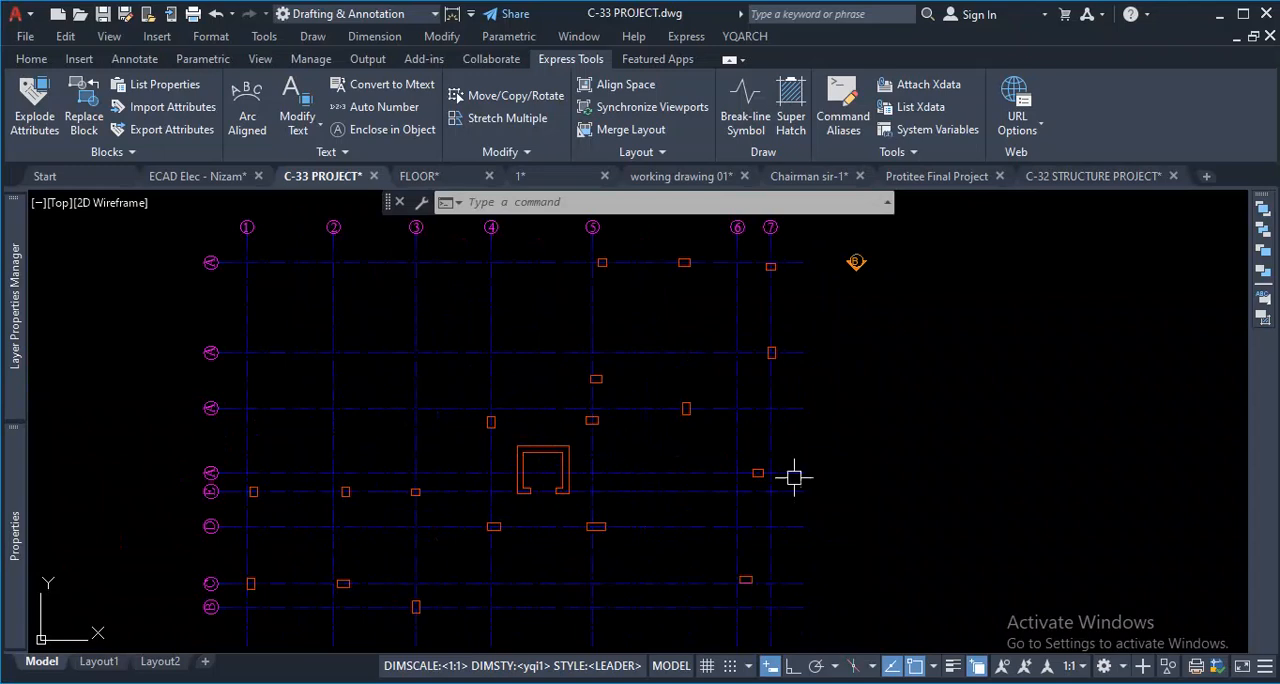
{"action": "scroll", "coordinate": [487, 379], "scroll_direction": "down", "scroll_amount": 2}
{"action": "scroll", "coordinate": [505, 332], "scroll_direction": "up", "scroll_amount": 2}
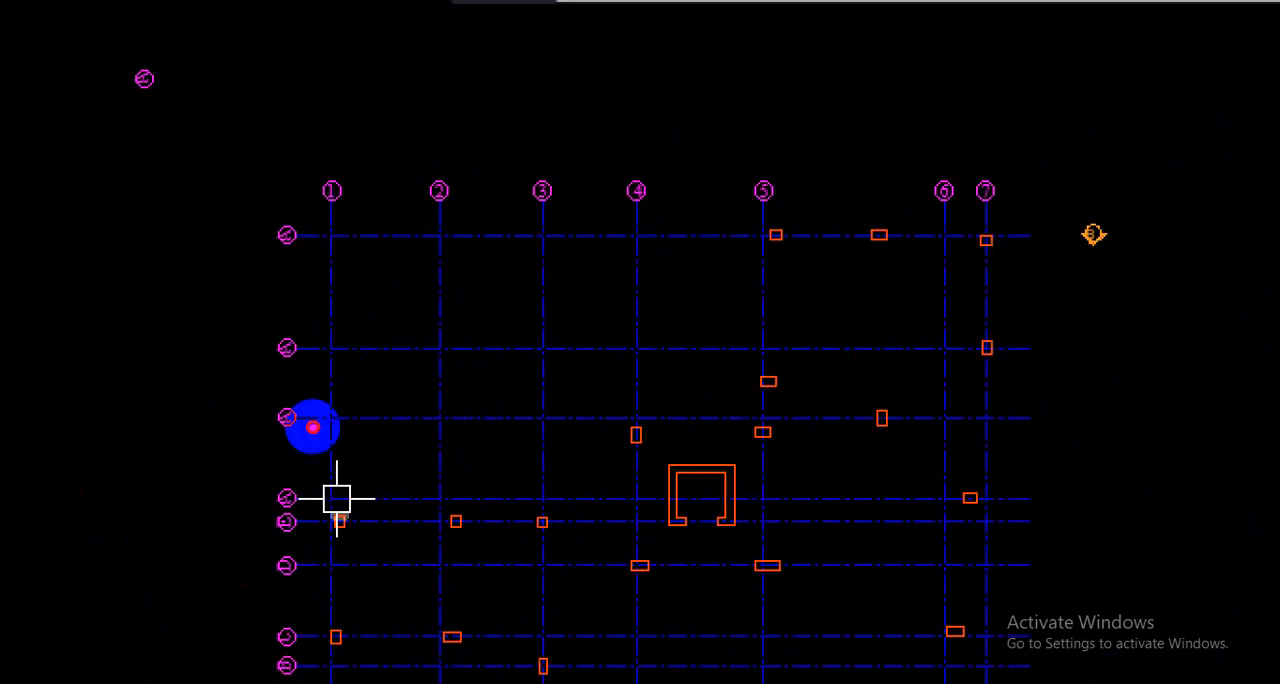
{"action": "left_click_drag", "start_coordinate": [488, 197], "coordinate": [690, 207]}
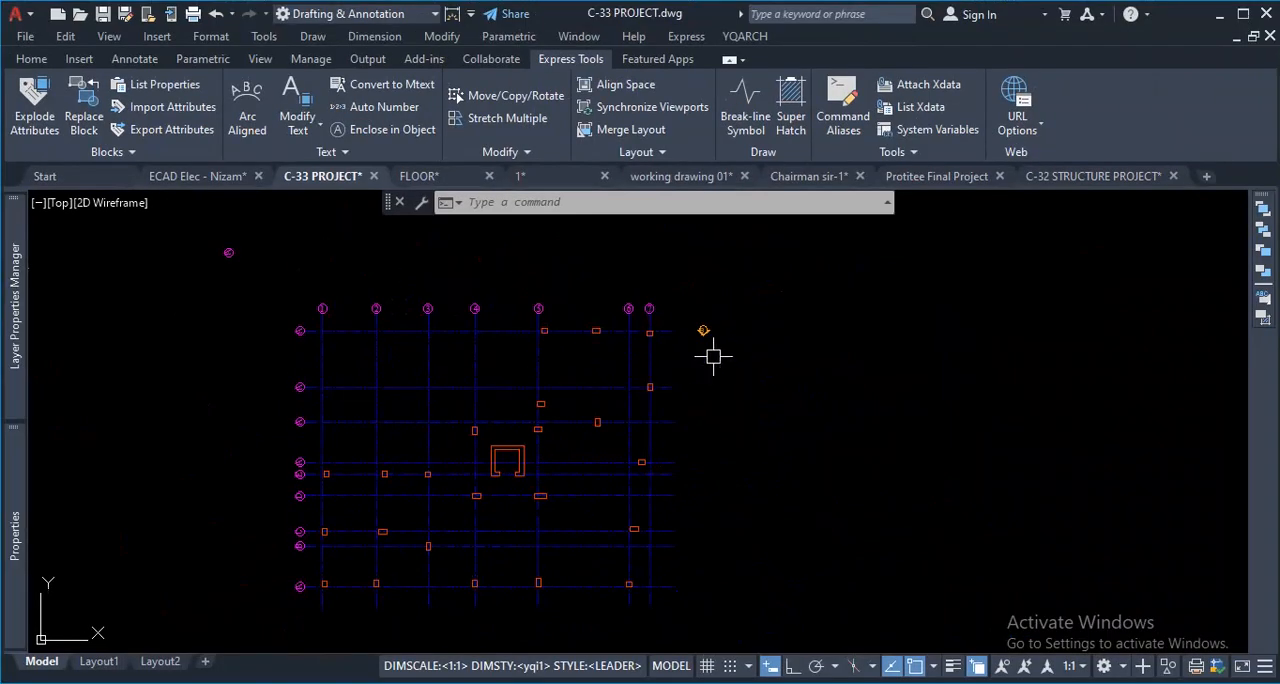
- Delete the complete pasted "B" marker beside the grid, including its circle, text, triangle and hatch
{"action": "scroll", "coordinate": [708, 331], "scroll_direction": "up", "scroll_amount": 3}
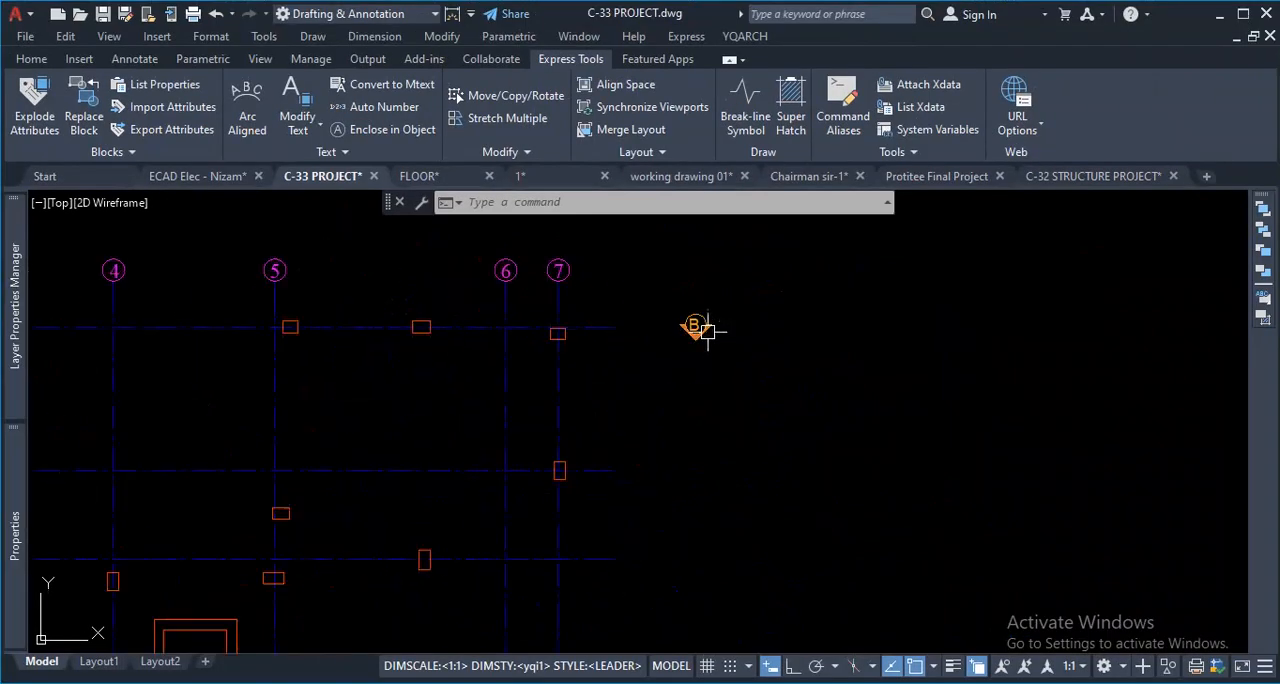
{"action": "scroll", "coordinate": [723, 305], "scroll_direction": "up", "scroll_amount": 2}
{"action": "left_click", "coordinate": [743, 286]}
{"action": "left_click", "coordinate": [607, 385]}
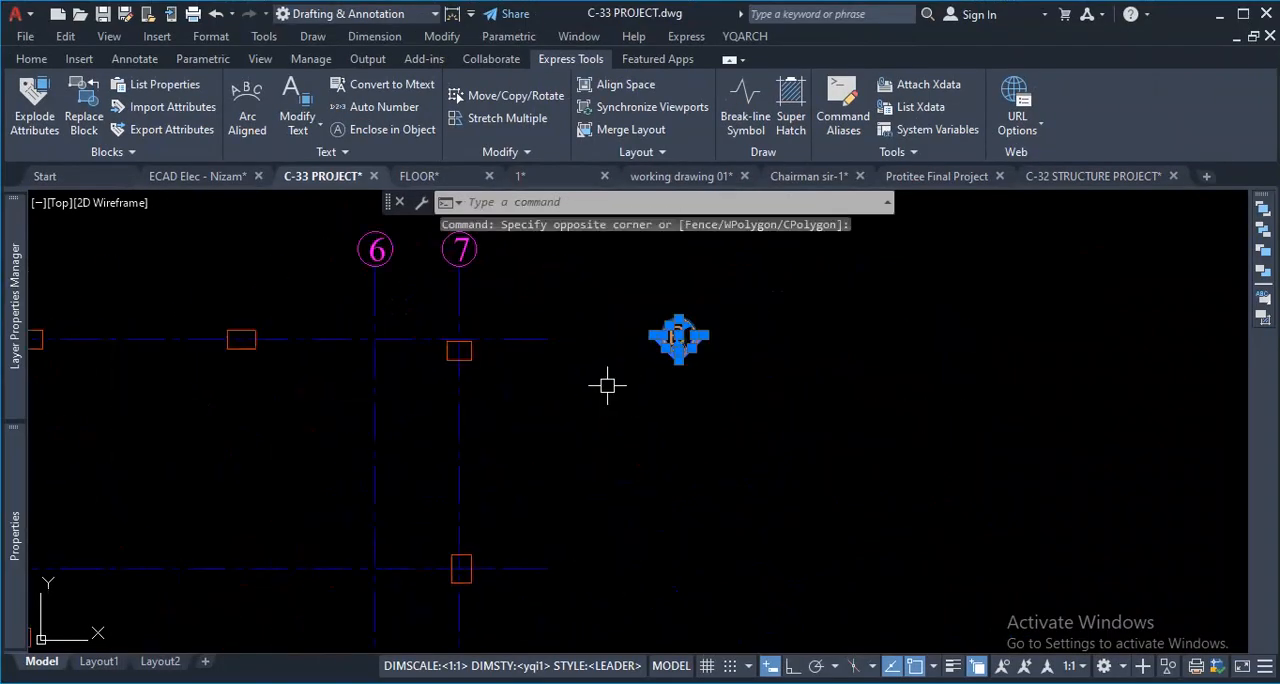
{"action": "key", "text": "Delete"}
{"action": "scroll", "coordinate": [678, 338], "scroll_direction": "down", "scroll_amount": 3}
{"action": "scroll", "coordinate": [535, 418], "scroll_direction": "down", "scroll_amount": 2}
{"action": "scroll", "coordinate": [546, 397], "scroll_direction": "up", "scroll_amount": 2}
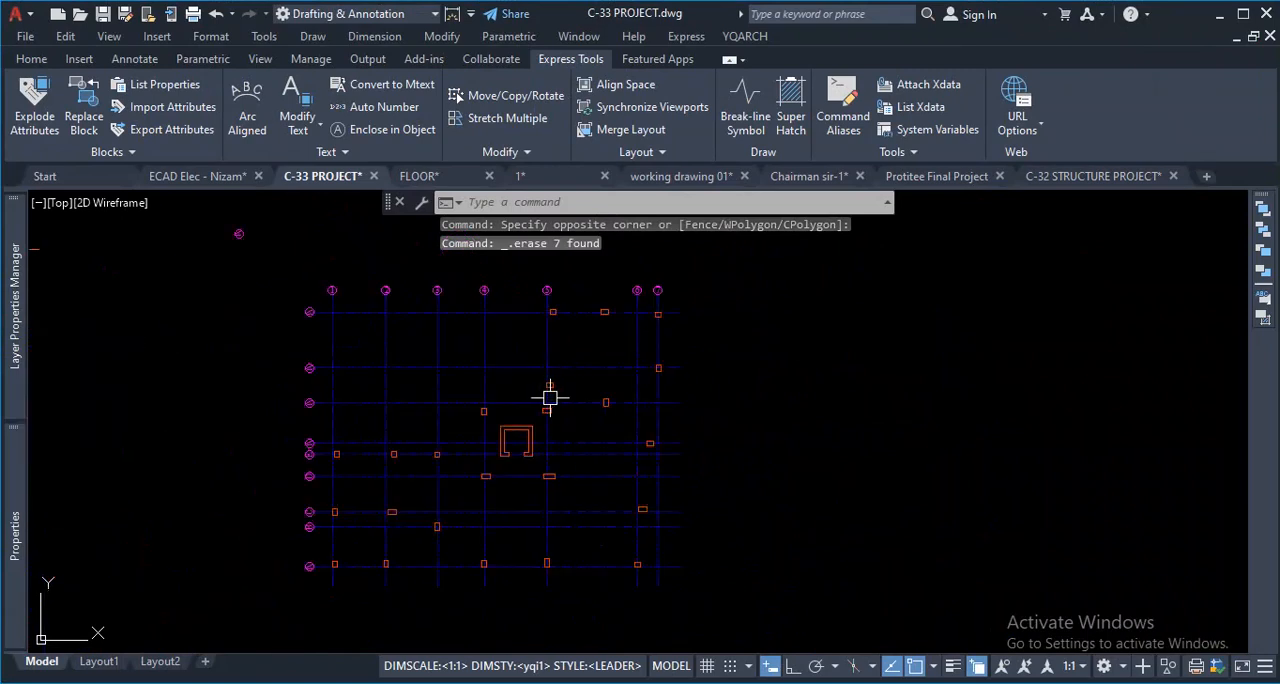
{"action": "scroll", "coordinate": [654, 306], "scroll_direction": "up", "scroll_amount": 2}
{"action": "scroll", "coordinate": [586, 366], "scroll_direction": "down", "scroll_amount": 4}
{"action": "scroll", "coordinate": [700, 351], "scroll_direction": "up", "scroll_amount": 2}
{"action": "scroll", "coordinate": [686, 230], "scroll_direction": "up", "scroll_amount": 4}
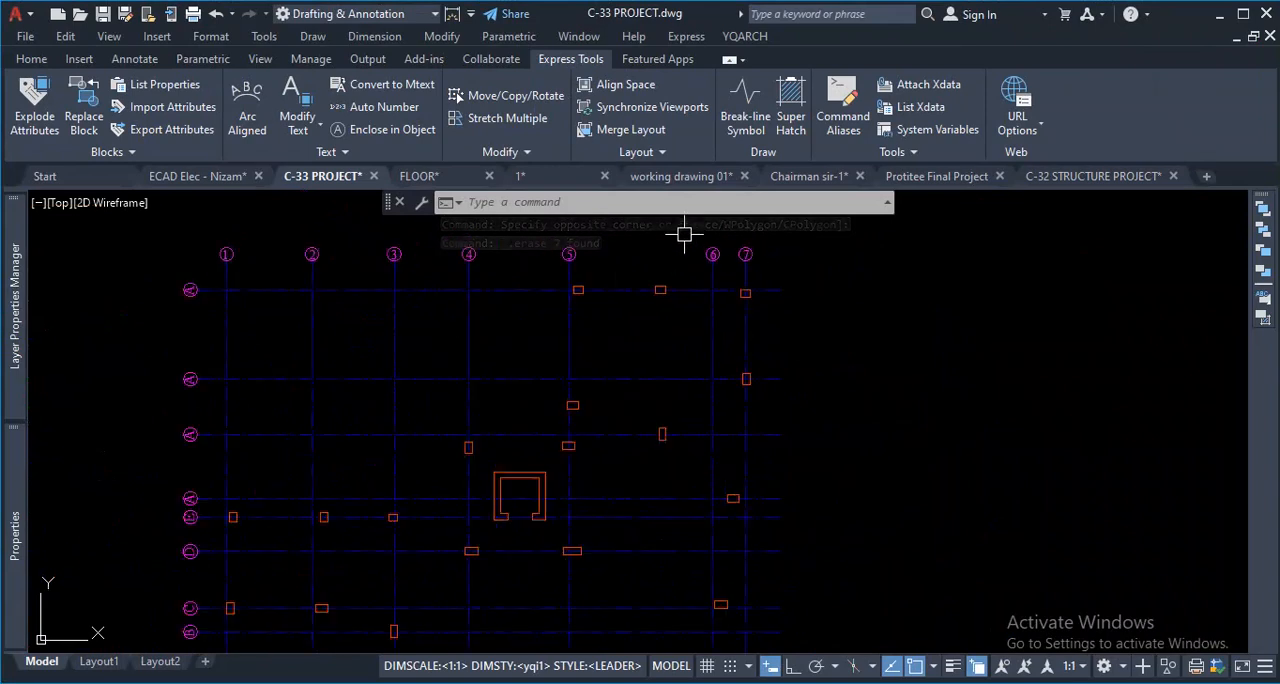
- Try turning off the current GRID layer by picking the circle of grid bubble 5, and undo it
{"action": "left_click", "coordinate": [33, 60]}
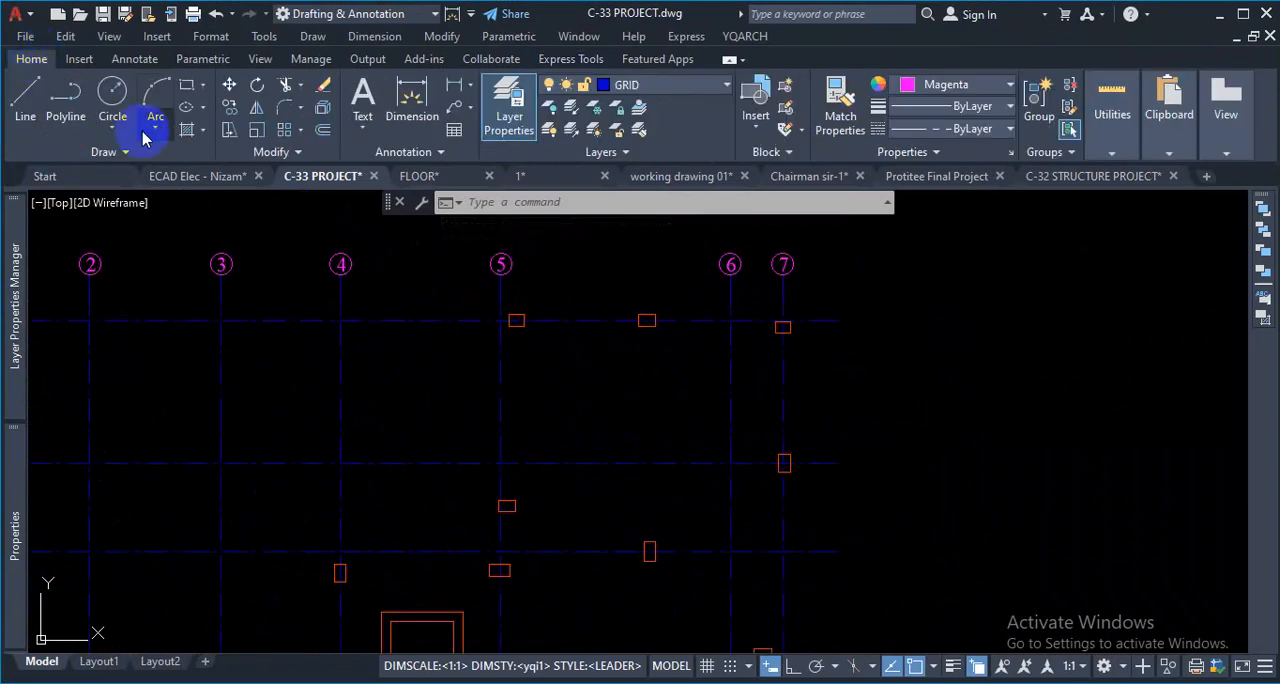
{"action": "scroll", "coordinate": [549, 349], "scroll_direction": "down", "scroll_amount": 3}
{"action": "scroll", "coordinate": [537, 343], "scroll_direction": "up", "scroll_amount": 1}
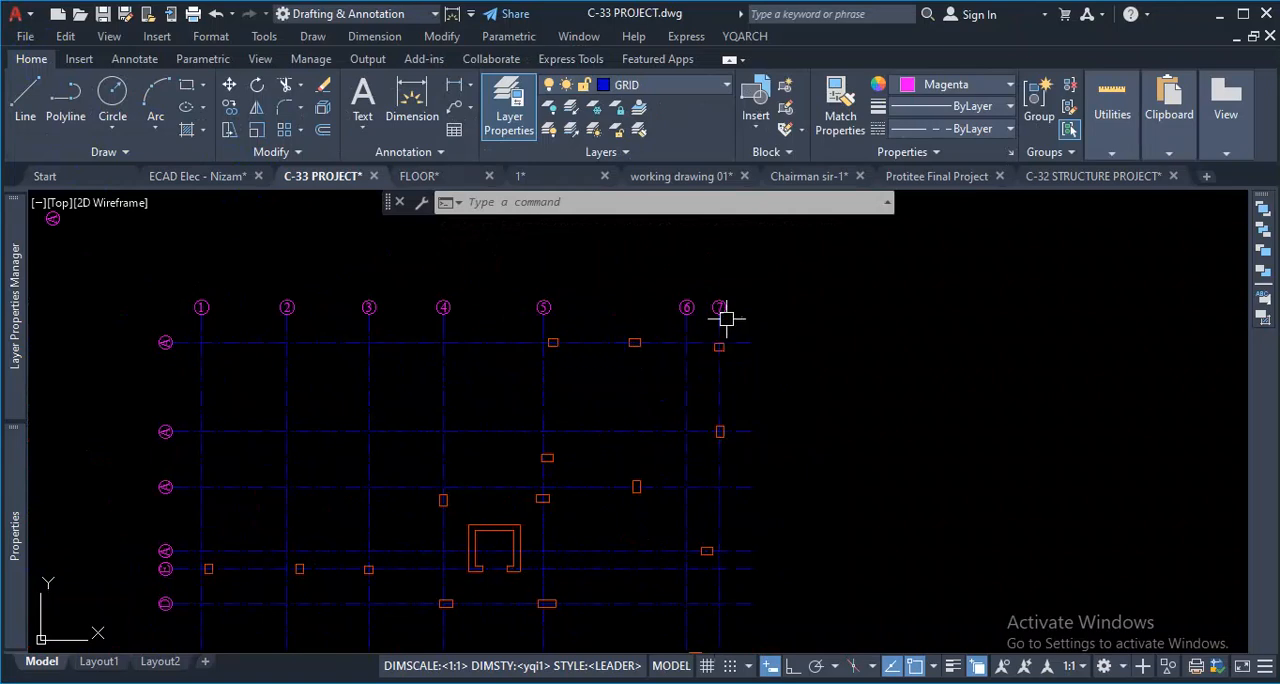
{"action": "left_click", "coordinate": [551, 108]}
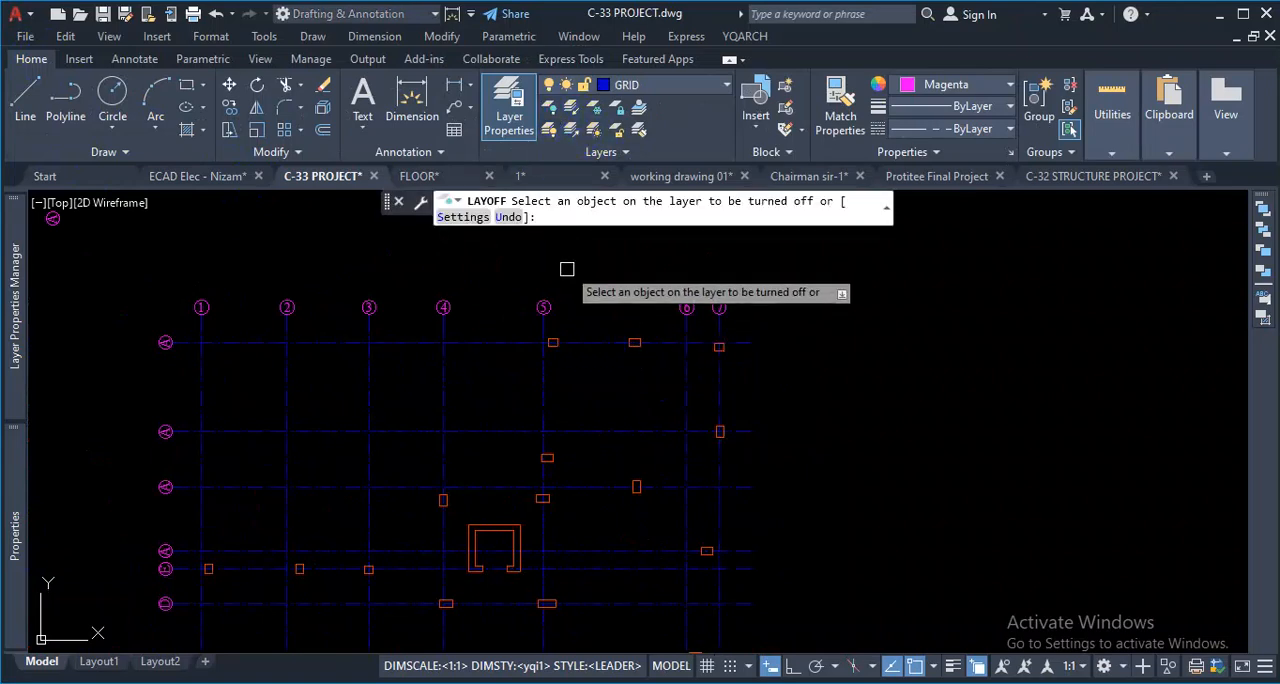
{"action": "left_click", "coordinate": [547, 299]}
{"action": "left_click", "coordinate": [614, 376]}
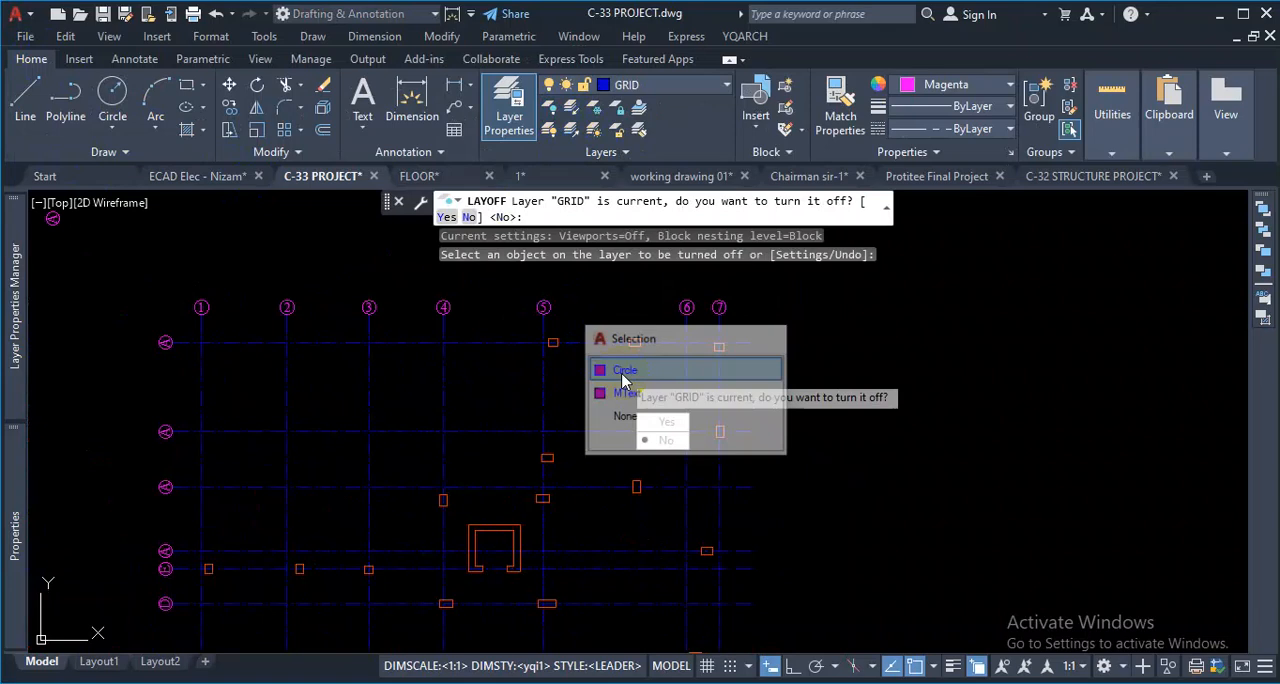
{"action": "left_click", "coordinate": [650, 425]}
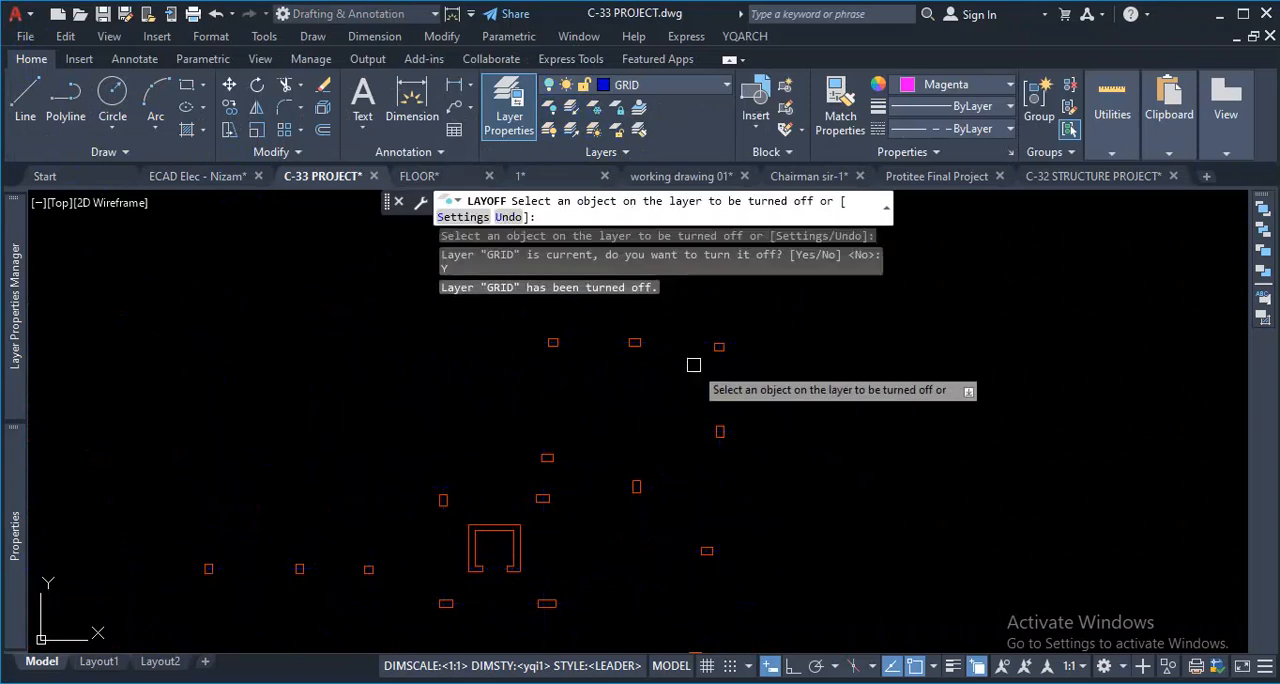
{"action": "type", "text": "u"}
{"action": "key", "text": "Return"}
{"action": "key", "text": "Escape"}
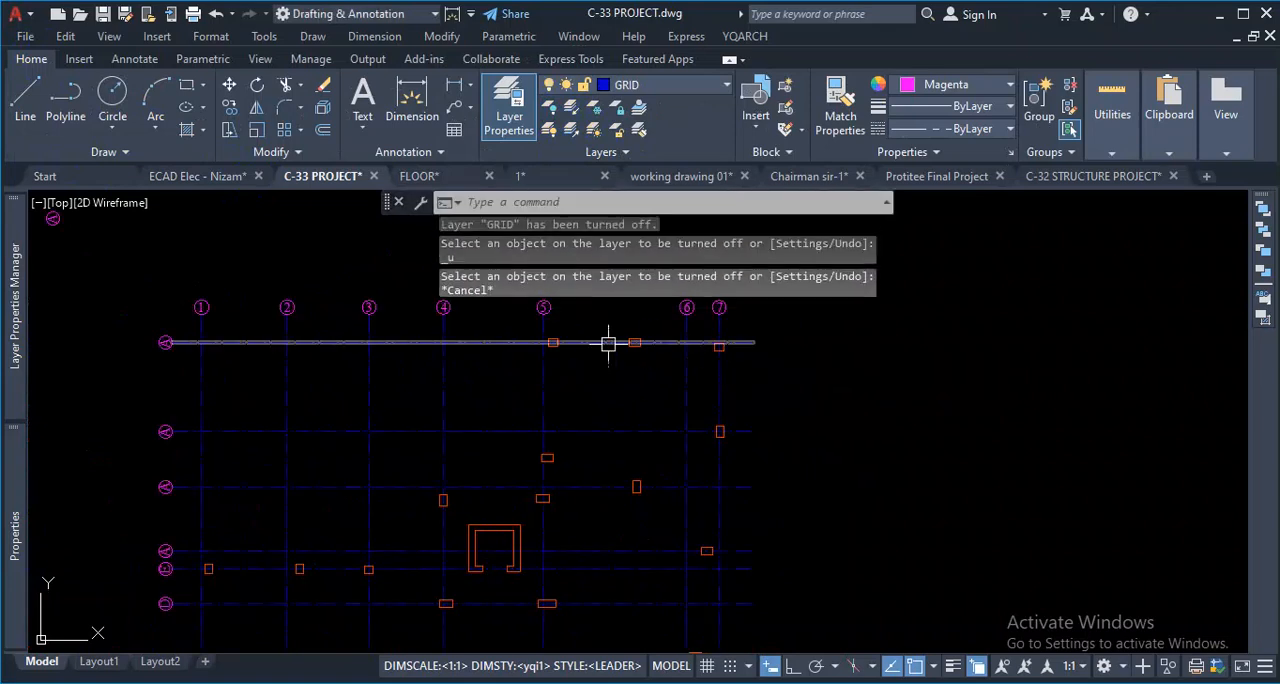
- Copy the columns and grid lines, without the grid bubbles, to empty space to the right of the original layout
{"action": "scroll", "coordinate": [623, 340], "scroll_direction": "down", "scroll_amount": 4}
{"action": "scroll", "coordinate": [628, 353], "scroll_direction": "up", "scroll_amount": 2}
{"action": "scroll", "coordinate": [725, 358], "scroll_direction": "down", "scroll_amount": 2}
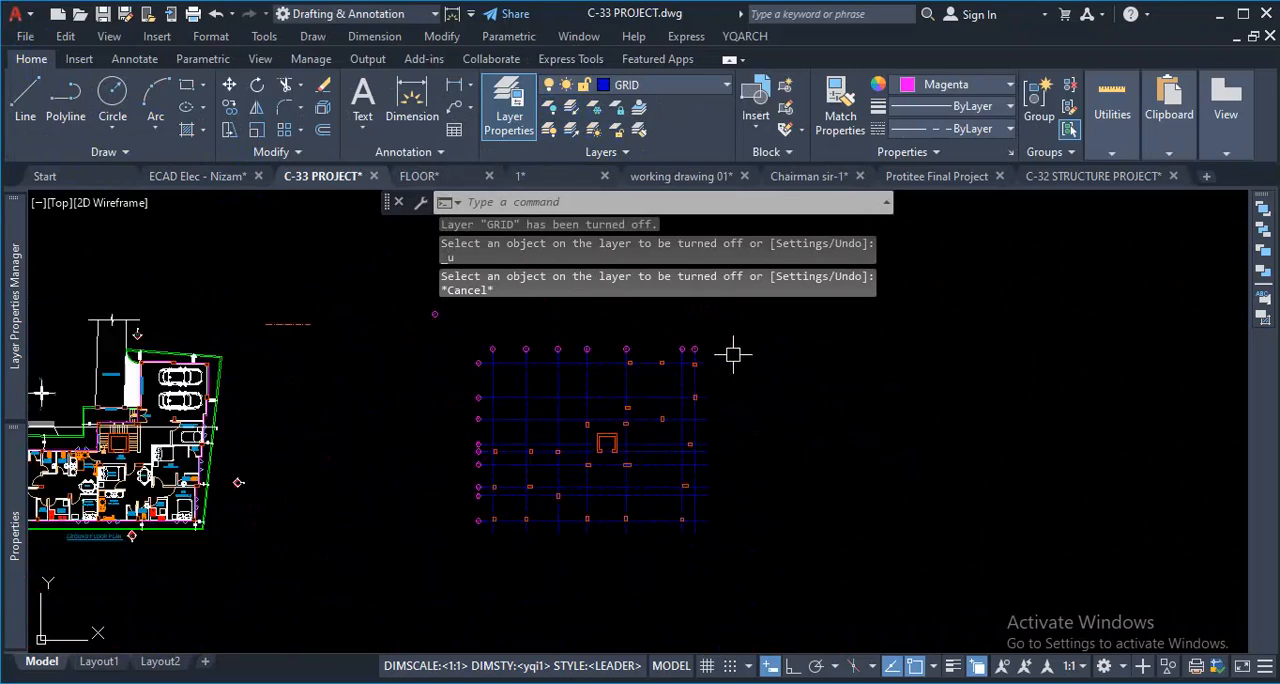
{"action": "left_click", "coordinate": [733, 354]}
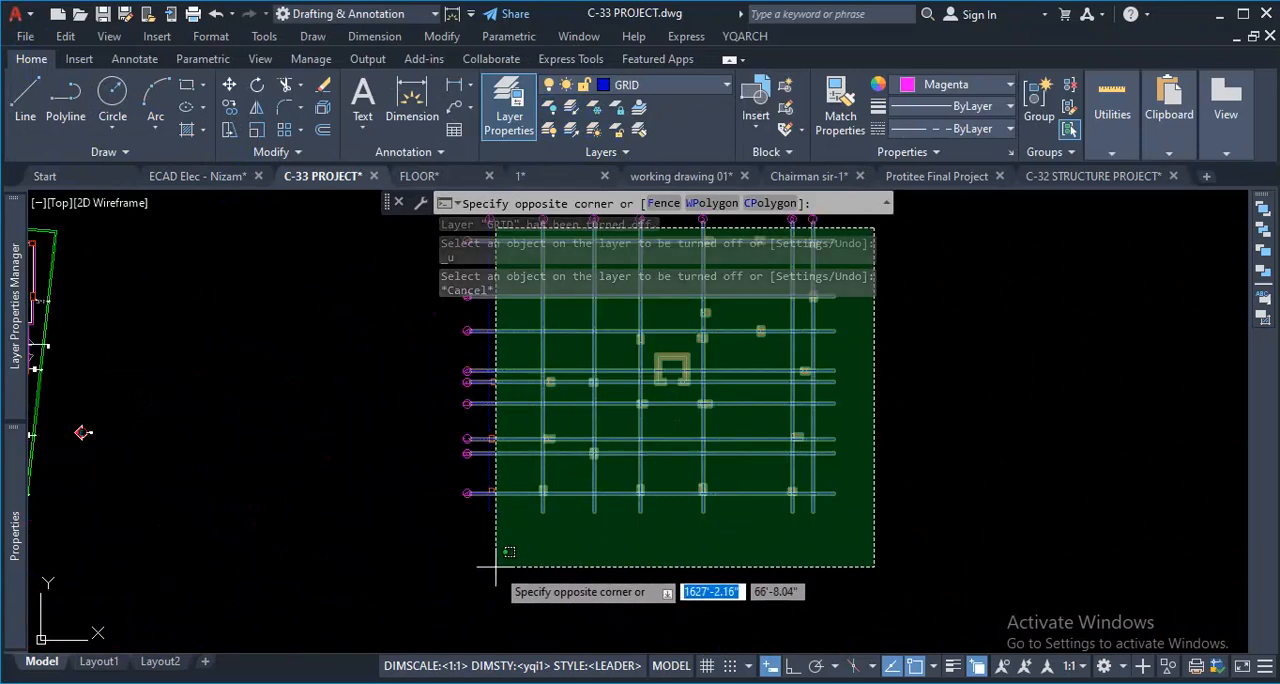
{"action": "left_click", "coordinate": [478, 552]}
{"action": "scroll", "coordinate": [518, 556], "scroll_direction": "down", "scroll_amount": 3}
{"action": "scroll", "coordinate": [571, 541], "scroll_direction": "up", "scroll_amount": 6}
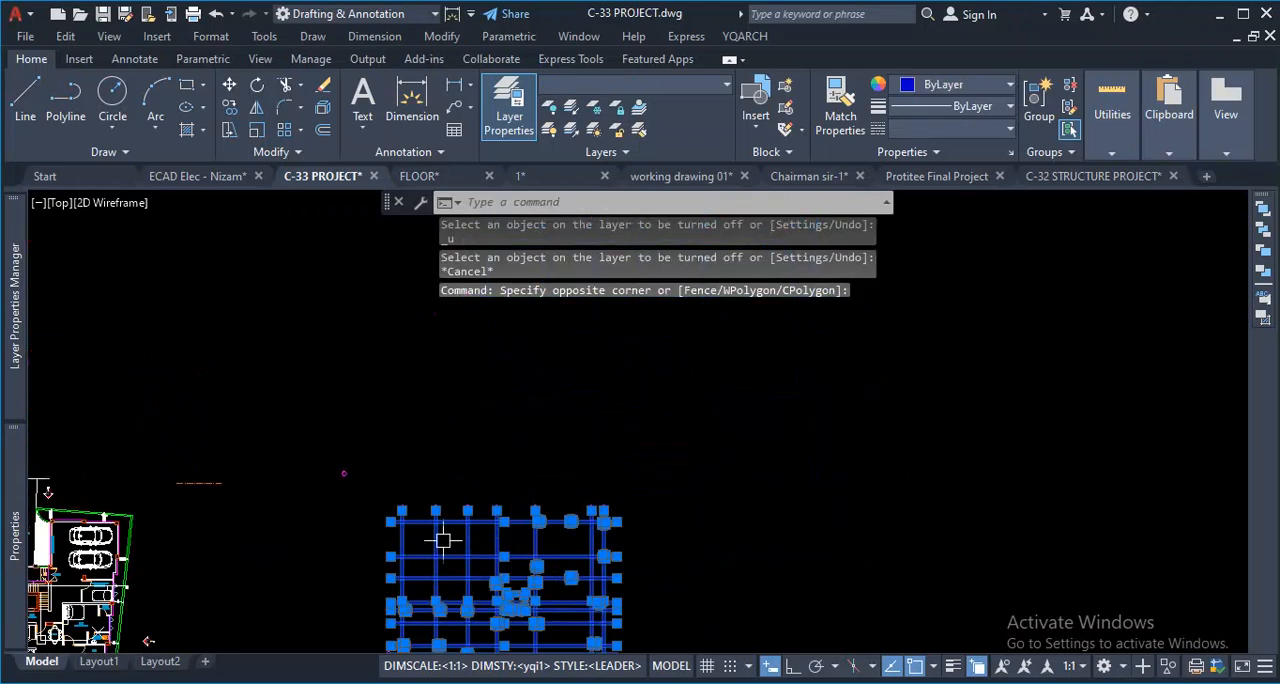
{"action": "type", "text": "co"}
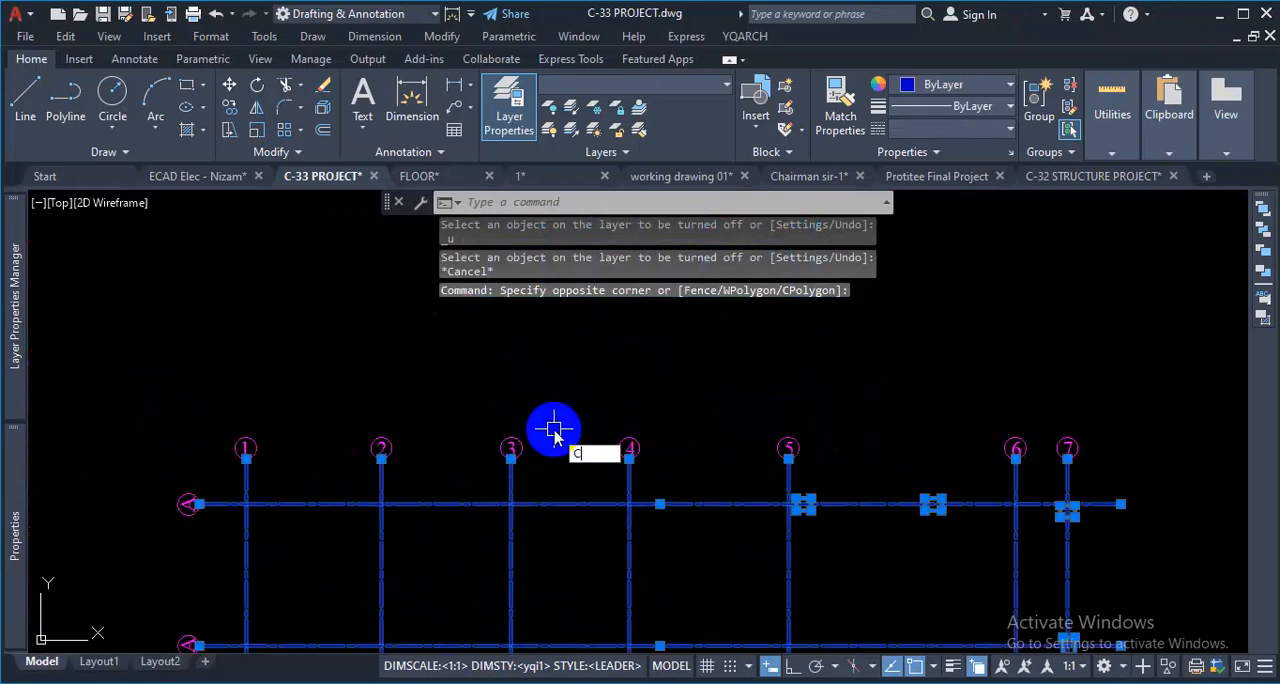
{"action": "key", "text": "Return"}
{"action": "left_click", "coordinate": [513, 402]}
{"action": "scroll", "coordinate": [330, 330], "scroll_direction": "down", "scroll_amount": 5}
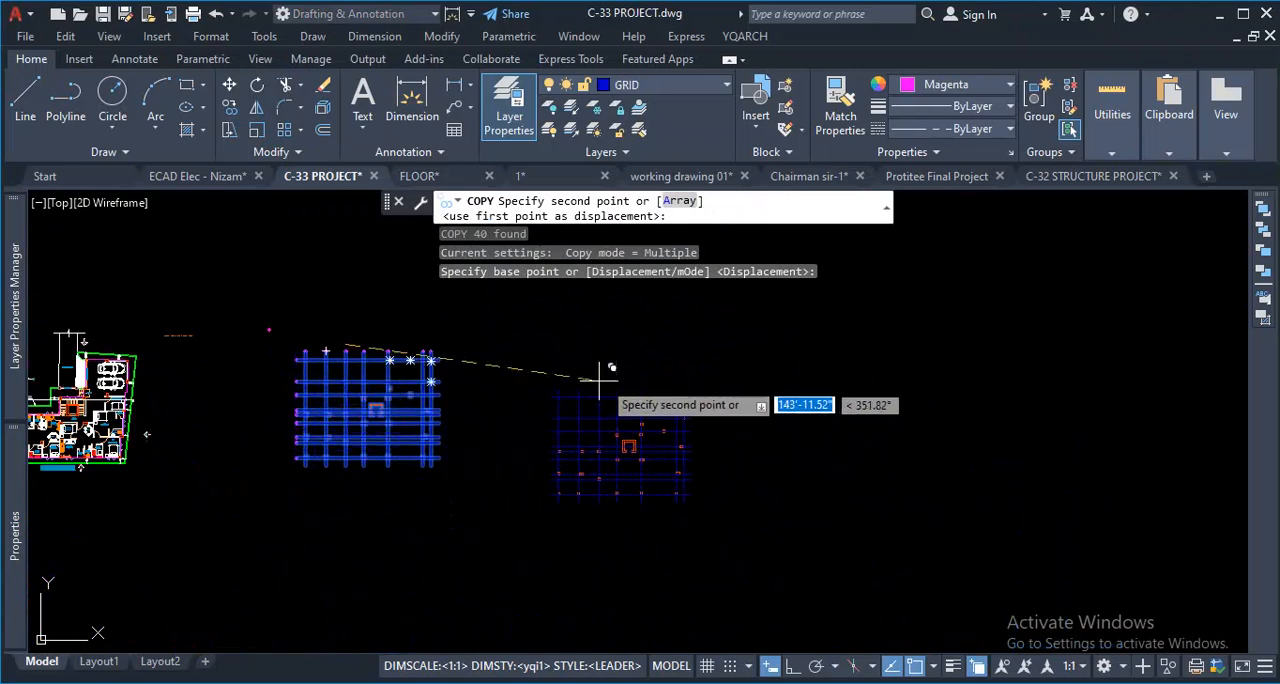
{"action": "left_click", "coordinate": [658, 335]}
{"action": "key", "text": "Escape"}
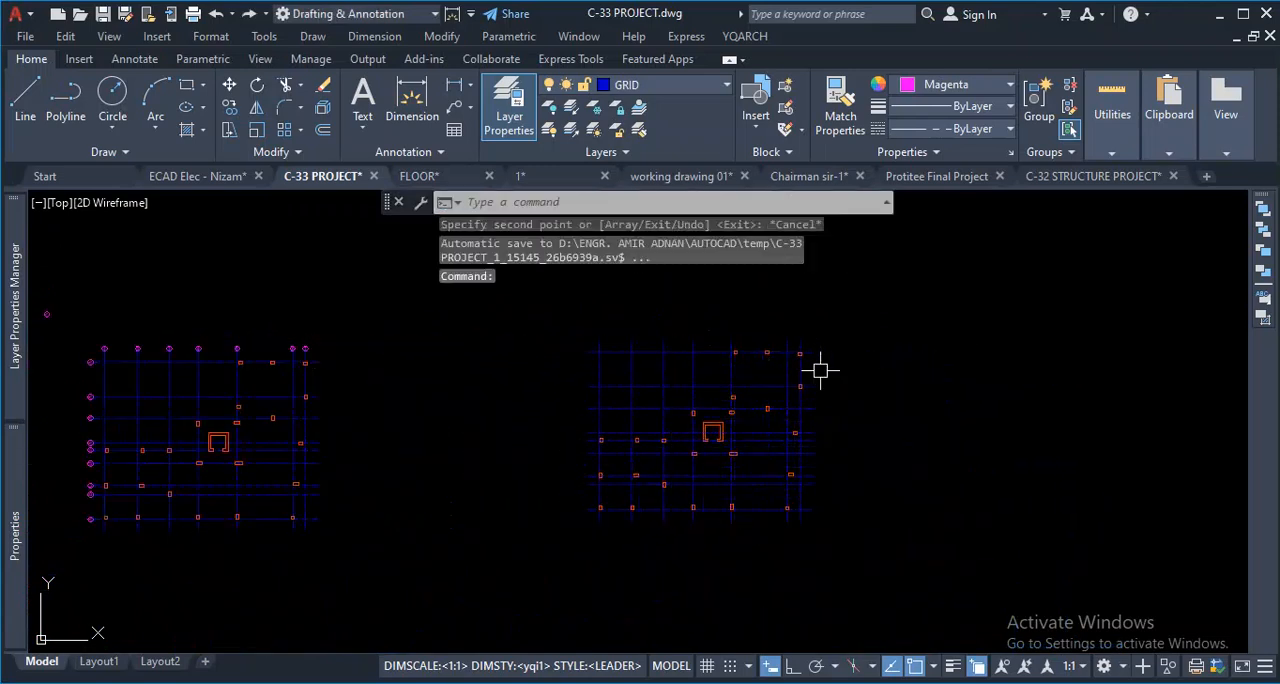
{"action": "scroll", "coordinate": [643, 346], "scroll_direction": "down", "scroll_amount": 4}
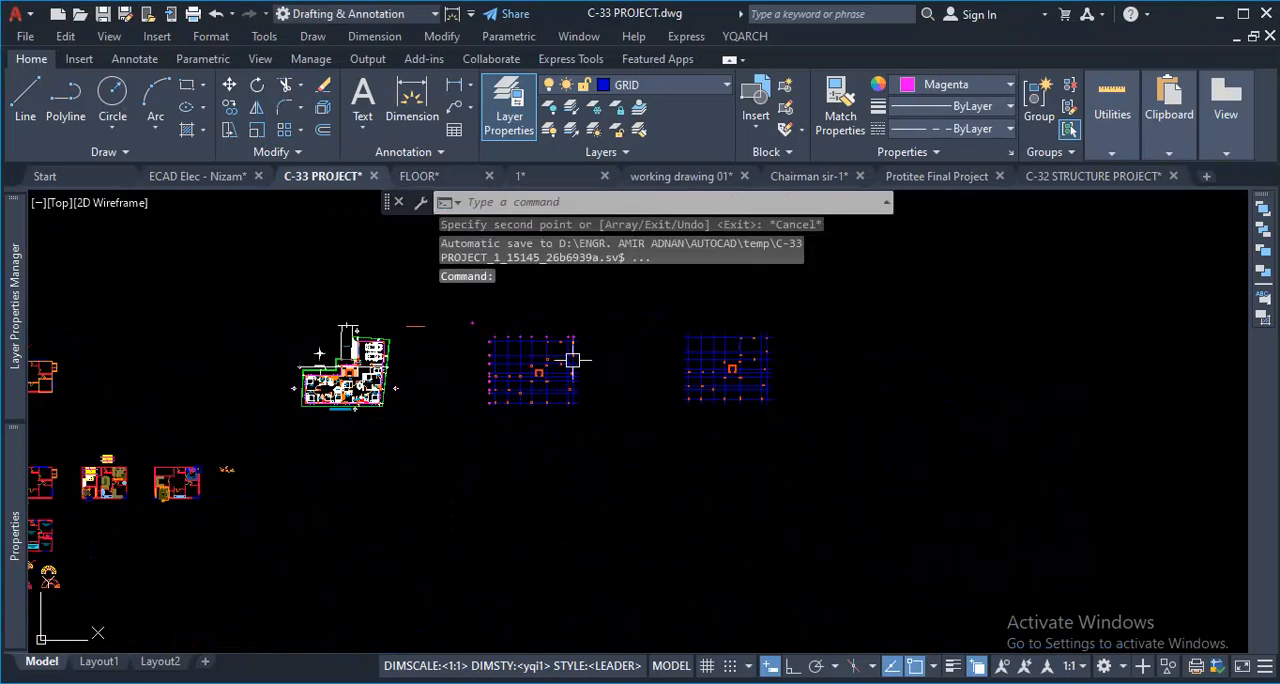
{"action": "scroll", "coordinate": [480, 335], "scroll_direction": "up", "scroll_amount": 8}
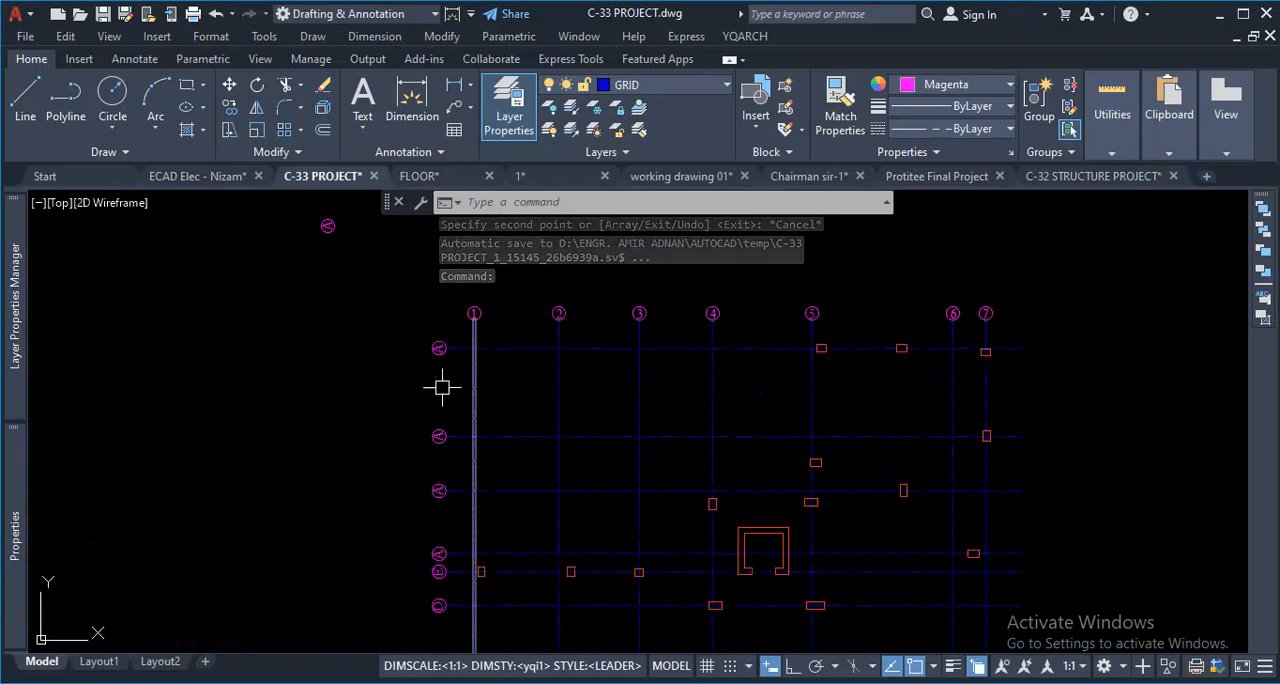
{"action": "scroll", "coordinate": [423, 326], "scroll_direction": "up", "scroll_amount": 4}
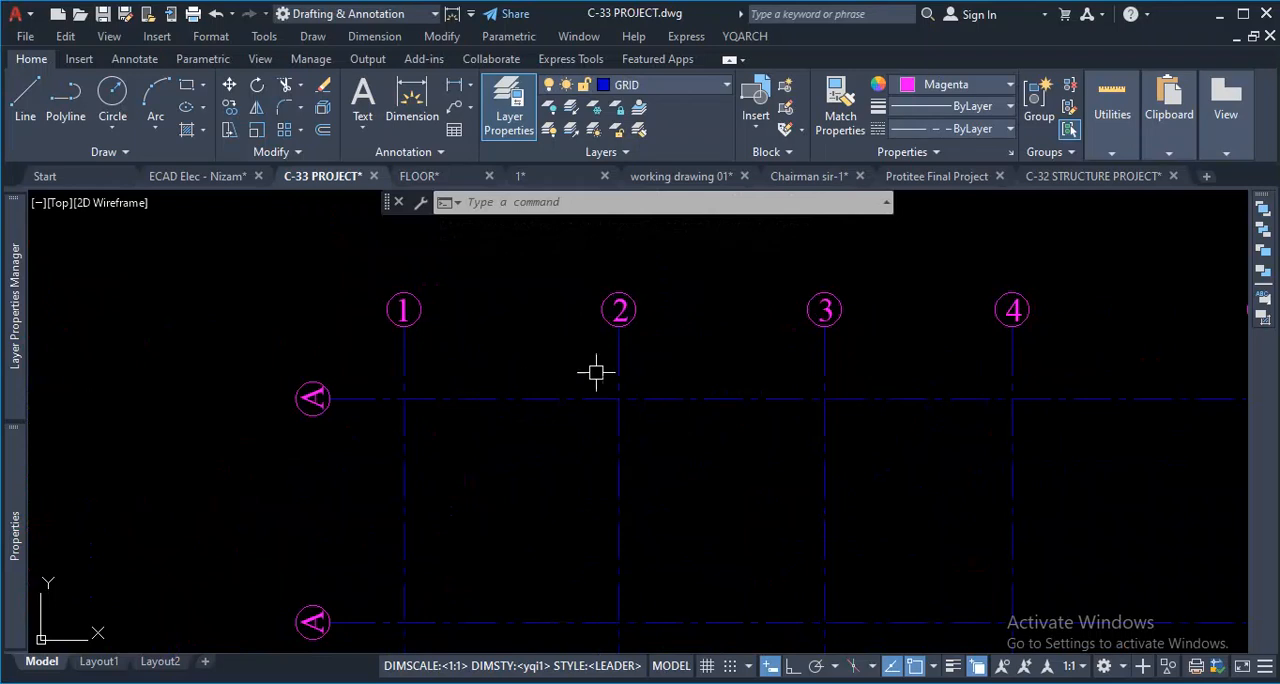
{"action": "scroll", "coordinate": [498, 383], "scroll_direction": "down", "scroll_amount": 10}
{"action": "scroll", "coordinate": [920, 468], "scroll_direction": "up", "scroll_amount": 4}
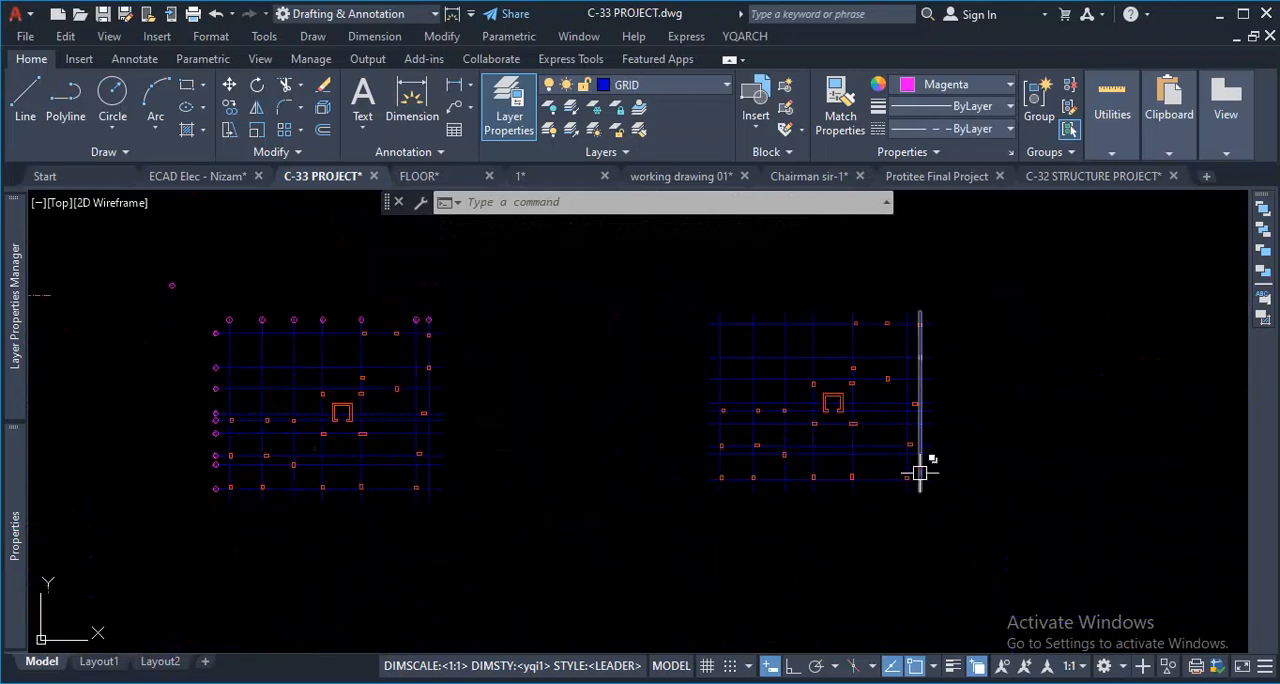
- Bring up the YQARCH architectural symbol commands with the copied, unlabelled grid in view
{"action": "middle_click_drag", "start_coordinate": [933, 368], "coordinate": [883, 421]}
{"action": "scroll", "coordinate": [850, 255], "scroll_direction": "up", "scroll_amount": 3}
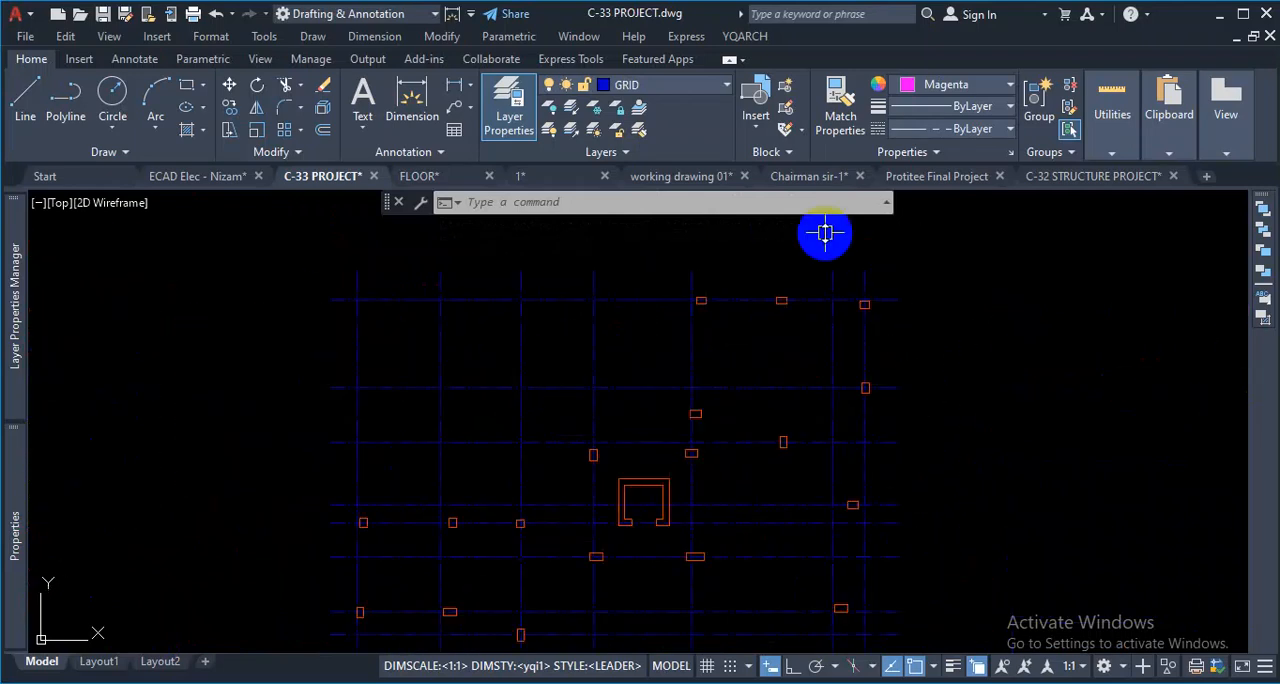
{"action": "left_click", "coordinate": [746, 37]}
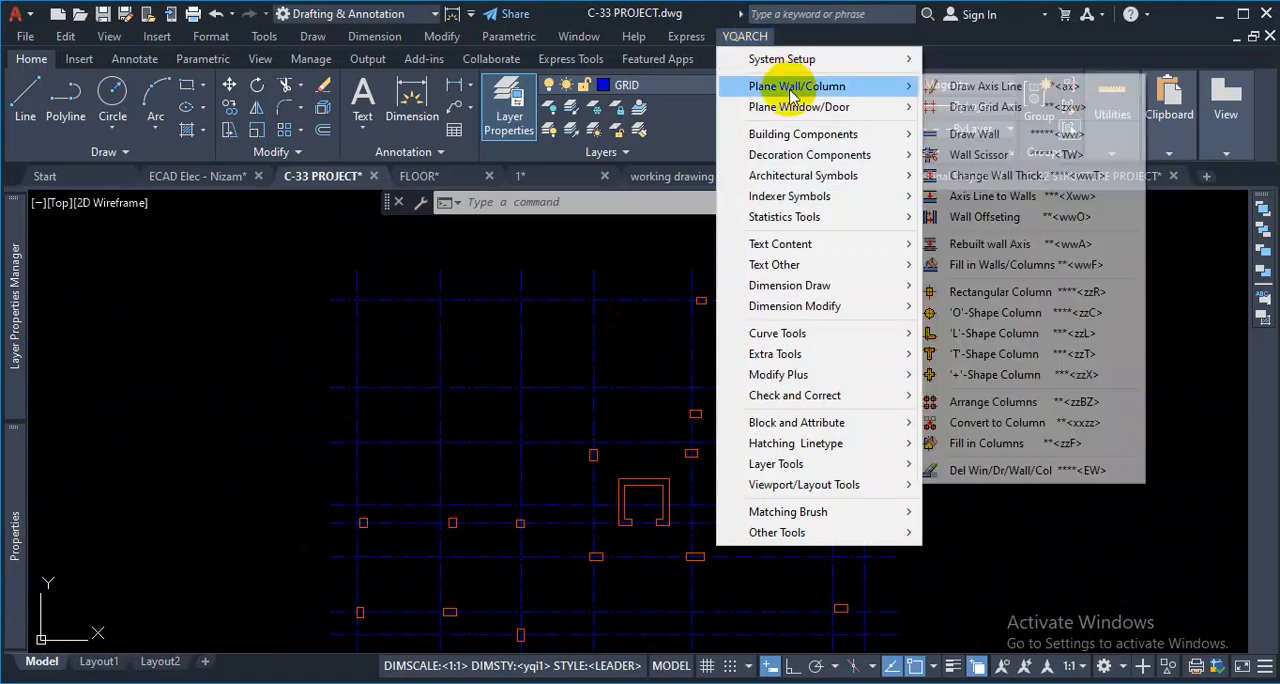
{"action": "mouse_move", "coordinate": [798, 190]}
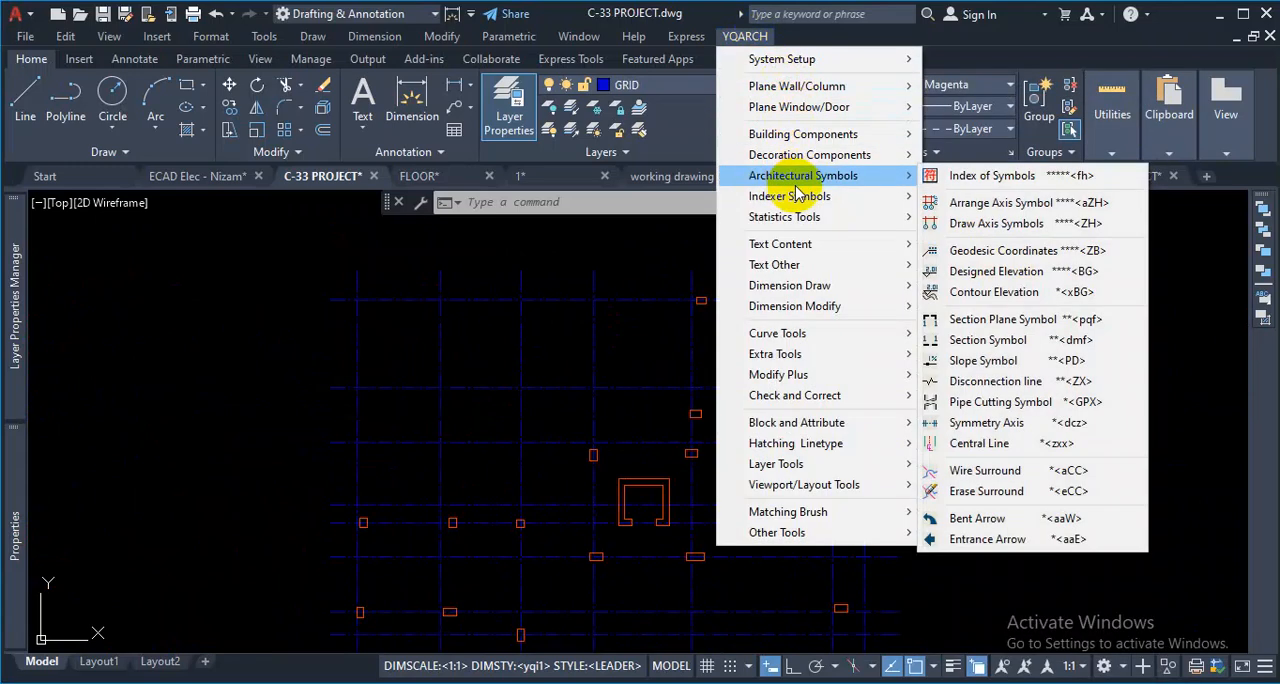
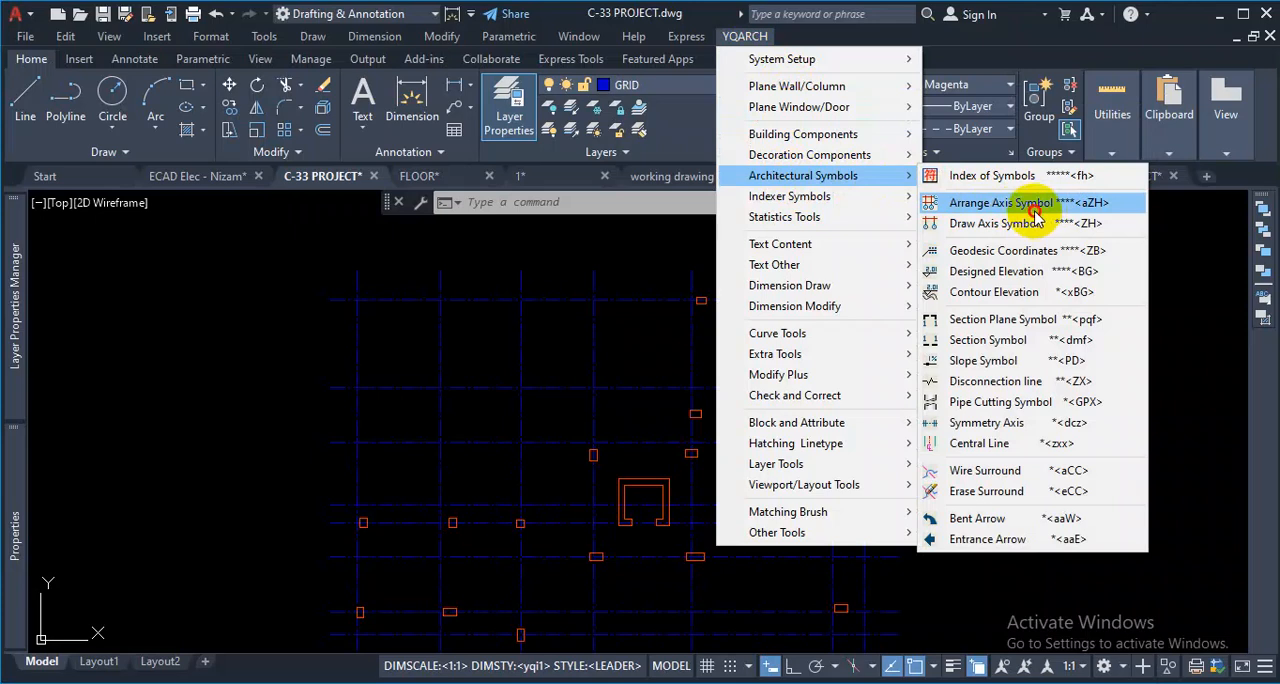
- Try to arrange axis symbols on the unlabelled copy of the column grid with Arrange Axis Symbol
{"action": "left_click", "coordinate": [1036, 203]}
{"action": "scroll", "coordinate": [845, 300], "scroll_direction": "down", "scroll_amount": 6}
{"action": "left_click", "coordinate": [910, 267]}
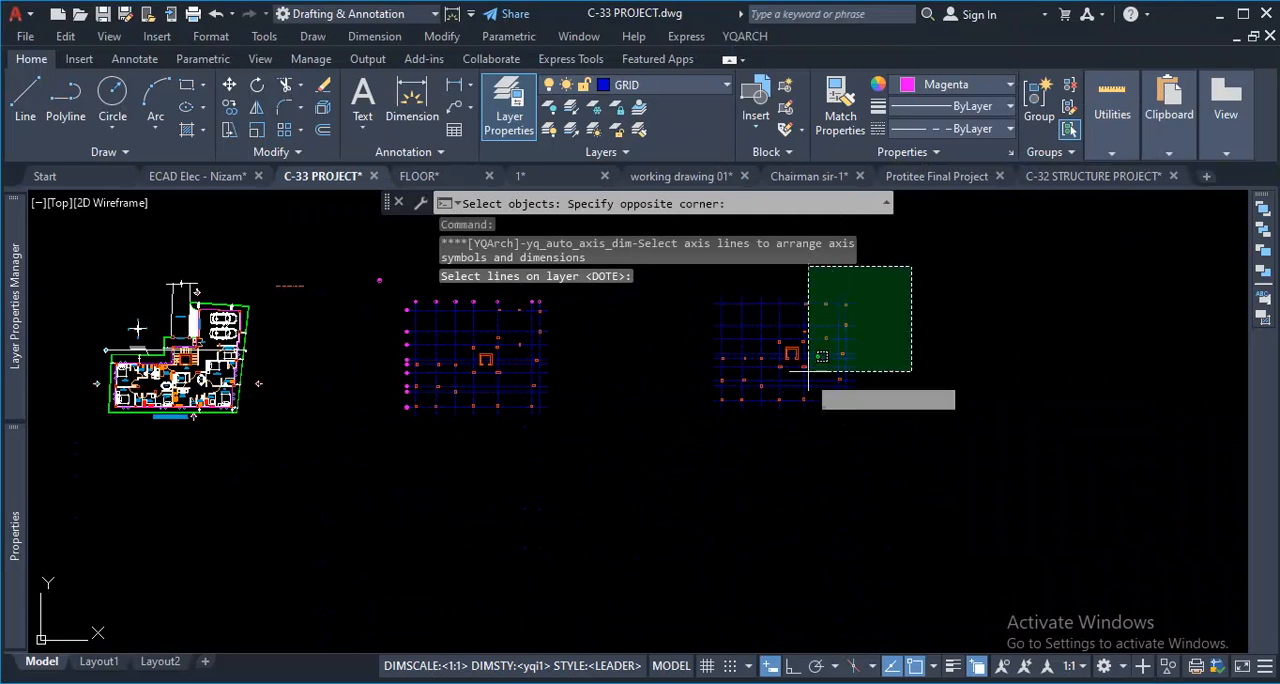
{"action": "left_click", "coordinate": [667, 445]}
{"action": "key", "text": "Return"}
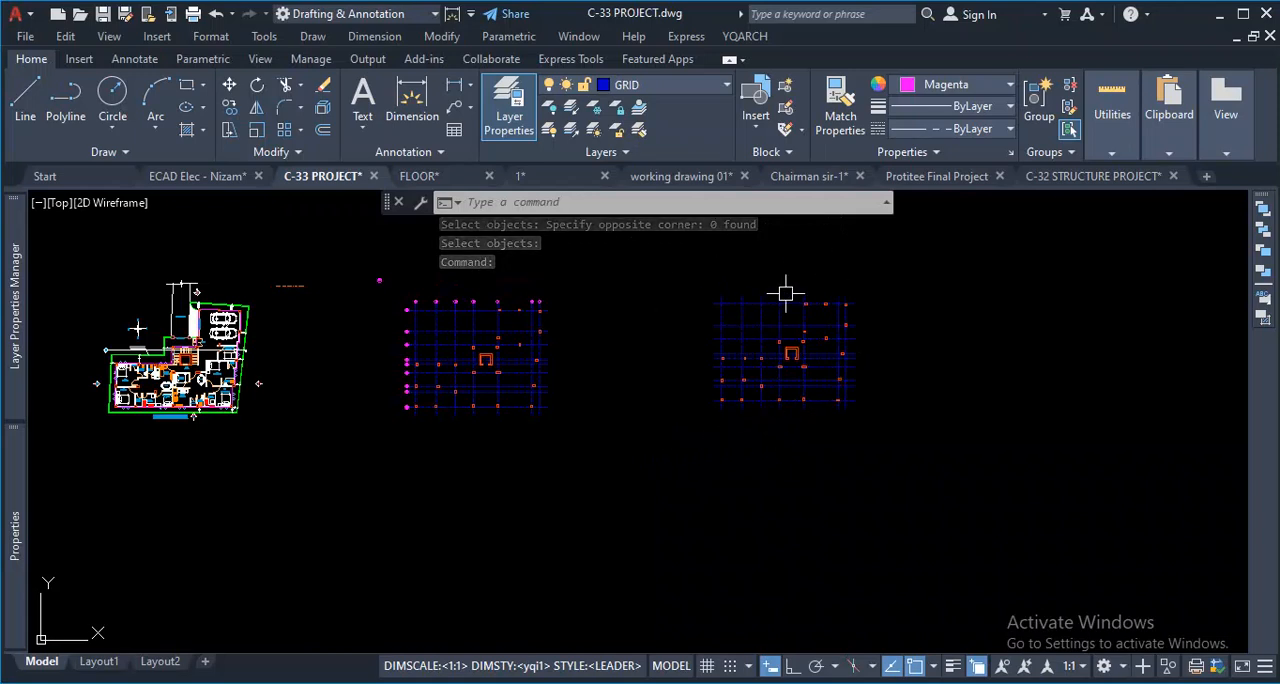
- Check which layer the two rightmost vertical grid lines of the unlabelled grid are on
{"action": "scroll", "coordinate": [830, 281], "scroll_direction": "up", "scroll_amount": 8}
{"action": "left_click", "coordinate": [892, 352]}
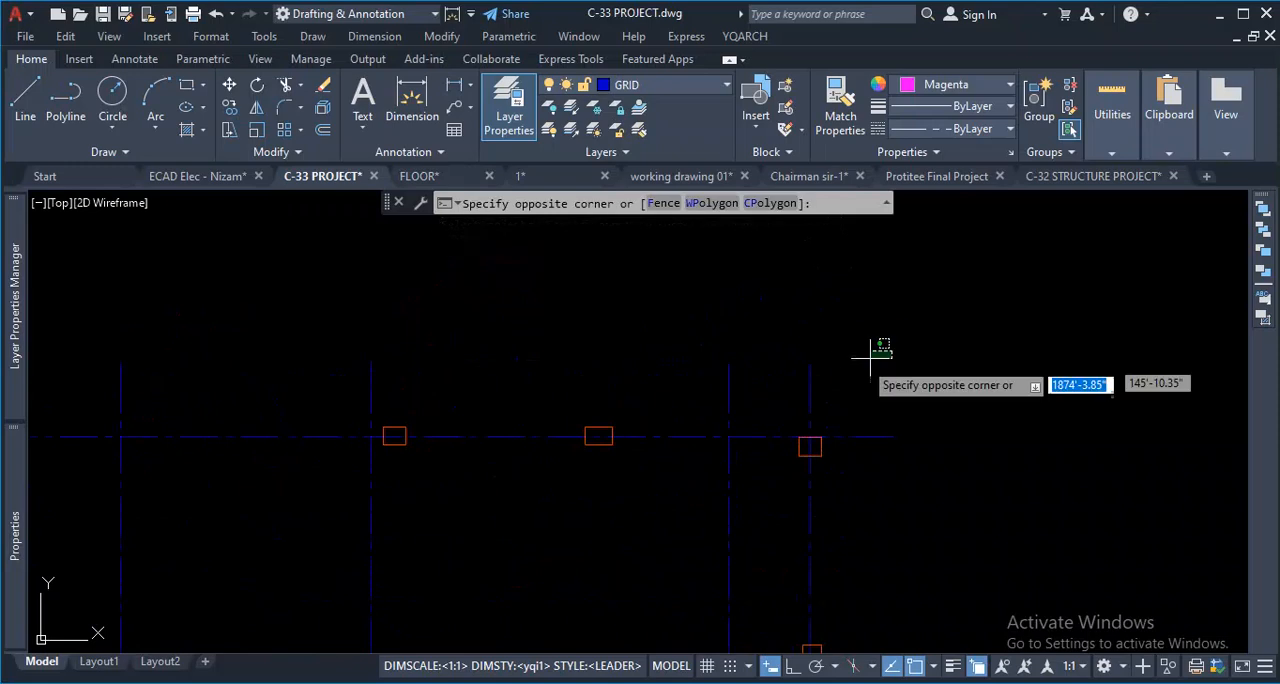
{"action": "left_click", "coordinate": [649, 380]}
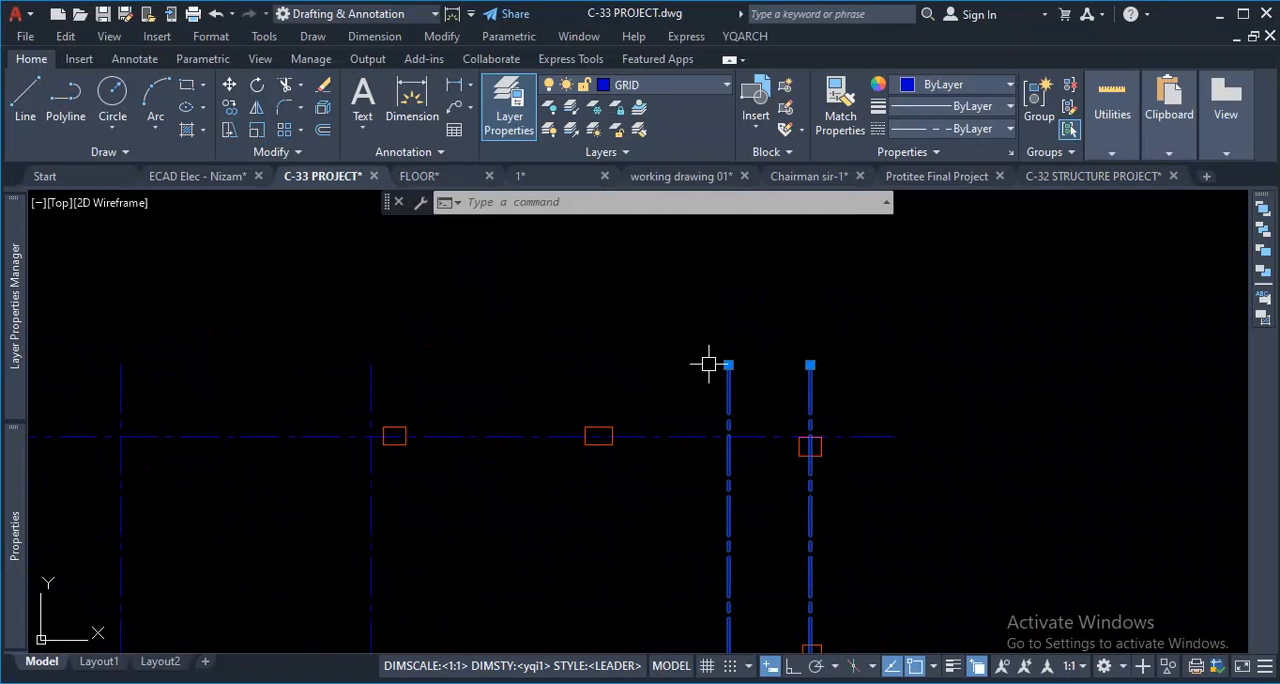
{"action": "left_click", "coordinate": [709, 363]}
{"action": "key", "text": "Escape"}
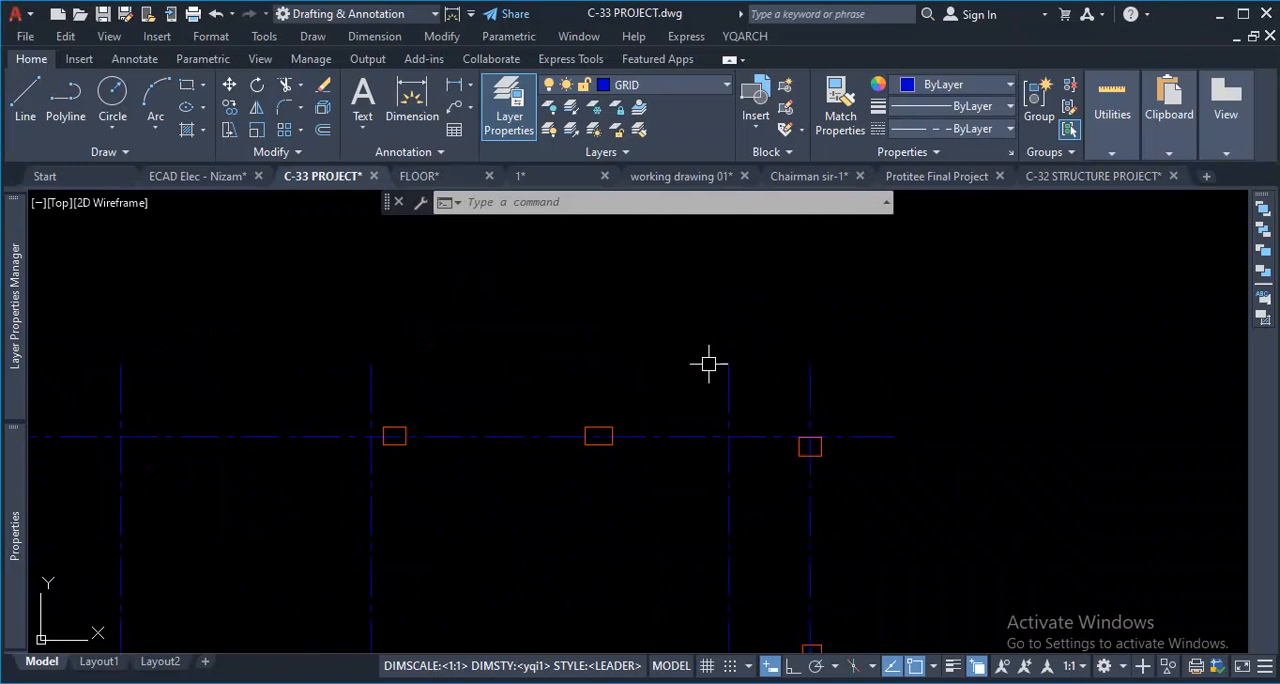
- Examine the AXIS_LAYER_NAME setting in the YQArch user preferences file and close it
{"action": "left_click", "coordinate": [745, 36]}
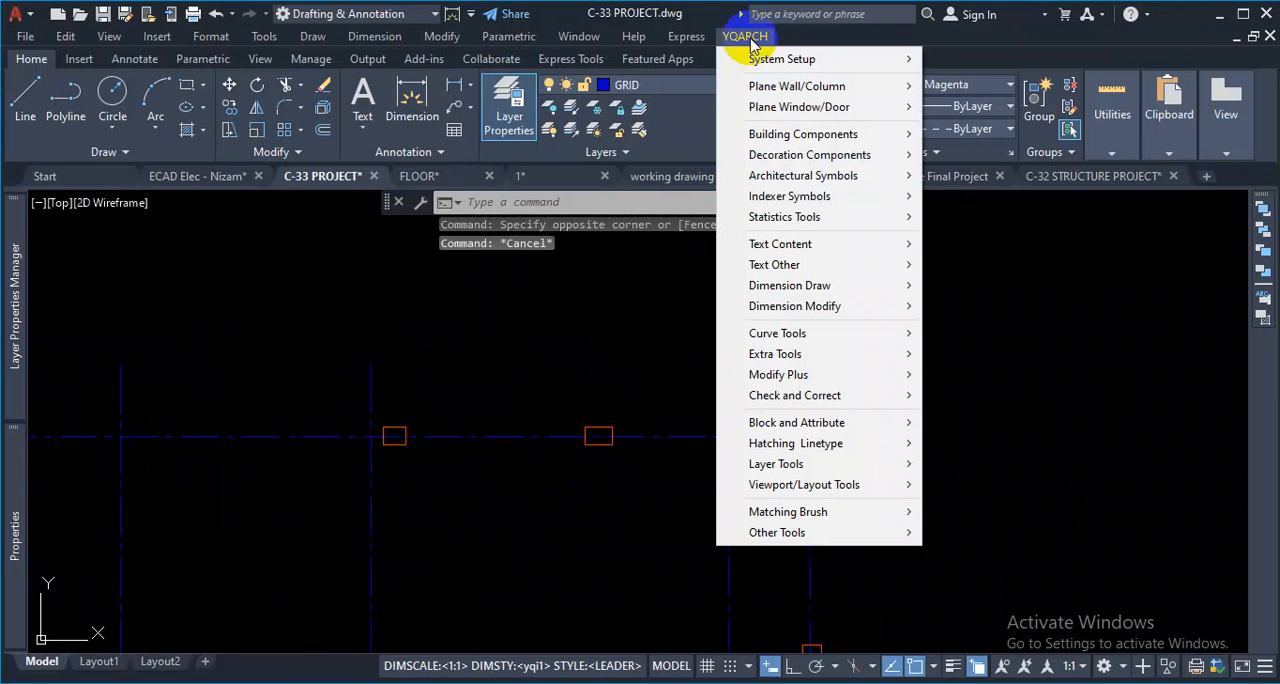
{"action": "mouse_move", "coordinate": [790, 62]}
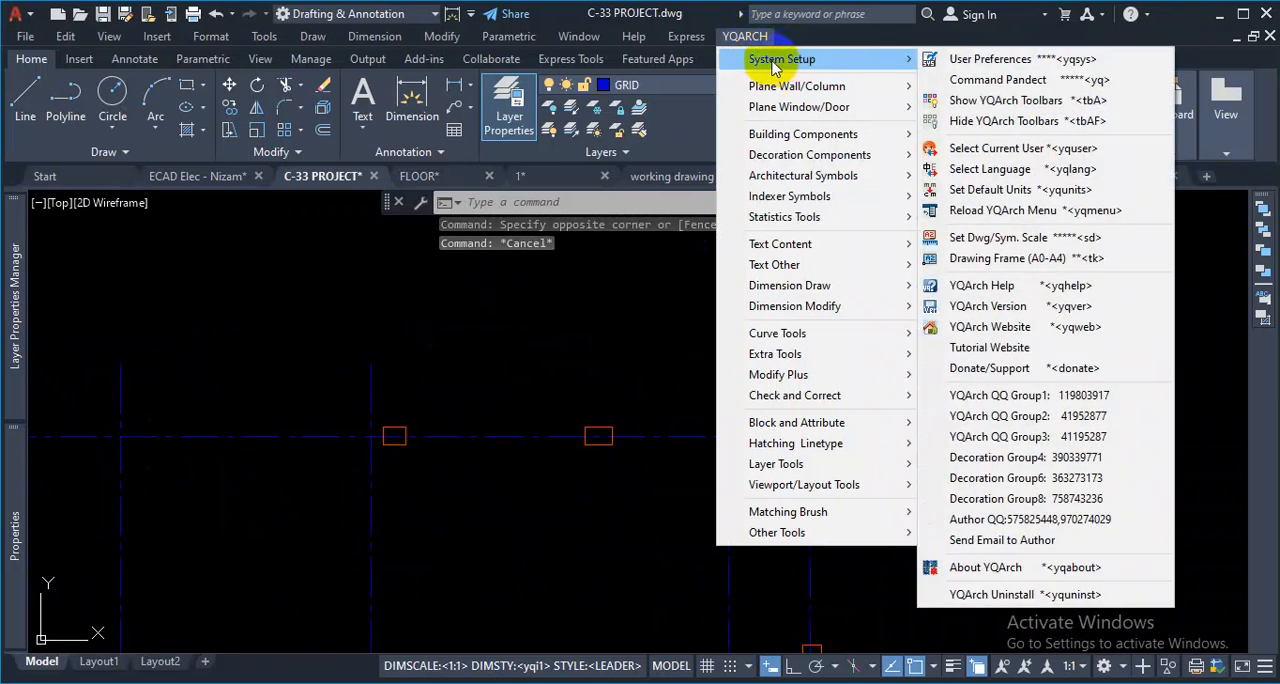
{"action": "left_click", "coordinate": [952, 58]}
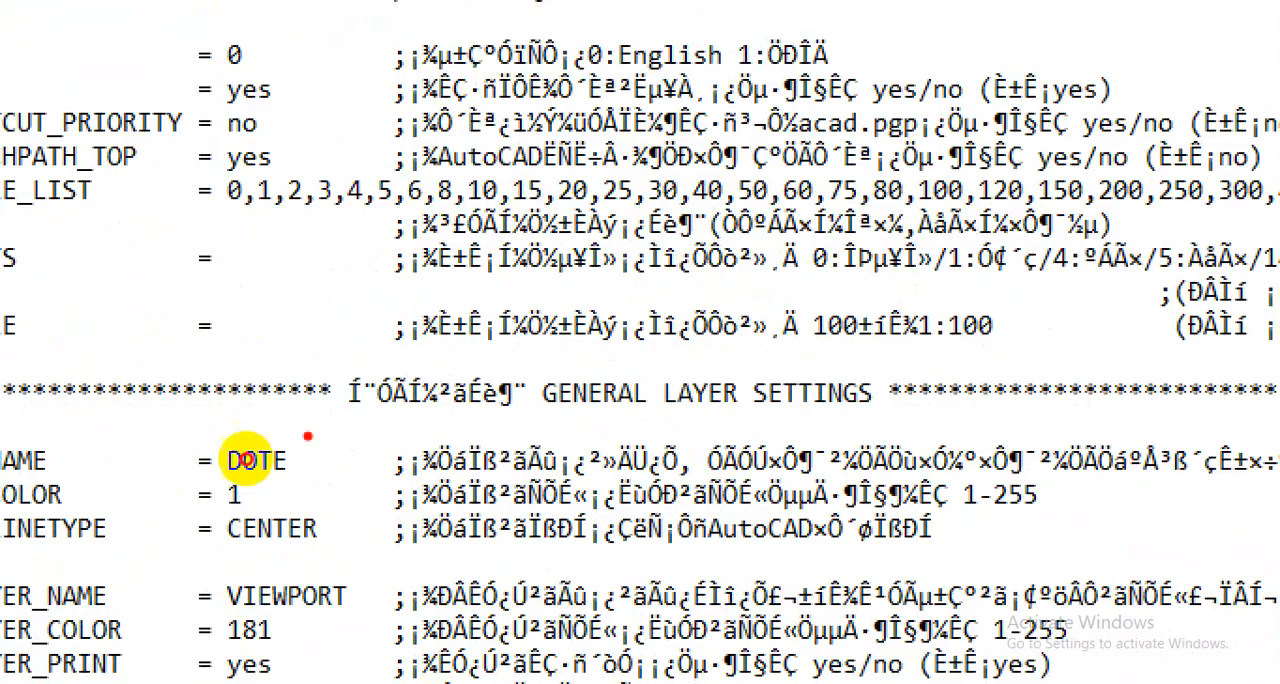
{"action": "left_click_drag", "start_coordinate": [328, 467], "coordinate": [298, 433]}
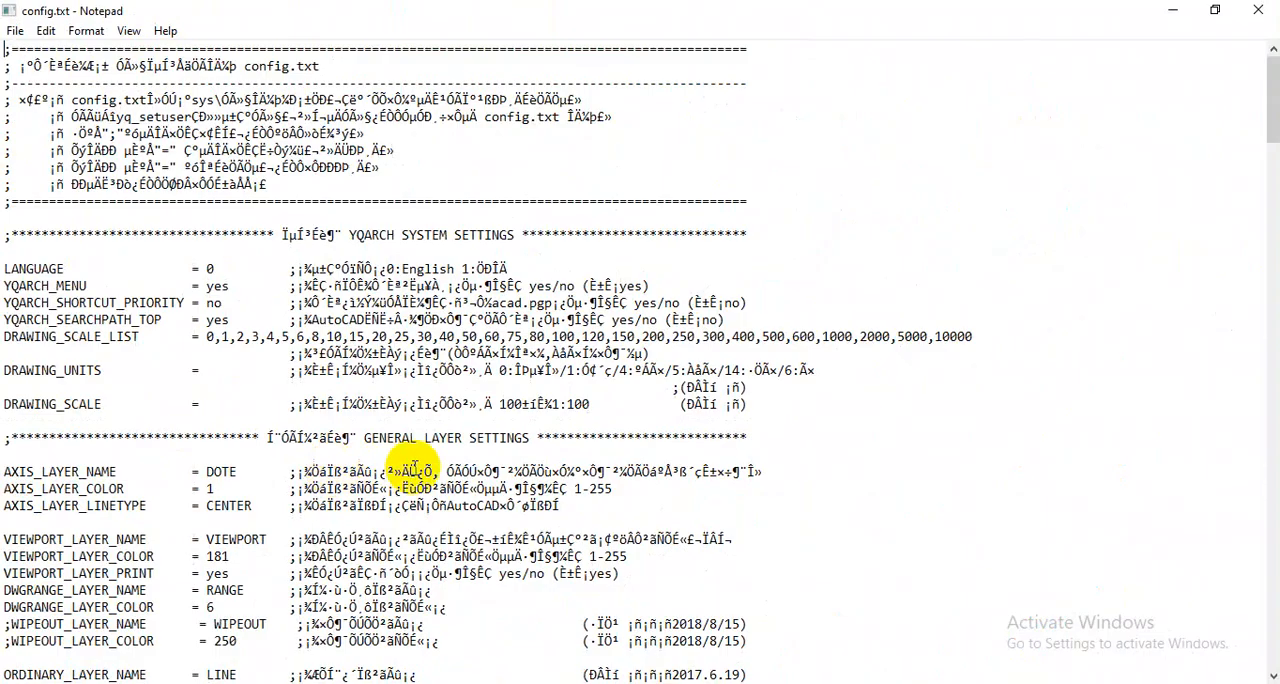
{"action": "left_click", "coordinate": [1258, 10]}
- Check the rightmost vertical grid line's layer against the axis layer name in the YQArch user preferences
{"action": "left_click", "coordinate": [808, 404]}
{"action": "left_click", "coordinate": [857, 352]}
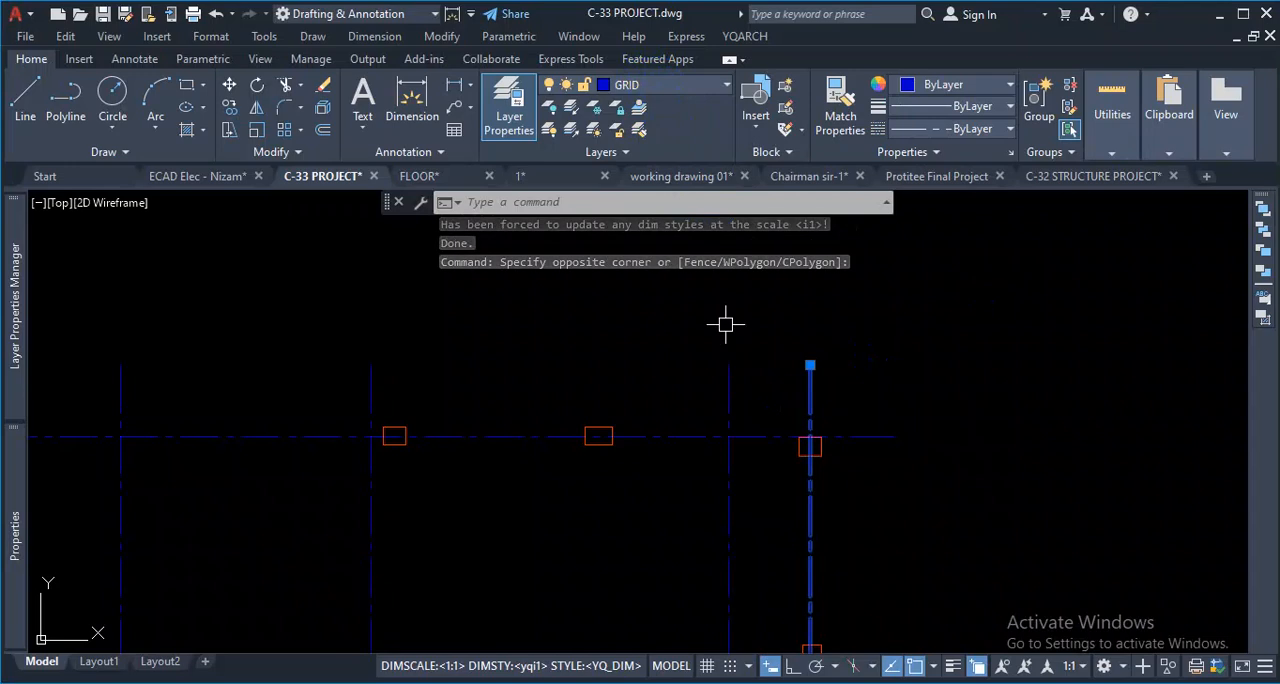
{"action": "left_click", "coordinate": [742, 38]}
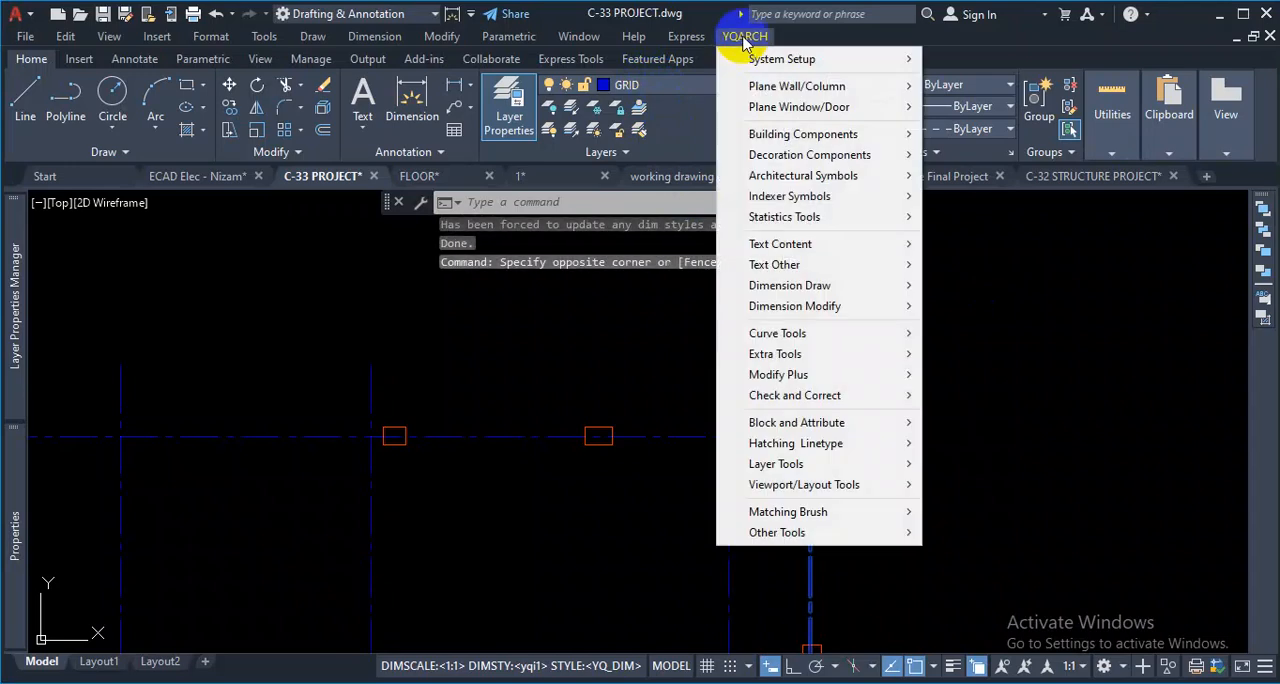
{"action": "mouse_move", "coordinate": [795, 58]}
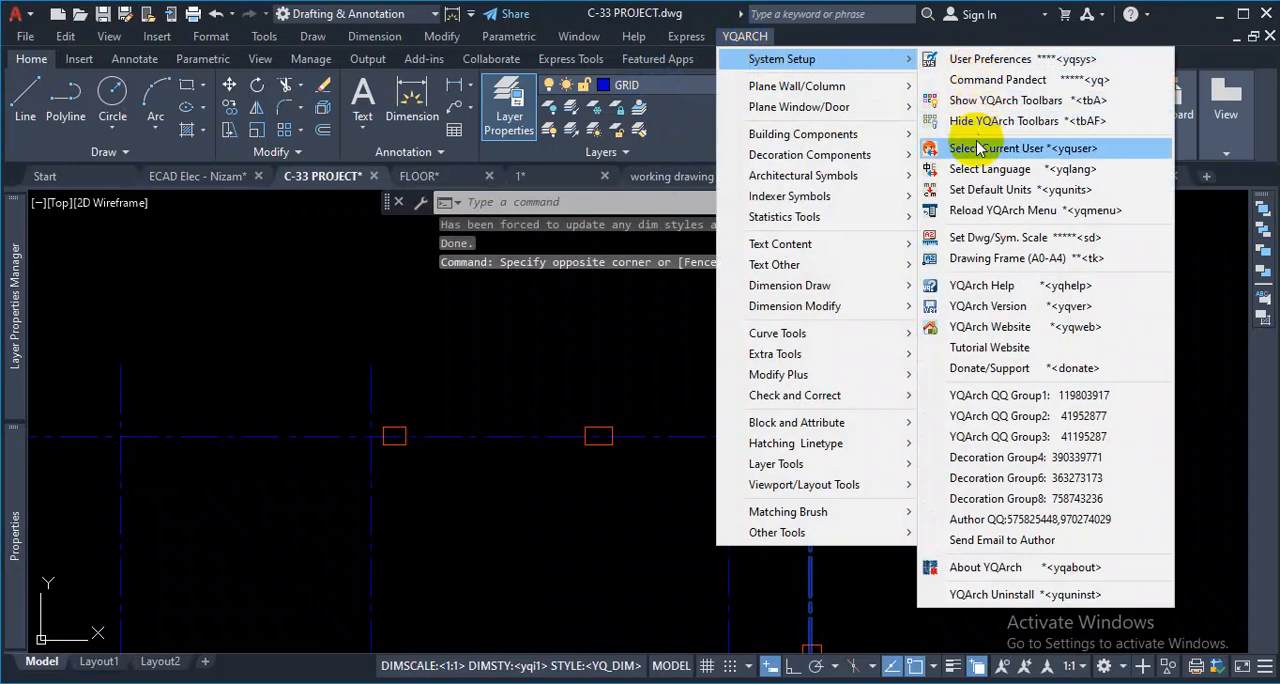
{"action": "left_click", "coordinate": [962, 60]}
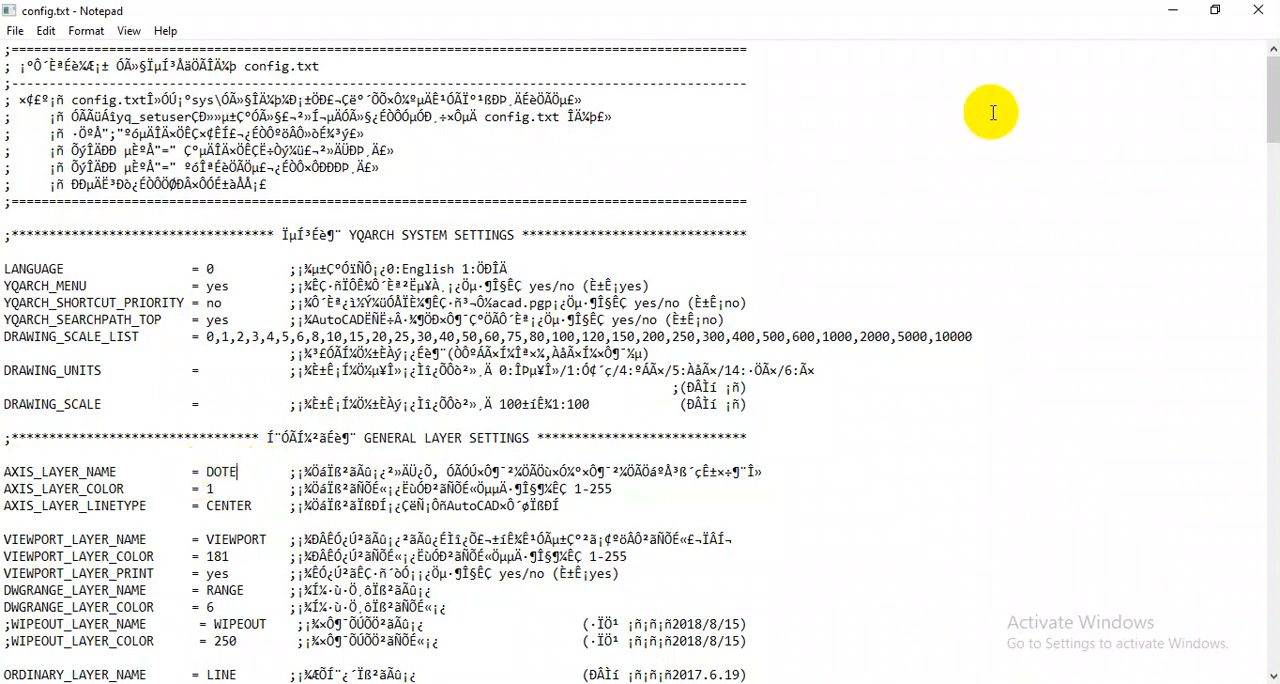
{"action": "left_click", "coordinate": [1258, 10]}
- Look through the drawing's layer list for the layer that YQArch requires for axis lines
{"action": "scroll", "coordinate": [622, 498], "scroll_direction": "up", "scroll_amount": 2}
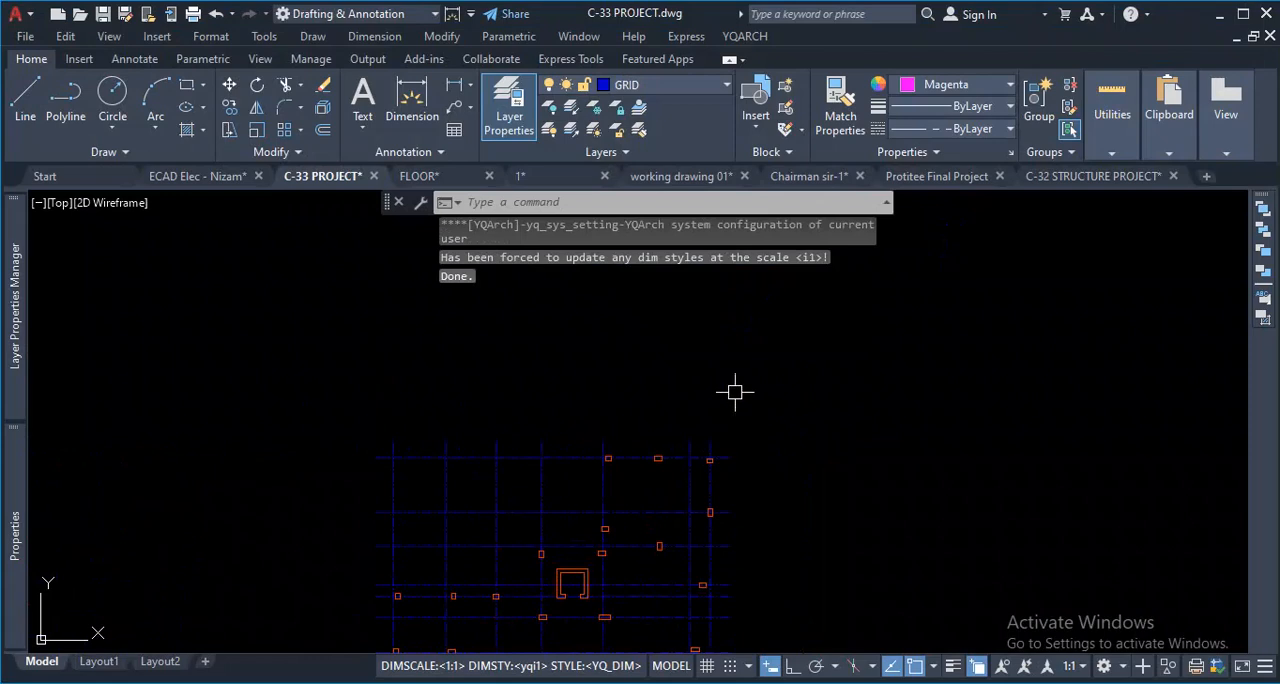
{"action": "left_click", "coordinate": [691, 86]}
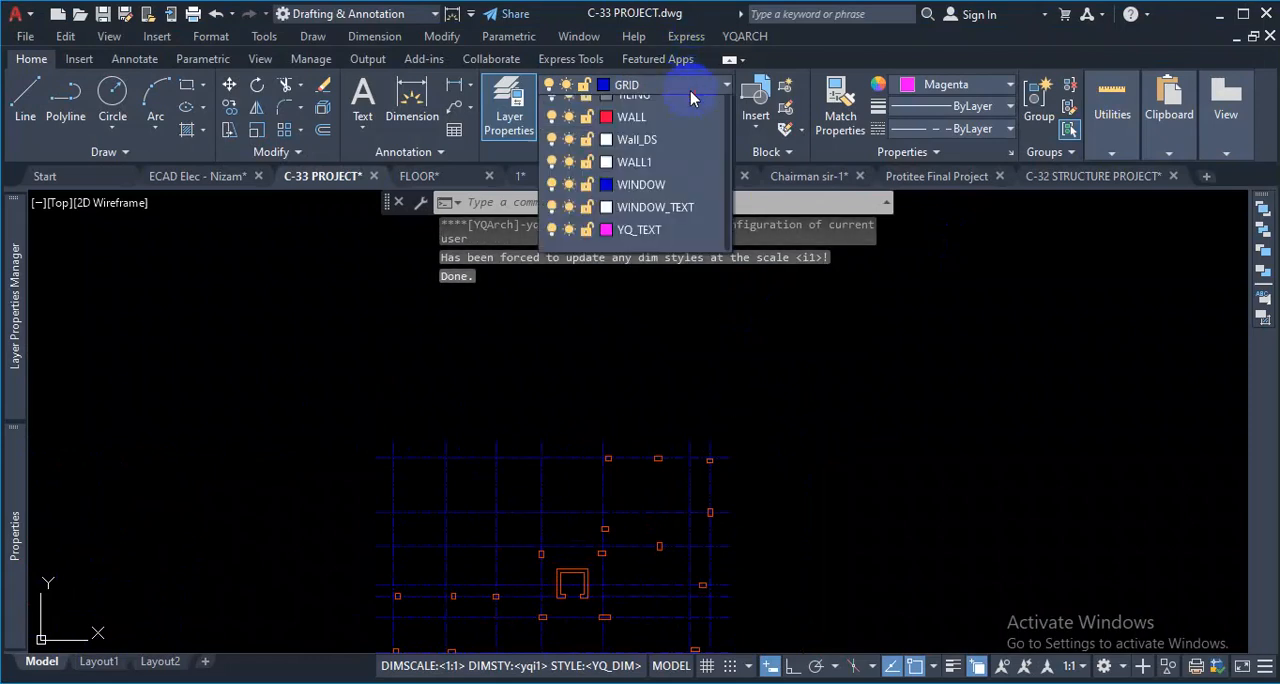
{"action": "scroll", "coordinate": [668, 245], "scroll_direction": "up", "scroll_amount": 7}
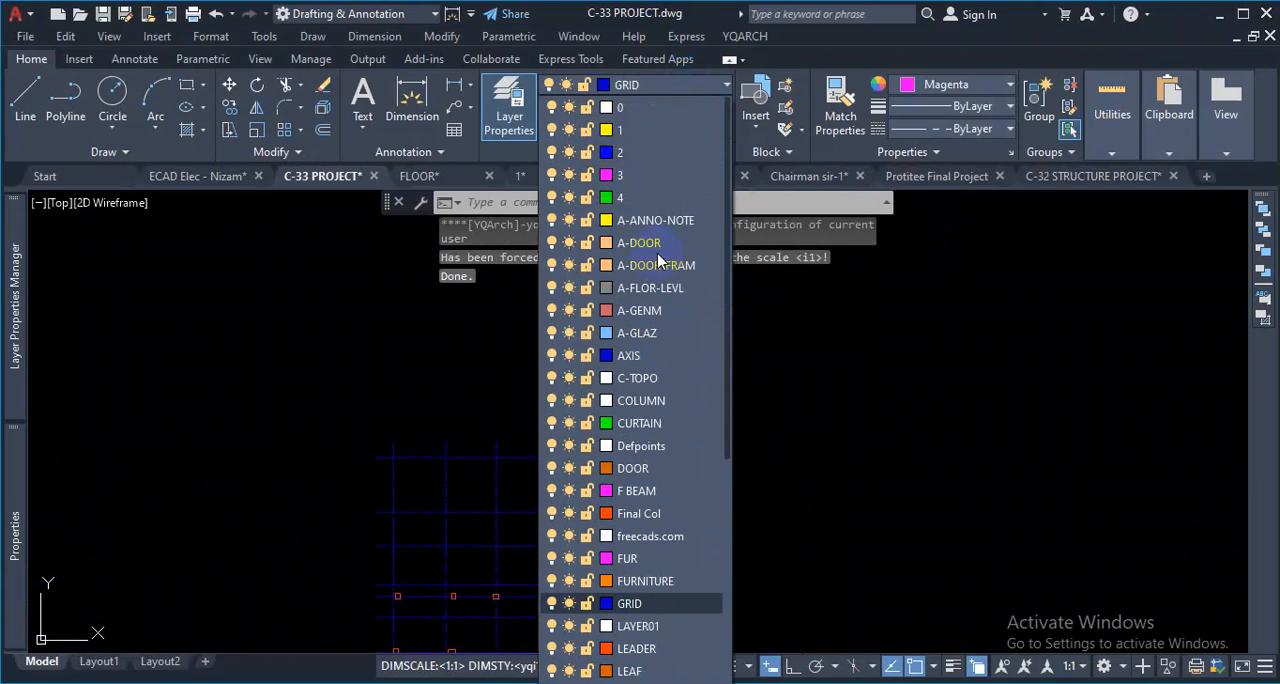
{"action": "scroll", "coordinate": [652, 368], "scroll_direction": "down", "scroll_amount": 2}
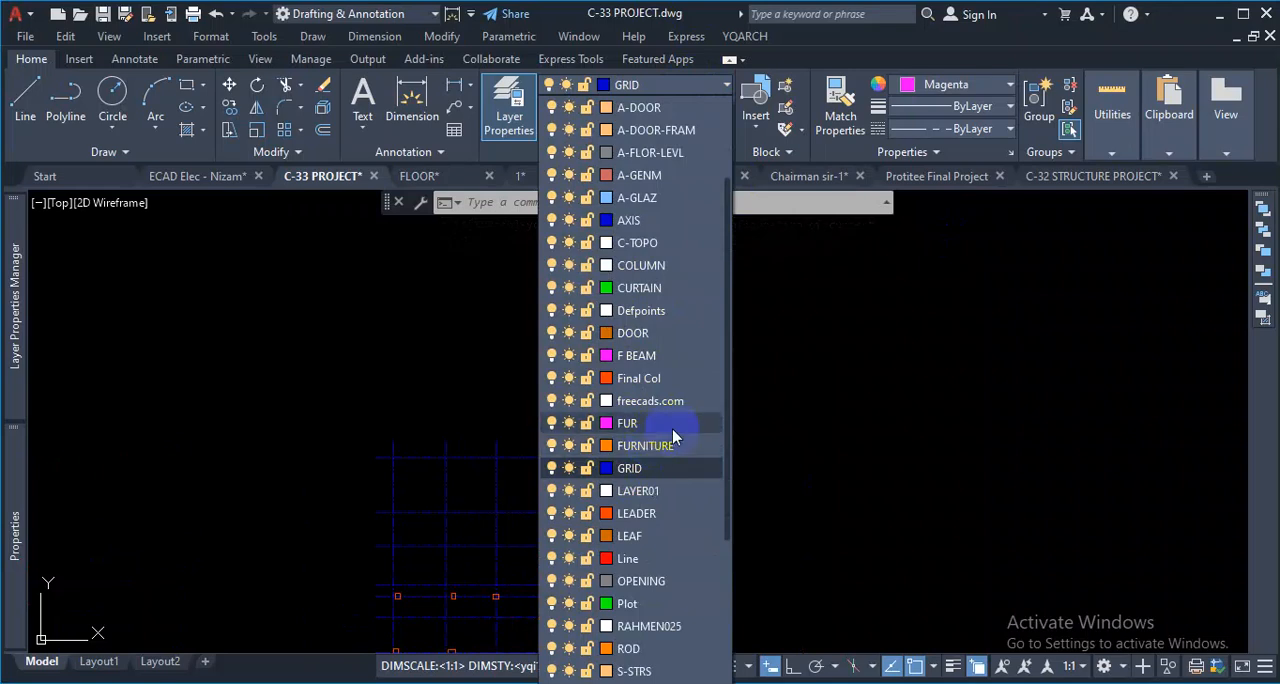
{"action": "left_click", "coordinate": [736, 300]}
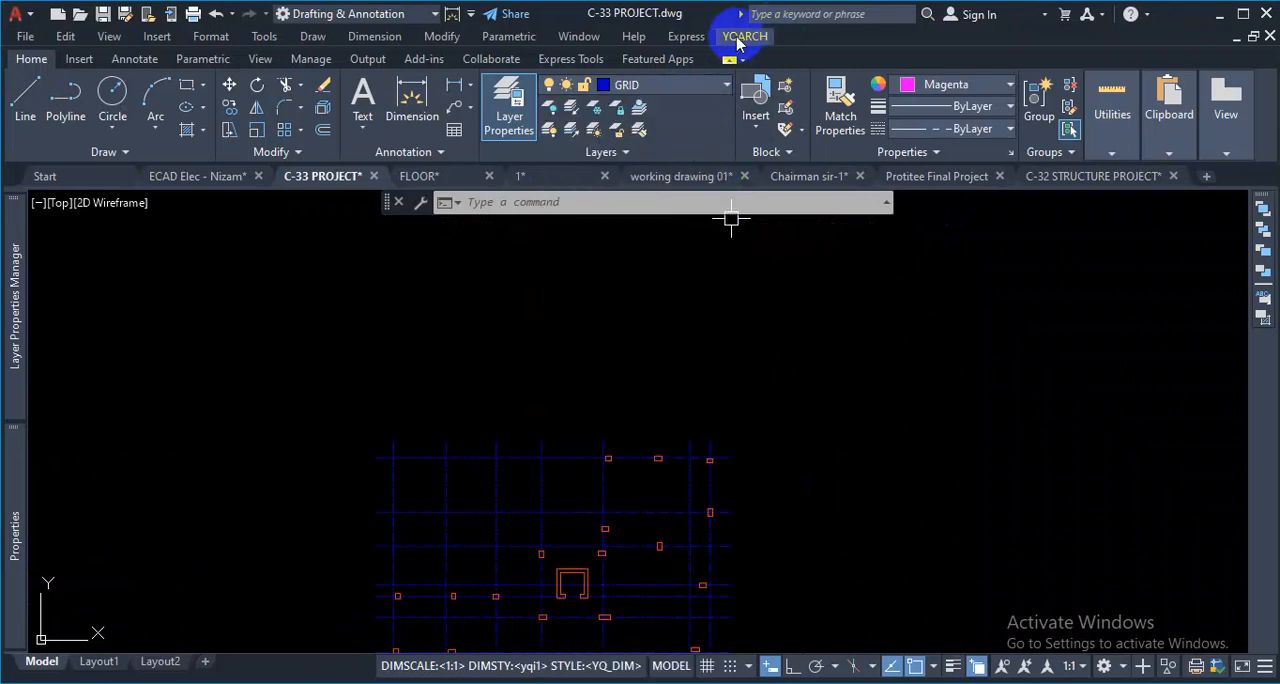
- Draw one horizontal axis line above the unlabelled grid with YQArch's Draw Axis Line, using Ortho mode
{"action": "left_click", "coordinate": [740, 37]}
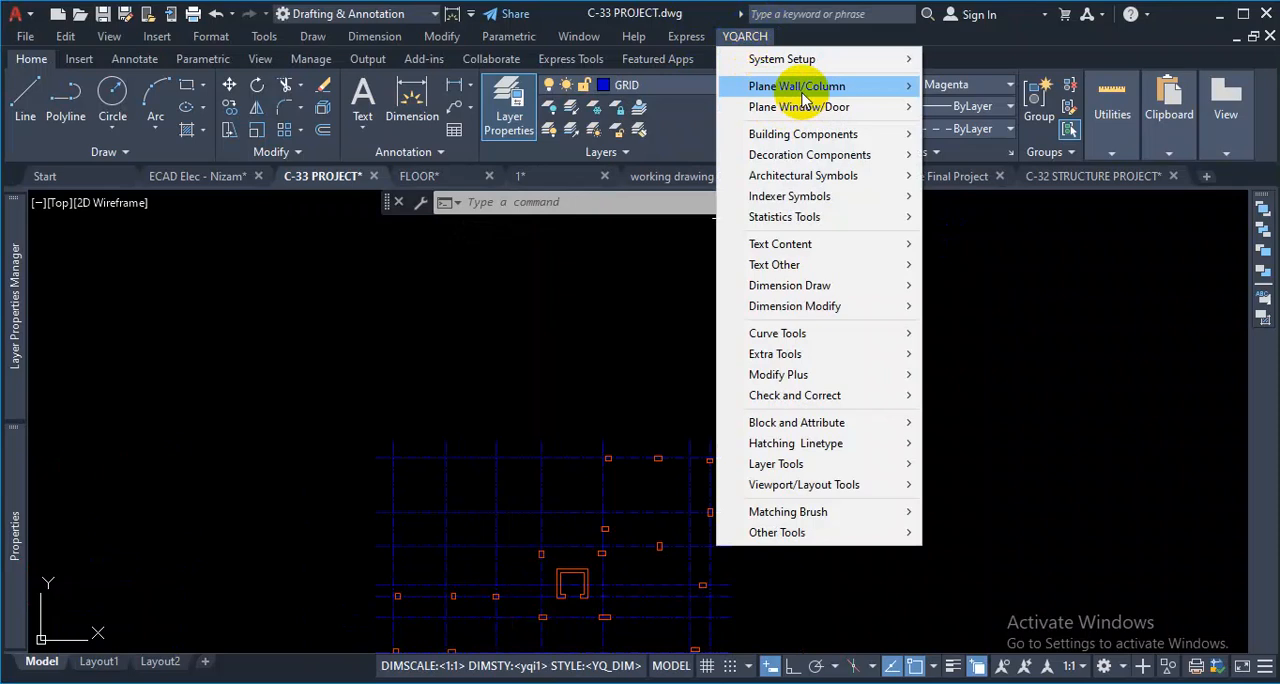
{"action": "mouse_move", "coordinate": [803, 100]}
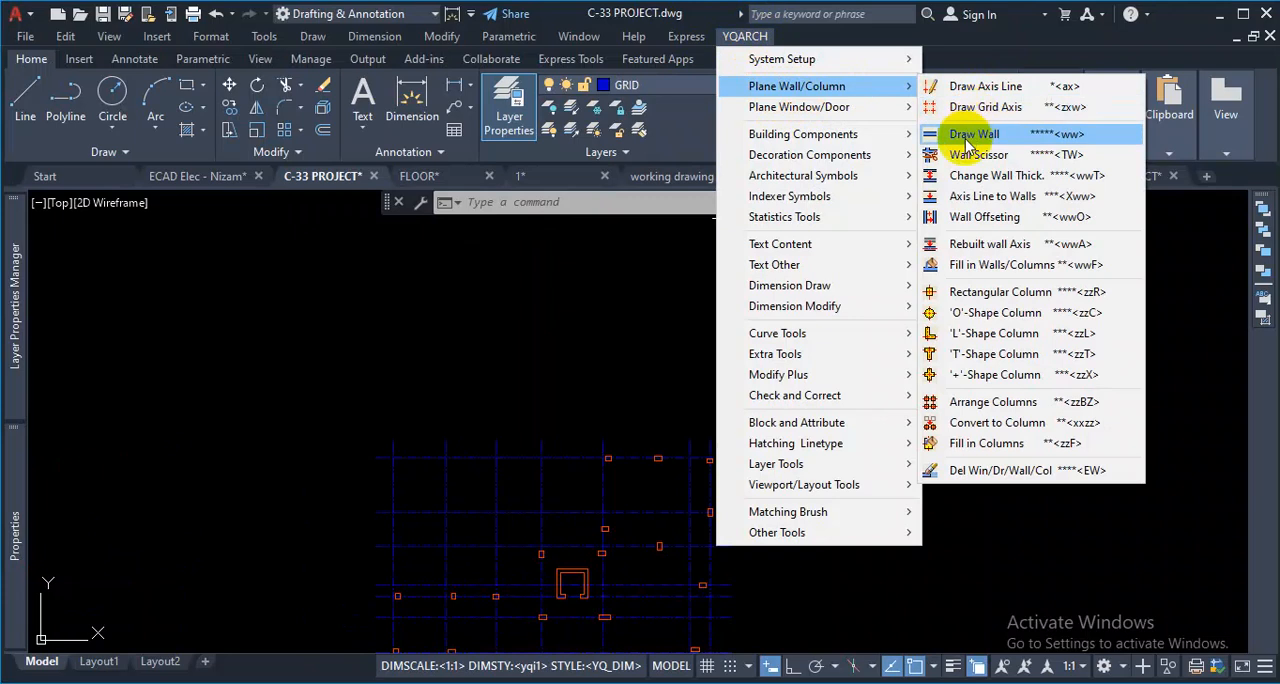
{"action": "left_click", "coordinate": [985, 92]}
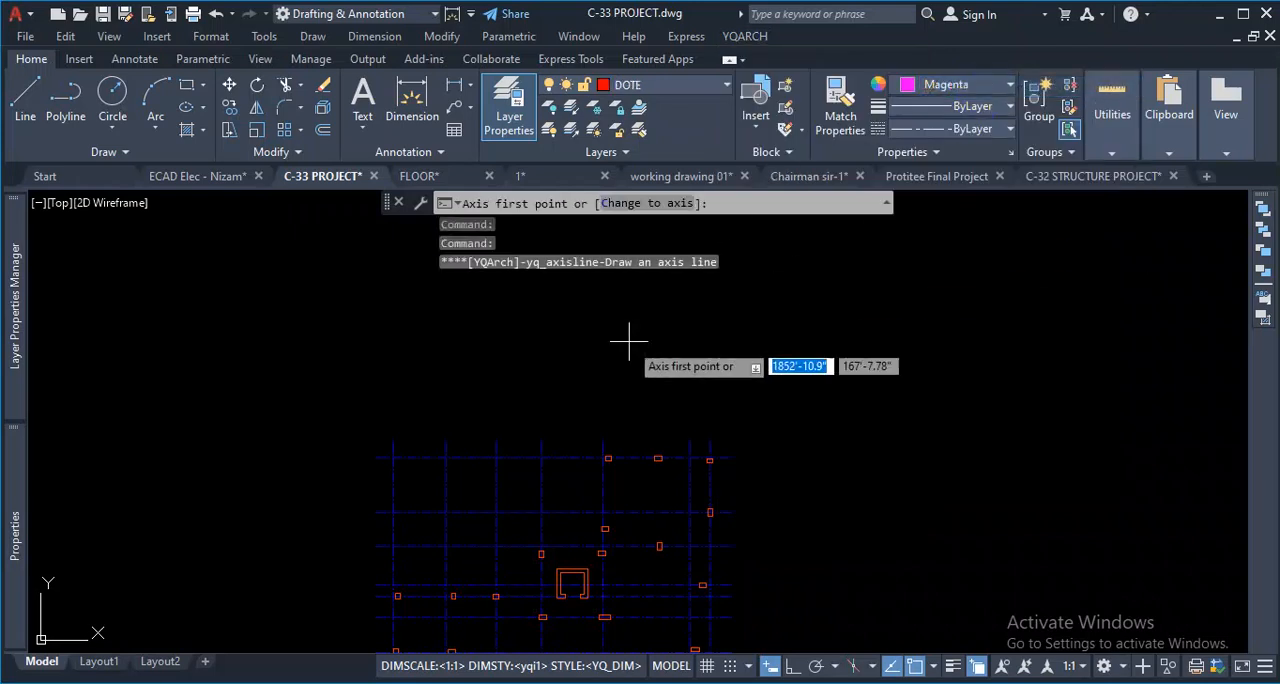
{"action": "left_click", "coordinate": [816, 291]}
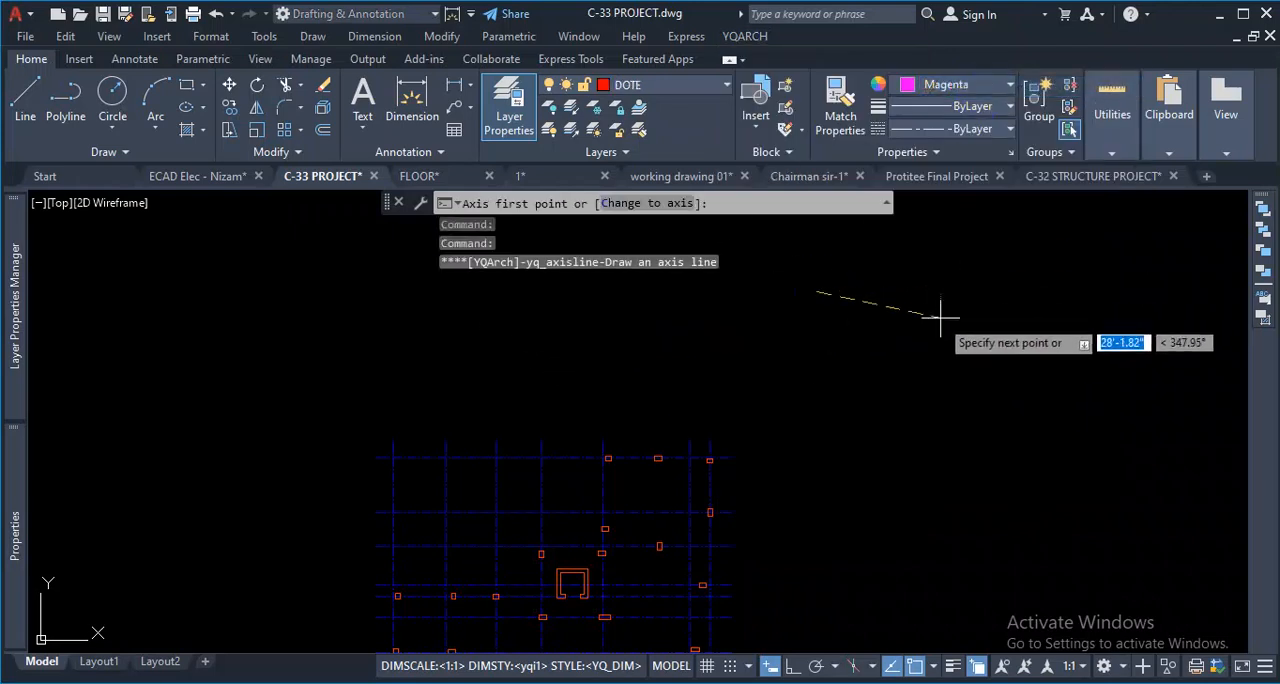
{"action": "left_click", "coordinate": [795, 667]}
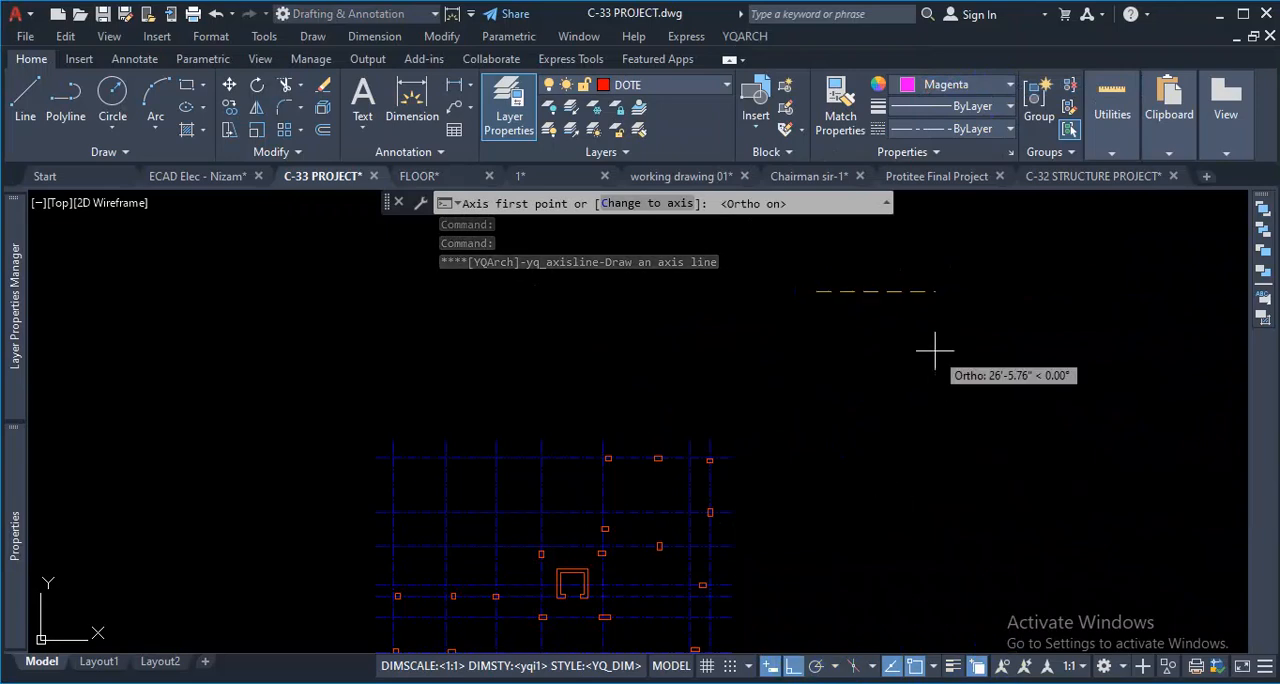
{"action": "key", "text": "Escape"}
- Check the new axis line's layer and set the line's color to ByLayer
{"action": "left_click", "coordinate": [972, 258]}
{"action": "left_click", "coordinate": [906, 354]}
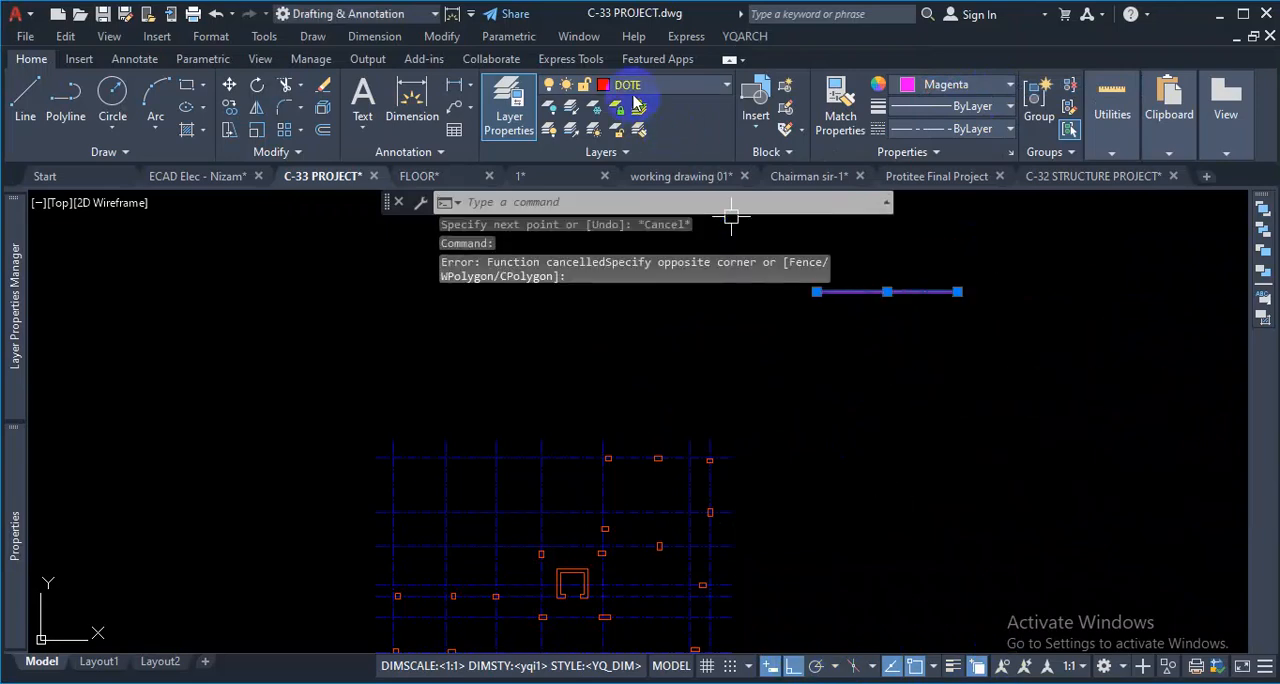
{"action": "key", "text": "Escape"}
{"action": "left_click", "coordinate": [1009, 263]}
{"action": "left_click", "coordinate": [869, 354]}
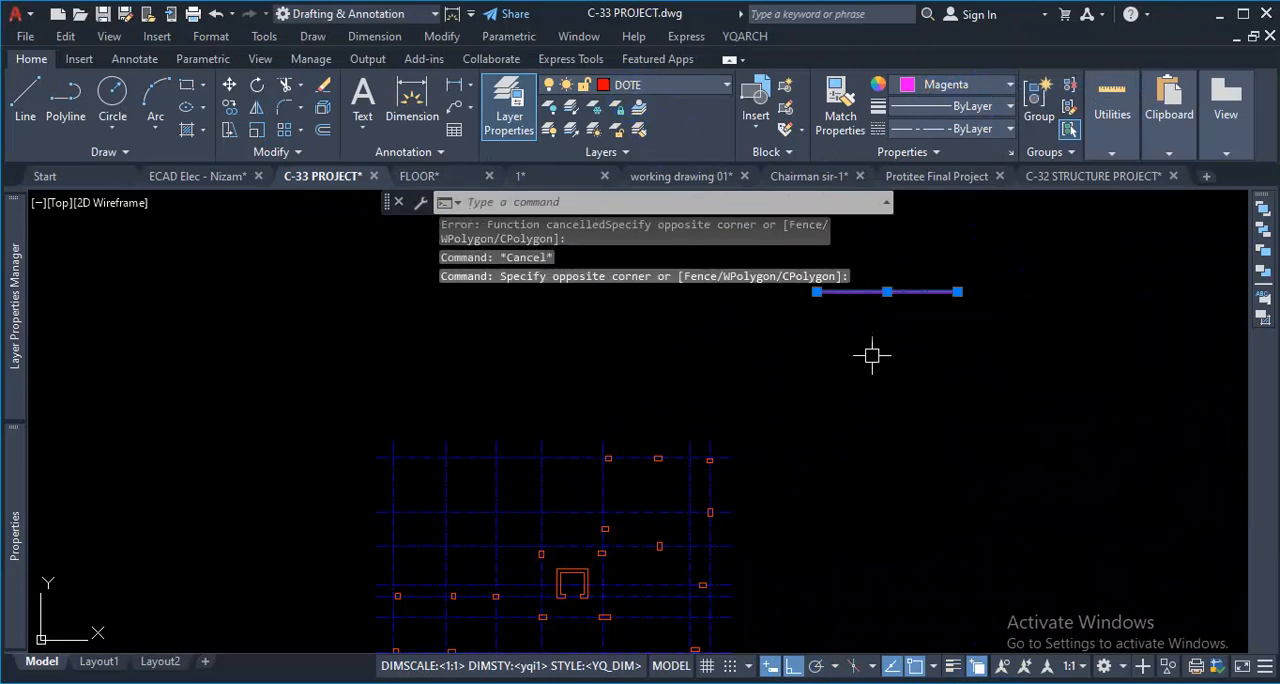
{"action": "left_click", "coordinate": [972, 88]}
{"action": "left_click", "coordinate": [963, 107]}
{"action": "key", "text": "Escape"}
- Erase the horizontal test axis line
{"action": "scroll", "coordinate": [917, 343], "scroll_direction": "down", "scroll_amount": 3}
{"action": "scroll", "coordinate": [880, 383], "scroll_direction": "up", "scroll_amount": 6}
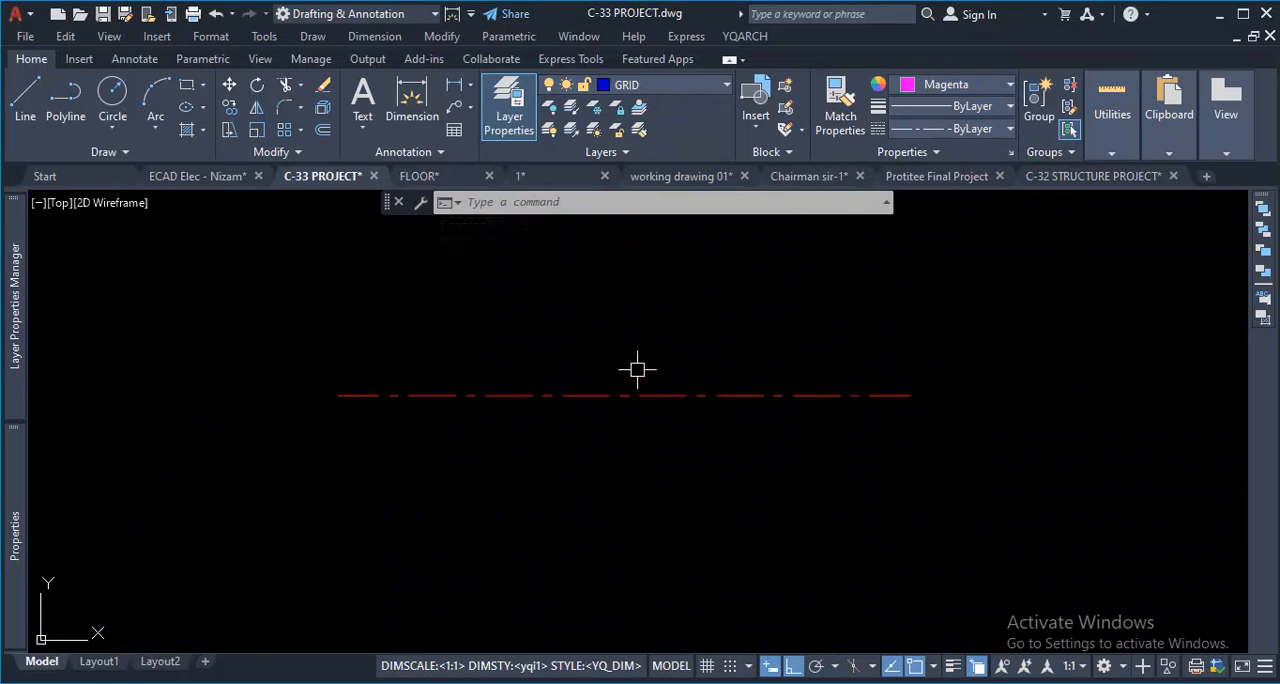
{"action": "left_click_drag", "start_coordinate": [709, 345], "coordinate": [537, 566]}
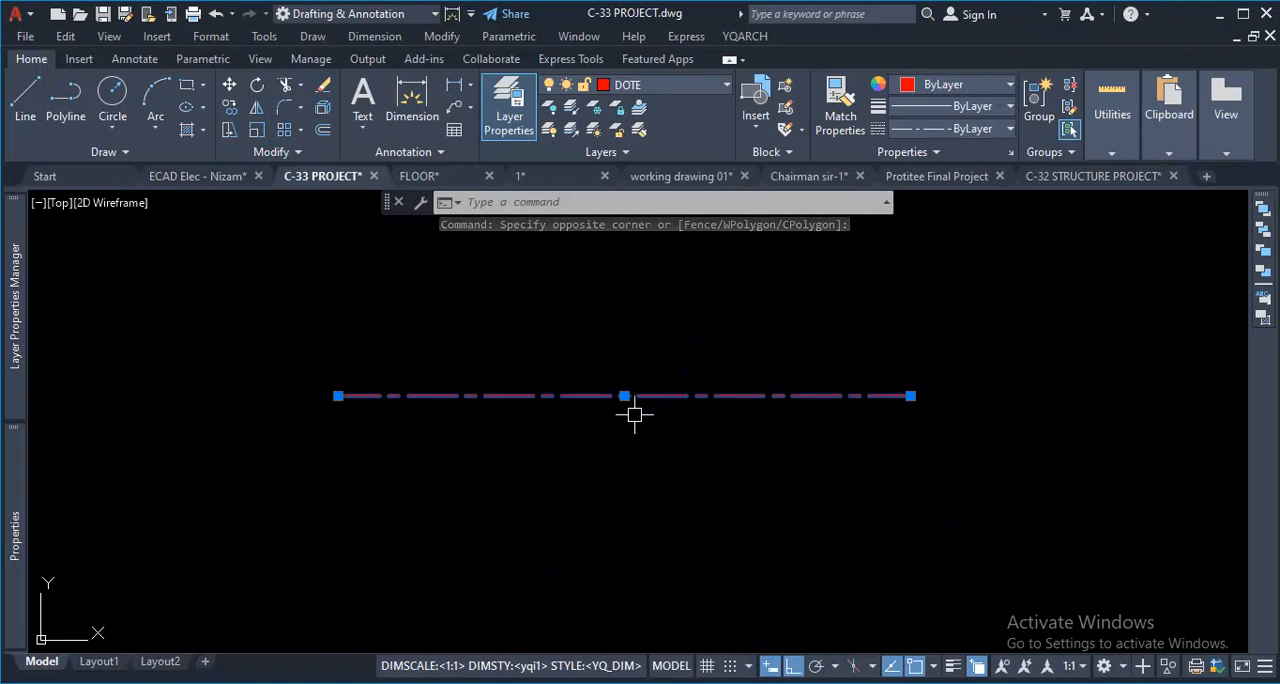
{"action": "key", "text": "Delete"}
- Delete the DOTE layer from the drawing
{"action": "mouse_move", "coordinate": [14, 343]}
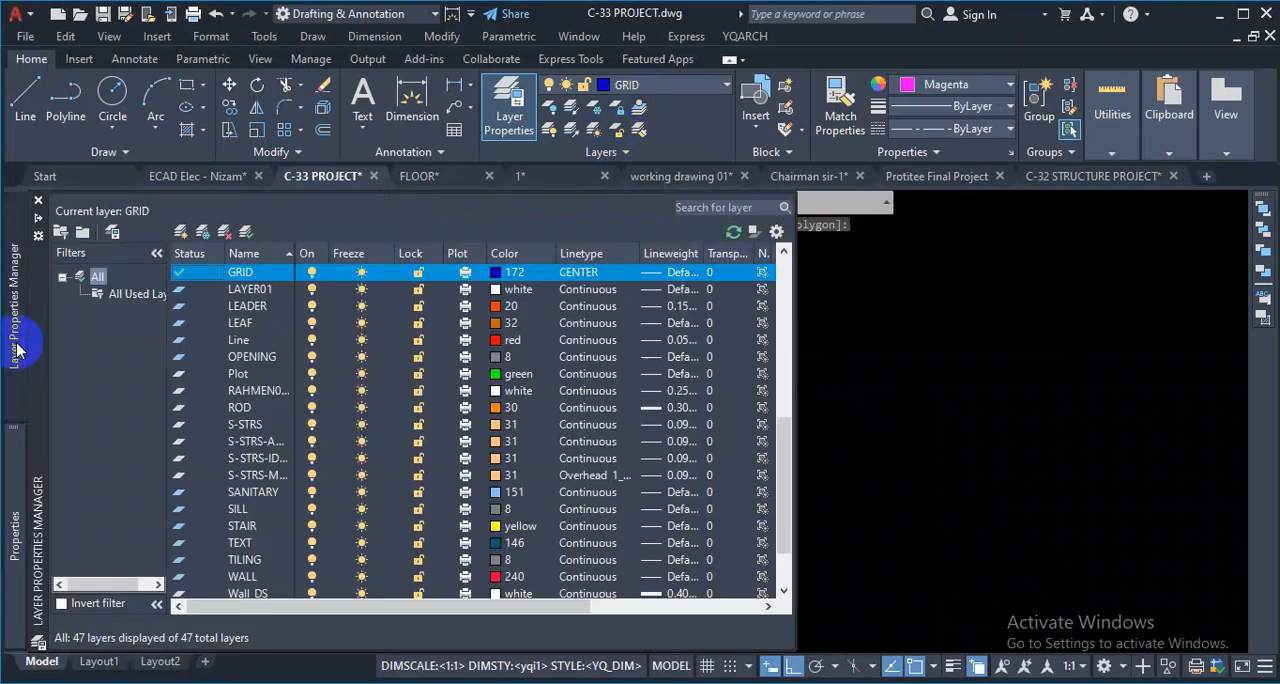
{"action": "scroll", "coordinate": [286, 323], "scroll_direction": "up", "scroll_amount": 4}
{"action": "scroll", "coordinate": [292, 323], "scroll_direction": "up", "scroll_amount": 1}
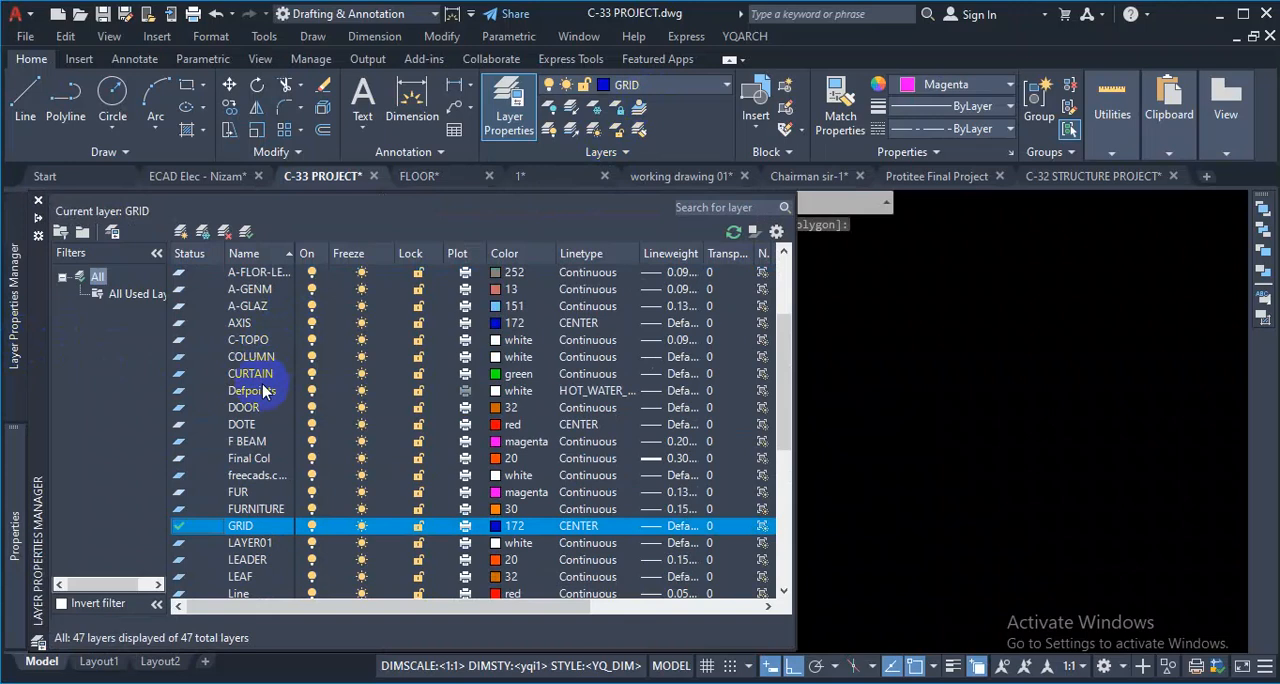
{"action": "left_click", "coordinate": [255, 427]}
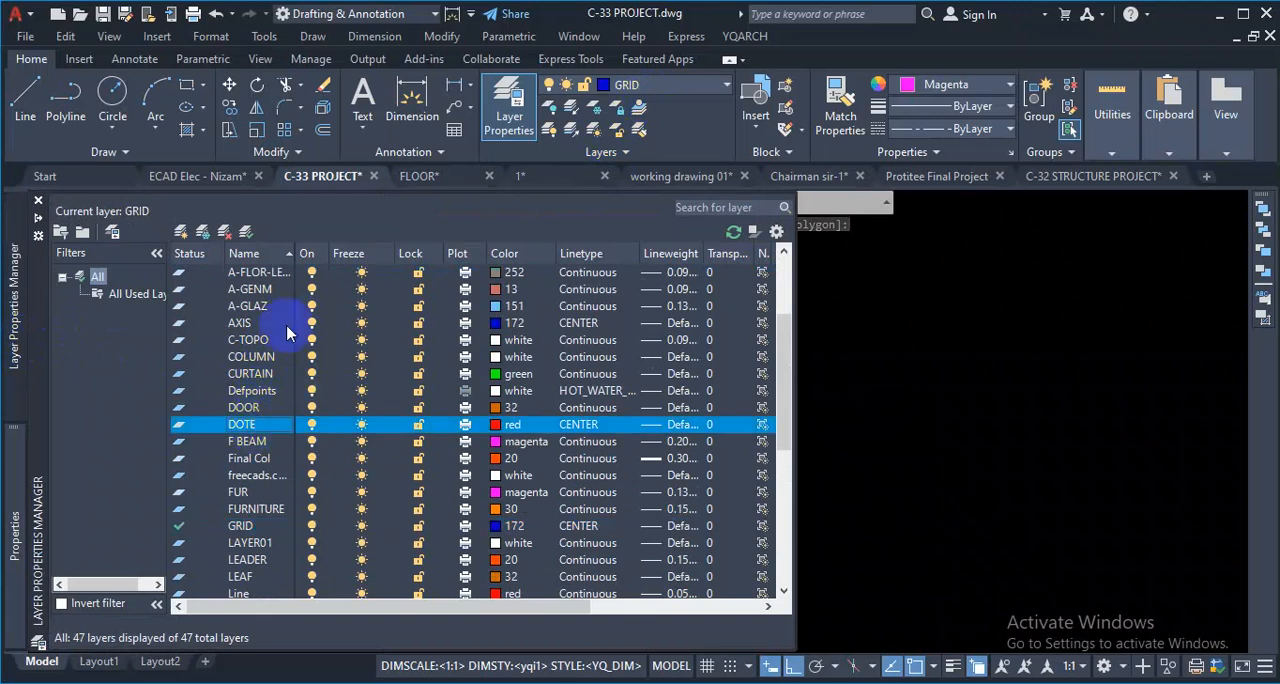
{"action": "left_click", "coordinate": [226, 233]}
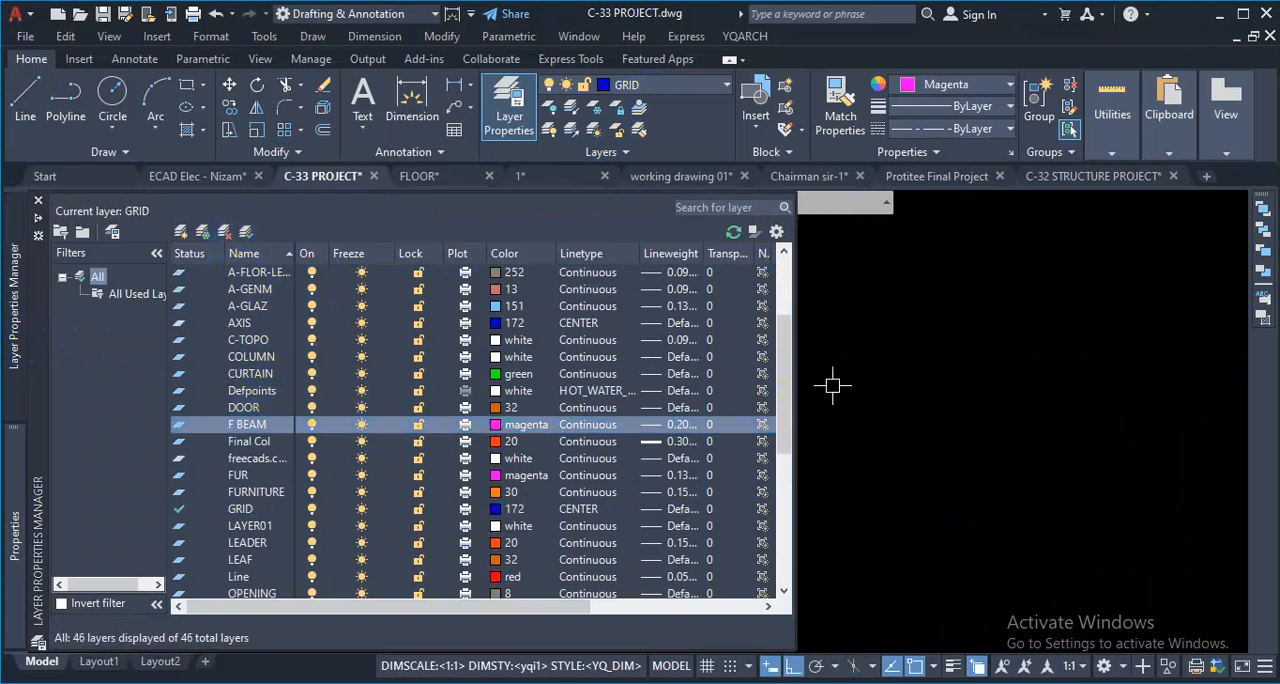
- Draw a short horizontal axis line between the two grids, above them, with YQArch's Draw Axis Line
{"action": "scroll", "coordinate": [670, 425], "scroll_direction": "down", "scroll_amount": 4}
{"action": "scroll", "coordinate": [598, 508], "scroll_direction": "up", "scroll_amount": 4}
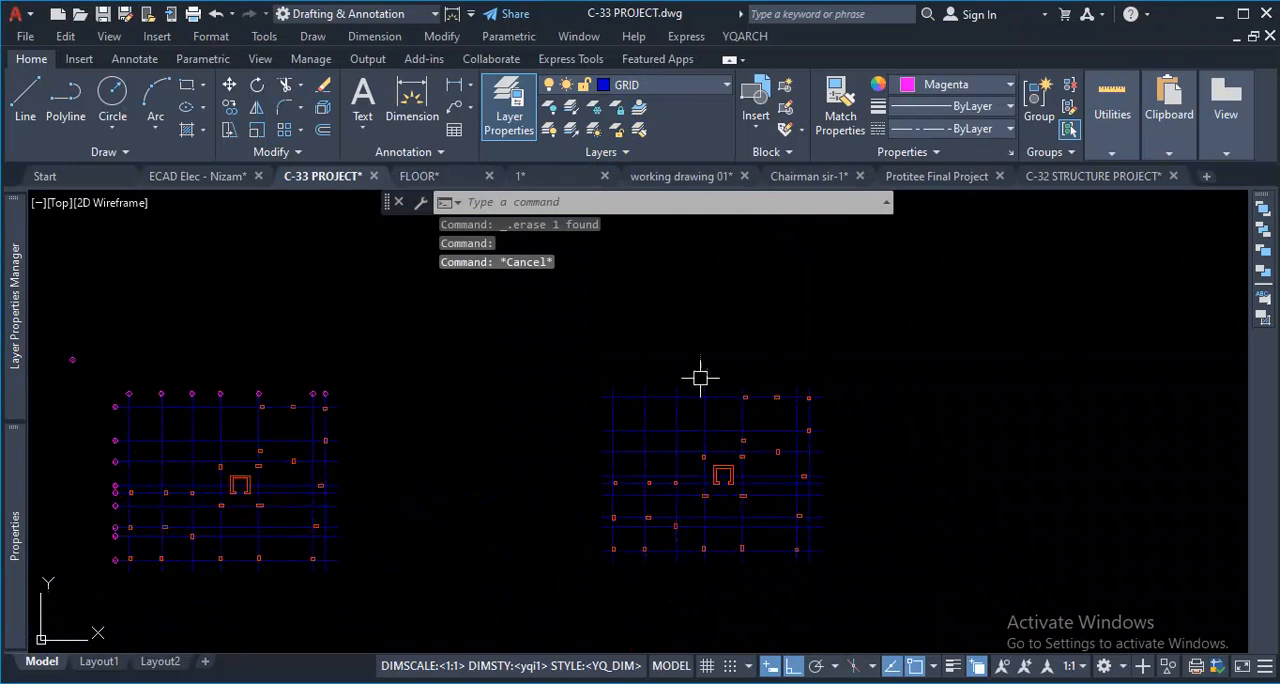
{"action": "scroll", "coordinate": [731, 400], "scroll_direction": "up", "scroll_amount": 2}
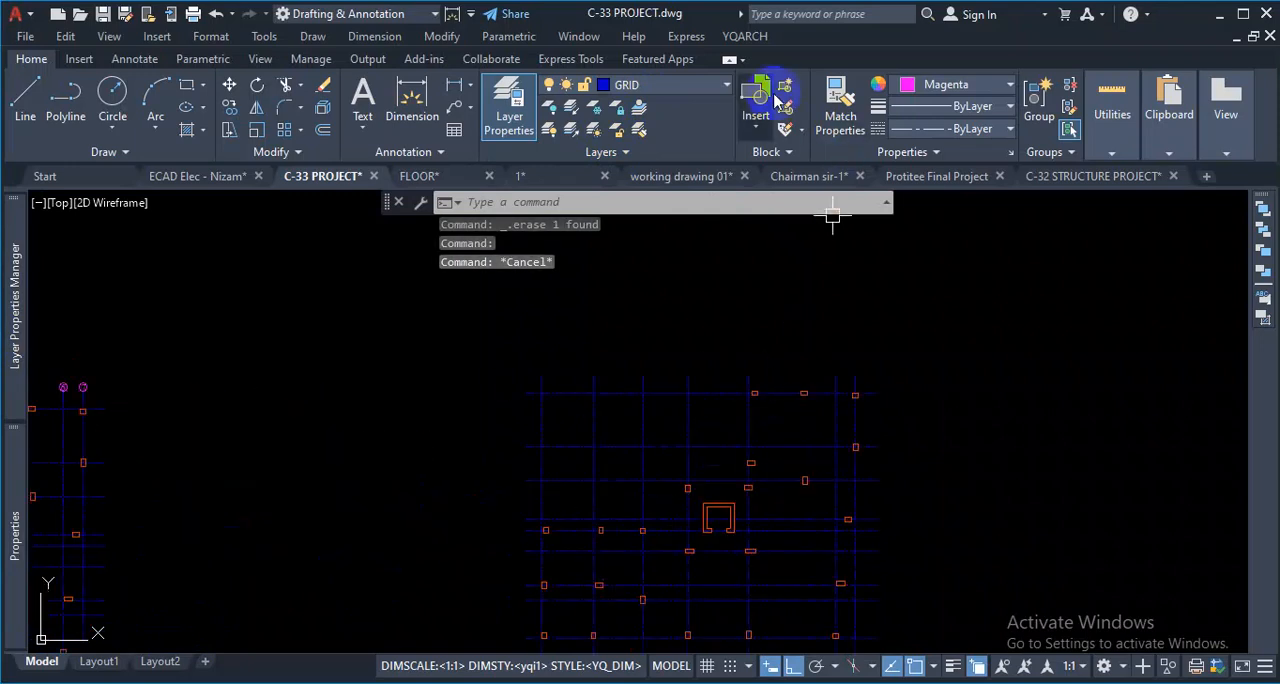
{"action": "left_click", "coordinate": [746, 36]}
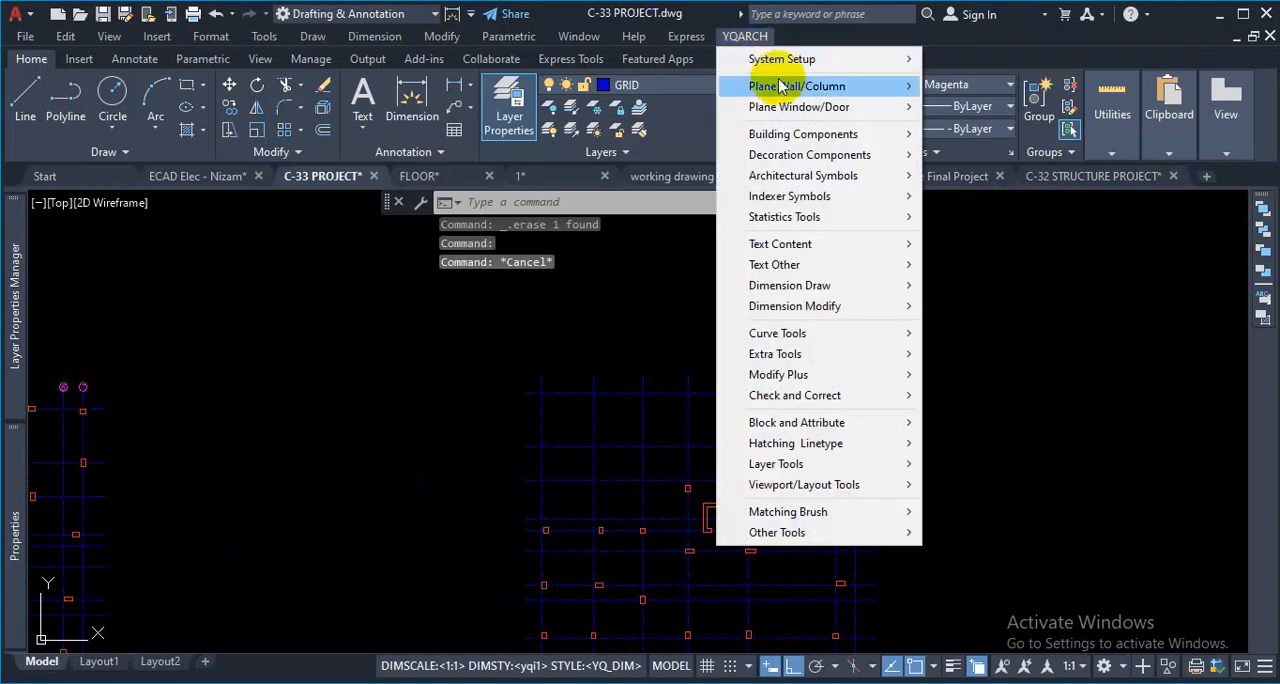
{"action": "left_click", "coordinate": [1012, 88]}
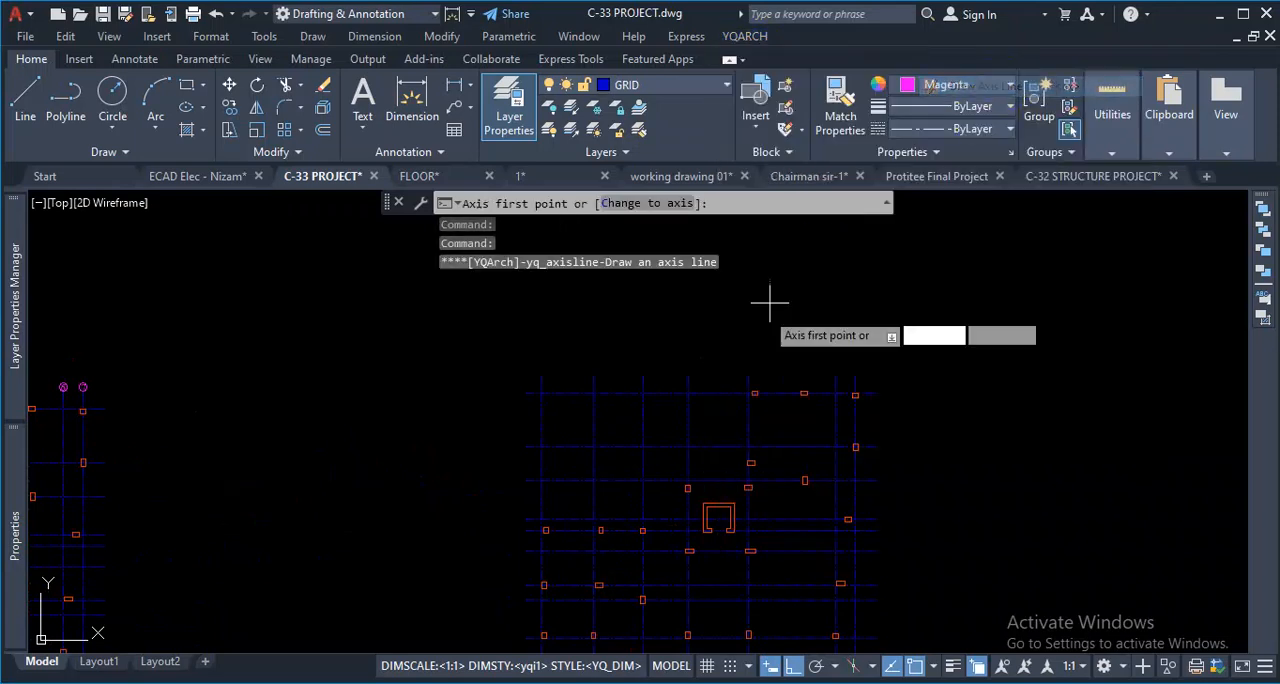
{"action": "scroll", "coordinate": [500, 444], "scroll_direction": "down", "scroll_amount": 4}
{"action": "scroll", "coordinate": [560, 346], "scroll_direction": "up", "scroll_amount": 4}
{"action": "left_click", "coordinate": [578, 350]}
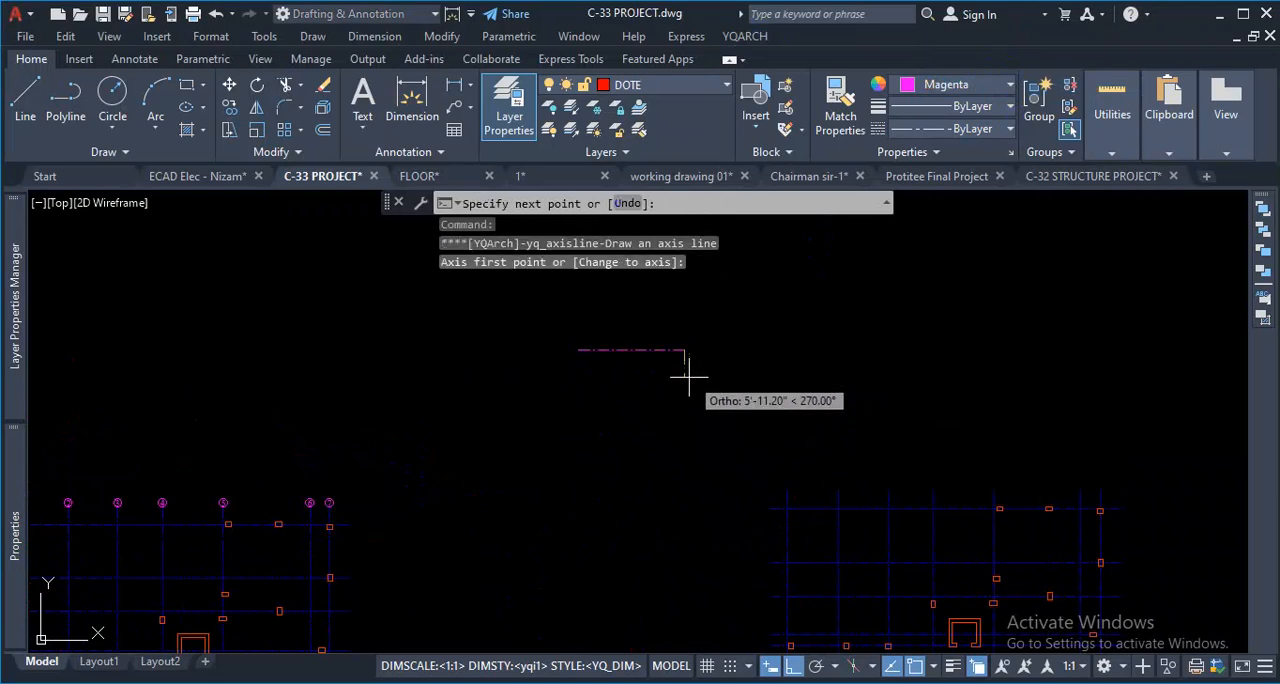
{"action": "key", "text": "Escape"}
{"action": "left_click", "coordinate": [680, 336]}
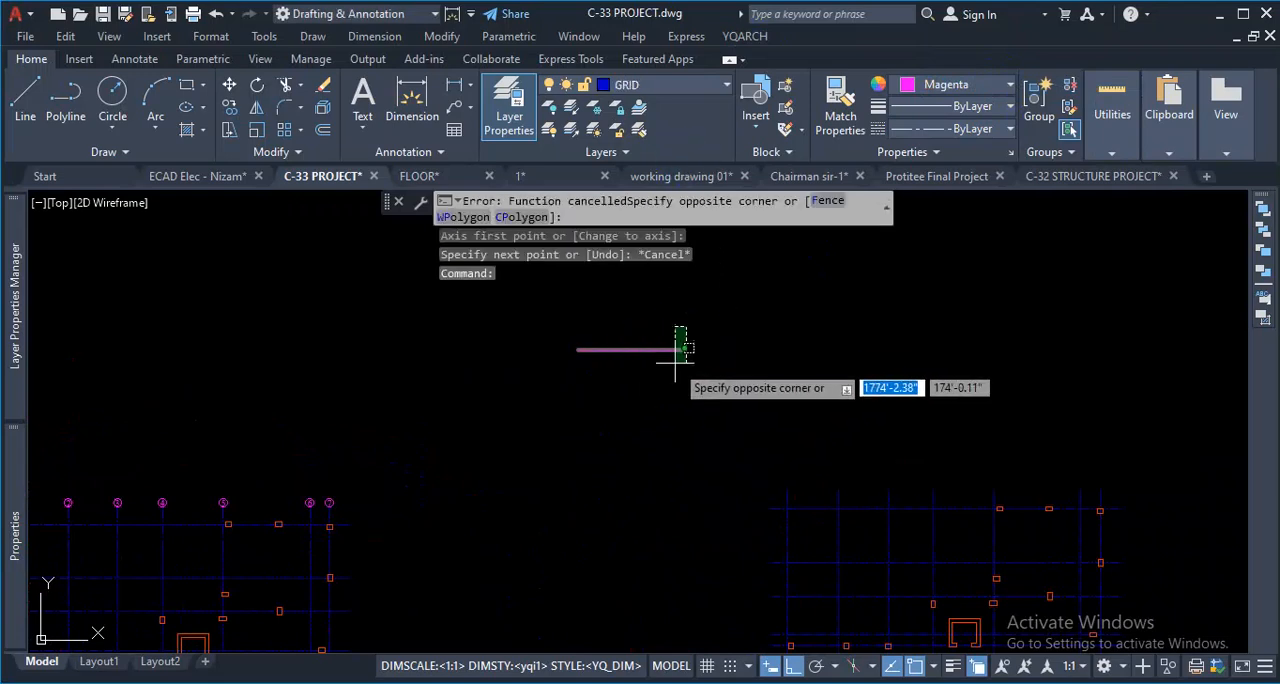
{"action": "key", "text": "Escape"}
- Make DOTE the current layer and set the current object color to ByLayer
{"action": "left_click", "coordinate": [726, 88]}
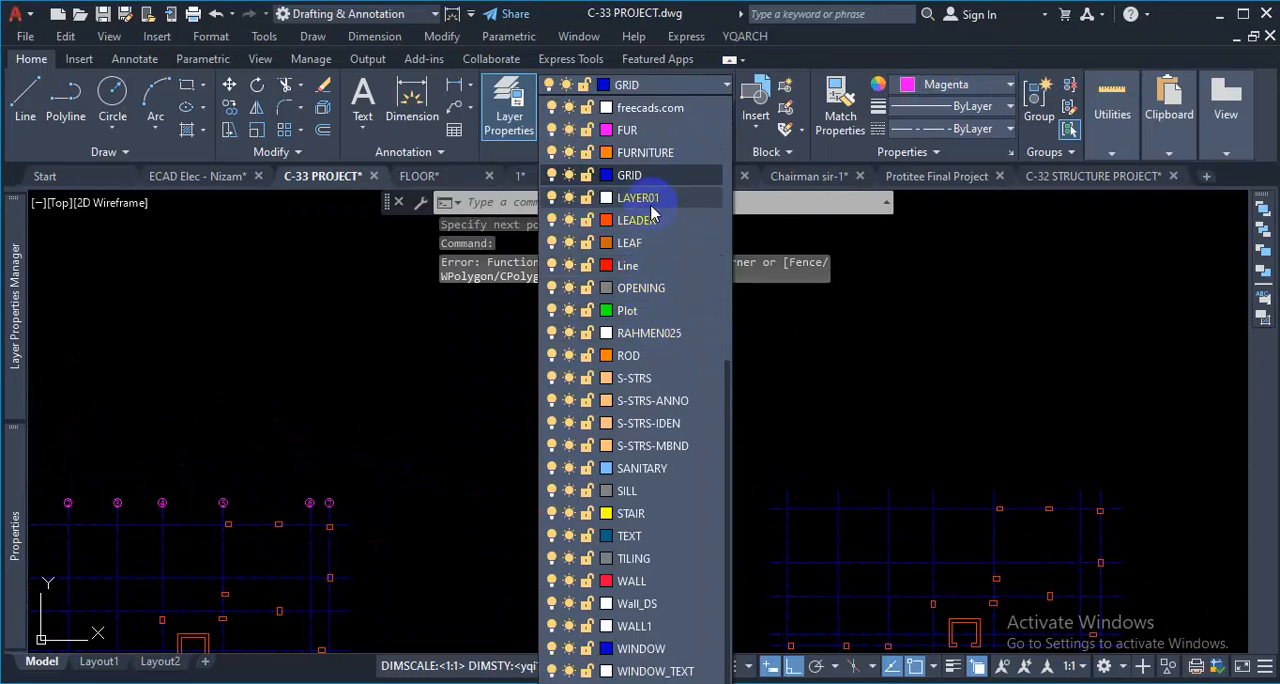
{"action": "scroll", "coordinate": [653, 211], "scroll_direction": "up", "scroll_amount": 3}
{"action": "left_click", "coordinate": [650, 242]}
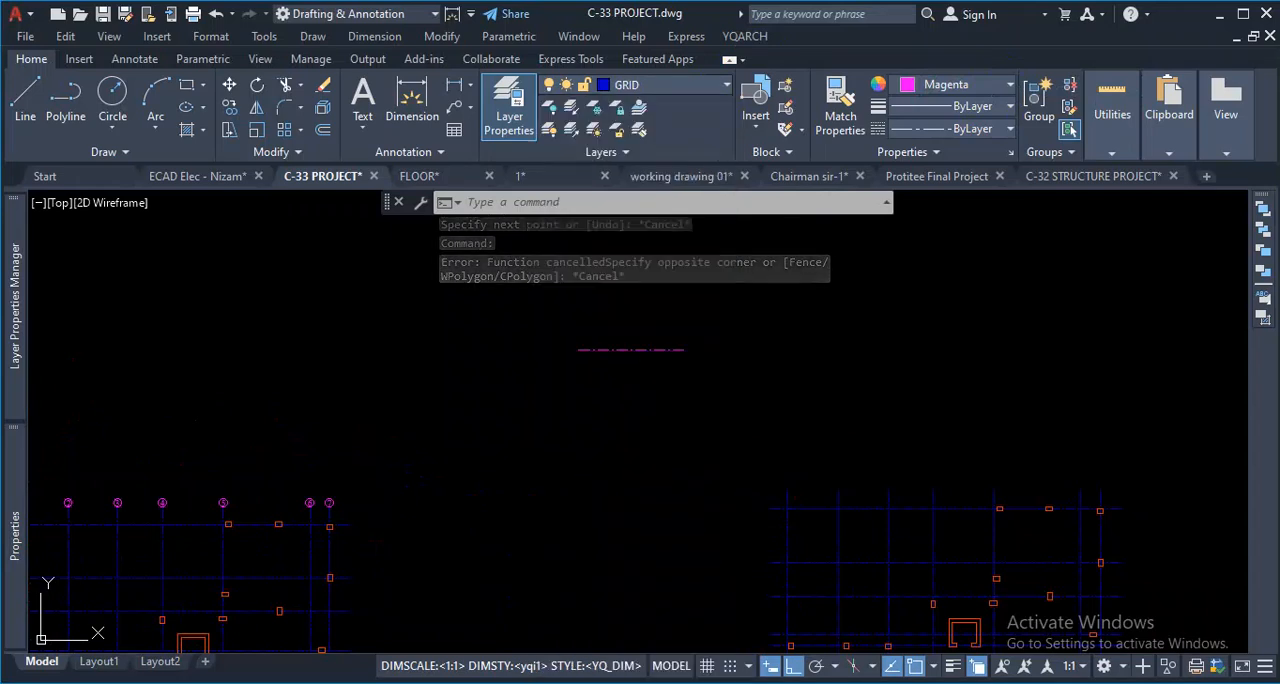
{"action": "left_click", "coordinate": [940, 84]}
{"action": "left_click", "coordinate": [930, 109]}
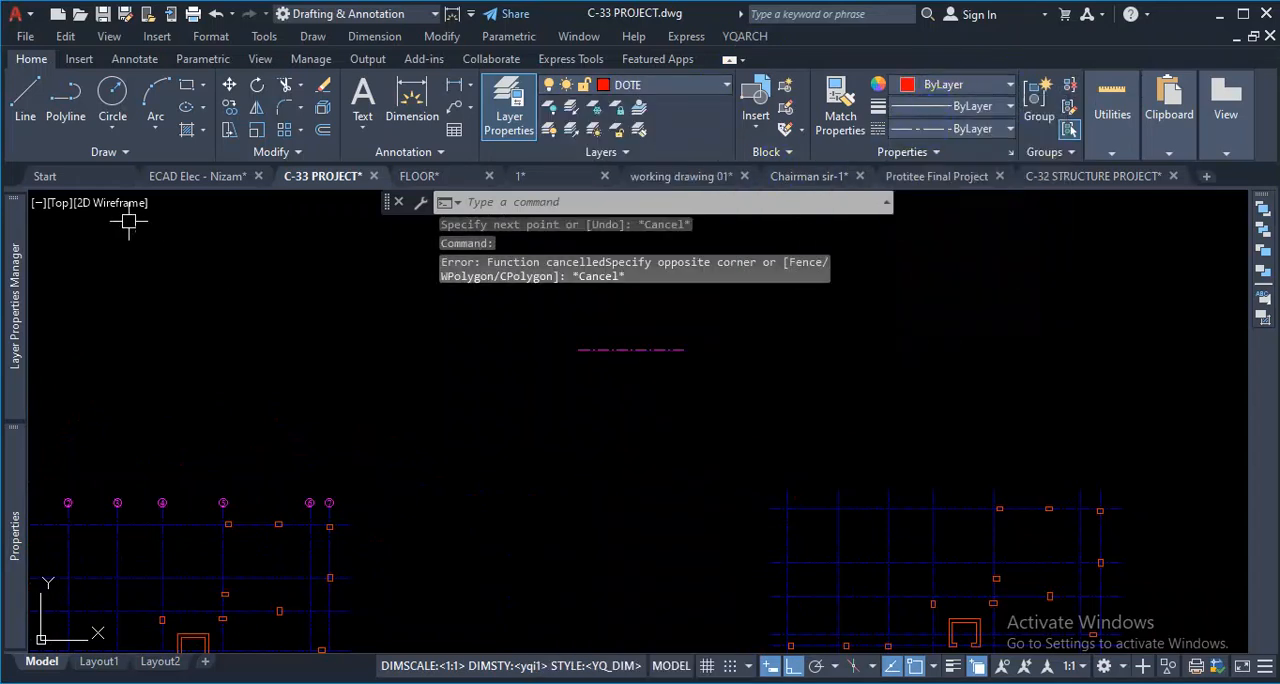
{"action": "left_click", "coordinate": [108, 152]}
{"action": "left_click", "coordinate": [66, 180]}
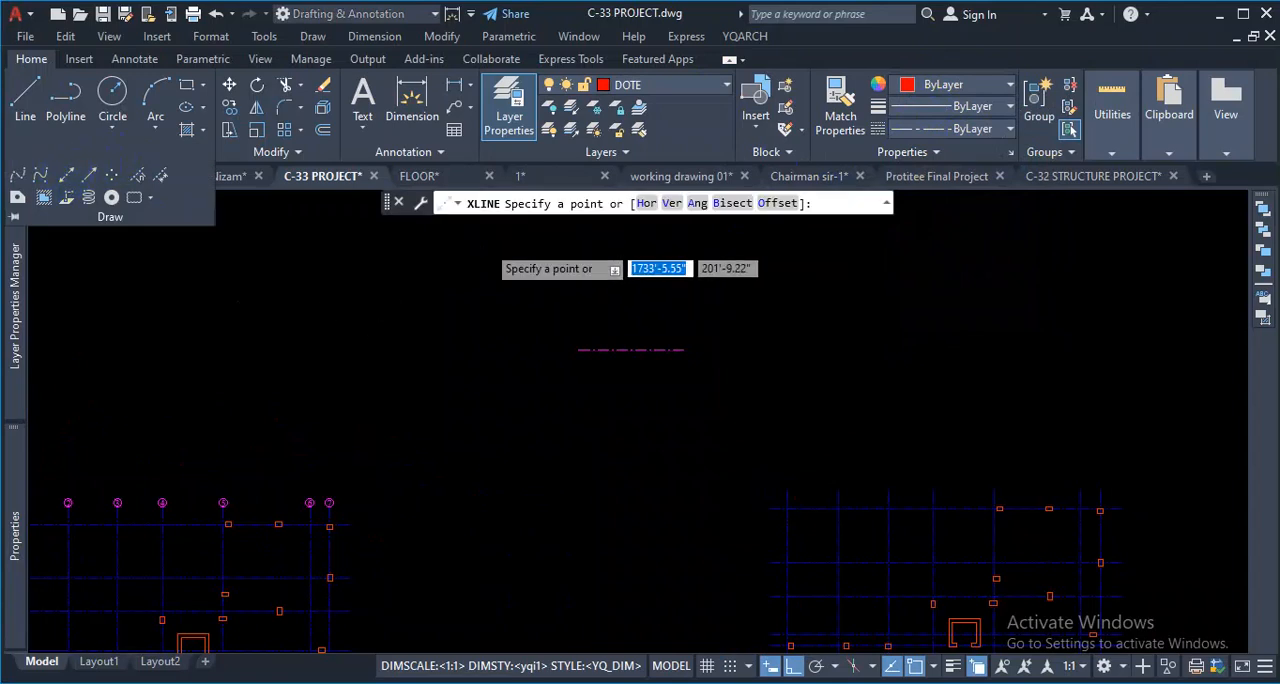
{"action": "scroll", "coordinate": [600, 429], "scroll_direction": "down", "scroll_amount": 3}
{"action": "scroll", "coordinate": [591, 349], "scroll_direction": "up", "scroll_amount": 3}
{"action": "left_click", "coordinate": [640, 204]}
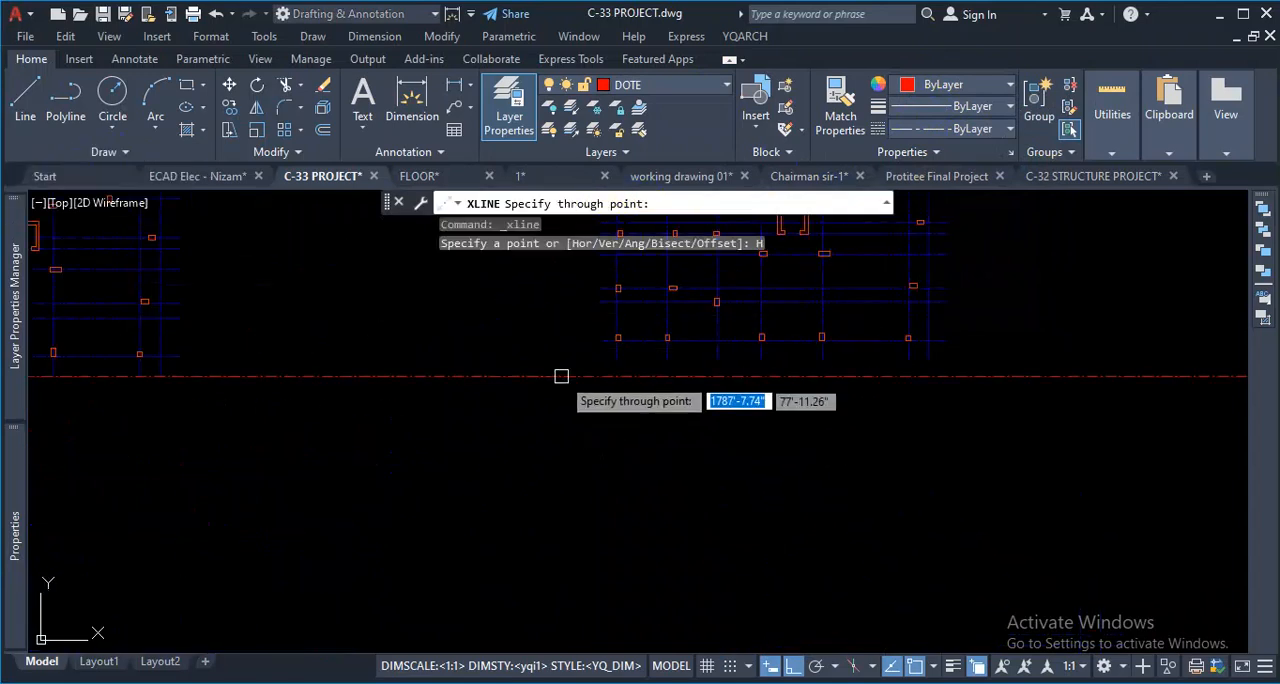
{"action": "scroll", "coordinate": [620, 360], "scroll_direction": "up", "scroll_amount": 4}
{"action": "scroll", "coordinate": [575, 430], "scroll_direction": "down", "scroll_amount": 4}
{"action": "scroll", "coordinate": [611, 424], "scroll_direction": "up", "scroll_amount": 2}
{"action": "scroll", "coordinate": [536, 462], "scroll_direction": "up", "scroll_amount": 2}
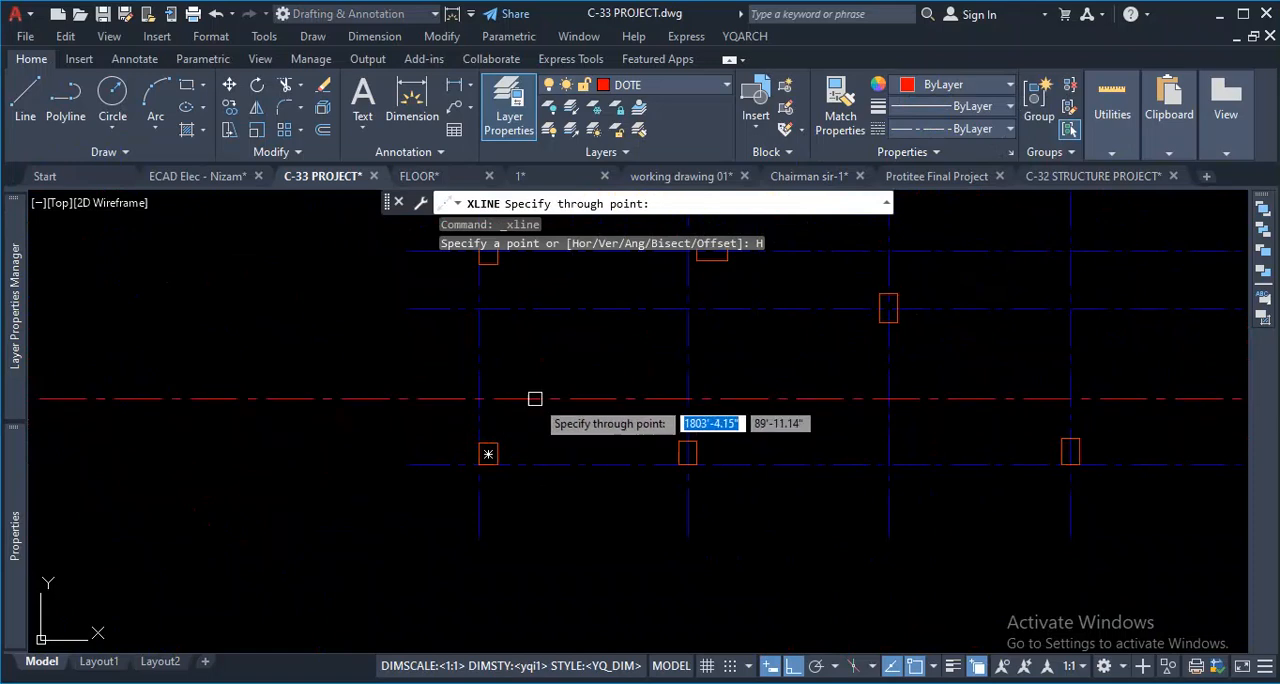
{"action": "key", "text": "Escape"}
- Select all lines like the copied grid's lines with Select Similar and move them to the DOTE layer
{"action": "scroll", "coordinate": [523, 489], "scroll_direction": "down", "scroll_amount": 8}
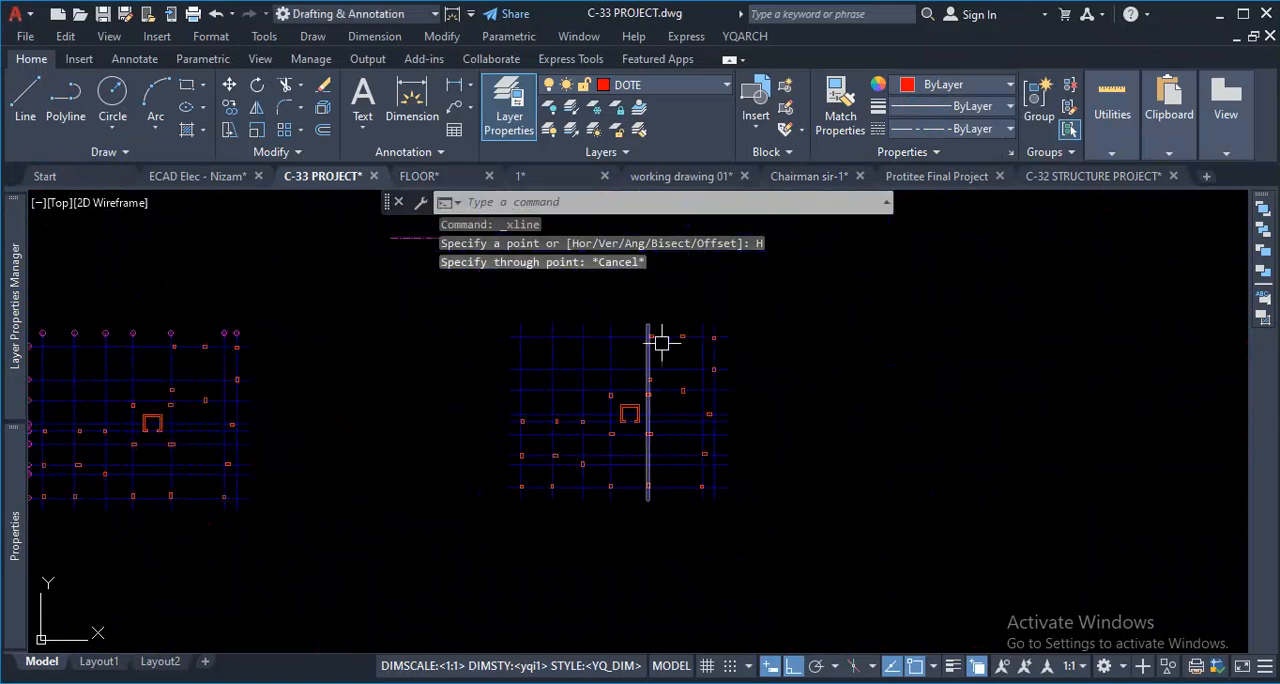
{"action": "scroll", "coordinate": [698, 342], "scroll_direction": "up", "scroll_amount": 4}
{"action": "left_click", "coordinate": [771, 366]}
{"action": "left_click", "coordinate": [889, 375]}
{"action": "right_click", "coordinate": [889, 375]}
{"action": "left_click", "coordinate": [957, 491]}
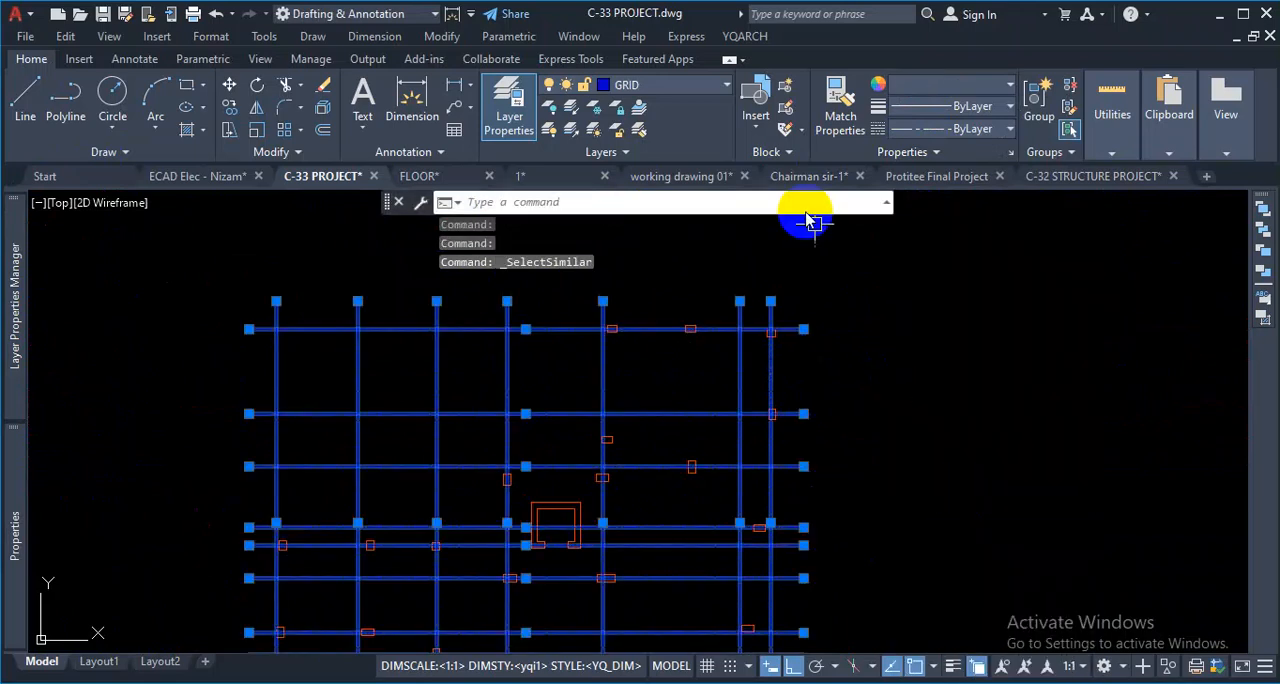
{"action": "left_click", "coordinate": [724, 88]}
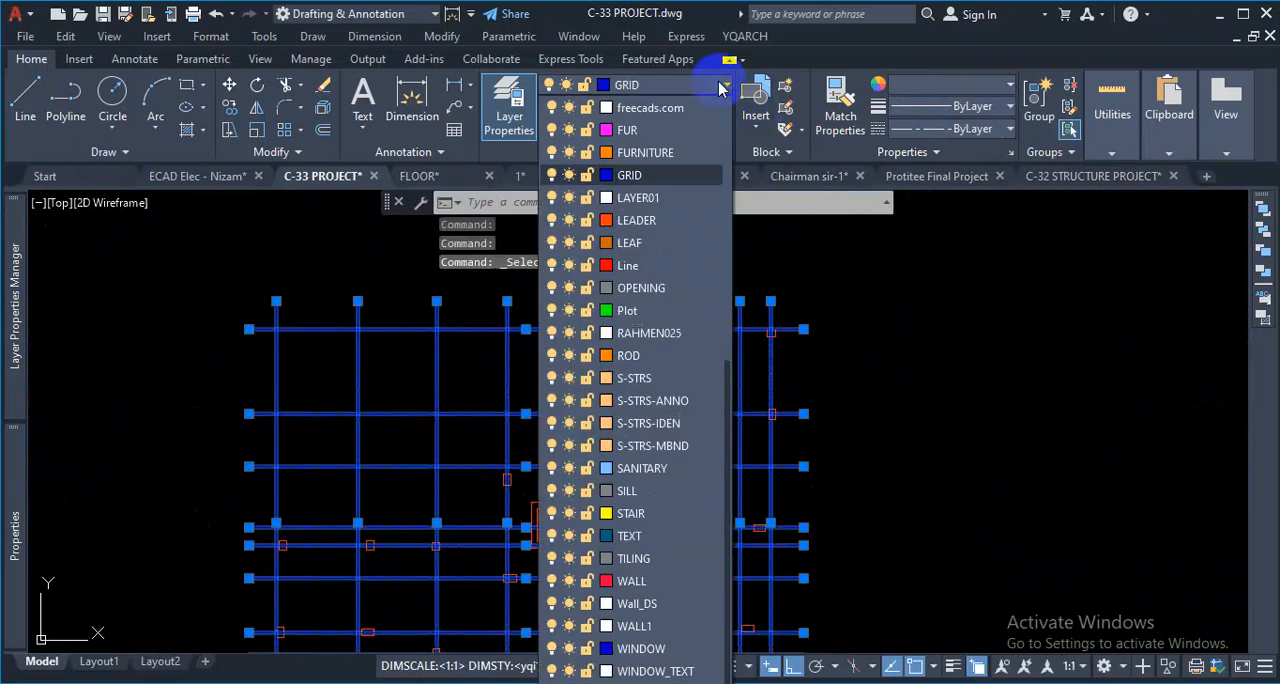
{"action": "scroll", "coordinate": [640, 243], "scroll_direction": "up", "scroll_amount": 3}
{"action": "left_click", "coordinate": [640, 243]}
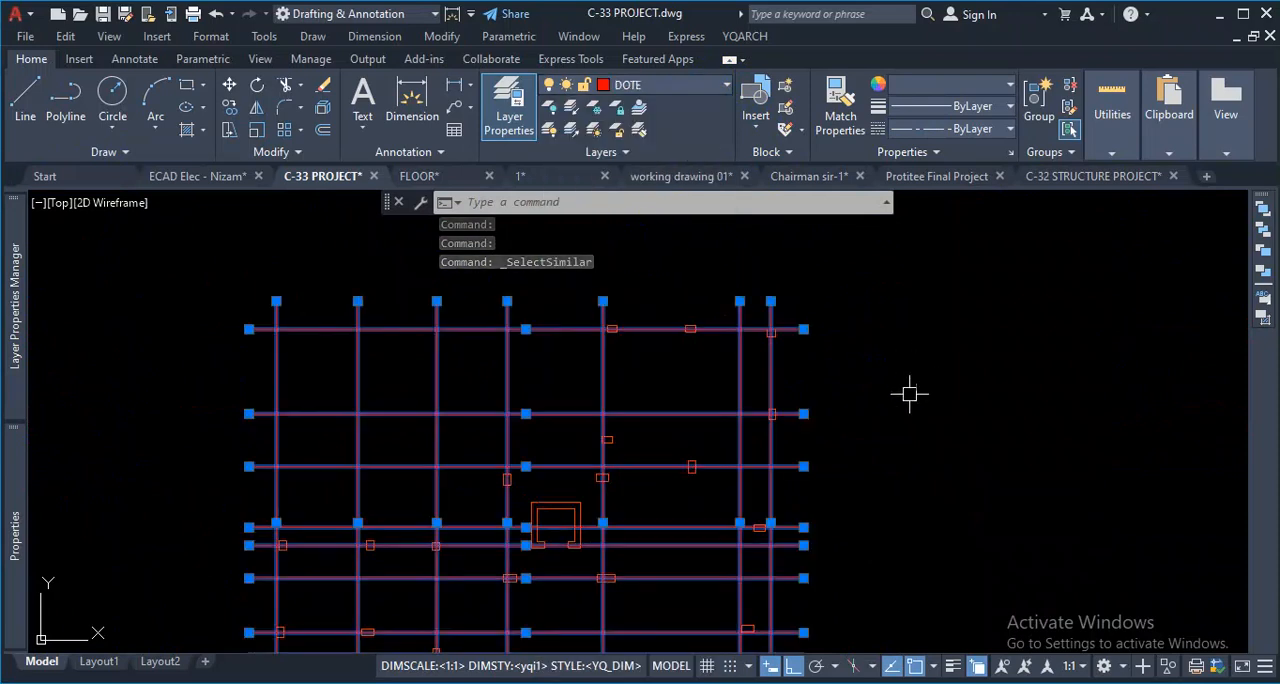
{"action": "key", "text": "Escape"}
{"action": "scroll", "coordinate": [631, 420], "scroll_direction": "up", "scroll_amount": 5}
{"action": "scroll", "coordinate": [731, 374], "scroll_direction": "down", "scroll_amount": 4}
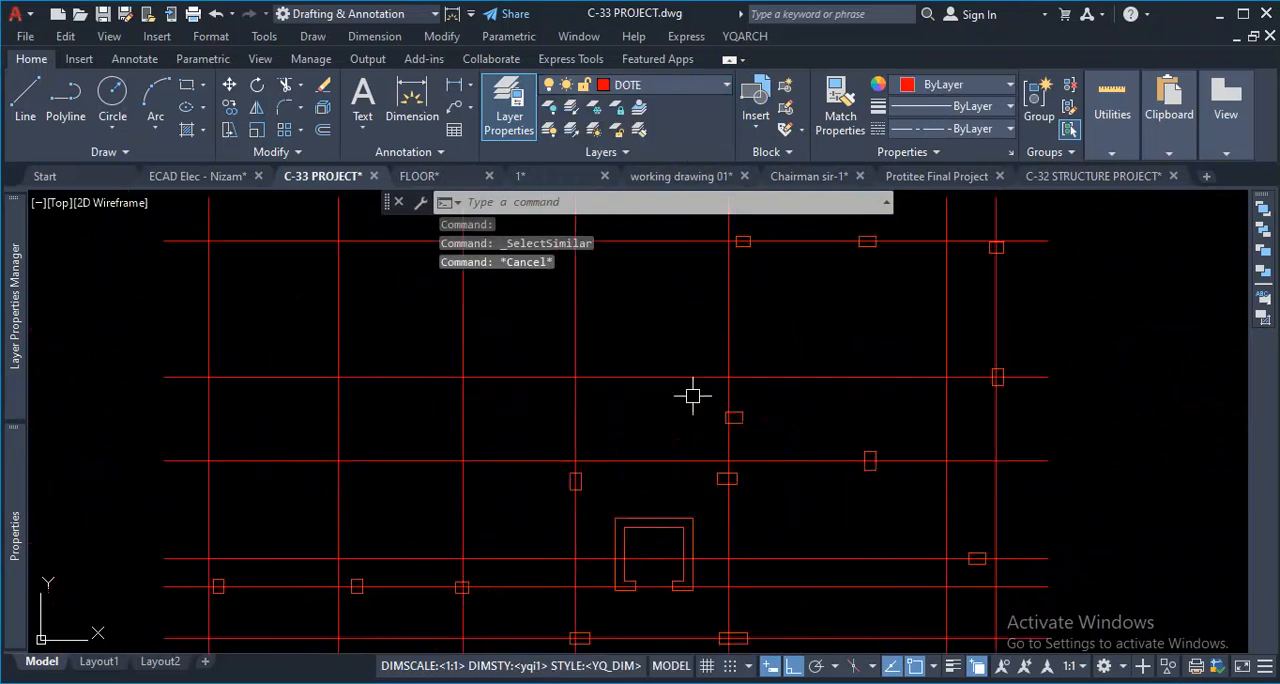
{"action": "scroll", "coordinate": [617, 372], "scroll_direction": "up", "scroll_amount": 3}
{"action": "scroll", "coordinate": [568, 451], "scroll_direction": "down", "scroll_amount": 4}
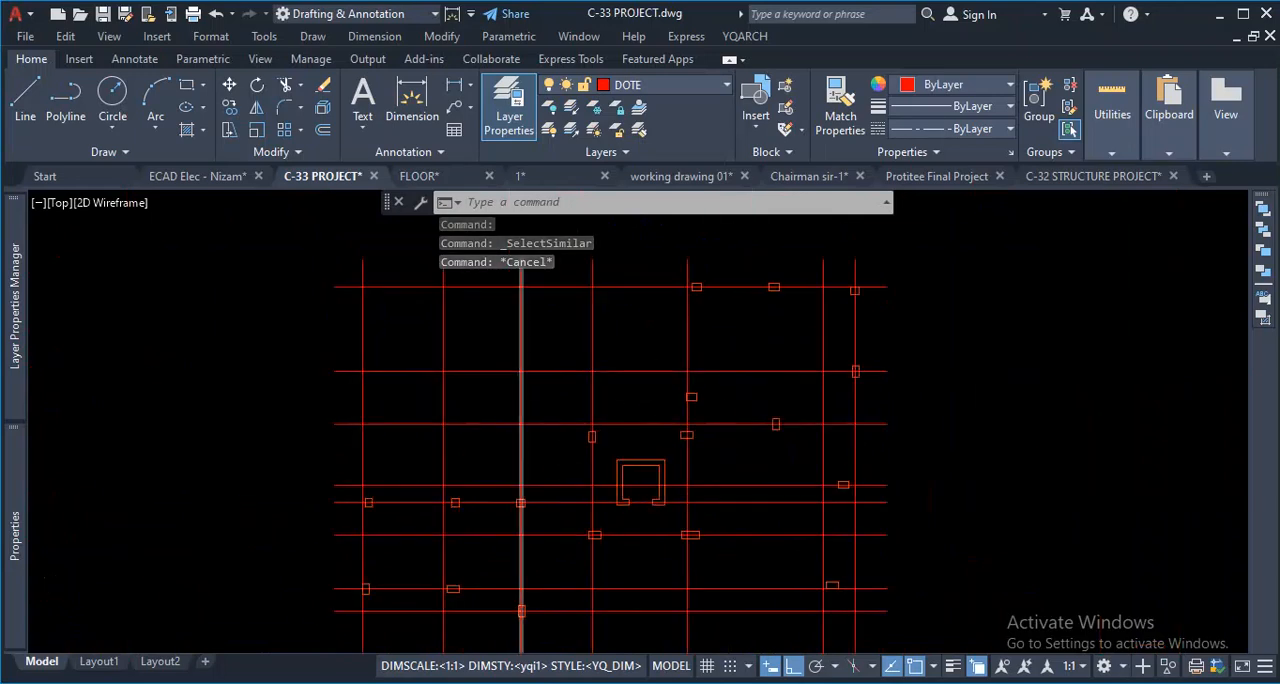
- Select all the lines on the DOTE layer with Select Similar and set their linetype scale to 20
{"action": "scroll", "coordinate": [593, 407], "scroll_direction": "up", "scroll_amount": 4}
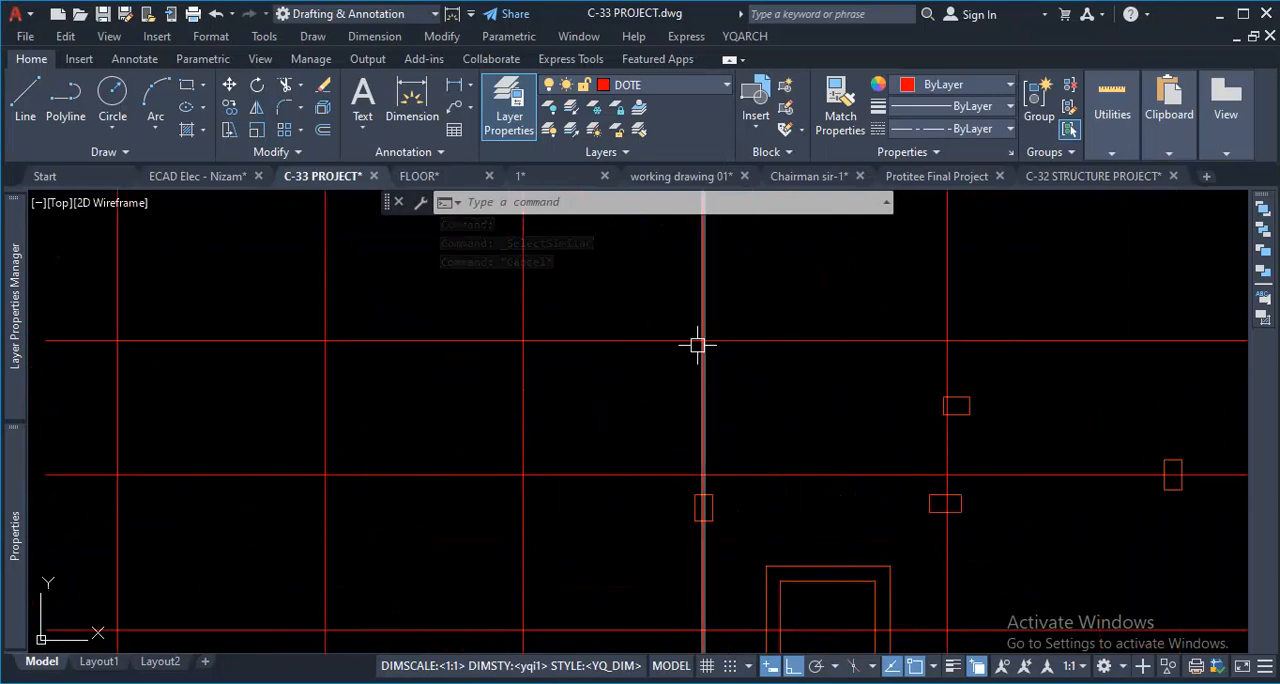
{"action": "left_click", "coordinate": [650, 338]}
{"action": "right_click", "coordinate": [656, 397]}
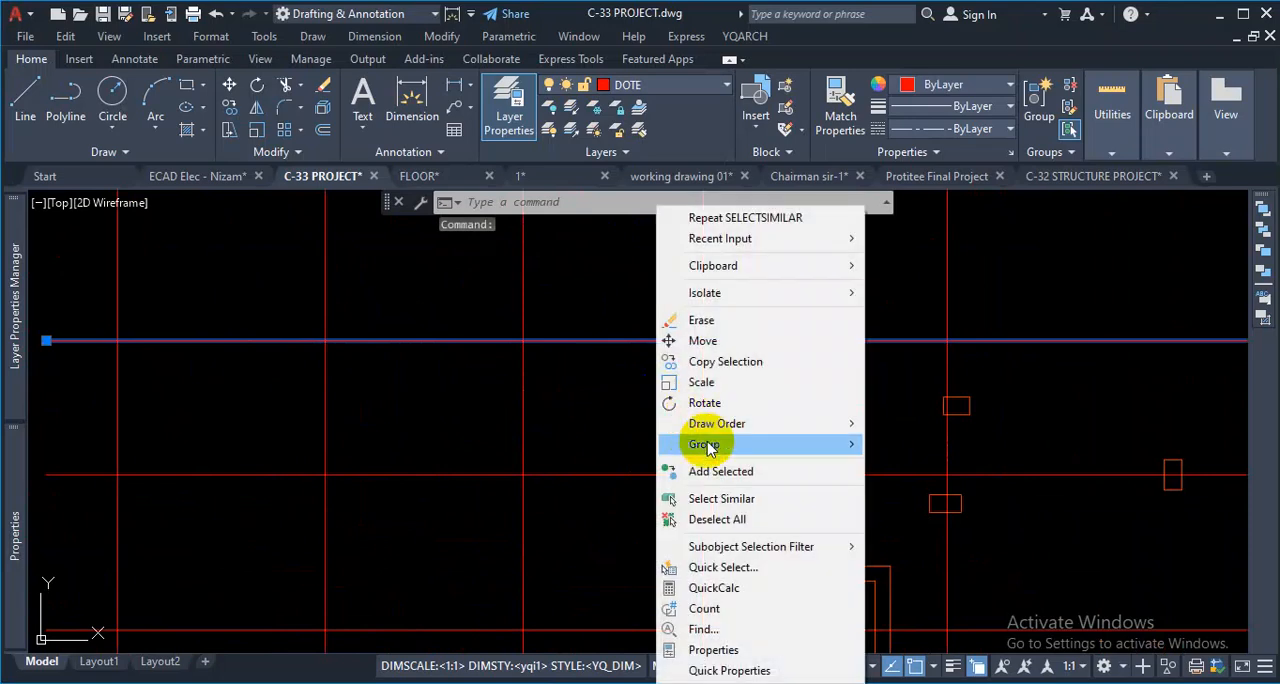
{"action": "left_click", "coordinate": [694, 491]}
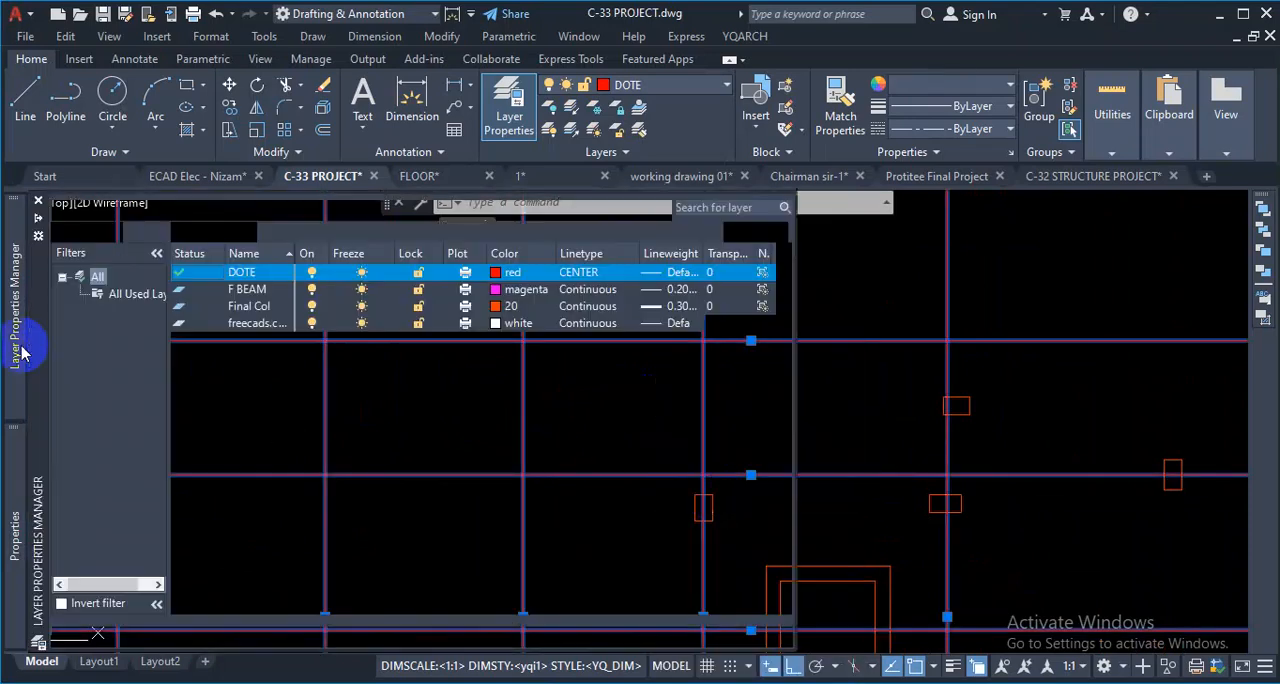
{"action": "mouse_move", "coordinate": [8, 492]}
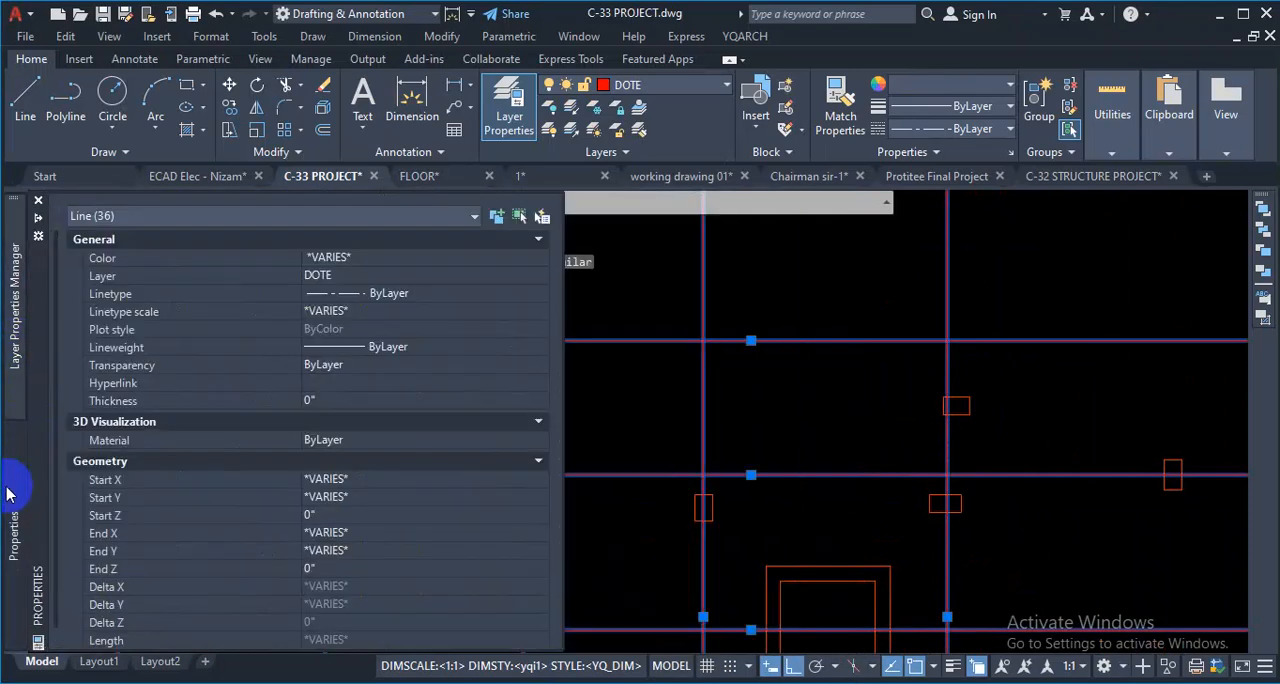
{"action": "left_click", "coordinate": [362, 312]}
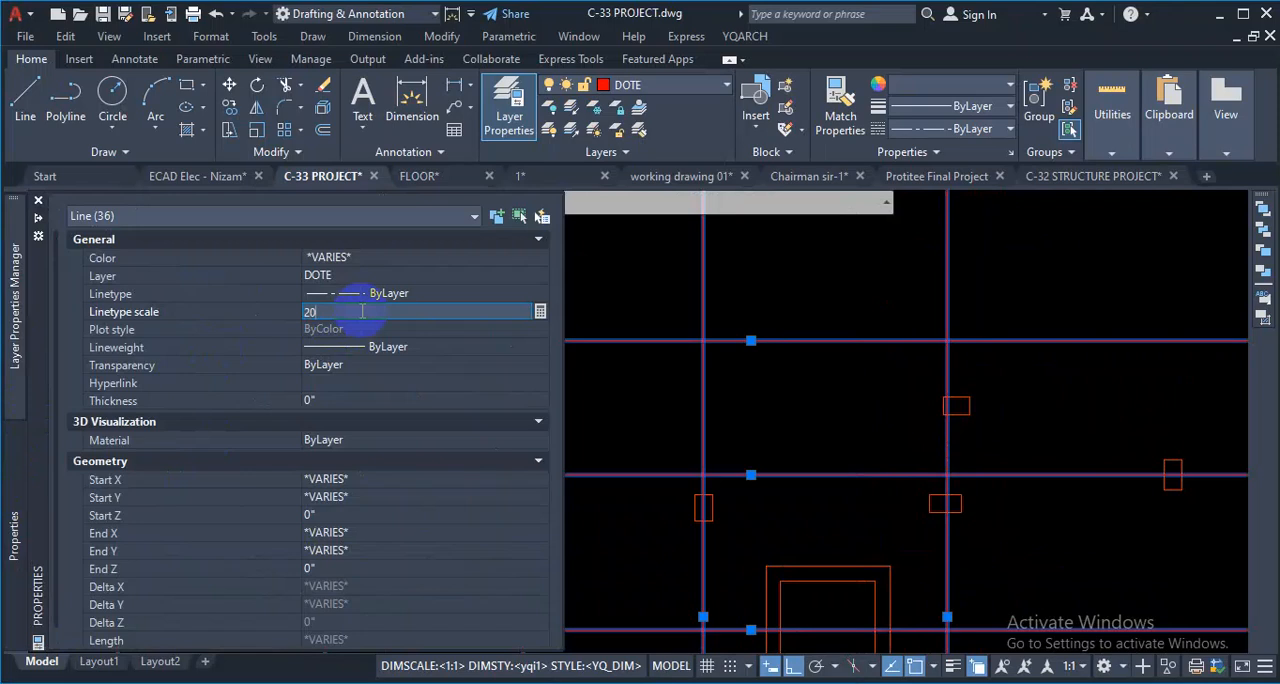
{"action": "key", "text": "Return"}
{"action": "scroll", "coordinate": [745, 394], "scroll_direction": "down", "scroll_amount": 2}
{"action": "scroll", "coordinate": [826, 431], "scroll_direction": "up", "scroll_amount": 2}
{"action": "key", "text": "Escape"}
{"action": "scroll", "coordinate": [820, 402], "scroll_direction": "down", "scroll_amount": 3}
{"action": "scroll", "coordinate": [914, 349], "scroll_direction": "up", "scroll_amount": 8}
- Try to set the linetype scale of all the DOTE lines to 1, selecting them from one vertical grid line with Select Similar
{"action": "left_click", "coordinate": [1047, 308]}
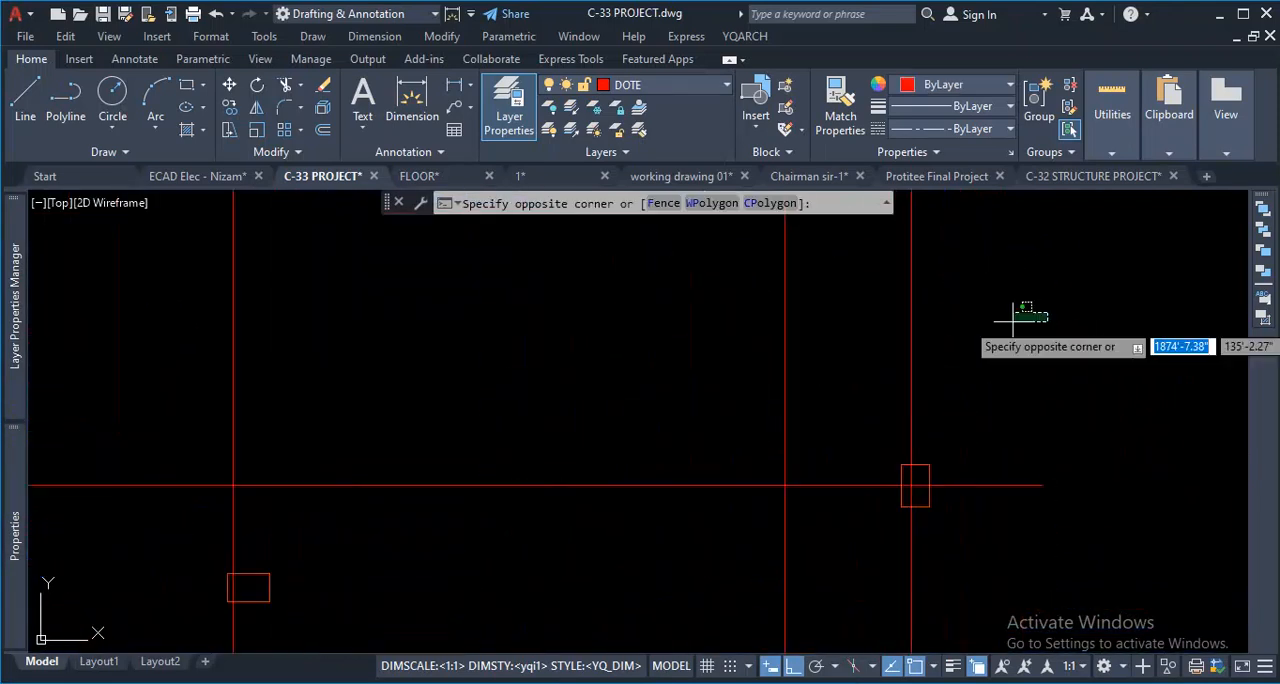
{"action": "left_click", "coordinate": [858, 371]}
{"action": "right_click", "coordinate": [1015, 337]}
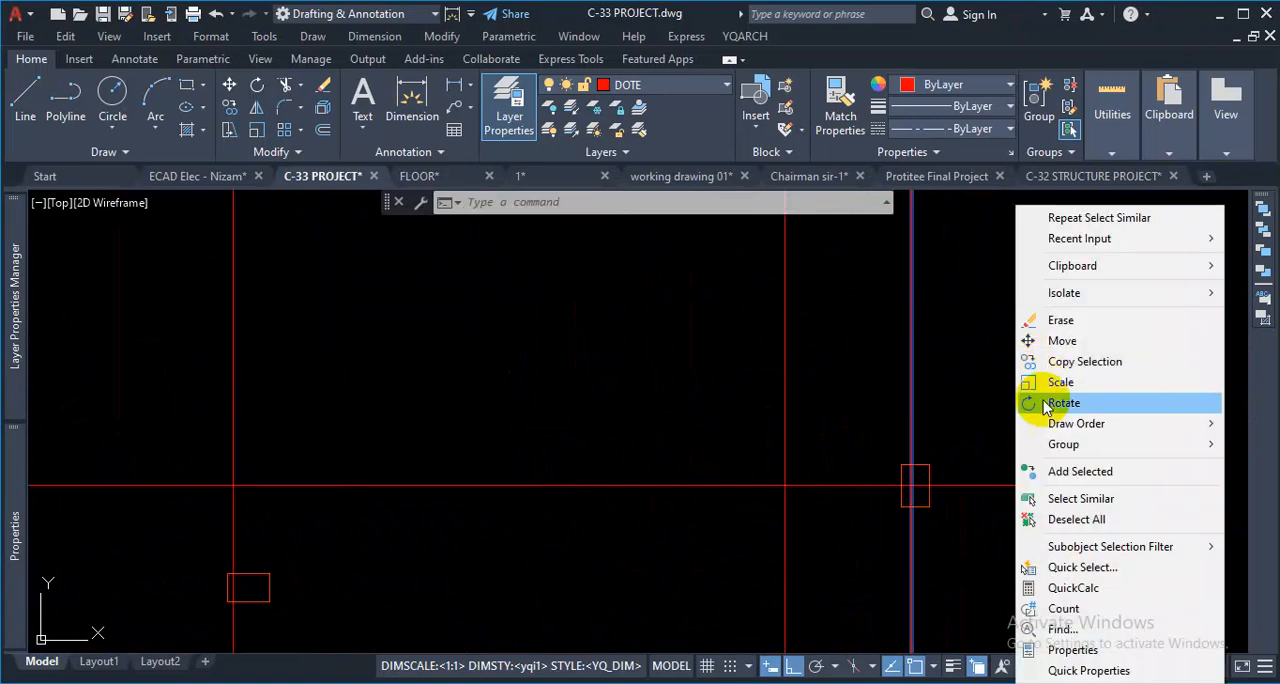
{"action": "left_click", "coordinate": [1036, 498]}
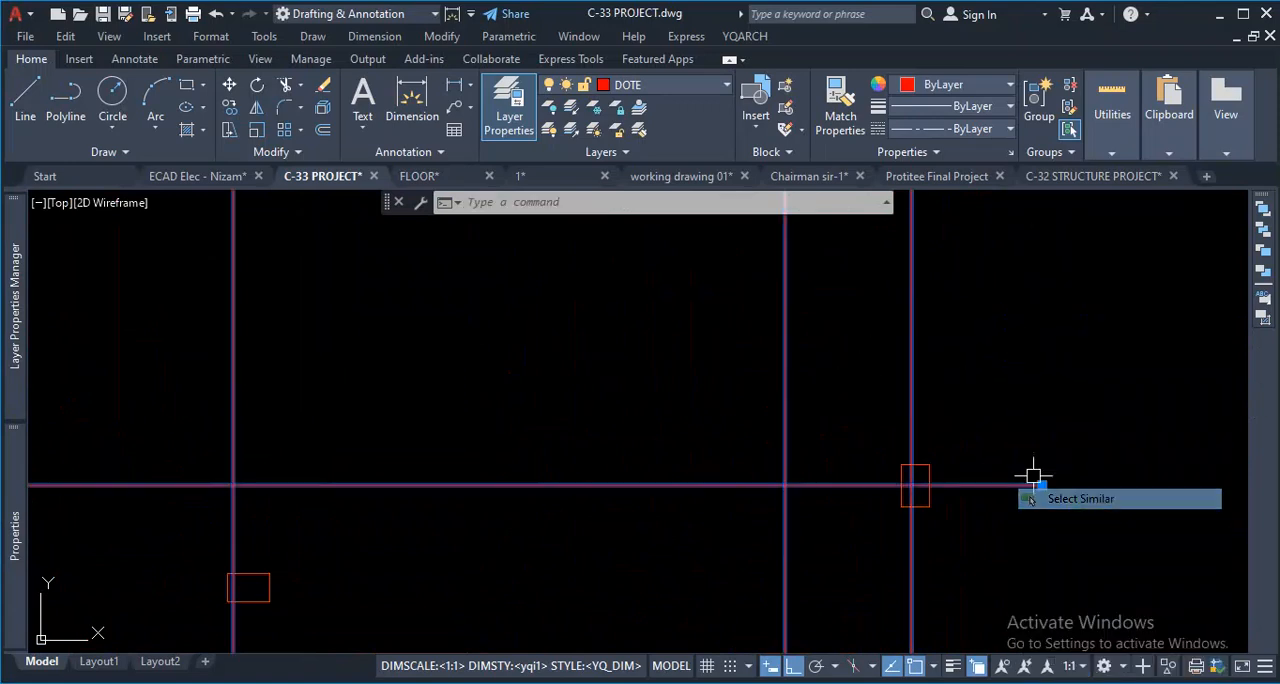
{"action": "scroll", "coordinate": [186, 340], "scroll_direction": "down", "scroll_amount": 5}
{"action": "mouse_move", "coordinate": [8, 330]}
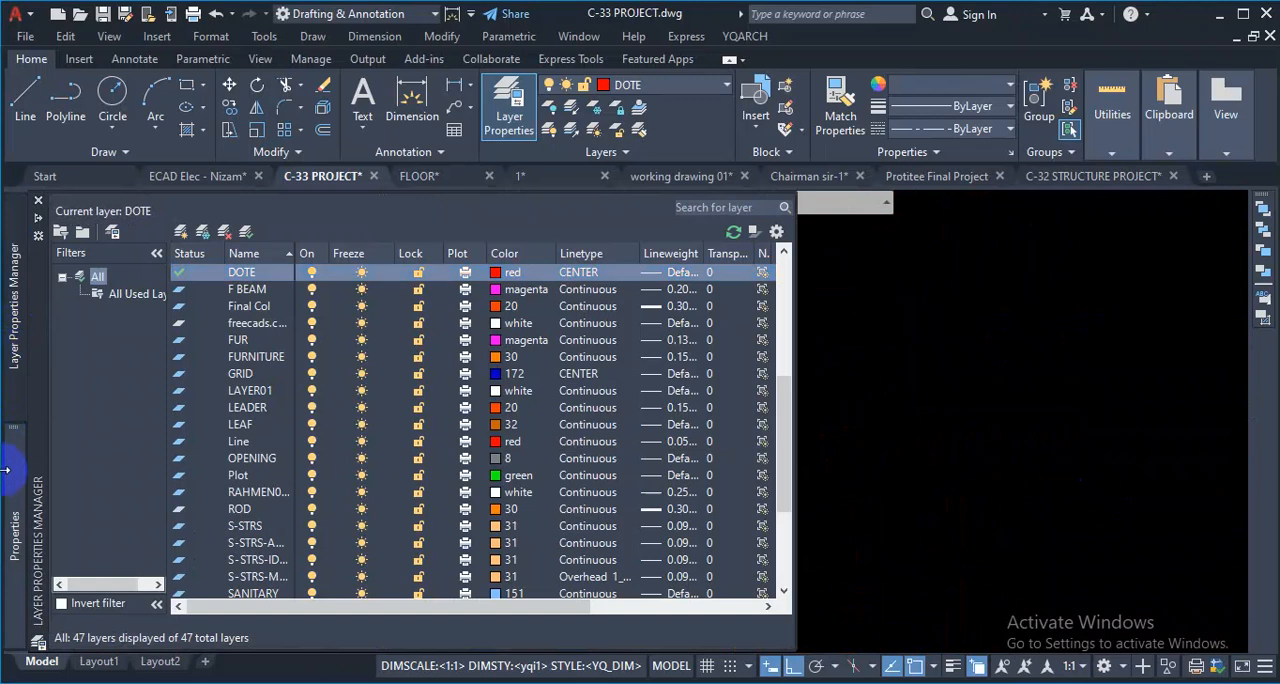
{"action": "mouse_move", "coordinate": [10, 505]}
{"action": "left_click", "coordinate": [327, 314]}
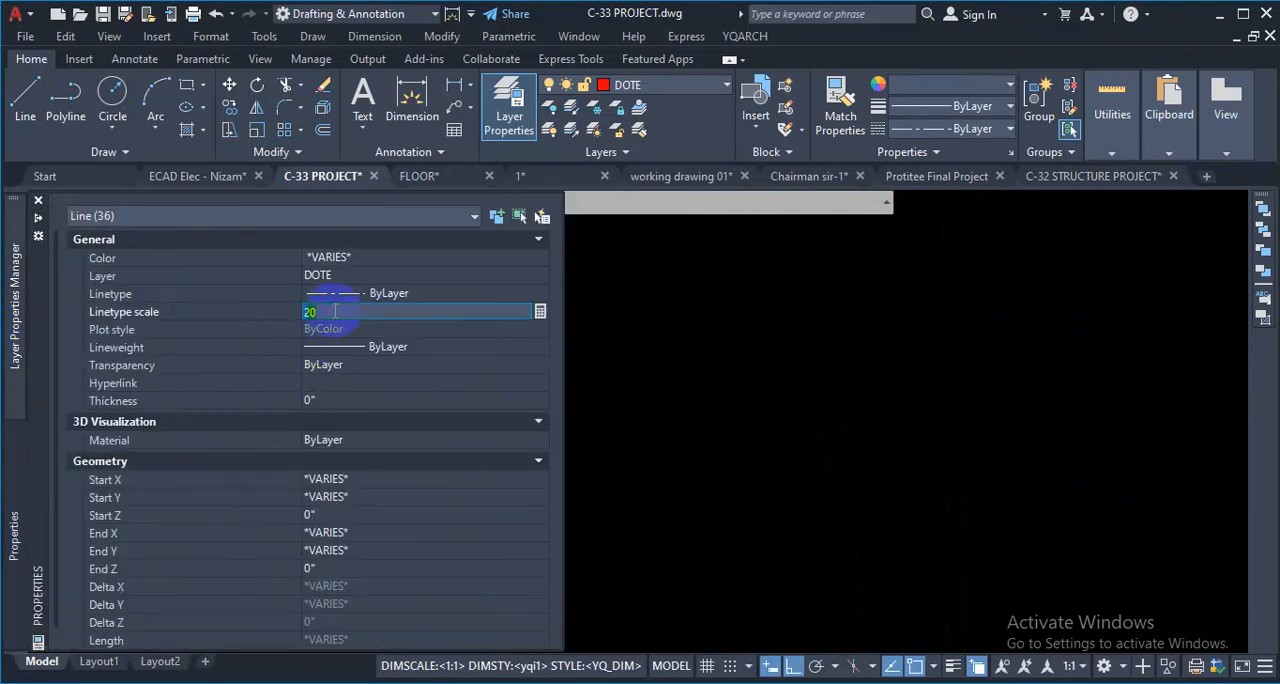
{"action": "type", "text": "1"}
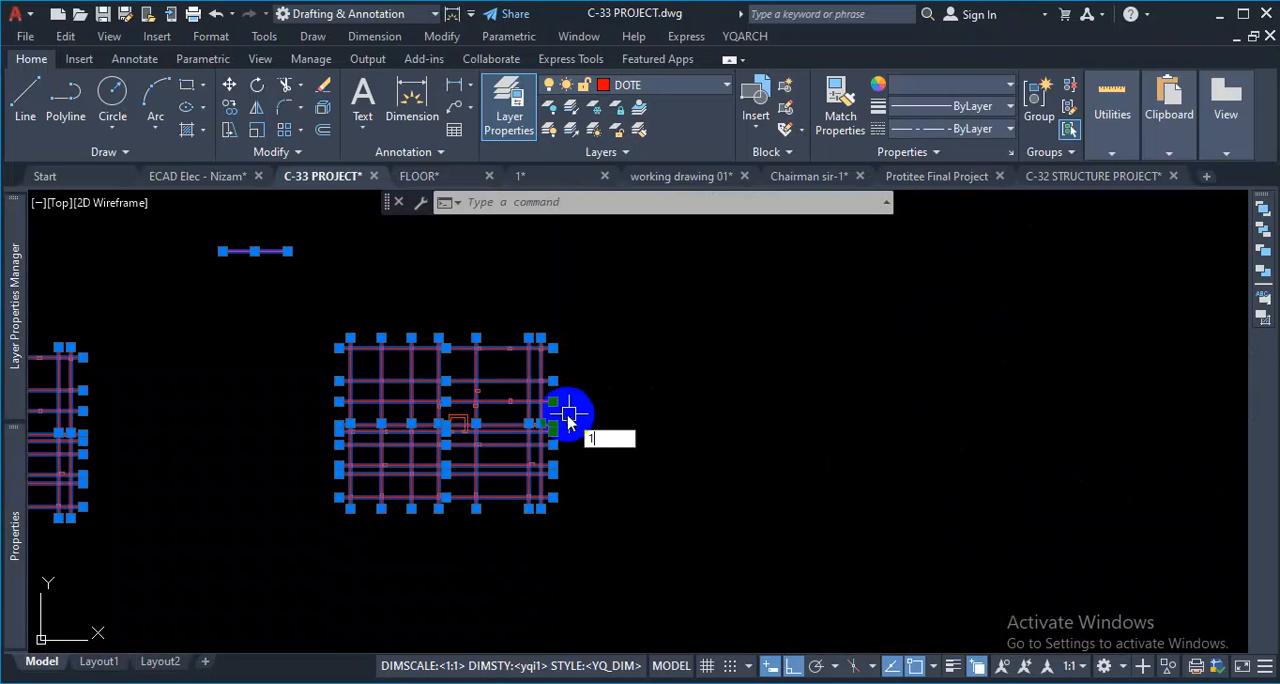
{"action": "key", "text": "space"}
{"action": "key", "text": "Escape"}
{"action": "scroll", "coordinate": [470, 400], "scroll_direction": "up", "scroll_amount": 5}
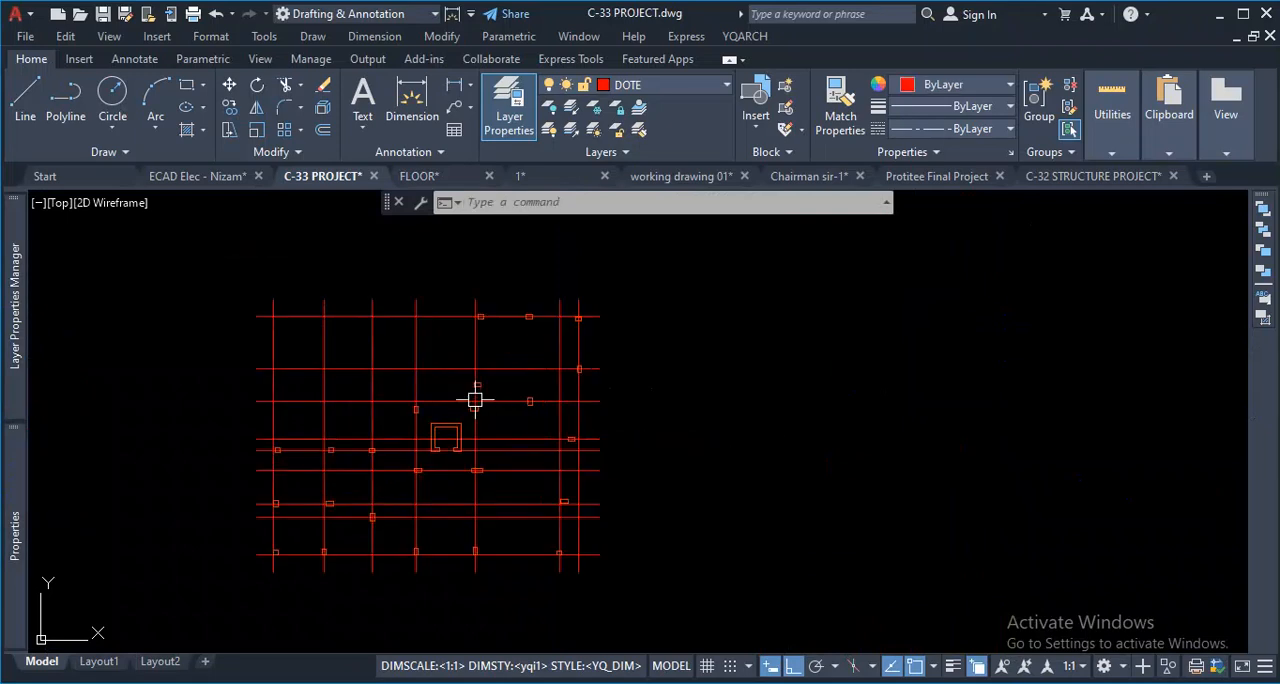
- Check the layer, color and linetype of one horizontal line in the copied grid and examine how both grids display
{"action": "left_click", "coordinate": [460, 432]}
{"action": "left_click", "coordinate": [460, 432]}
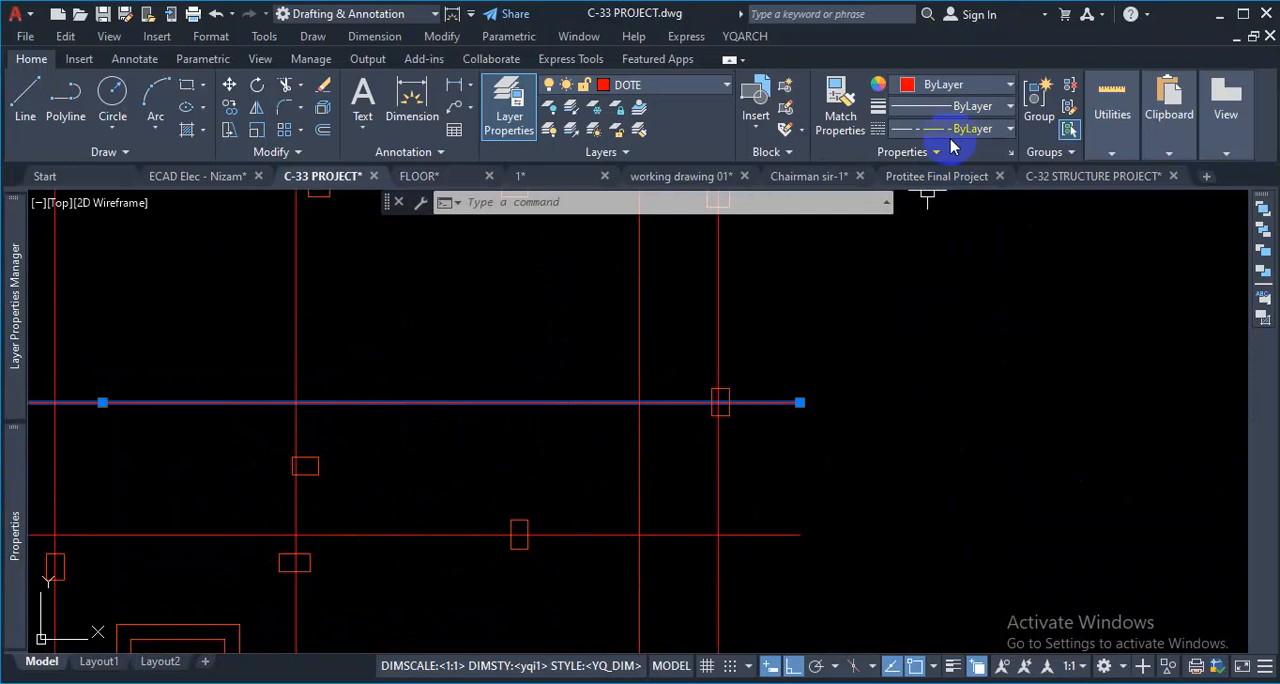
{"action": "key", "text": "Escape"}
{"action": "scroll", "coordinate": [862, 414], "scroll_direction": "down", "scroll_amount": 8}
{"action": "scroll", "coordinate": [700, 428], "scroll_direction": "up", "scroll_amount": 2}
{"action": "scroll", "coordinate": [607, 400], "scroll_direction": "up", "scroll_amount": 6}
{"action": "scroll", "coordinate": [731, 434], "scroll_direction": "down", "scroll_amount": 10}
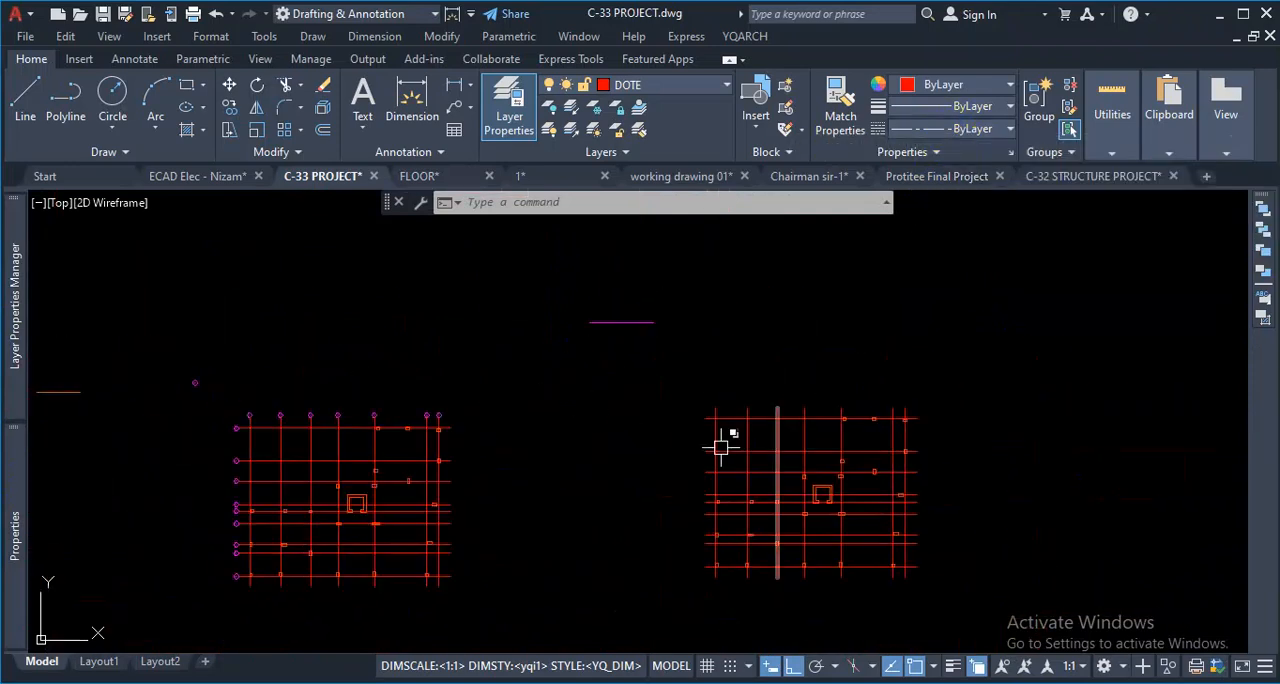
{"action": "scroll", "coordinate": [830, 510], "scroll_direction": "up", "scroll_amount": 4}
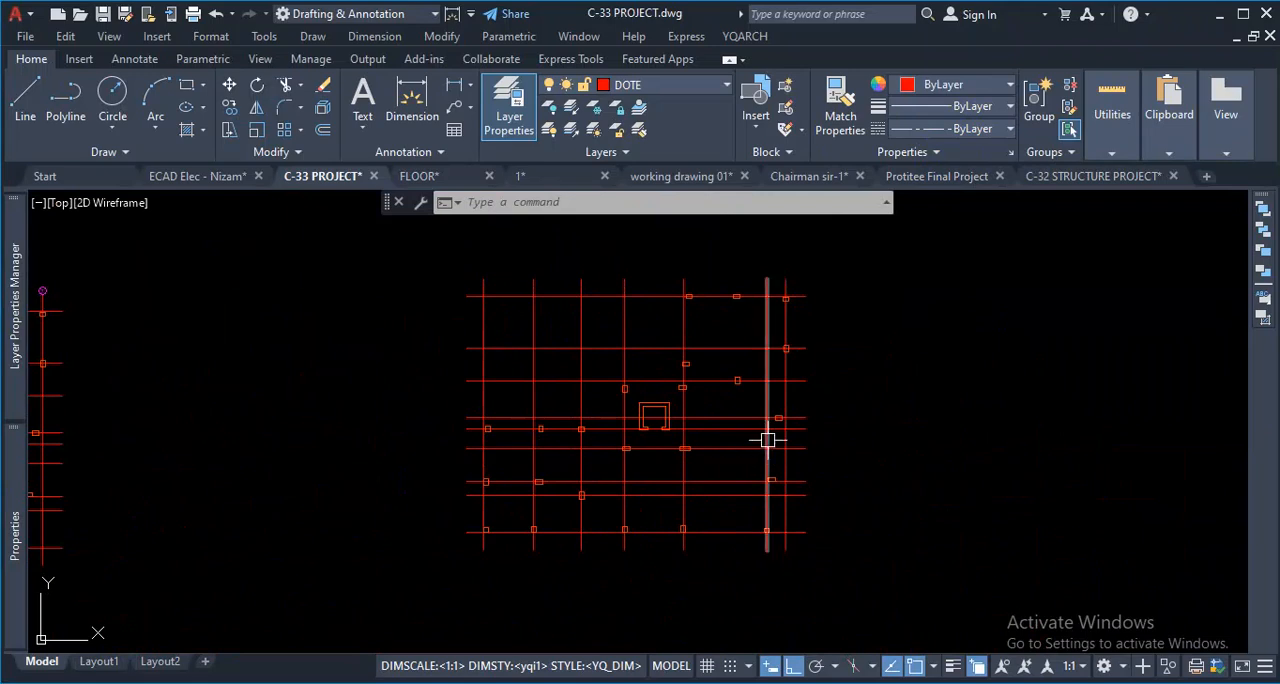
{"action": "scroll", "coordinate": [702, 368], "scroll_direction": "down", "scroll_amount": 2}
{"action": "scroll", "coordinate": [702, 368], "scroll_direction": "up", "scroll_amount": 4}
{"action": "scroll", "coordinate": [826, 451], "scroll_direction": "down", "scroll_amount": 3}
{"action": "scroll", "coordinate": [869, 480], "scroll_direction": "up", "scroll_amount": 2}
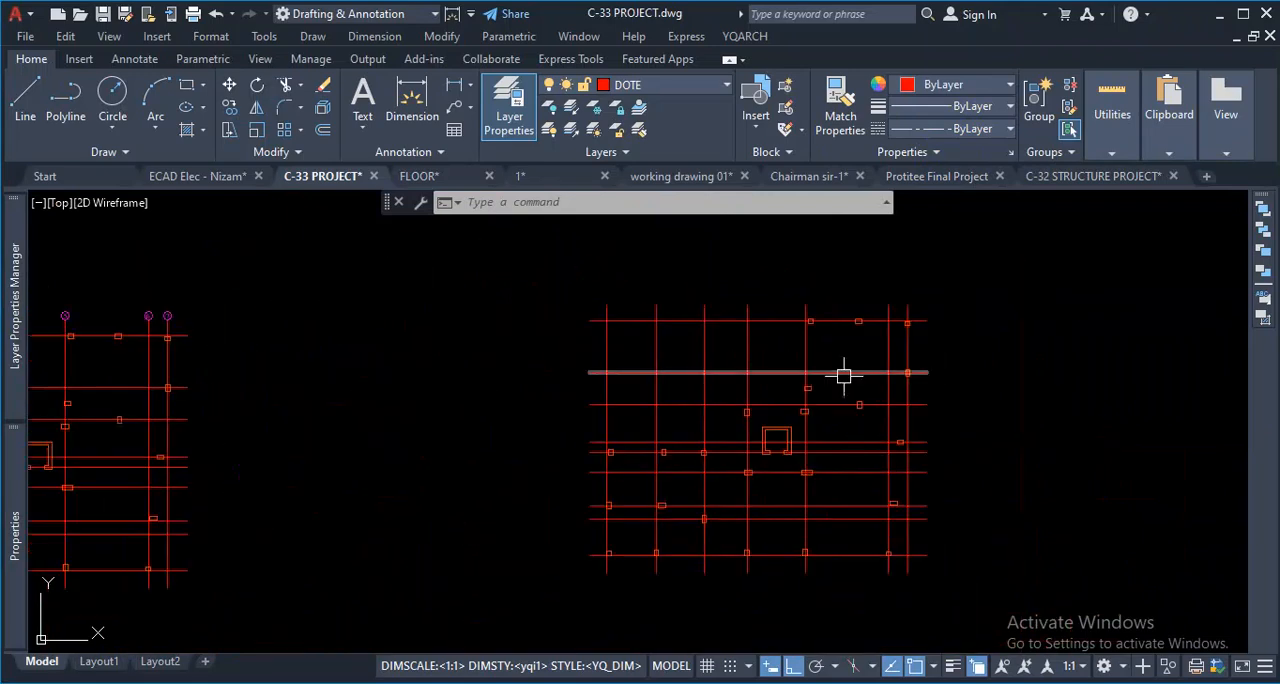
{"action": "scroll", "coordinate": [843, 375], "scroll_direction": "up", "scroll_amount": 2}
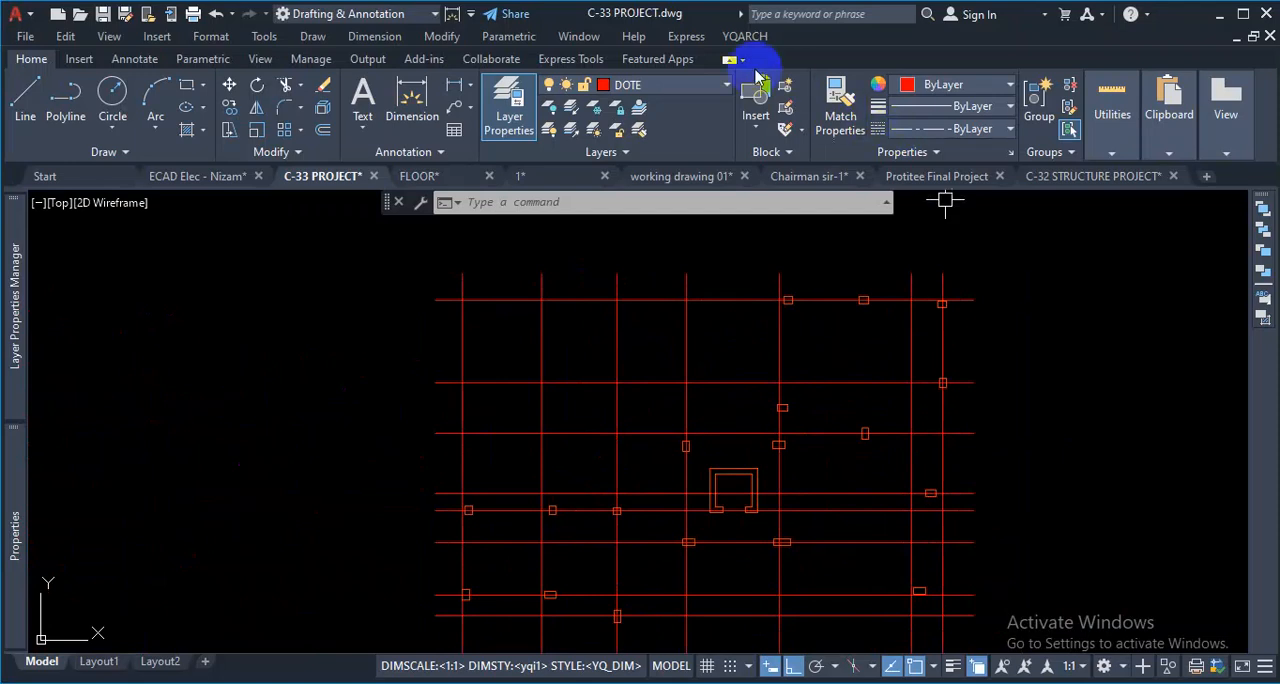
- Arrange YQArch axis symbols and dimensions automatically on all the DOTE lines of the copied column grid
{"action": "left_click", "coordinate": [743, 36]}
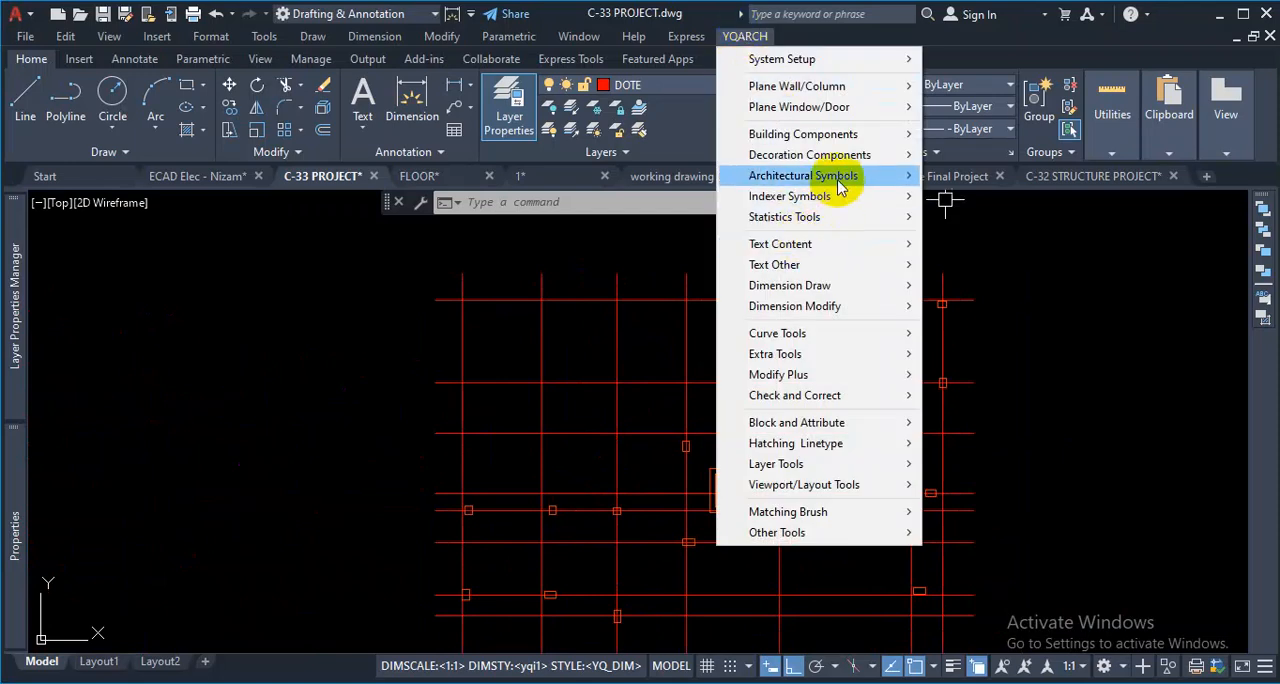
{"action": "mouse_move", "coordinate": [838, 189]}
{"action": "left_click", "coordinate": [1000, 199]}
{"action": "scroll", "coordinate": [885, 349], "scroll_direction": "down", "scroll_amount": 5}
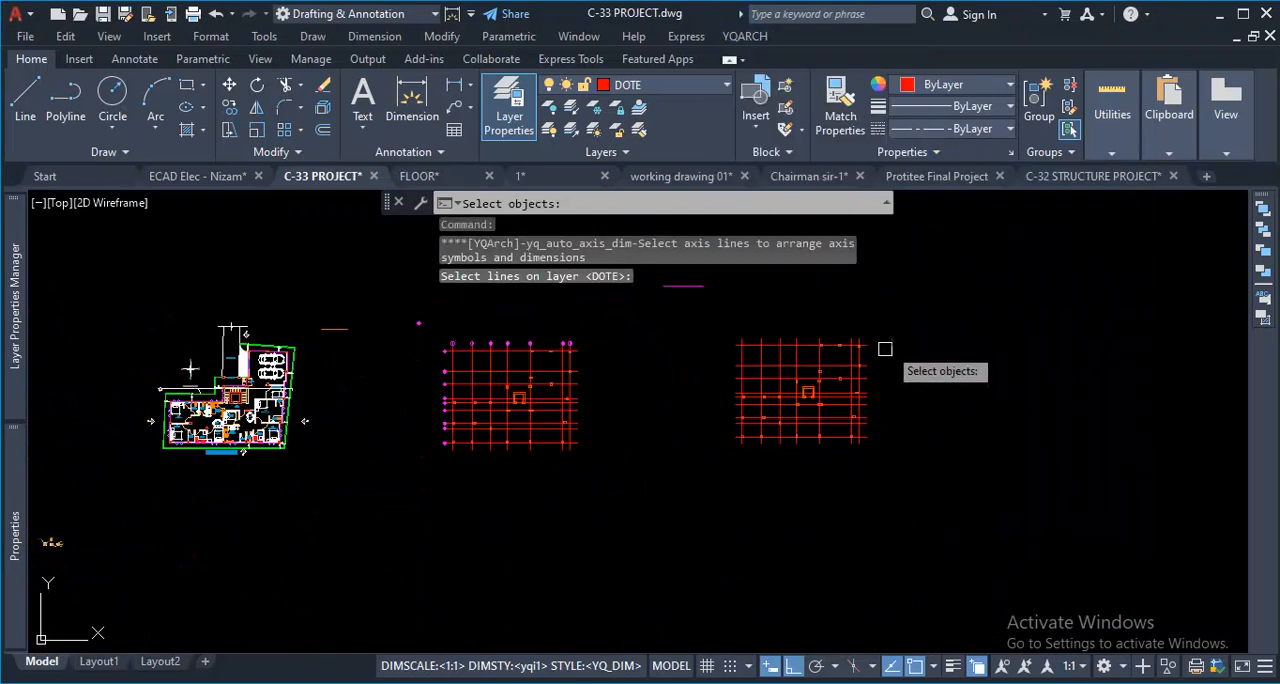
{"action": "scroll", "coordinate": [888, 335], "scroll_direction": "up", "scroll_amount": 2}
{"action": "left_click", "coordinate": [857, 330]}
{"action": "scroll", "coordinate": [810, 365], "scroll_direction": "down", "scroll_amount": 3}
{"action": "left_click", "coordinate": [635, 498]}
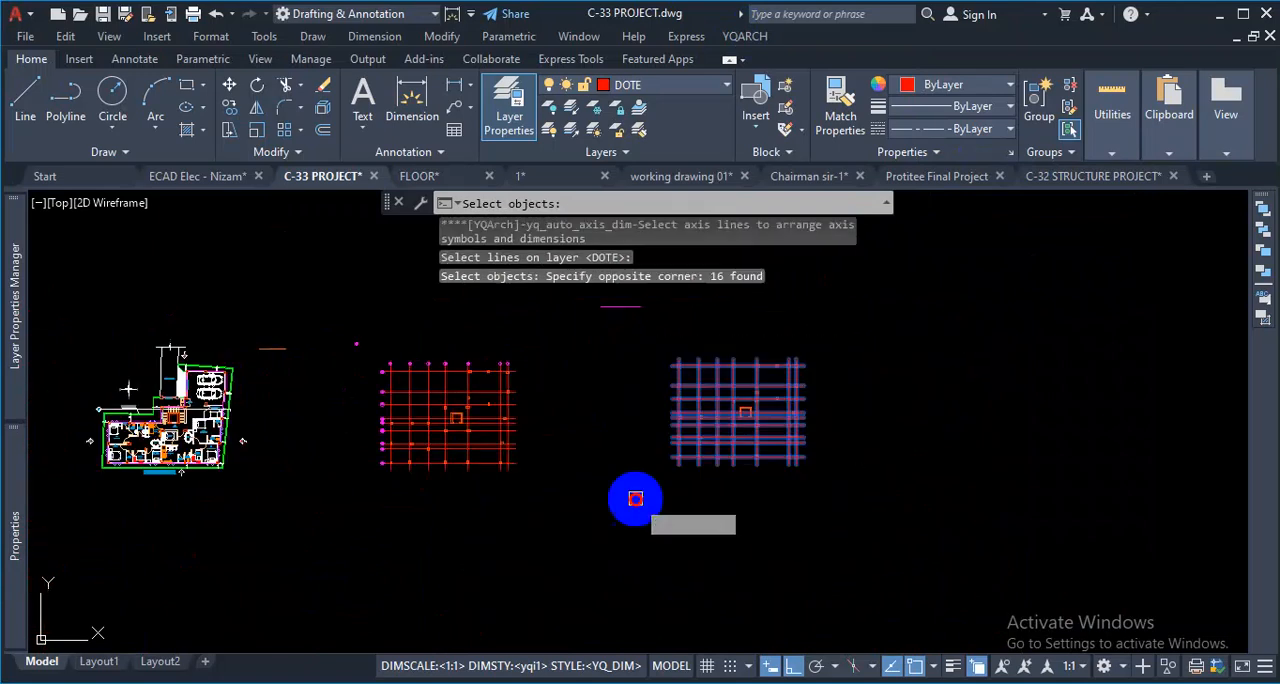
{"action": "key", "text": "Return"}
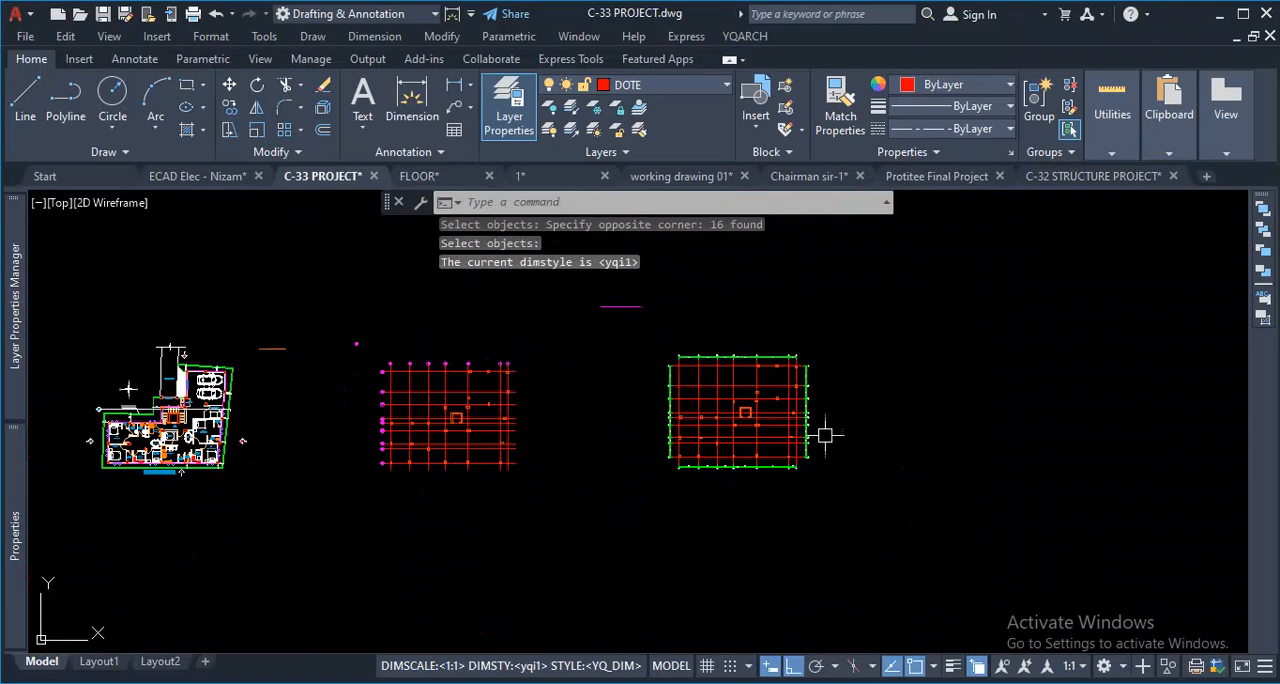
- Examine the numbered axis bubbles and the dimension text along the upper edge of the copied grid, including between axes 4 and 5
{"action": "scroll", "coordinate": [742, 385], "scroll_direction": "up", "scroll_amount": 8}
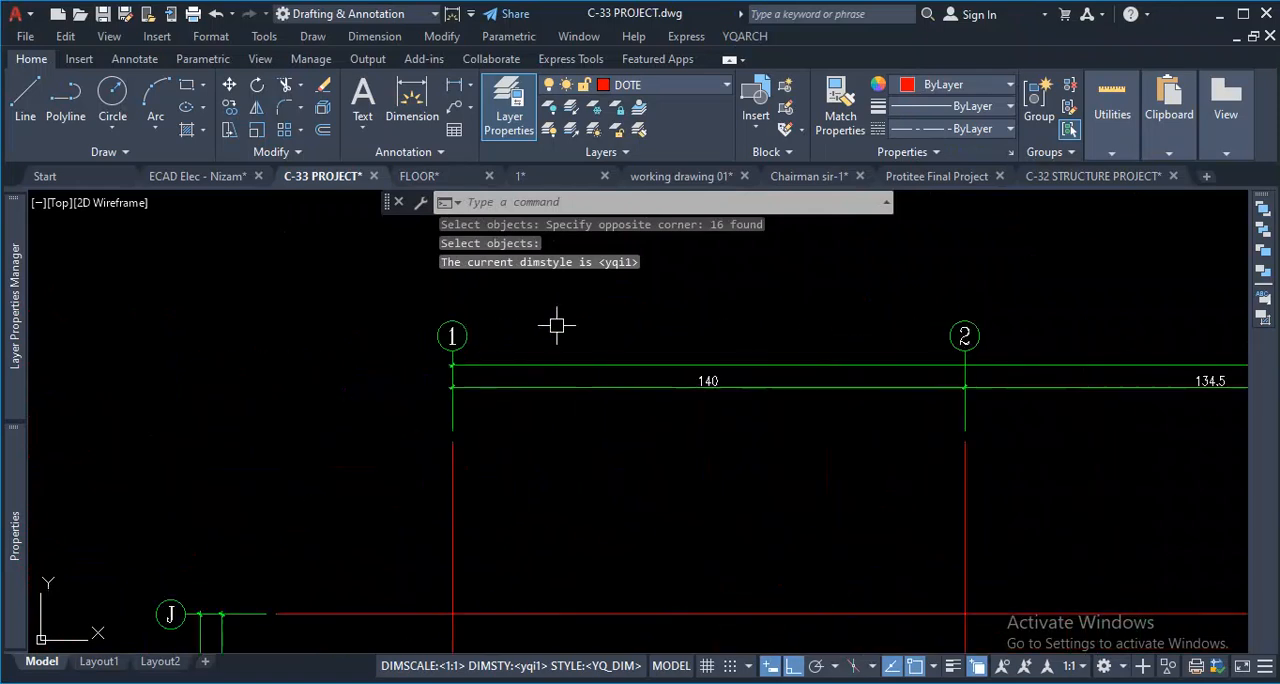
{"action": "scroll", "coordinate": [971, 357], "scroll_direction": "down", "scroll_amount": 5}
{"action": "scroll", "coordinate": [837, 349], "scroll_direction": "up", "scroll_amount": 4}
{"action": "scroll", "coordinate": [837, 349], "scroll_direction": "down", "scroll_amount": 5}
{"action": "scroll", "coordinate": [990, 340], "scroll_direction": "up", "scroll_amount": 8}
{"action": "scroll", "coordinate": [829, 323], "scroll_direction": "down", "scroll_amount": 6}
{"action": "scroll", "coordinate": [688, 308], "scroll_direction": "up", "scroll_amount": 5}
{"action": "scroll", "coordinate": [688, 308], "scroll_direction": "up", "scroll_amount": 3}
{"action": "scroll", "coordinate": [743, 429], "scroll_direction": "down", "scroll_amount": 6}
{"action": "scroll", "coordinate": [480, 400], "scroll_direction": "up", "scroll_amount": 6}
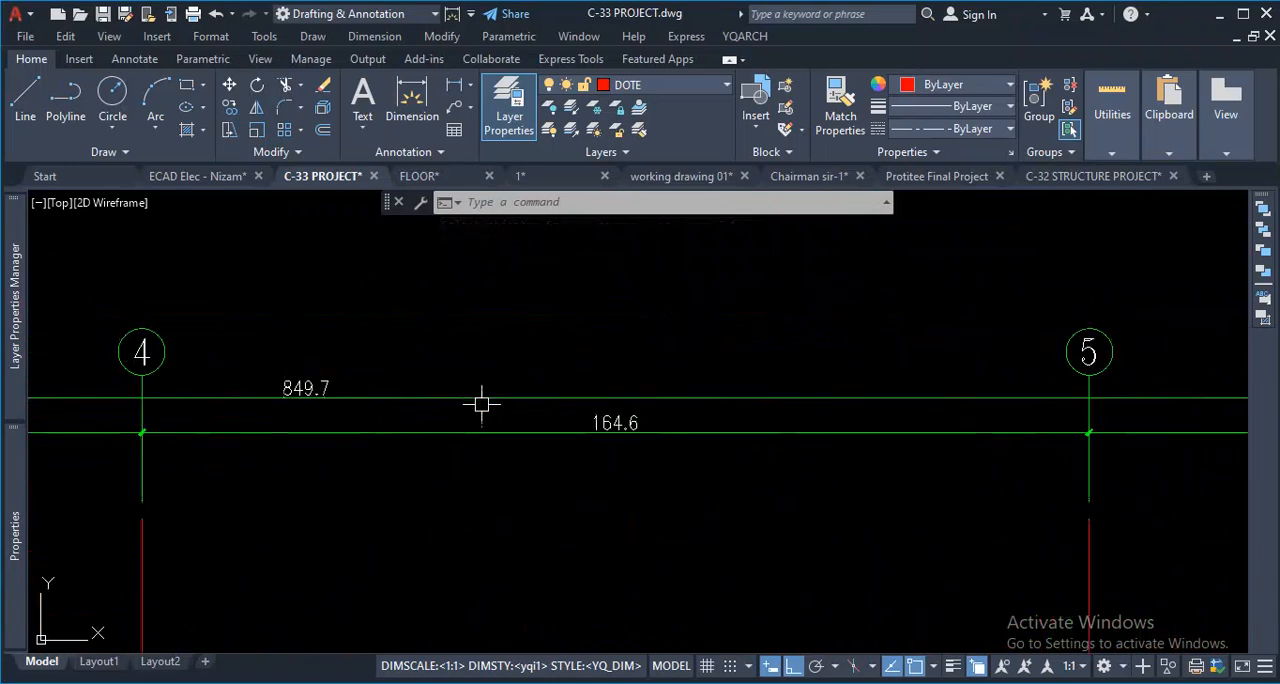
{"action": "scroll", "coordinate": [687, 426], "scroll_direction": "up", "scroll_amount": 2}
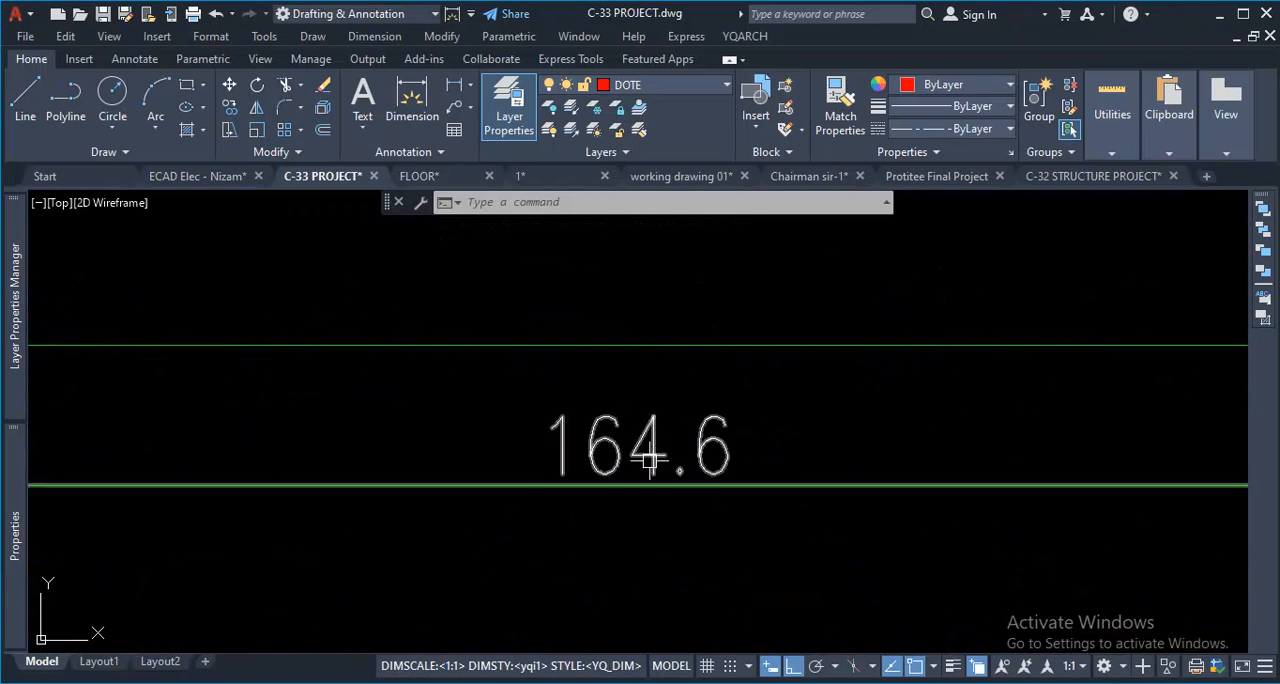
{"action": "mouse_move", "coordinate": [655, 459]}
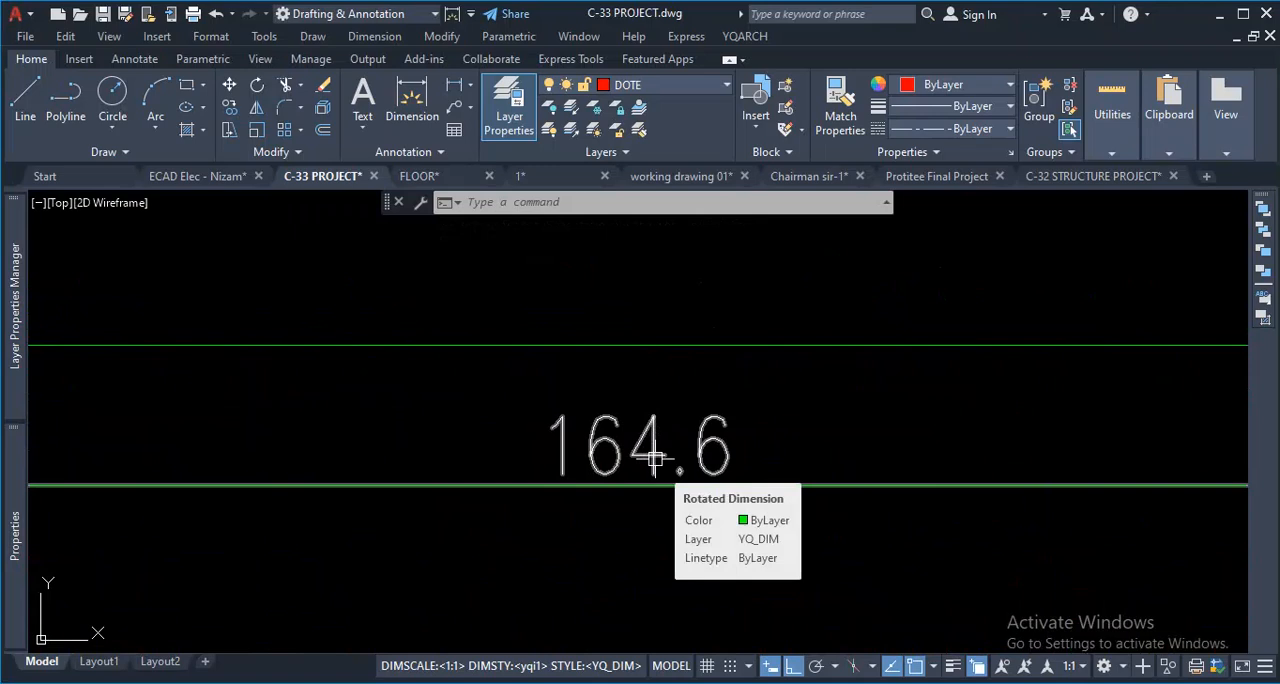
- Compare the axis bubbles, letters and dimensions around the copied grid, from axis 1 round to axes A and B
{"action": "scroll", "coordinate": [655, 459], "scroll_direction": "down", "scroll_amount": 6}
{"action": "scroll", "coordinate": [803, 572], "scroll_direction": "up", "scroll_amount": 2}
{"action": "scroll", "coordinate": [803, 572], "scroll_direction": "up", "scroll_amount": 2}
{"action": "scroll", "coordinate": [766, 517], "scroll_direction": "down", "scroll_amount": 4}
{"action": "scroll", "coordinate": [709, 486], "scroll_direction": "up", "scroll_amount": 1}
{"action": "scroll", "coordinate": [588, 443], "scroll_direction": "up", "scroll_amount": 6}
{"action": "scroll", "coordinate": [550, 391], "scroll_direction": "down", "scroll_amount": 2}
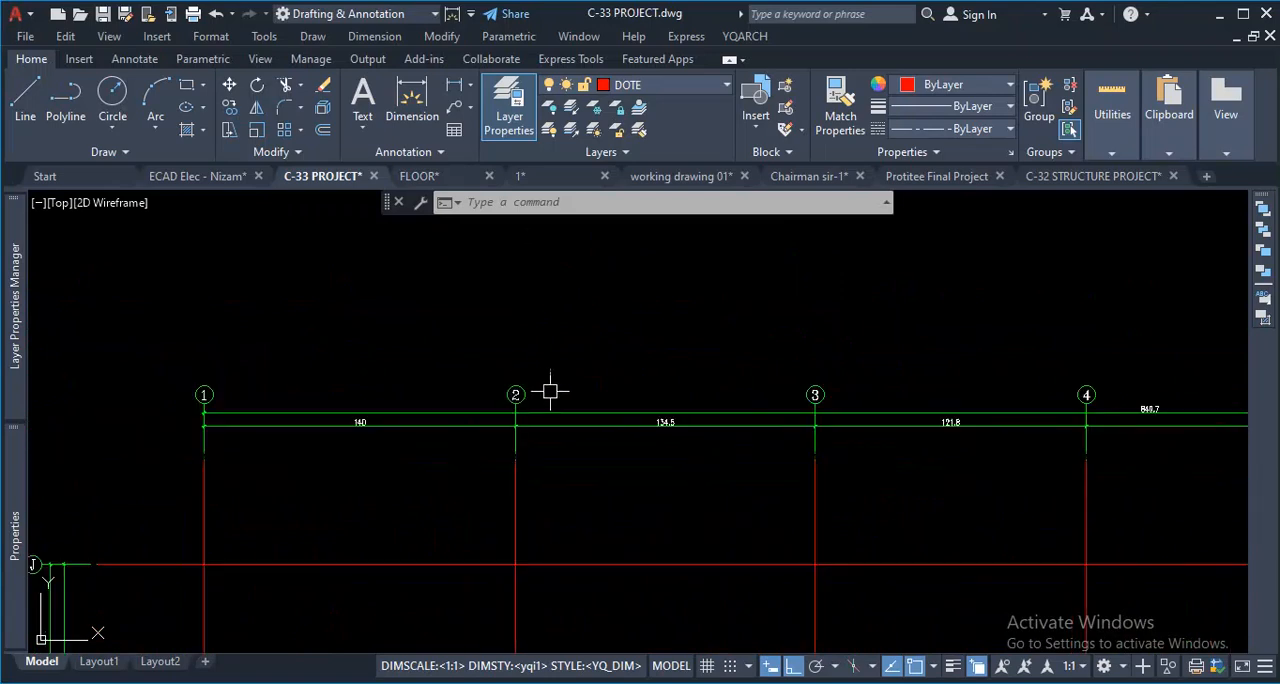
{"action": "scroll", "coordinate": [273, 390], "scroll_direction": "up", "scroll_amount": 2}
{"action": "scroll", "coordinate": [171, 369], "scroll_direction": "up", "scroll_amount": 3}
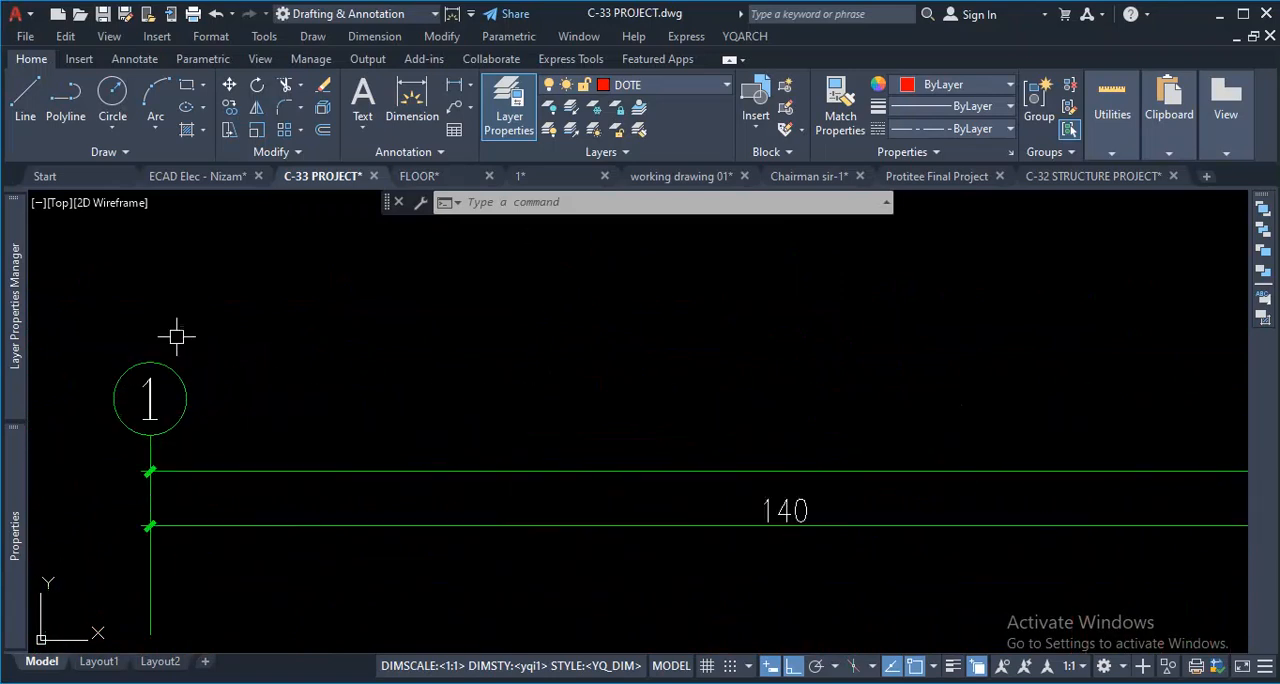
{"action": "scroll", "coordinate": [700, 500], "scroll_direction": "down", "scroll_amount": 5}
{"action": "scroll", "coordinate": [530, 481], "scroll_direction": "up", "scroll_amount": 5}
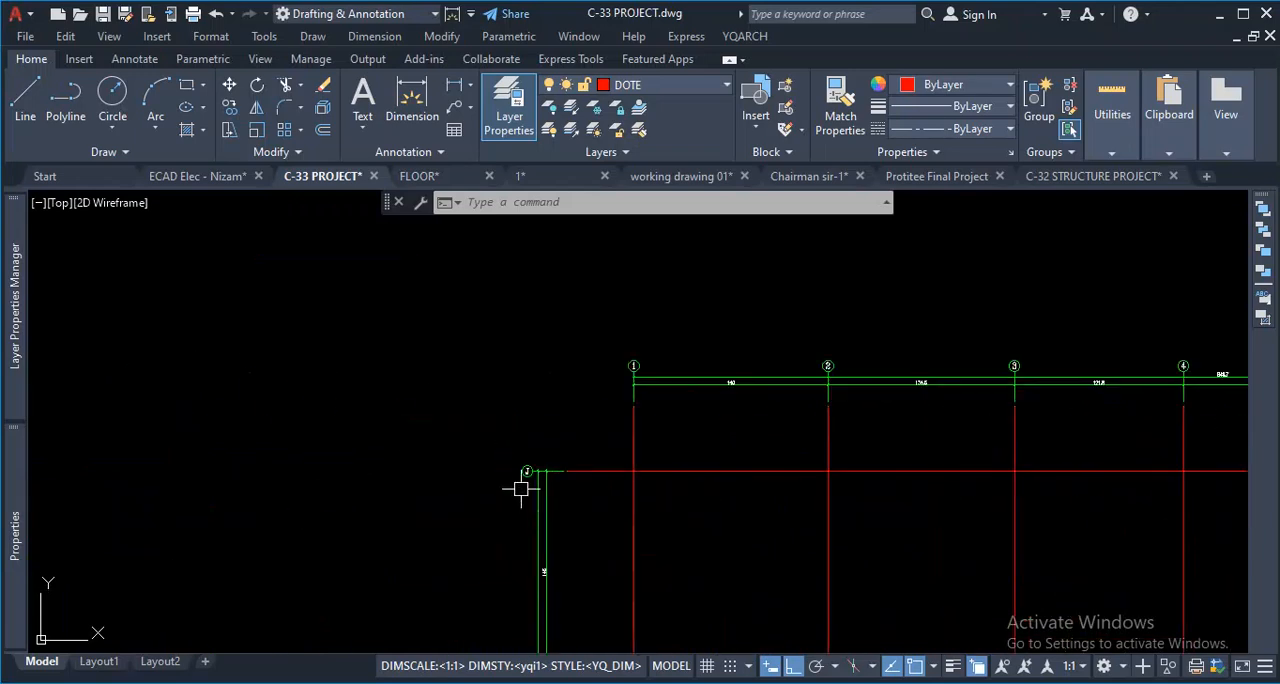
{"action": "scroll", "coordinate": [520, 420], "scroll_direction": "down", "scroll_amount": 5}
{"action": "scroll", "coordinate": [585, 557], "scroll_direction": "up", "scroll_amount": 3}
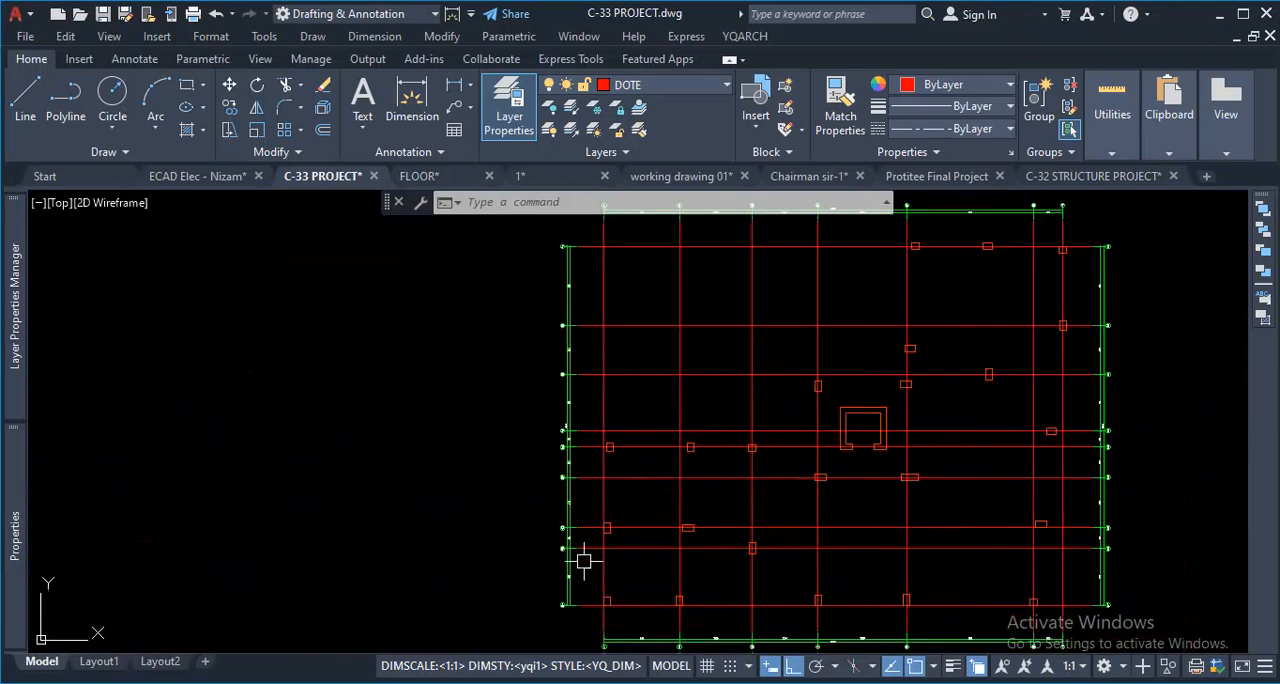
{"action": "scroll", "coordinate": [523, 613], "scroll_direction": "up", "scroll_amount": 3}
{"action": "scroll", "coordinate": [563, 394], "scroll_direction": "down", "scroll_amount": 6}
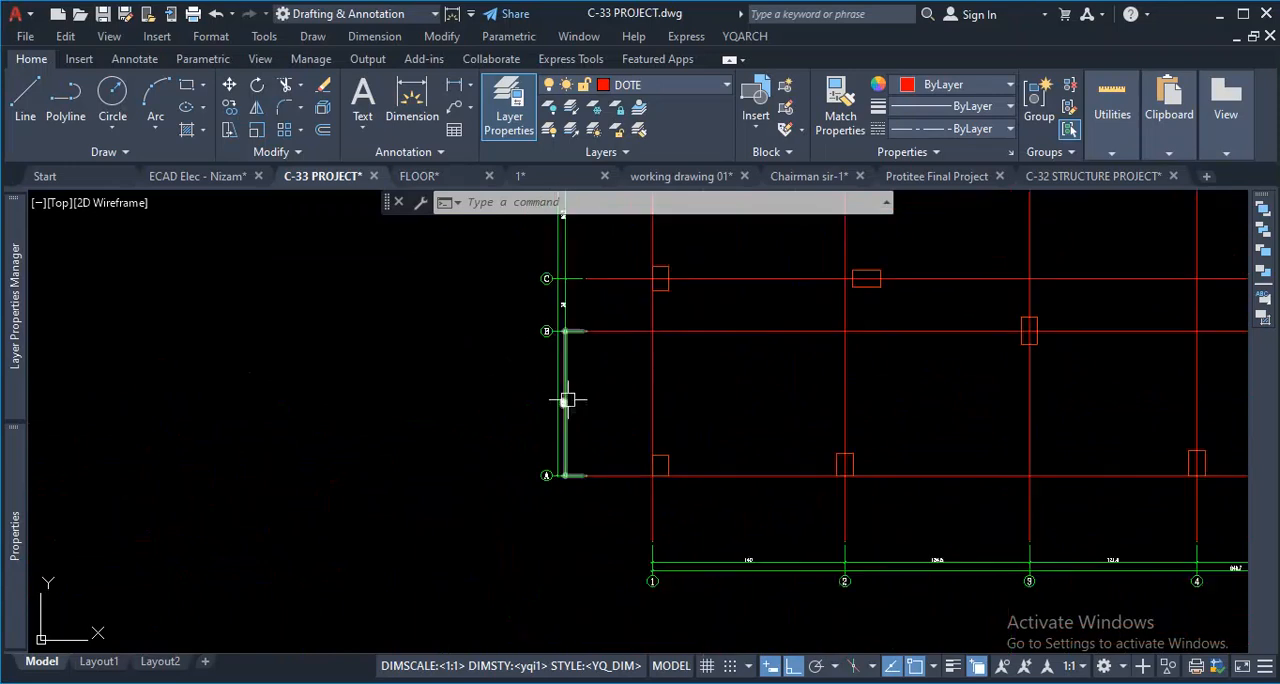
{"action": "scroll", "coordinate": [653, 390], "scroll_direction": "up", "scroll_amount": 4}
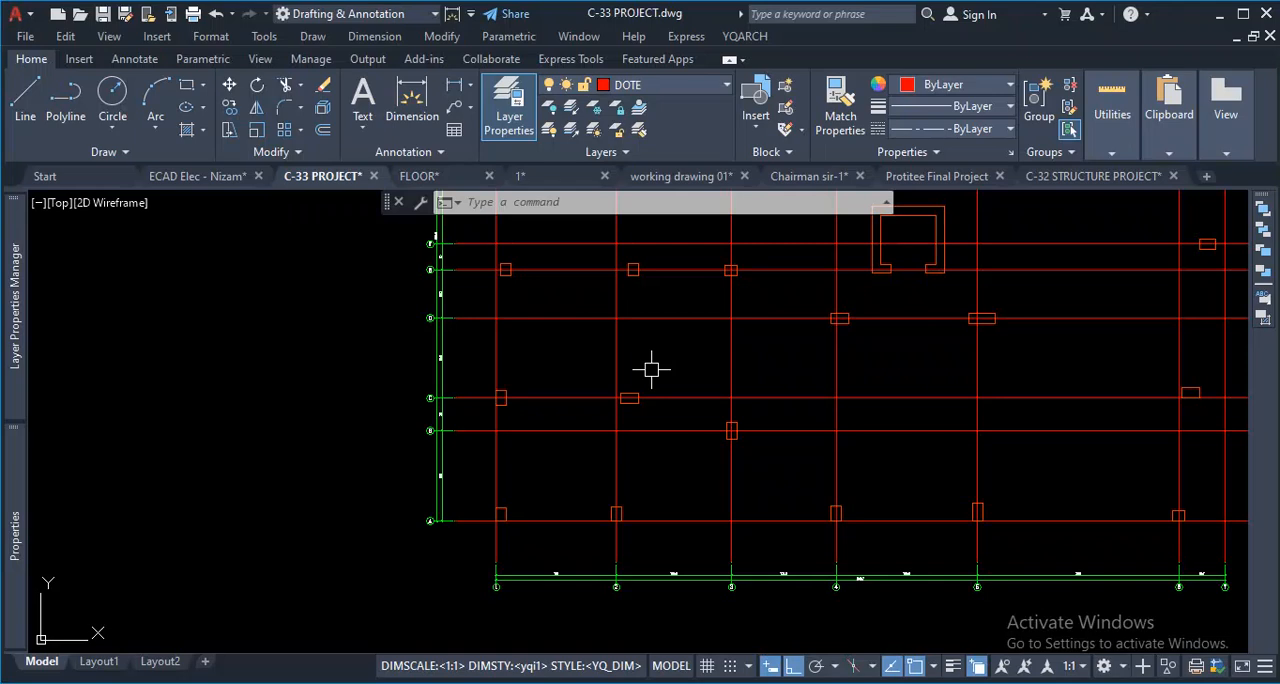
- Check the size of the bubble letters and dimension text at axes A, B and C of the copied grid
{"action": "key", "text": "Escape"}
{"action": "scroll", "coordinate": [420, 534], "scroll_direction": "up", "scroll_amount": 10}
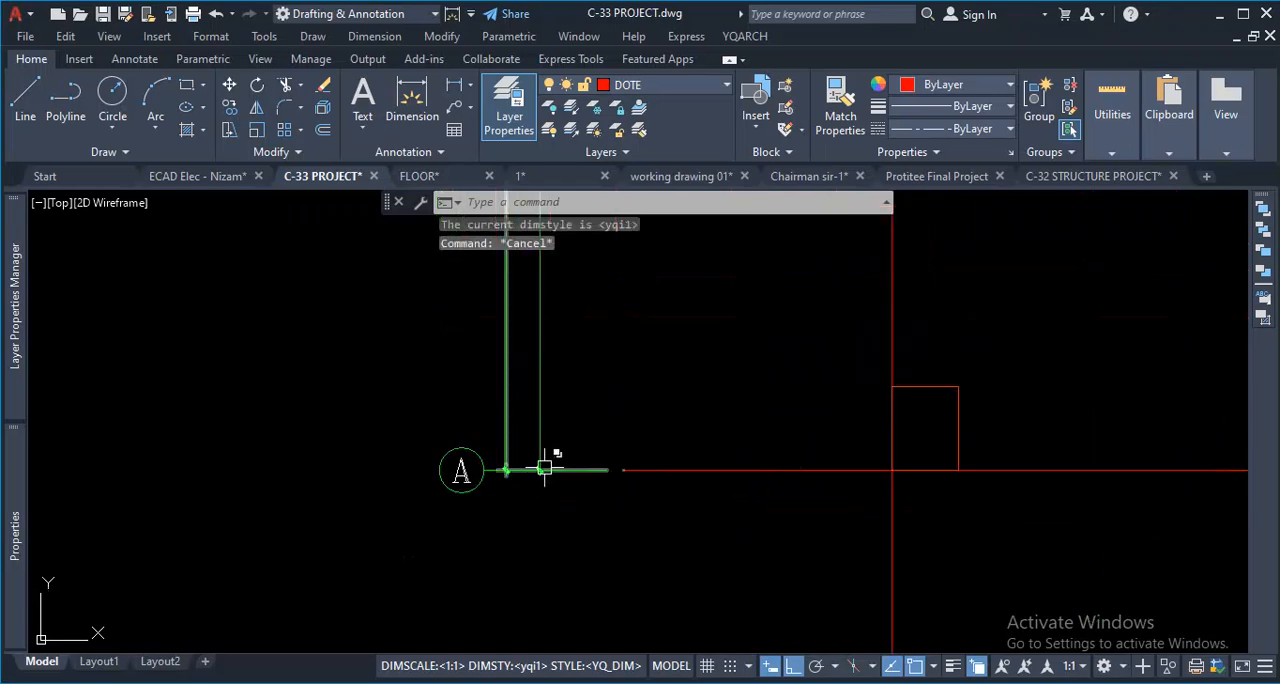
{"action": "key", "text": "ctrl+1"}
{"action": "left_click", "coordinate": [325, 514]}
{"action": "mouse_move", "coordinate": [345, 307]}
{"action": "left_mouse_down"}
{"action": "mouse_move", "coordinate": [197, 446]}
{"action": "mouse_move", "coordinate": [504, 402]}
{"action": "mouse_move", "coordinate": [370, 286]}
{"action": "left_mouse_up"}
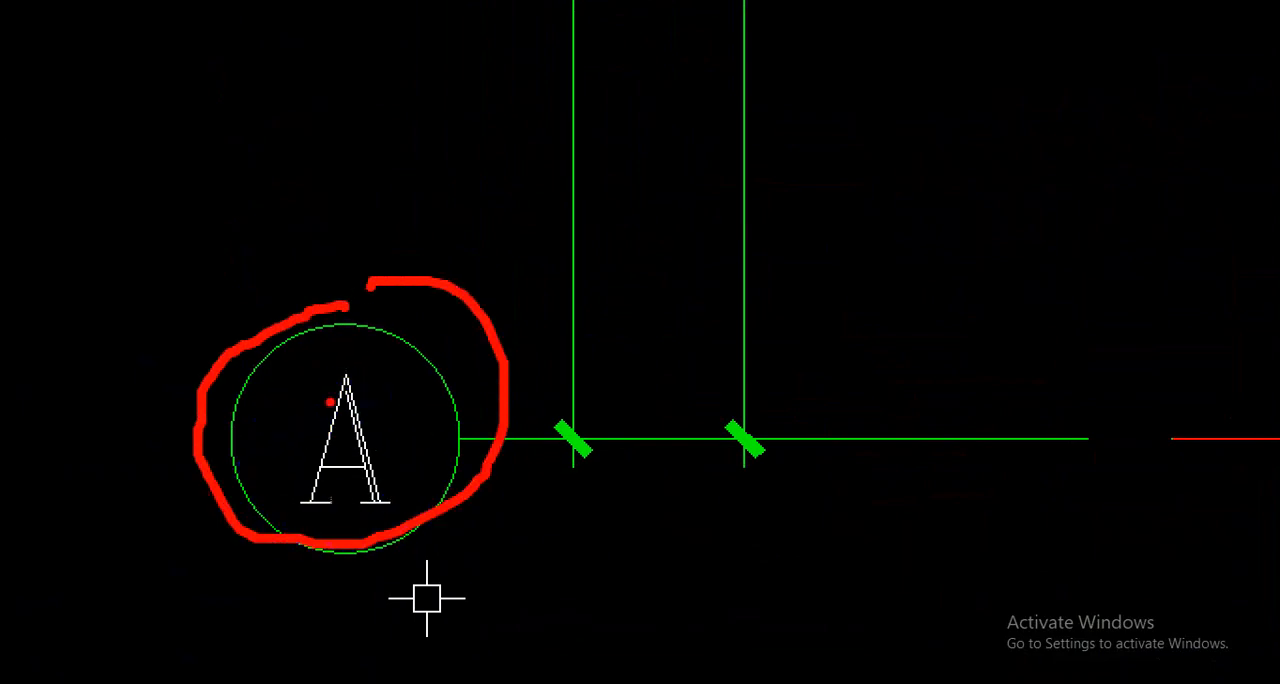
{"action": "mouse_move", "coordinate": [345, 383]}
{"action": "left_mouse_down"}
{"action": "mouse_move", "coordinate": [309, 491]}
{"action": "mouse_move", "coordinate": [329, 437]}
{"action": "mouse_move", "coordinate": [364, 476]}
{"action": "left_mouse_up"}
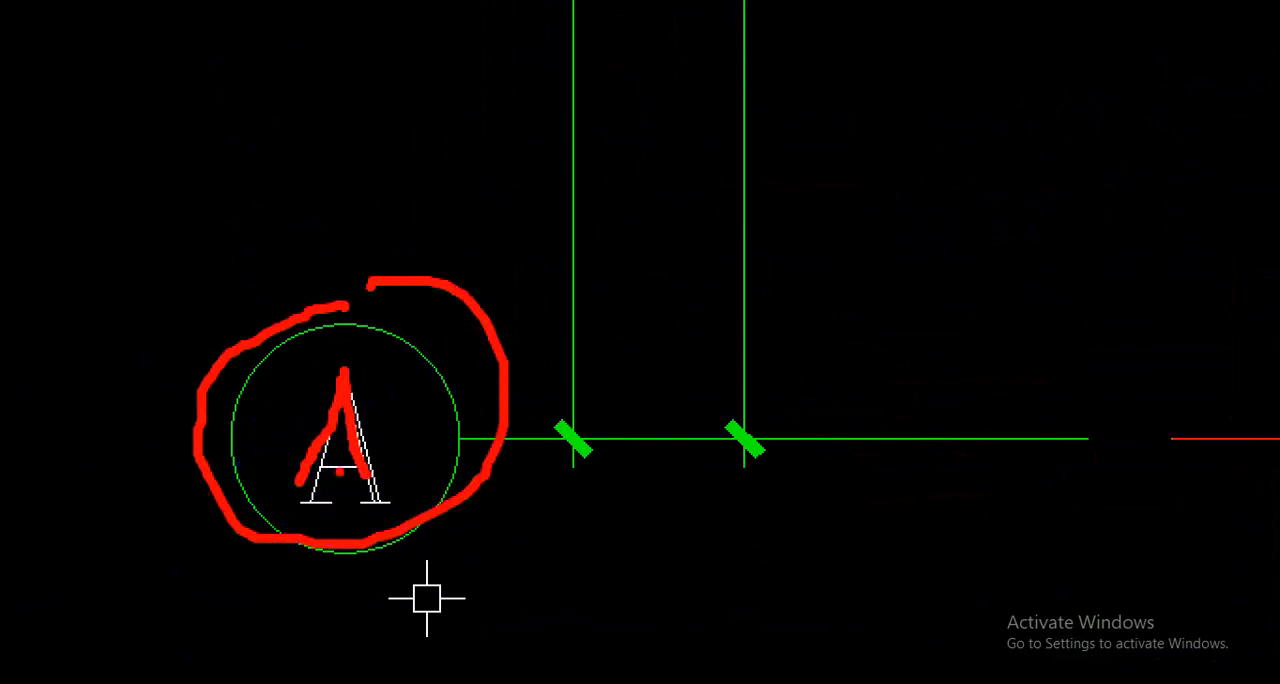
{"action": "key", "text": "Escape"}
{"action": "scroll", "coordinate": [463, 409], "scroll_direction": "up", "scroll_amount": 6}
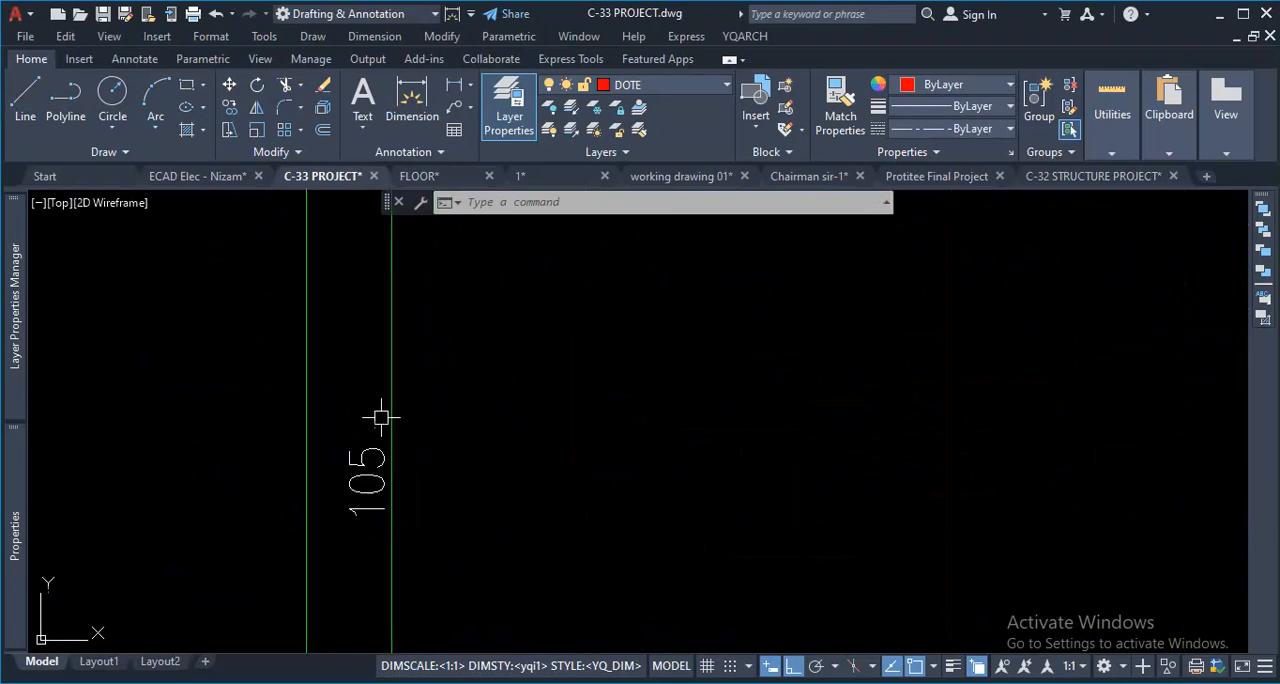
{"action": "scroll", "coordinate": [432, 470], "scroll_direction": "down", "scroll_amount": 8}
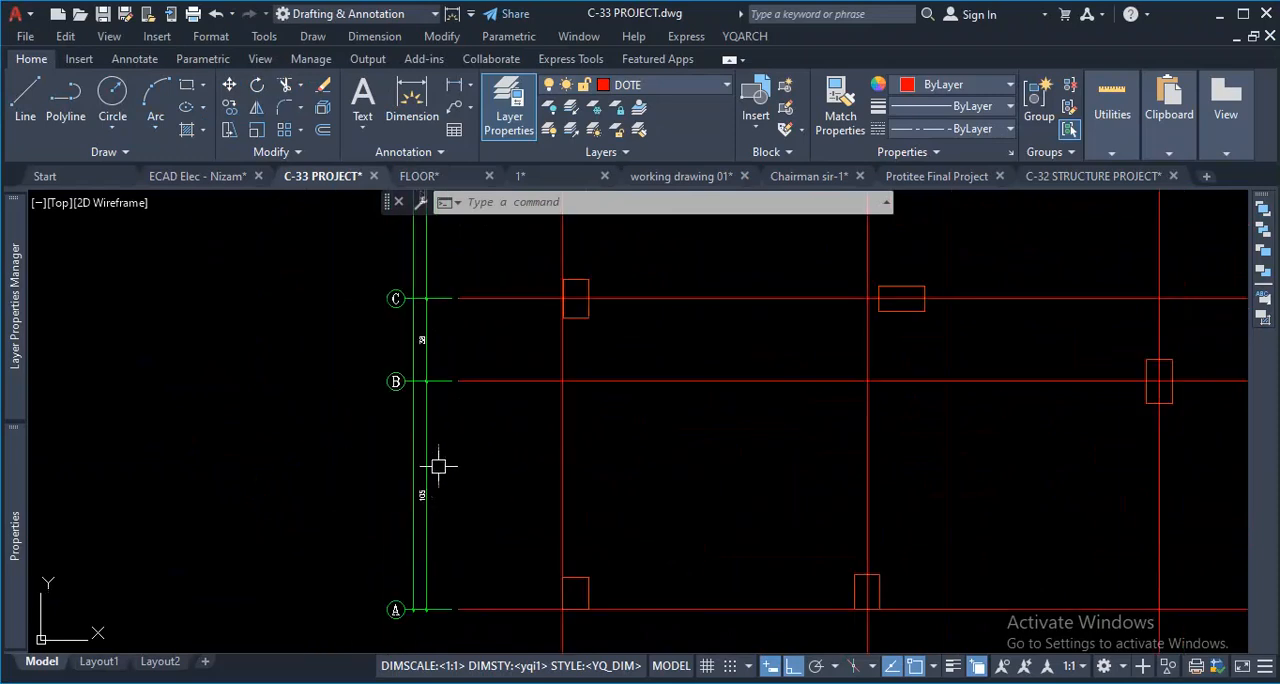
{"action": "scroll", "coordinate": [420, 309], "scroll_direction": "up", "scroll_amount": 4}
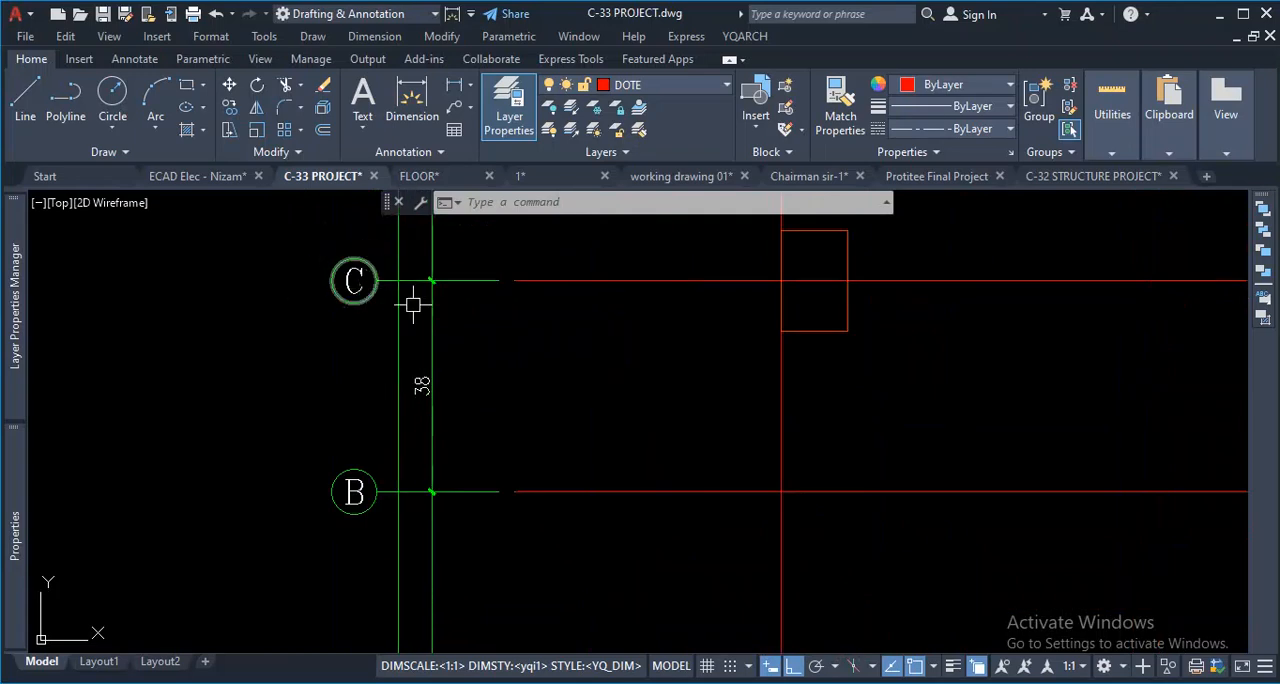
{"action": "scroll", "coordinate": [391, 403], "scroll_direction": "down", "scroll_amount": 2}
{"action": "scroll", "coordinate": [371, 452], "scroll_direction": "up", "scroll_amount": 4}
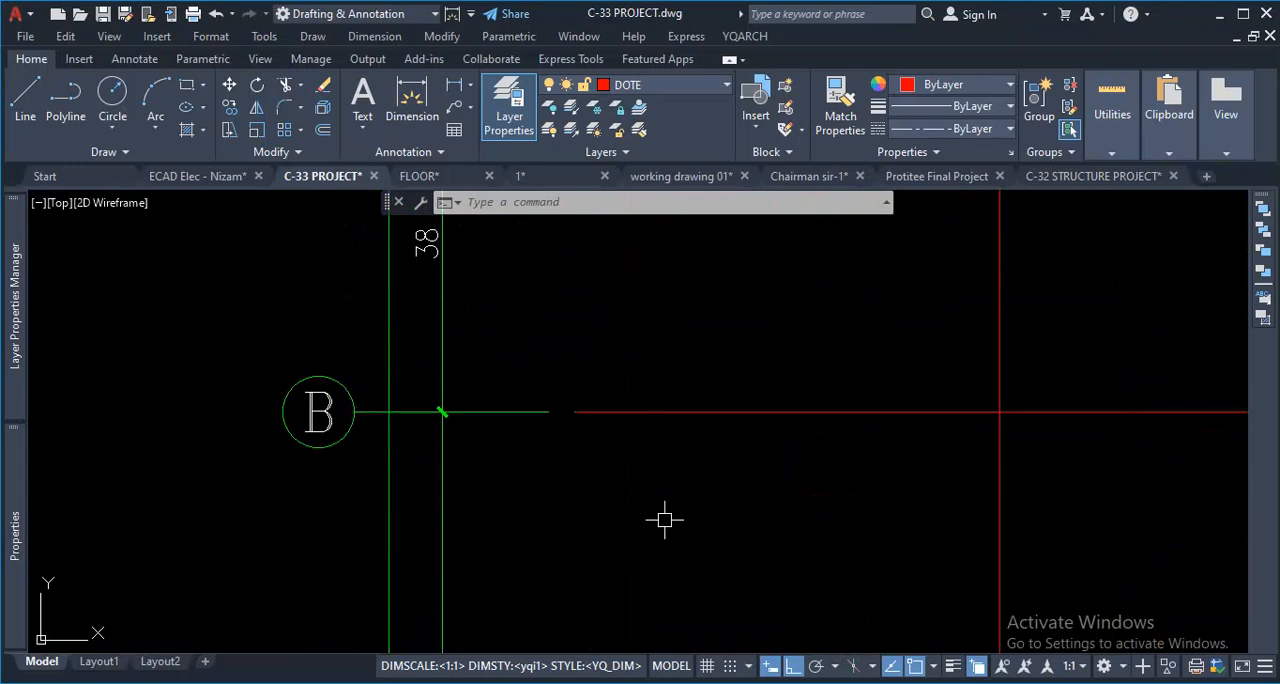
- Undo the arrangement of axis symbols and dimensions on the copied grid
{"action": "key", "text": "ctrl+z"}
{"action": "key", "text": "ctrl+z"}
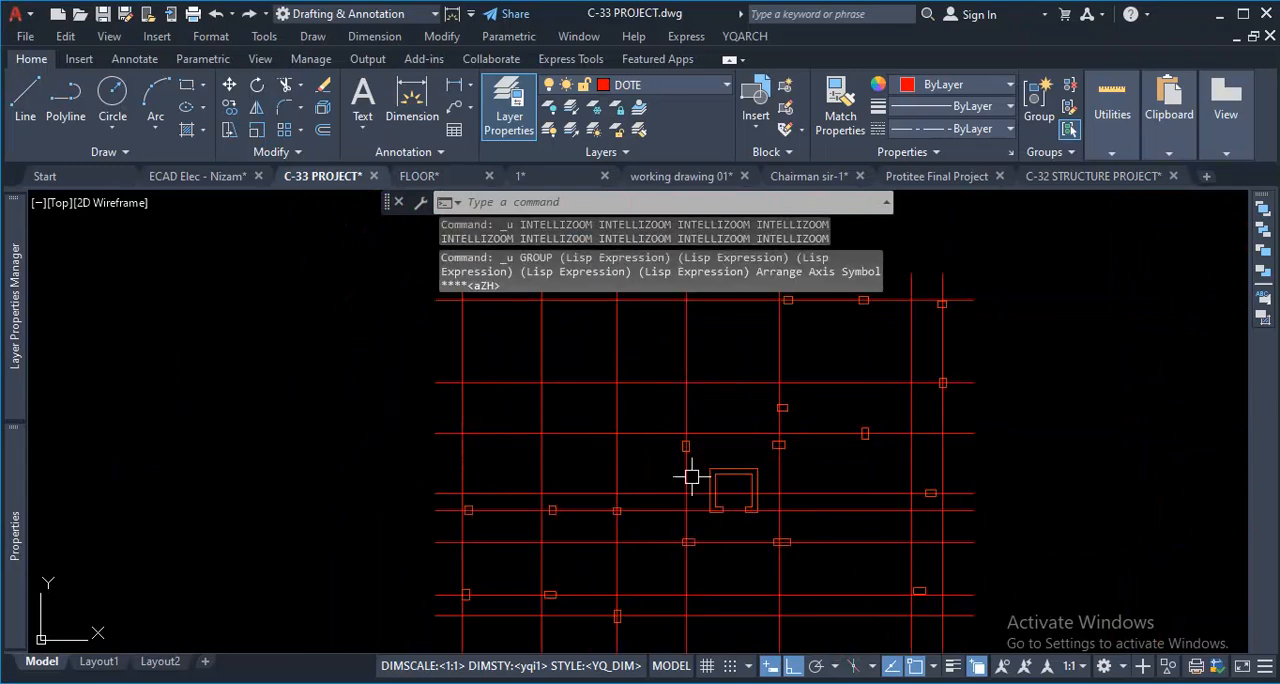
- Open the YQArch system settings file config.txt in Notepad
{"action": "left_click", "coordinate": [745, 36]}
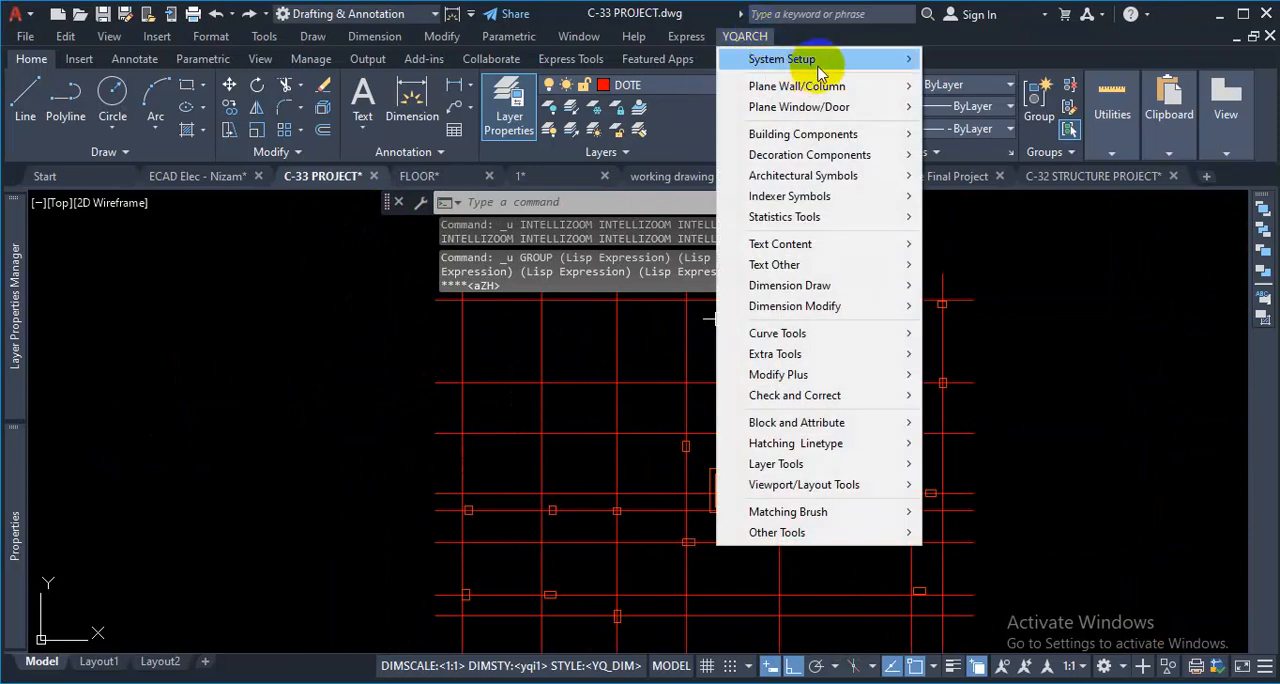
{"action": "mouse_move", "coordinate": [836, 64]}
{"action": "left_click", "coordinate": [962, 60]}
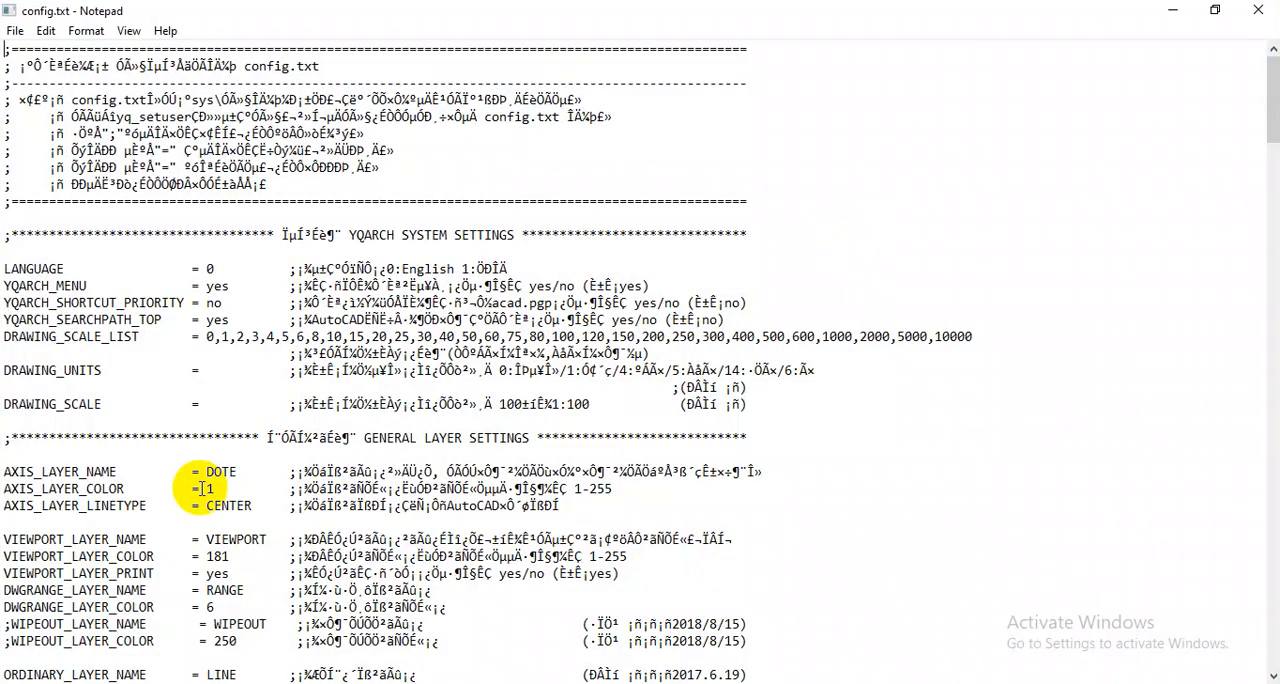
- Set SYMBOL_AXIS_TEXT_HEIGHT to 12 in the SYMBOL AXIS SETTING section of config.txt
{"action": "scroll", "coordinate": [202, 488], "scroll_direction": "down", "scroll_amount": 9}
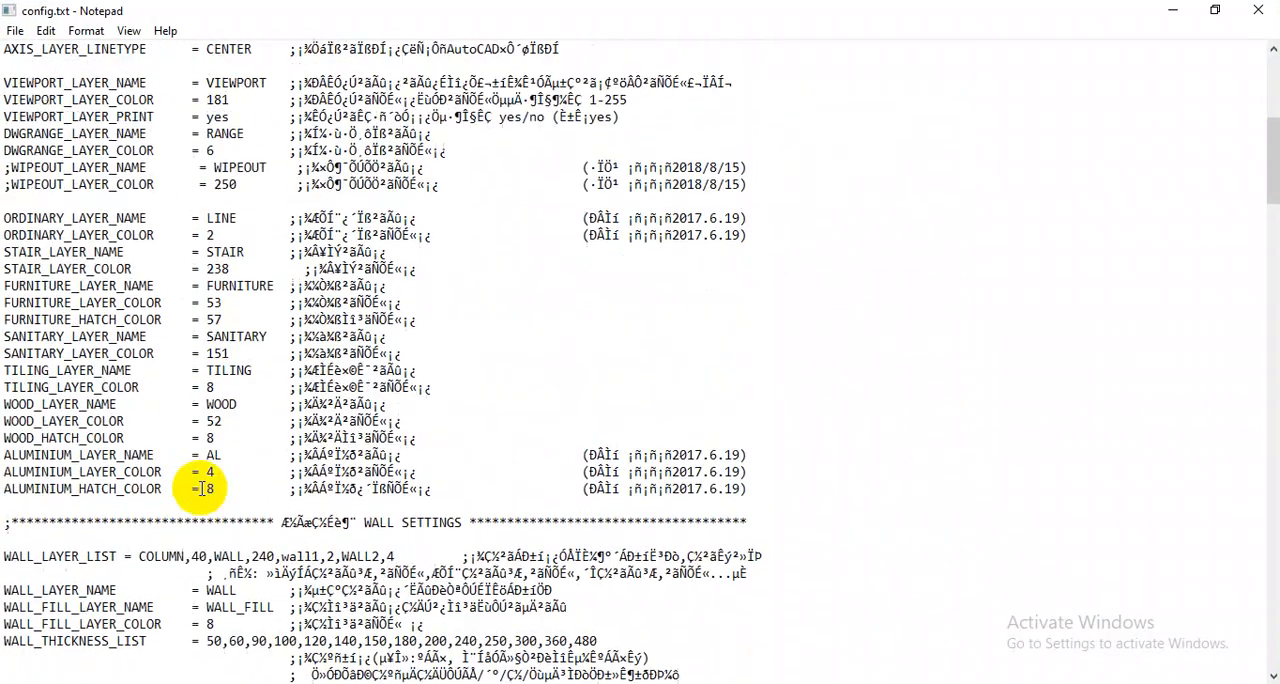
{"action": "scroll", "coordinate": [202, 488], "scroll_direction": "up", "scroll_amount": 8}
{"action": "scroll", "coordinate": [202, 488], "scroll_direction": "down", "scroll_amount": 16}
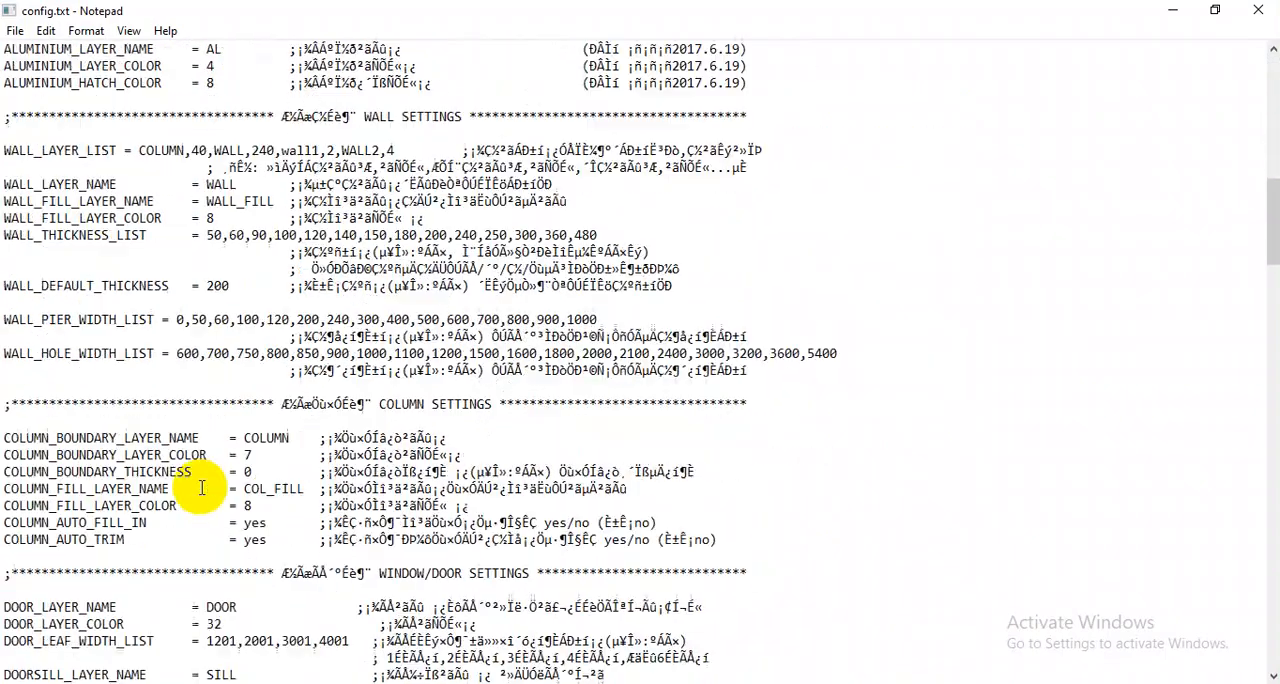
{"action": "scroll", "coordinate": [202, 488], "scroll_direction": "down", "scroll_amount": 15}
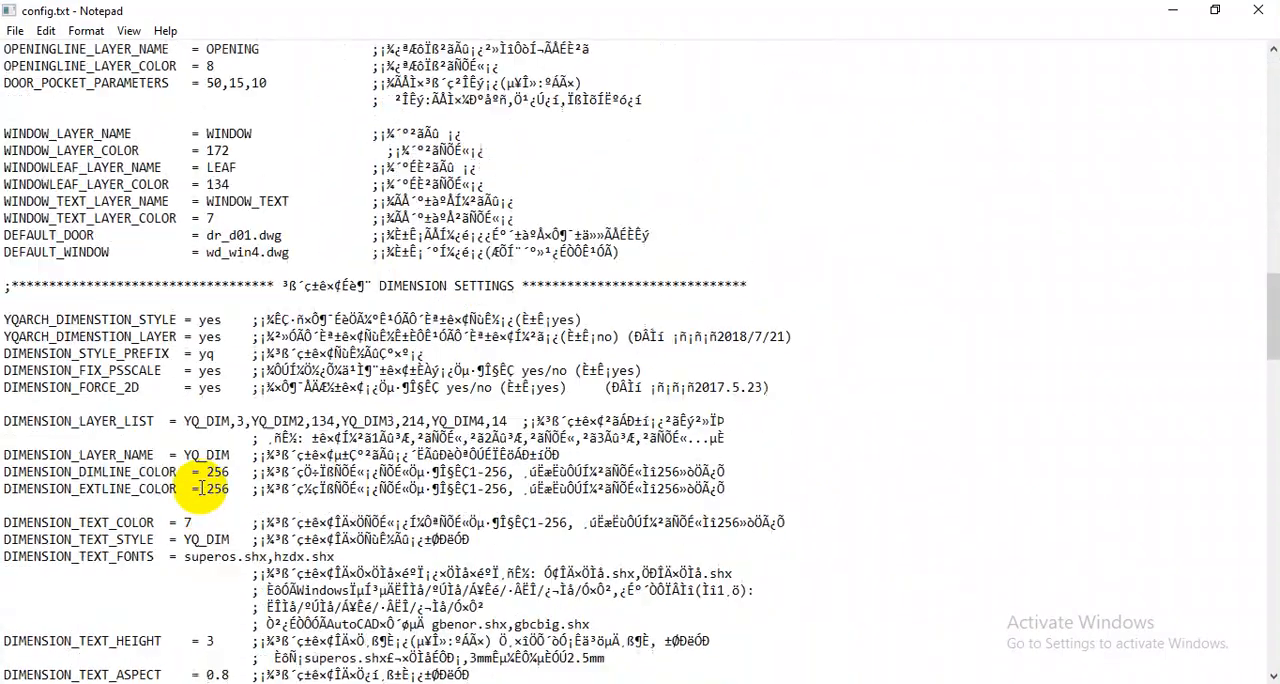
{"action": "scroll", "coordinate": [202, 488], "scroll_direction": "down", "scroll_amount": 11}
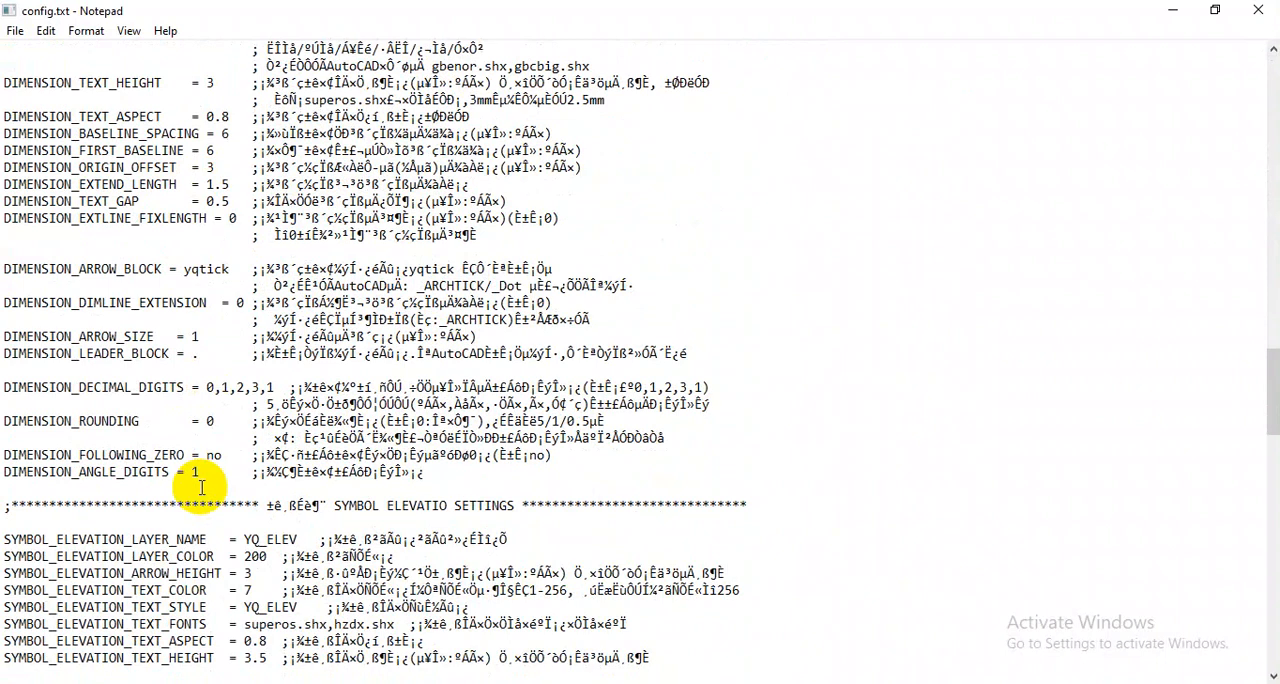
{"action": "scroll", "coordinate": [202, 488], "scroll_direction": "down", "scroll_amount": 4}
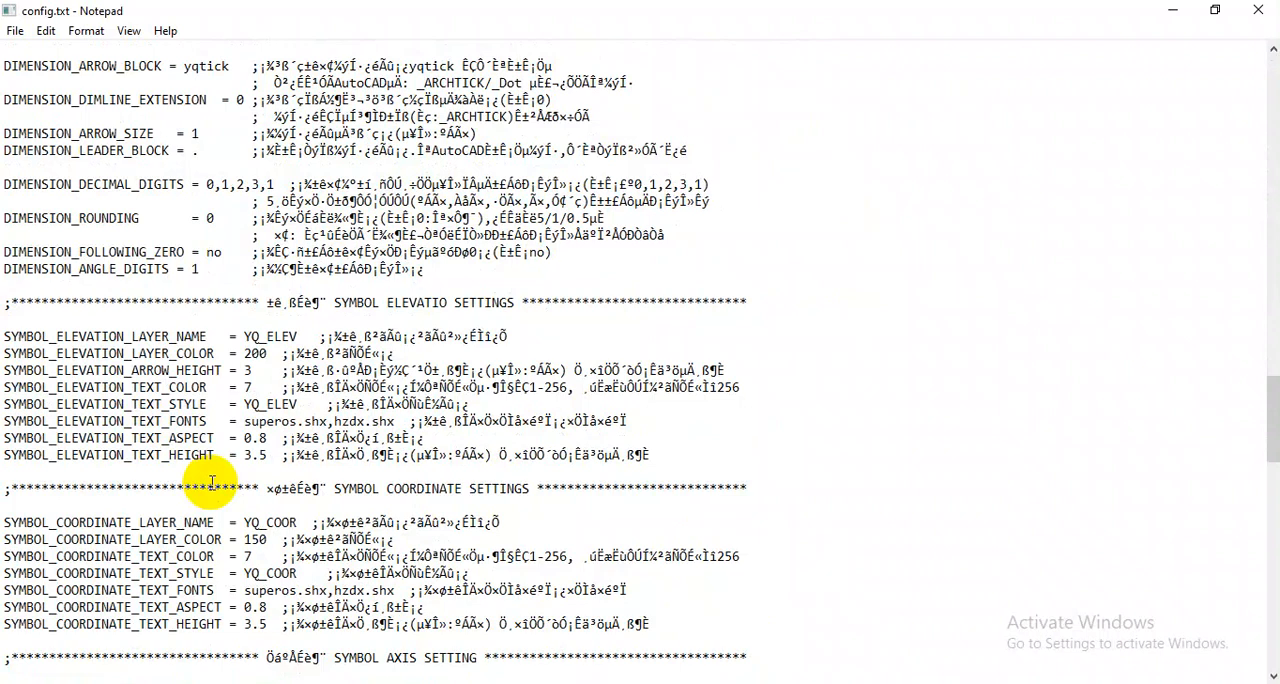
{"action": "scroll", "coordinate": [212, 484], "scroll_direction": "down", "scroll_amount": 1}
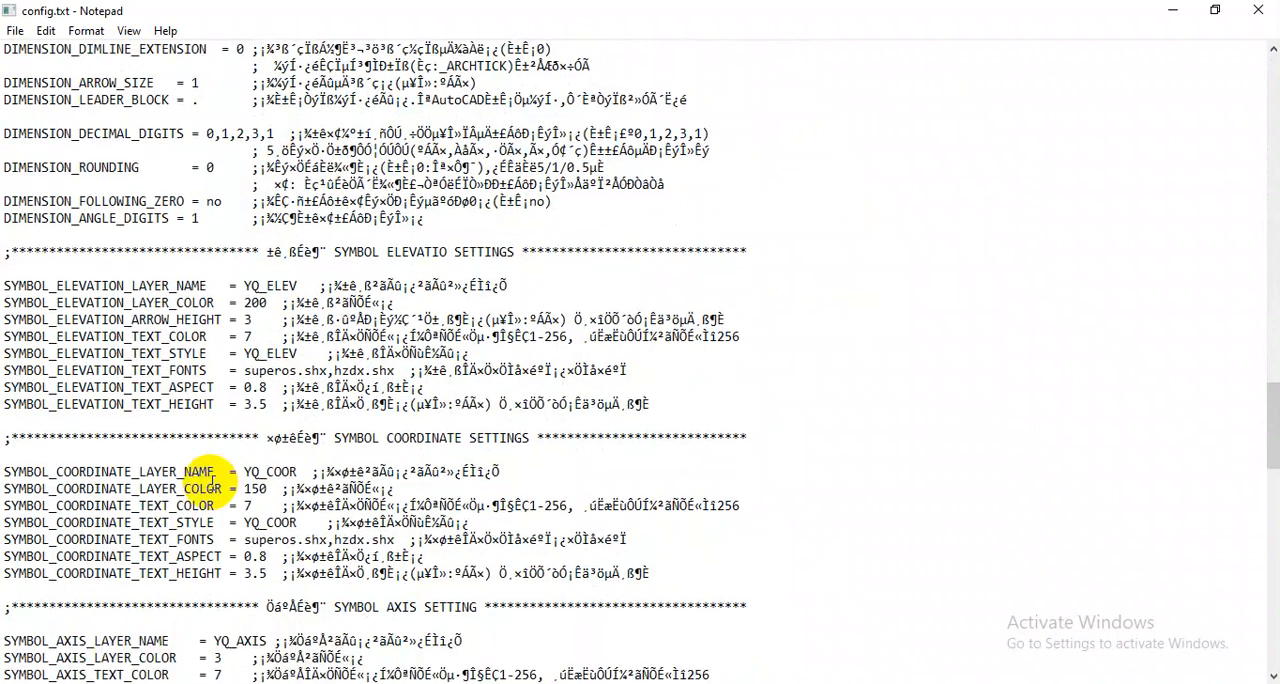
{"action": "scroll", "coordinate": [212, 484], "scroll_direction": "down", "scroll_amount": 5}
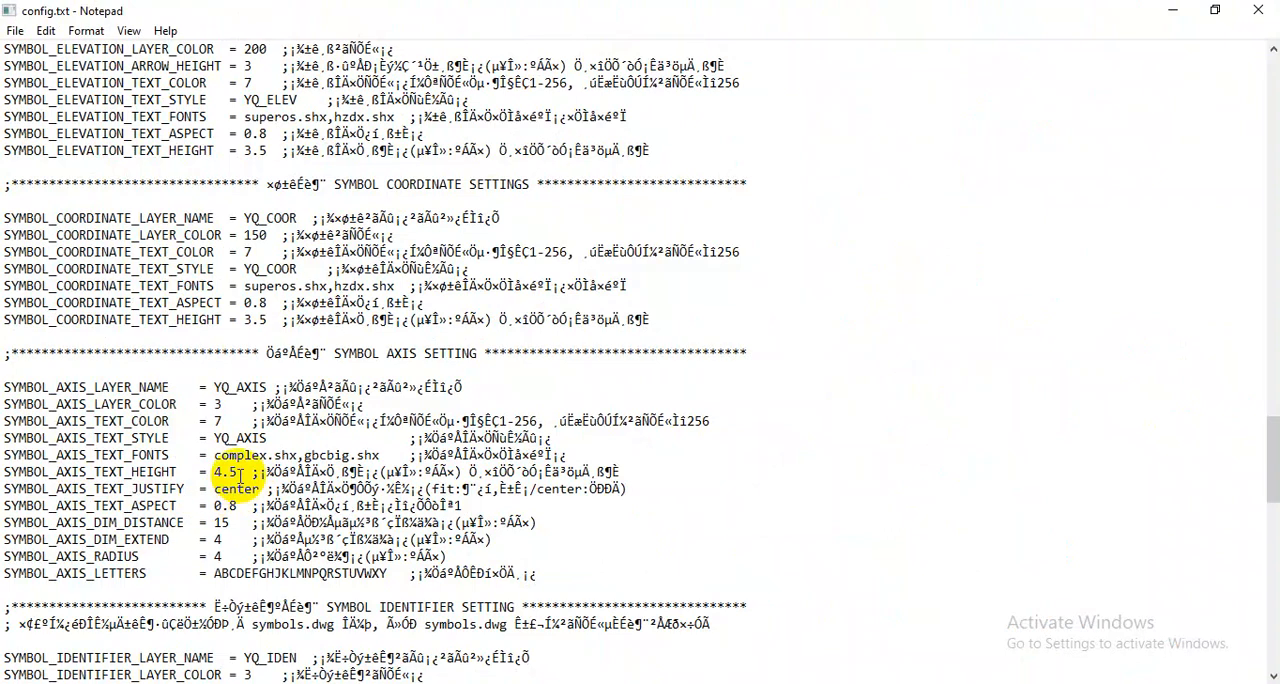
{"action": "left_click_drag", "start_coordinate": [238, 473], "coordinate": [201, 478]}
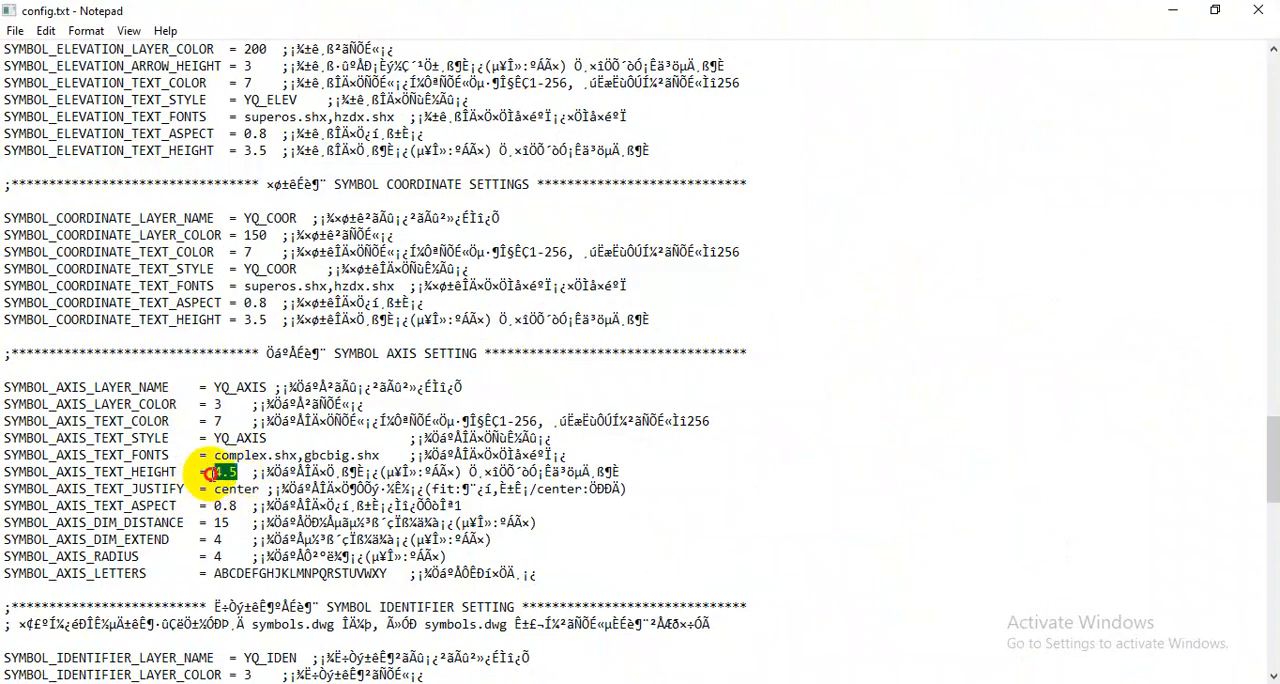
{"action": "type", "text": "12"}
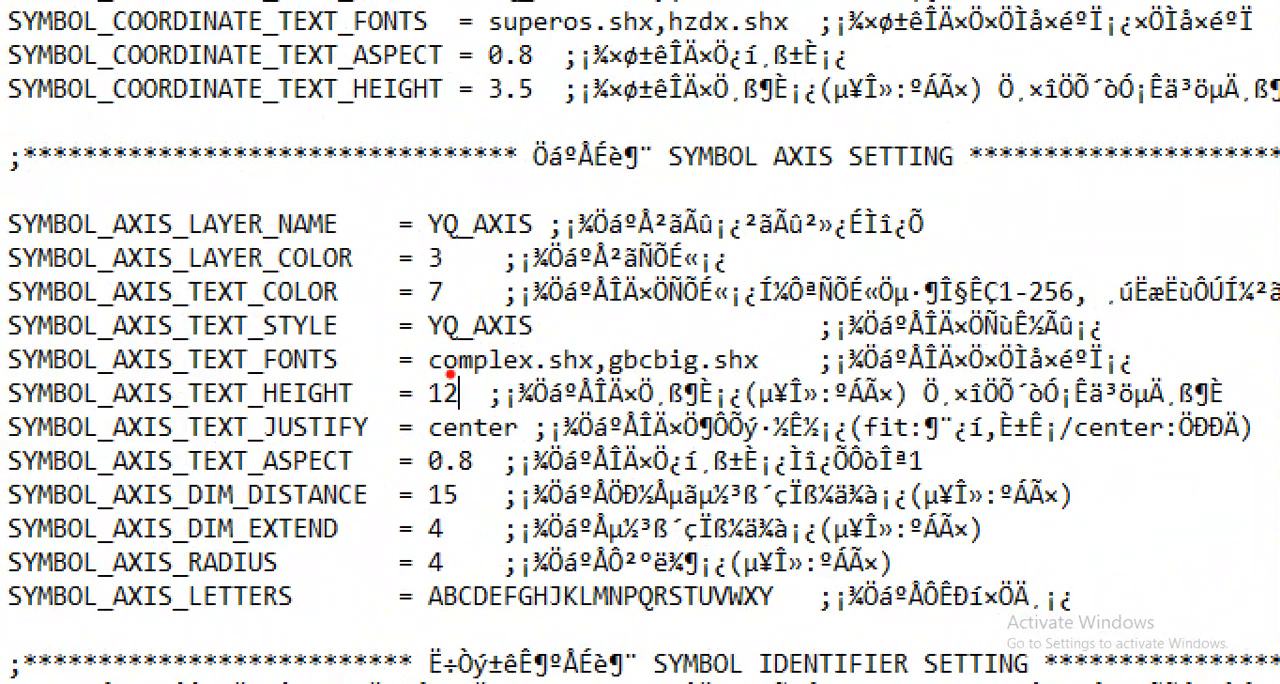
{"action": "mouse_move", "coordinate": [403, 163]}
{"action": "left_mouse_down"}
{"action": "mouse_move", "coordinate": [383, 173]}
{"action": "mouse_move", "coordinate": [441, 177]}
{"action": "mouse_move", "coordinate": [371, 156]}
{"action": "left_mouse_up"}
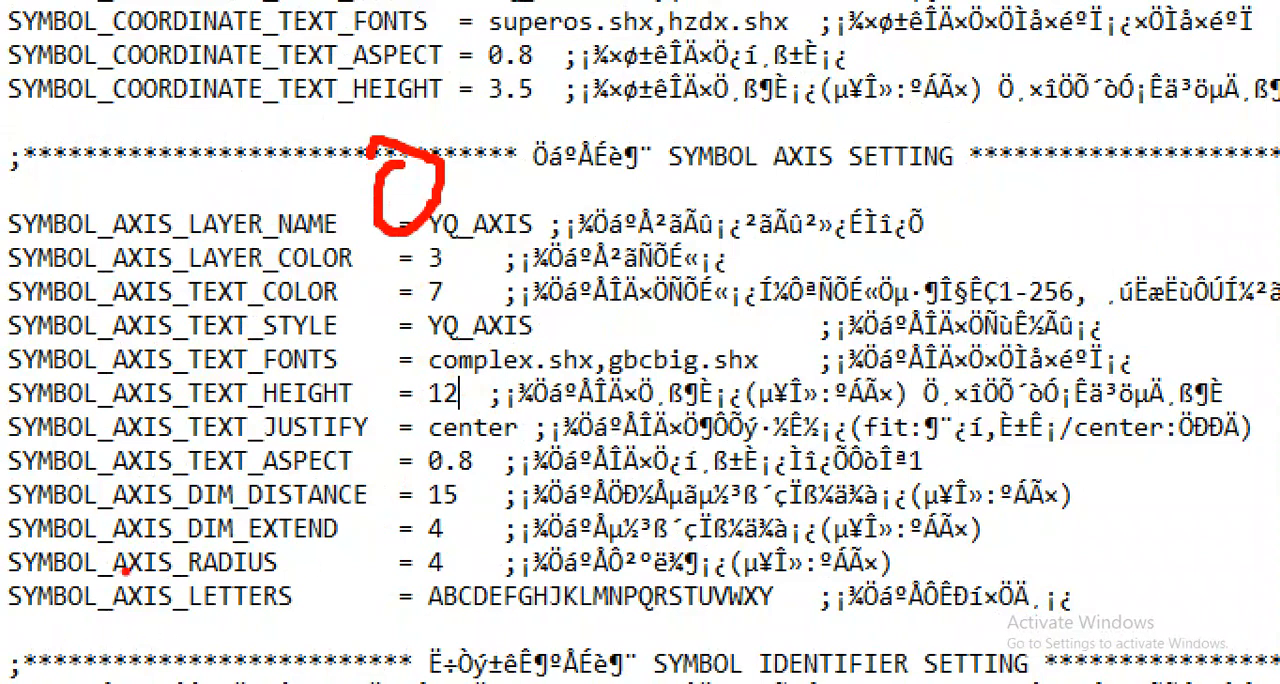
{"action": "left_click_drag", "start_coordinate": [118, 575], "coordinate": [242, 567]}
{"action": "left_click_drag", "start_coordinate": [426, 410], "coordinate": [470, 408]}
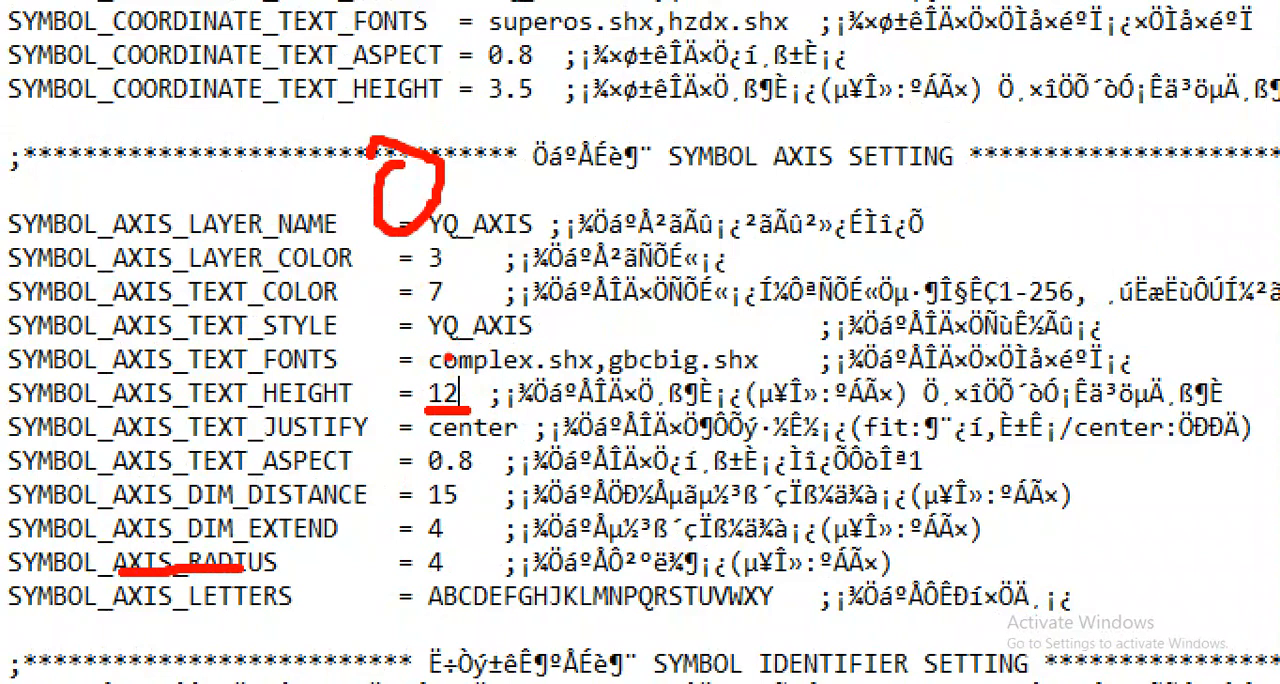
{"action": "left_click_drag", "start_coordinate": [94, 578], "coordinate": [264, 573]}
{"action": "mouse_move", "coordinate": [443, 547]}
{"action": "left_mouse_down"}
{"action": "mouse_move", "coordinate": [428, 551]}
{"action": "mouse_move", "coordinate": [467, 569]}
{"action": "mouse_move", "coordinate": [451, 546]}
{"action": "left_mouse_up"}
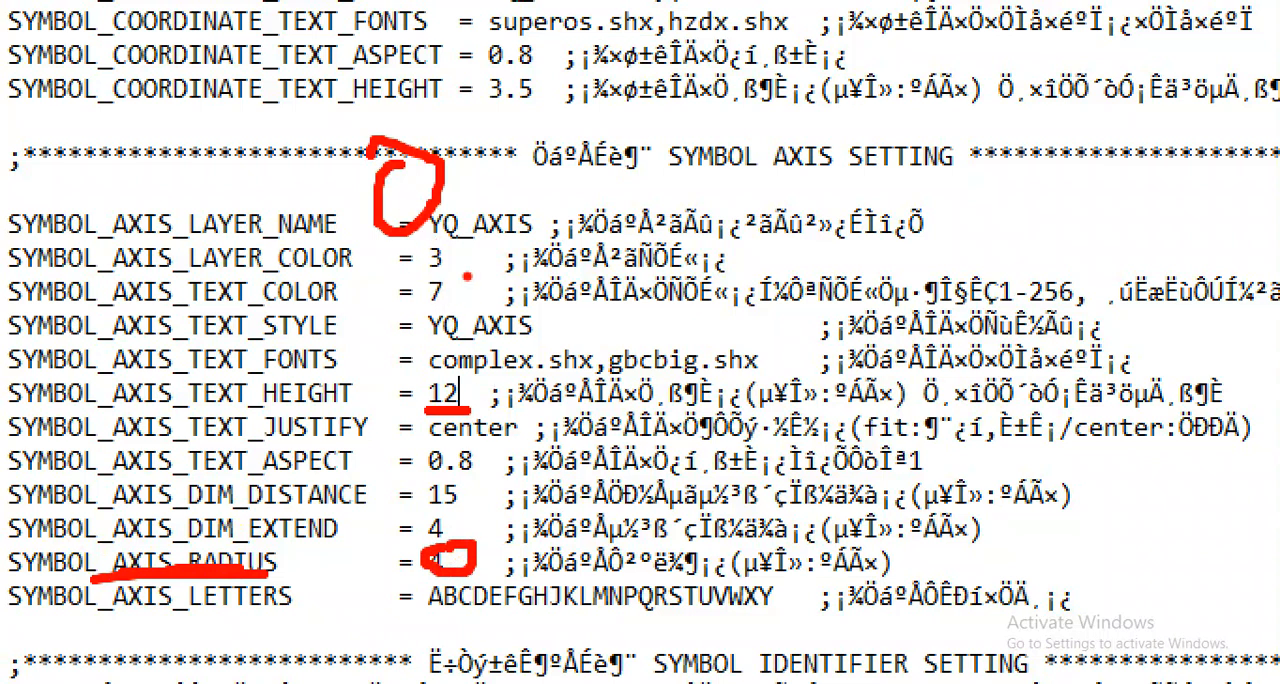
{"action": "left_click_drag", "start_coordinate": [473, 245], "coordinate": [471, 295]}
{"action": "mouse_move", "coordinate": [493, 225]}
{"action": "left_mouse_down"}
{"action": "mouse_move", "coordinate": [497, 285]}
{"action": "mouse_move", "coordinate": [487, 212]}
{"action": "left_mouse_up"}
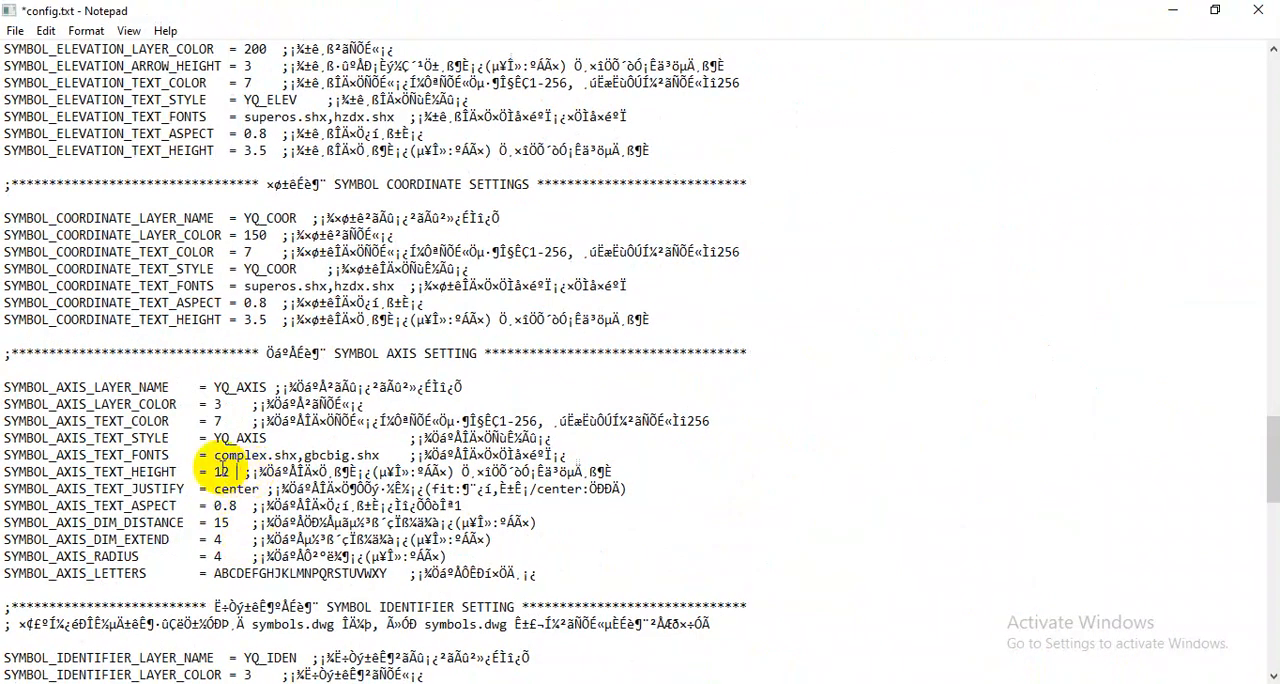
- Set both SYMBOL_AXIS_TEXT_HEIGHT and SYMBOL_AXIS_RADIUS to 10 in the SYMBOL AXIS SETTING section of config.txt
{"action": "left_click", "coordinate": [227, 471]}
{"action": "key", "text": "BackSpace"}
{"action": "type", "text": "0"}
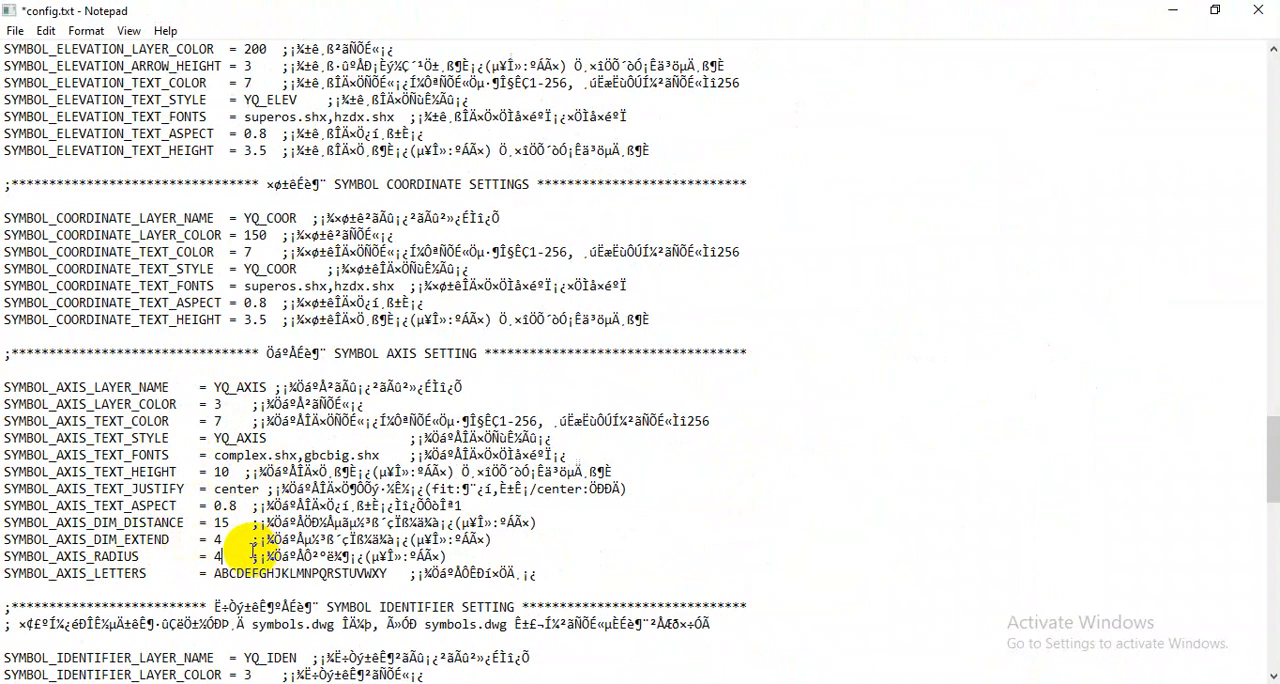
{"action": "key", "text": "BackSpace"}
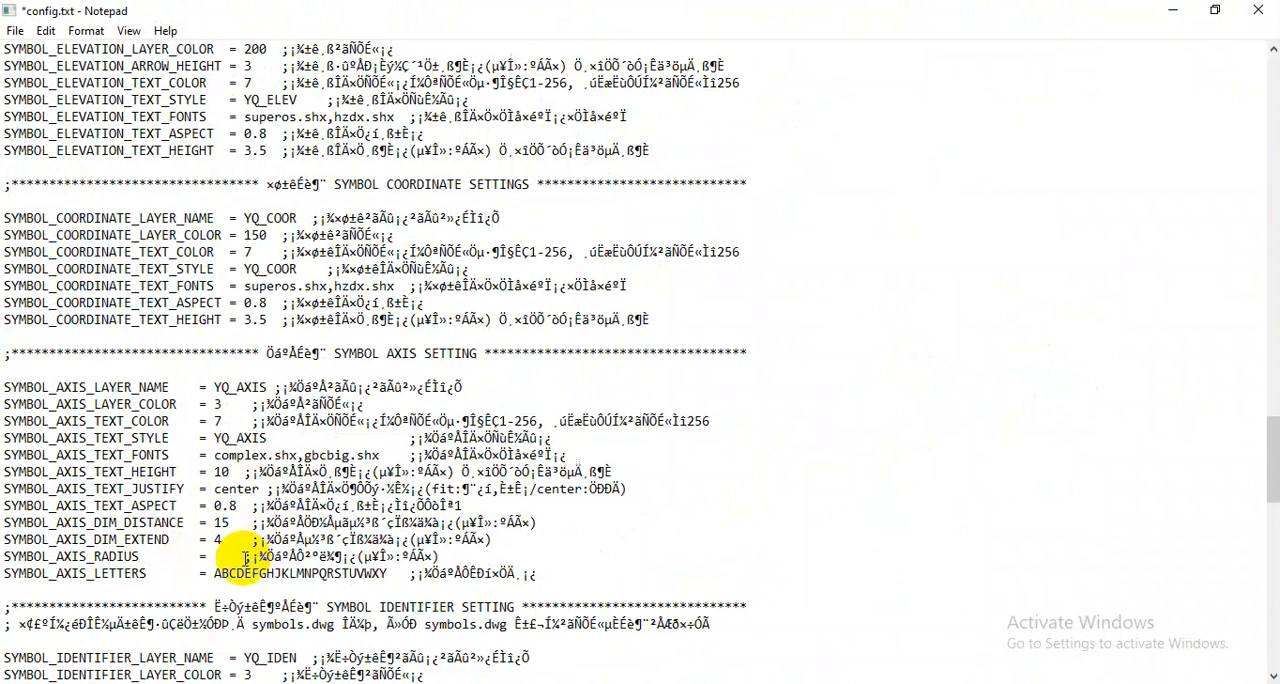
{"action": "type", "text": "10"}
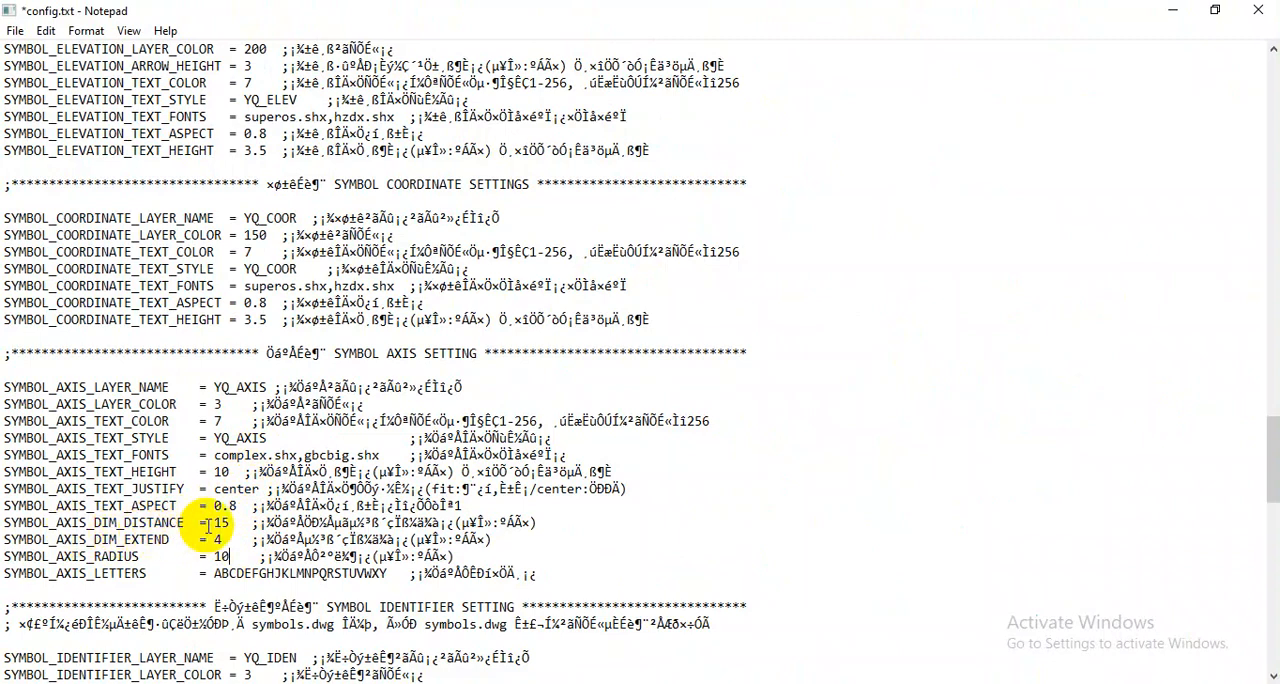
- Save config.txt and close it
{"action": "left_click", "coordinate": [12, 32]}
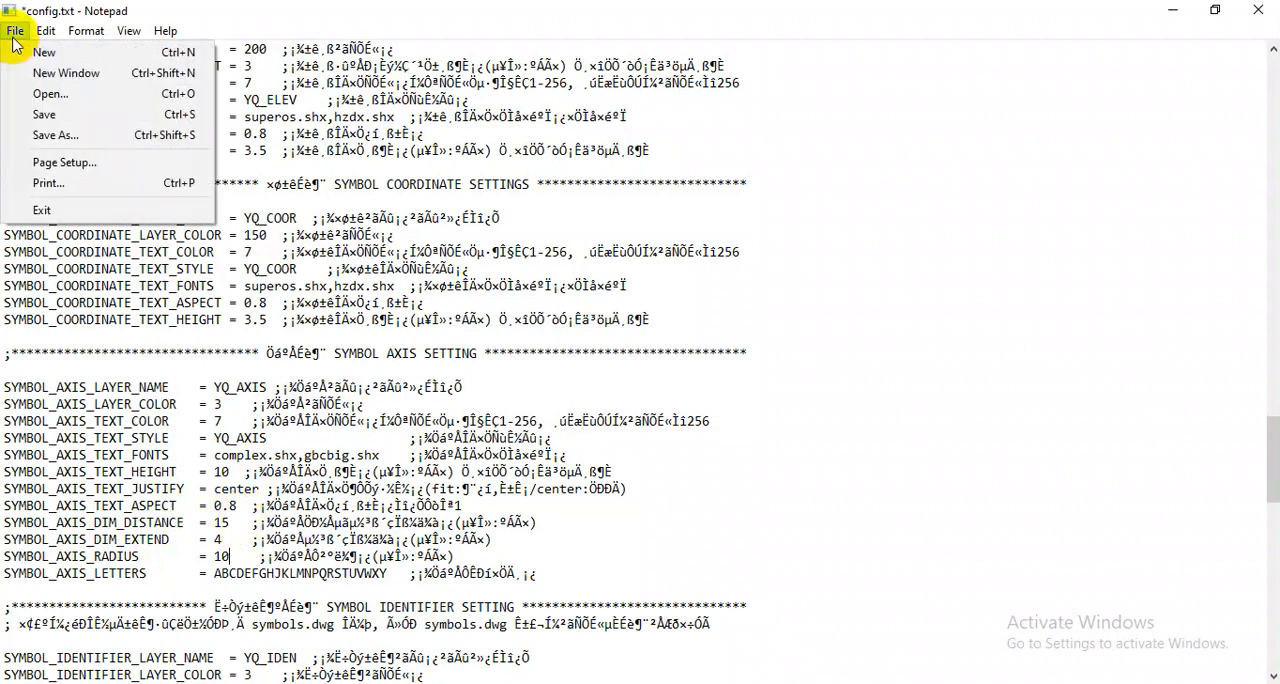
{"action": "left_click", "coordinate": [64, 112]}
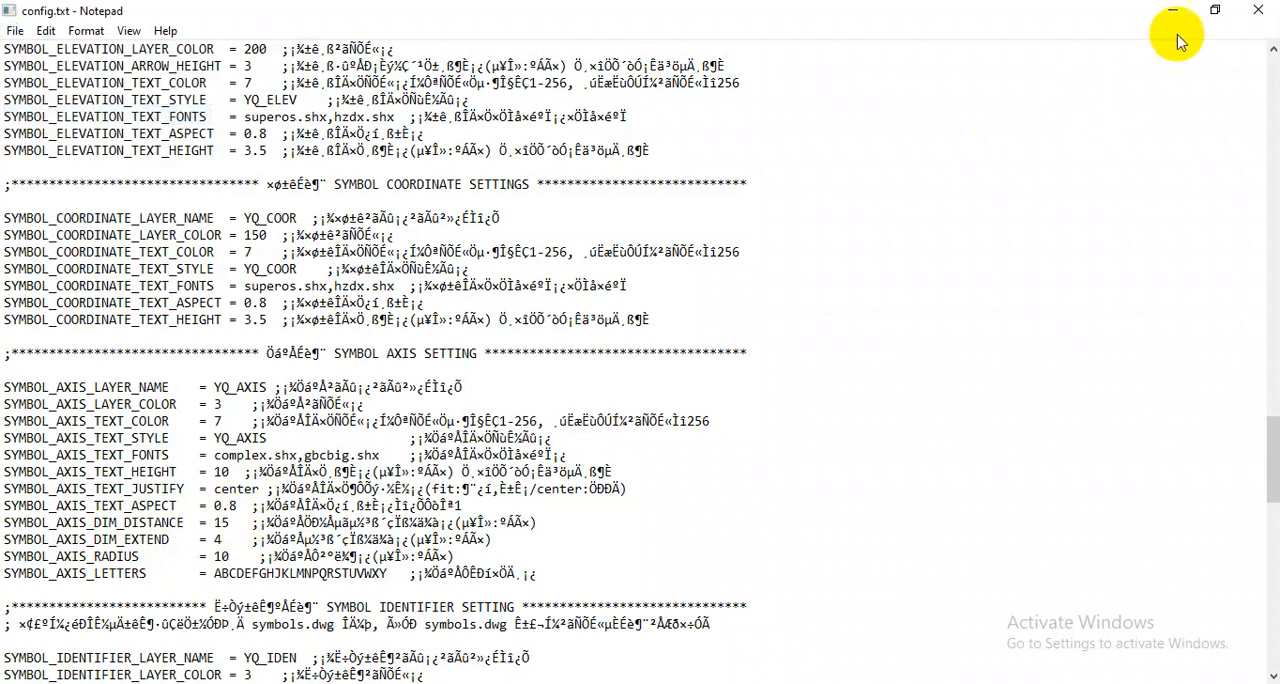
{"action": "left_click", "coordinate": [1258, 9]}
- Arrange axis symbols and dimensions on the copied column grid with YQArch's Arrange Axis Symbol, using all of its DOTE axis lines
{"action": "left_click", "coordinate": [745, 36]}
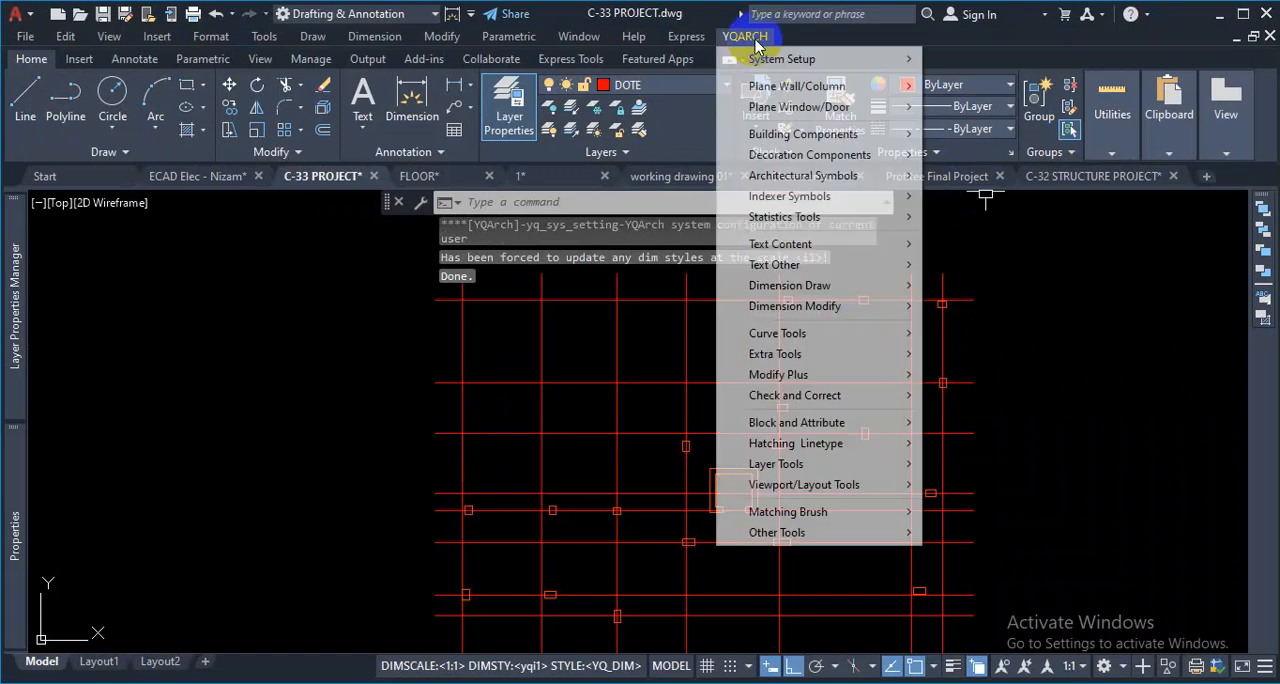
{"action": "mouse_move", "coordinate": [815, 182]}
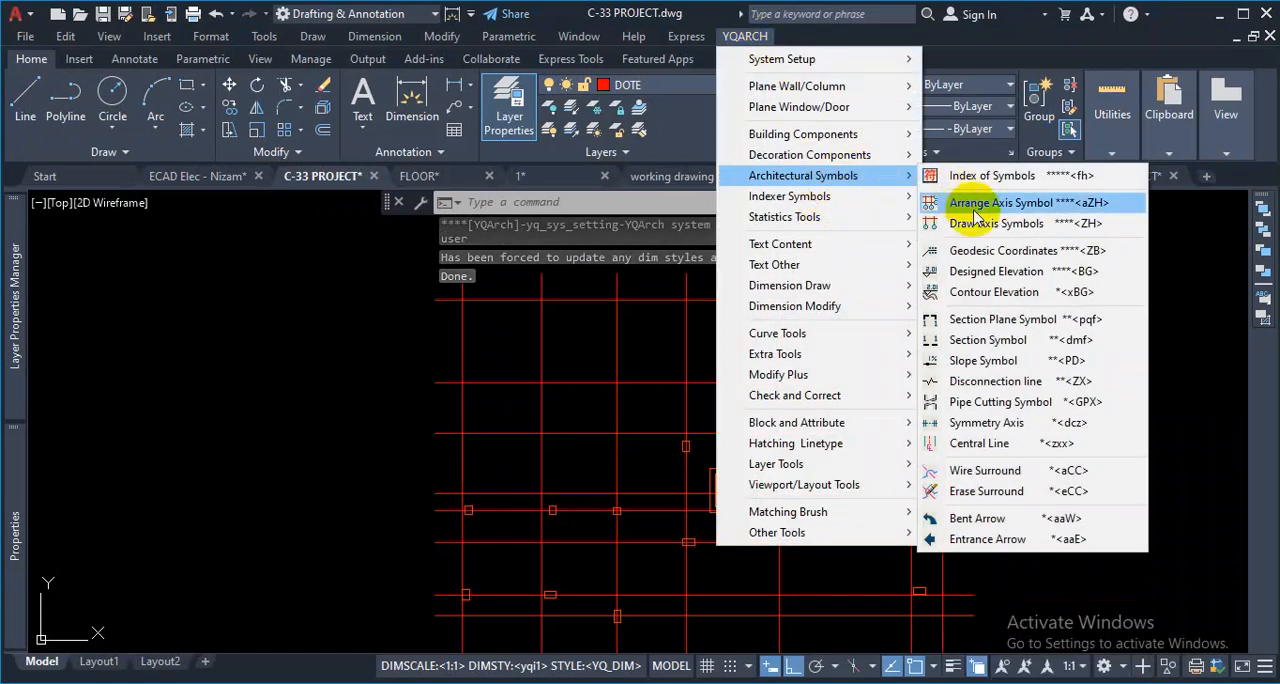
{"action": "mouse_move", "coordinate": [876, 190]}
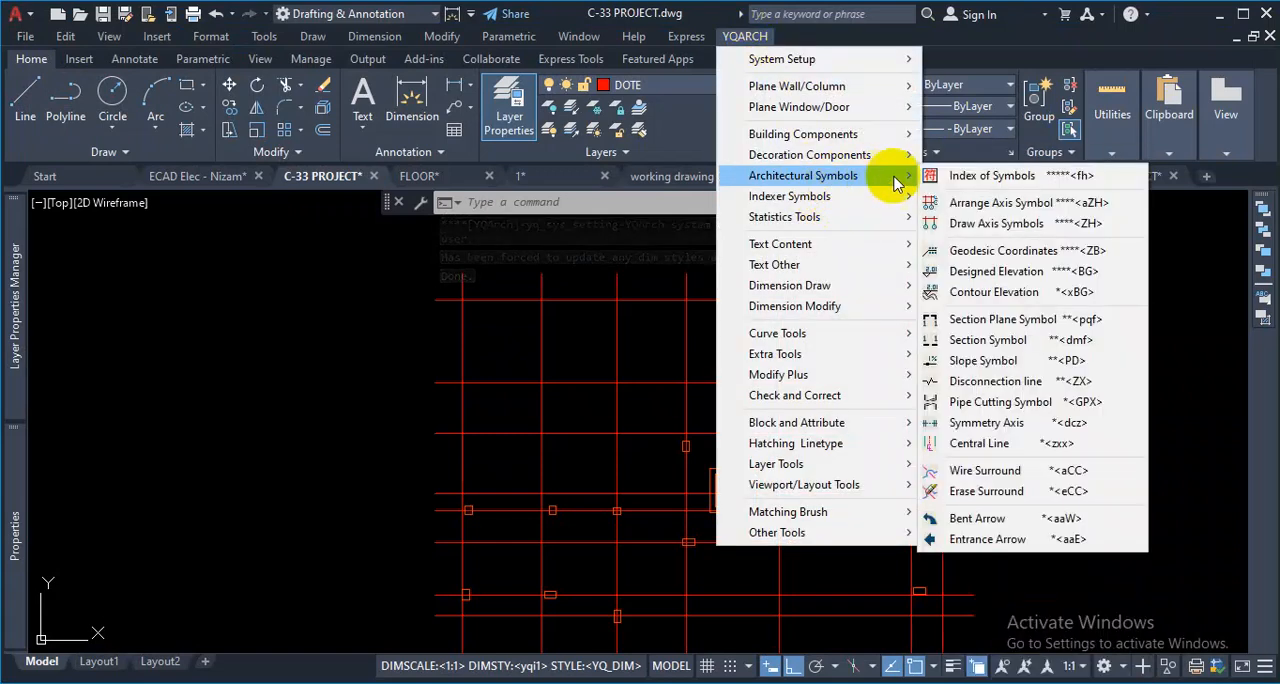
{"action": "left_click", "coordinate": [971, 206]}
{"action": "scroll", "coordinate": [880, 340], "scroll_direction": "down", "scroll_amount": 2}
{"action": "scroll", "coordinate": [893, 347], "scroll_direction": "down", "scroll_amount": 1}
{"action": "left_click", "coordinate": [951, 277]}
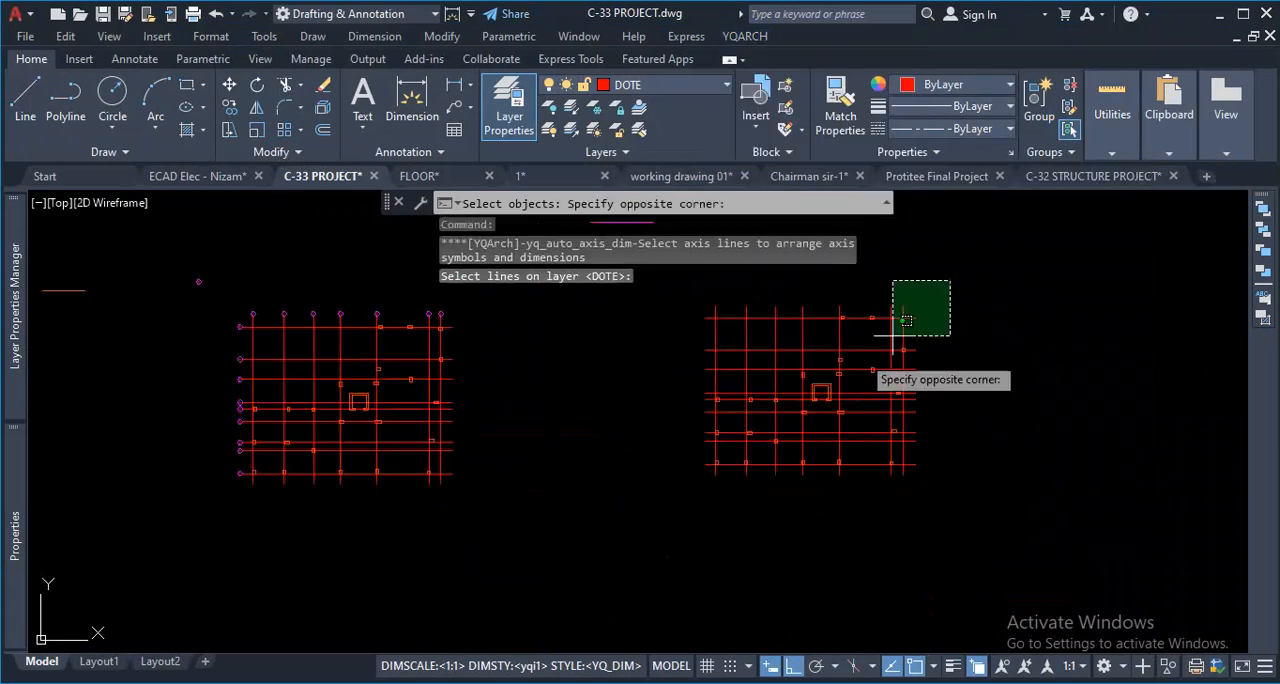
{"action": "left_click", "coordinate": [676, 515]}
{"action": "key", "text": "Return"}
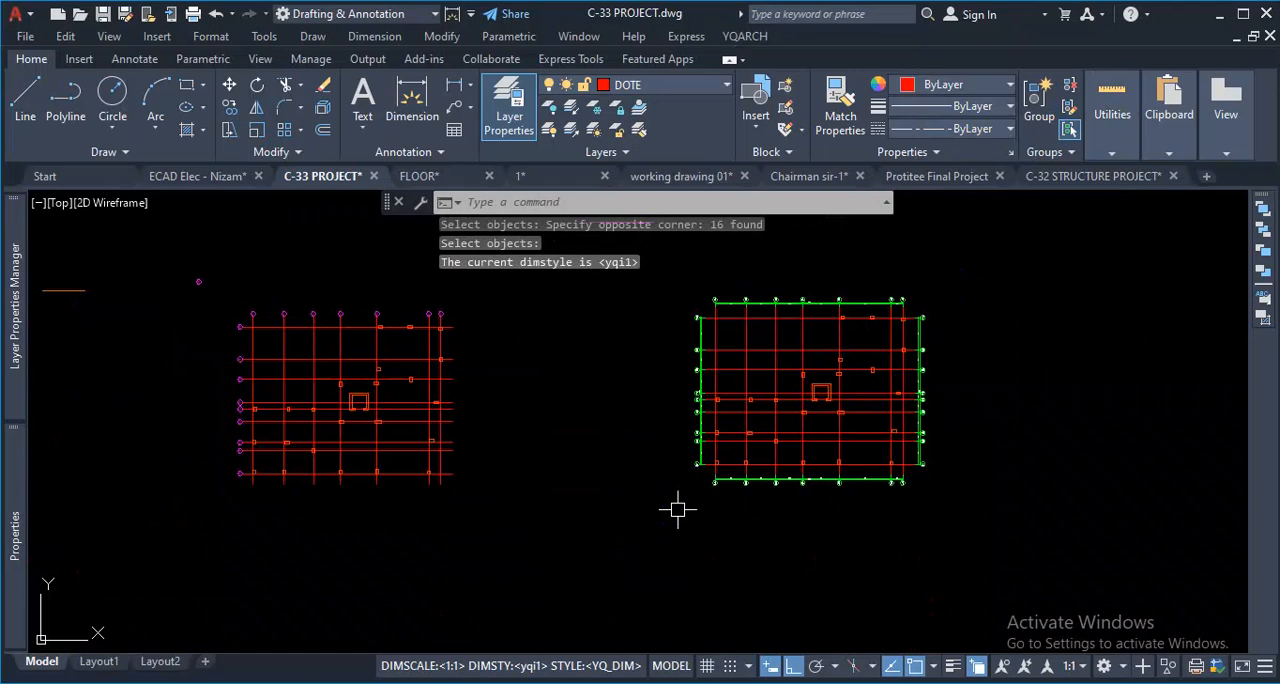
- Check the circle radius and the letter height of the bubble at axis B of the copied grid
{"action": "scroll", "coordinate": [670, 480], "scroll_direction": "up", "scroll_amount": 6}
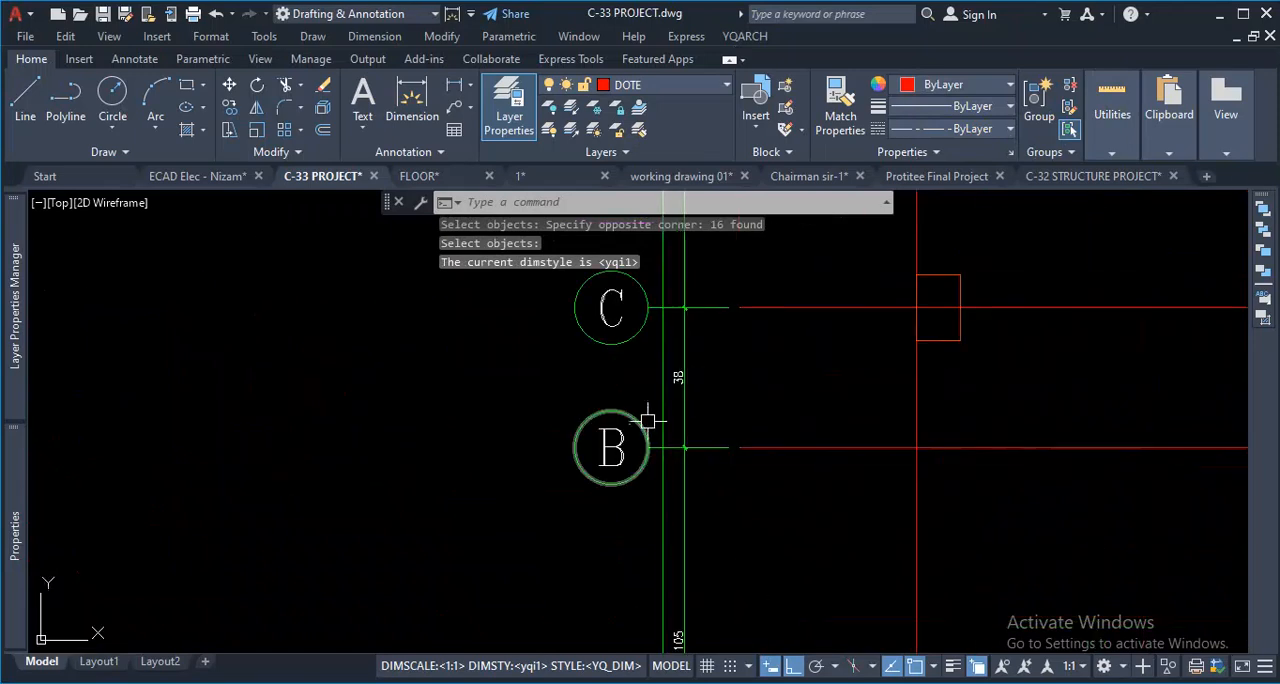
{"action": "left_click", "coordinate": [637, 418]}
{"action": "mouse_move", "coordinate": [14, 500]}
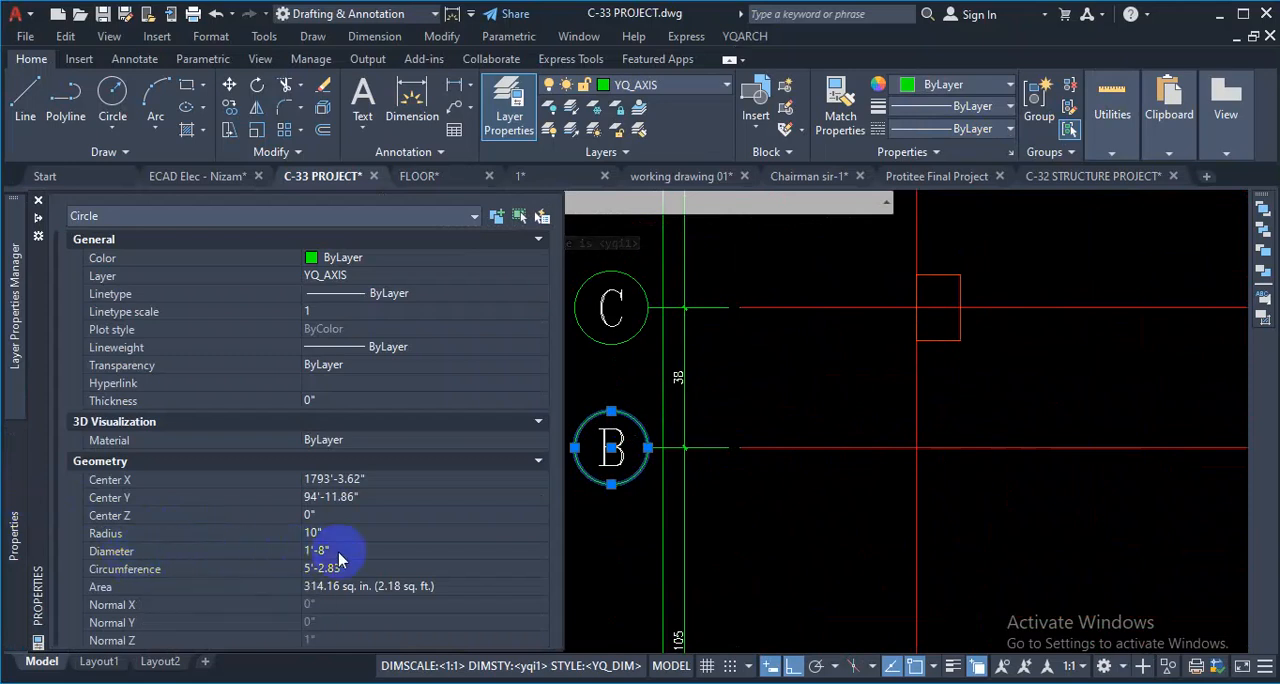
{"action": "key", "text": "Escape"}
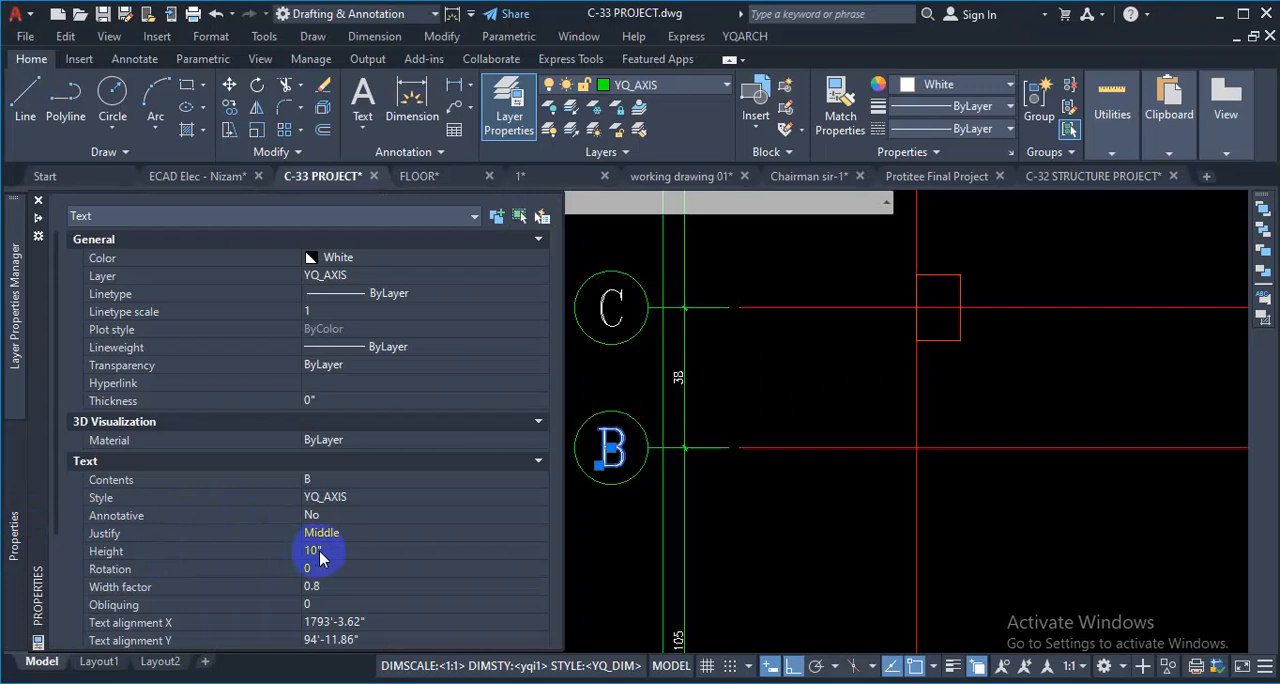
{"action": "scroll", "coordinate": [503, 492], "scroll_direction": "down", "scroll_amount": 2}
{"action": "key", "text": "Escape"}
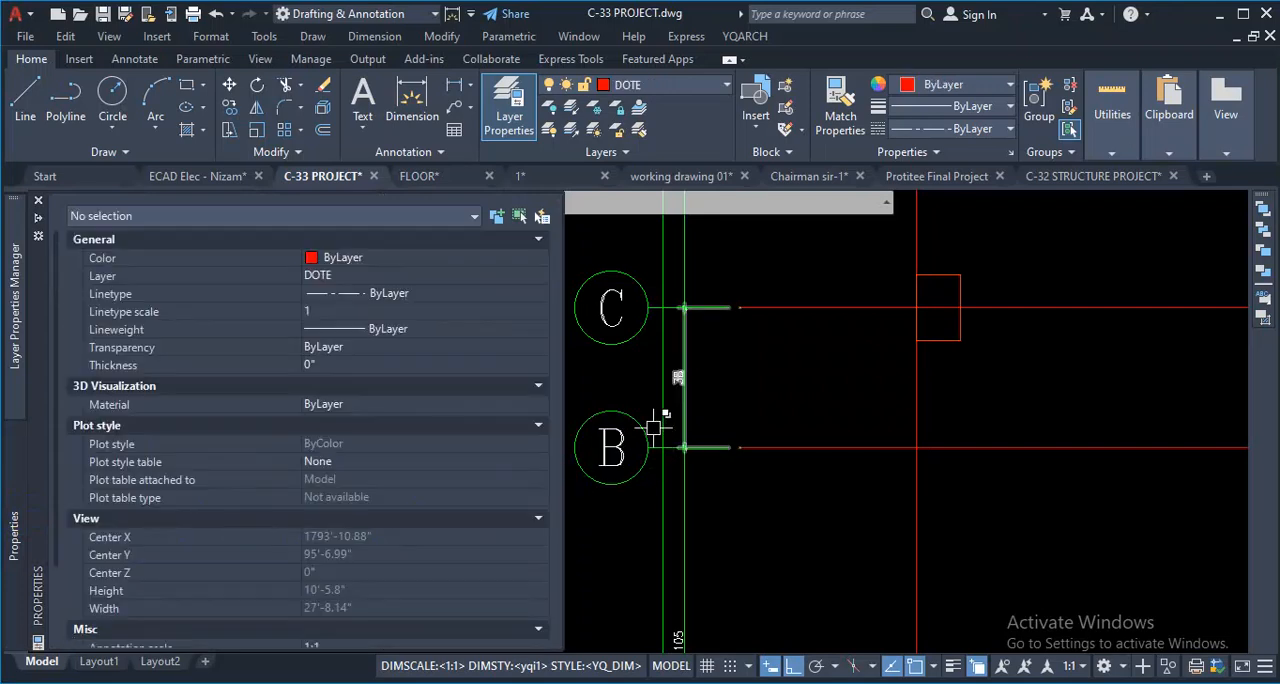
- Select the letter in the axis C bubble and examine its lettering up close
{"action": "scroll", "coordinate": [650, 432], "scroll_direction": "up", "scroll_amount": 5}
{"action": "scroll", "coordinate": [597, 429], "scroll_direction": "down", "scroll_amount": 4}
{"action": "scroll", "coordinate": [590, 315], "scroll_direction": "up", "scroll_amount": 7}
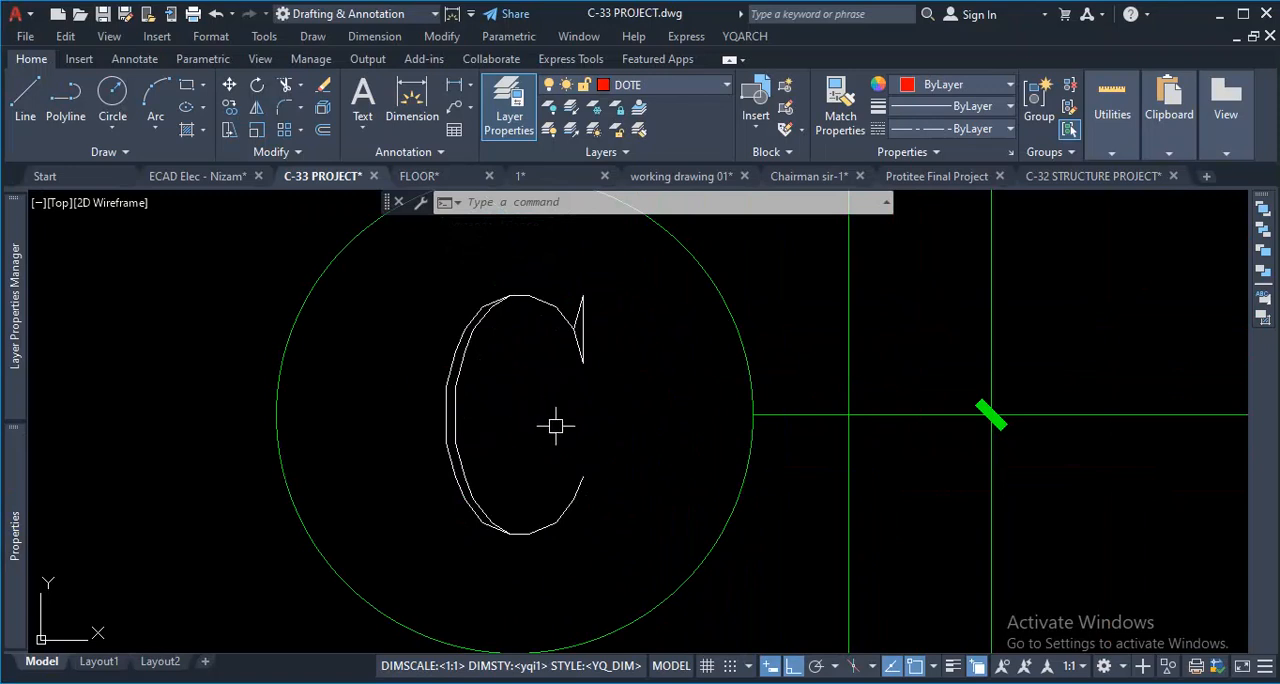
{"action": "left_click", "coordinate": [627, 336]}
{"action": "left_click", "coordinate": [566, 387]}
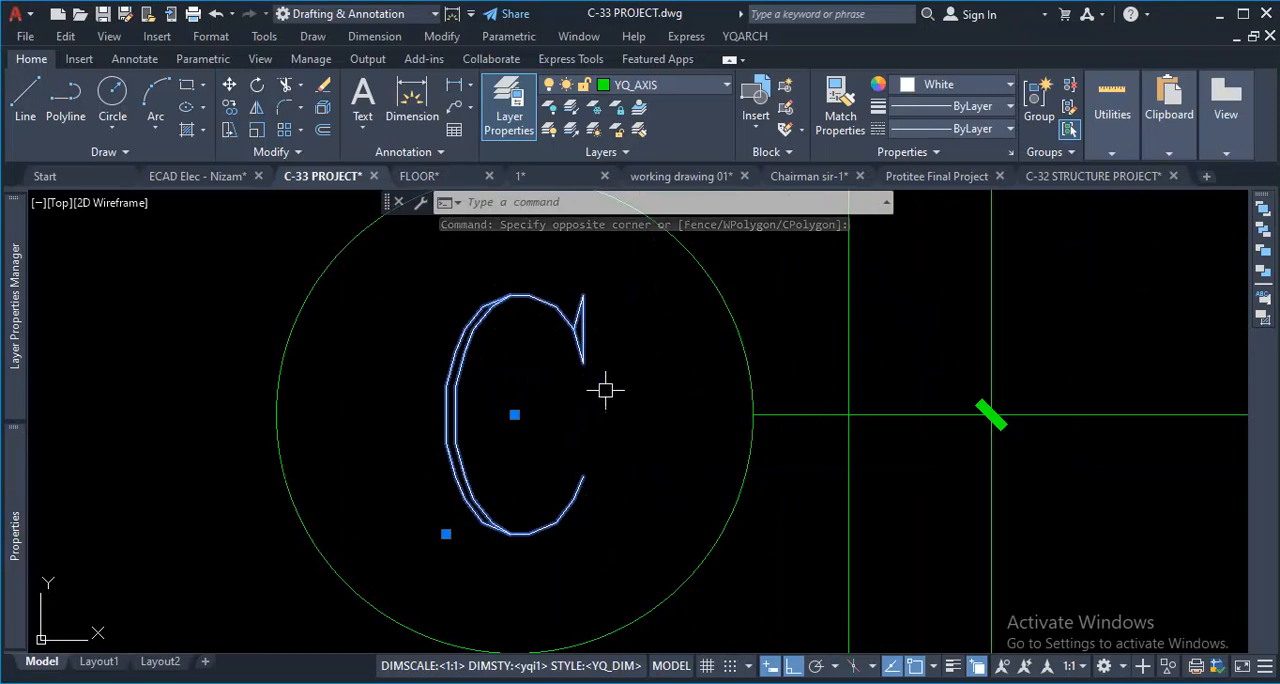
{"action": "scroll", "coordinate": [605, 392], "scroll_direction": "down", "scroll_amount": 2}
{"action": "scroll", "coordinate": [605, 392], "scroll_direction": "up", "scroll_amount": 2}
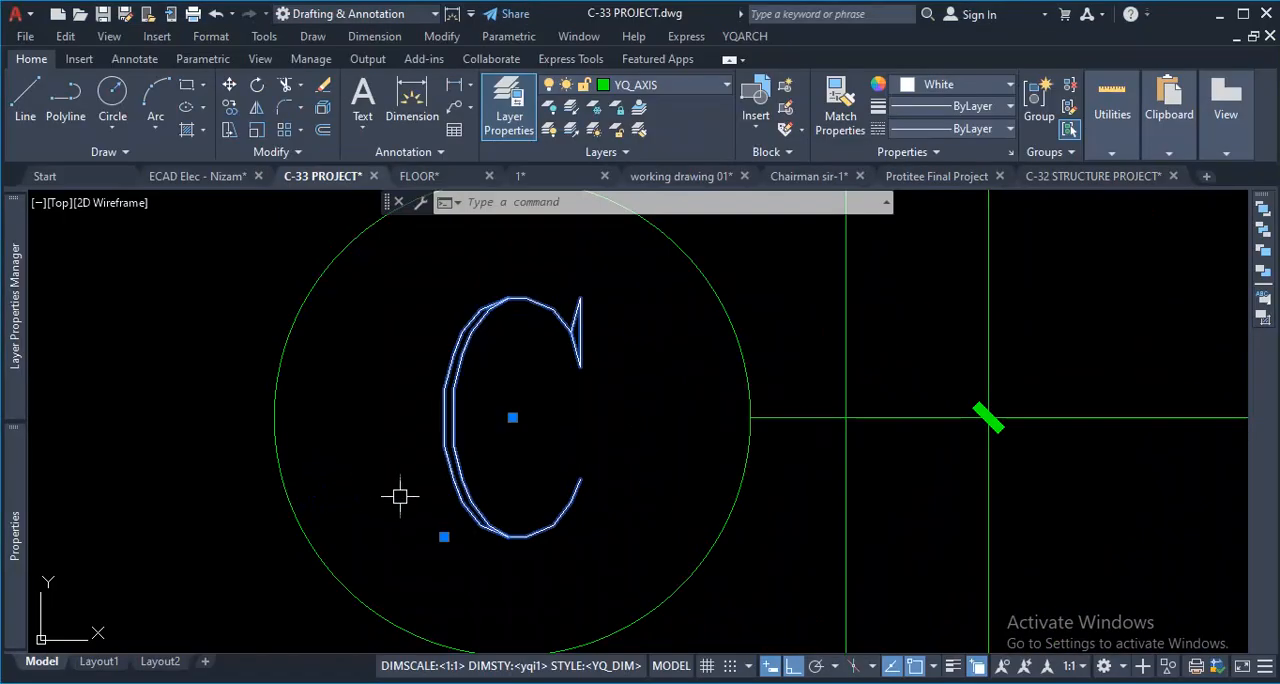
- Open the text style settings and select the YQ_AXIS style
{"action": "type", "text": "st"}
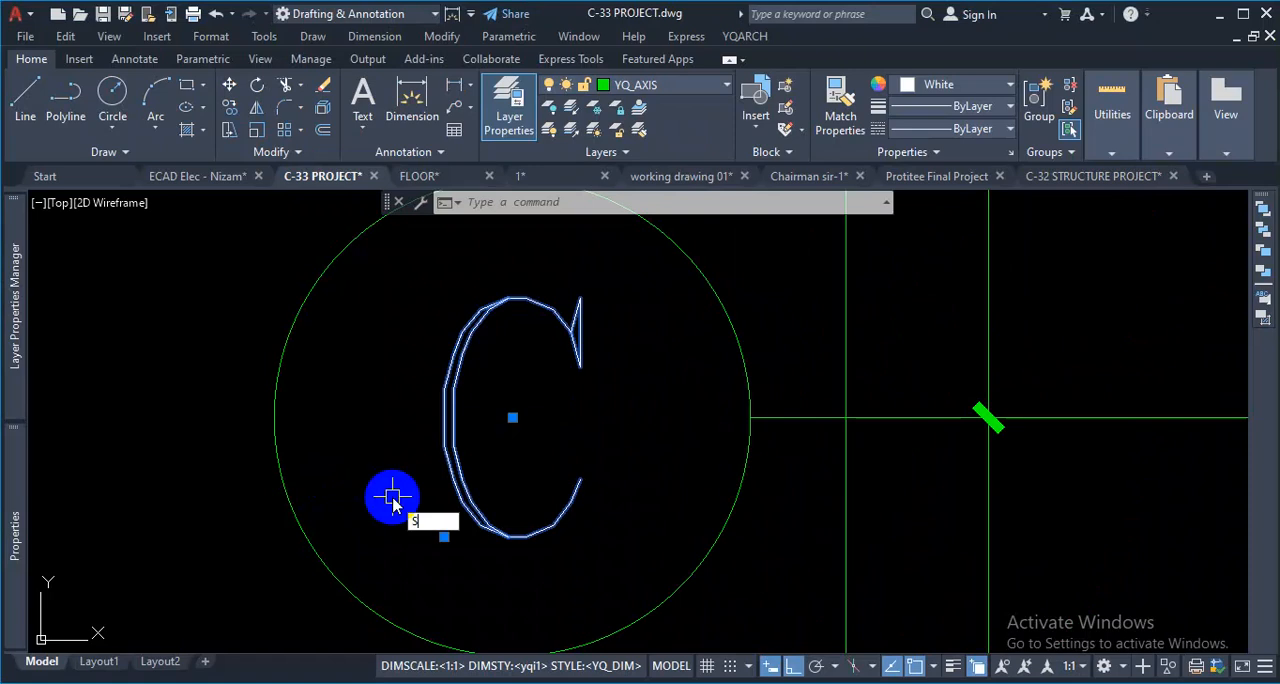
{"action": "key", "text": "Return"}
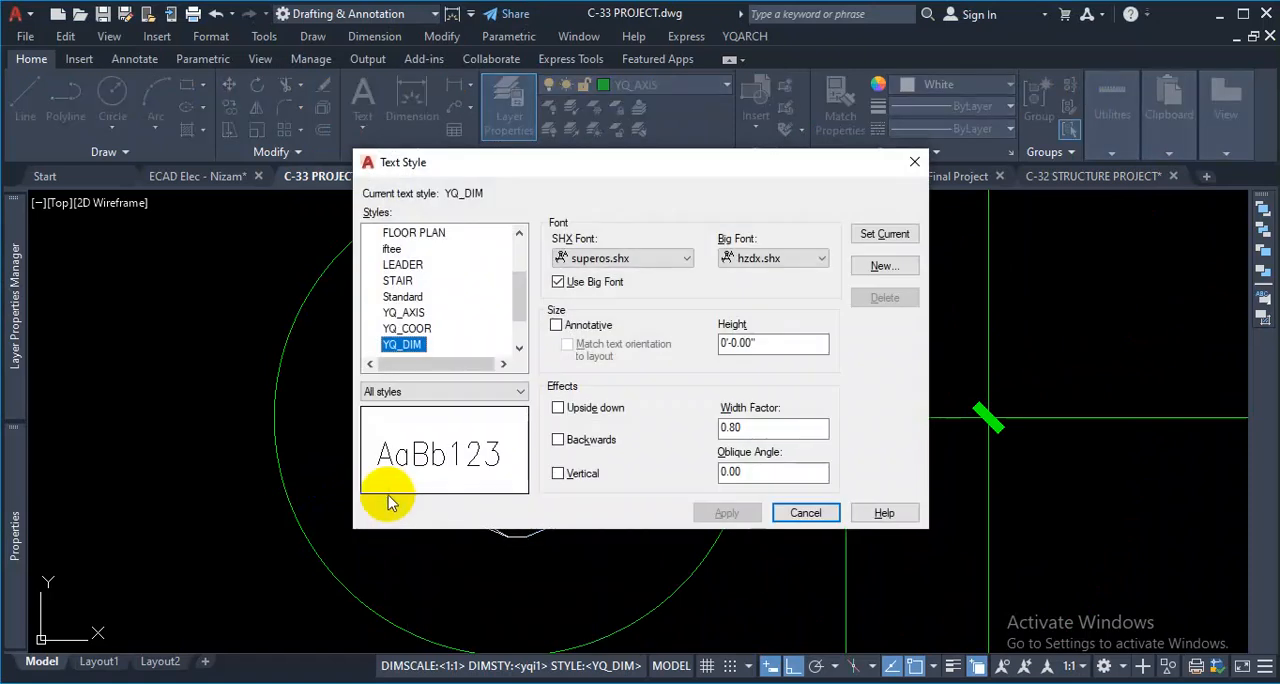
{"action": "left_click", "coordinate": [406, 313]}
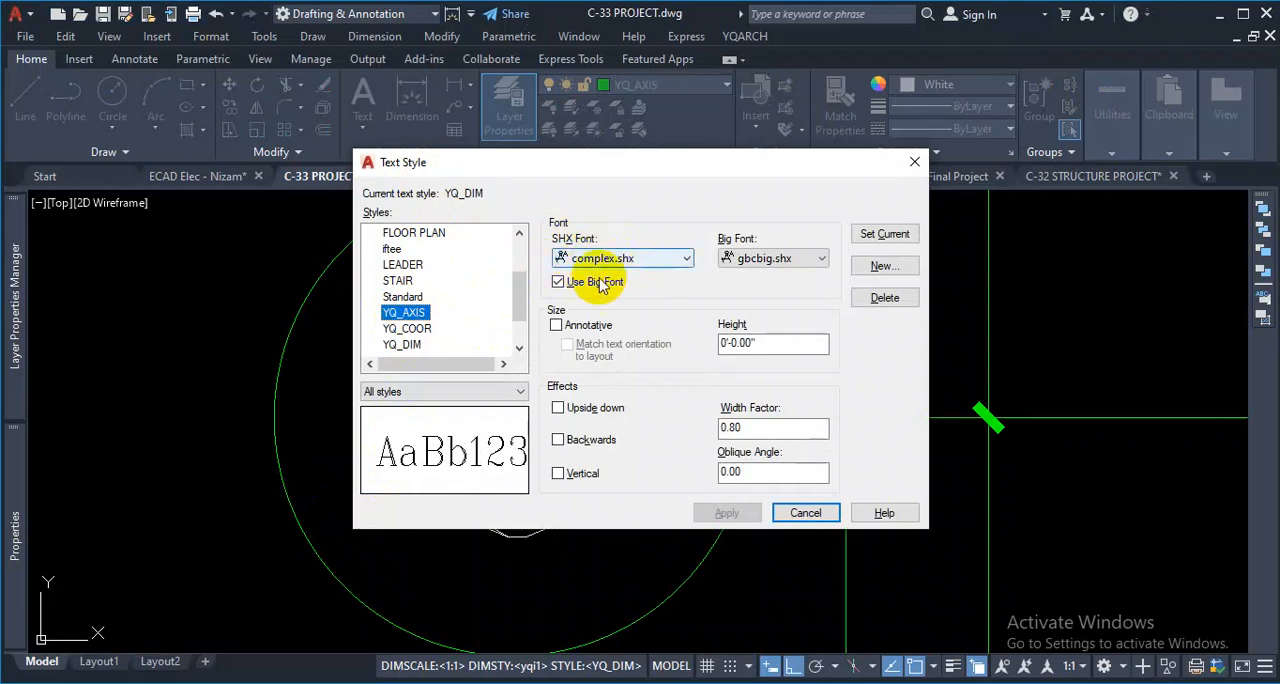
- Look through the SHX fonts offered for the YQ_AXIS style and check its Use Big Font option
{"action": "left_click", "coordinate": [622, 260]}
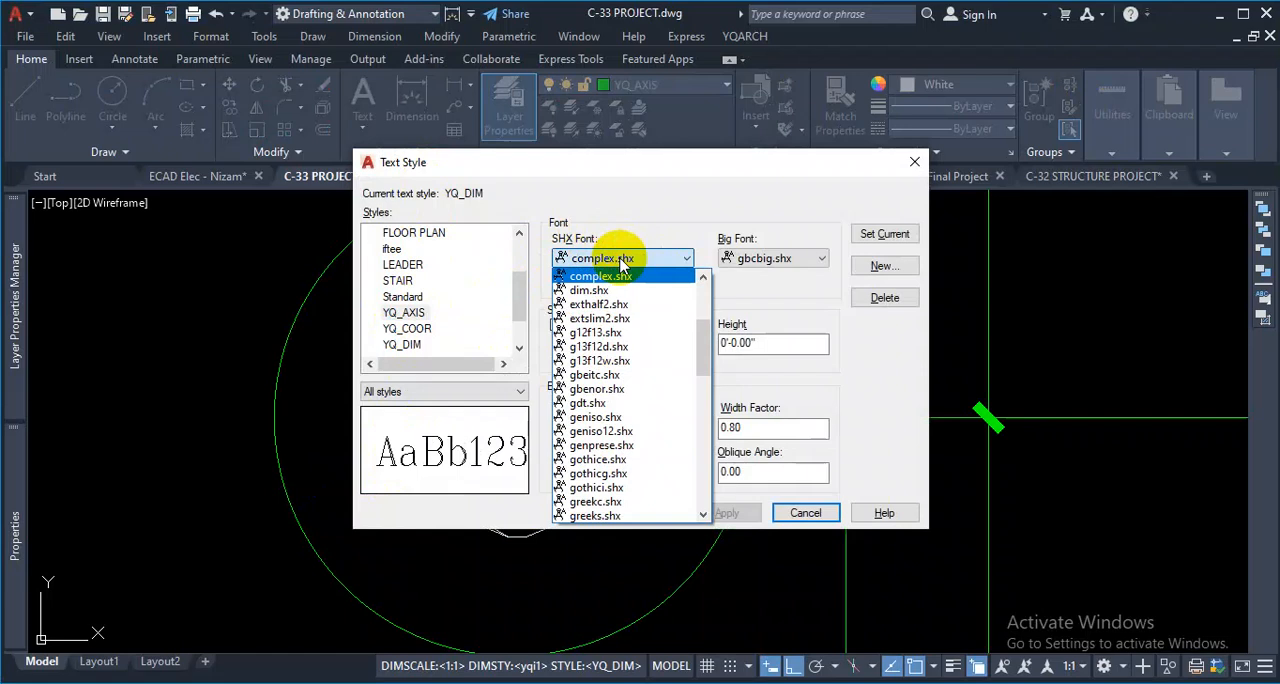
{"action": "scroll", "coordinate": [630, 320], "scroll_direction": "up", "scroll_amount": 4}
{"action": "scroll", "coordinate": [600, 380], "scroll_direction": "down", "scroll_amount": 15}
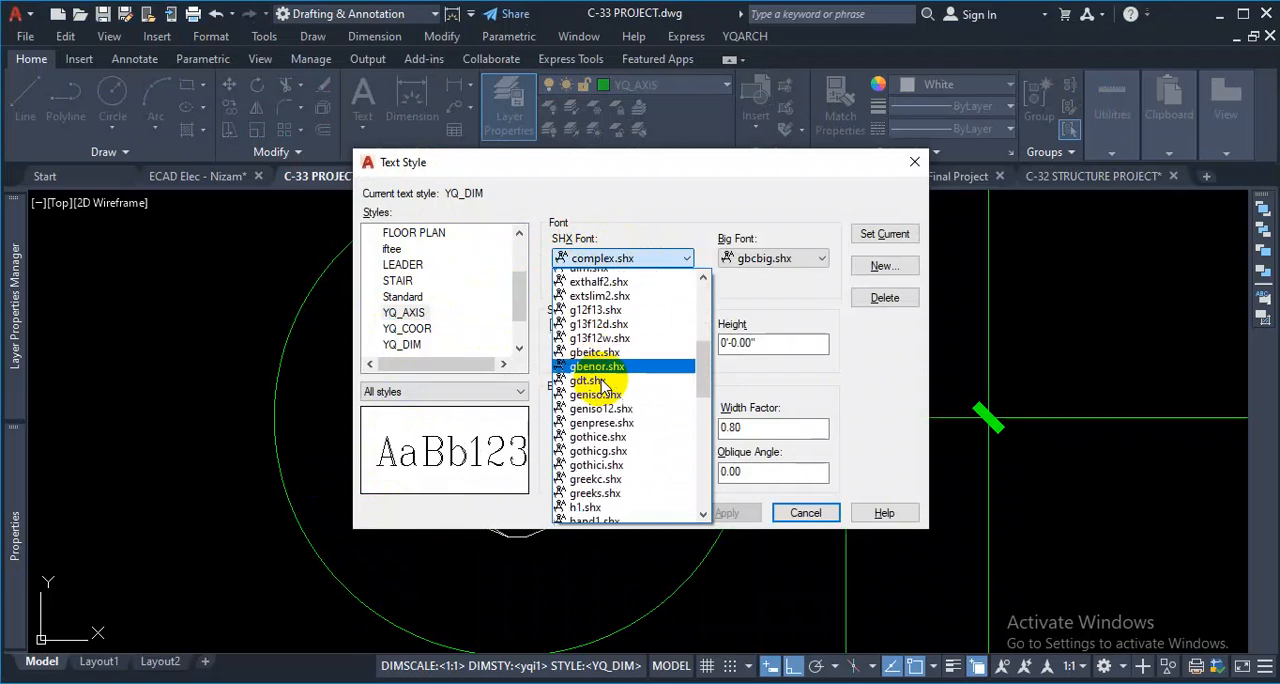
{"action": "scroll", "coordinate": [595, 395], "scroll_direction": "up", "scroll_amount": 15}
{"action": "left_click", "coordinate": [665, 250]}
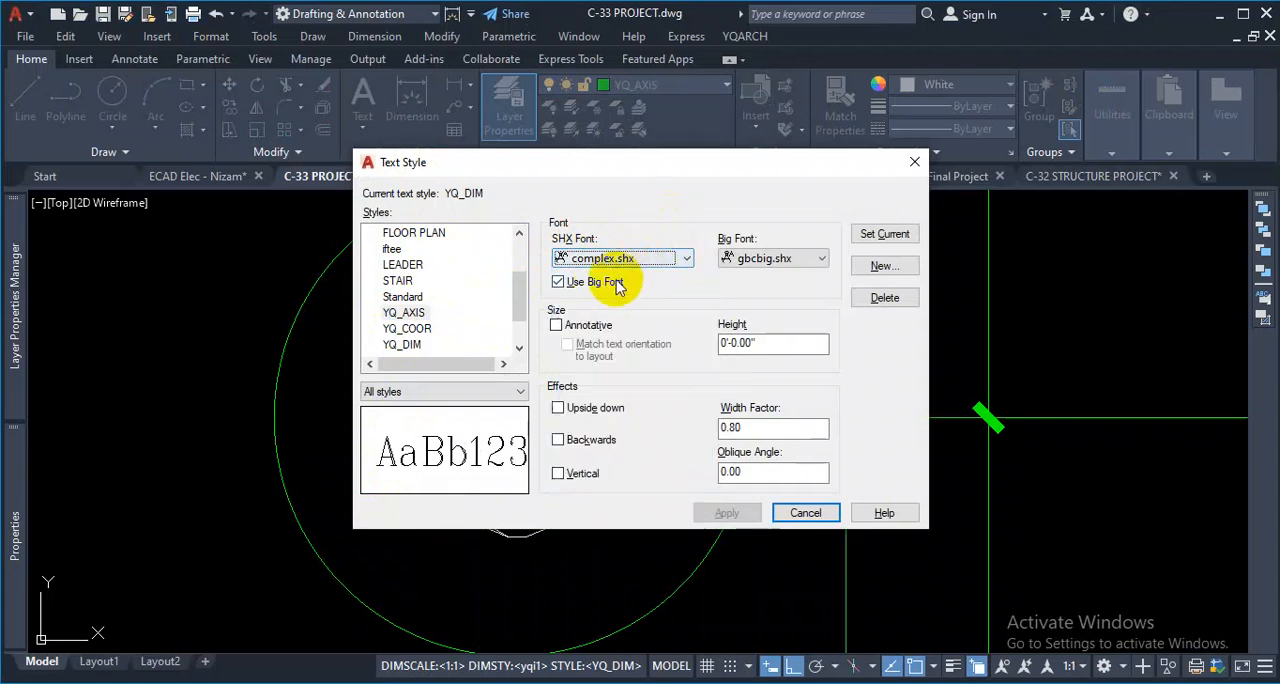
{"action": "key", "text": "ctrl+1"}
{"action": "left_click", "coordinate": [554, 292]}
{"action": "mouse_move", "coordinate": [531, 303]}
{"action": "left_mouse_down"}
{"action": "mouse_move", "coordinate": [728, 304]}
{"action": "mouse_move", "coordinate": [559, 240]}
{"action": "left_mouse_up"}
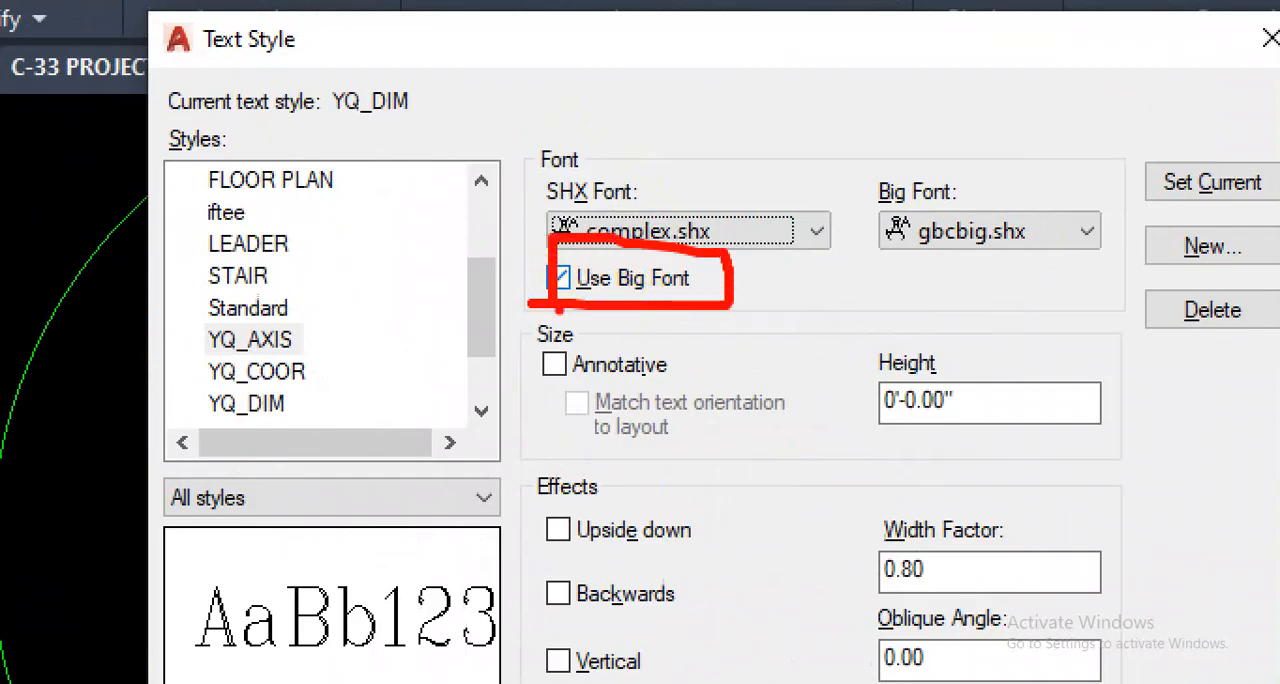
{"action": "key", "text": "Escape"}
- Turn off Use Big Font for the YQ_AXIS style and set its font to Times New Roman
{"action": "left_click", "coordinate": [557, 278]}
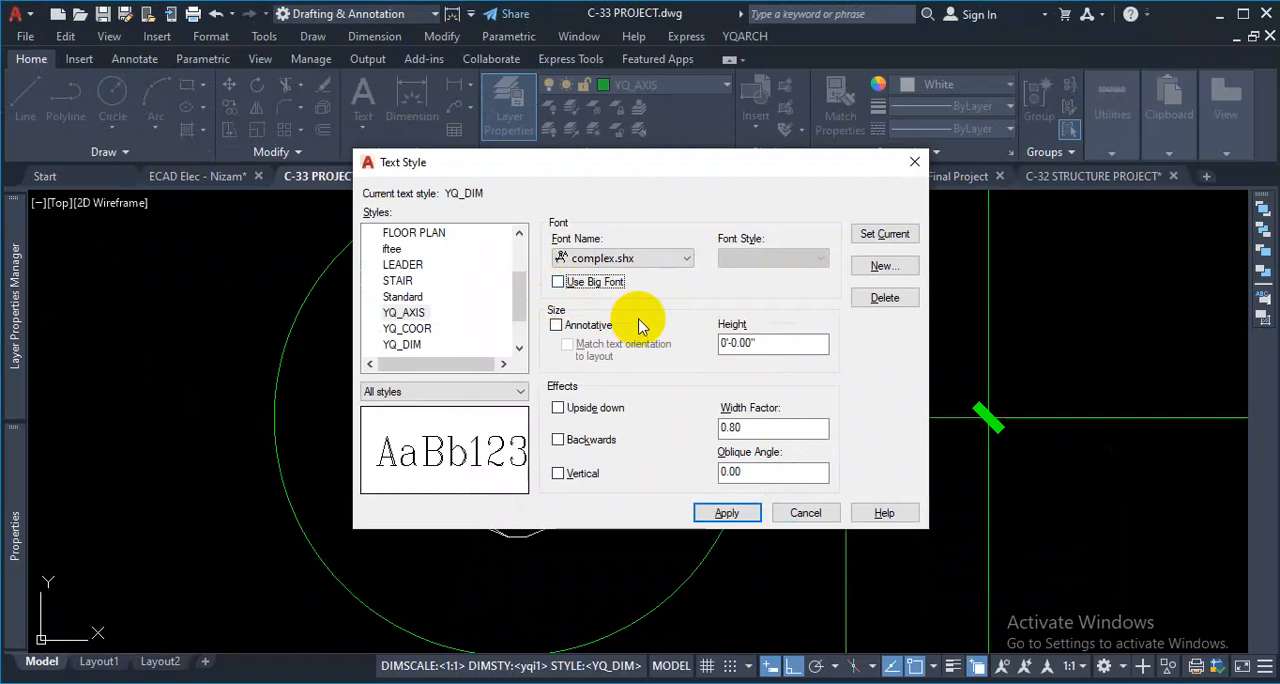
{"action": "left_click", "coordinate": [686, 258]}
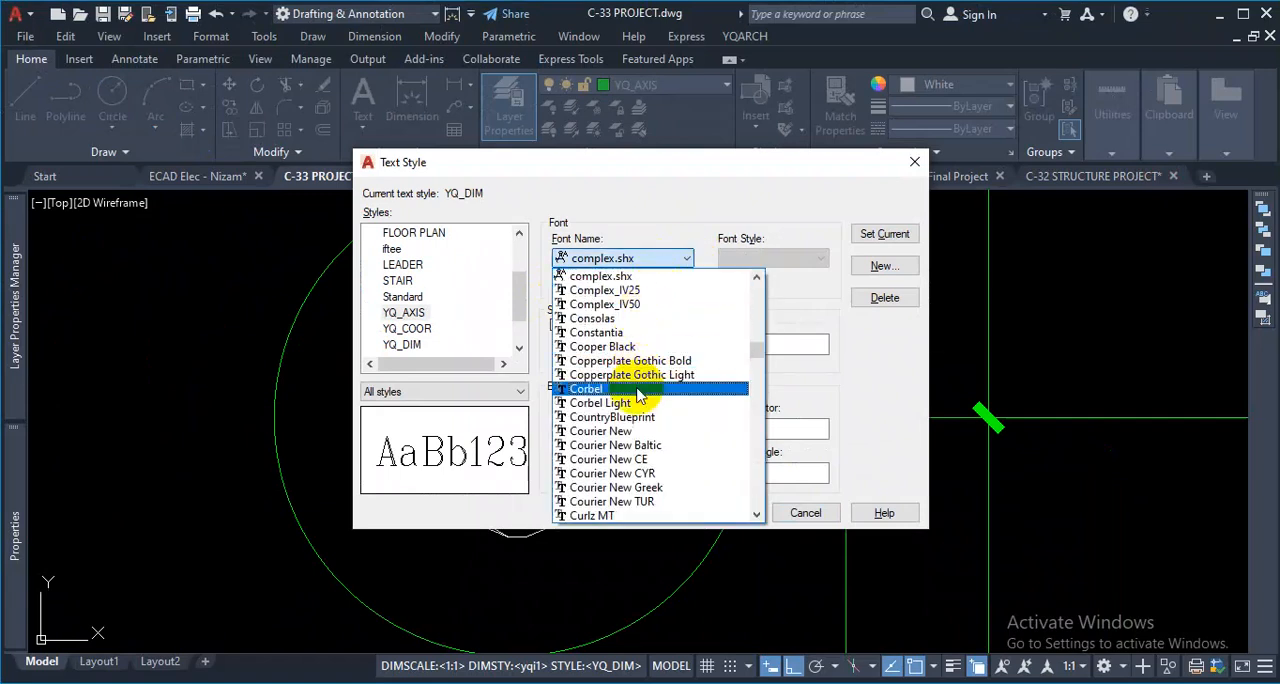
{"action": "key", "text": "t"}
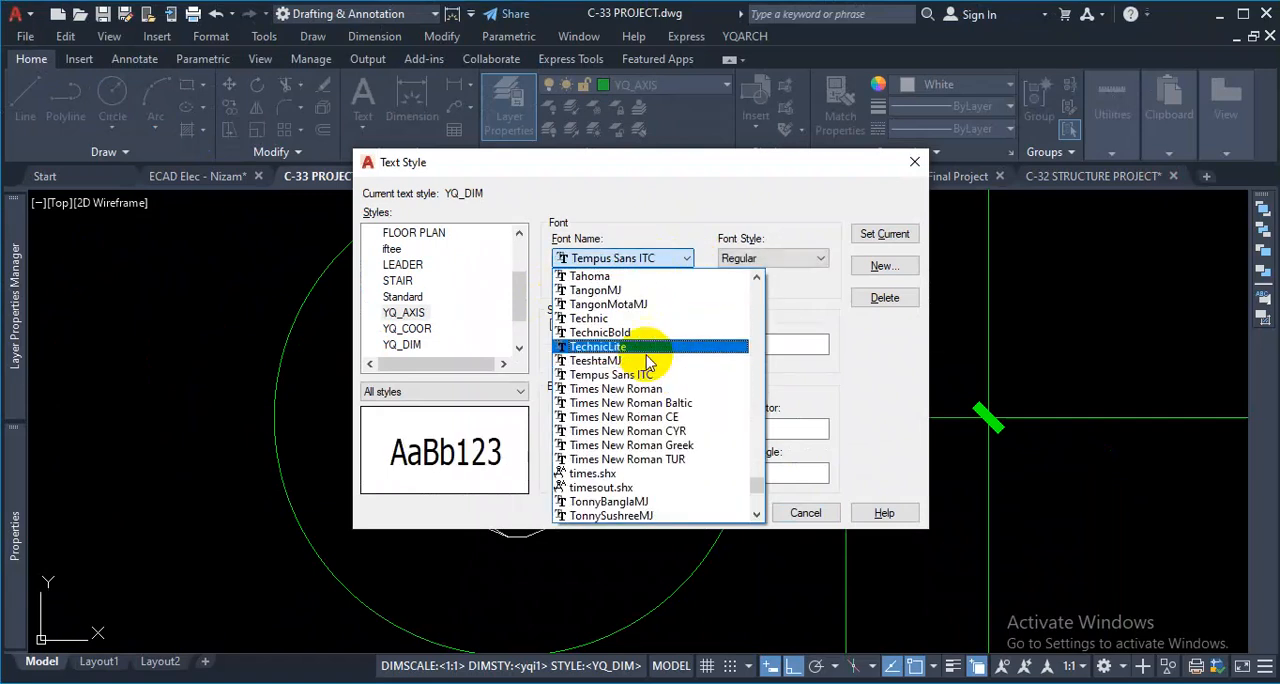
{"action": "left_click", "coordinate": [645, 388]}
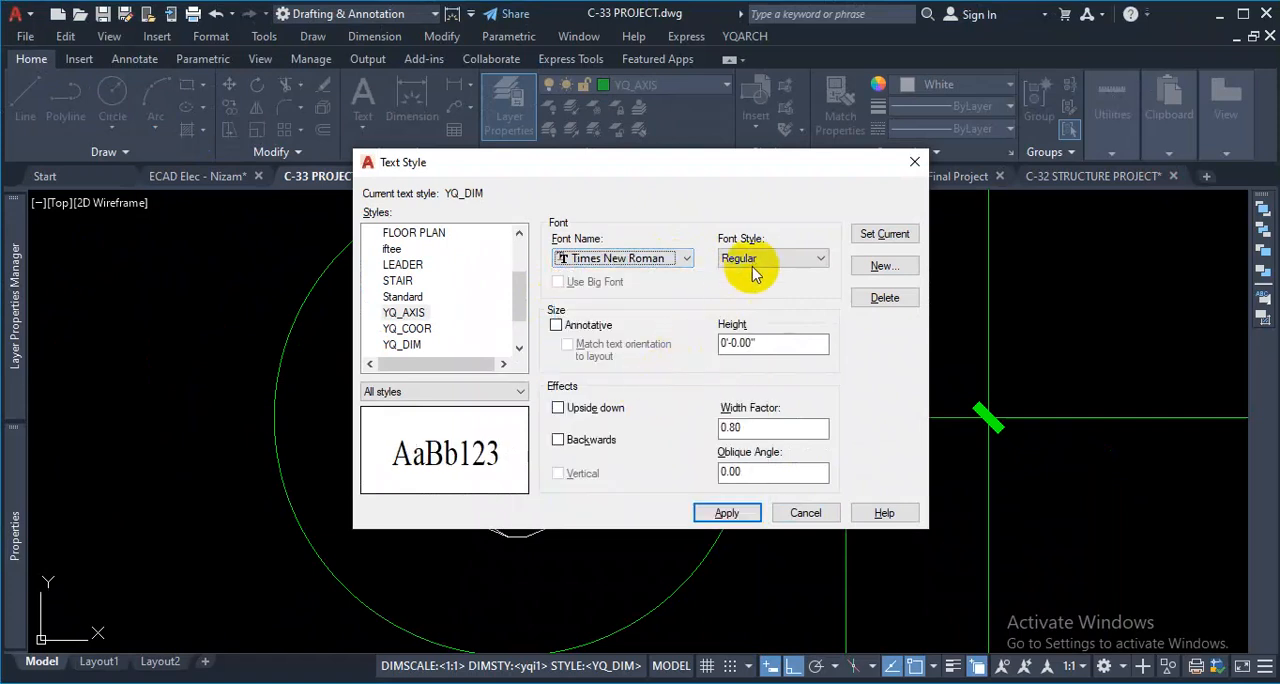
- Set the YQ_AXIS style's width factor to 1, apply the style changes and close the text style settings
{"action": "left_click", "coordinate": [755, 427]}
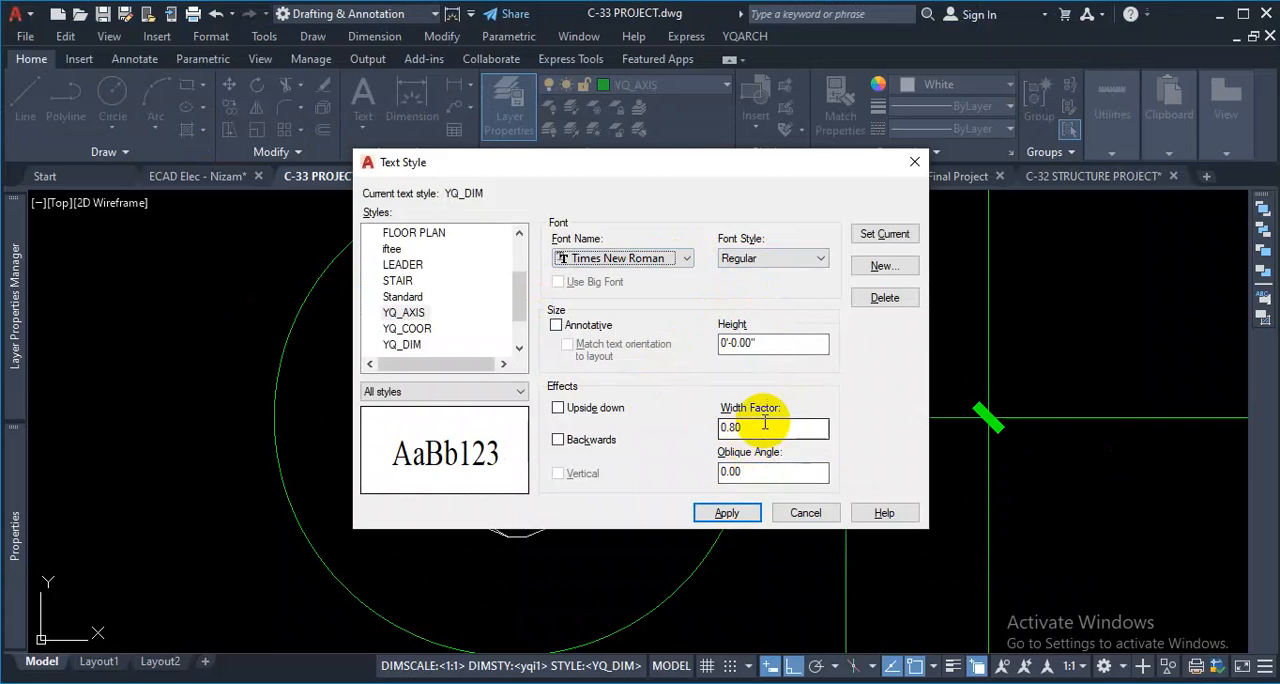
{"action": "double_click", "coordinate": [749, 427]}
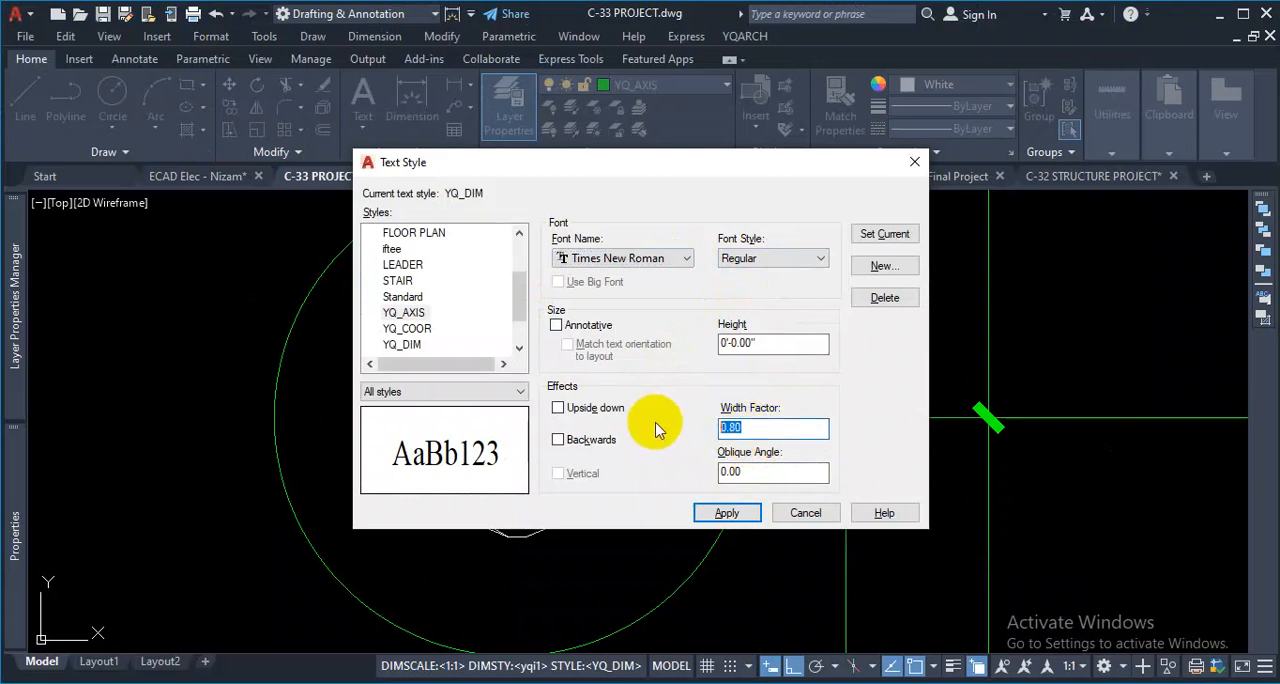
{"action": "type", "text": "1"}
{"action": "left_click", "coordinate": [718, 511]}
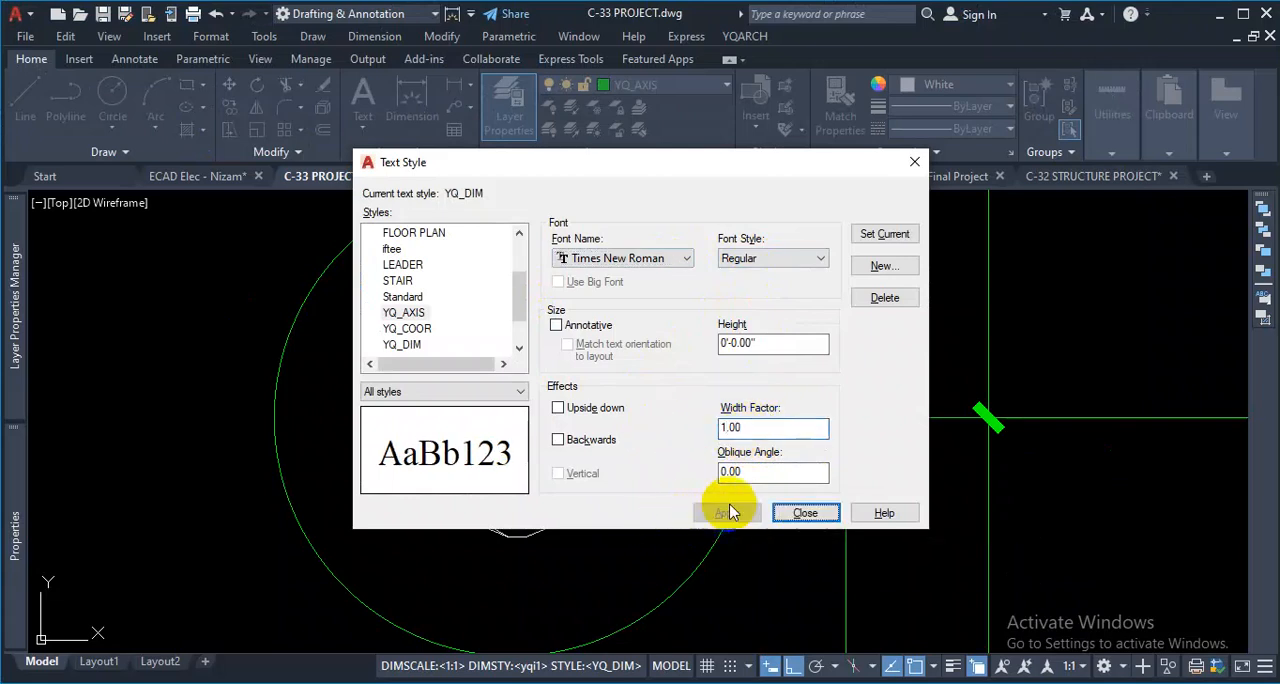
{"action": "left_click", "coordinate": [805, 513]}
- Select all axis bubble labels similar to the C label and set their text style to STAIR
{"action": "scroll", "coordinate": [662, 466], "scroll_direction": "down", "scroll_amount": 4}
{"action": "scroll", "coordinate": [620, 430], "scroll_direction": "up", "scroll_amount": 4}
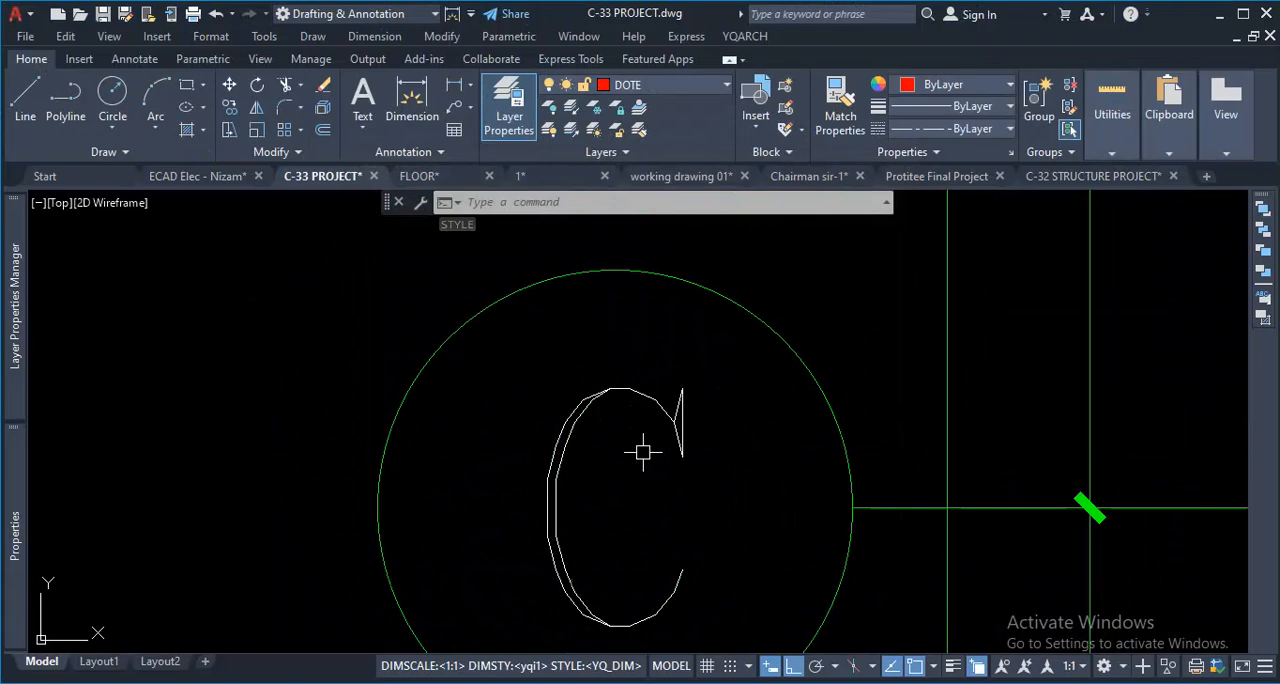
{"action": "left_click", "coordinate": [726, 400]}
{"action": "left_click", "coordinate": [651, 453]}
{"action": "scroll", "coordinate": [666, 440], "scroll_direction": "down", "scroll_amount": 7}
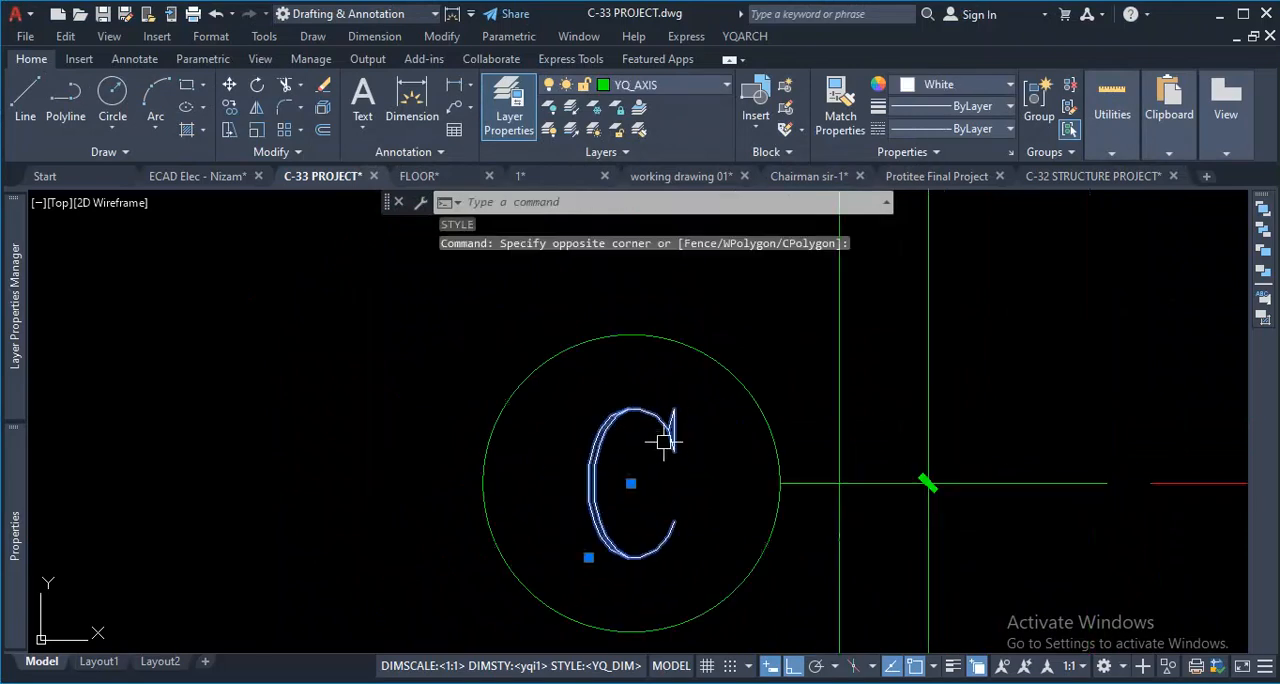
{"action": "right_click", "coordinate": [568, 387]}
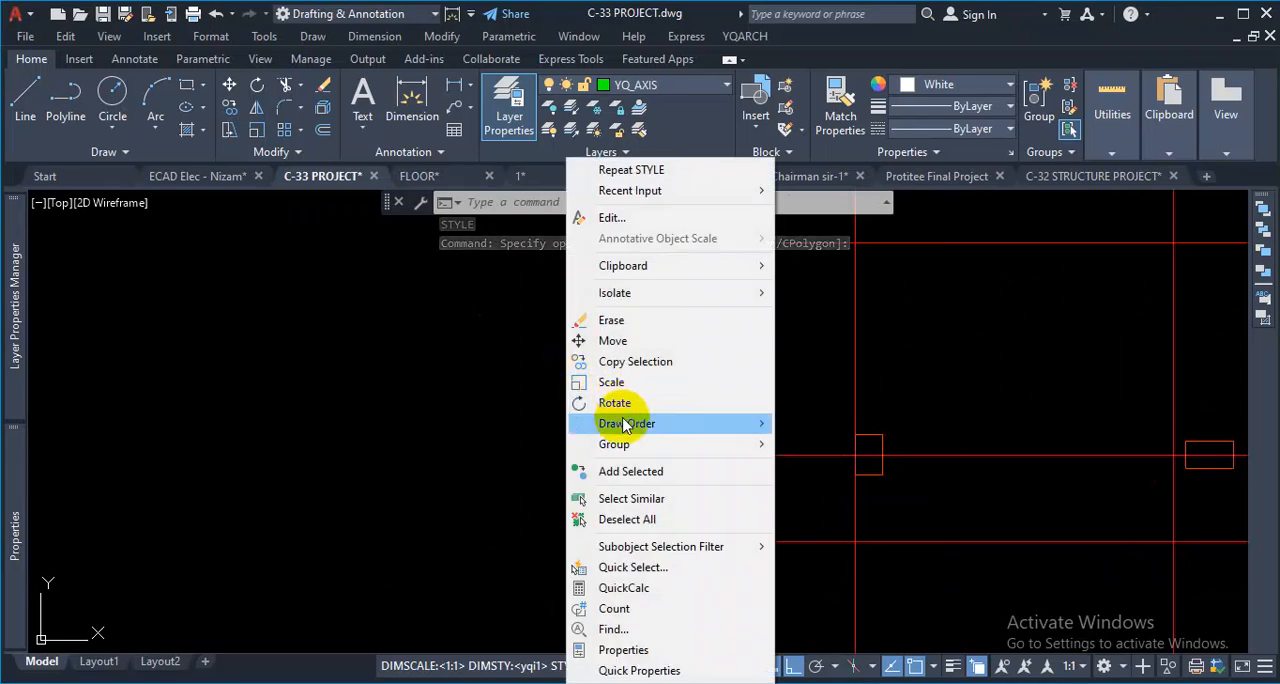
{"action": "left_click", "coordinate": [640, 498]}
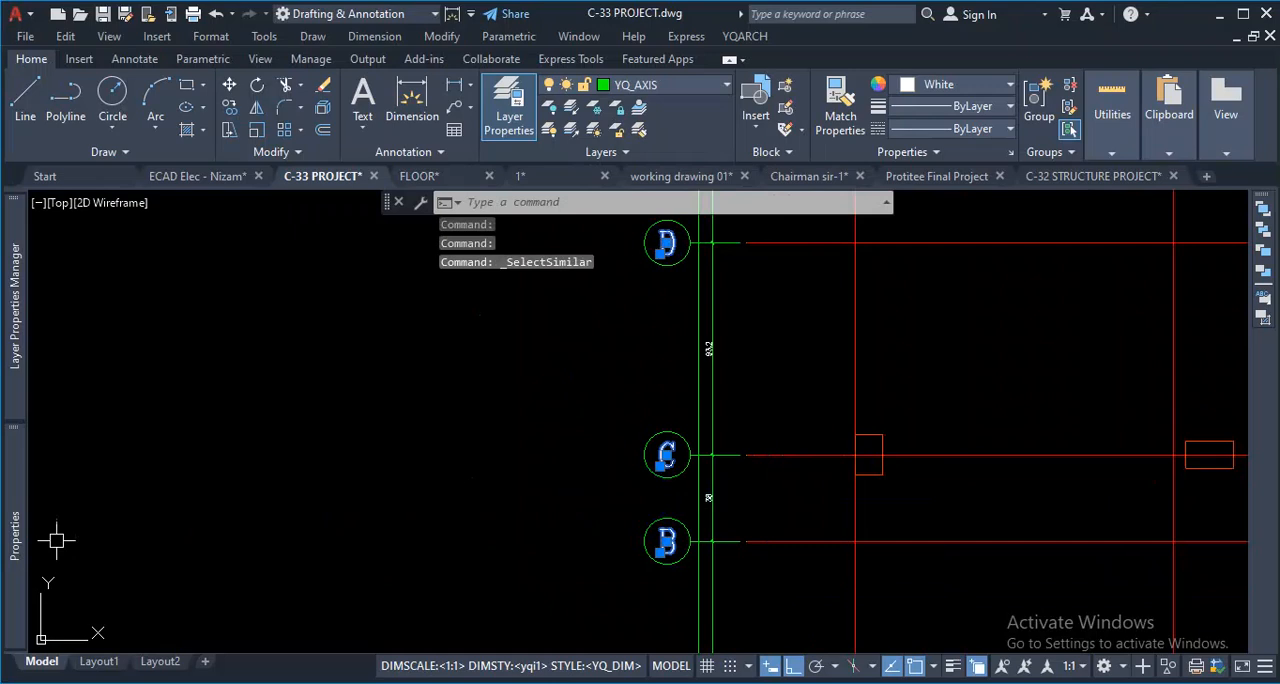
{"action": "mouse_move", "coordinate": [12, 512]}
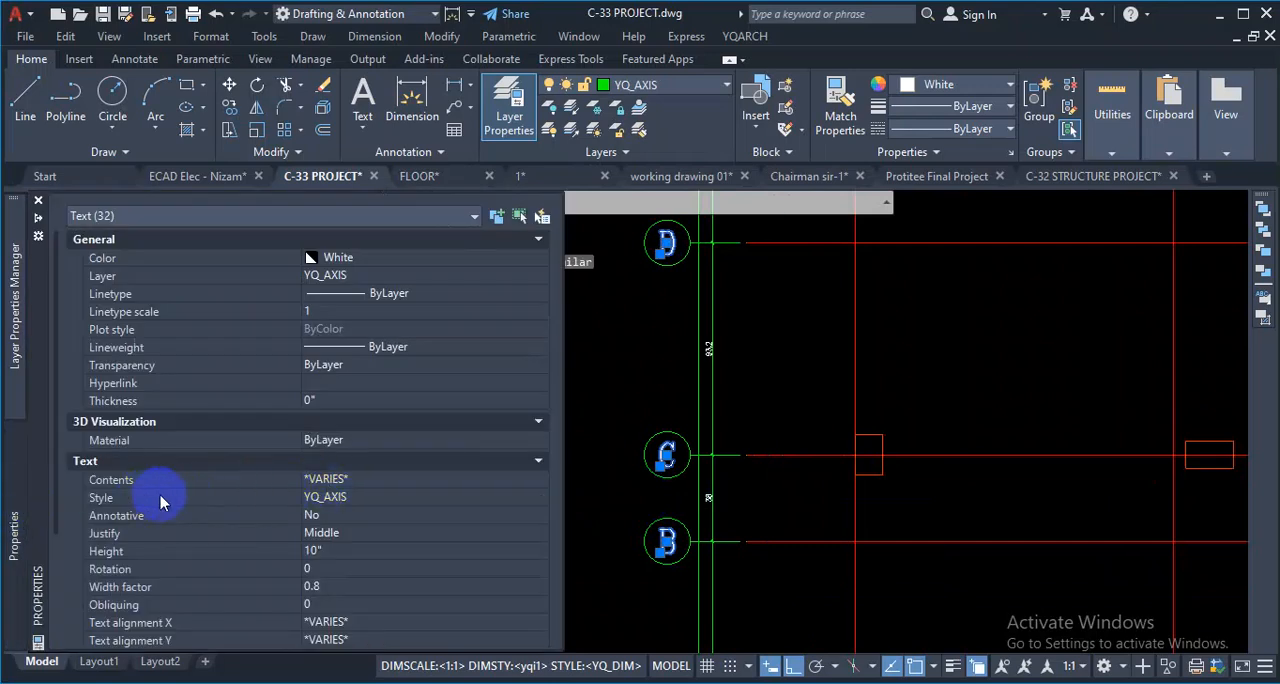
{"action": "left_click", "coordinate": [386, 500]}
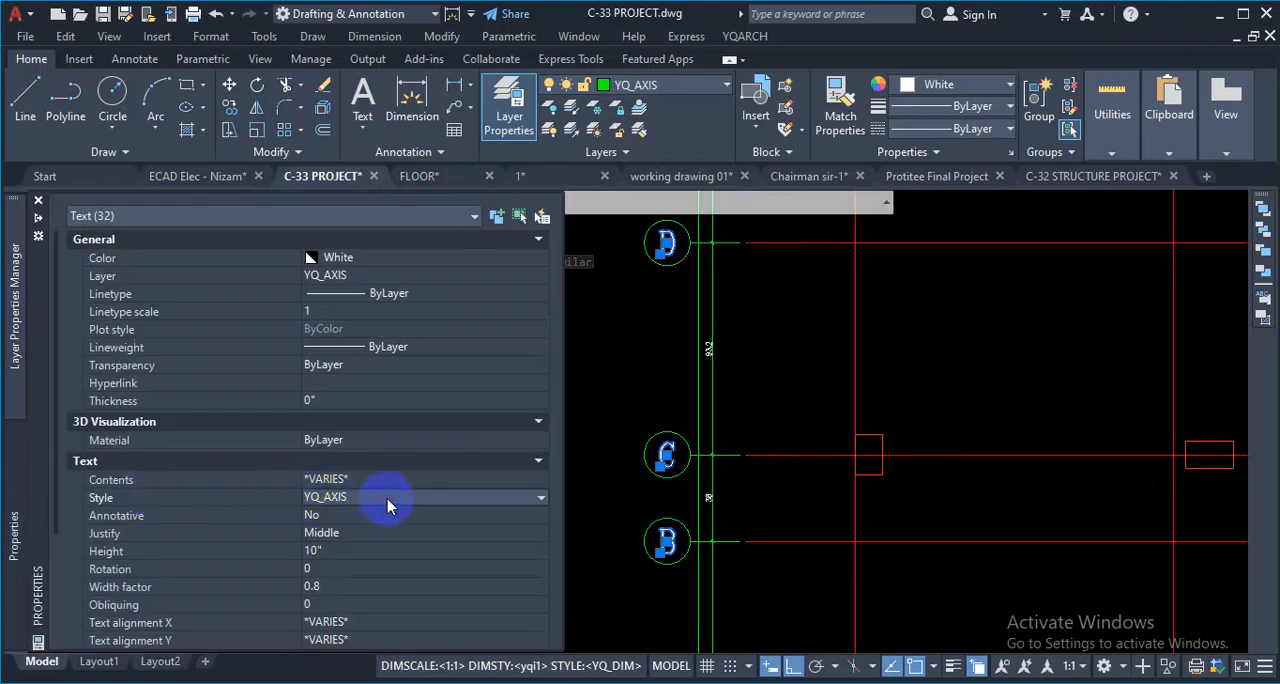
{"action": "left_click", "coordinate": [388, 500]}
{"action": "left_click", "coordinate": [378, 546]}
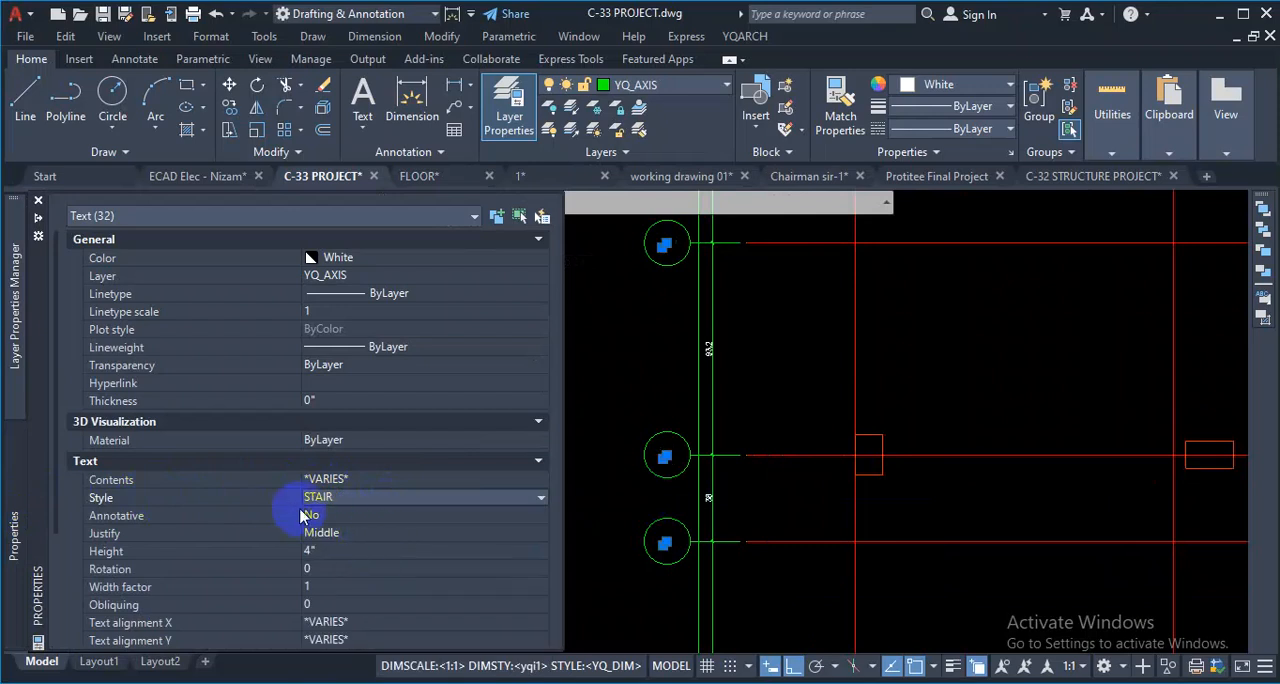
- Reassign the YQ_AXIS text style to the selected bubble labels and clear the selection
{"action": "left_click", "coordinate": [380, 500]}
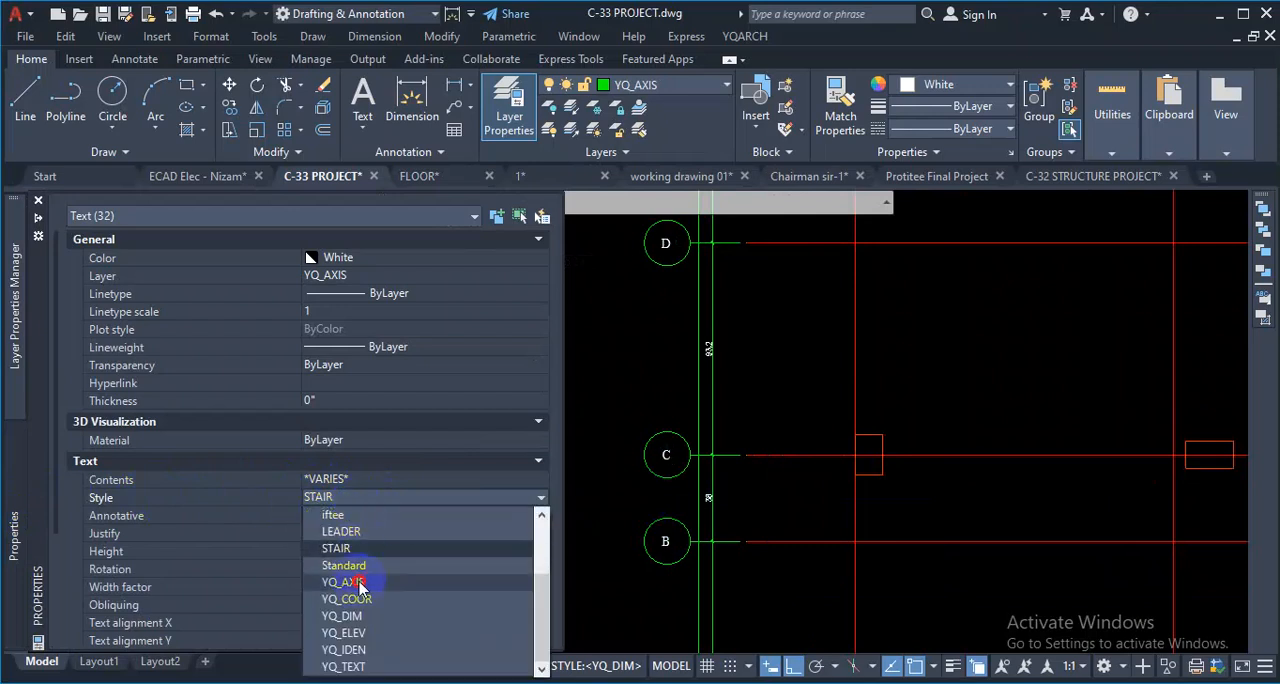
{"action": "left_click", "coordinate": [360, 583]}
{"action": "scroll", "coordinate": [688, 567], "scroll_direction": "up", "scroll_amount": 9}
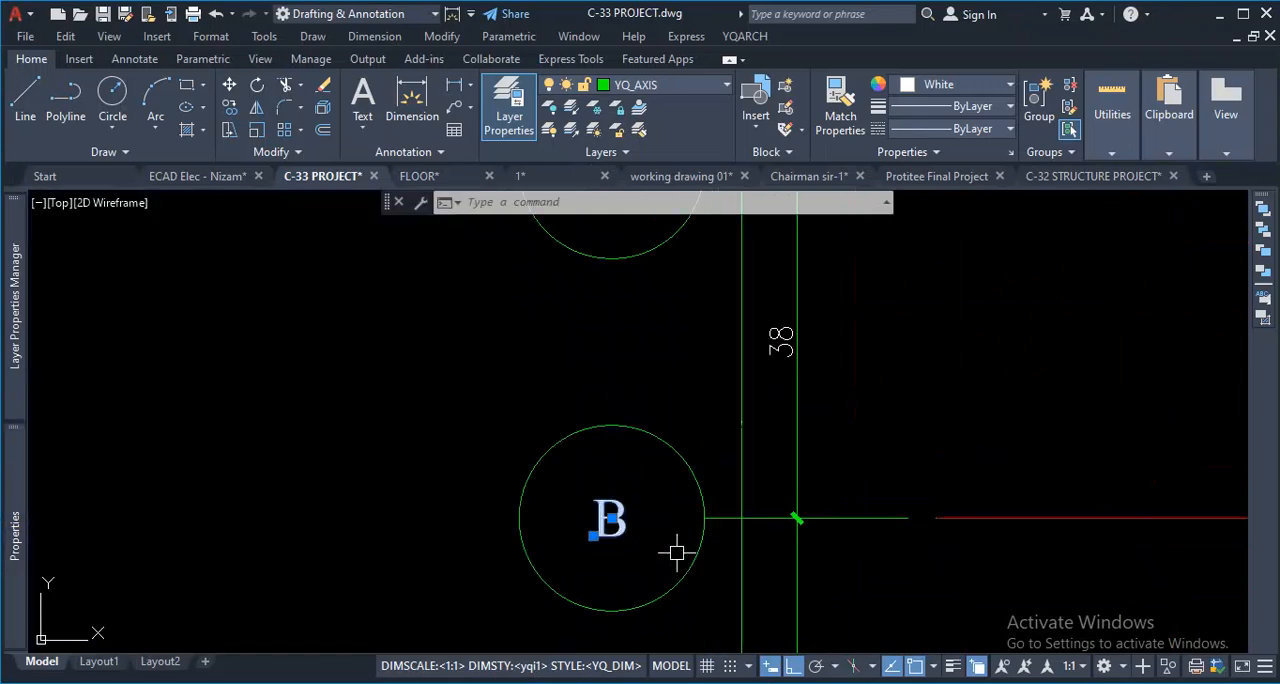
{"action": "key", "text": "Escape"}
{"action": "scroll", "coordinate": [649, 491], "scroll_direction": "up", "scroll_amount": 4}
{"action": "scroll", "coordinate": [637, 472], "scroll_direction": "down", "scroll_amount": 10}
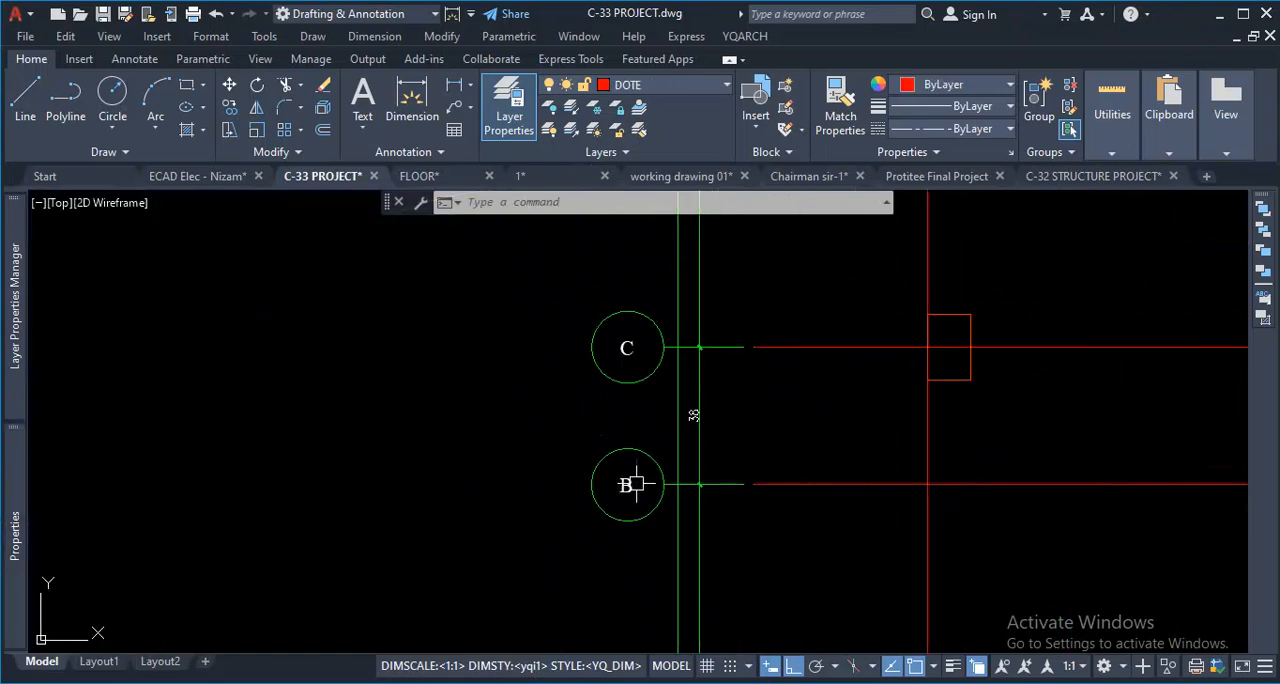
- Select all axis bubble labels similar to the C label and set their text height to 12
{"action": "scroll", "coordinate": [648, 335], "scroll_direction": "up", "scroll_amount": 4}
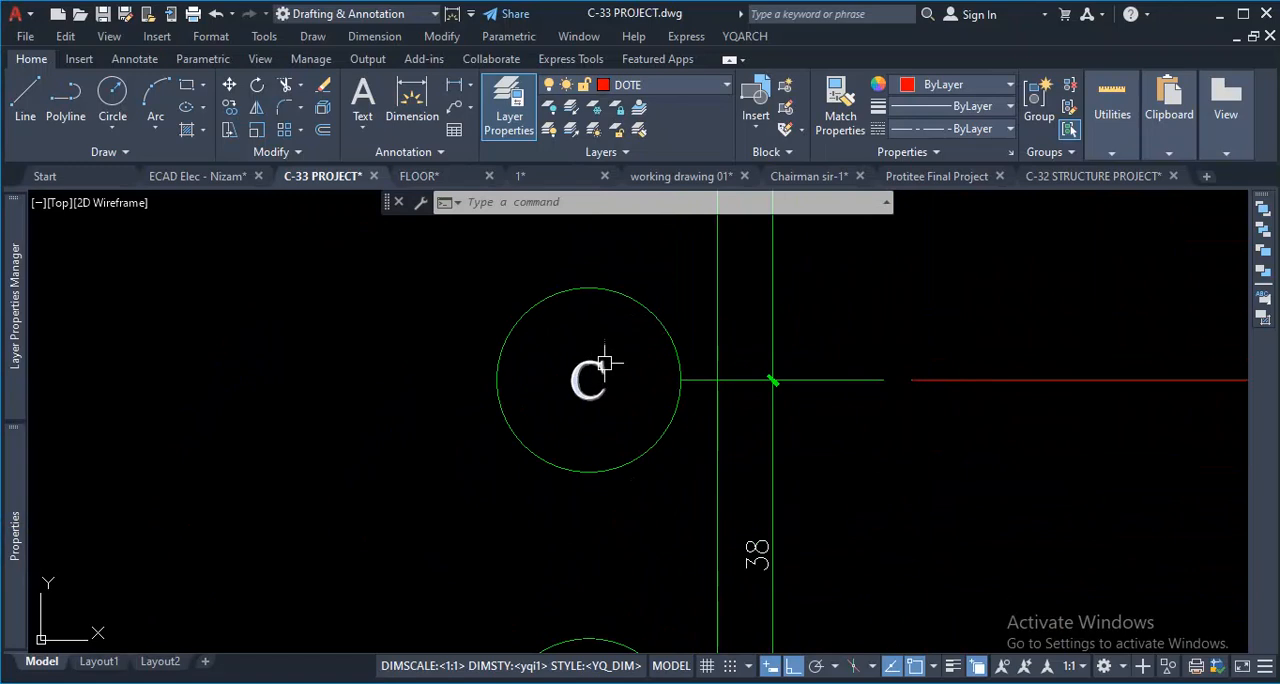
{"action": "left_click", "coordinate": [604, 364]}
{"action": "right_click", "coordinate": [348, 434]}
{"action": "left_click", "coordinate": [408, 500]}
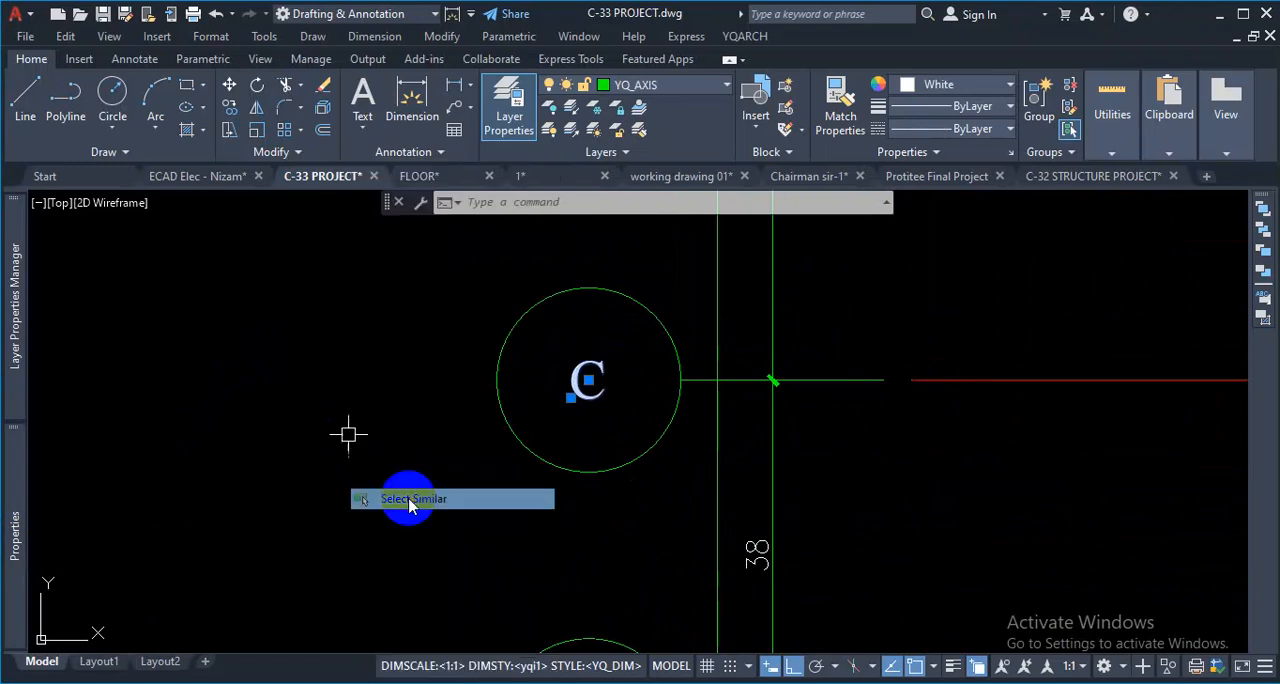
{"action": "scroll", "coordinate": [368, 516], "scroll_direction": "down", "scroll_amount": 3}
{"action": "left_click", "coordinate": [14, 518]}
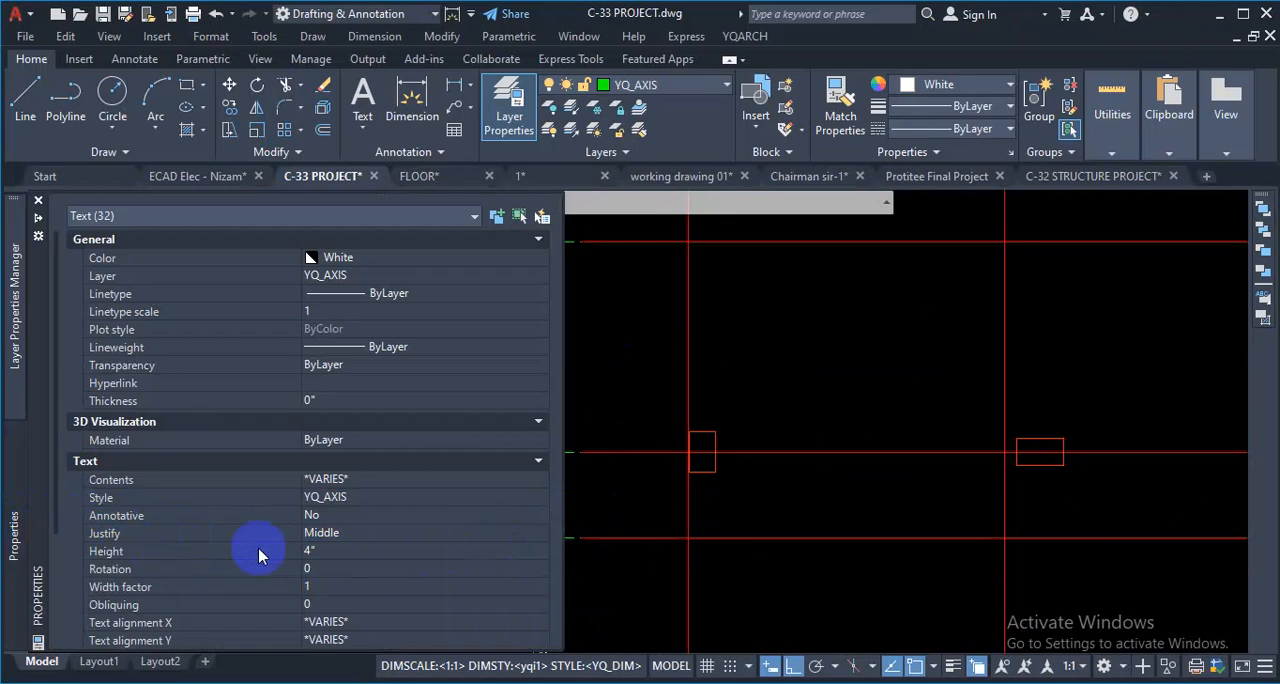
{"action": "left_click", "coordinate": [335, 552]}
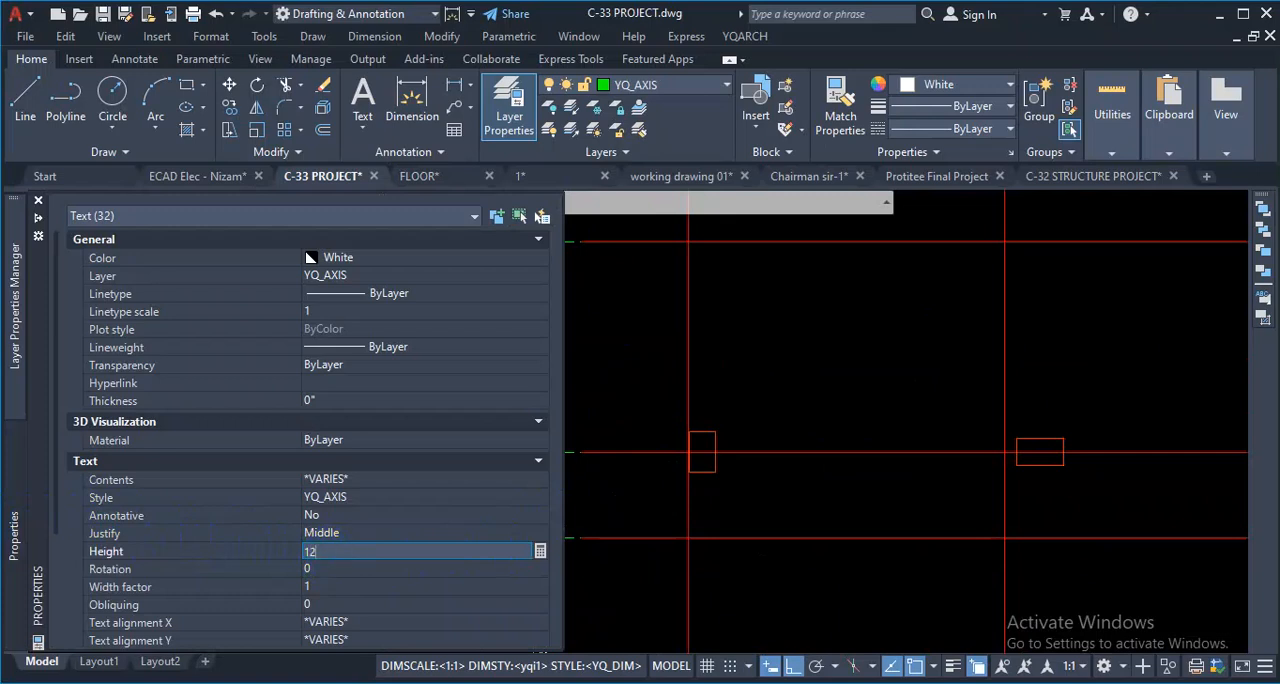
{"action": "left_click", "coordinate": [332, 561]}
{"action": "scroll", "coordinate": [646, 524], "scroll_direction": "down", "scroll_amount": 2}
{"action": "key", "text": "Escape"}
- Examine the resized labels in the axis bubbles and the dimension texts along the upper edge of the column grid
{"action": "scroll", "coordinate": [617, 532], "scroll_direction": "up", "scroll_amount": 2}
{"action": "scroll", "coordinate": [490, 486], "scroll_direction": "down", "scroll_amount": 3}
{"action": "scroll", "coordinate": [534, 506], "scroll_direction": "down", "scroll_amount": 1}
{"action": "scroll", "coordinate": [539, 308], "scroll_direction": "up", "scroll_amount": 1}
{"action": "scroll", "coordinate": [539, 308], "scroll_direction": "up", "scroll_amount": 5}
{"action": "scroll", "coordinate": [472, 312], "scroll_direction": "down", "scroll_amount": 5}
{"action": "scroll", "coordinate": [471, 314], "scroll_direction": "up", "scroll_amount": 1}
{"action": "scroll", "coordinate": [471, 305], "scroll_direction": "up", "scroll_amount": 2}
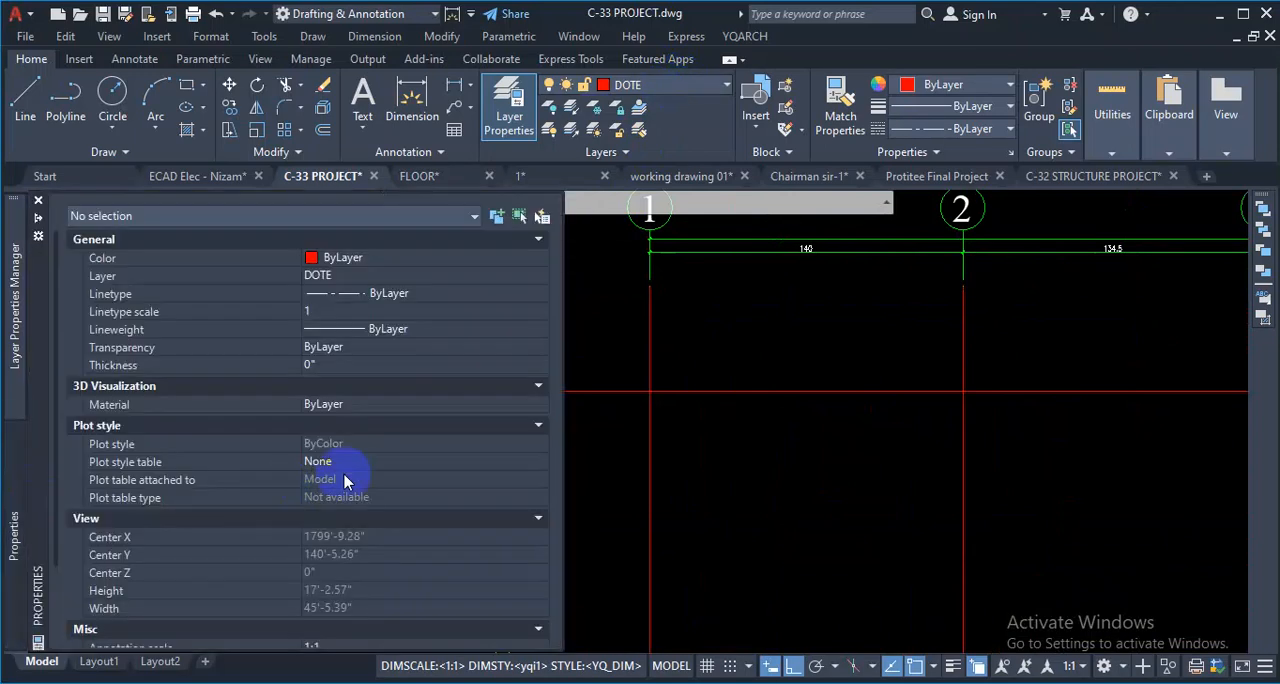
{"action": "scroll", "coordinate": [754, 437], "scroll_direction": "down", "scroll_amount": 3}
{"action": "scroll", "coordinate": [880, 360], "scroll_direction": "up", "scroll_amount": 4}
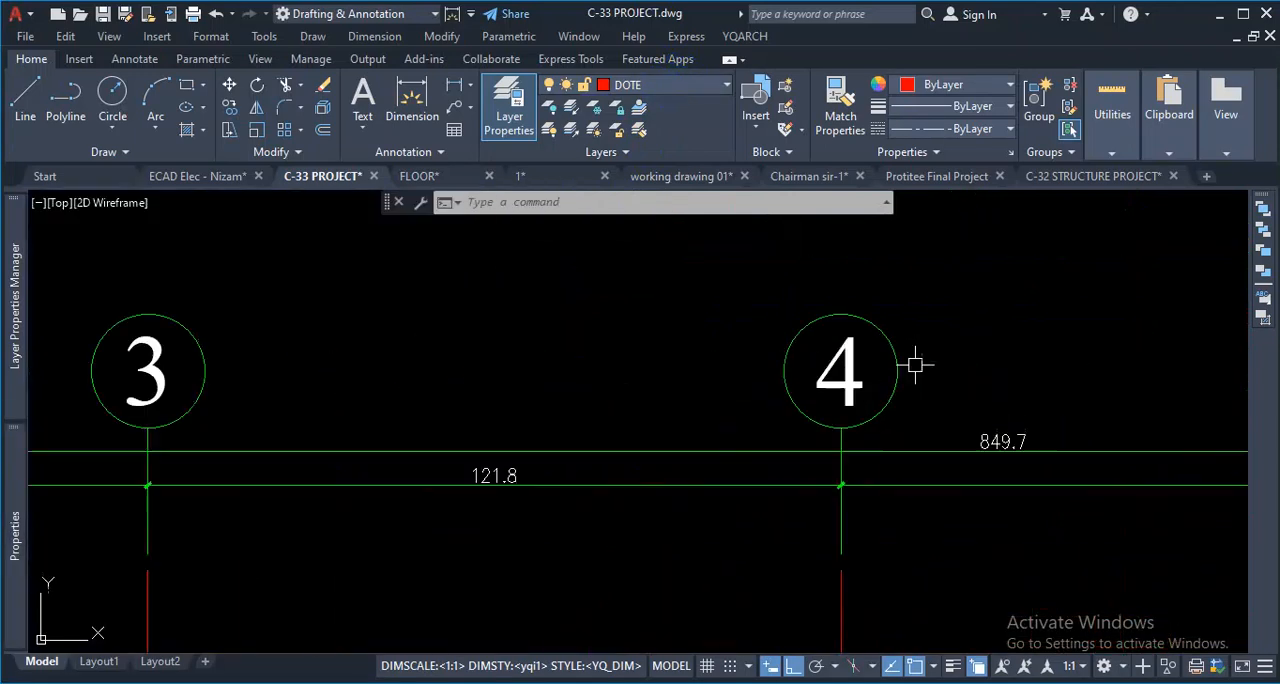
{"action": "scroll", "coordinate": [647, 445], "scroll_direction": "down", "scroll_amount": 4}
{"action": "scroll", "coordinate": [1094, 491], "scroll_direction": "up", "scroll_amount": 5}
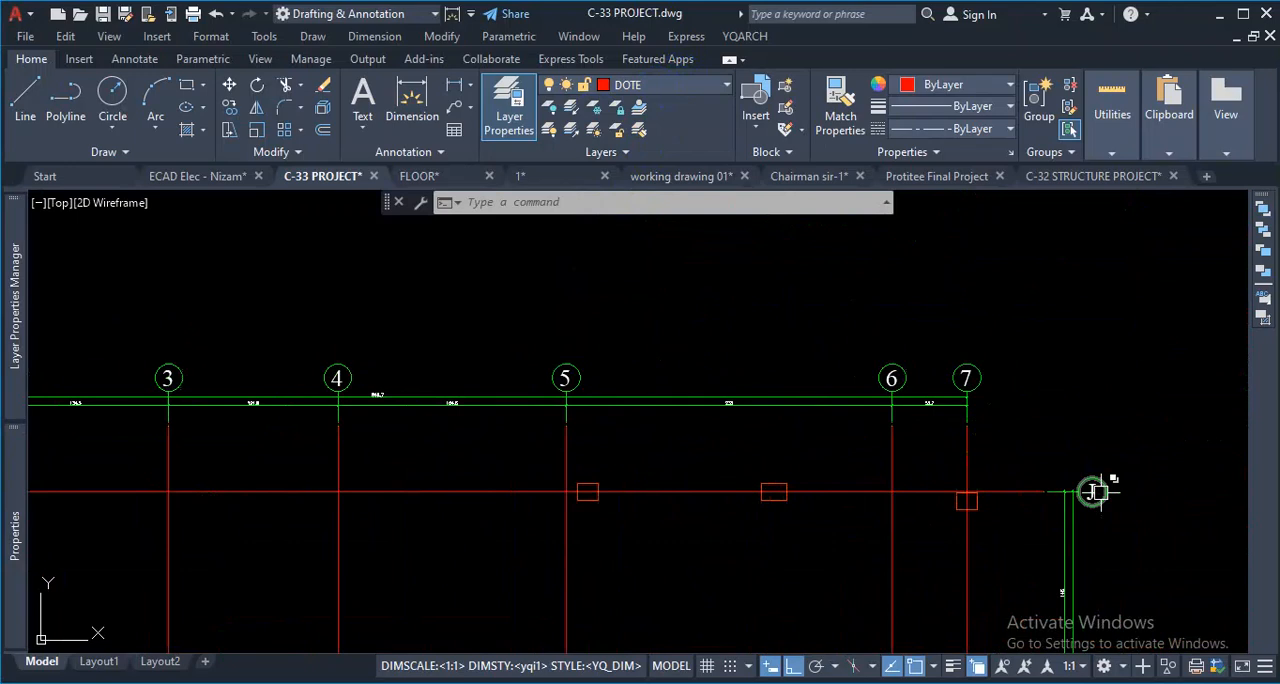
{"action": "scroll", "coordinate": [777, 503], "scroll_direction": "down", "scroll_amount": 5}
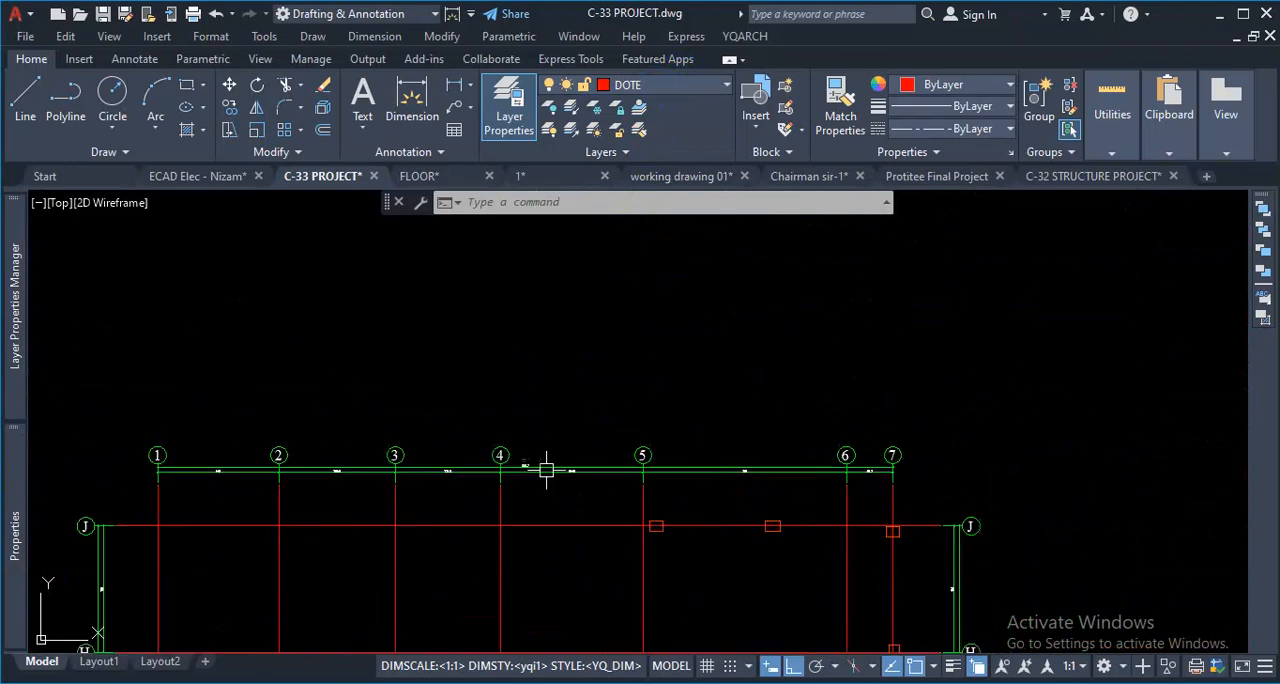
{"action": "scroll", "coordinate": [551, 457], "scroll_direction": "up", "scroll_amount": 2}
{"action": "scroll", "coordinate": [777, 363], "scroll_direction": "down", "scroll_amount": 4}
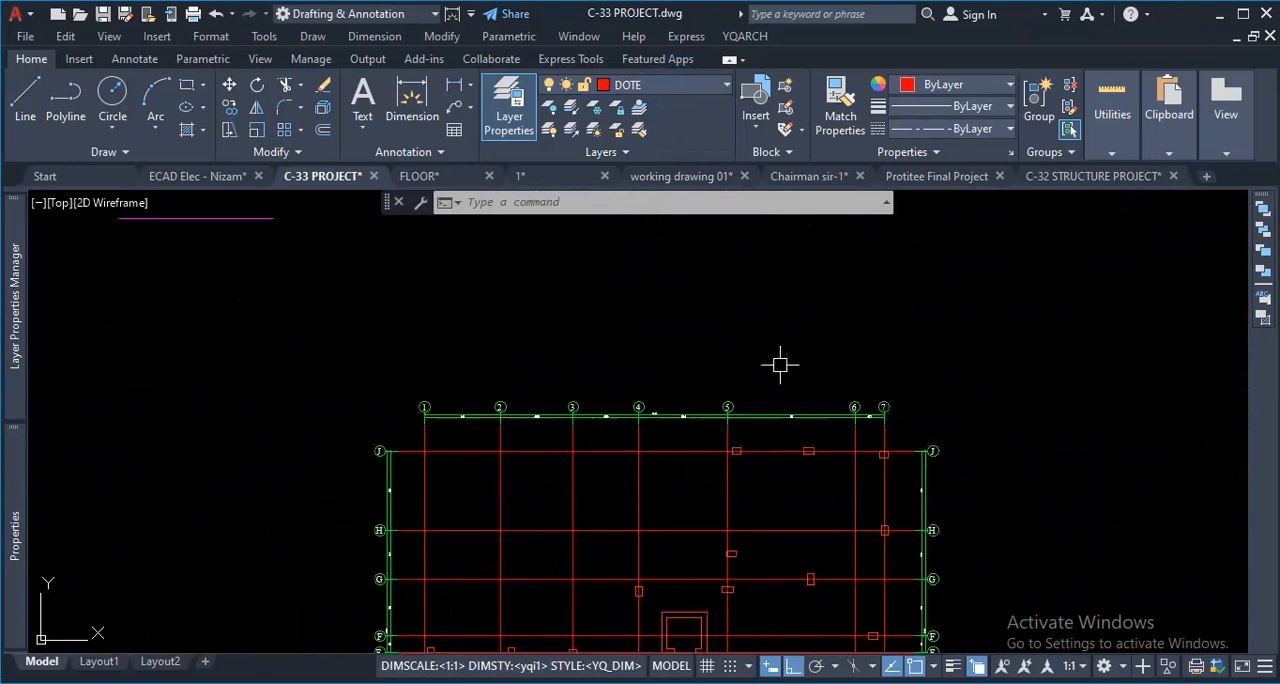
- Inspect axis bubble F closely, including the spacing between the bubble and its dimension lines
{"action": "scroll", "coordinate": [464, 527], "scroll_direction": "up", "scroll_amount": 5}
{"action": "scroll", "coordinate": [414, 531], "scroll_direction": "up", "scroll_amount": 2}
{"action": "scroll", "coordinate": [563, 486], "scroll_direction": "up", "scroll_amount": 2}
{"action": "scroll", "coordinate": [551, 523], "scroll_direction": "down", "scroll_amount": 4}
{"action": "scroll", "coordinate": [593, 492], "scroll_direction": "up", "scroll_amount": 5}
{"action": "scroll", "coordinate": [602, 484], "scroll_direction": "up", "scroll_amount": 2}
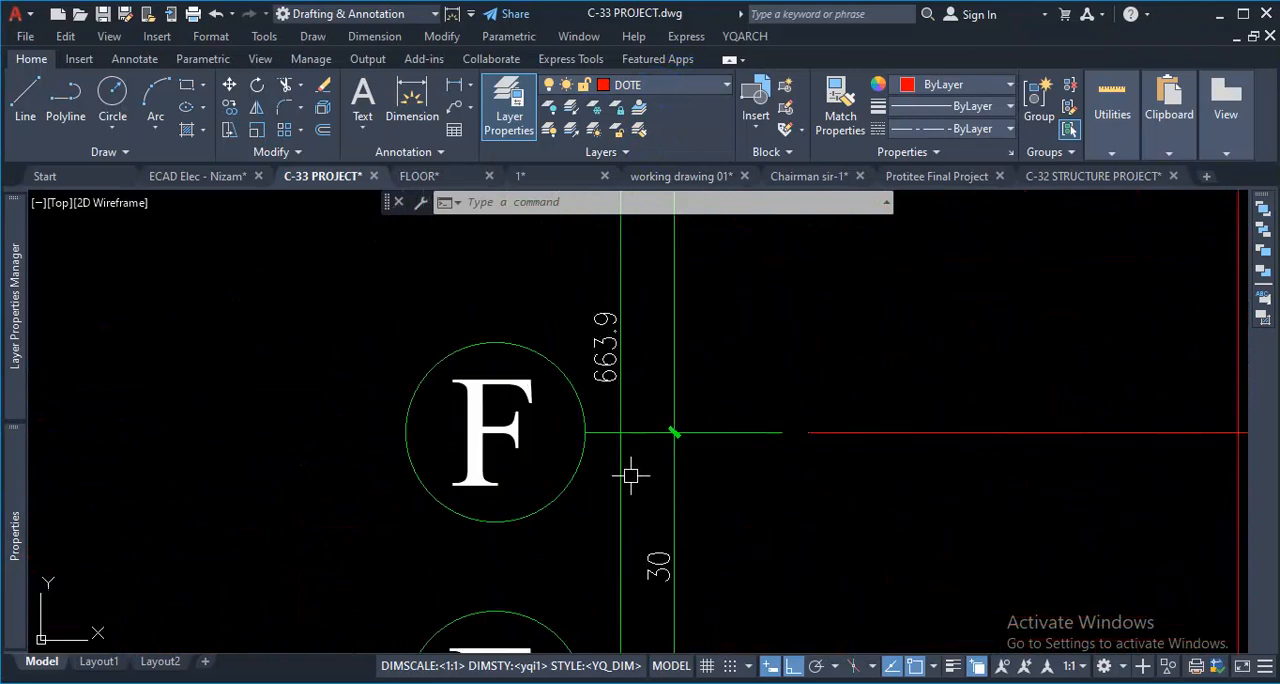
{"action": "key", "text": "ctrl+1"}
{"action": "left_click", "coordinate": [638, 452]}
{"action": "left_click_drag", "start_coordinate": [534, 406], "coordinate": [595, 389]}
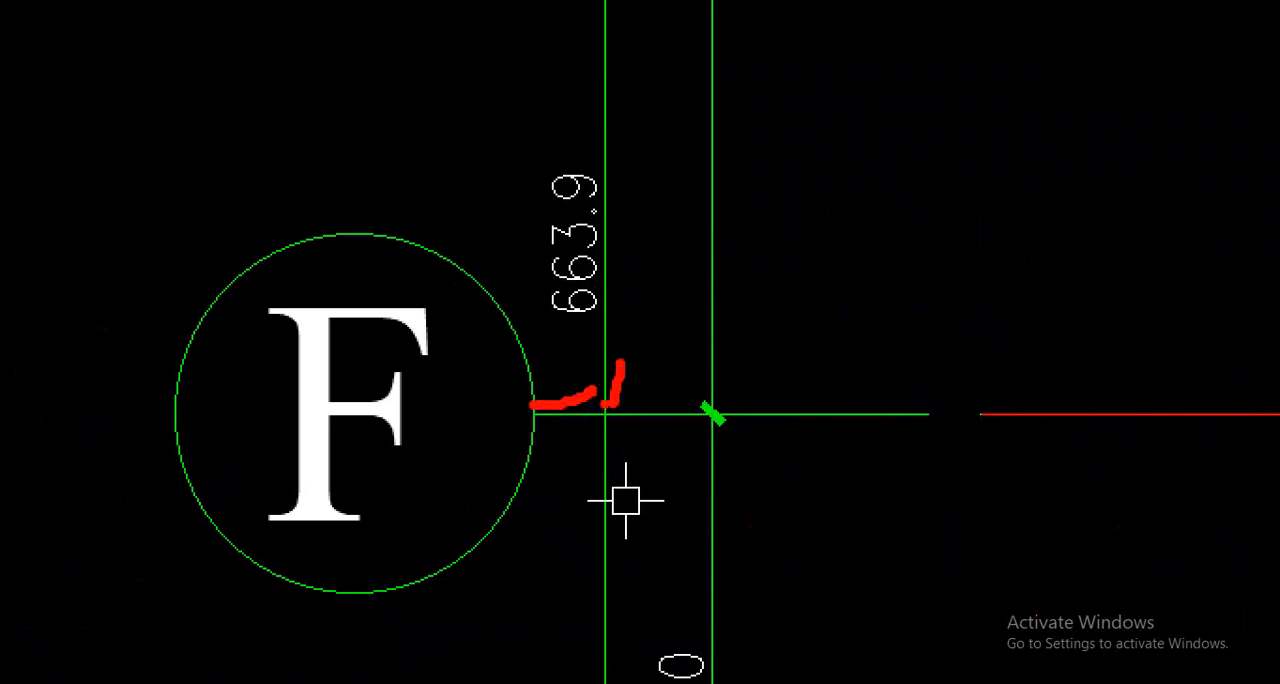
{"action": "key", "text": "Escape"}
- Open YQArch's user preferences file config.txt, review the SYMBOL AXIS SETTING section, and close the file
{"action": "left_click", "coordinate": [745, 36]}
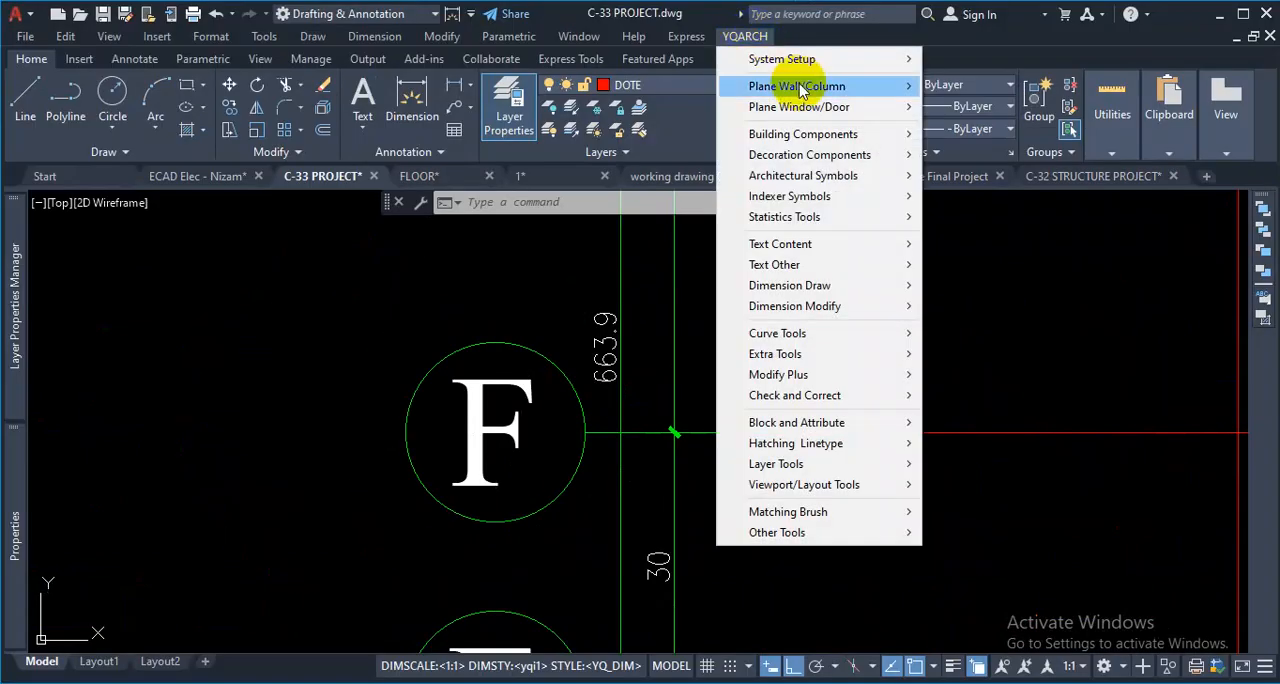
{"action": "mouse_move", "coordinate": [857, 59]}
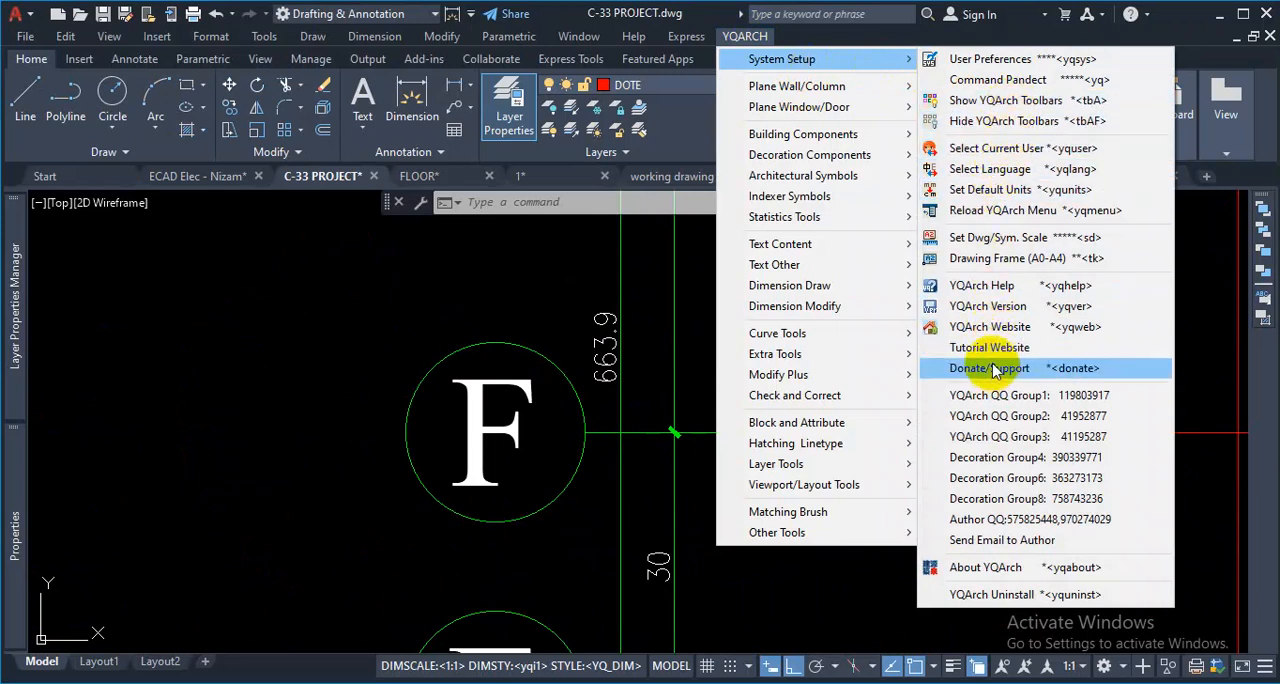
{"action": "left_click", "coordinate": [985, 59]}
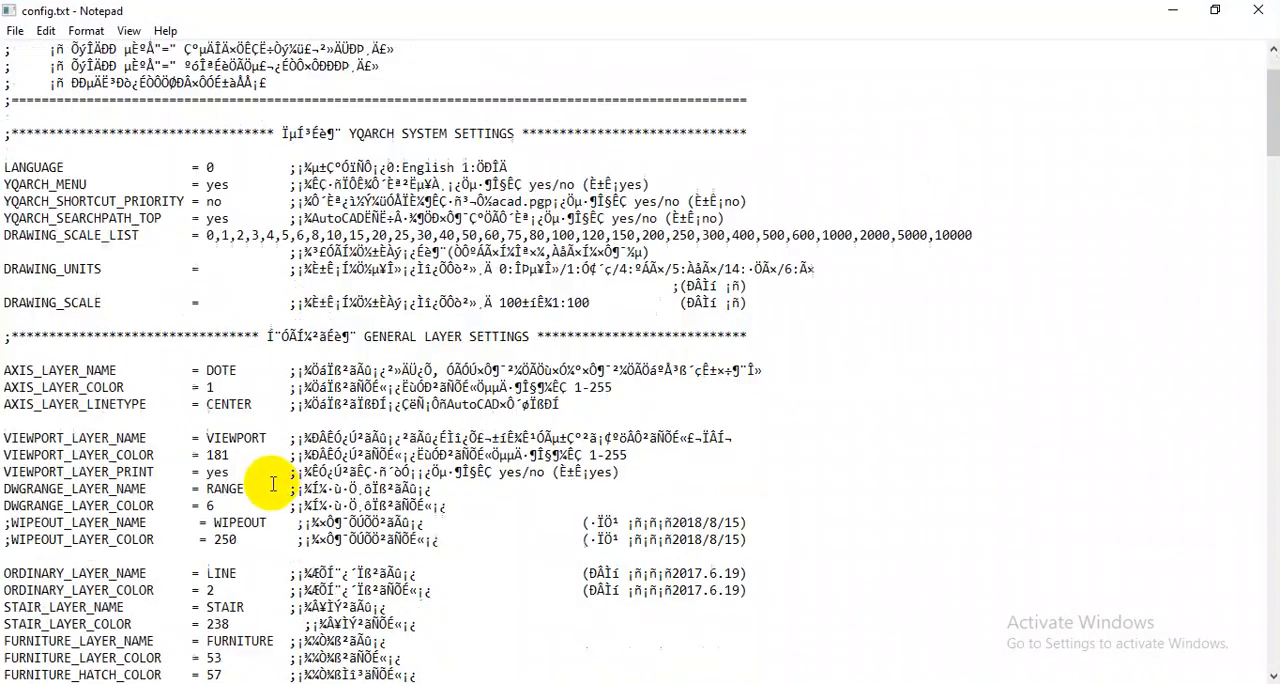
{"action": "scroll", "coordinate": [272, 484], "scroll_direction": "down", "scroll_amount": 20}
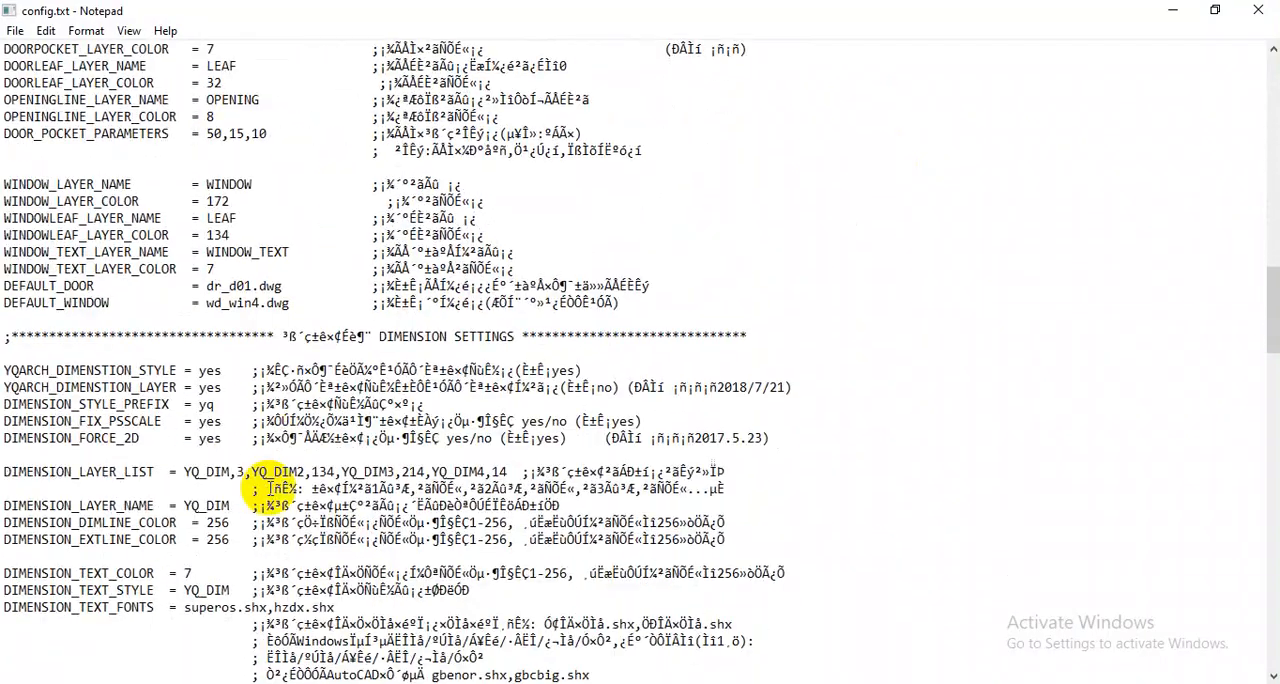
{"action": "scroll", "coordinate": [268, 488], "scroll_direction": "down", "scroll_amount": 20}
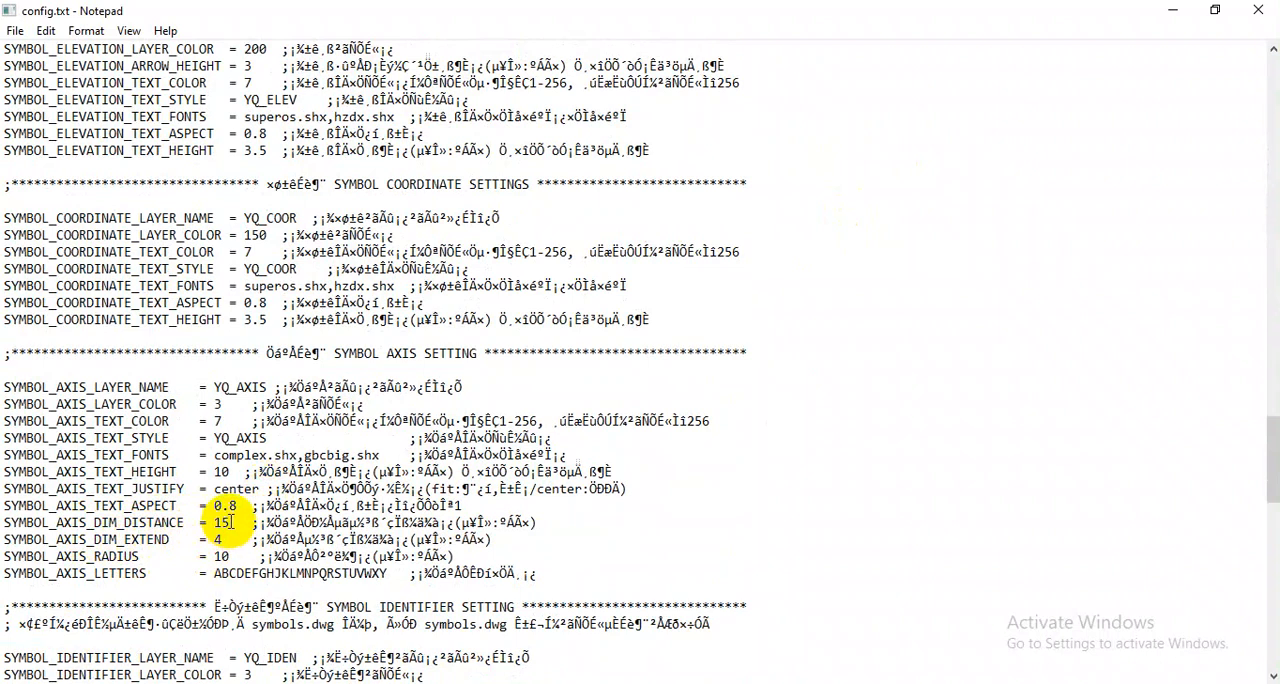
{"action": "scroll", "coordinate": [228, 521], "scroll_direction": "down", "scroll_amount": 4}
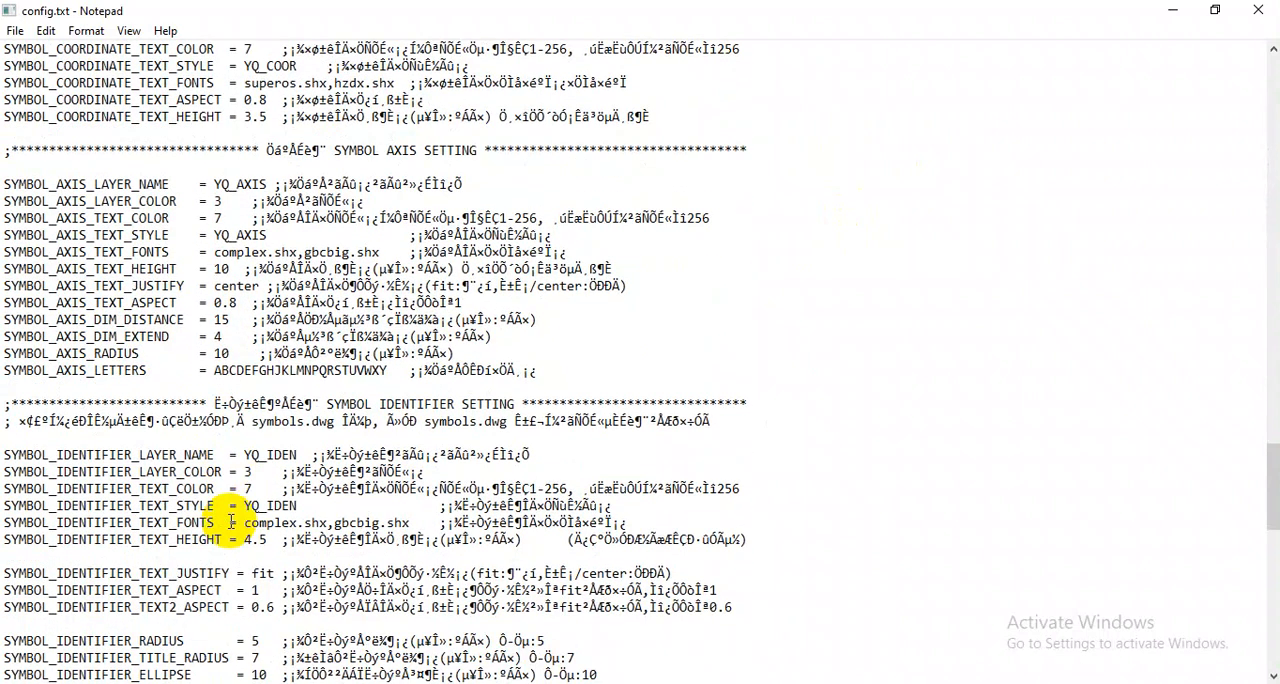
{"action": "scroll", "coordinate": [228, 521], "scroll_direction": "up", "scroll_amount": 4}
{"action": "scroll", "coordinate": [228, 521], "scroll_direction": "down", "scroll_amount": 5}
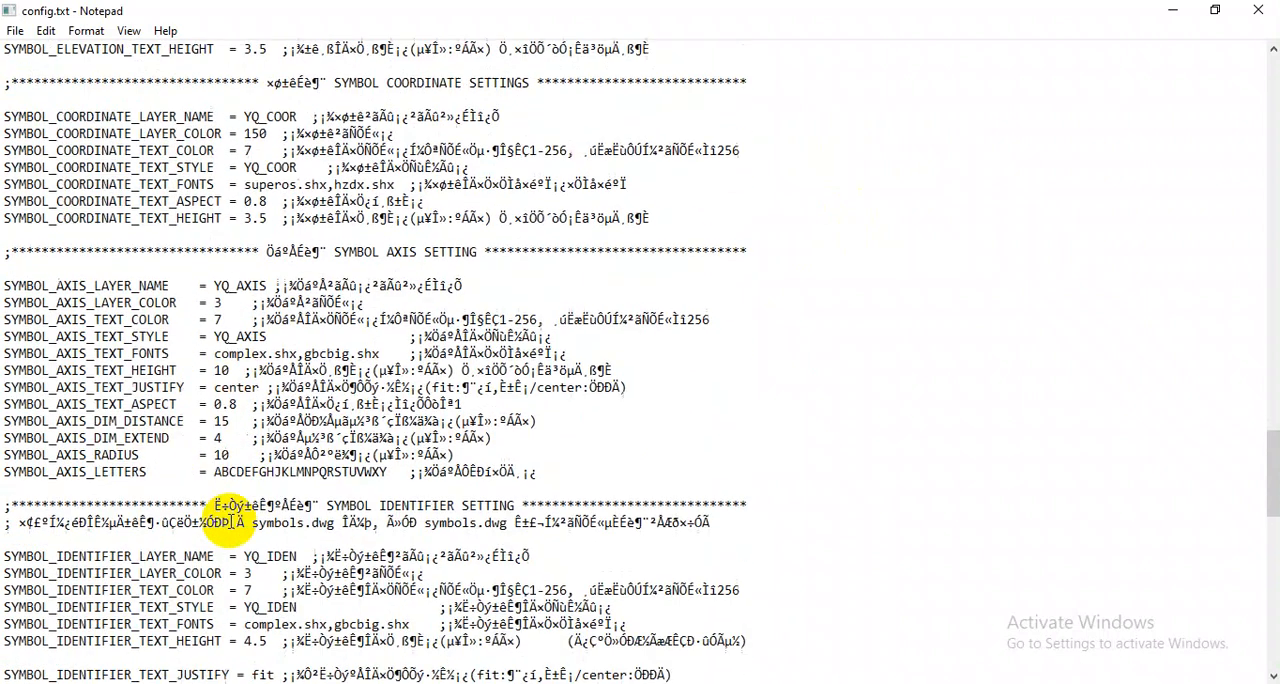
{"action": "scroll", "coordinate": [230, 521], "scroll_direction": "down", "scroll_amount": 1}
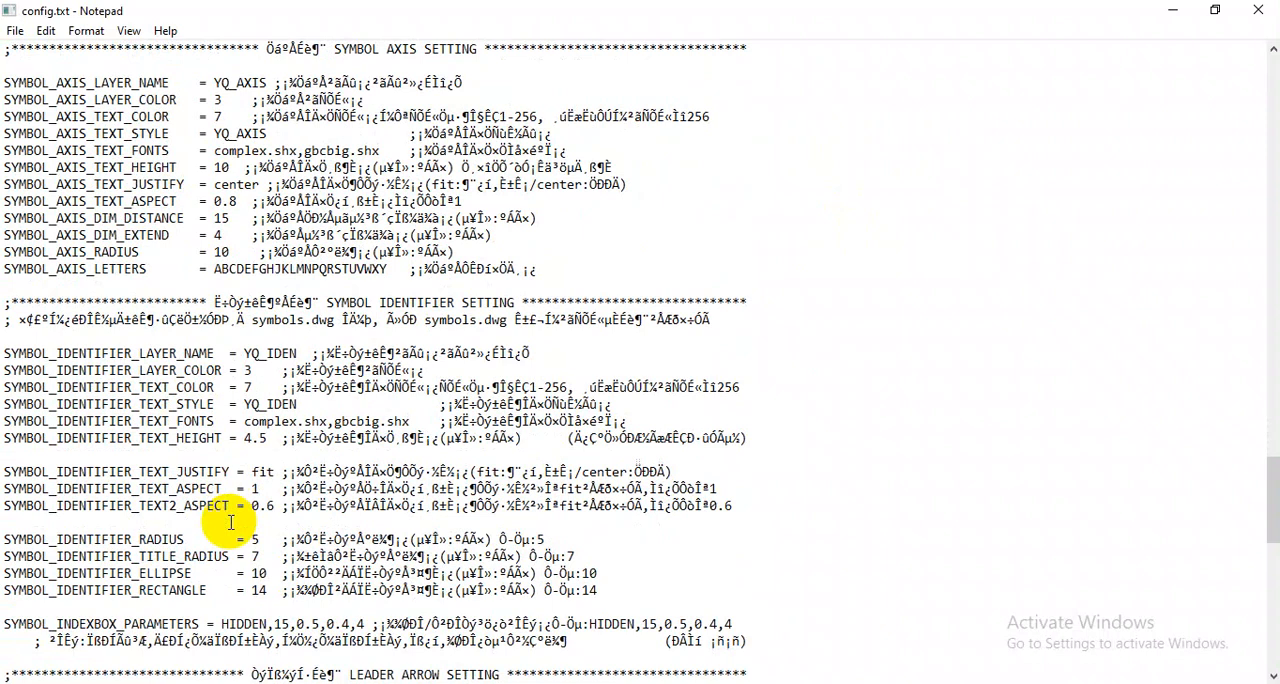
{"action": "left_click", "coordinate": [1256, 12]}
- Compare the YQArch axis bubbles with the magenta bubbles on the other column grid
{"action": "scroll", "coordinate": [498, 430], "scroll_direction": "down", "scroll_amount": 9}
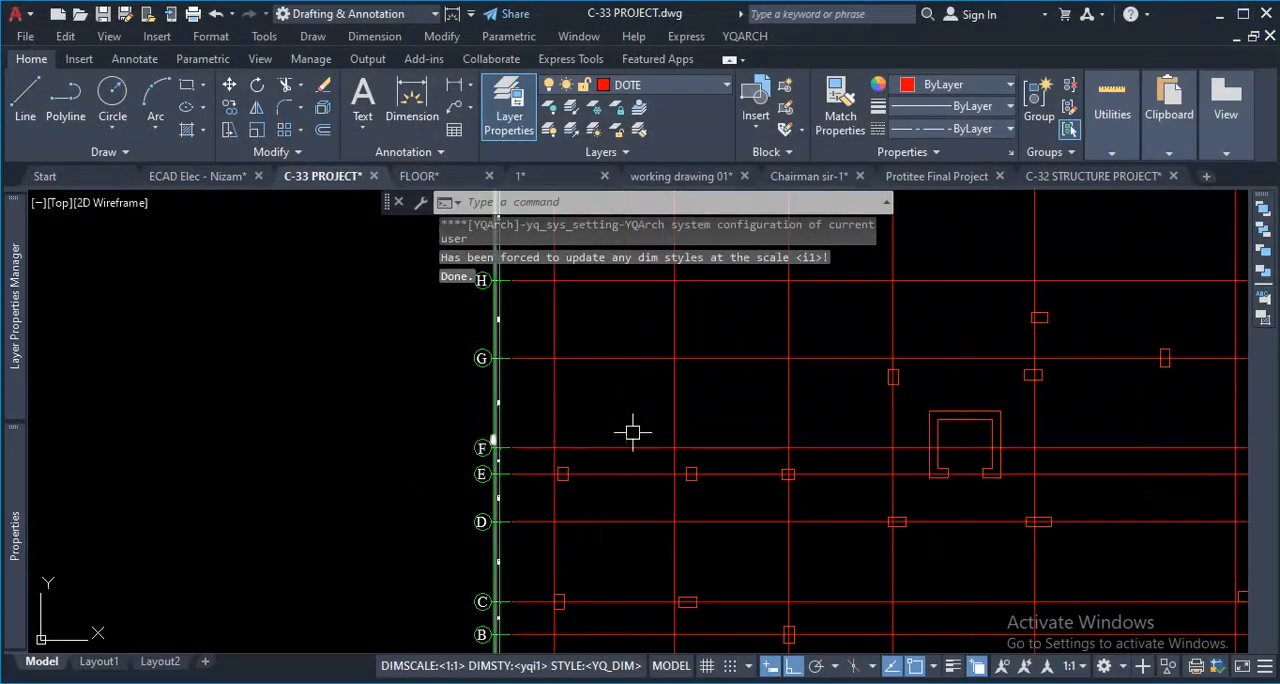
{"action": "key", "text": "Escape"}
{"action": "scroll", "coordinate": [560, 457], "scroll_direction": "down", "scroll_amount": 8}
{"action": "scroll", "coordinate": [635, 432], "scroll_direction": "up", "scroll_amount": 5}
{"action": "scroll", "coordinate": [676, 355], "scroll_direction": "down", "scroll_amount": 6}
{"action": "scroll", "coordinate": [680, 294], "scroll_direction": "up", "scroll_amount": 6}
{"action": "middle_click_drag", "start_coordinate": [427, 381], "coordinate": [371, 505]}
{"action": "scroll", "coordinate": [420, 485], "scroll_direction": "down", "scroll_amount": 2}
{"action": "scroll", "coordinate": [474, 459], "scroll_direction": "up", "scroll_amount": 5}
{"action": "scroll", "coordinate": [534, 386], "scroll_direction": "up", "scroll_amount": 3}
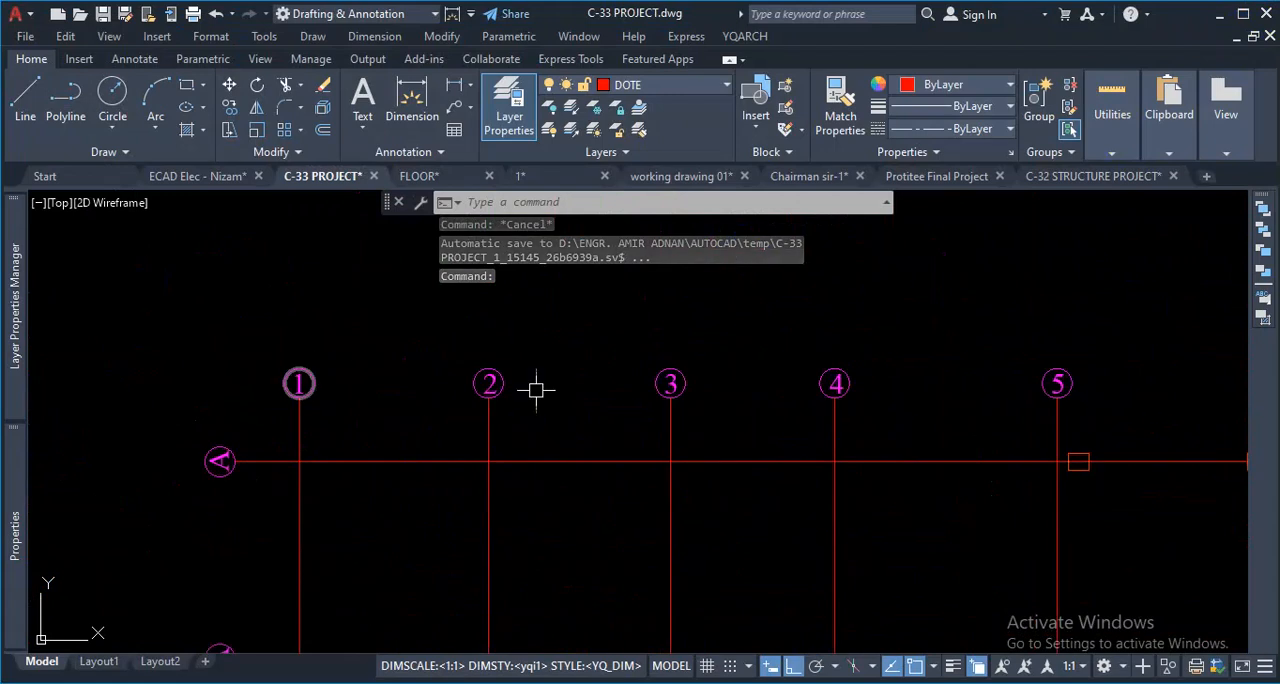
{"action": "scroll", "coordinate": [718, 381], "scroll_direction": "down", "scroll_amount": 4}
{"action": "scroll", "coordinate": [718, 381], "scroll_direction": "up", "scroll_amount": 2}
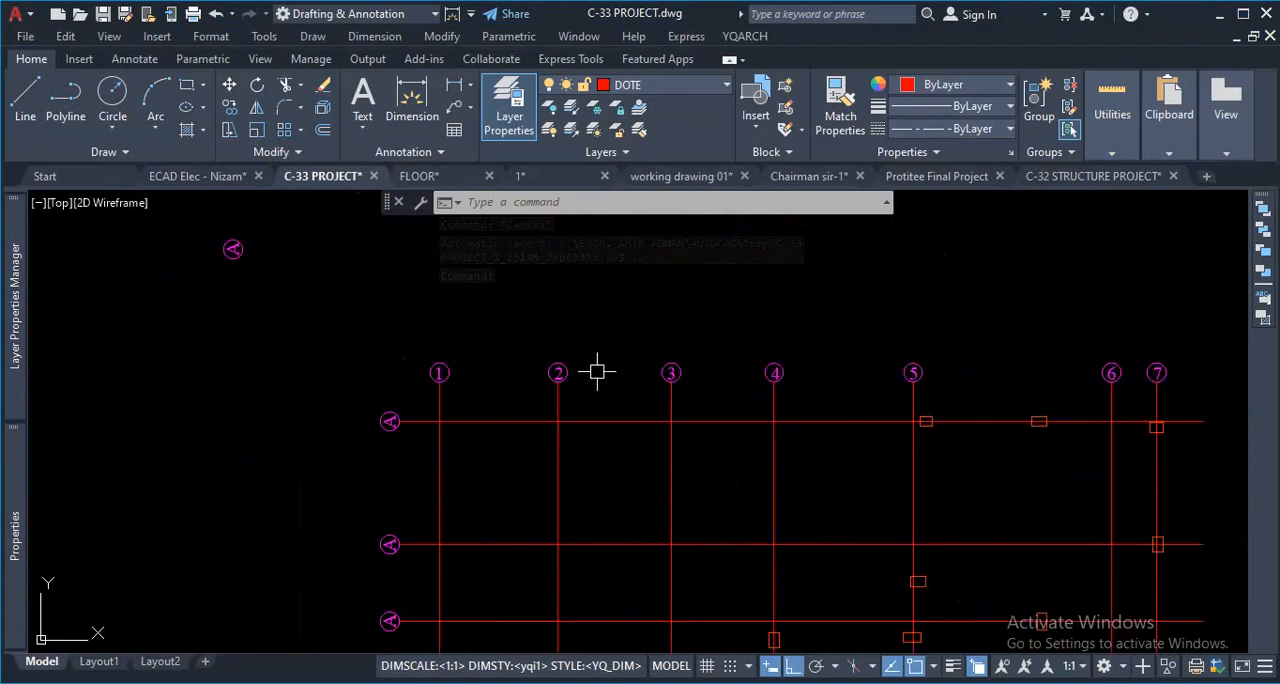